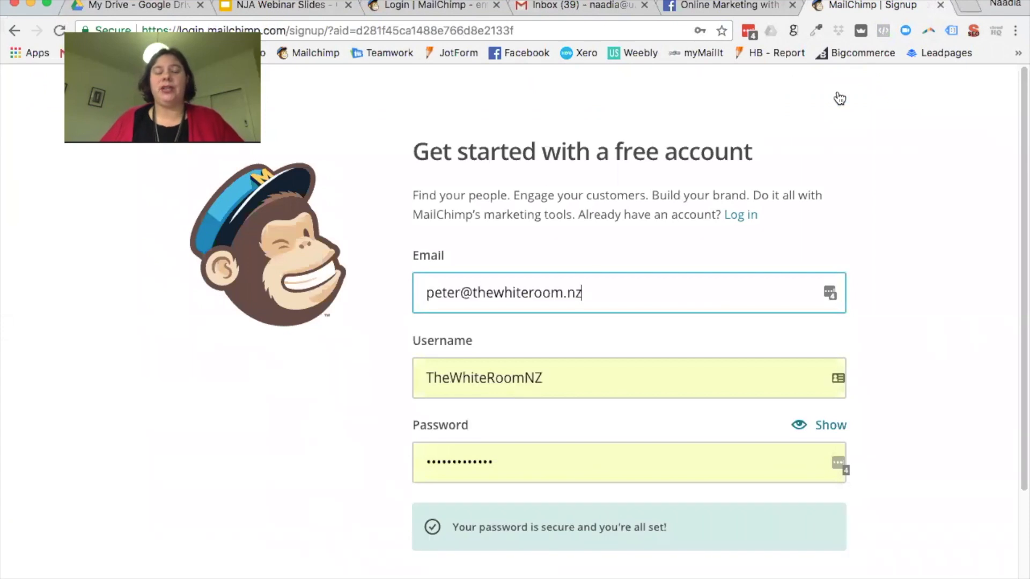
Step: Replace the signup email with the new account's address and enter the new username
drag(649, 299, 391, 290)
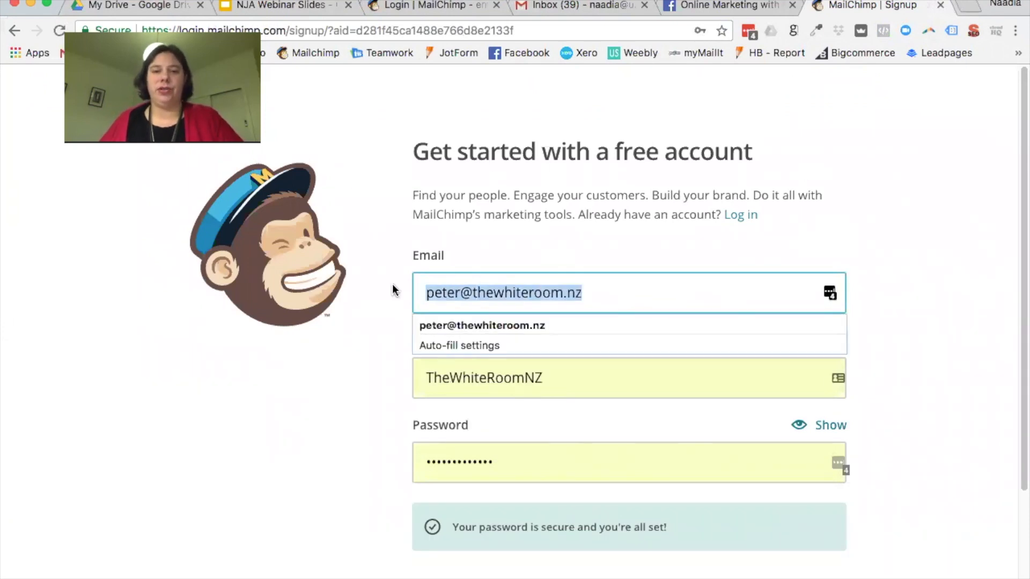
key(BackSpace)
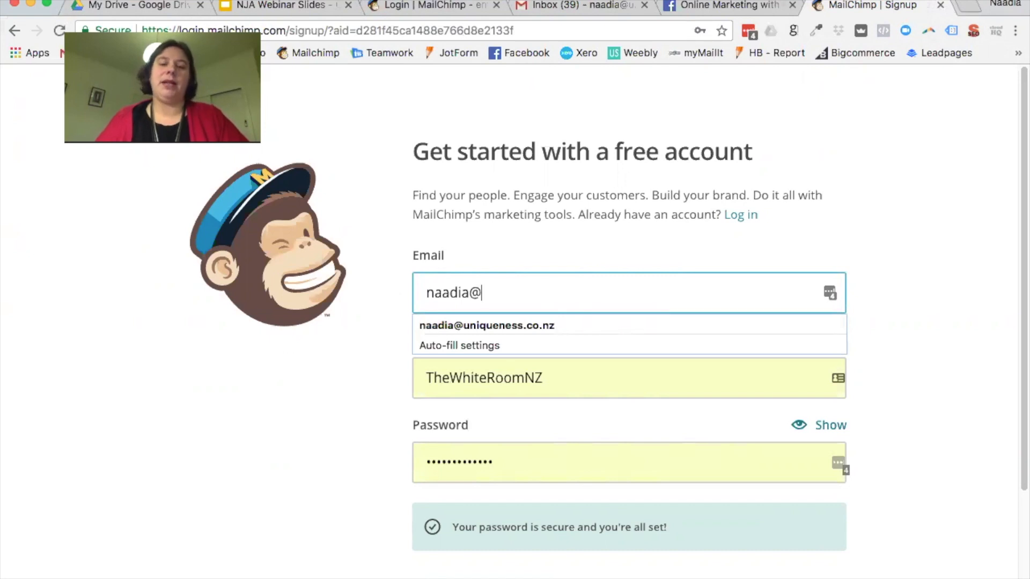
key(Tab)
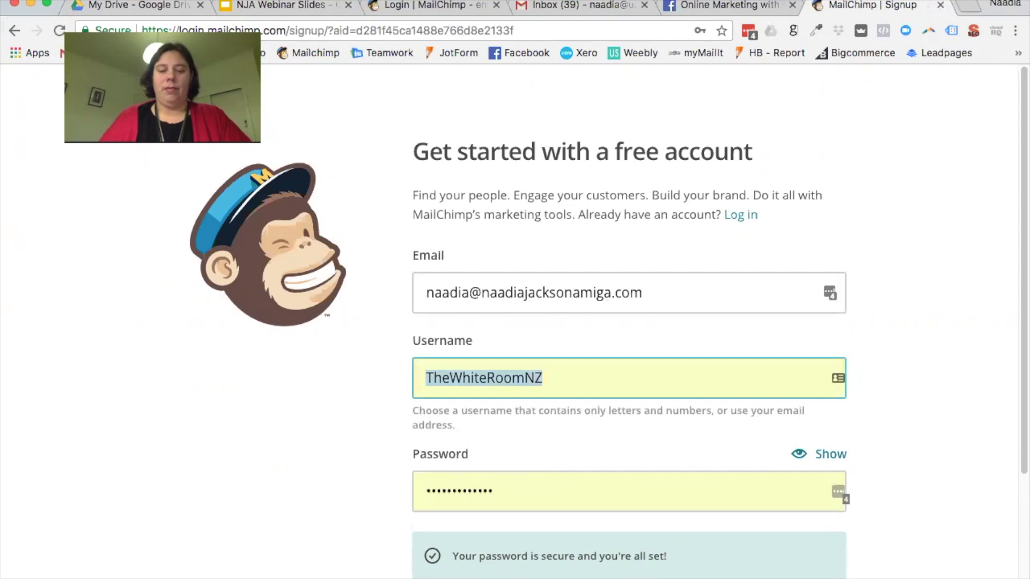
text(NaadiaJacks)
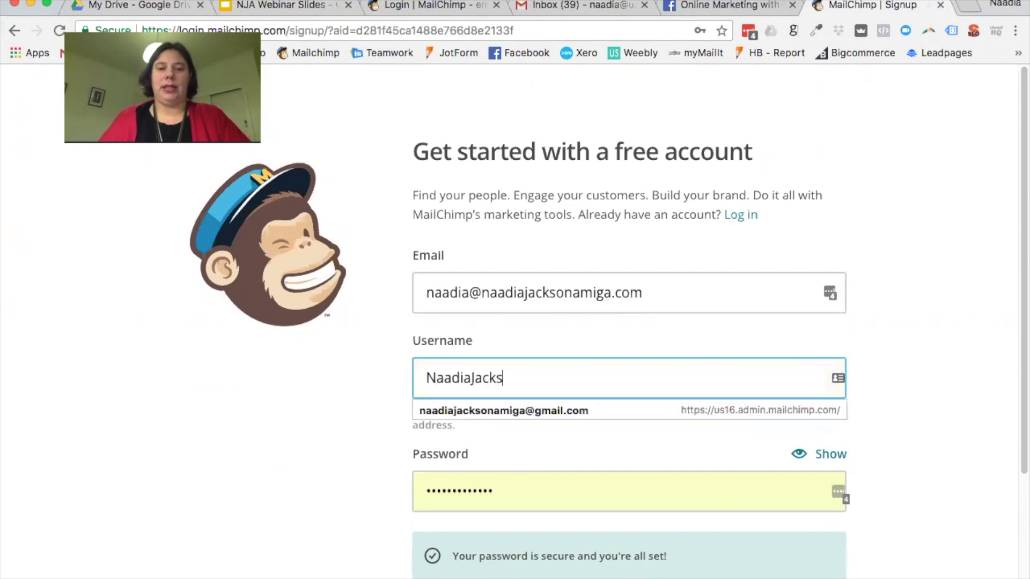
text(onAmiga)
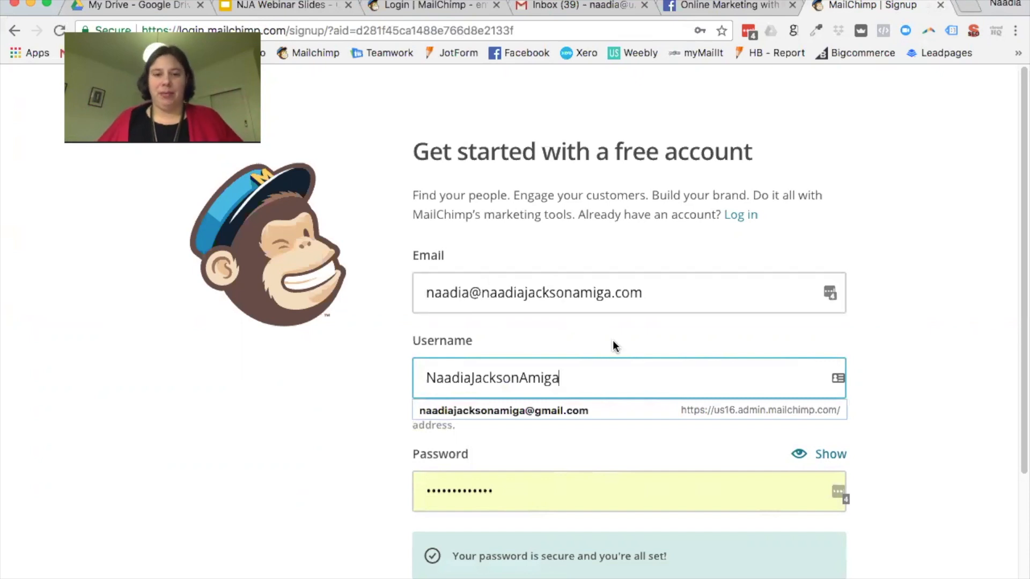
drag(482, 294, 649, 296)
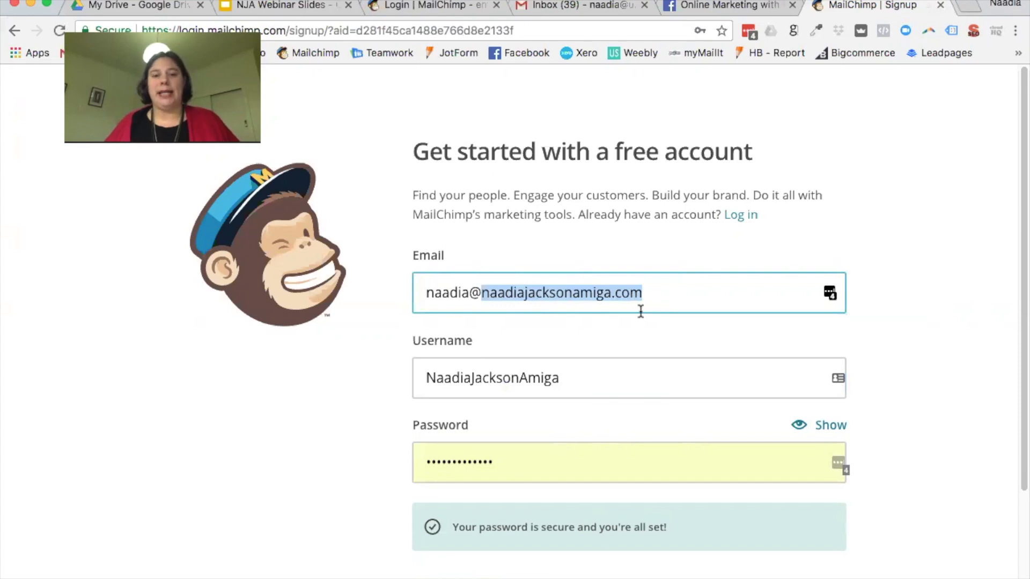
drag(652, 293, 426, 287)
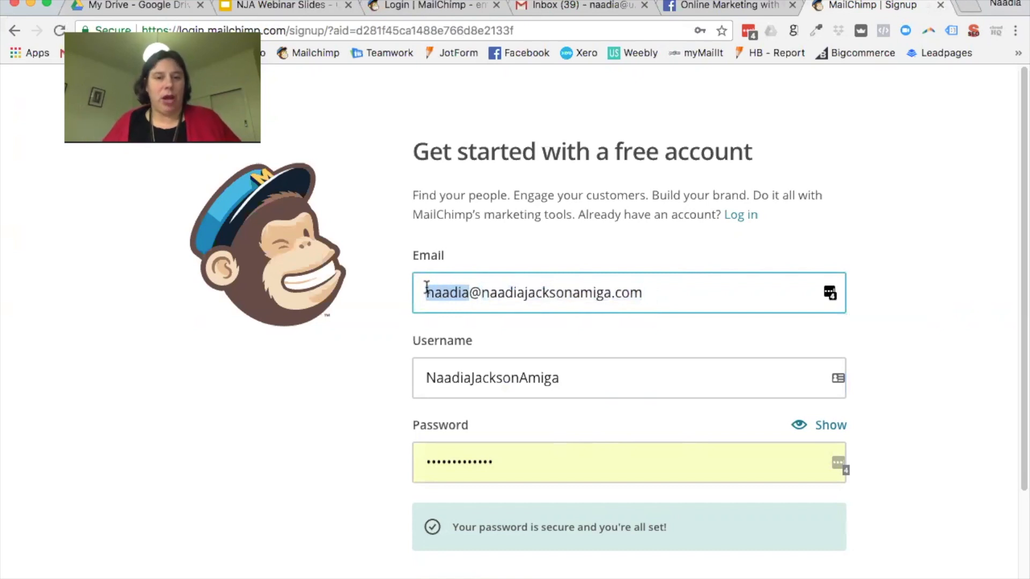
drag(731, 292, 424, 286)
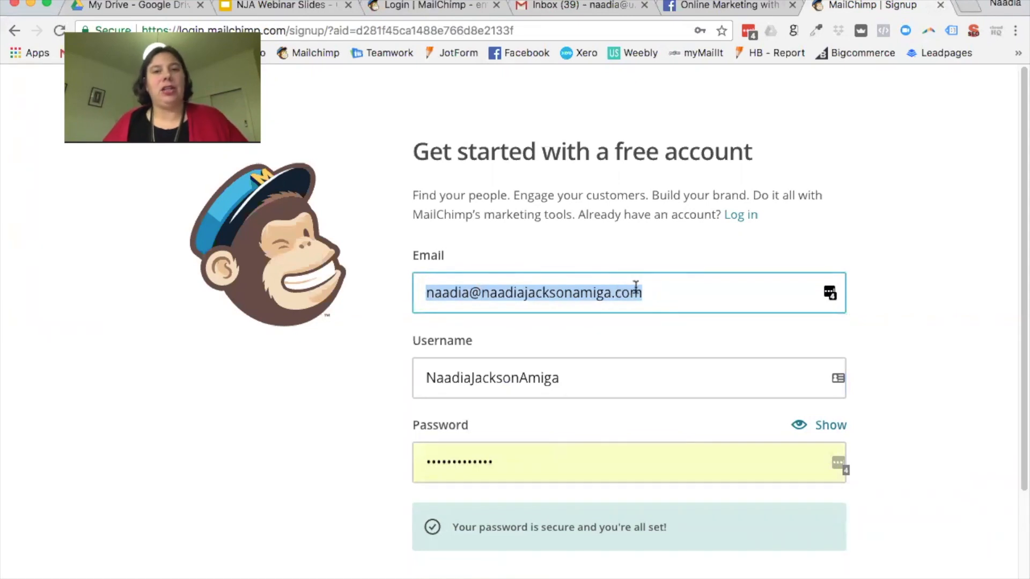
click(654, 294)
drag(654, 294, 403, 270)
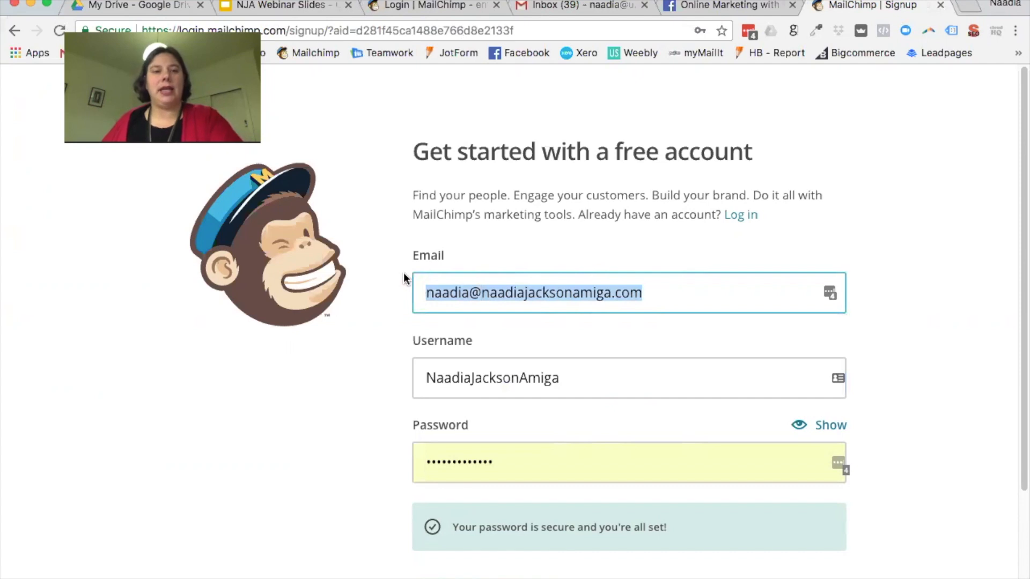
click(596, 383)
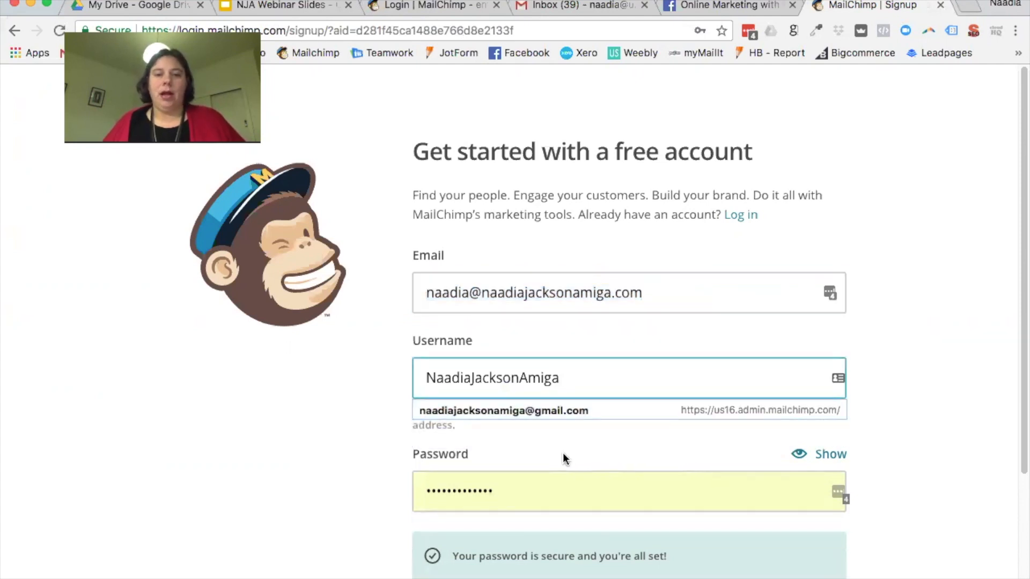
Step: Enter the new account password and submit the form with Get Started!
click(493, 466)
drag(492, 470, 345, 453)
text(••••••••)
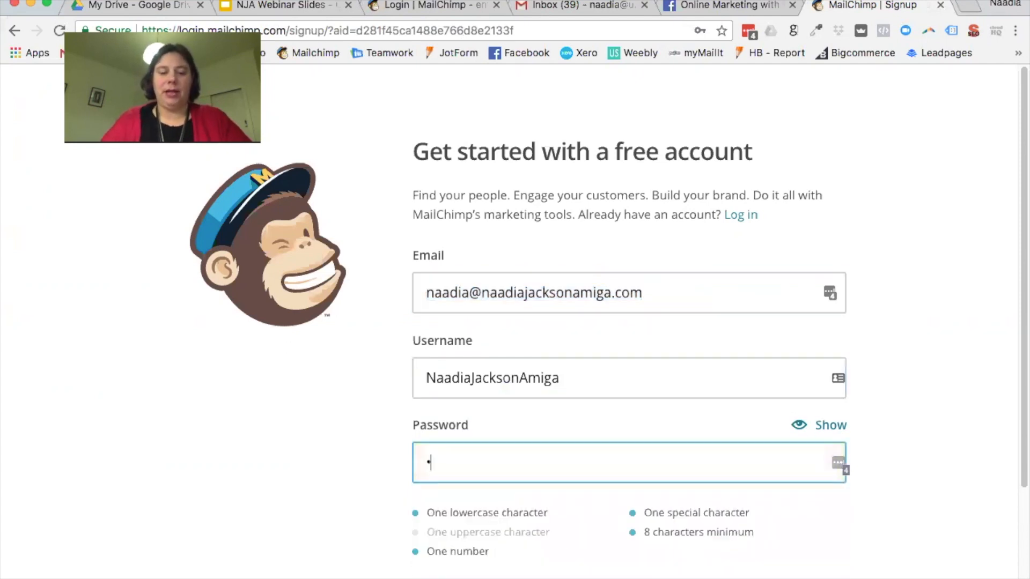
text(•)
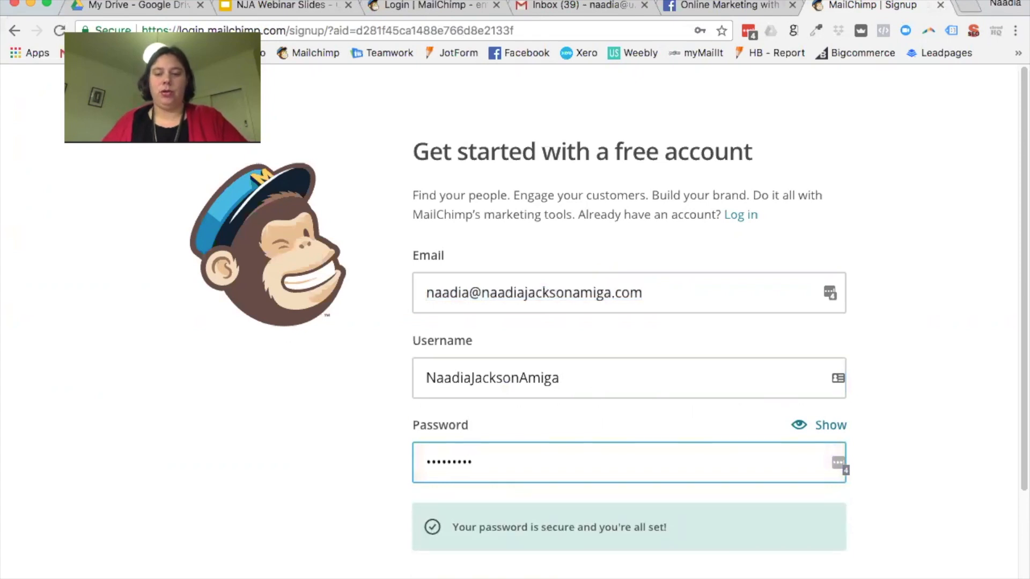
key(BackSpace)
key(BackSpace)
key(BackSpace)
key(BackSpace)
key(BackSpace)
key(BackSpace)
key(BackSpace)
key(BackSpace)
key(BackSpace)
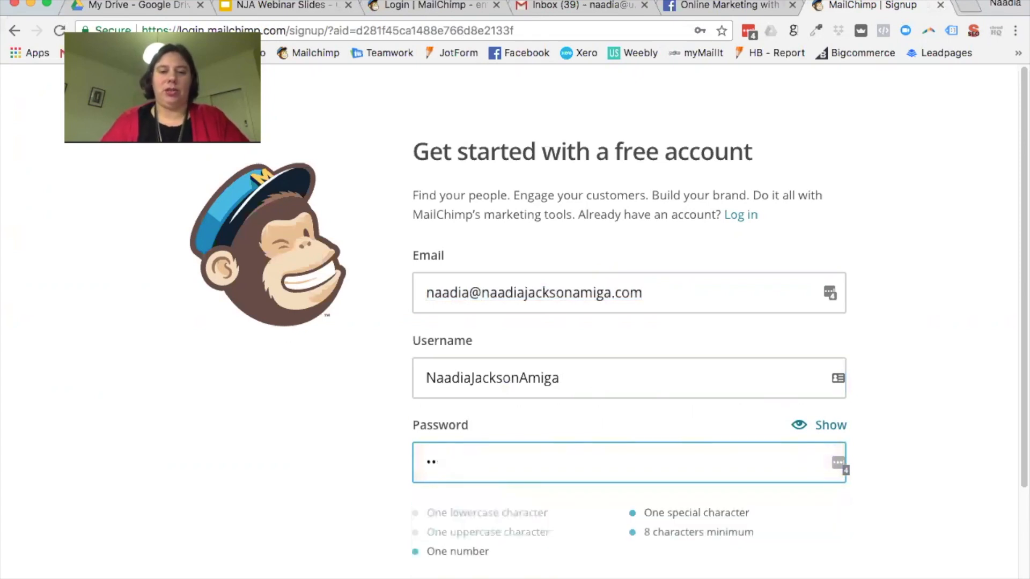
text(•••••••••)
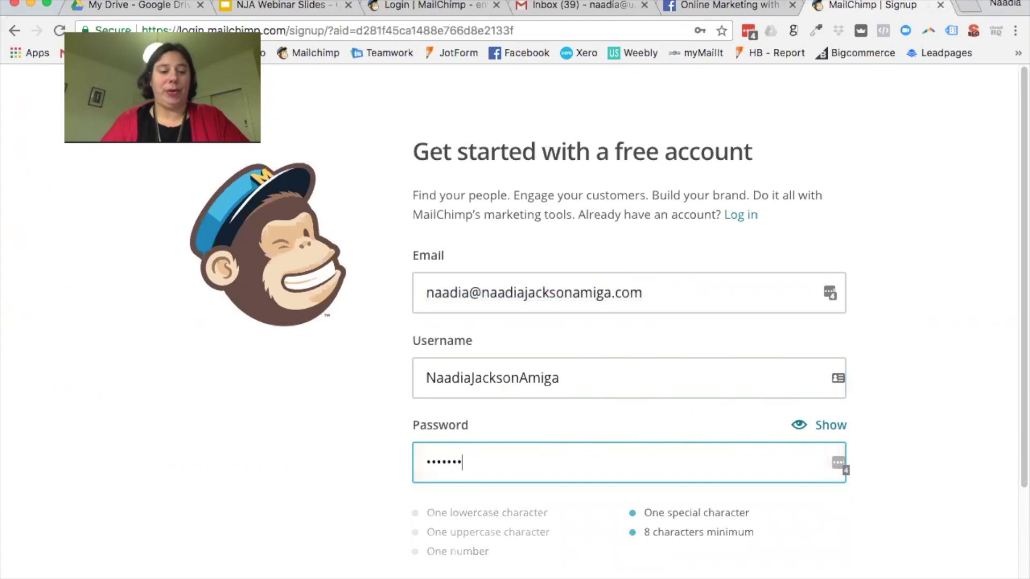
scroll(459, 395, down, 3)
click(536, 457)
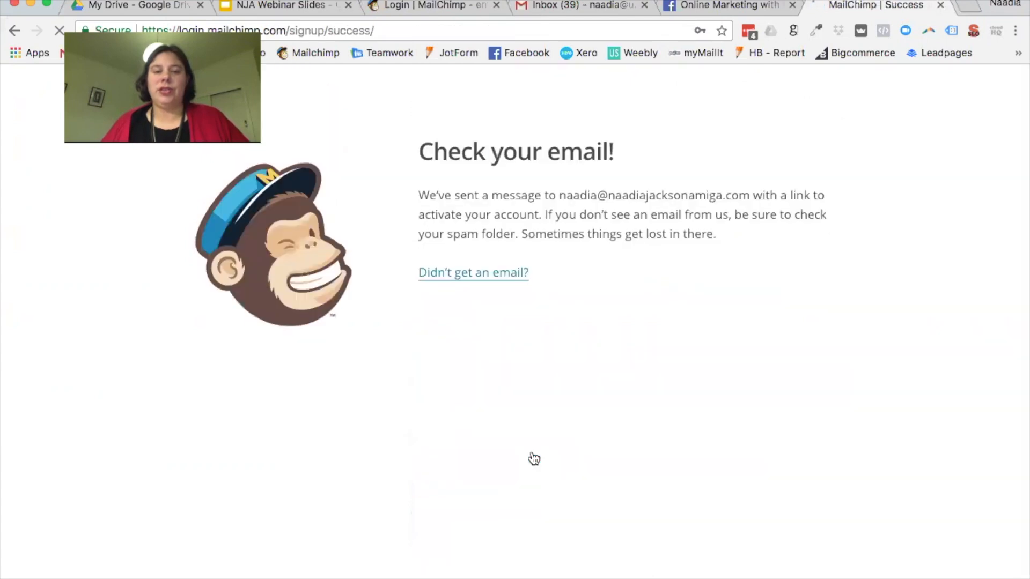
Step: Refresh Gmail, open the 'Activate Your MailChimp Account' email and follow Activate Account
click(625, 7)
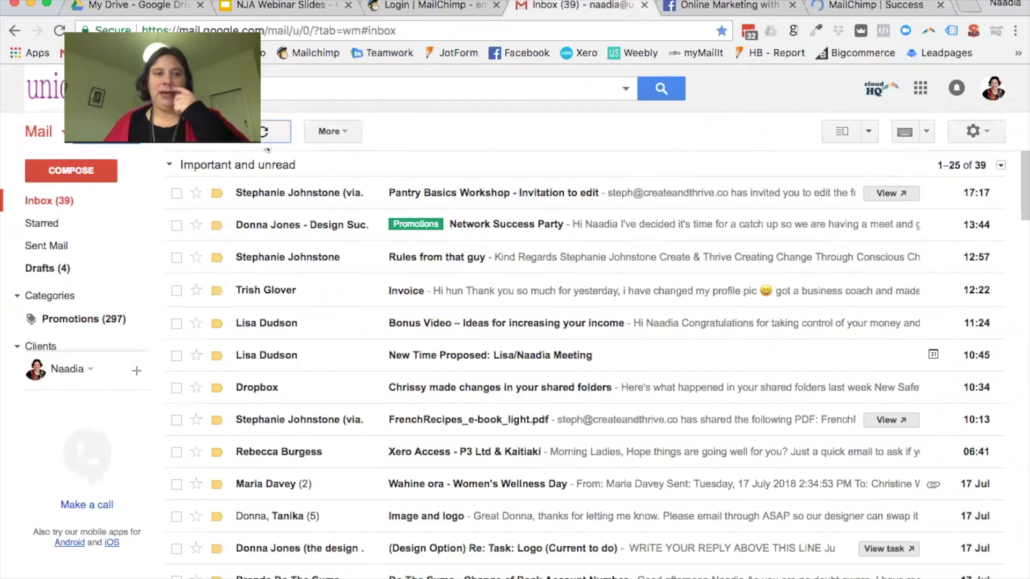
click(271, 140)
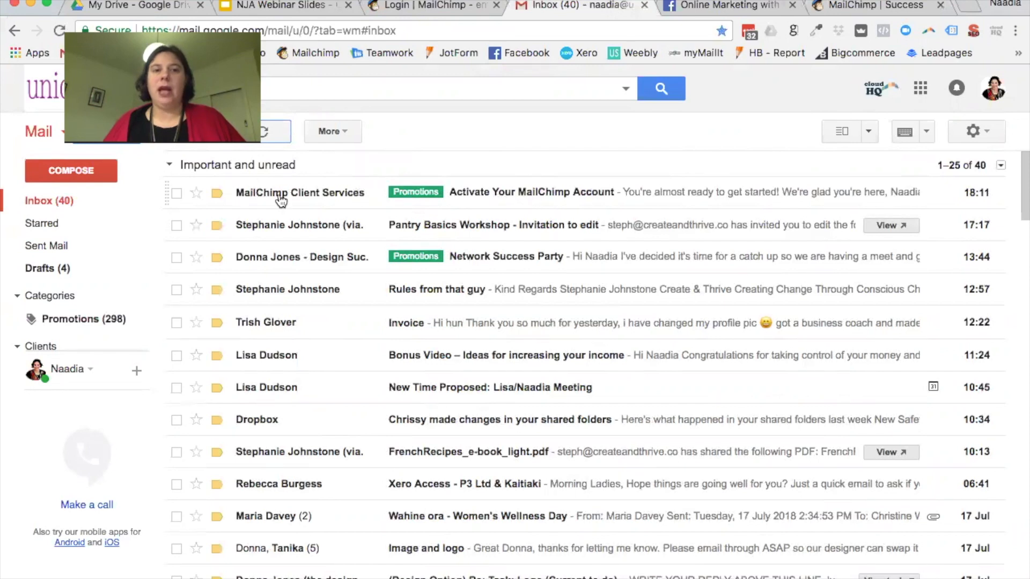
click(517, 197)
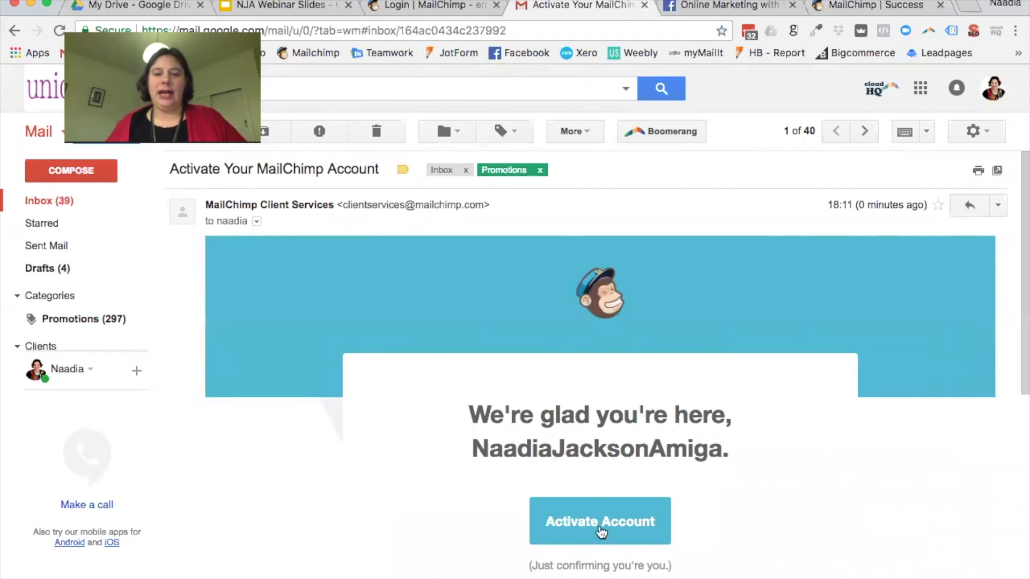
click(600, 525)
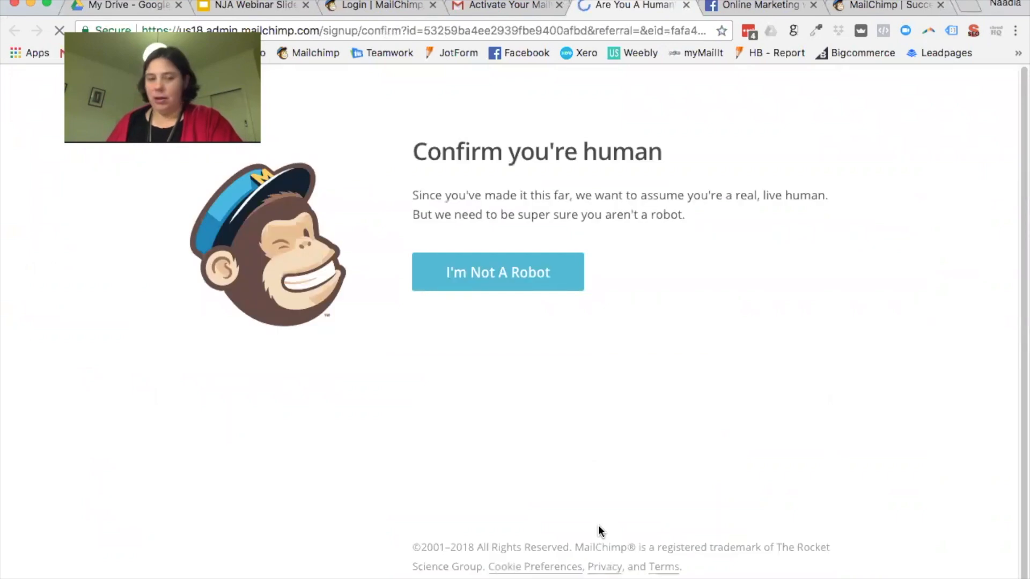
Step: Pass the I'm Not A Robot check, enter your first and last name, and continue
click(489, 282)
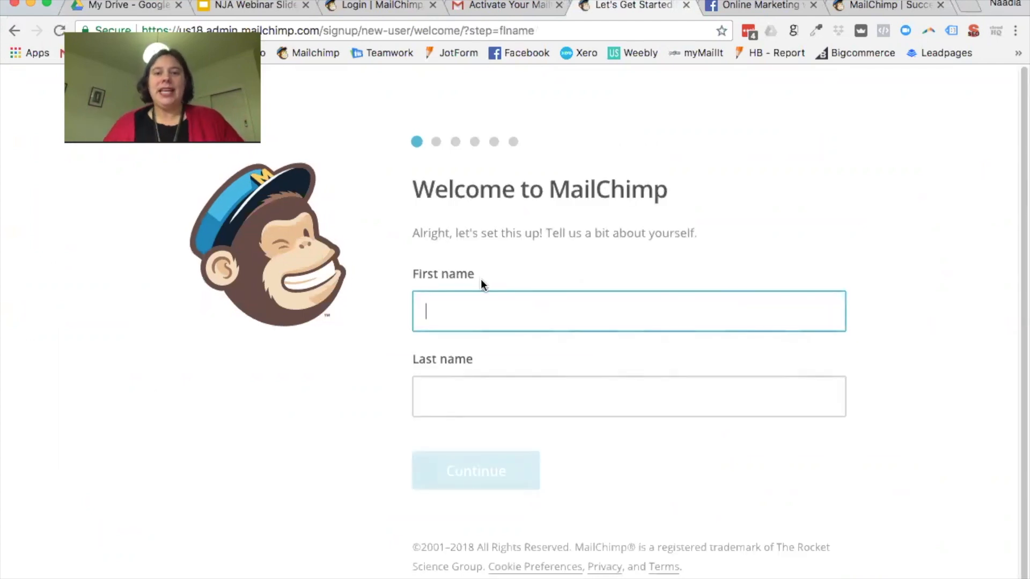
text(Naadia)
key(Tab)
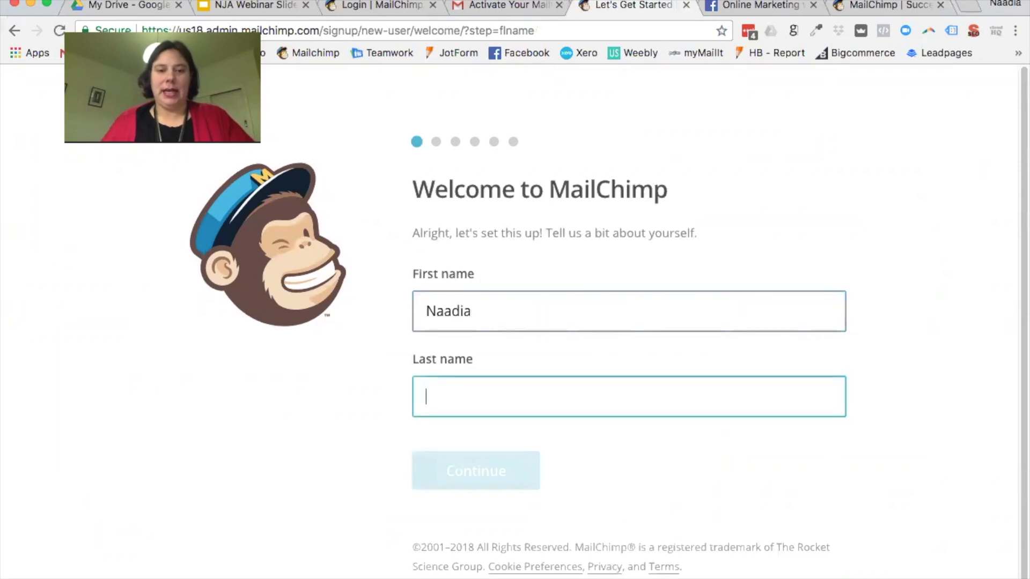
text(Jackson-Amiga)
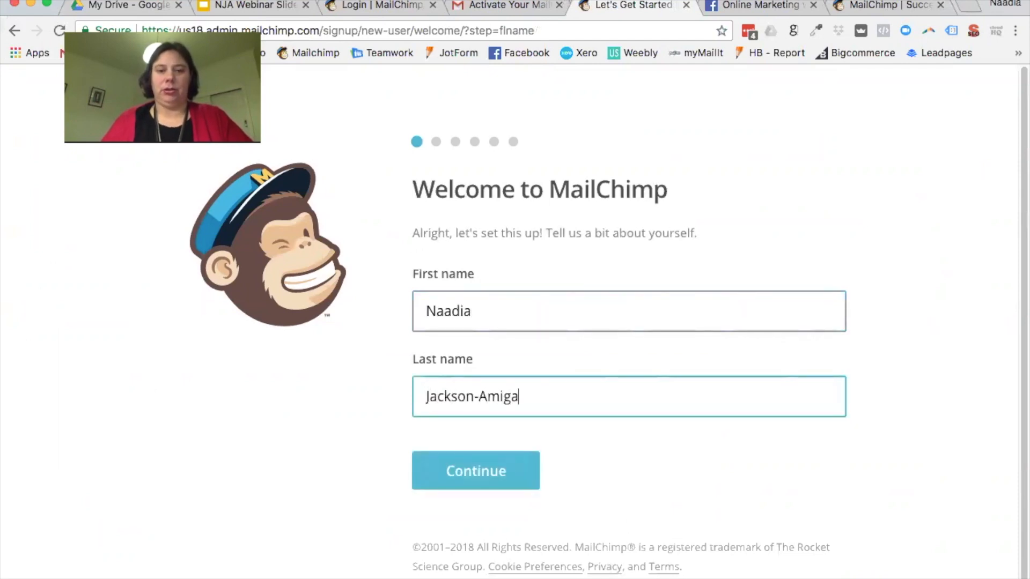
click(476, 485)
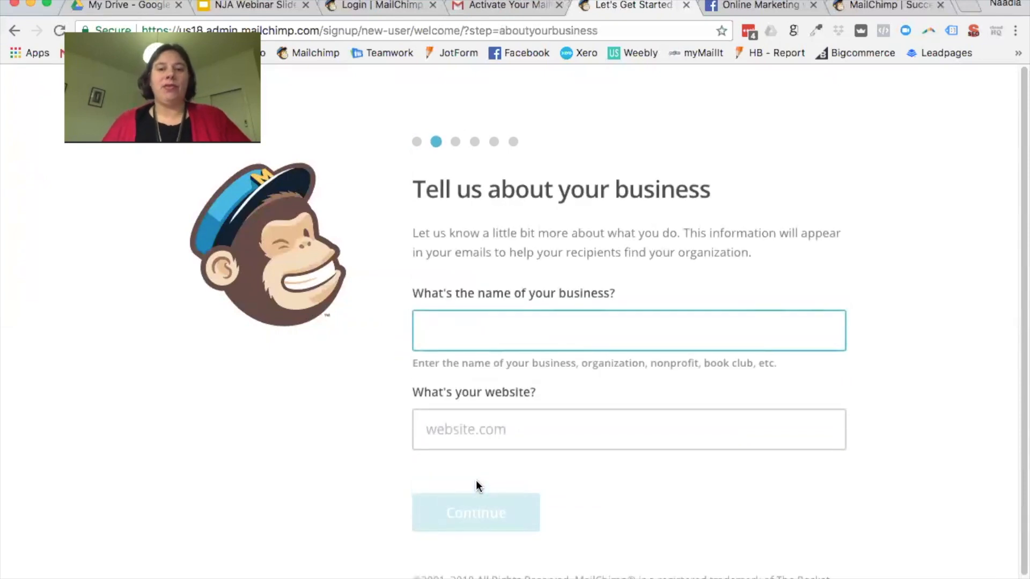
Step: Enter the business name and the business website URL, then continue
text(Naadia Jackson-Amiga)
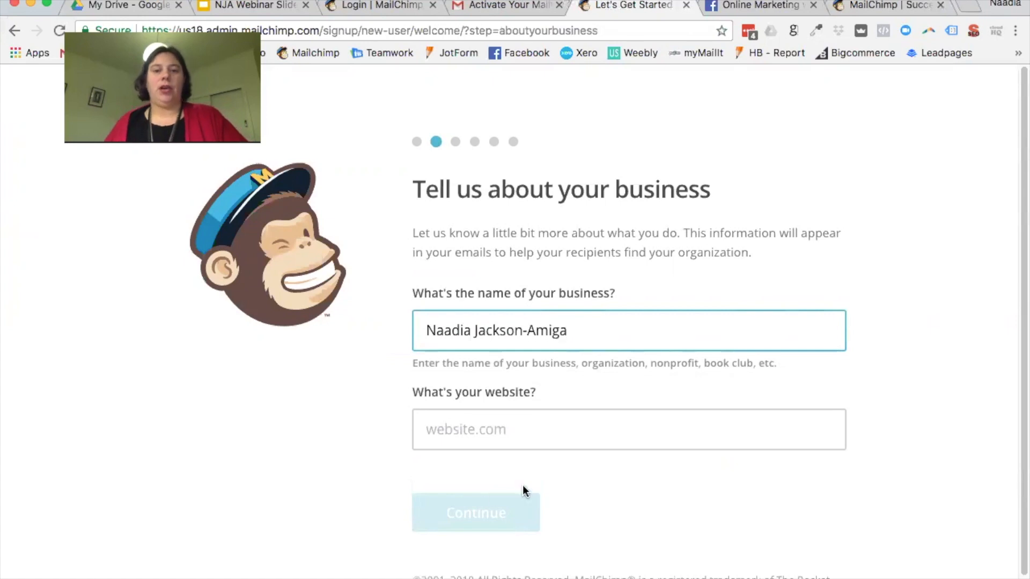
click(523, 432)
text(ww)
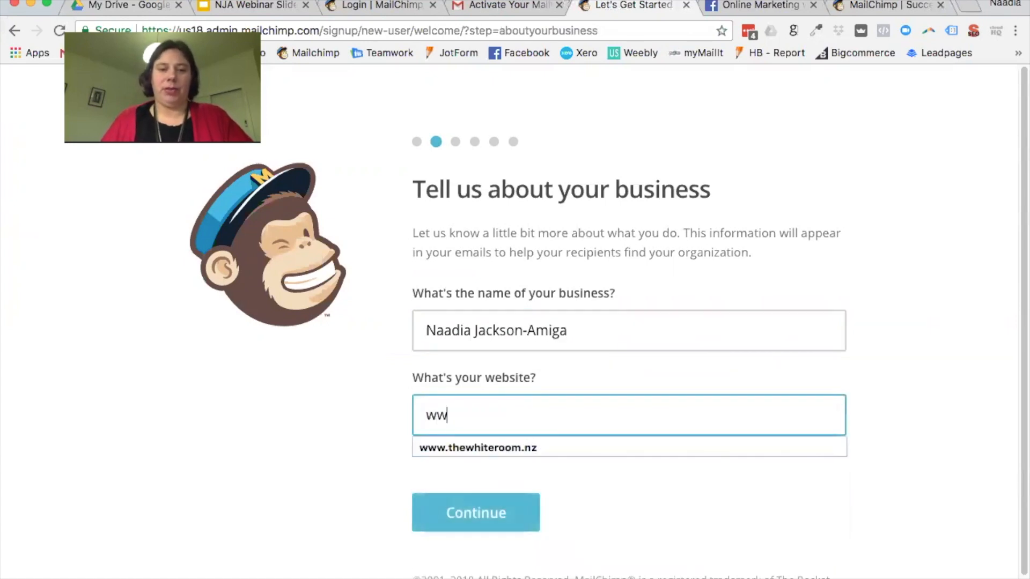
text(w.naadiajack)
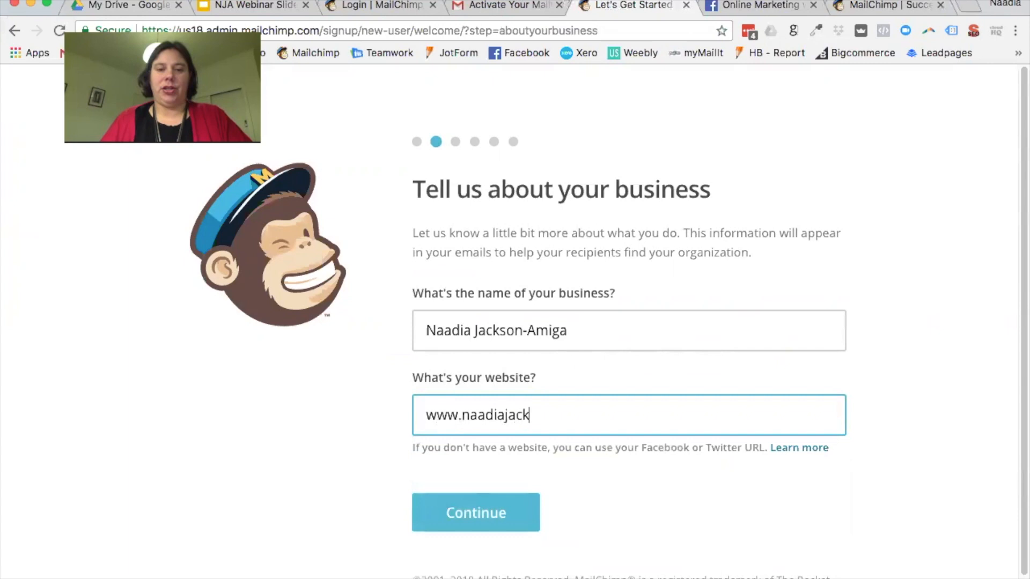
text(sonamiga.com)
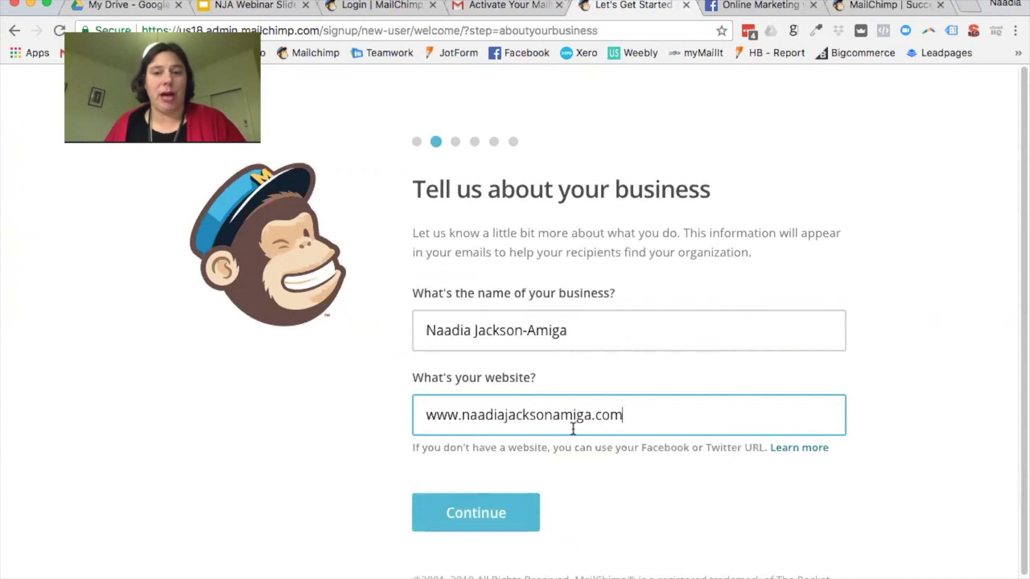
click(465, 512)
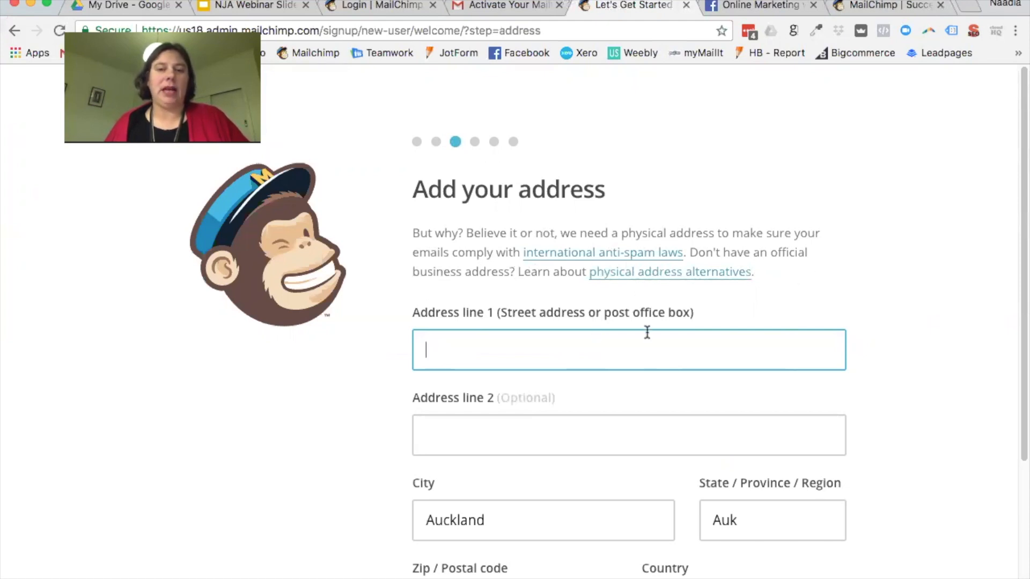
Step: Fill in both business address lines and the corrected postal code, then continue
click(617, 353)
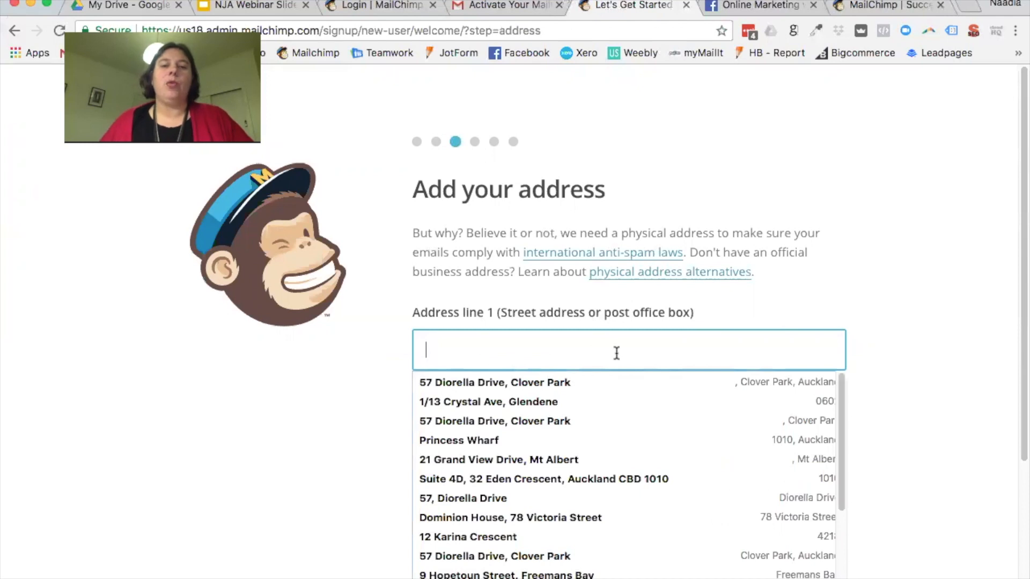
text(Diorel)
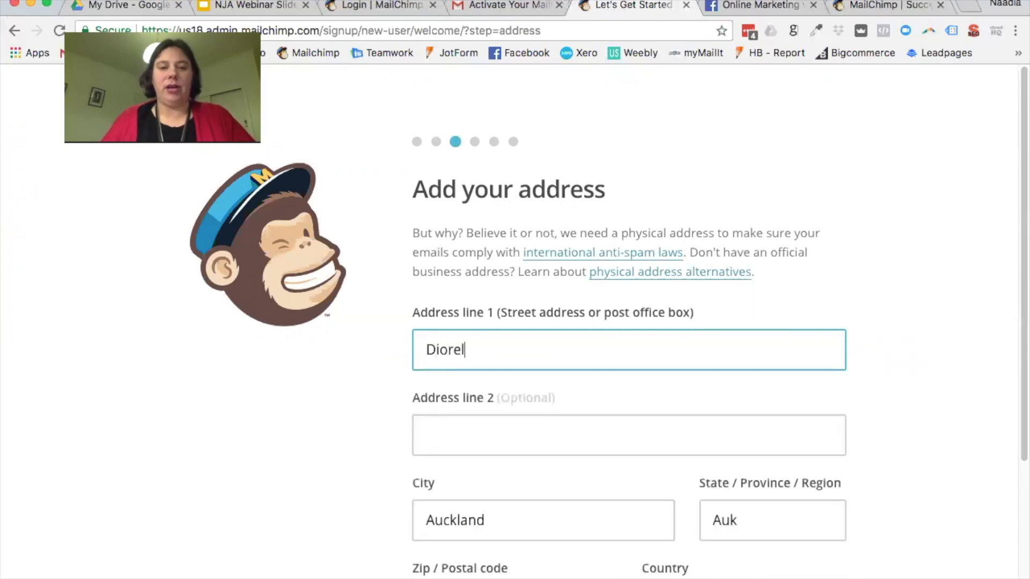
text(la Drive)
key(Tab)
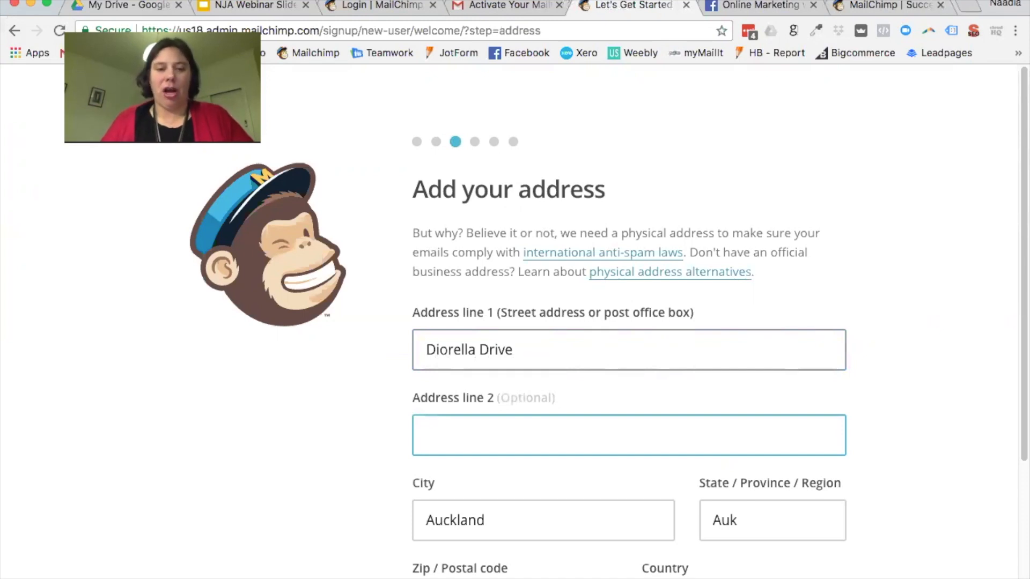
text(Clover Park)
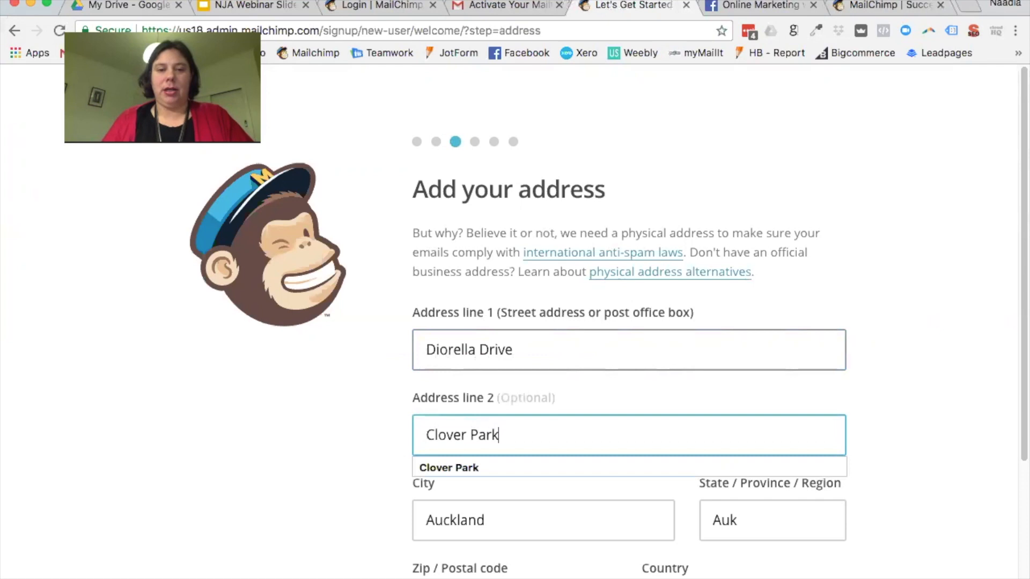
scroll(632, 357, down, 5)
drag(508, 405, 339, 384)
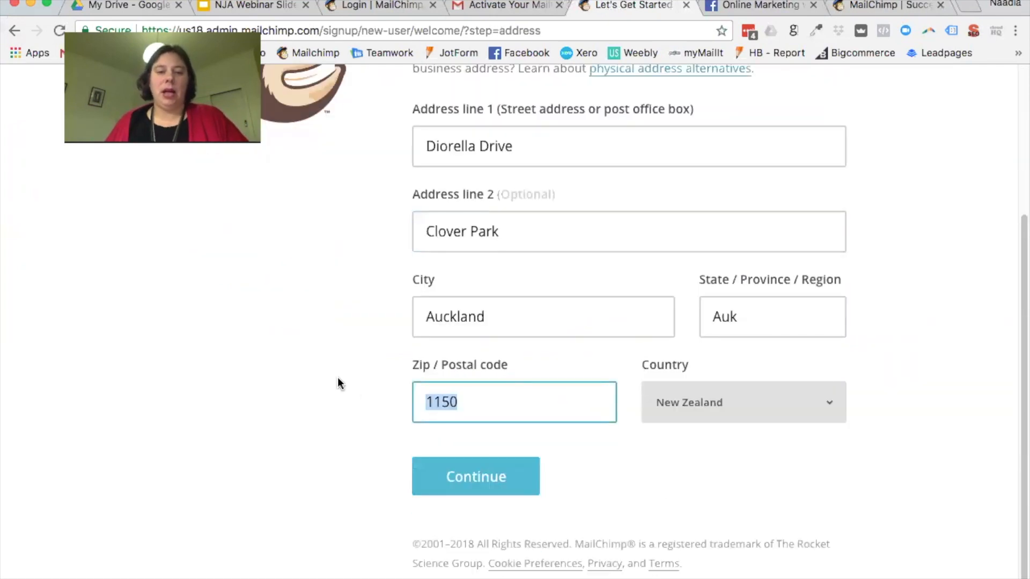
text(2012)
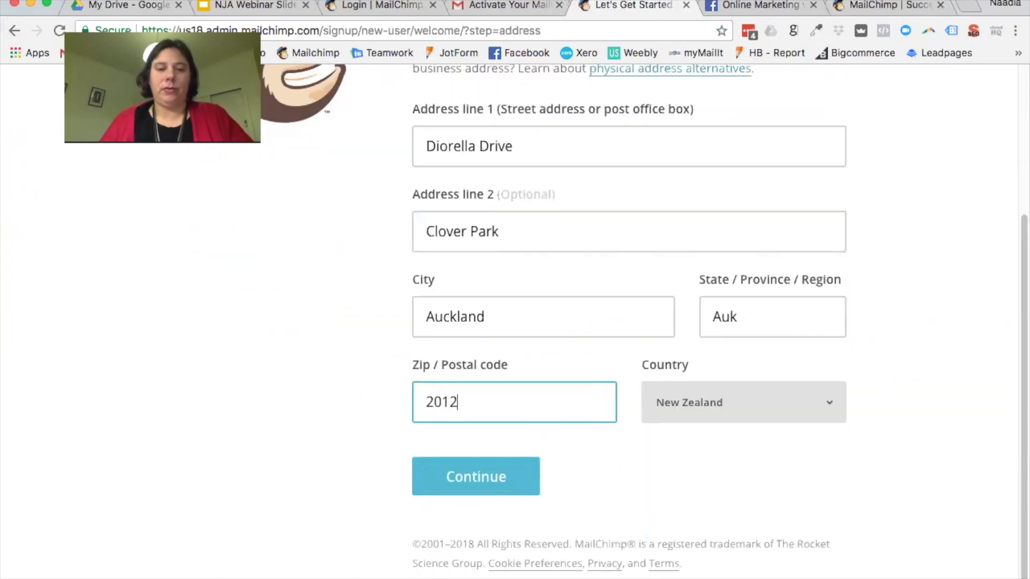
key(BackSpace)
key(BackSpace)
text(23)
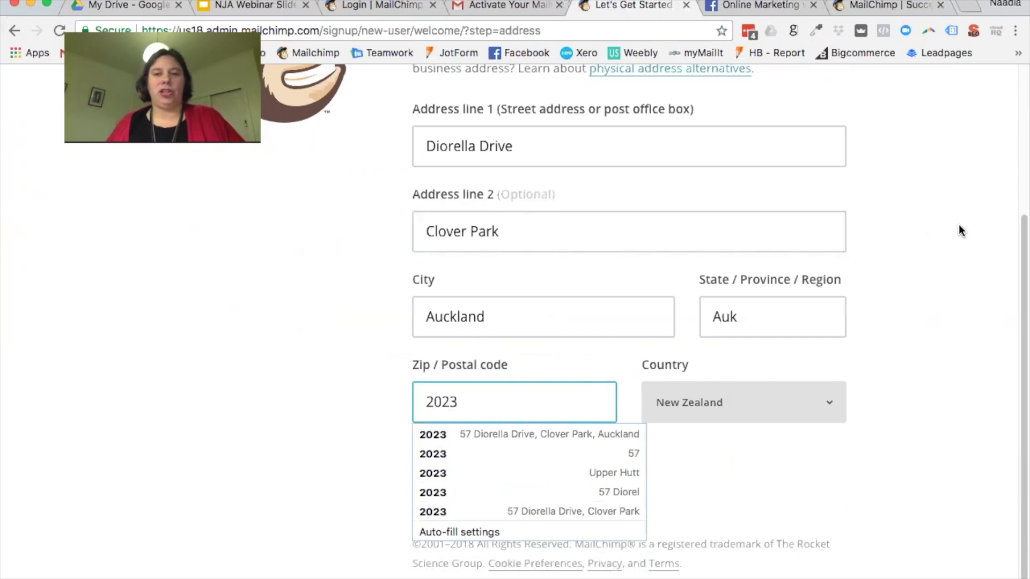
click(944, 237)
click(481, 472)
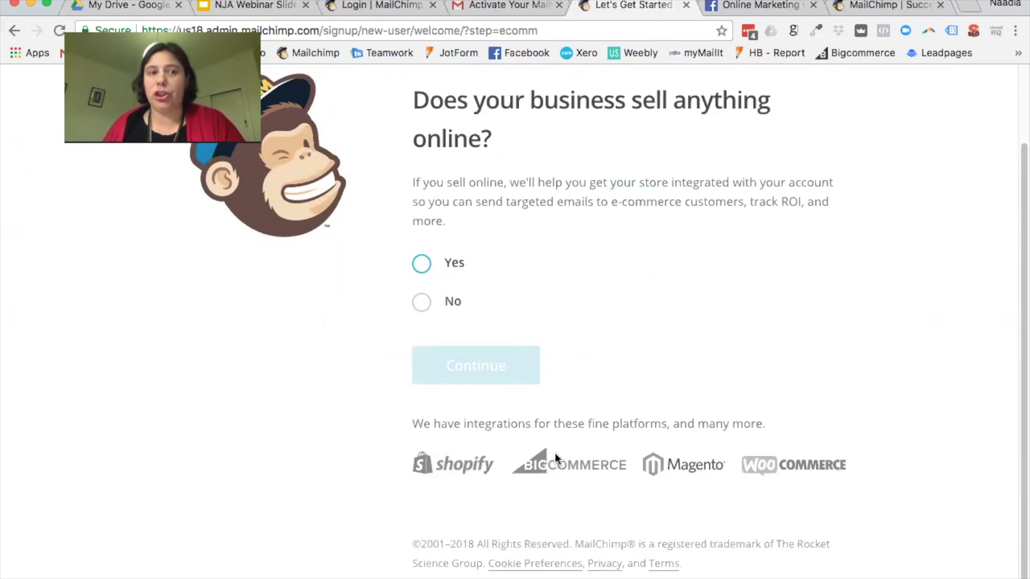
Step: Answer Yes to 'Does your business sell anything online?' and continue
click(422, 303)
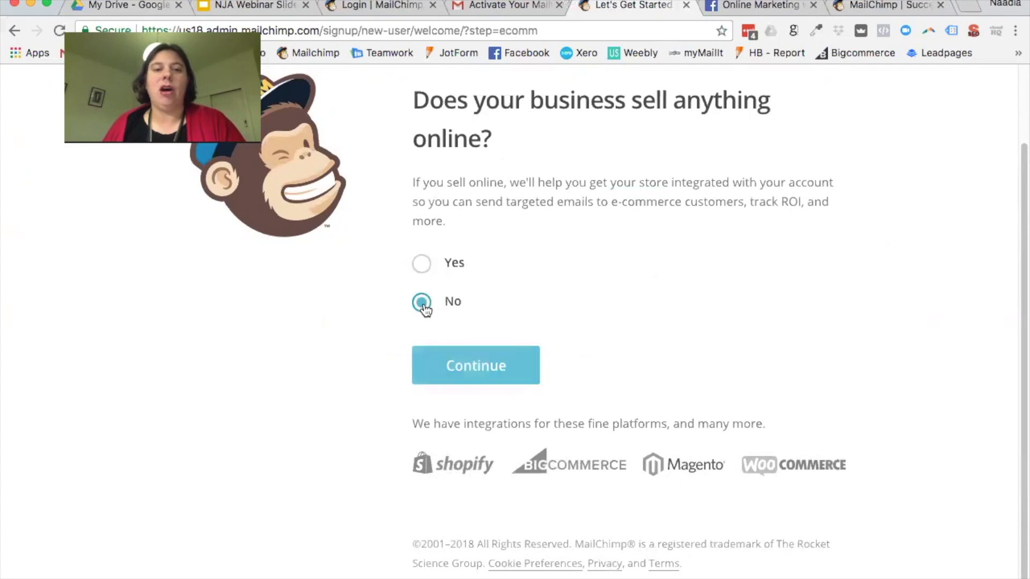
click(427, 263)
click(509, 367)
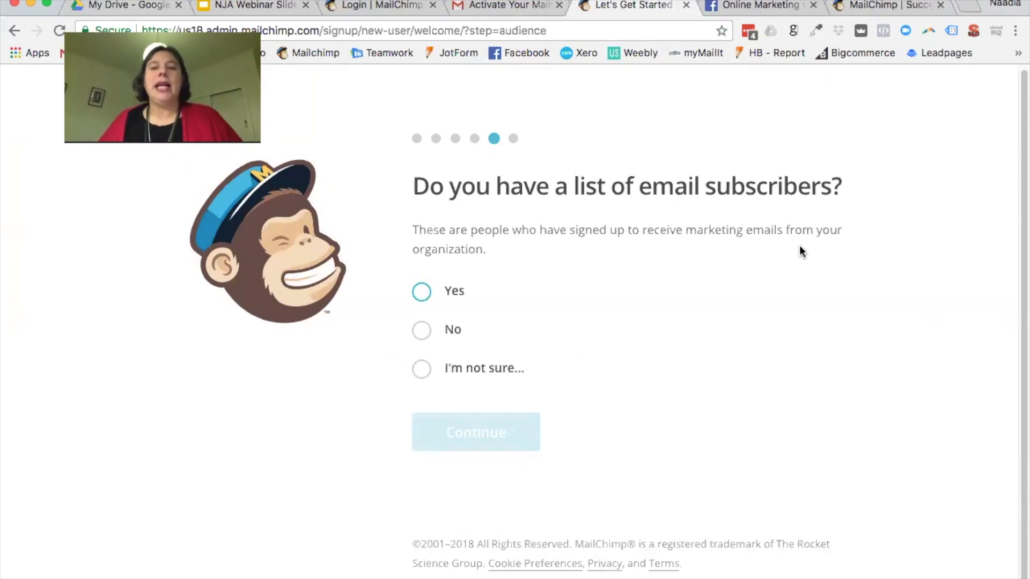
Step: Answer Yes to already having an email subscriber list and continue
click(422, 292)
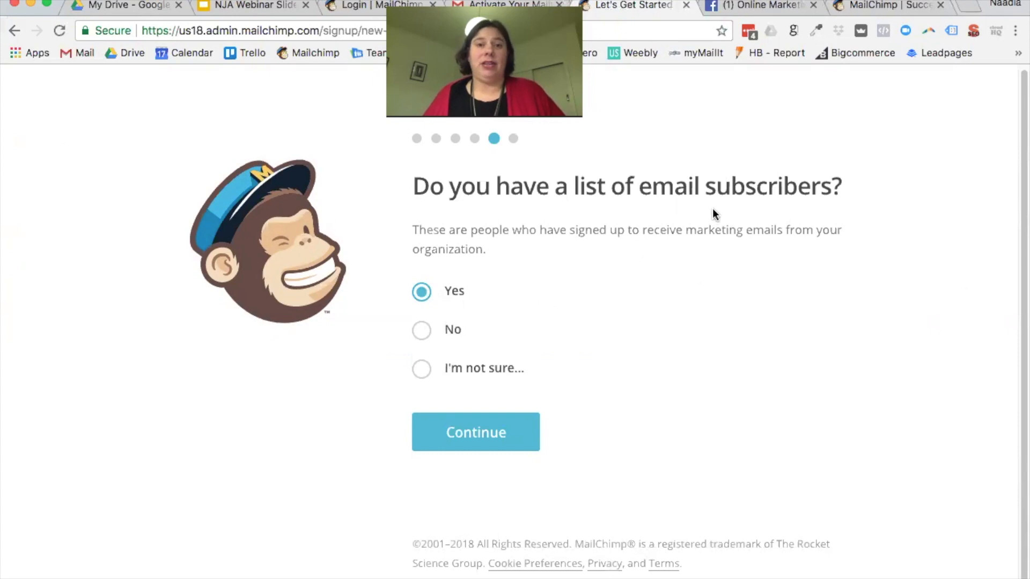
click(491, 431)
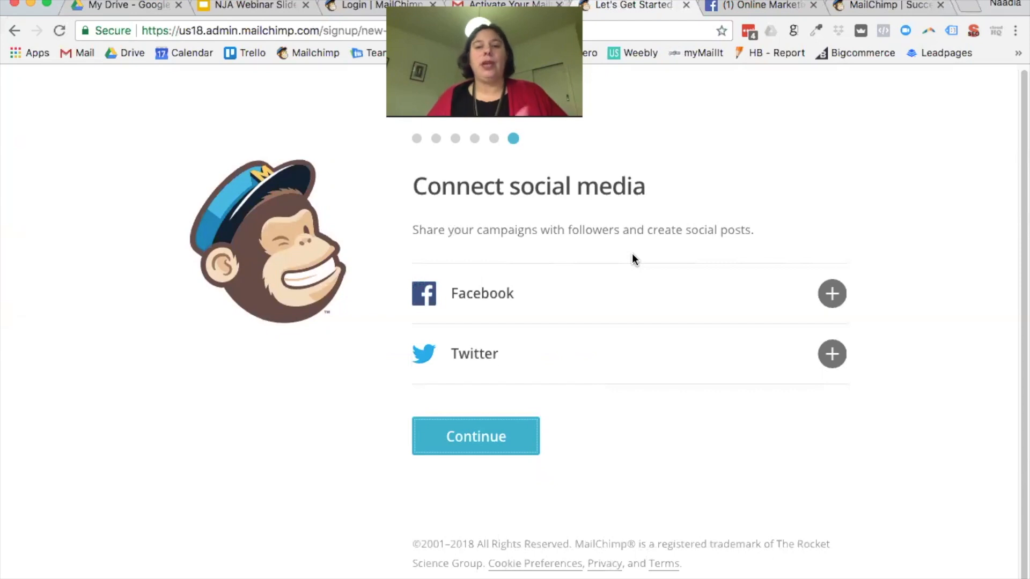
Step: Abandon the Facebook connection, continue past social media, and confirm with Let's Go!
click(829, 289)
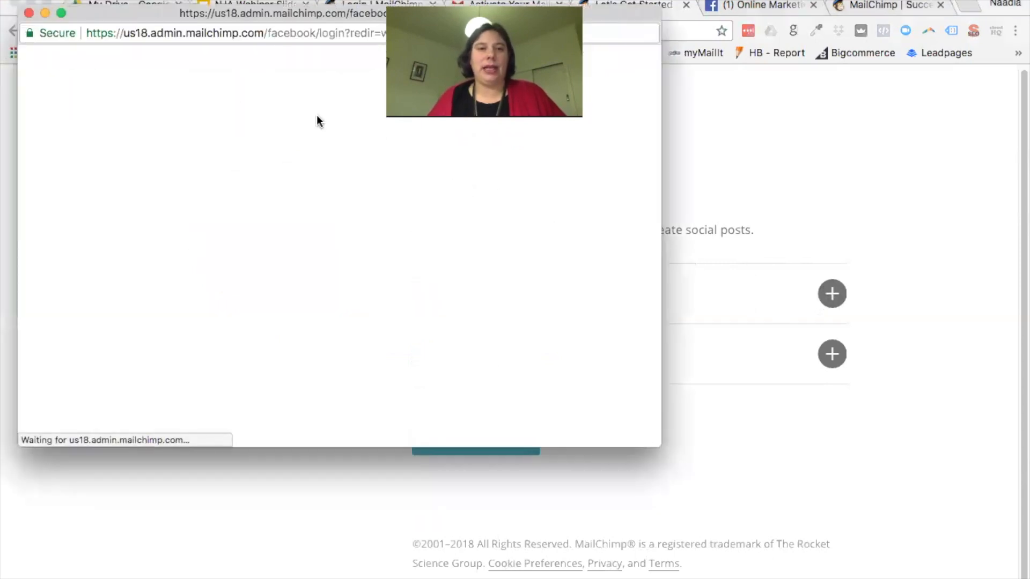
click(29, 13)
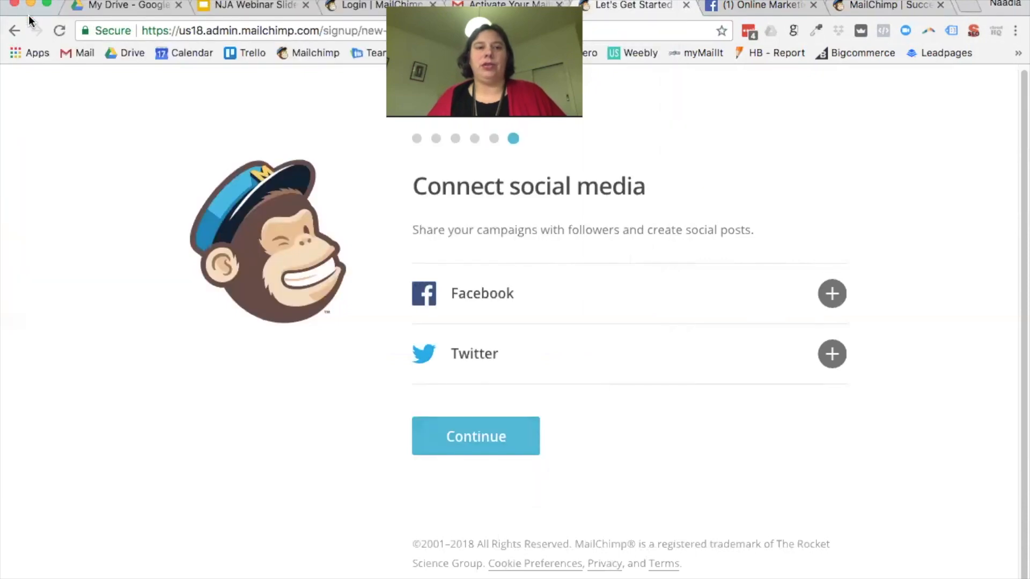
click(472, 441)
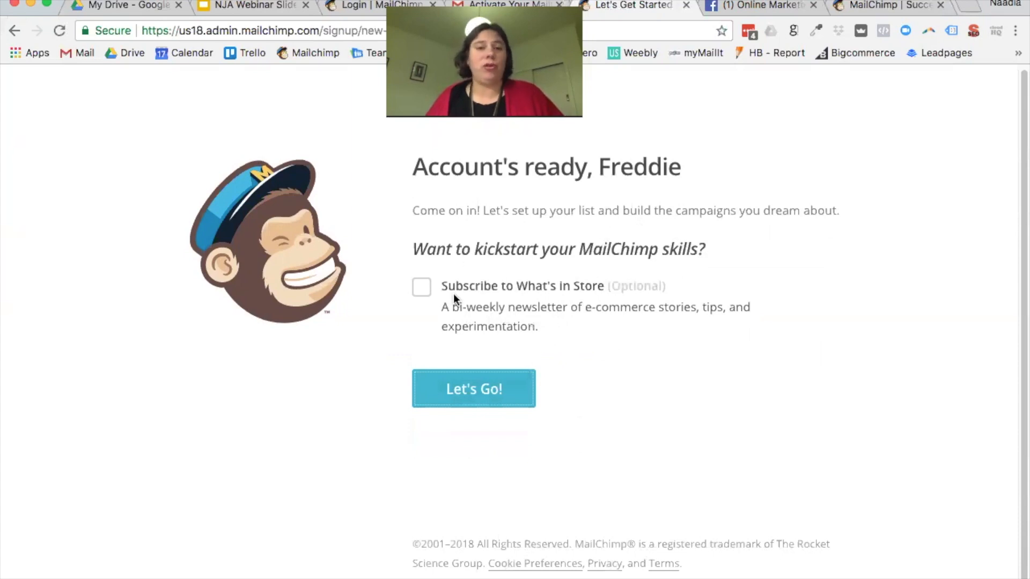
click(516, 395)
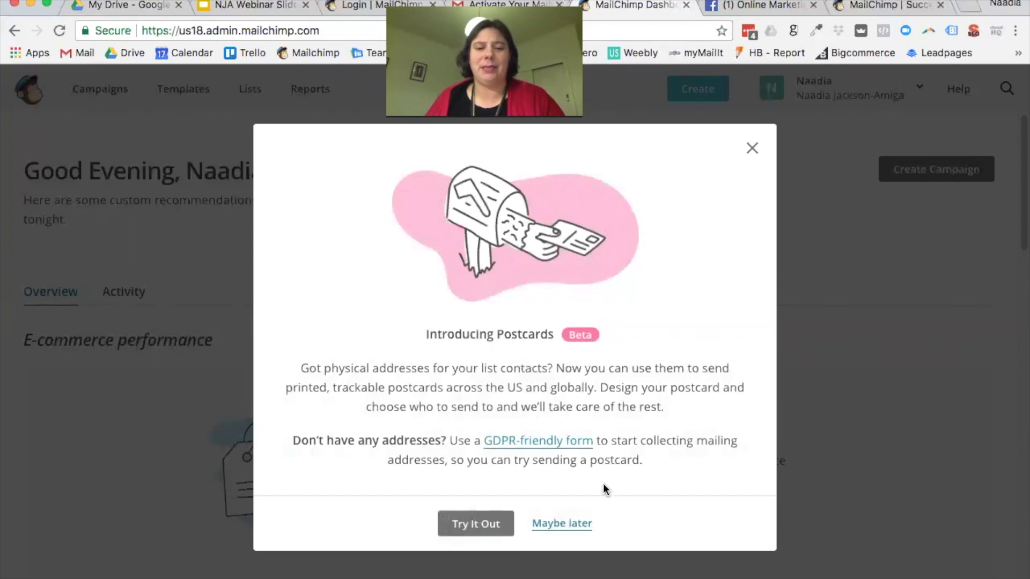
Step: Close the Introducing Postcards modal and choose Maybe later on the store suggestion
click(756, 156)
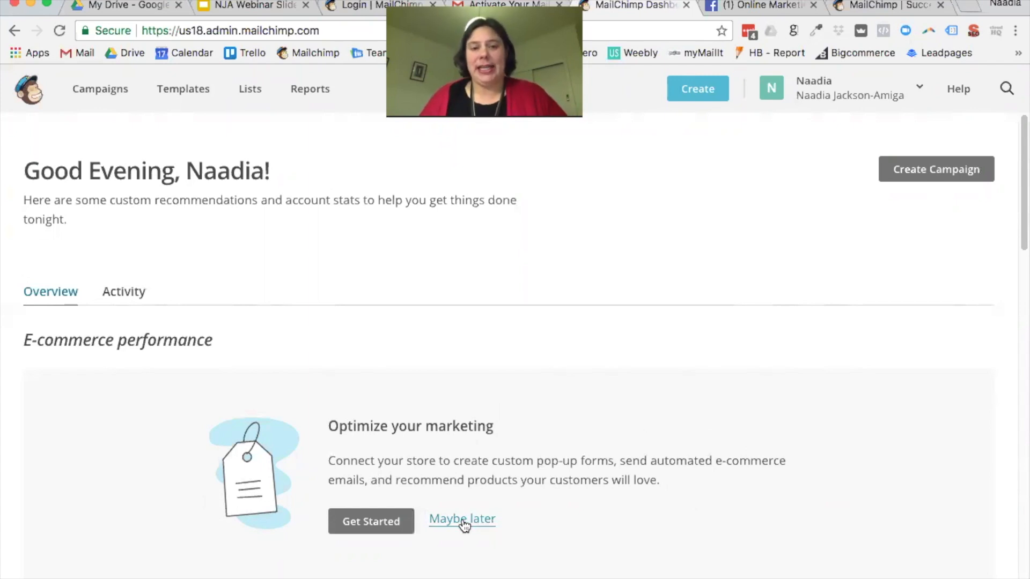
click(460, 521)
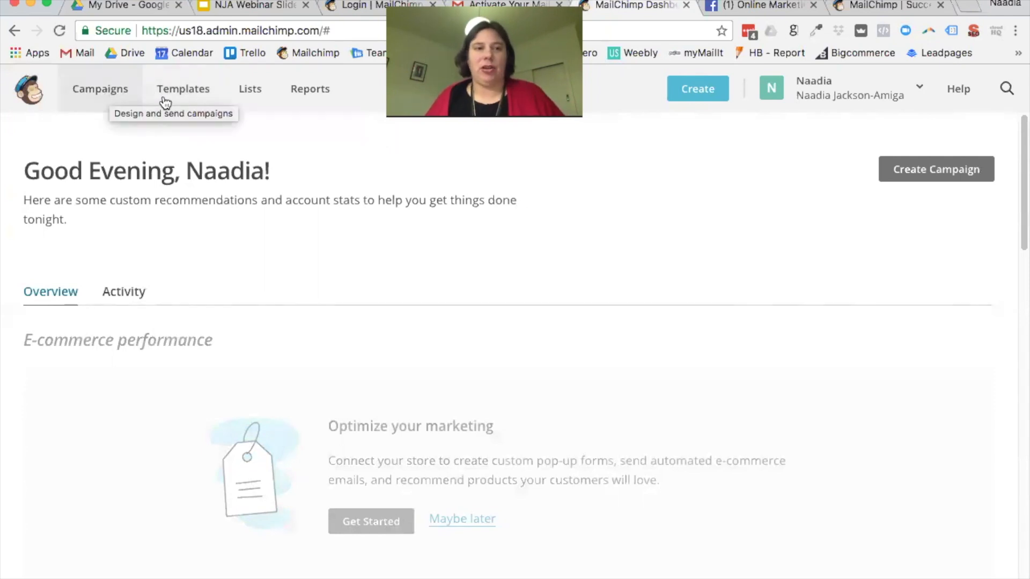
Step: Open the Lists page from the top navigation
click(250, 89)
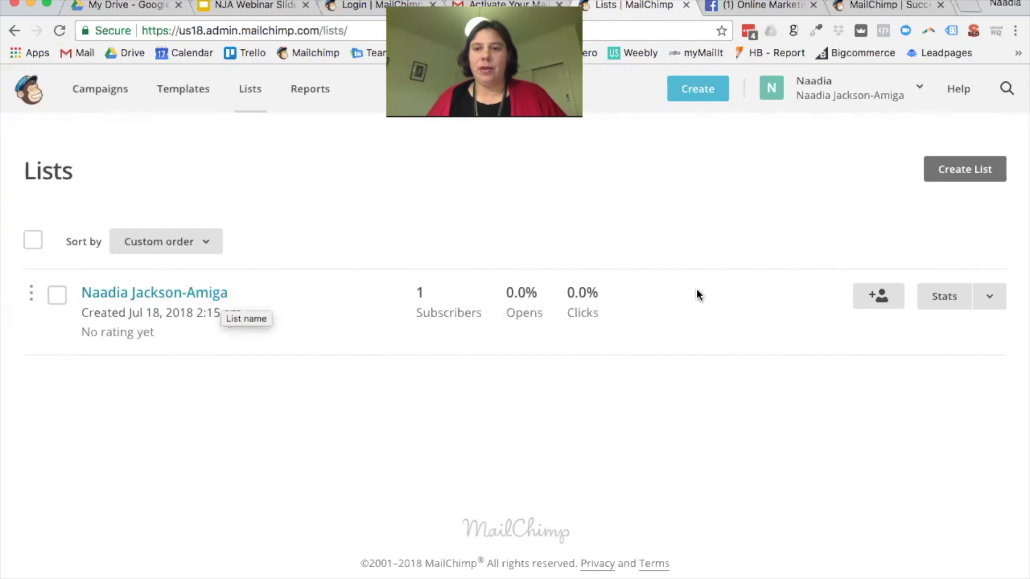
Step: Open the list's Settings from the dropdown arrow next to Stats on the list row
click(989, 299)
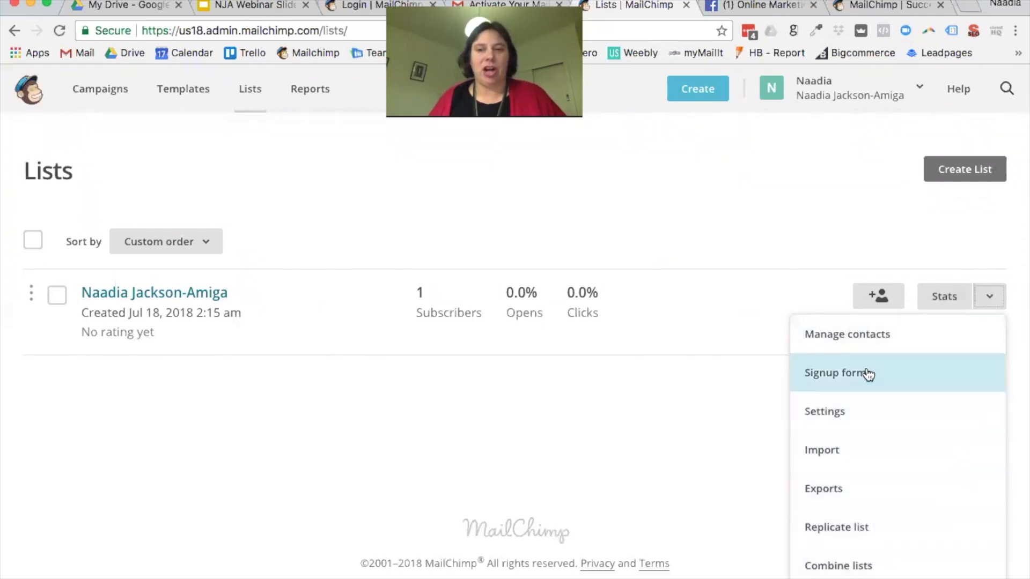
click(864, 413)
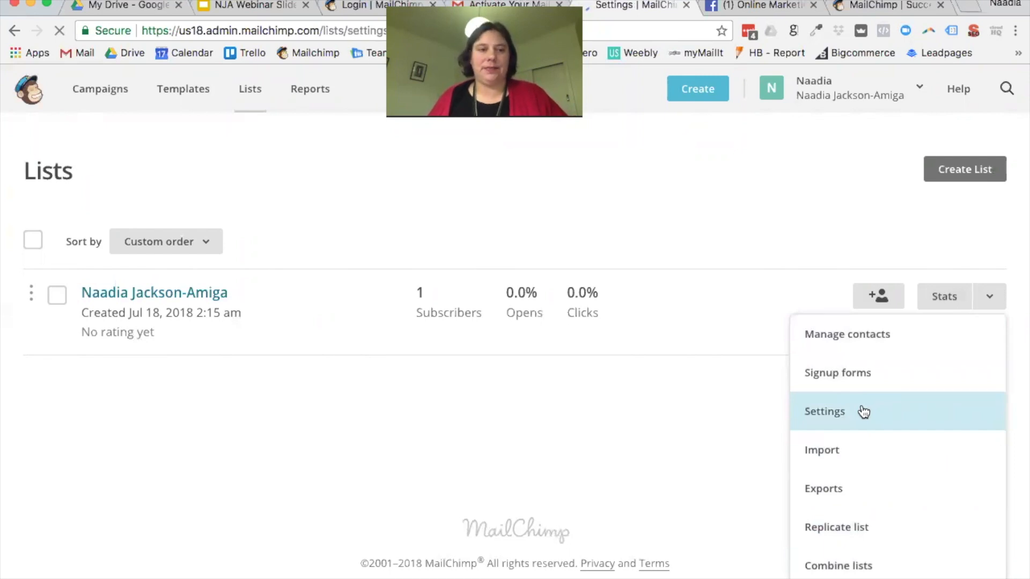
Step: Open List name and campaign defaults and re-enter the list name as 'Online Marketing'
scroll(721, 370, down, 1)
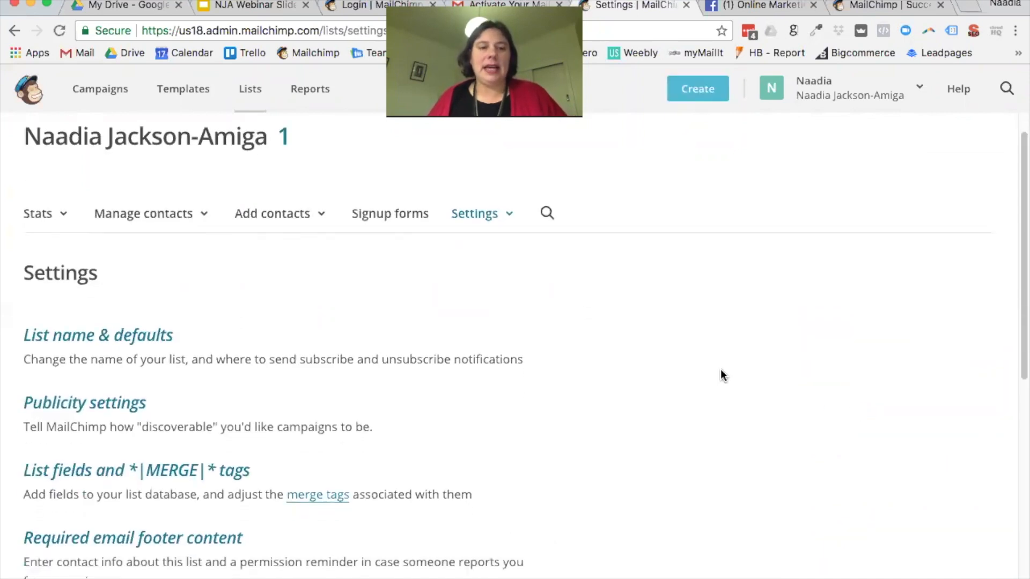
scroll(340, 352, up, 1)
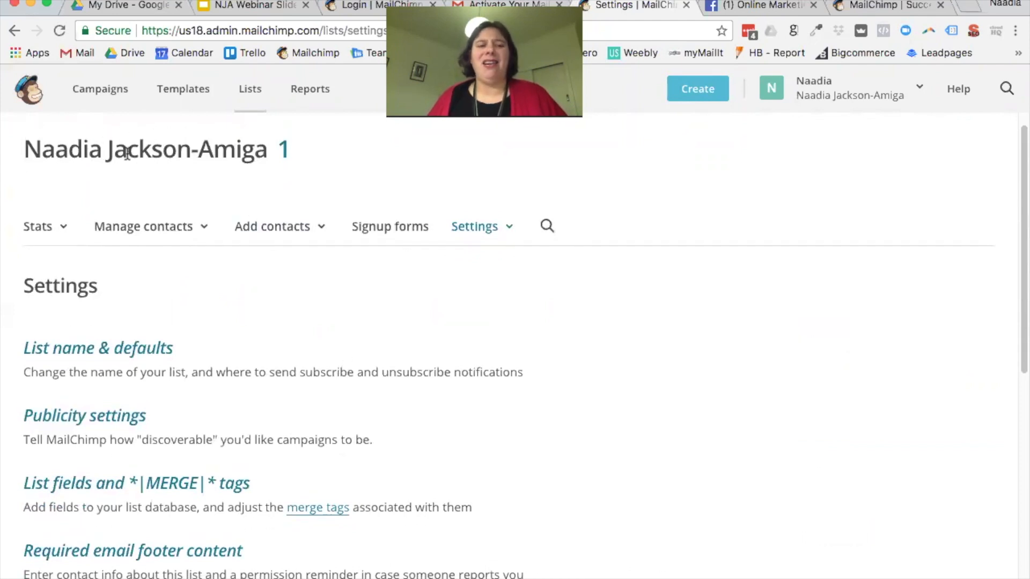
click(166, 348)
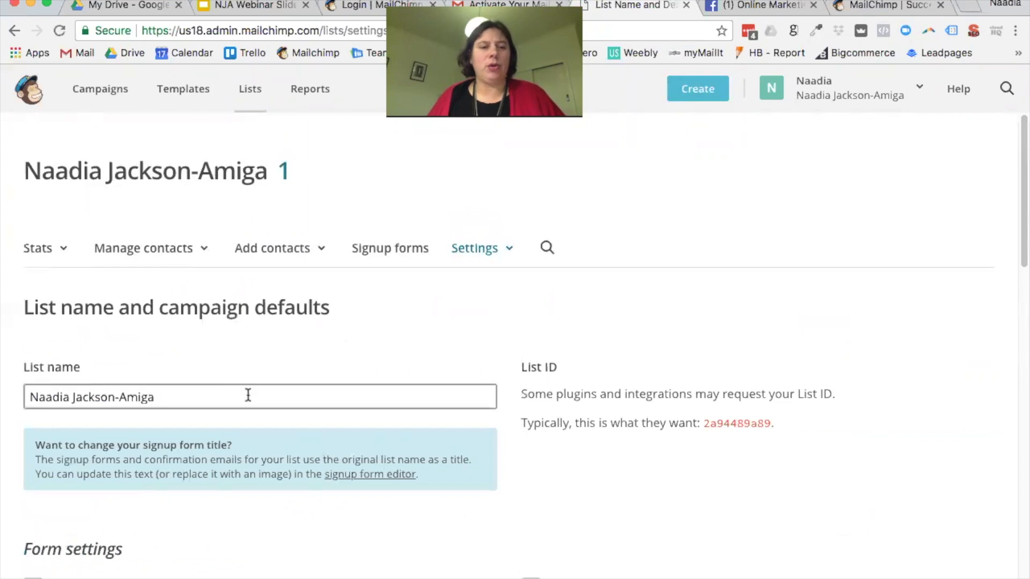
drag(245, 396, 9, 385)
text(Online )
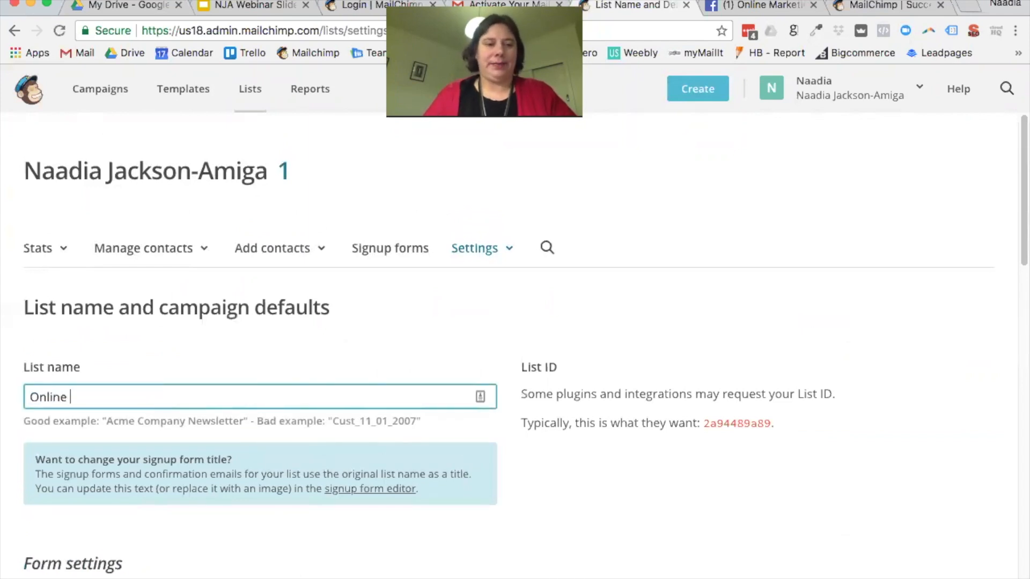
text(Marketing)
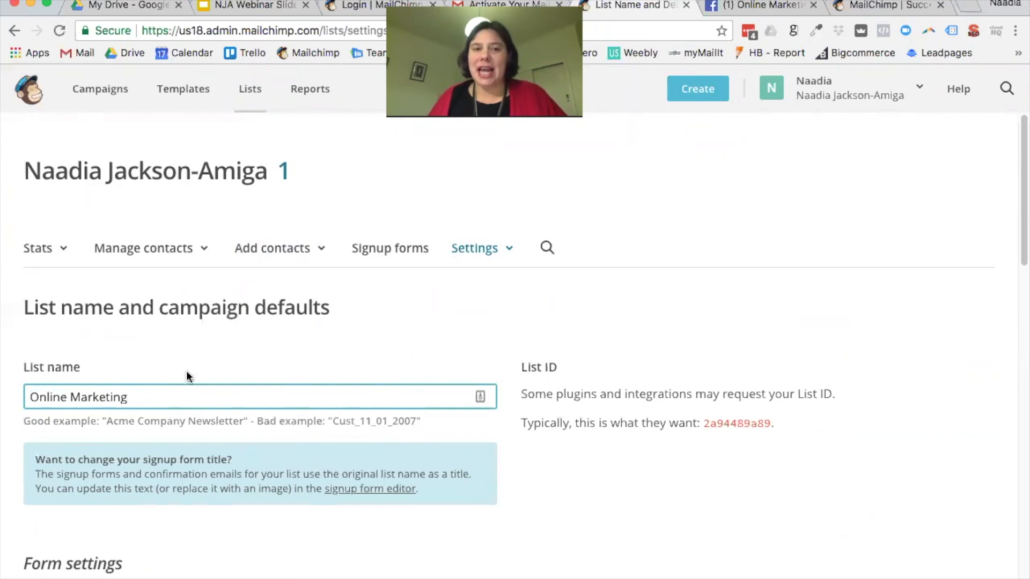
click(196, 343)
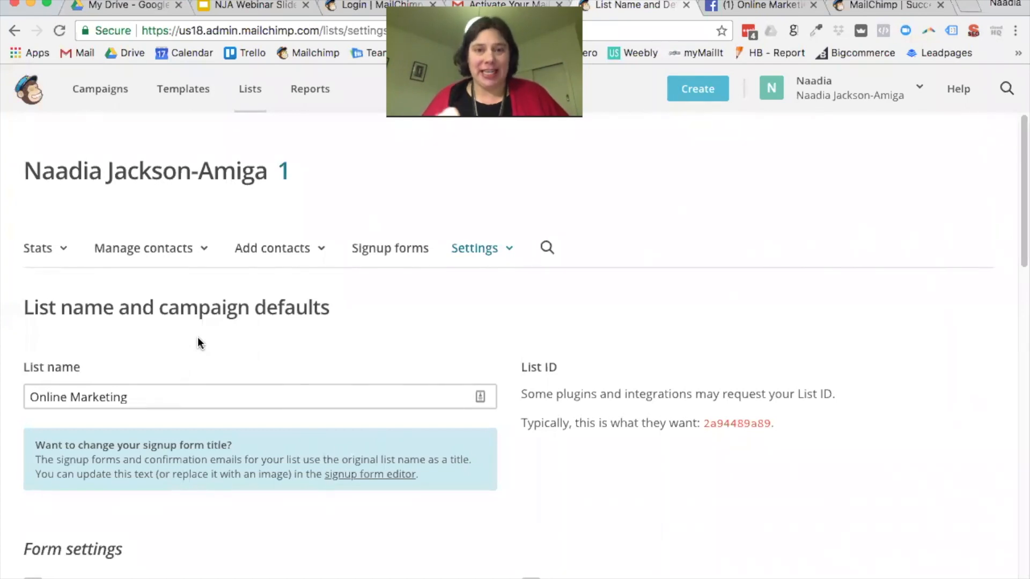
Step: Select the list's List ID value and scroll down through the settings
drag(773, 422, 703, 426)
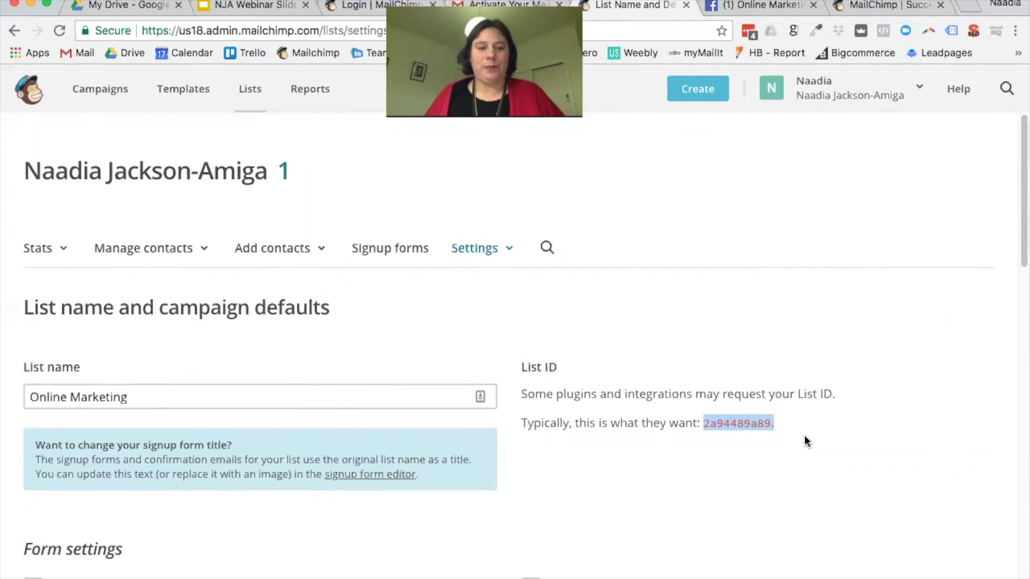
scroll(803, 436, down, 1)
scroll(805, 435, down, 2)
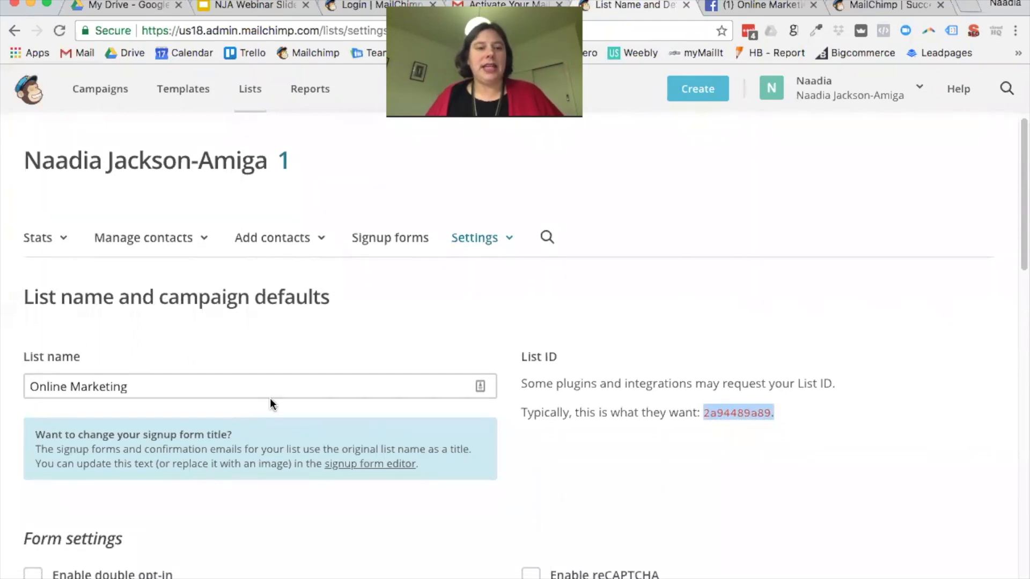
Step: Return to the Lists overview showing the single list with 1 subscriber
click(249, 89)
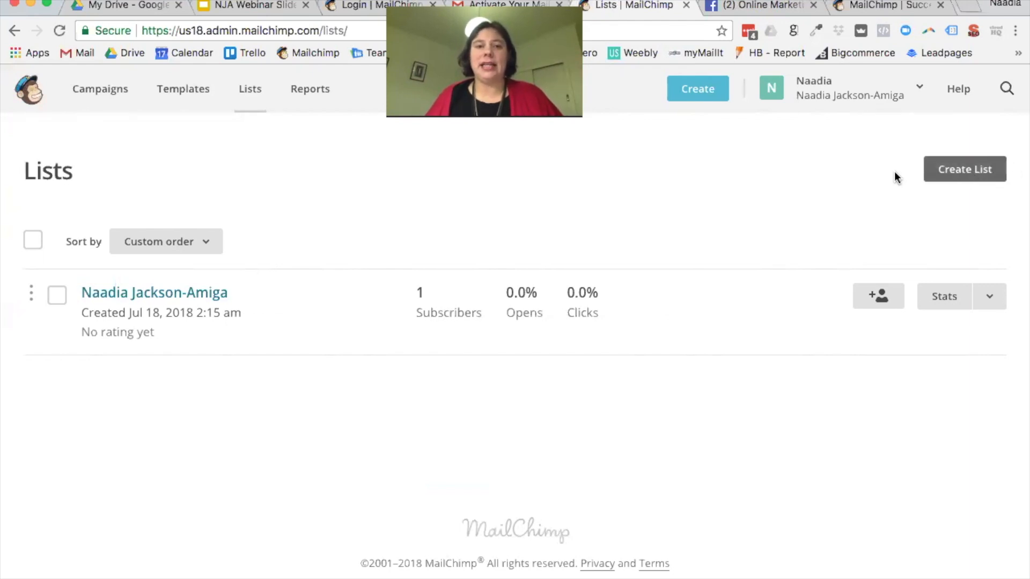
Step: Create a brand-new list and name it 'Amiga Camp'
click(968, 169)
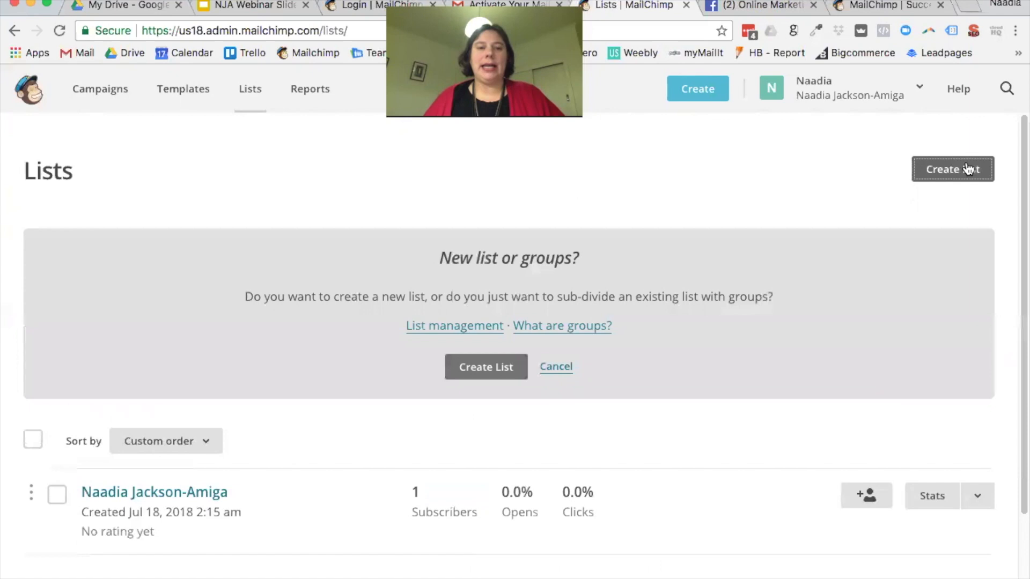
click(496, 373)
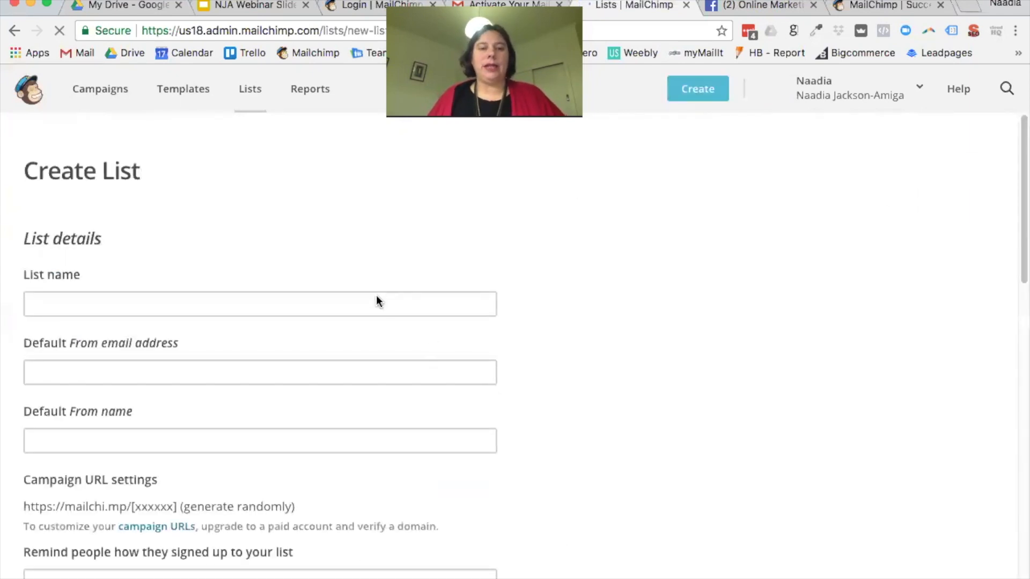
click(377, 299)
text(Amiga Camp)
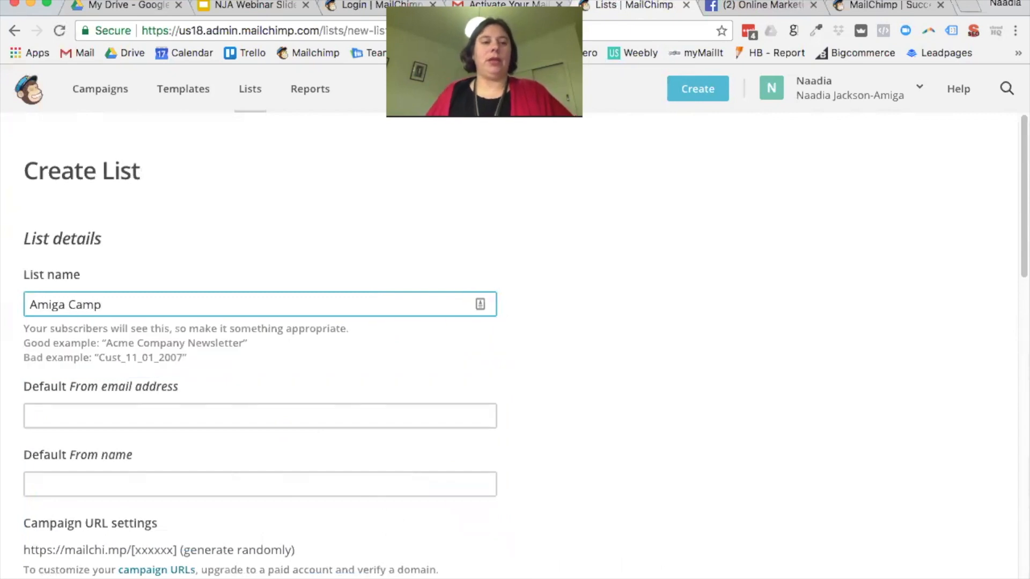
Step: Fill in the default From email address and From name with the sender's details
key(Tab)
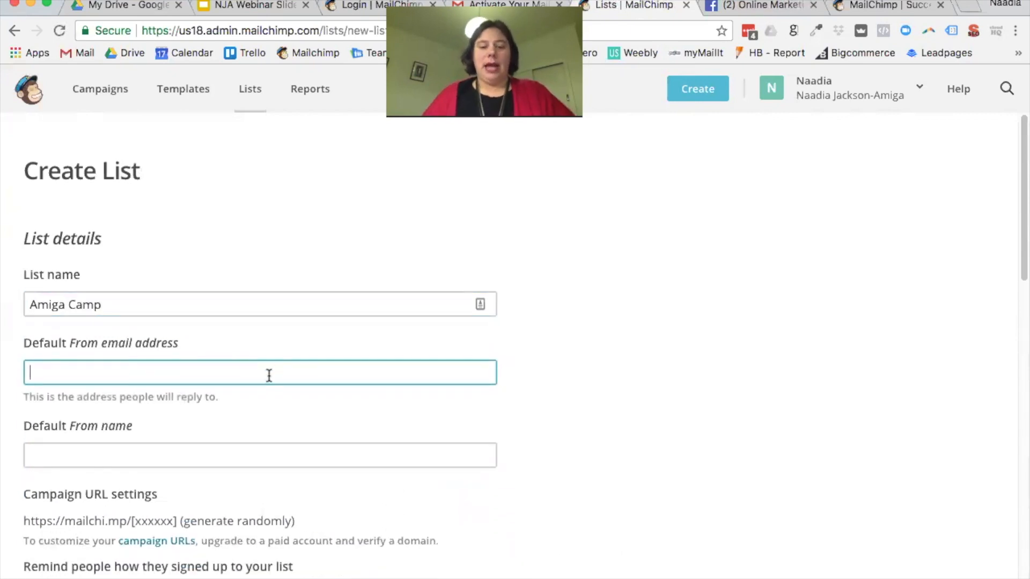
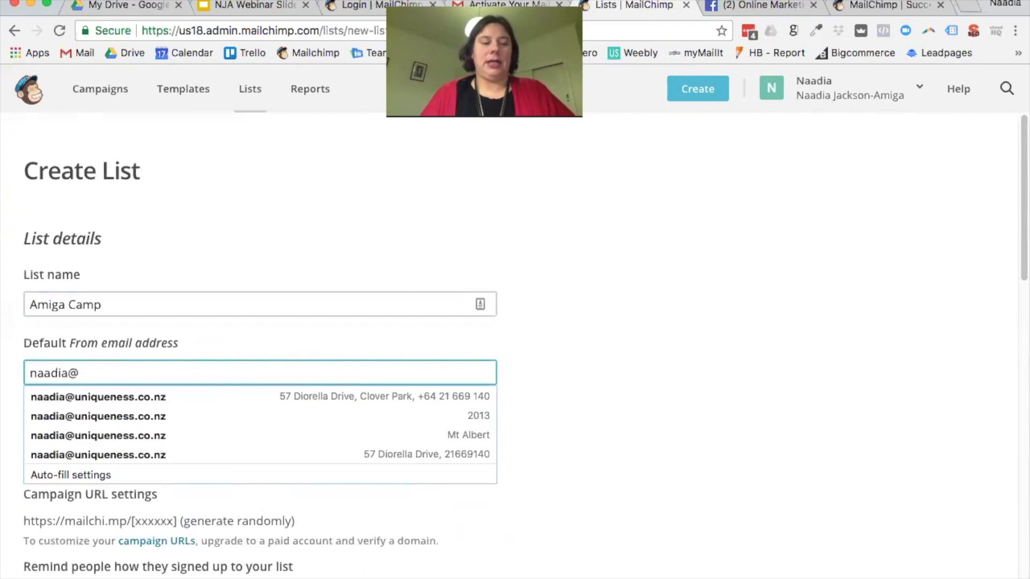
key(Tab)
text(Naadia Jackson-Amiga)
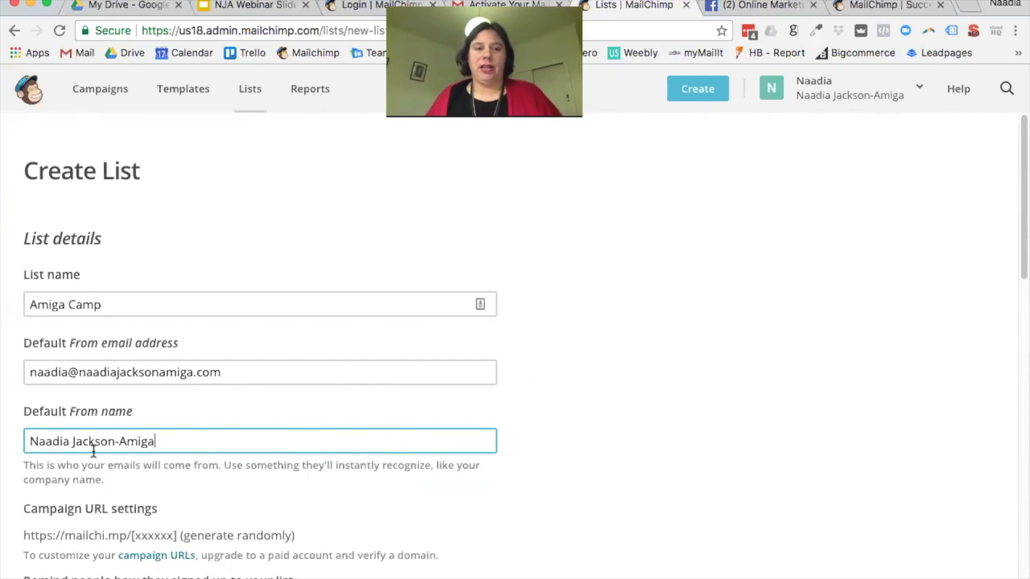
scroll(471, 423, down, 1)
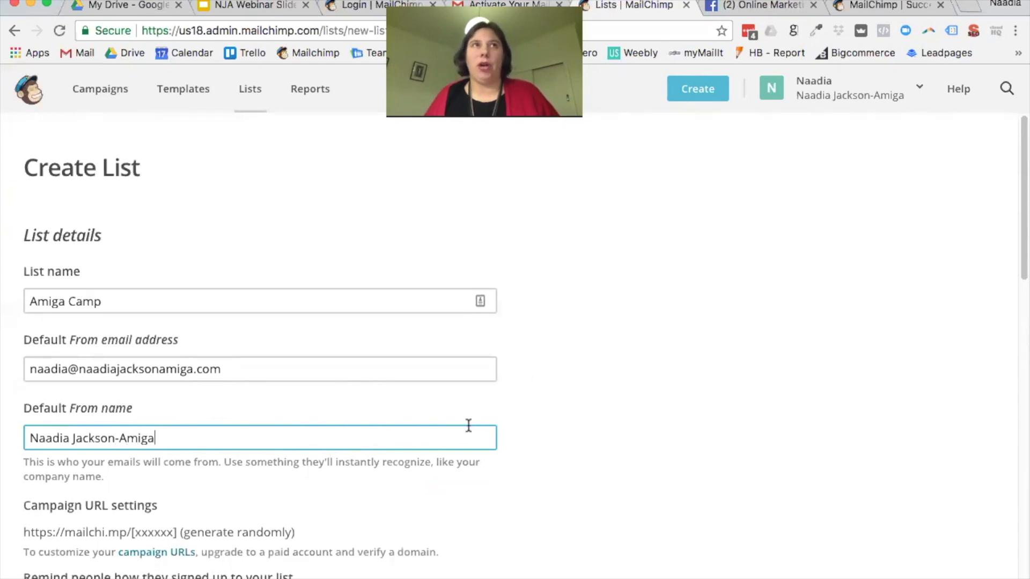
scroll(476, 423, down, 3)
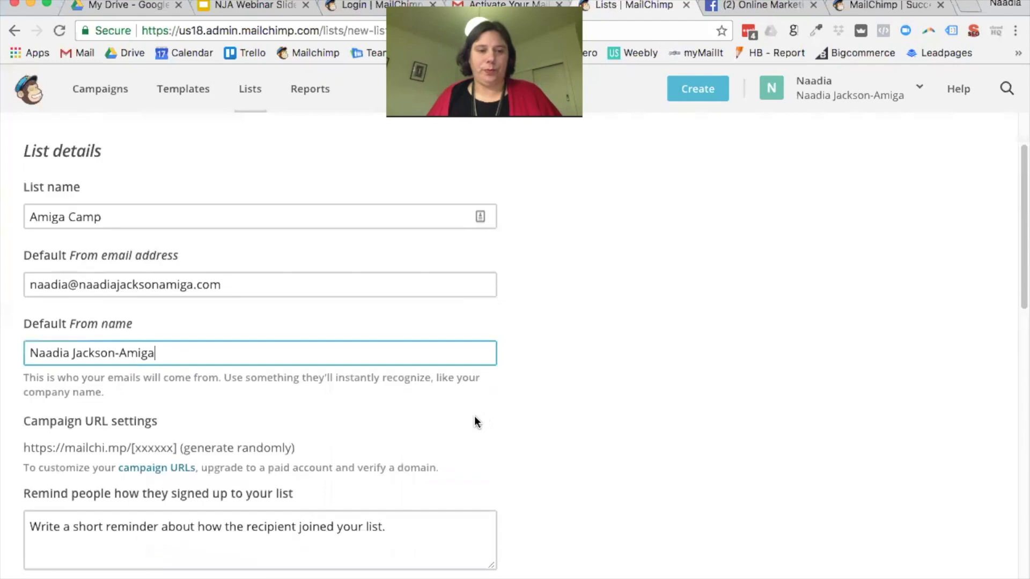
scroll(475, 423, down, 3)
Step: Write the signup reminder: receiving this email for downloading an ebook or being a Uniqueness Solutions client
click(292, 453)
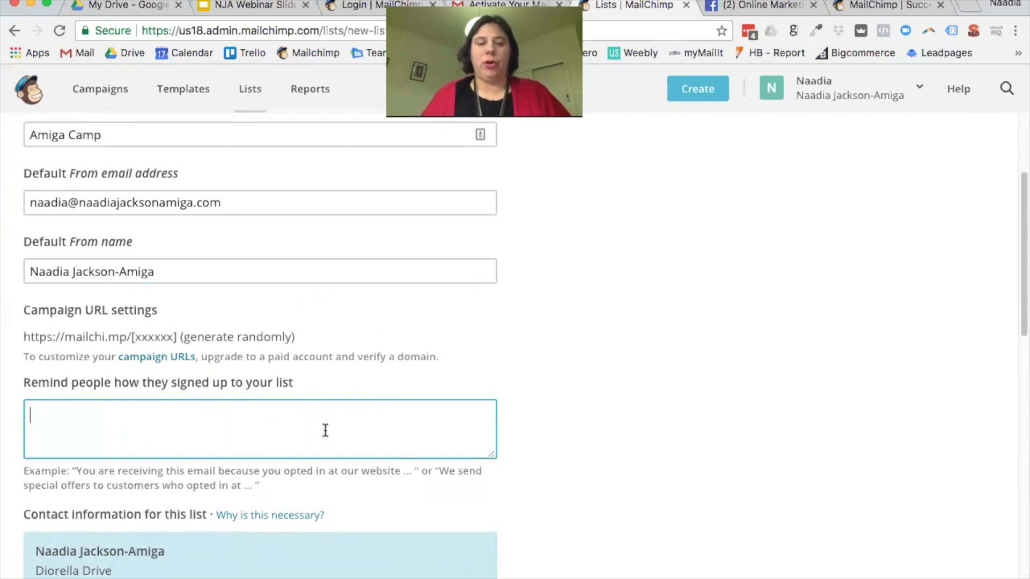
text(You)
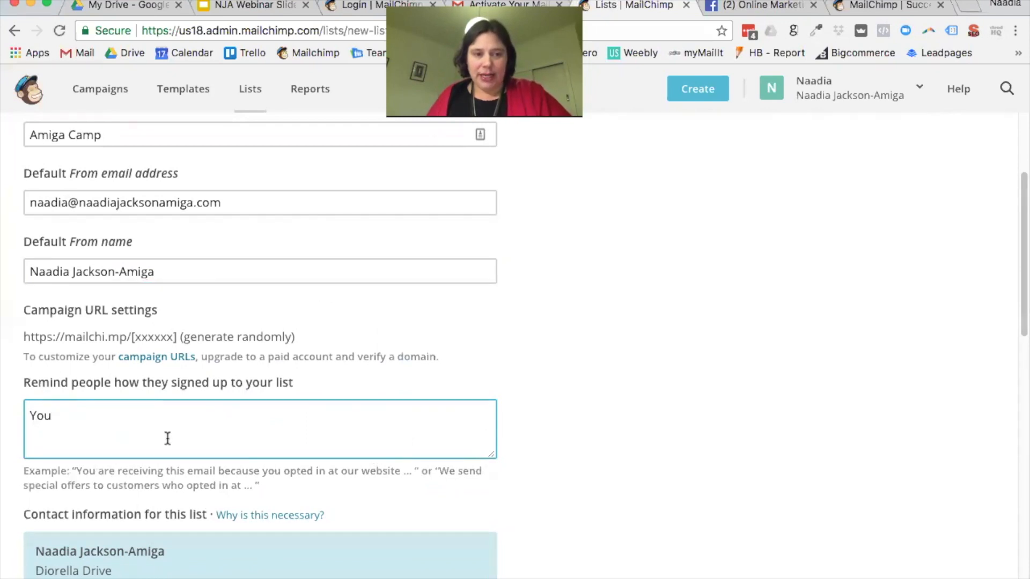
text( are re)
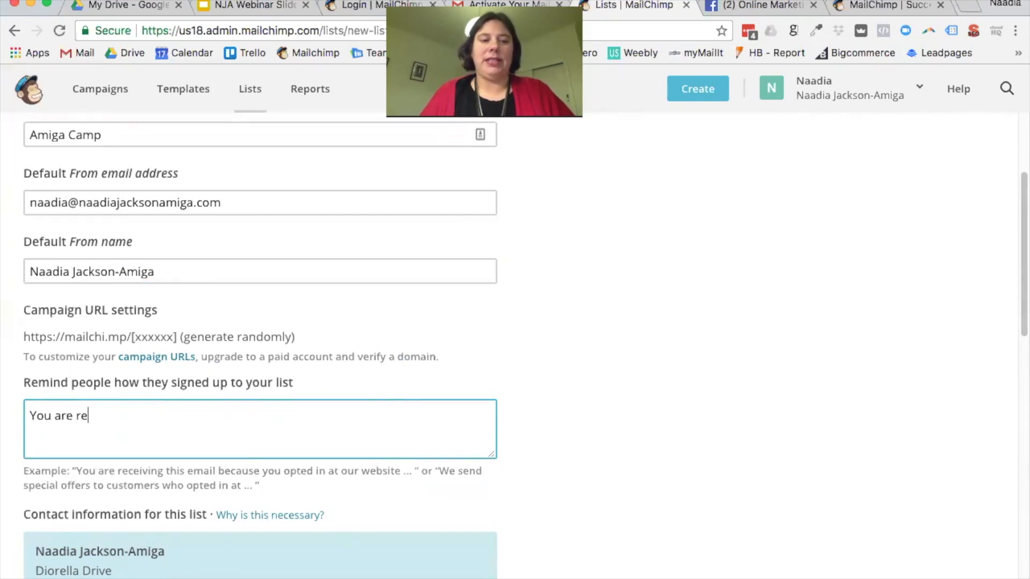
text(ceiving)
key(BackSpace)
key(BackSpace)
key(BackSpace)
text(ing this email)
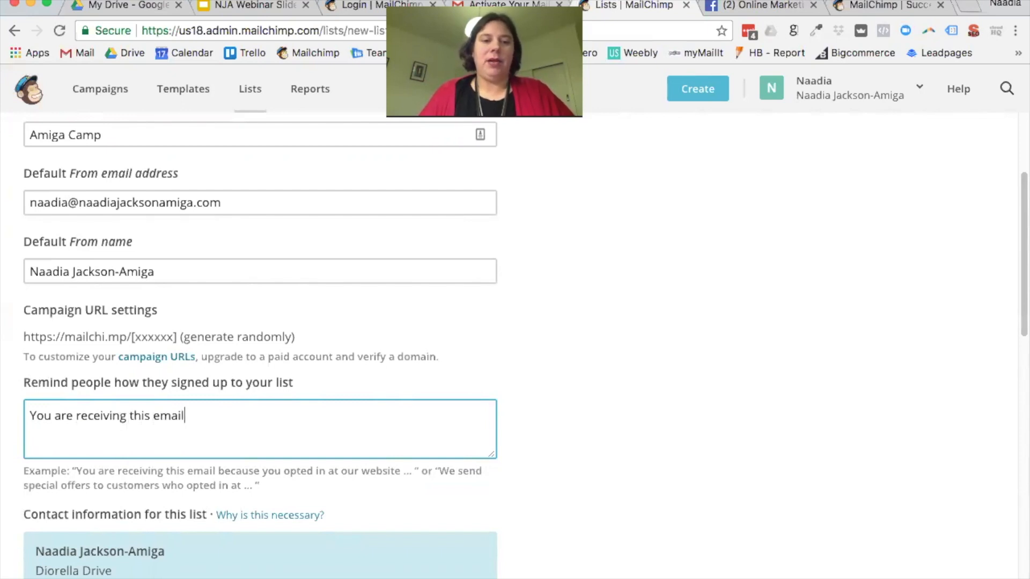
text( because your)
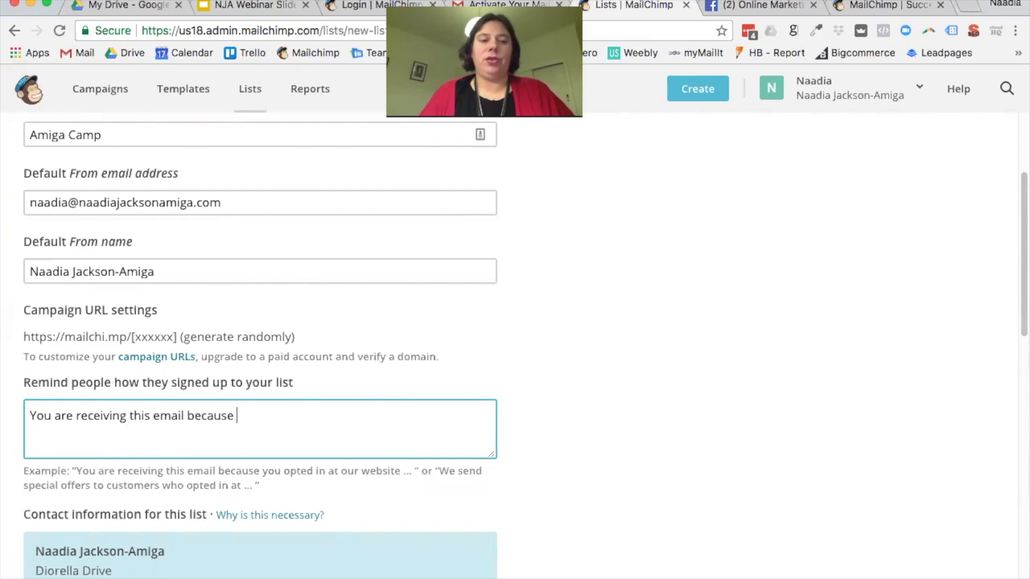
key(BackSpace)
key(BackSpace)
text(d)
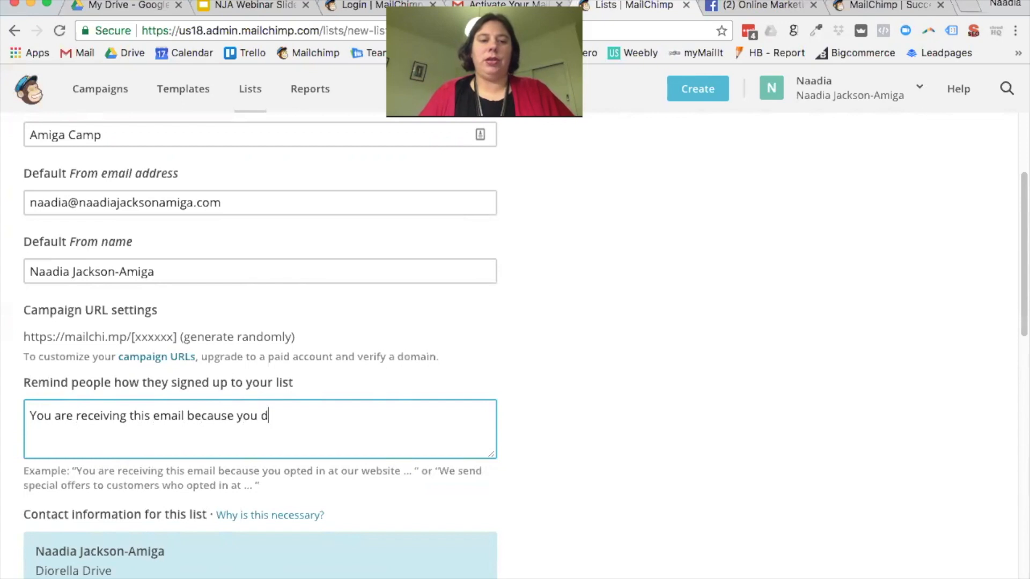
text(ownloade)
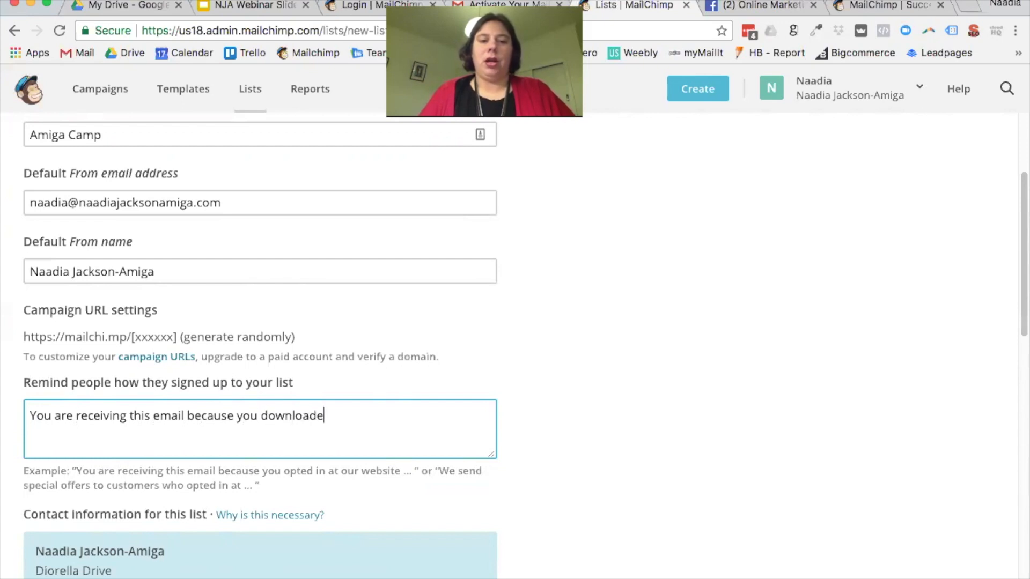
text(d one of ebooks or a client of Uniqueness Solutions.)
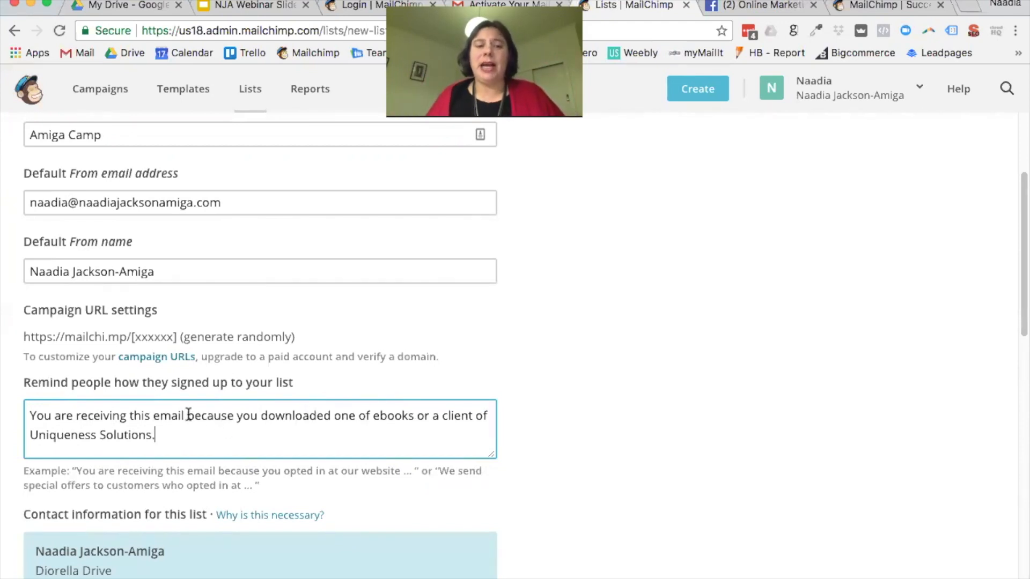
key(BackSpace)
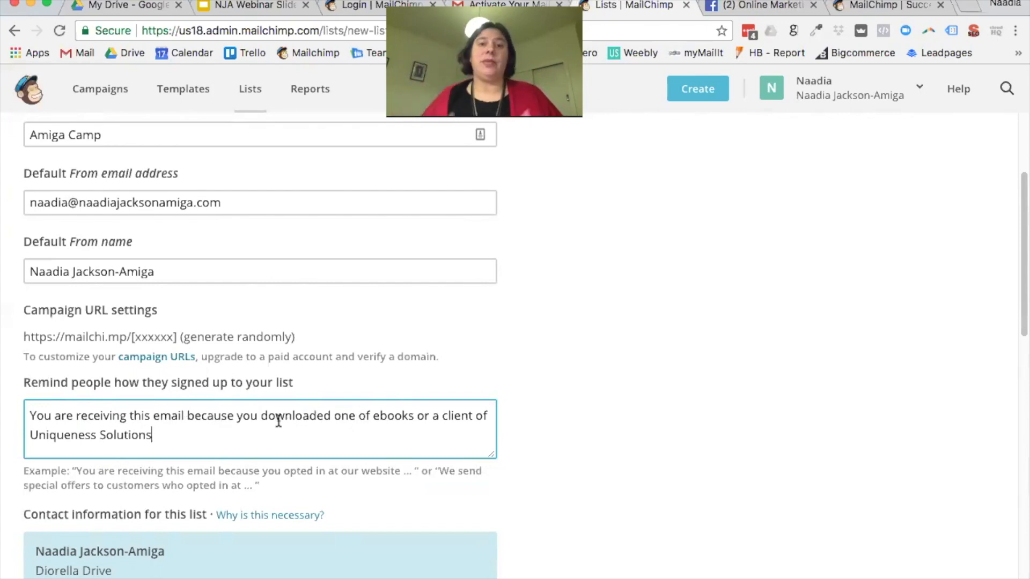
scroll(294, 418, down, 1)
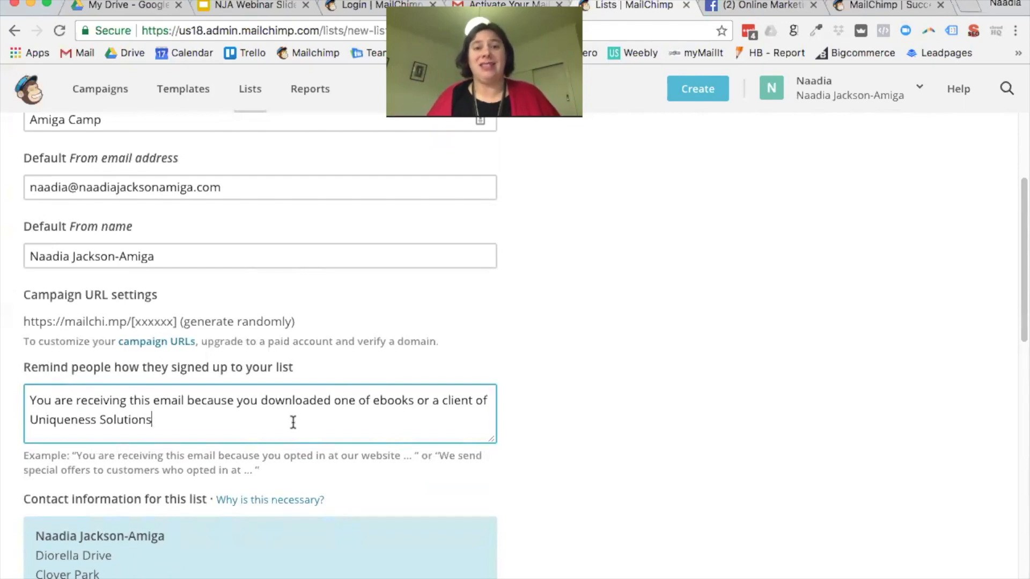
scroll(298, 424, down, 3)
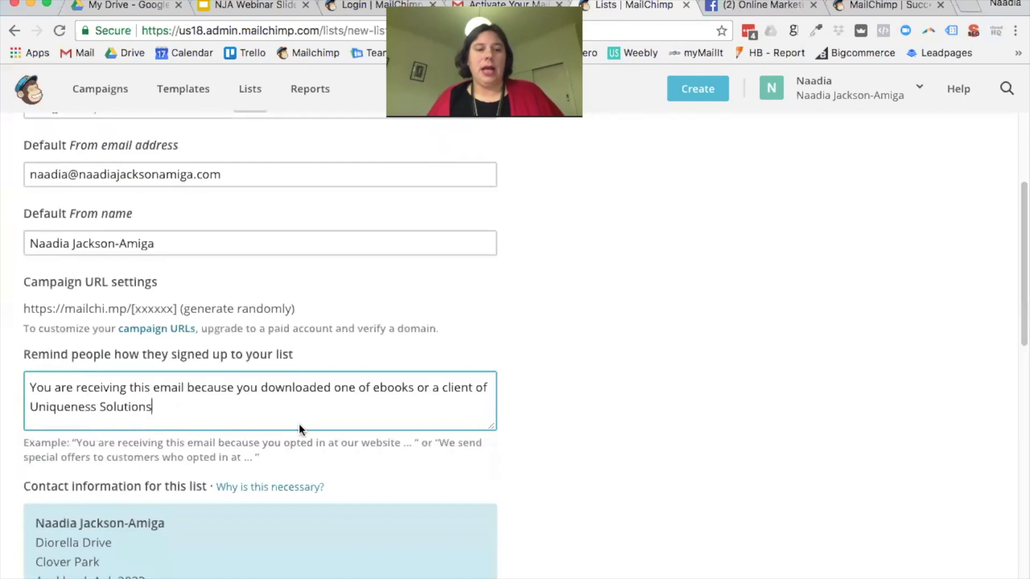
scroll(290, 383, down, 5)
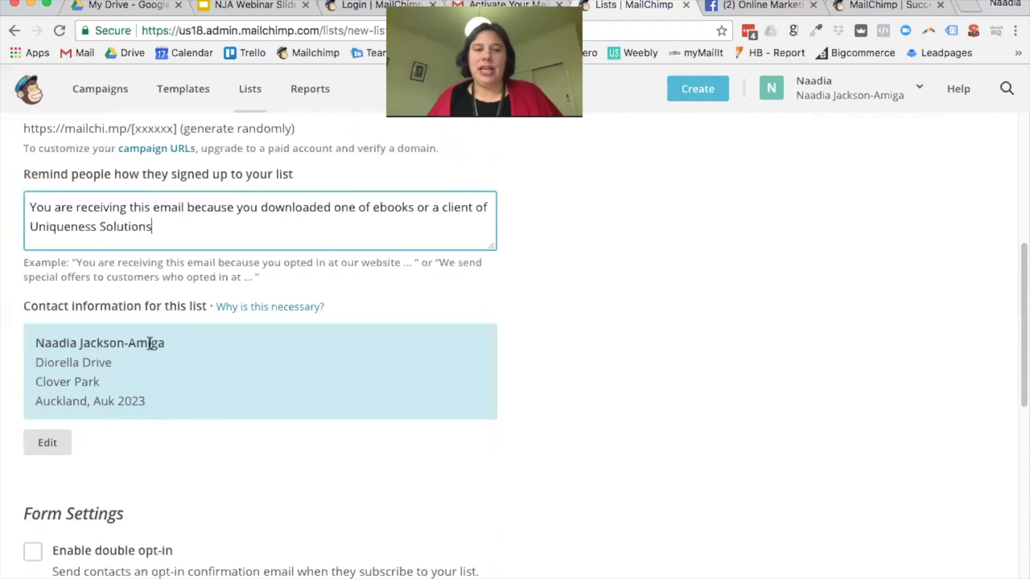
scroll(313, 423, down, 6)
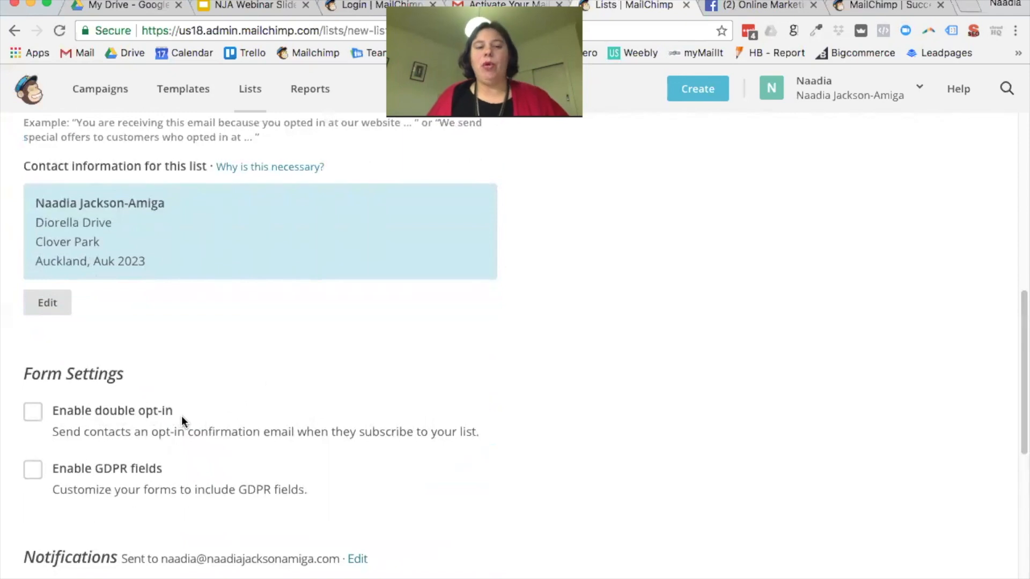
scroll(232, 445, down, 4)
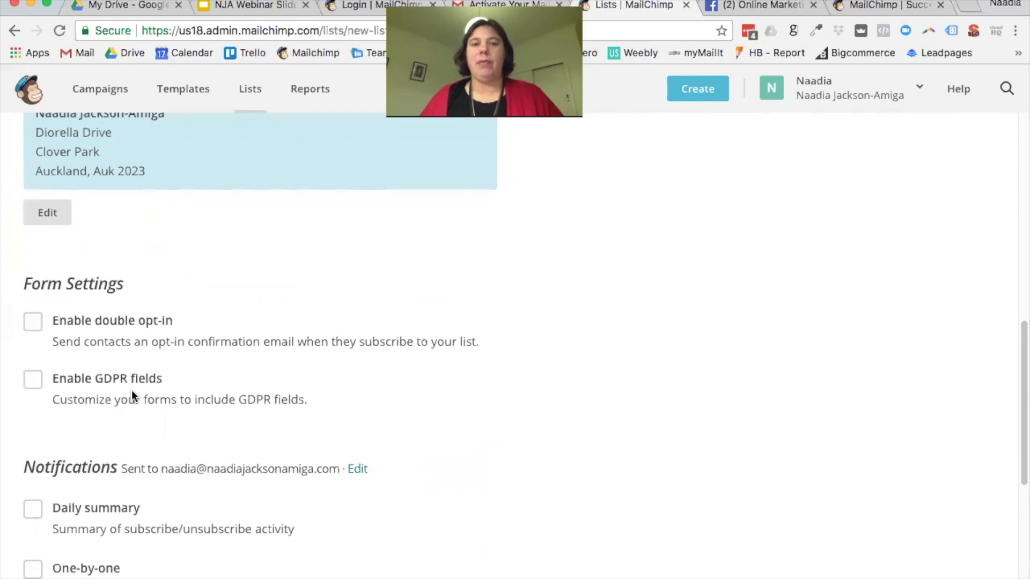
Step: Tick Enable GDPR fields under Form Settings, leaving double opt-in off
click(36, 384)
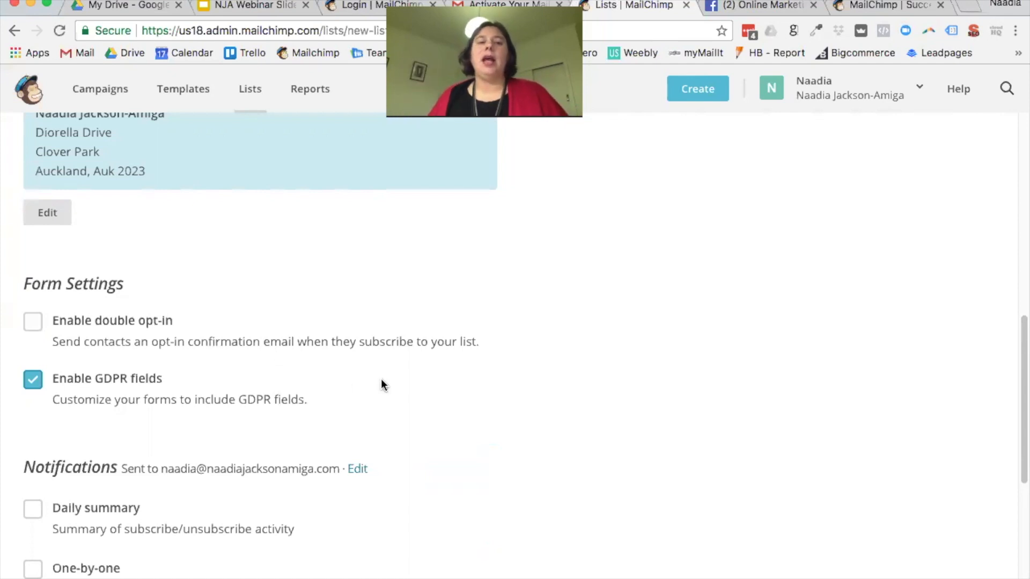
scroll(220, 363, down, 1)
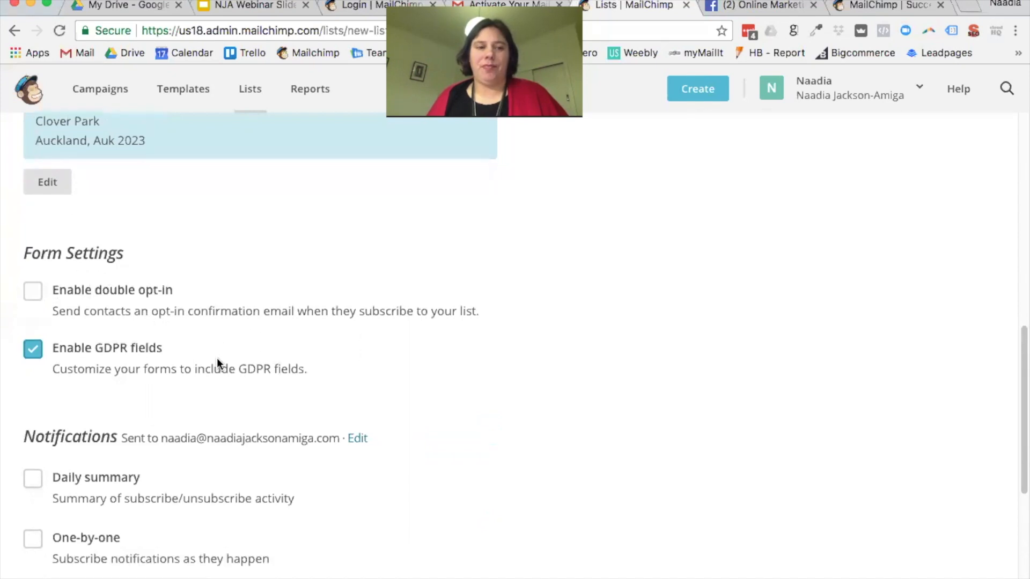
scroll(218, 359, down, 3)
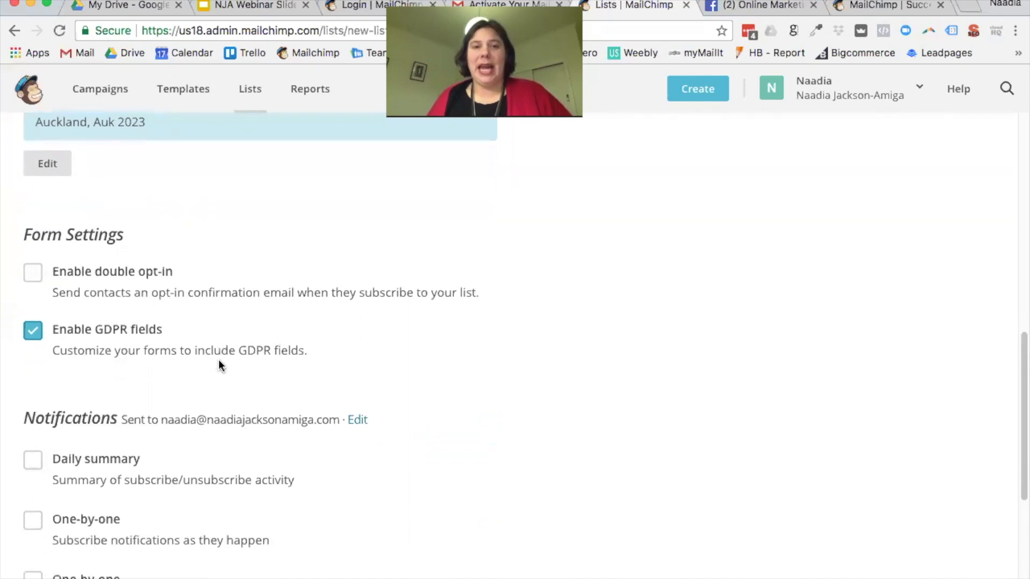
scroll(219, 360, down, 1)
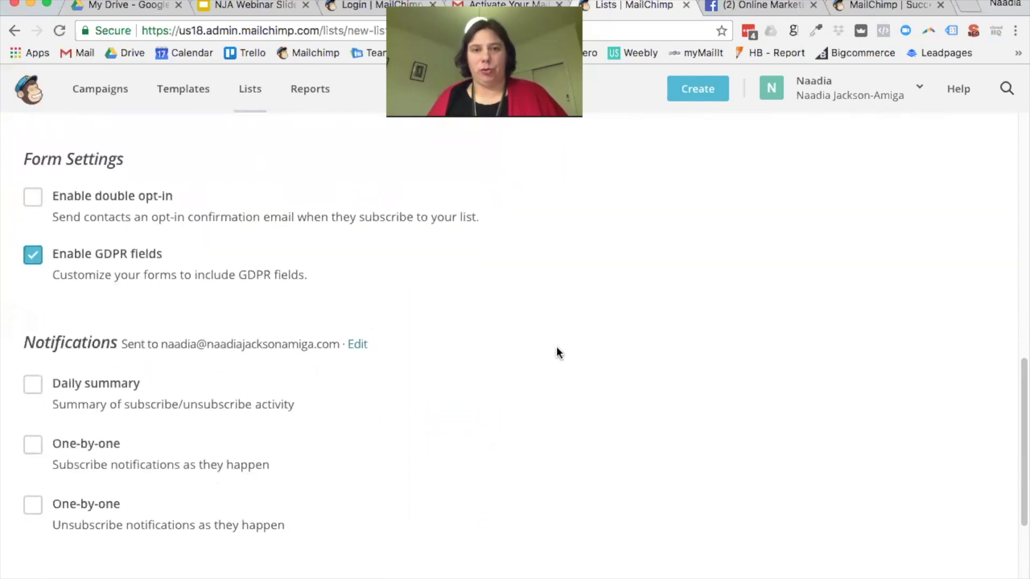
scroll(476, 339, down, 8)
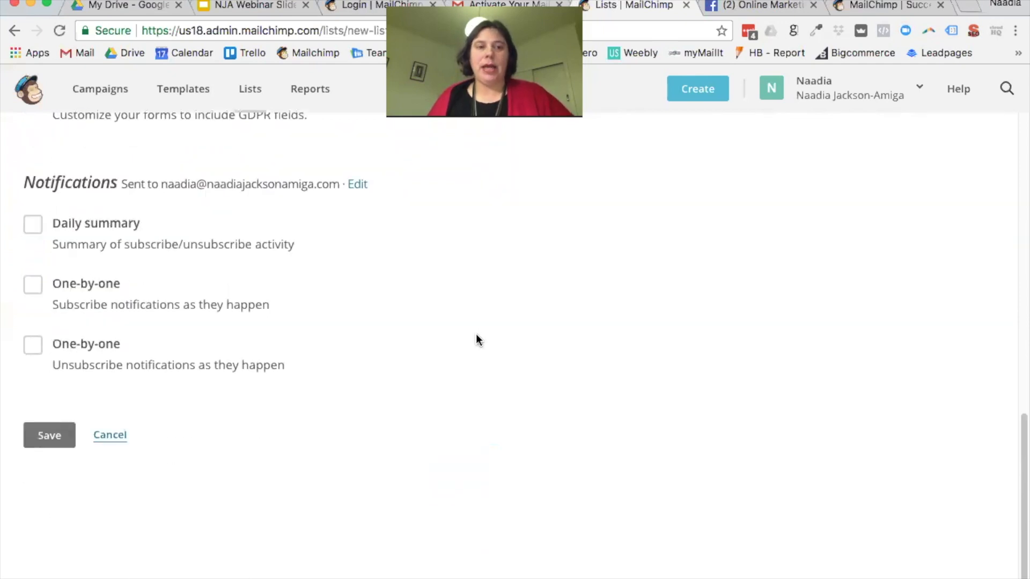
scroll(129, 177, up, 2)
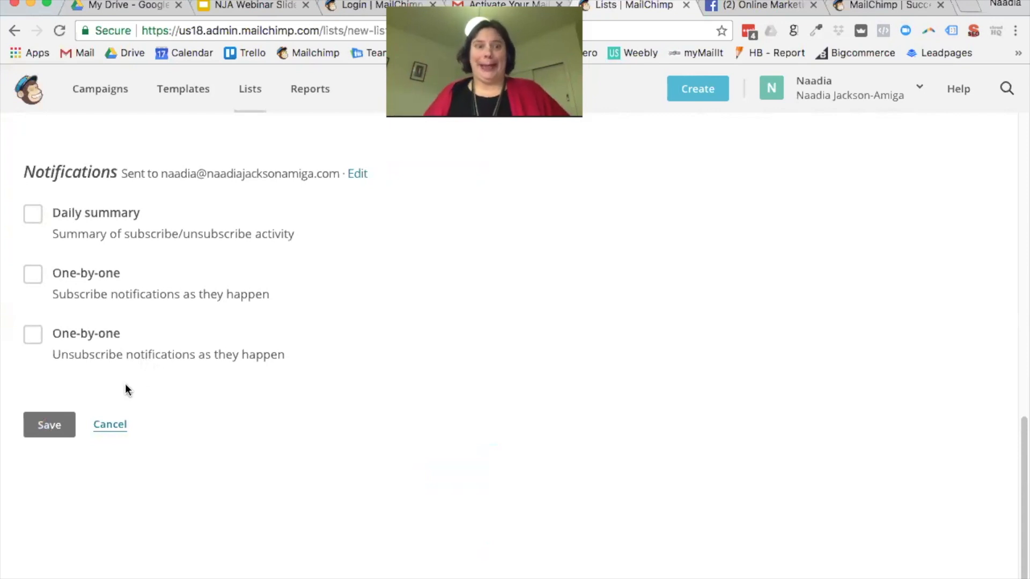
click(71, 422)
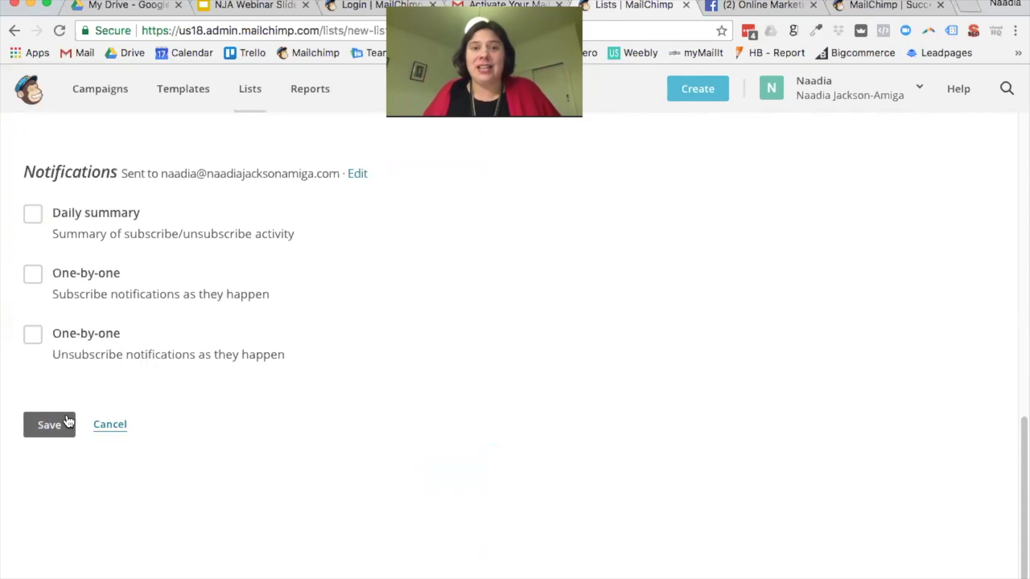
Step: Save the new Amiga Camp list and show its Add contacts and Settings options
click(63, 428)
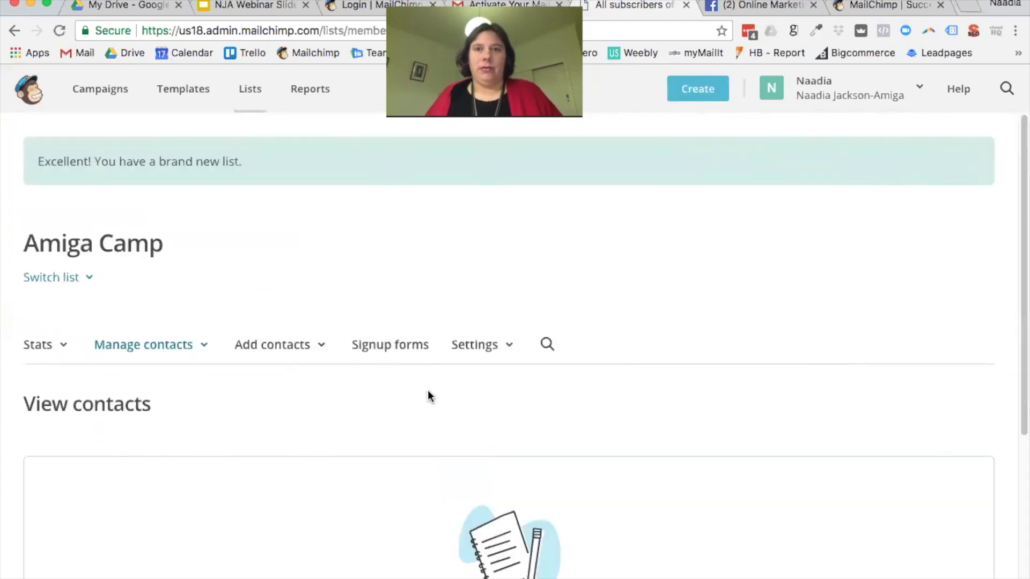
scroll(624, 375, down, 5)
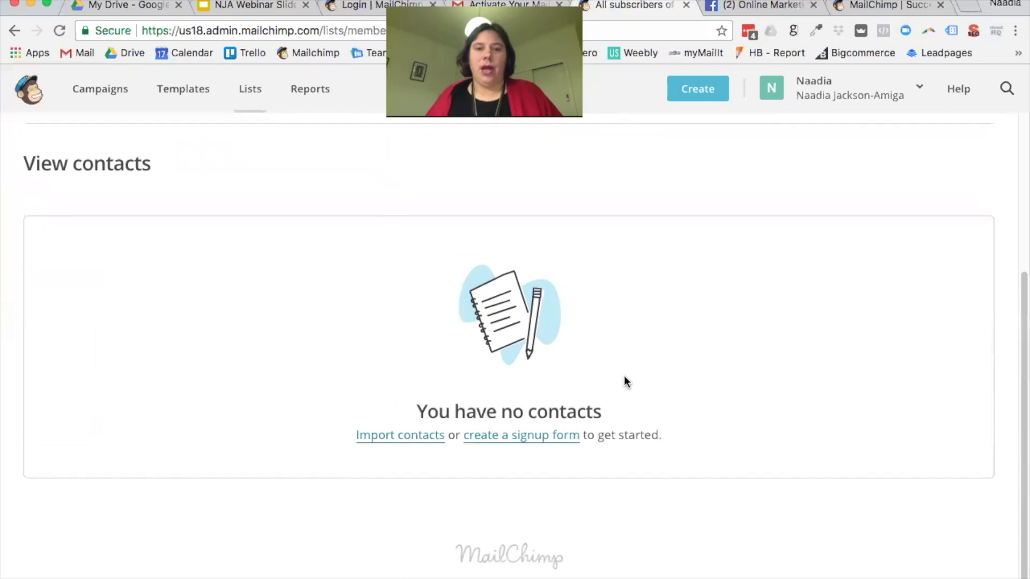
scroll(627, 375, up, 3)
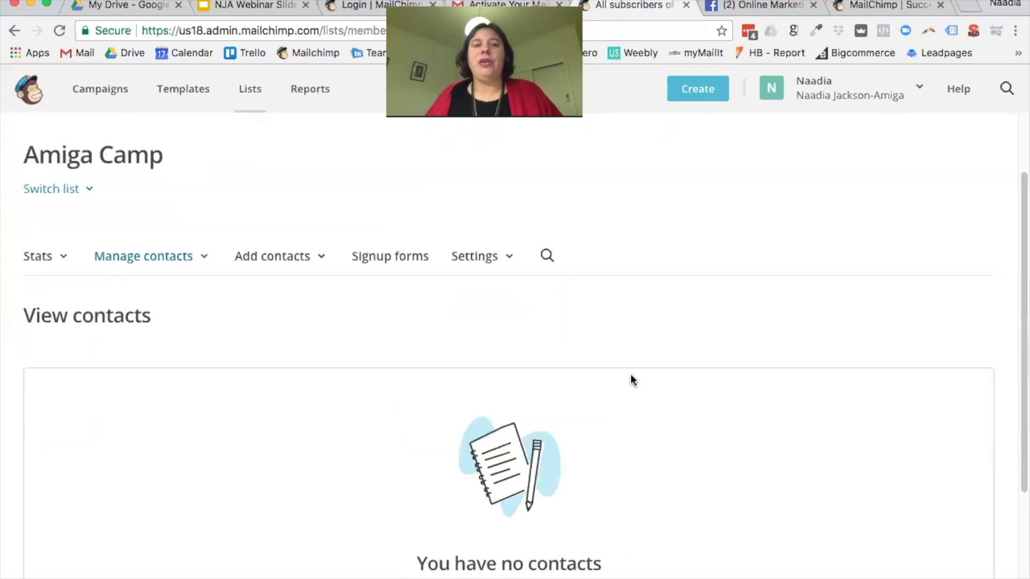
click(322, 267)
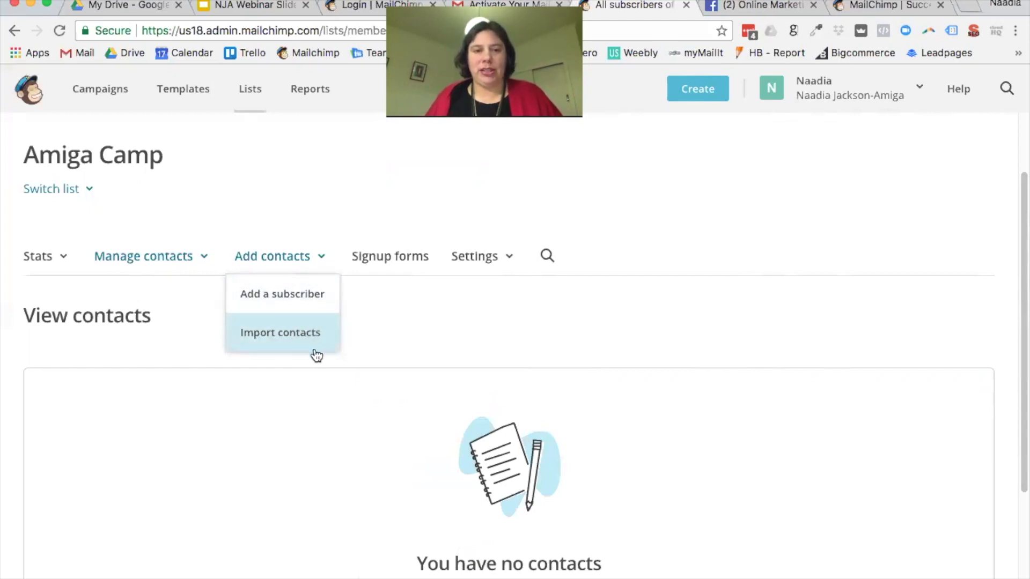
click(507, 260)
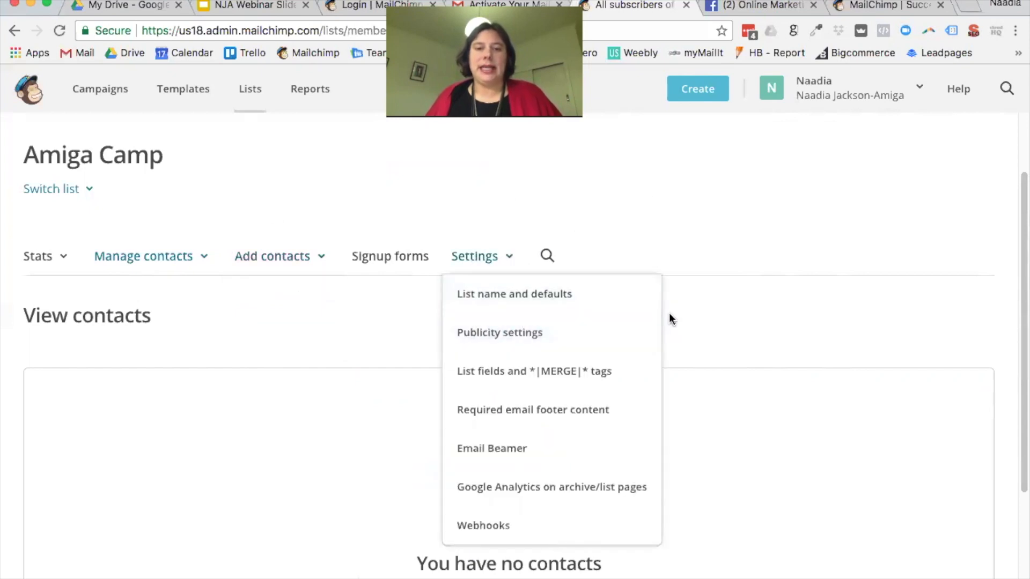
Step: In List fields and MERGE tags, delete the Address field, confirming with DELETE
scroll(670, 320, down, 2)
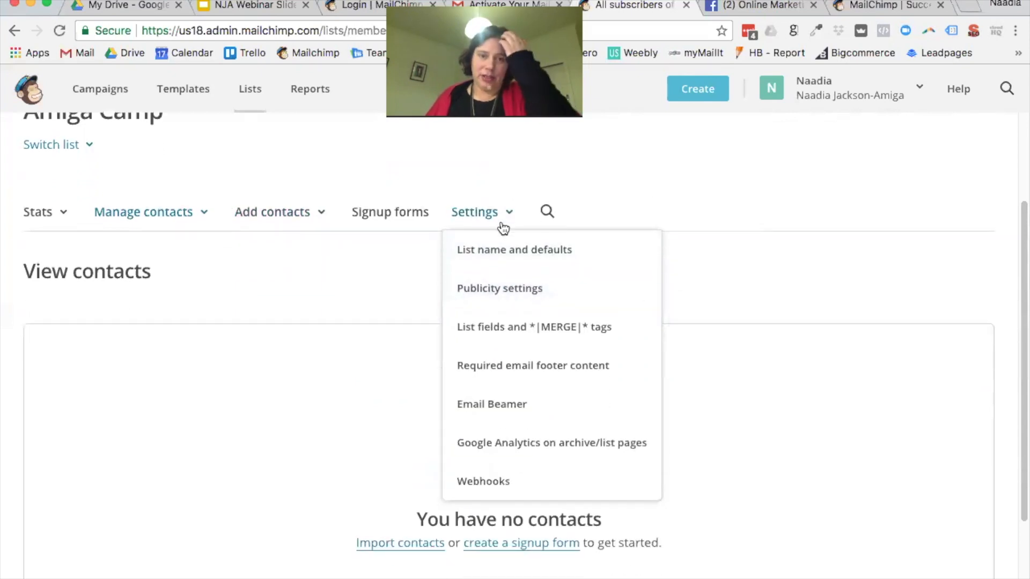
click(530, 334)
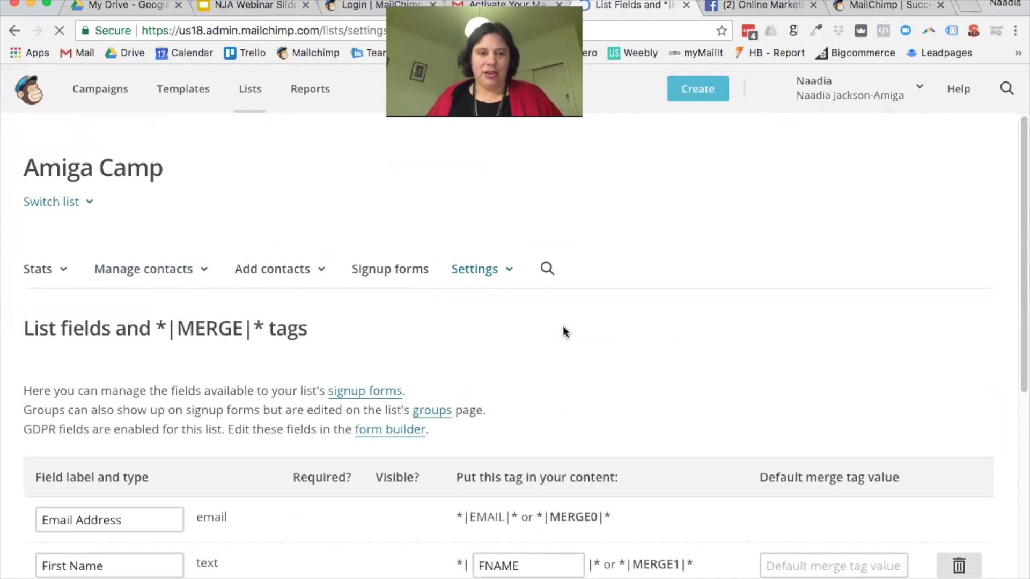
scroll(562, 327, down, 4)
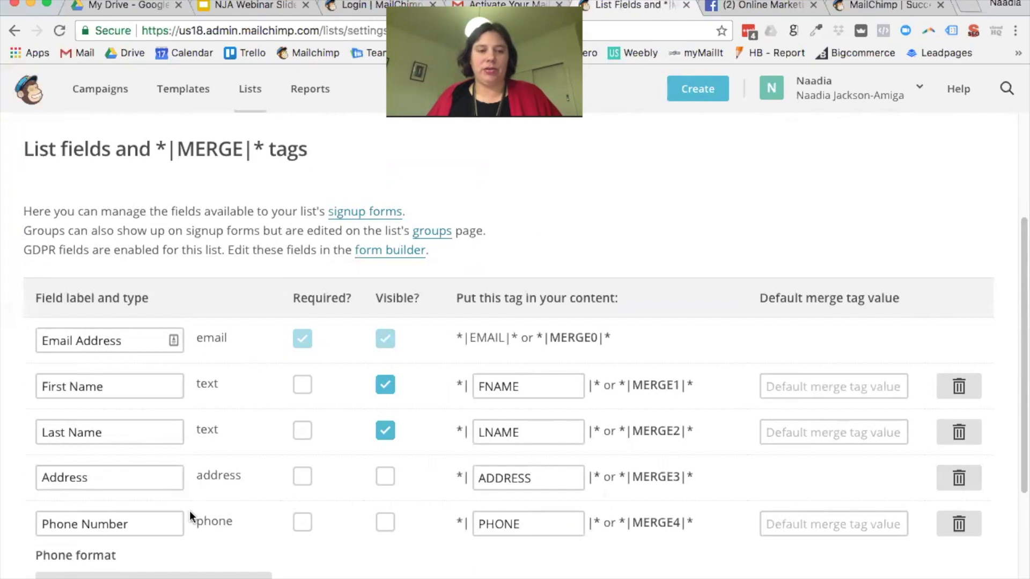
click(963, 482)
click(355, 361)
text(D)
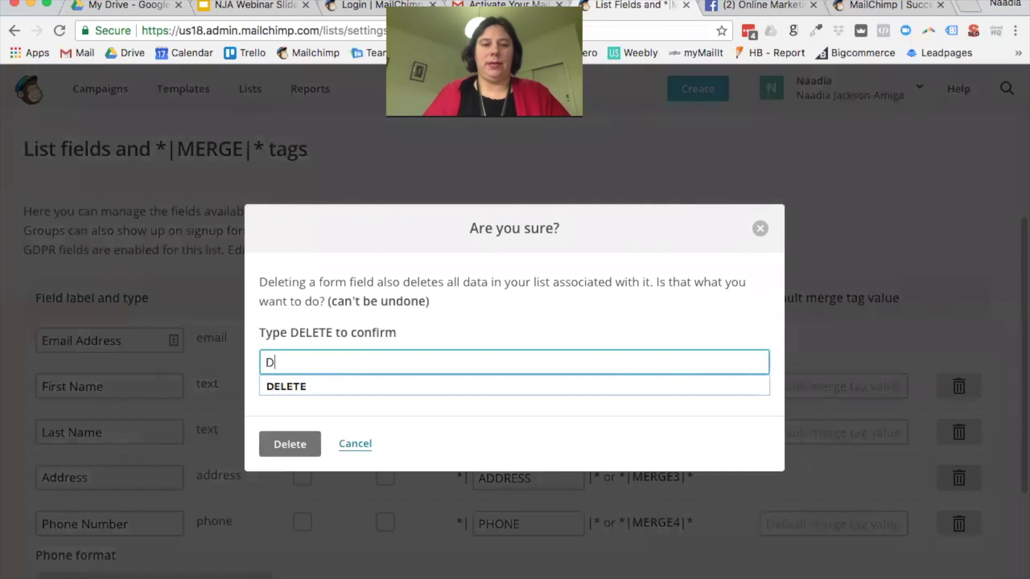
text(ELETE)
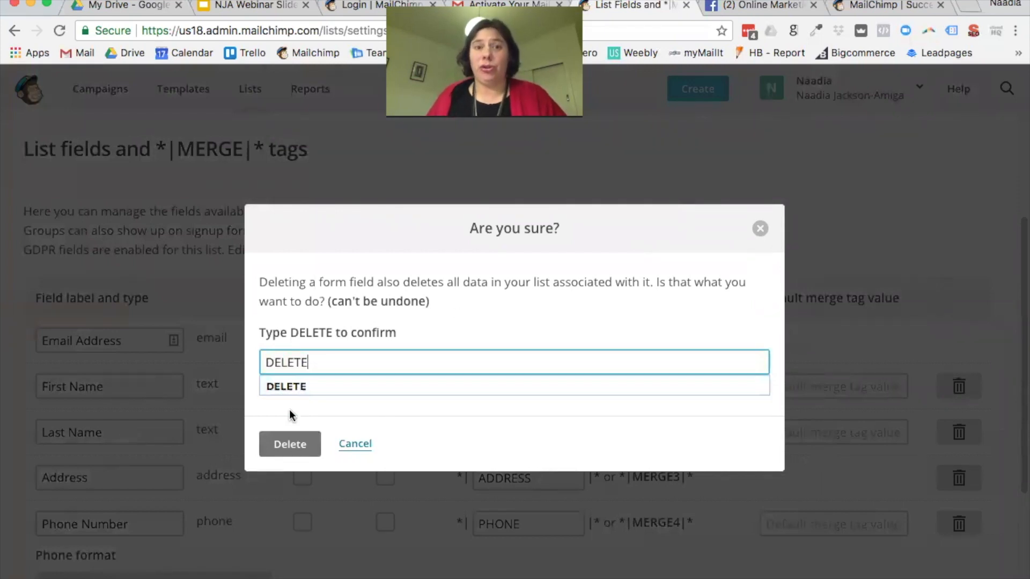
click(287, 443)
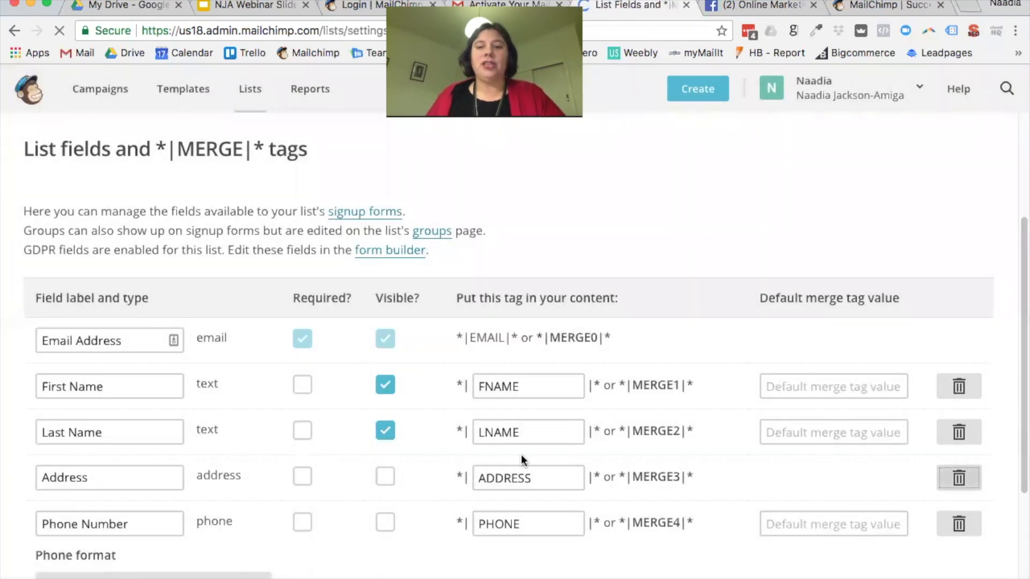
Step: Delete the Phone Number field, confirming with DELETE
scroll(899, 517, down, 2)
scroll(900, 517, down, 4)
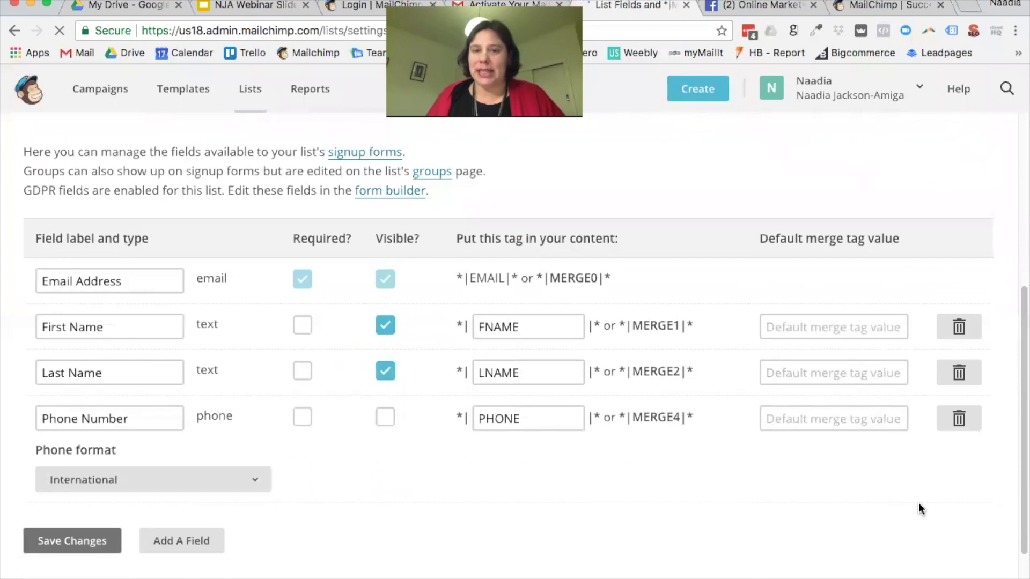
click(960, 417)
click(316, 360)
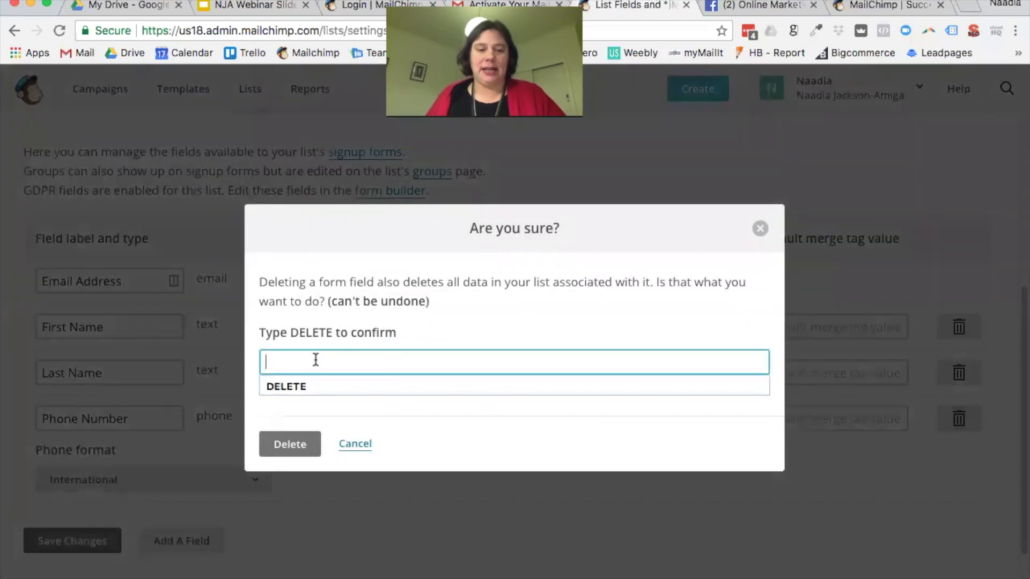
click(295, 390)
click(300, 444)
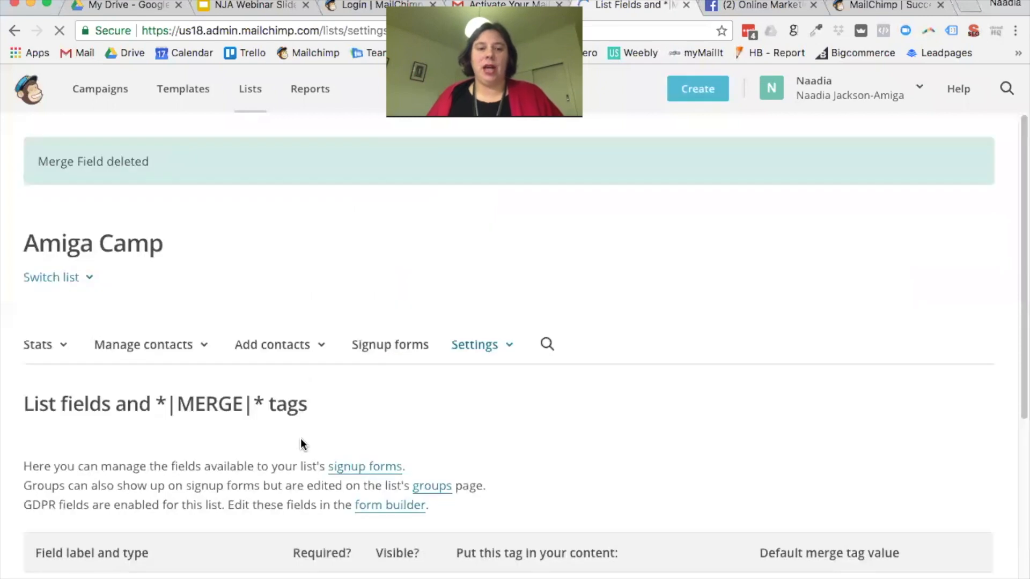
Step: Make First Name a required field and save the list field changes
scroll(299, 440, down, 4)
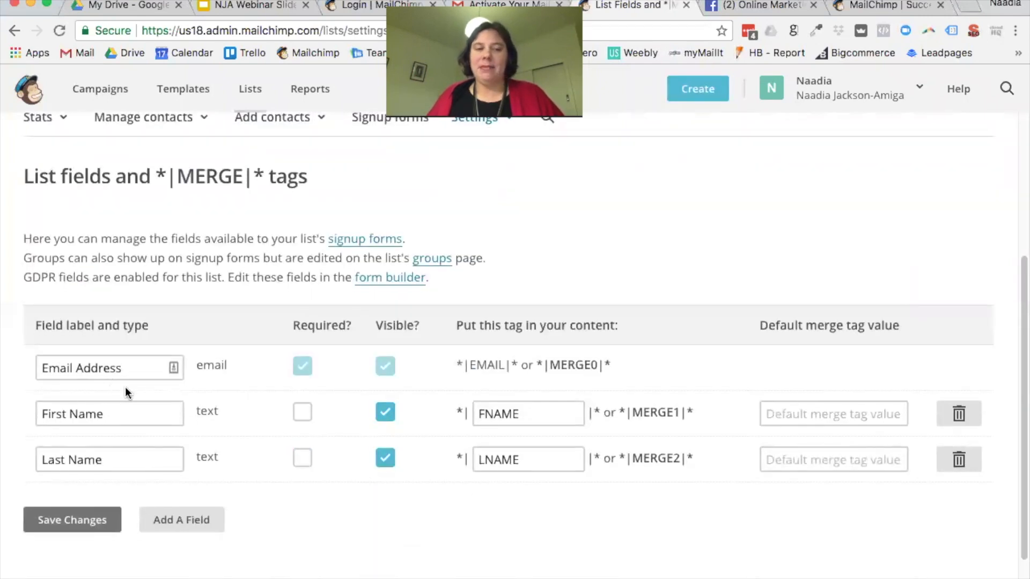
click(305, 420)
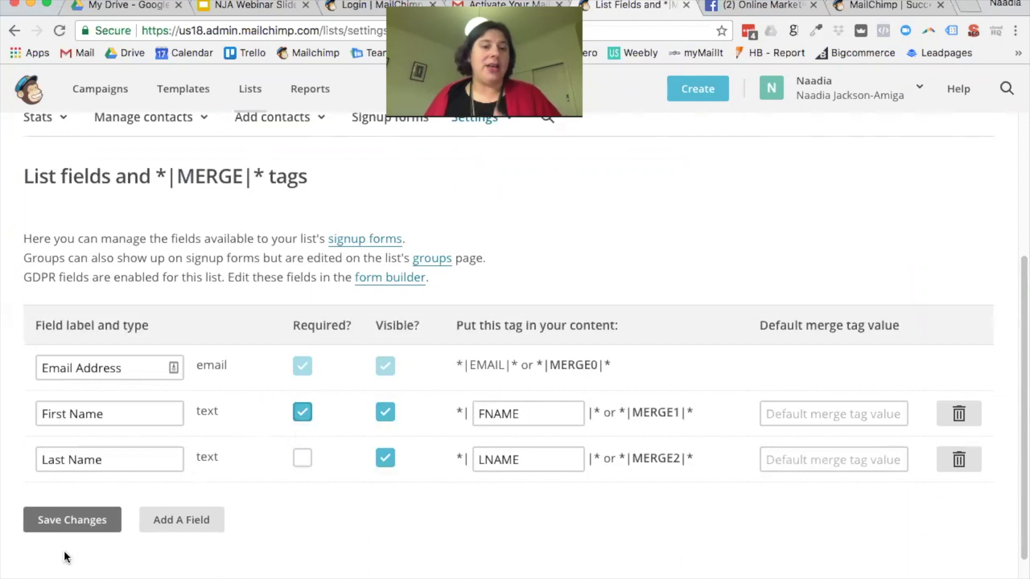
click(76, 530)
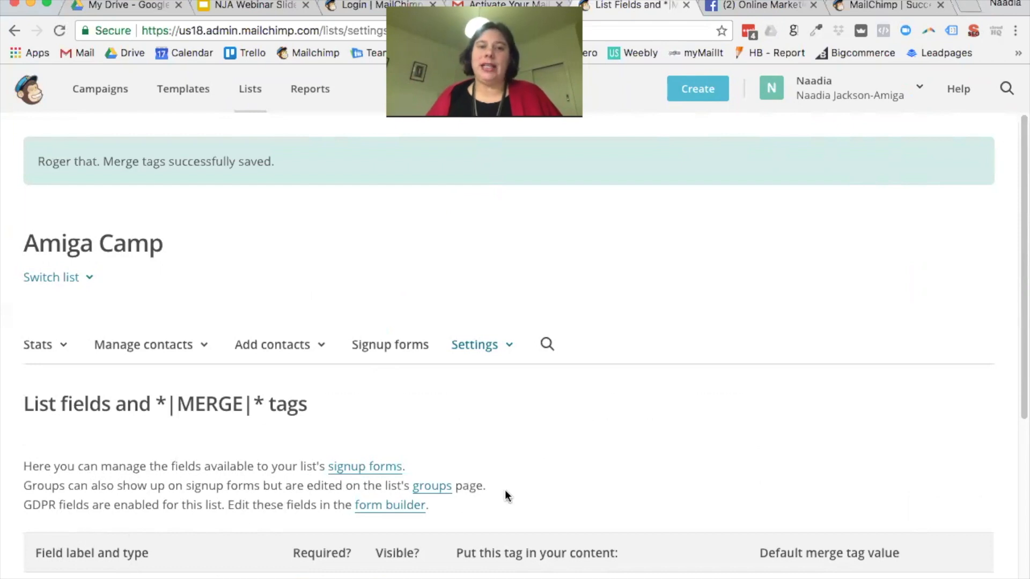
scroll(495, 486, down, 1)
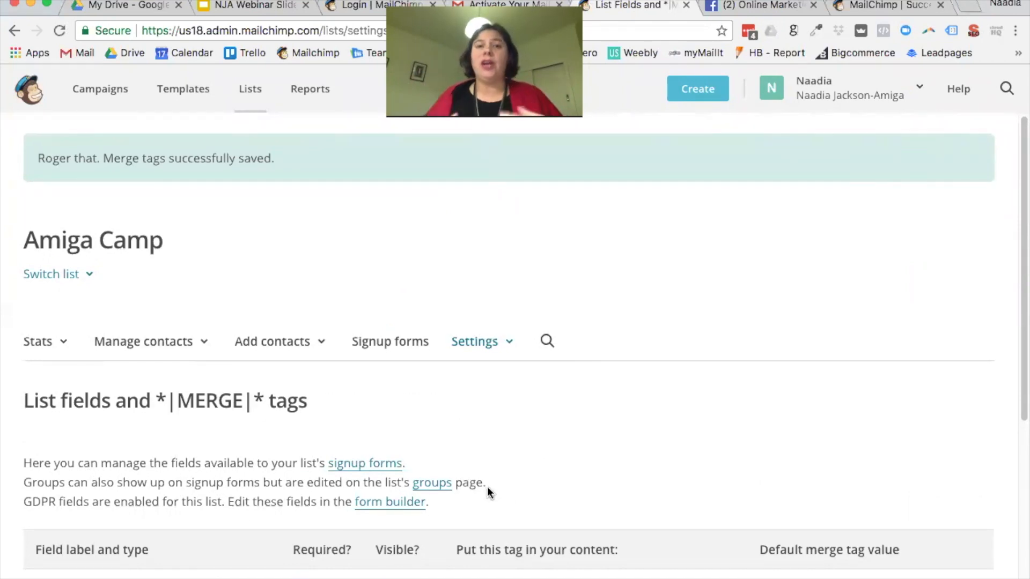
scroll(504, 491, down, 4)
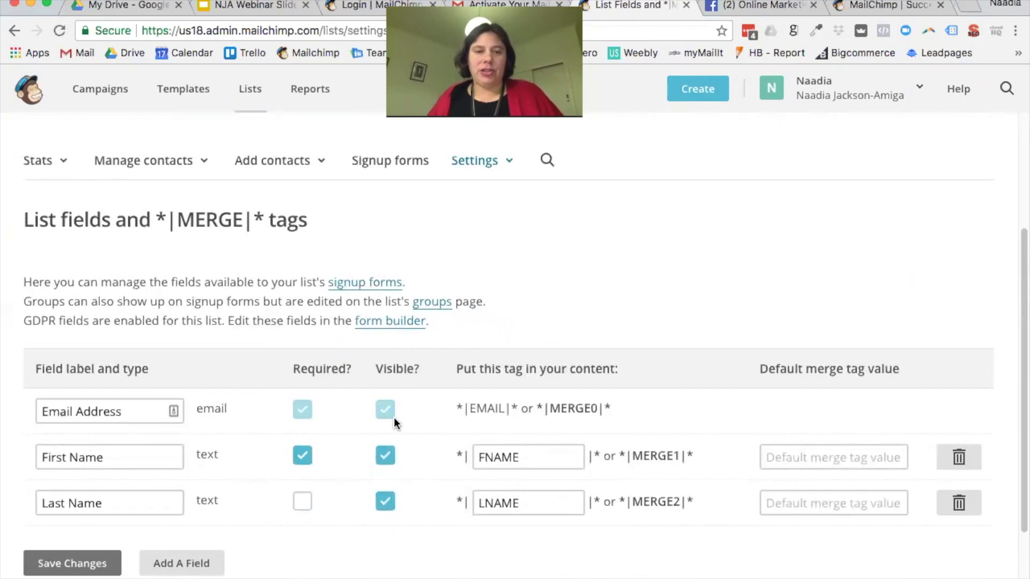
click(74, 565)
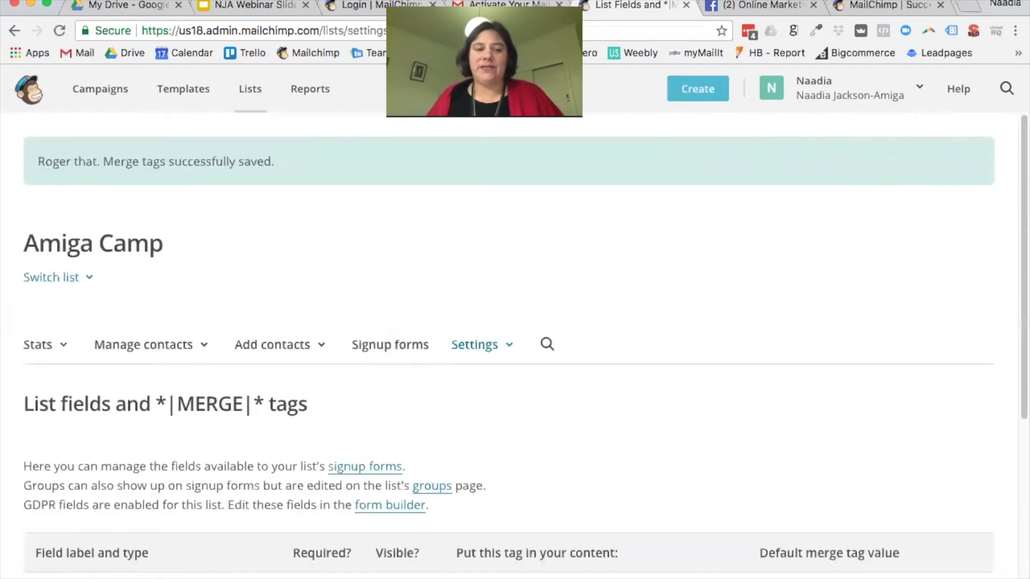
scroll(515, 347, down, 3)
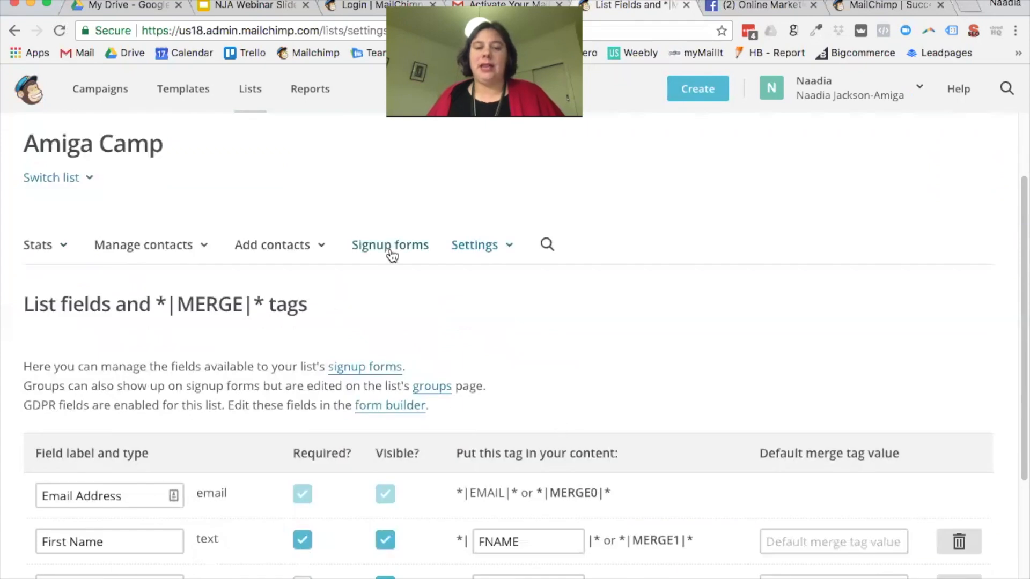
click(510, 247)
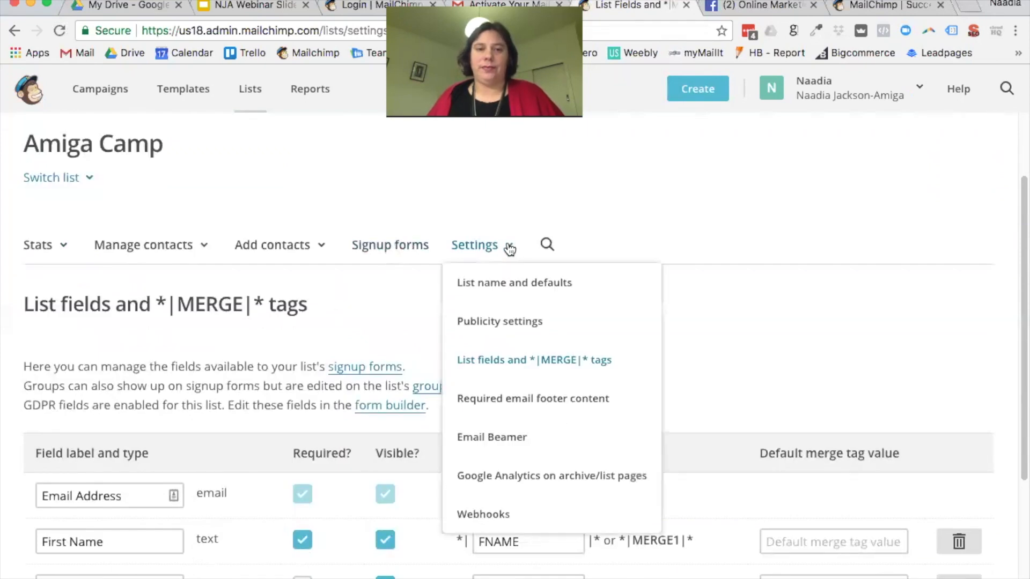
Step: Review the contact fields in Required email footer content and save the footer information
click(572, 401)
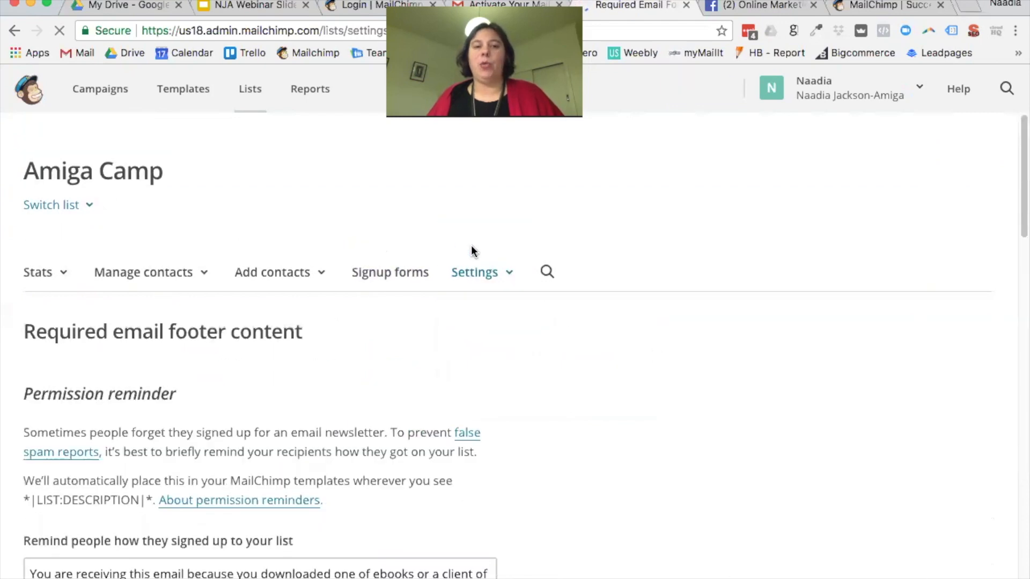
scroll(596, 357, down, 3)
scroll(596, 360, down, 1)
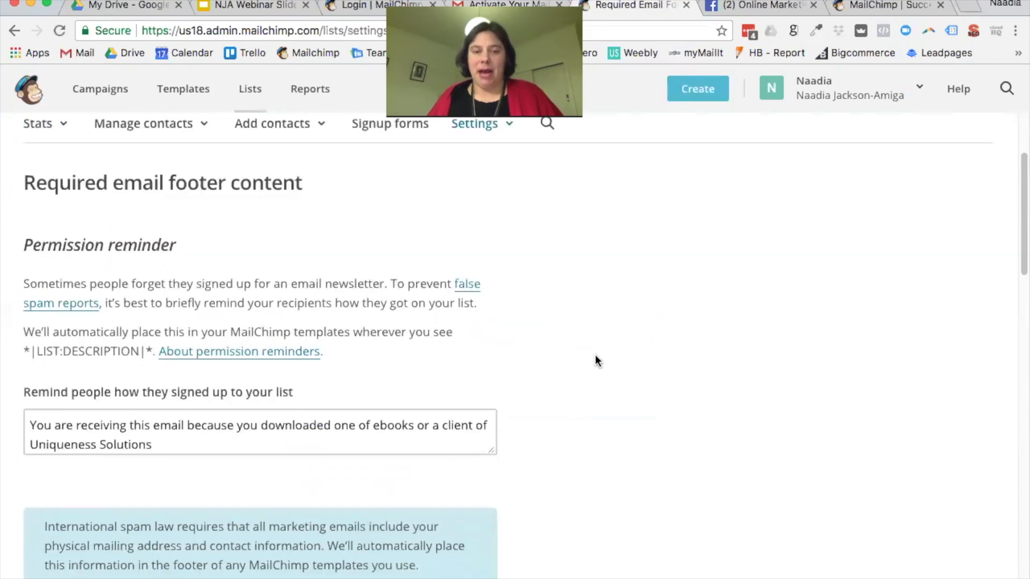
scroll(536, 371, down, 1)
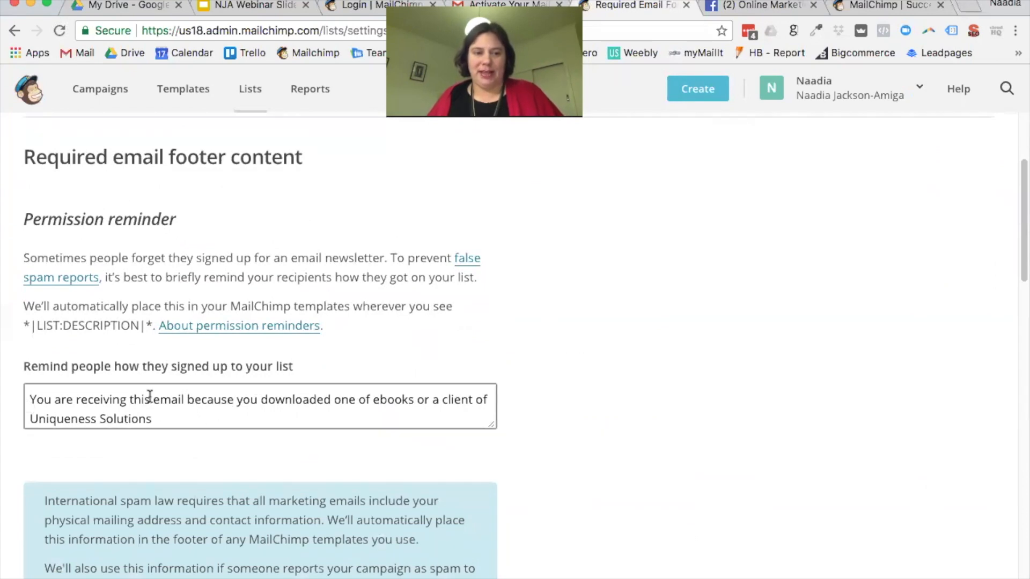
scroll(292, 425, down, 5)
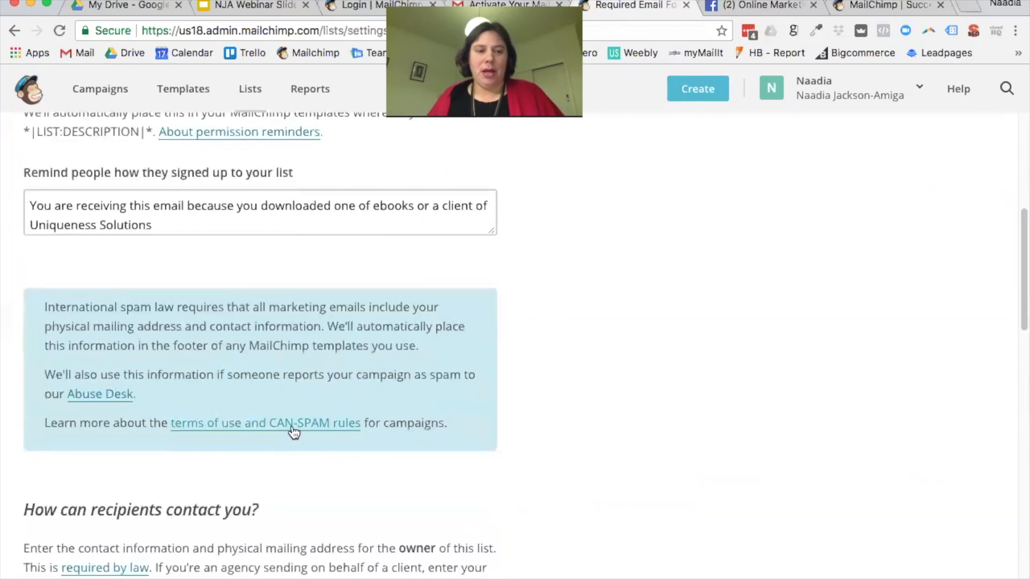
scroll(292, 427, down, 9)
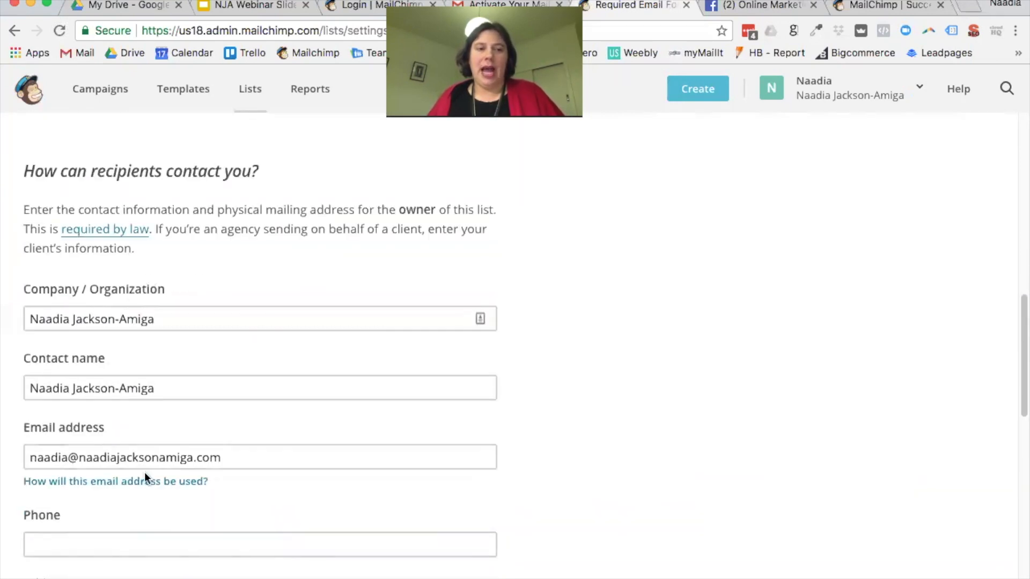
scroll(231, 488, down, 1)
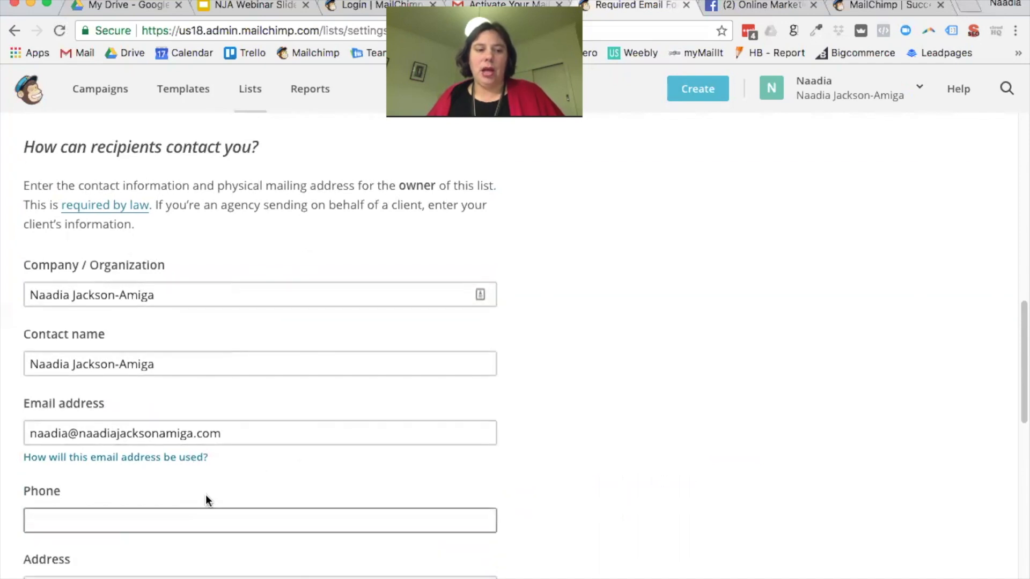
click(175, 513)
scroll(195, 490, down, 4)
click(554, 435)
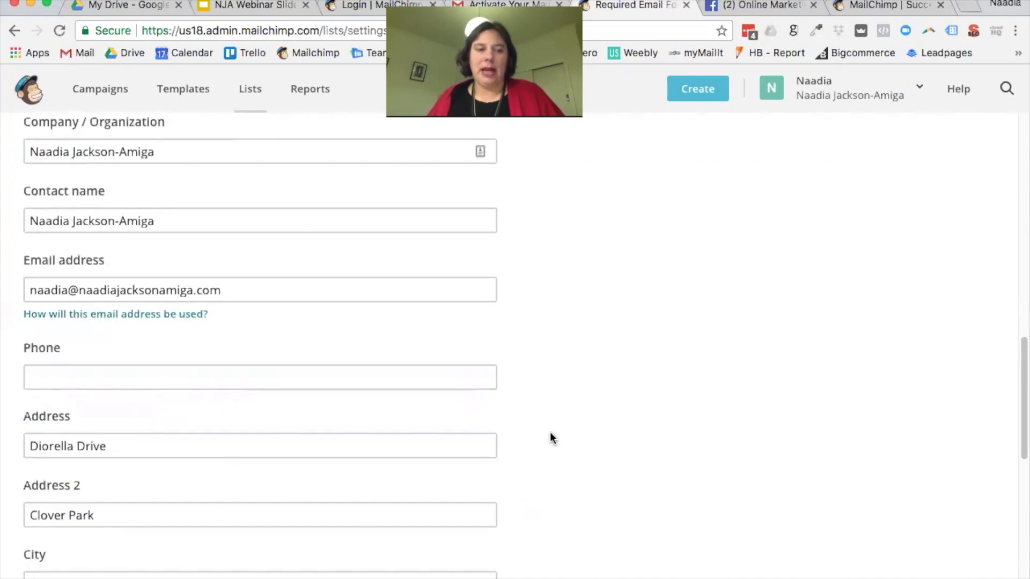
scroll(537, 402, down, 8)
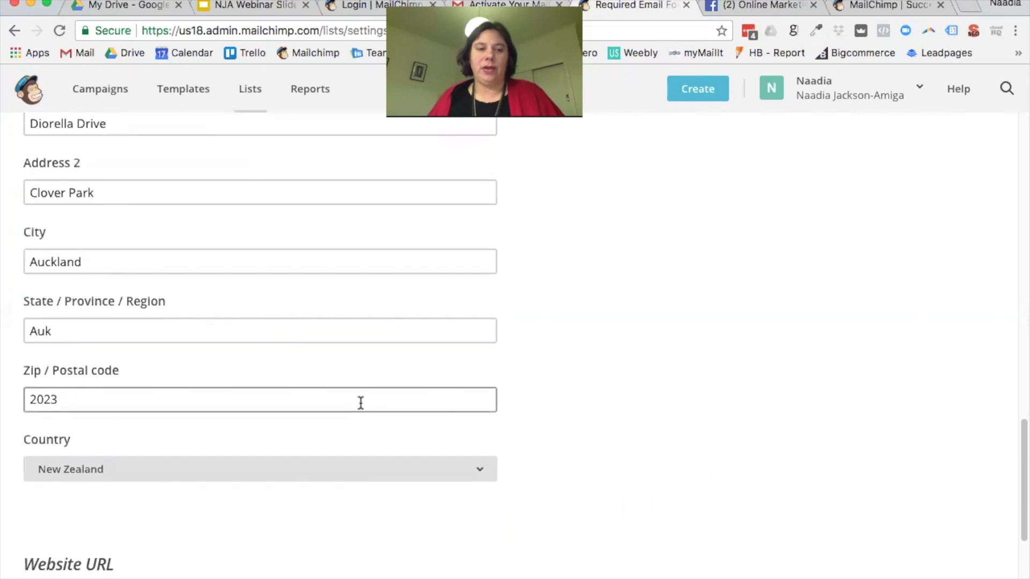
scroll(360, 403, down, 5)
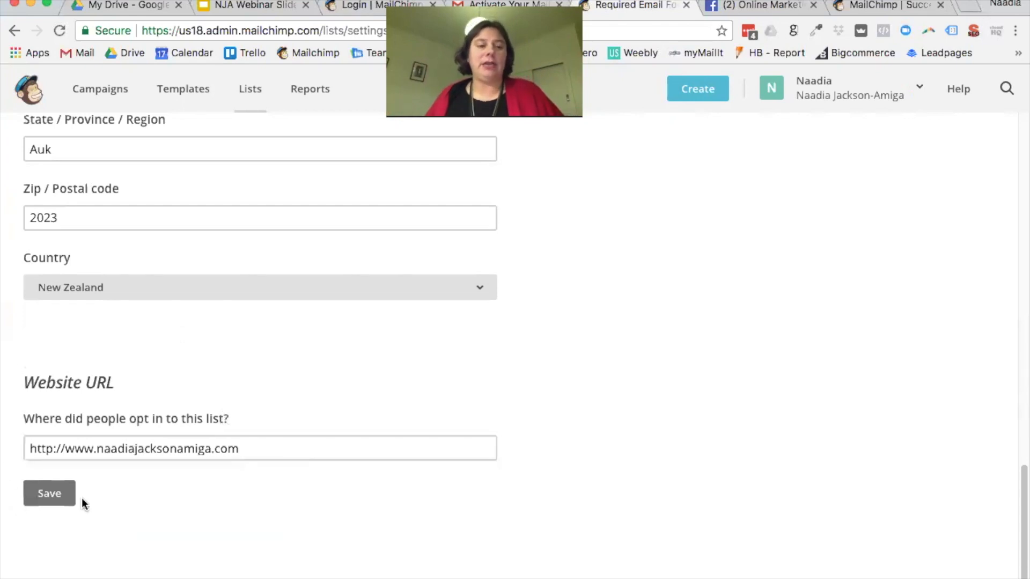
click(67, 494)
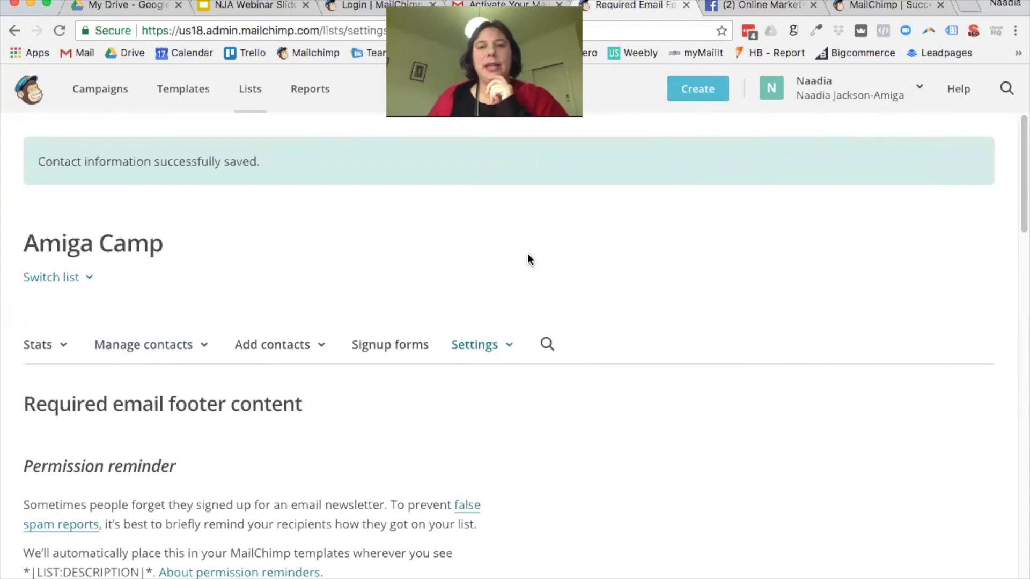
click(919, 88)
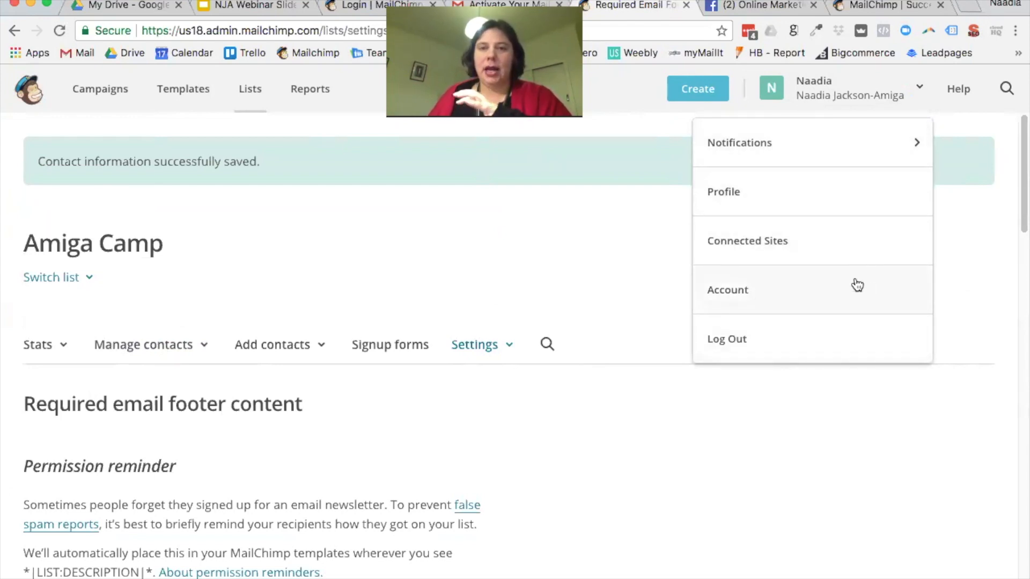
Step: Open My Profile and browse its profile photo, basic information and password sections
click(735, 204)
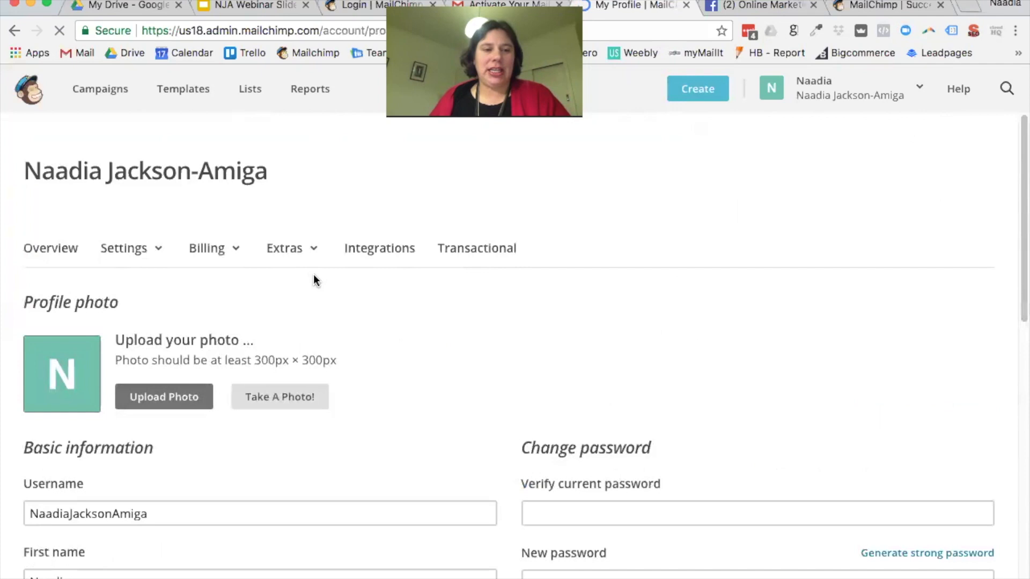
scroll(717, 289, down, 5)
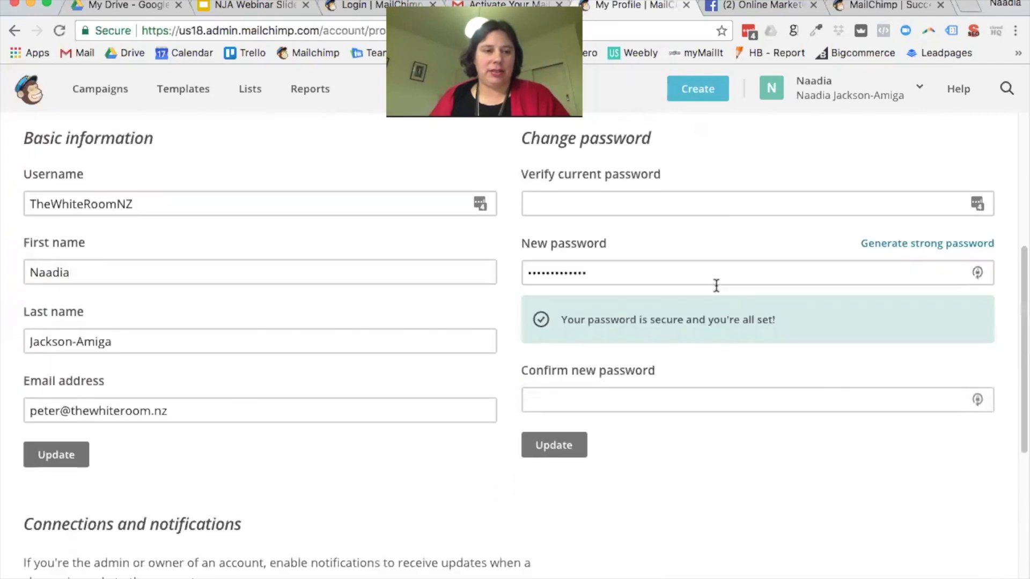
scroll(718, 285, down, 3)
click(260, 305)
scroll(408, 287, up, 8)
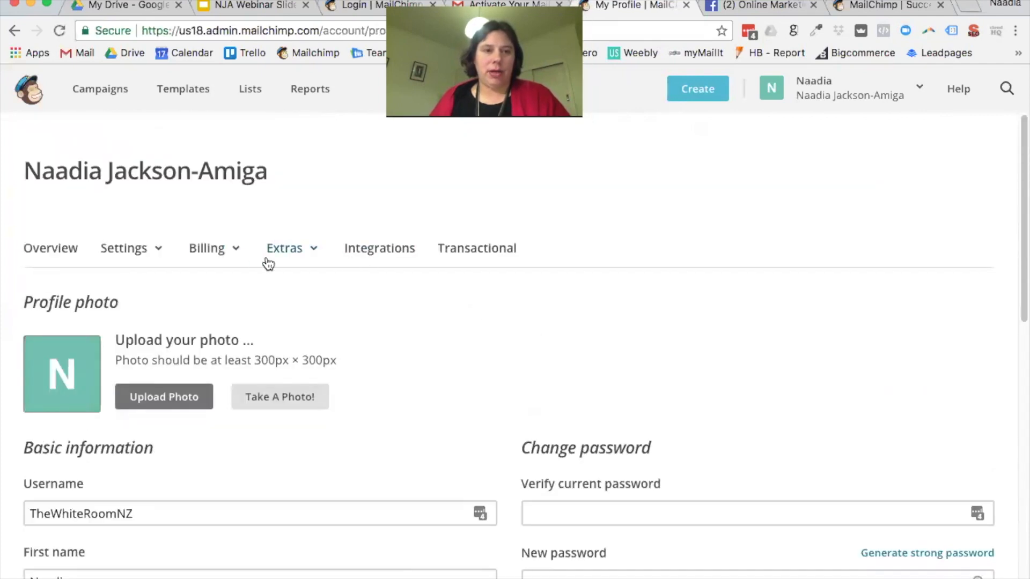
click(152, 252)
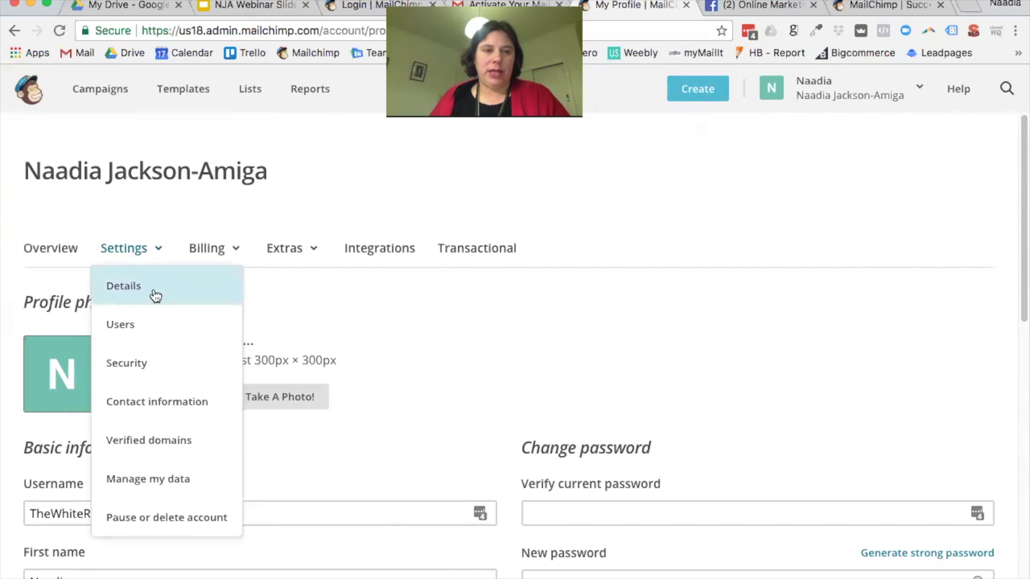
Step: In the account Details settings, set the time zone to (GMT +12:00) New Zealand Time
click(153, 295)
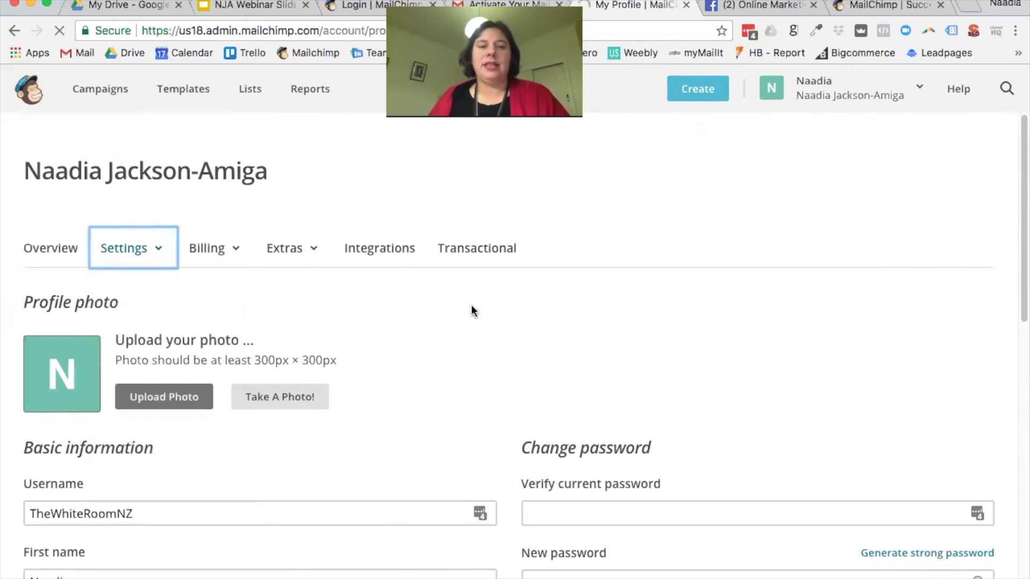
scroll(660, 347, down, 2)
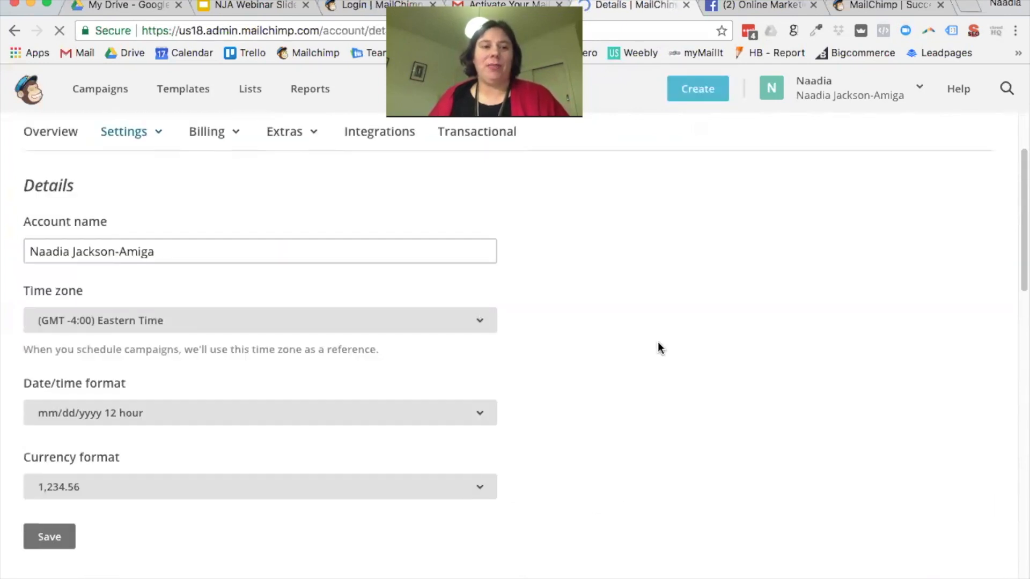
scroll(306, 295, up, 1)
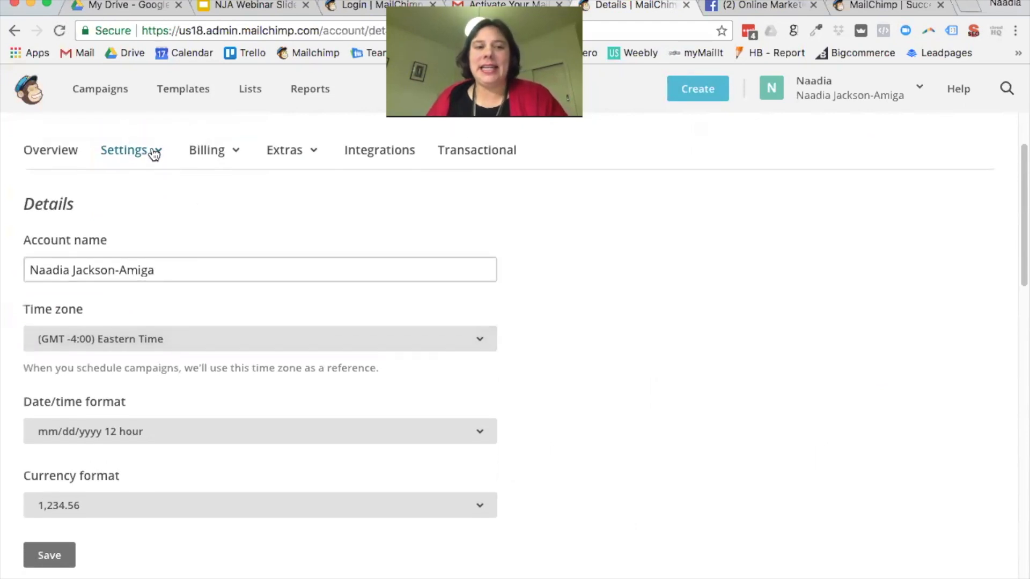
click(136, 155)
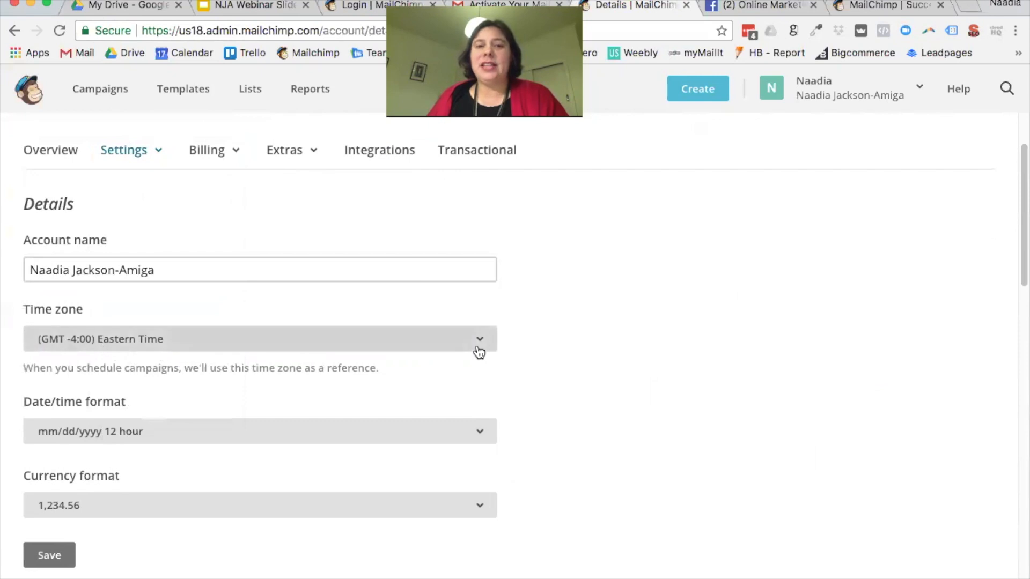
click(479, 353)
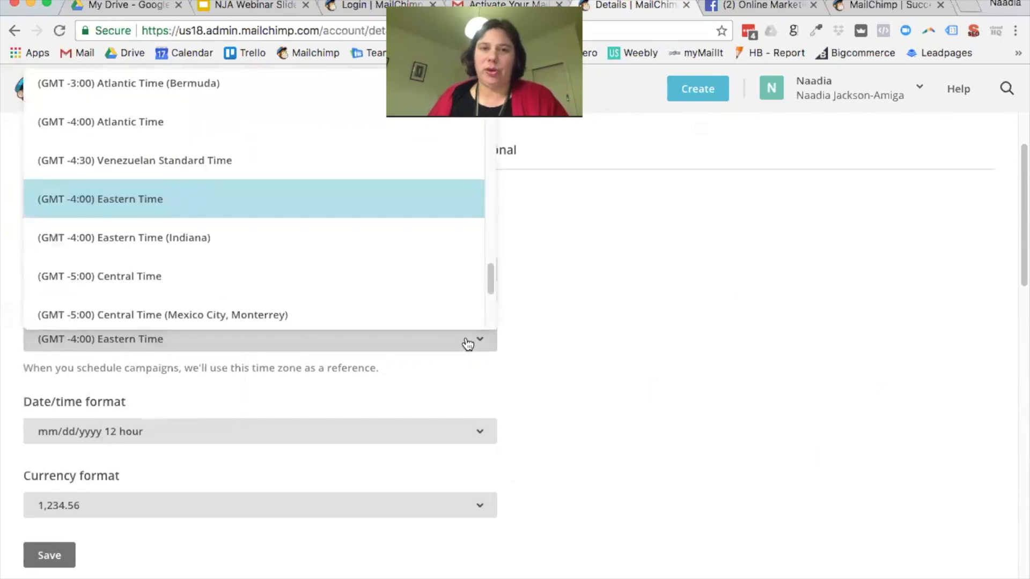
drag(494, 280, 490, 75)
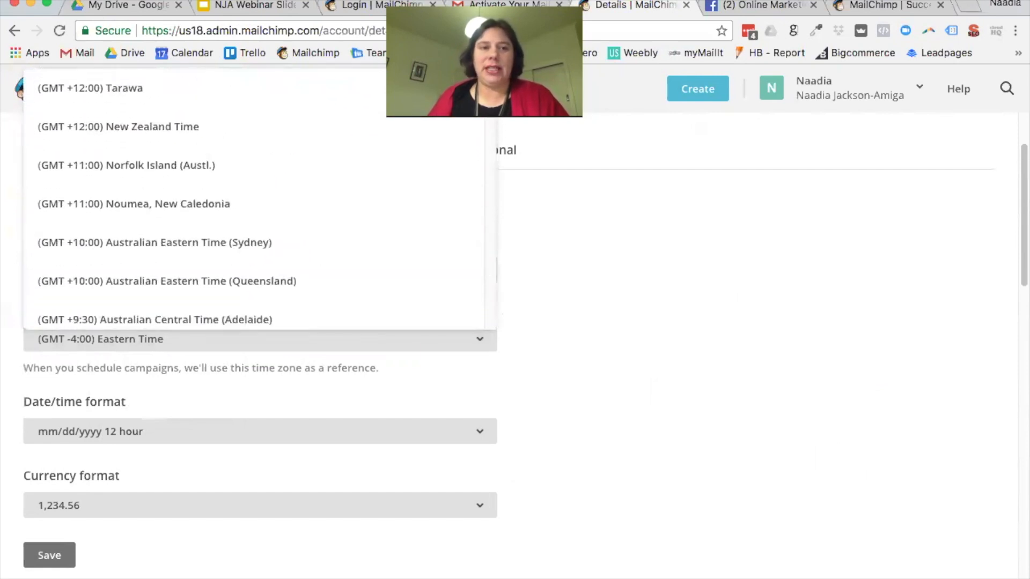
click(132, 135)
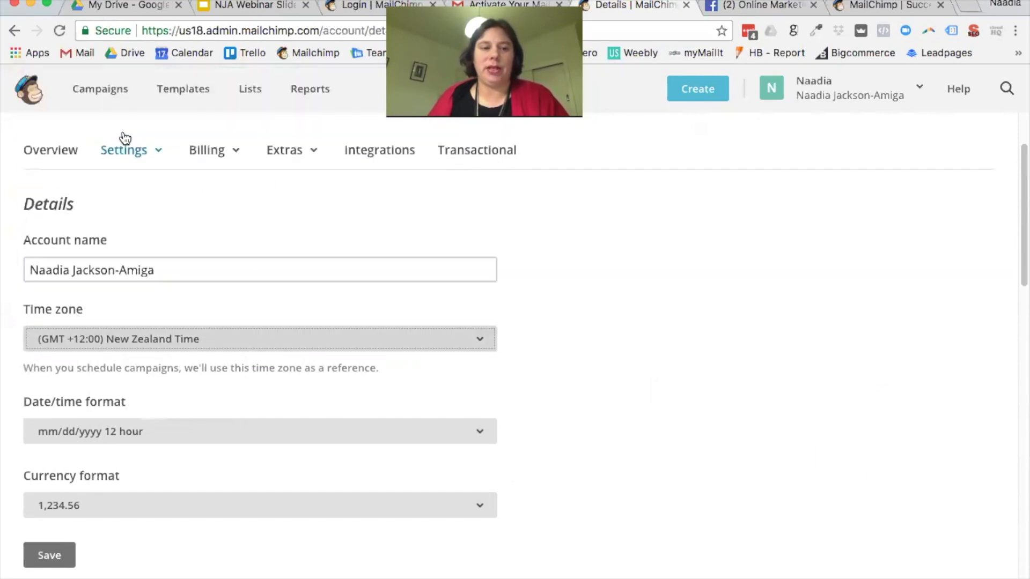
Step: Choose the dd/mm/yyyy 12 hour date format and save the account details
click(111, 433)
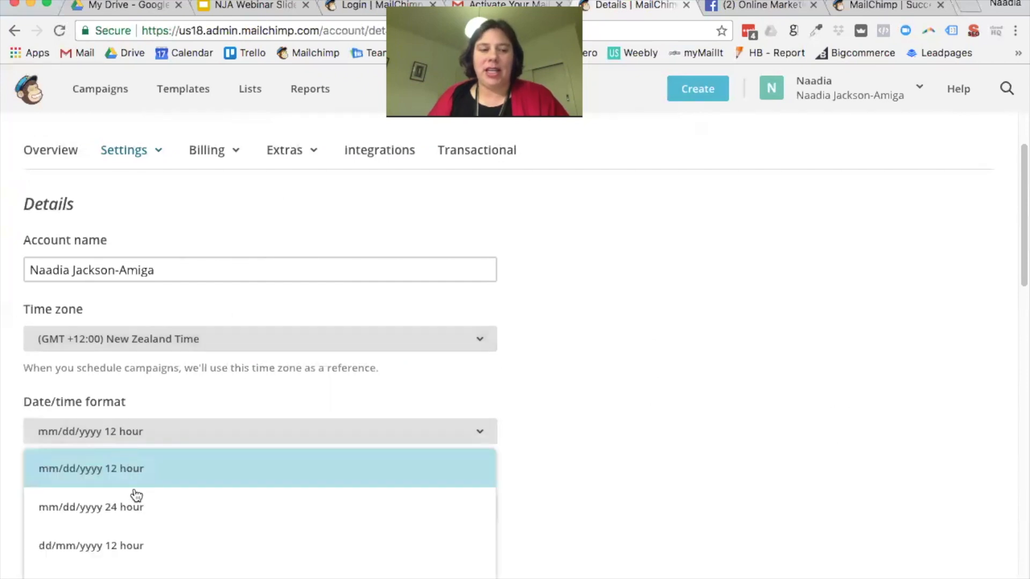
click(141, 545)
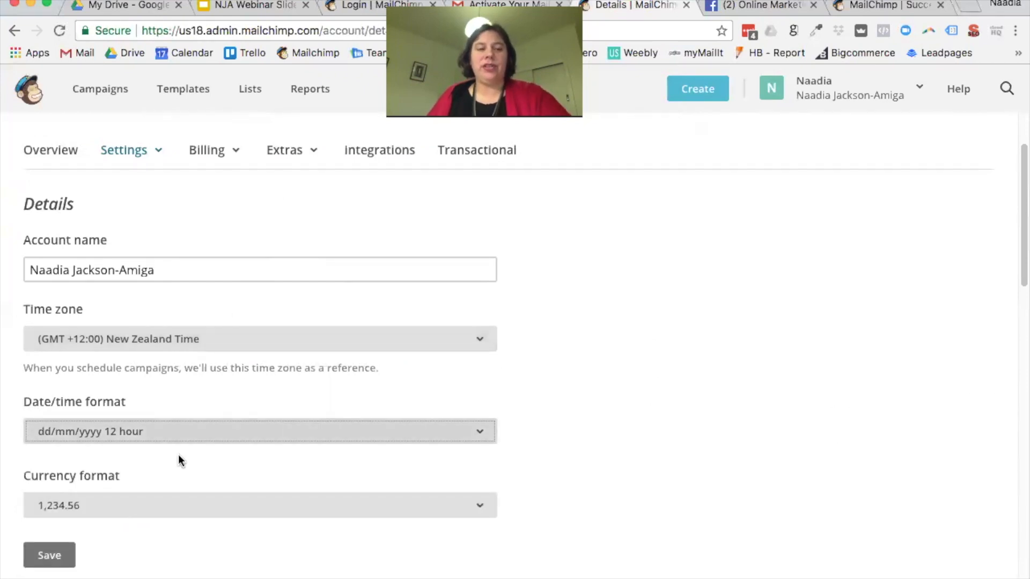
scroll(179, 461, down, 1)
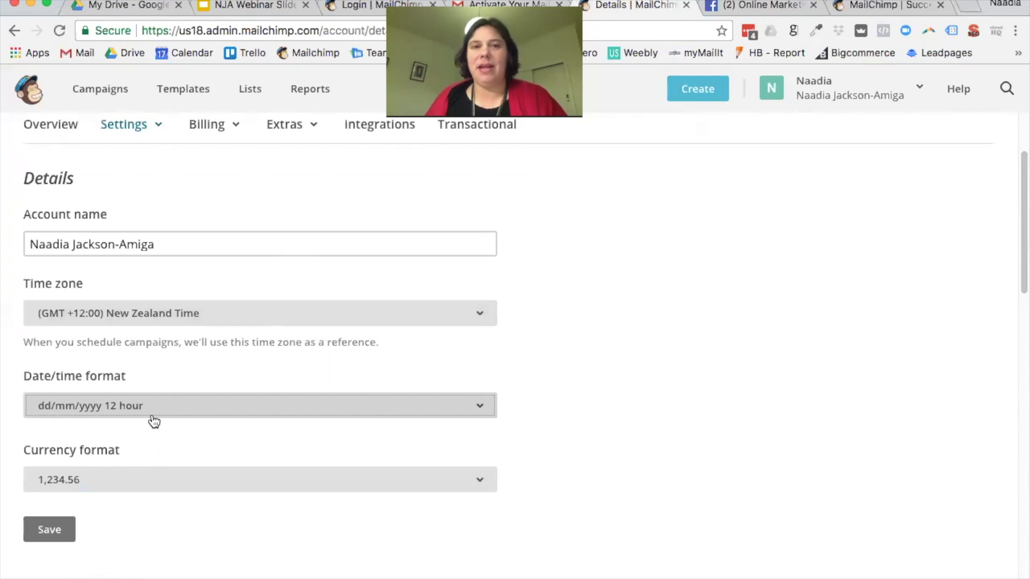
click(494, 412)
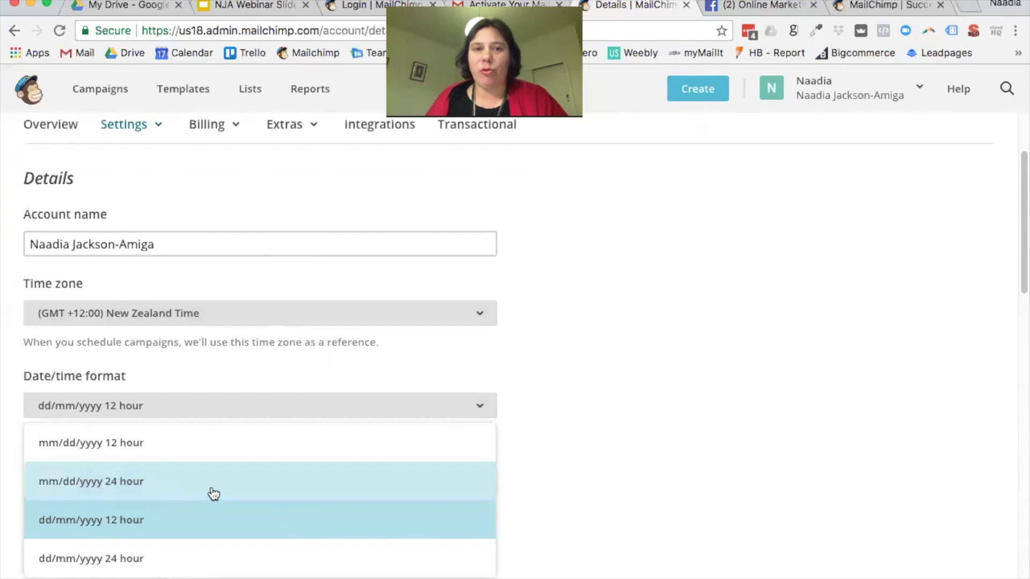
click(608, 421)
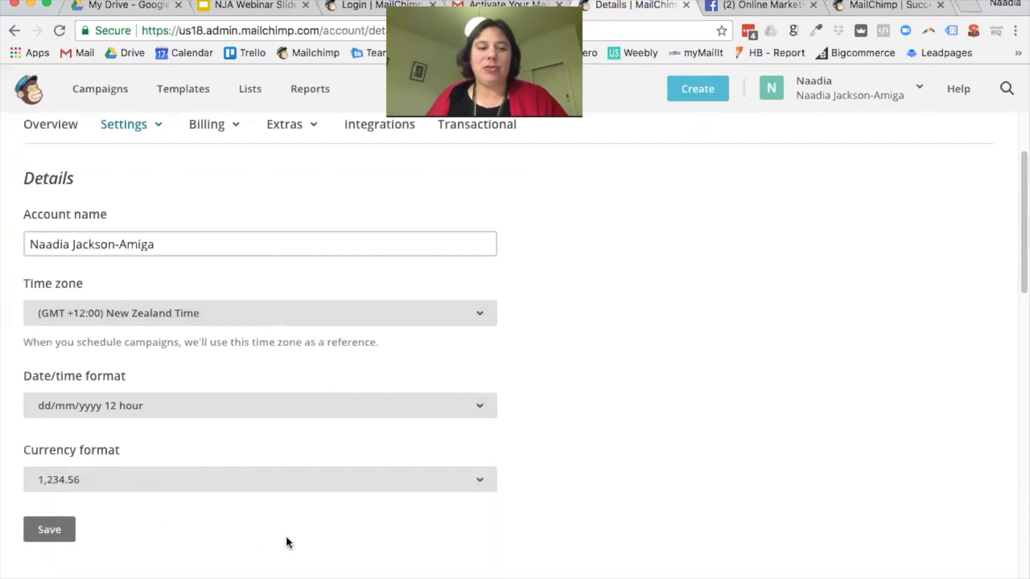
click(60, 537)
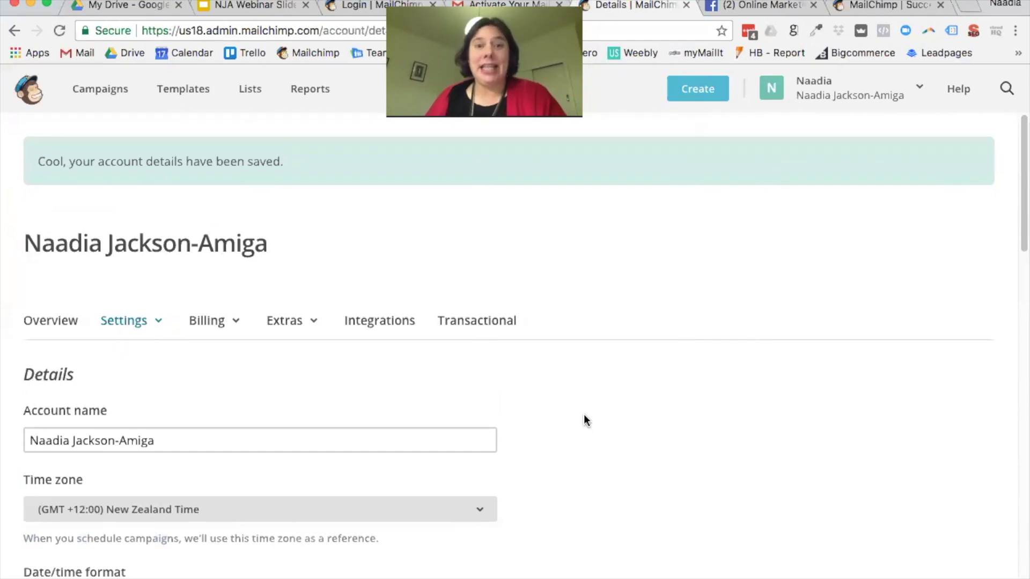
scroll(572, 419, down, 2)
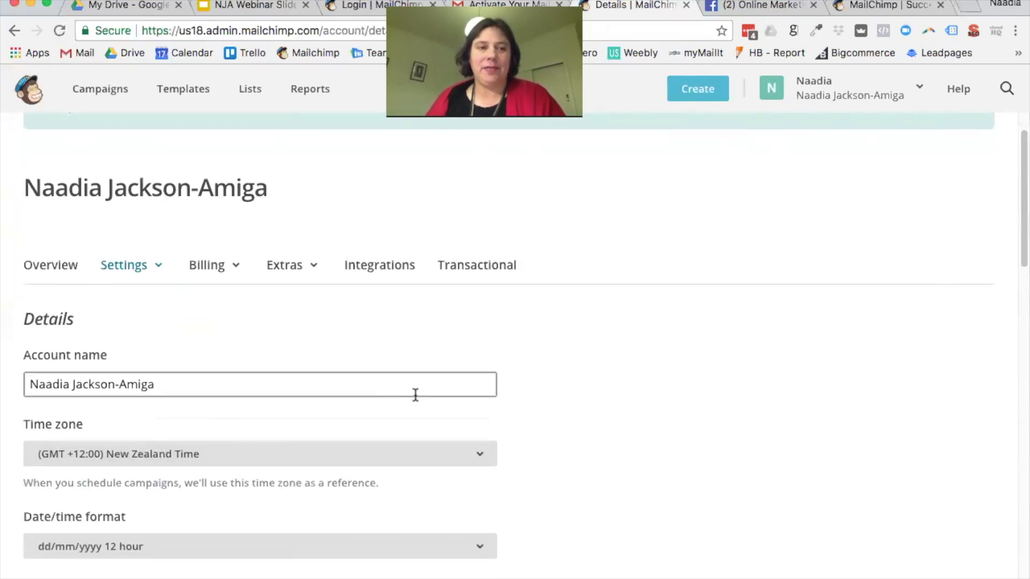
Step: Review the users with access, then open Verified domains from the profile's Settings menu
click(158, 265)
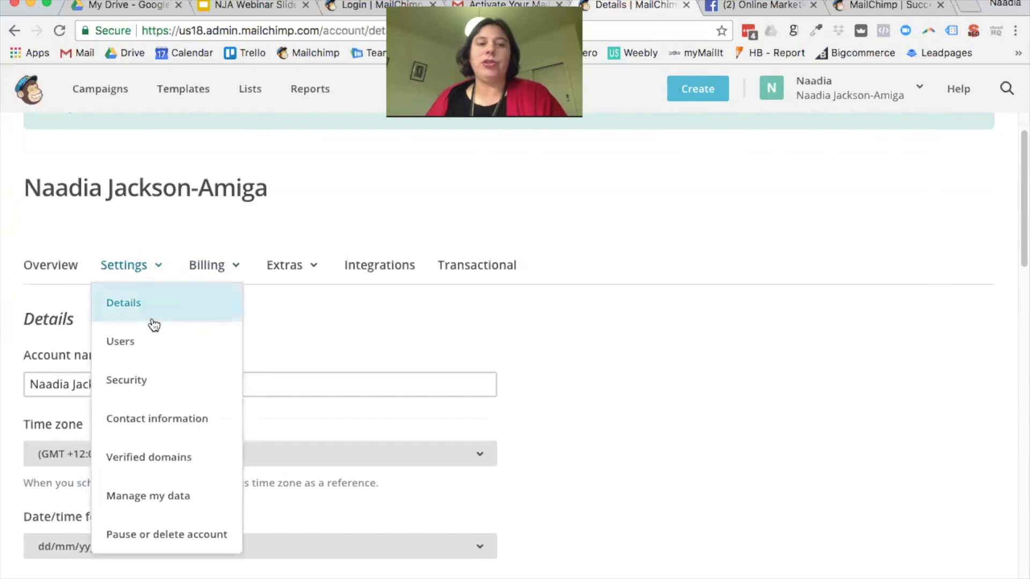
click(156, 341)
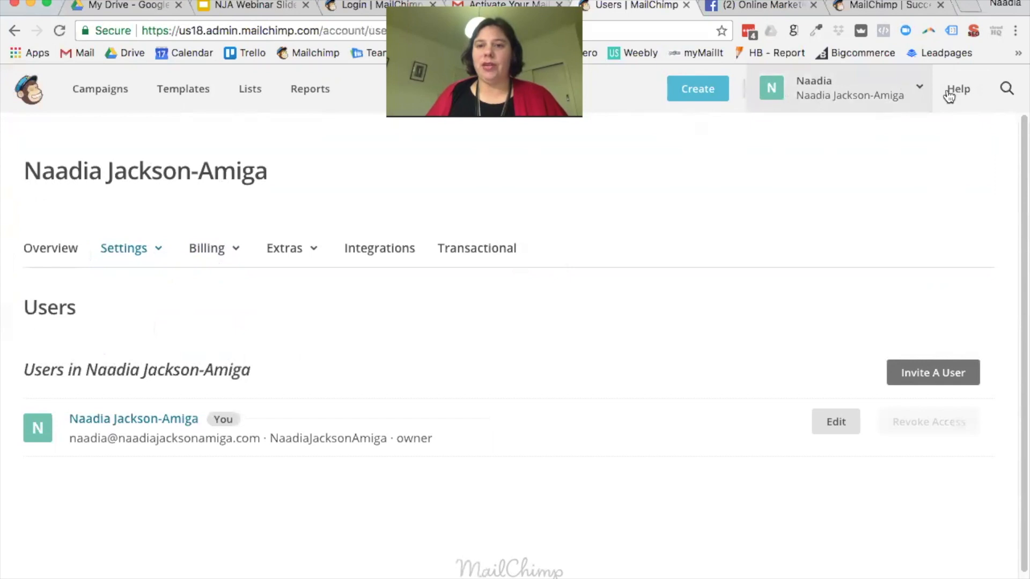
click(924, 97)
click(738, 193)
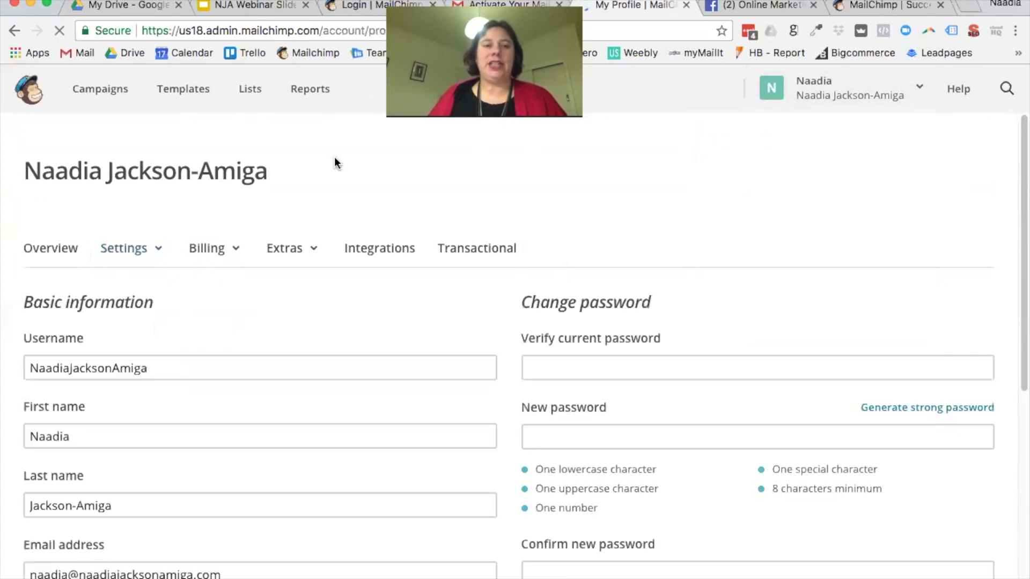
click(156, 251)
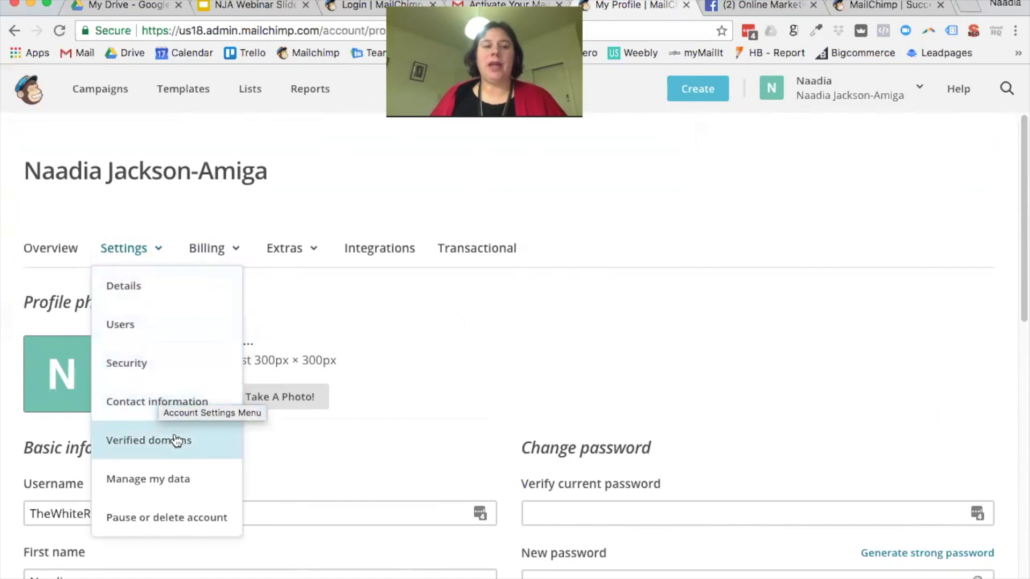
click(177, 440)
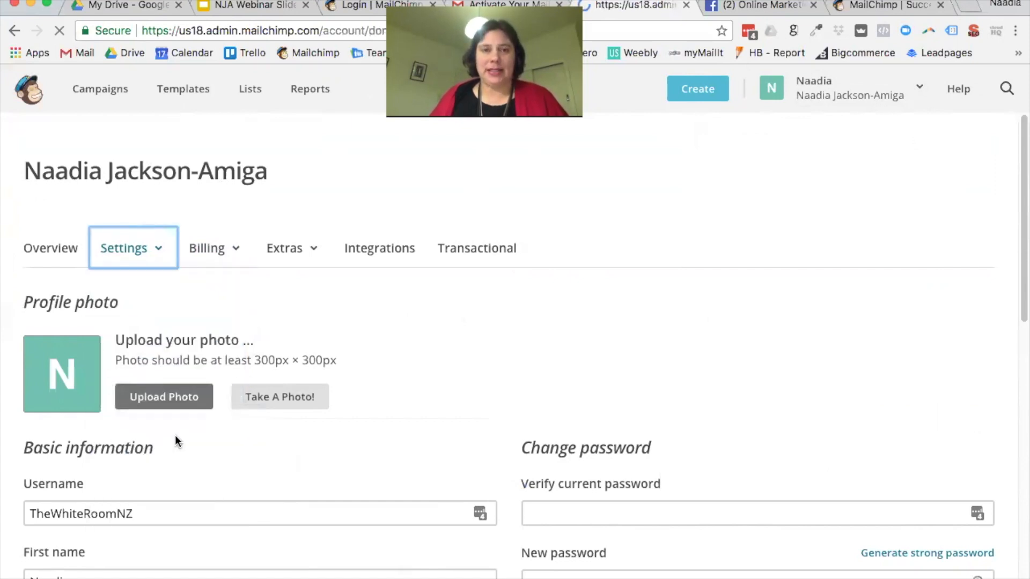
Step: Browse the Billing, Settings and Extras menus, then return to the Lists overview
scroll(379, 388, down, 2)
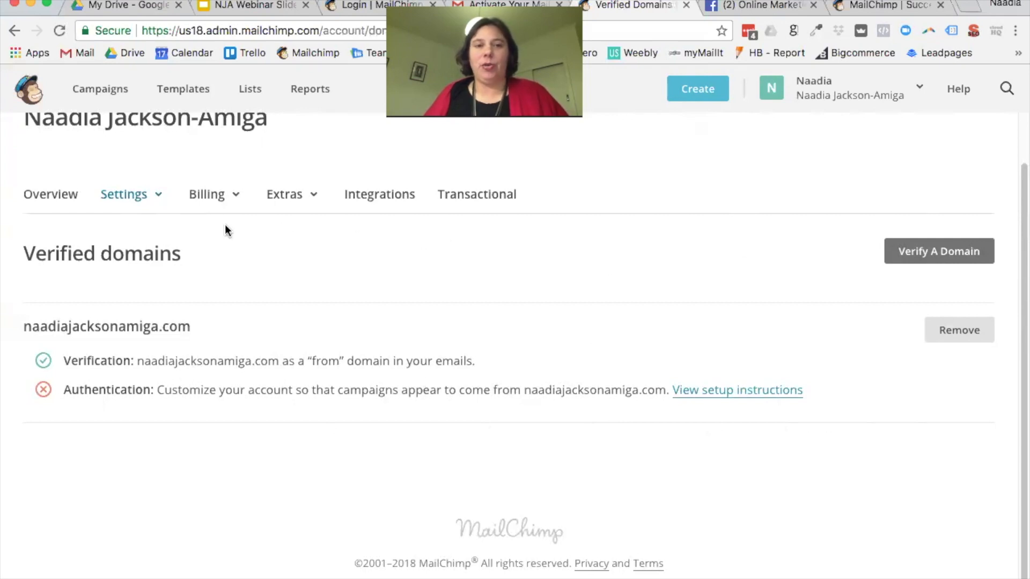
click(237, 202)
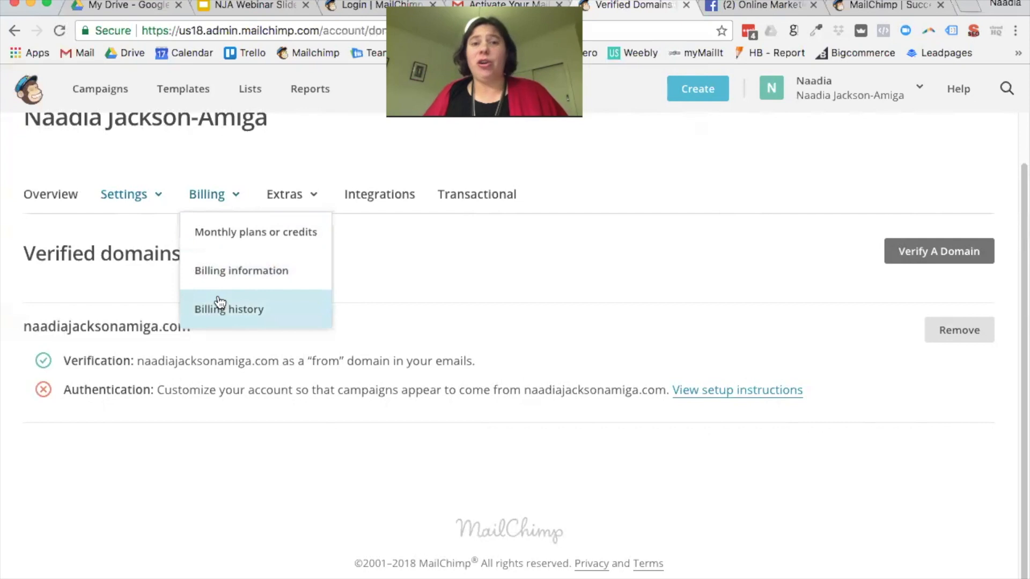
click(158, 200)
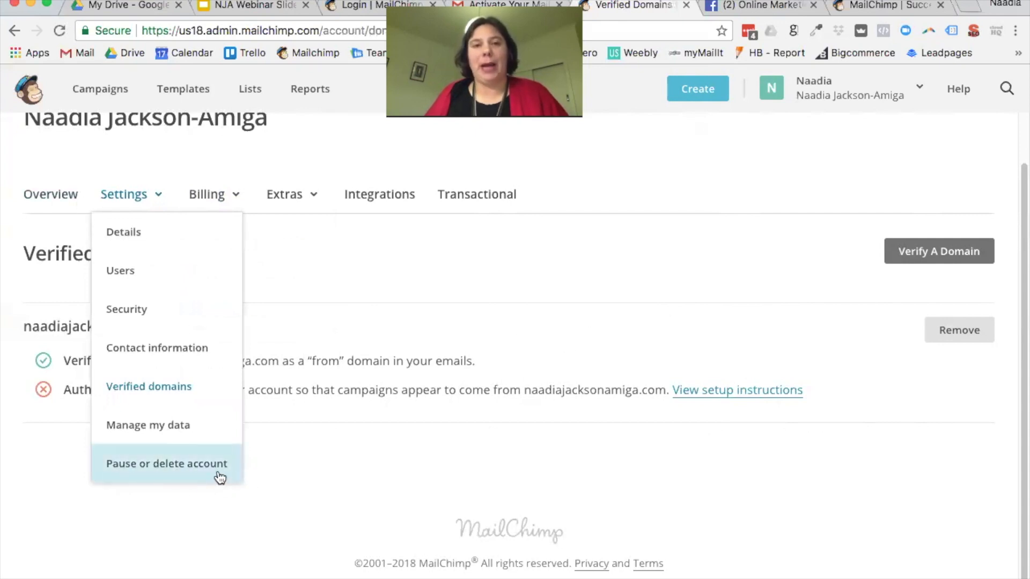
click(481, 268)
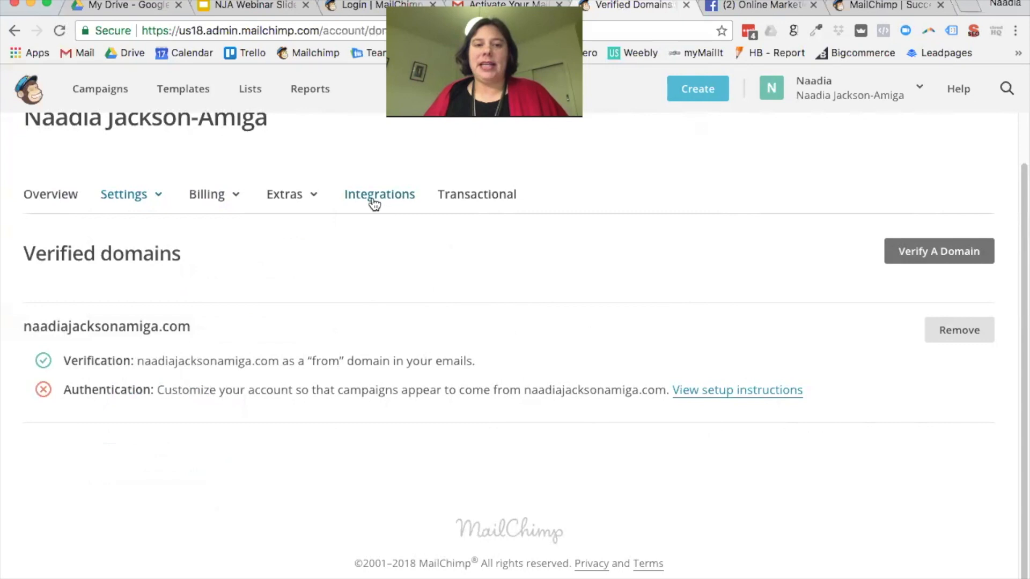
click(315, 199)
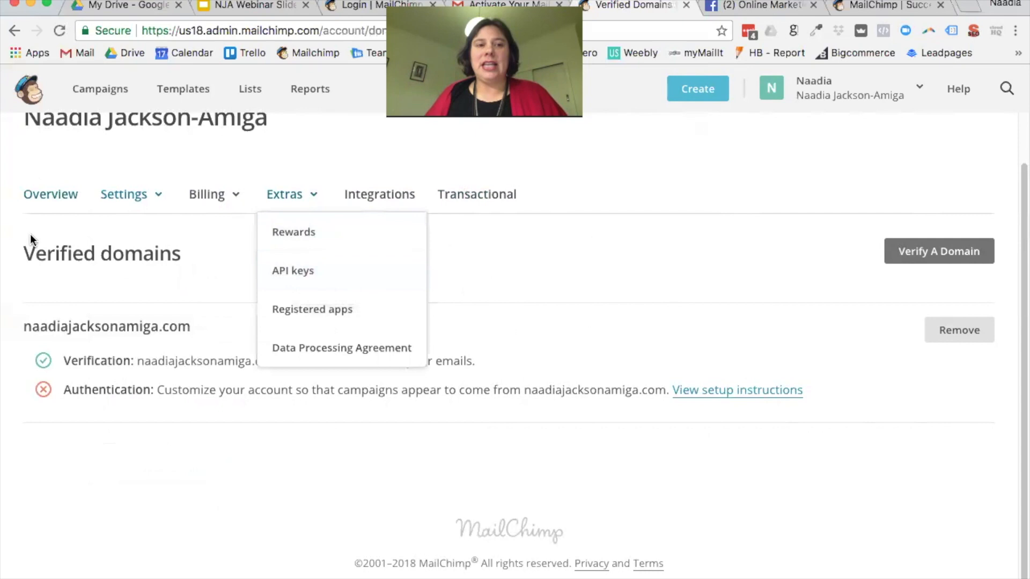
scroll(674, 384, up, 1)
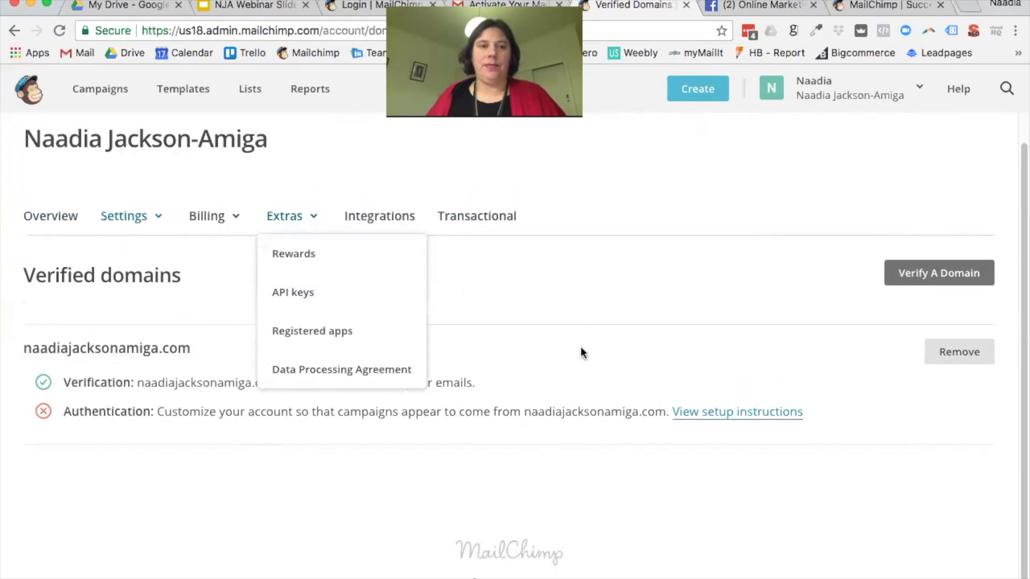
click(247, 92)
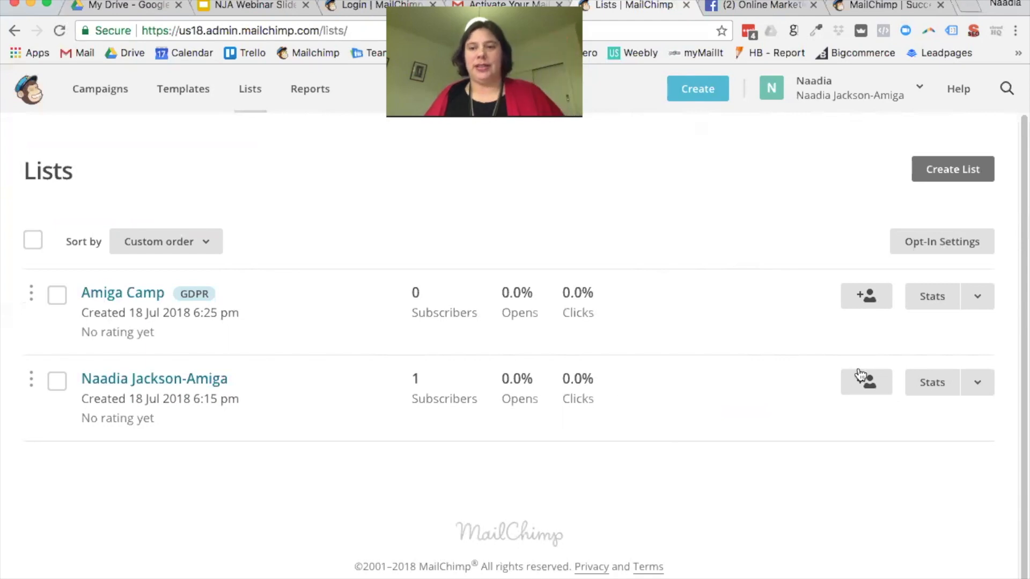
Step: Open the second list's Signup forms tab and scroll through Form builder, Embedded forms and Subscriber pop-up
click(145, 383)
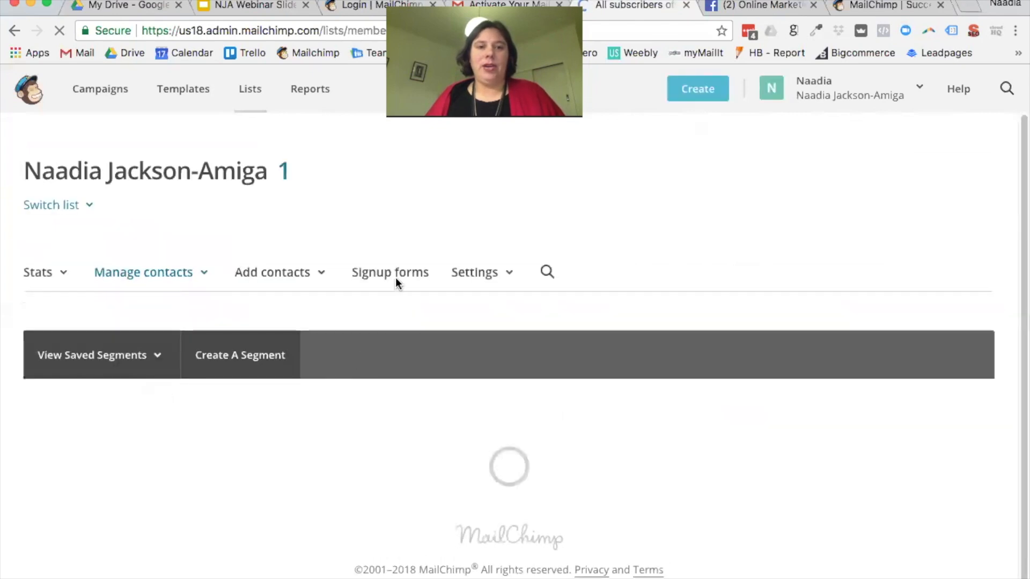
click(390, 273)
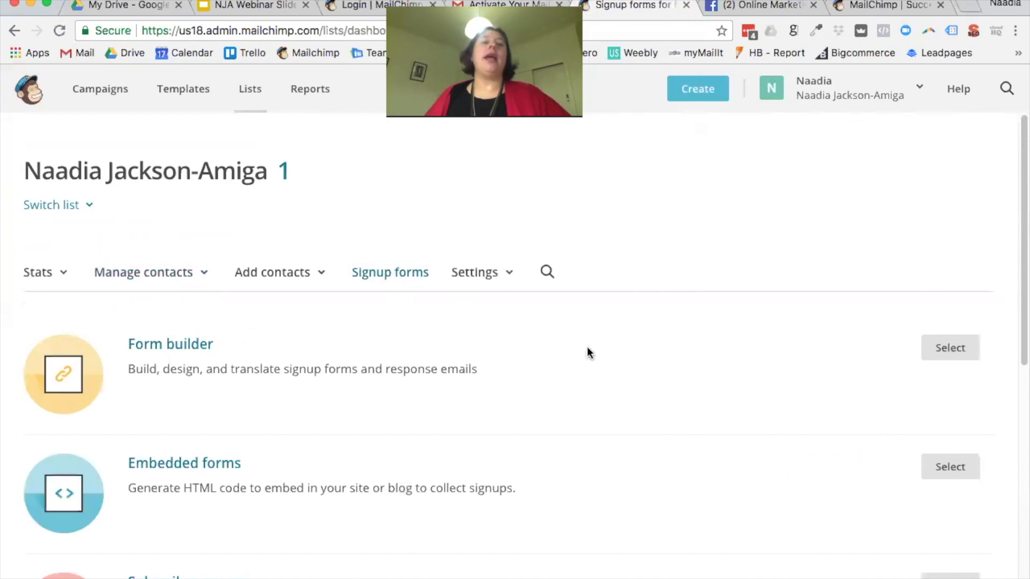
scroll(594, 357, down, 1)
scroll(596, 352, down, 2)
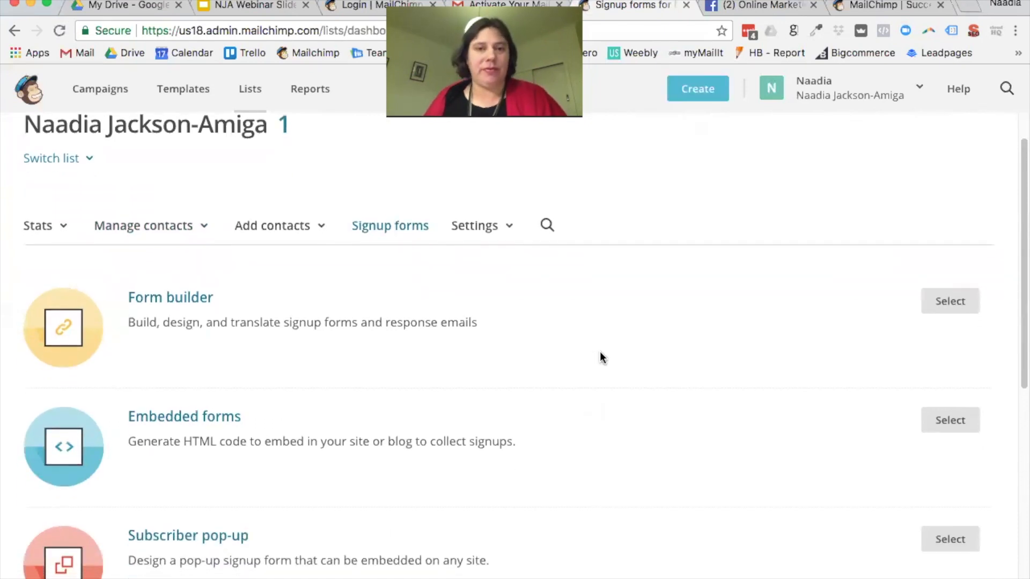
scroll(600, 352, down, 2)
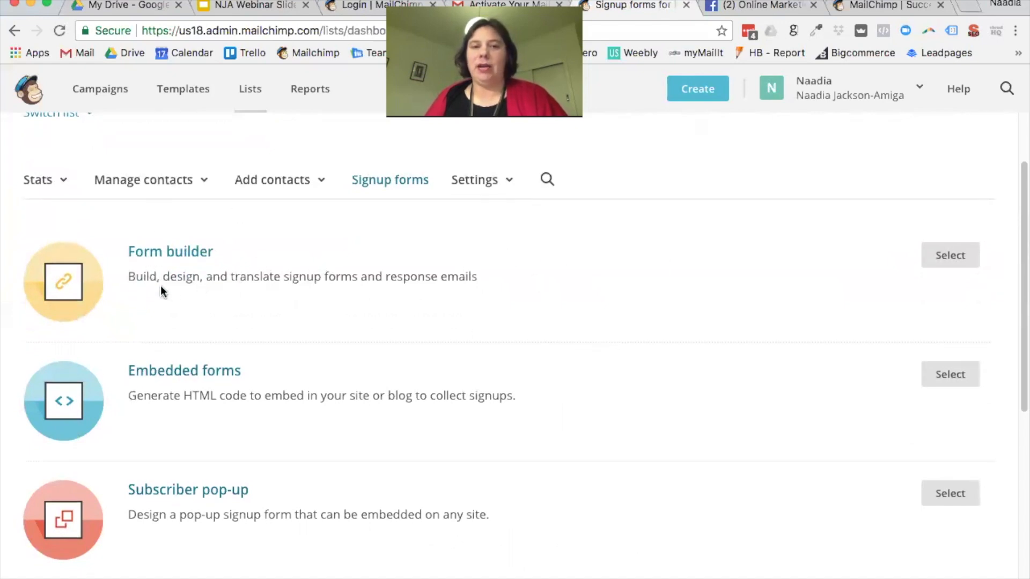
scroll(540, 306, down, 3)
scroll(540, 307, up, 2)
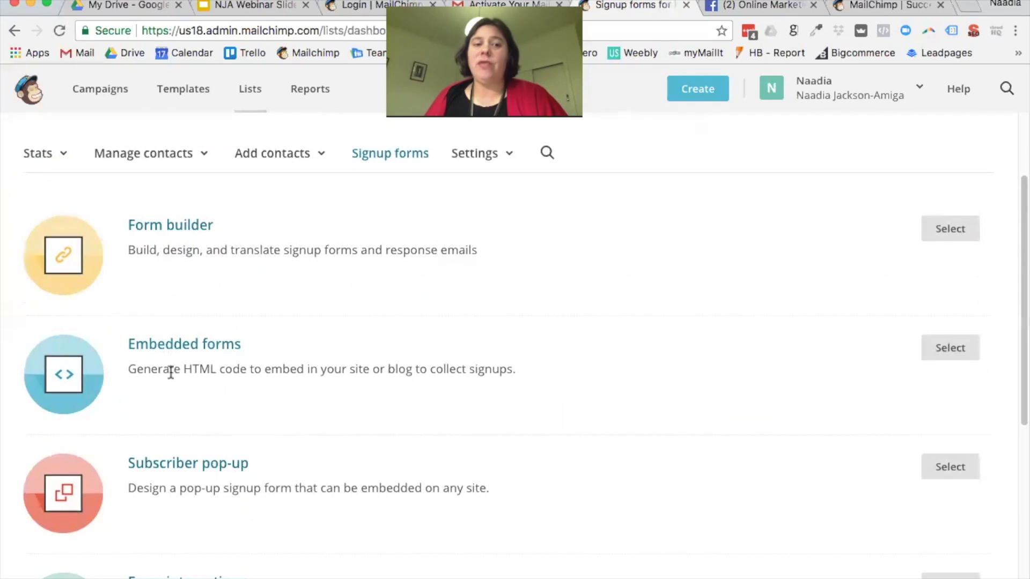
click(970, 11)
Step: Load acumen.co.nz and scroll down to its footer signup form
text(acu)
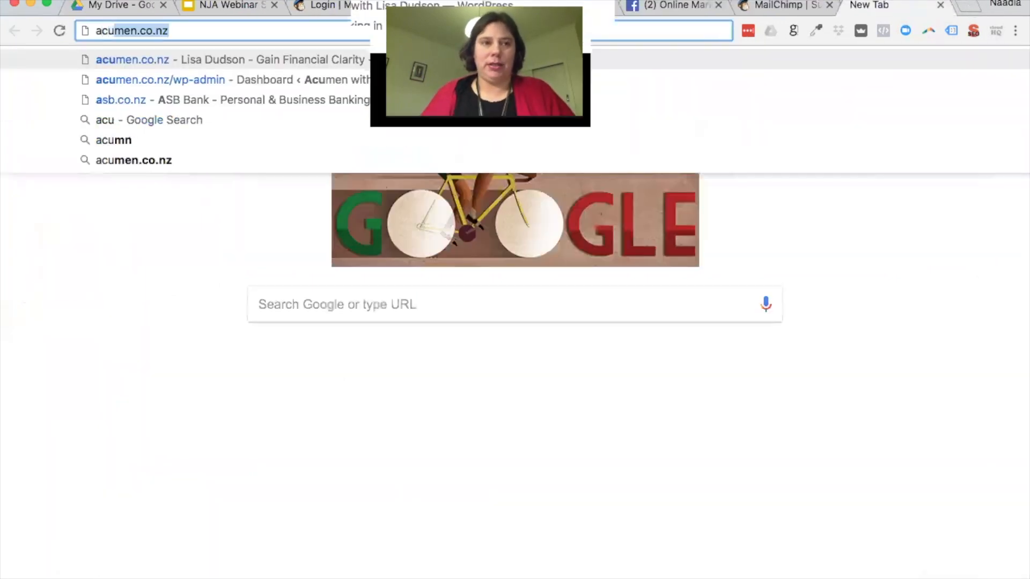
key(Return)
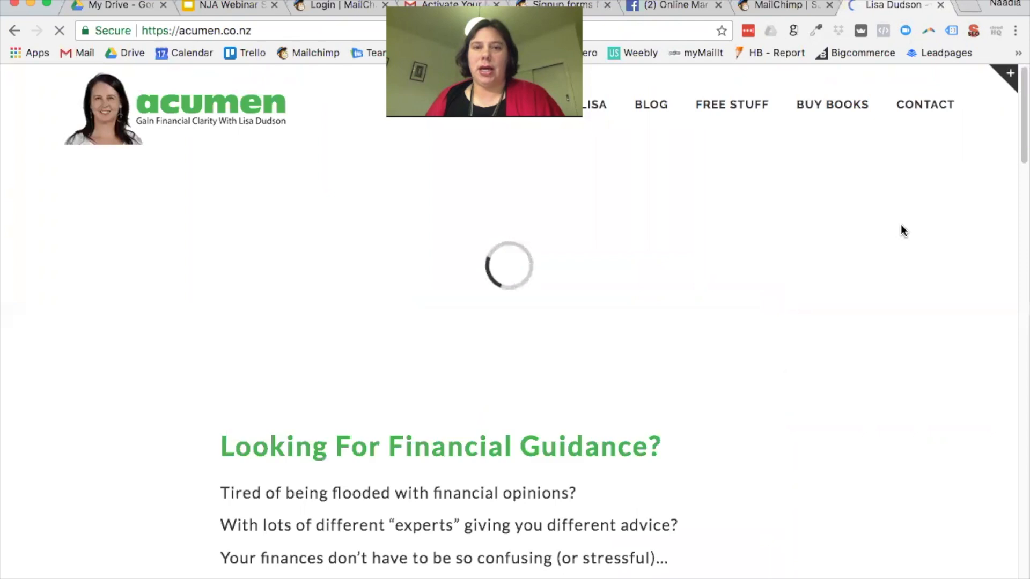
scroll(901, 224, down, 10)
scroll(899, 226, down, 15)
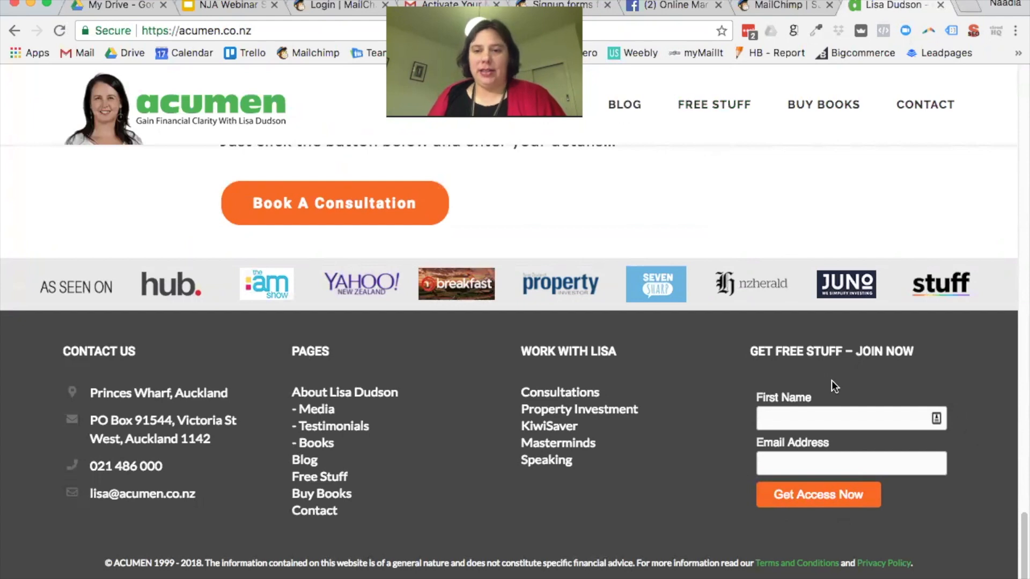
Step: Close the MailChimp 'Check your email' tab and return to the Signup forms page
click(778, 11)
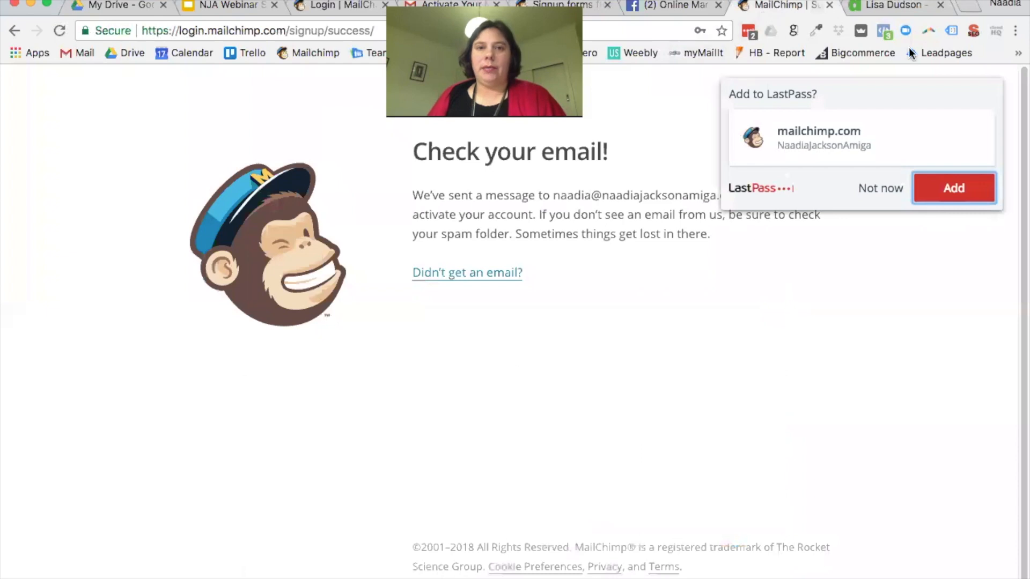
click(829, 5)
click(349, 7)
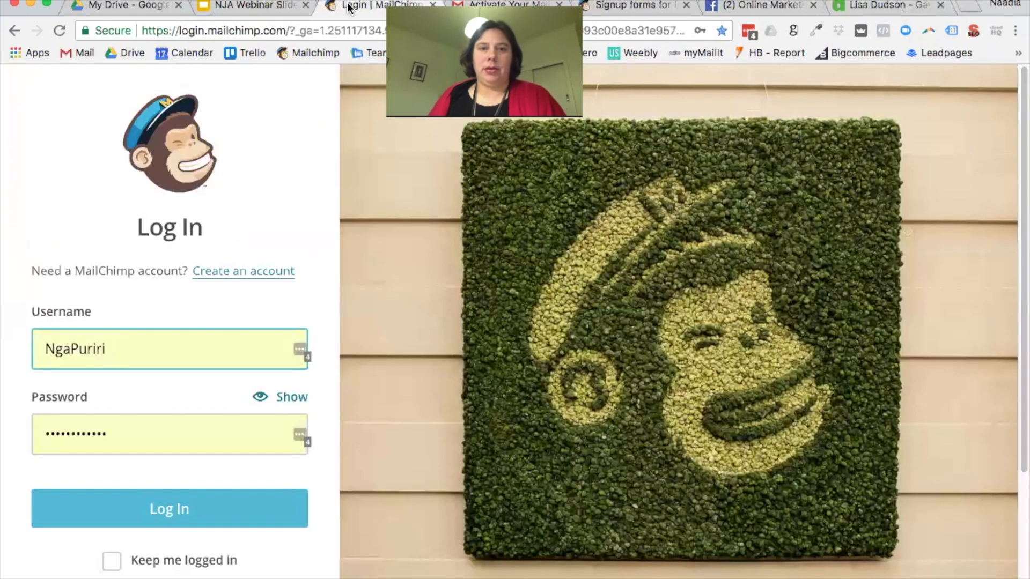
click(644, 7)
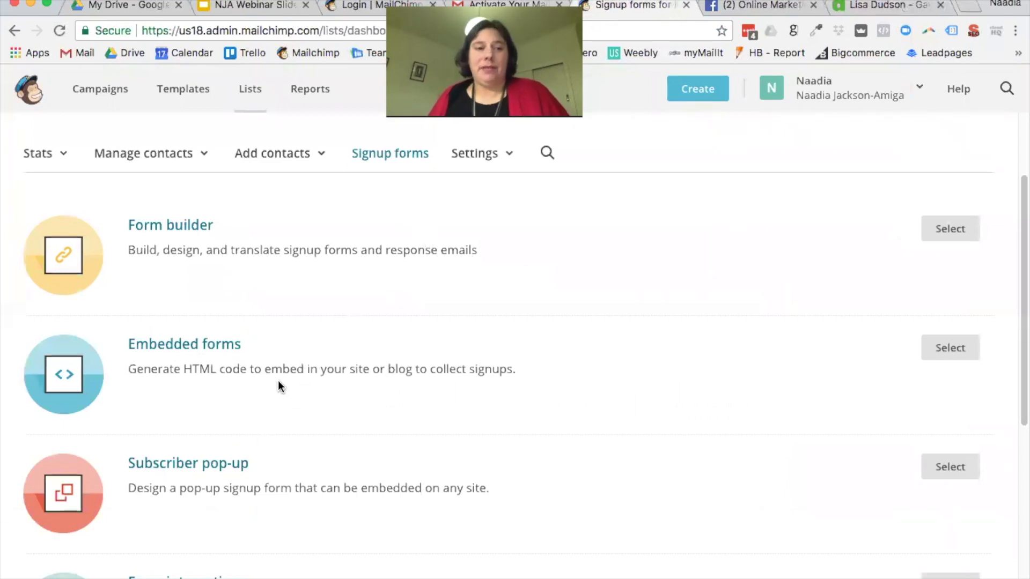
scroll(279, 382, down, 2)
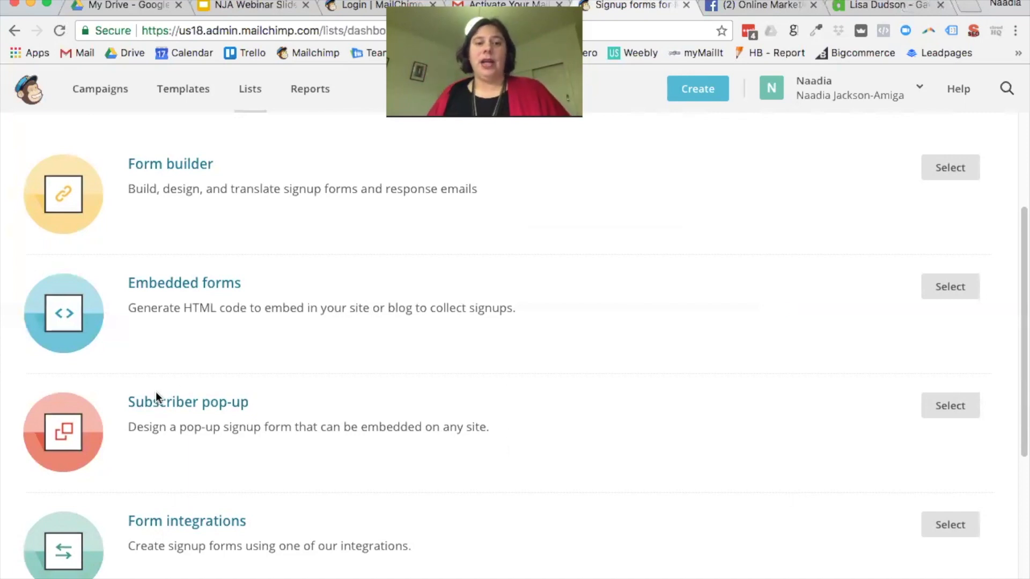
scroll(298, 391, down, 1)
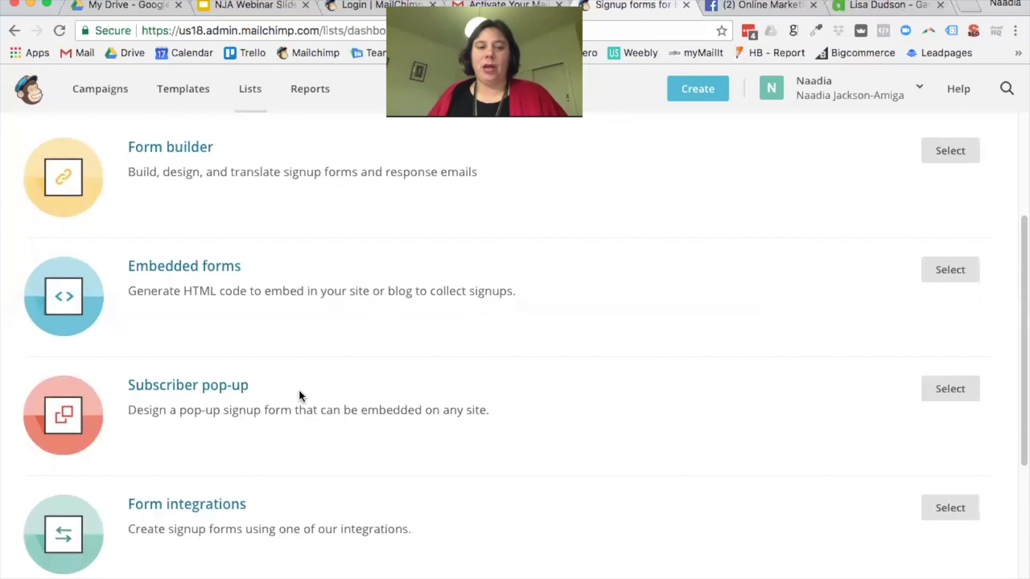
scroll(537, 456, down, 3)
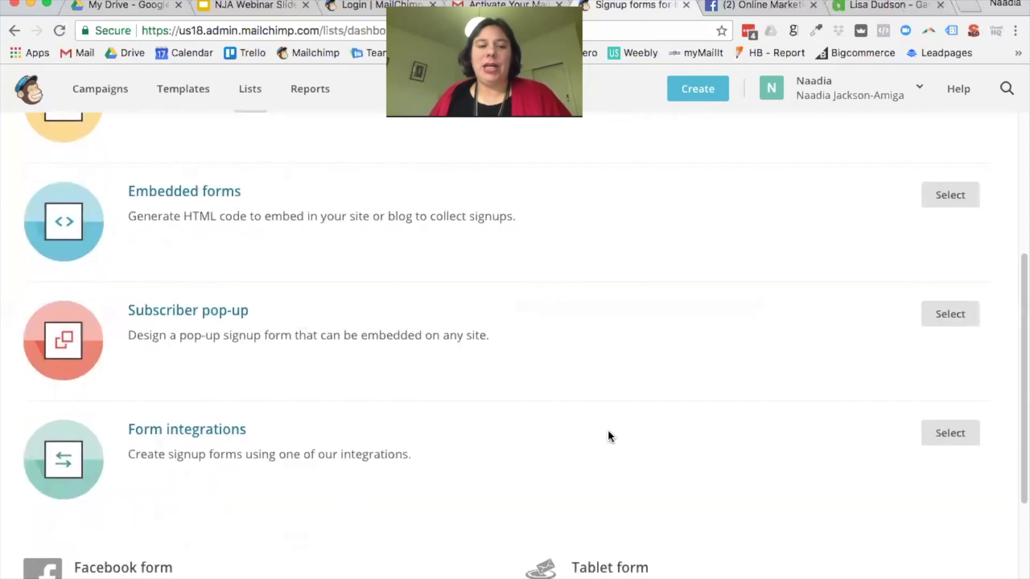
scroll(646, 435, down, 4)
scroll(652, 432, up, 3)
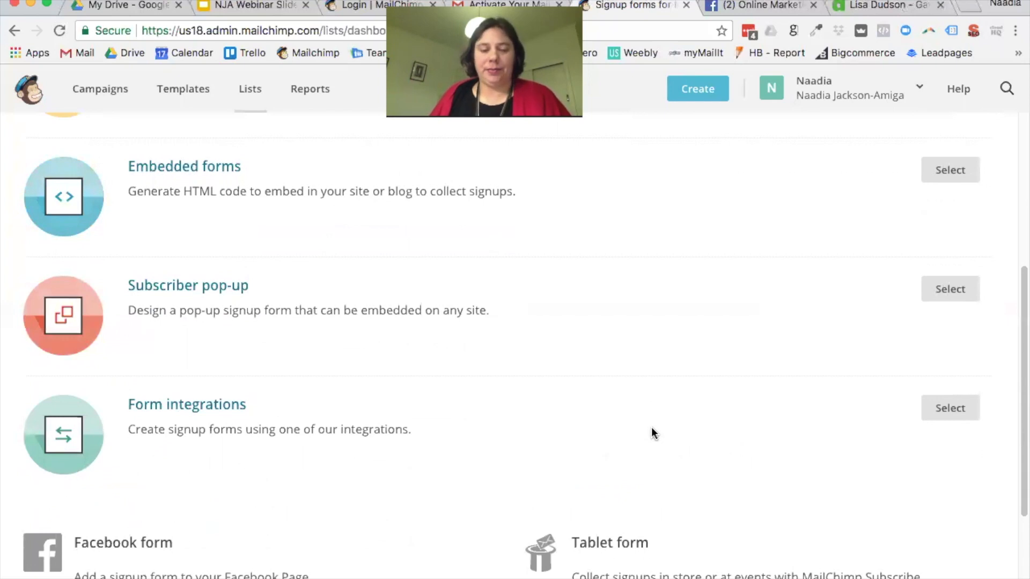
scroll(652, 432, down, 1)
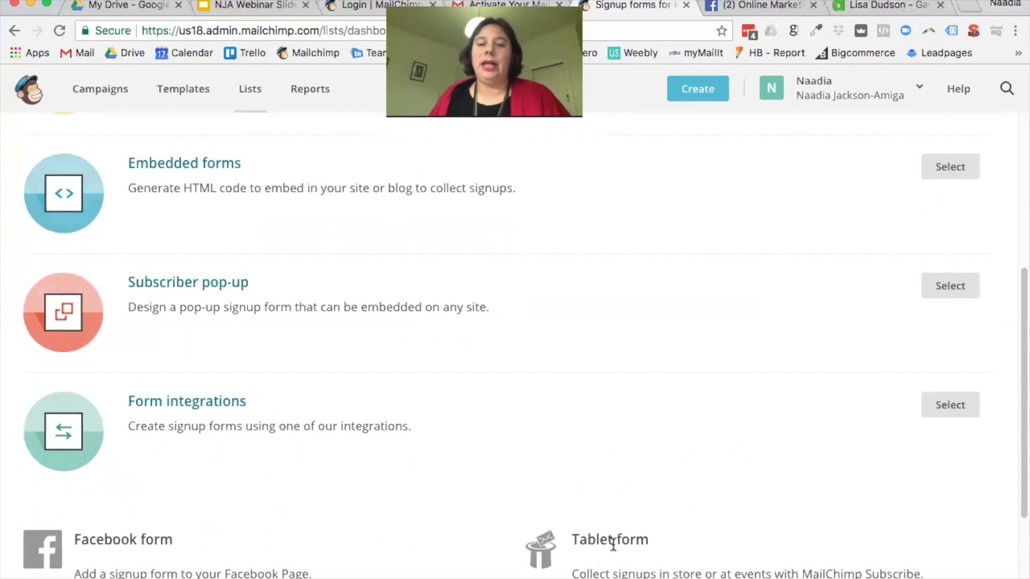
scroll(456, 507, up, 6)
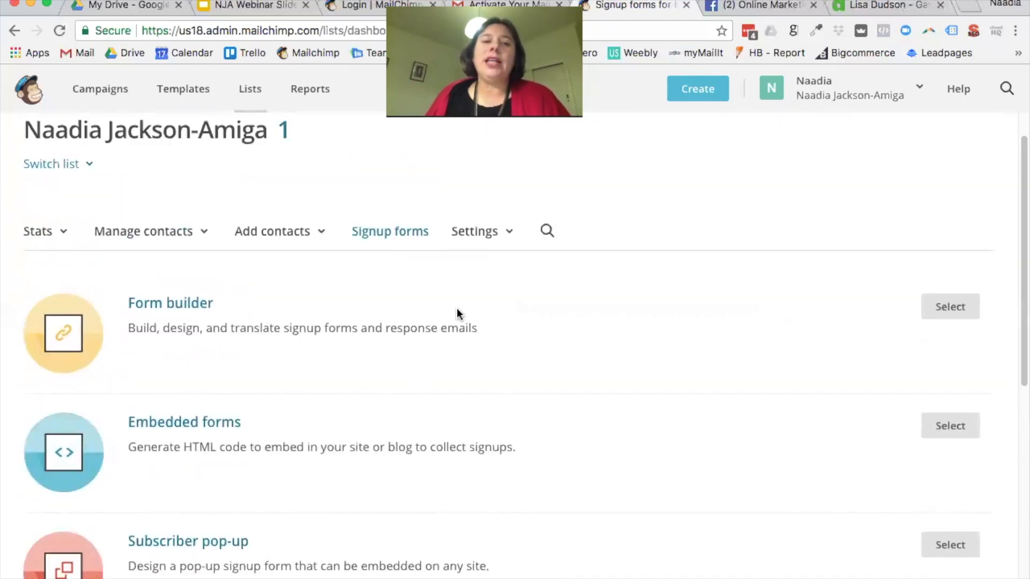
click(952, 314)
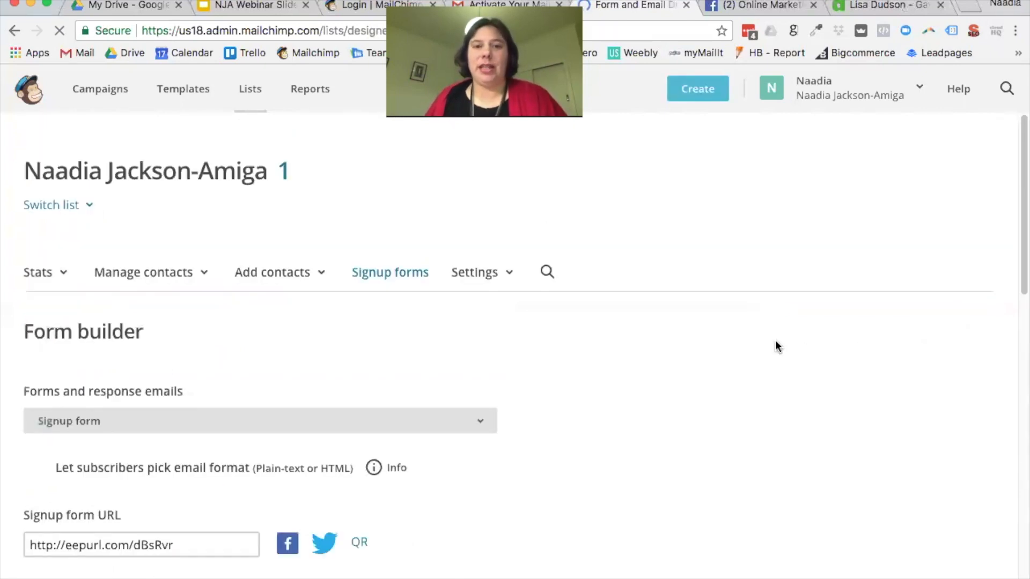
Step: Delete the Address field from the signup form, confirming with DELETE
scroll(766, 346, down, 8)
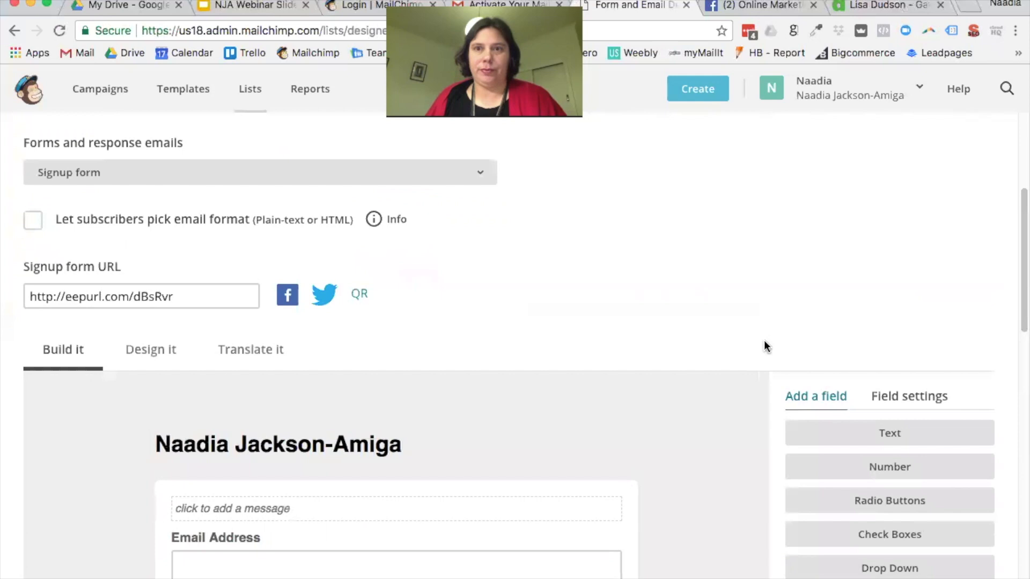
scroll(764, 340, down, 2)
scroll(764, 340, up, 4)
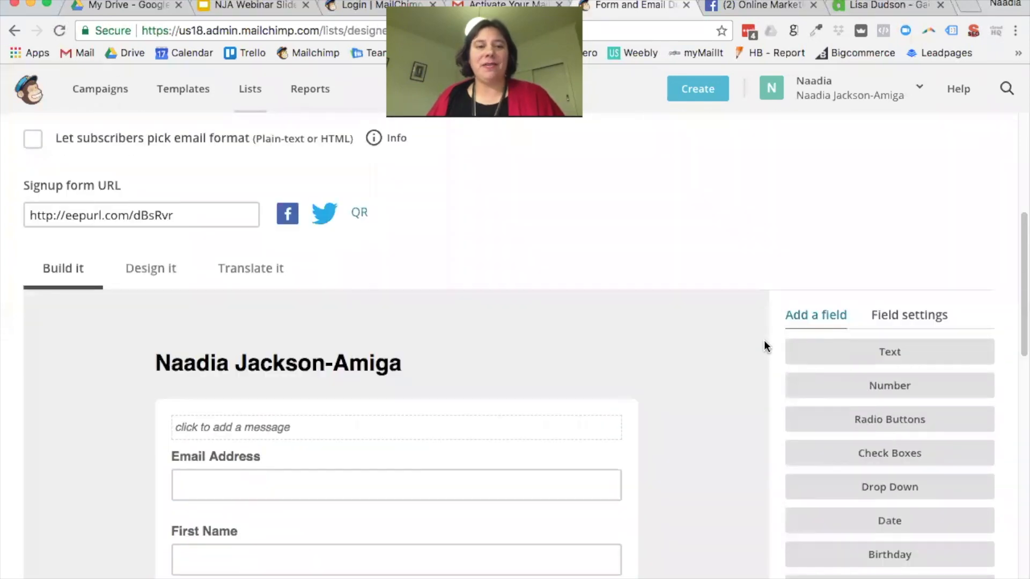
scroll(764, 342, down, 4)
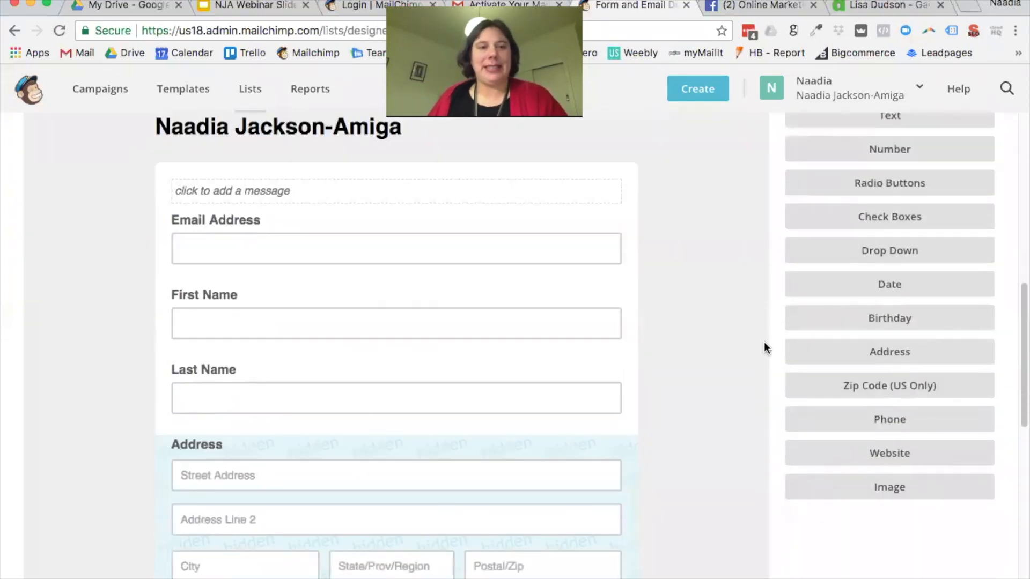
scroll(763, 342, down, 8)
scroll(765, 348, up, 5)
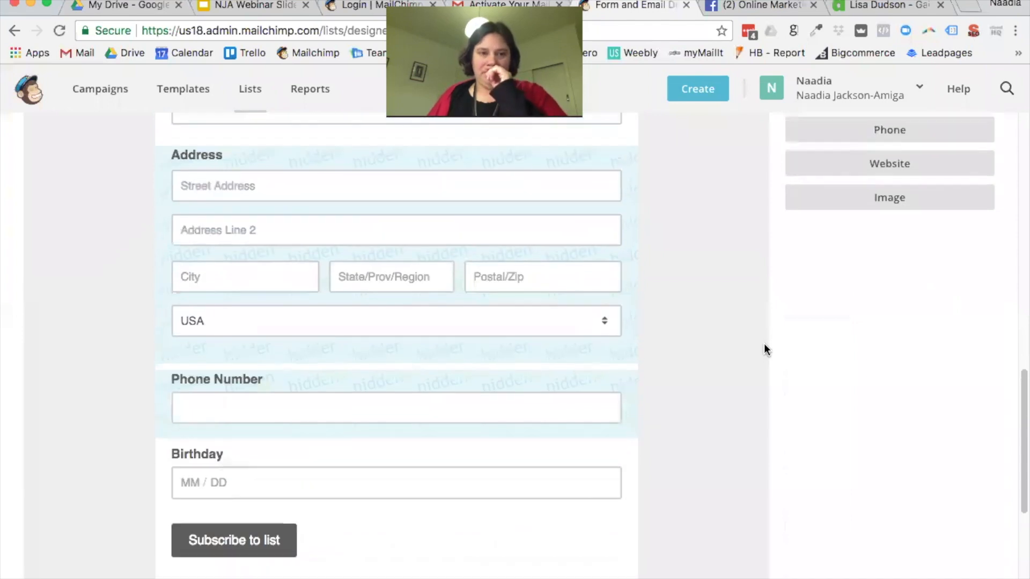
scroll(775, 335, up, 1)
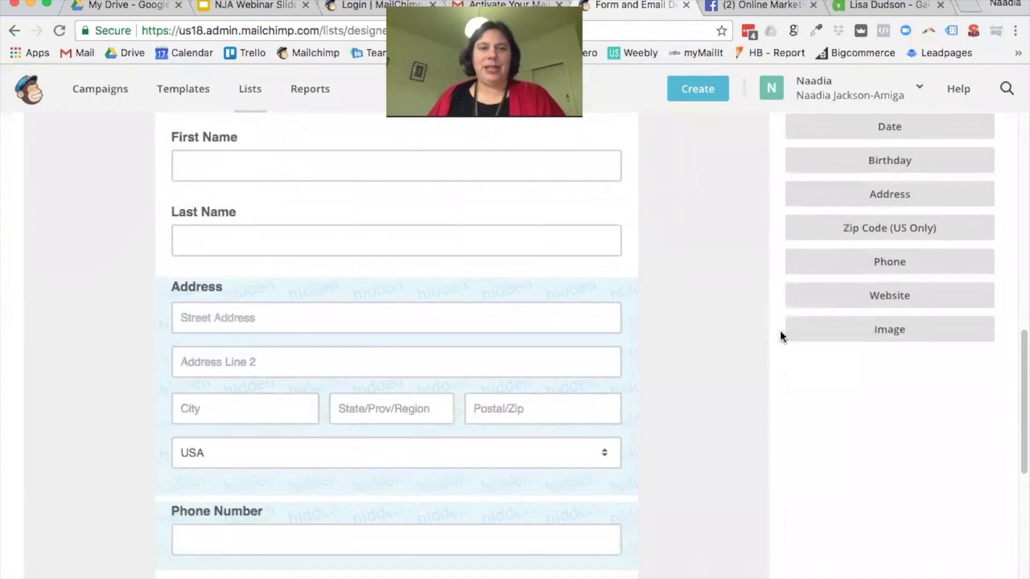
click(430, 291)
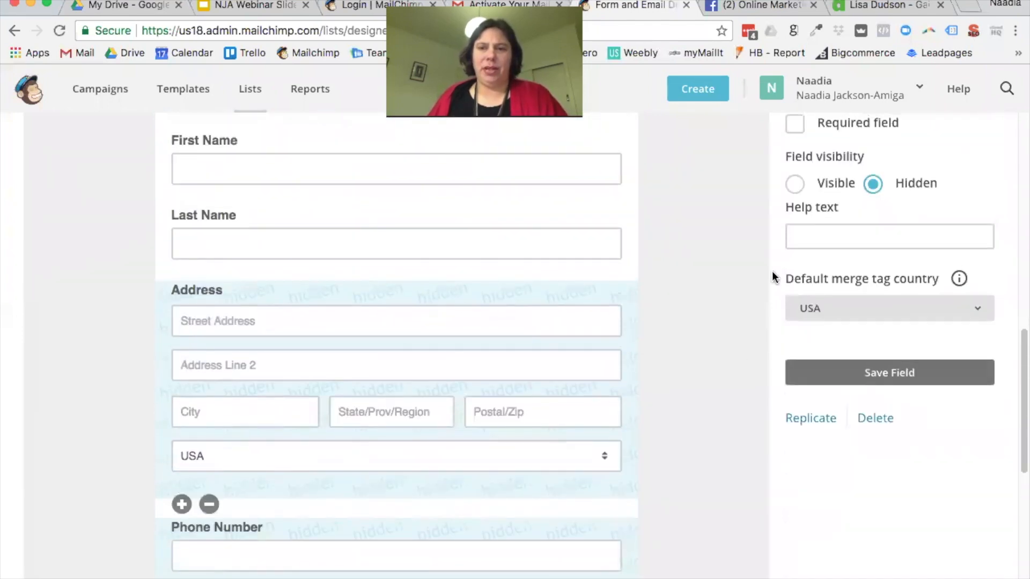
click(876, 419)
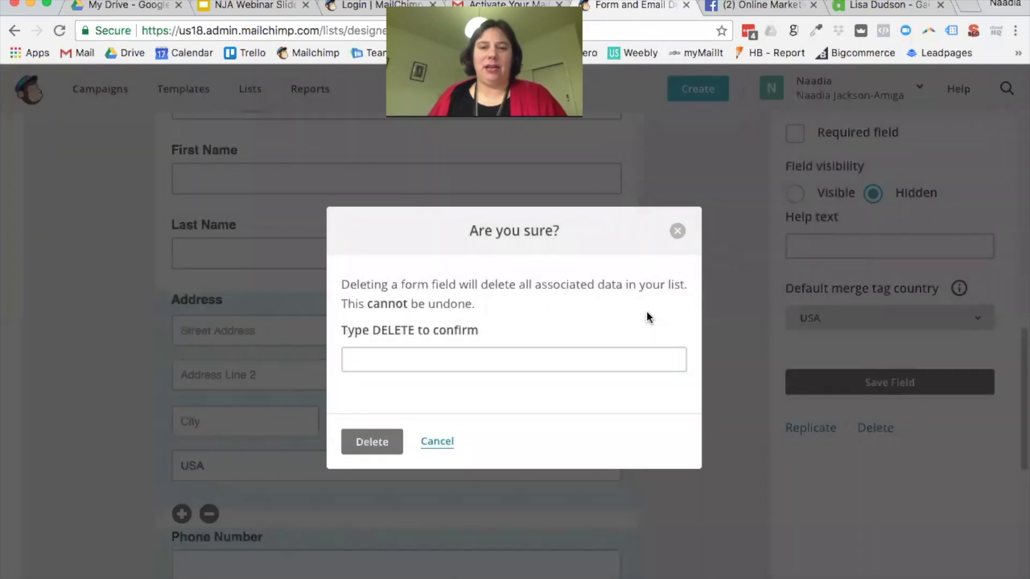
click(488, 359)
text(DELETE)
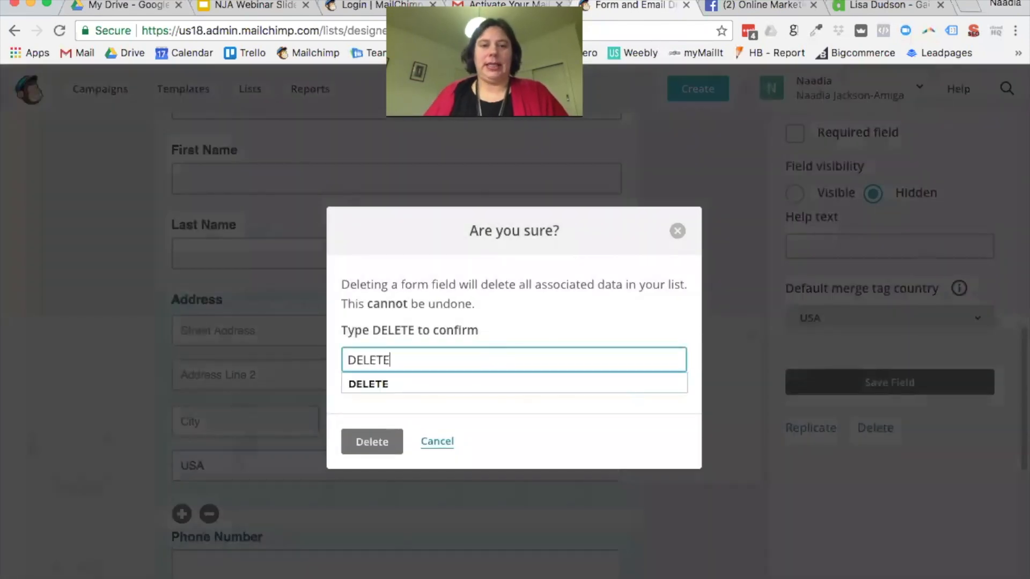
click(353, 446)
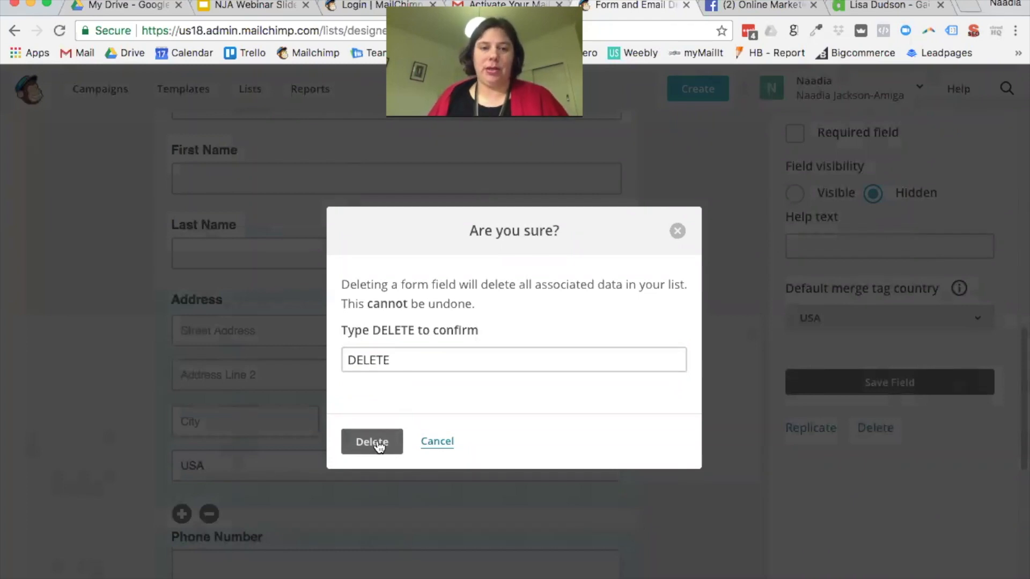
click(376, 447)
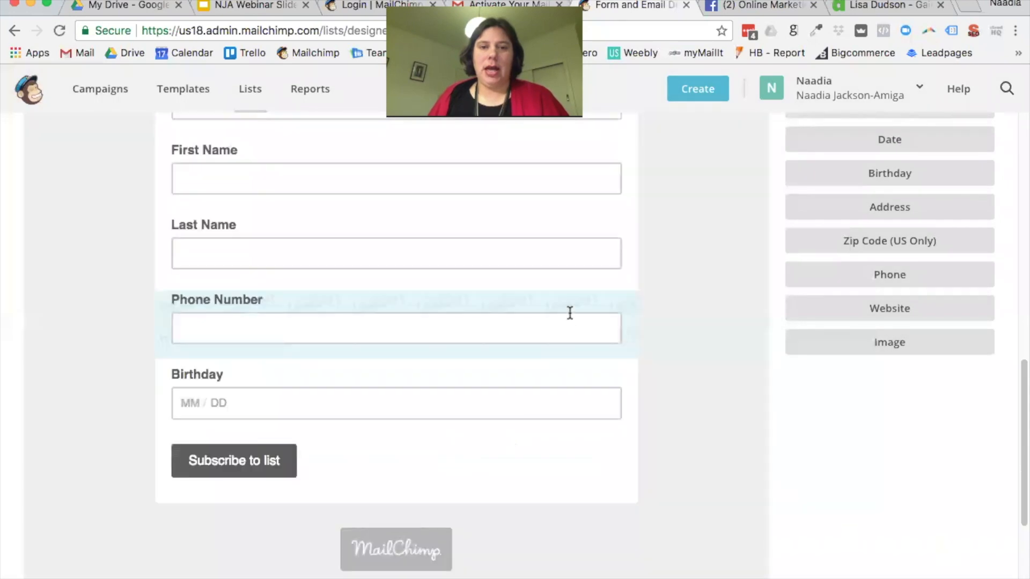
Step: Delete the Phone Number field, confirming with DELETE
click(579, 319)
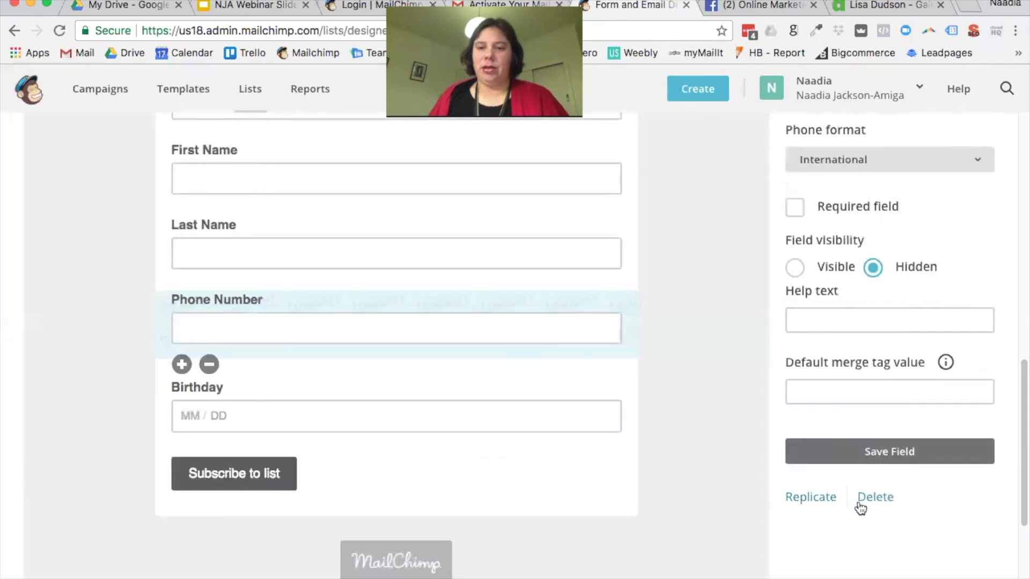
click(878, 494)
click(548, 353)
text(DELETE)
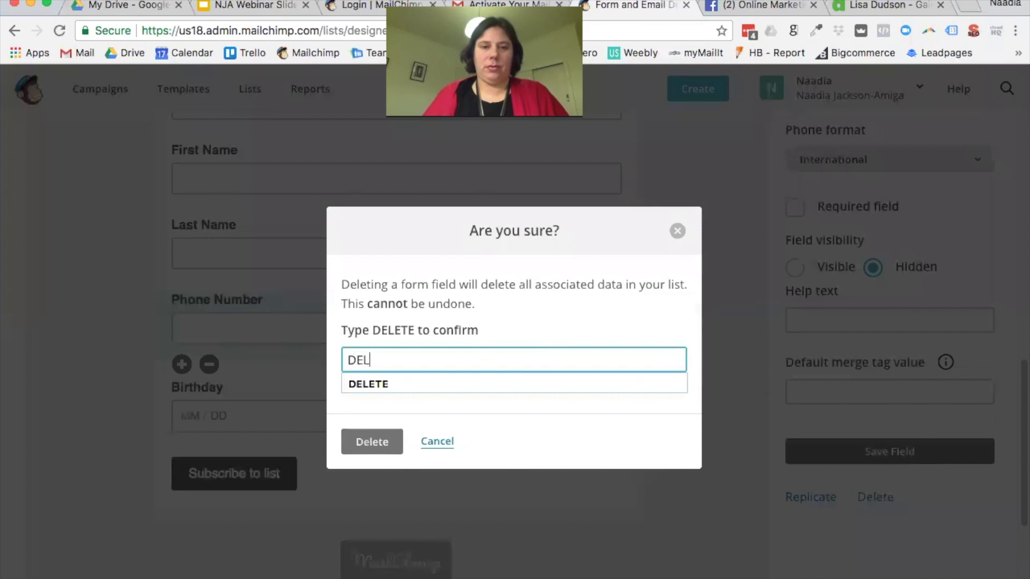
click(372, 442)
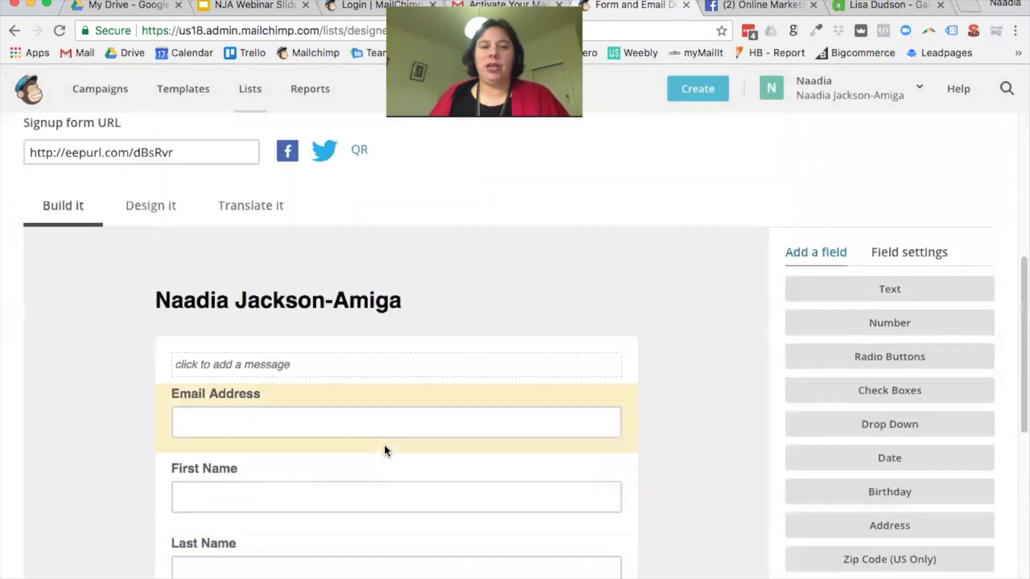
Step: Scroll the Form builder and open the 'Forms and response emails' dropdown listing every form type
scroll(384, 446, down, 4)
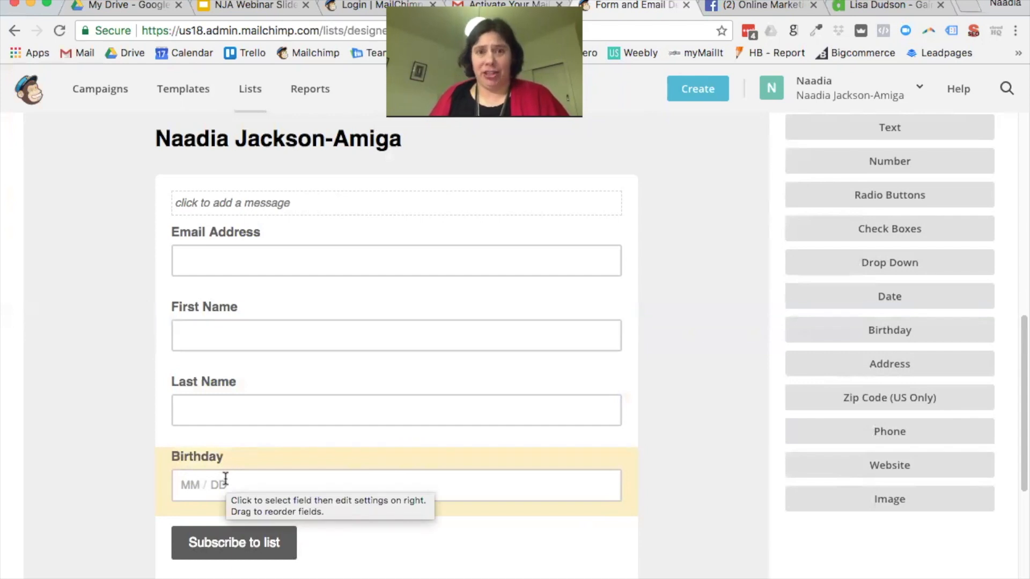
scroll(300, 446, up, 2)
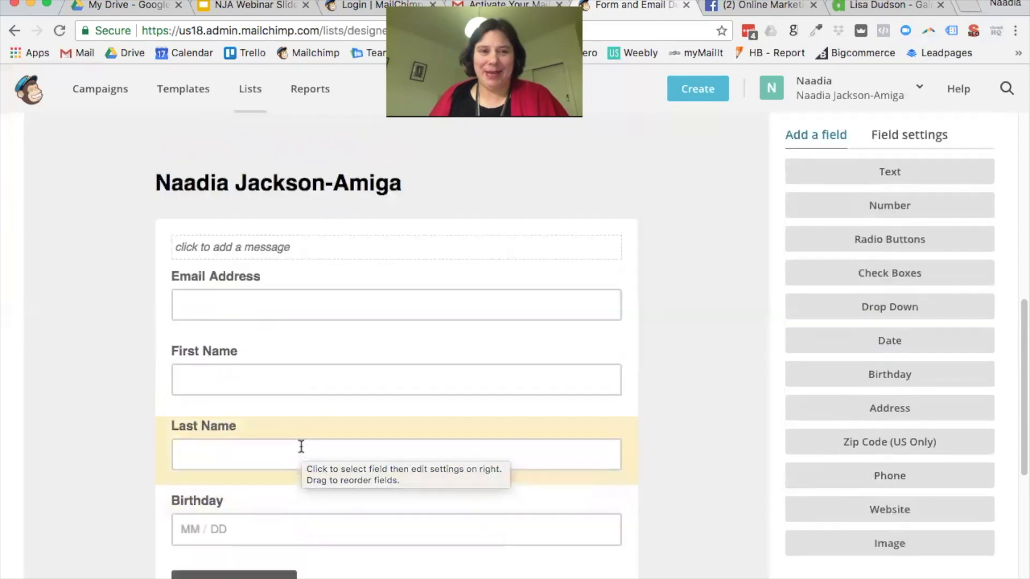
scroll(301, 446, up, 5)
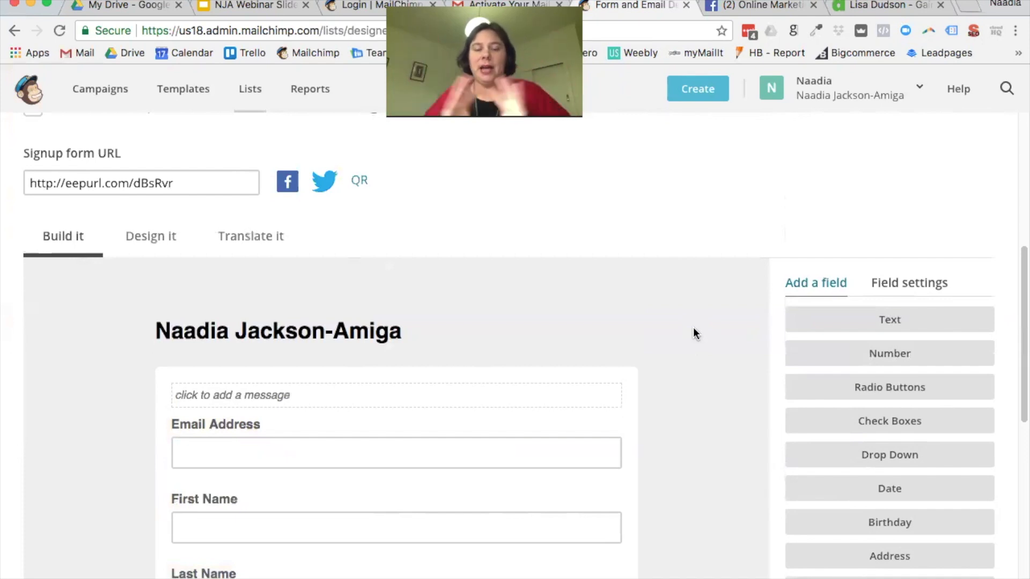
scroll(692, 327, down, 1)
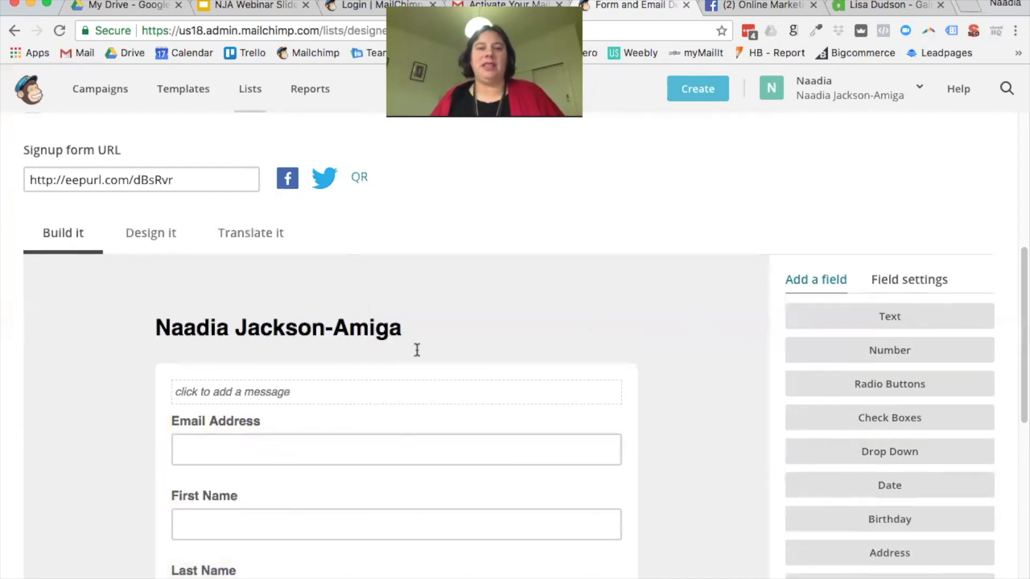
scroll(733, 357, down, 1)
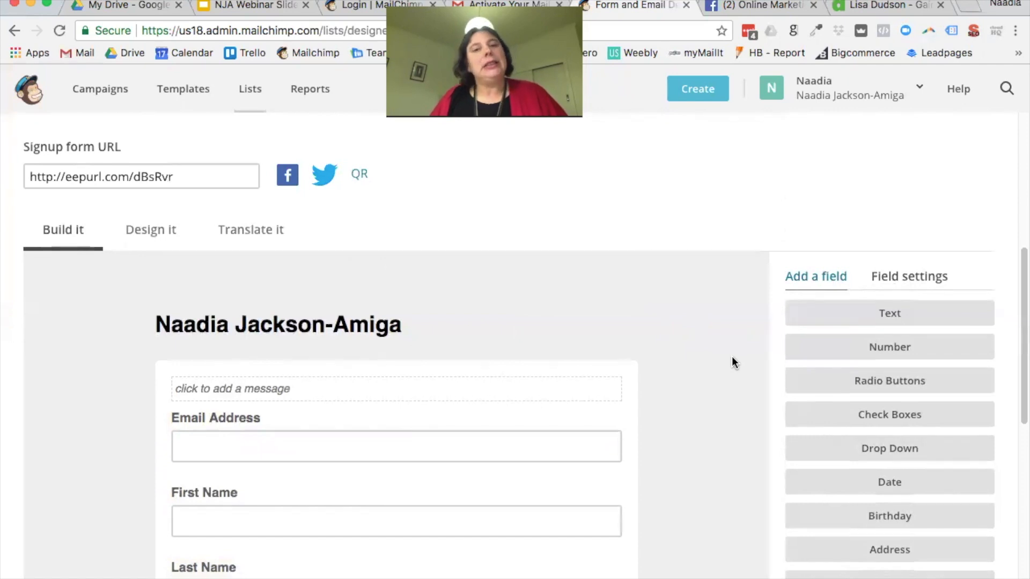
scroll(730, 359, down, 2)
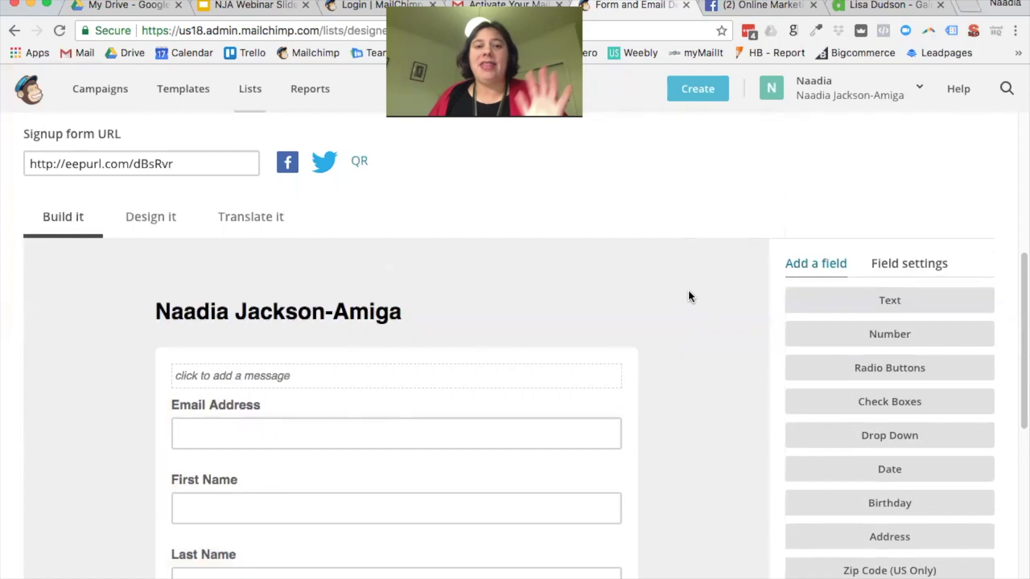
scroll(688, 328, down, 3)
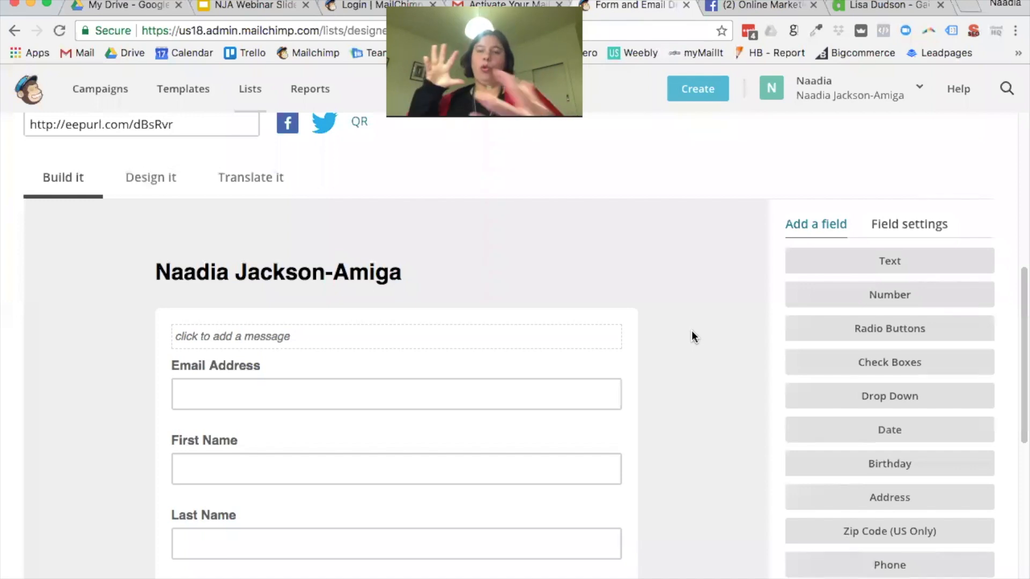
scroll(617, 327, up, 5)
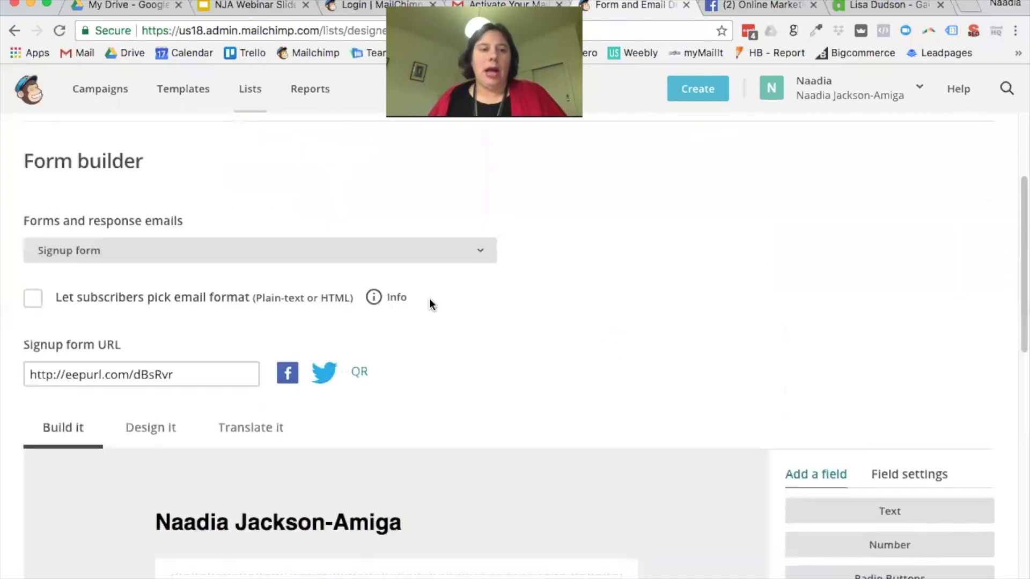
click(483, 254)
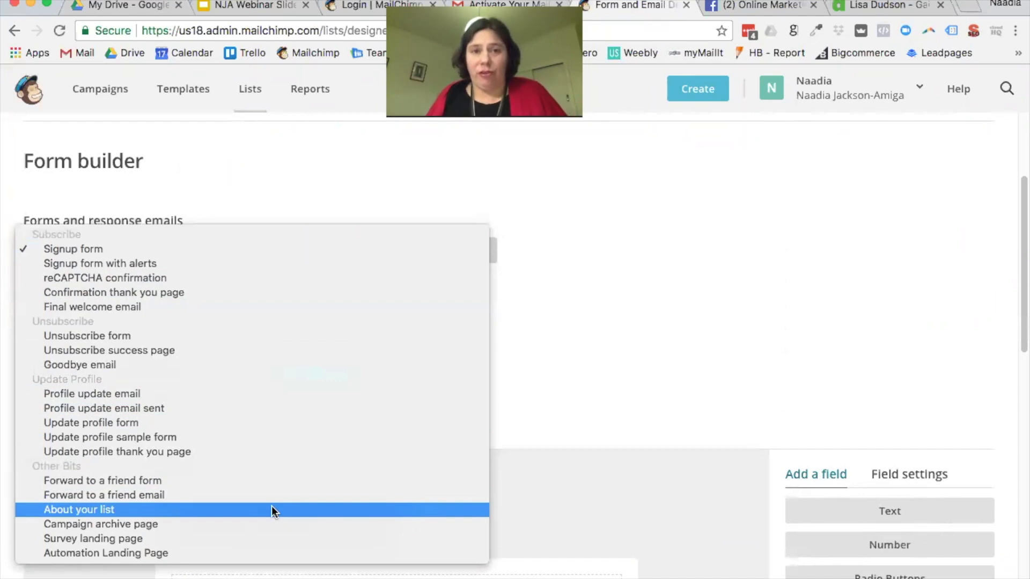
Step: Close the dropdown and reopen the signup form in Form builder from Signup forms
click(659, 462)
scroll(658, 459, down, 2)
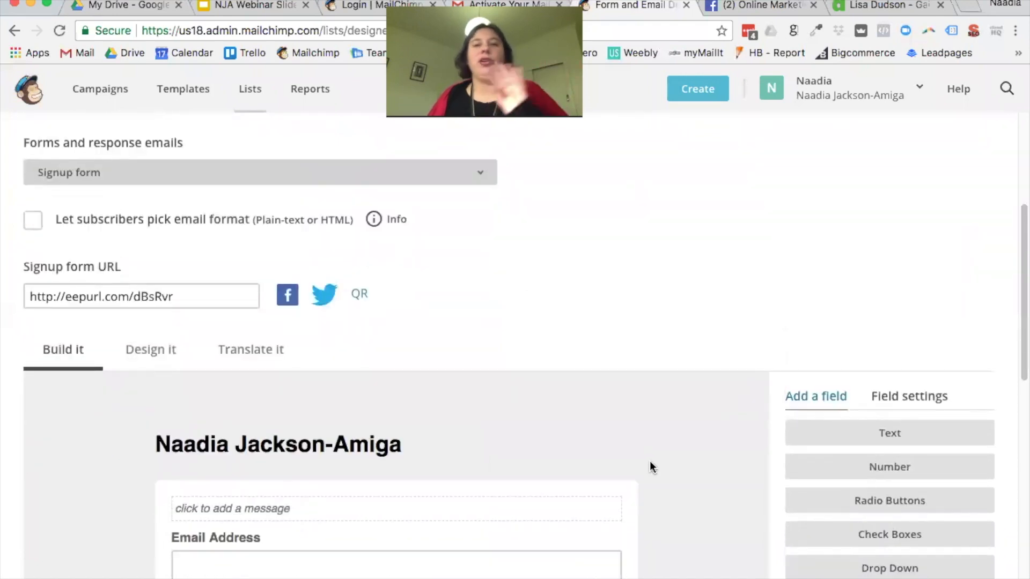
scroll(651, 467, down, 1)
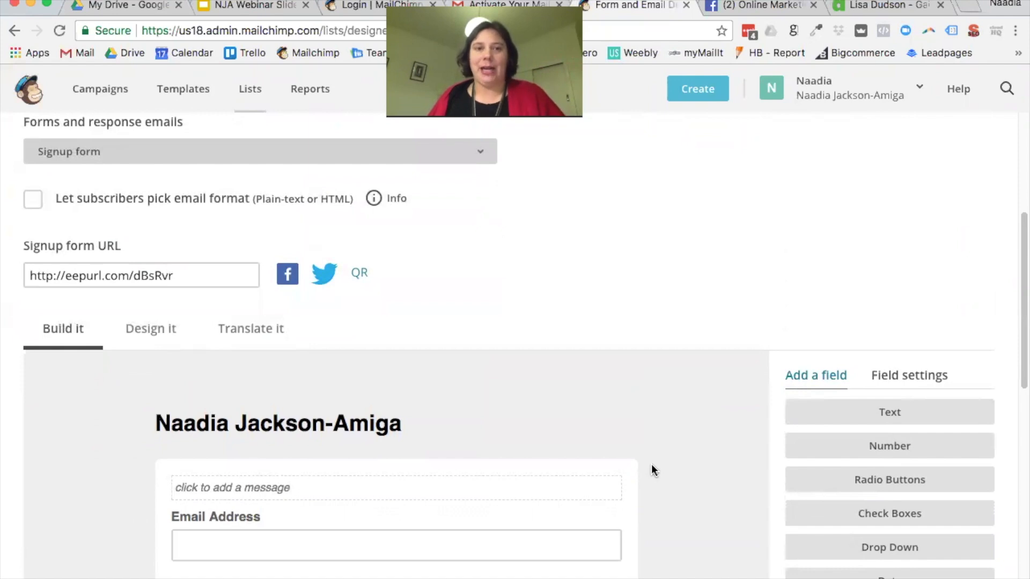
scroll(651, 464, up, 4)
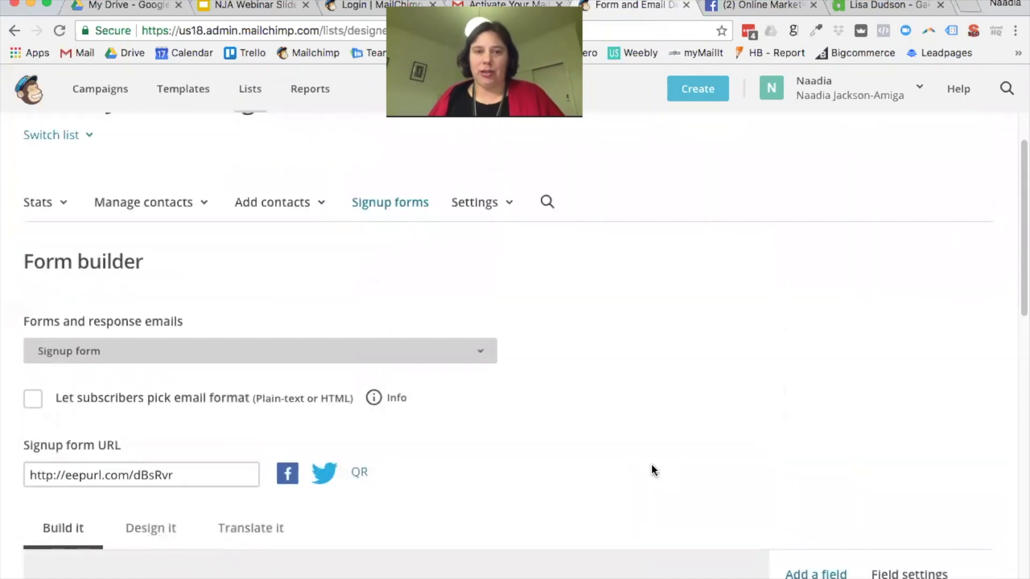
click(386, 203)
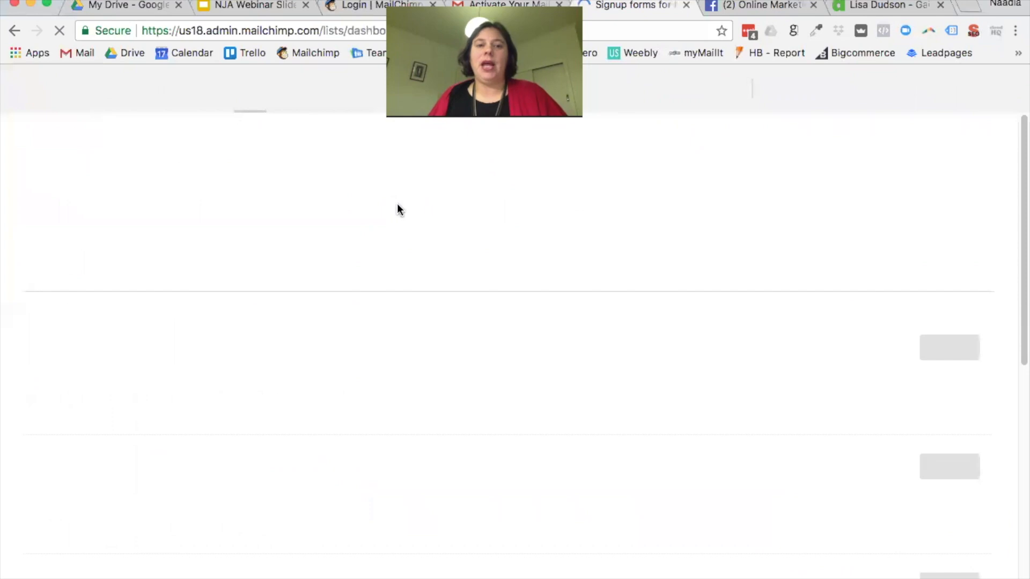
click(951, 348)
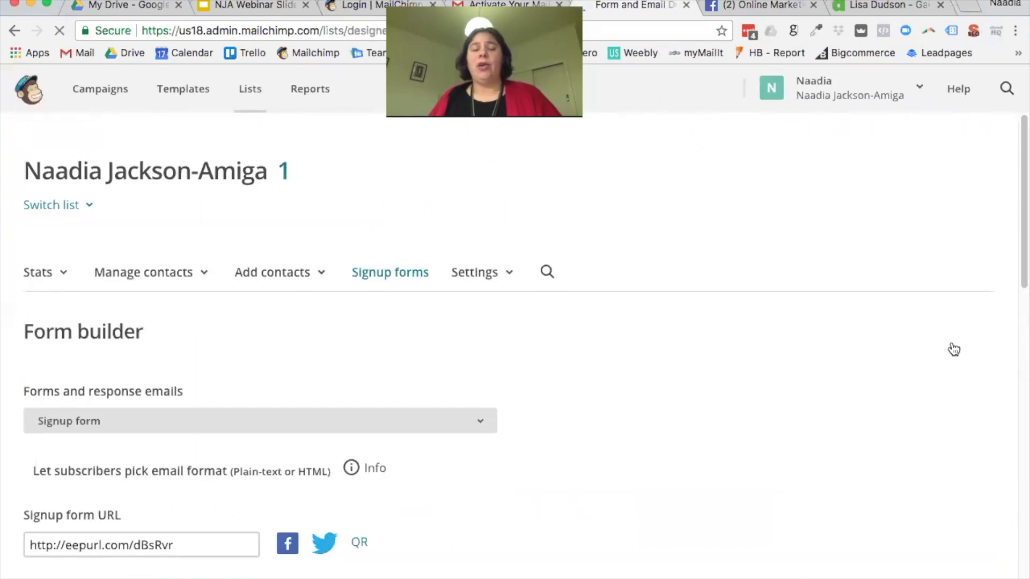
Step: Remove the list-name text heading so the 'Add Header Image Graphic' placeholder appears
scroll(820, 357, down, 5)
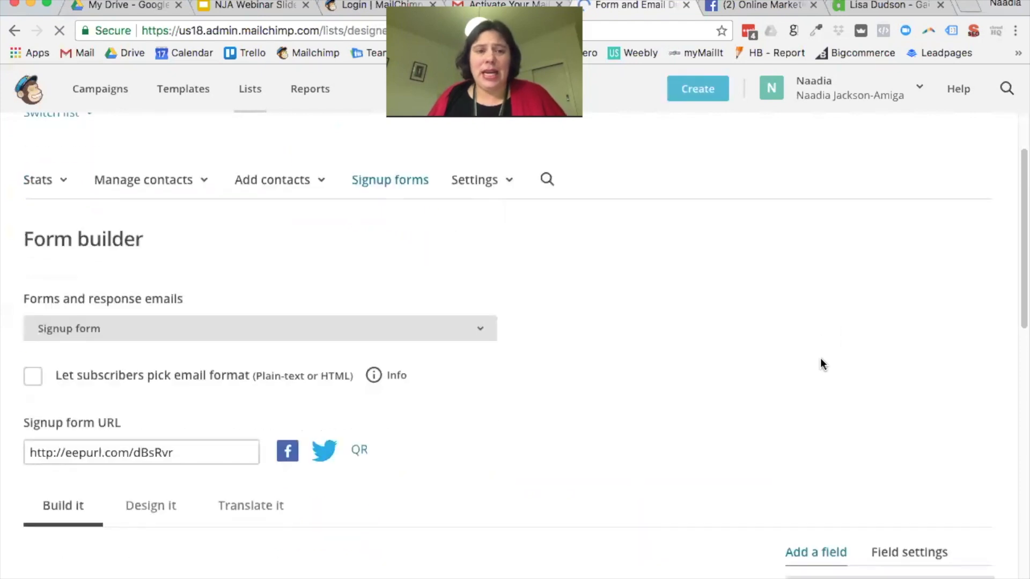
scroll(814, 356, down, 1)
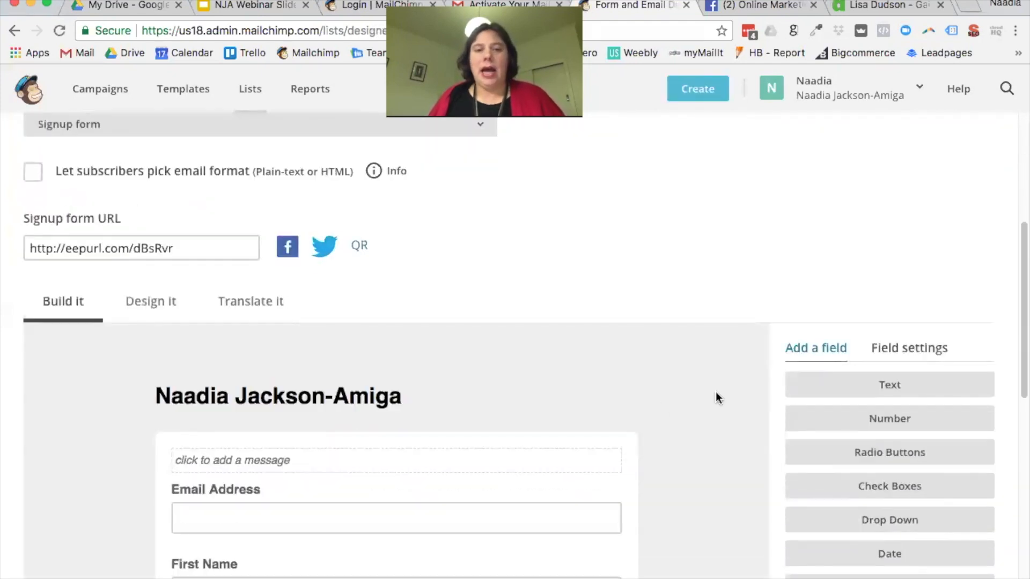
mouse_move(563, 400)
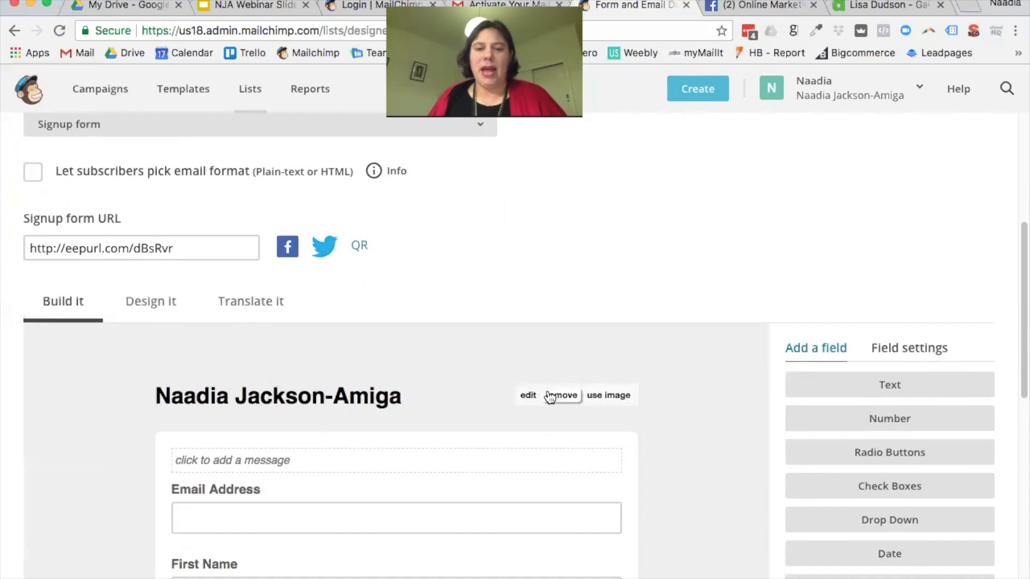
click(558, 396)
Step: Upload the black logo PNG as the form header image
scroll(590, 396, down, 1)
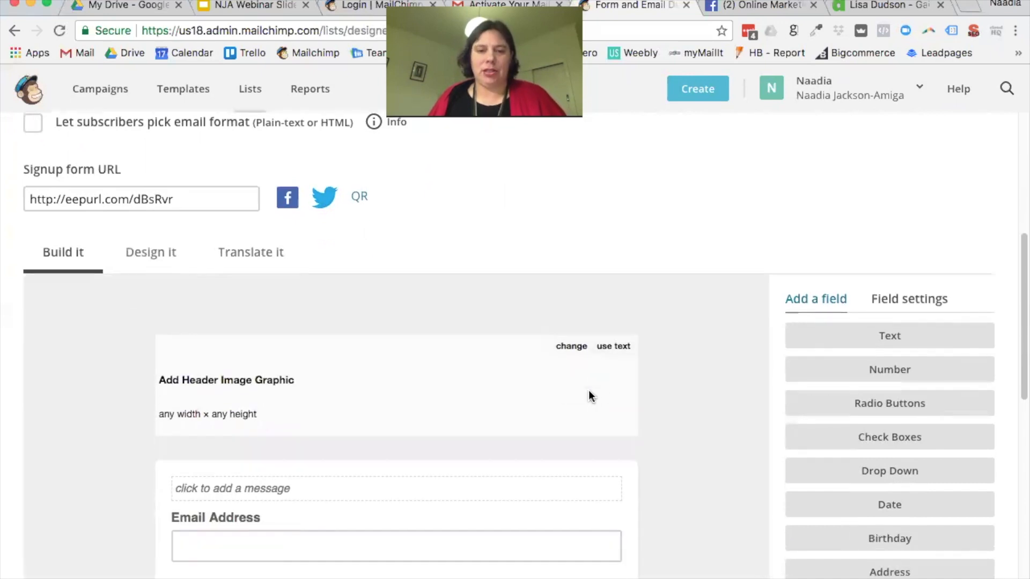
click(580, 348)
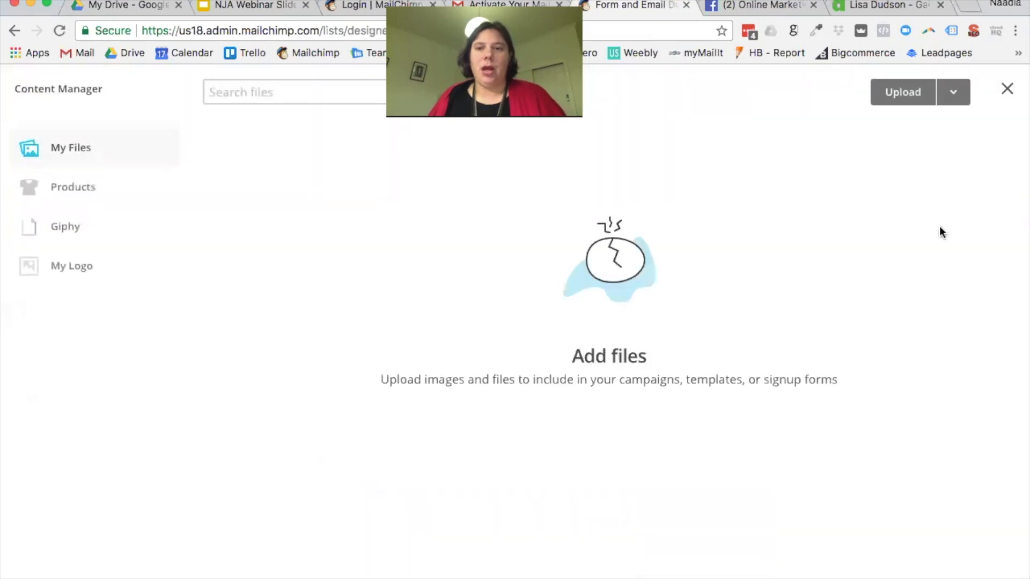
click(909, 93)
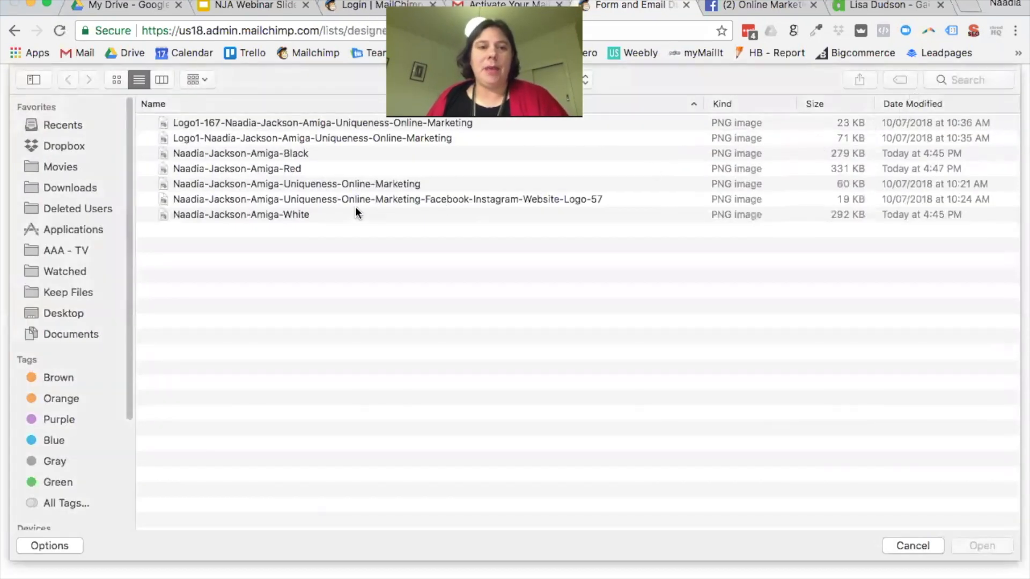
click(292, 156)
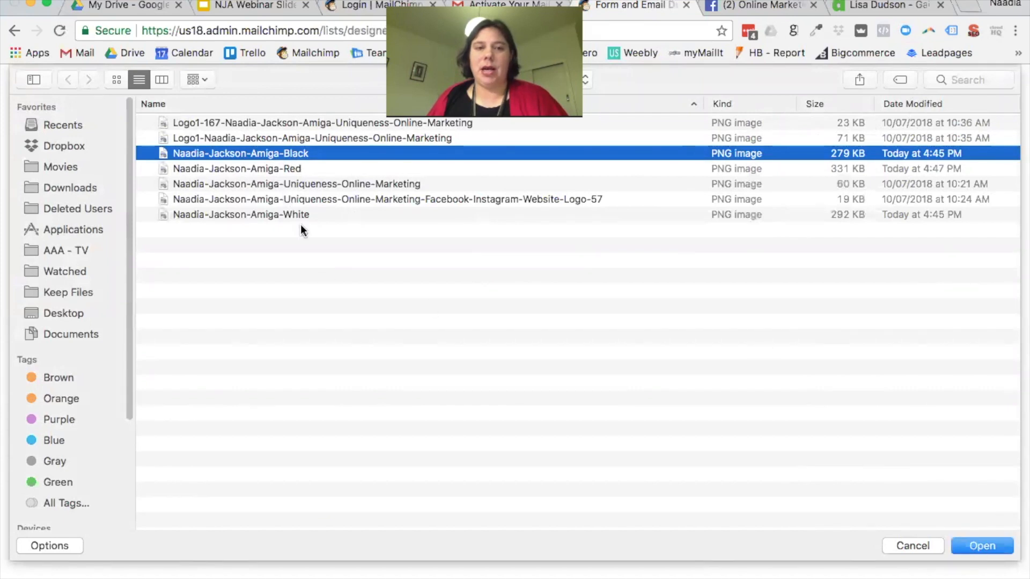
click(1007, 553)
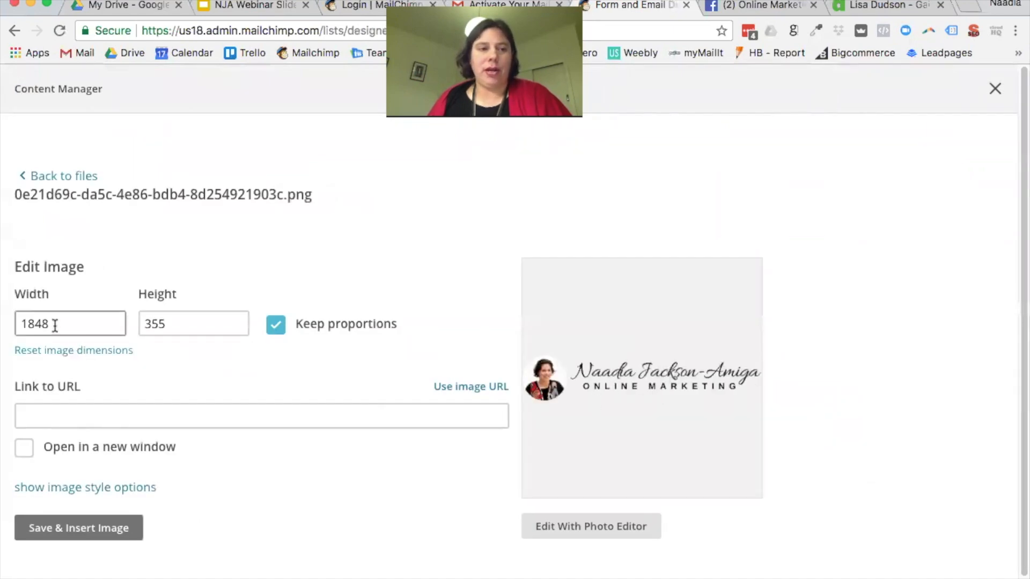
Step: Resize the logo from width 1848 to 500, letting height become 96
drag(115, 325, 7, 322)
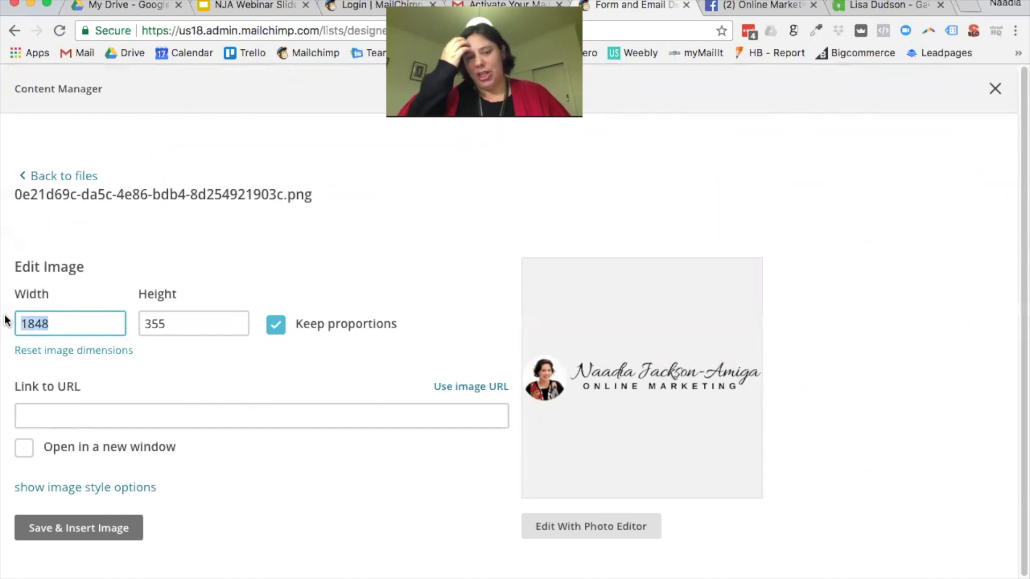
text(500)
key(Tab)
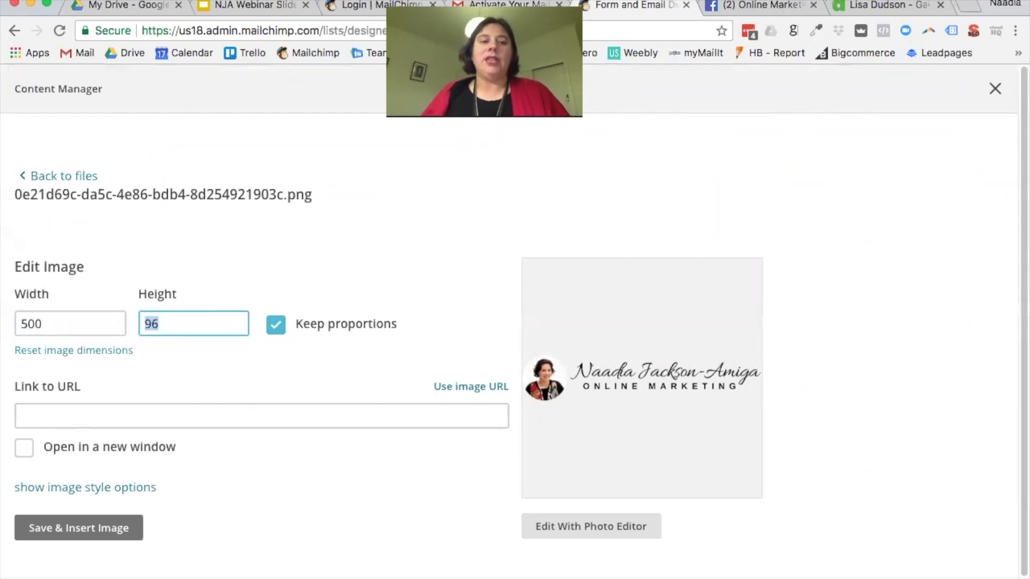
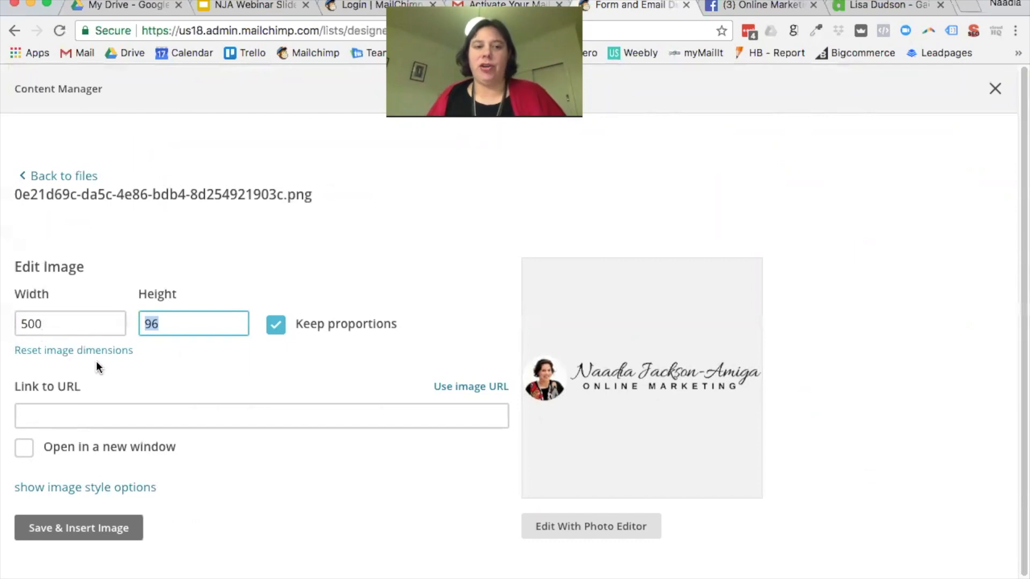
Step: Open the logo in the photo editor, try rotating, mirroring and flipping it, then discard those changes
scroll(131, 374, down, 1)
scroll(193, 371, down, 1)
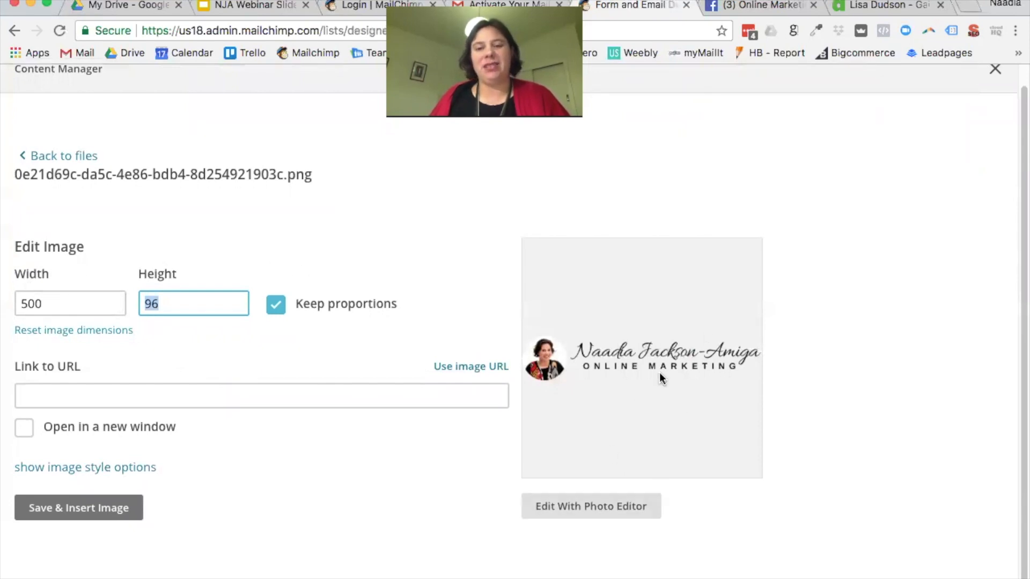
click(595, 510)
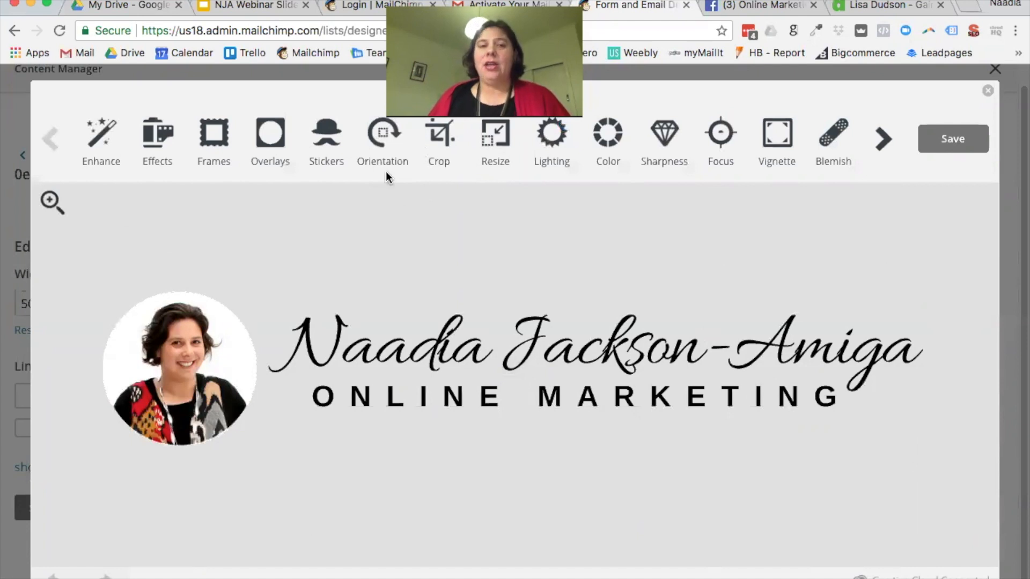
click(380, 146)
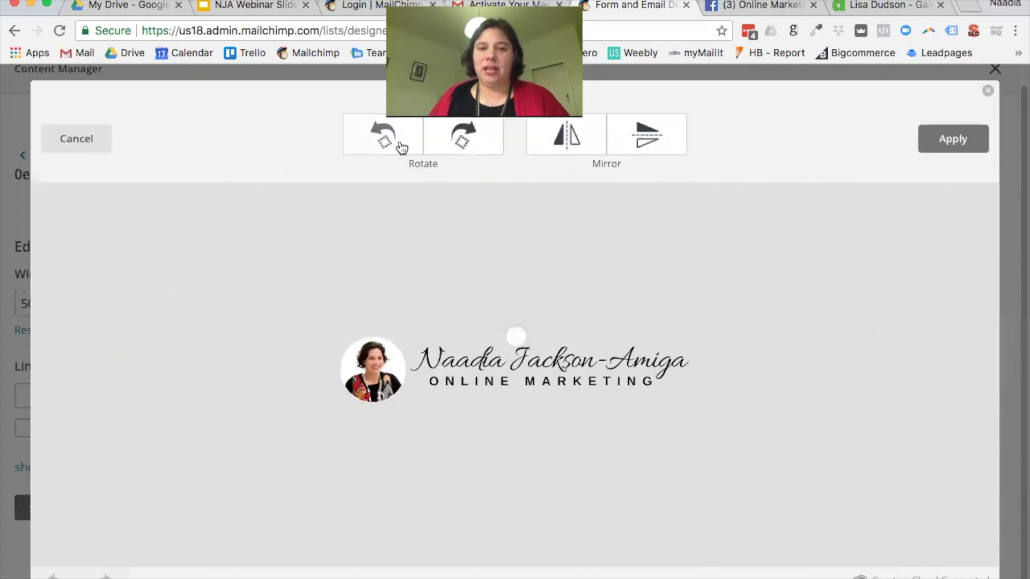
click(455, 147)
click(589, 149)
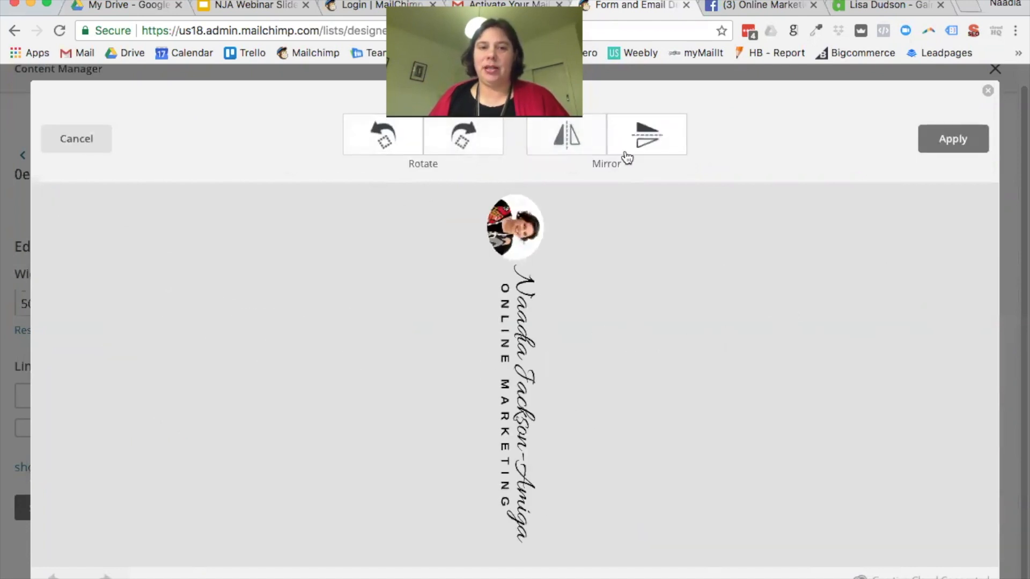
click(653, 150)
click(387, 145)
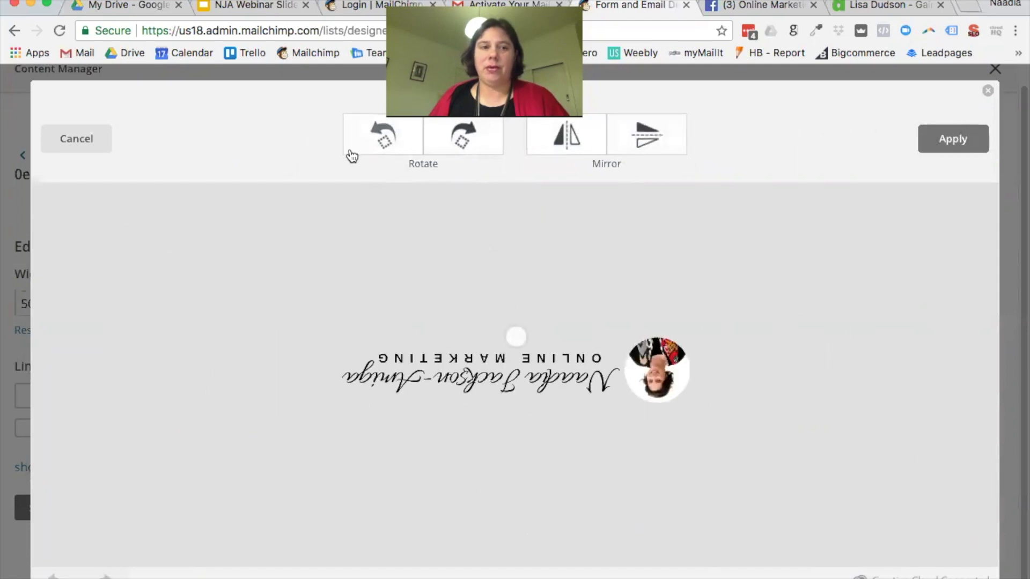
click(68, 147)
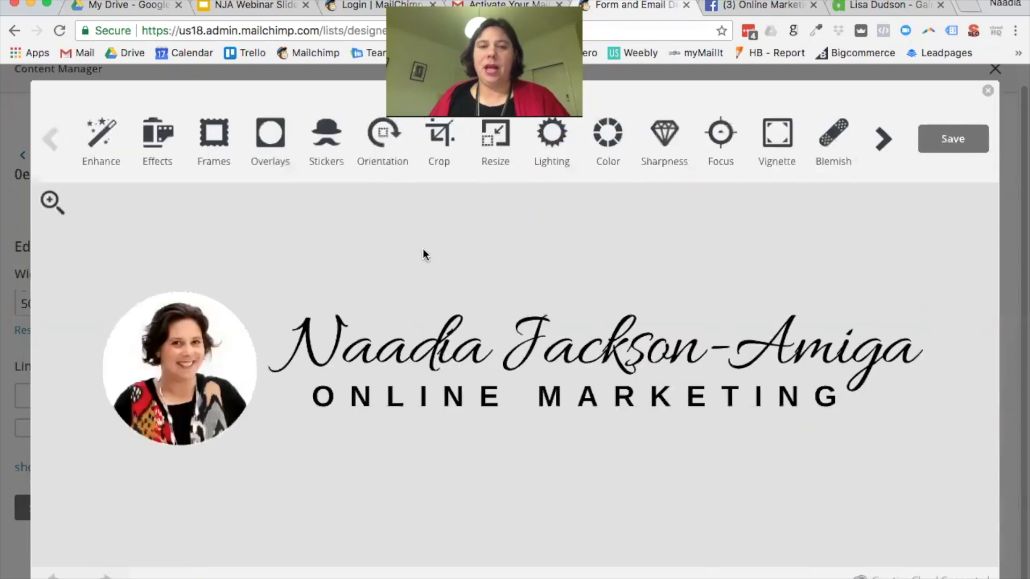
Step: Try brightening the logo and preview shadows, highlights and contrast, then discard the lighting changes
click(553, 164)
drag(518, 160, 632, 163)
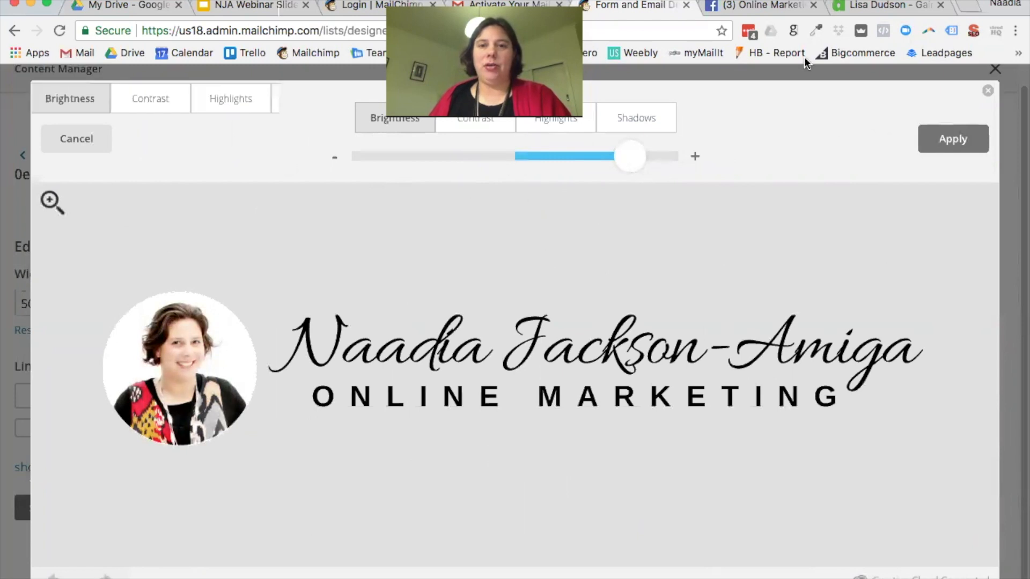
click(633, 118)
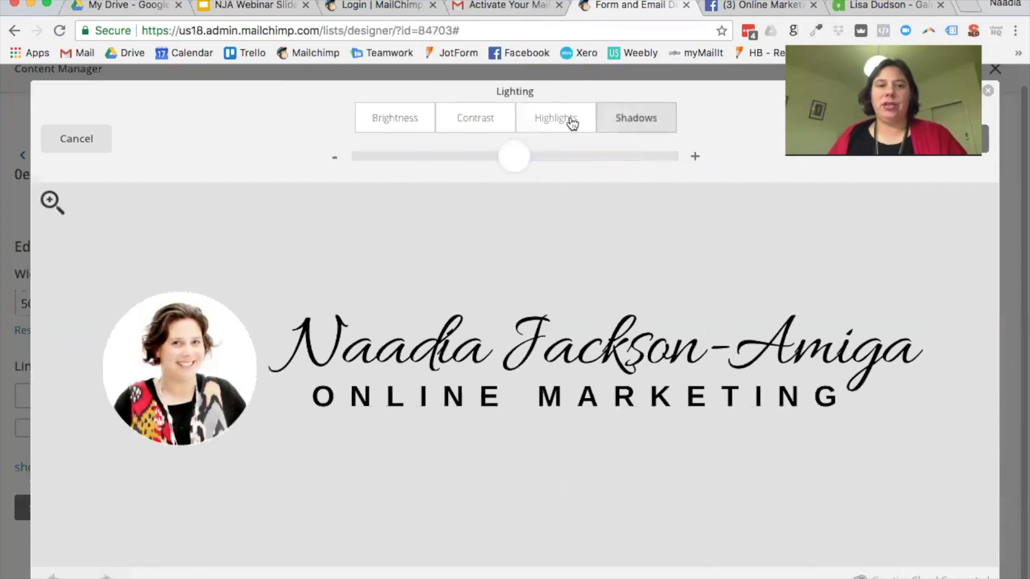
click(565, 119)
click(475, 119)
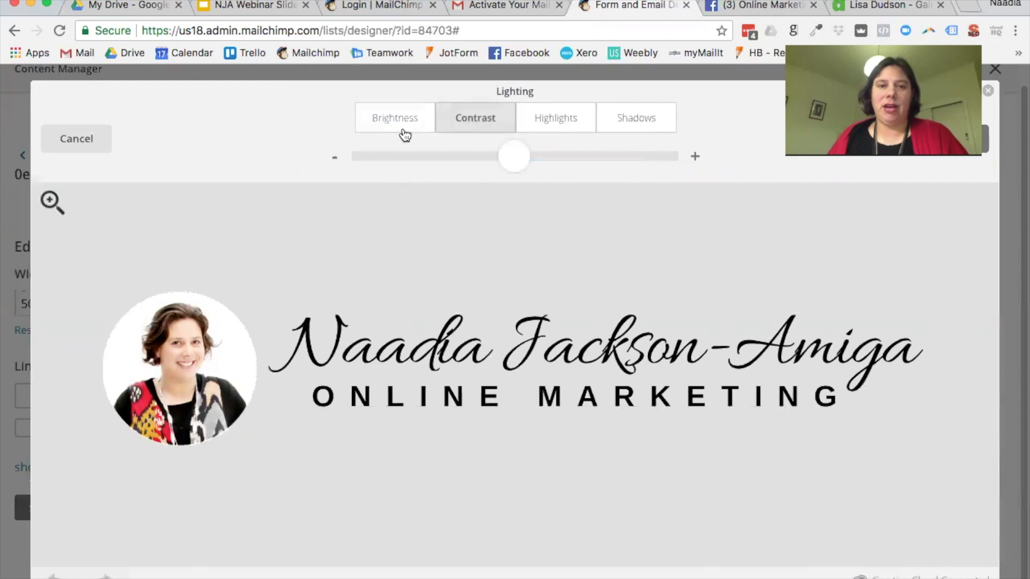
click(404, 128)
drag(635, 168, 513, 165)
click(458, 118)
click(556, 126)
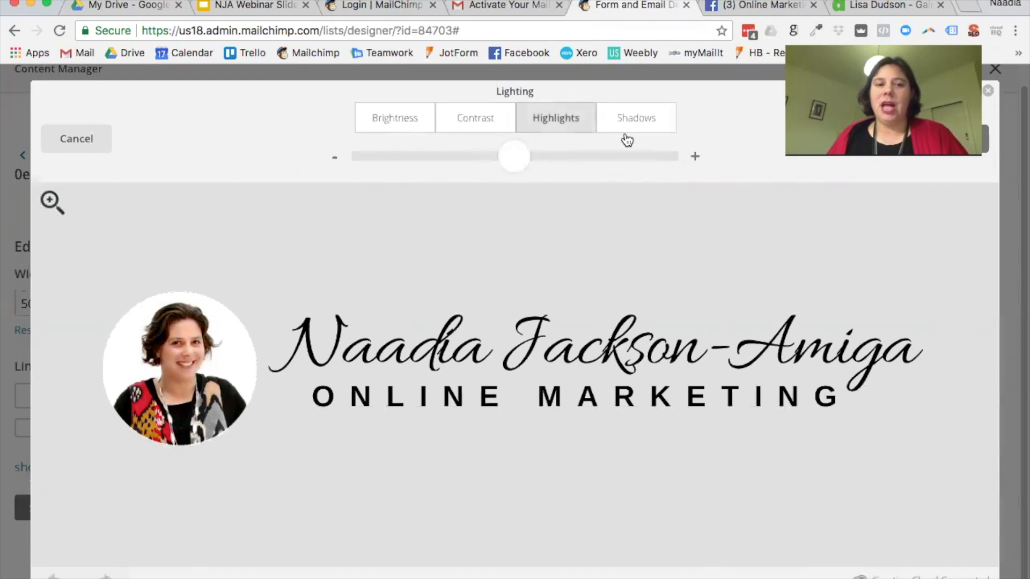
click(626, 132)
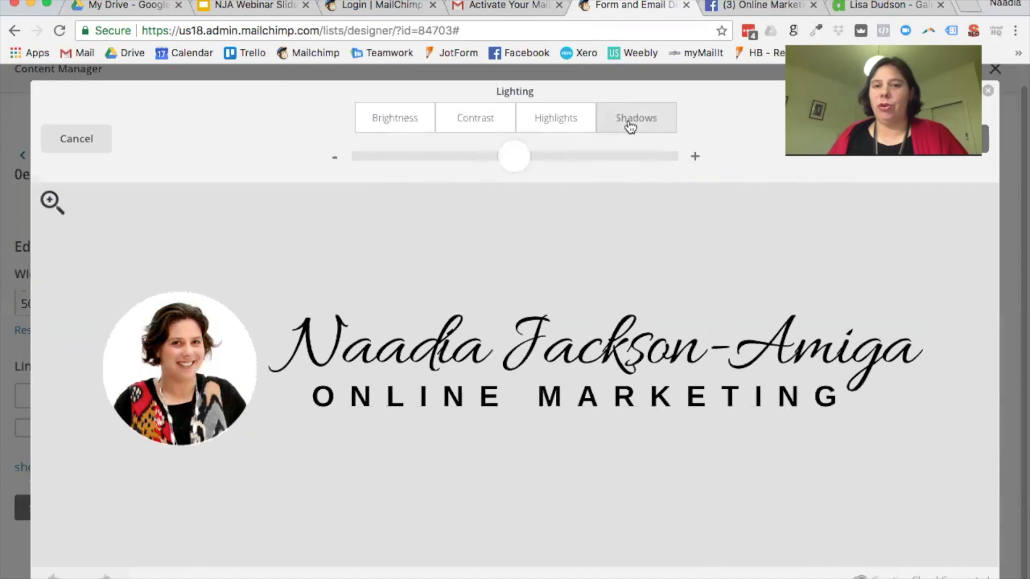
click(76, 139)
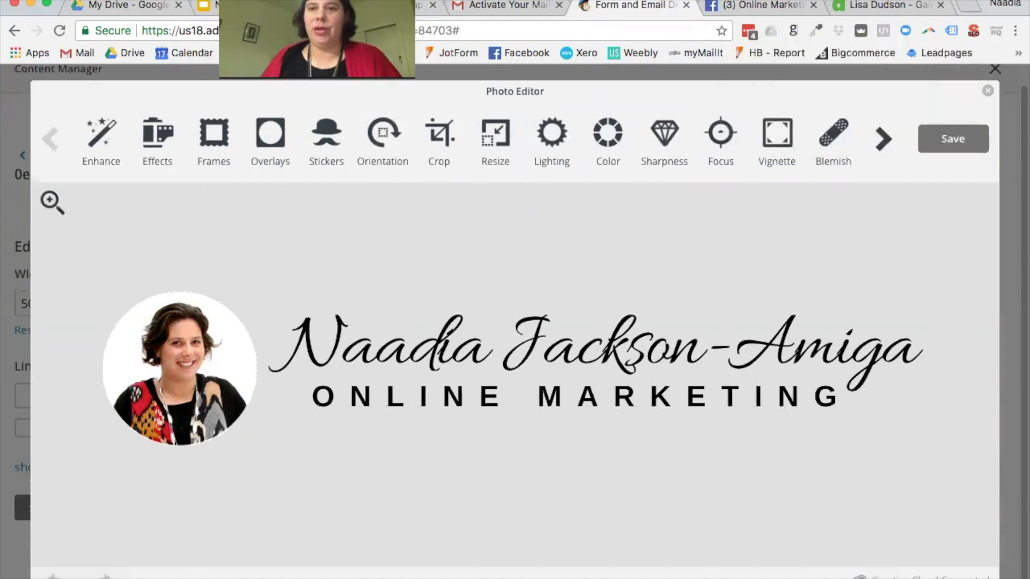
Step: Link the logo to the business website address, opening in a new window
click(987, 95)
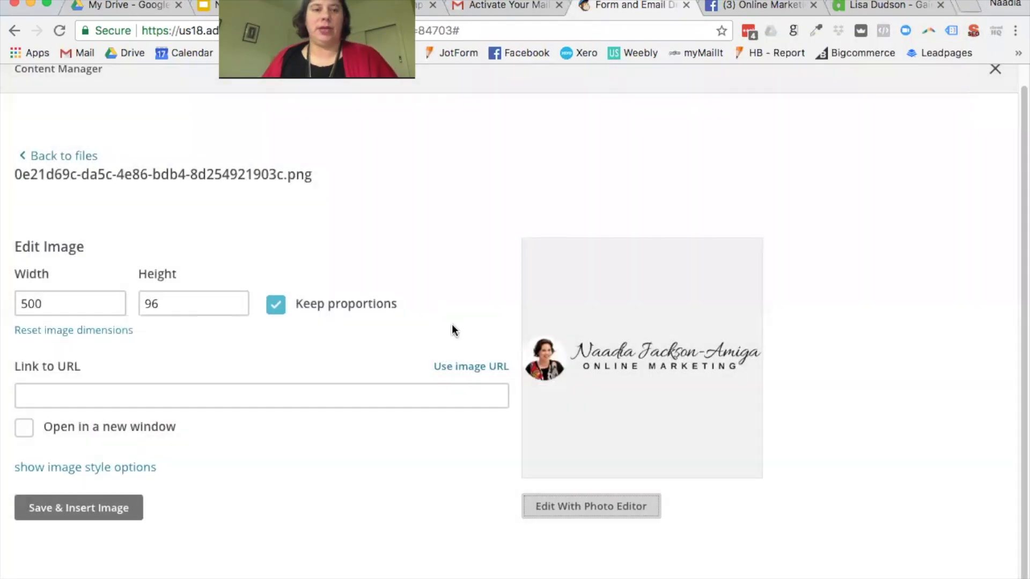
click(151, 392)
text(http://www.naadiajack)
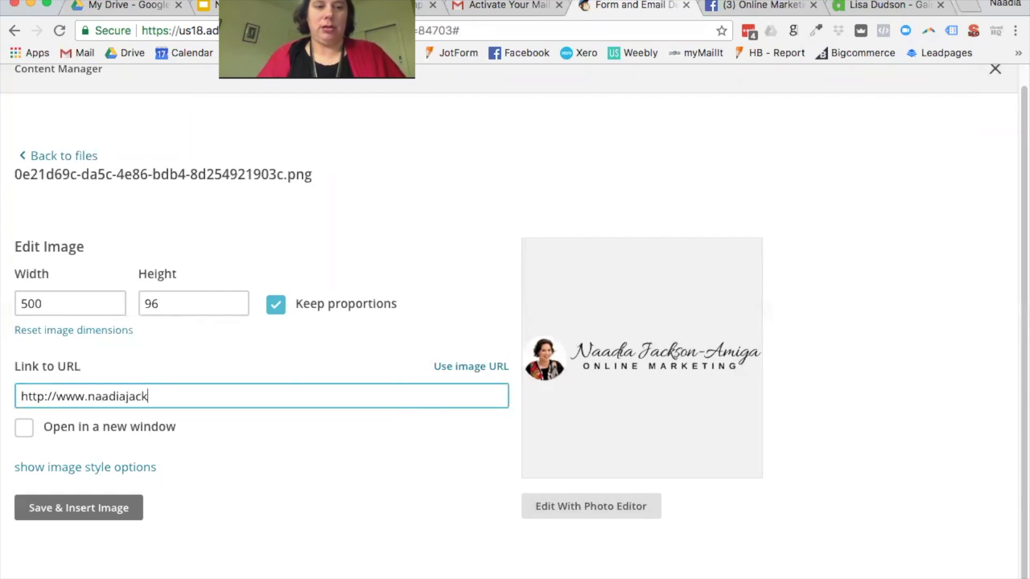
text(sonamiga.com)
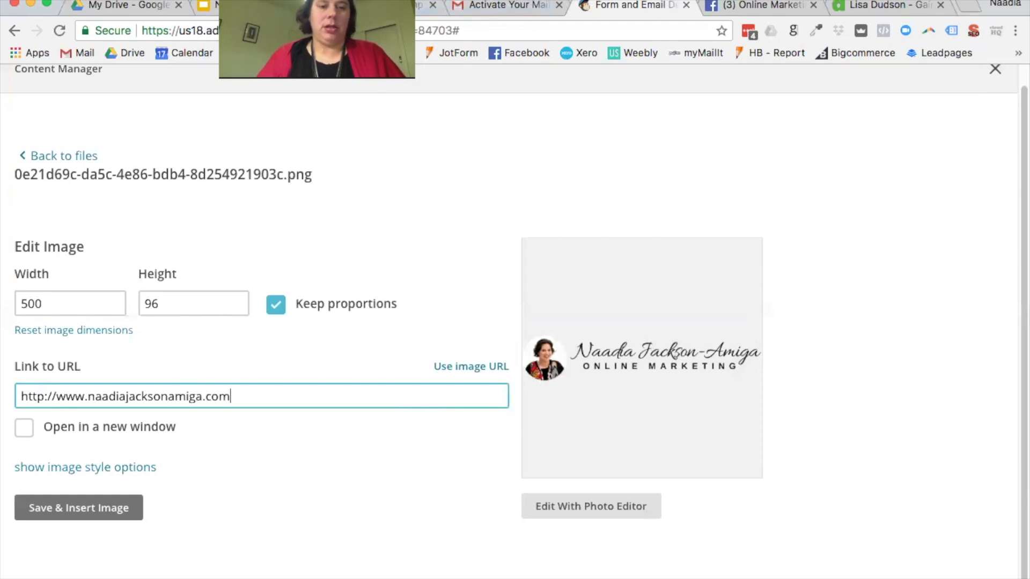
click(25, 429)
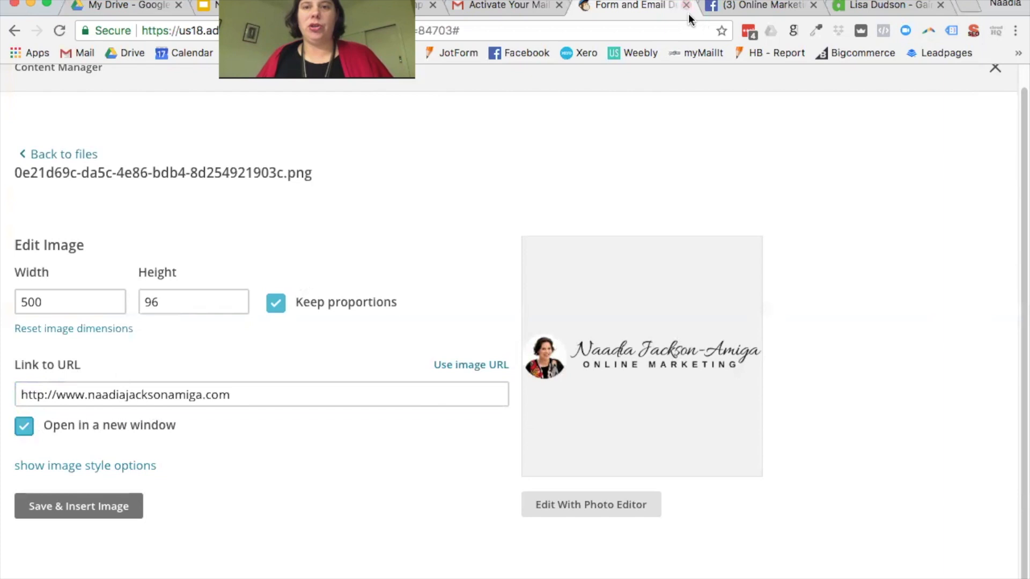
Step: Glance at the Facebook business page tab and return to the logo settings
click(748, 7)
click(652, 7)
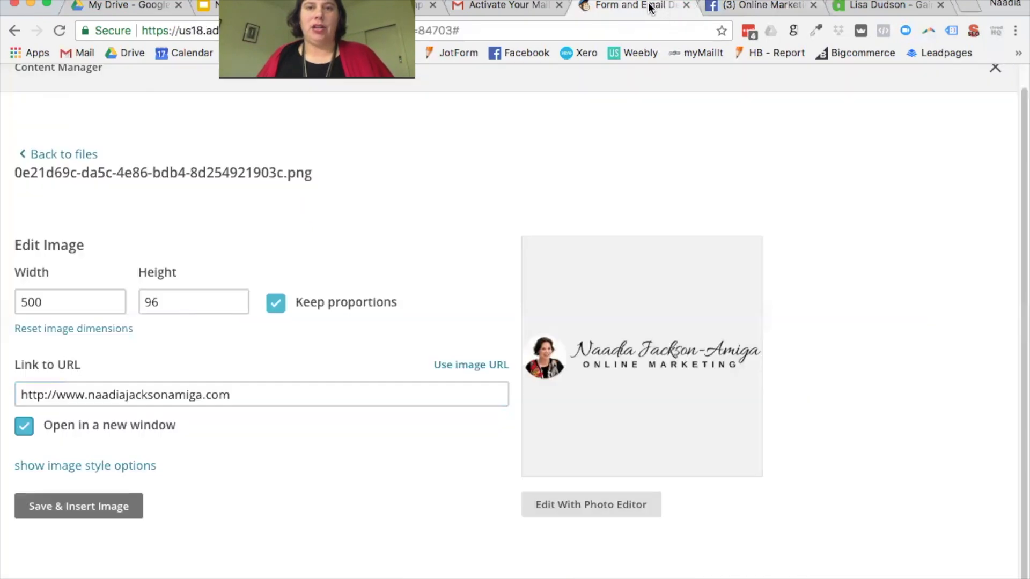
click(765, 5)
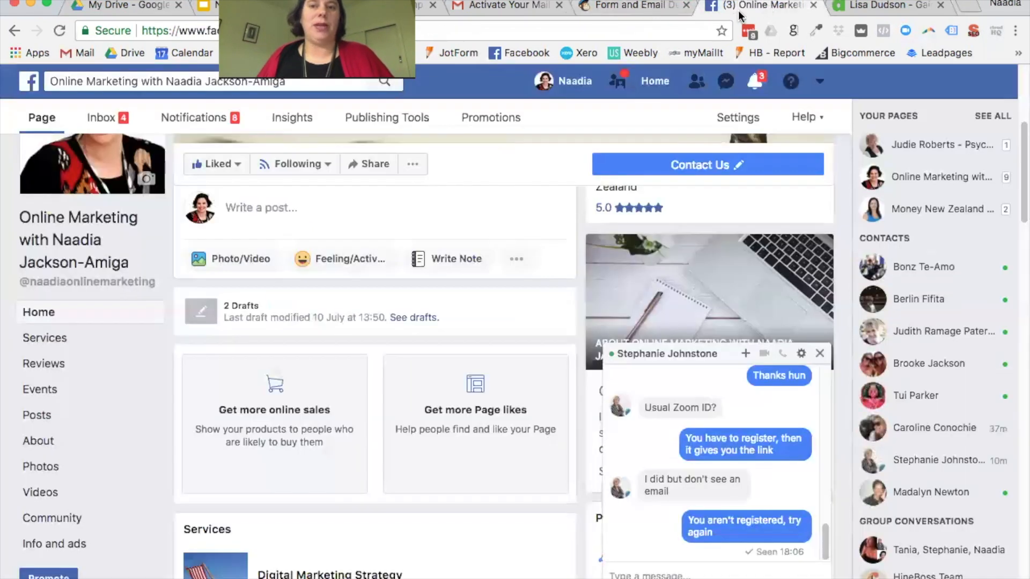
click(660, 6)
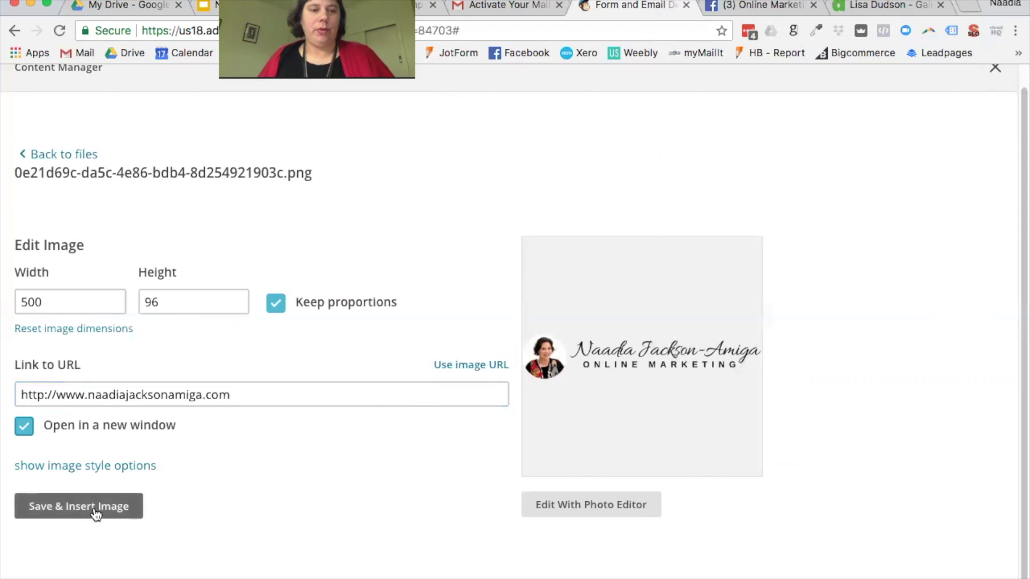
Step: Enter the business owner's name as the logo's alt text and insert the logo into the form
click(78, 477)
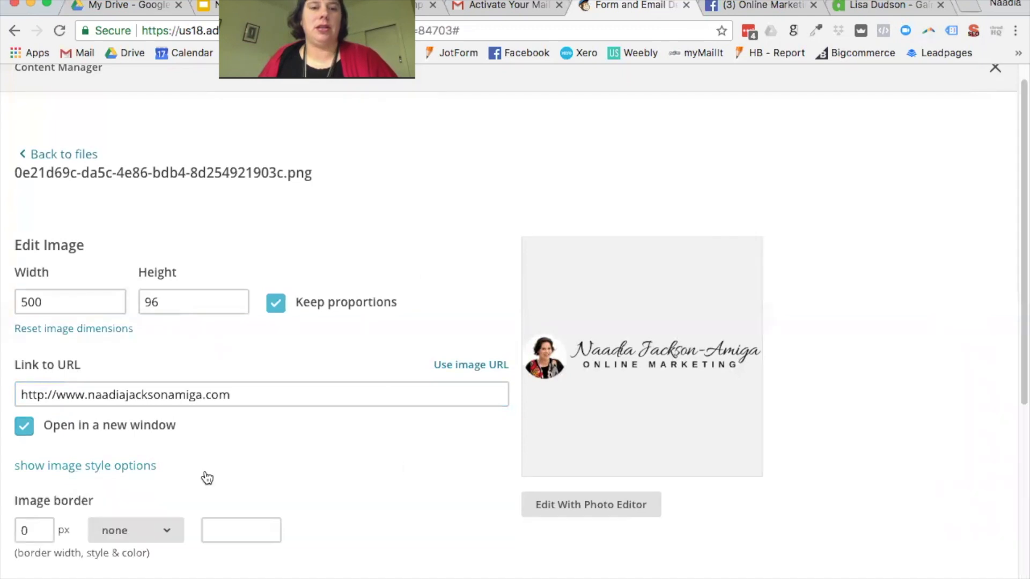
scroll(391, 460, down, 3)
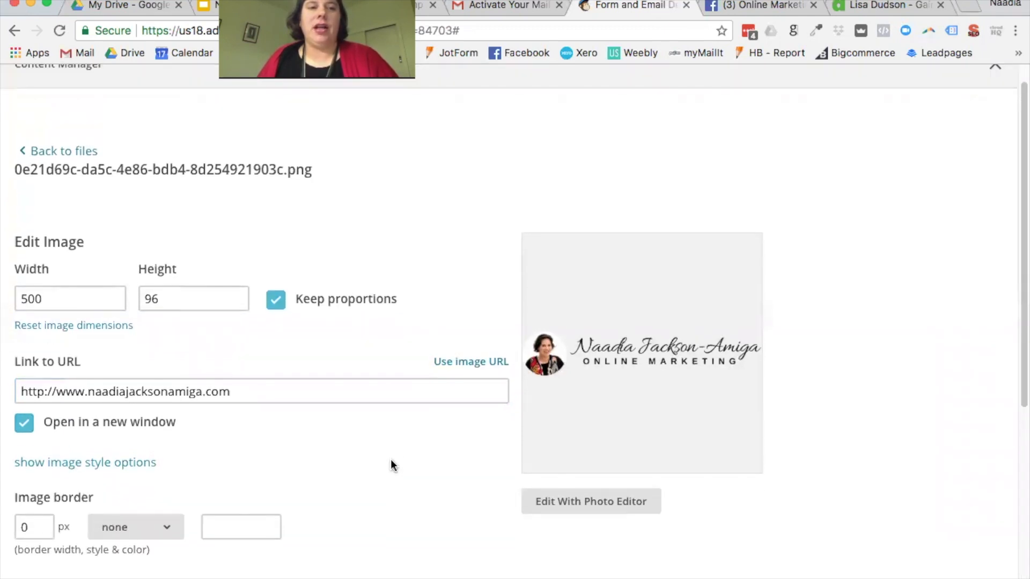
scroll(391, 459, down, 4)
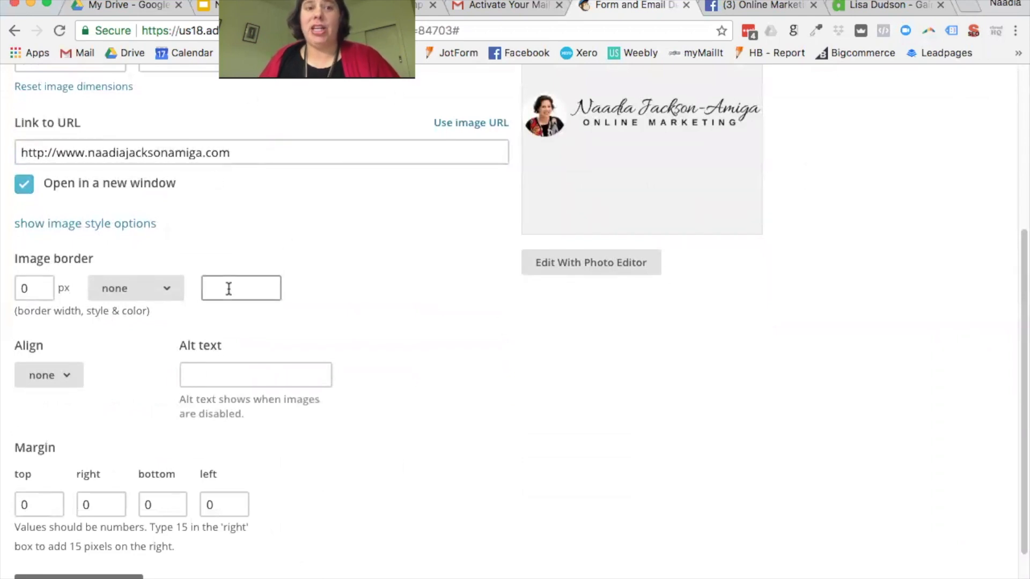
scroll(426, 315, down, 2)
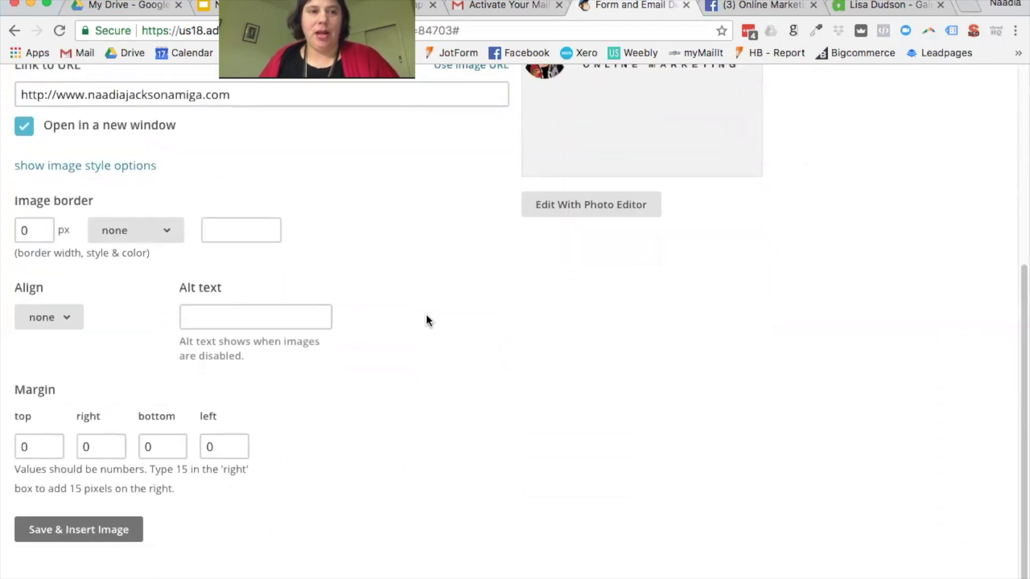
click(67, 322)
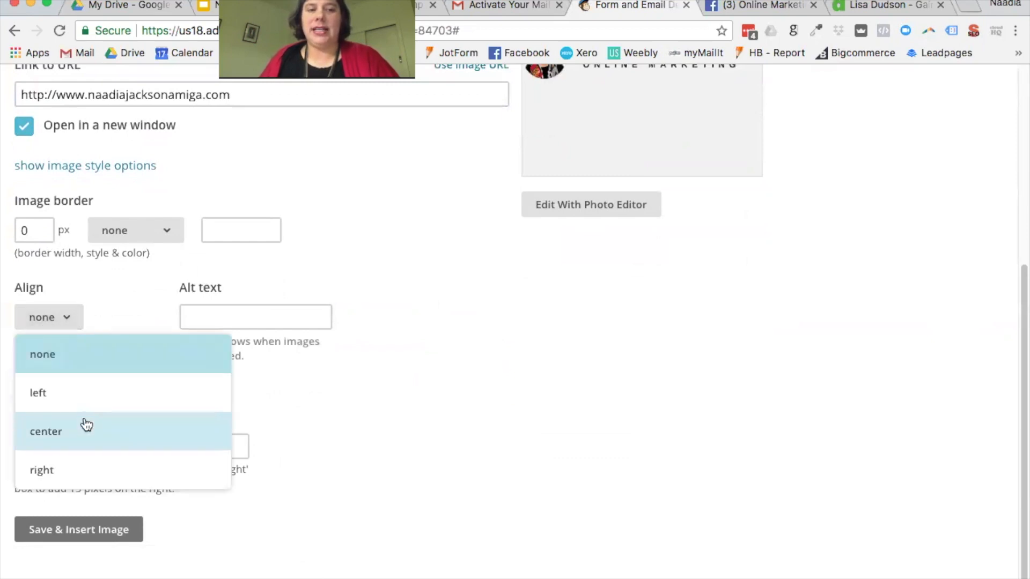
click(209, 316)
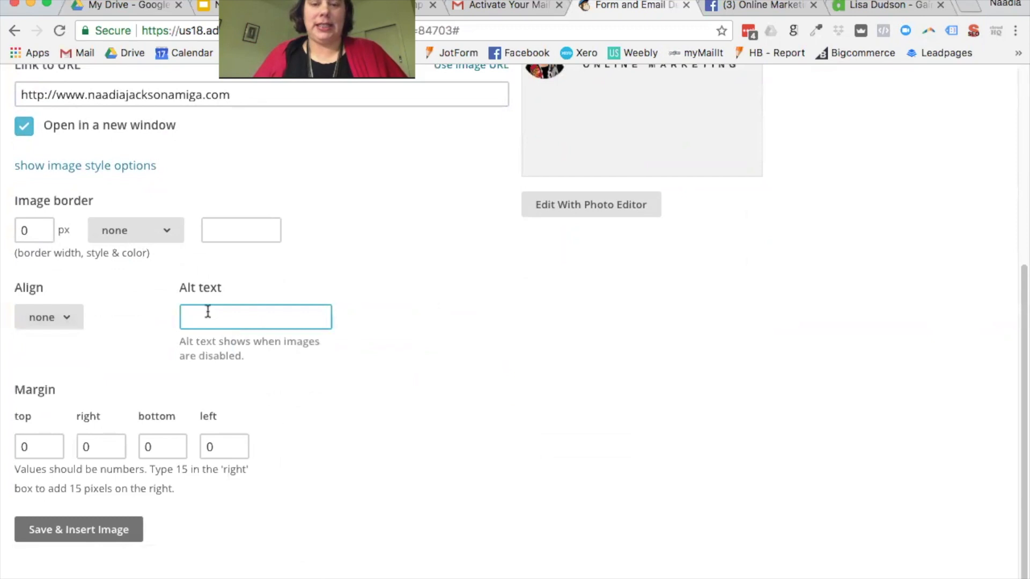
text(Naadia Jackson-A)
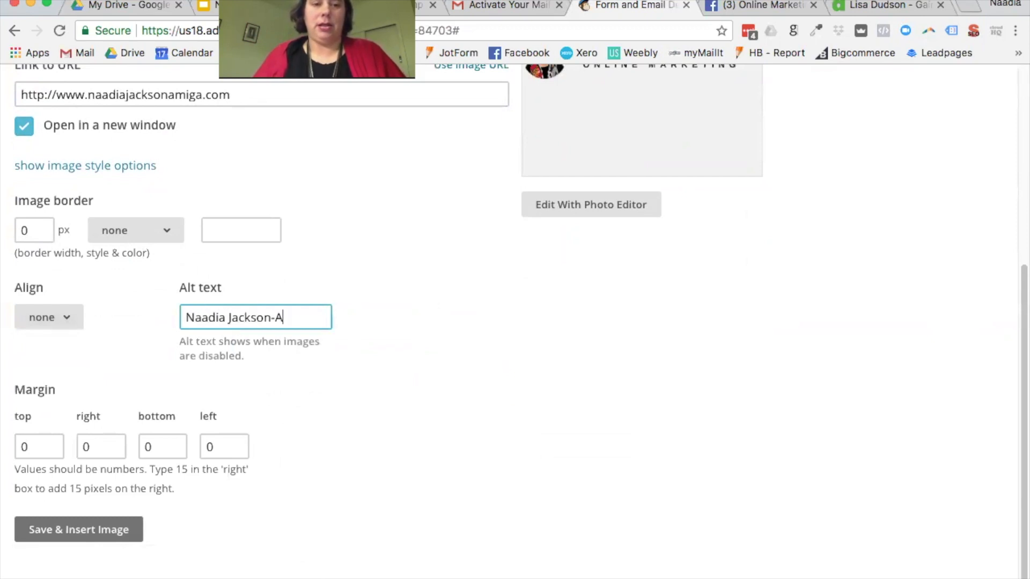
text(miga)
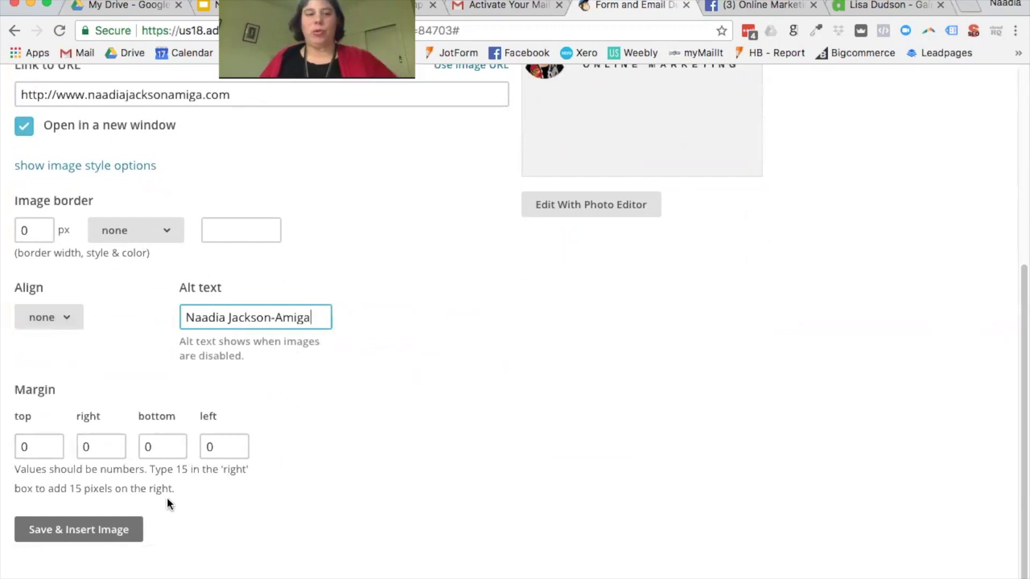
click(119, 532)
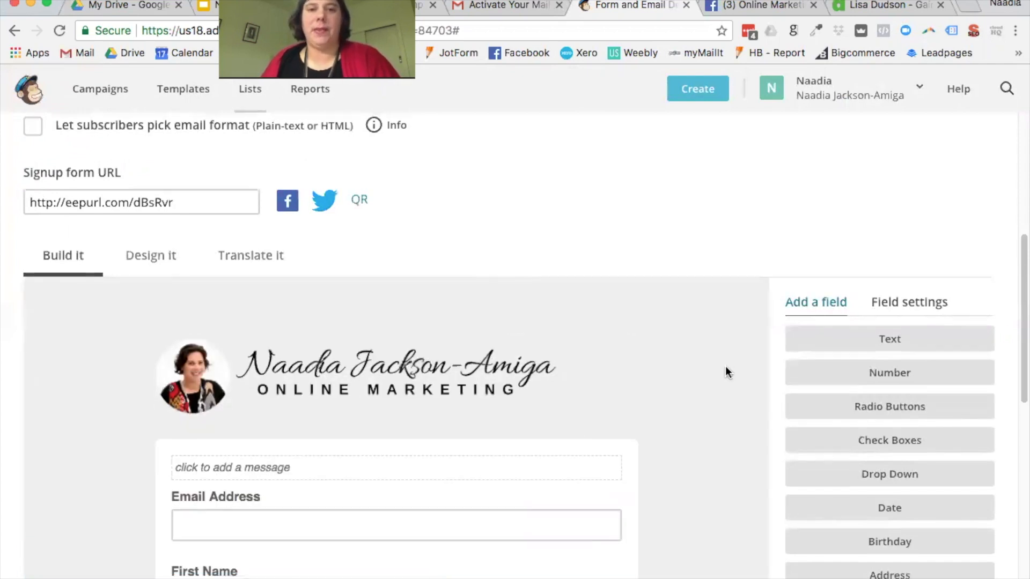
Step: Drag the First Name field above Email Address in the form preview
scroll(726, 366, up, 2)
scroll(725, 368, up, 4)
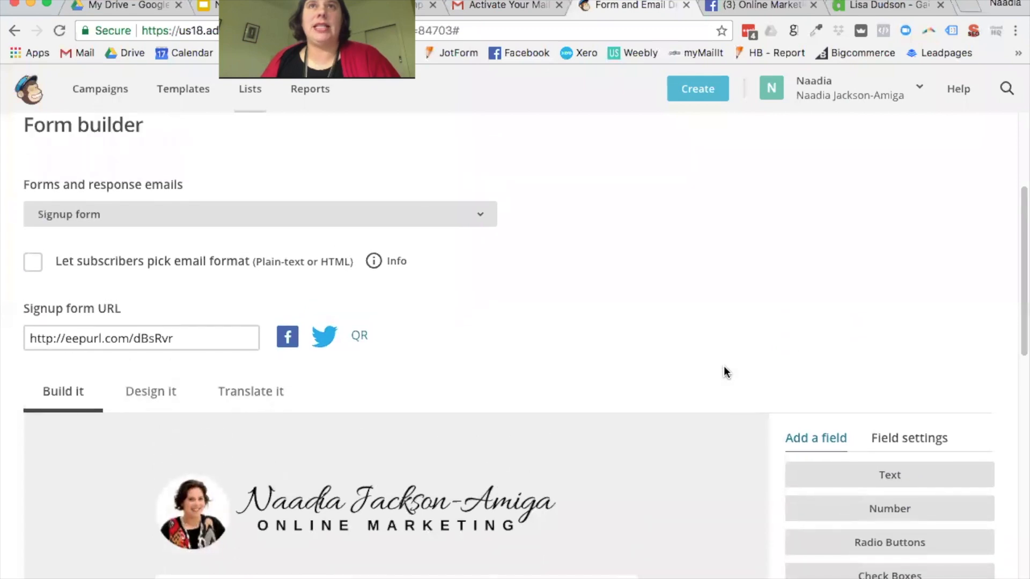
scroll(724, 369, down, 6)
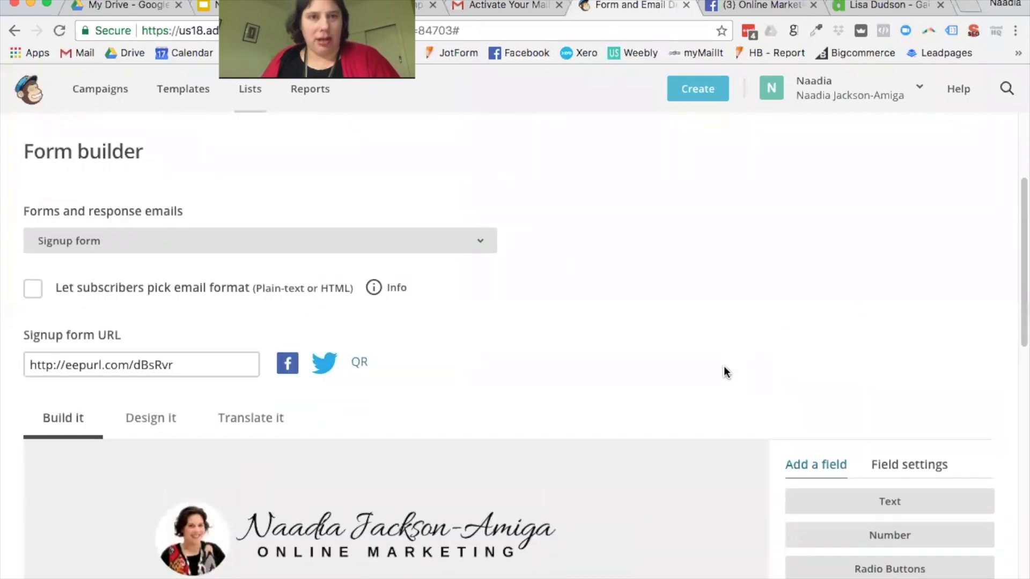
scroll(723, 370, down, 3)
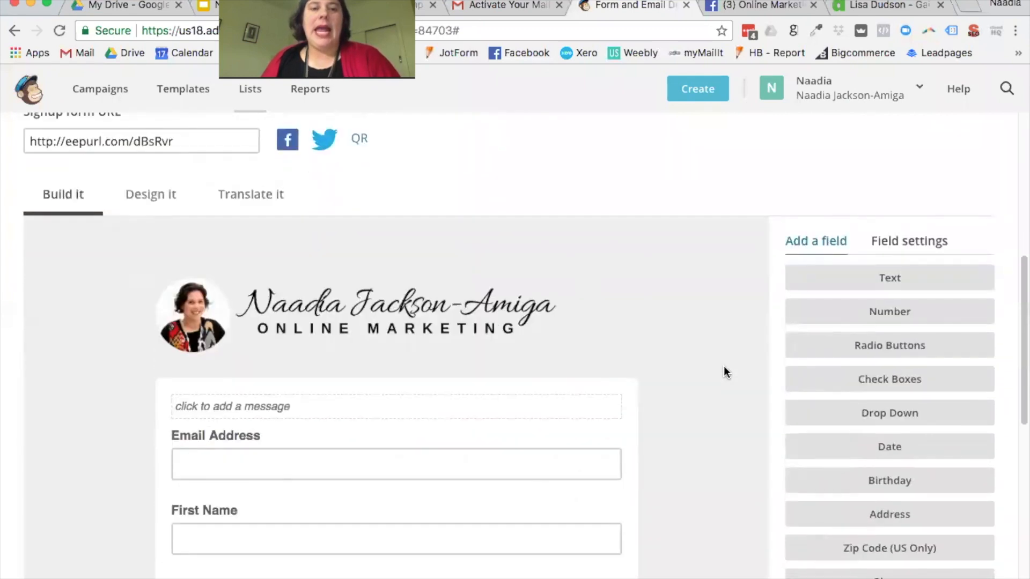
mouse_move(533, 268)
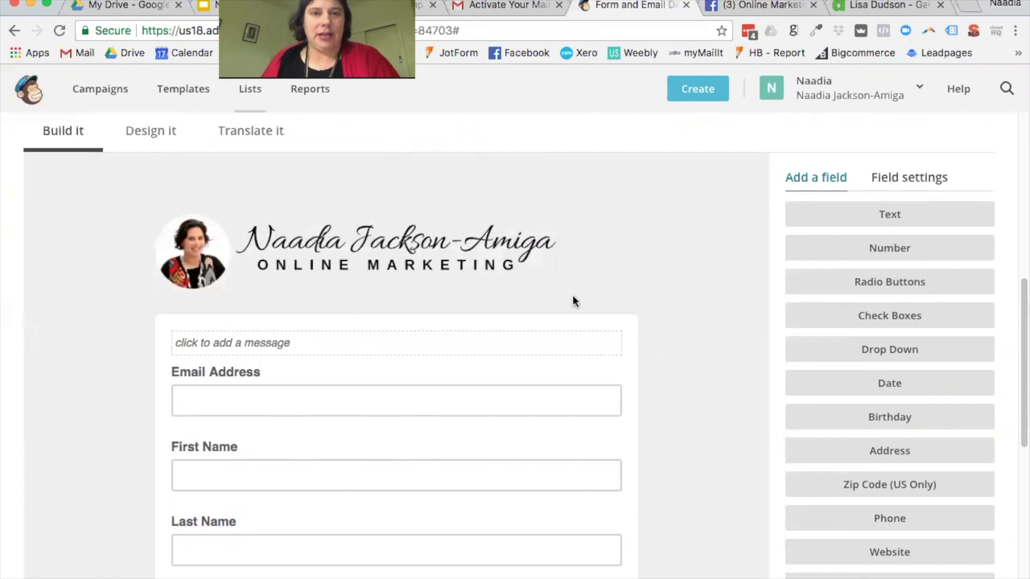
scroll(707, 336, down, 2)
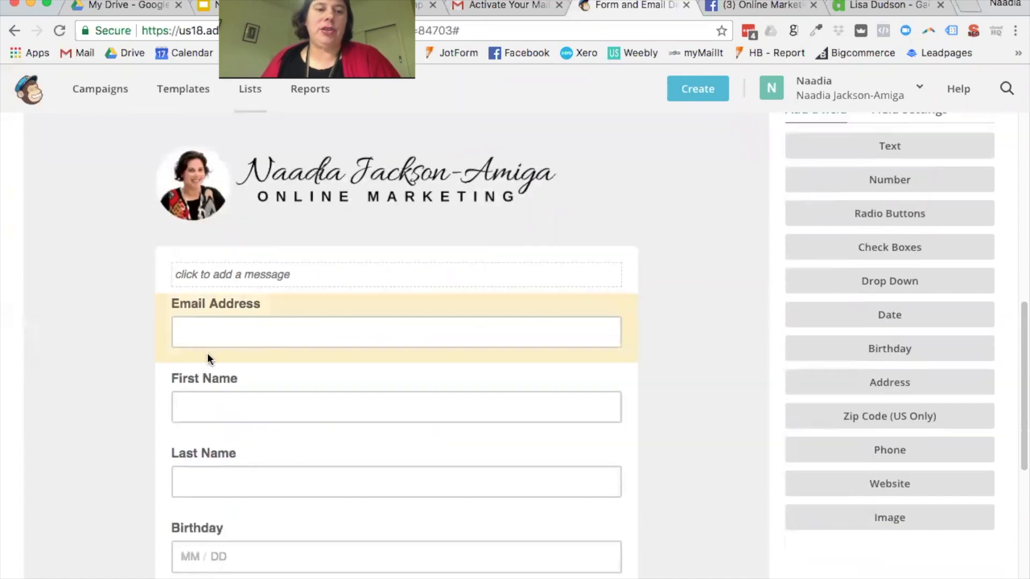
drag(193, 380, 260, 305)
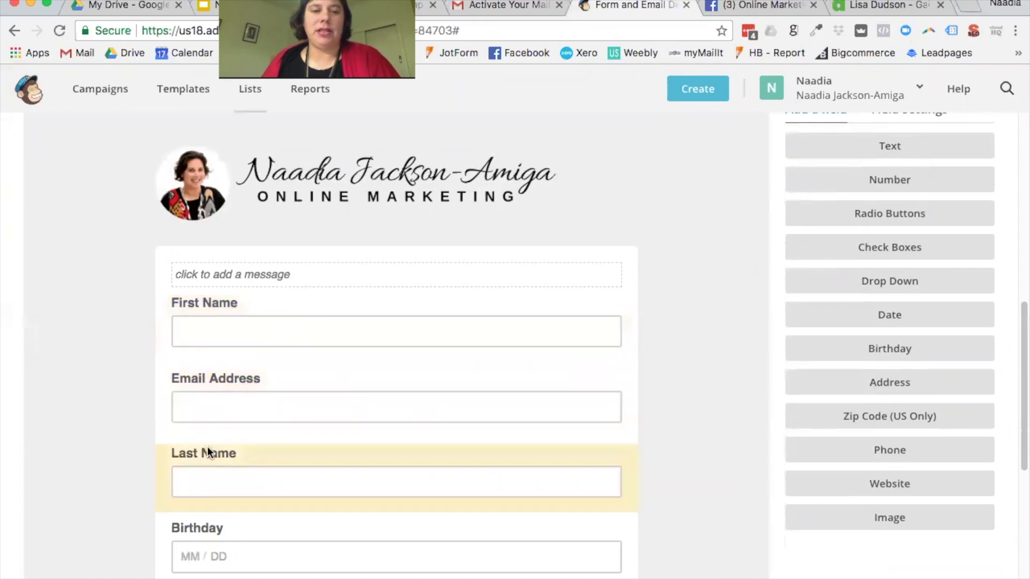
drag(201, 376, 225, 369)
Step: Move Last Name above Email Address too and bring up the Design it settings
scroll(278, 434, down, 1)
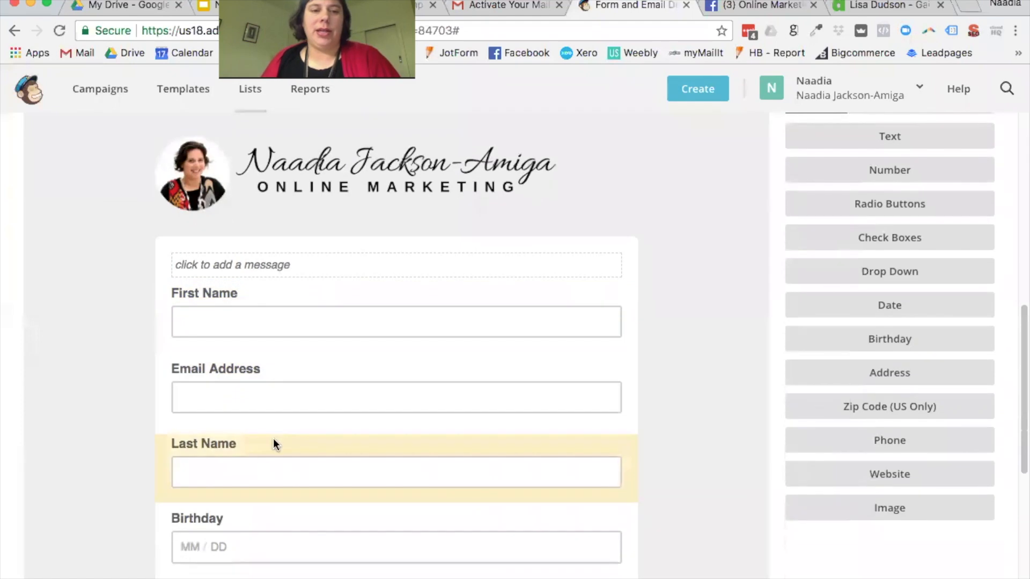
drag(277, 425, 317, 386)
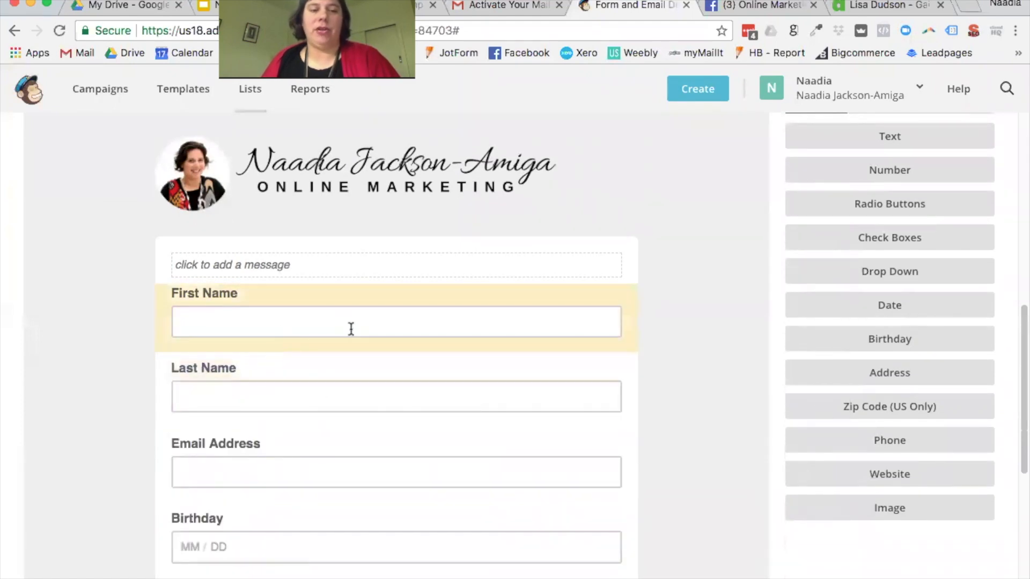
scroll(311, 464, down, 3)
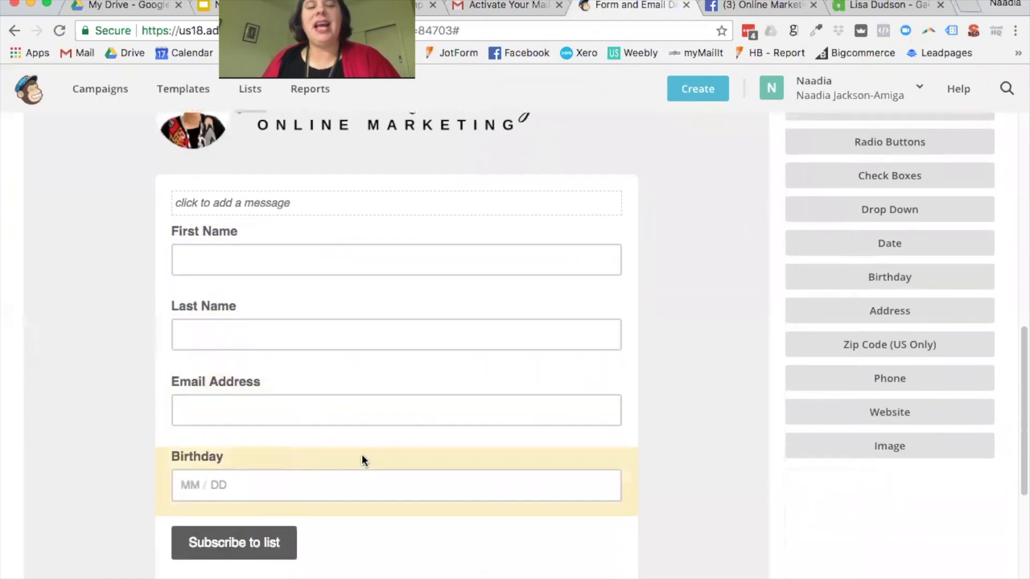
scroll(430, 381, up, 4)
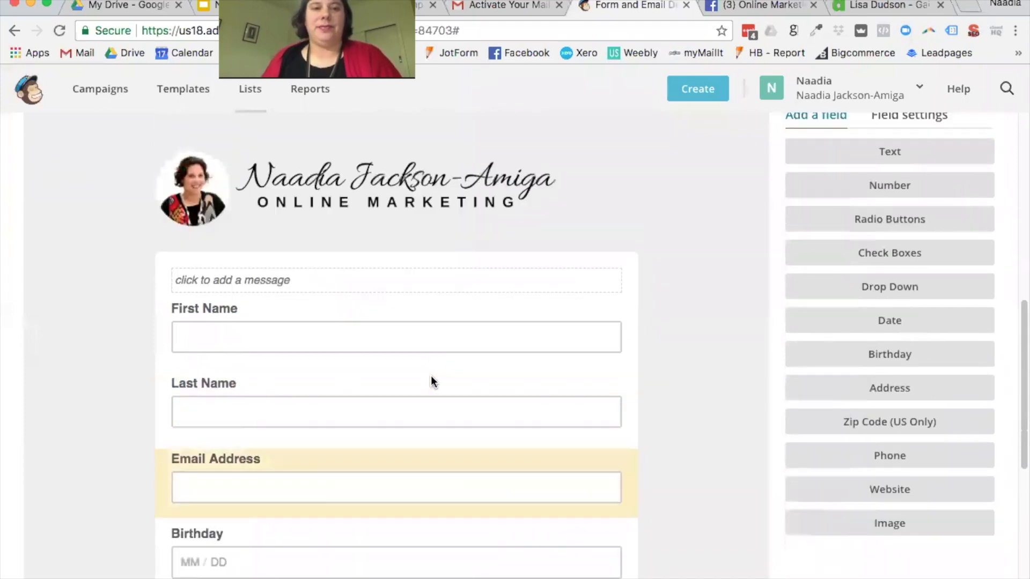
scroll(429, 382, up, 4)
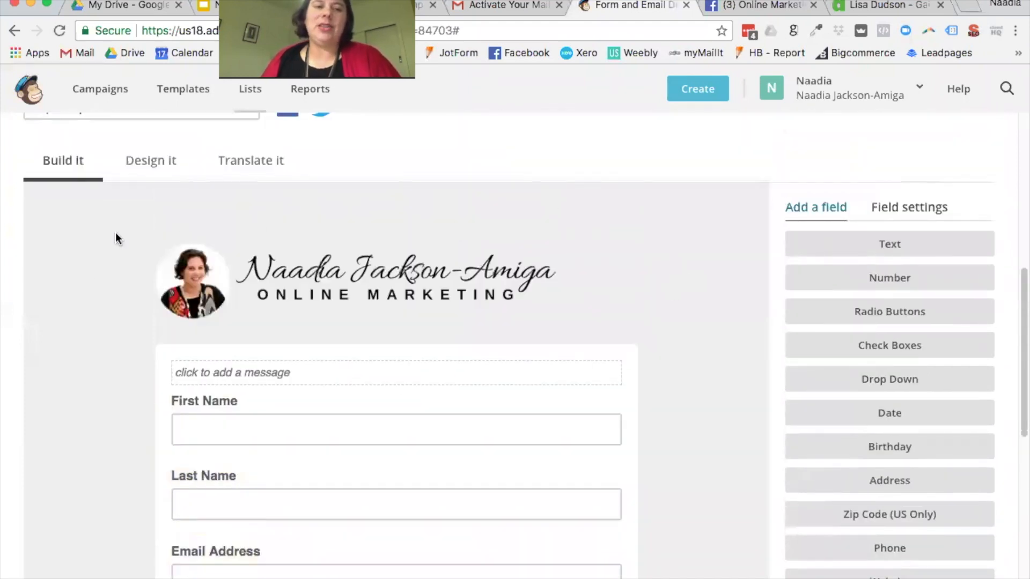
scroll(706, 428, up, 1)
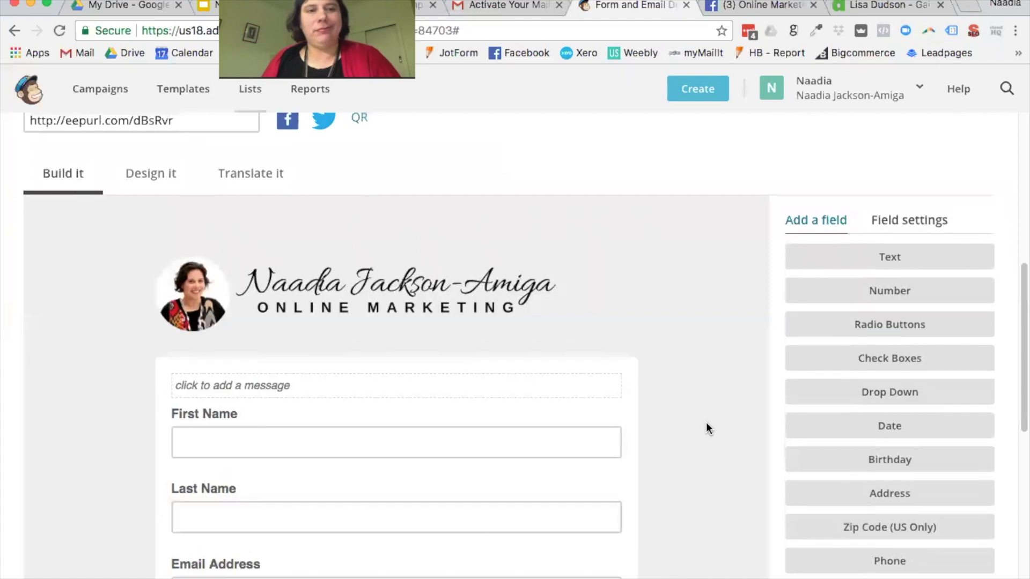
click(153, 188)
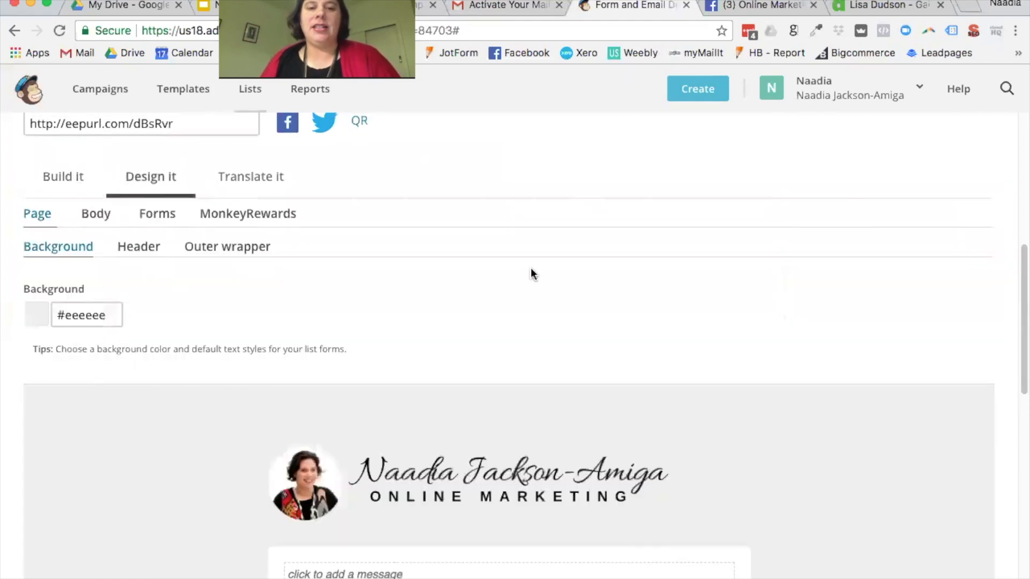
Step: Set the page background colour to pink #f98888
scroll(483, 280, down, 2)
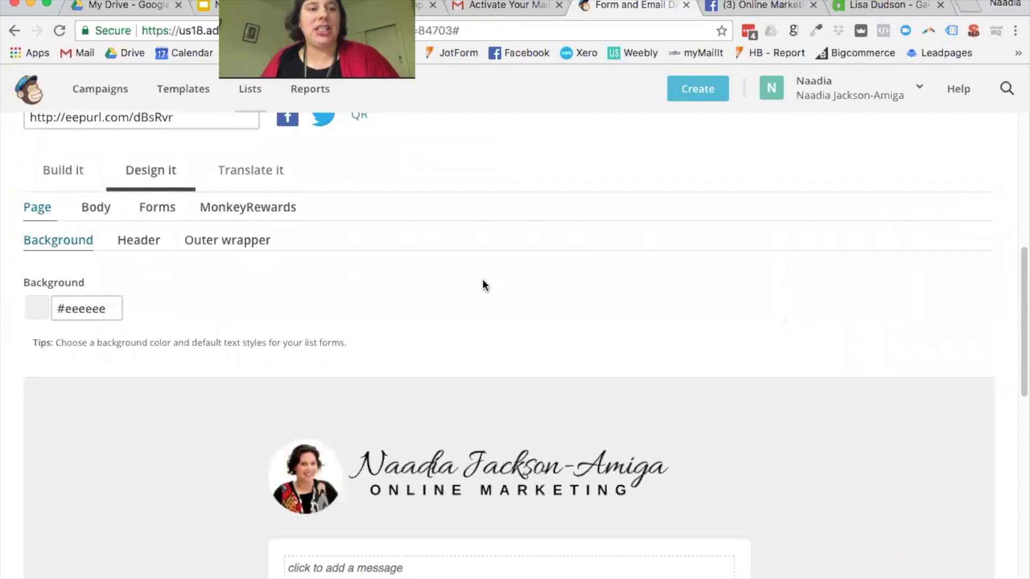
scroll(482, 279, down, 2)
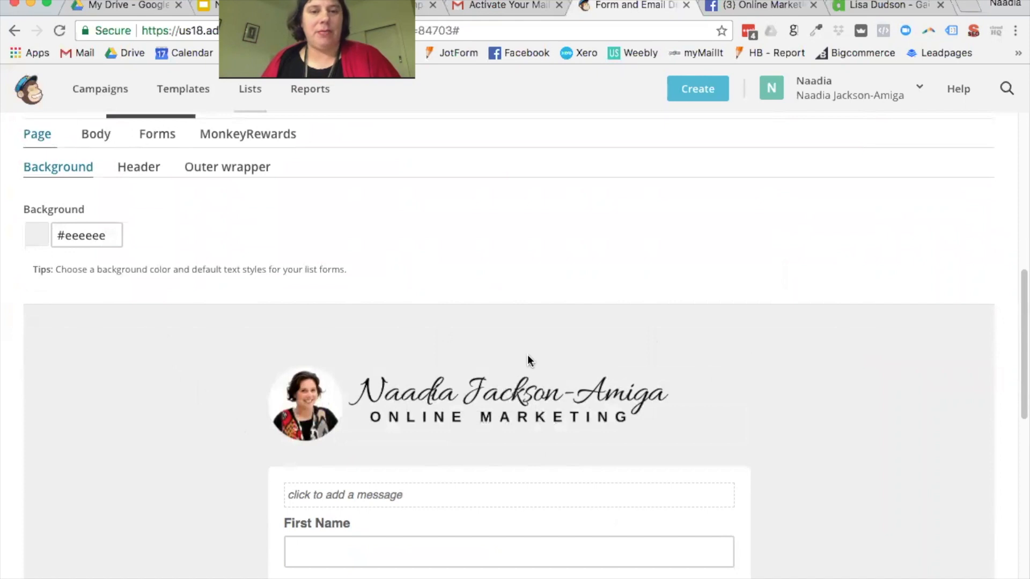
click(87, 234)
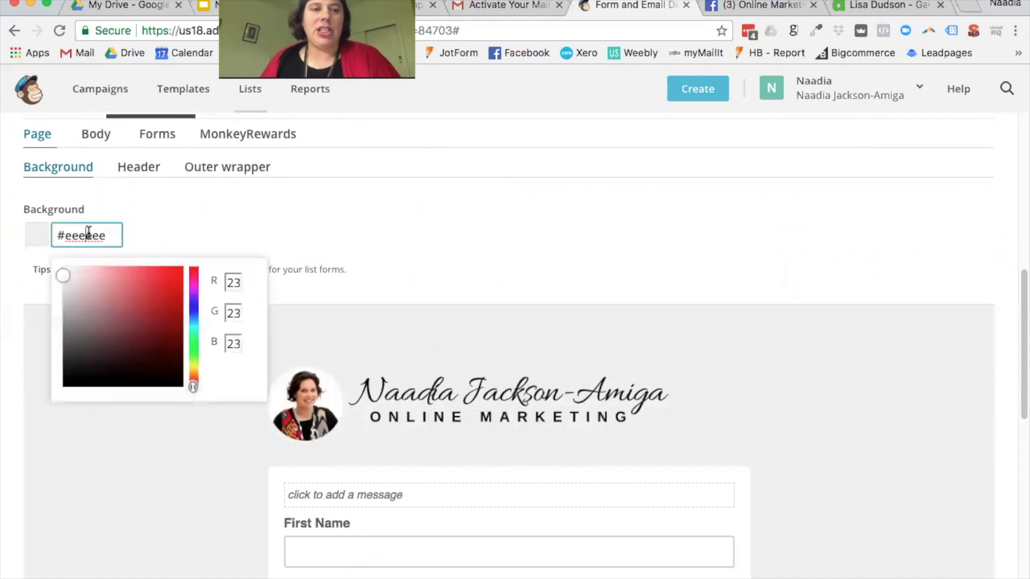
drag(64, 274, 115, 265)
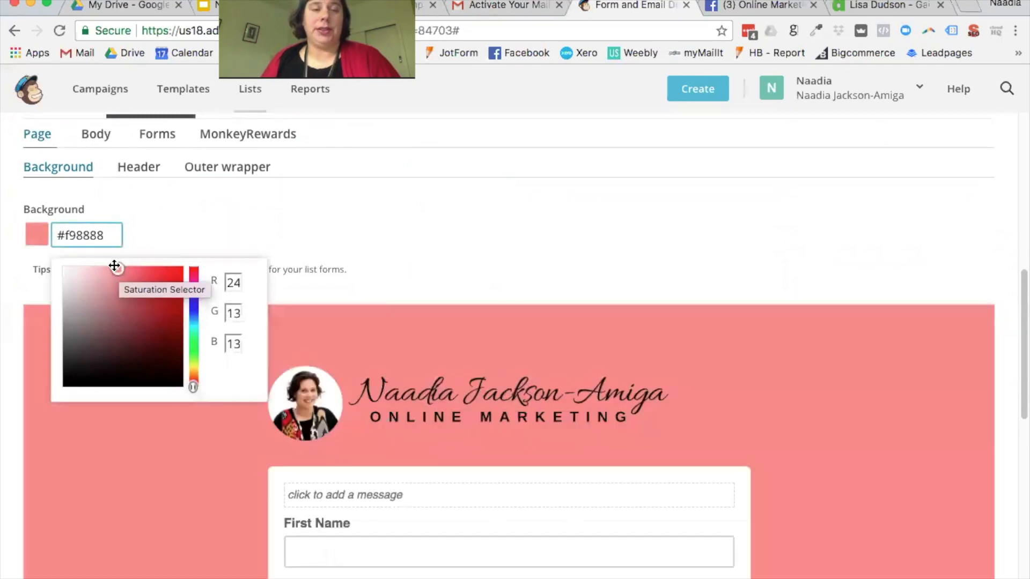
click(593, 253)
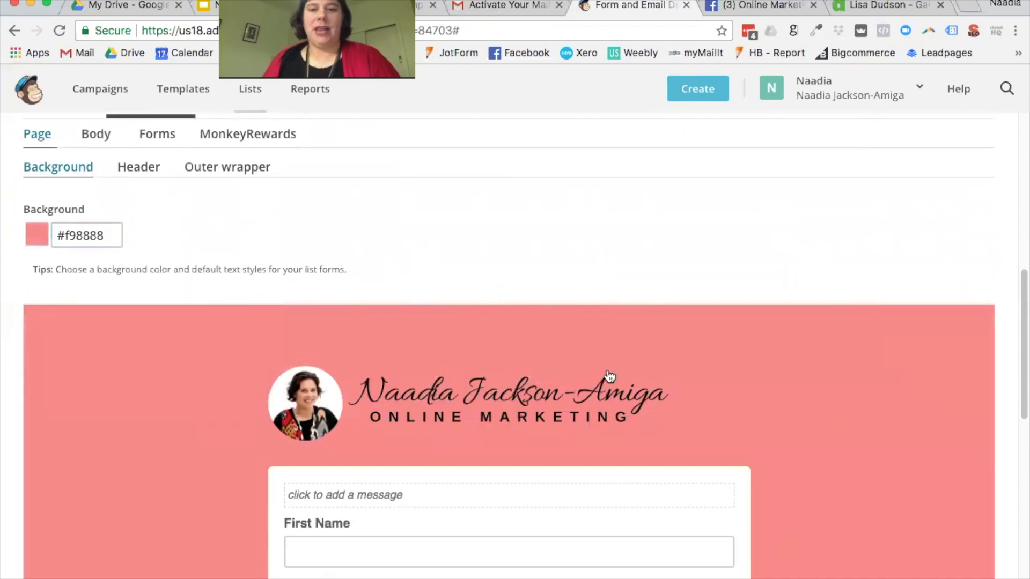
Step: Review the Header, Outer wrapper and Body default text settings
scroll(607, 378, down, 3)
scroll(810, 352, down, 8)
scroll(811, 350, up, 13)
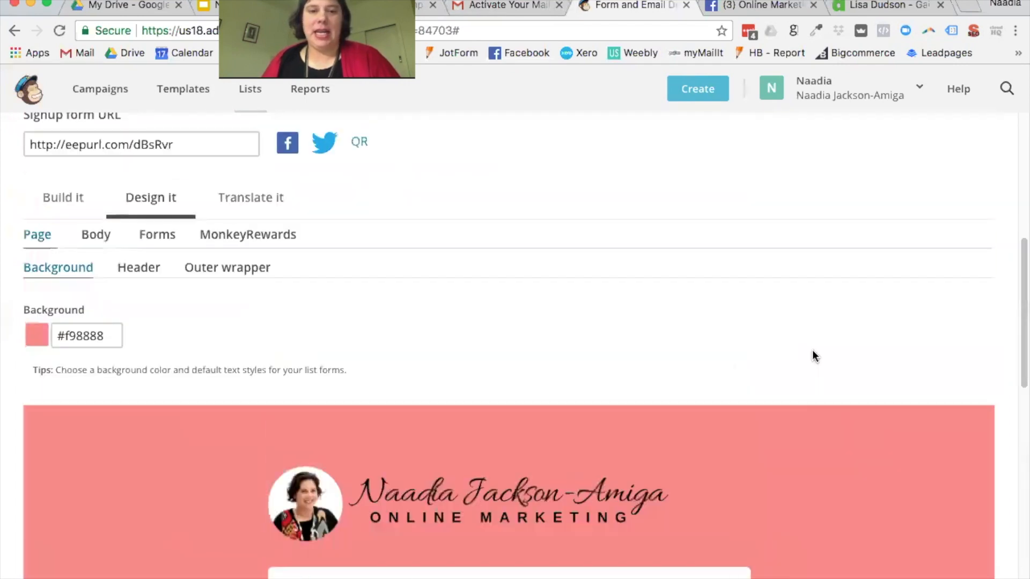
scroll(813, 350, down, 1)
click(141, 214)
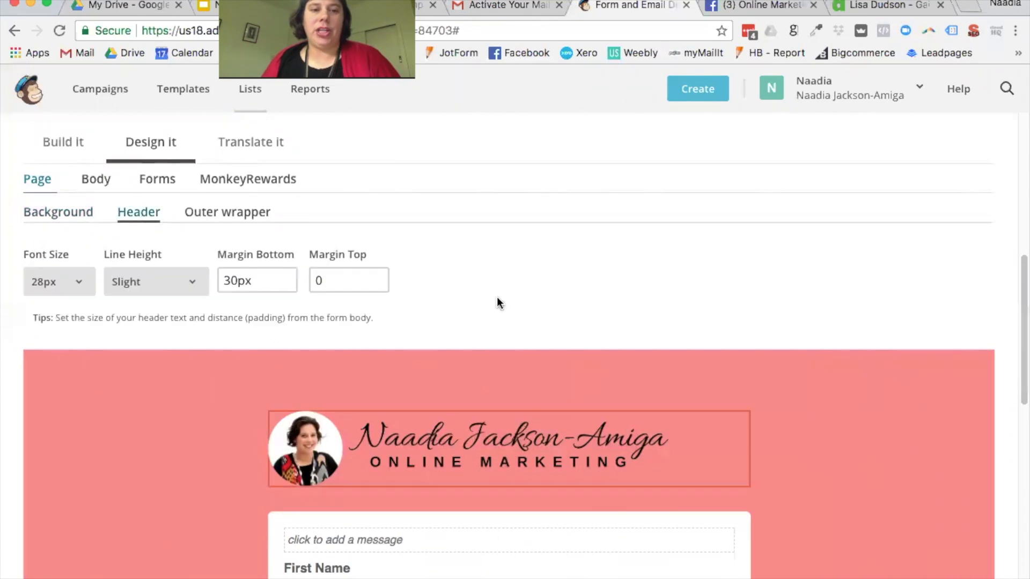
scroll(497, 300, down, 2)
scroll(778, 343, up, 1)
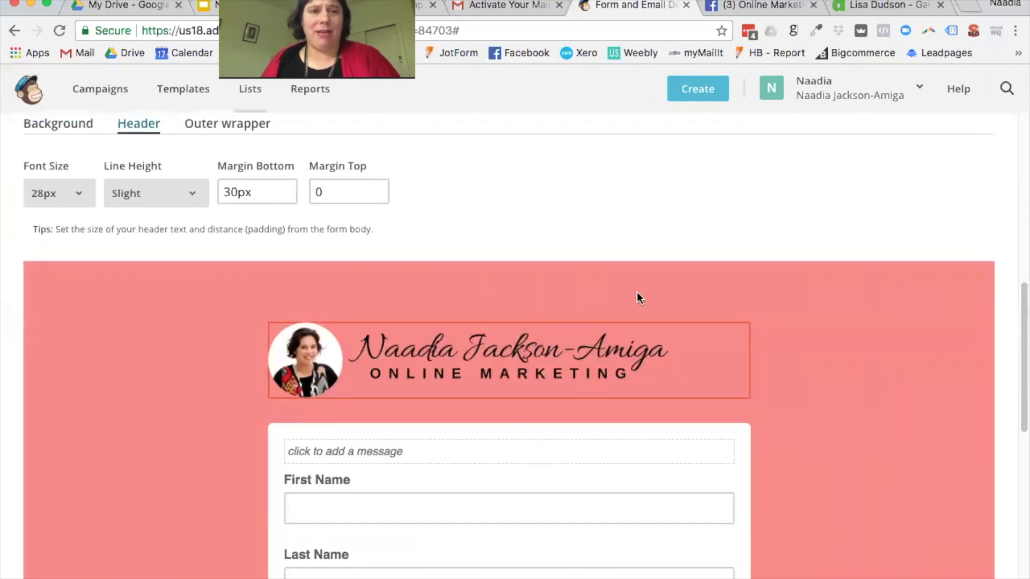
scroll(269, 236, up, 3)
click(220, 246)
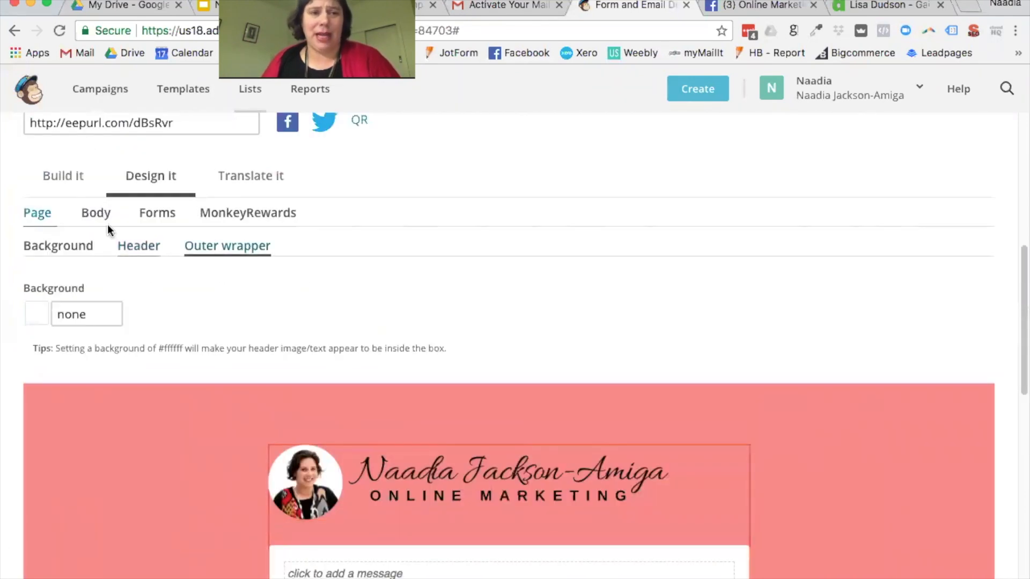
scroll(755, 371, down, 5)
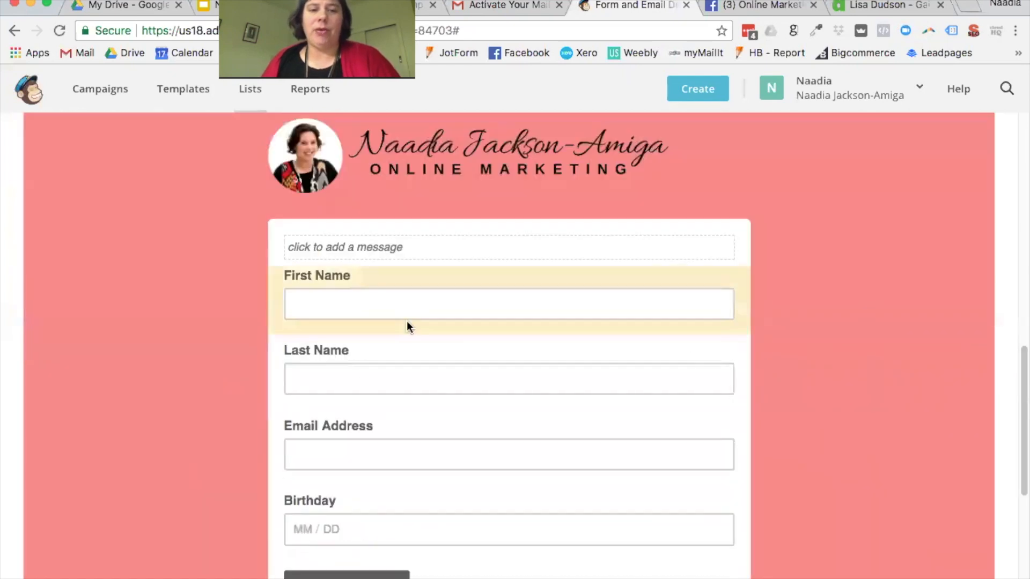
scroll(507, 398, up, 5)
click(151, 191)
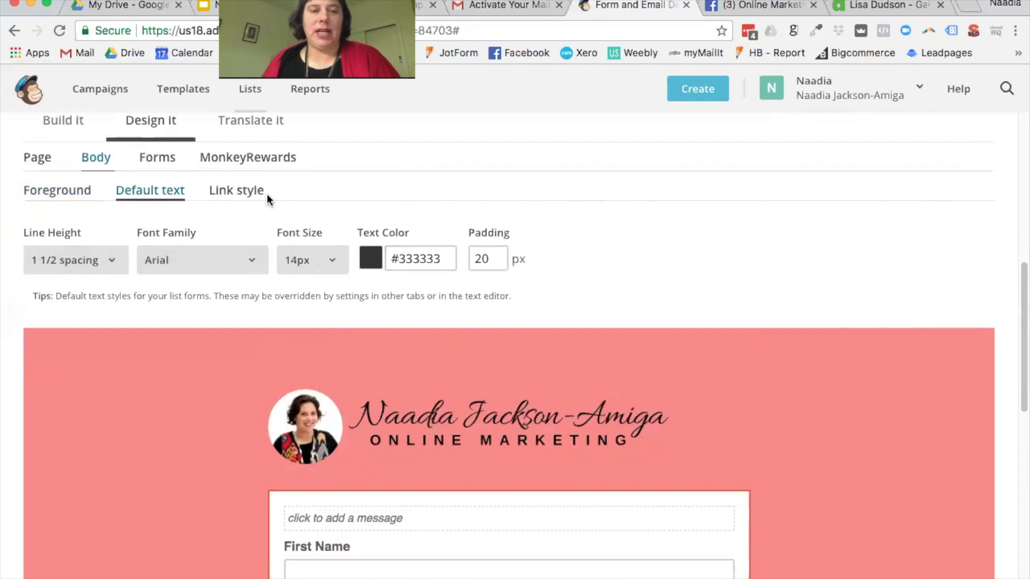
Step: Set the body link style text colour to #ff446d using the colour picker
click(250, 192)
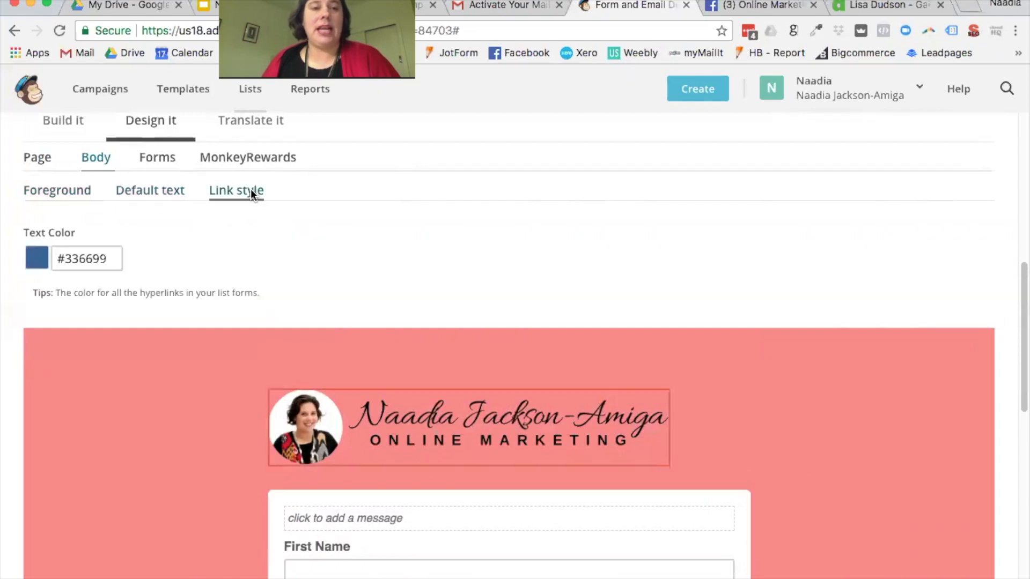
click(67, 260)
mouse_move(191, 339)
mouse_down()
mouse_move(193, 294)
mouse_move(177, 294)
mouse_up()
drag(177, 310, 152, 288)
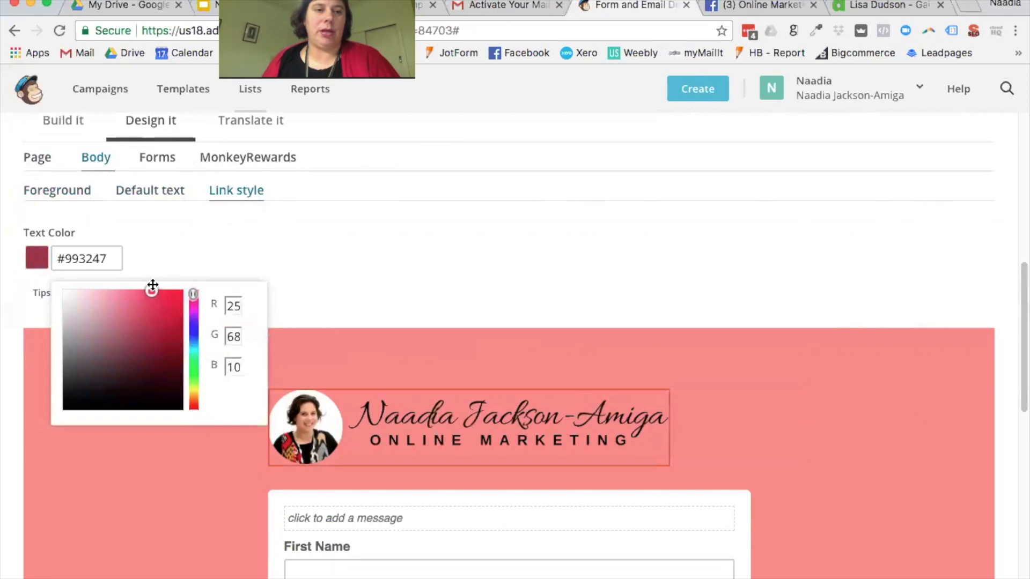
click(82, 262)
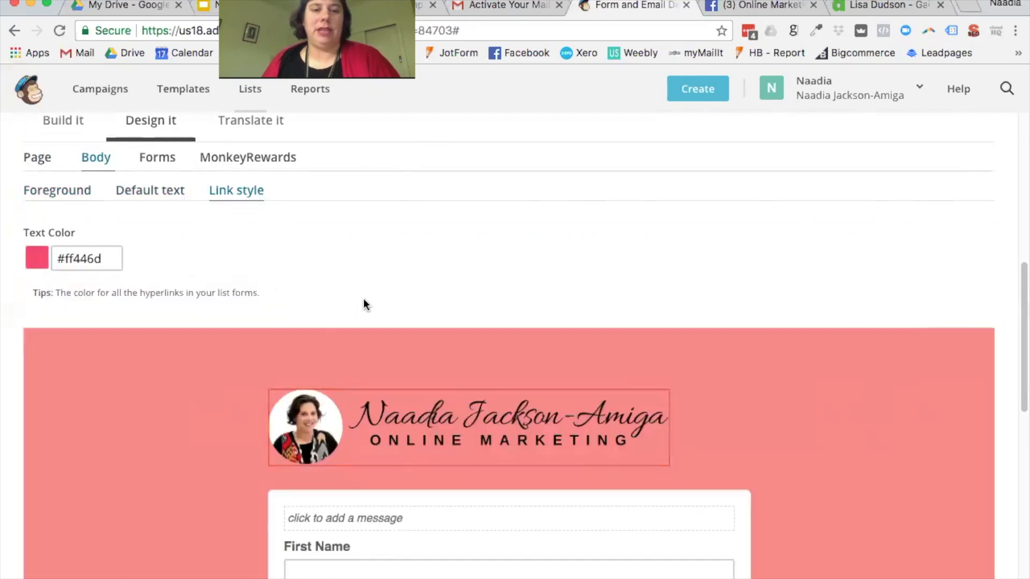
scroll(363, 300, down, 4)
scroll(96, 208, up, 1)
scroll(92, 202, up, 2)
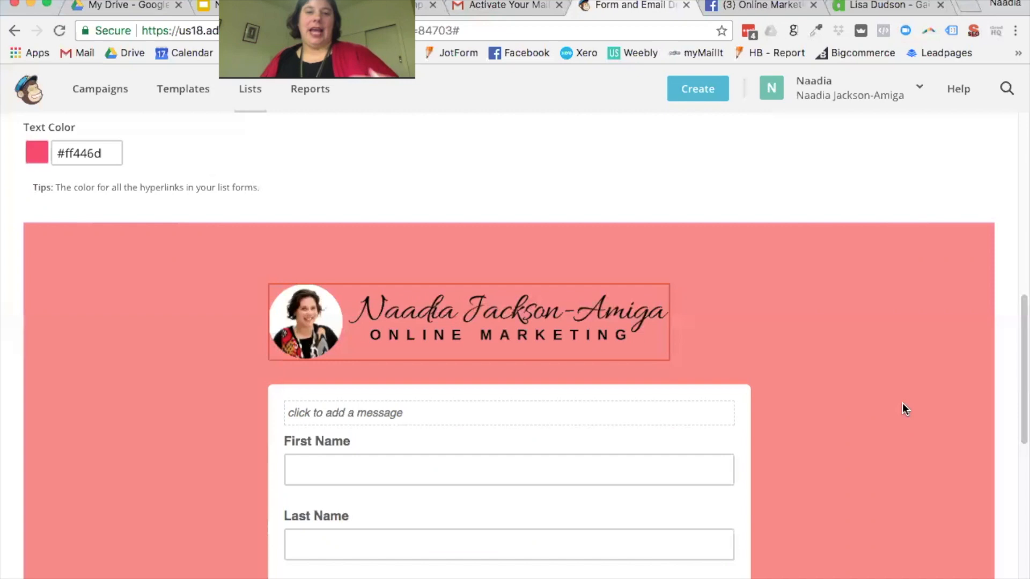
scroll(614, 429, down, 2)
scroll(613, 425, down, 5)
scroll(611, 425, up, 7)
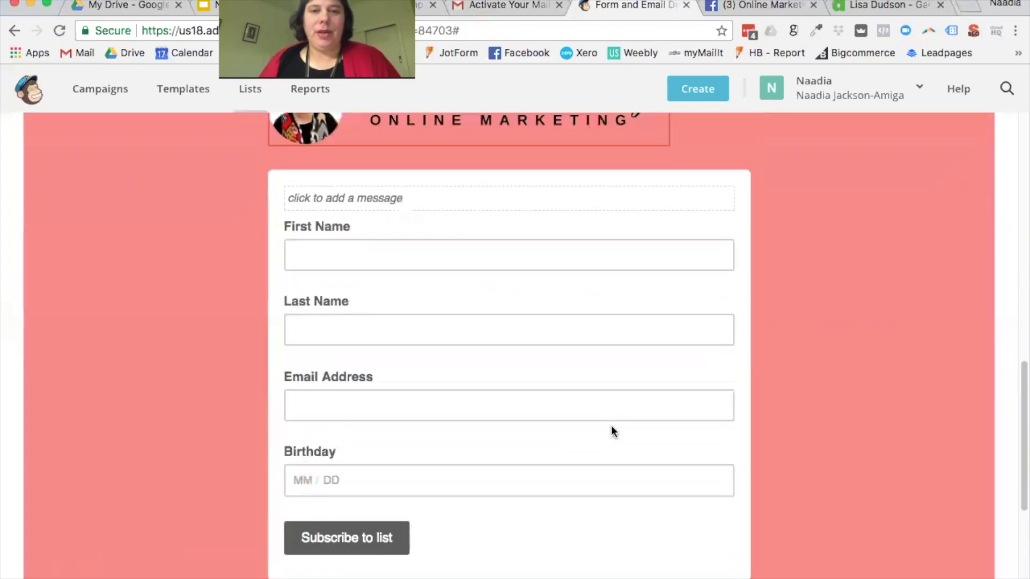
scroll(905, 329, down, 1)
scroll(904, 327, up, 4)
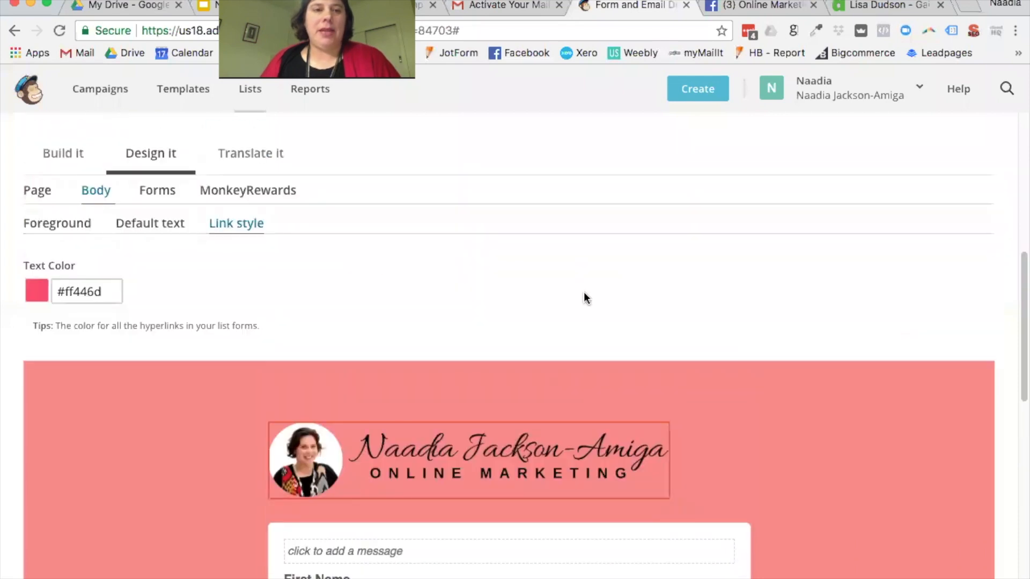
Step: Open the form button styling and try a red button background, typing over the hex code
click(183, 192)
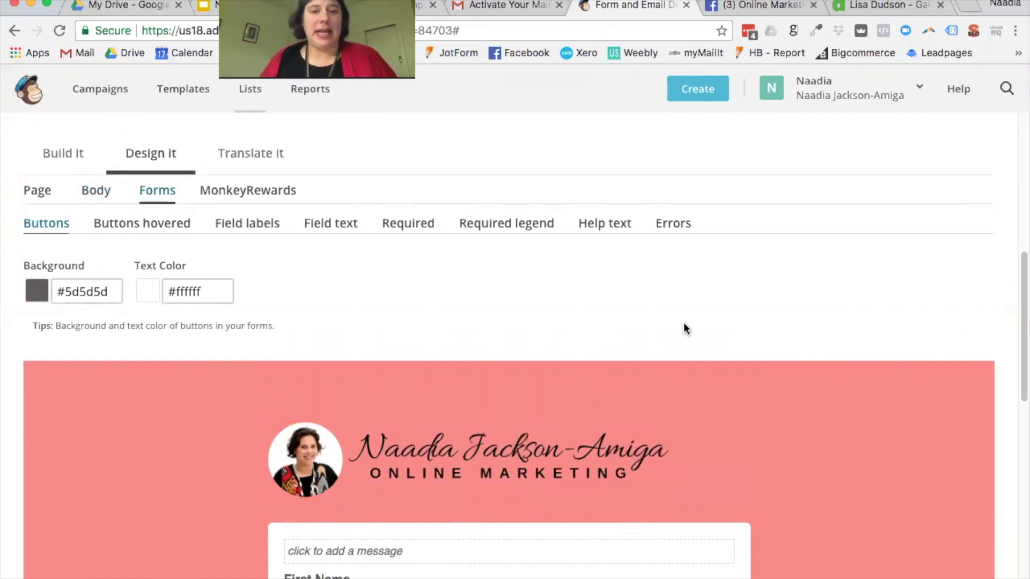
scroll(684, 322, down, 10)
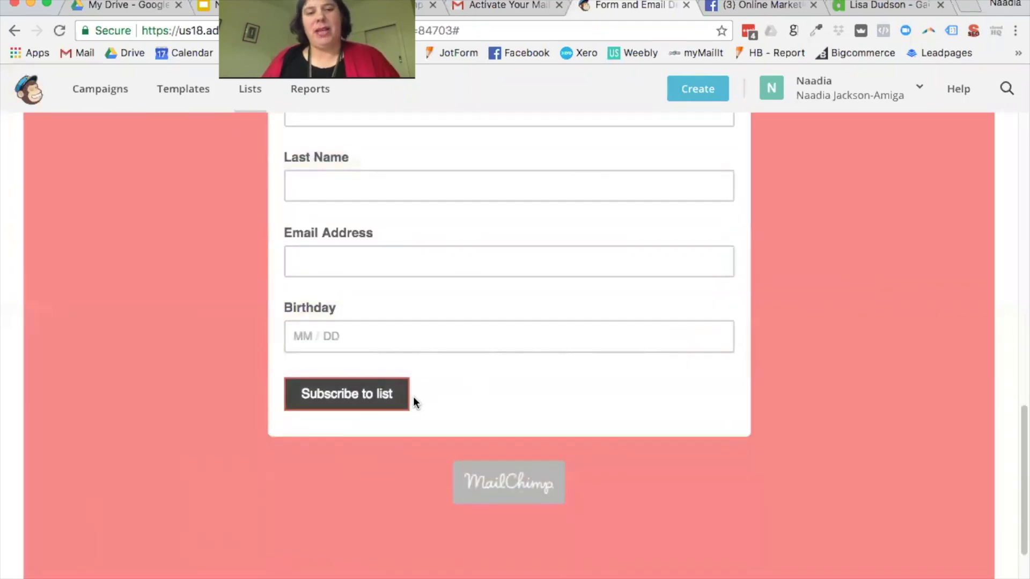
scroll(485, 396, up, 5)
scroll(482, 382, up, 4)
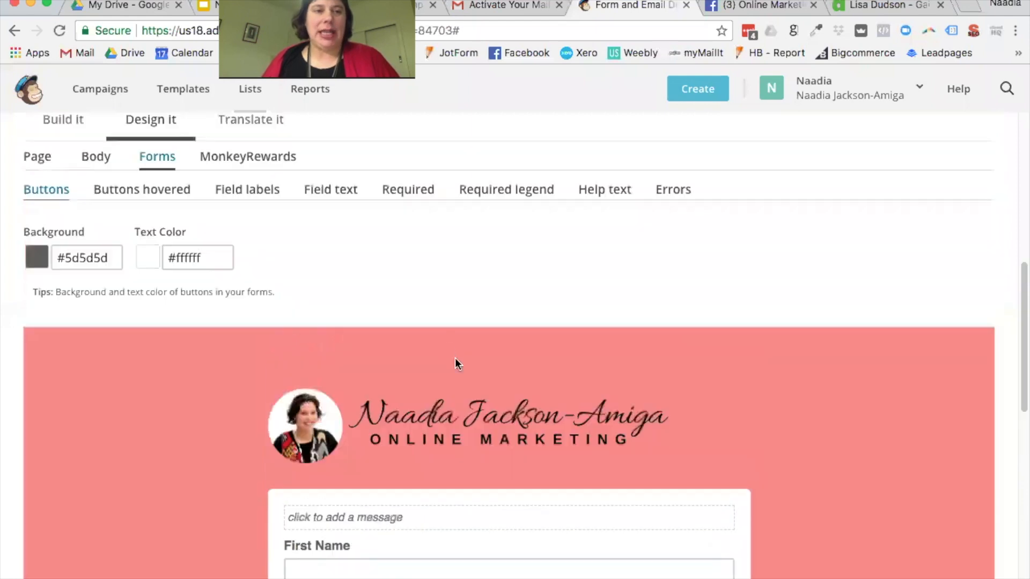
click(101, 258)
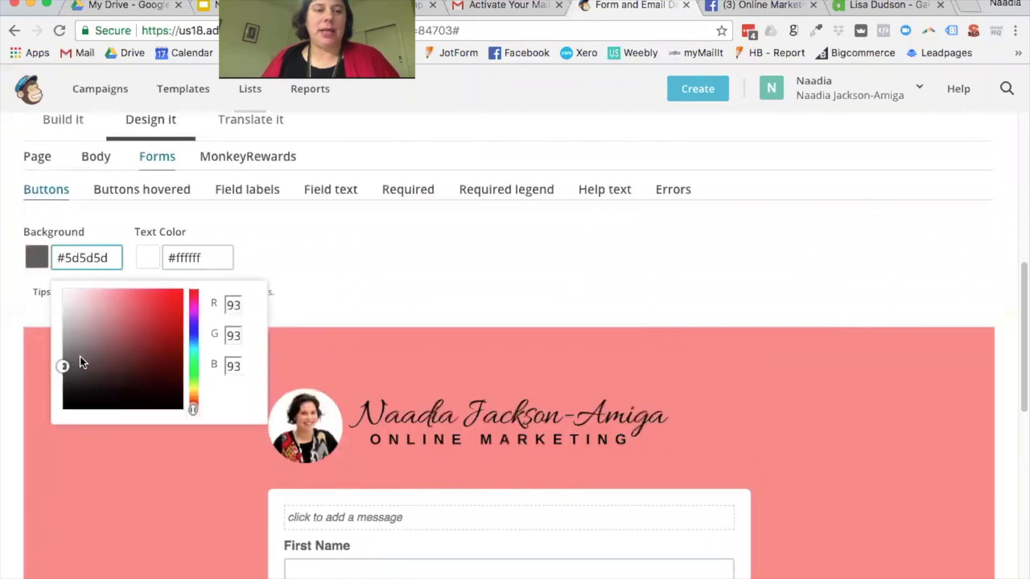
drag(80, 359, 168, 294)
drag(110, 257, 57, 256)
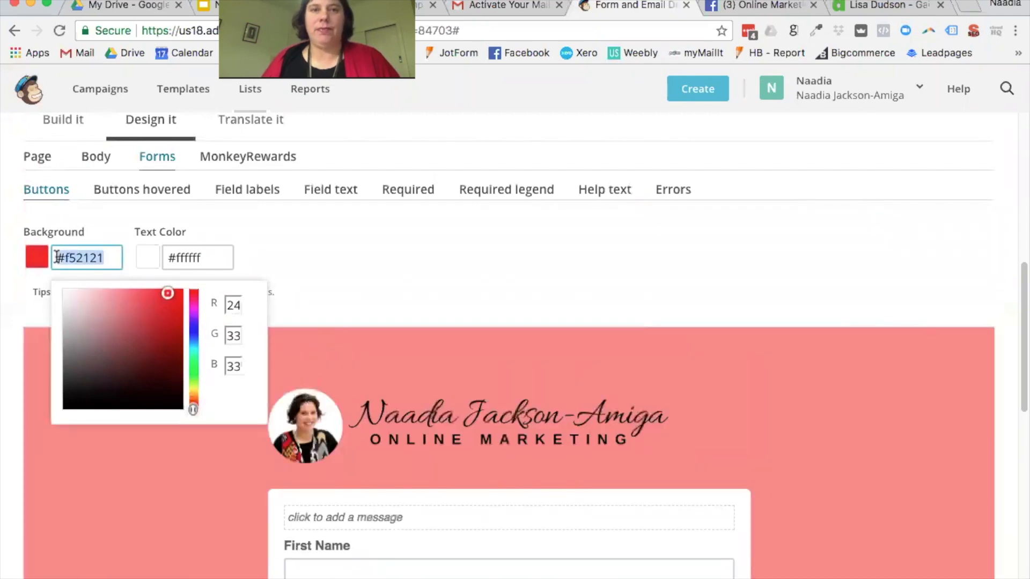
drag(65, 257, 124, 259)
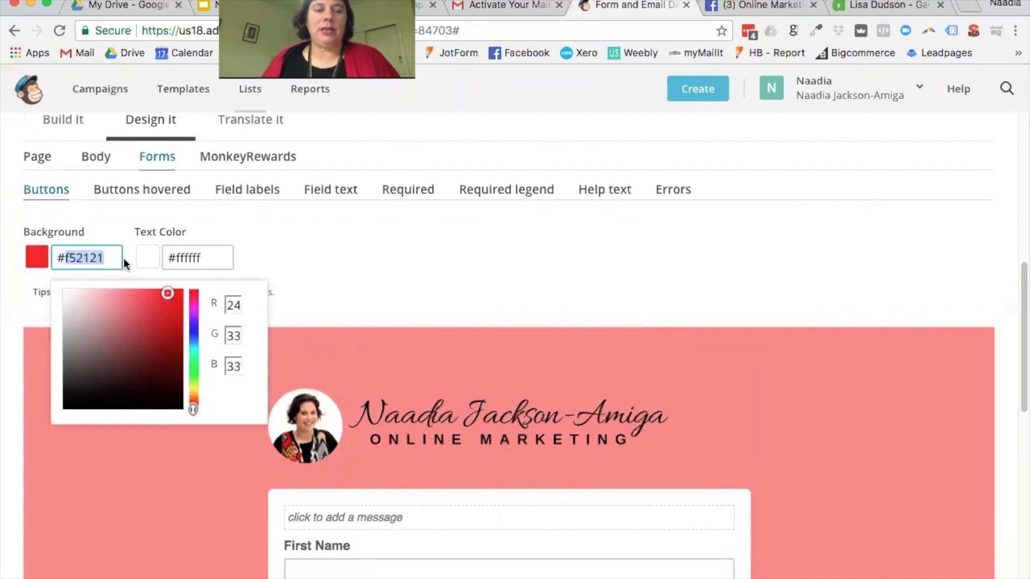
text(df)
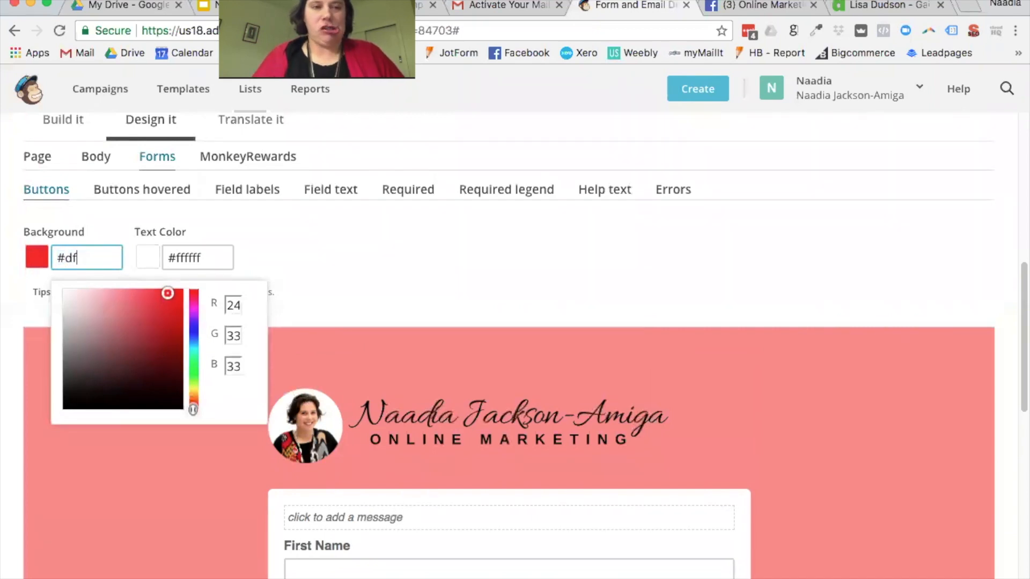
Step: Change the button background to blue #3d21f5 and apply it
click(122, 241)
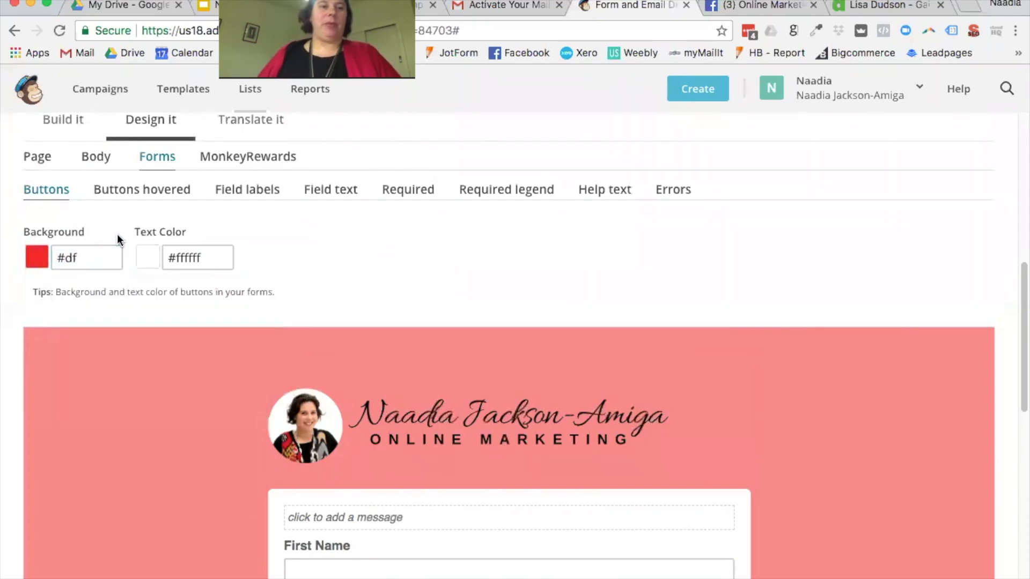
click(98, 260)
double_click(67, 256)
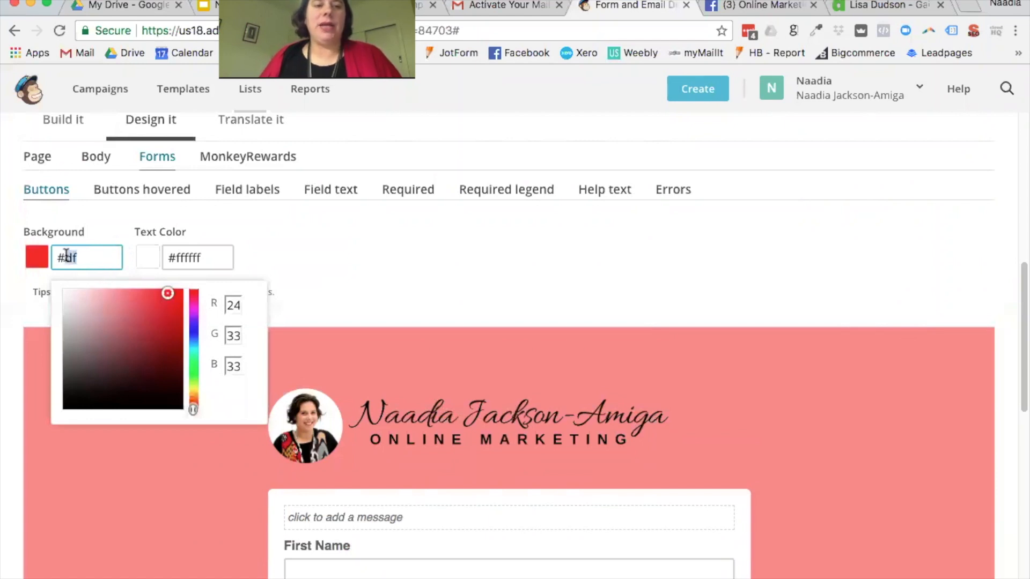
click(195, 326)
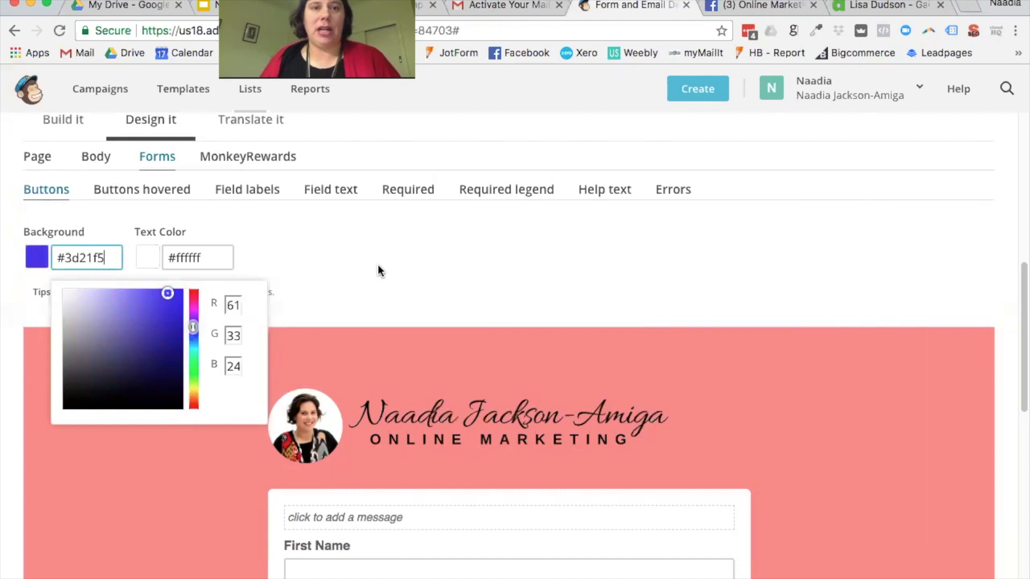
drag(111, 258, 64, 257)
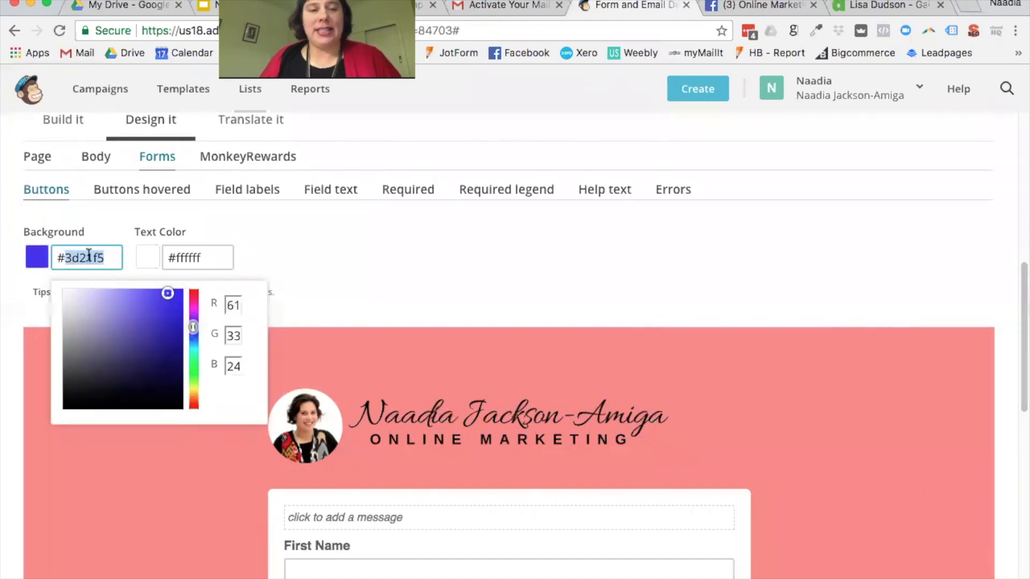
click(382, 289)
scroll(495, 289, down, 5)
scroll(496, 296, down, 5)
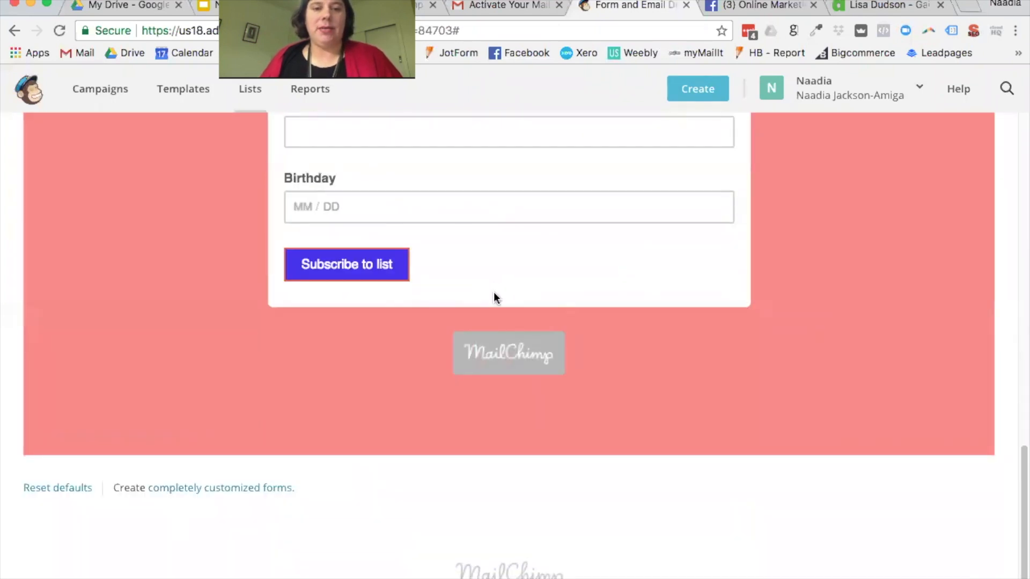
scroll(217, 252, up, 10)
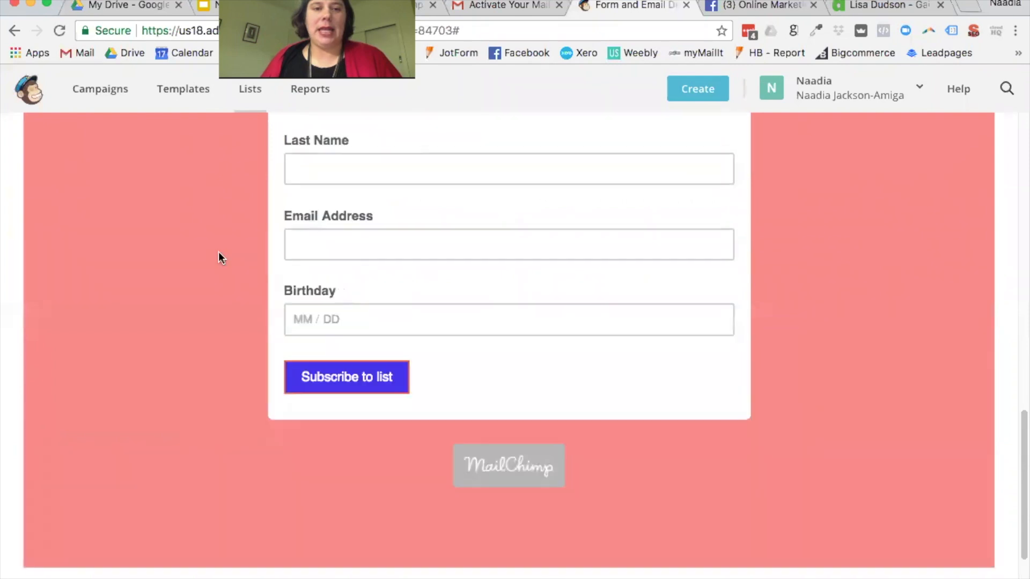
Step: Set the hovered button background to bright green #38e873
click(142, 129)
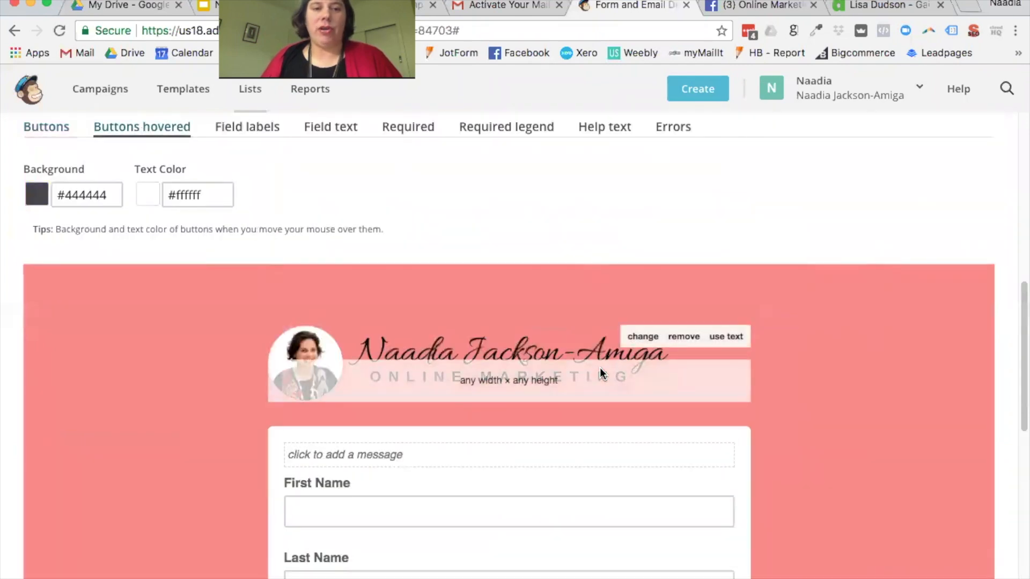
scroll(600, 368, down, 6)
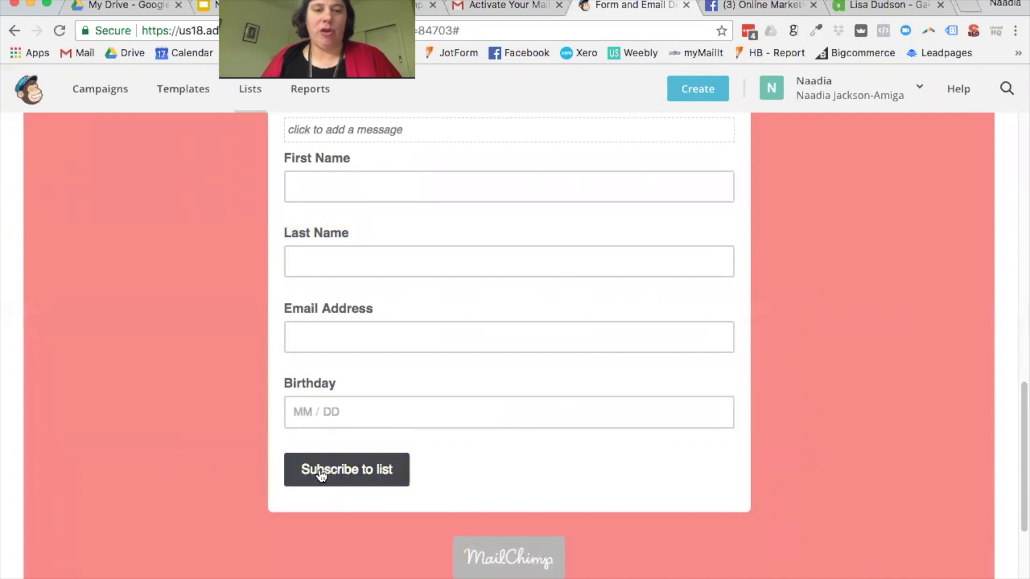
scroll(320, 475, up, 6)
click(79, 195)
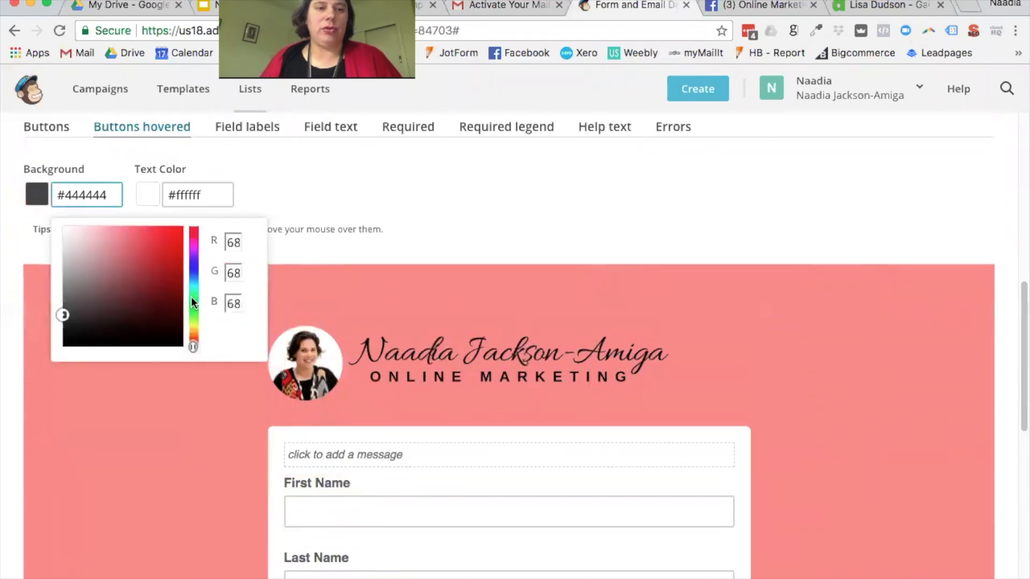
click(192, 300)
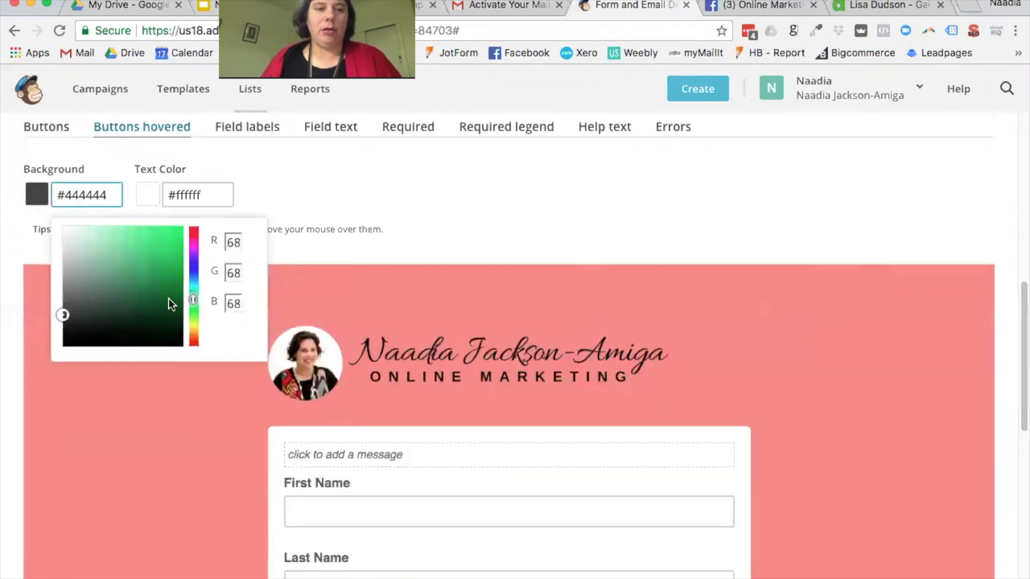
drag(169, 240, 153, 236)
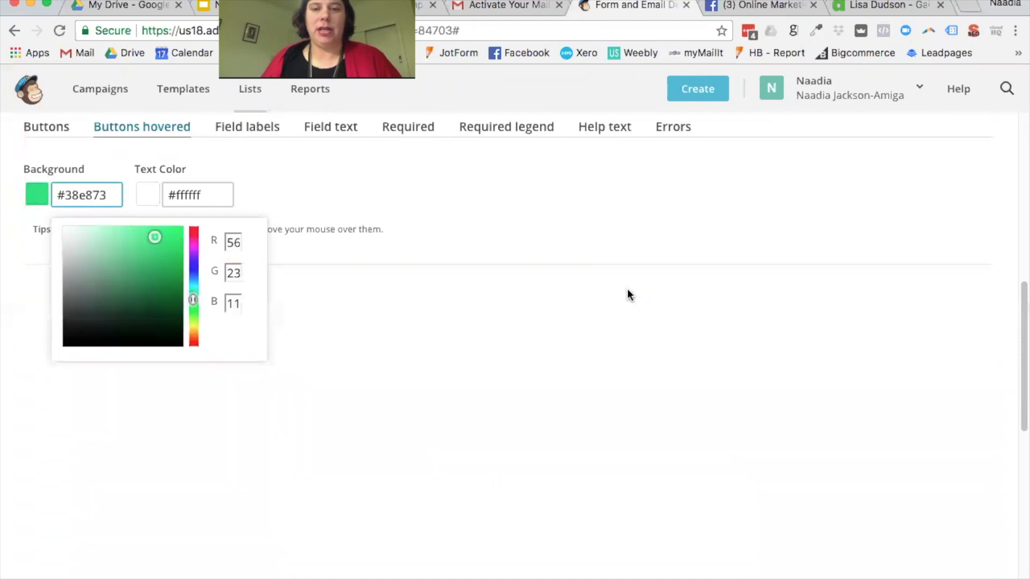
scroll(663, 381, down, 6)
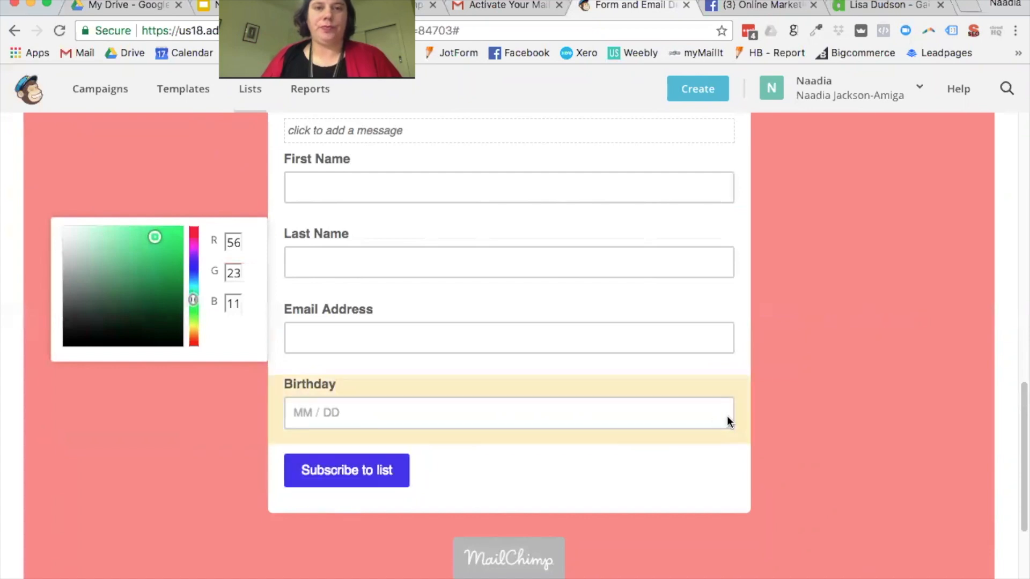
scroll(719, 416, up, 2)
scroll(712, 417, up, 1)
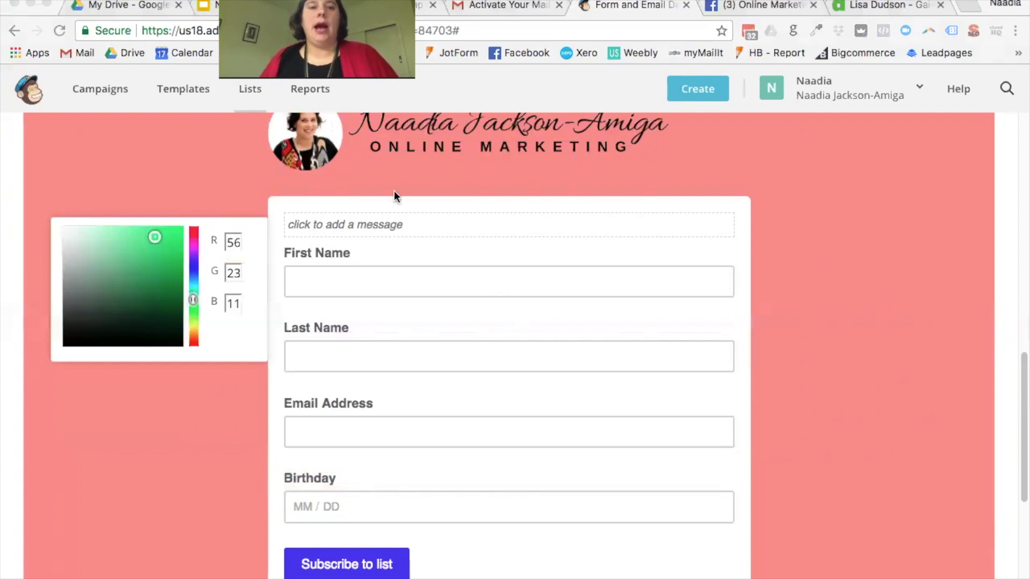
scroll(709, 347, down, 3)
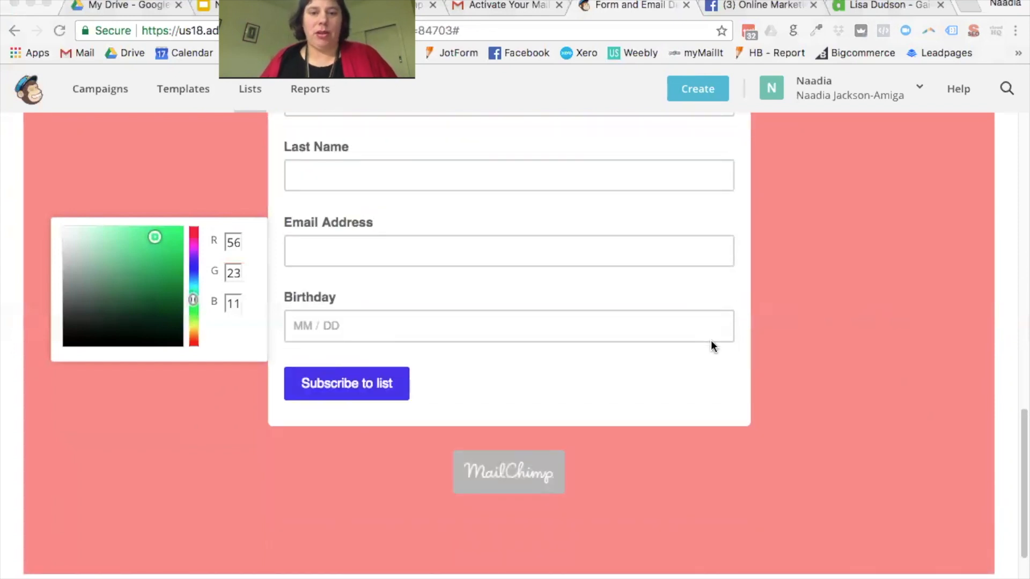
scroll(712, 343, up, 10)
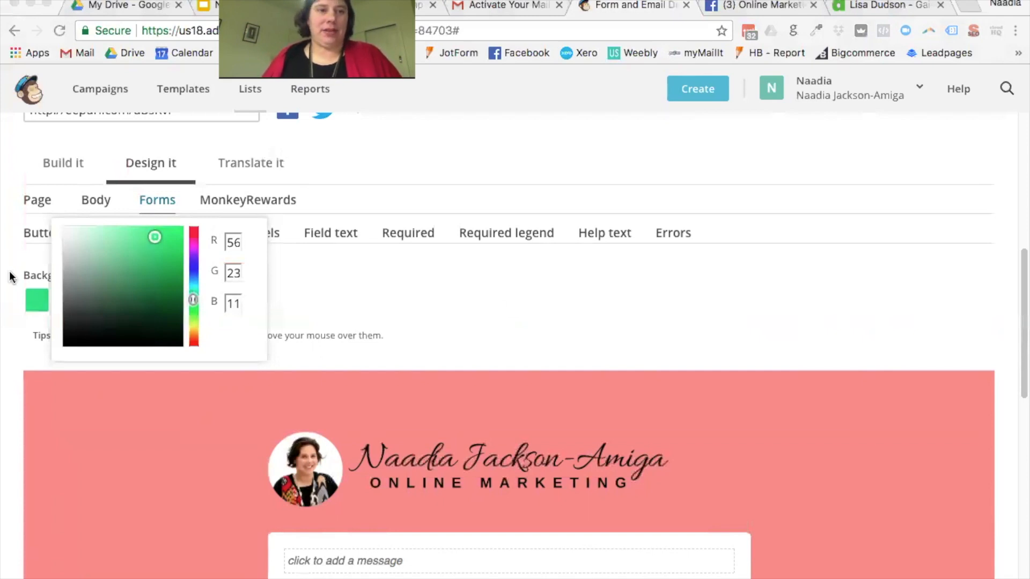
Step: Paste #D01624 as the normal button background colour
click(11, 206)
click(35, 233)
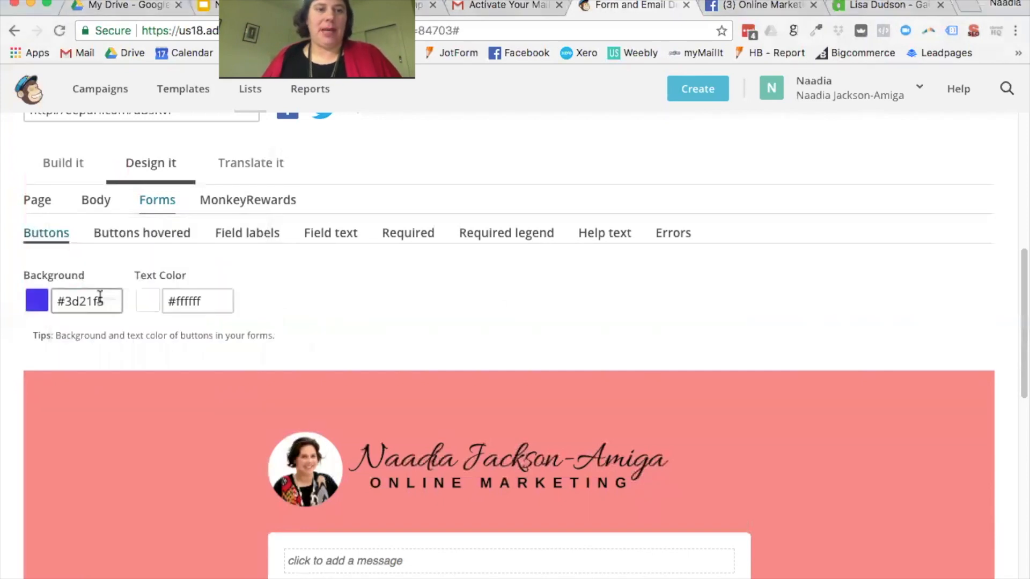
drag(56, 299, 211, 294)
text(#D01624)
click(347, 281)
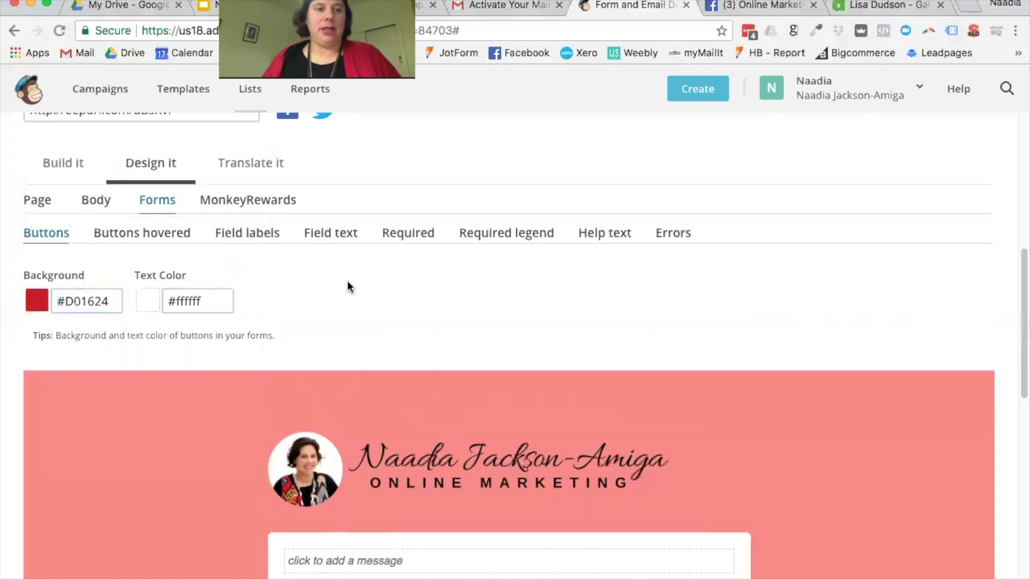
scroll(593, 316, down, 10)
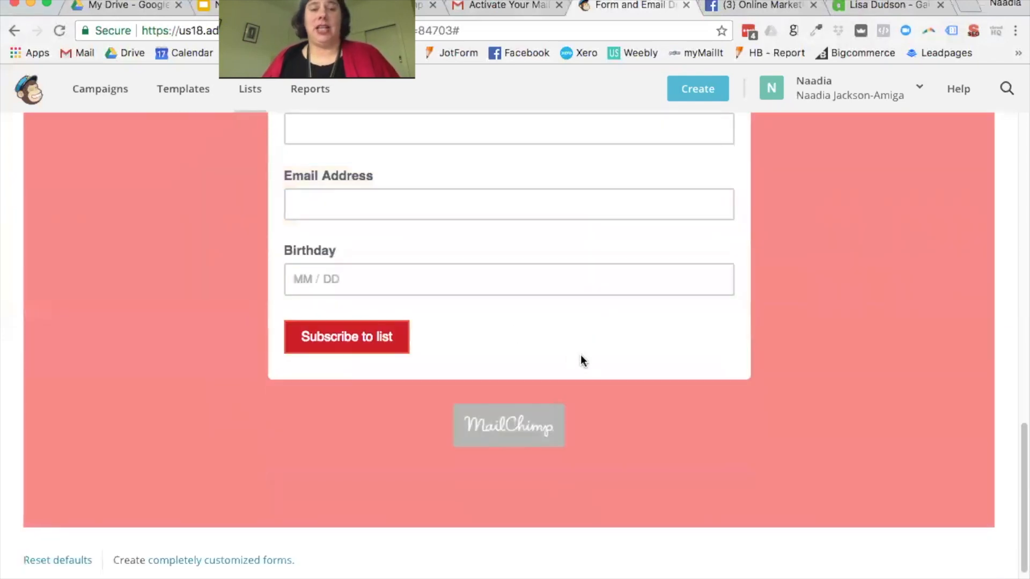
scroll(581, 356, up, 9)
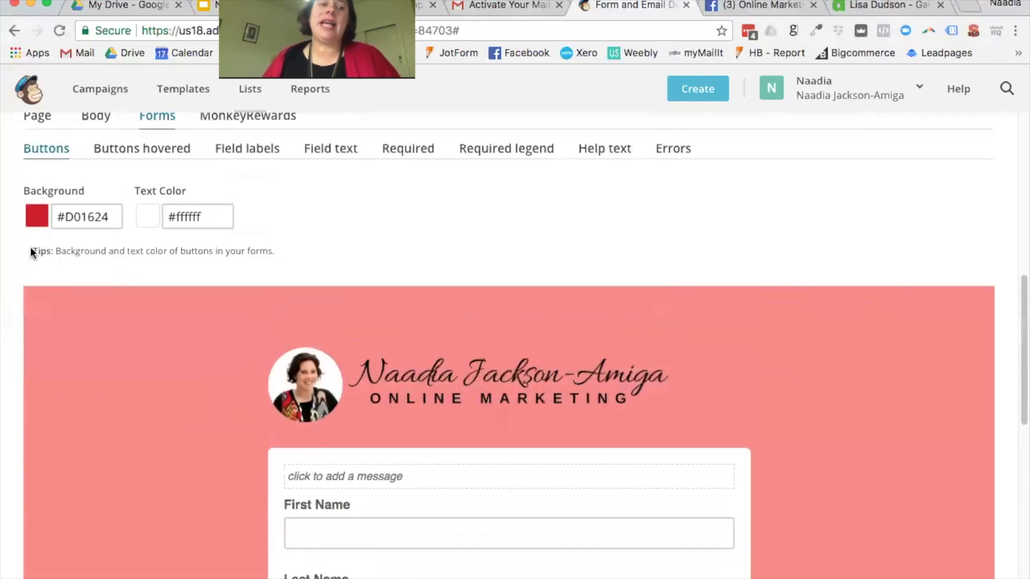
Step: Change the normal button background to a darker green, #438c04
click(80, 220)
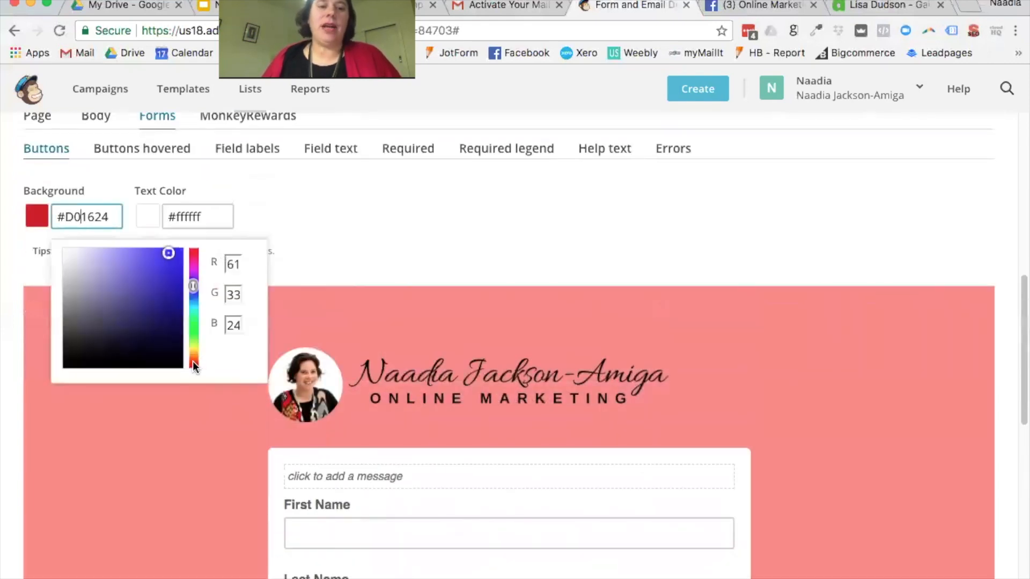
key(super+a)
text(#f5831f)
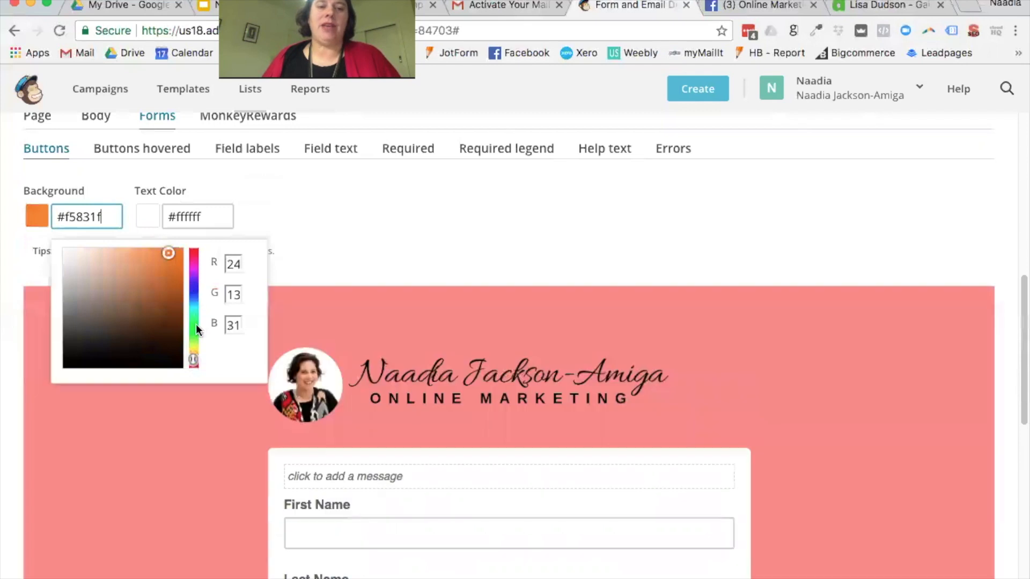
click(195, 331)
click(196, 338)
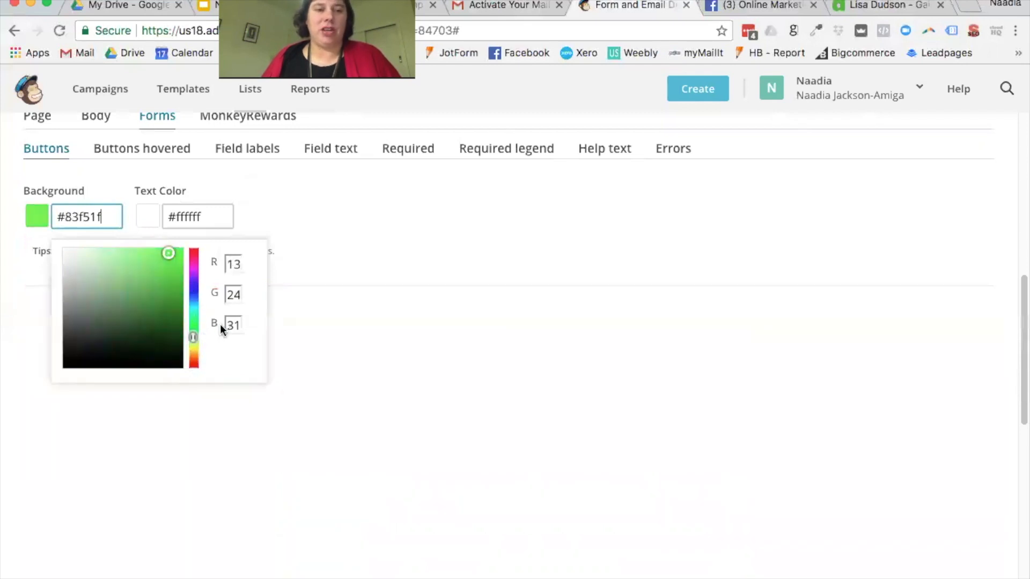
drag(172, 257, 183, 307)
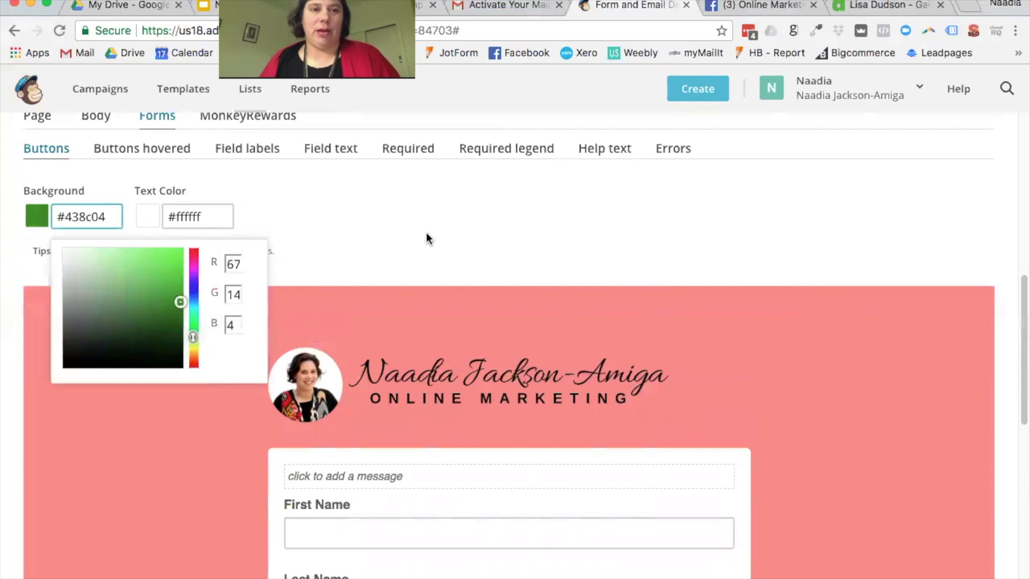
click(471, 250)
scroll(471, 250, down, 10)
scroll(327, 317, up, 2)
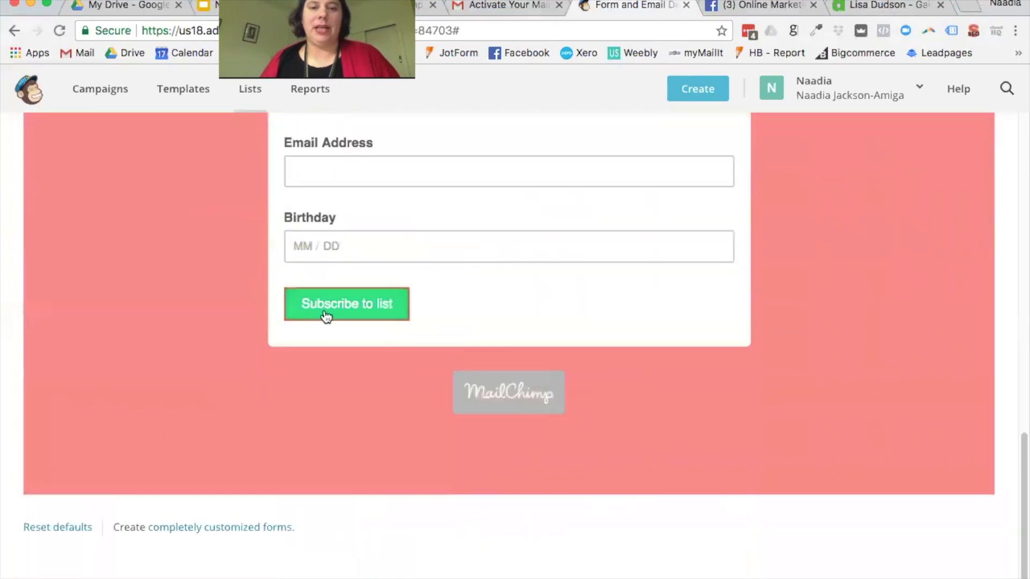
scroll(469, 290, up, 10)
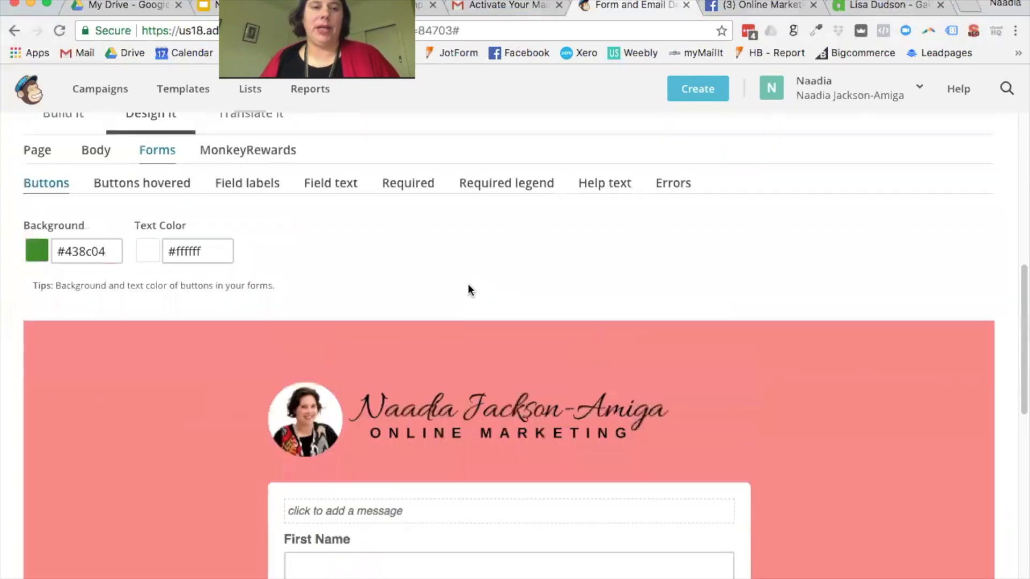
Step: Set the hovered button background to red #D01624
click(125, 190)
click(99, 256)
text(#D01624)
click(327, 232)
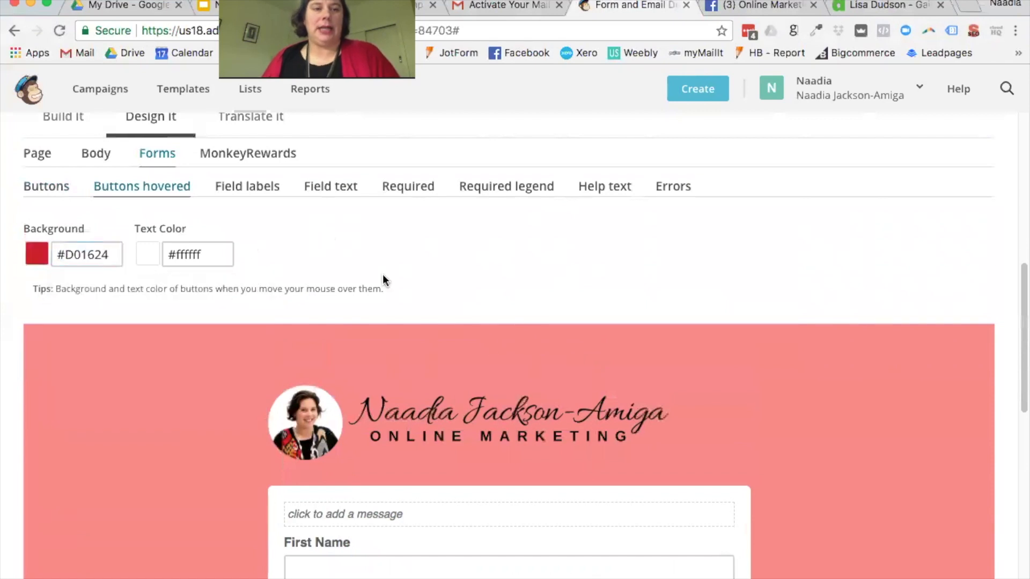
scroll(477, 320, down, 10)
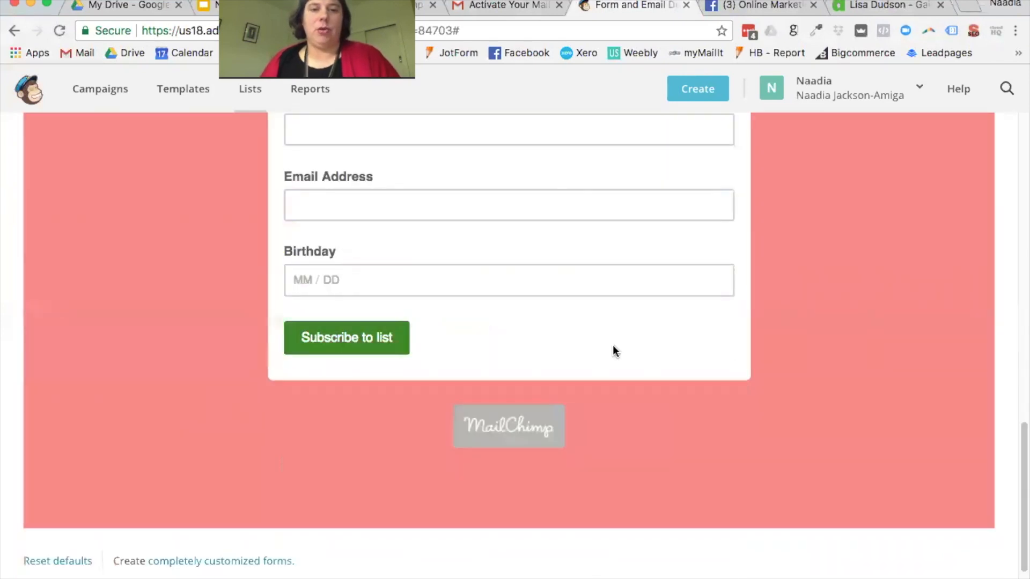
scroll(579, 346, up, 8)
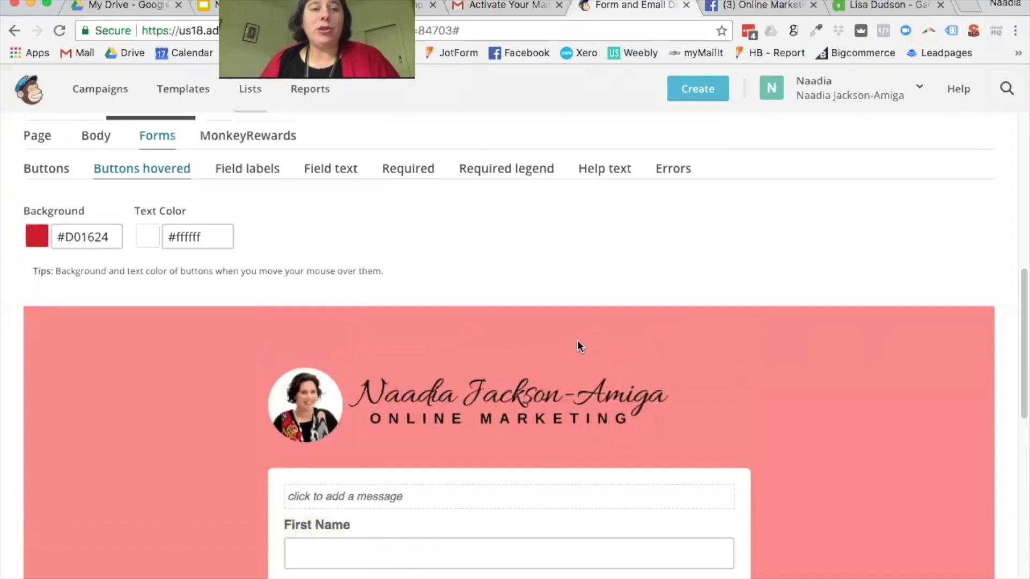
scroll(575, 340, up, 2)
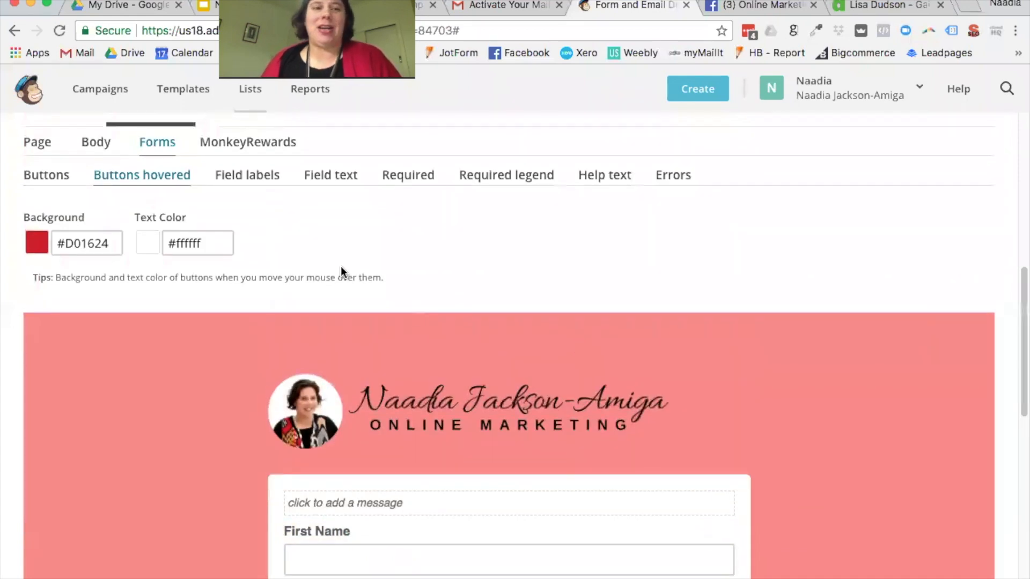
scroll(343, 267, up, 1)
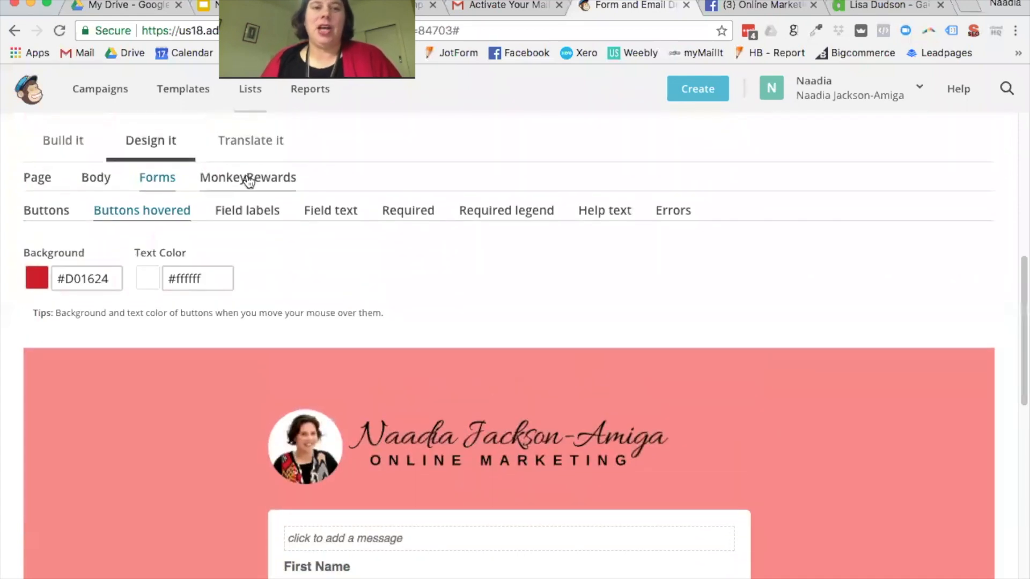
Step: Look through the Translate it settings to find the subscribe button's wording
click(252, 141)
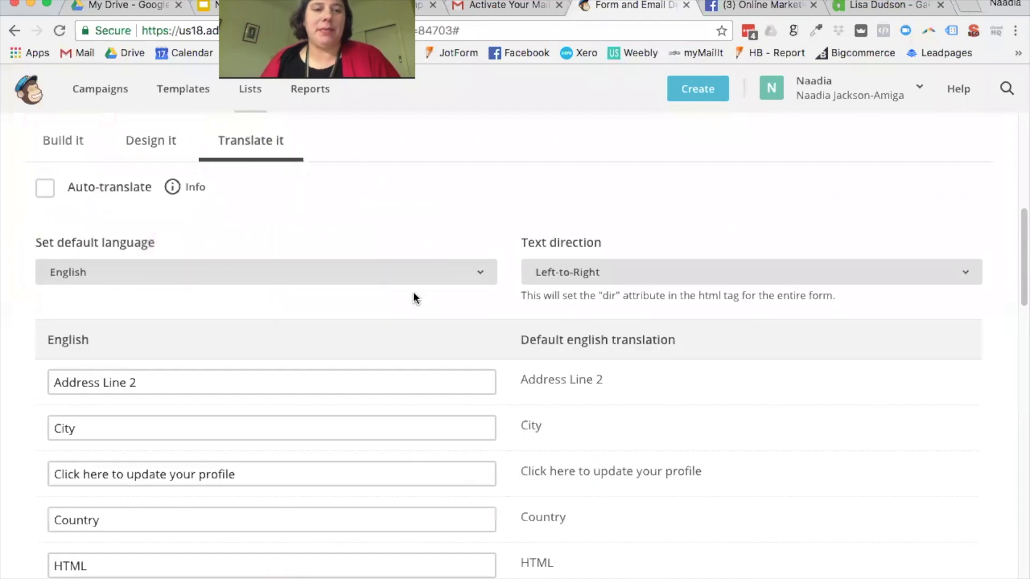
scroll(413, 292, down, 3)
scroll(414, 293, down, 5)
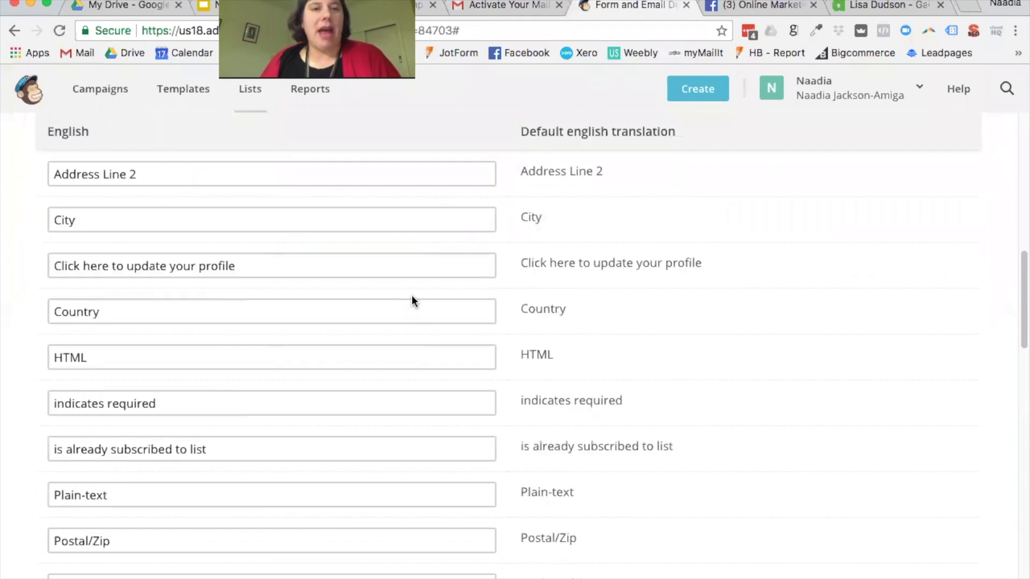
scroll(410, 296, up, 15)
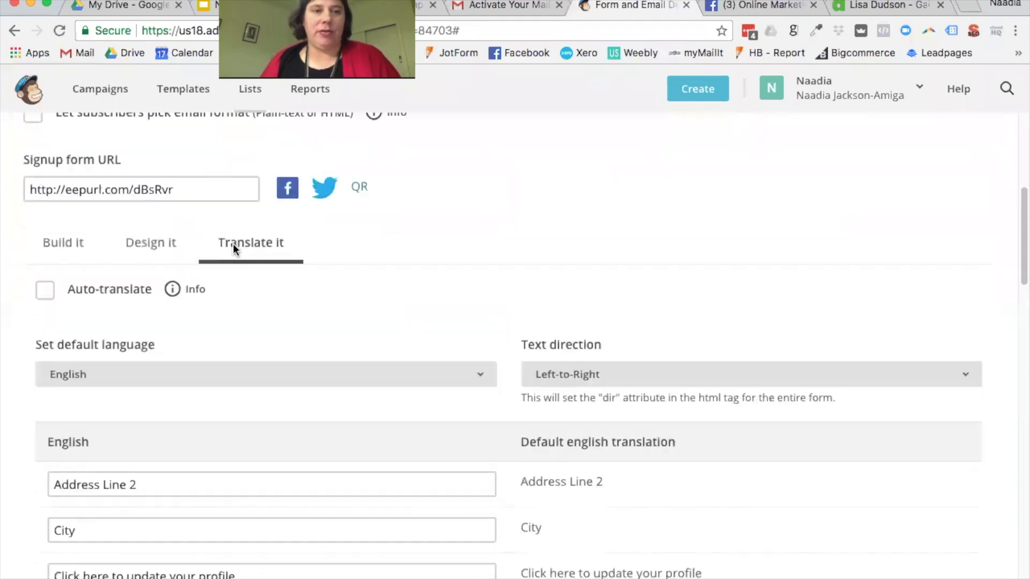
scroll(233, 247, down, 2)
click(63, 314)
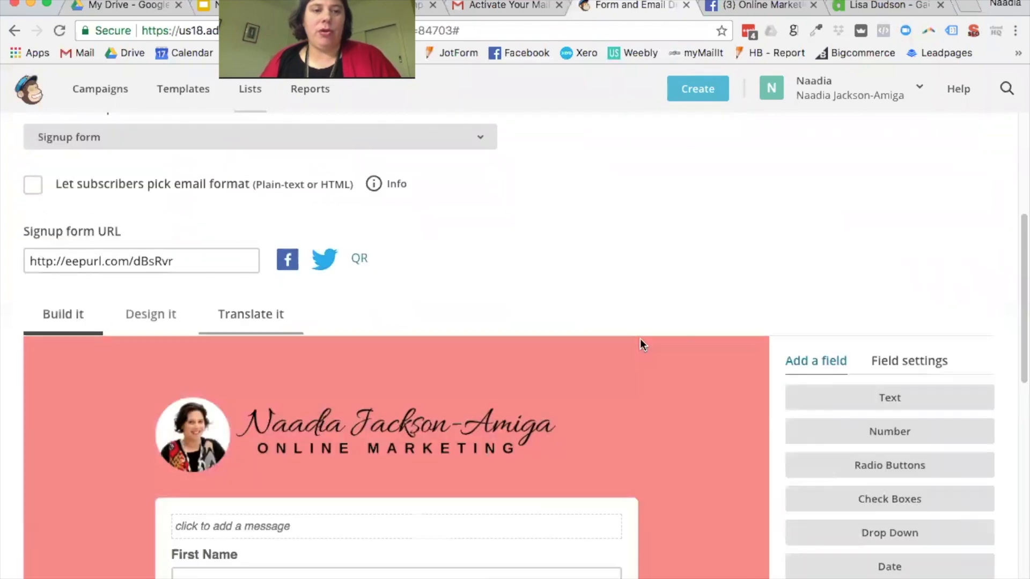
scroll(638, 342, down, 5)
scroll(537, 365, down, 8)
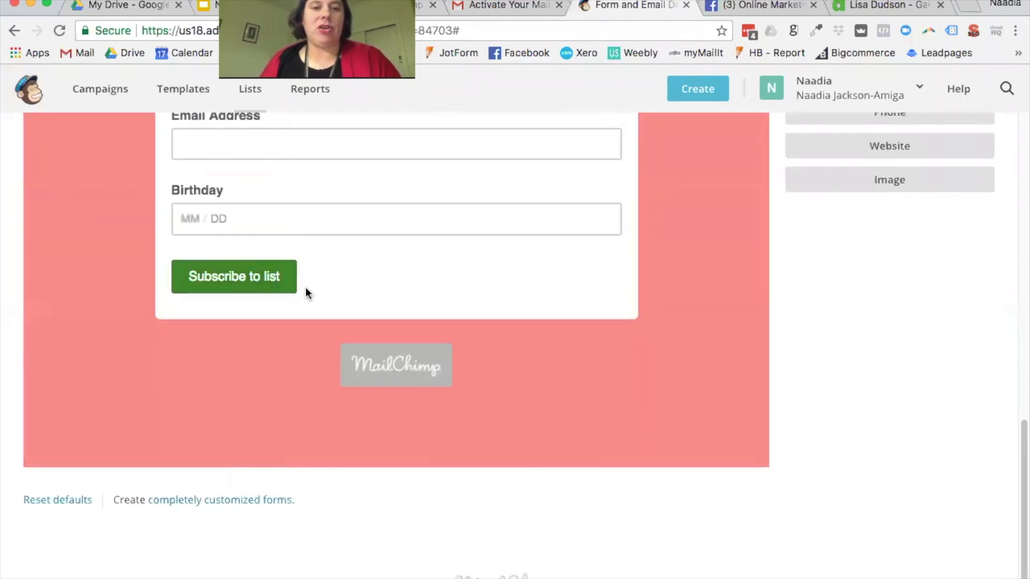
scroll(305, 292, up, 7)
scroll(305, 288, up, 4)
Step: Replace 'Subscribe to list' with 'Get Access Now' and save the translation settings
click(251, 225)
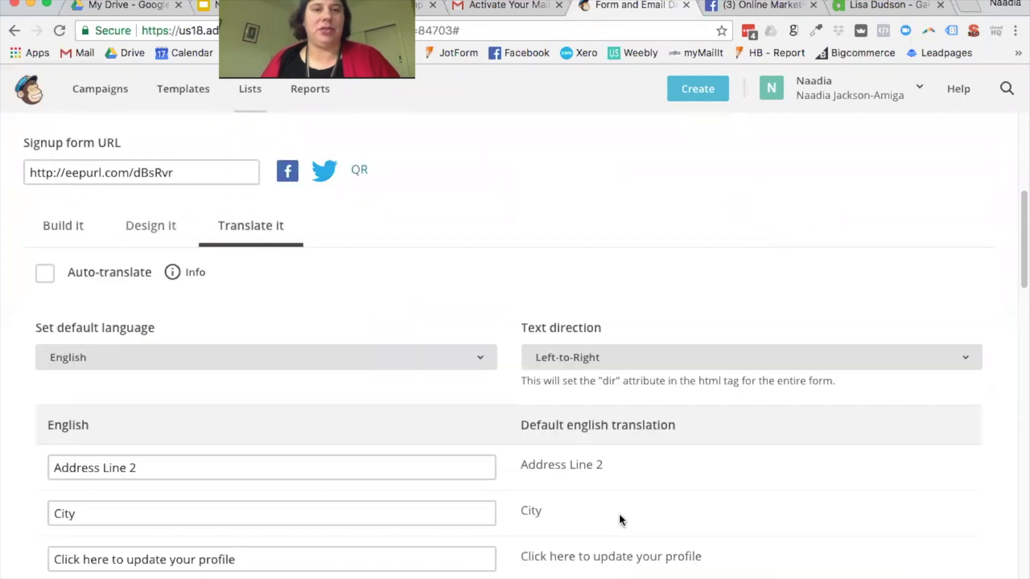
scroll(497, 484, down, 7)
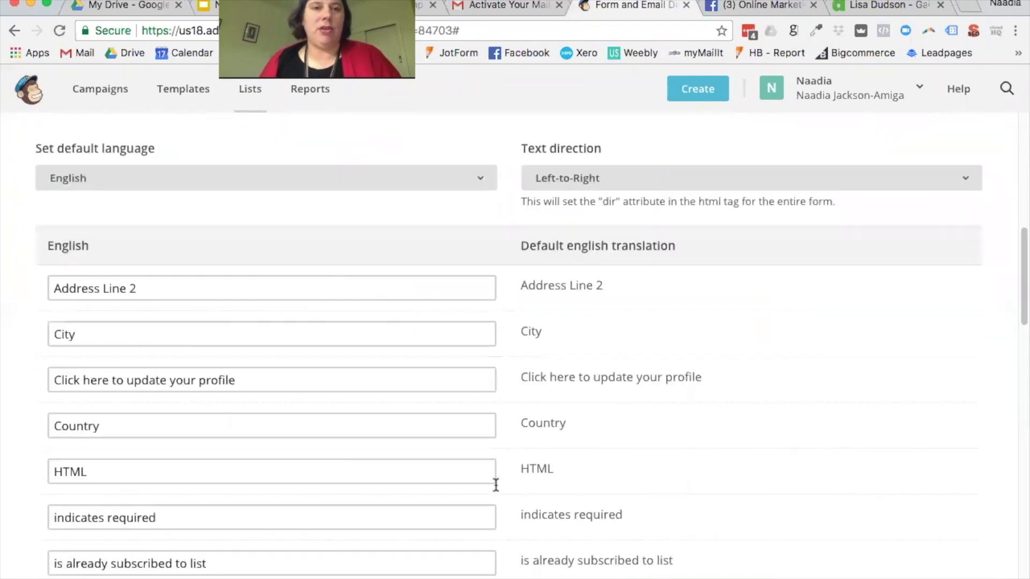
scroll(282, 456, down, 8)
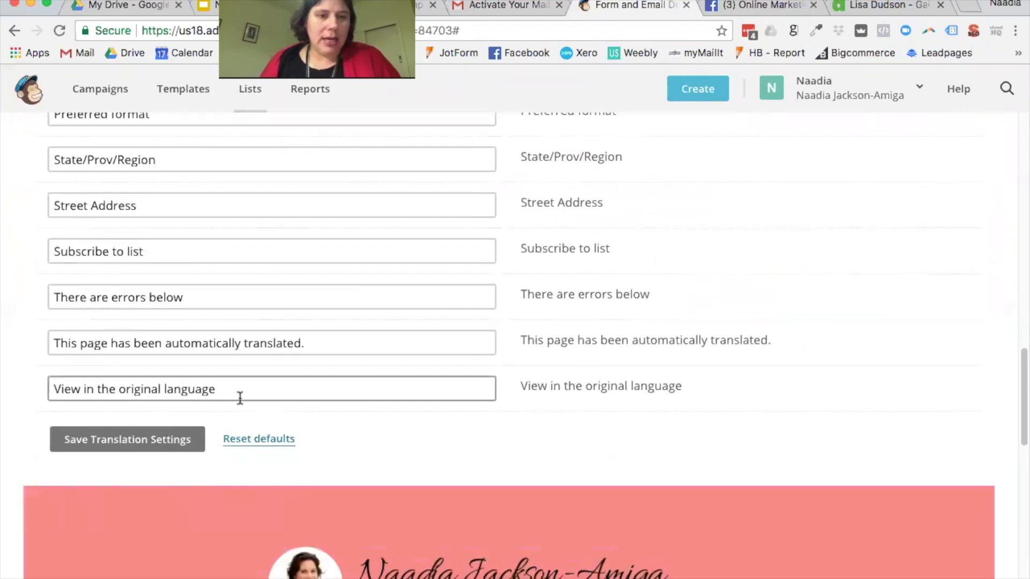
scroll(237, 402, up, 2)
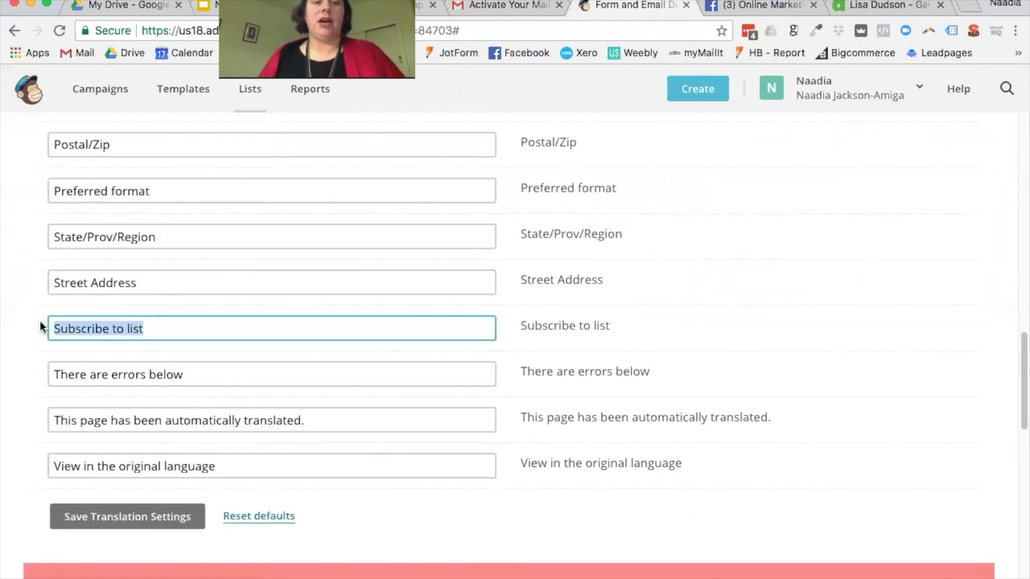
text(Ge)
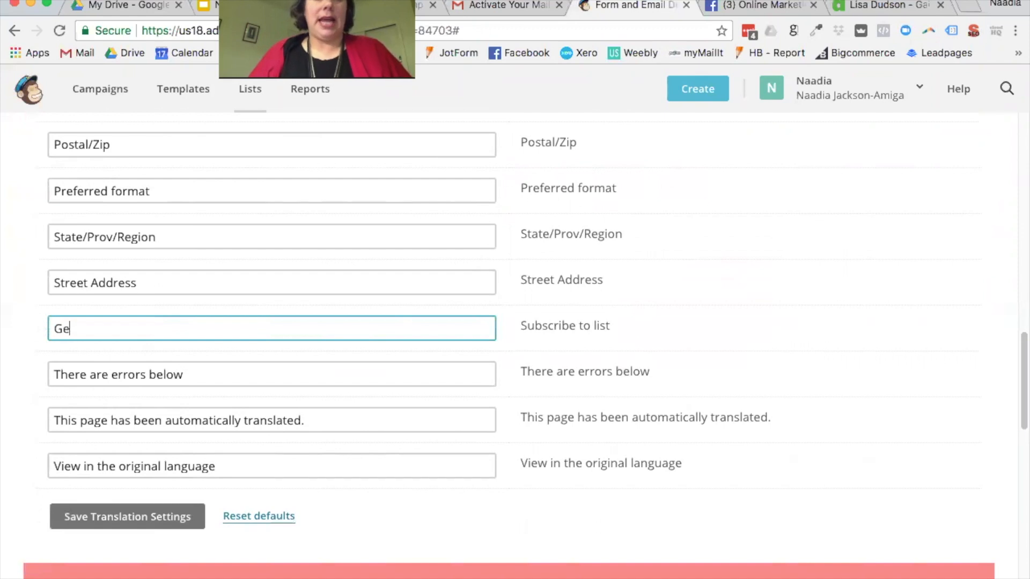
text(t Access Now)
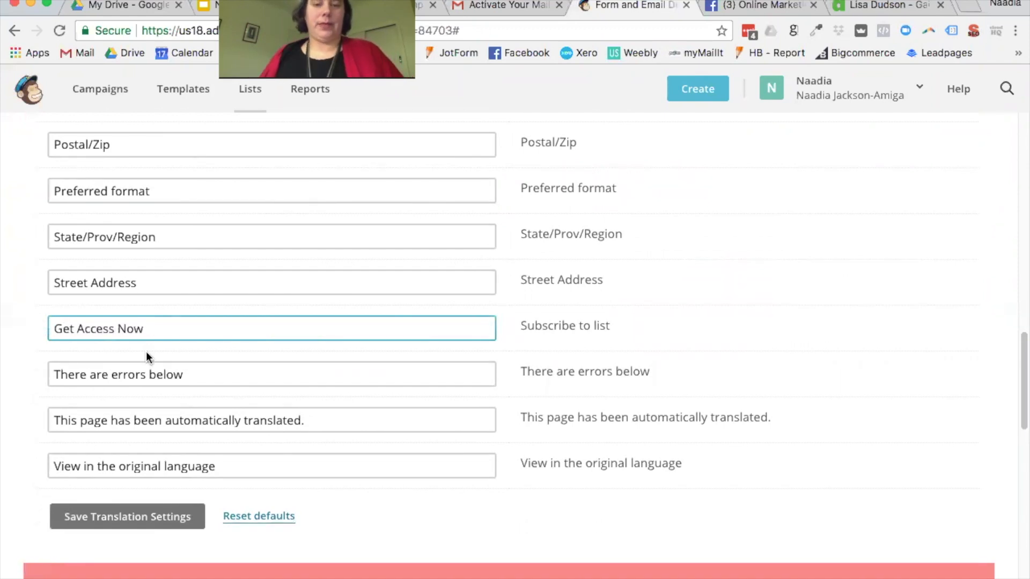
click(92, 518)
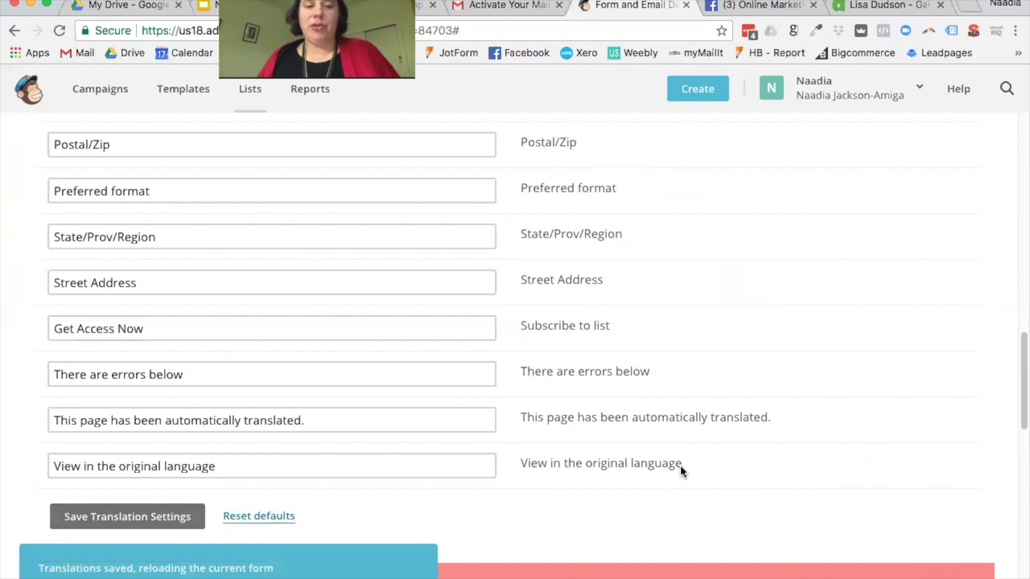
scroll(683, 470, down, 15)
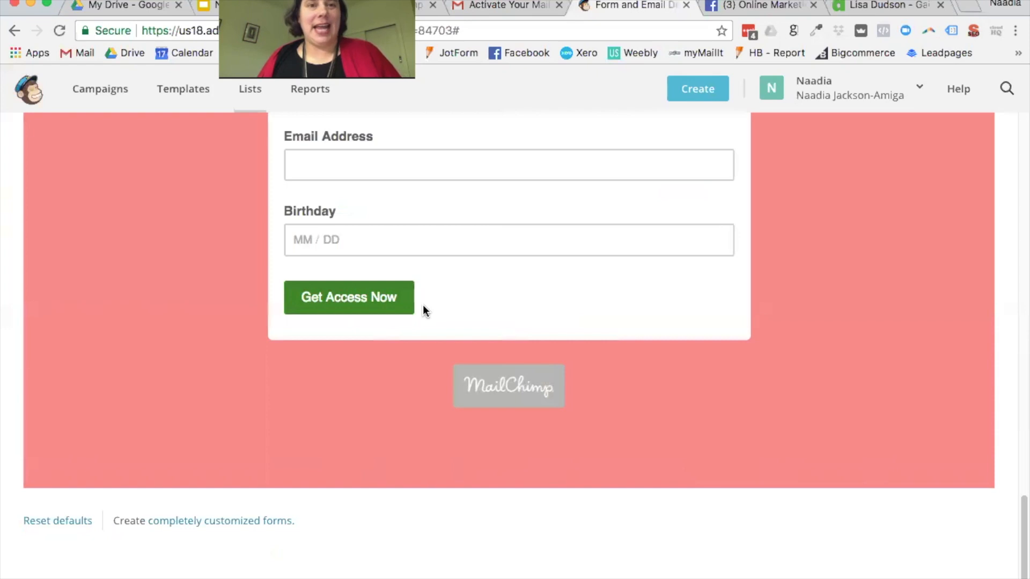
scroll(481, 316, up, 8)
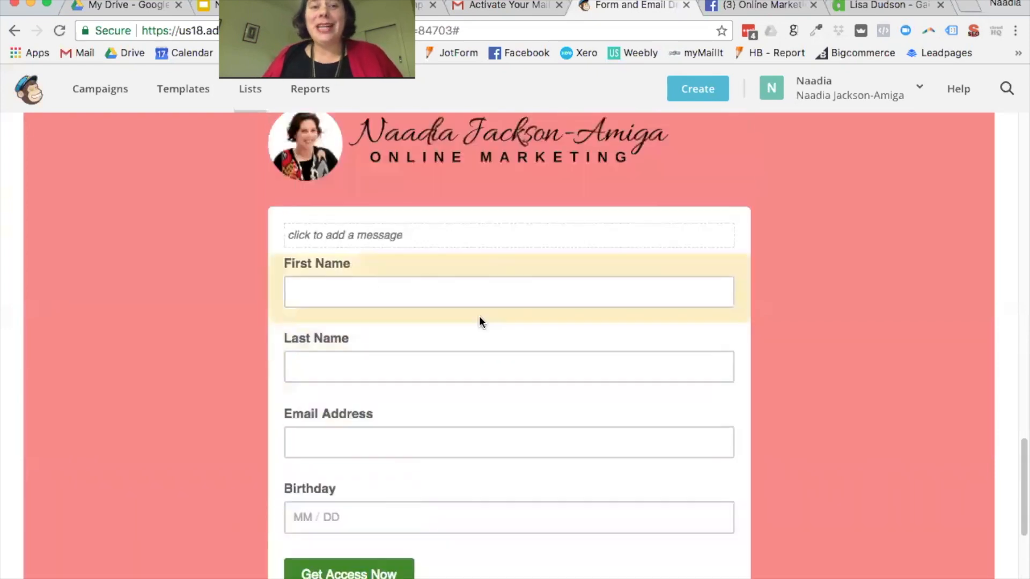
Step: Add the intro 'Join my list to get great tips and tricks on online marketing…' with the free ebook offer
click(443, 344)
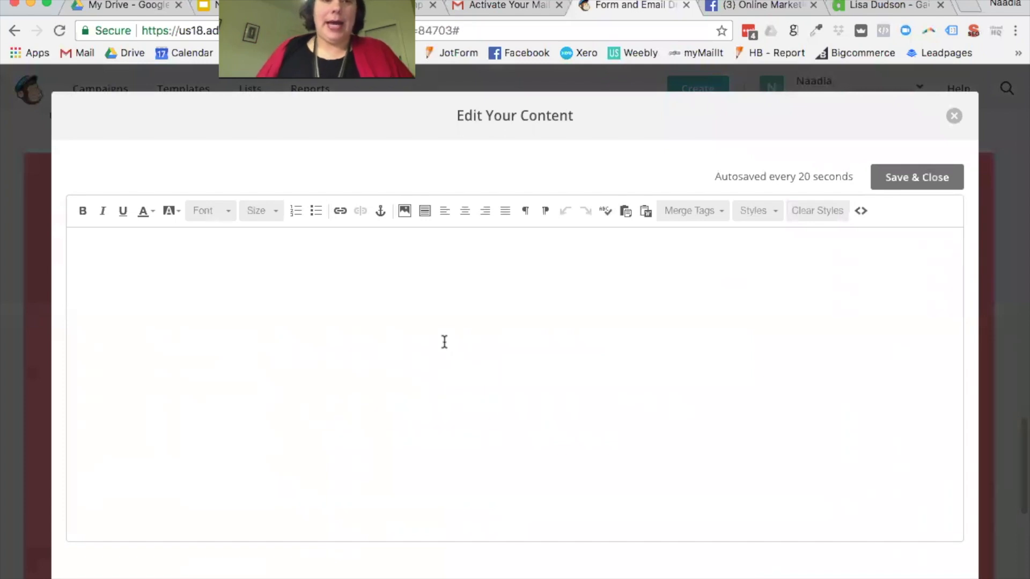
text(Join my )
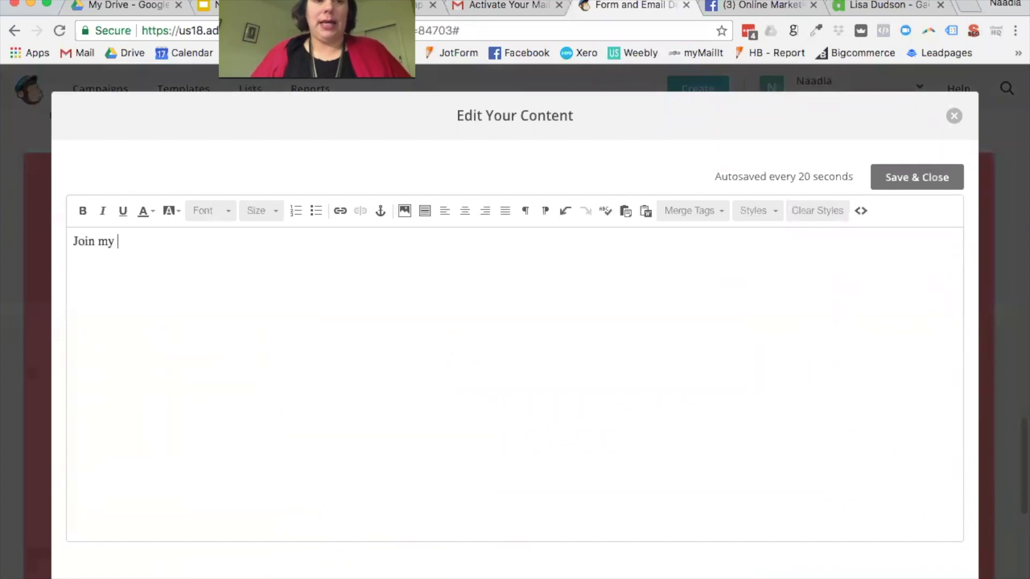
text(list to get great tips and t)
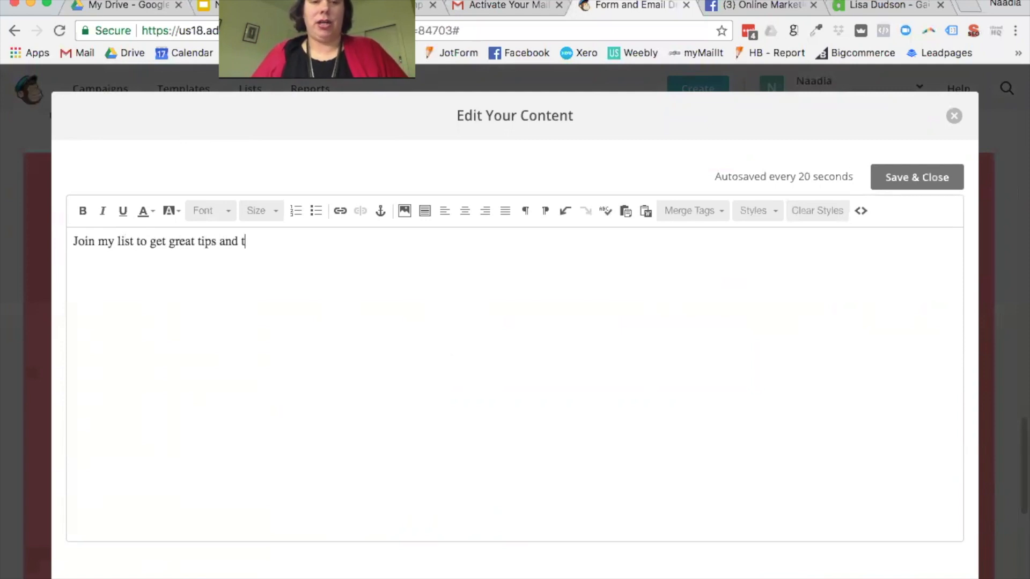
text(ricks on online marketing and also get your)
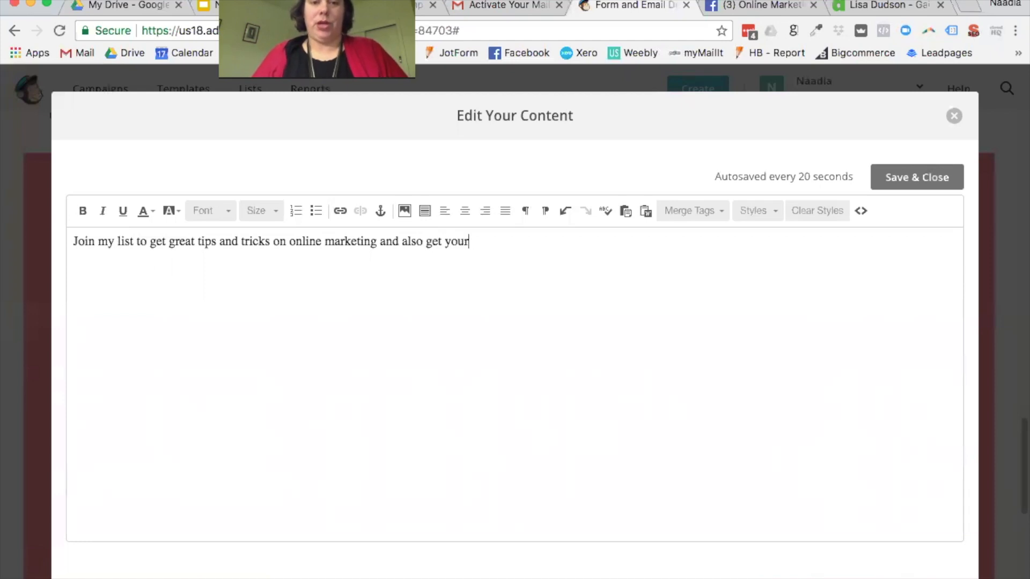
text( free ebook -)
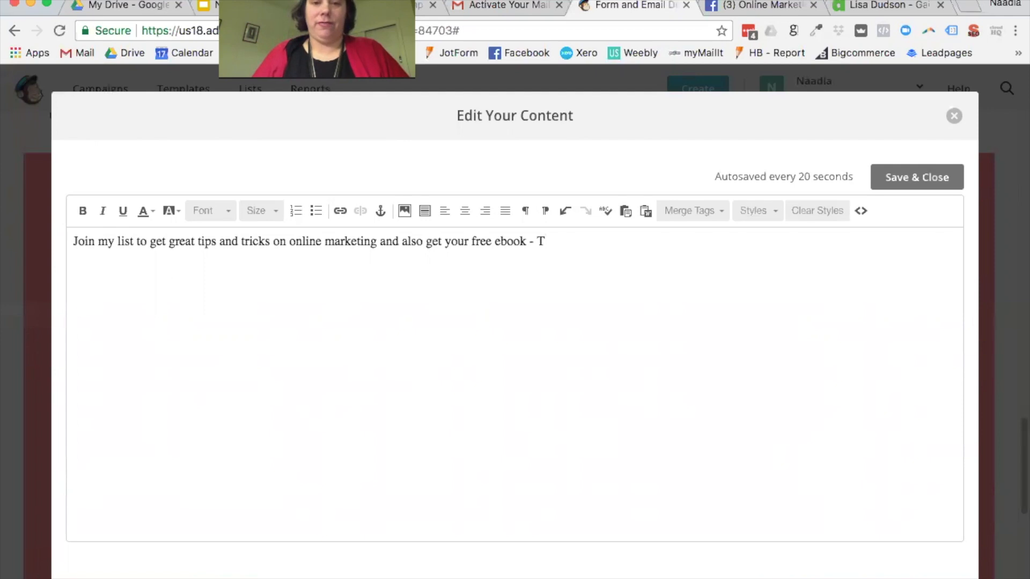
text( 5 ways )
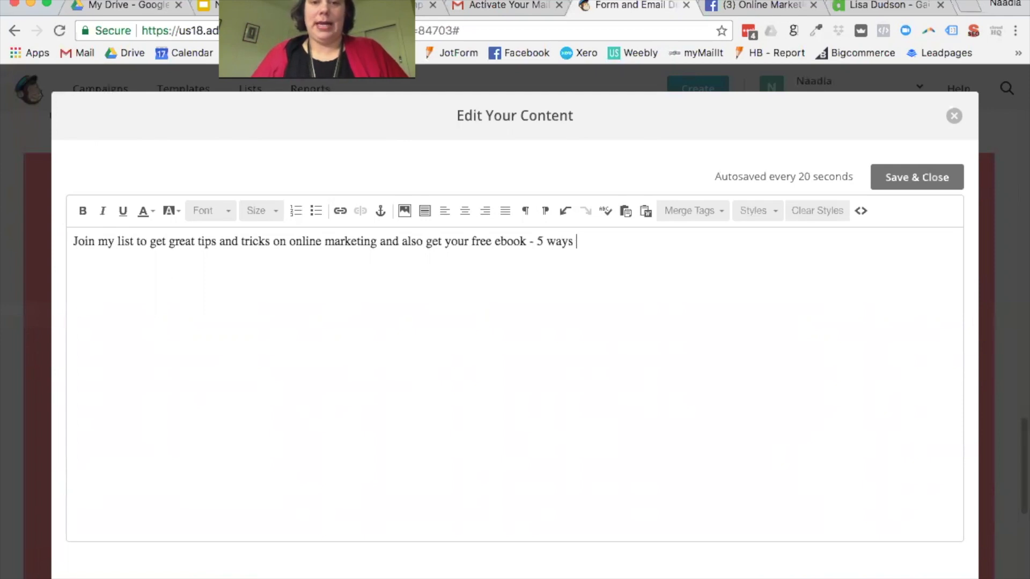
text(to get online fast.)
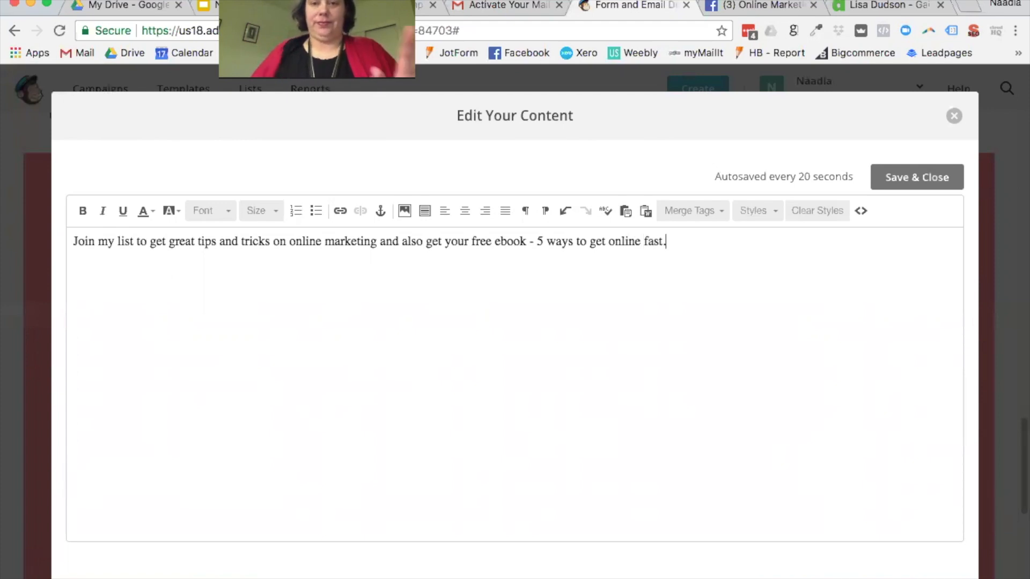
click(946, 175)
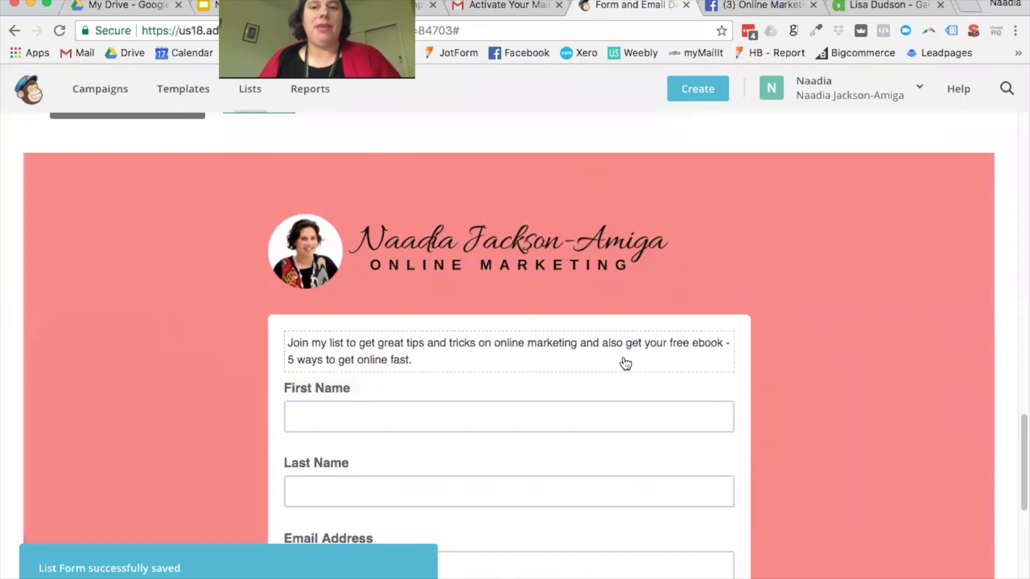
scroll(484, 354, down, 1)
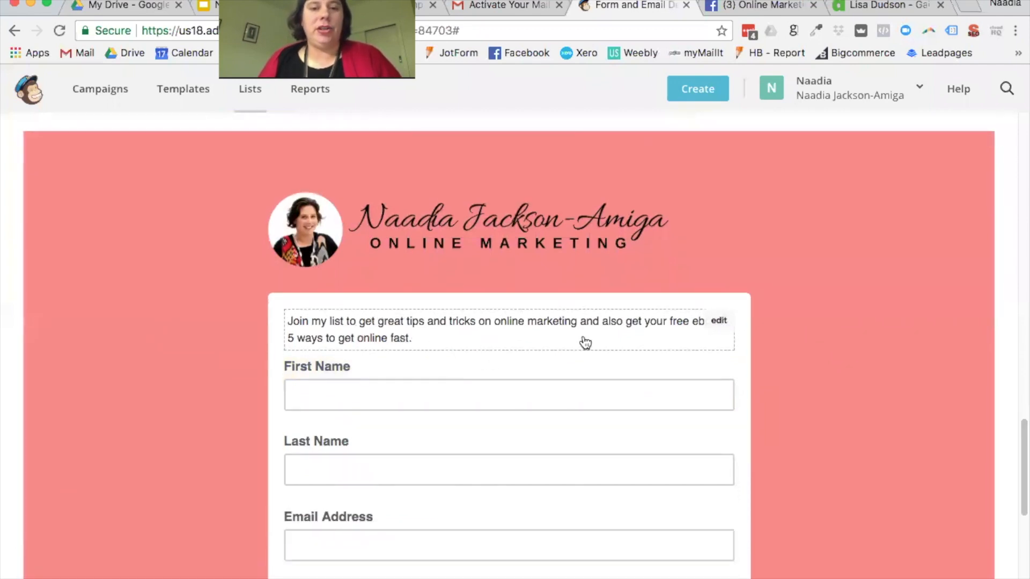
Step: Set the whole intro paragraph to text size 24
click(504, 339)
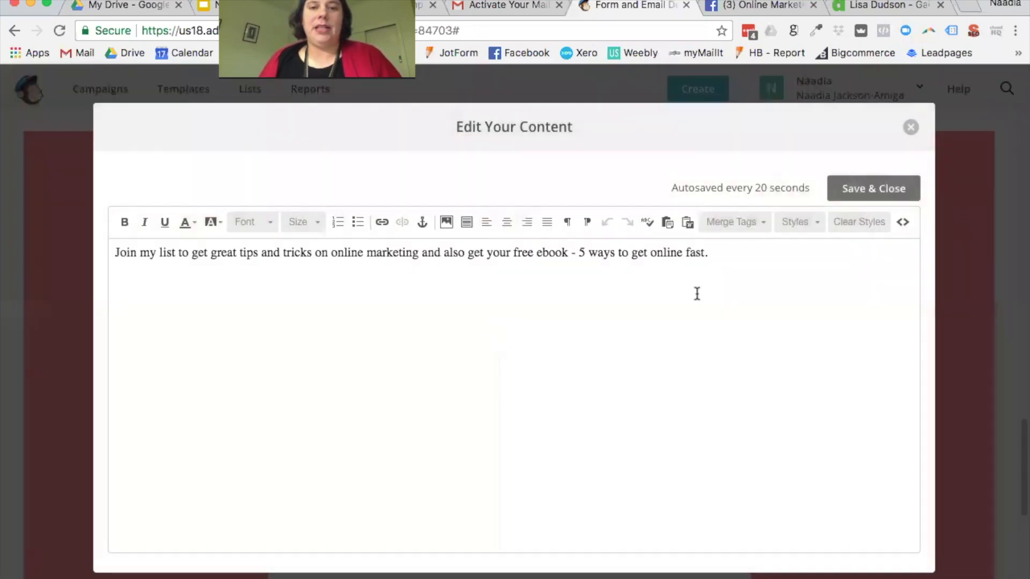
triple_click(677, 252)
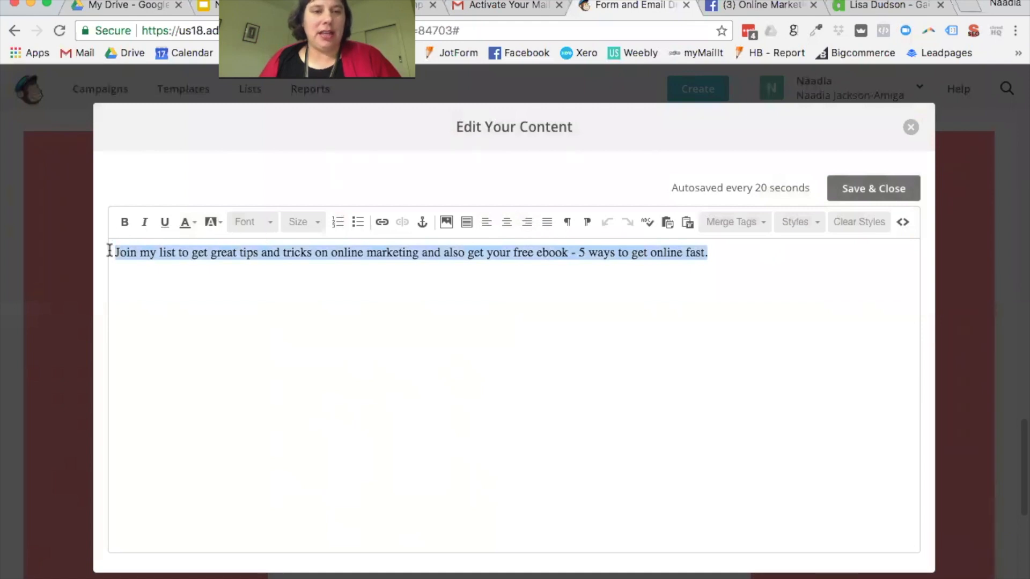
click(124, 226)
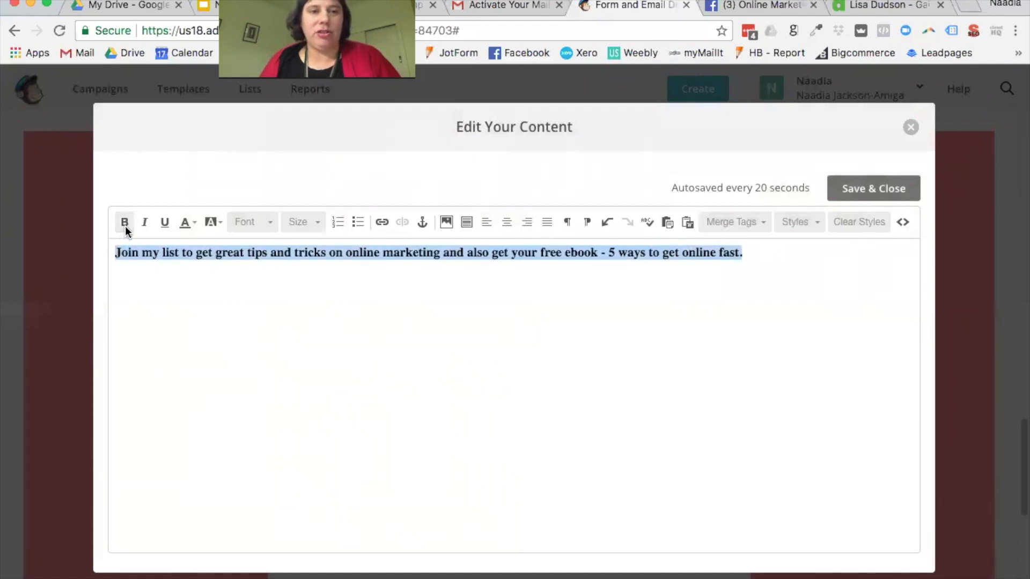
click(125, 226)
click(268, 230)
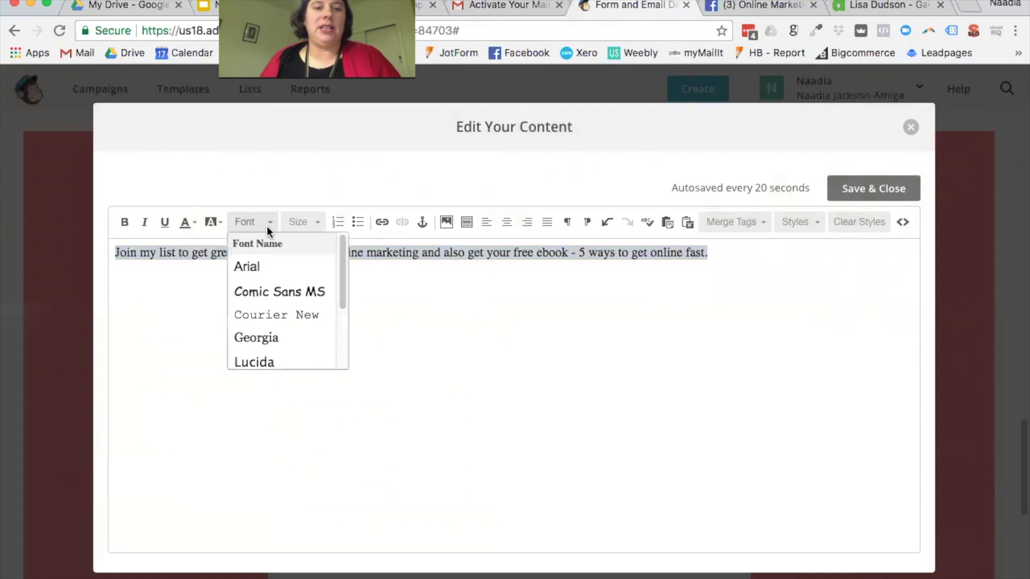
scroll(343, 276, down, 3)
scroll(343, 275, up, 3)
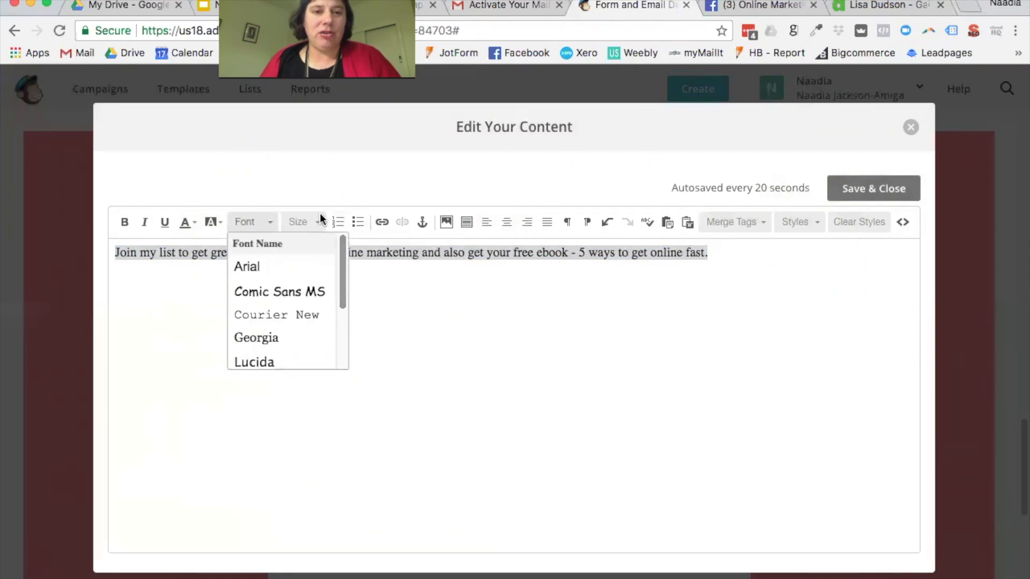
click(318, 222)
scroll(324, 321, down, 1)
click(325, 321)
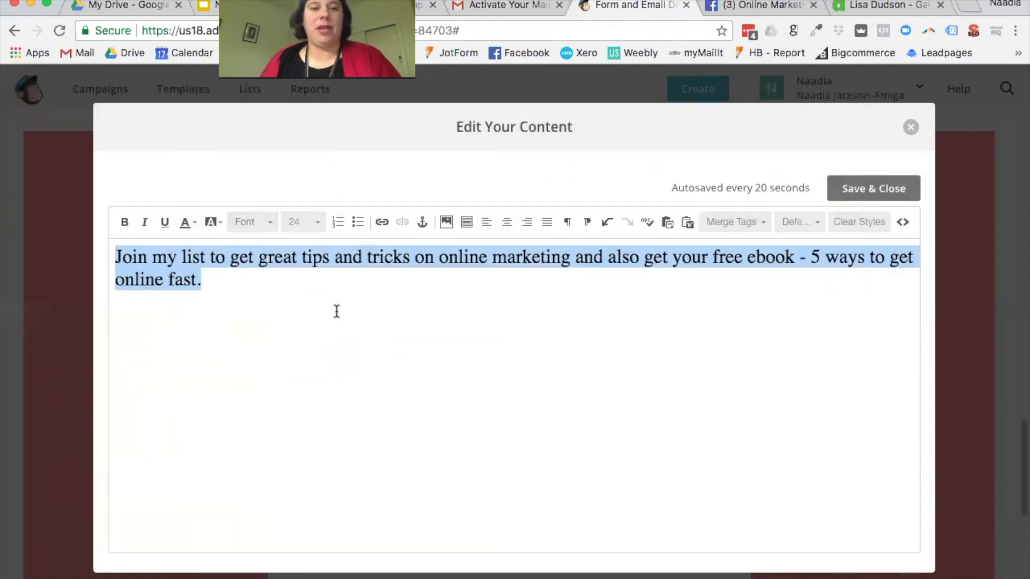
Step: Break the line before the free ebook offer, centre the intro, and save it
click(546, 310)
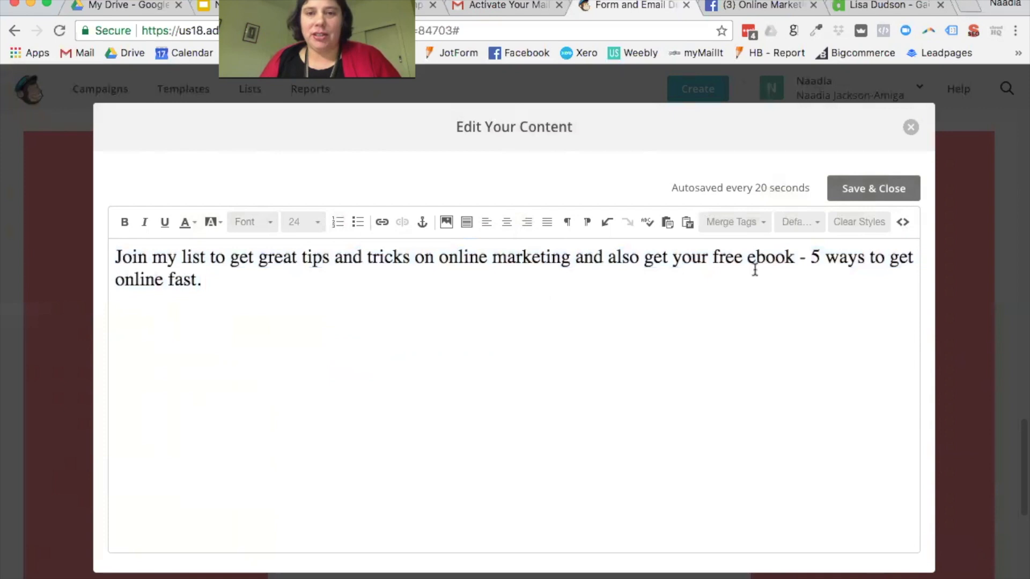
click(714, 258)
key(shift+Return)
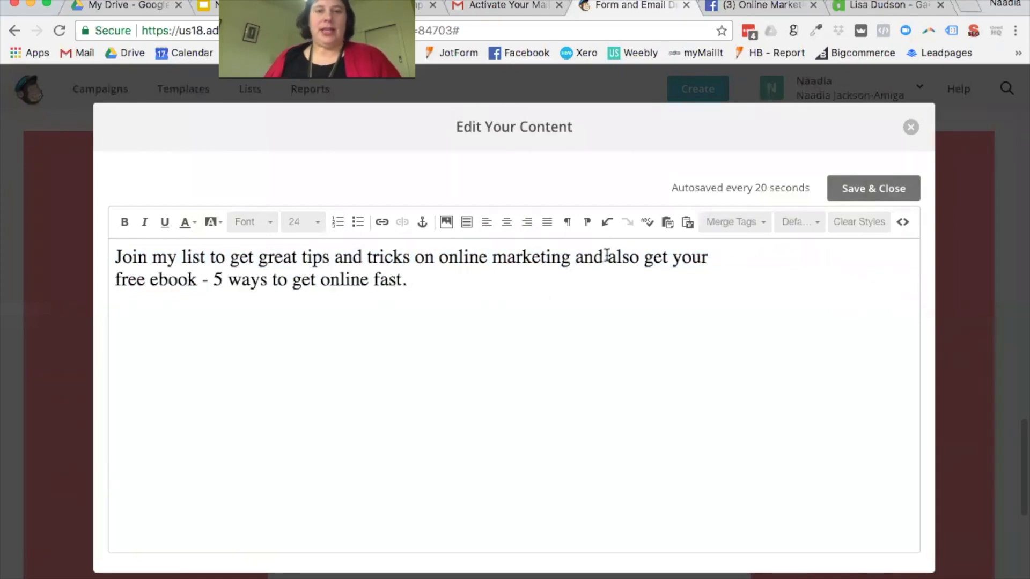
drag(495, 271, 81, 236)
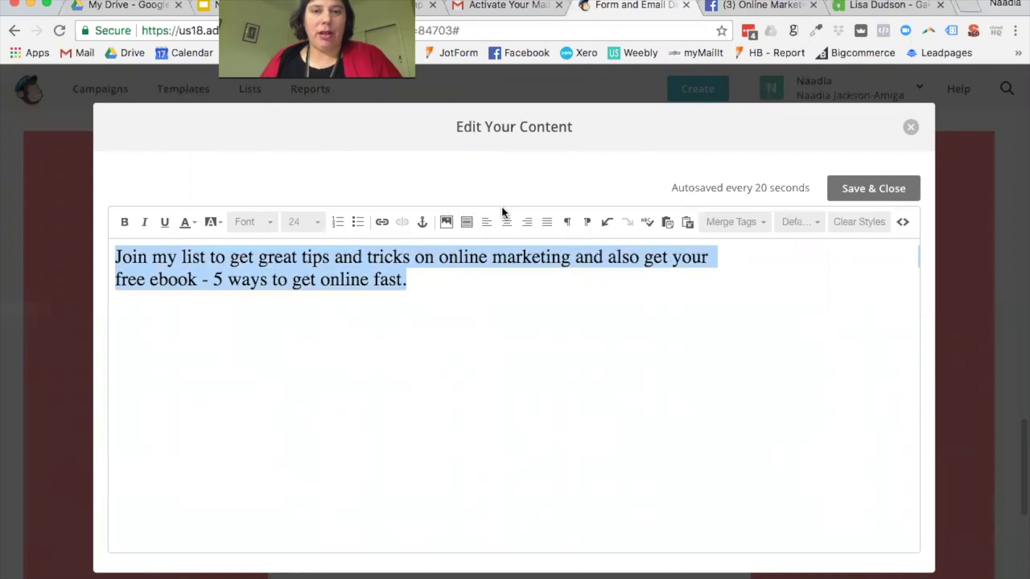
click(502, 223)
click(687, 342)
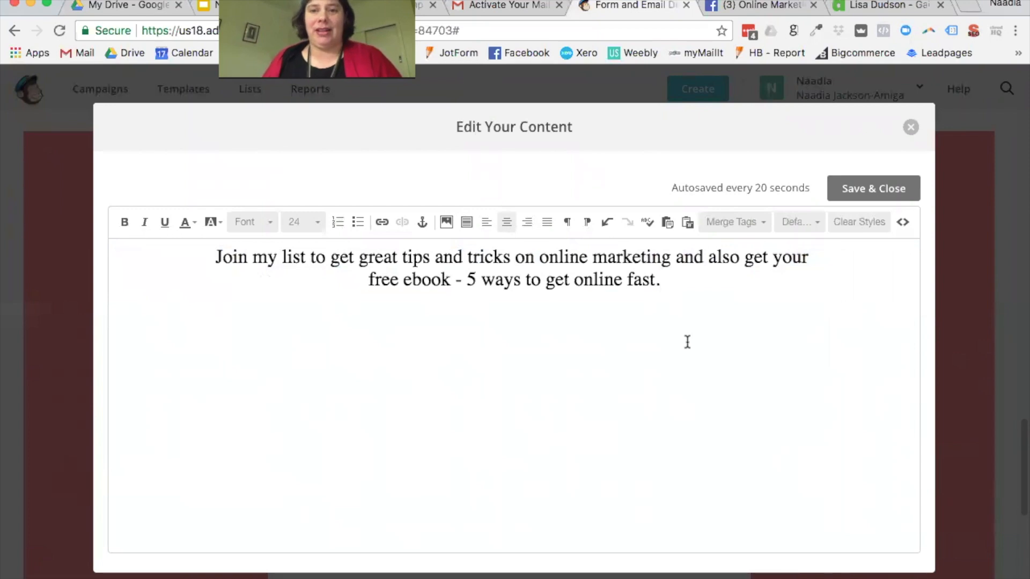
click(846, 193)
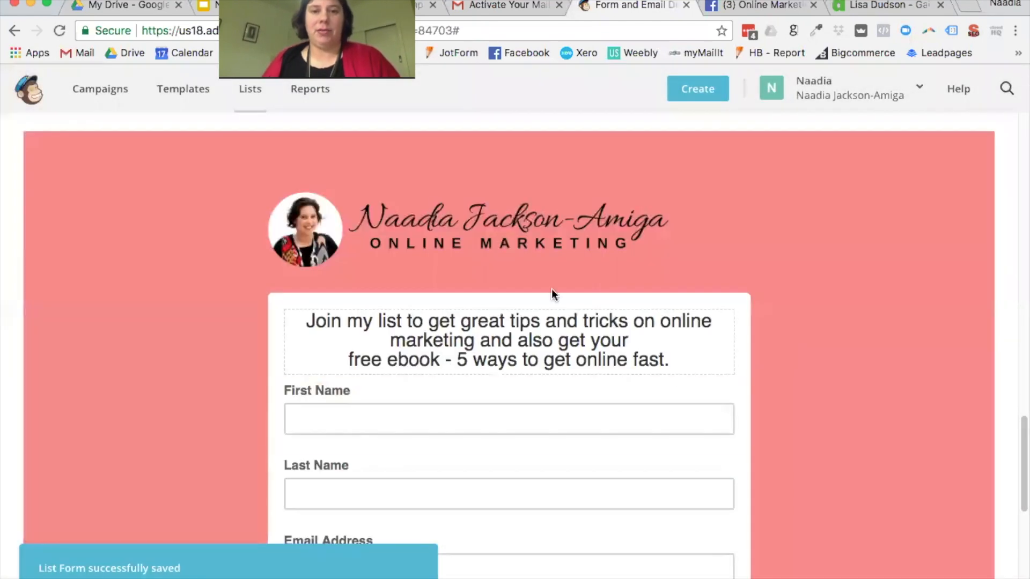
scroll(731, 324, down, 7)
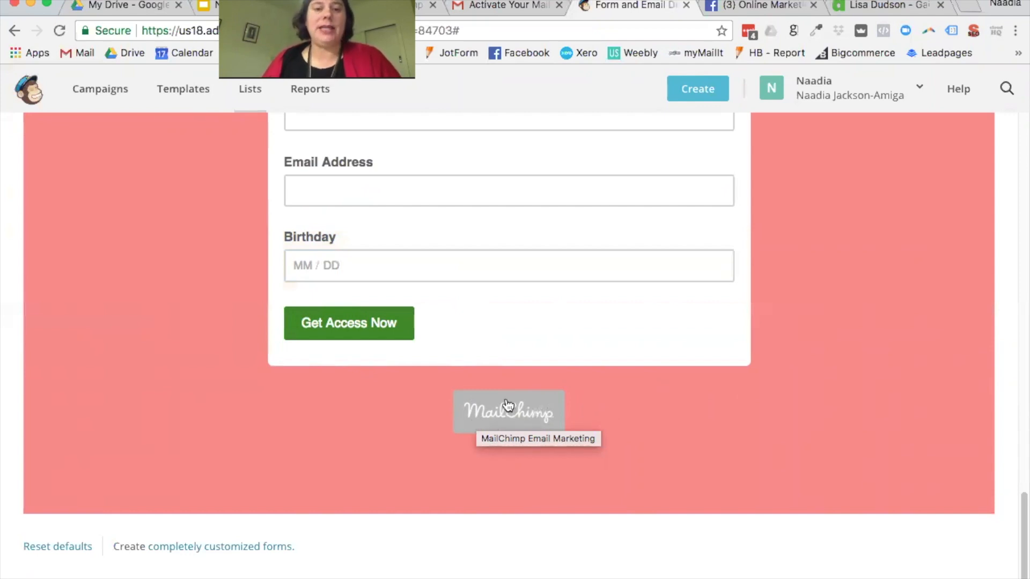
scroll(597, 435, up, 15)
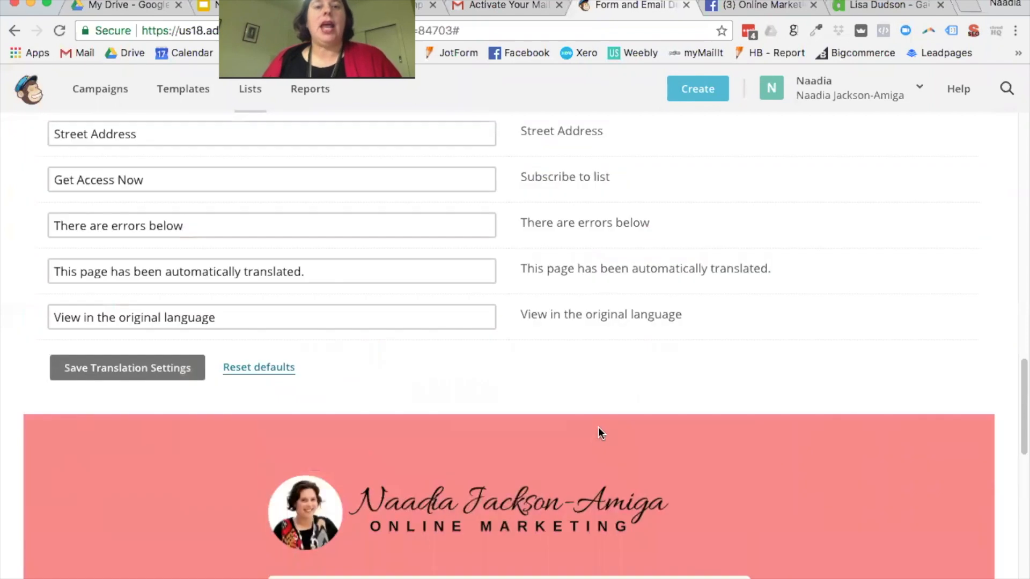
scroll(601, 422, up, 5)
Step: Go to the MonkeyRewards badge settings under Design it
click(63, 356)
click(156, 355)
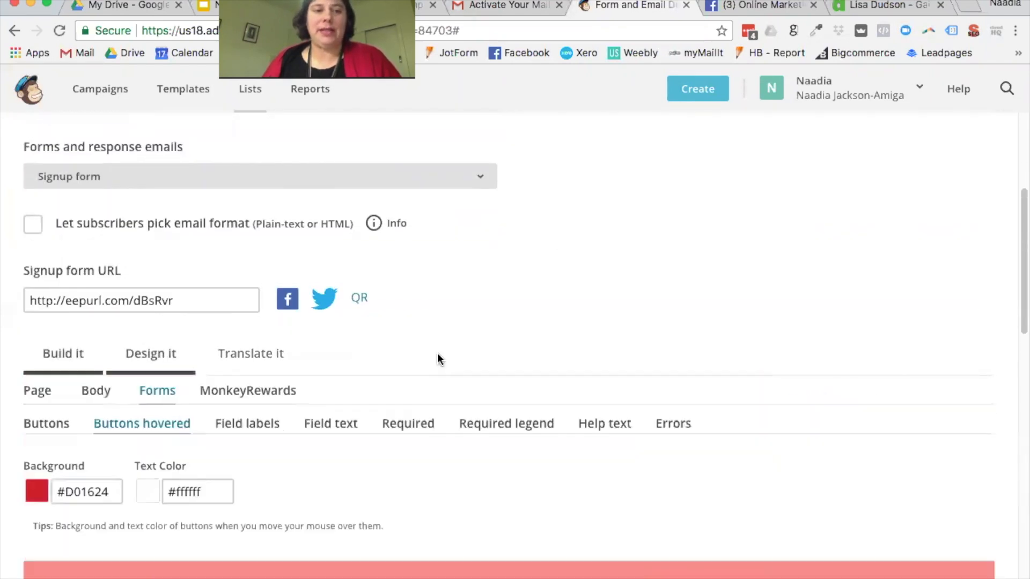
scroll(418, 347, down, 1)
click(274, 364)
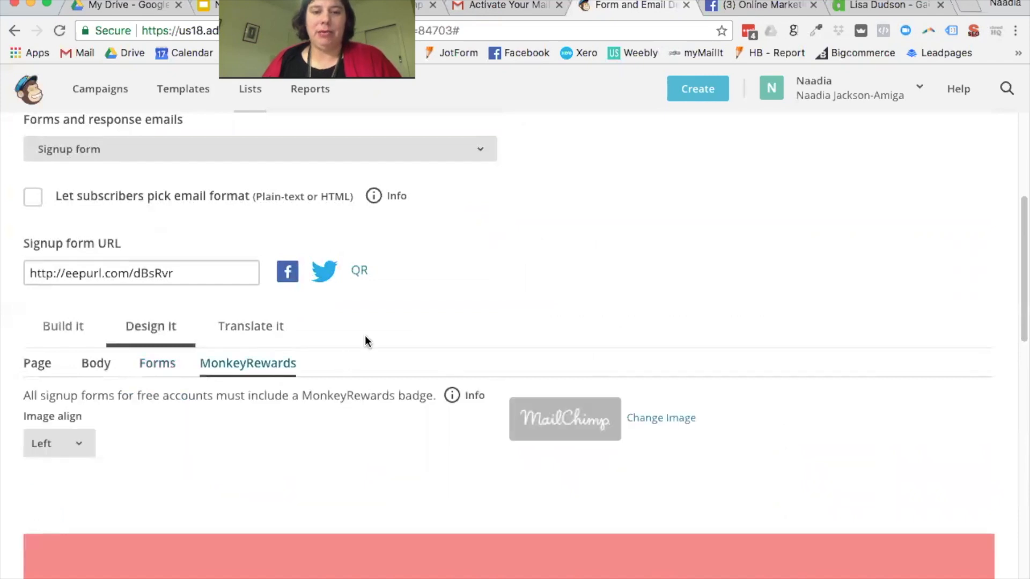
scroll(365, 336, down, 4)
Step: Change the badge image to the plain MailChimp wordmark with no background box
click(661, 301)
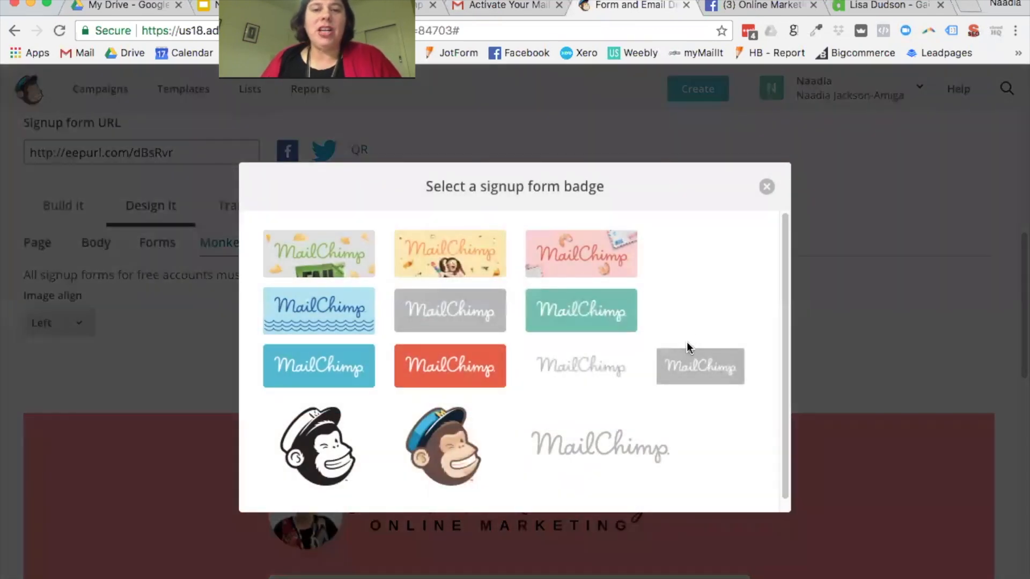
scroll(687, 338, down, 1)
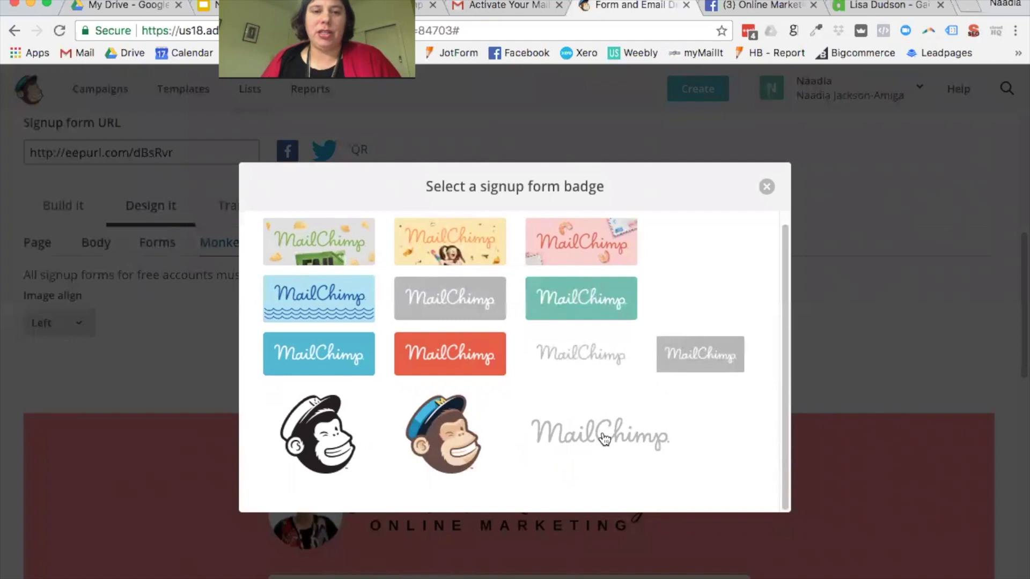
scroll(344, 271, up, 1)
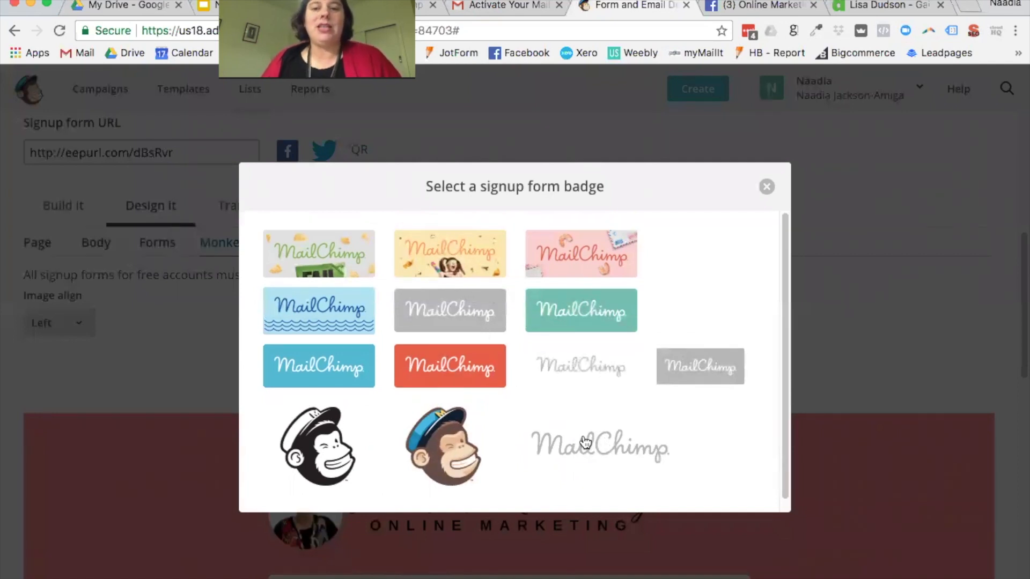
click(603, 449)
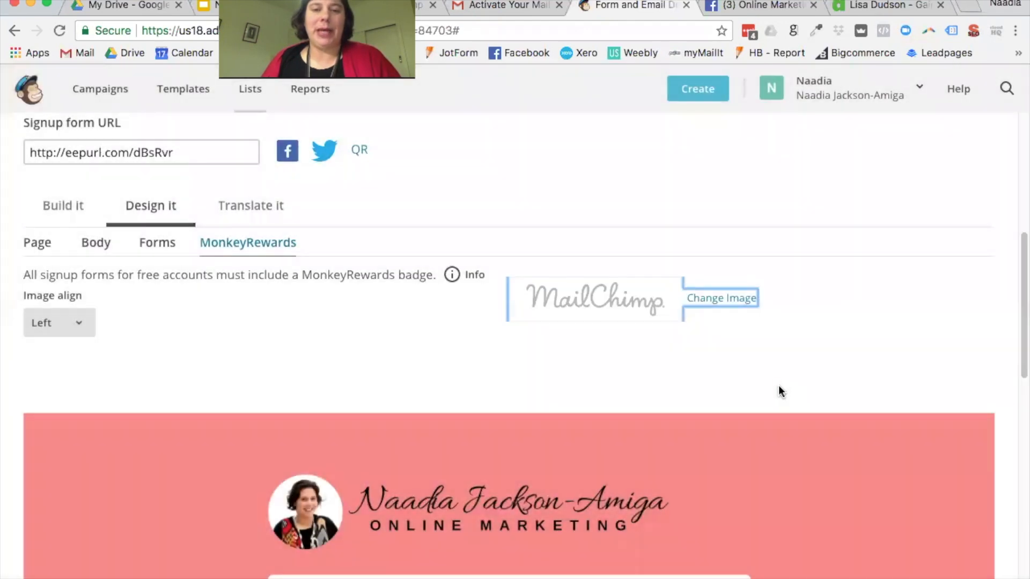
scroll(774, 382, down, 10)
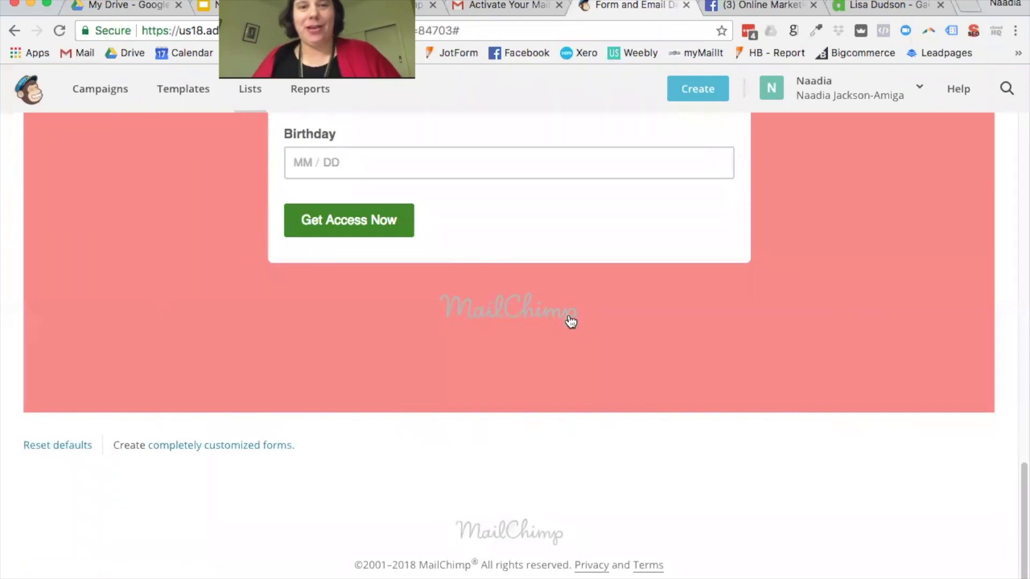
scroll(629, 323, up, 3)
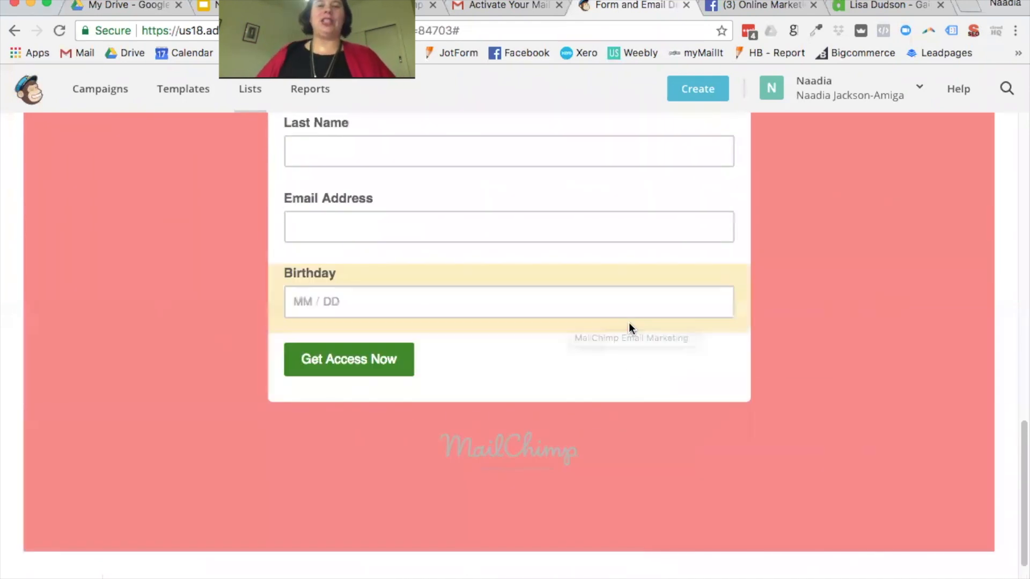
scroll(635, 329, down, 1)
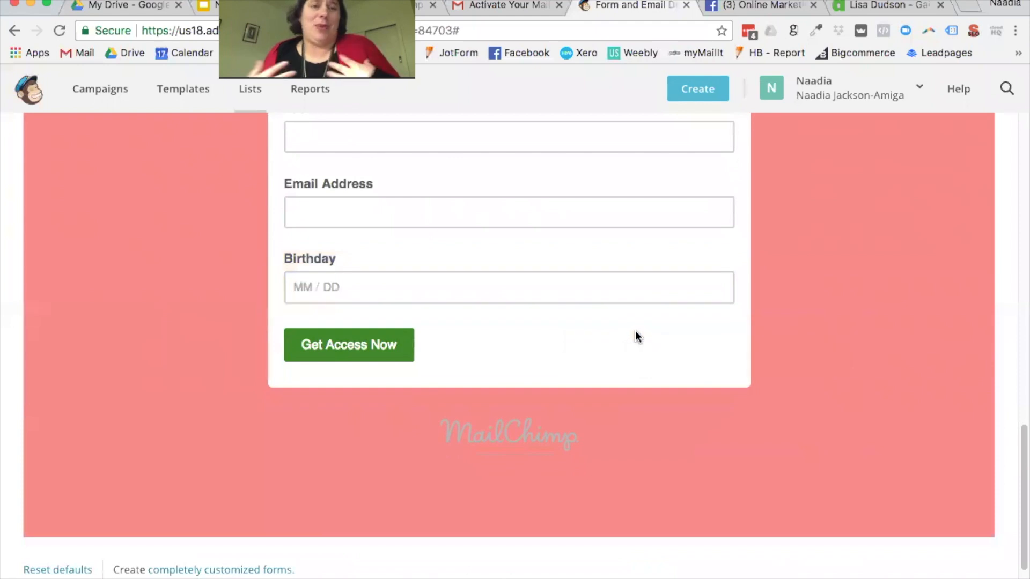
scroll(746, 368, up, 12)
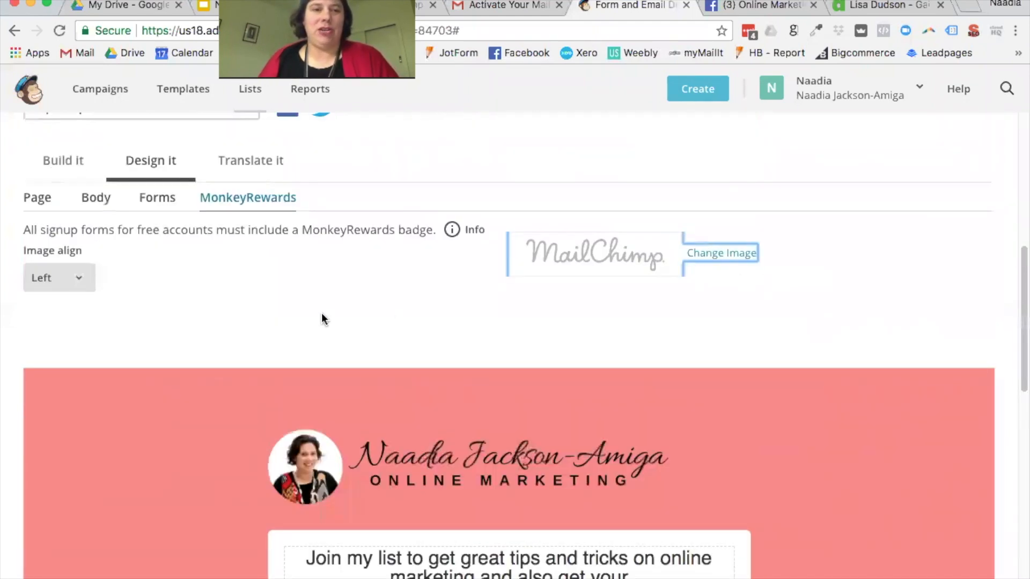
scroll(495, 352, down, 12)
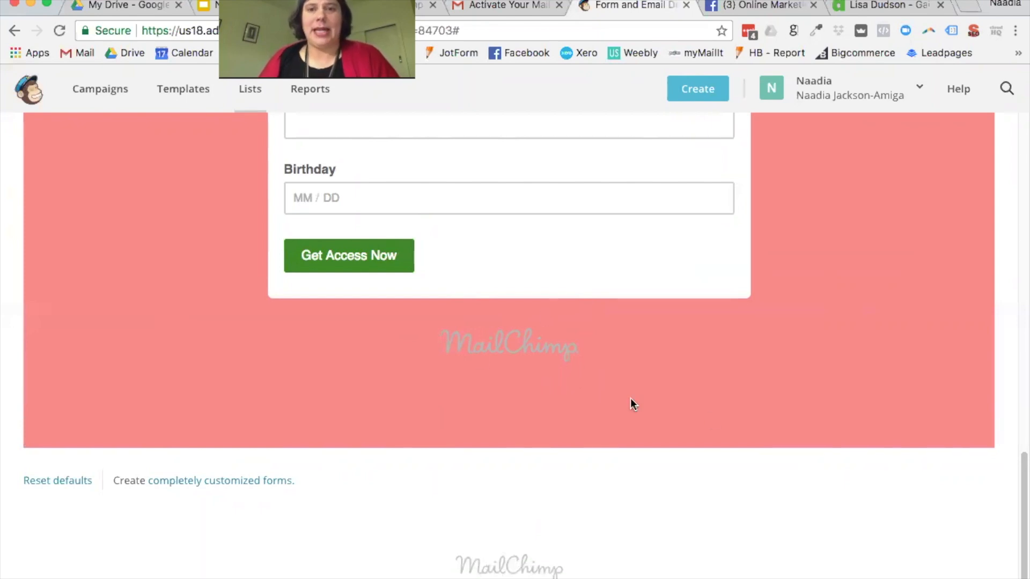
scroll(630, 398, up, 5)
scroll(631, 400, up, 4)
scroll(788, 385, up, 3)
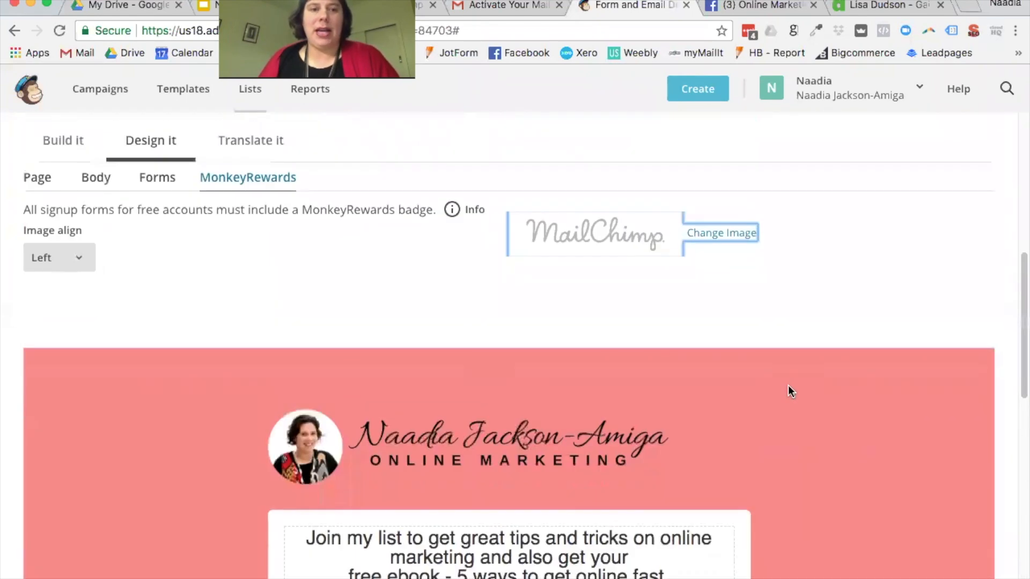
scroll(788, 386, down, 4)
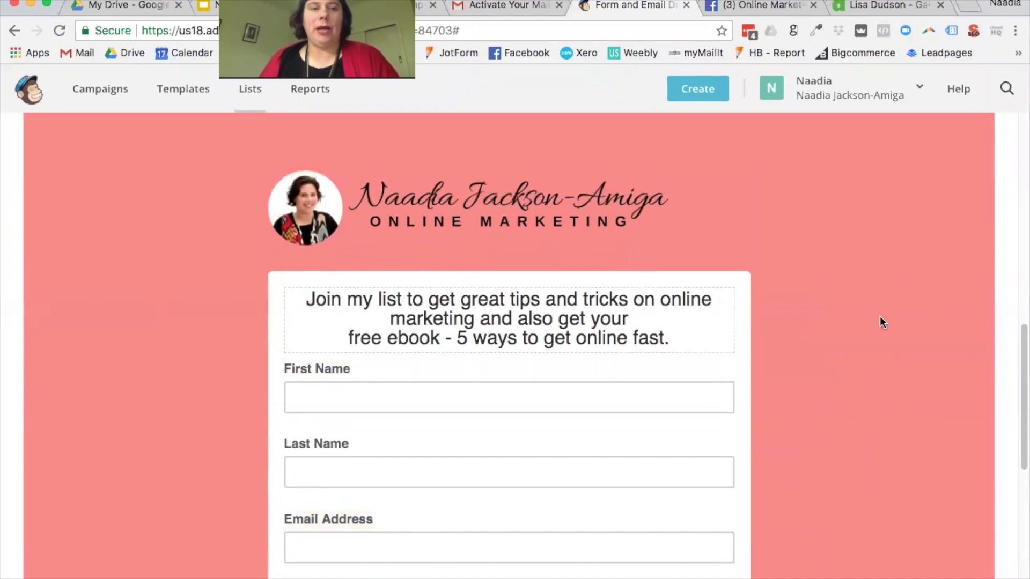
scroll(880, 317, up, 6)
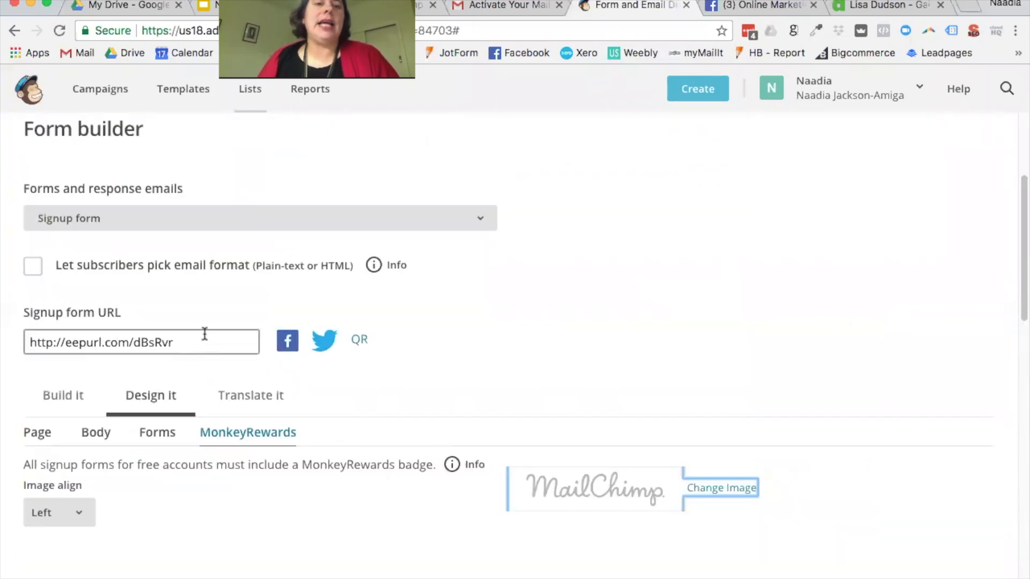
click(208, 337)
key(super+c)
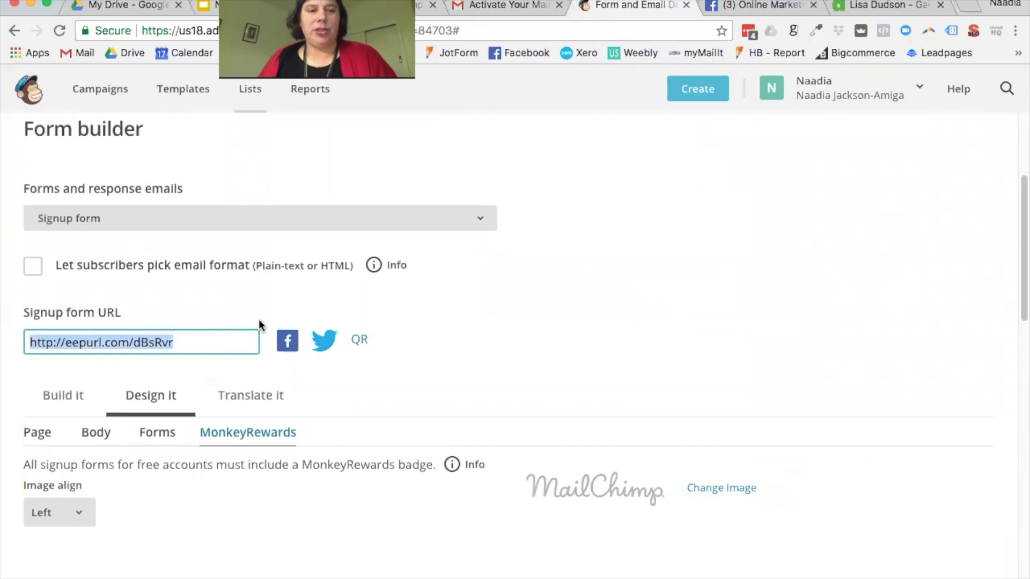
click(972, 10)
key(super+v)
key(Return)
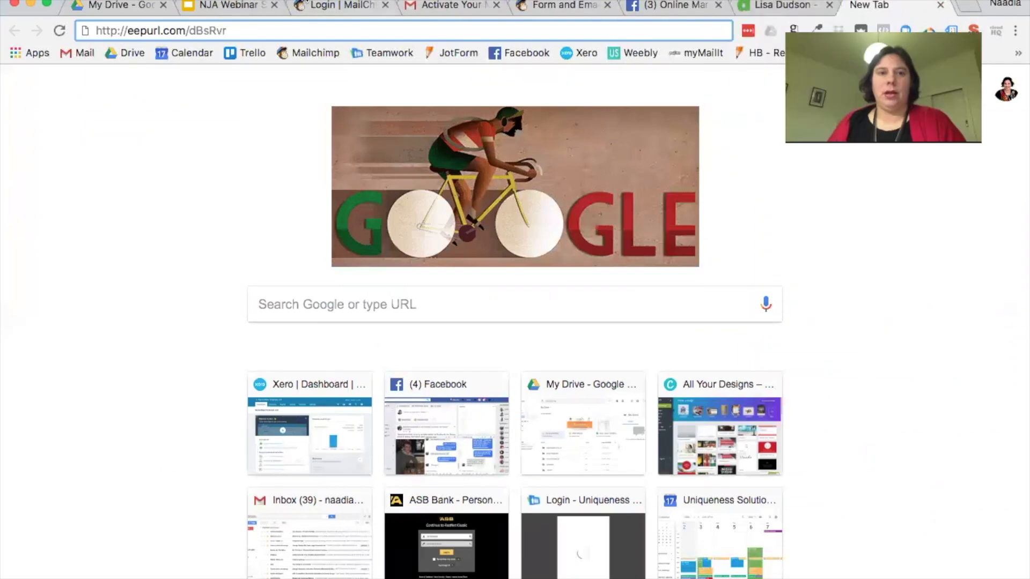
key(Return)
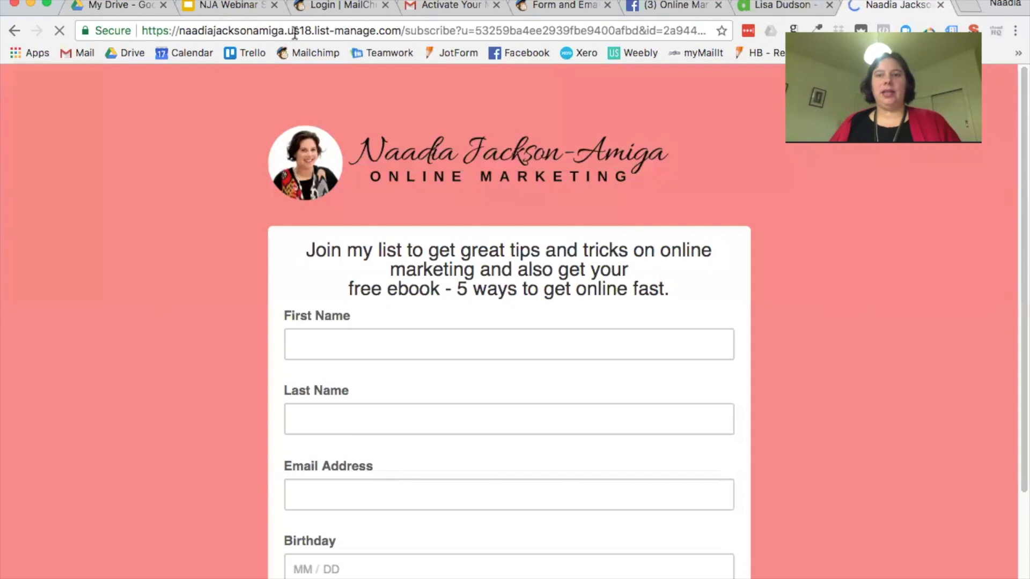
scroll(903, 246, down, 3)
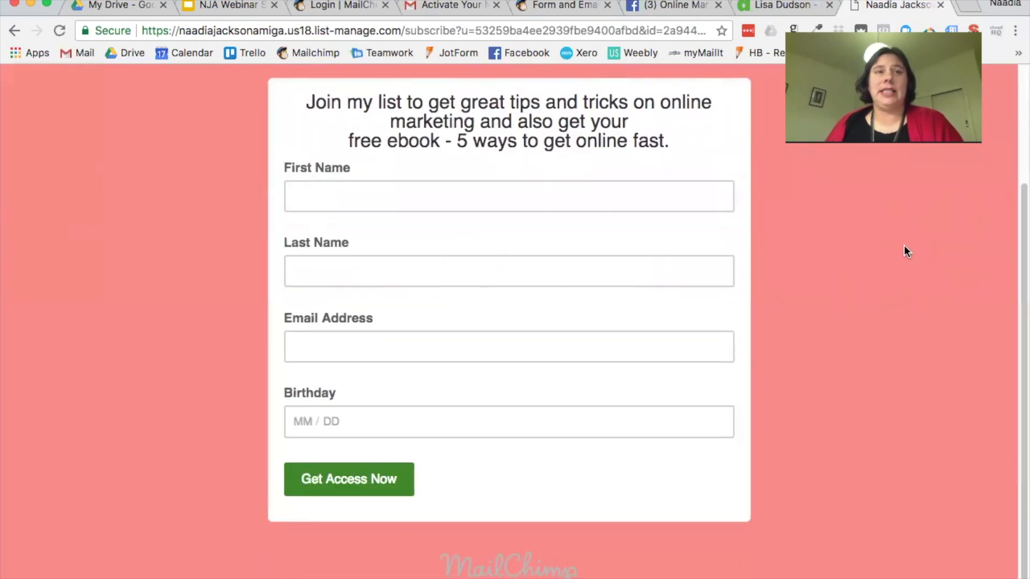
scroll(903, 252, up, 3)
scroll(904, 248, down, 1)
scroll(904, 249, down, 3)
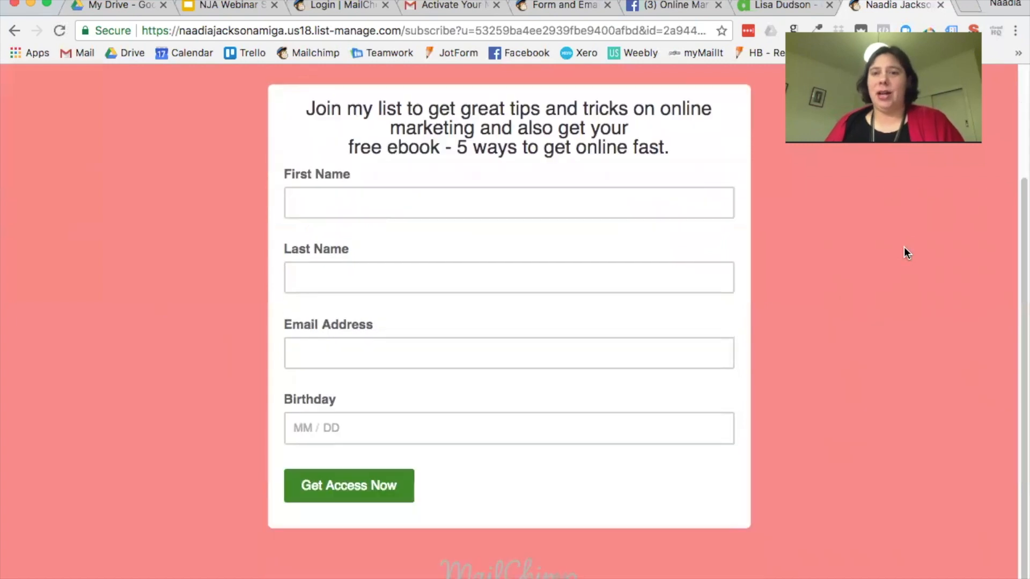
scroll(907, 247, up, 3)
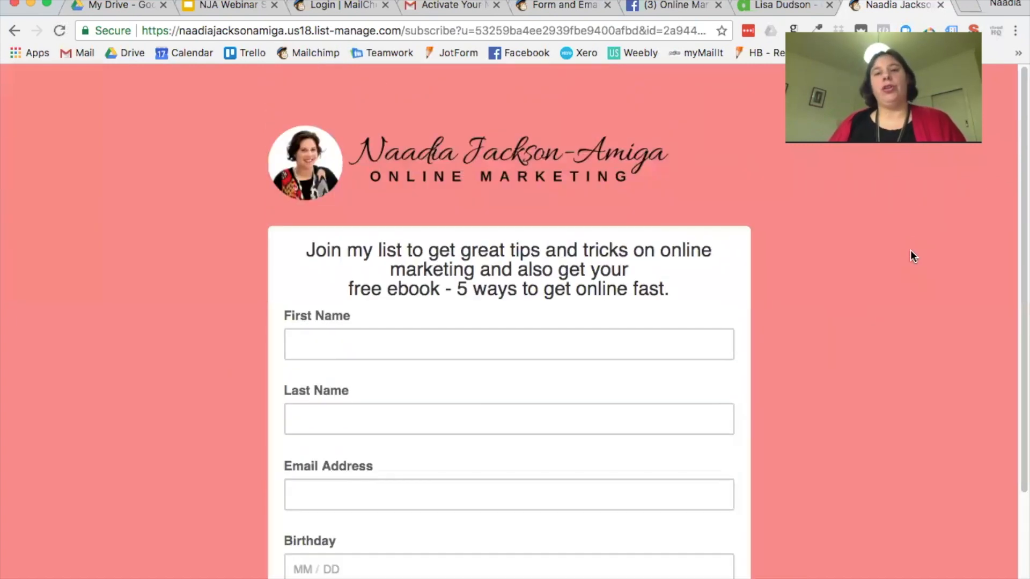
scroll(909, 251, down, 1)
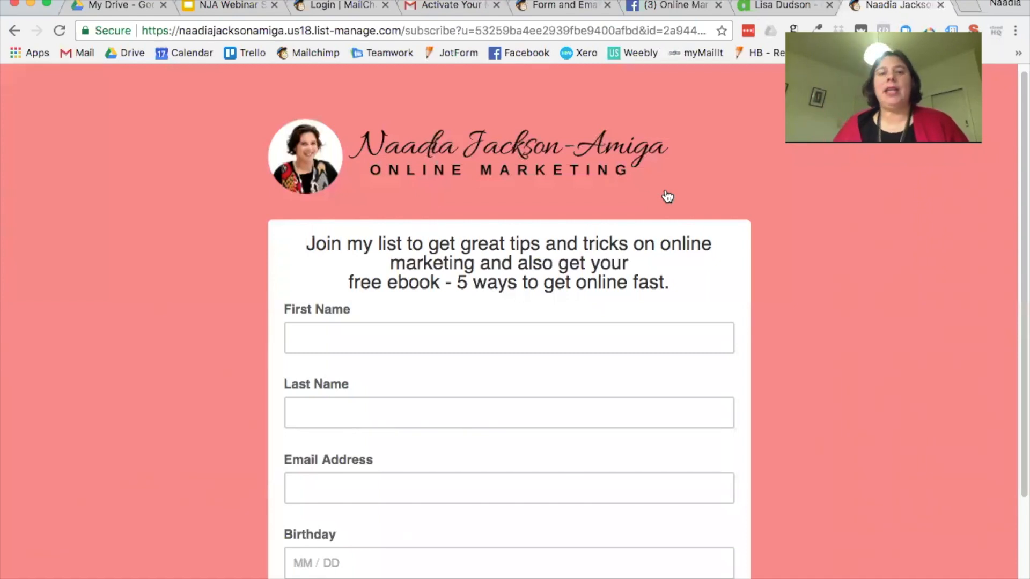
Step: Leave the live signup page and return to the 'Form and Email' form builder
scroll(536, 199, up, 1)
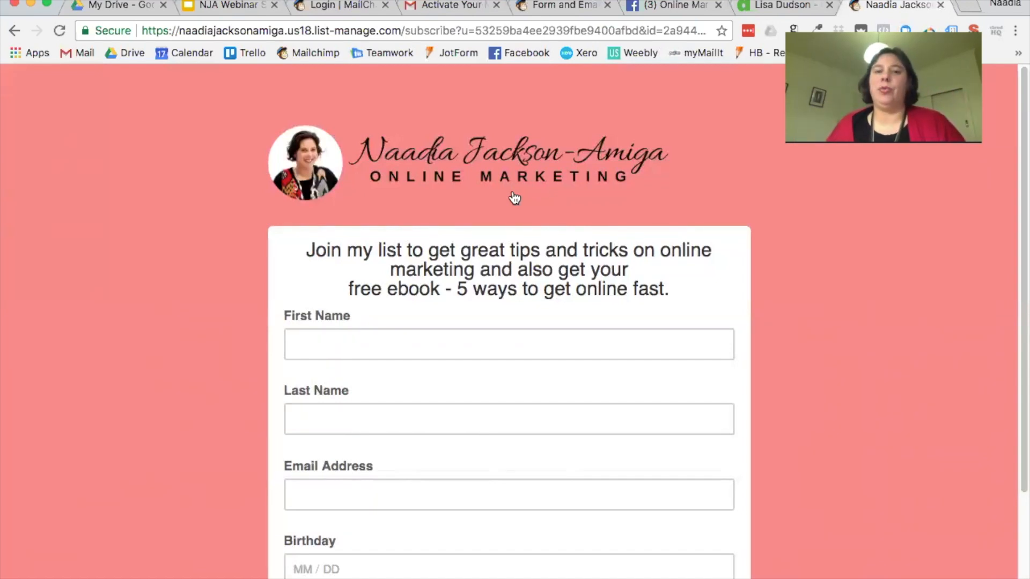
click(548, 8)
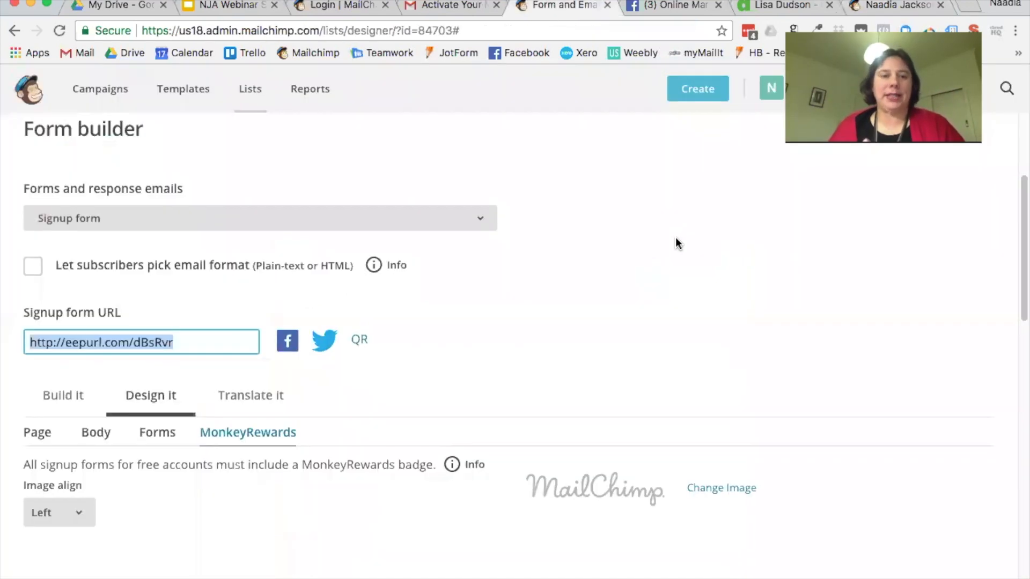
Step: Switch the form builder to the Unsubscribe form and scroll through it
scroll(620, 290, down, 1)
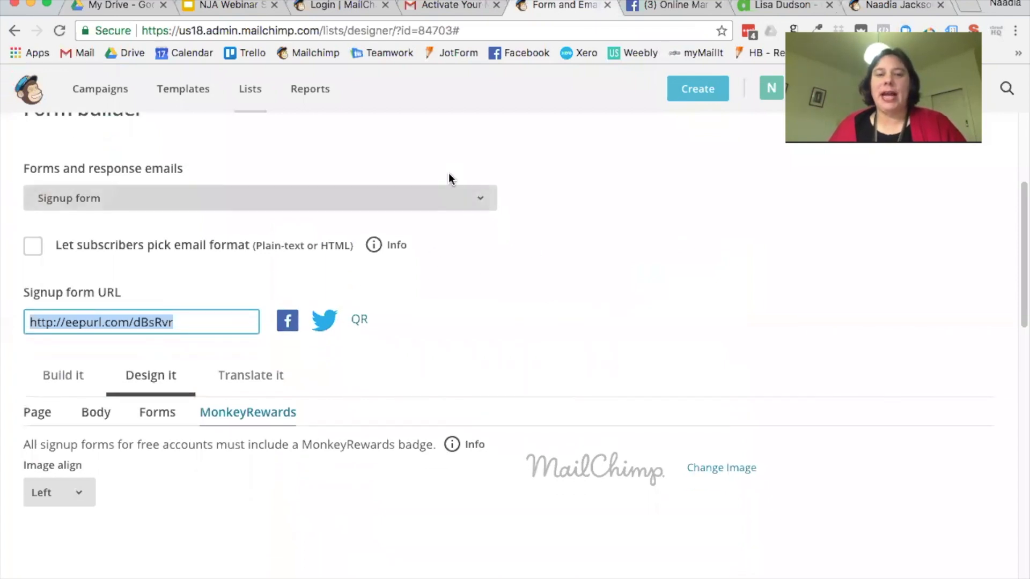
click(480, 204)
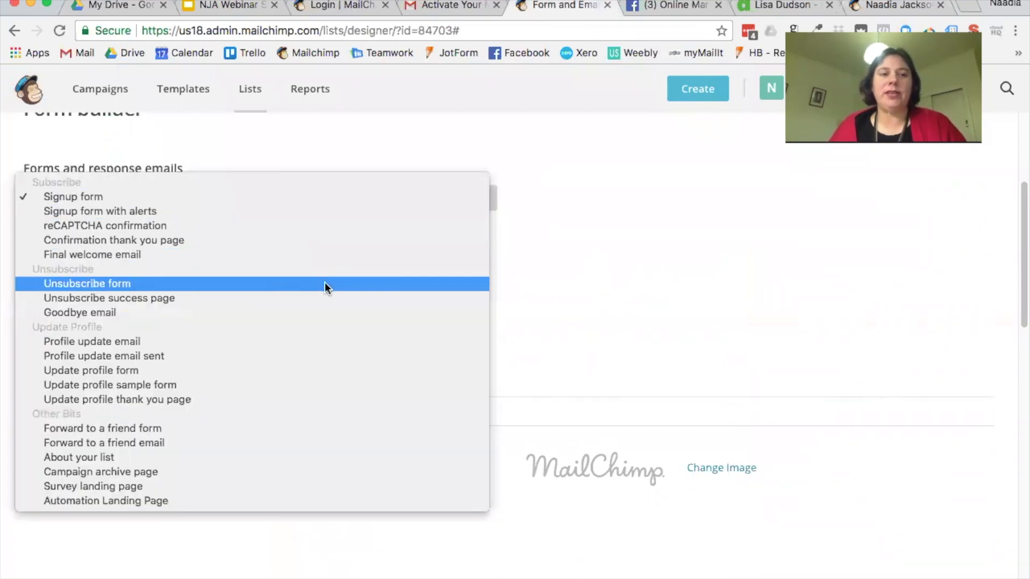
click(351, 284)
scroll(713, 305, down, 5)
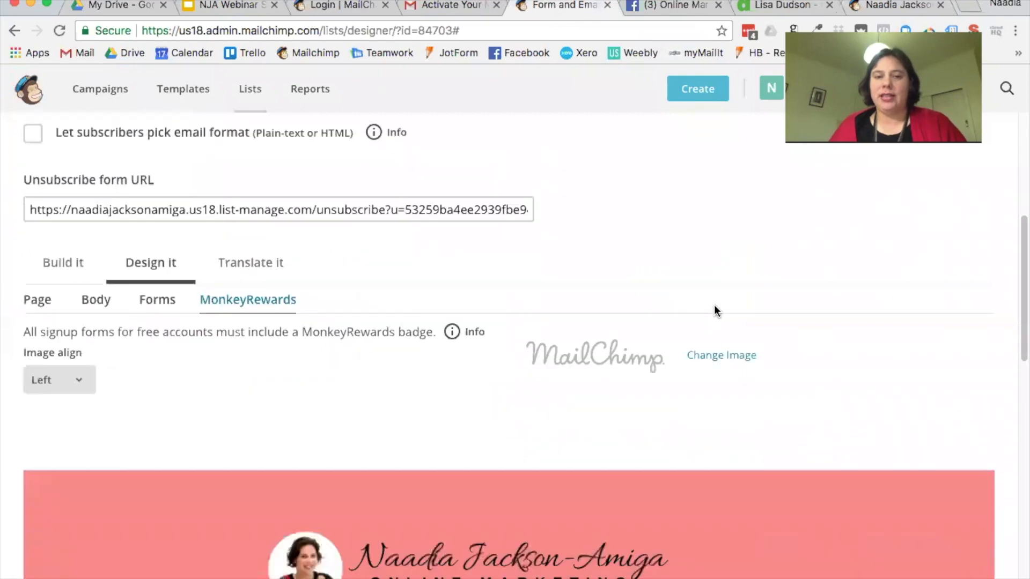
scroll(713, 304, down, 3)
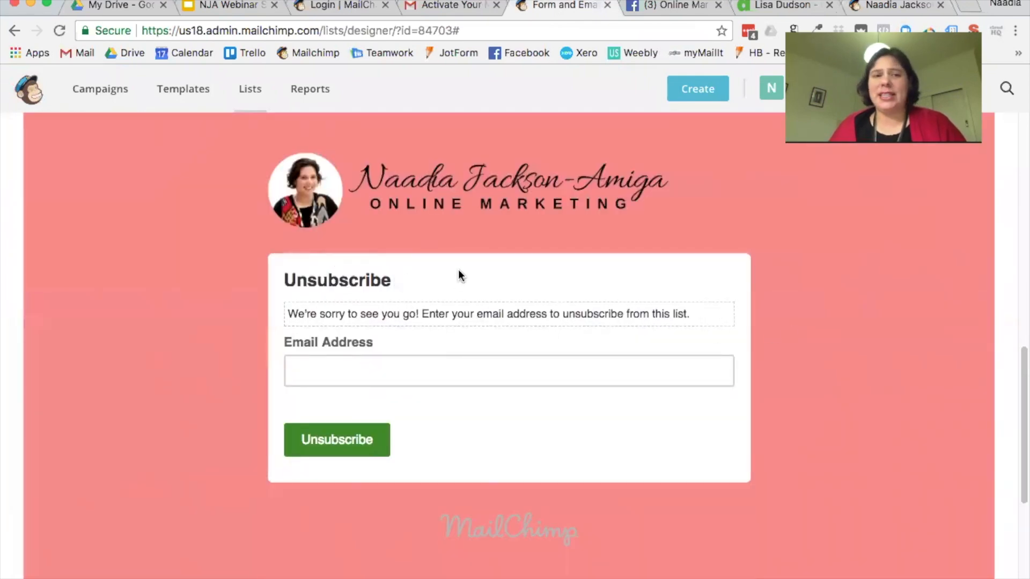
scroll(460, 274, up, 3)
scroll(427, 263, up, 4)
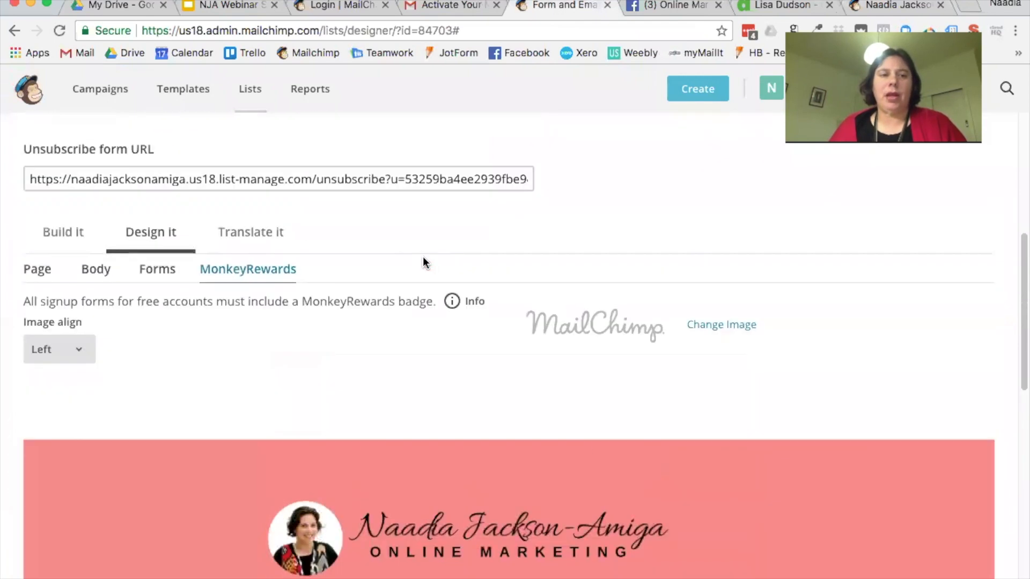
scroll(321, 185, up, 5)
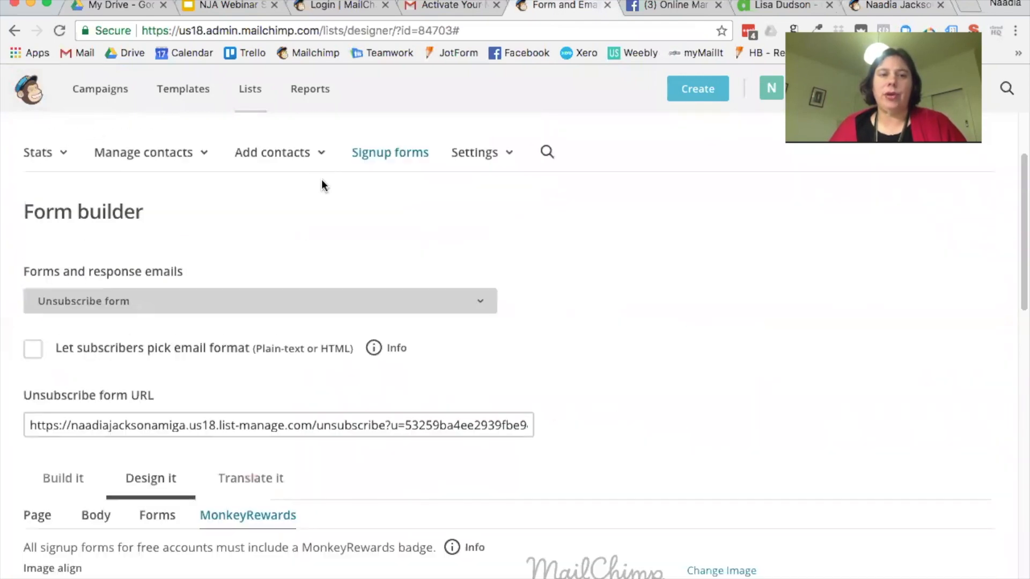
Step: Switch to the Profile update email and scroll to its pink preview
click(279, 300)
click(256, 356)
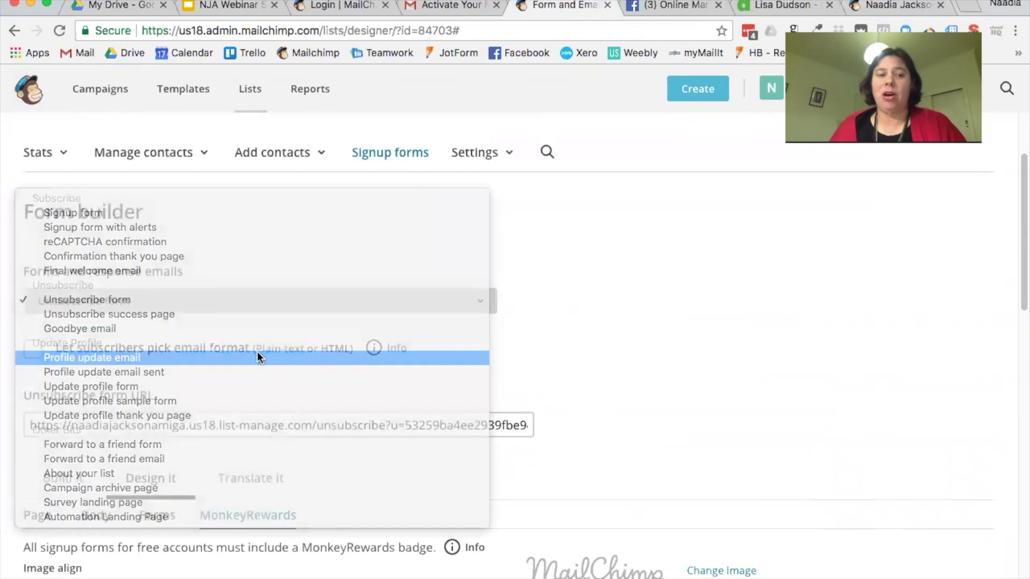
scroll(608, 358, down, 12)
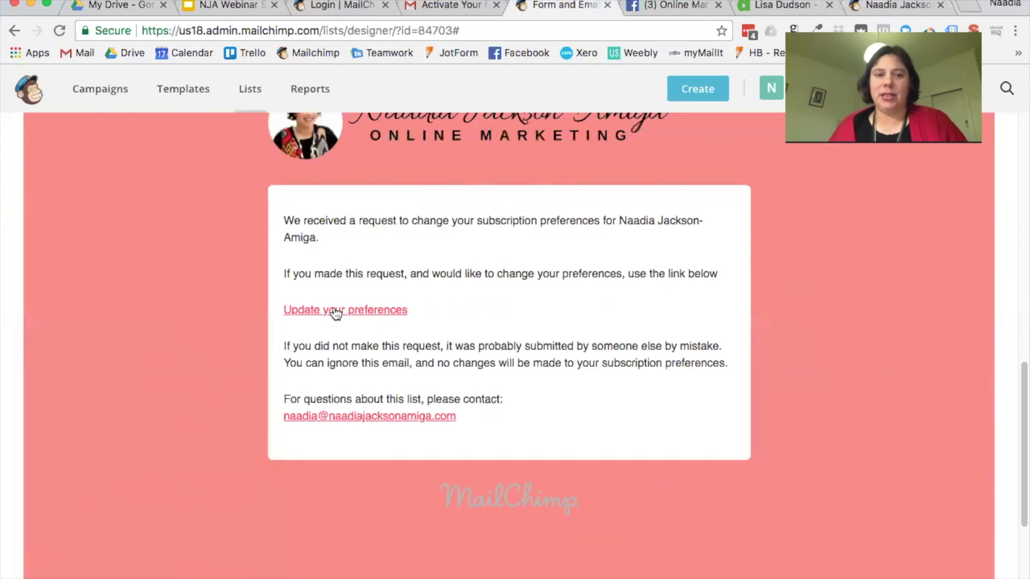
Step: Switch to the Update profile form and review its pink preview
scroll(465, 326, up, 8)
click(478, 154)
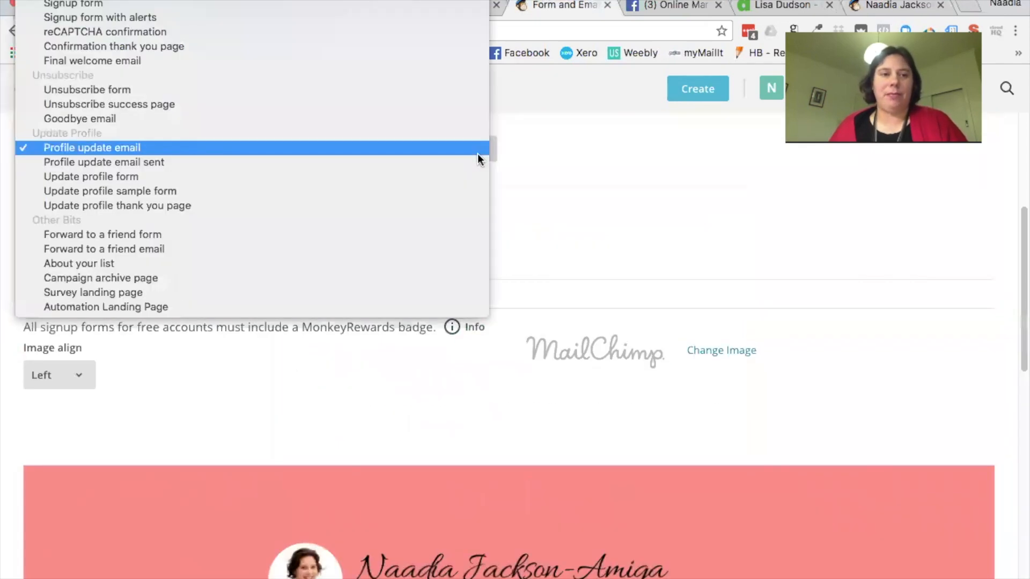
click(459, 176)
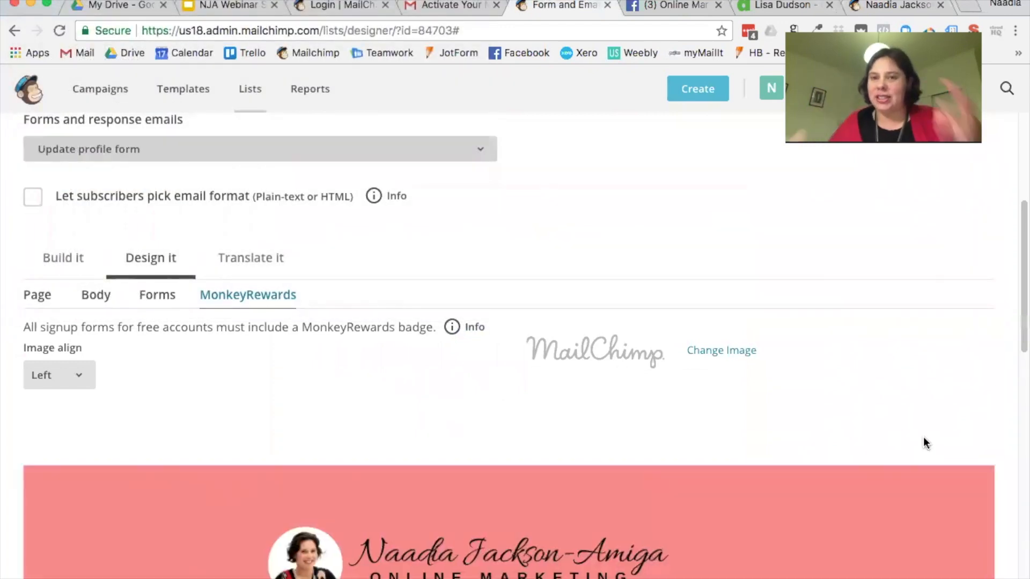
scroll(921, 435, down, 10)
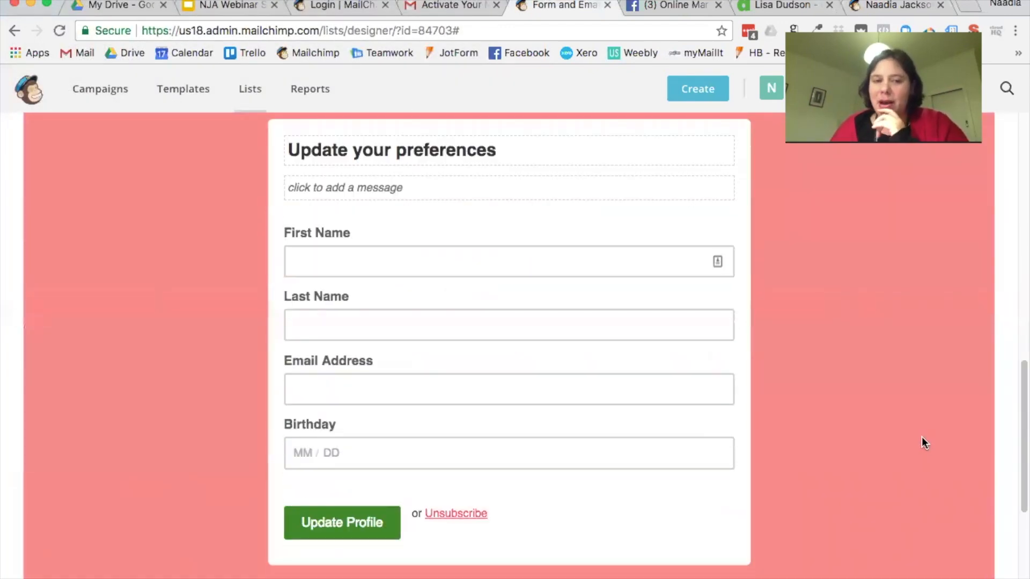
scroll(922, 437, up, 1)
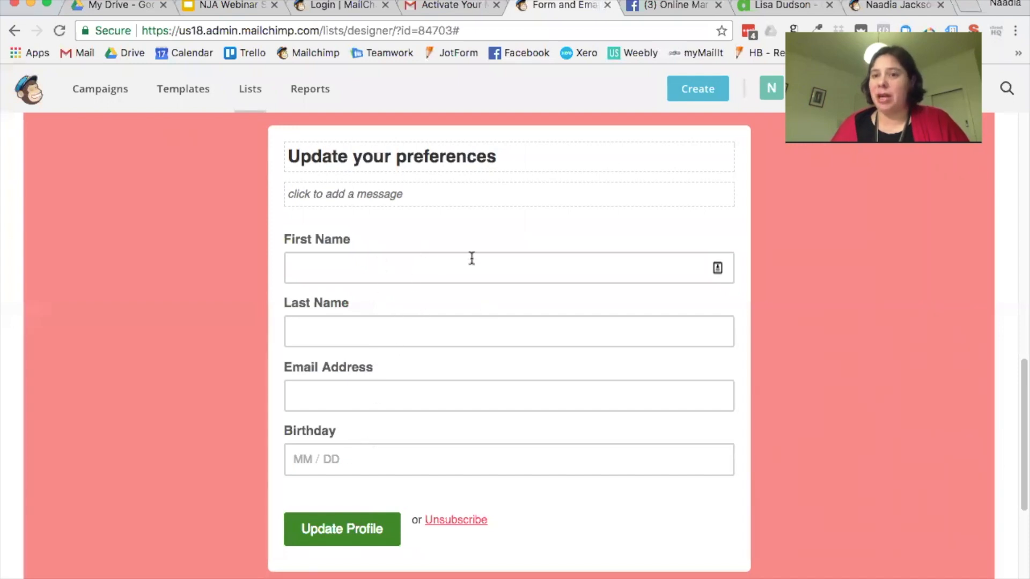
Step: Switch the form builder to the Confirmation thank you page
scroll(497, 435, up, 10)
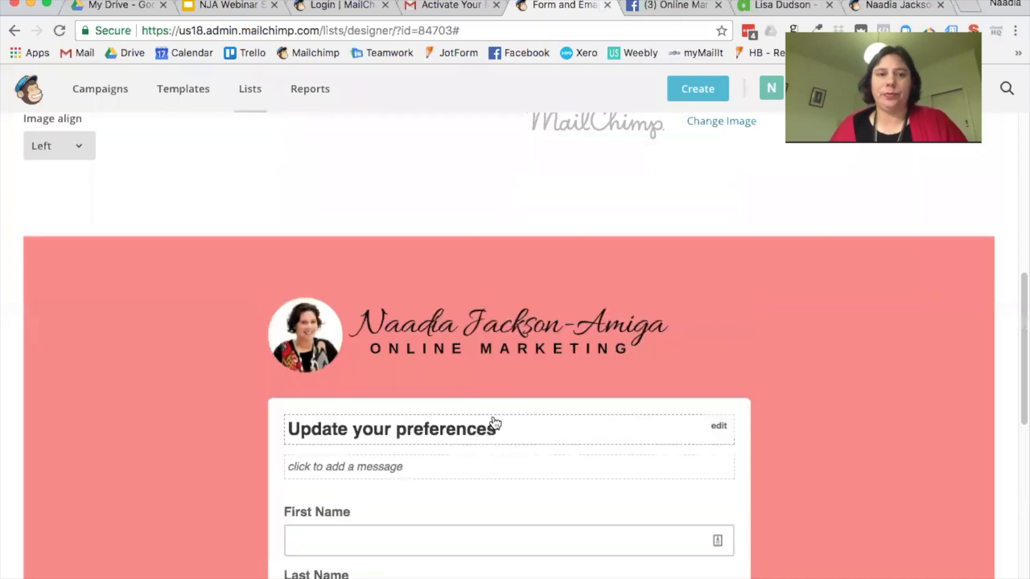
scroll(414, 325, down, 1)
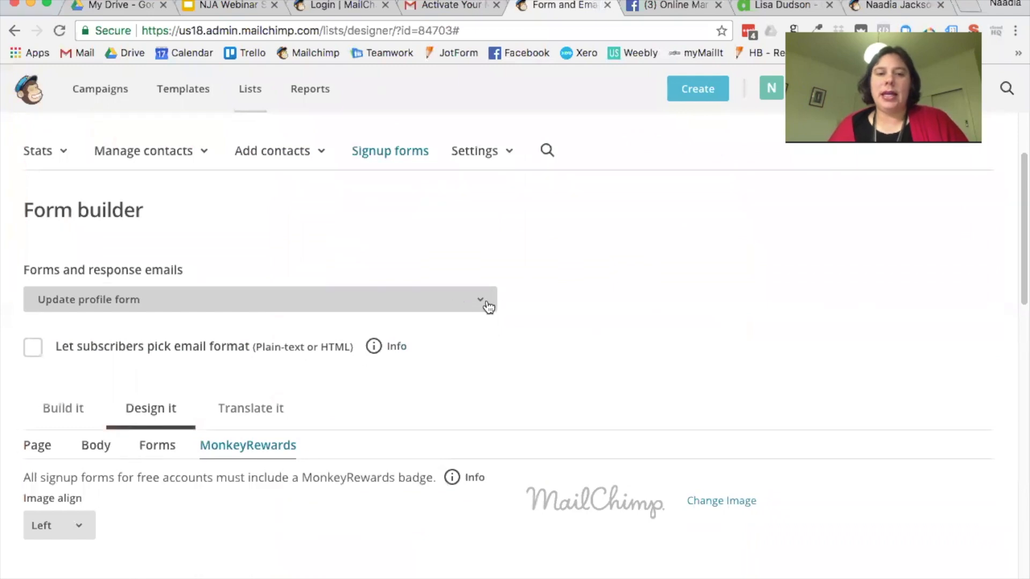
click(482, 301)
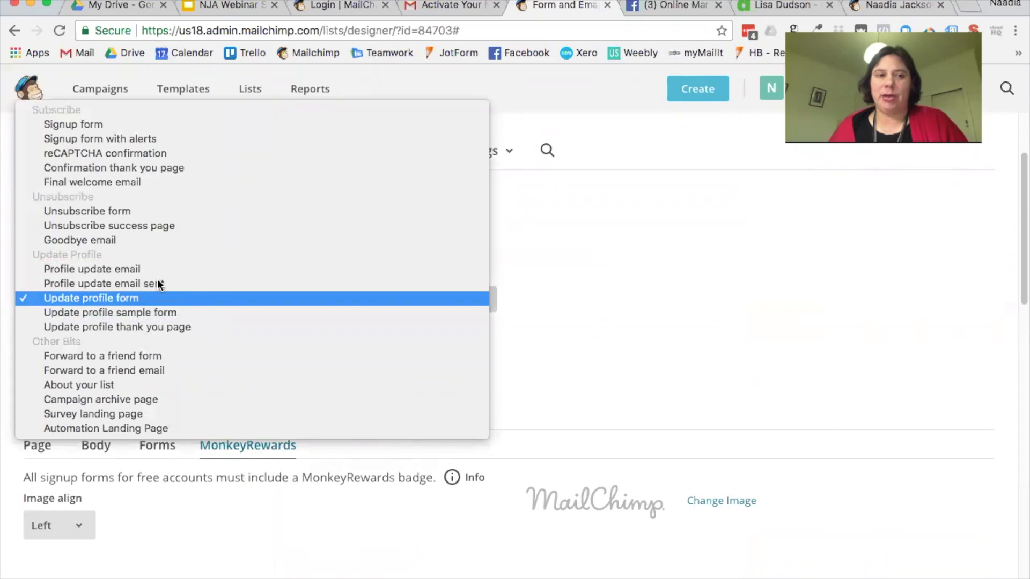
click(134, 168)
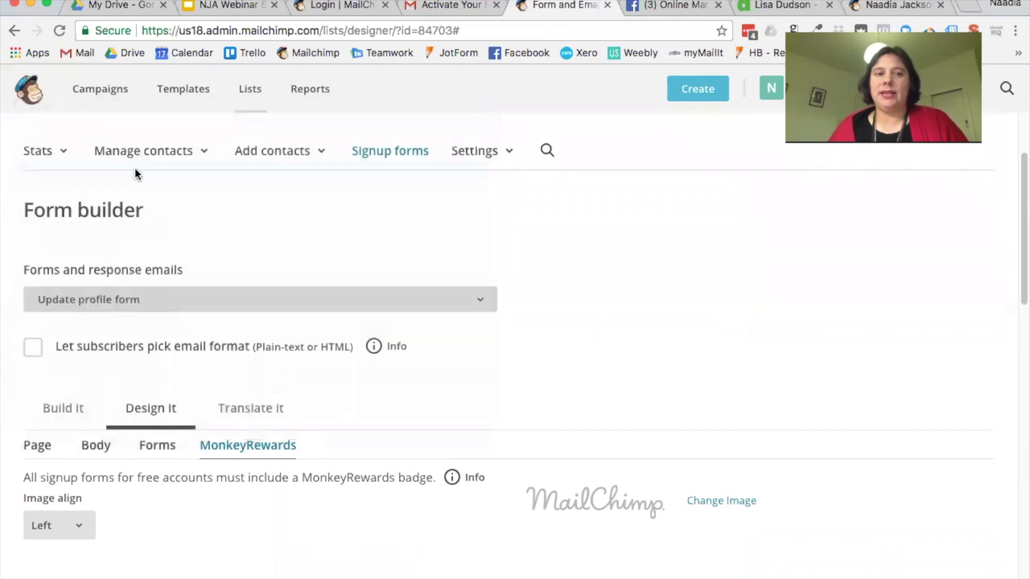
scroll(692, 325, down, 7)
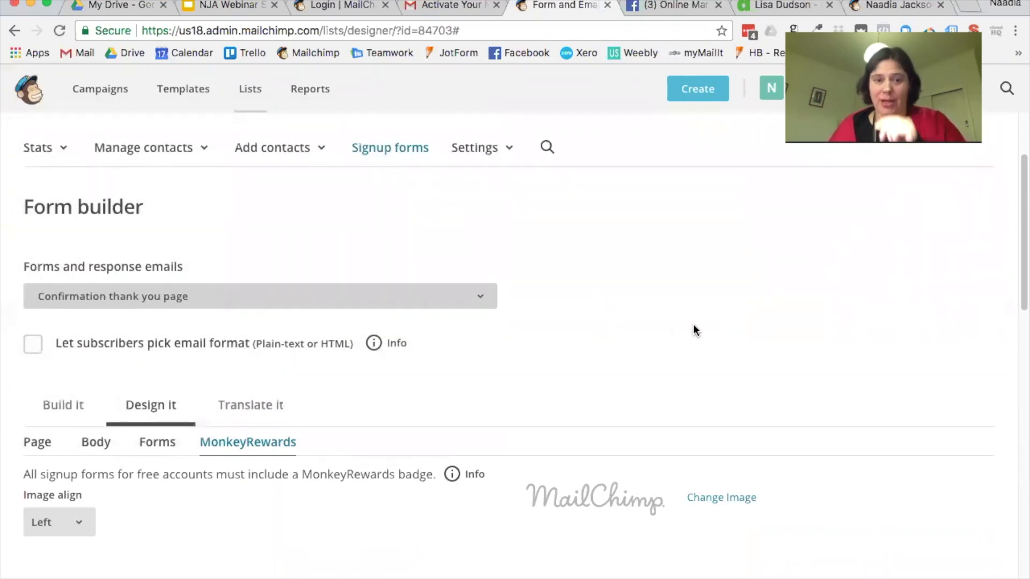
scroll(691, 324, down, 2)
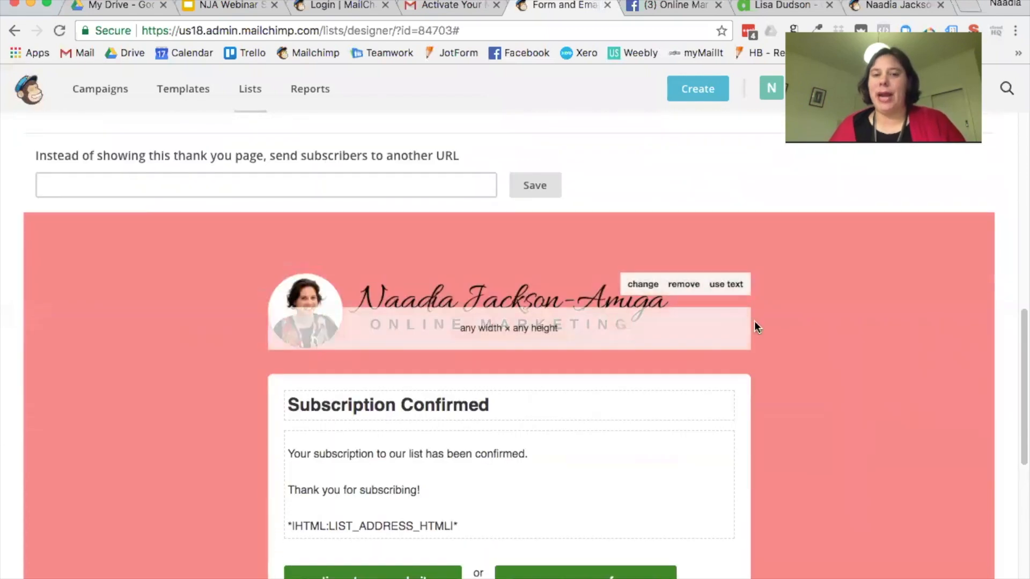
scroll(830, 411, down, 1)
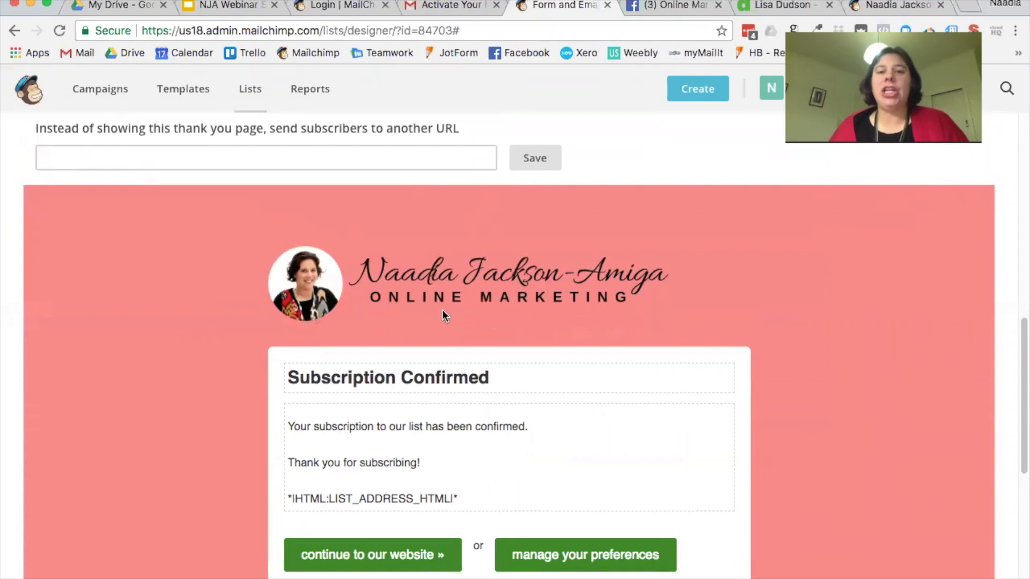
scroll(891, 352, down, 1)
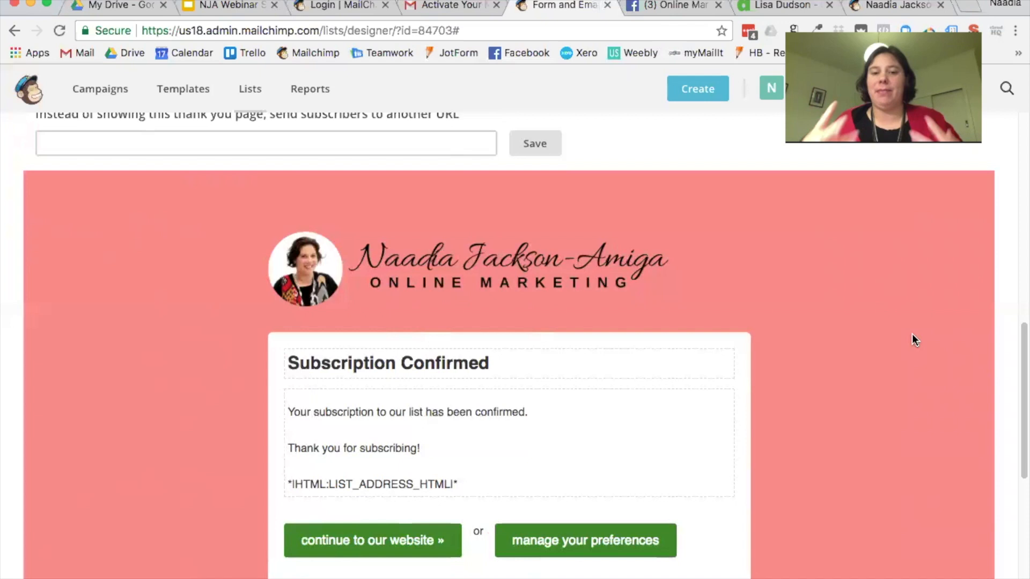
scroll(864, 316, down, 3)
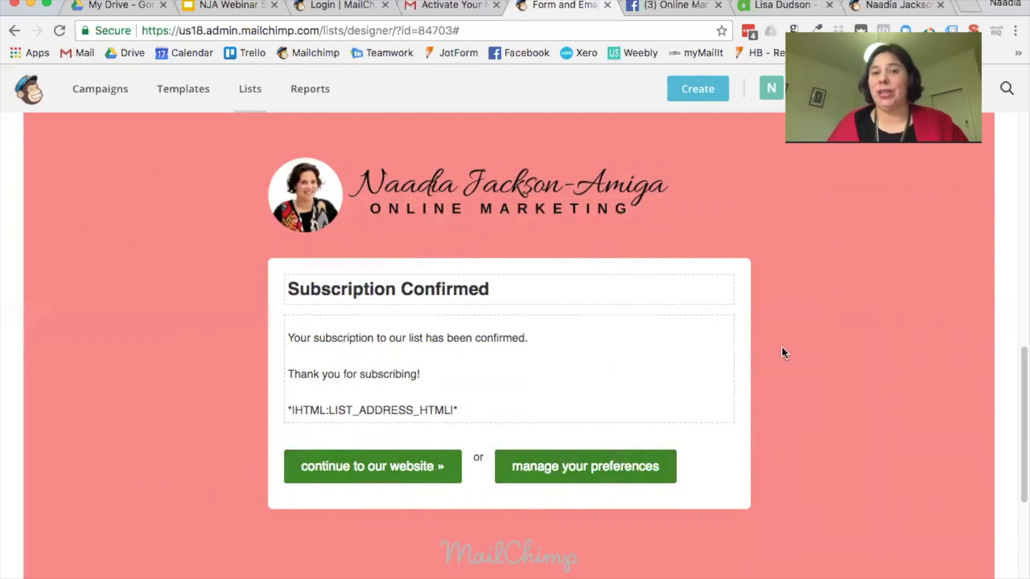
scroll(781, 348, up, 15)
Step: Return to the signup form's builder via the signup form options overview
scroll(781, 348, down, 3)
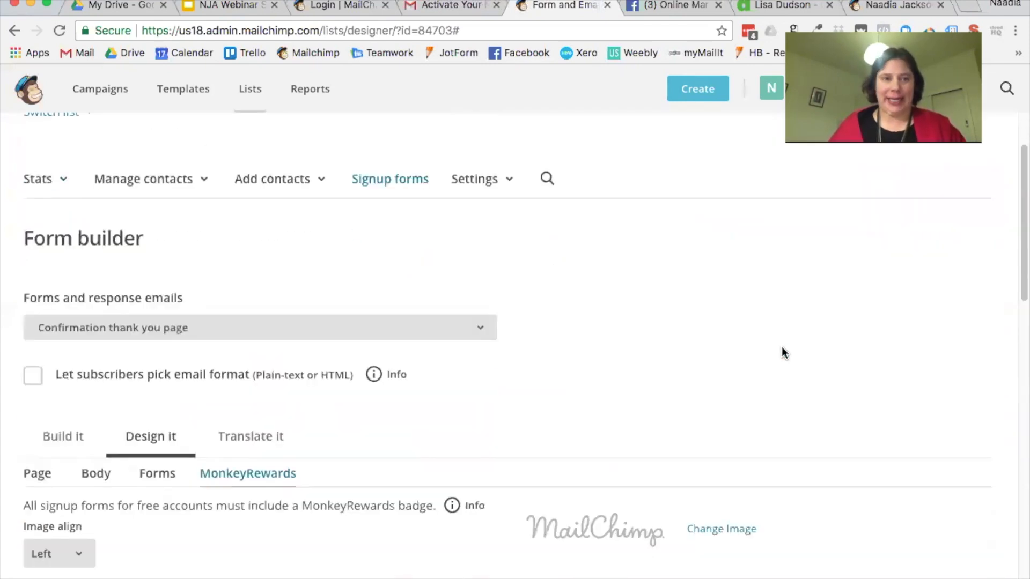
scroll(783, 352, up, 1)
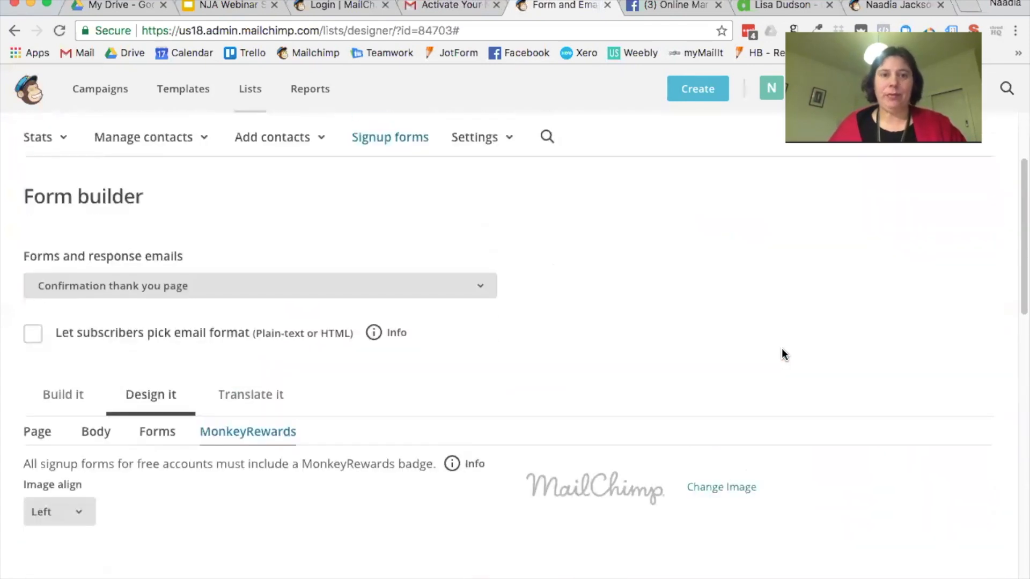
click(390, 139)
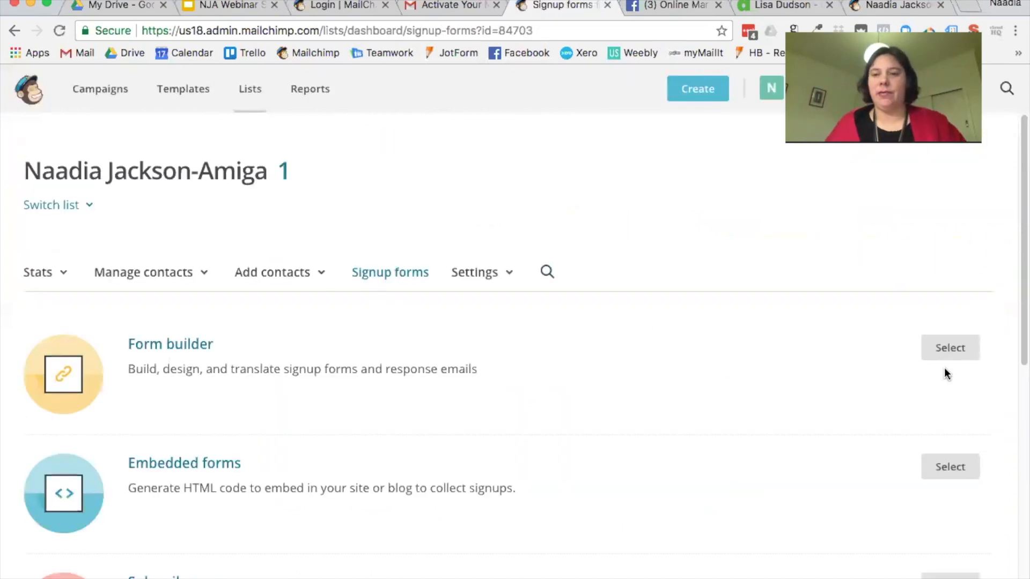
click(960, 355)
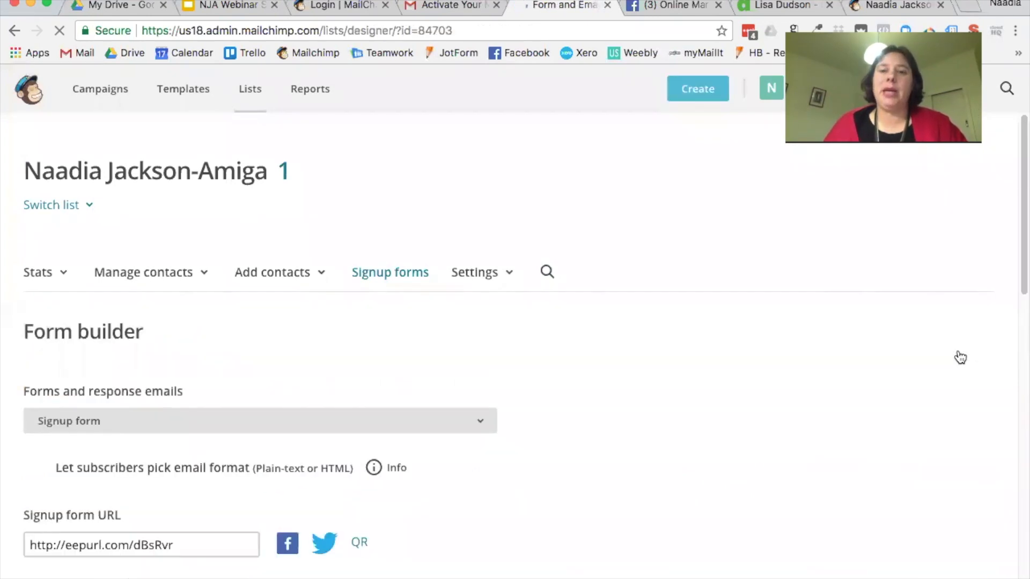
Step: Add a Check Boxes field to the signup form
scroll(917, 363, down, 6)
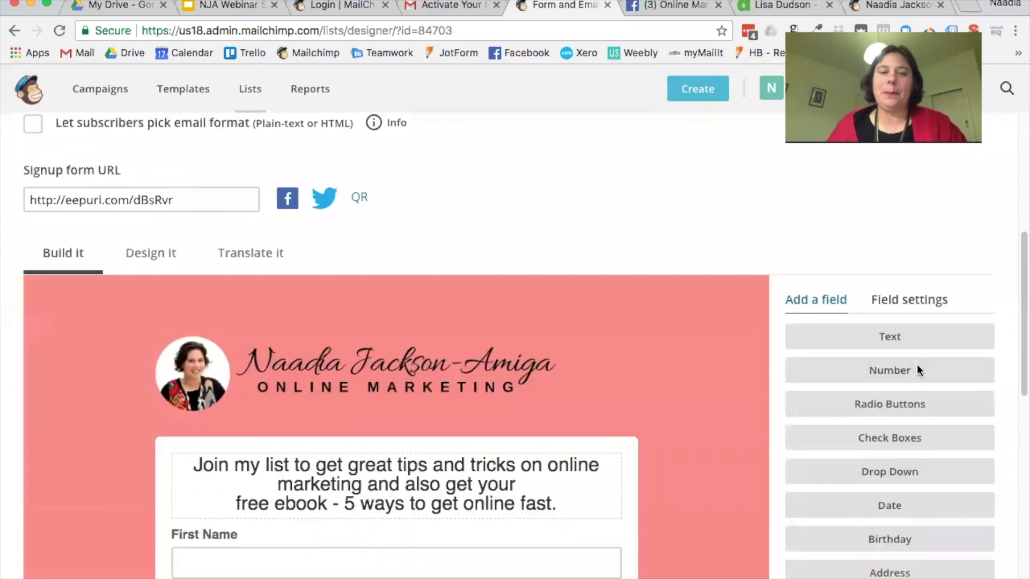
scroll(918, 370, down, 1)
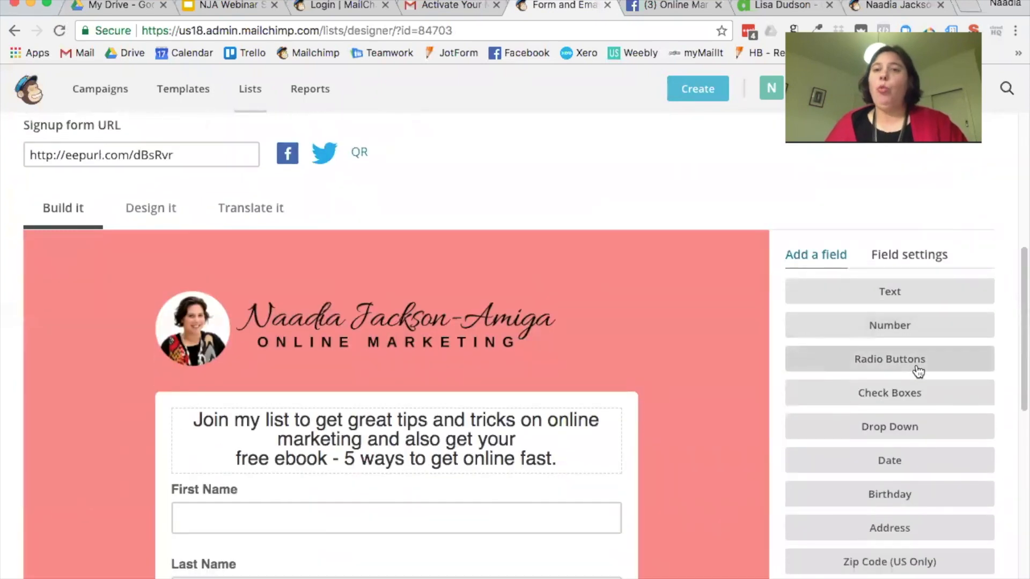
scroll(918, 370, down, 3)
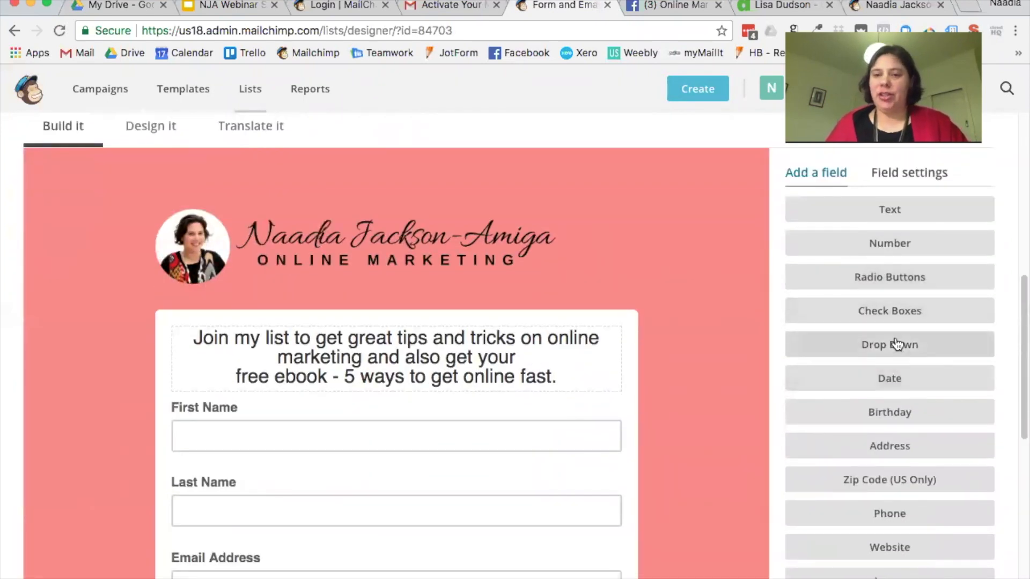
click(890, 318)
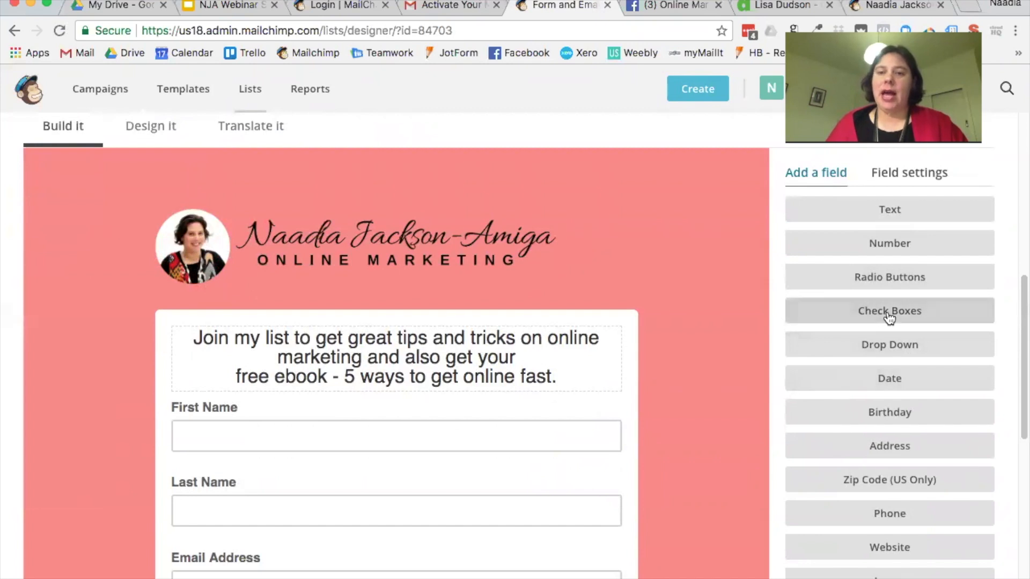
Step: Rename the checkbox field's label to 'Online Marketing Interests'
scroll(576, 301, down, 1)
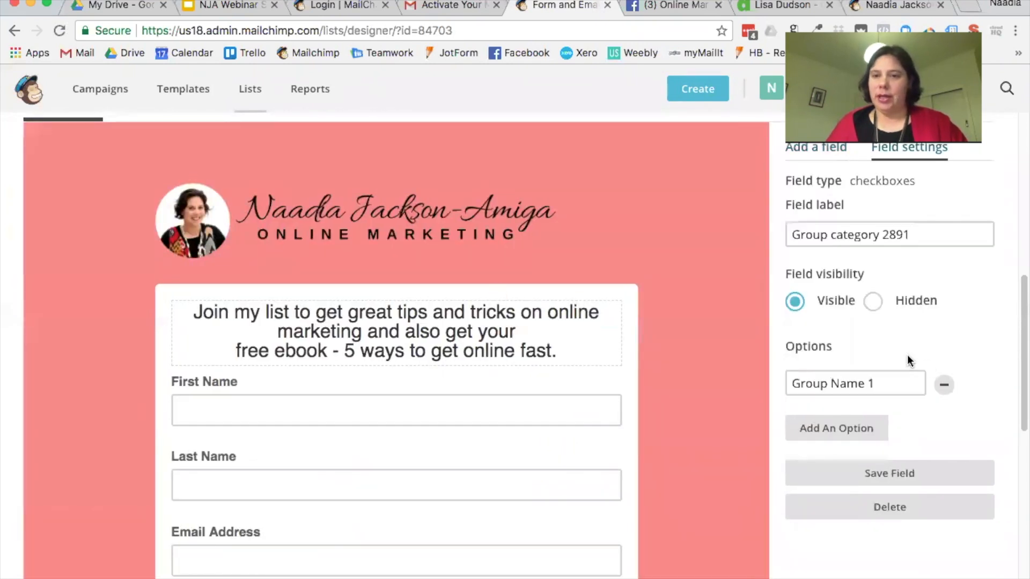
scroll(907, 355, up, 1)
click(921, 268)
drag(947, 266, 765, 246)
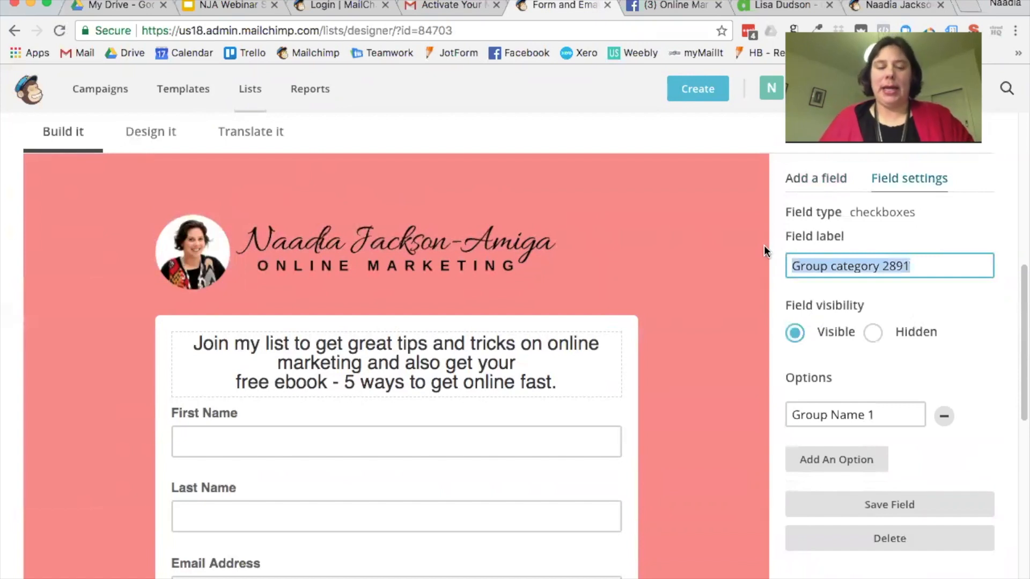
text(Online Marek)
key(BackSpace)
key(BackSpace)
text(keting Inter)
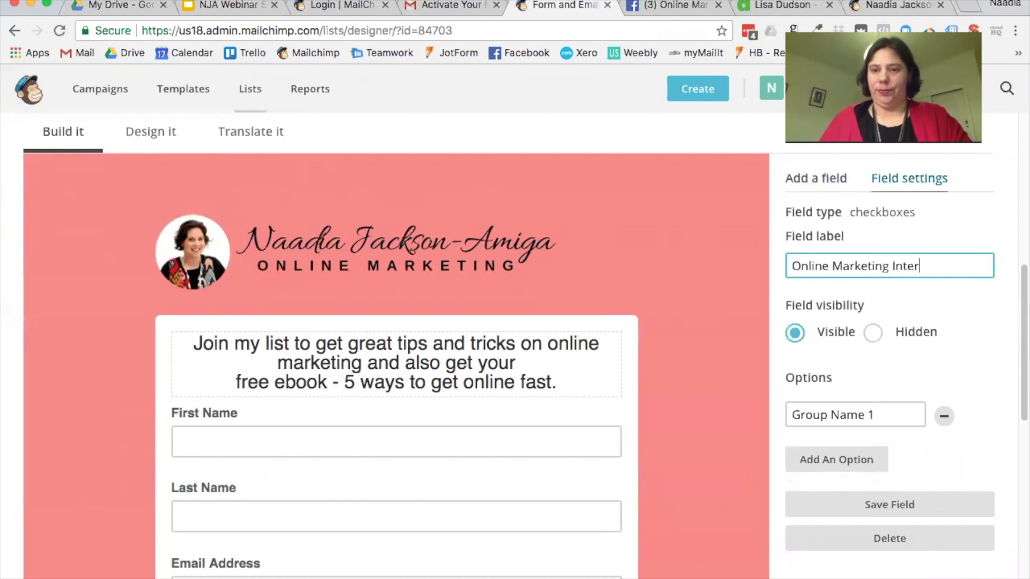
text(ests)
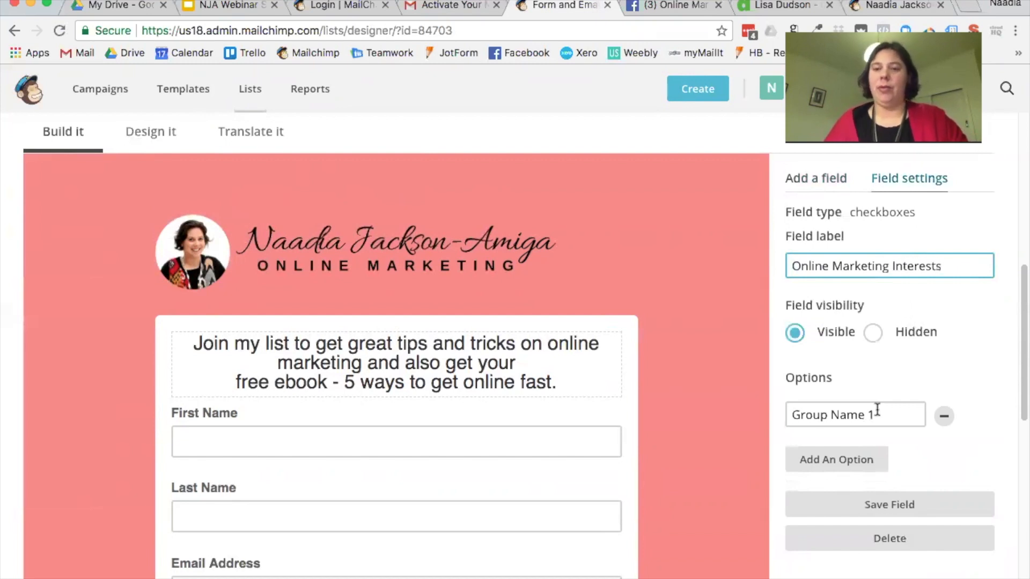
Step: Rename the first option from 'Group Name 1' to 'Database Building'
drag(874, 414, 769, 402)
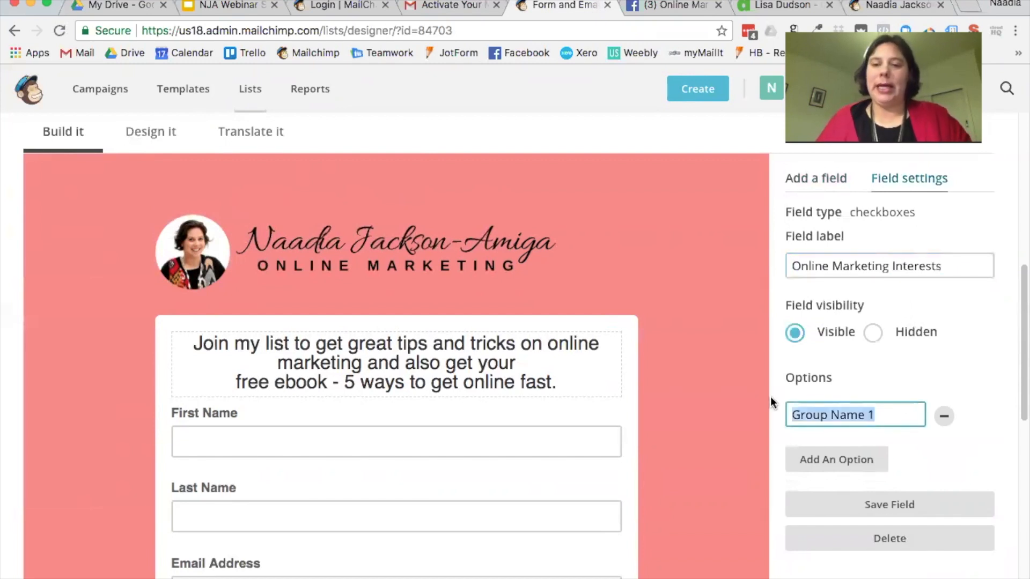
text(Databs)
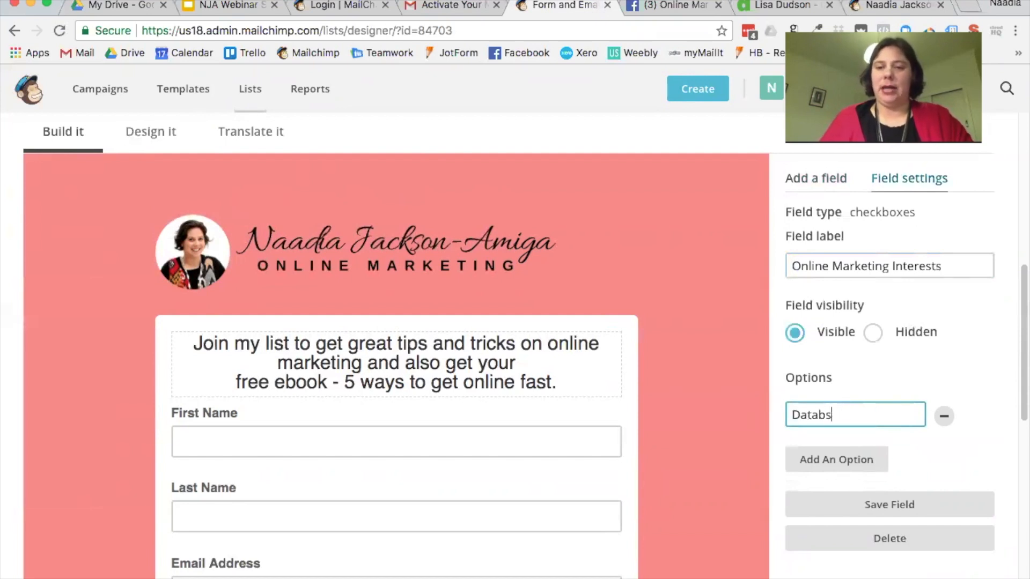
key(BackSpace)
text(ase Building)
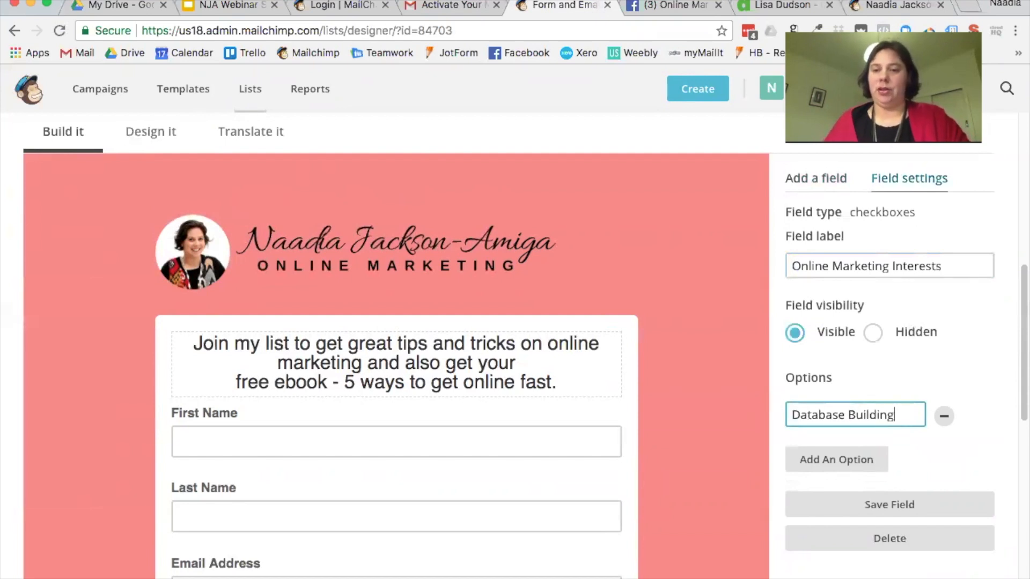
click(944, 416)
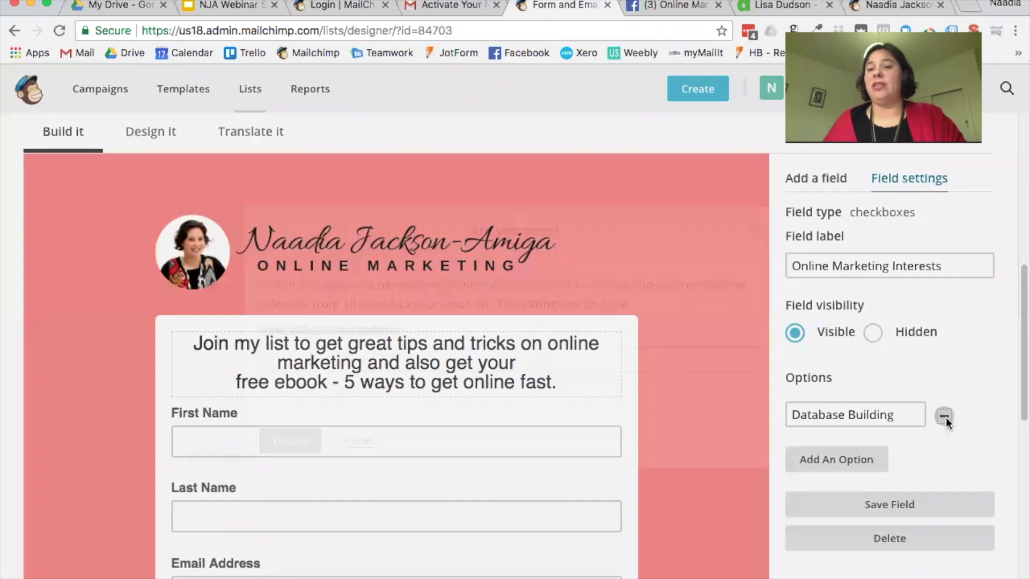
click(761, 231)
Step: Add the options 'Sales Pages', 'Website Creation' and 'Gaining More Clients'
click(865, 460)
click(862, 456)
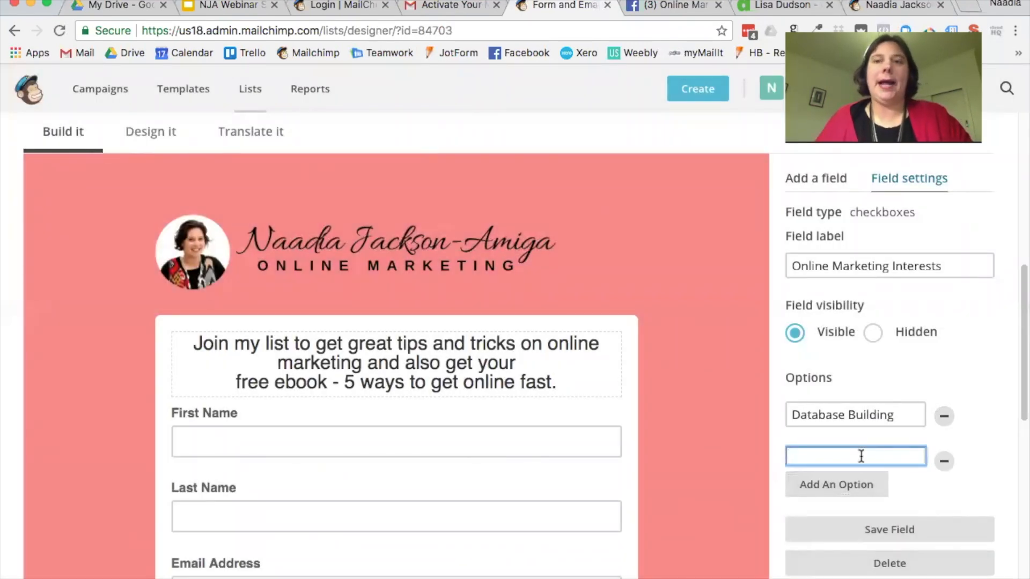
text(Sales Pages)
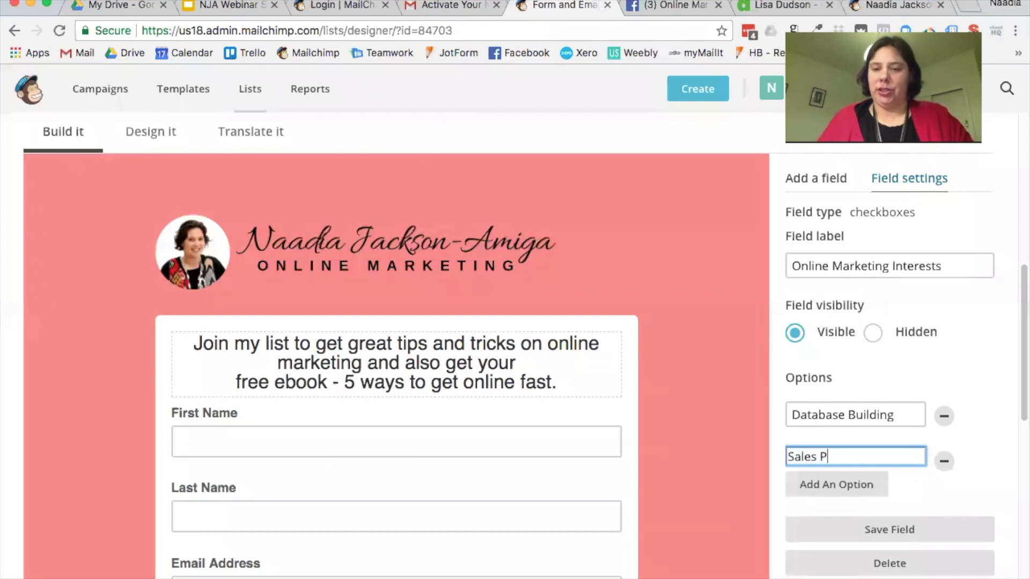
click(865, 486)
click(853, 482)
text(Webinar)
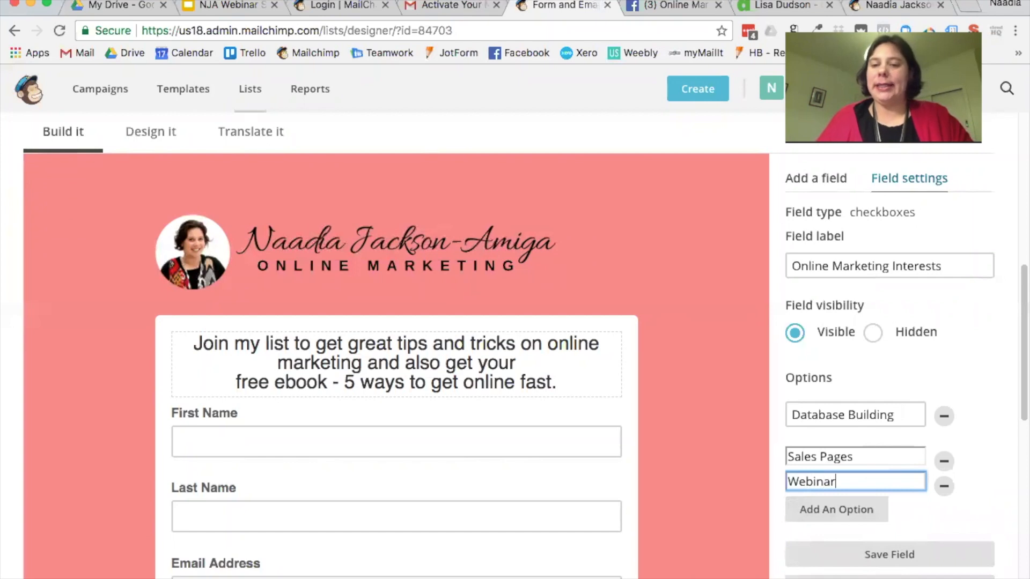
key(BackSpace)
key(BackSpace)
key(BackSpace)
key(BackSpace)
text(site Creatin)
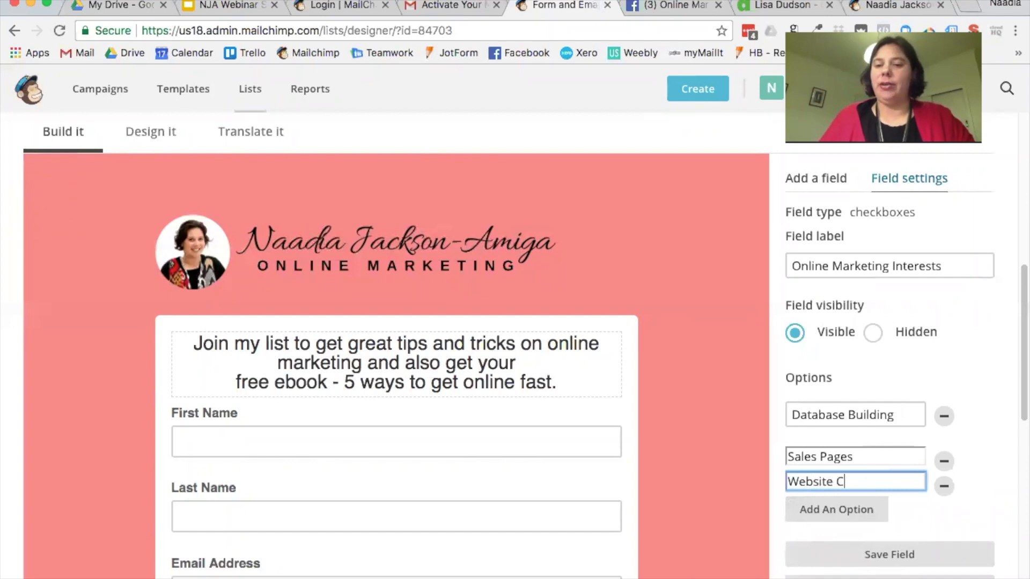
key(BackSpace)
key(BackSpace)
key(BackSpace)
text(tion)
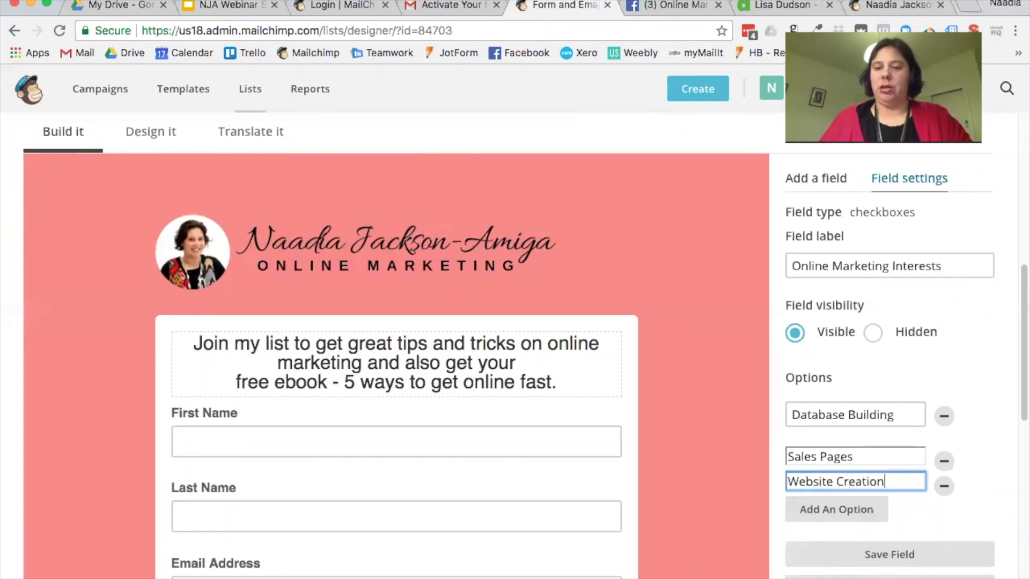
click(854, 516)
click(853, 507)
text(Gaining Mo)
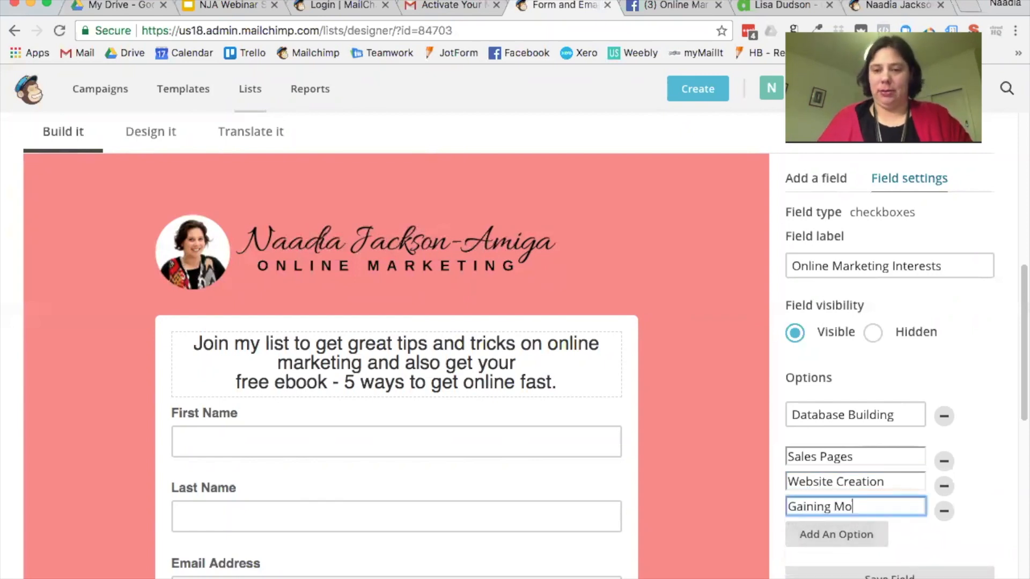
text(re Clients)
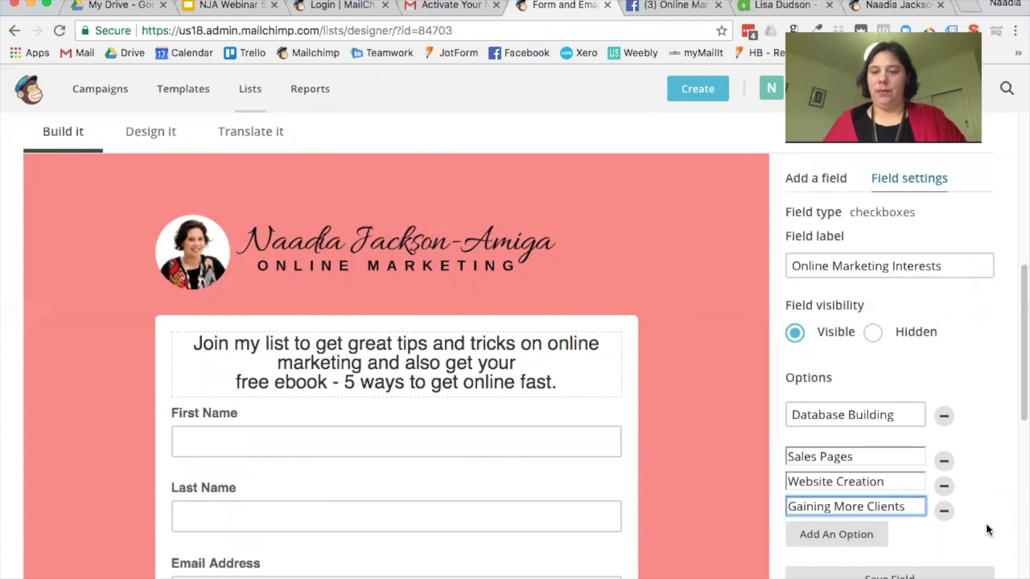
Step: Save the checkbox field and bring up the live signup page
scroll(986, 524, down, 1)
click(921, 558)
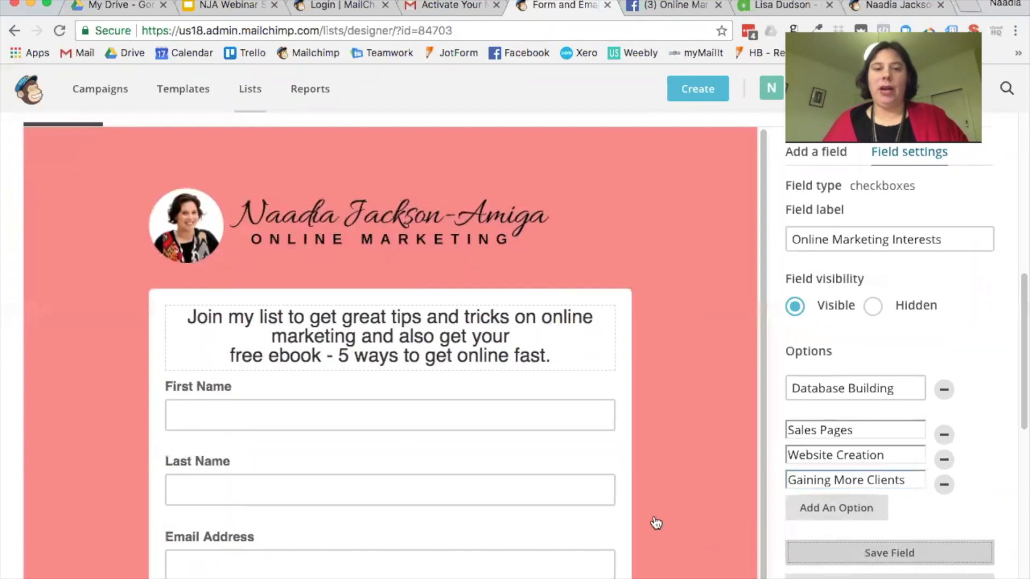
scroll(650, 500, down, 5)
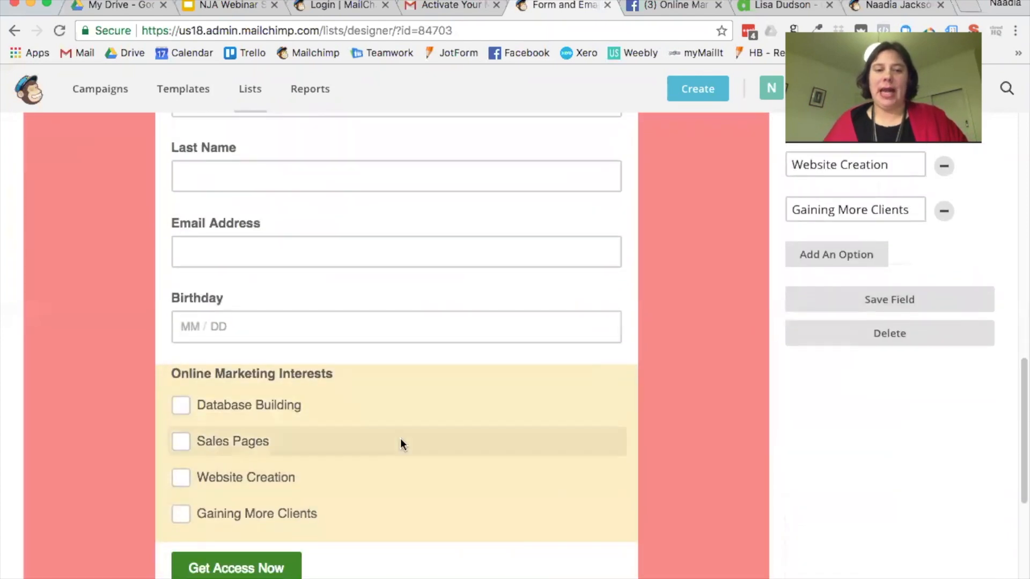
click(893, 8)
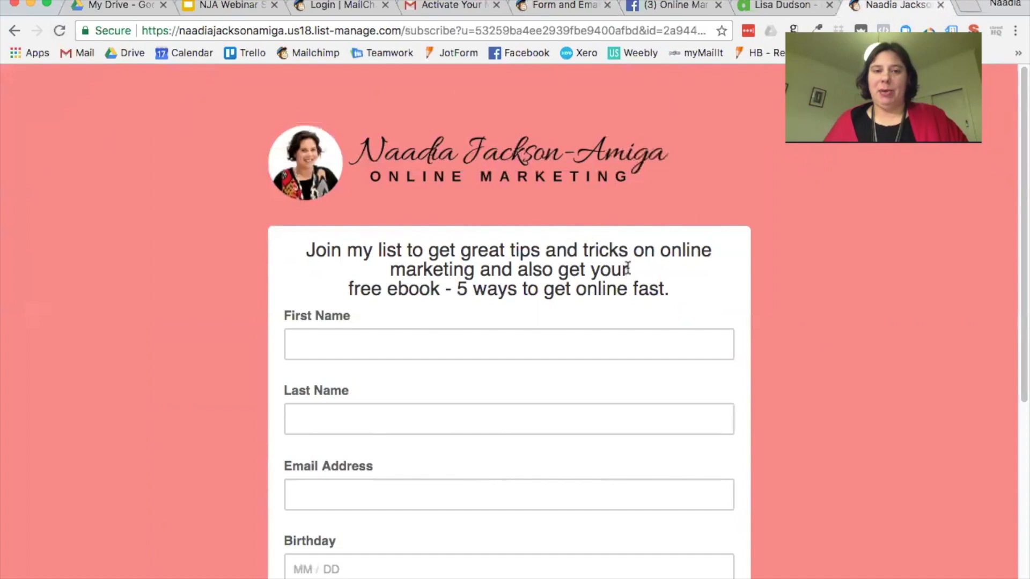
Step: Scroll the live signup page to find the Online Marketing Interests checkboxes above Get Access Now
scroll(627, 261, down, 6)
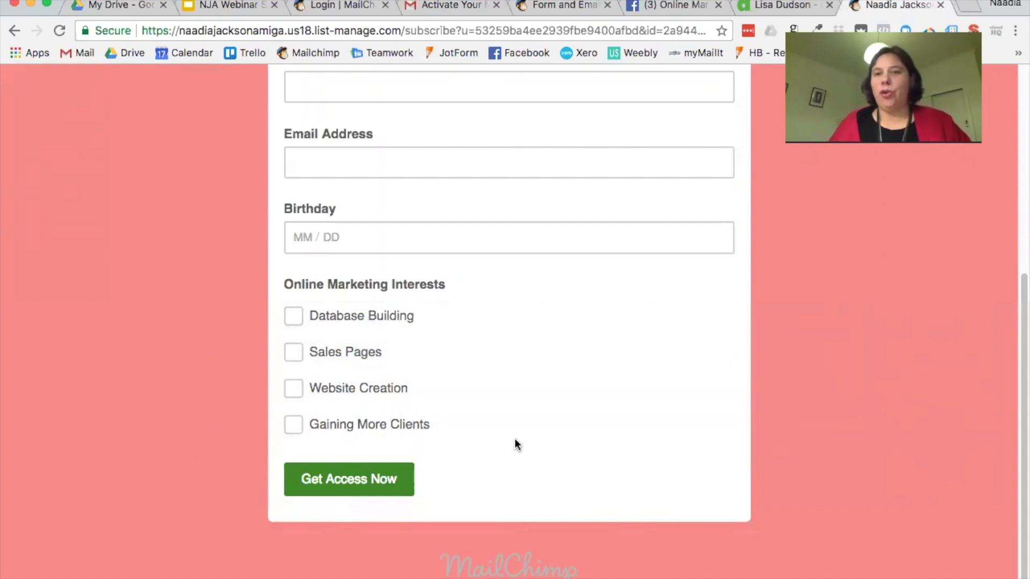
scroll(513, 439, up, 5)
scroll(513, 439, up, 2)
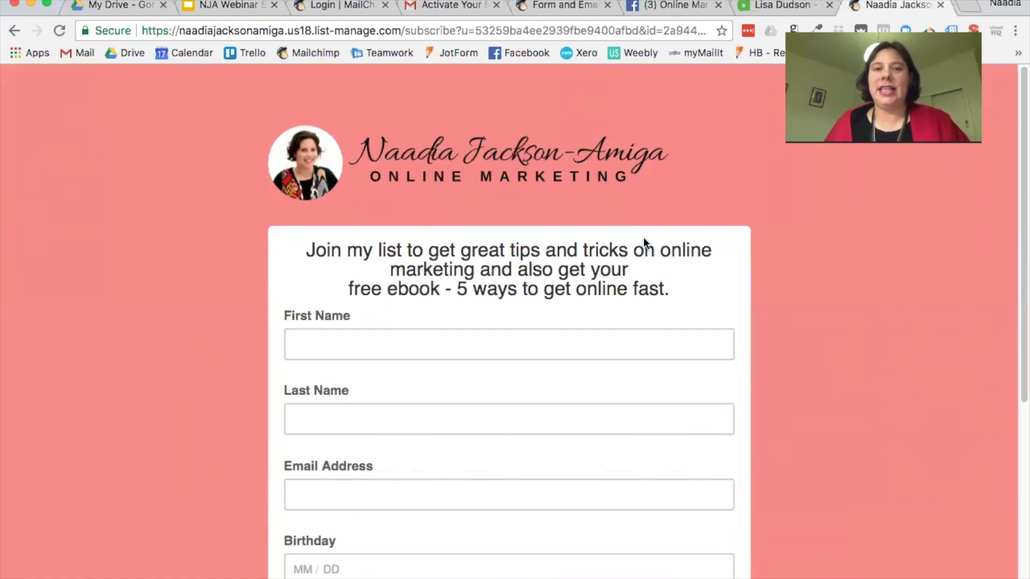
Step: Return from the form designer to the list's signup form types
click(442, 11)
click(536, 6)
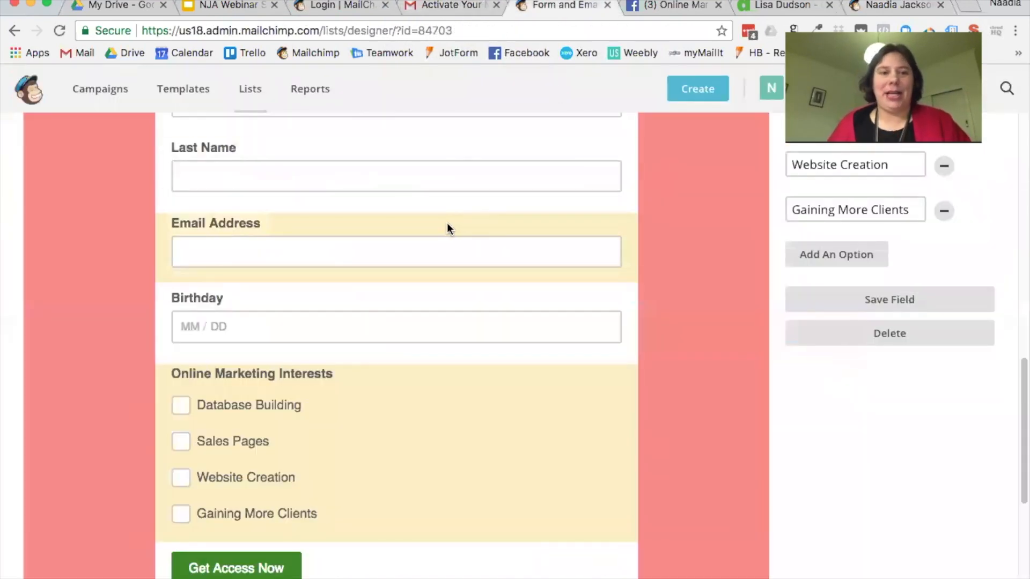
scroll(447, 223, down, 5)
scroll(446, 223, up, 15)
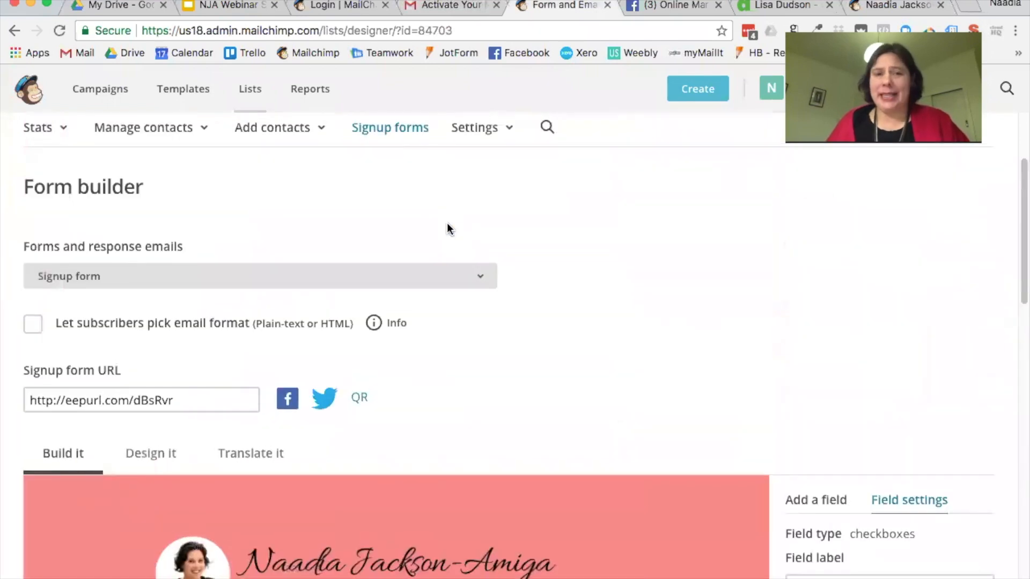
click(395, 129)
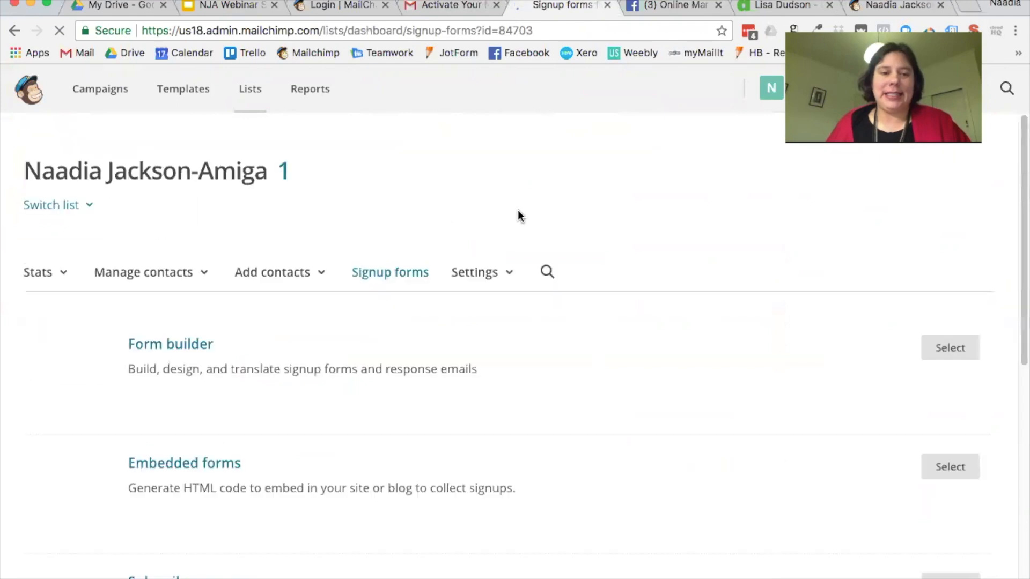
scroll(518, 217, down, 2)
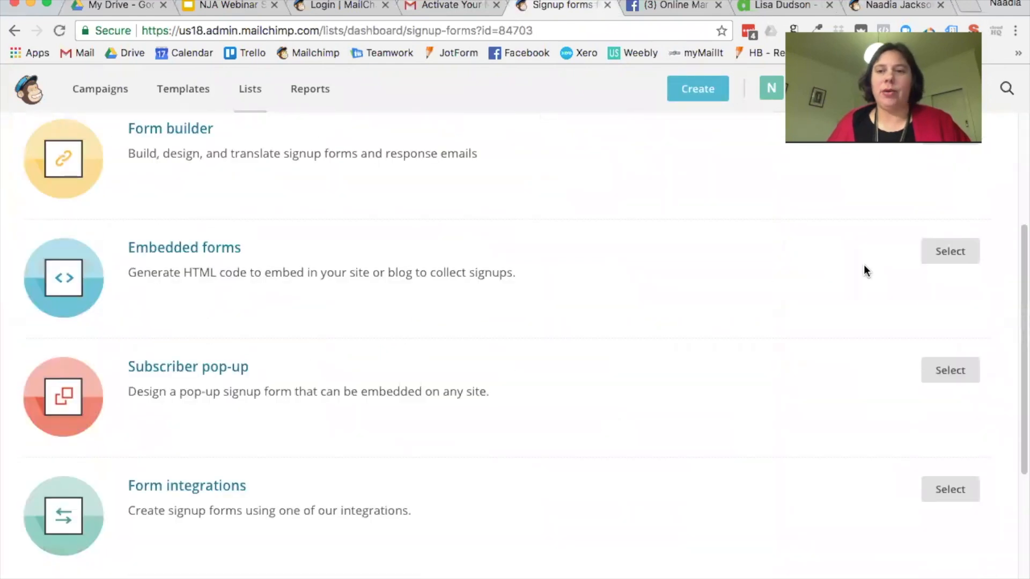
Step: Open the Embedded forms code settings and look over them
click(940, 253)
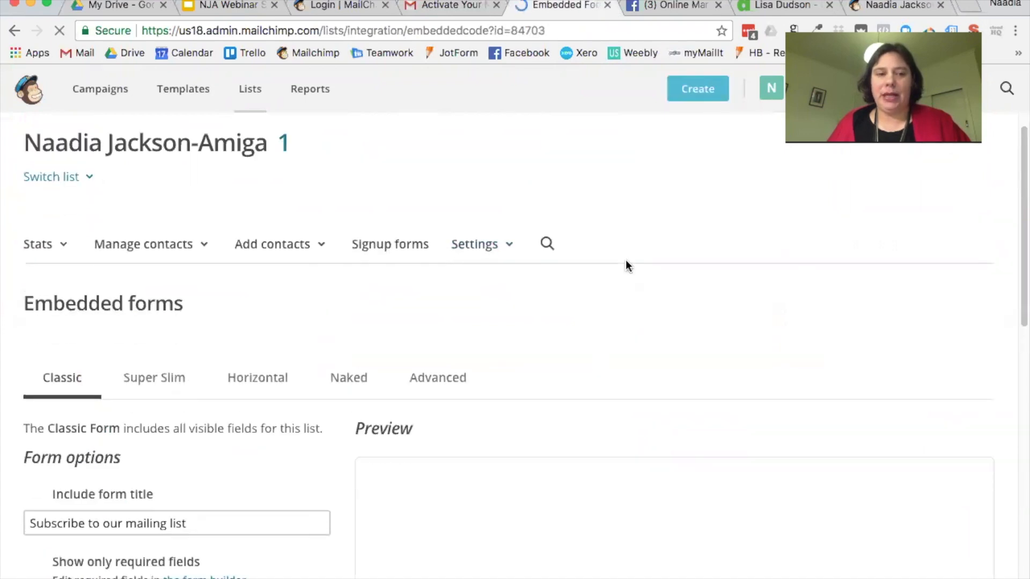
scroll(626, 260, down, 5)
scroll(560, 289, down, 5)
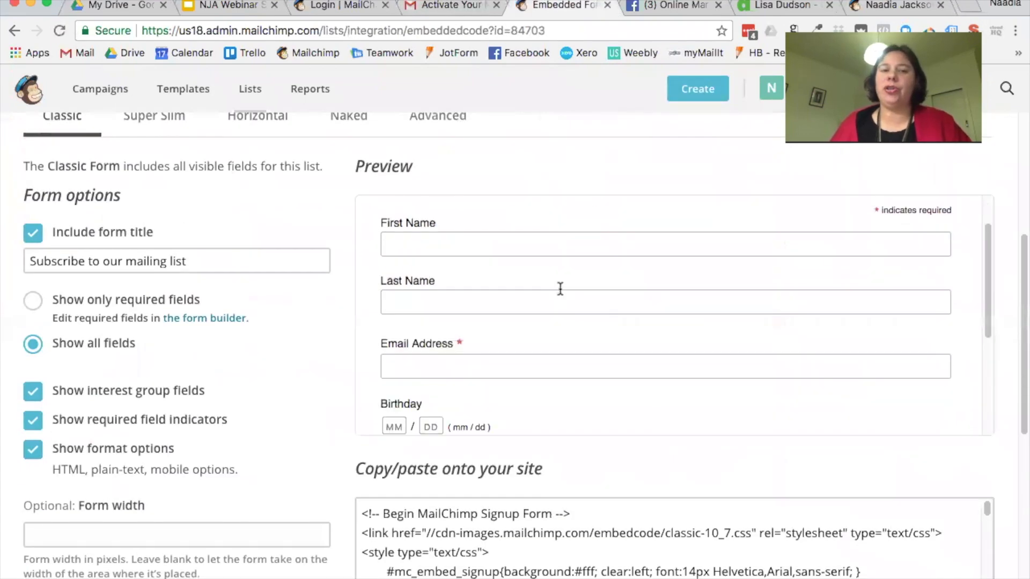
scroll(579, 344, up, 6)
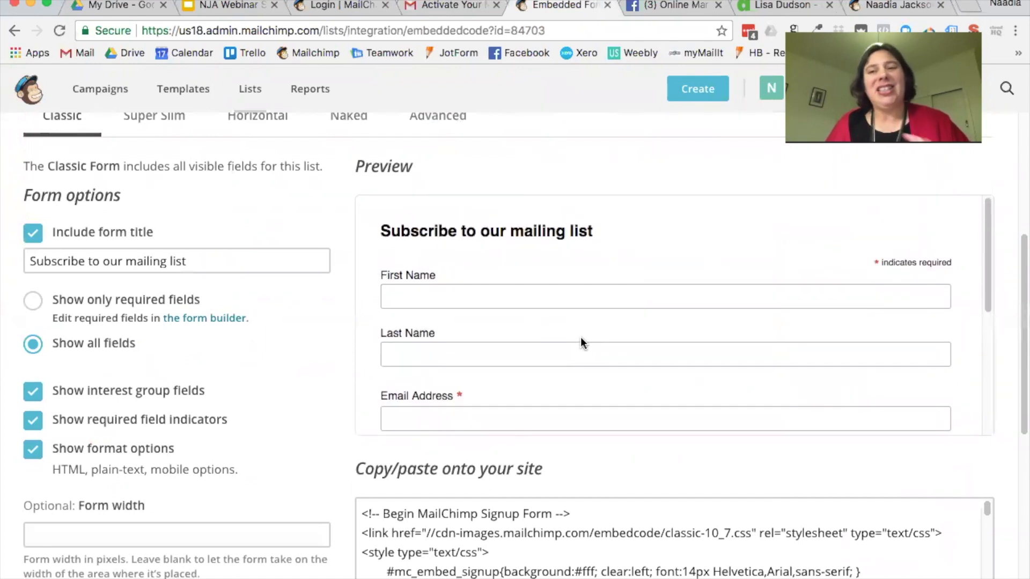
Step: Preview the embedded form with only required fields, then go back to Signup forms
click(33, 306)
scroll(628, 348, down, 2)
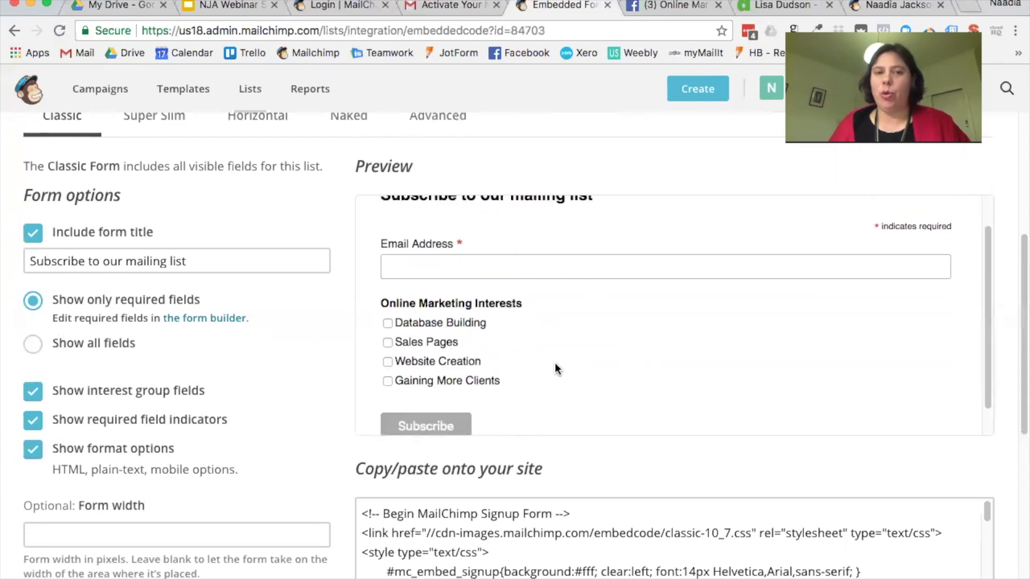
scroll(513, 356, up, 1)
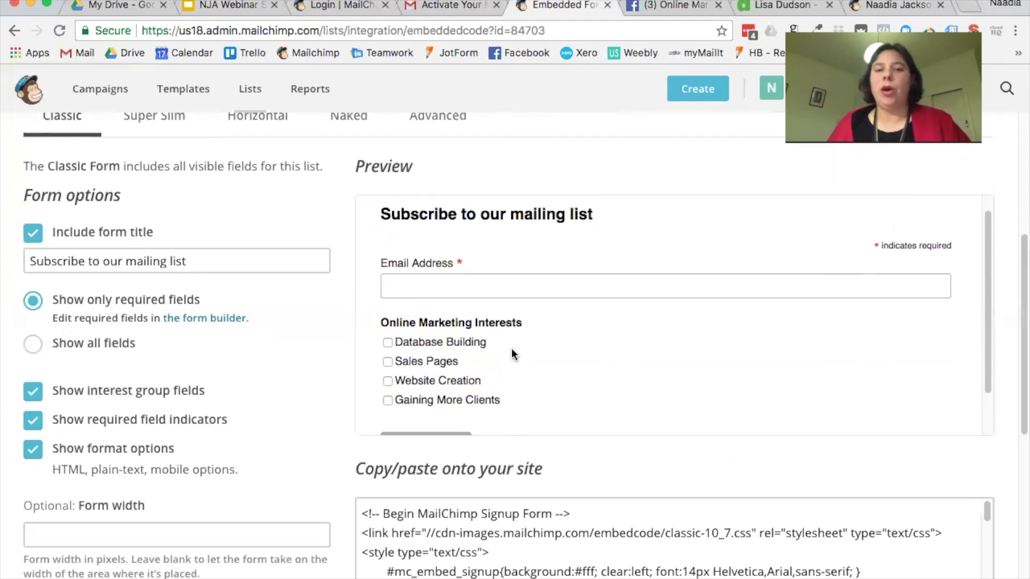
scroll(493, 263, up, 1)
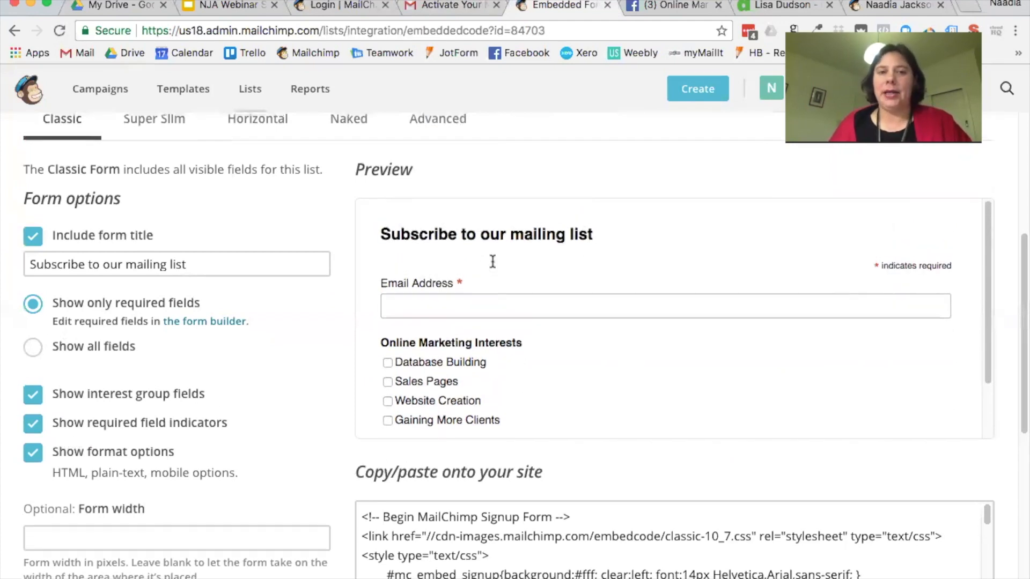
scroll(493, 264, up, 5)
click(383, 224)
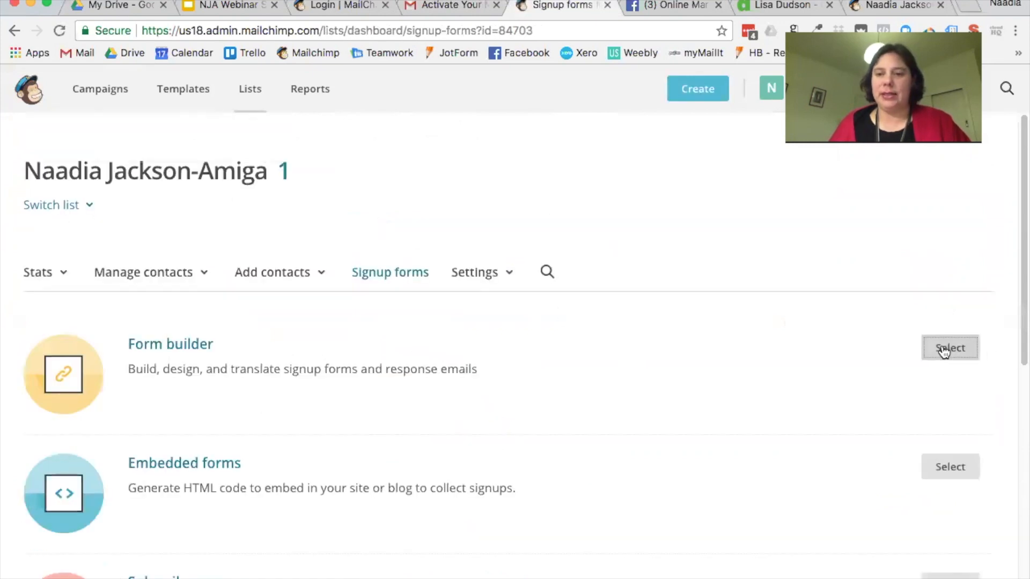
Step: In the Form builder, make First Name a required field and save it
click(942, 350)
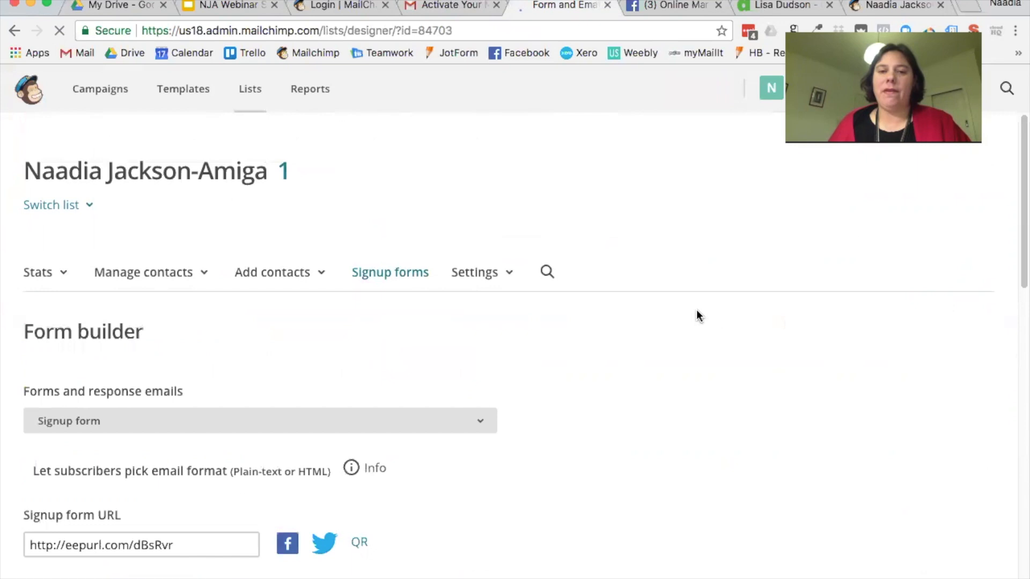
scroll(697, 311, down, 5)
scroll(697, 310, down, 3)
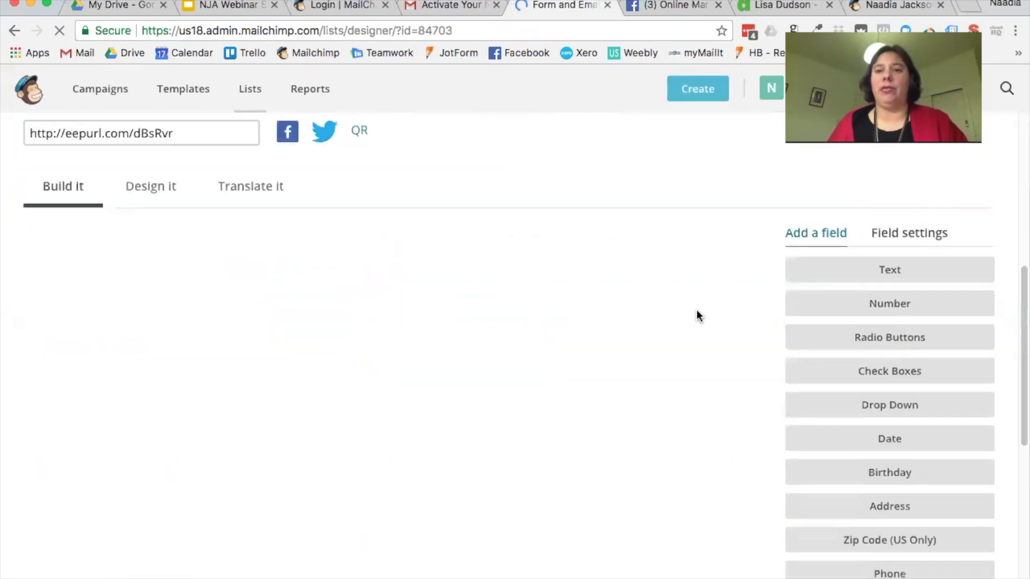
scroll(524, 404, down, 2)
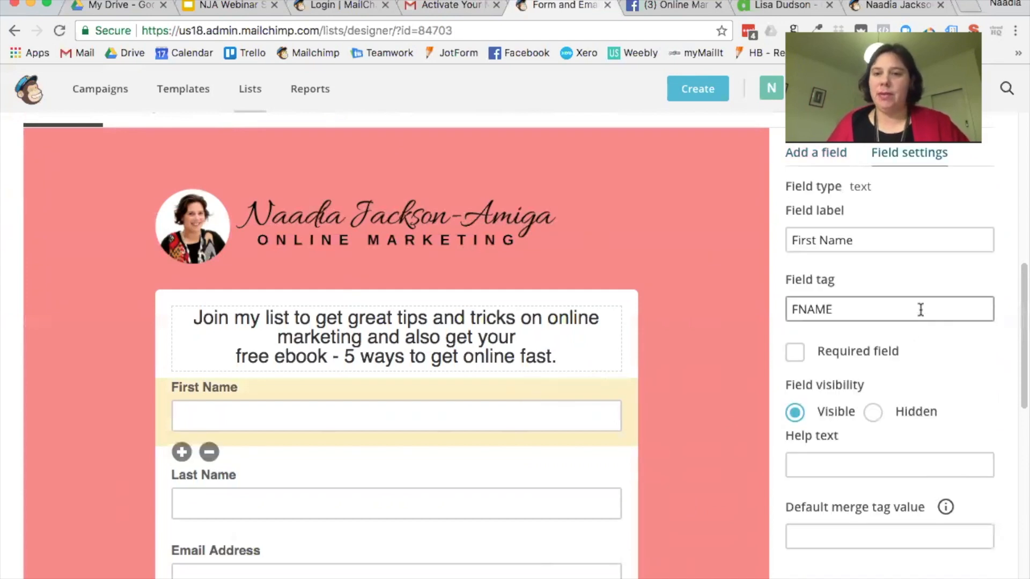
click(800, 355)
scroll(950, 376, down, 5)
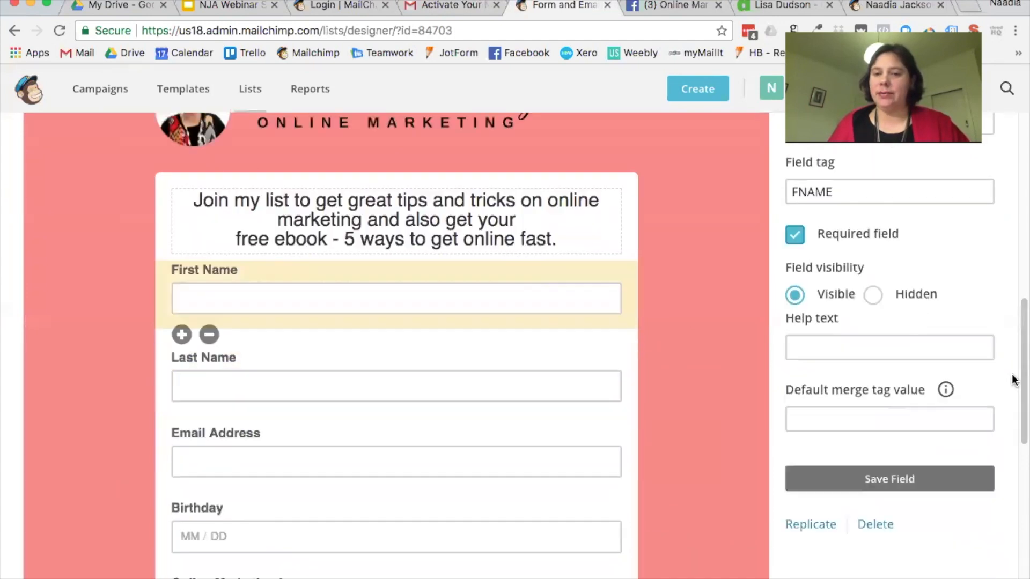
click(893, 360)
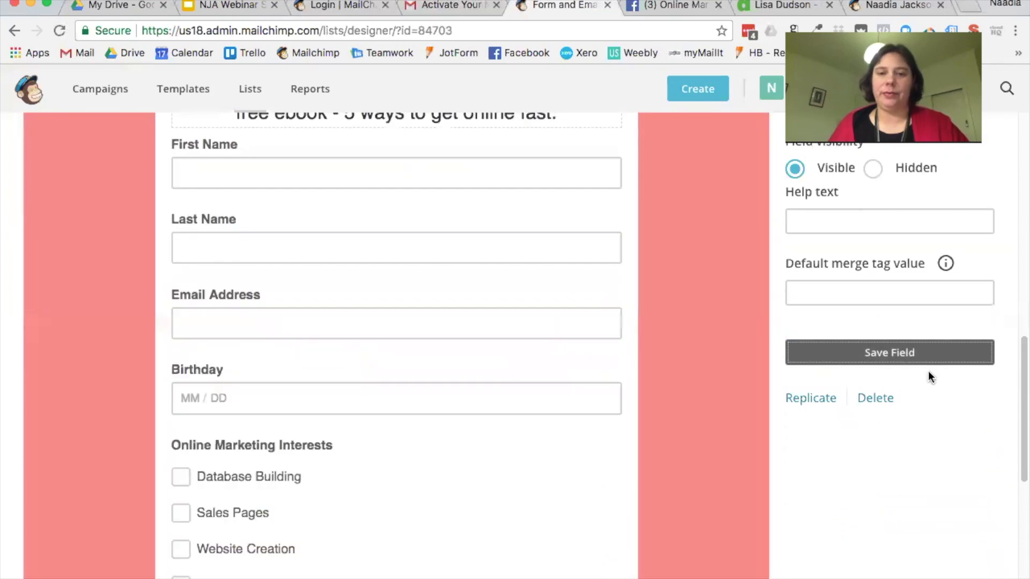
Step: Open the Online Marketing Interests field's settings on the pink form
click(452, 449)
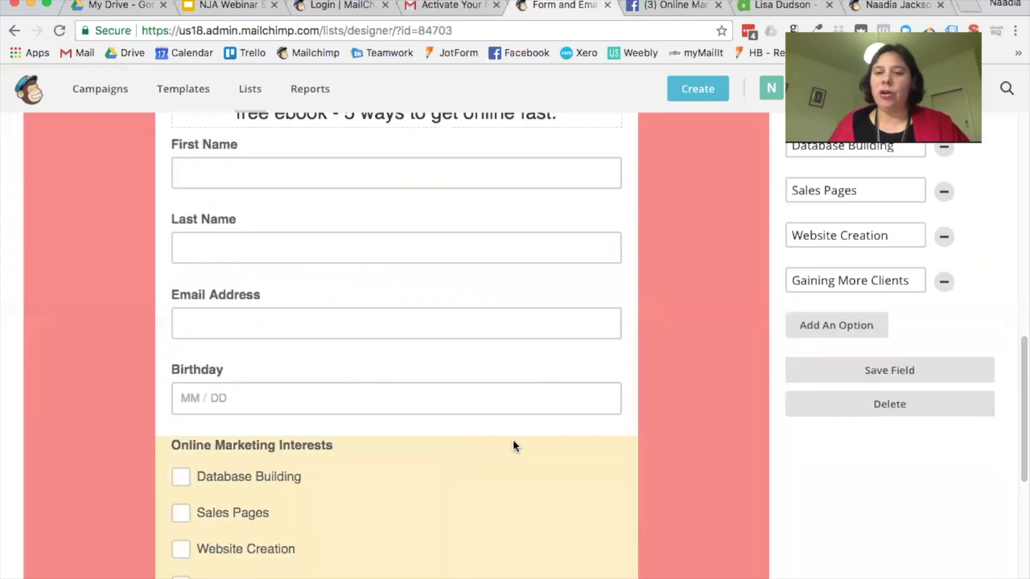
scroll(994, 298, up, 4)
scroll(981, 279, up, 6)
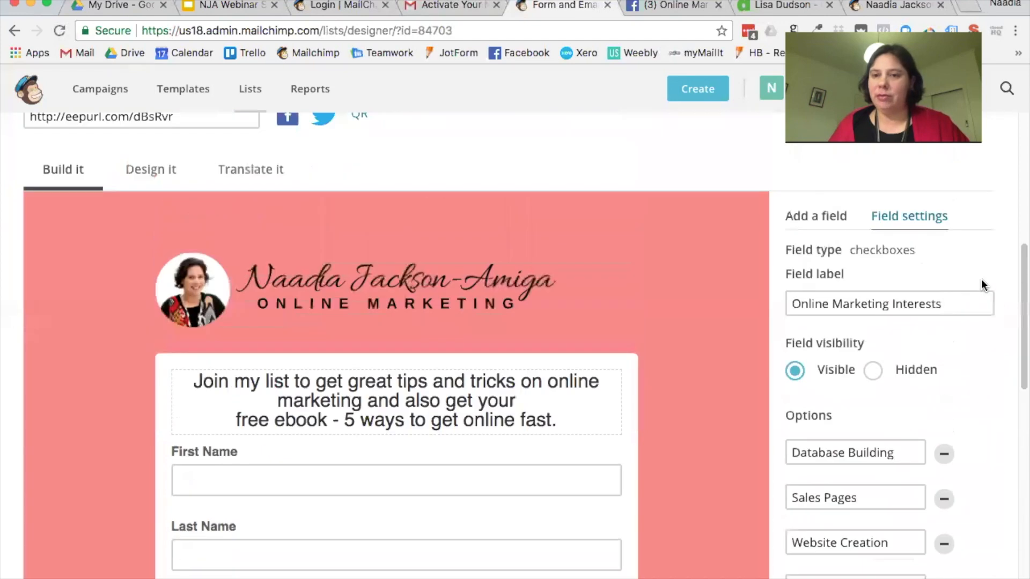
scroll(981, 280, down, 5)
scroll(981, 281, up, 1)
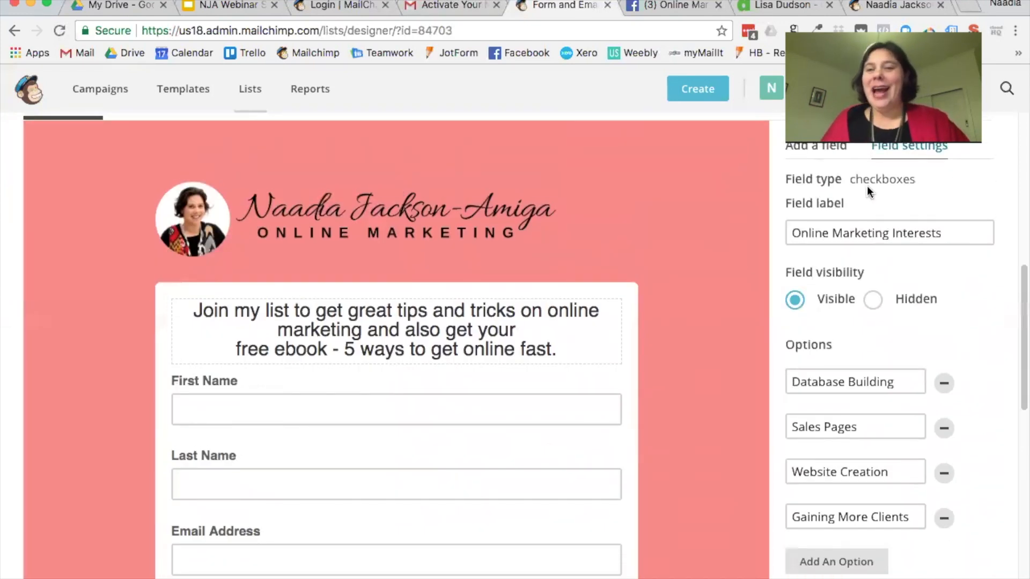
scroll(858, 183, up, 1)
Step: Show the field types available to add, then return to Signup forms
click(838, 163)
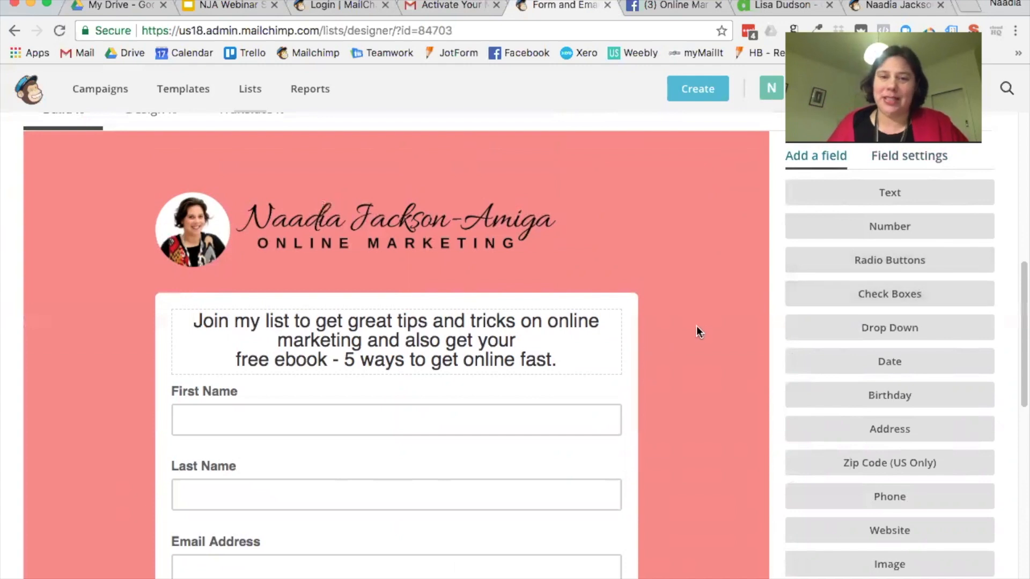
scroll(693, 327, down, 5)
scroll(693, 329, down, 6)
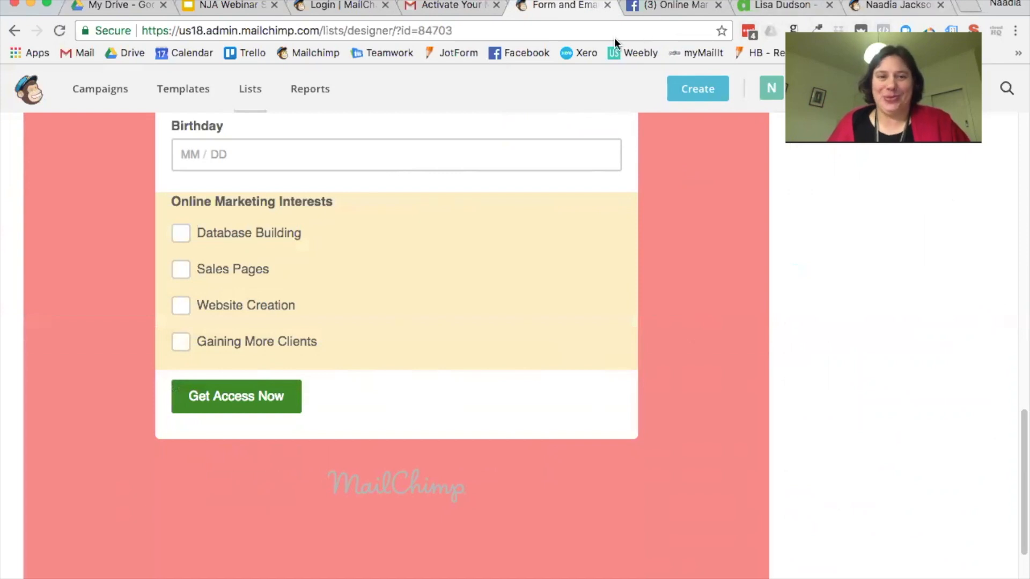
scroll(577, 166, up, 15)
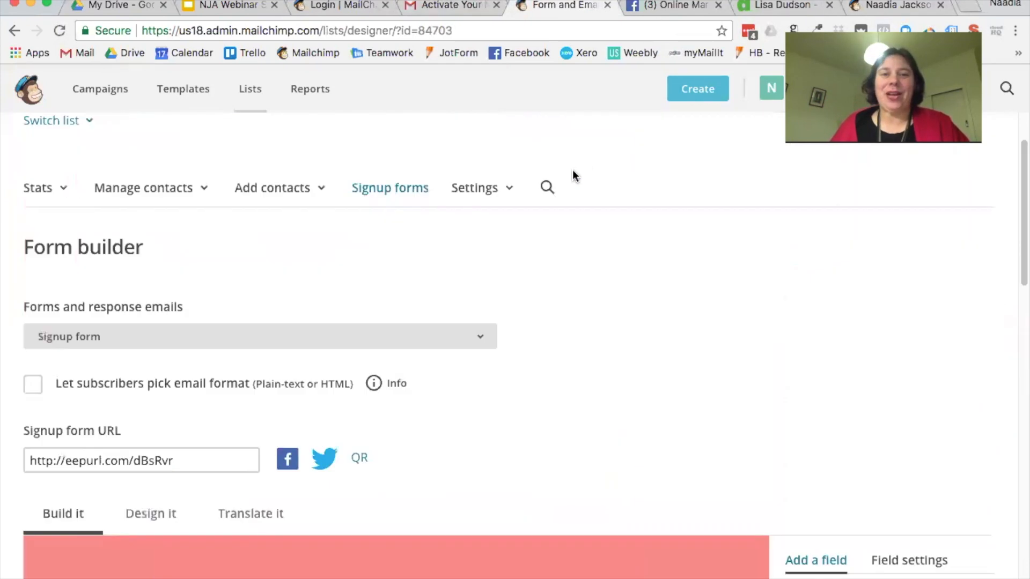
click(391, 194)
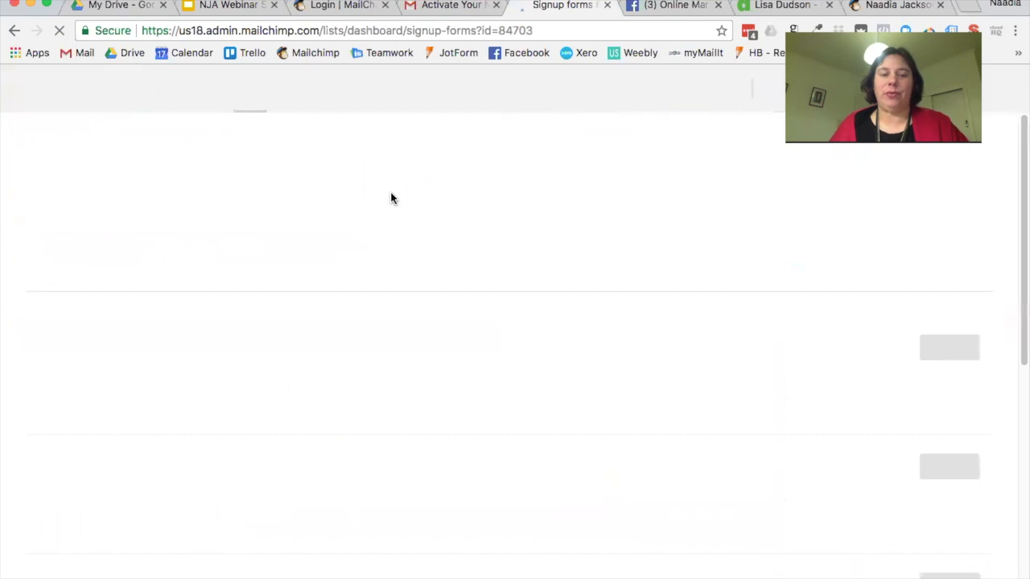
Step: Open the Classic embedded form and review its copy/paste code box
click(955, 444)
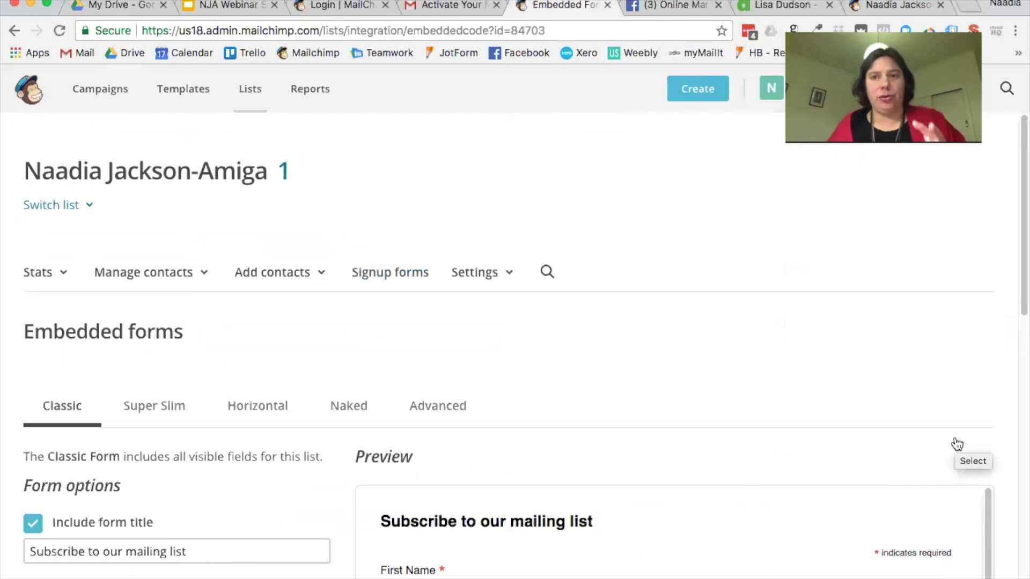
scroll(942, 420, down, 5)
scroll(739, 299, down, 5)
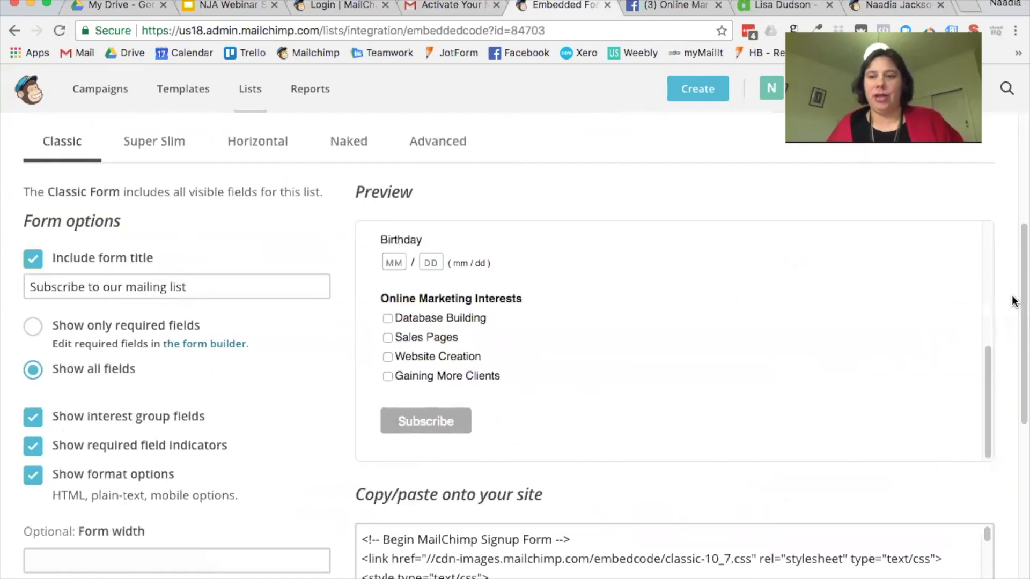
scroll(1011, 299, down, 4)
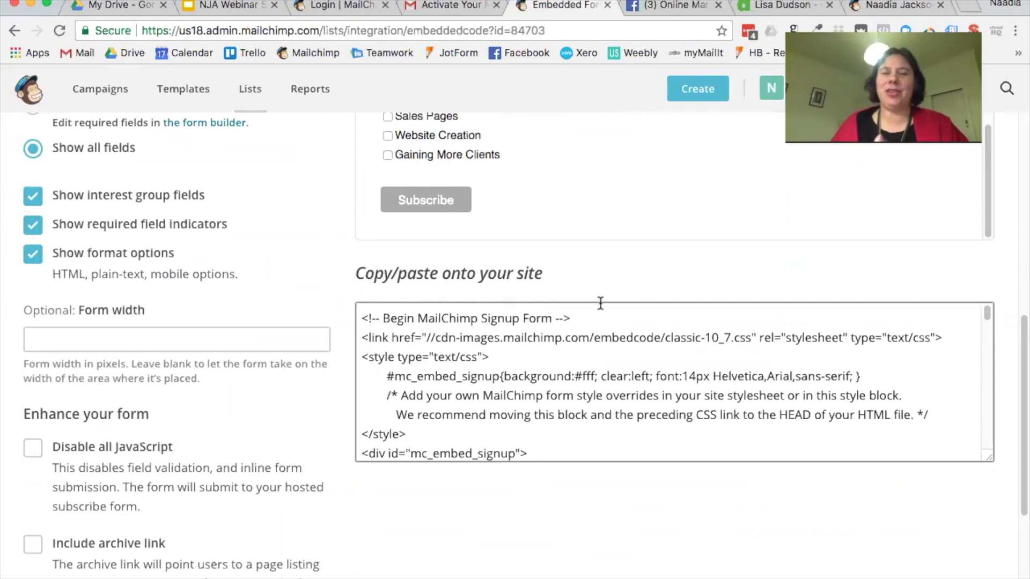
scroll(600, 289, up, 3)
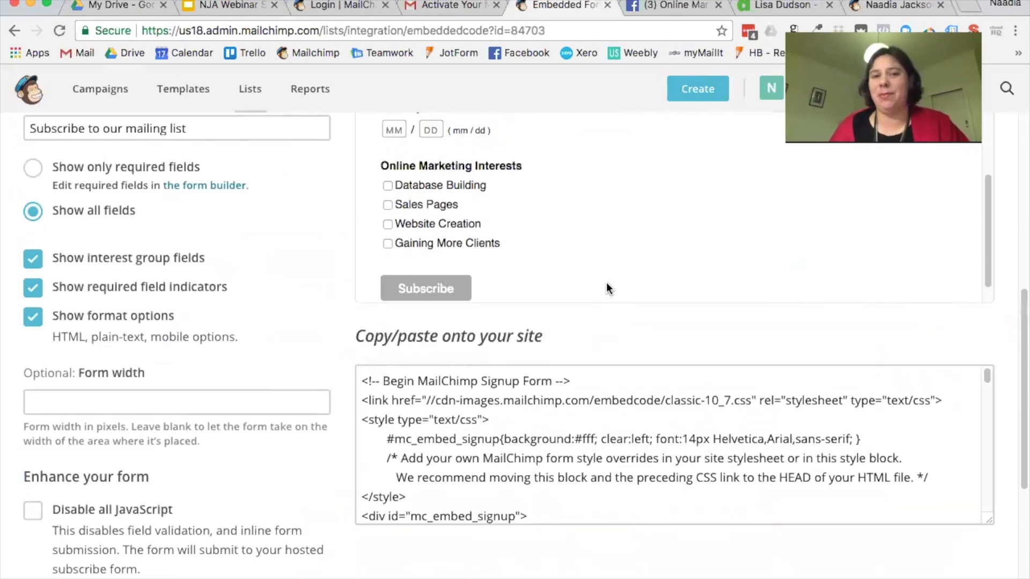
scroll(606, 281, up, 2)
scroll(1007, 292, up, 2)
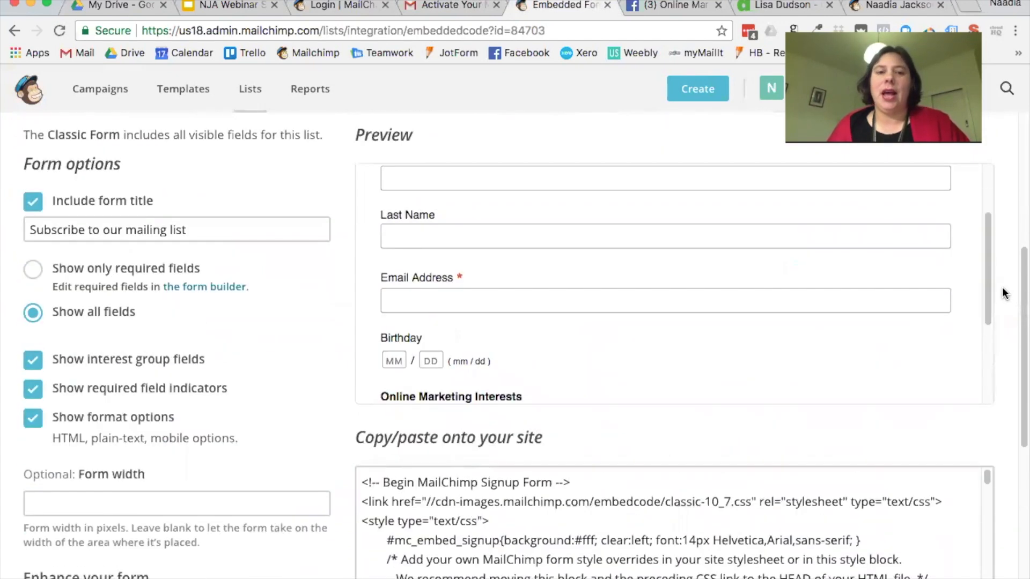
Step: Limit the embedded form to required fields, dropping the interest checkboxes
click(34, 273)
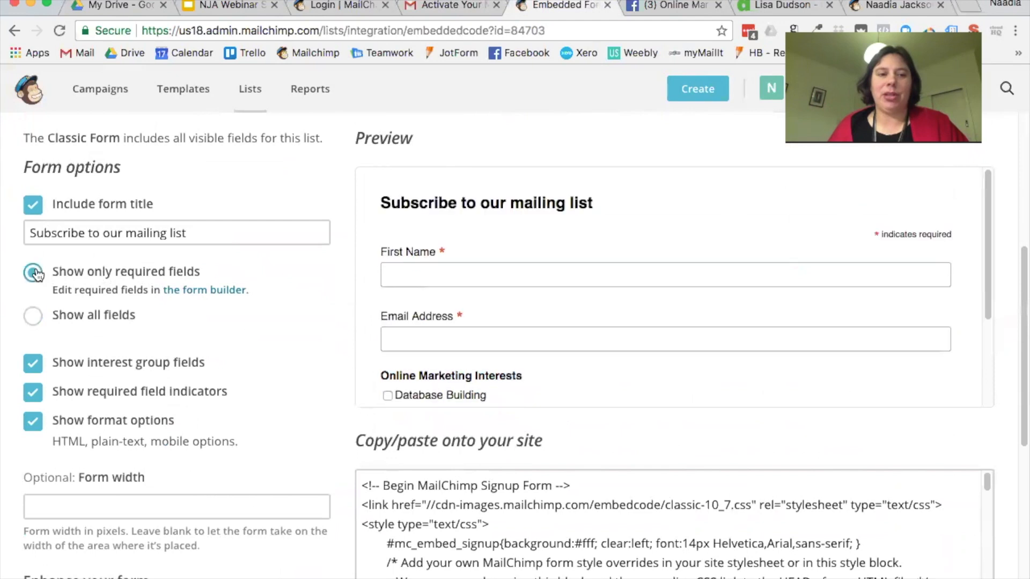
scroll(558, 271, down, 1)
scroll(559, 271, down, 1)
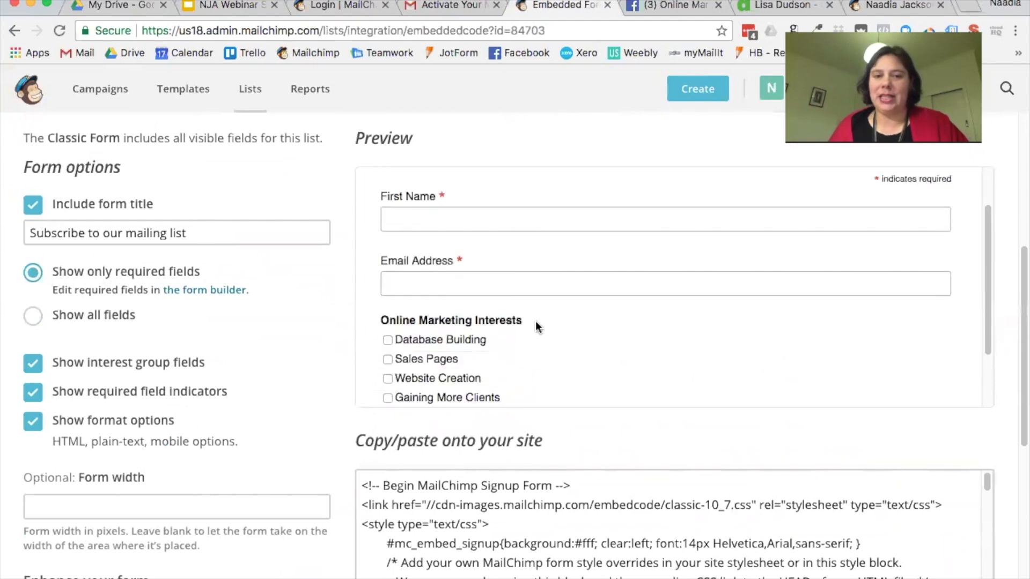
scroll(536, 315, up, 1)
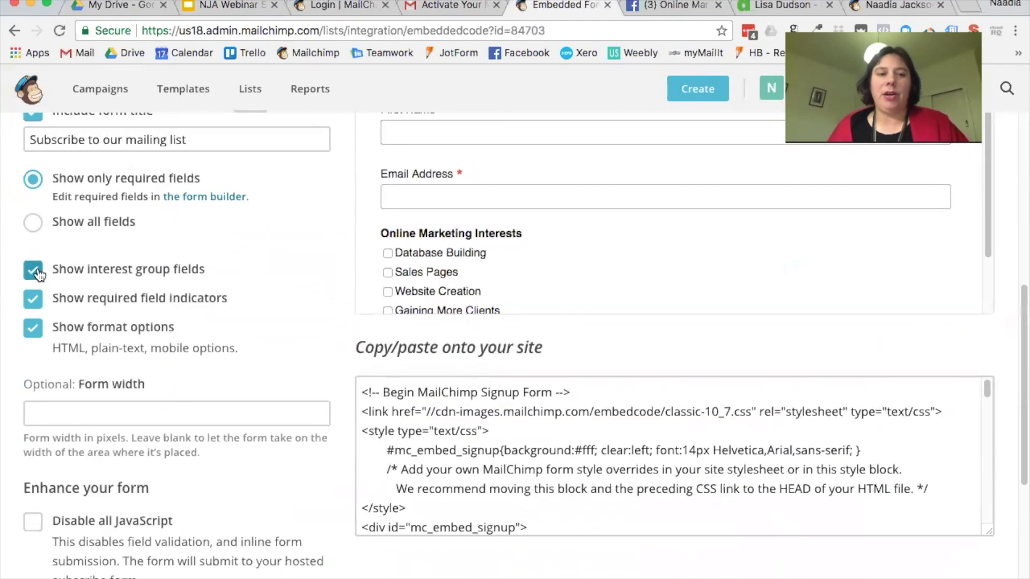
click(38, 274)
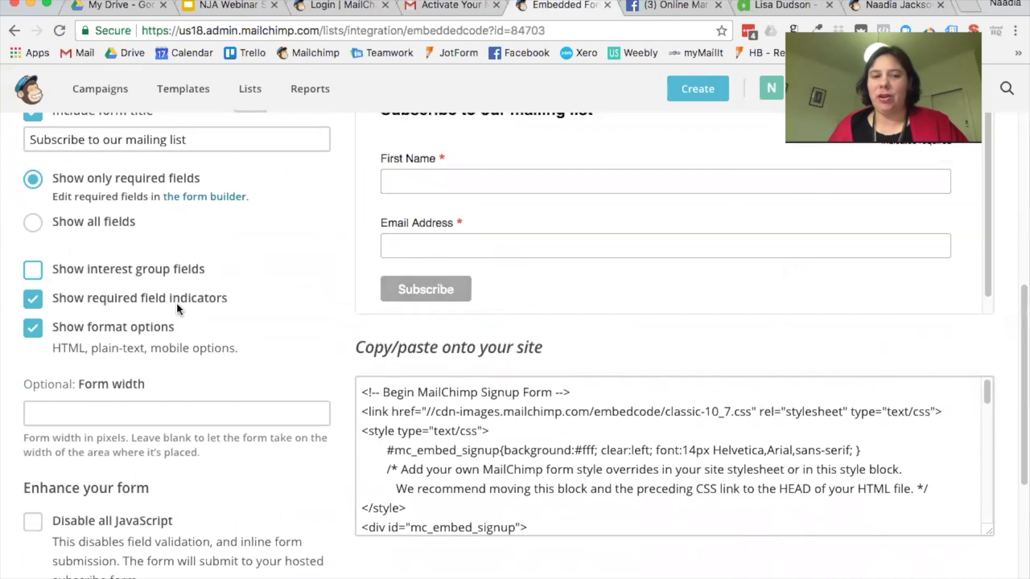
Step: Hide the required-field asterisks and email format options, then review the preview and code
click(48, 301)
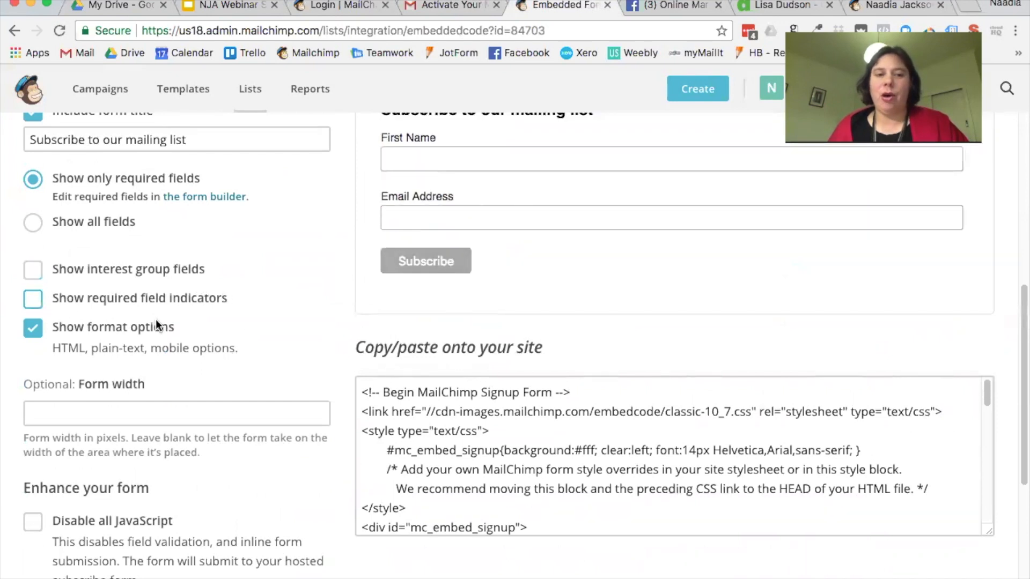
scroll(590, 280, up, 1)
scroll(590, 280, up, 2)
click(33, 392)
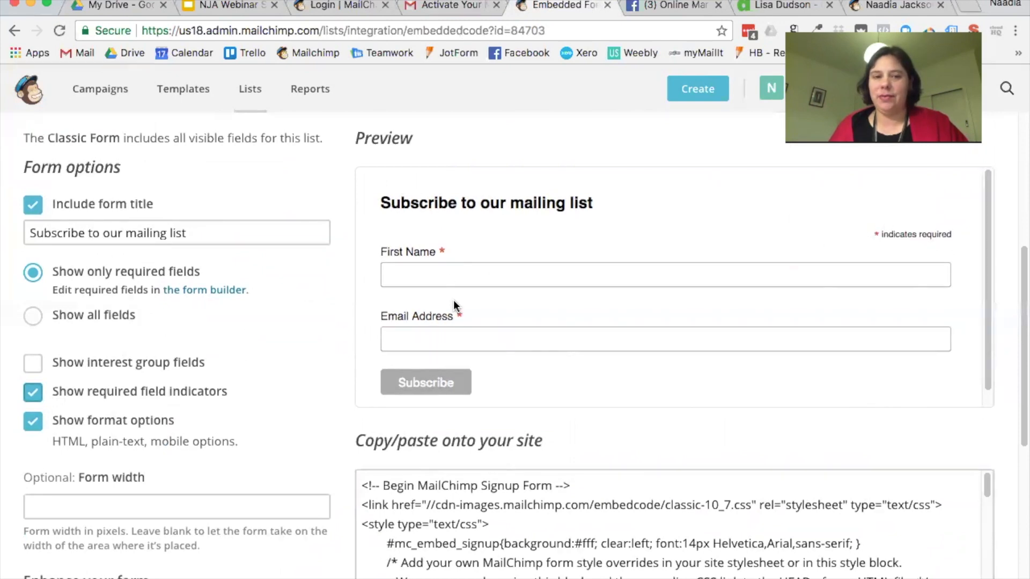
click(129, 392)
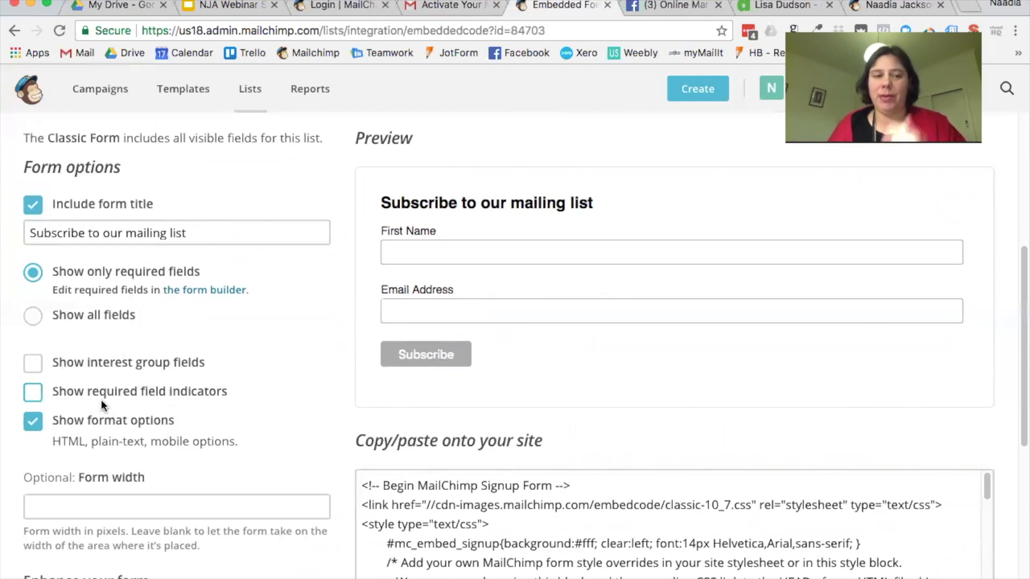
click(33, 427)
scroll(256, 360, down, 5)
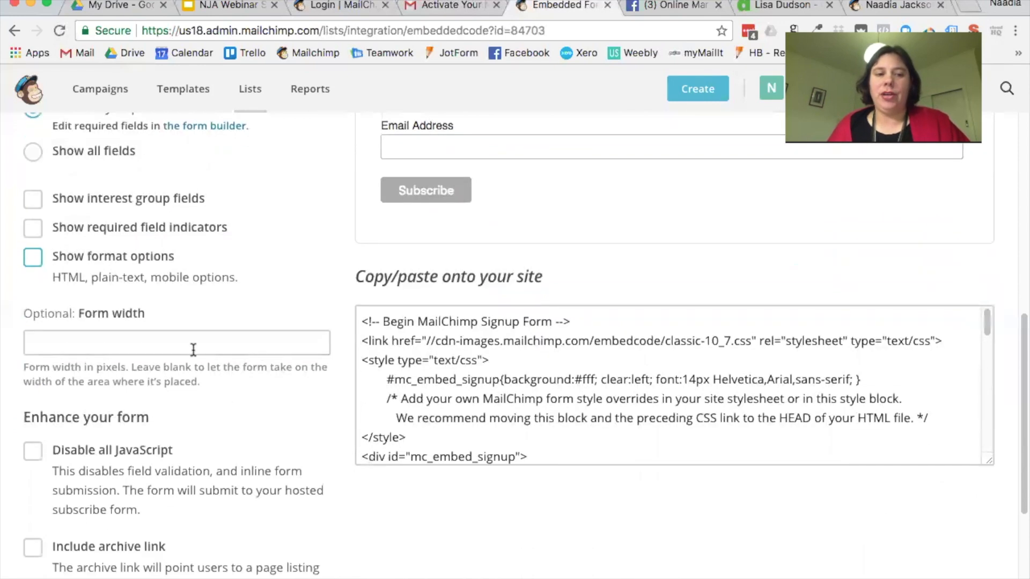
scroll(300, 396, down, 4)
scroll(300, 392, up, 10)
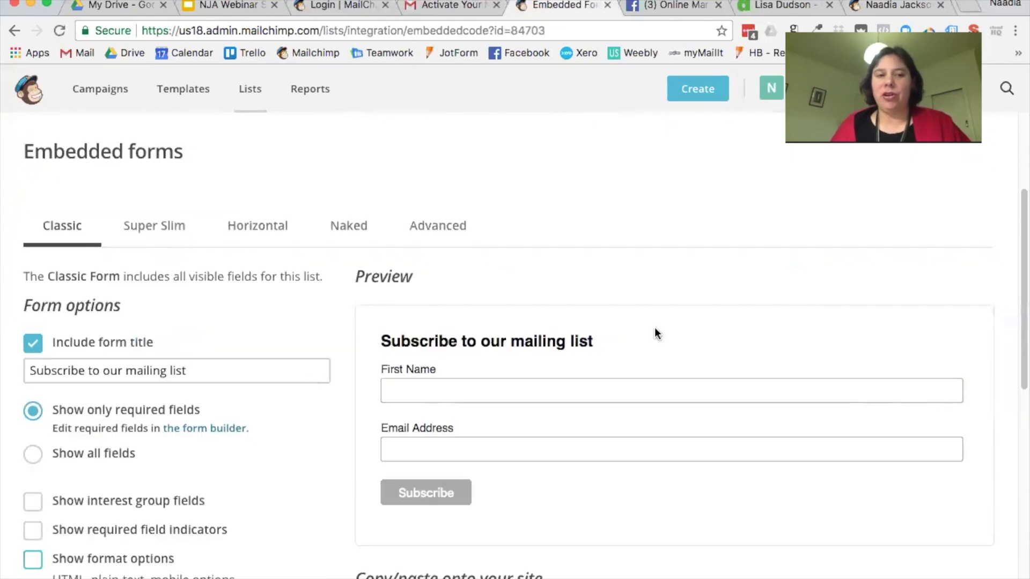
scroll(655, 327, down, 10)
scroll(655, 327, up, 9)
scroll(512, 322, down, 5)
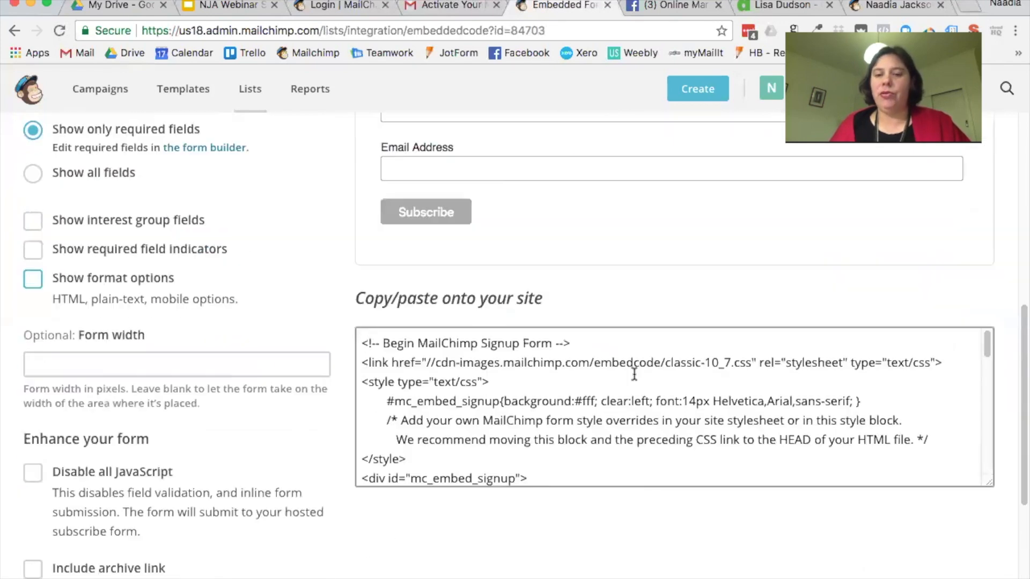
scroll(243, 154, up, 5)
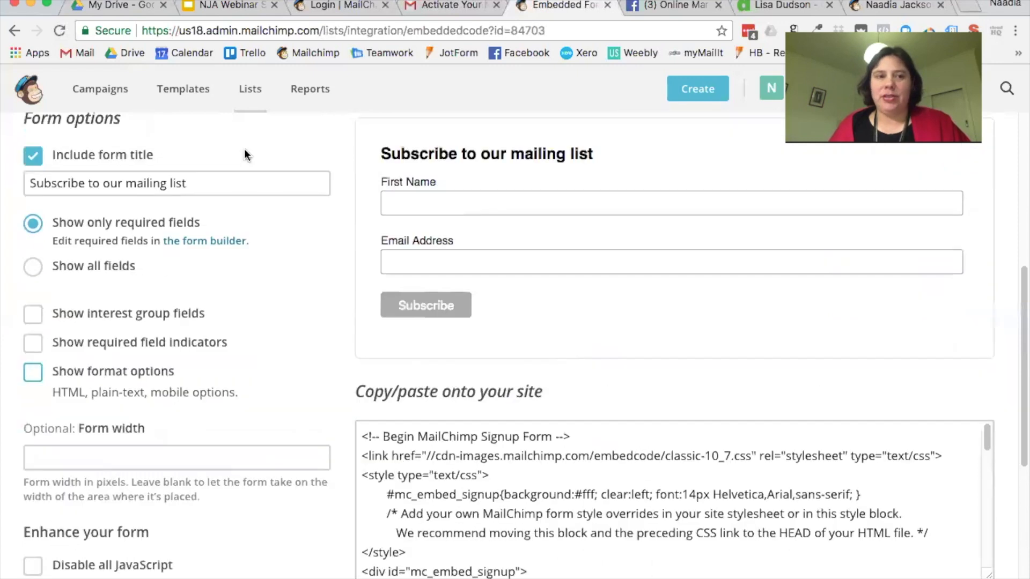
Step: Preview the Super Slim, Horizontal, Naked and Advanced tabs, then return to Signup forms
click(168, 179)
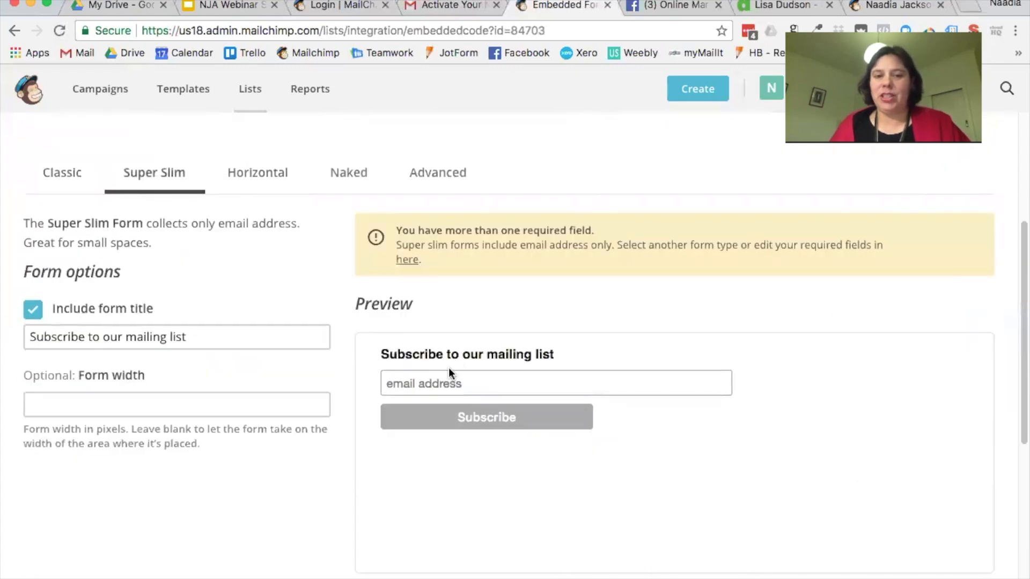
click(271, 182)
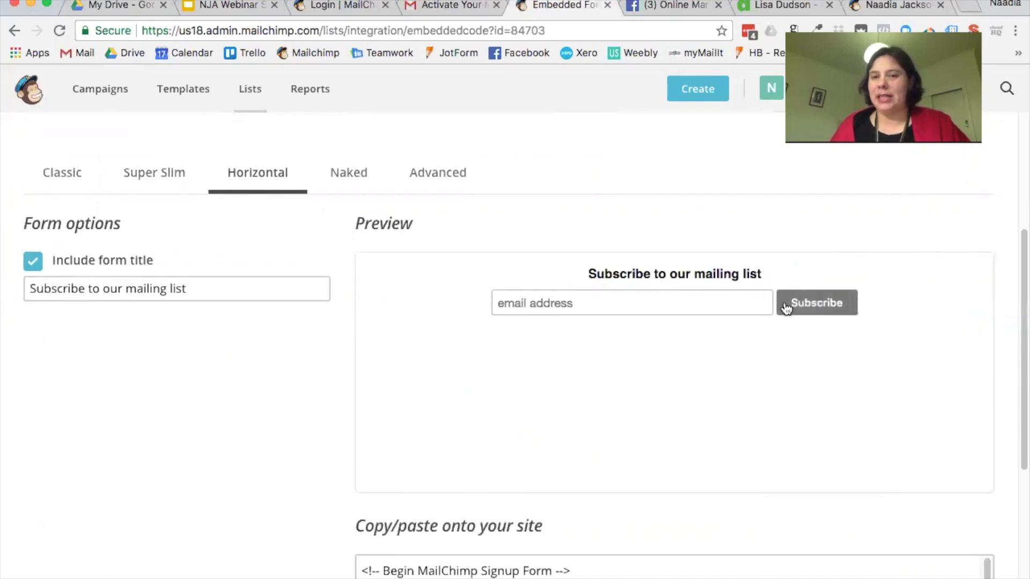
click(350, 173)
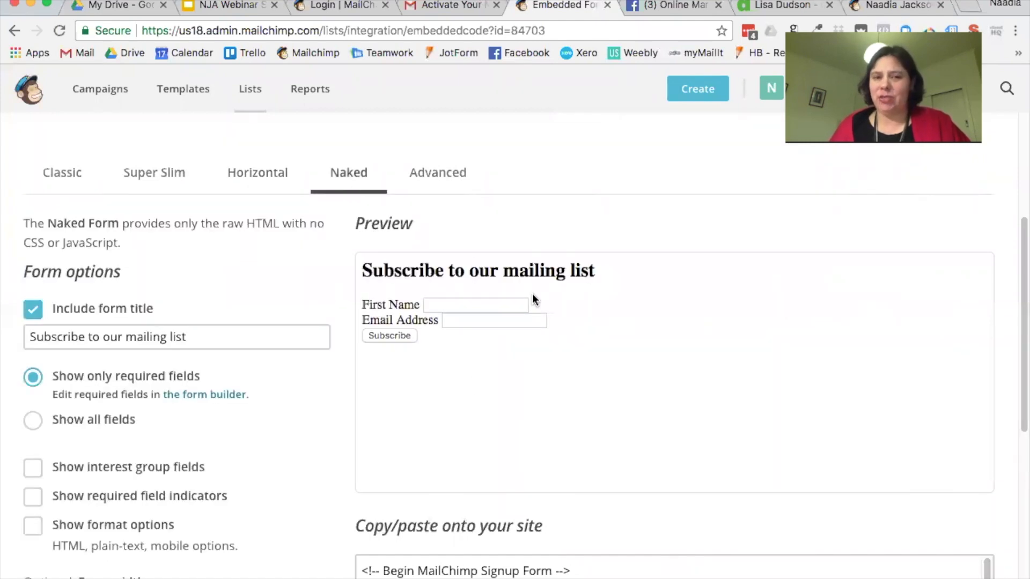
click(439, 173)
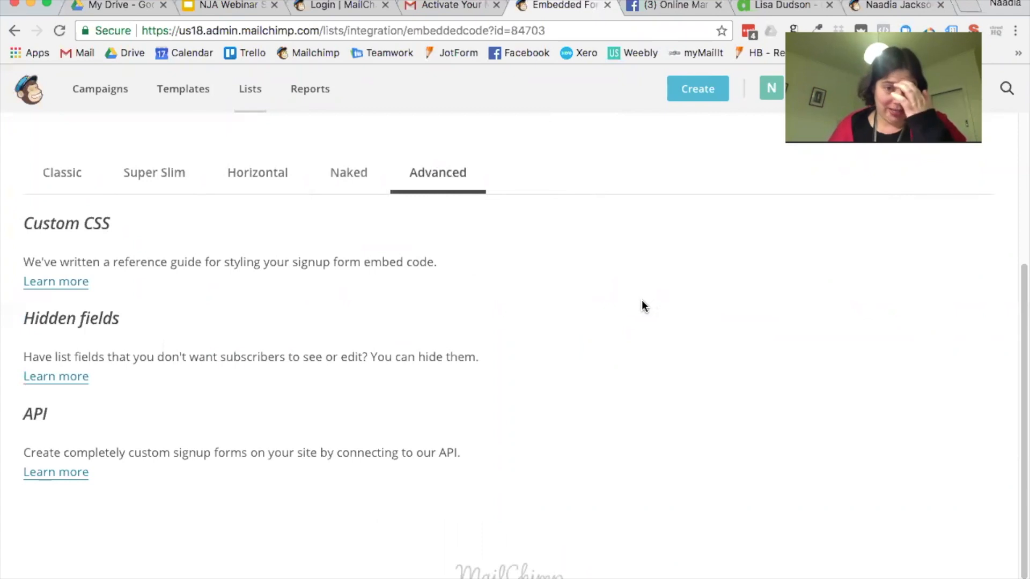
scroll(346, 256, up, 3)
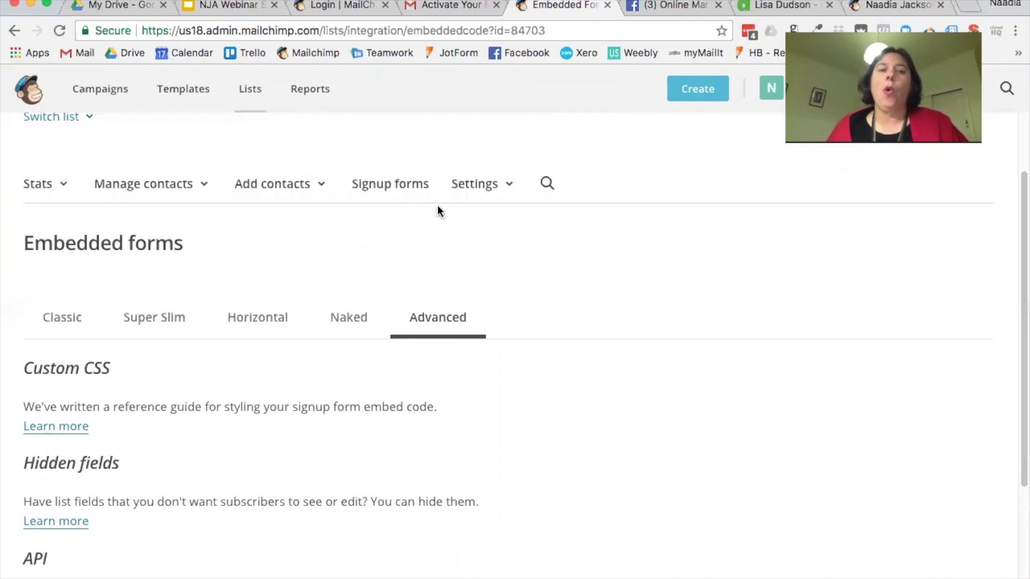
click(404, 188)
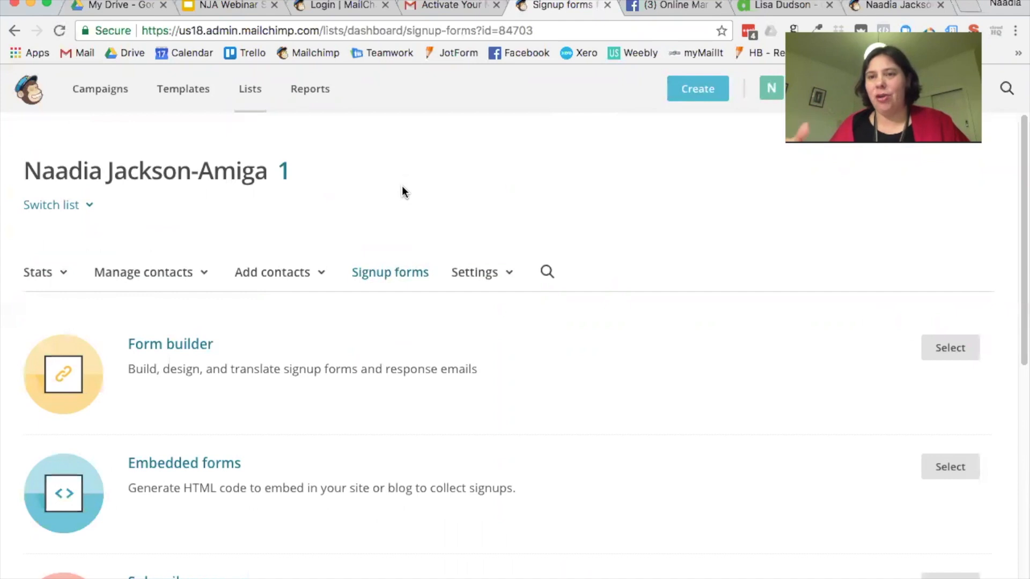
Step: Choose Subscriber pop-up from the signup form options to start designing it
scroll(438, 220, down, 5)
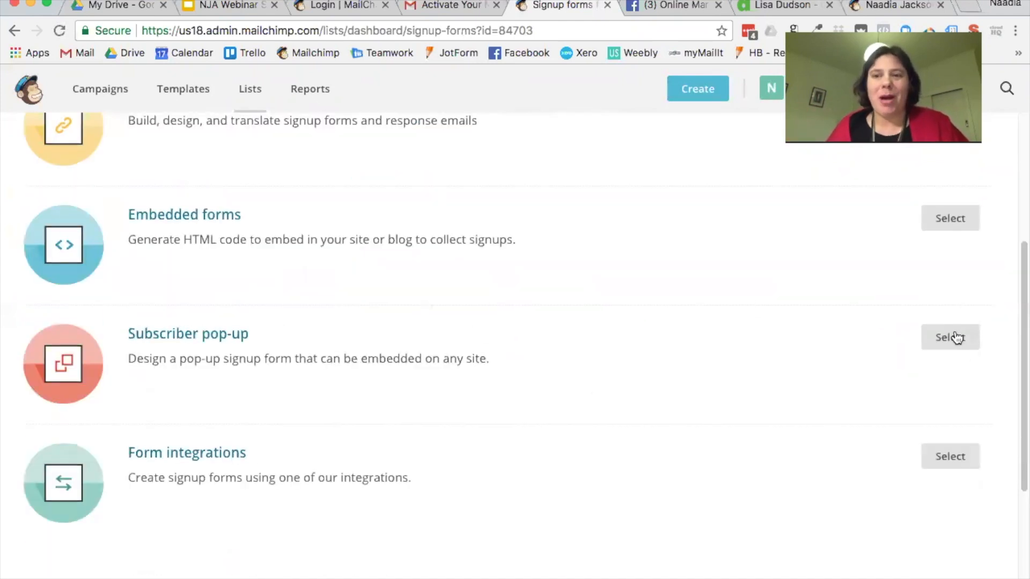
click(953, 339)
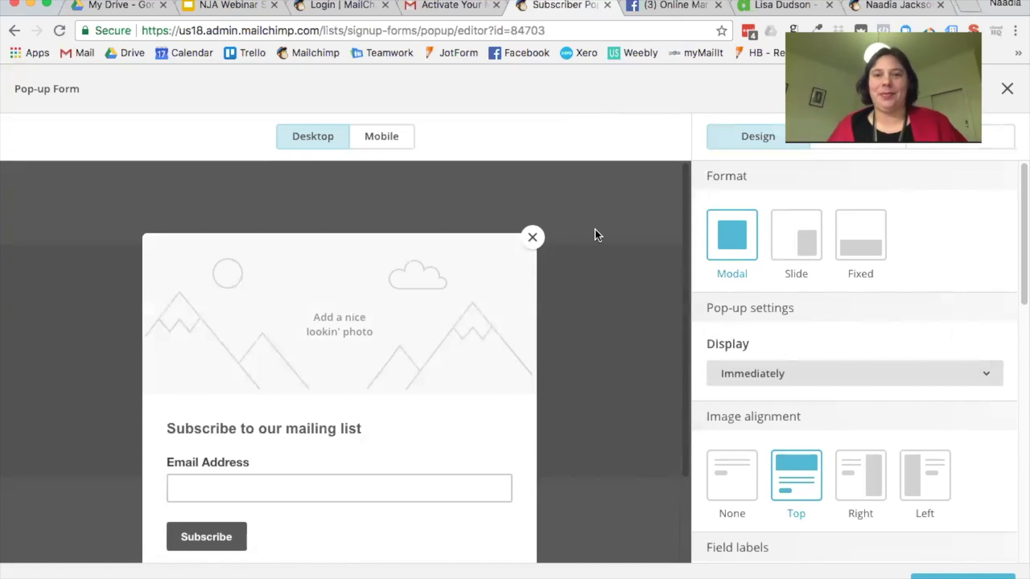
scroll(870, 315, down, 3)
scroll(870, 314, up, 3)
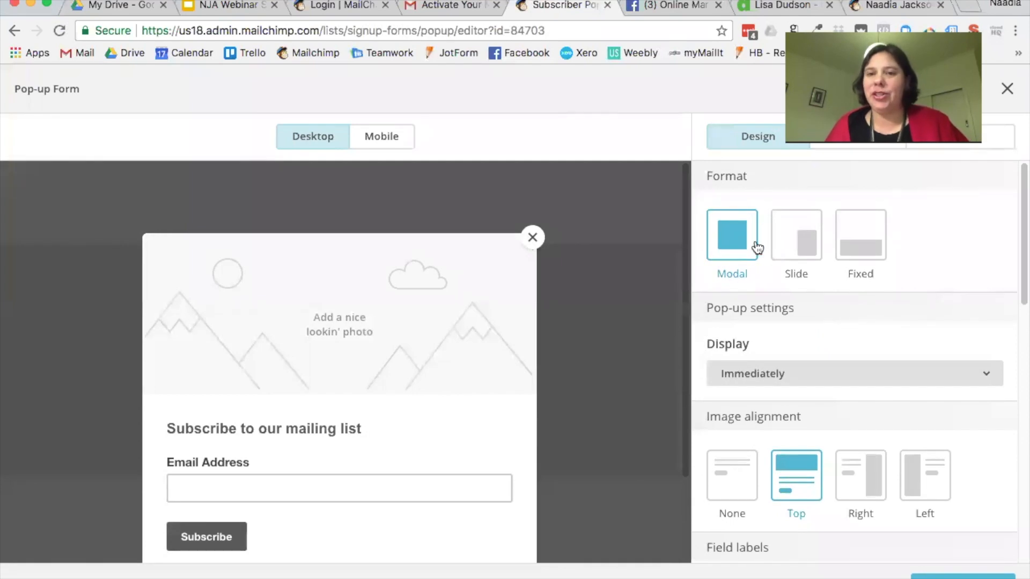
scroll(365, 284, down, 3)
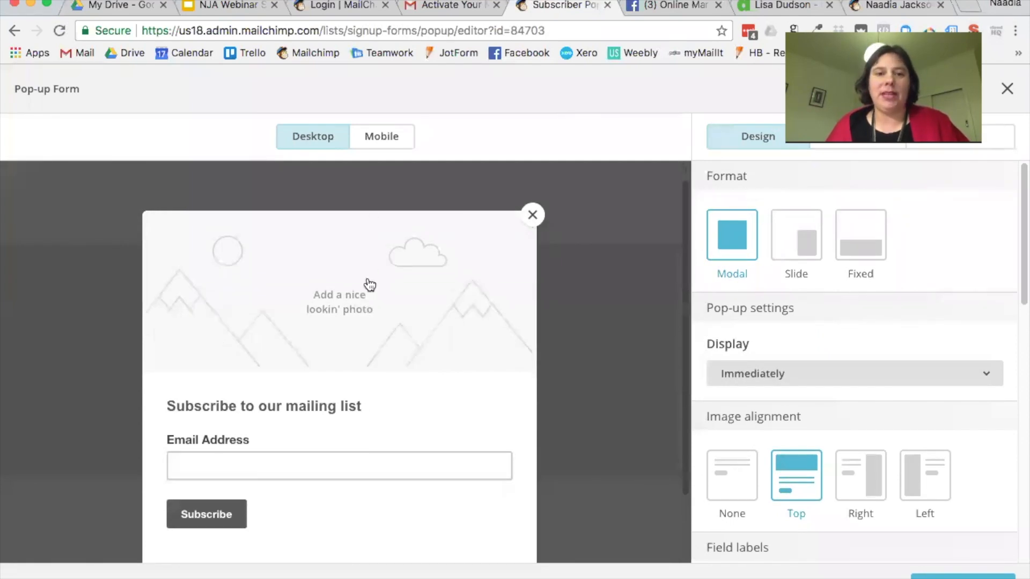
scroll(364, 408, up, 2)
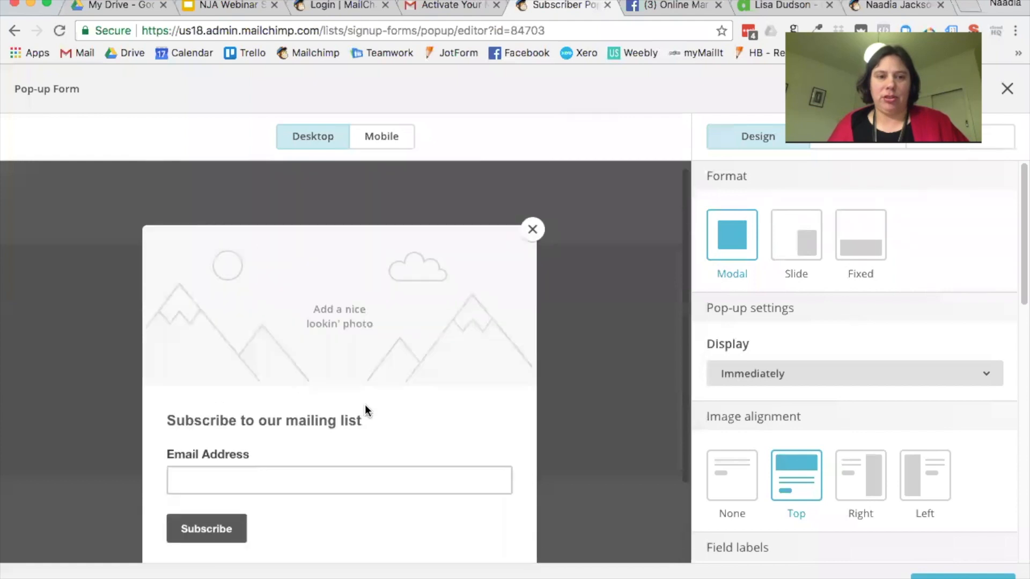
scroll(432, 391, down, 3)
click(806, 251)
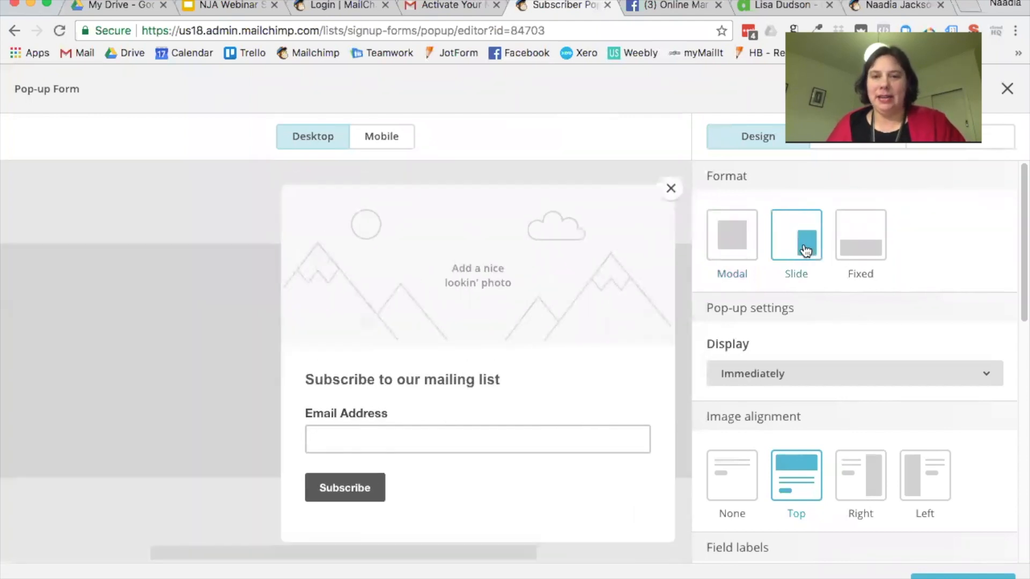
click(870, 248)
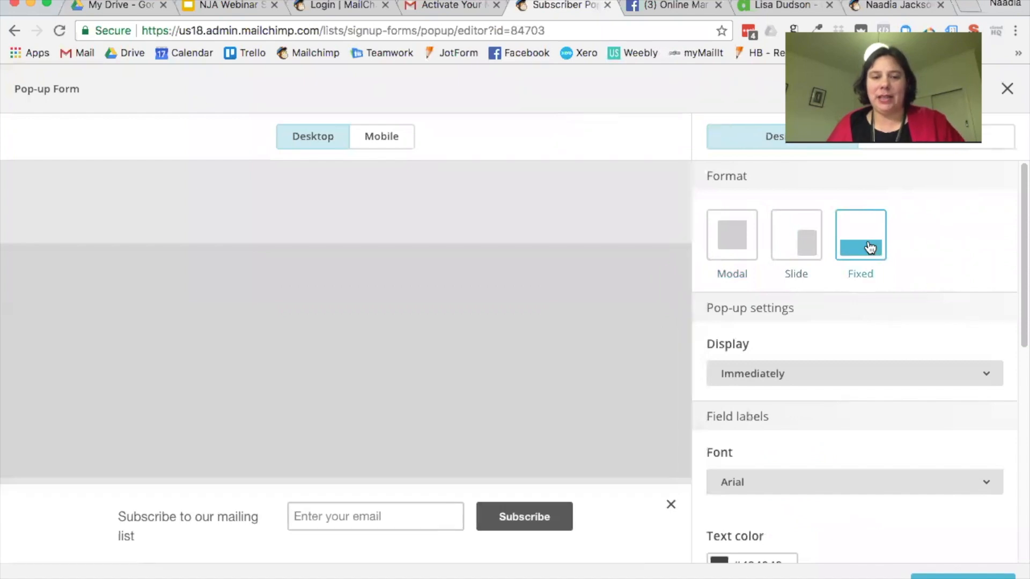
click(748, 237)
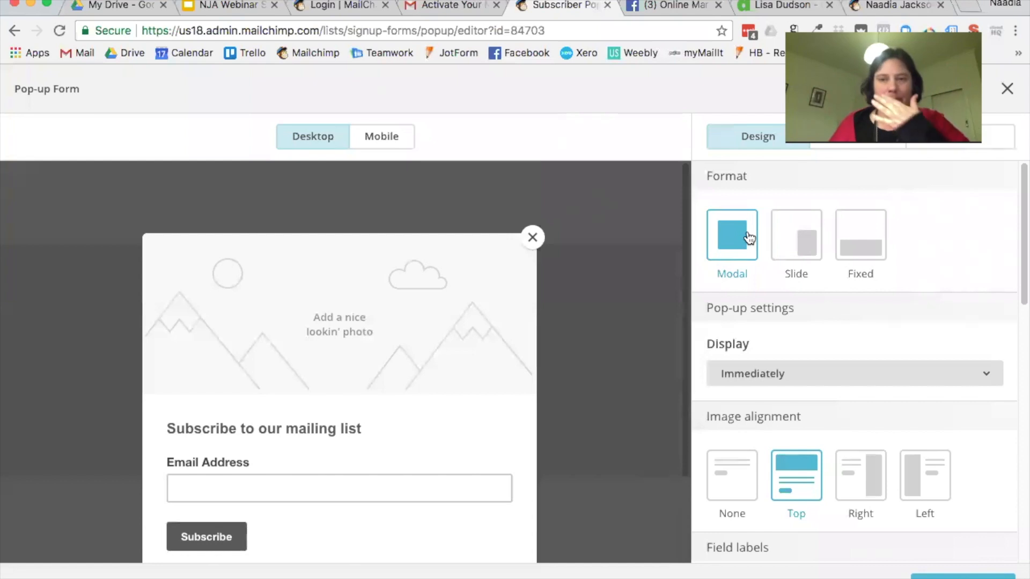
click(807, 235)
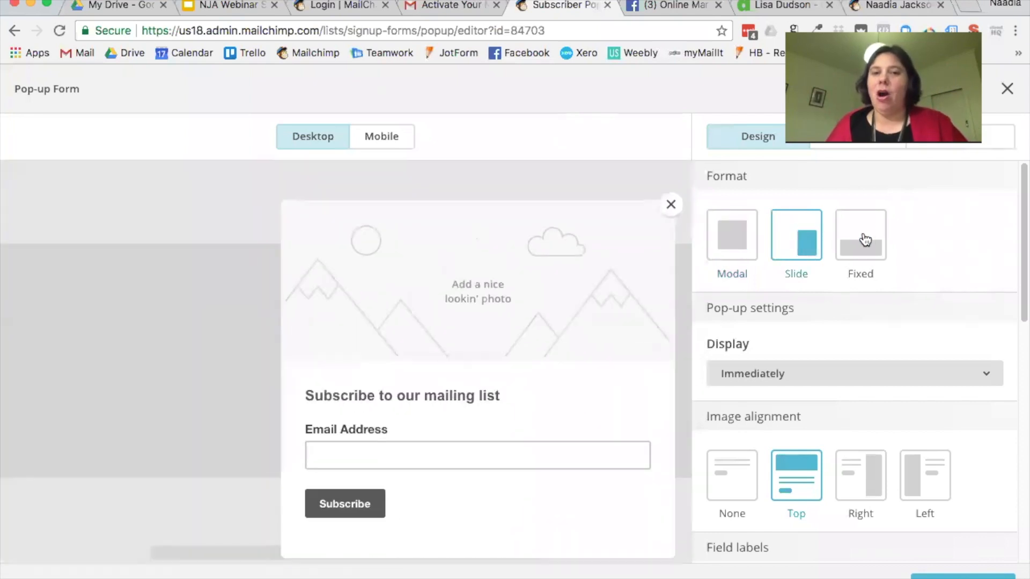
click(864, 240)
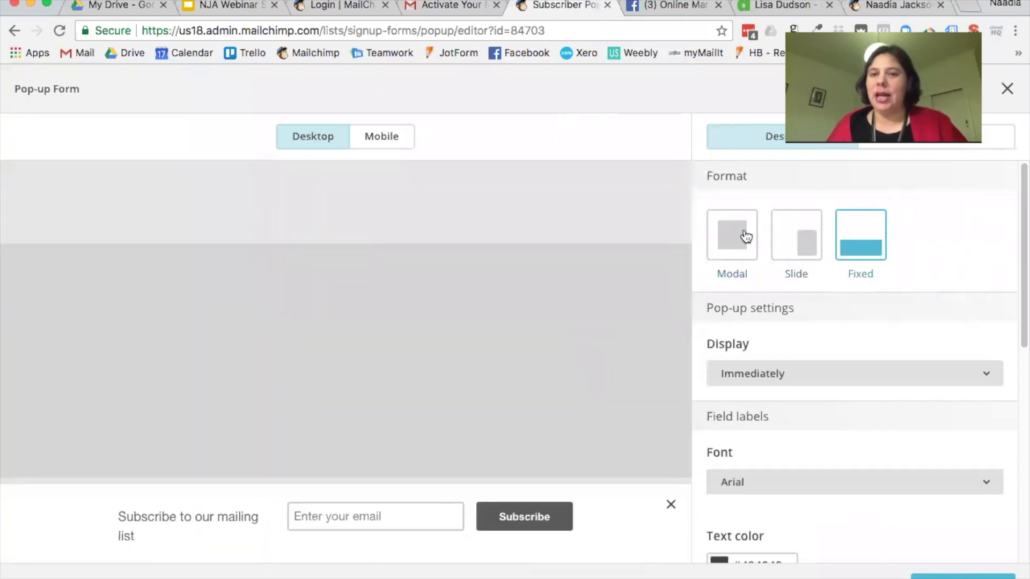
click(744, 236)
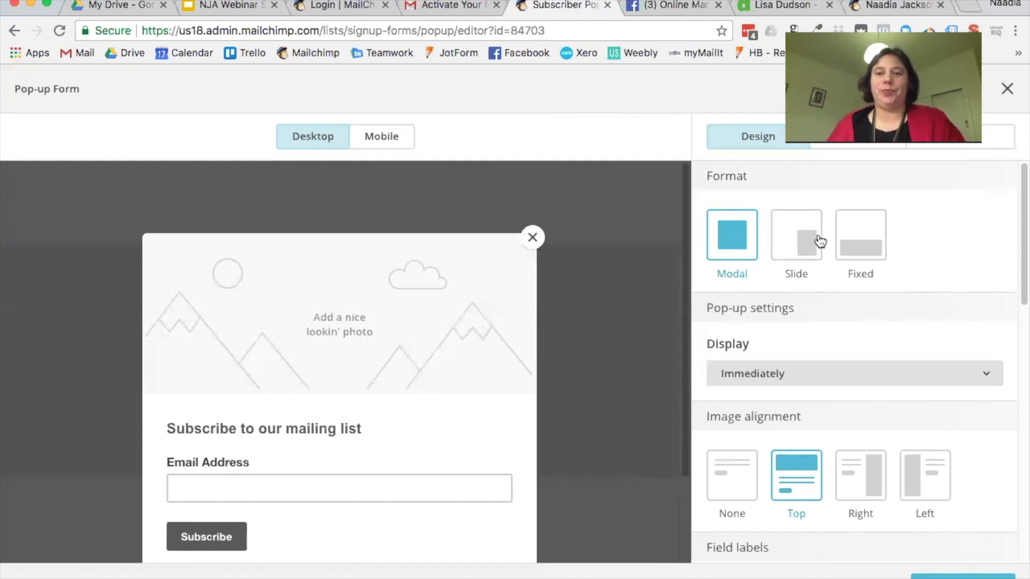
Step: Set the pop-up's Display option under Pop-up settings to After 5 seconds
scroll(938, 344, down, 1)
scroll(938, 348, down, 4)
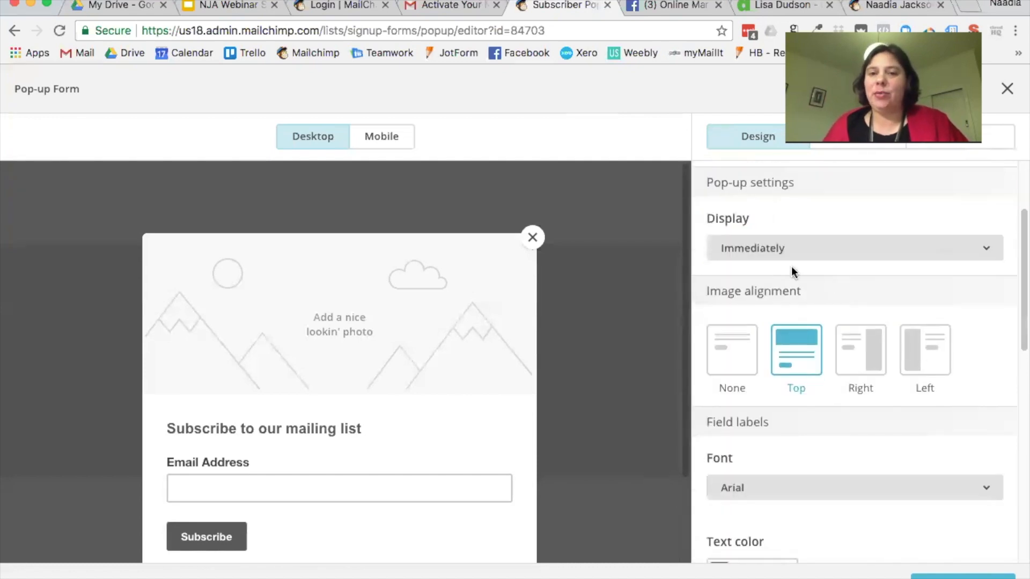
click(828, 251)
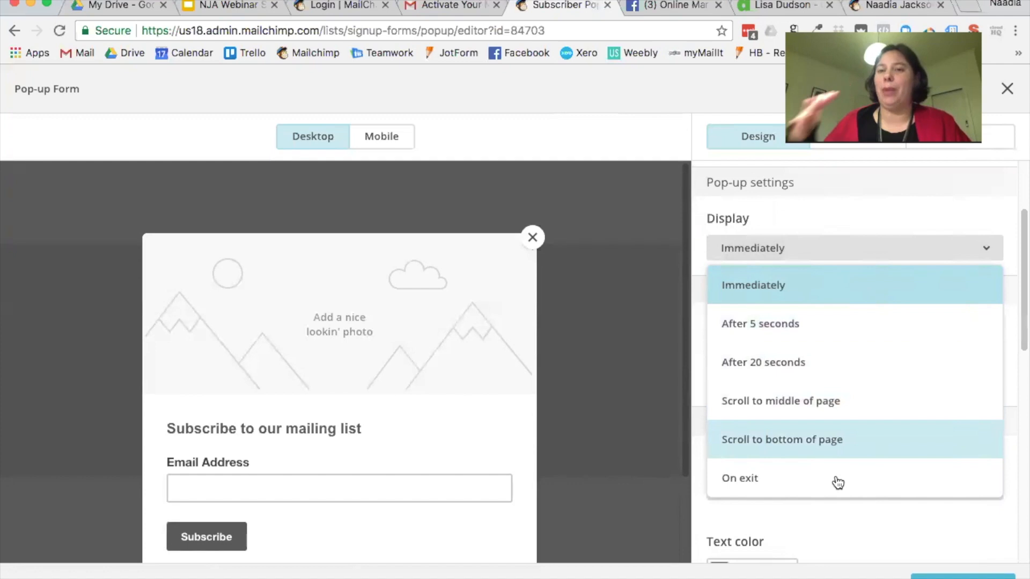
click(790, 334)
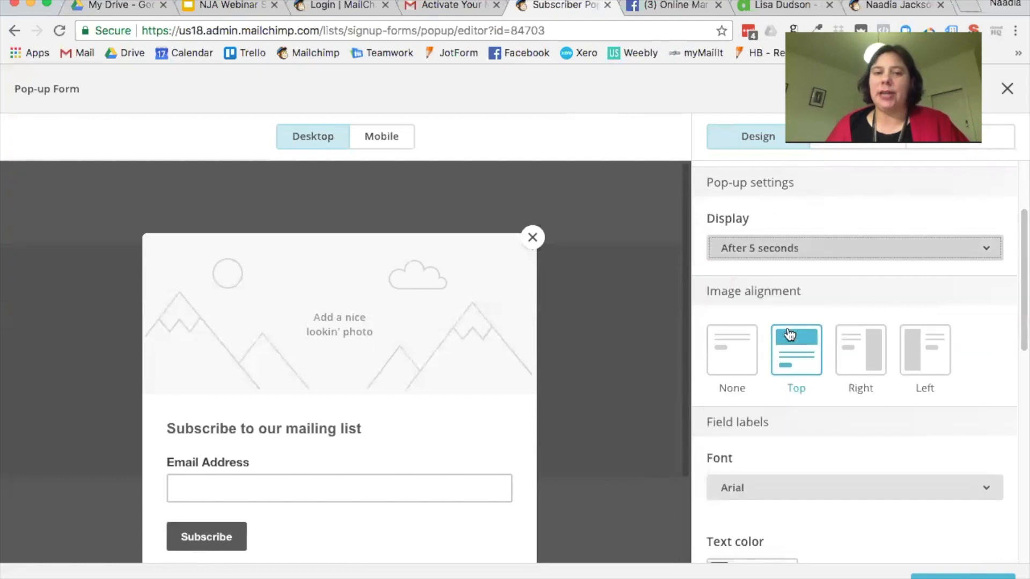
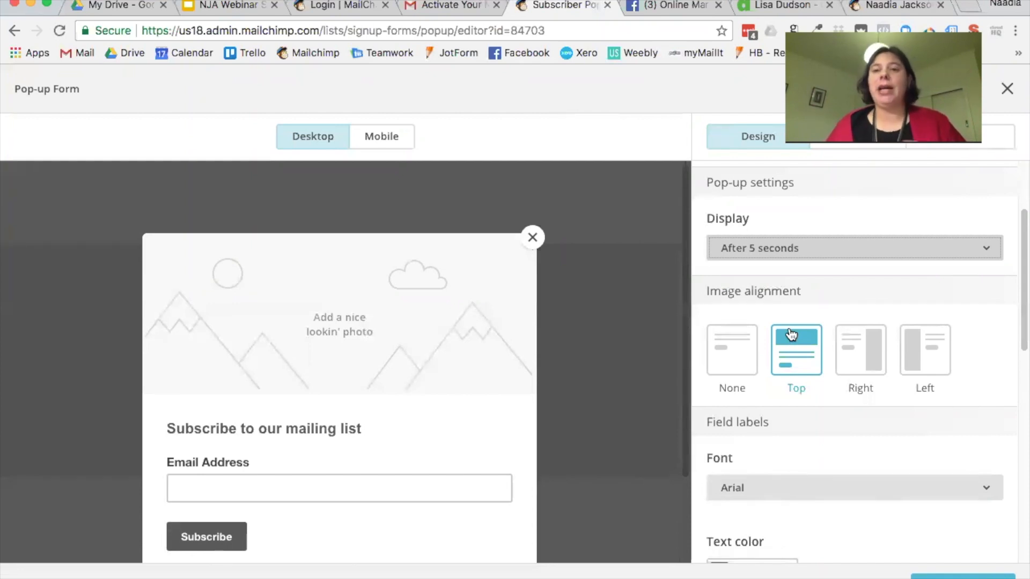
Step: Try None, Right and Left image alignments, leaving the photo placeholder aligned Left
scroll(882, 296, down, 1)
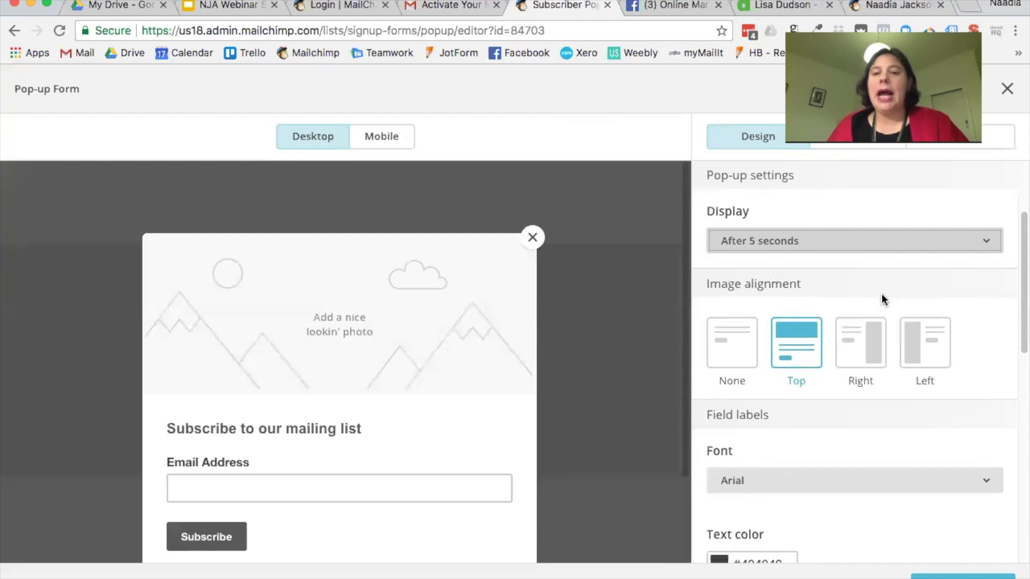
scroll(881, 294, down, 5)
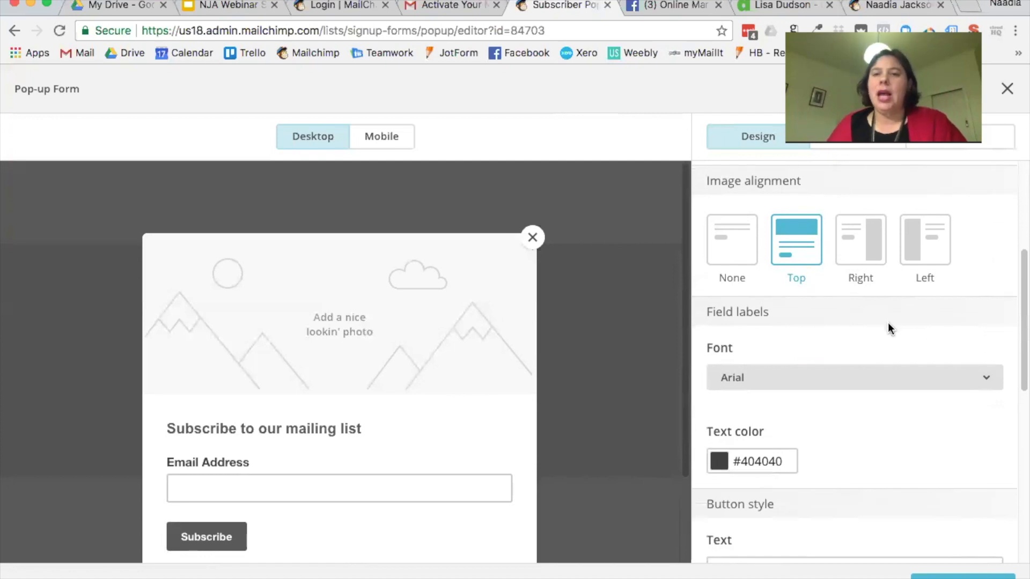
scroll(855, 229, up, 1)
scroll(855, 226, up, 3)
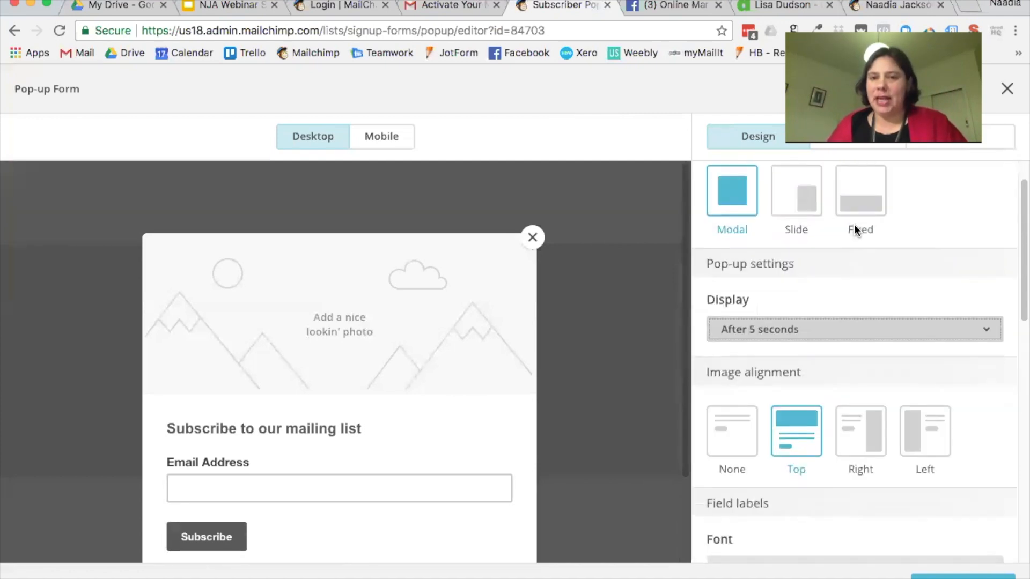
scroll(800, 281, down, 3)
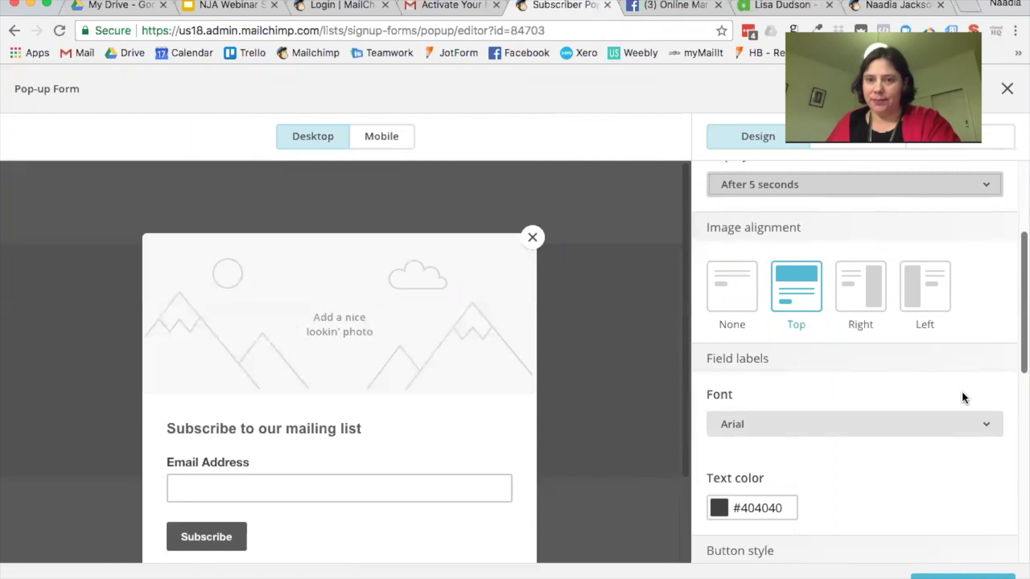
click(742, 311)
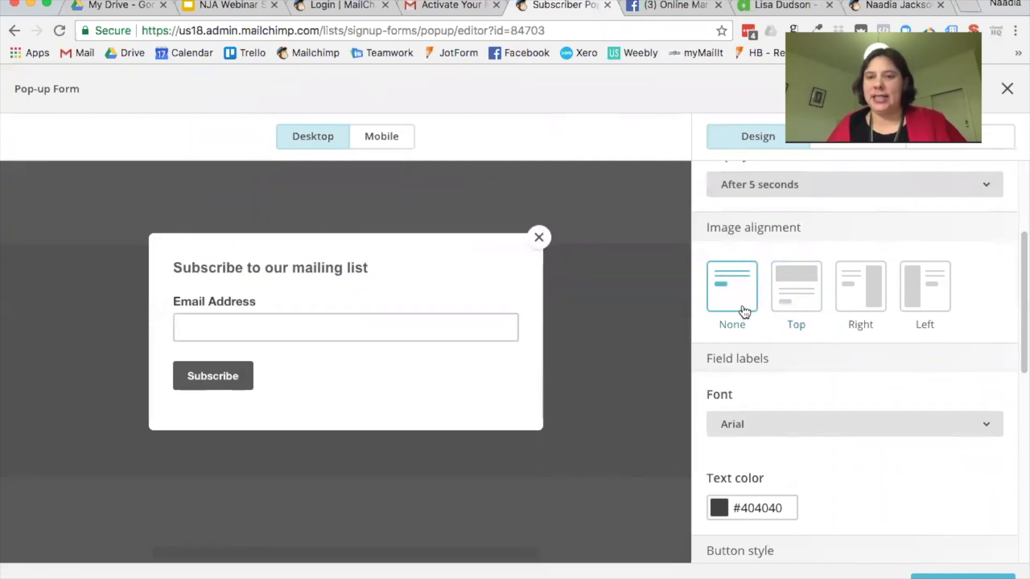
click(848, 302)
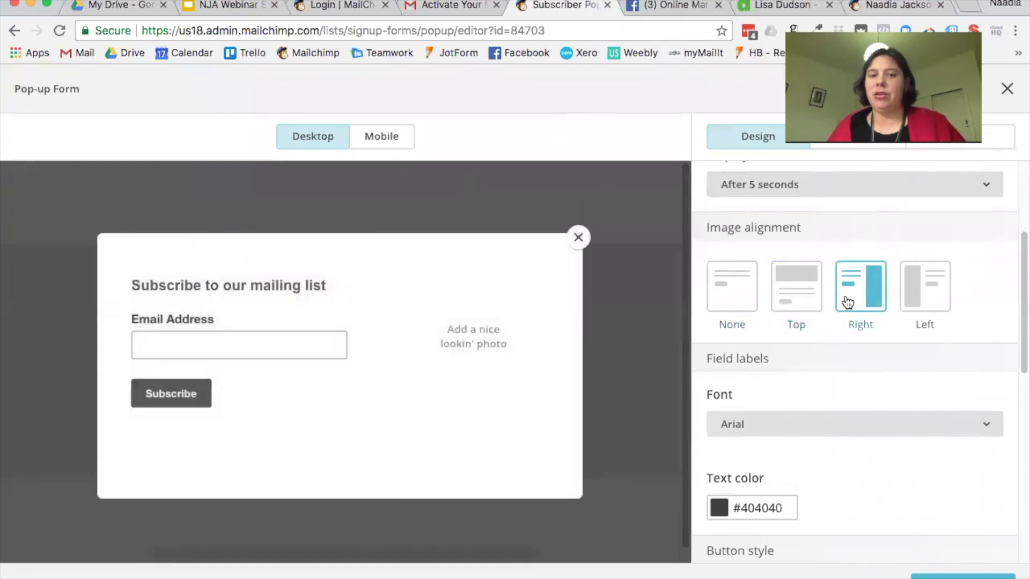
click(934, 302)
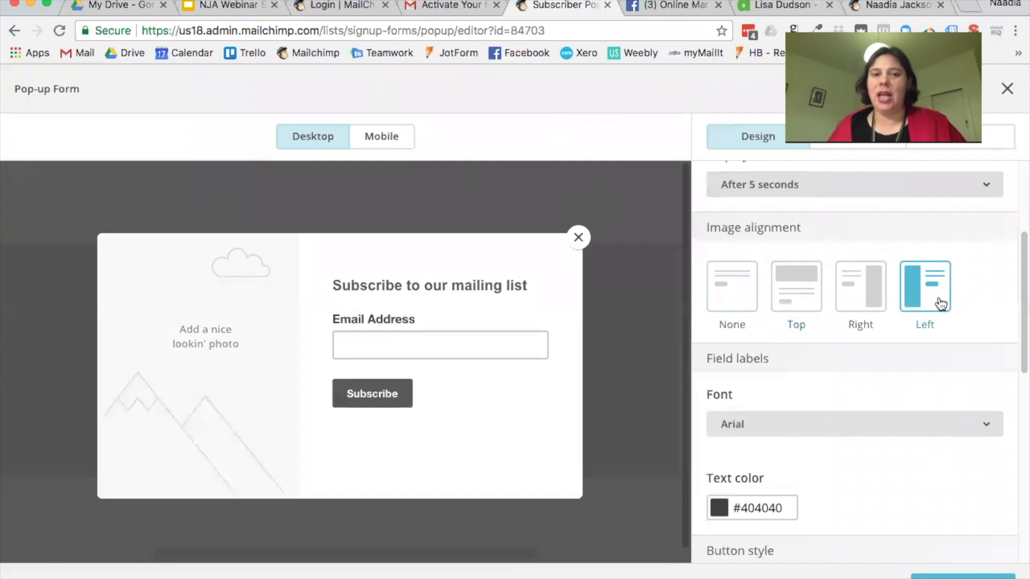
click(860, 300)
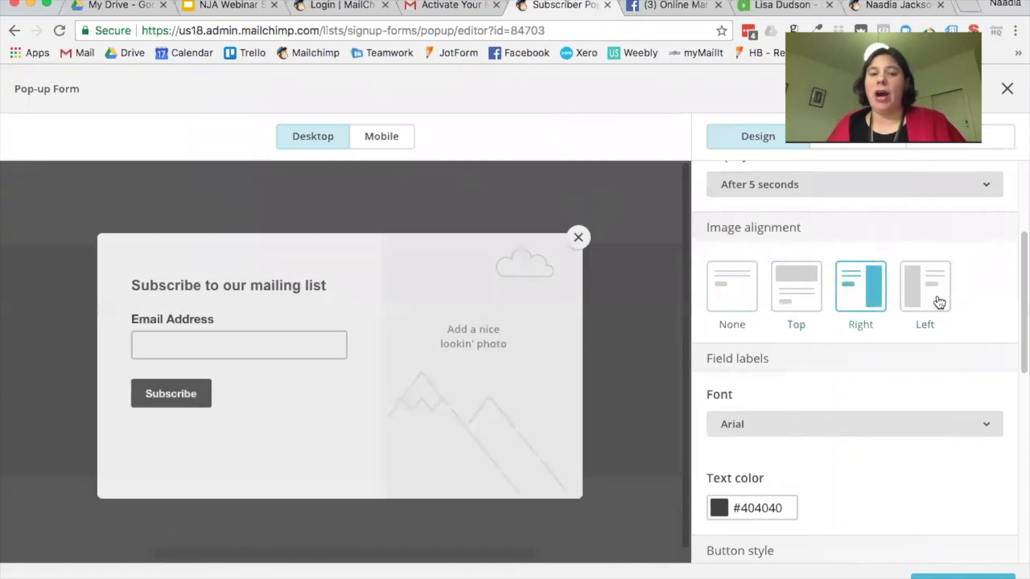
click(938, 301)
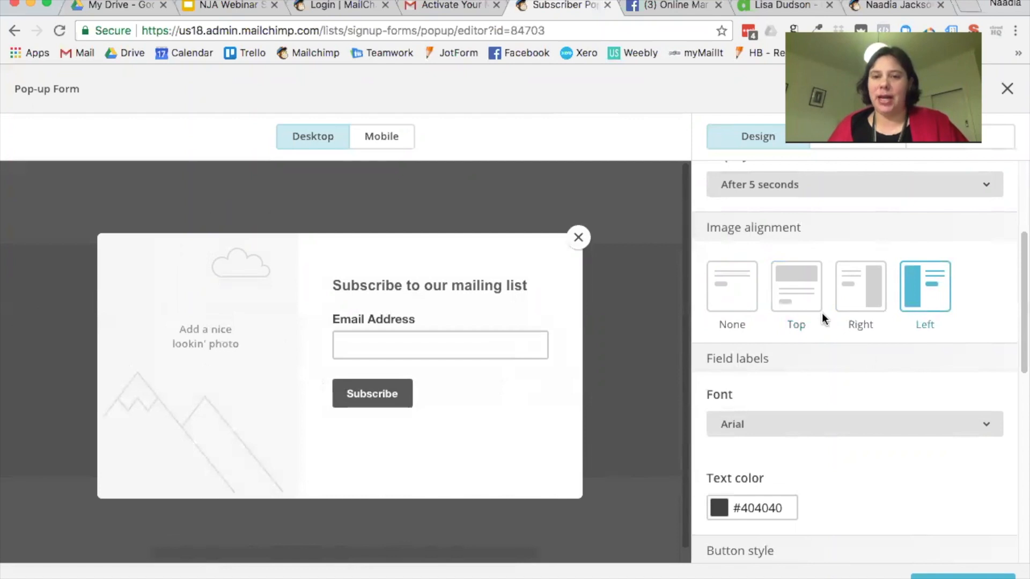
scroll(823, 318, down, 4)
Step: Keep Arial for the field labels and change the button text to Get Access Now
click(768, 316)
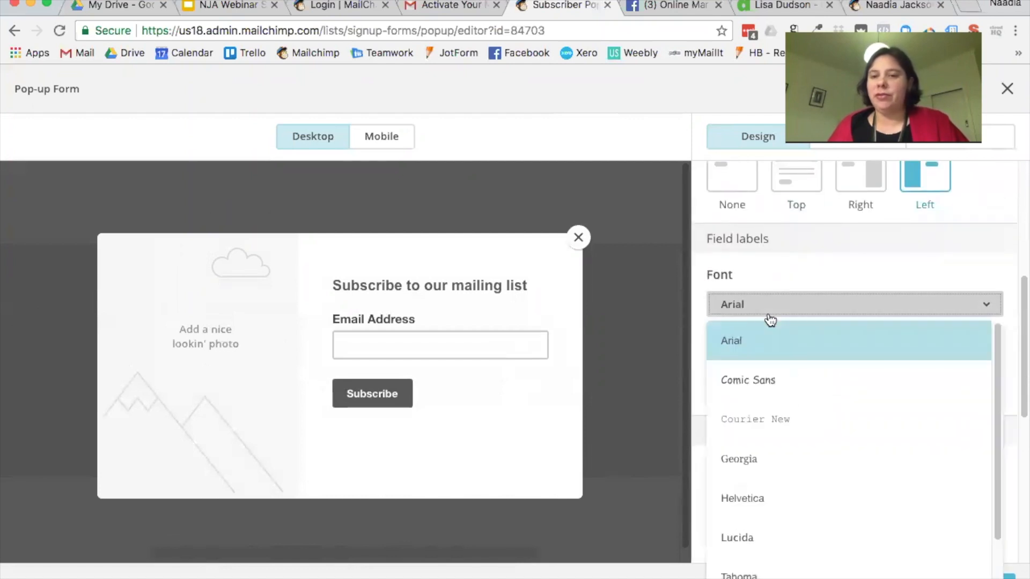
click(774, 316)
scroll(789, 312, down, 4)
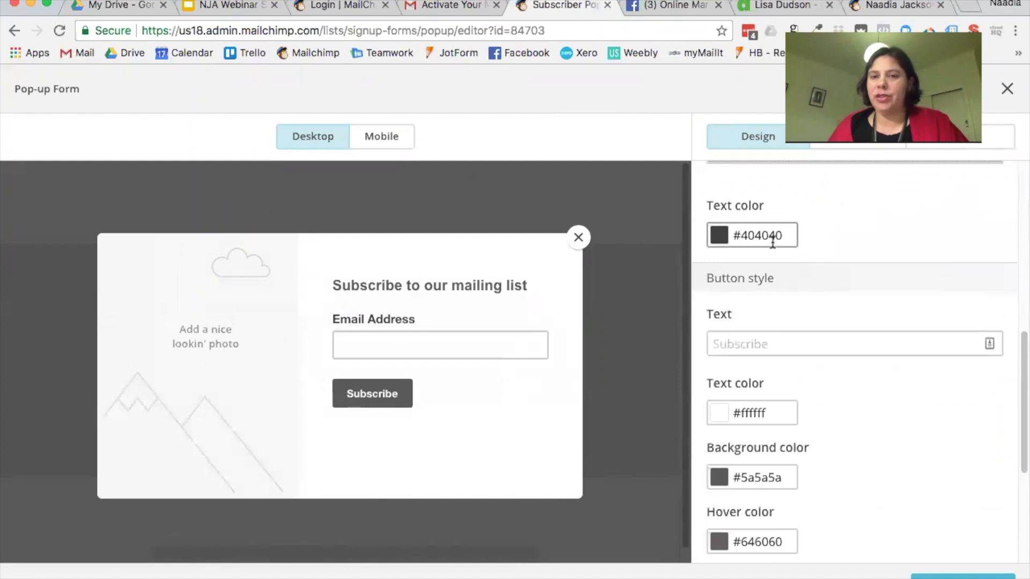
scroll(891, 266, down, 3)
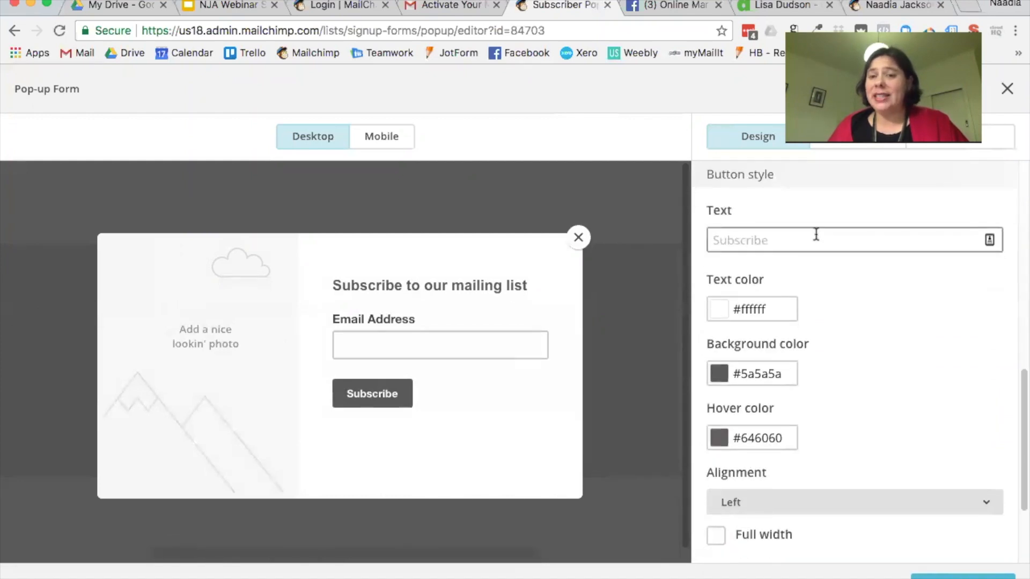
click(886, 237)
text(Ge)
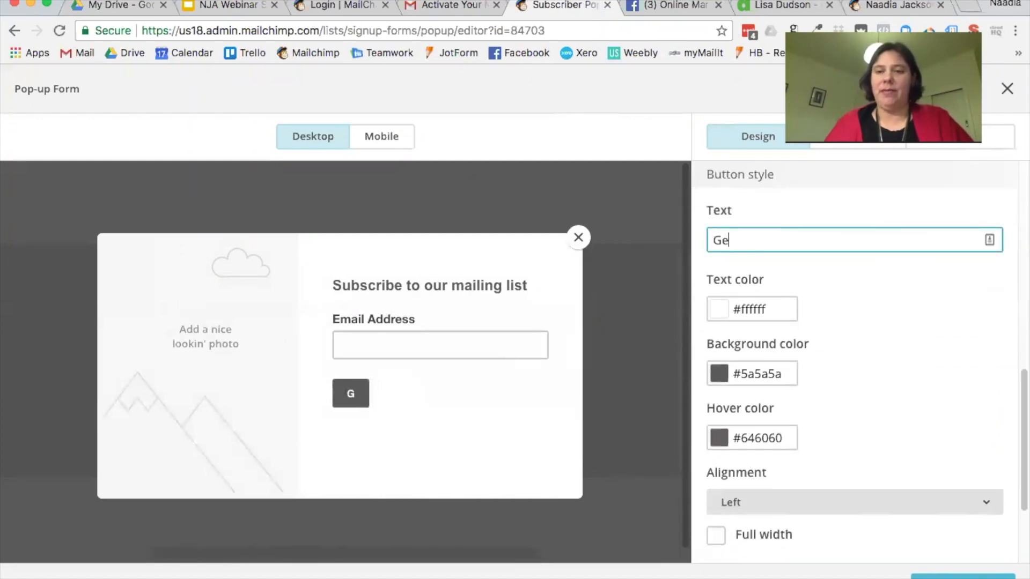
text(t Access Now)
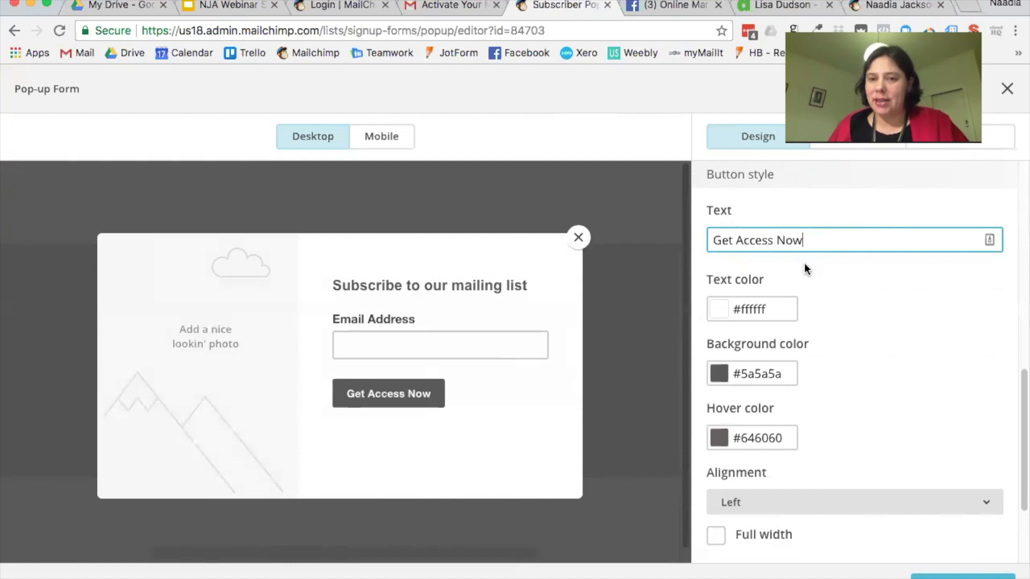
scroll(805, 260, down, 2)
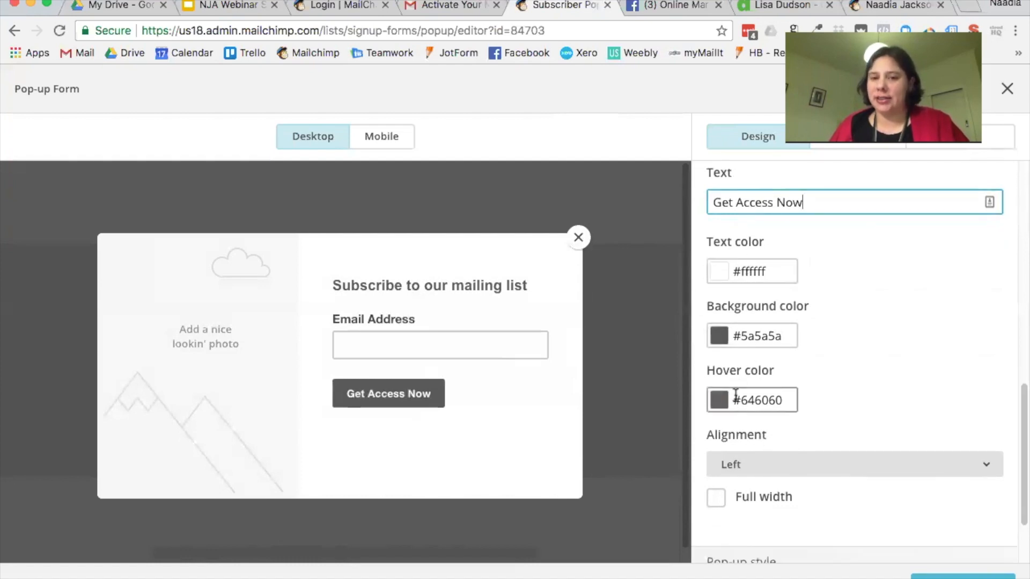
Step: Set the button's background colour hex value to #d01624
click(757, 338)
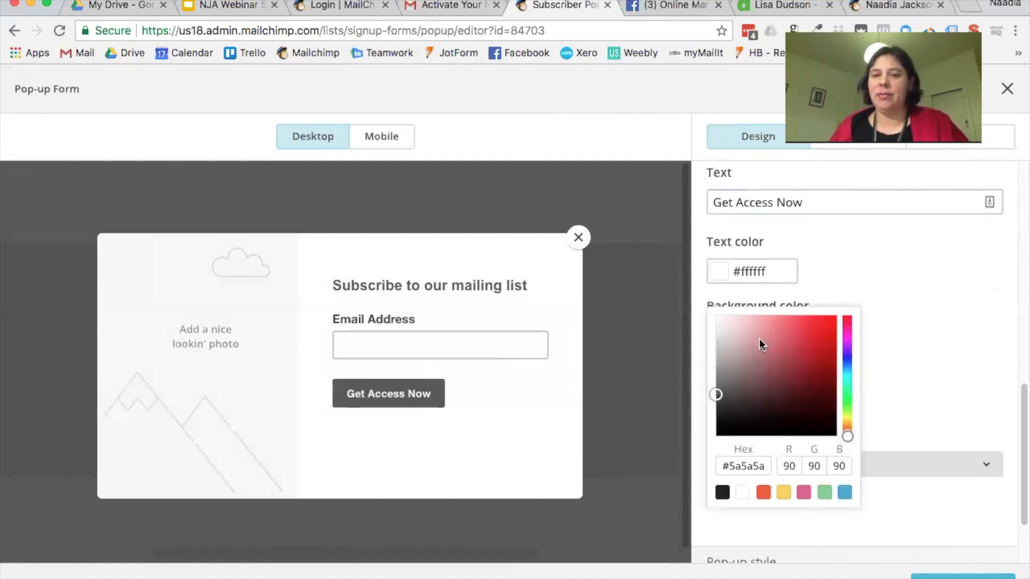
double_click(764, 466)
key(super+v)
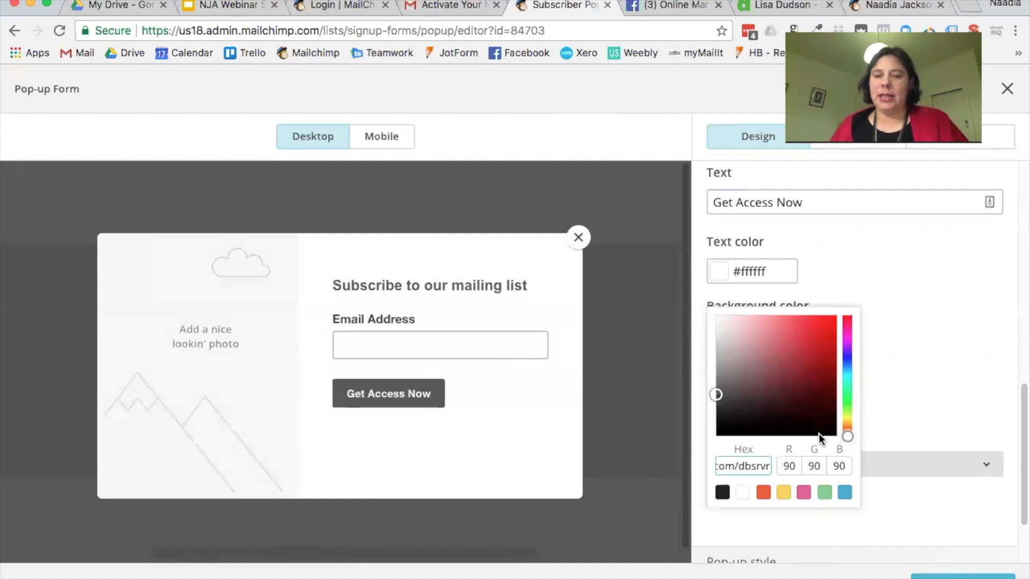
key(super+z)
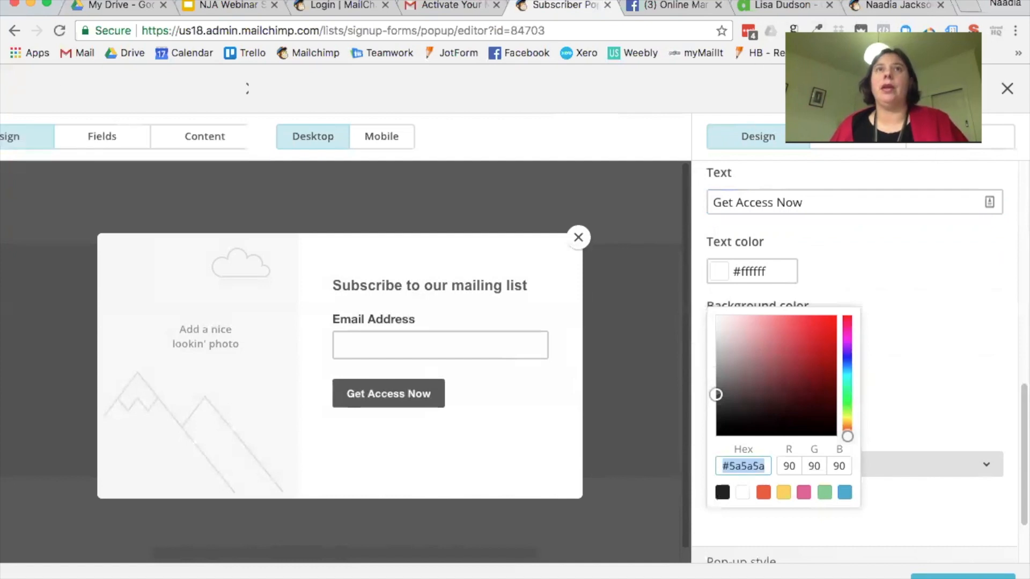
key(super+Tab)
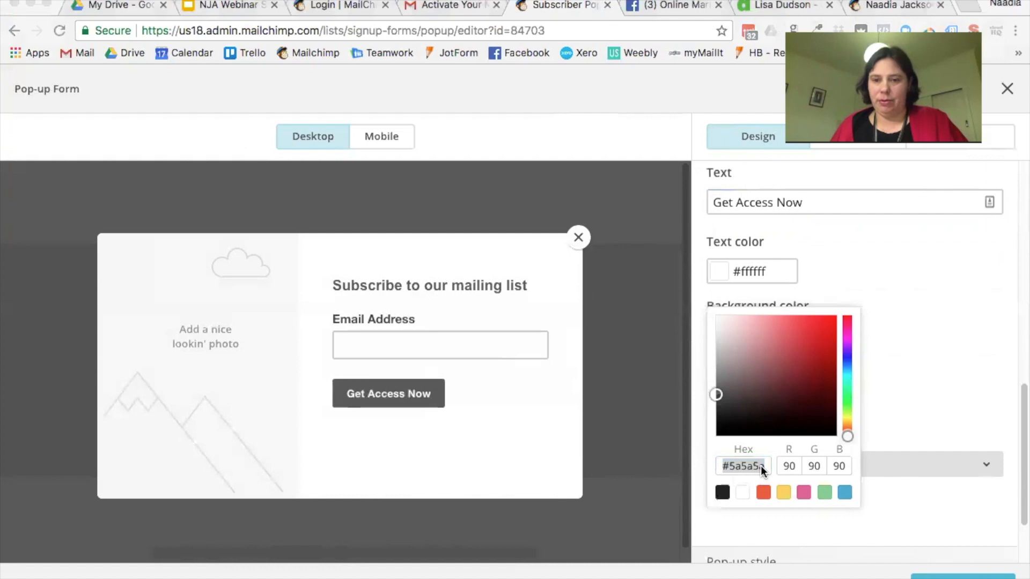
key(super+Tab)
text(#001624)
click(970, 361)
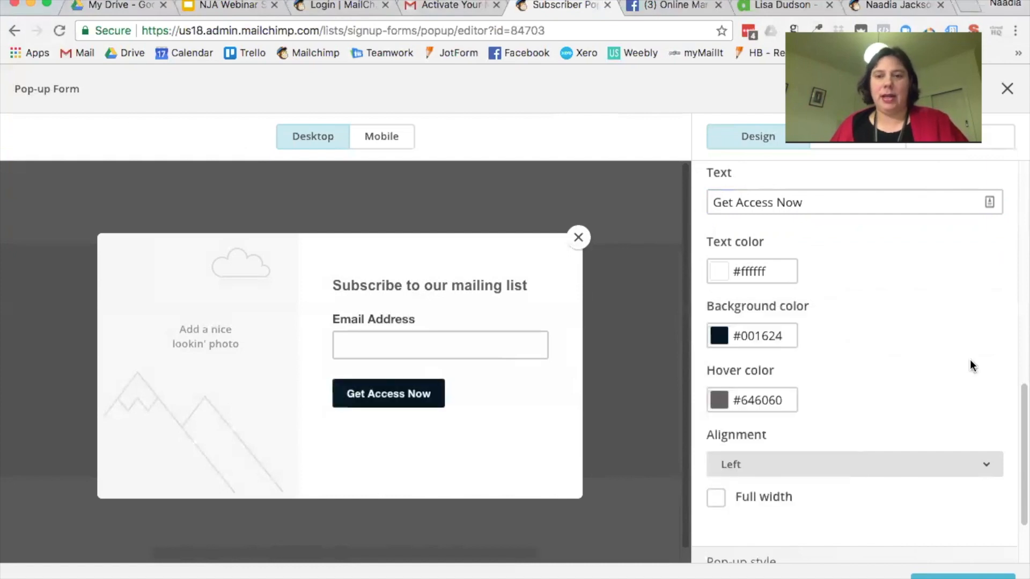
click(772, 337)
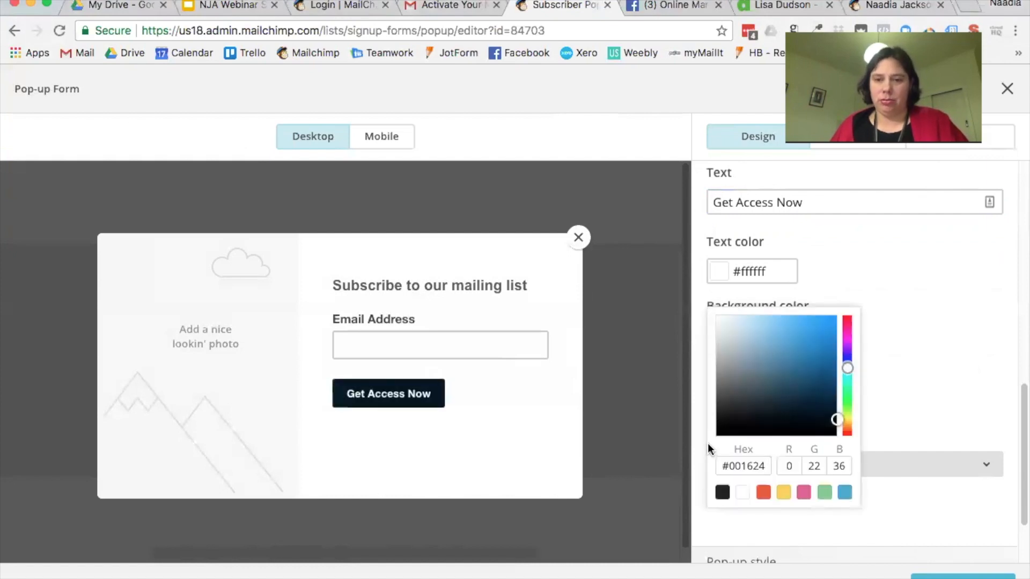
click(765, 465)
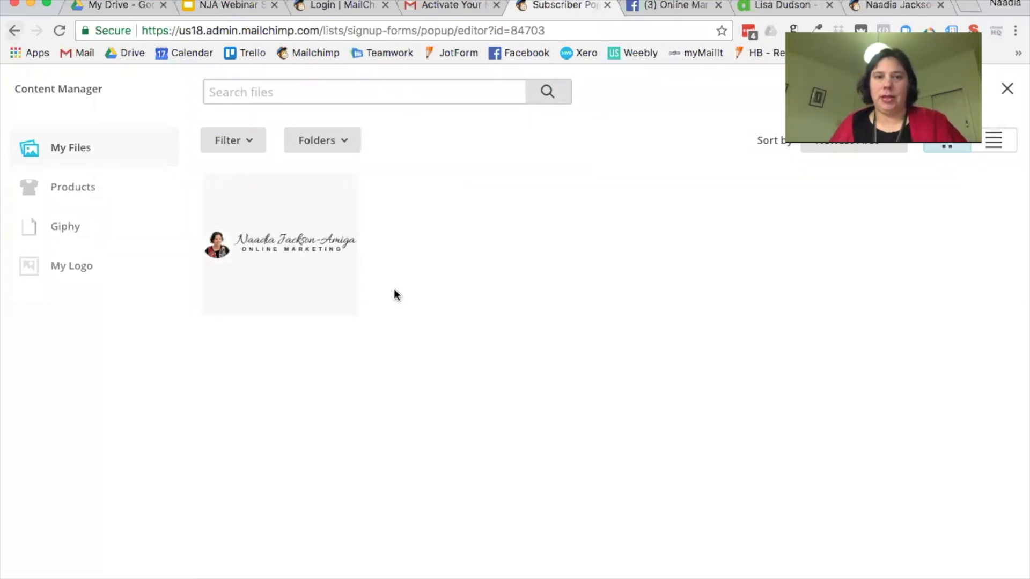
click(1007, 89)
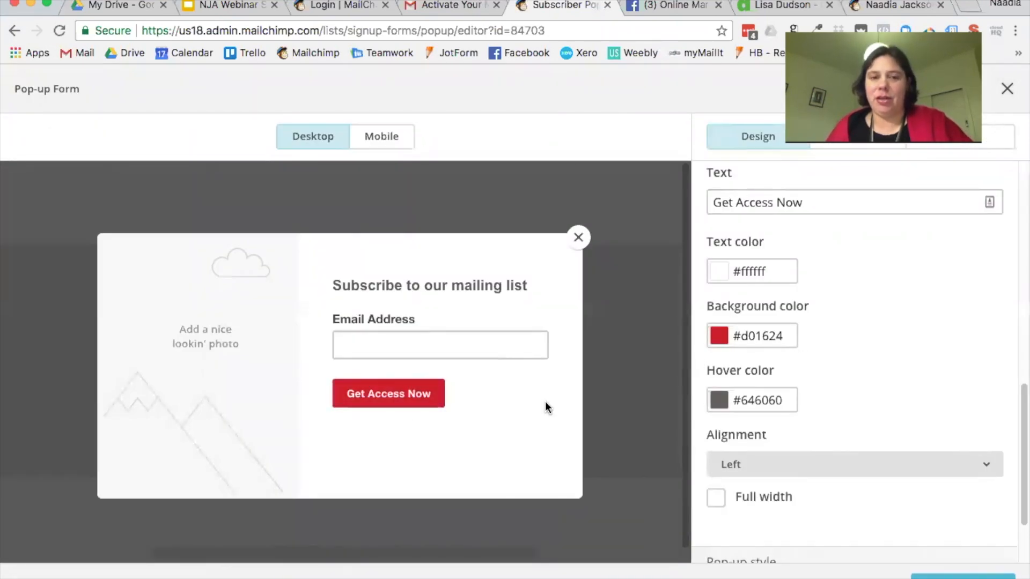
Step: Align the signup button Right and enable Full width
scroll(896, 398, down, 3)
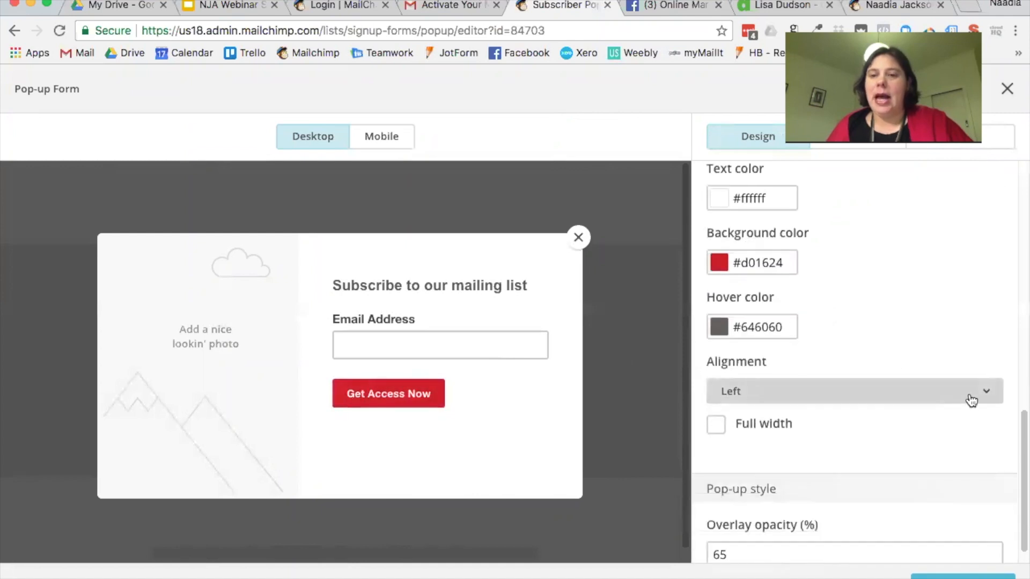
click(971, 401)
click(889, 471)
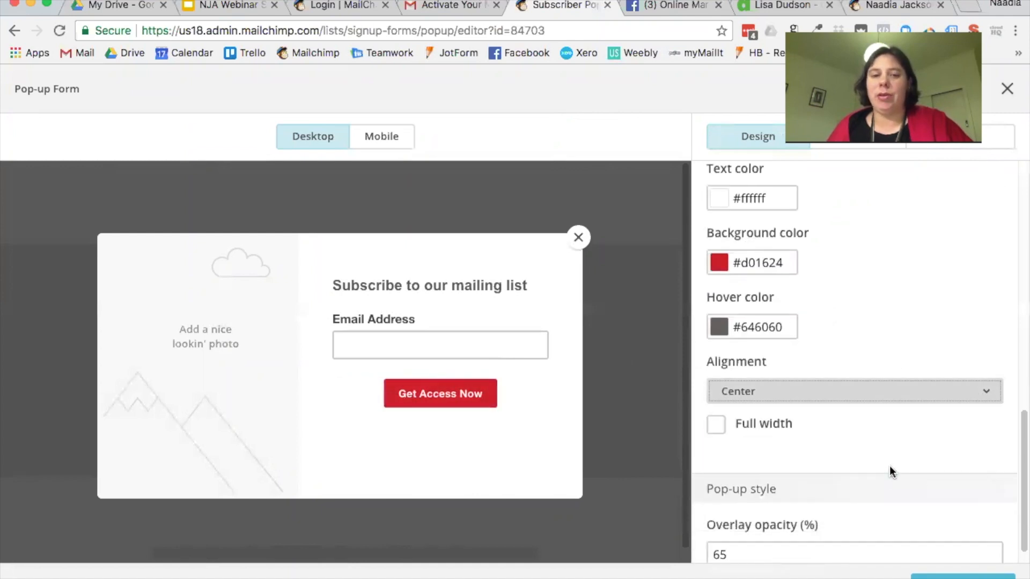
click(993, 403)
click(958, 506)
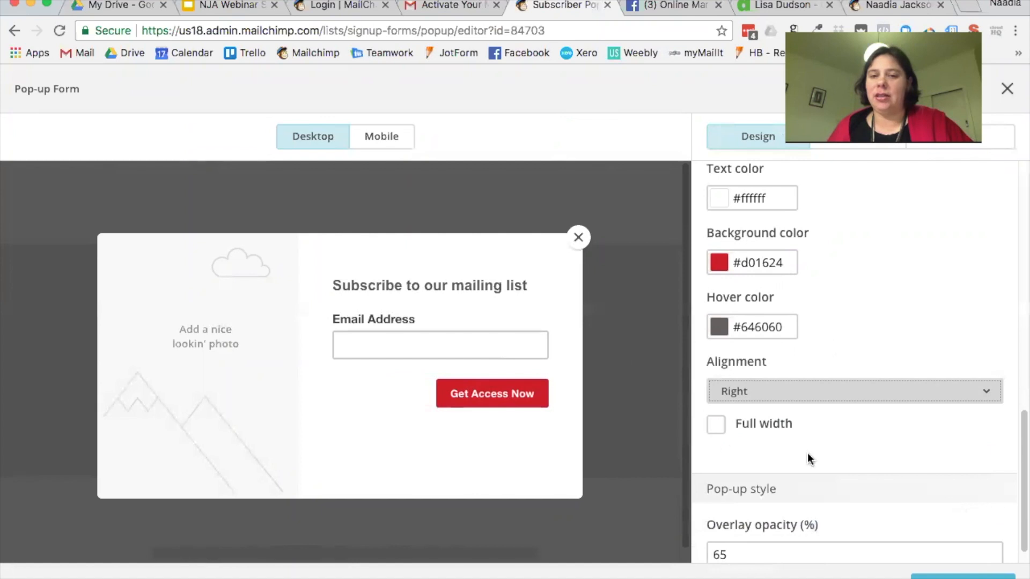
click(764, 426)
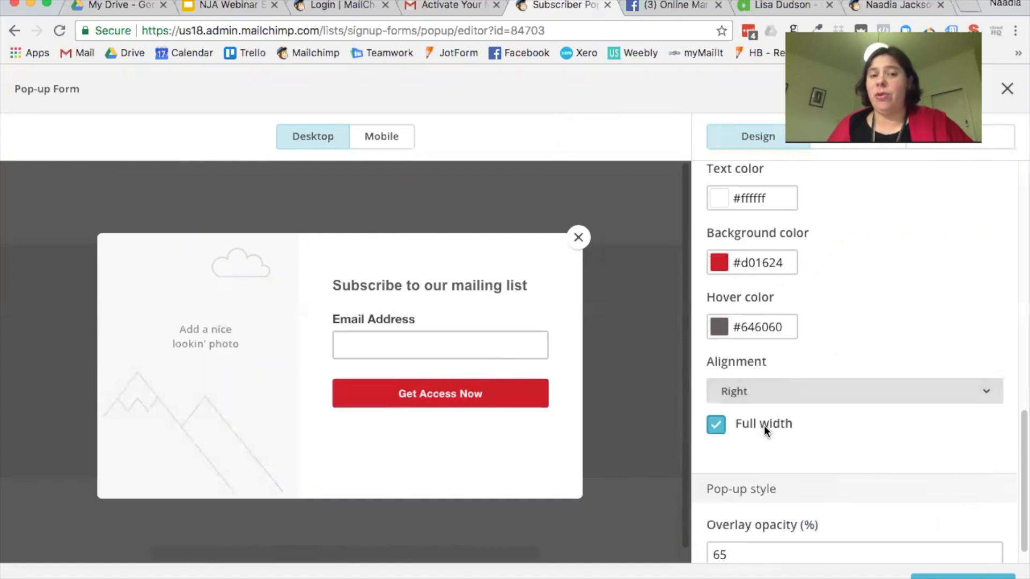
scroll(880, 410, down, 1)
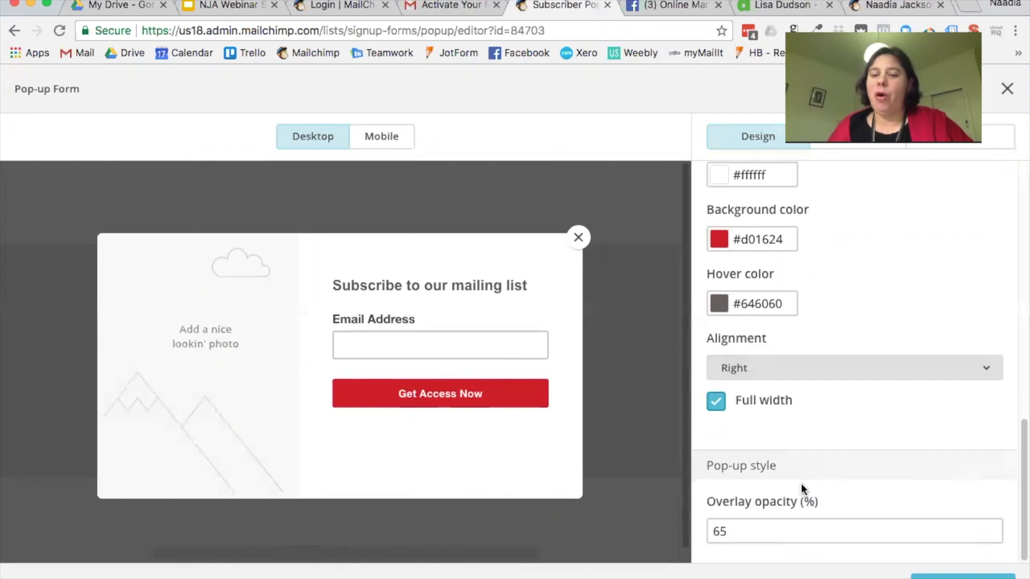
Step: Replace the Overlay opacity value with 65 in Pop-up style
drag(728, 531, 697, 530)
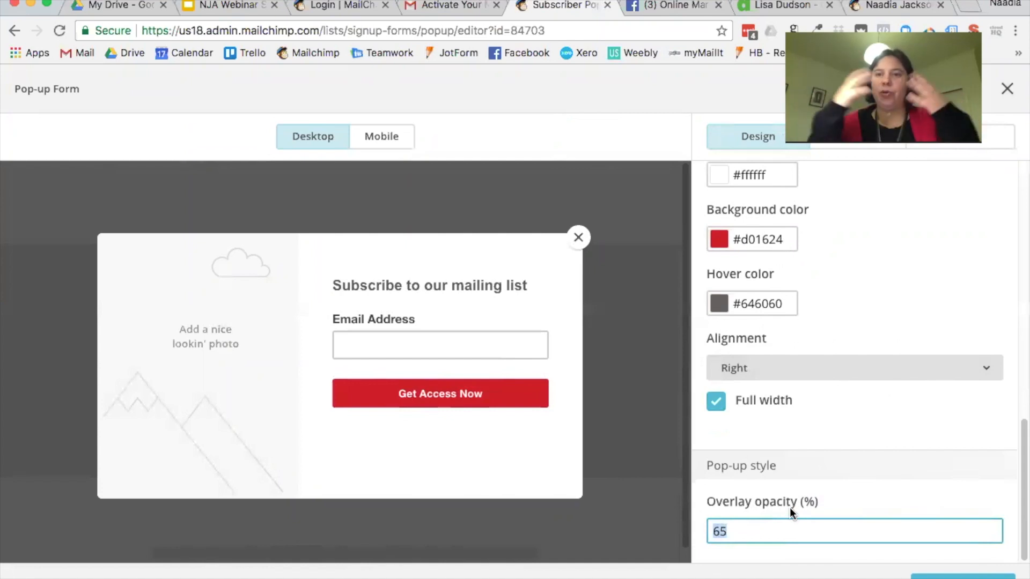
text(50)
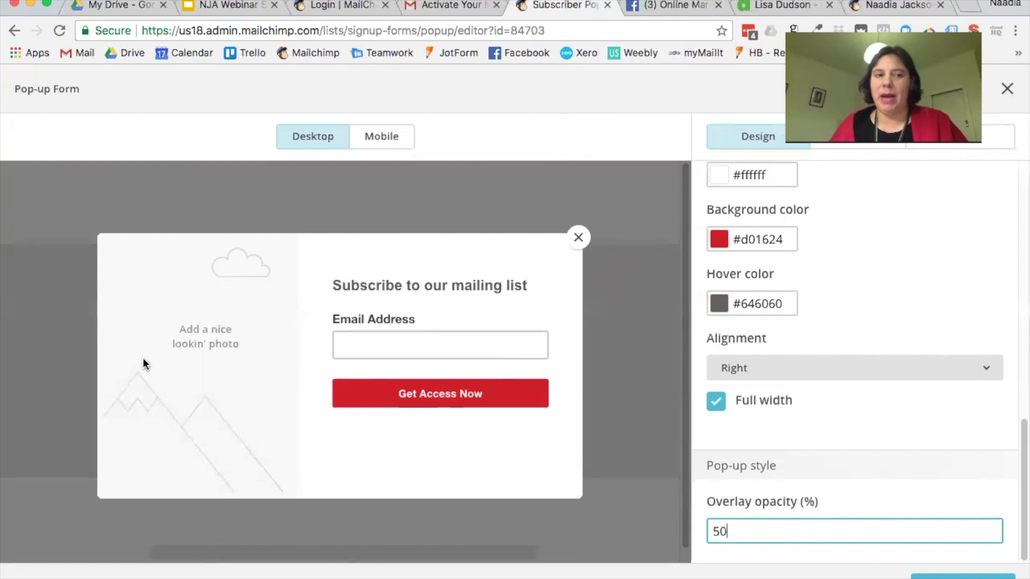
drag(763, 522, 638, 519)
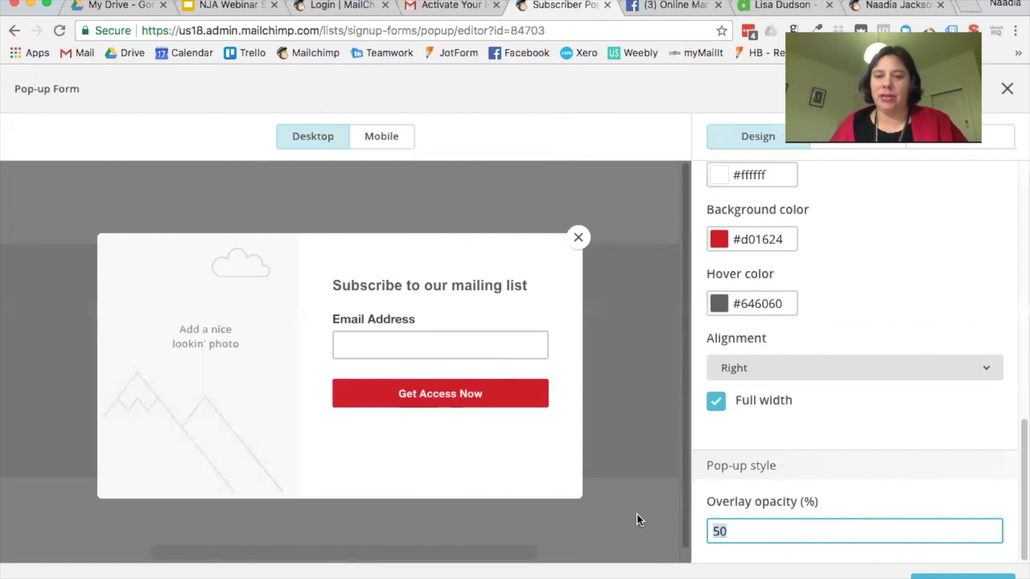
text(0)
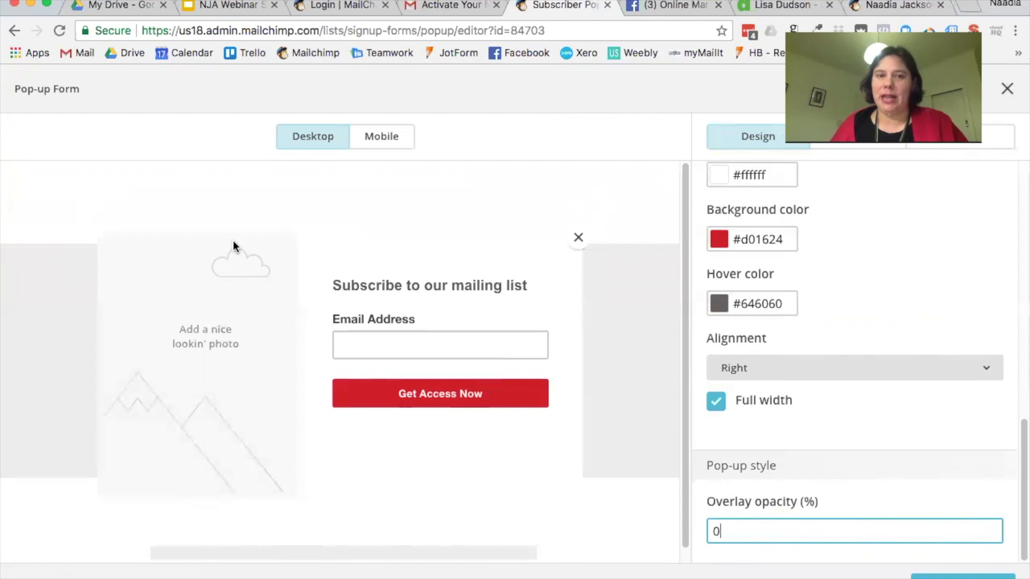
key(BackSpace)
text(65)
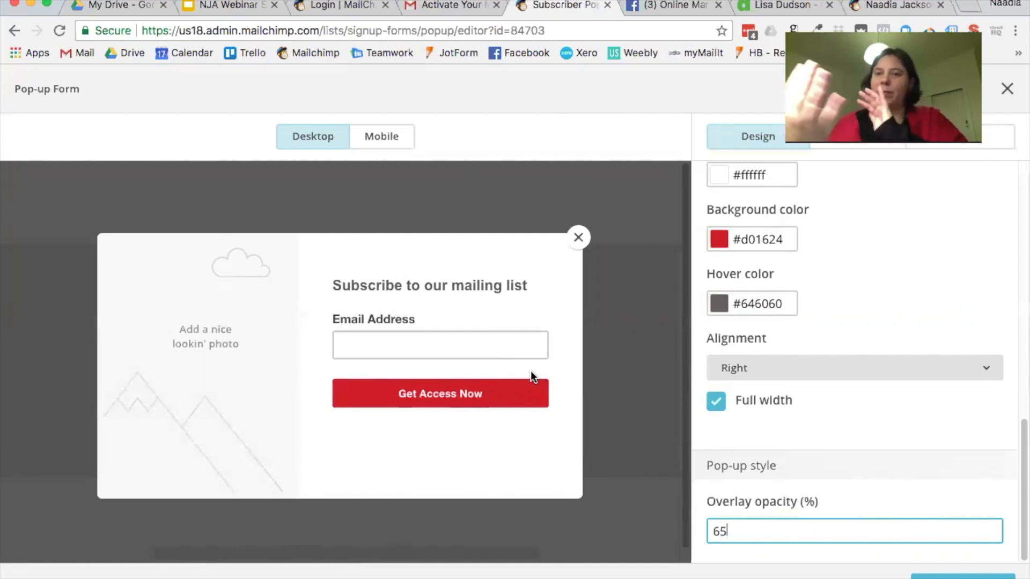
double_click(734, 533)
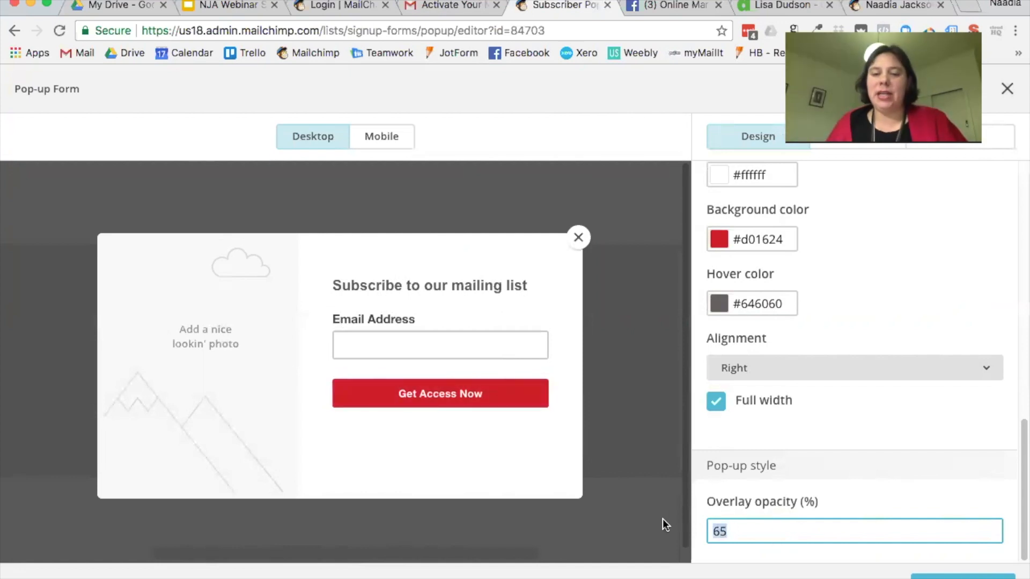
text(0)
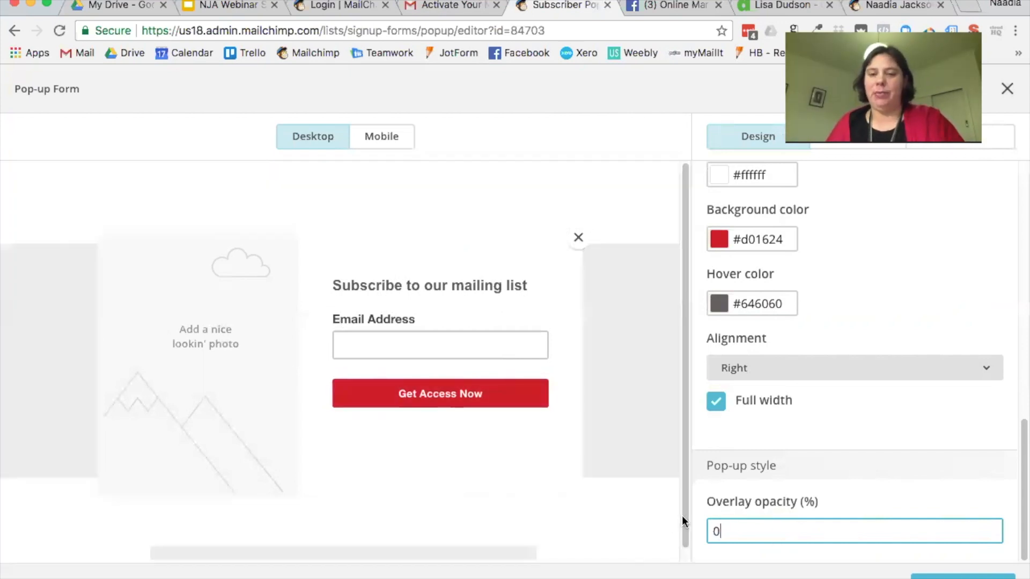
double_click(731, 530)
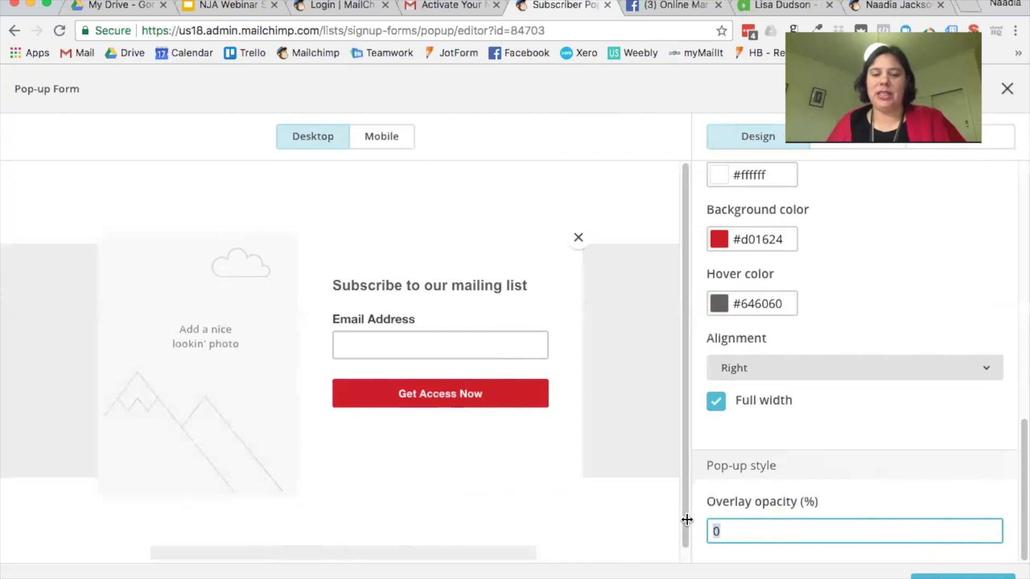
text(65)
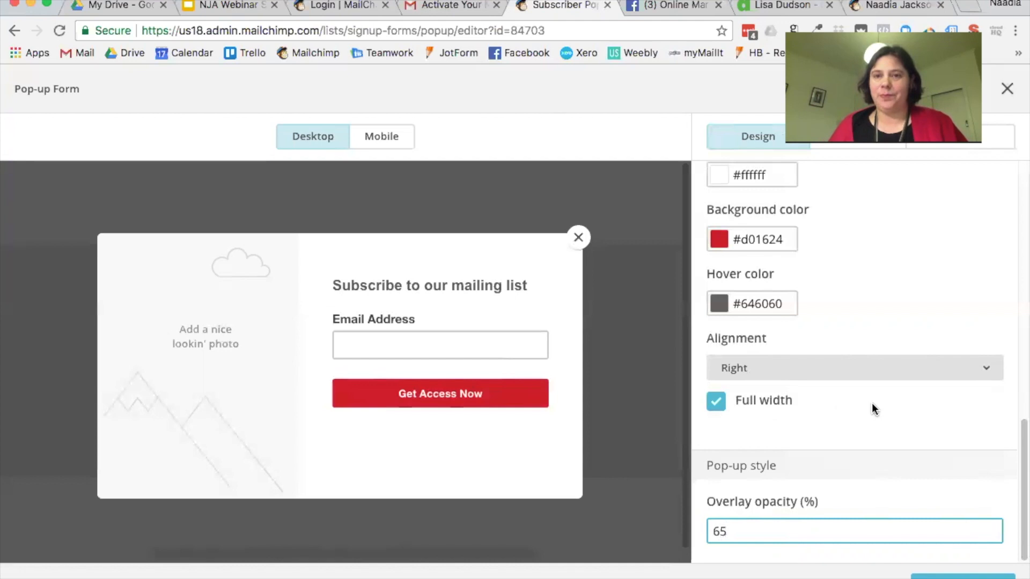
scroll(924, 249, up, 10)
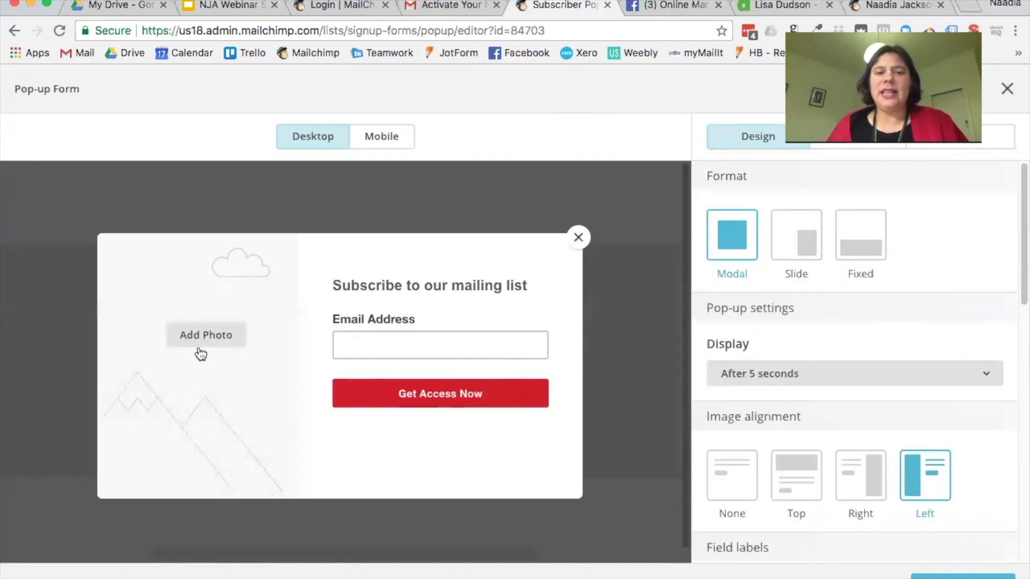
Step: Upload four images from Finder and insert the laptop-on-wooden-desk photo into the form
click(202, 338)
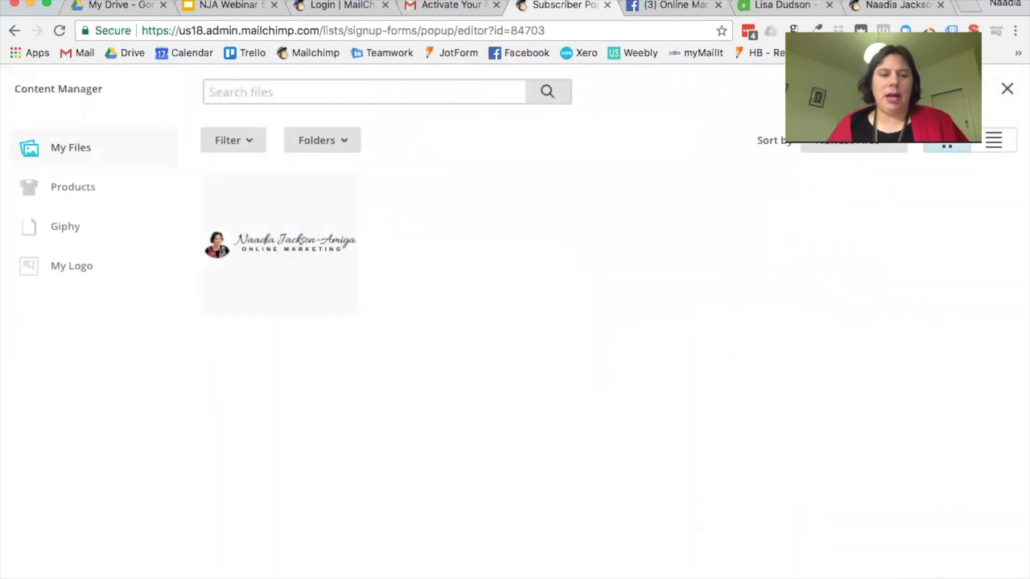
mouse_move(183, 570)
click(75, 568)
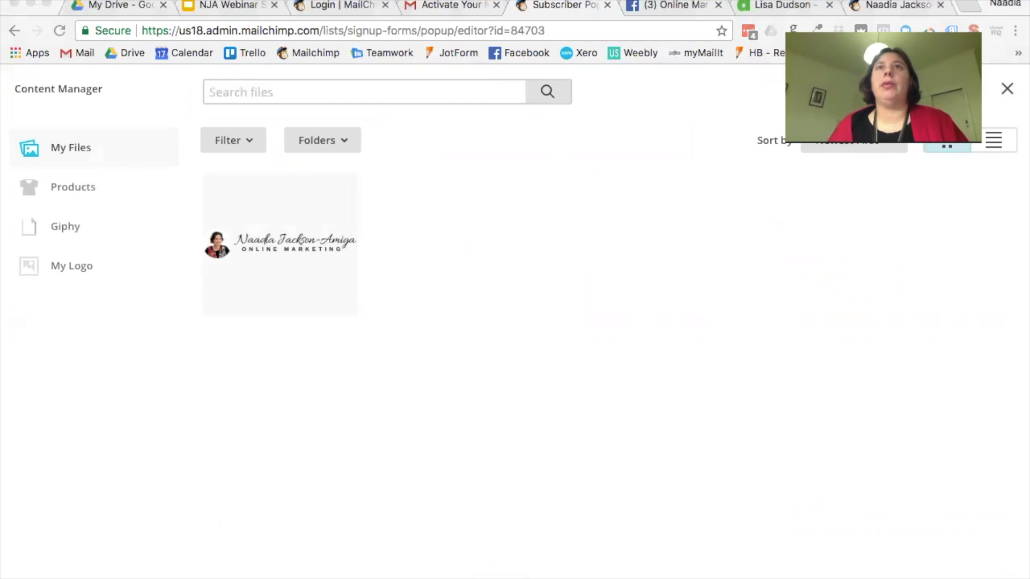
drag(429, 370, 403, 336)
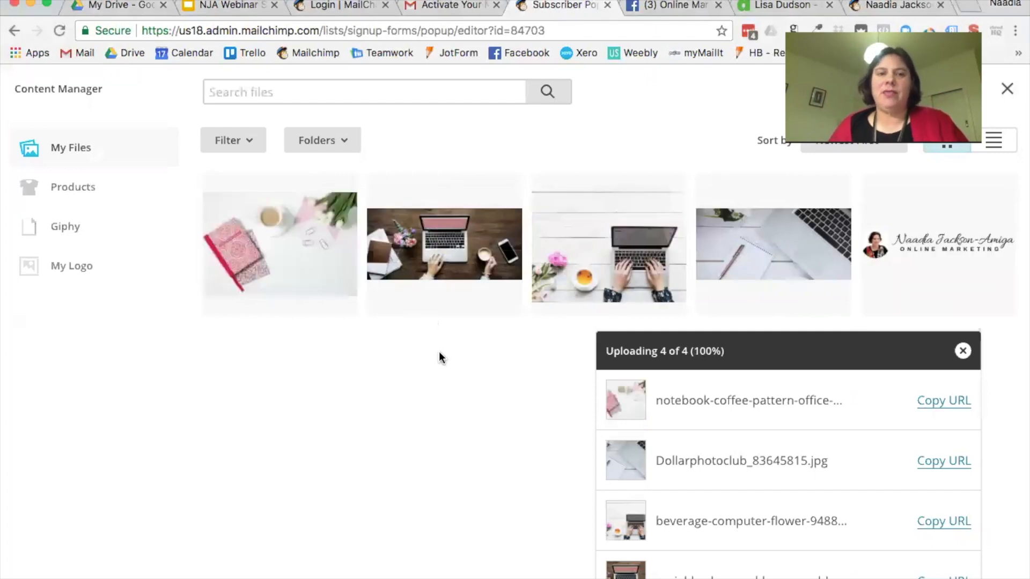
click(486, 235)
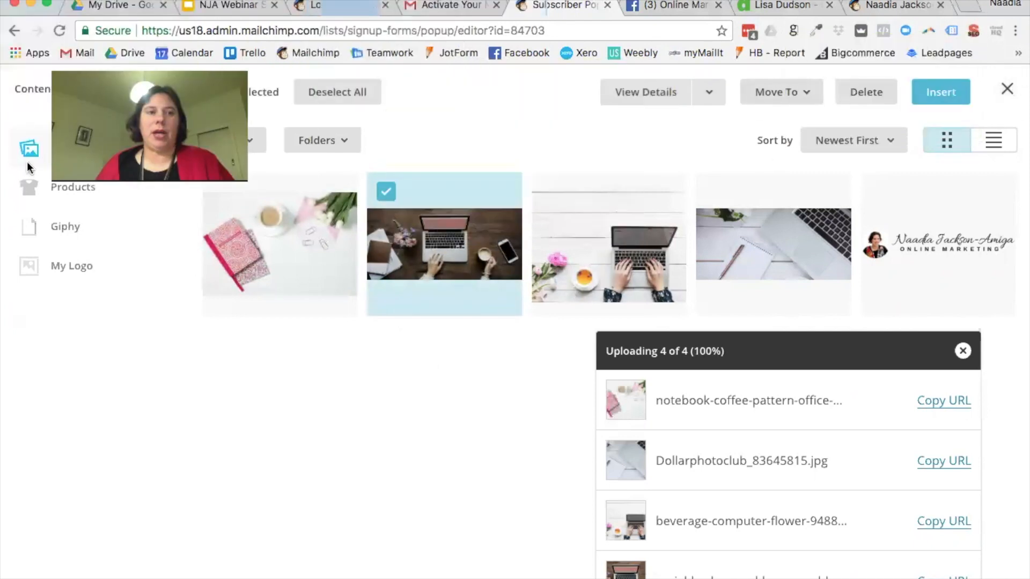
click(951, 89)
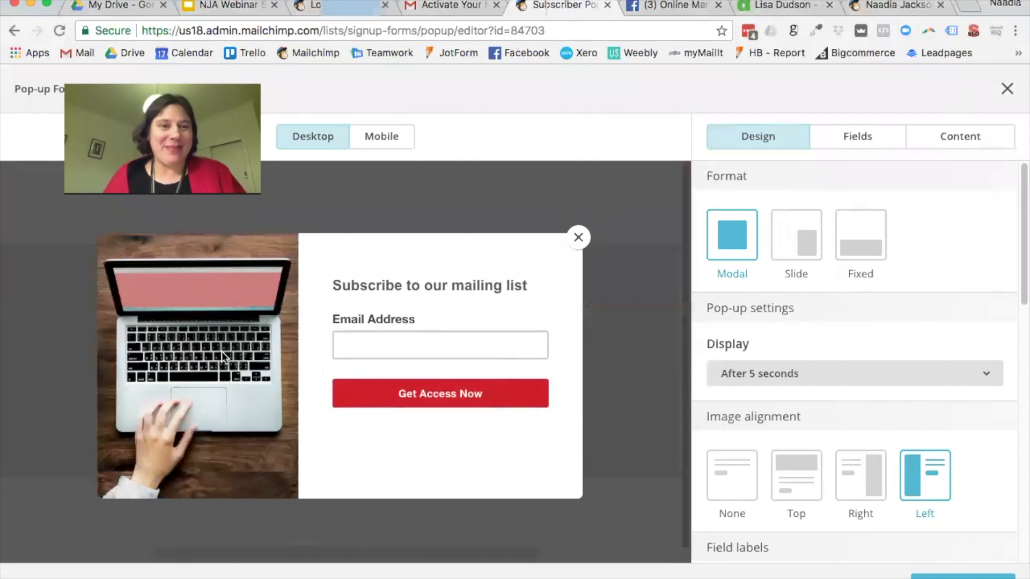
Step: Add First Name under Email Address as a required field, leaving Birthday off the form
click(861, 135)
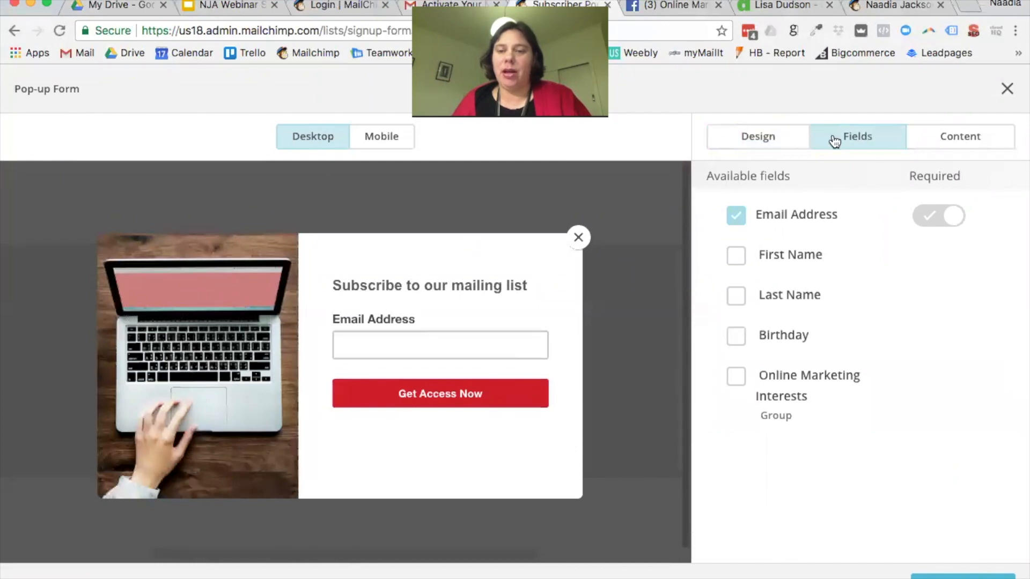
click(741, 258)
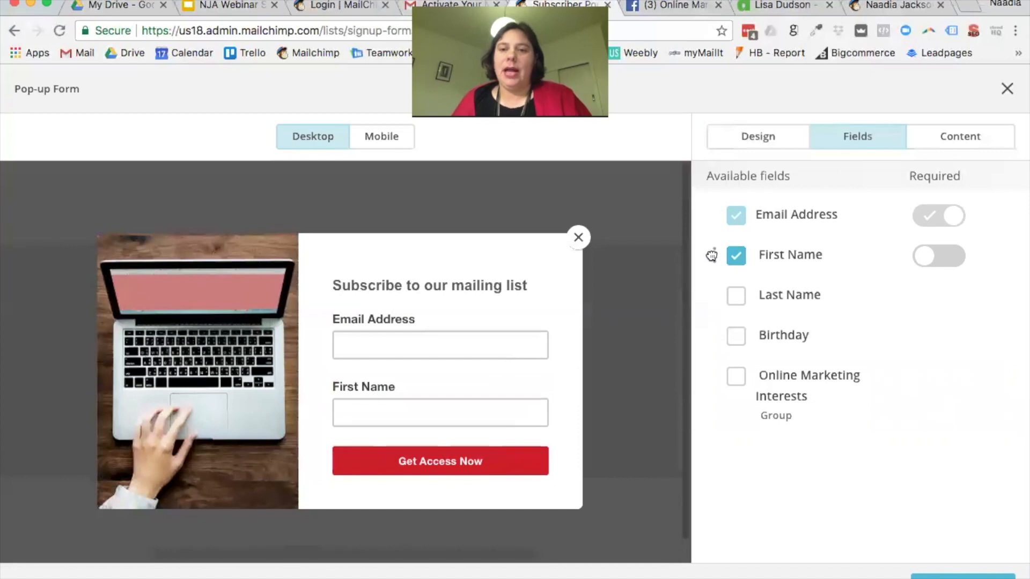
click(736, 337)
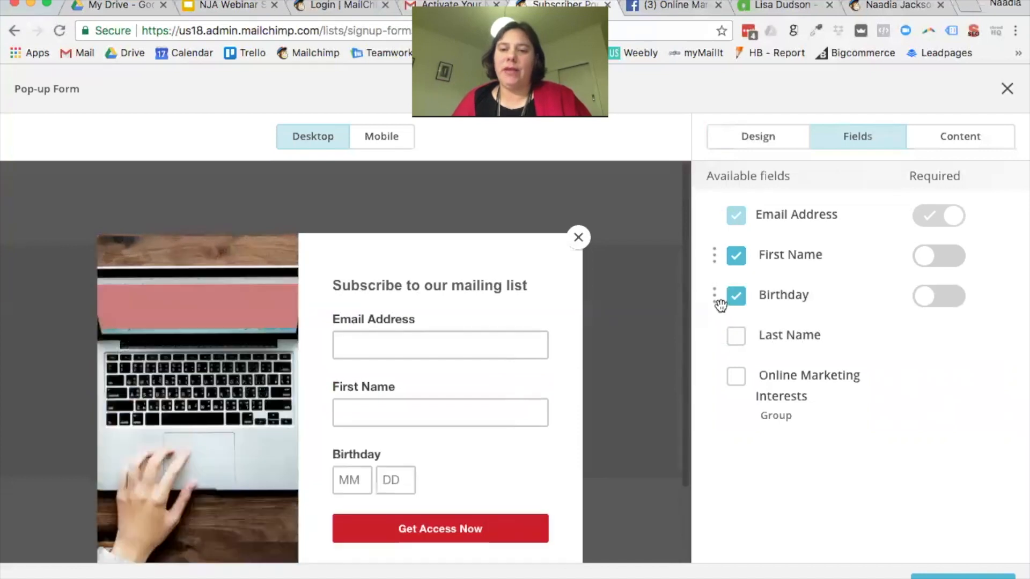
drag(714, 302, 718, 246)
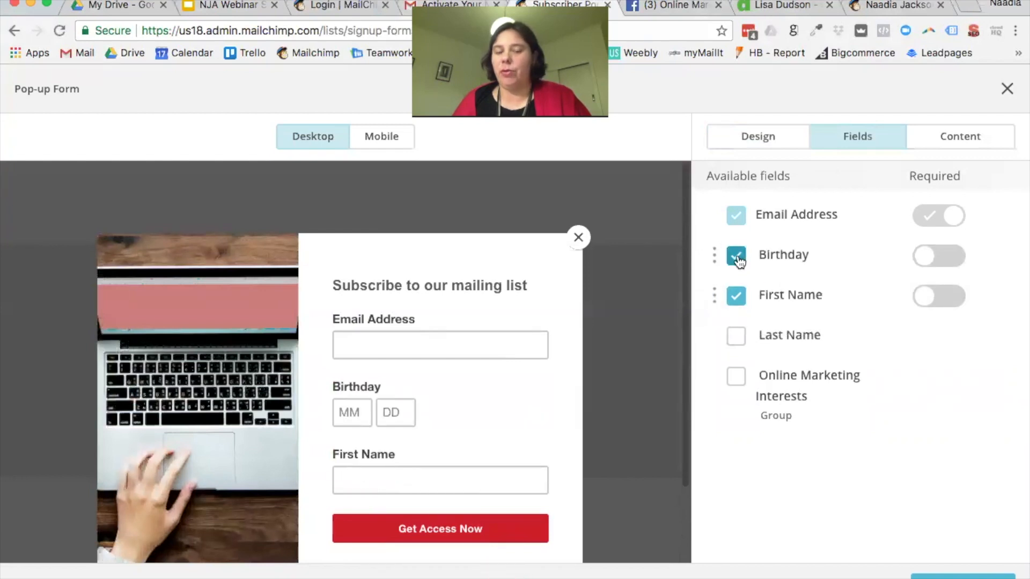
drag(720, 299, 742, 274)
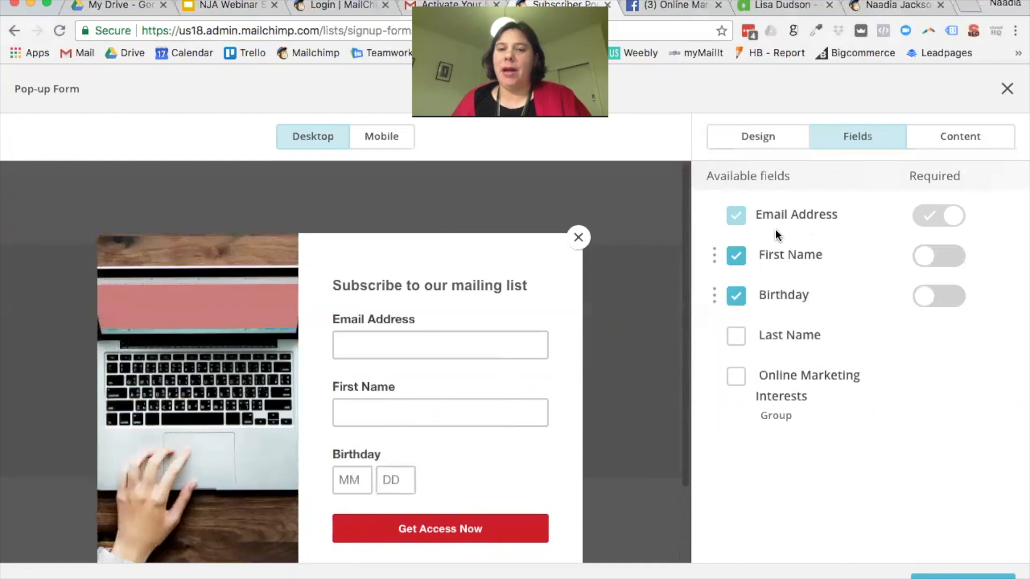
click(946, 307)
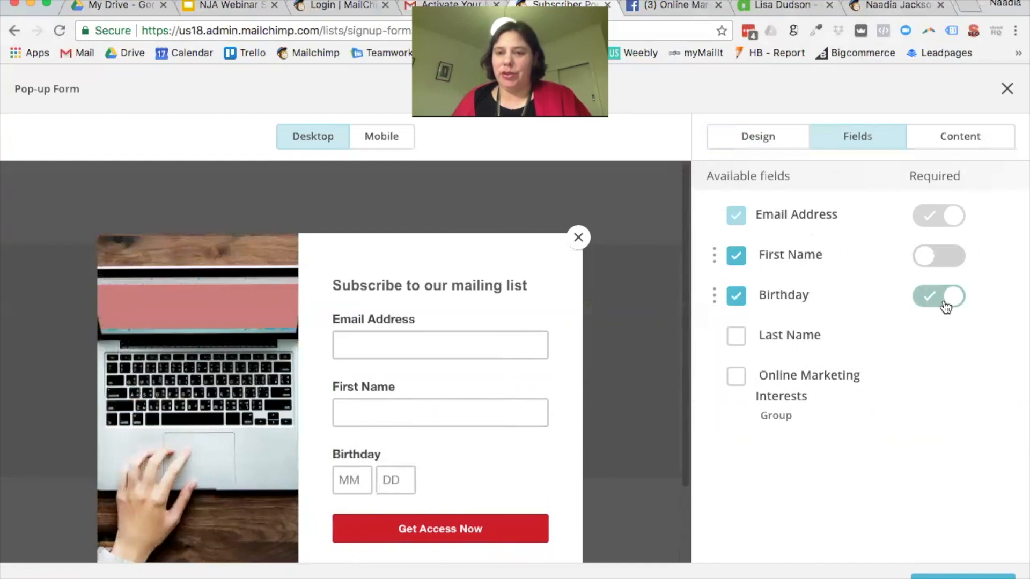
click(933, 310)
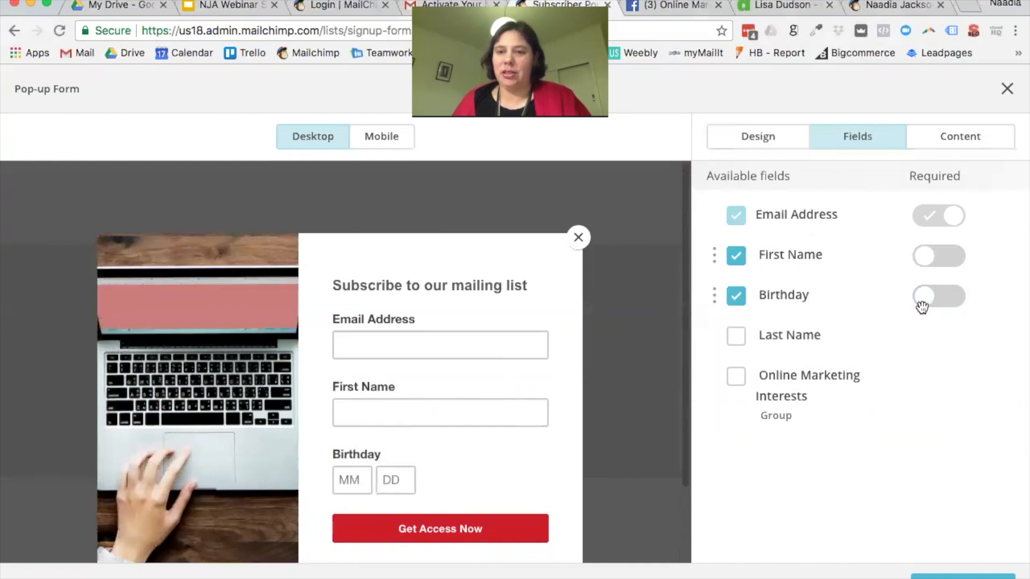
click(736, 296)
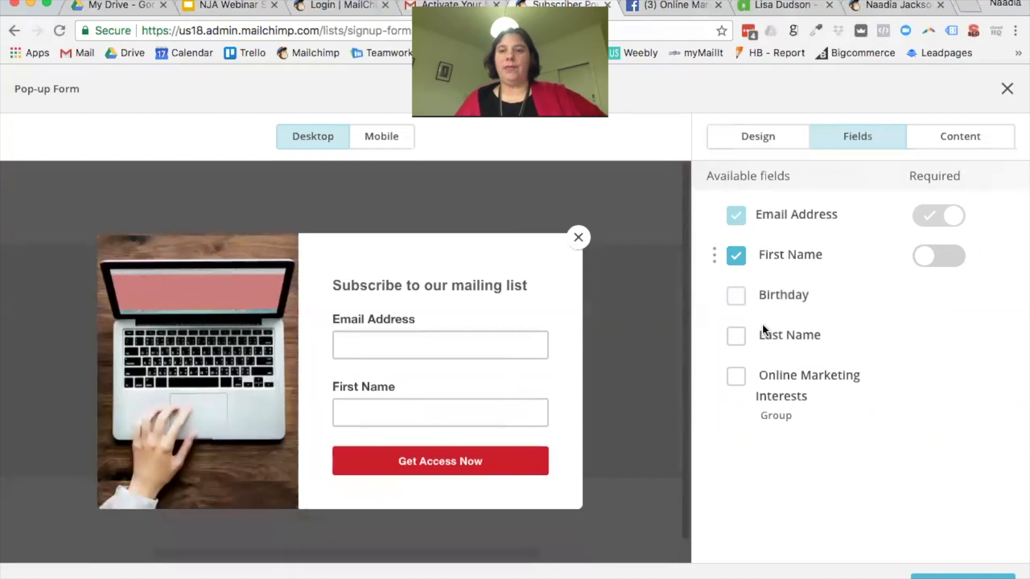
click(951, 266)
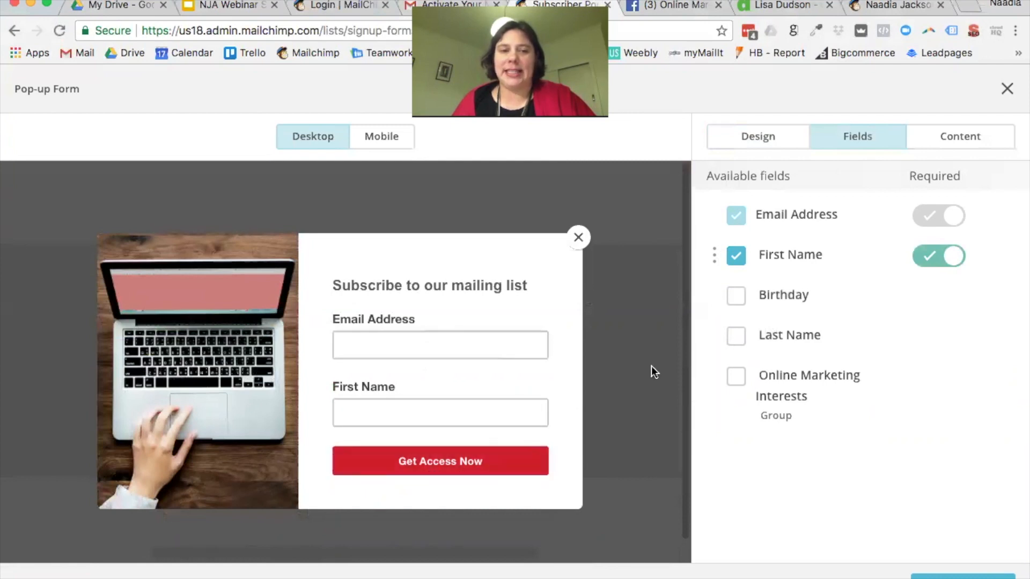
click(970, 152)
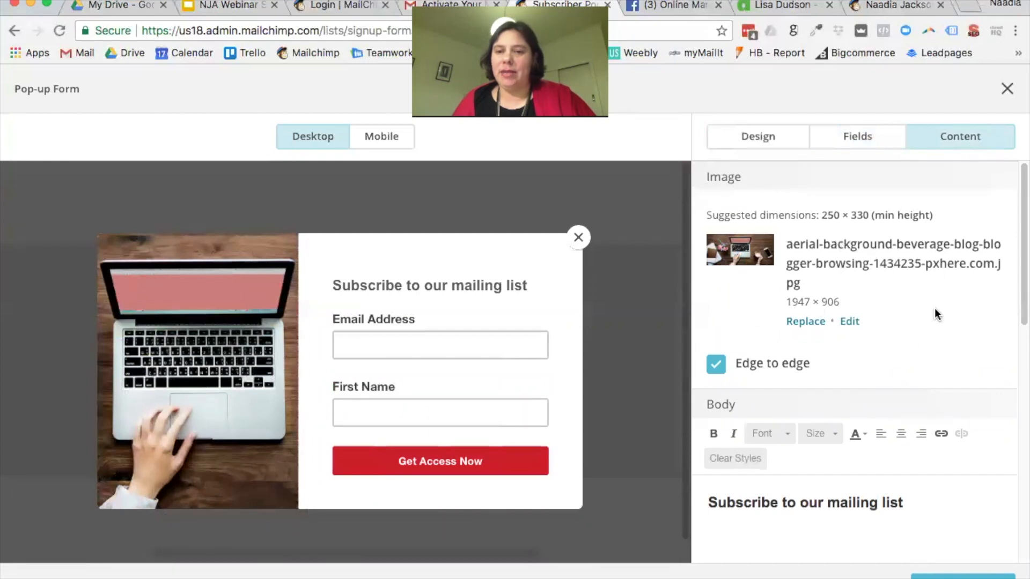
Step: Compare framed and edge-to-edge photo display, keeping the photo edge to edge
scroll(913, 324, down, 1)
click(716, 363)
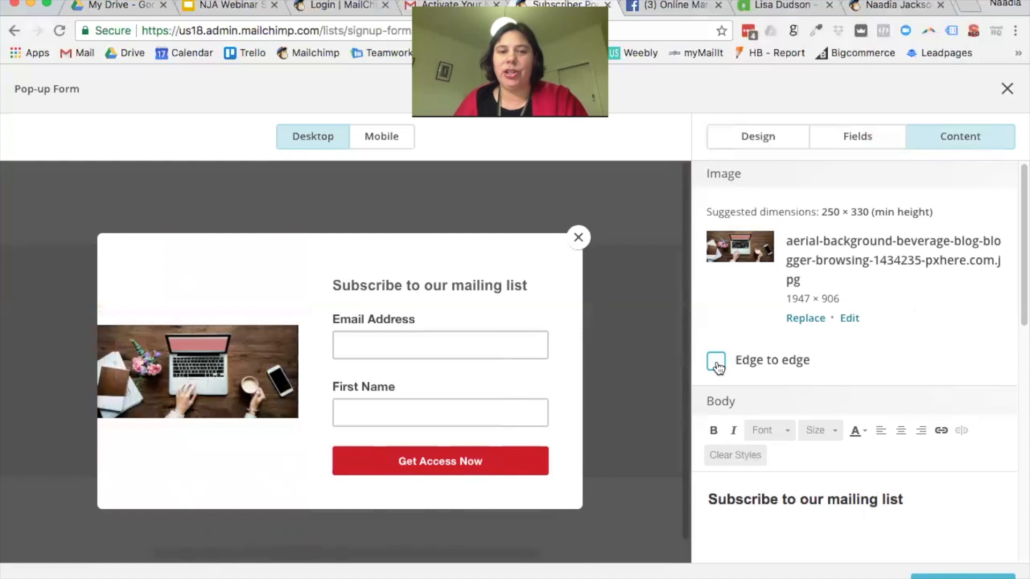
click(718, 368)
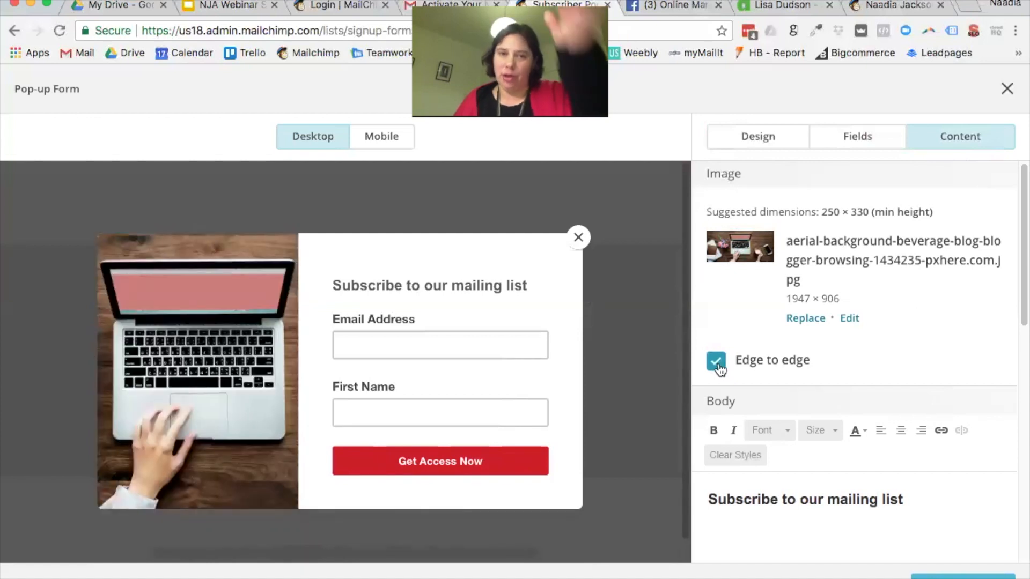
click(720, 368)
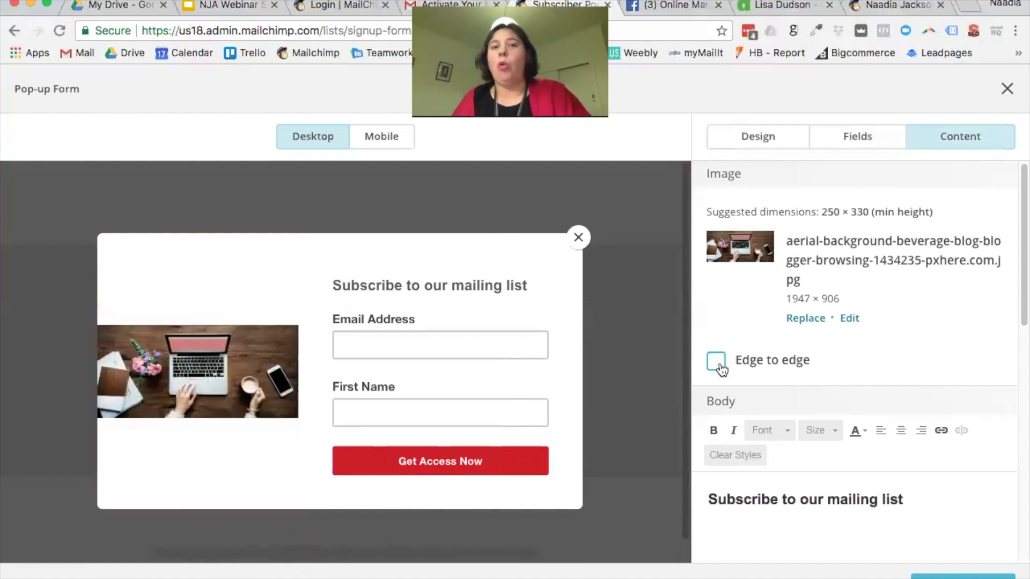
click(722, 370)
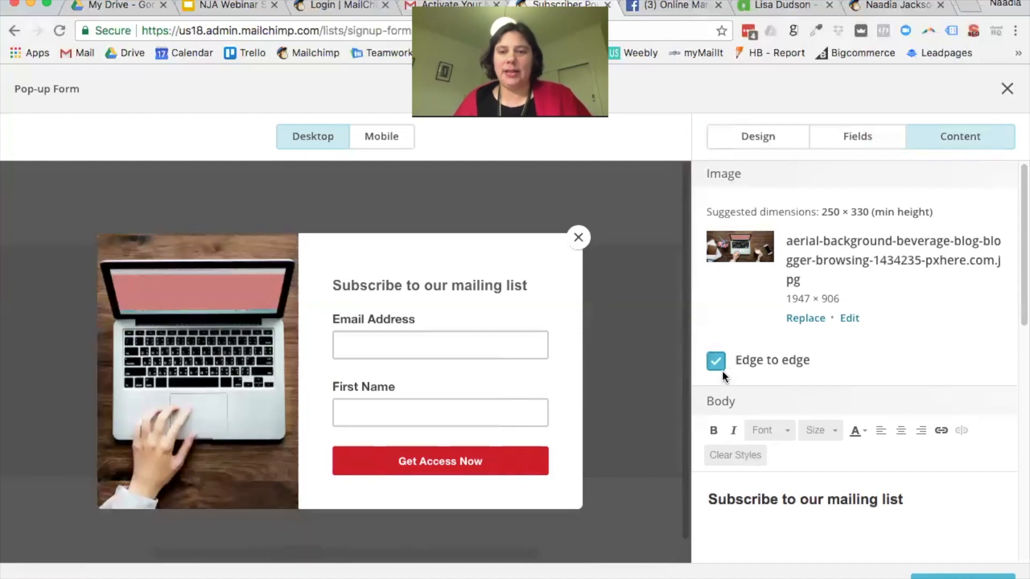
Step: Replace the heading with 'Get your free ebook - 5 Ways to Get Your Message Online'
scroll(904, 357, down, 5)
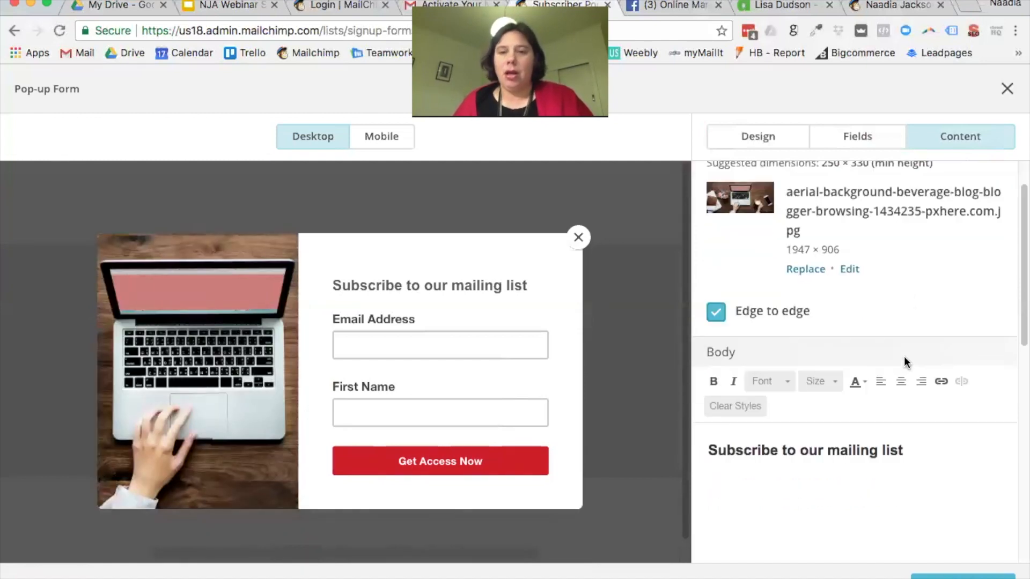
drag(940, 385, 702, 373)
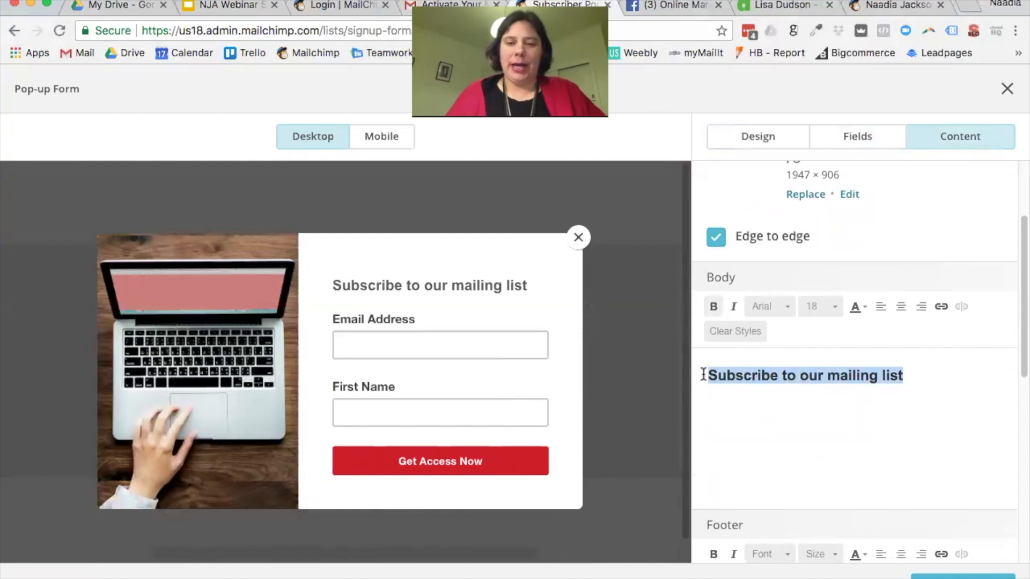
text(Get your fee)
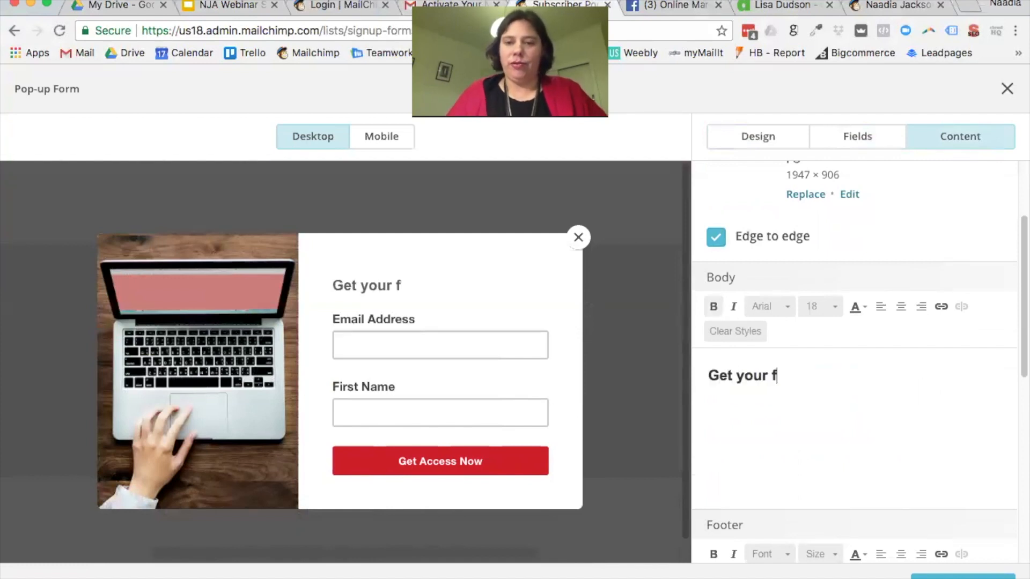
key(BackSpace)
key(BackSpace)
text(ree e)
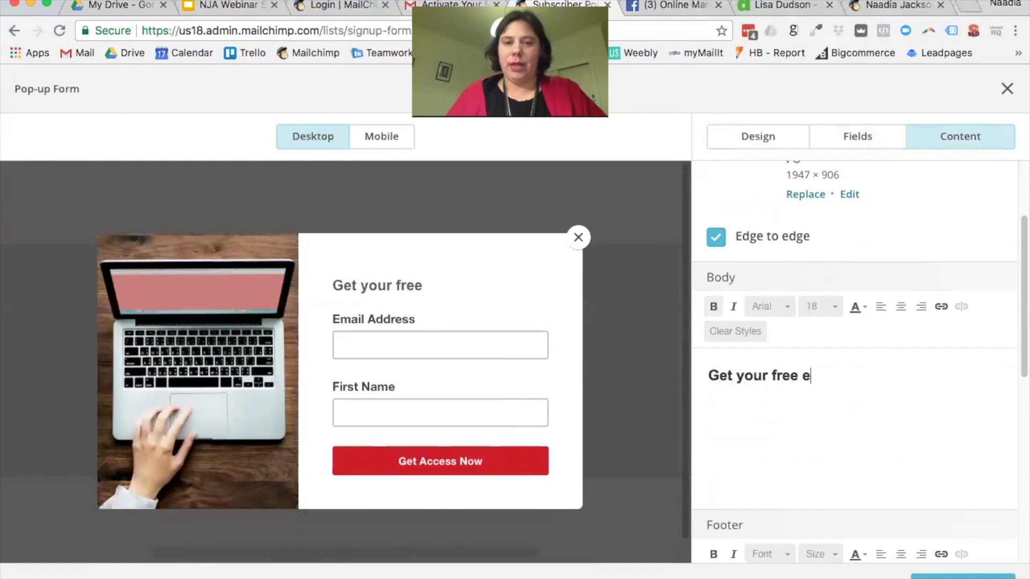
text(book - 5 Ways to)
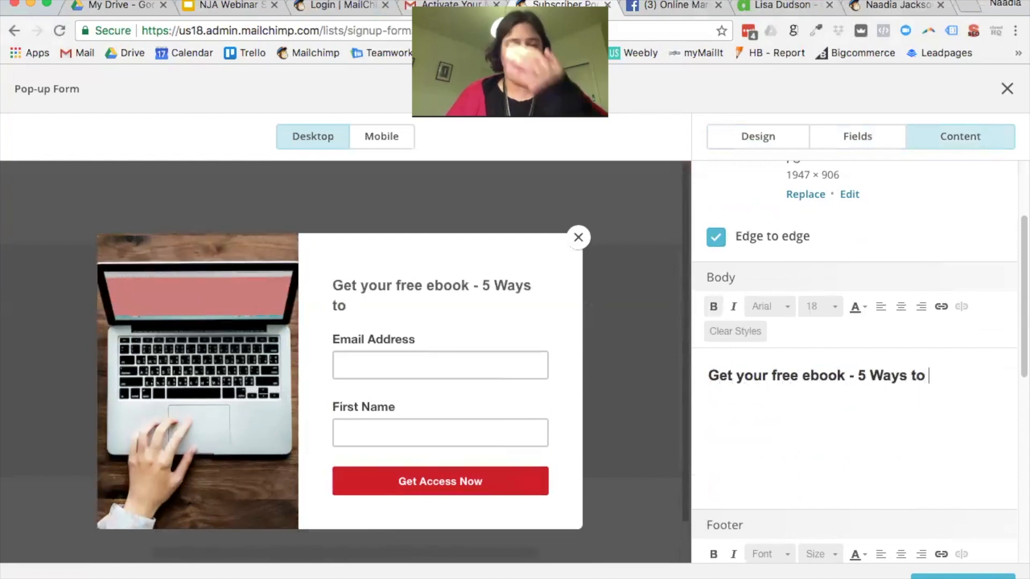
text( Get )
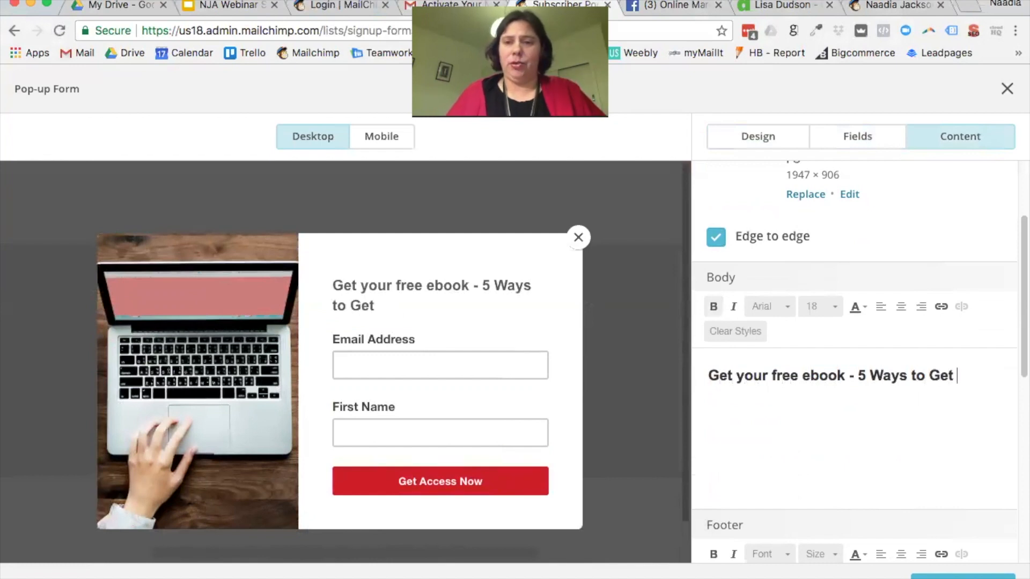
text(Your Message o)
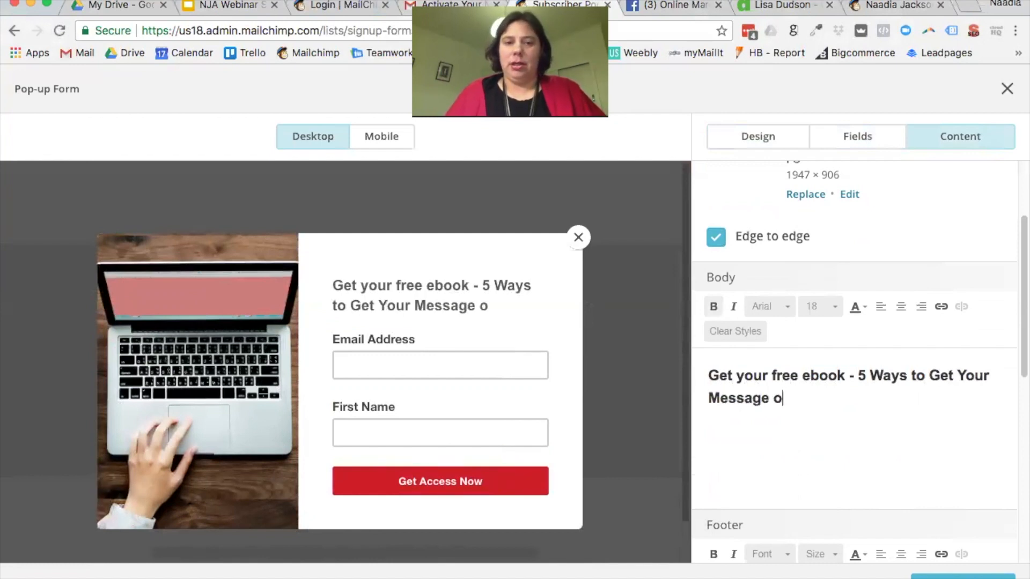
key(BackSpace)
text(Online.)
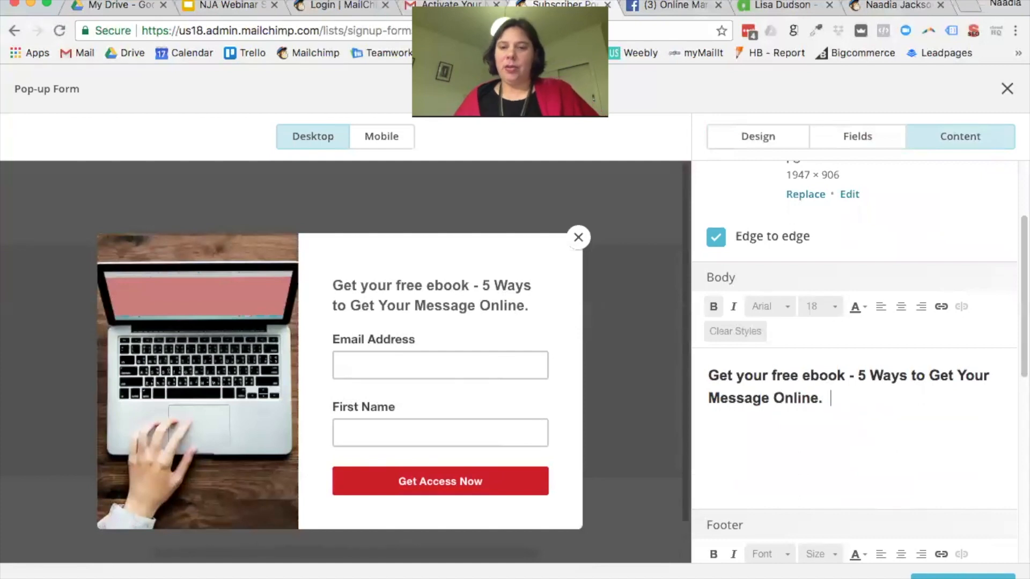
Step: Add the line 'You will also get free tips and tricks on online marketing' below it
scroll(867, 339, down, 3)
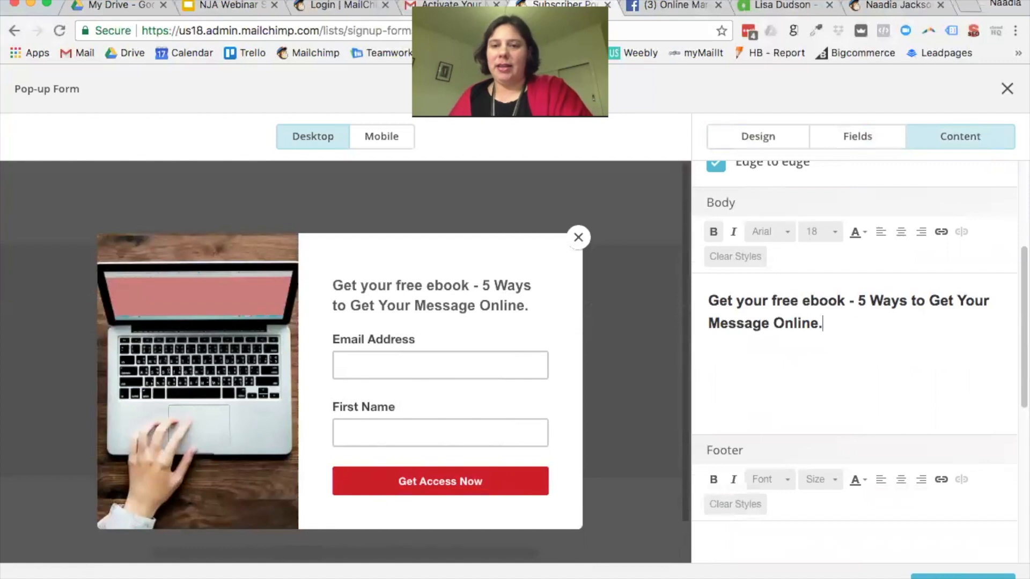
key(BackSpace)
key(Return)
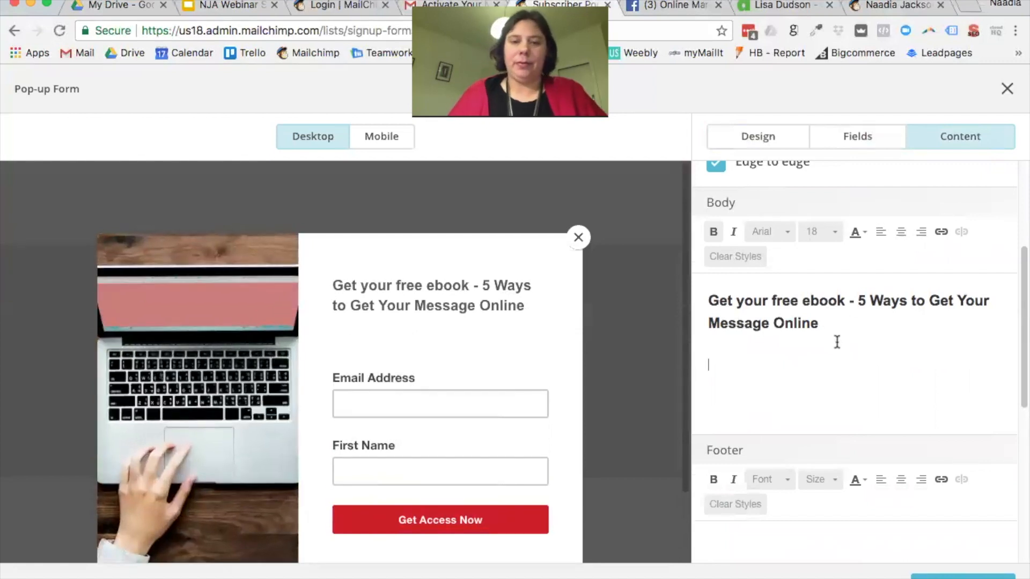
text(A)
key(BackSpace)
text(You will also)
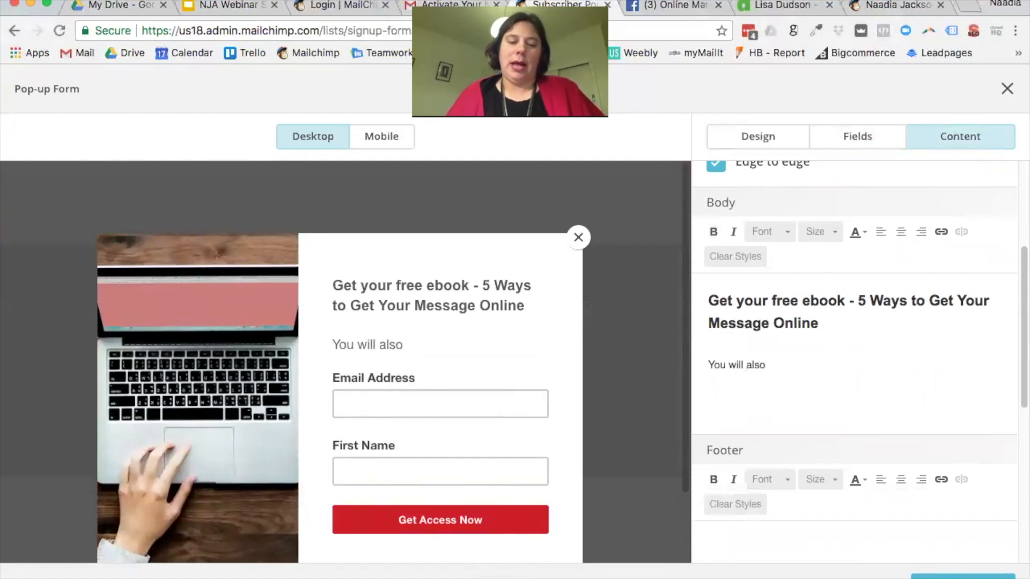
text( get )
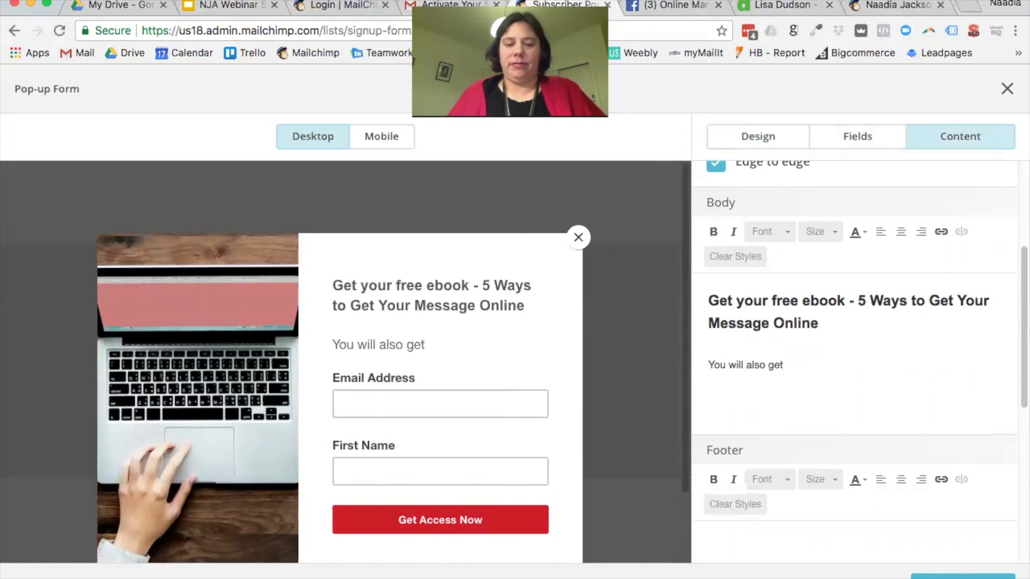
text(free tip)
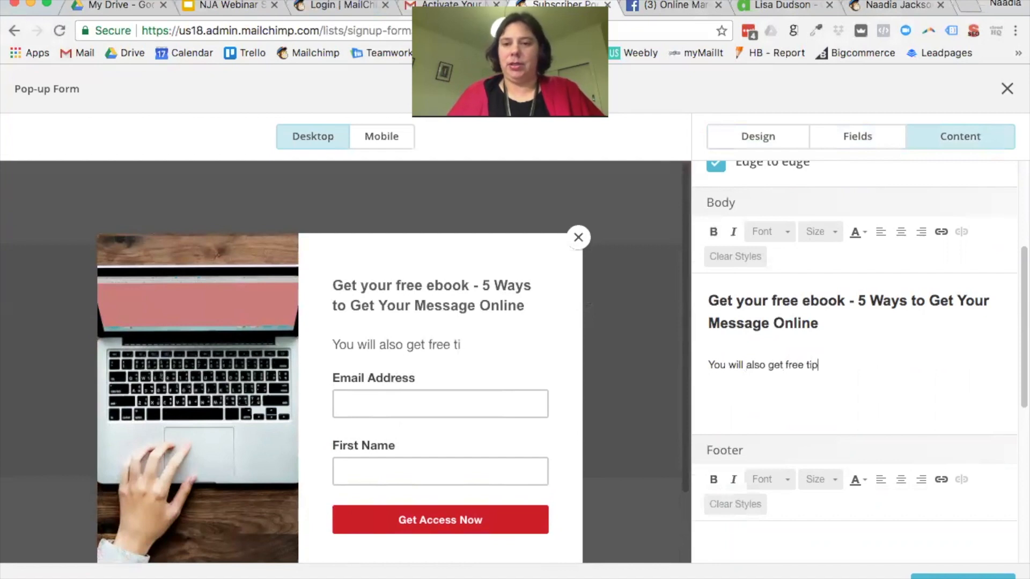
text(s and tricks on )
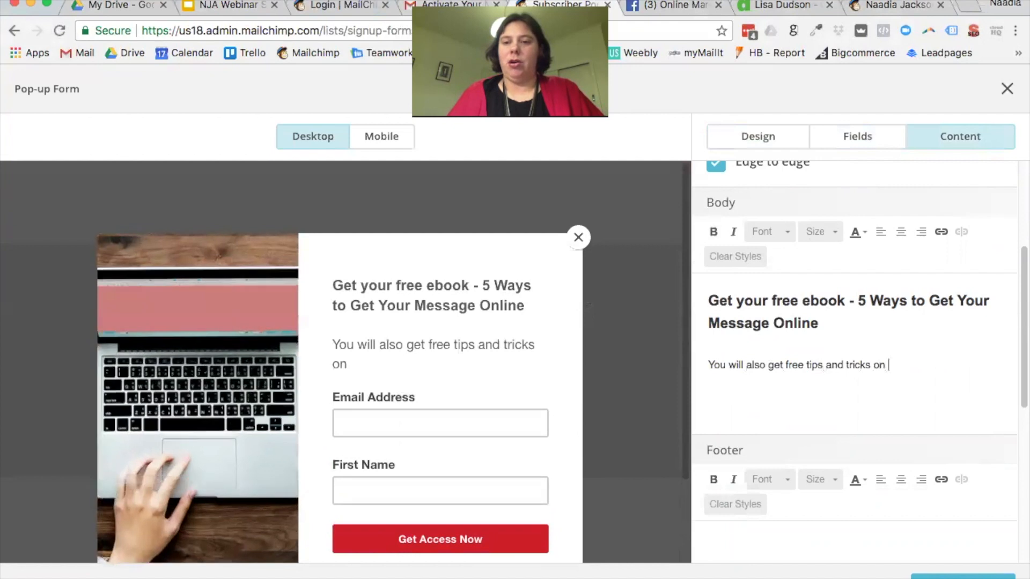
text(online market)
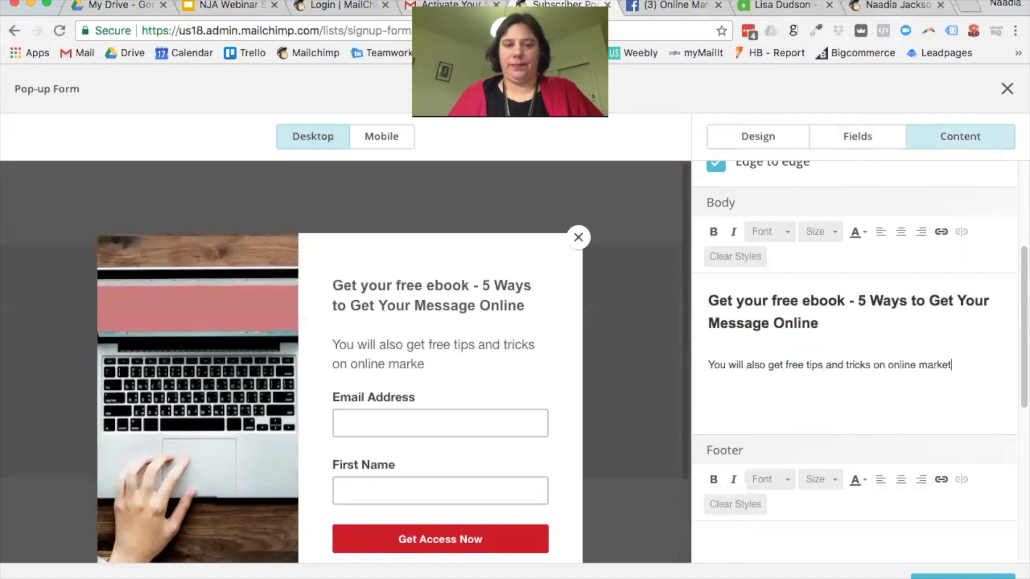
text(ing)
scroll(955, 372, down, 1)
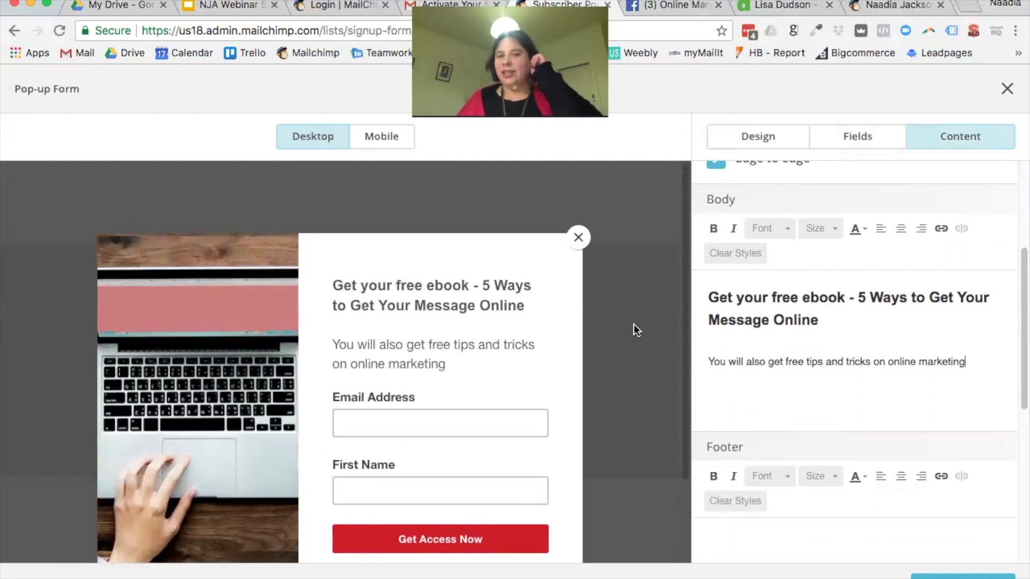
scroll(439, 313, down, 4)
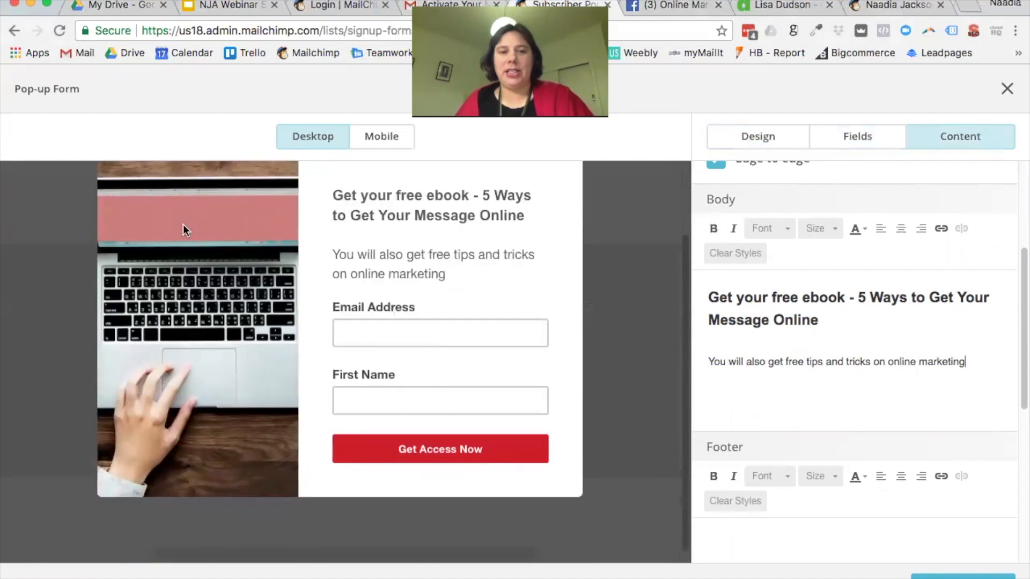
scroll(226, 387, up, 2)
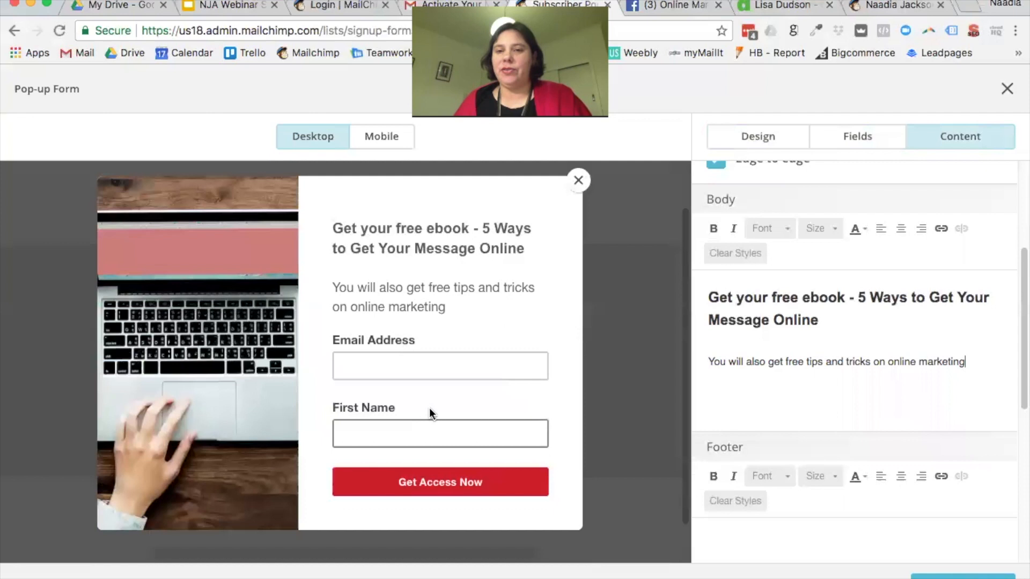
Step: Colour the selected headline dark grey #333333 using the custom colour picker
drag(839, 322, 701, 292)
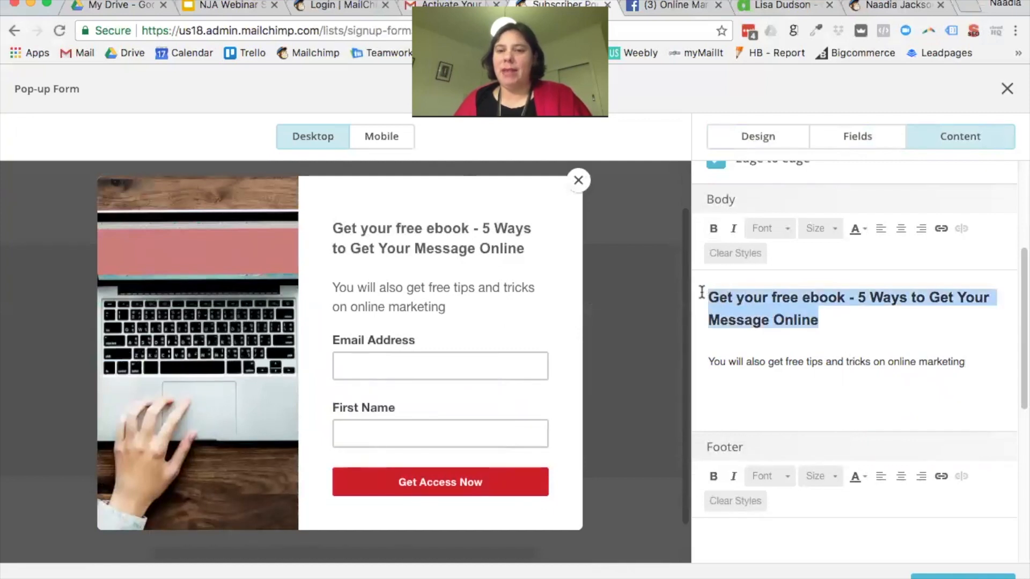
click(868, 226)
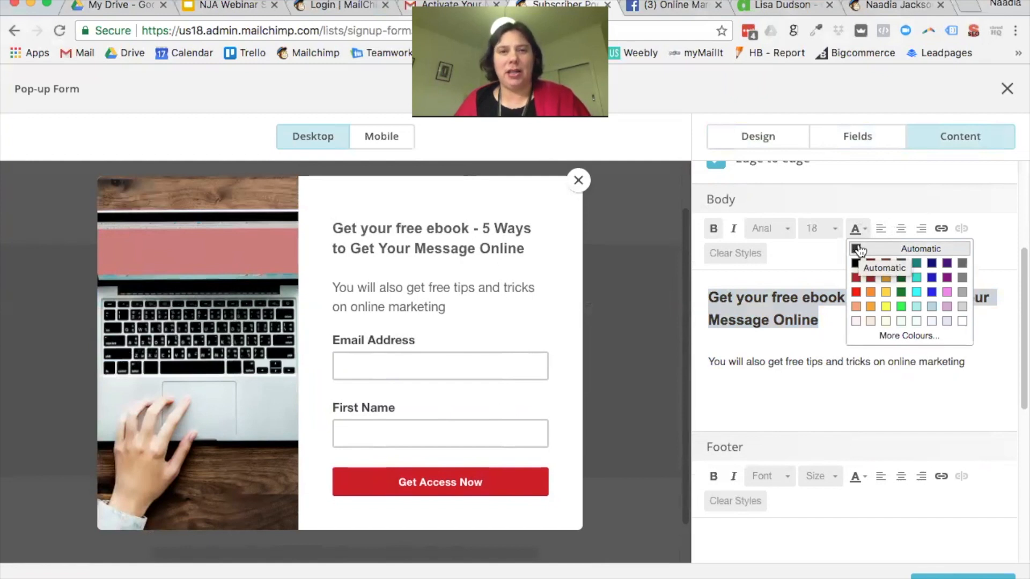
click(857, 250)
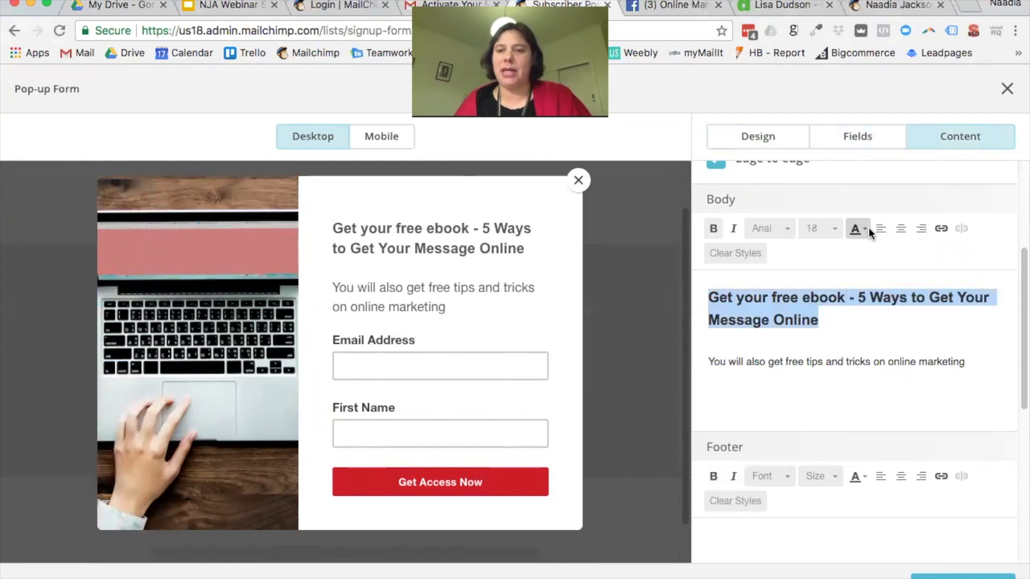
click(868, 228)
click(904, 337)
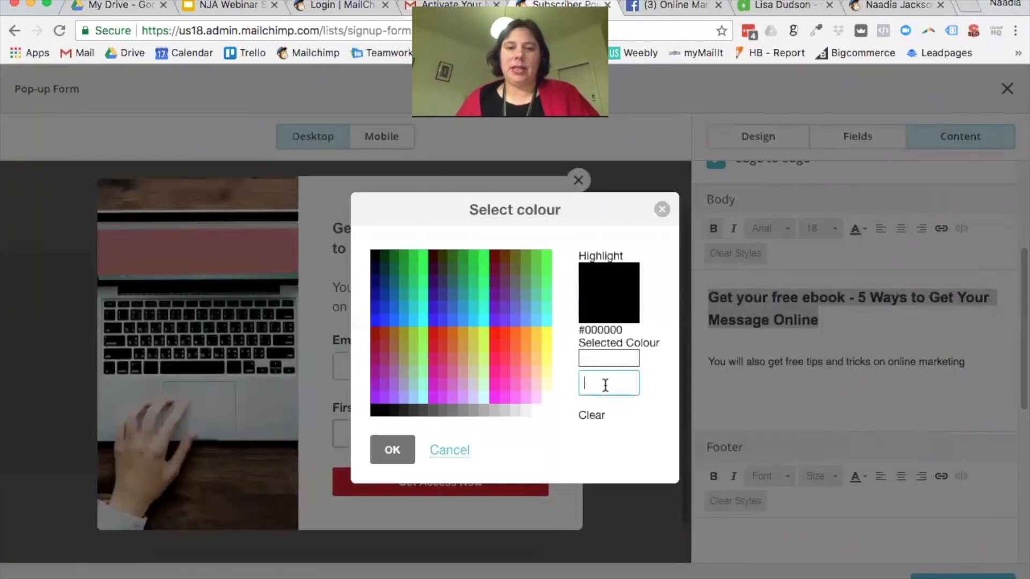
click(413, 409)
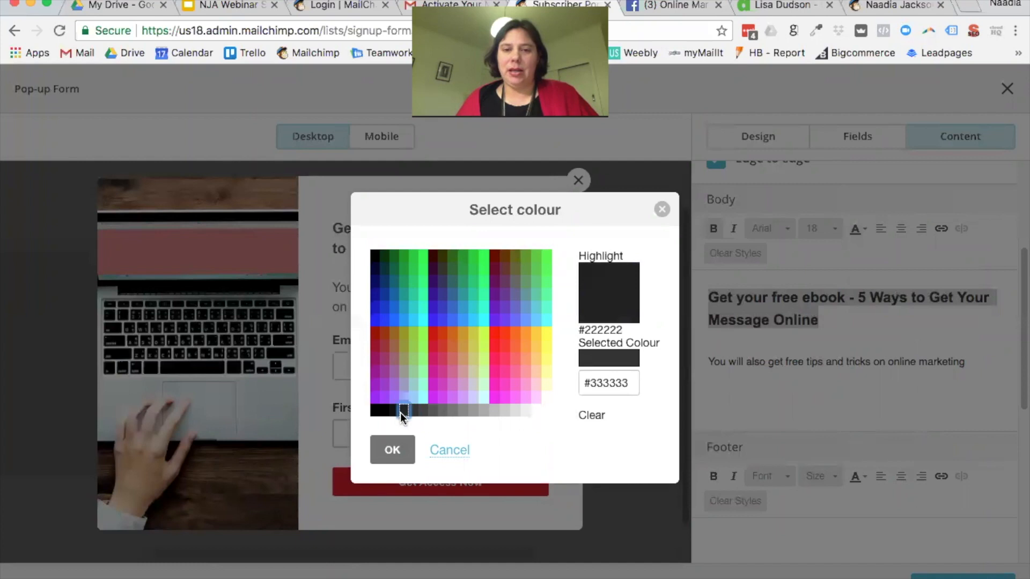
click(401, 413)
click(415, 413)
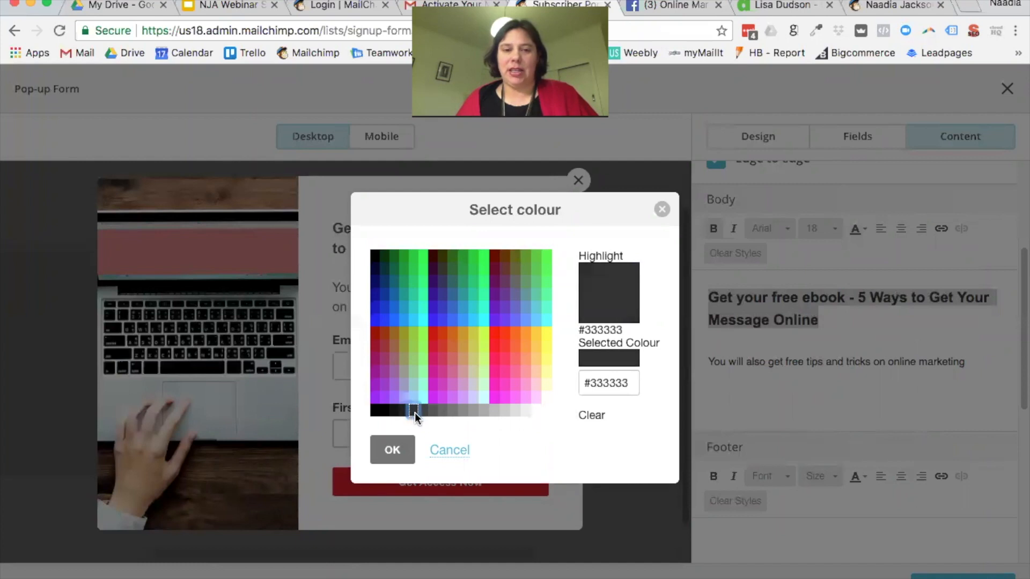
click(393, 450)
drag(999, 361, 703, 361)
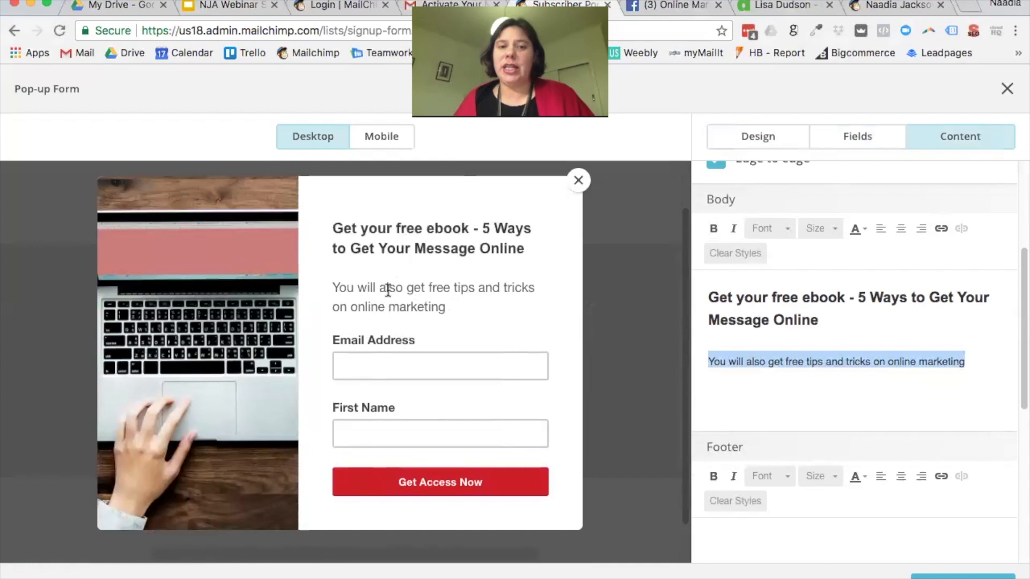
Step: Write 'Your details are important to use, we will not spam you' in the footer
scroll(933, 397, down, 5)
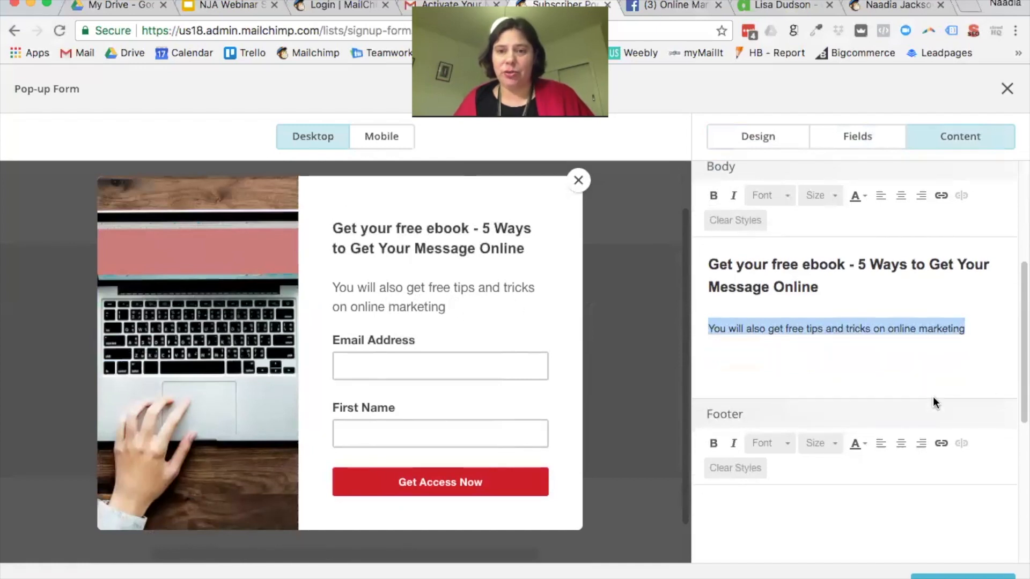
click(846, 379)
text(dfkljasldfjklskfjlsdkfjsldkfjasdlkf)
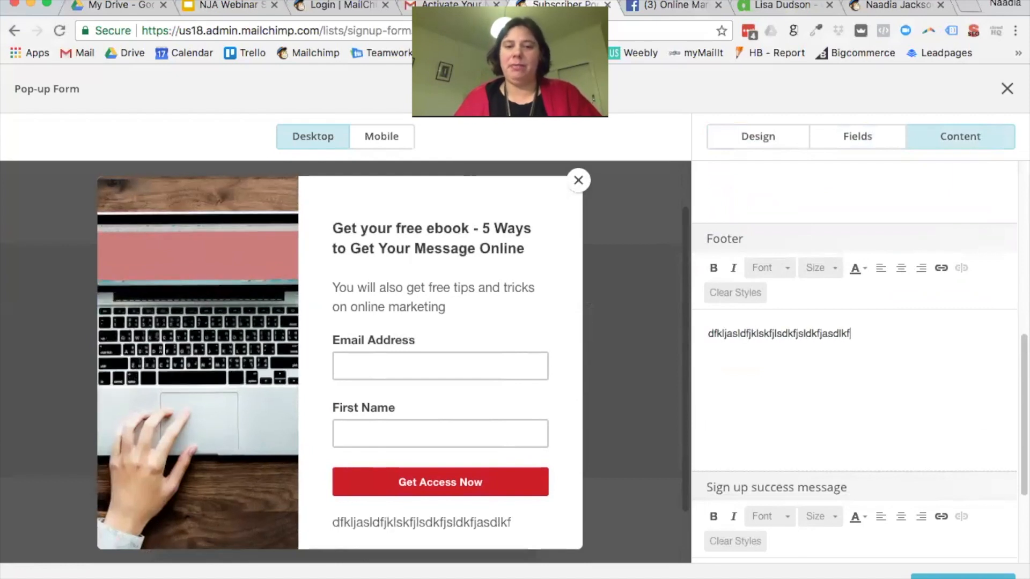
double_click(713, 333)
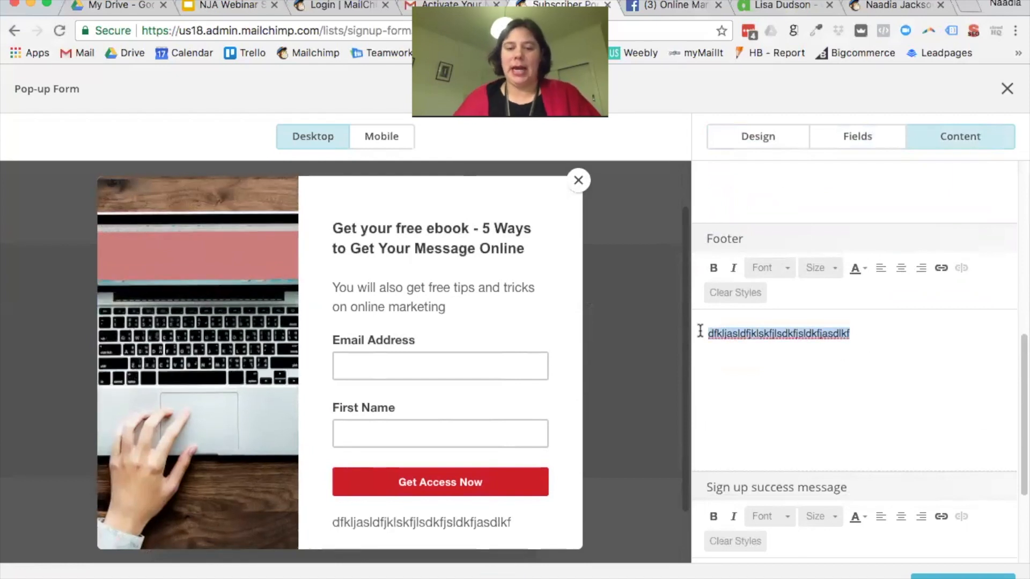
text(A)
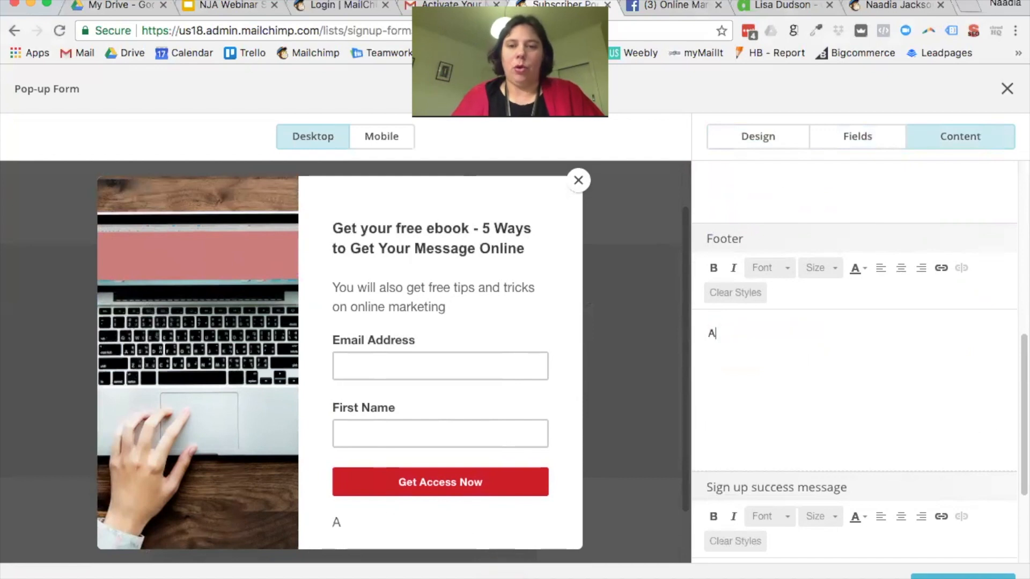
key(BackSpace)
text(Your email address)
key(BackSpace)
key(BackSpace)
key(BackSpace)
key(BackSpace)
key(BackSpace)
key(BackSpace)
key(BackSpace)
key(BackSpace)
key(BackSpace)
key(BackSpace)
key(BackSpace)
key(BackSpace)
key(BackSpace)
key(BackSpace)
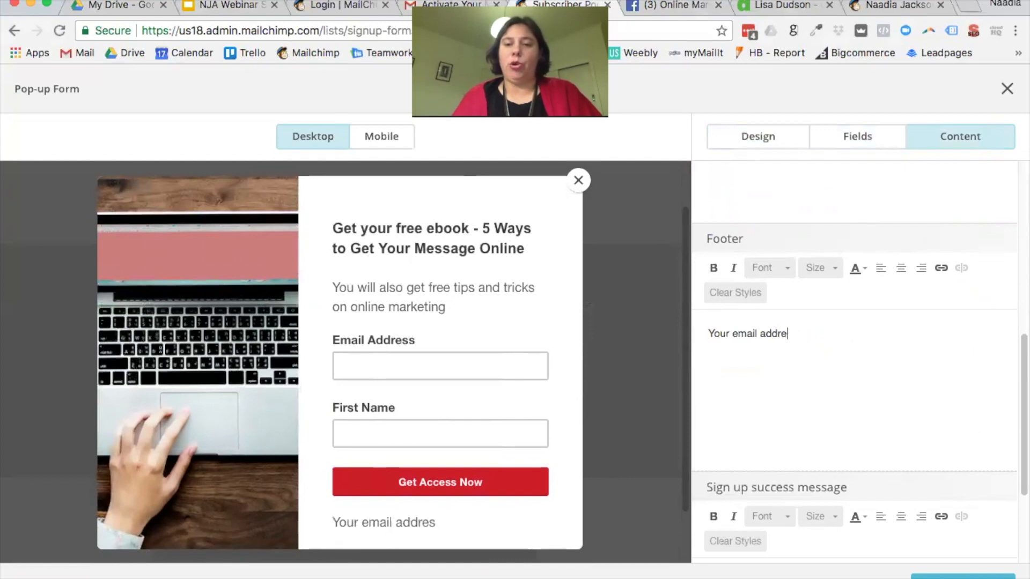
text(co)
key(BackSpace)
key(BackSpace)
text(details are importanta)
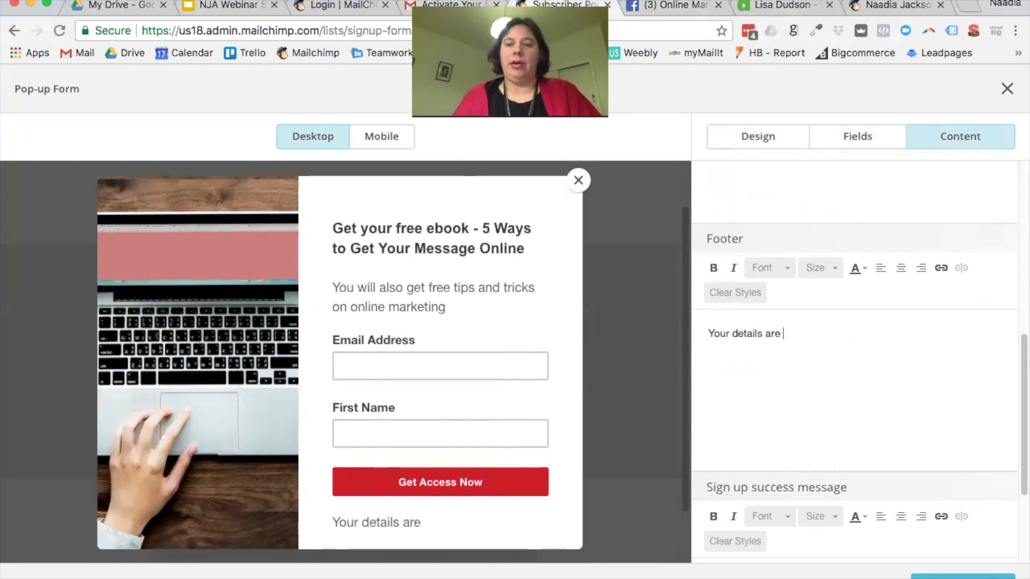
key(BackSpace)
text(to use, we)
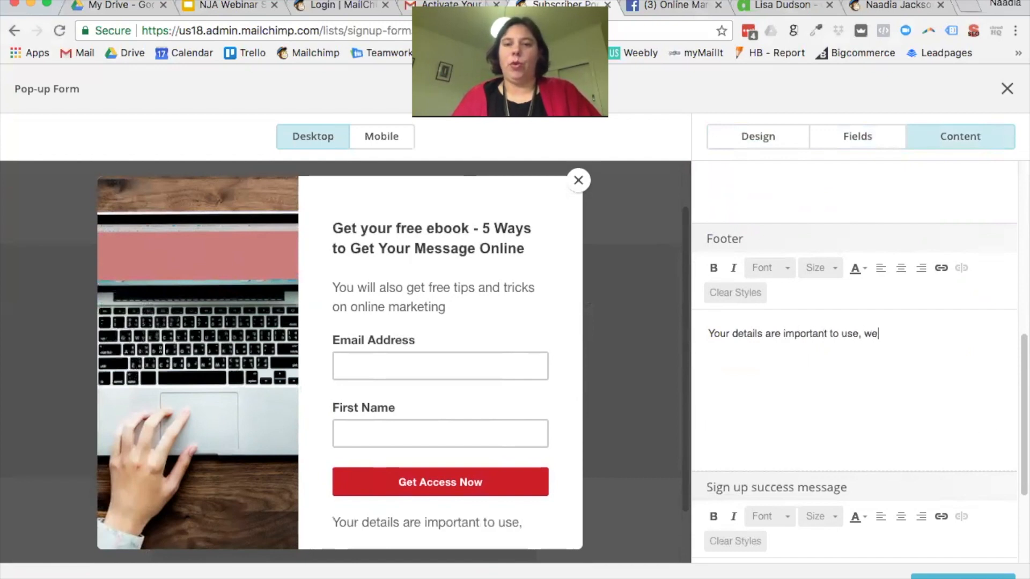
text( will not spam you.)
key(BackSpace)
Step: Set the footer text size to 11
drag(977, 336, 704, 339)
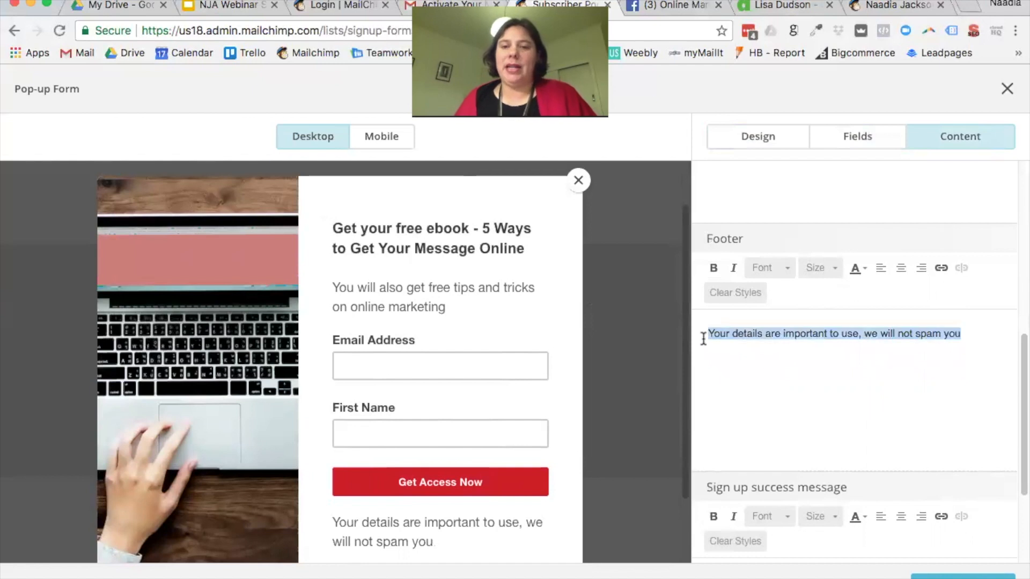
click(824, 268)
click(827, 314)
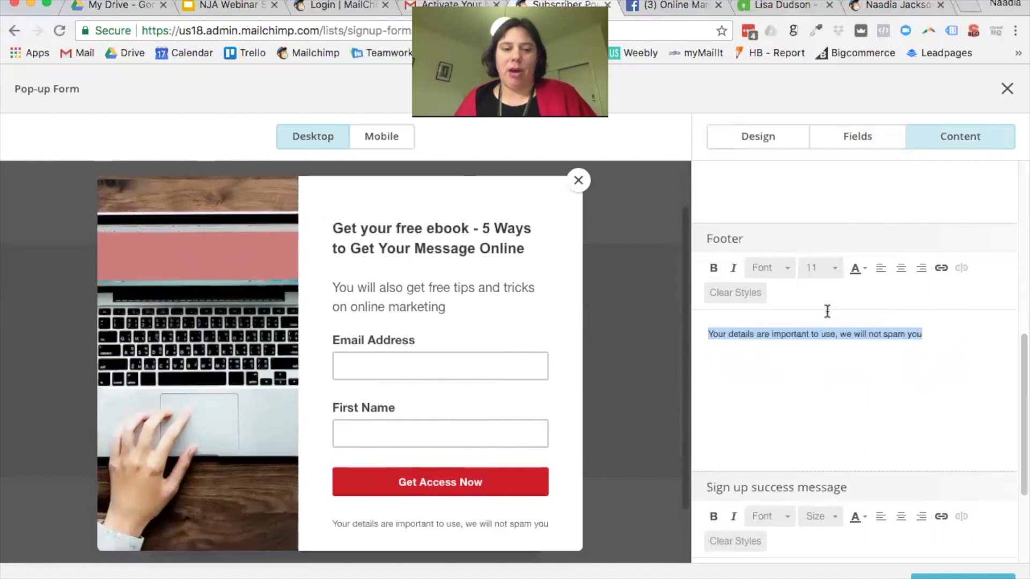
Step: Replace the default thank-you text with 'Please check your inbox to get your free ebook.'
scroll(534, 491, down, 3)
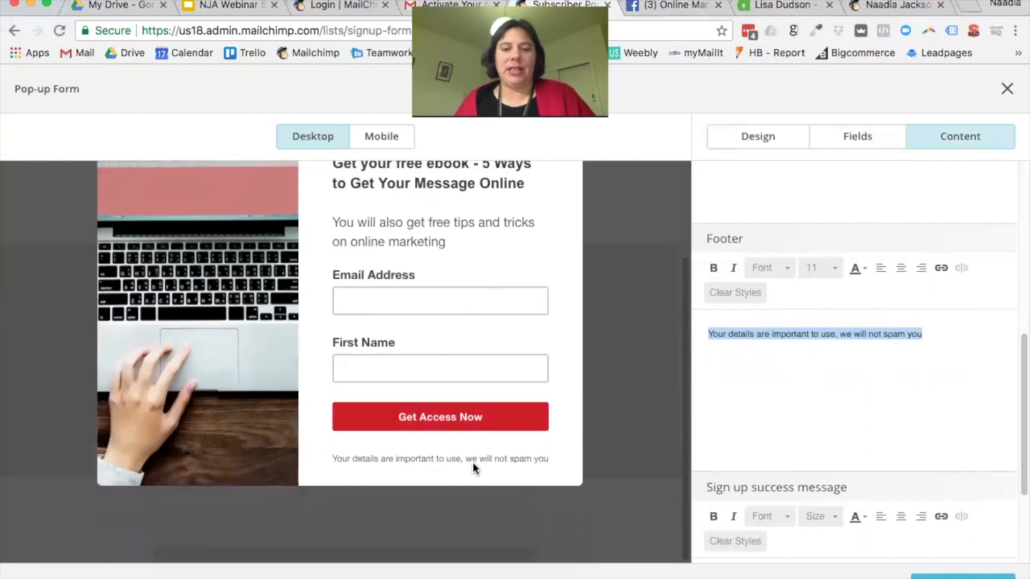
scroll(887, 446, down, 1)
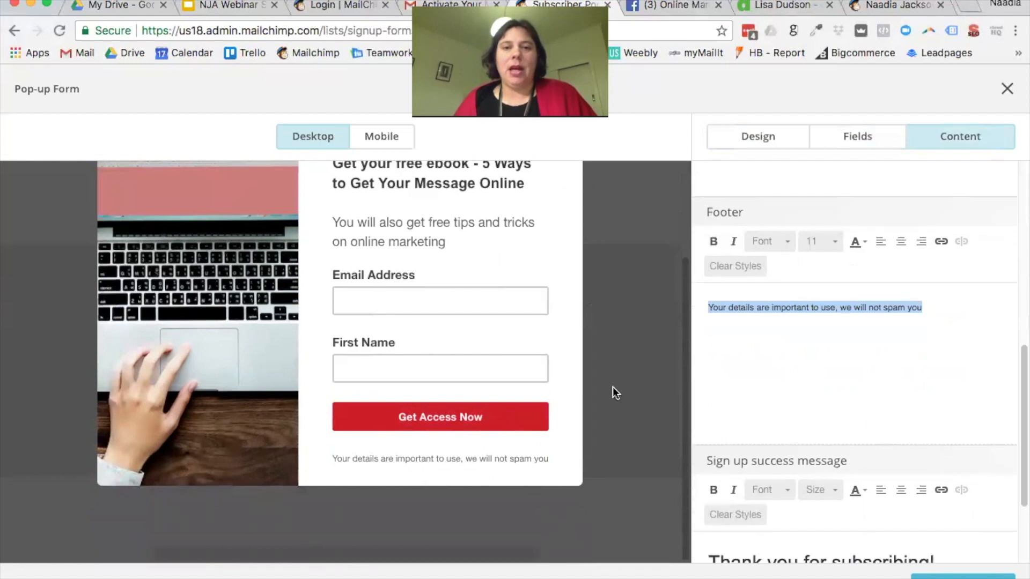
scroll(806, 380, down, 2)
scroll(807, 381, down, 3)
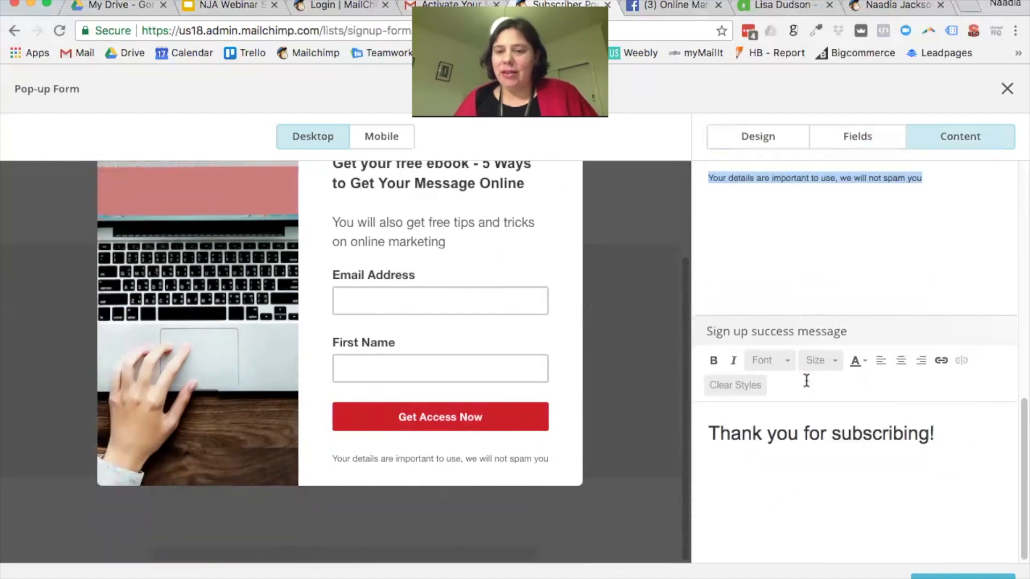
drag(961, 432, 712, 434)
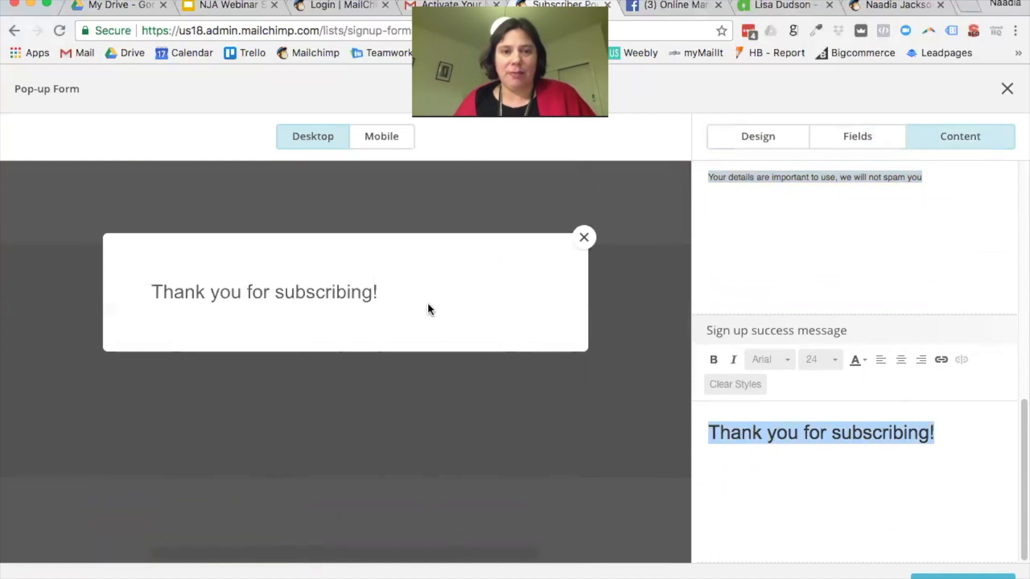
key(BackSpace)
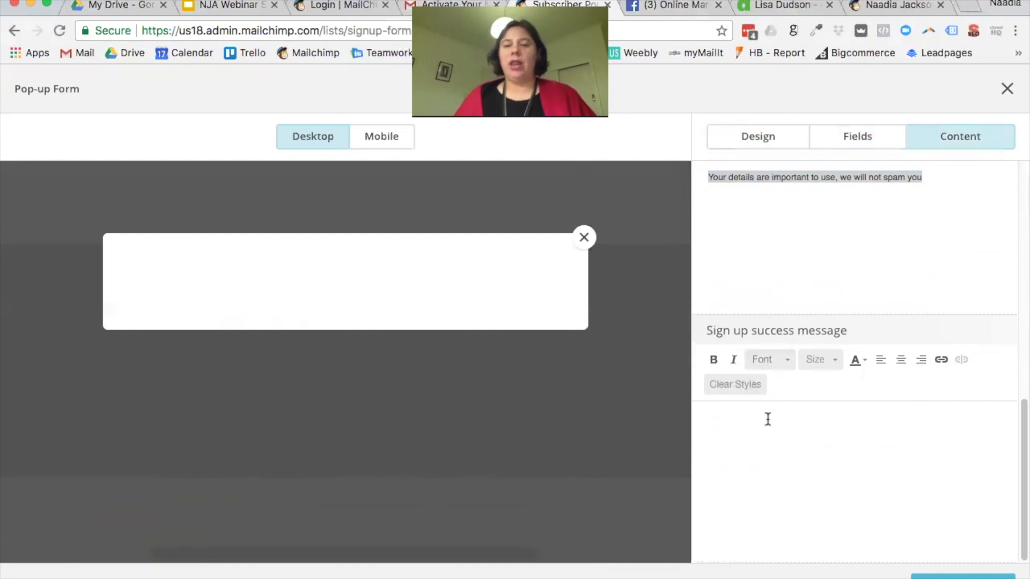
text(Pl)
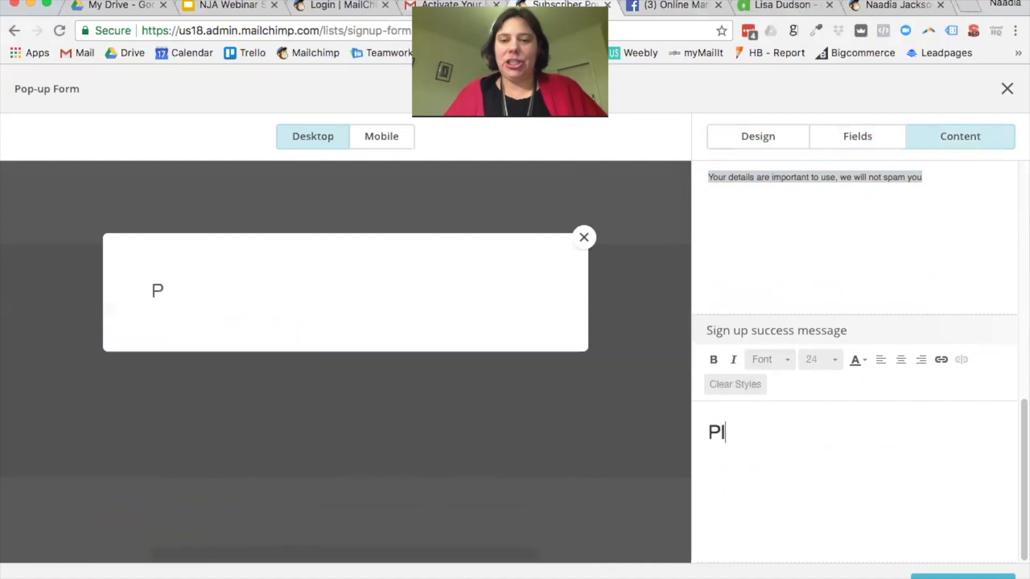
text(ease check your eb)
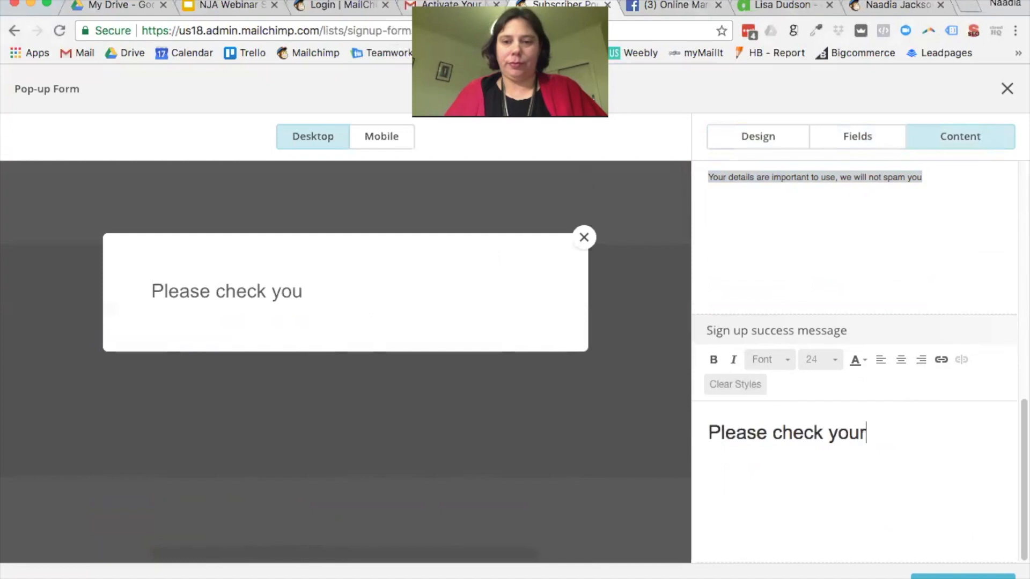
key(BackSpace)
key(BackSpace)
text(inb)
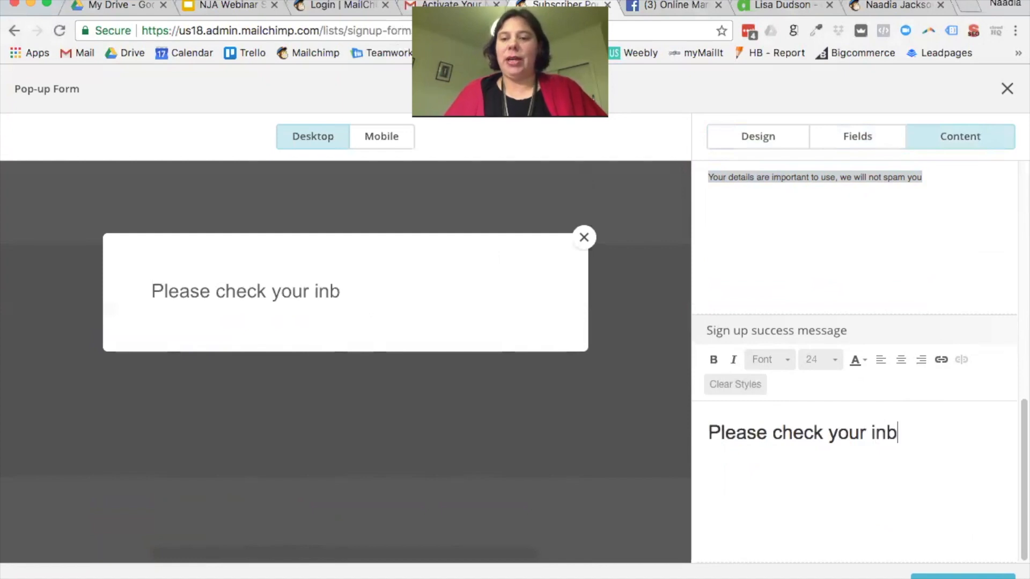
text(ox to get y)
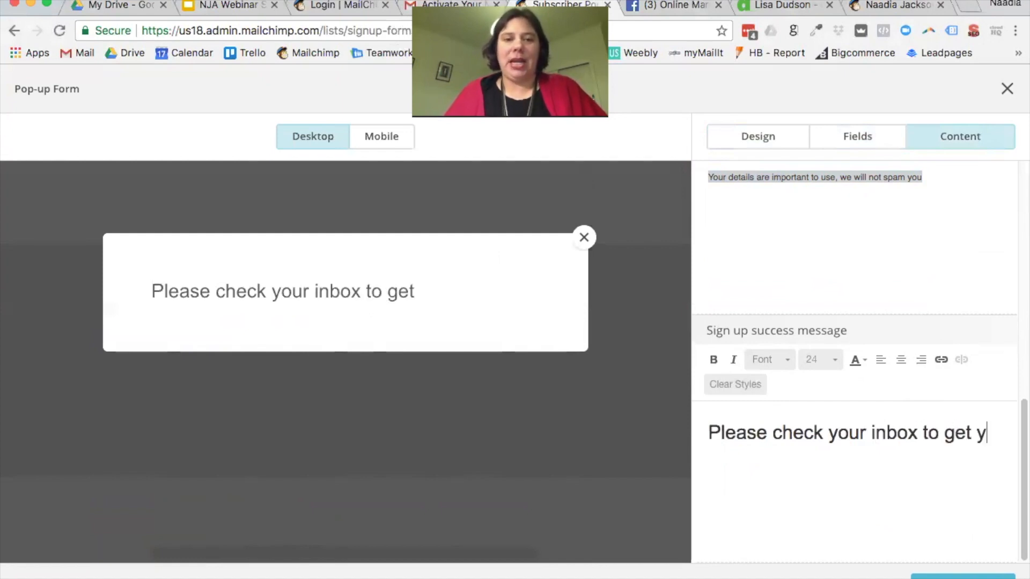
text(our free ebook.)
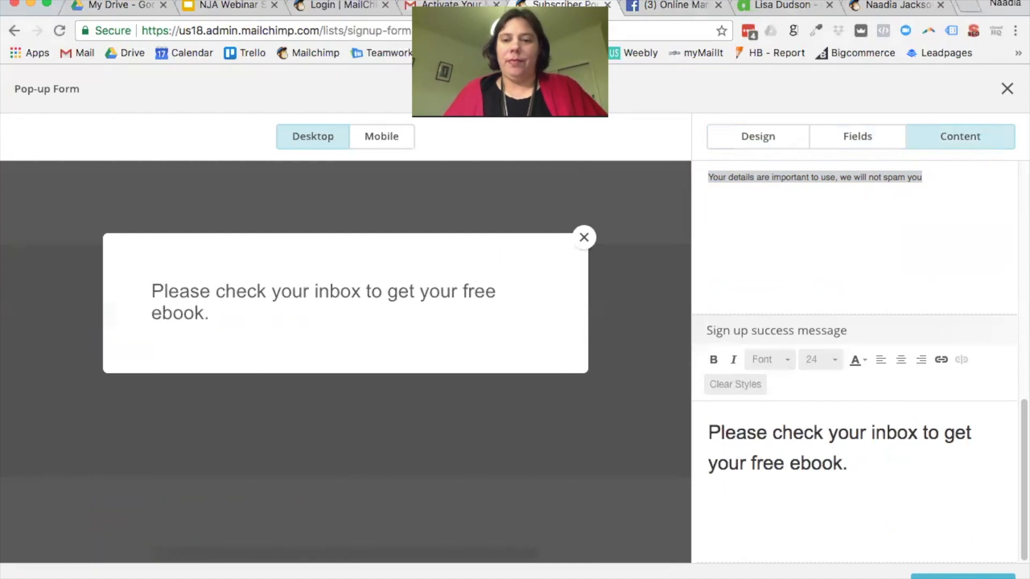
Step: Put a 'Welcome' line above the inbox message in the success text
key(Return)
text(We look)
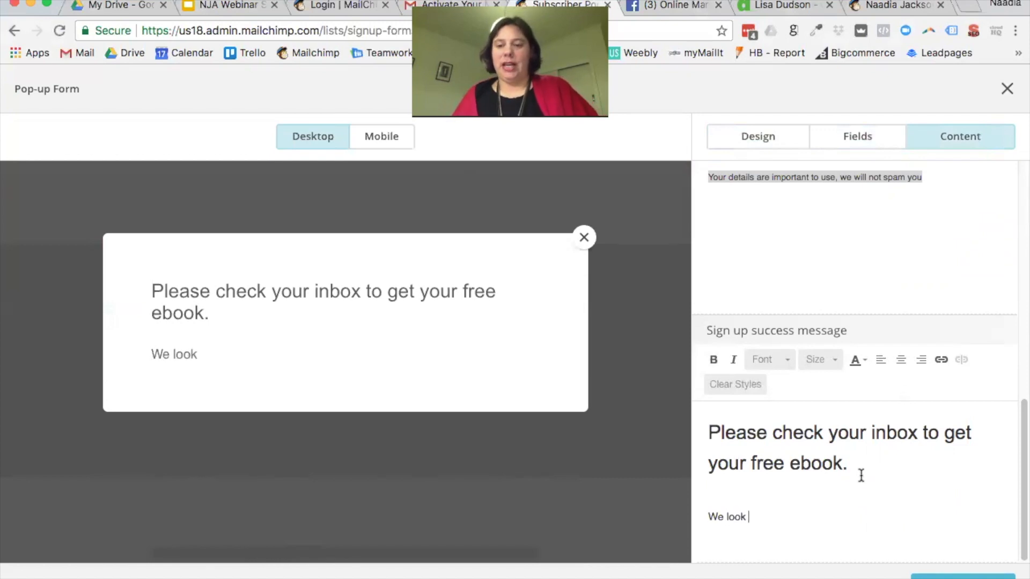
drag(863, 472, 676, 417)
key(super+c)
key(BackSpace)
text(Welcome)
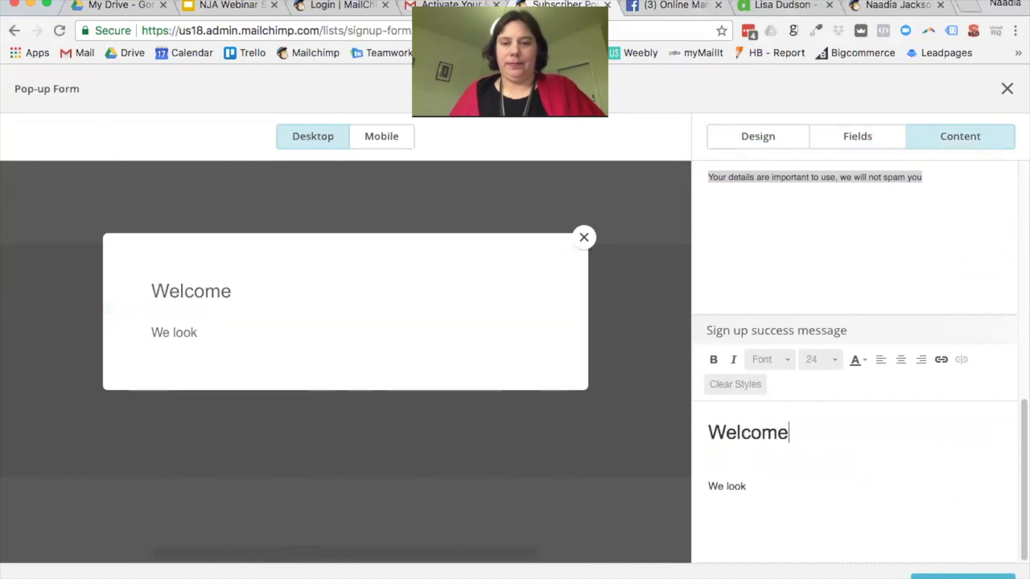
drag(780, 498, 702, 471)
key(super+v)
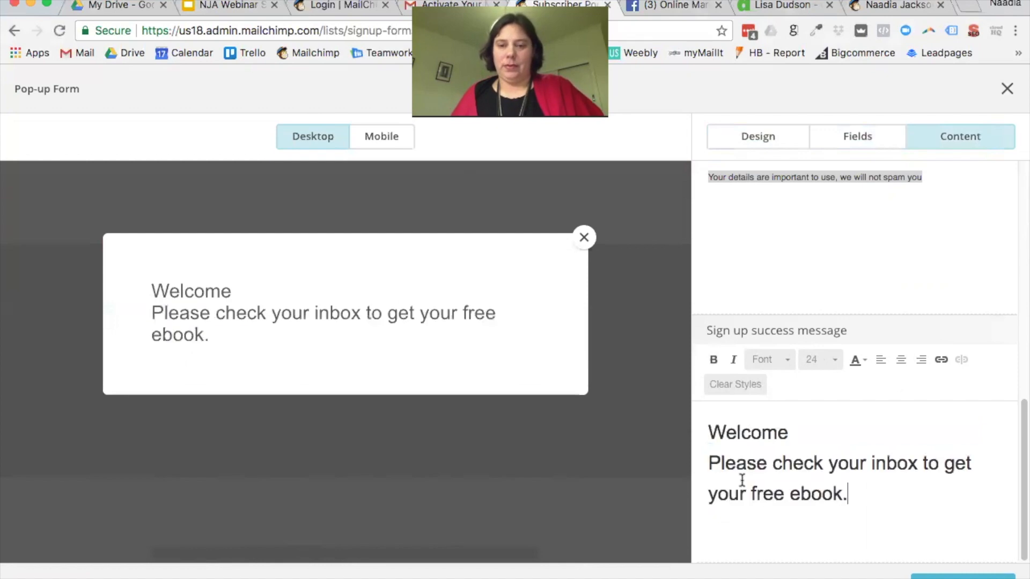
key(super+z)
drag(764, 486, 707, 486)
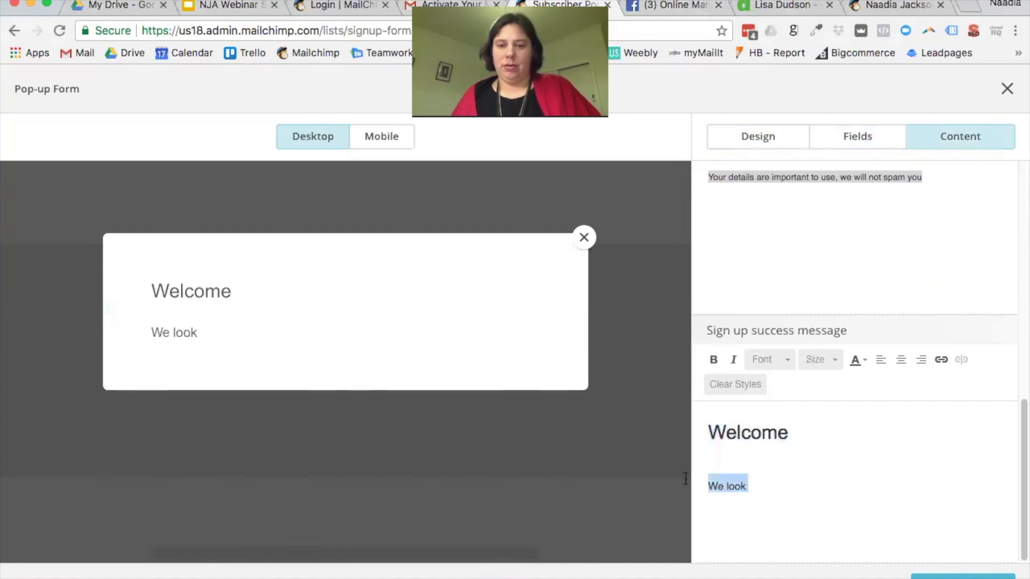
key(super+v)
drag(869, 526, 709, 494)
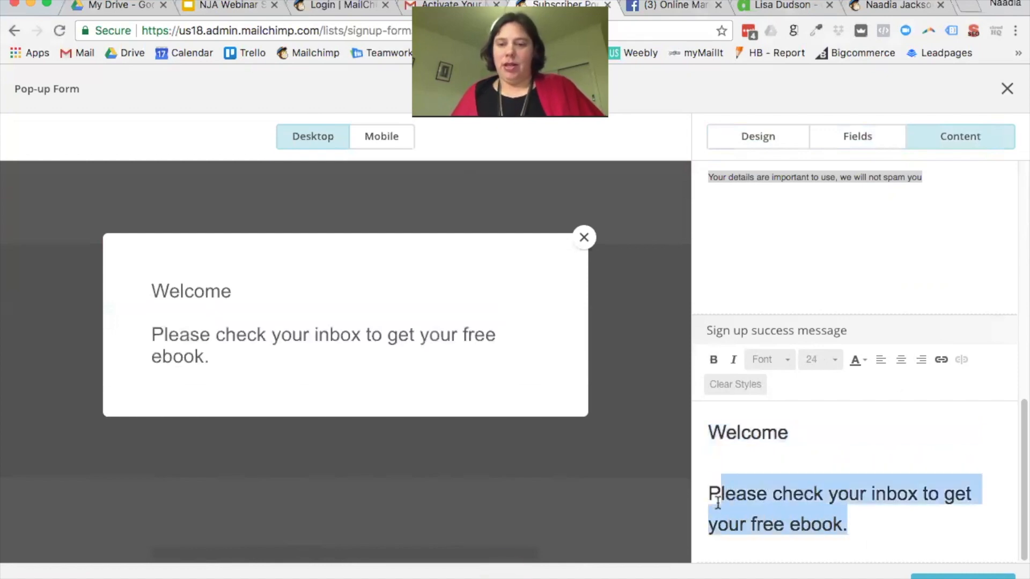
Step: Set the paragraph to size 16 and append 'and check out our Facebook Page.'
click(838, 362)
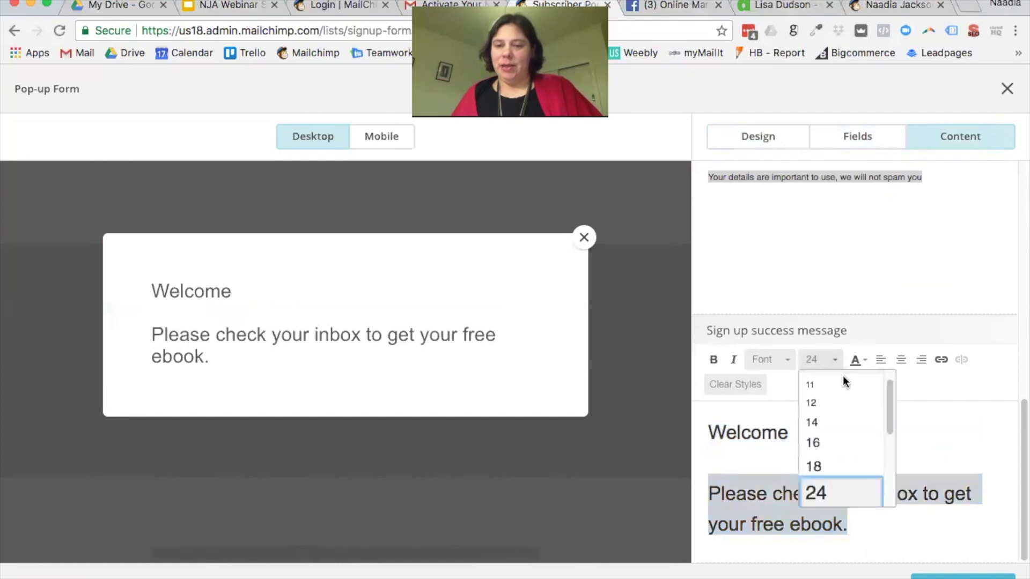
click(836, 441)
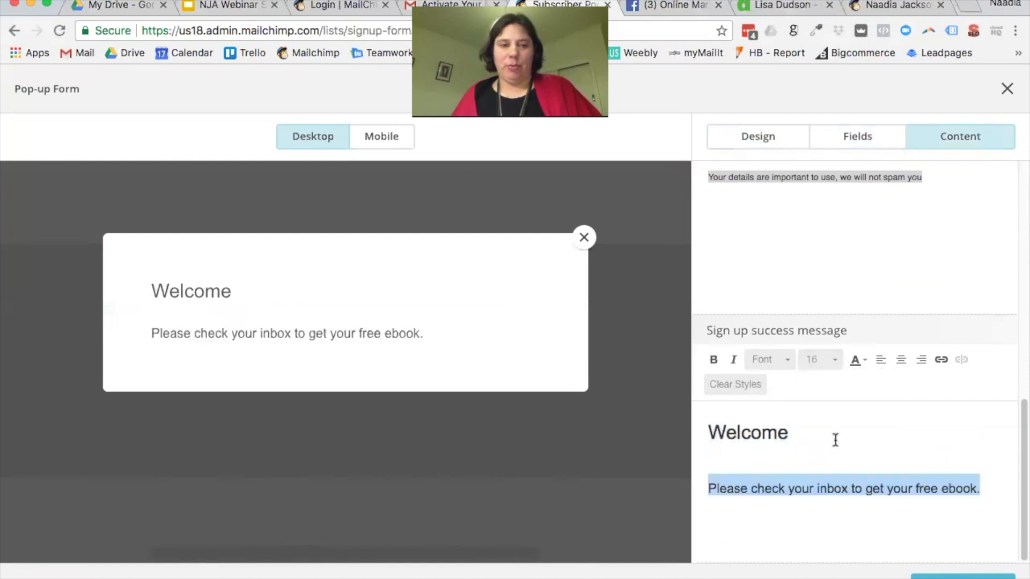
click(985, 489)
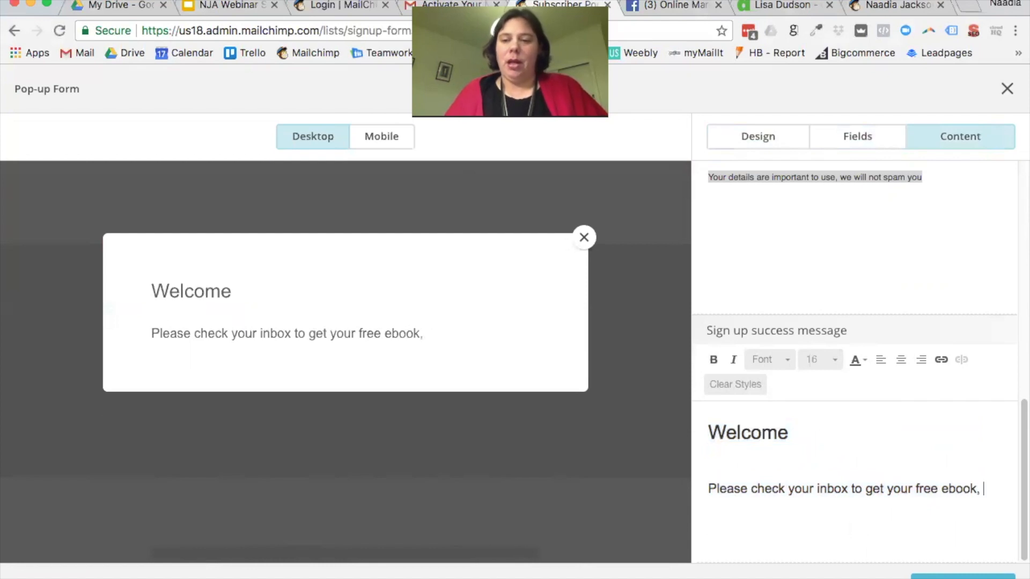
text(and check )
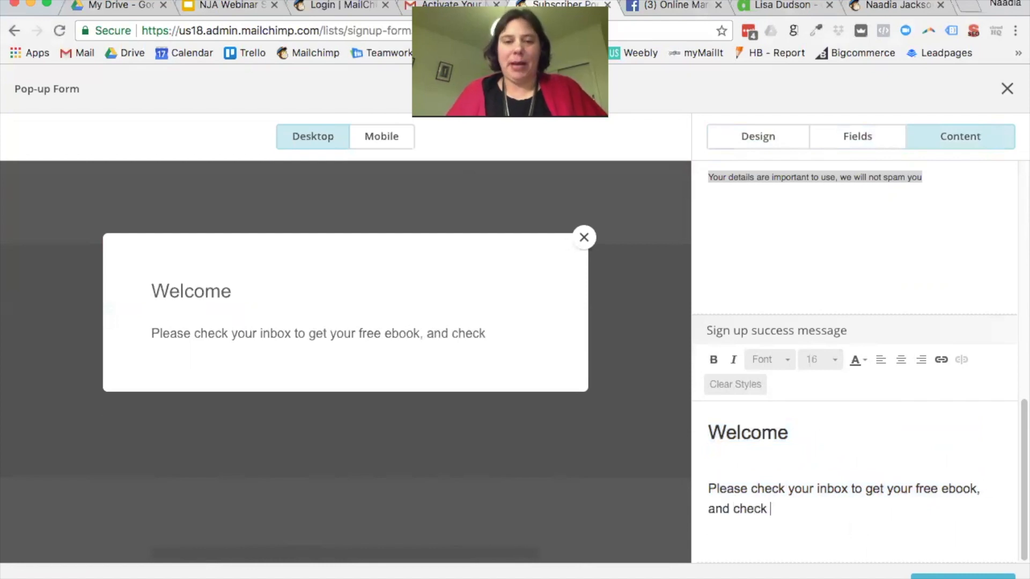
text(out our face)
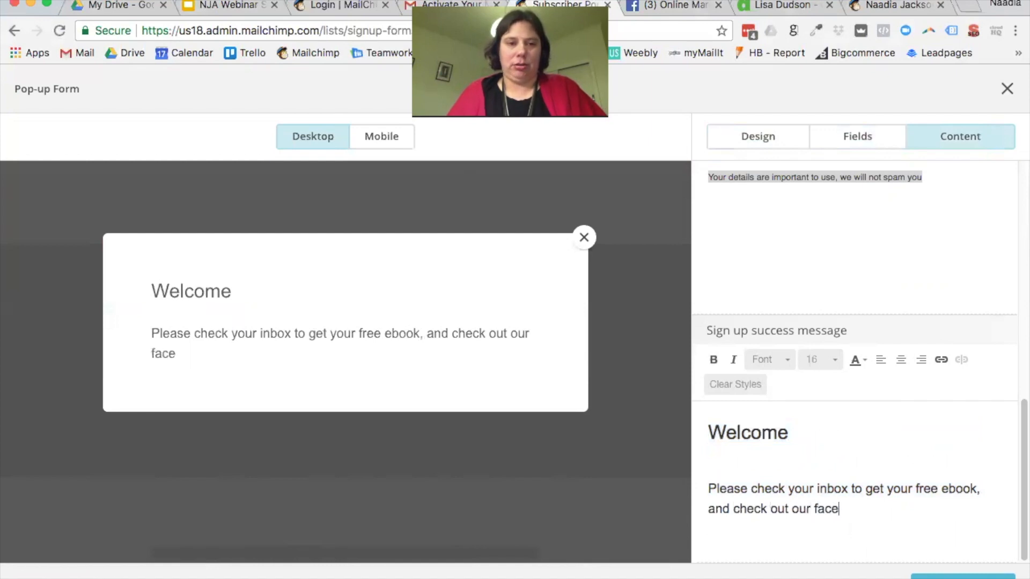
key(BackSpace)
key(BackSpace)
key(BackSpace)
key(BackSpace)
text(Ba)
key(BackSpace)
key(BackSpace)
text(Facebook )
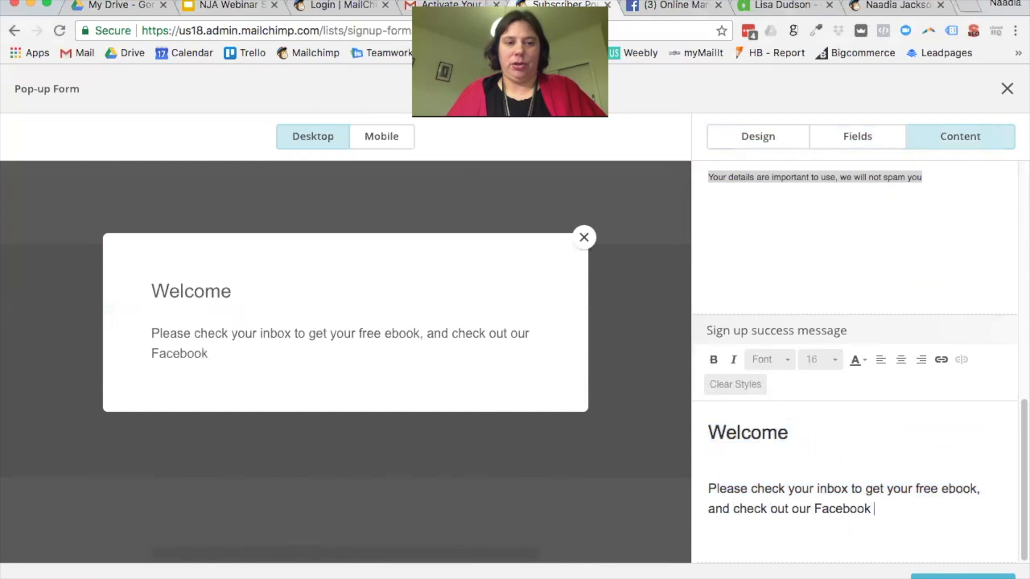
text(Page.)
drag(905, 509, 815, 509)
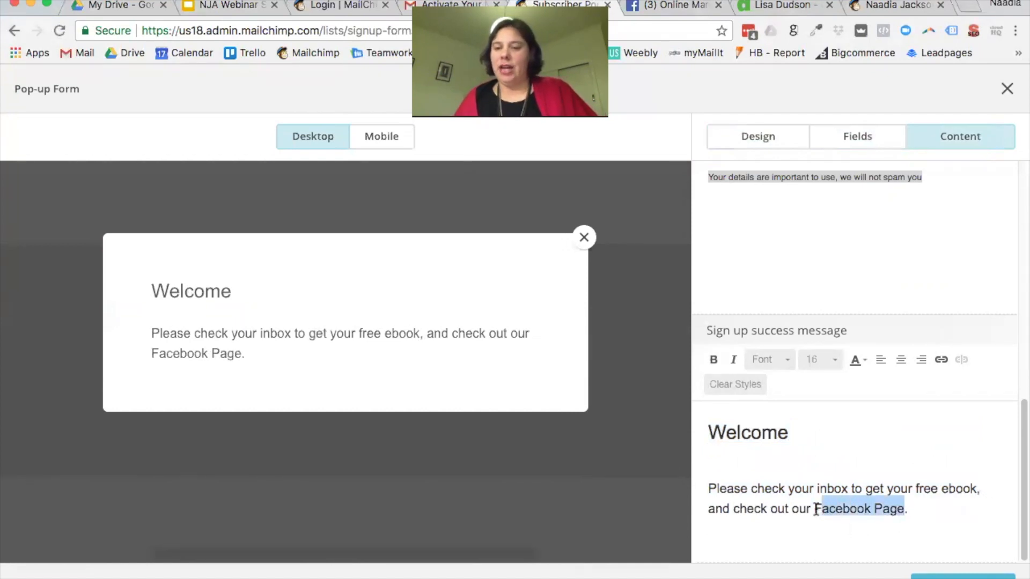
click(941, 359)
text(www.uniqueness.co.nz)
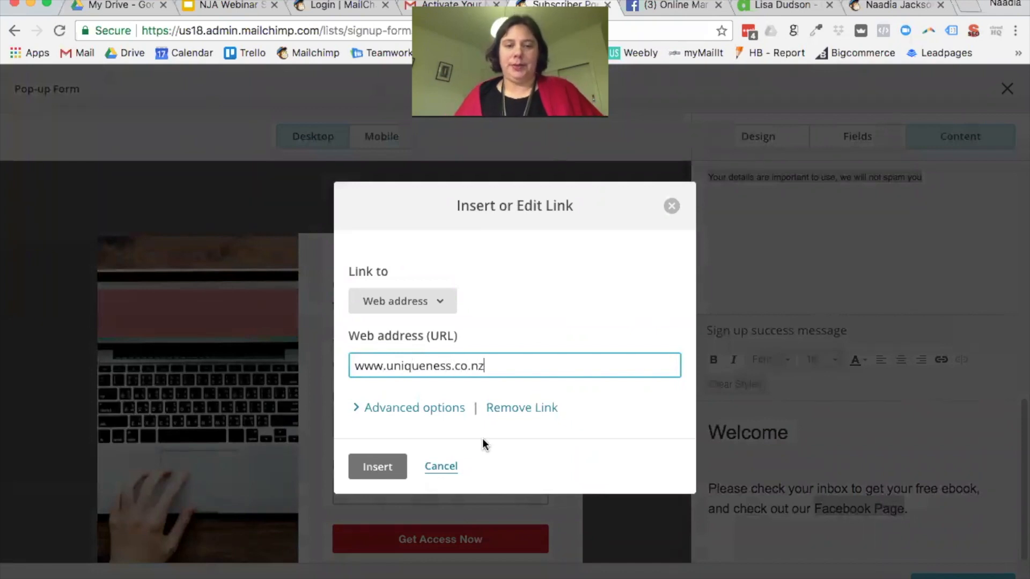
click(394, 465)
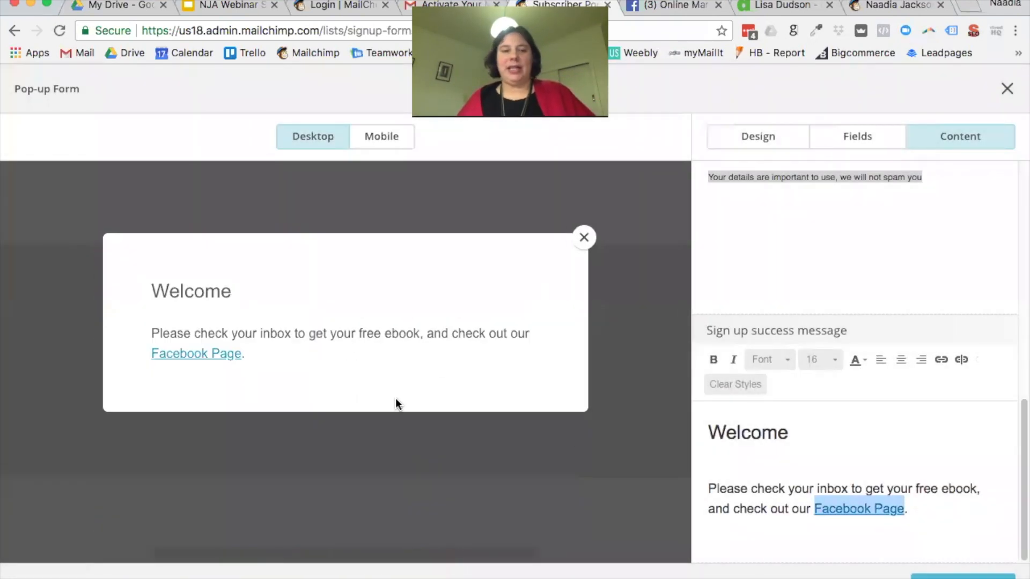
Step: Centre-align the entire success message
drag(931, 512, 712, 417)
click(901, 361)
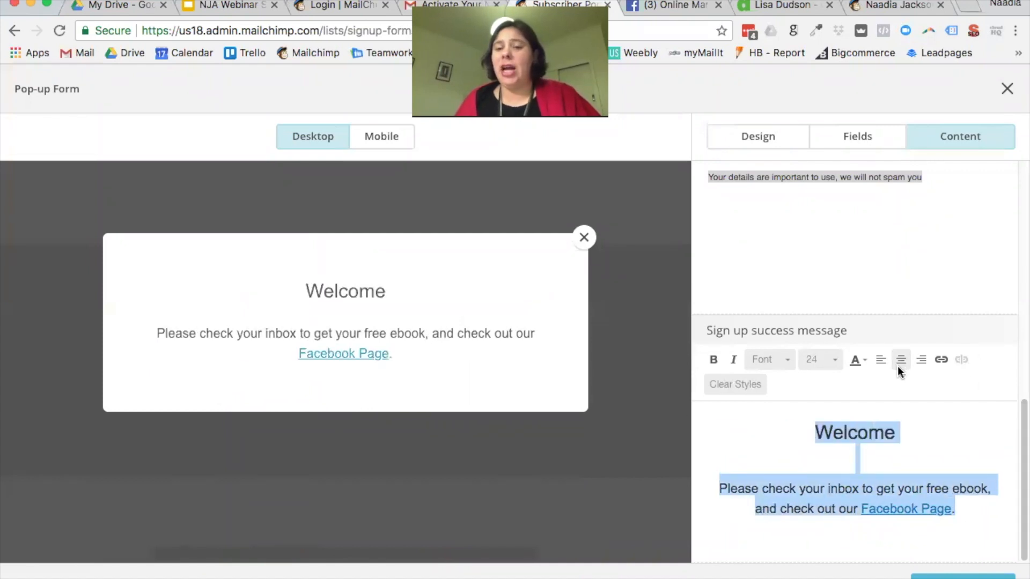
click(862, 418)
Step: Make the Welcome heading bold at size 48
drag(948, 434, 786, 425)
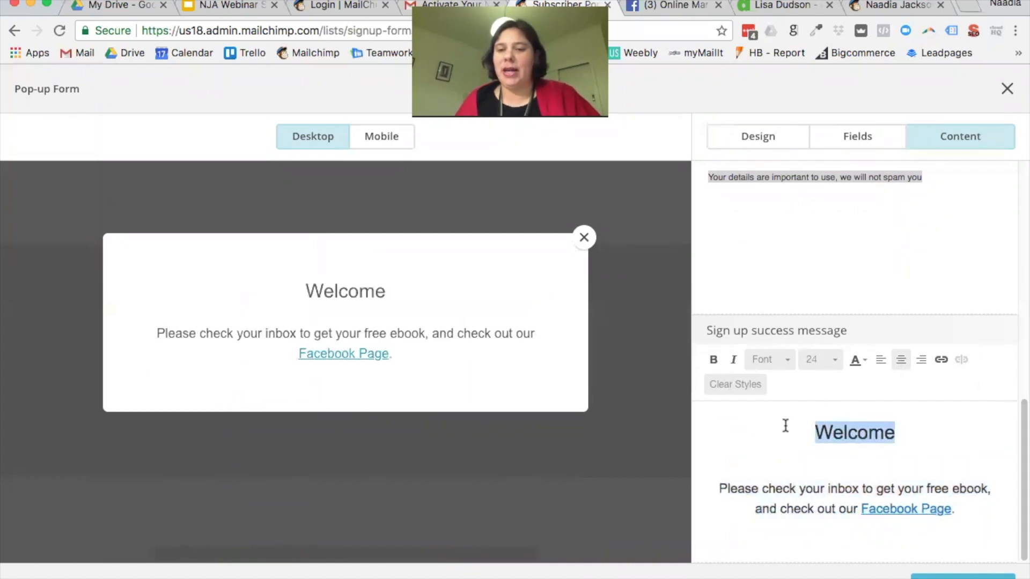
click(835, 361)
scroll(835, 471, down, 3)
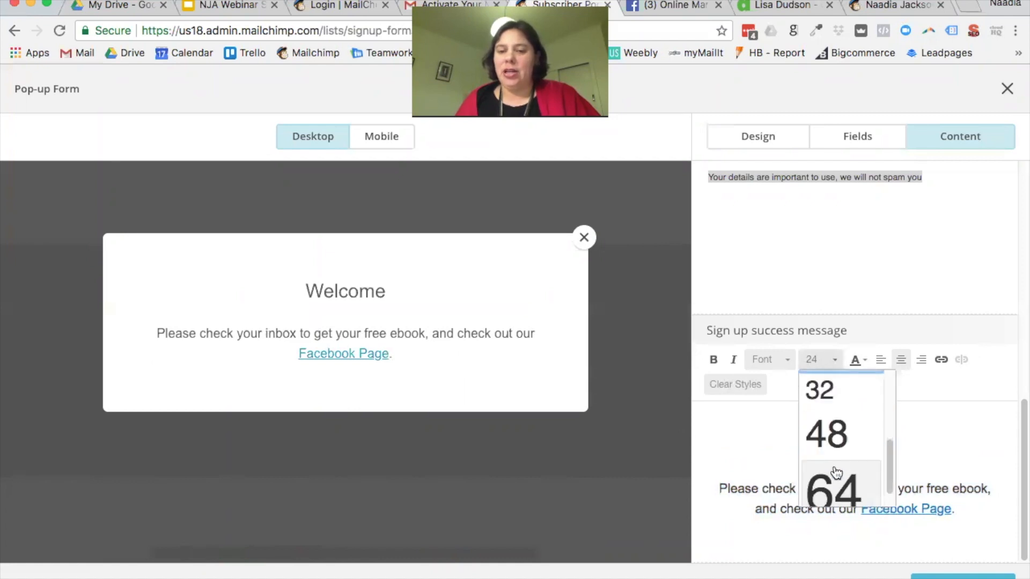
click(840, 439)
click(714, 360)
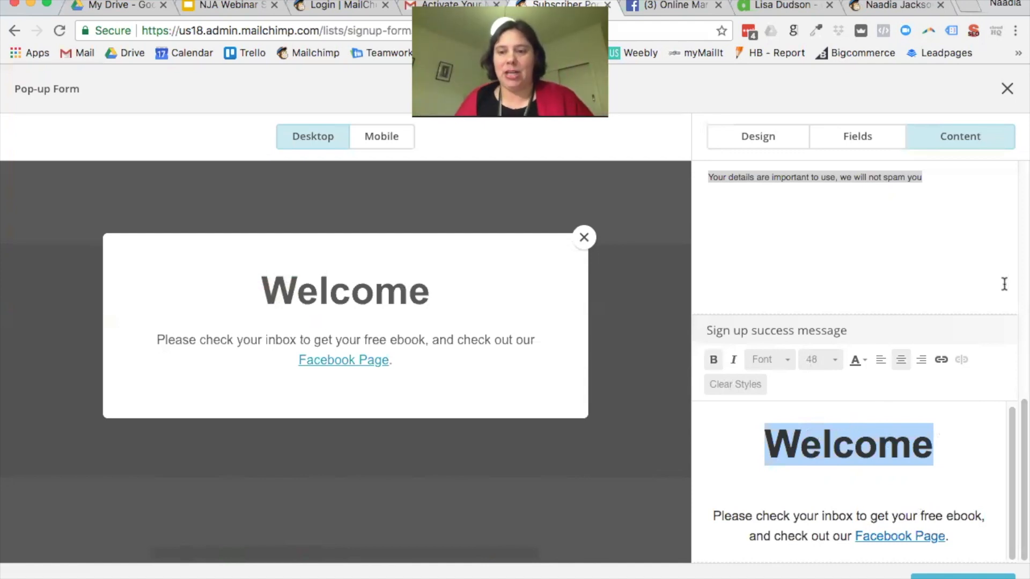
Step: View the pop-up form's embed code and select all of it
click(963, 577)
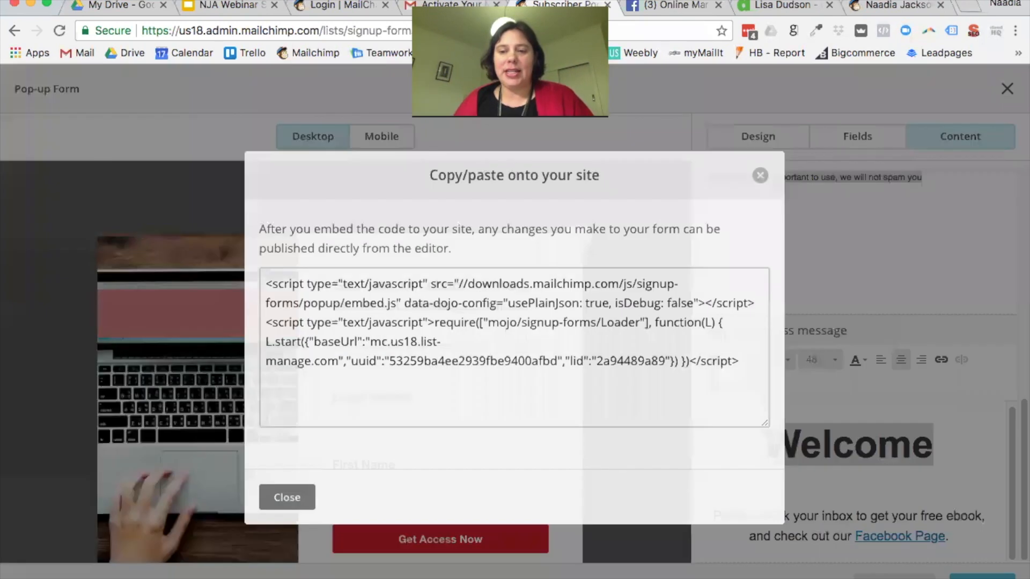
drag(746, 363, 221, 272)
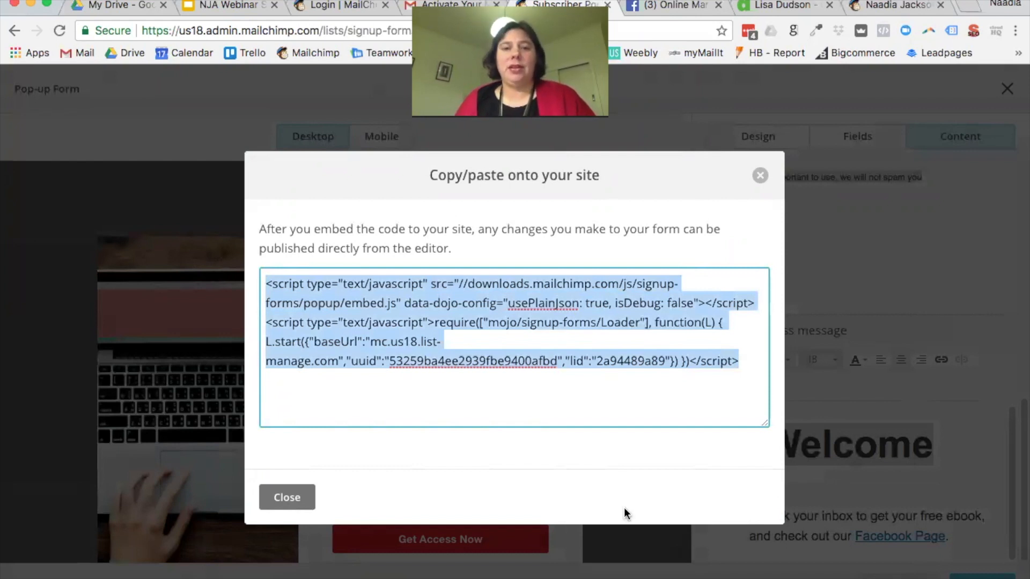
click(284, 507)
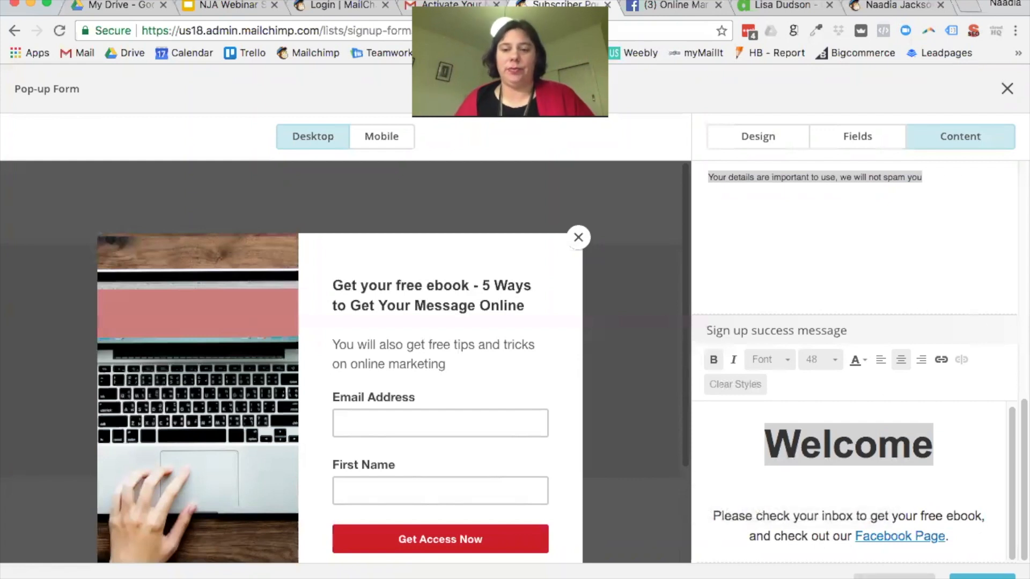
Step: Publish the pop-up form changes and close the form editor
click(982, 577)
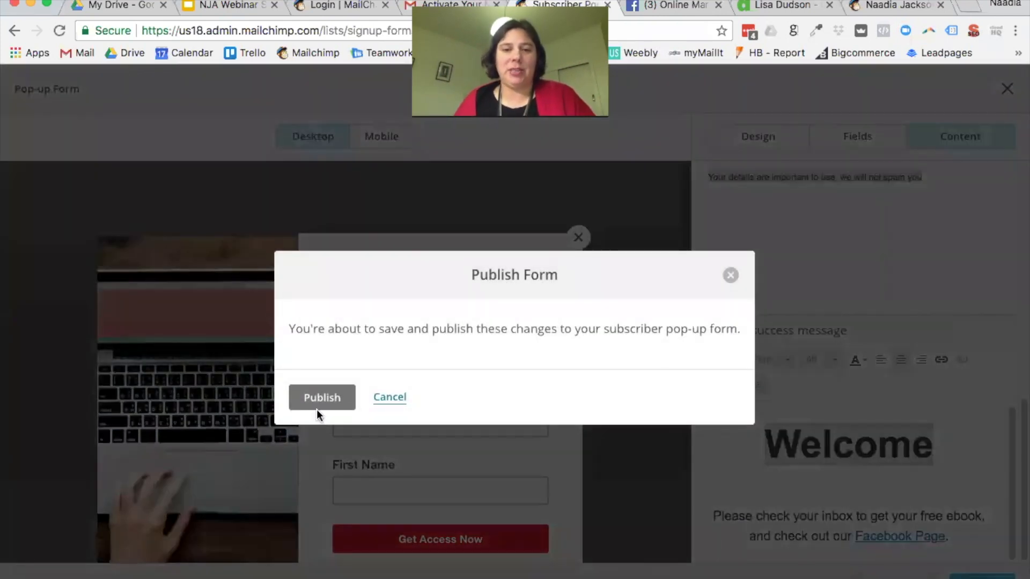
click(321, 395)
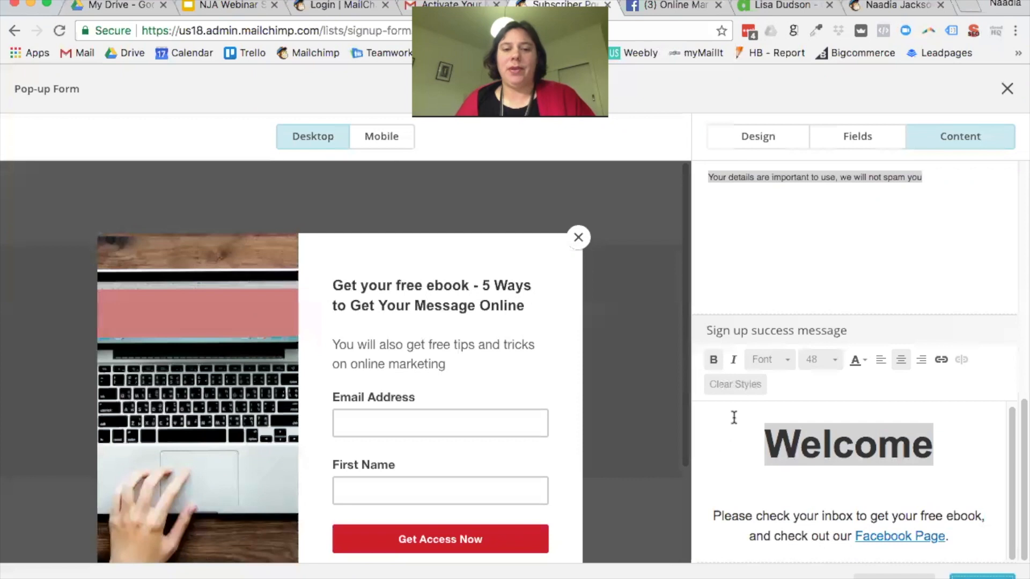
click(1016, 91)
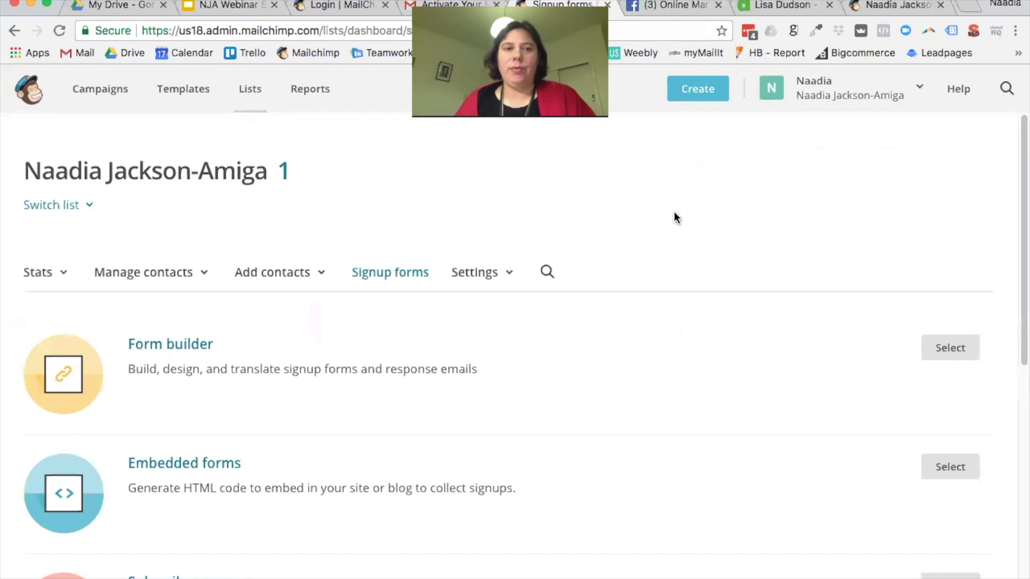
Step: Start a new campaign from the Campaigns page and choose the Create an Email option
click(95, 95)
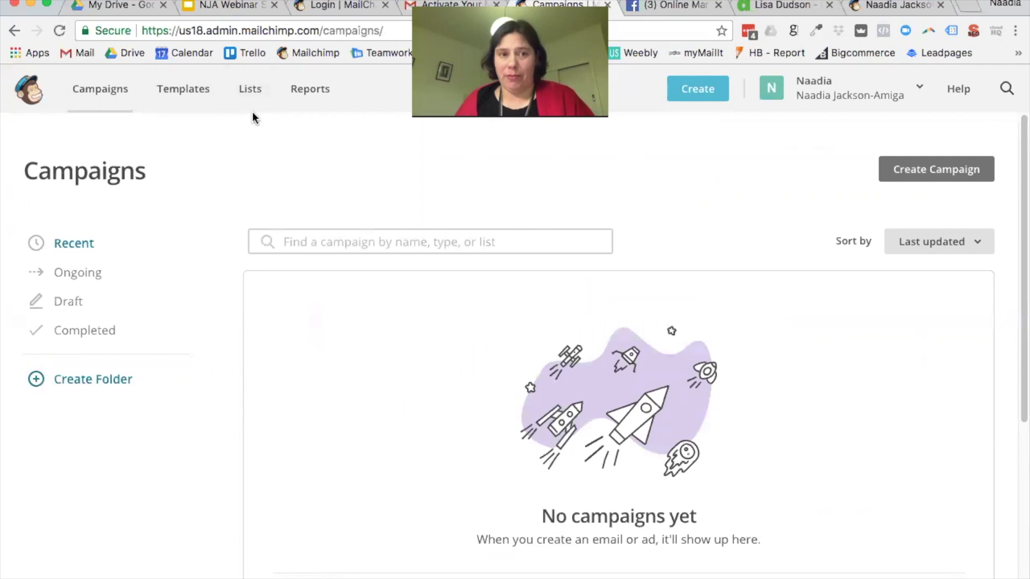
click(962, 176)
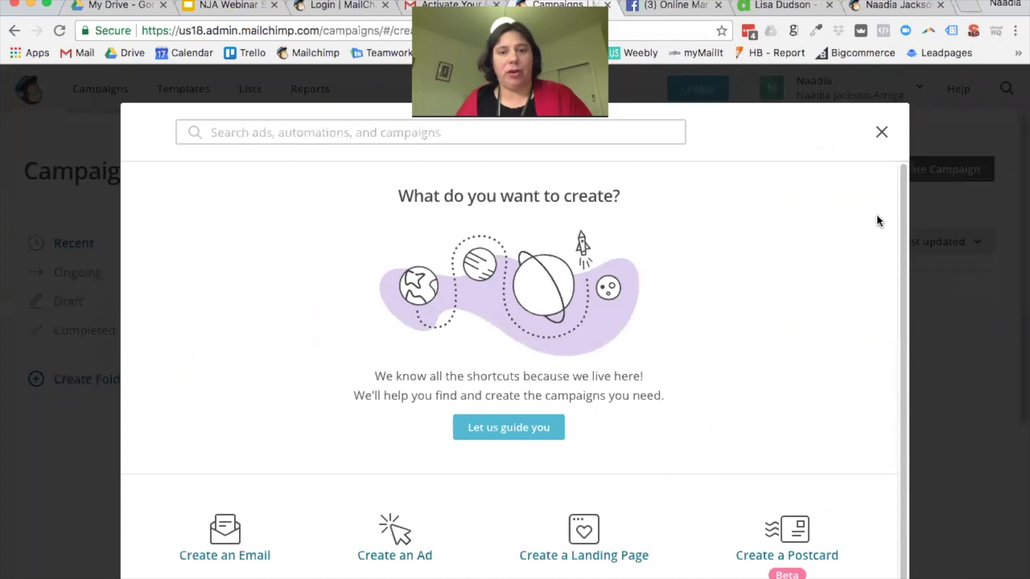
scroll(816, 242, down, 1)
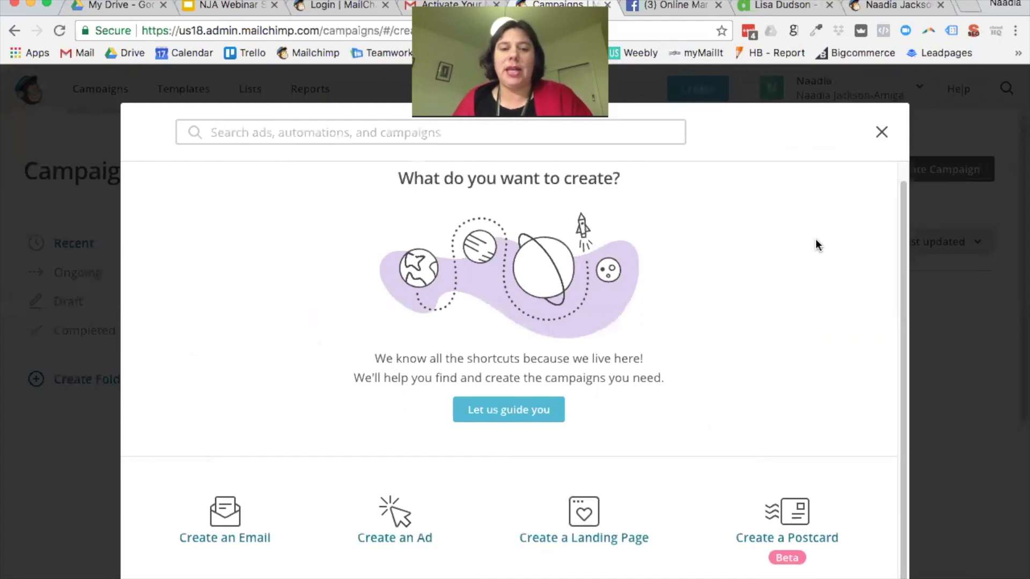
click(226, 512)
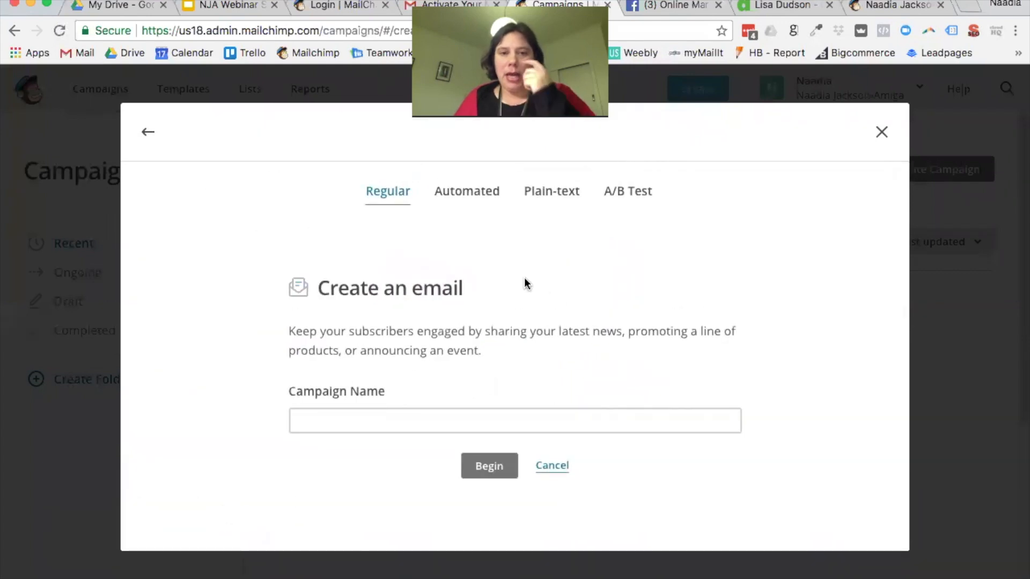
Step: Begin an Automated 'Welcome new subscribers' email for the Amiga Camp list
click(465, 200)
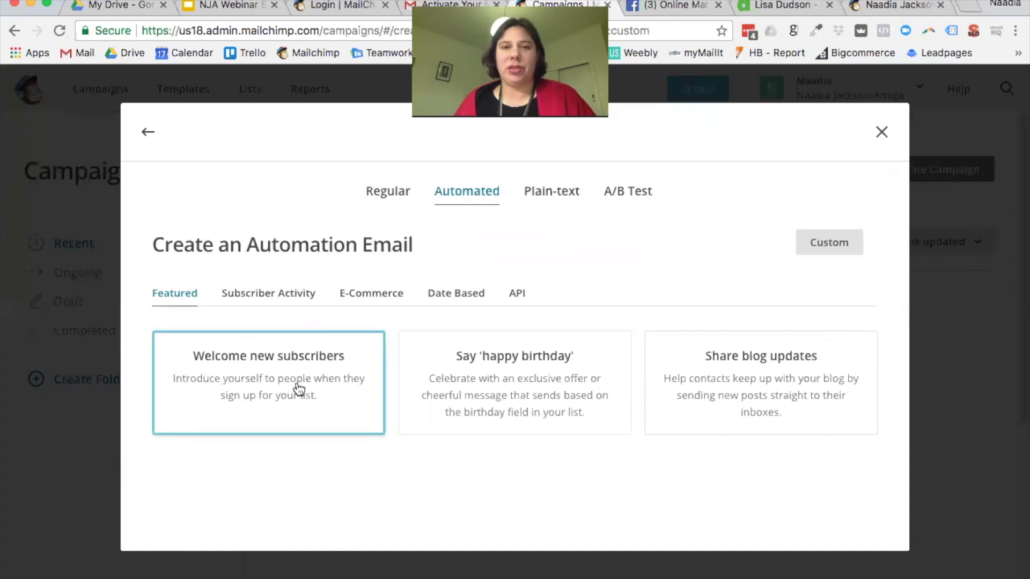
click(318, 398)
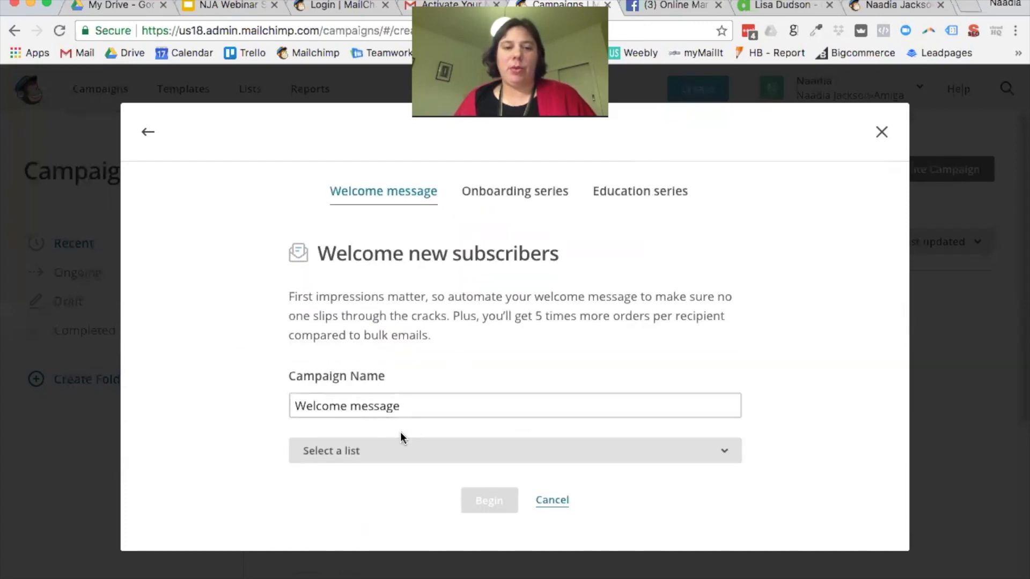
click(402, 450)
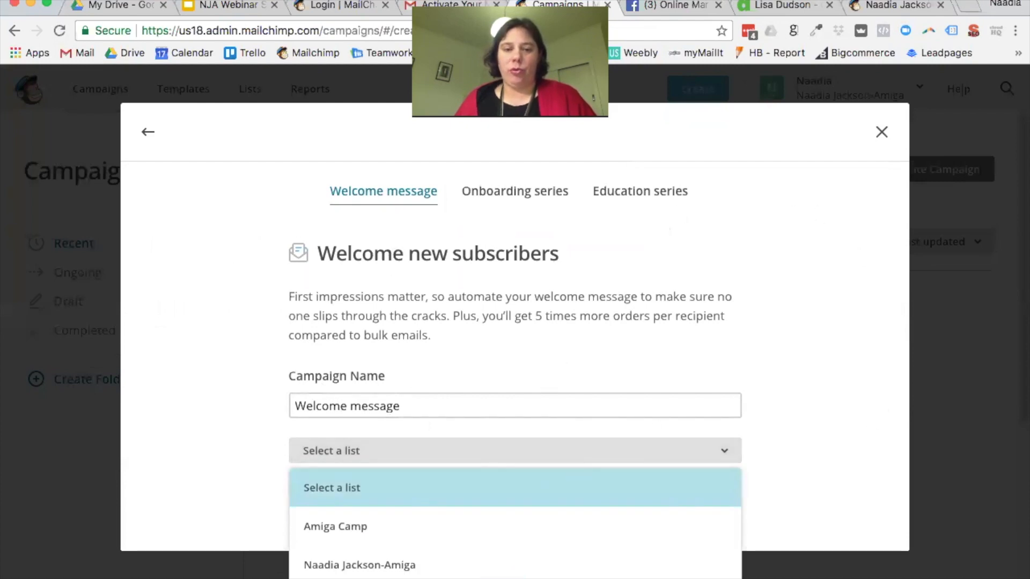
click(258, 133)
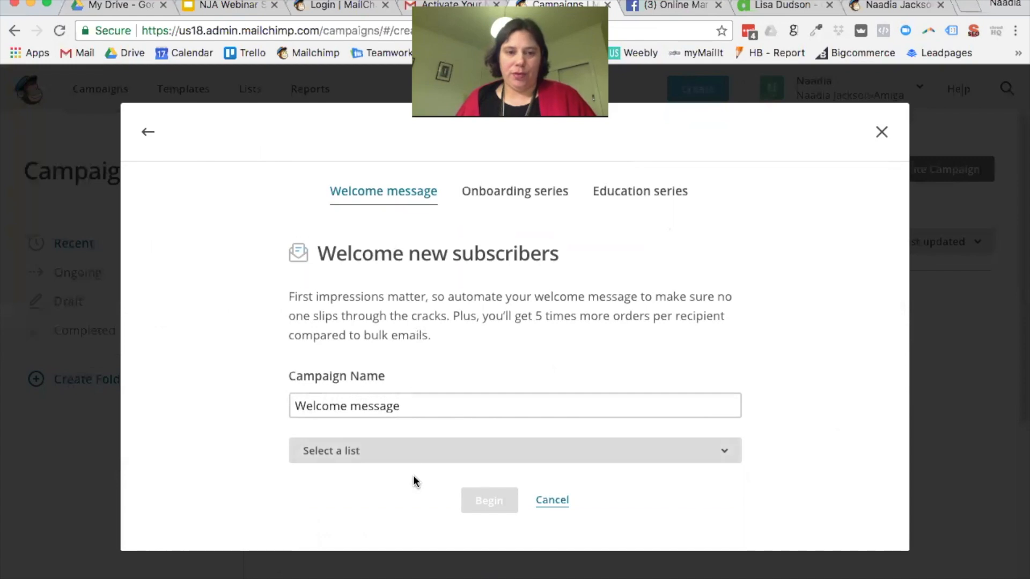
click(401, 459)
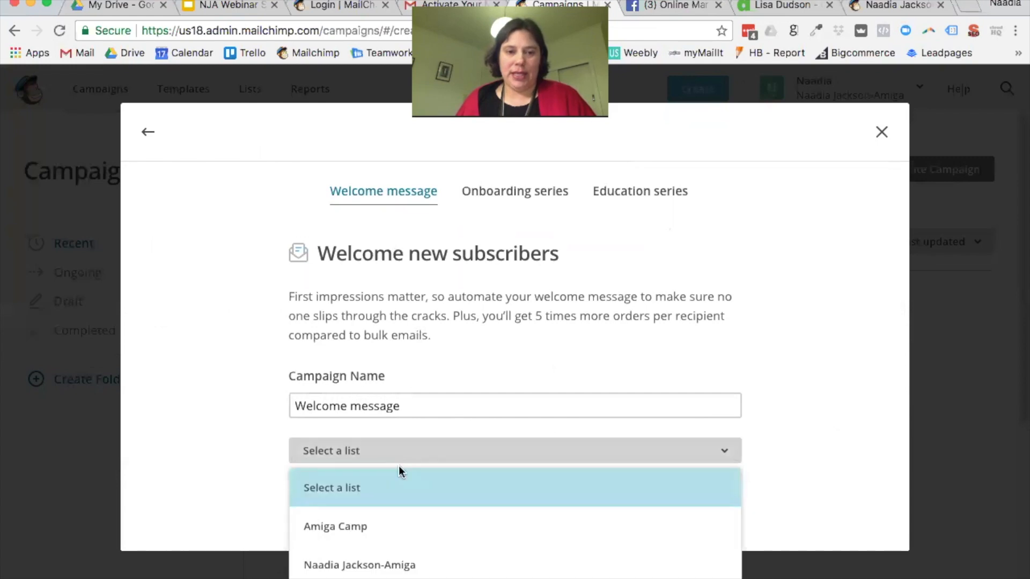
click(375, 526)
click(493, 505)
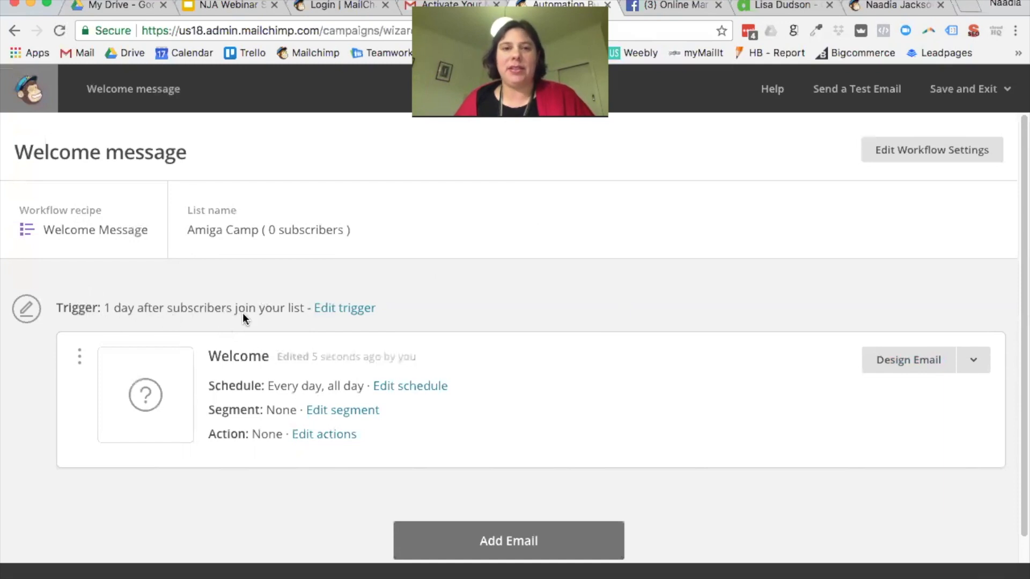
Step: Change the welcome trigger delay to immediately, keeping imported subscribers excluded, then start designing the email
click(343, 309)
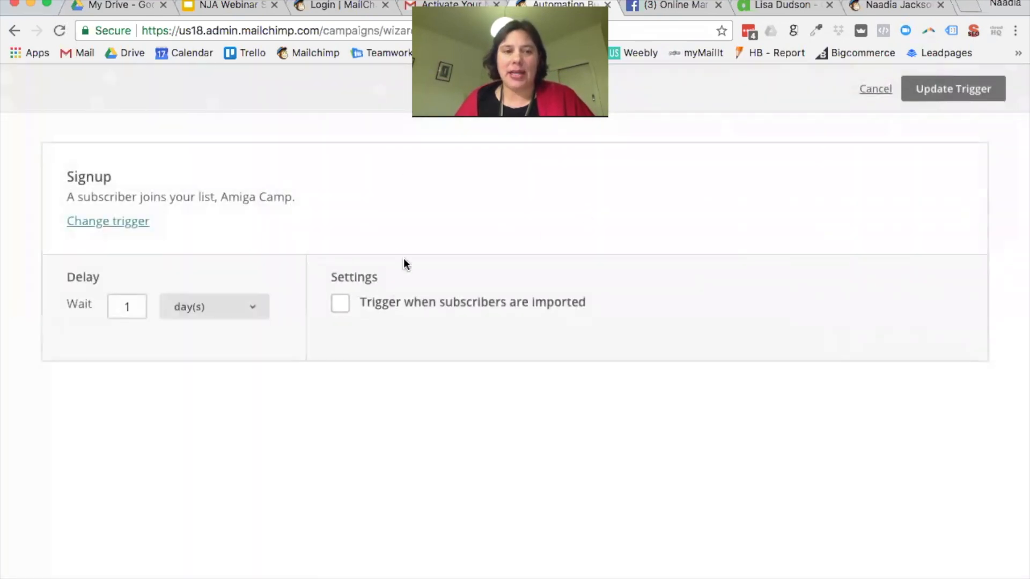
click(254, 307)
click(237, 277)
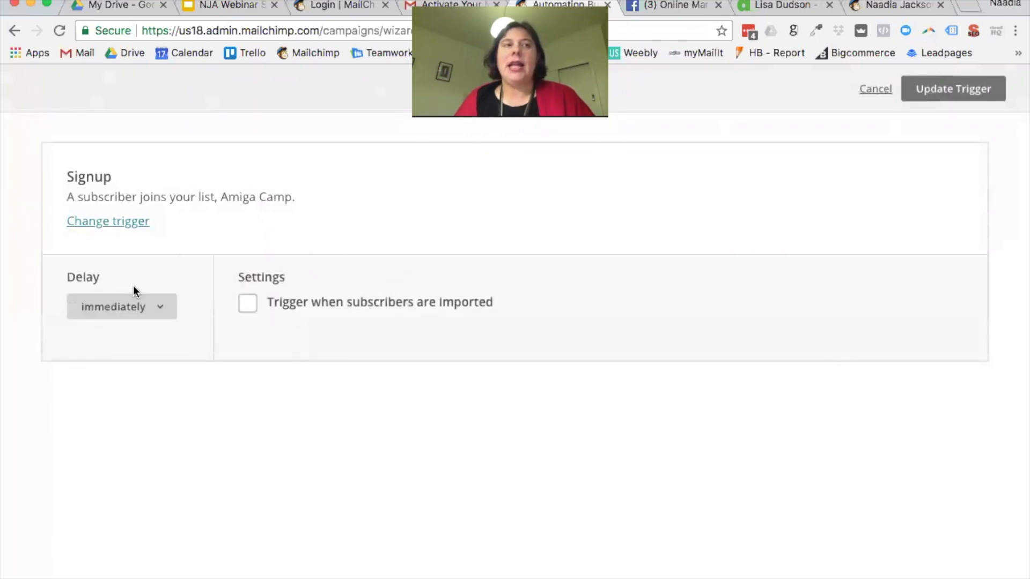
click(248, 304)
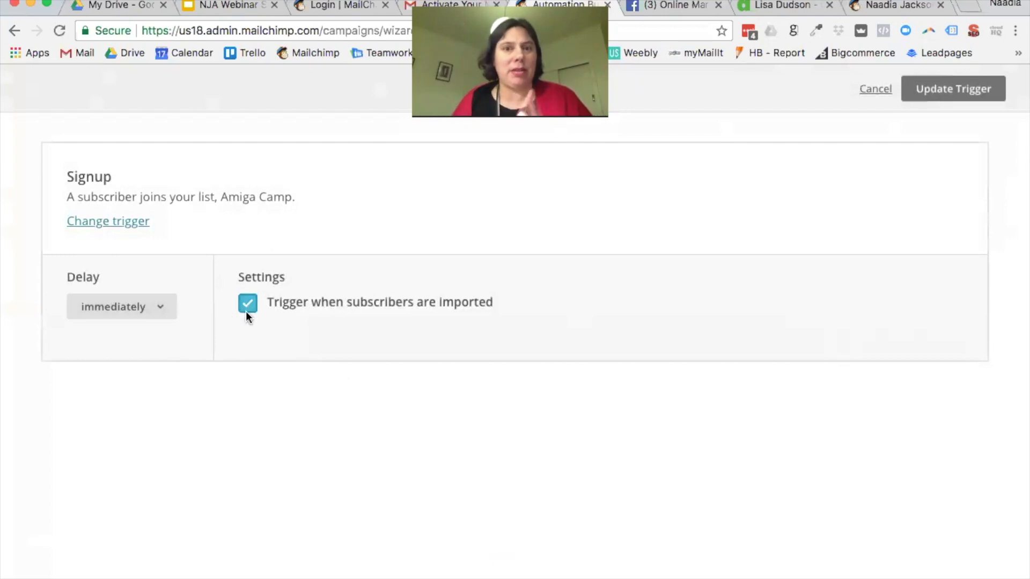
click(249, 310)
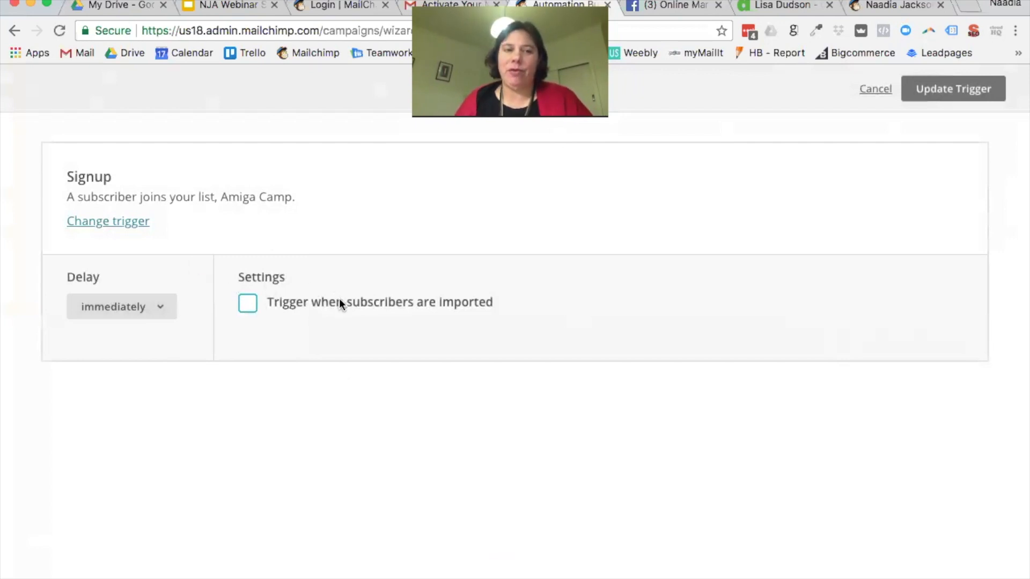
click(936, 97)
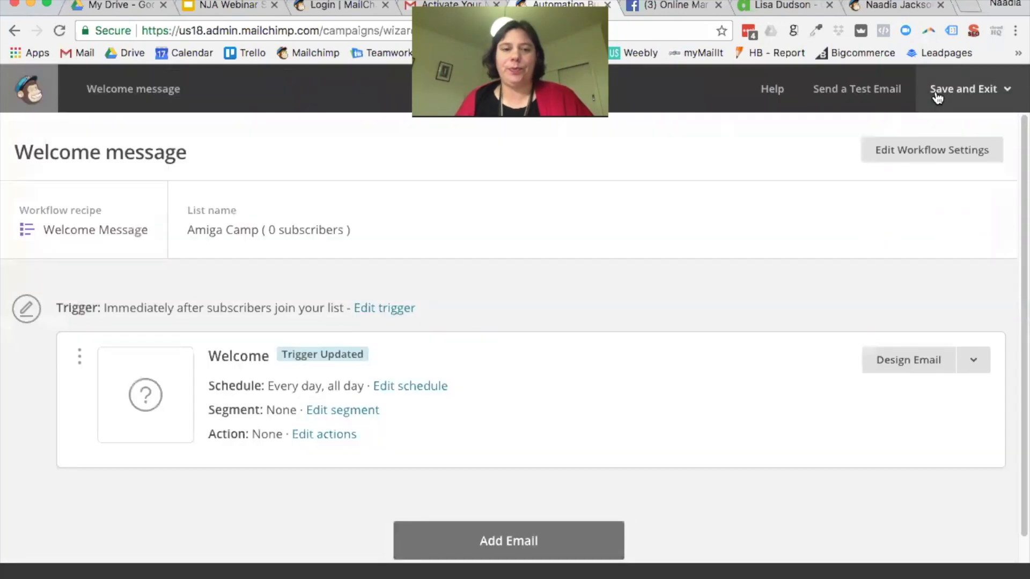
click(912, 363)
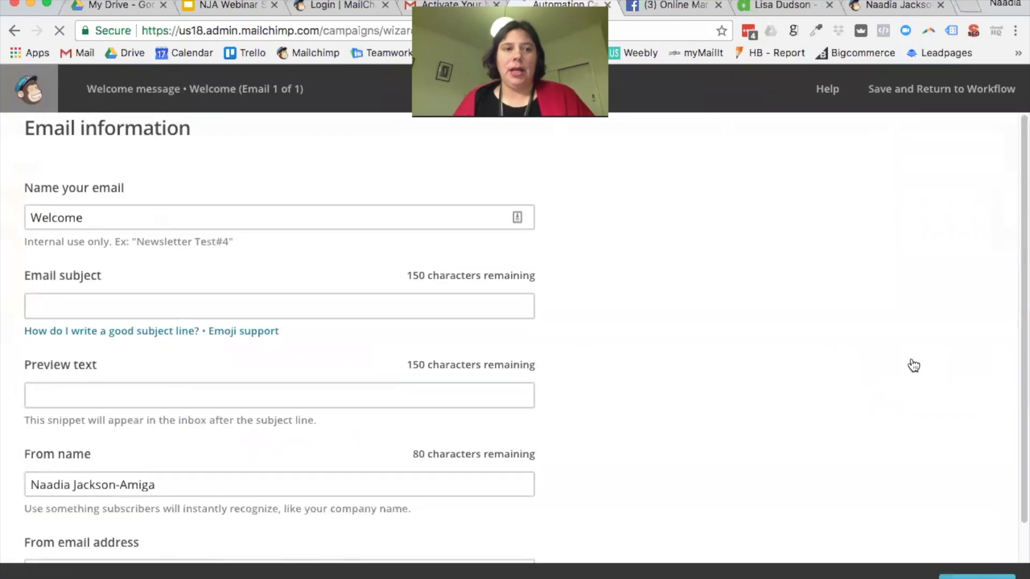
Step: Name the email 'Welcome for 5 Tips ebook'
drag(92, 218, 7, 216)
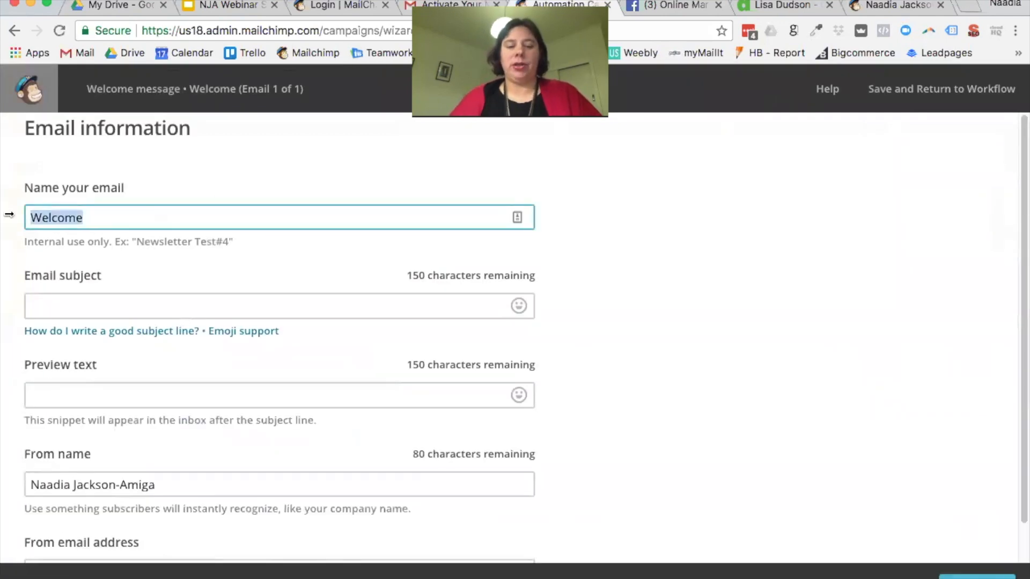
text(Weclome)
key(BackSpace)
key(BackSpace)
key(BackSpace)
key(BackSpace)
key(BackSpace)
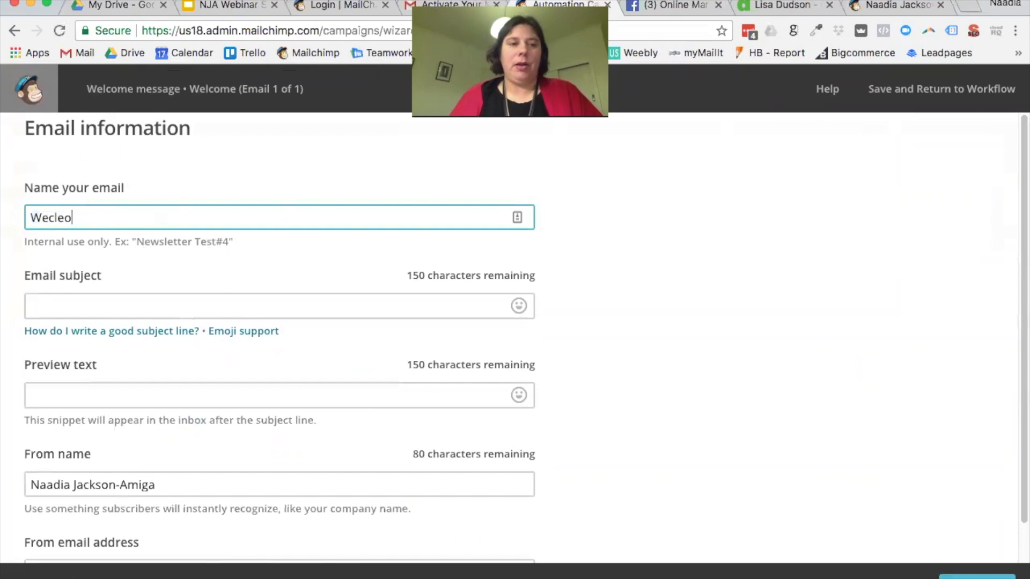
text(lcome for )
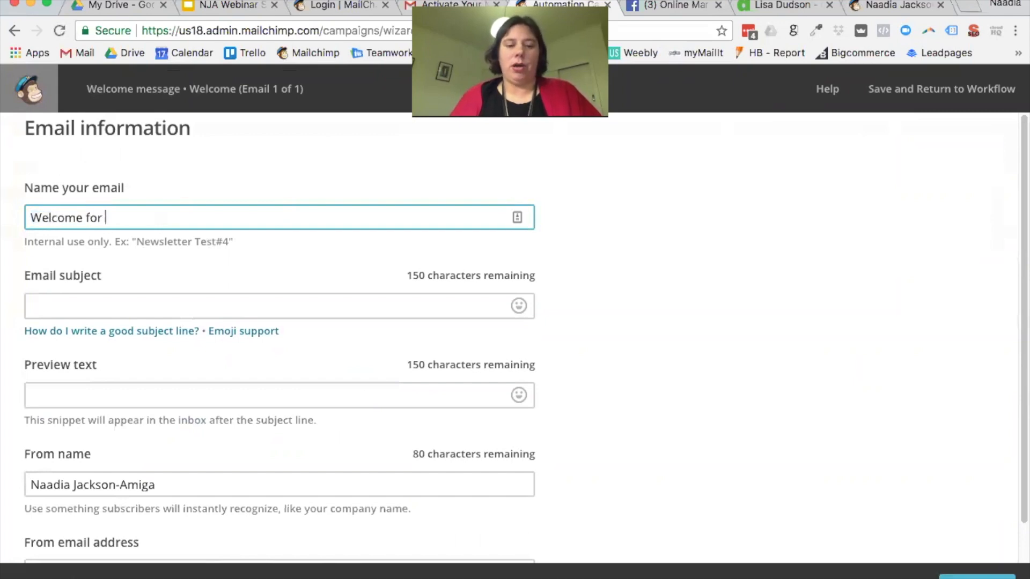
text(5 Tips ebook)
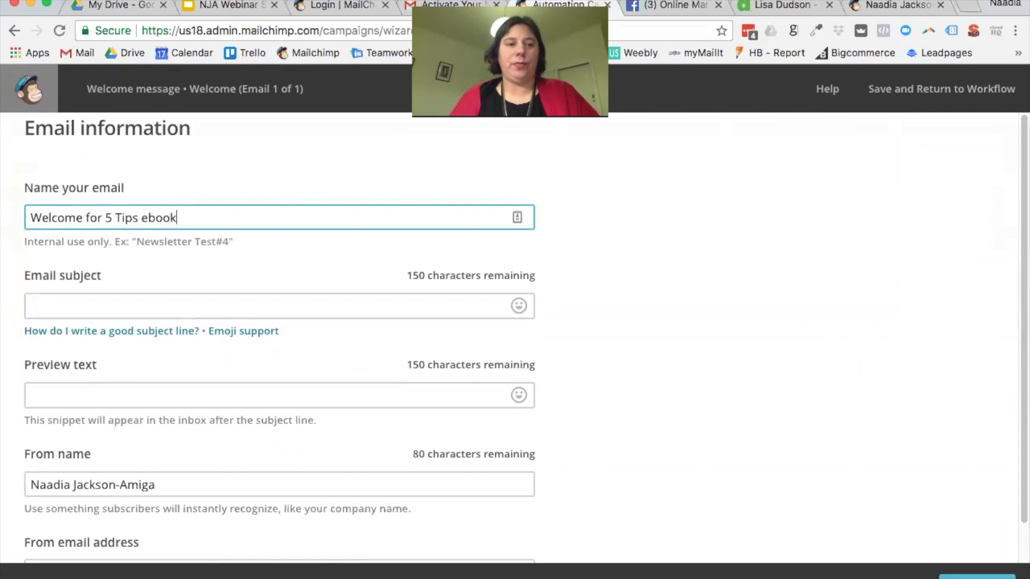
Step: Enter the subject line 'Welcome, here's your ebook'
key(Tab)
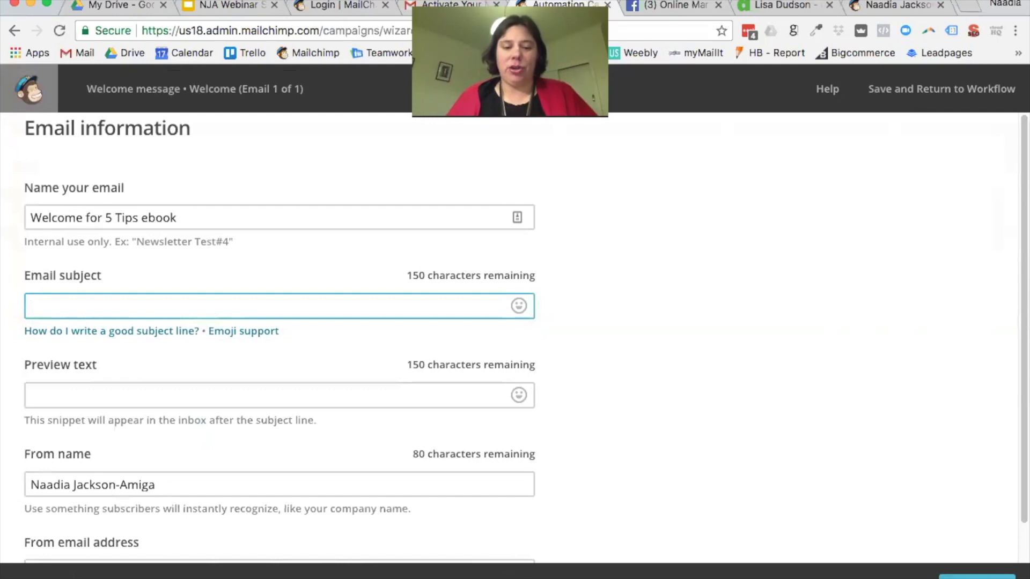
text(Here)
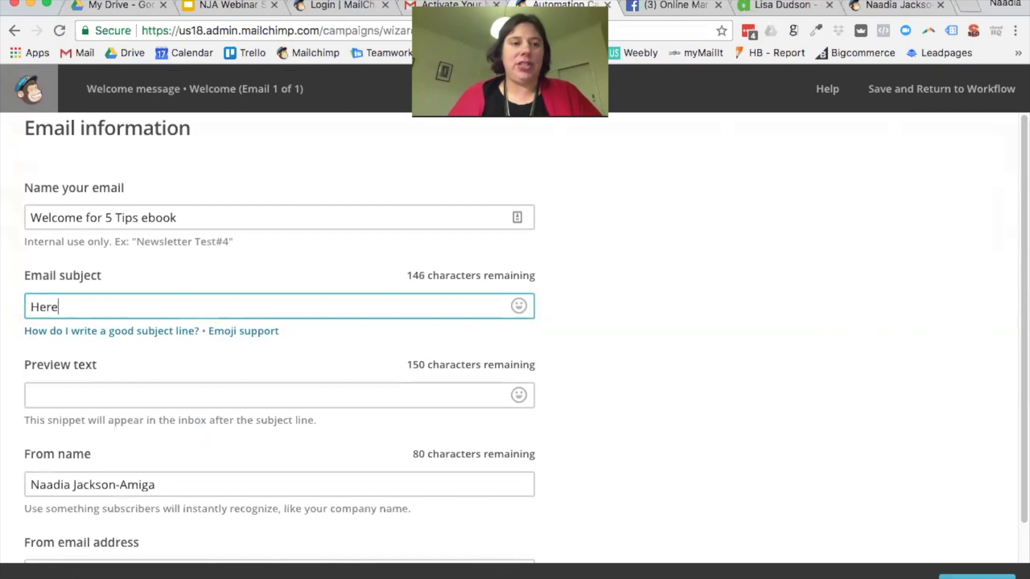
text('s your ebook)
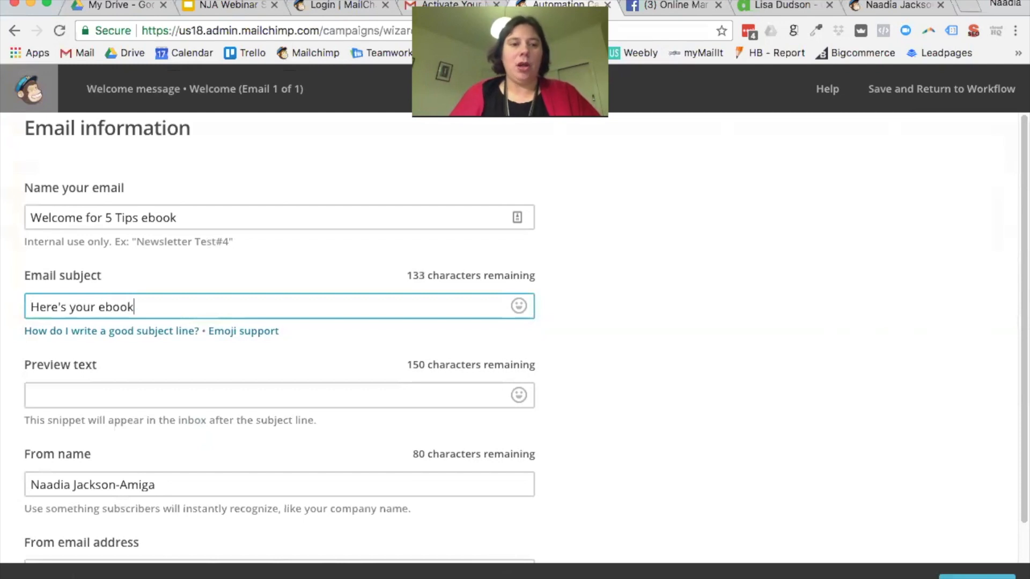
click(31, 307)
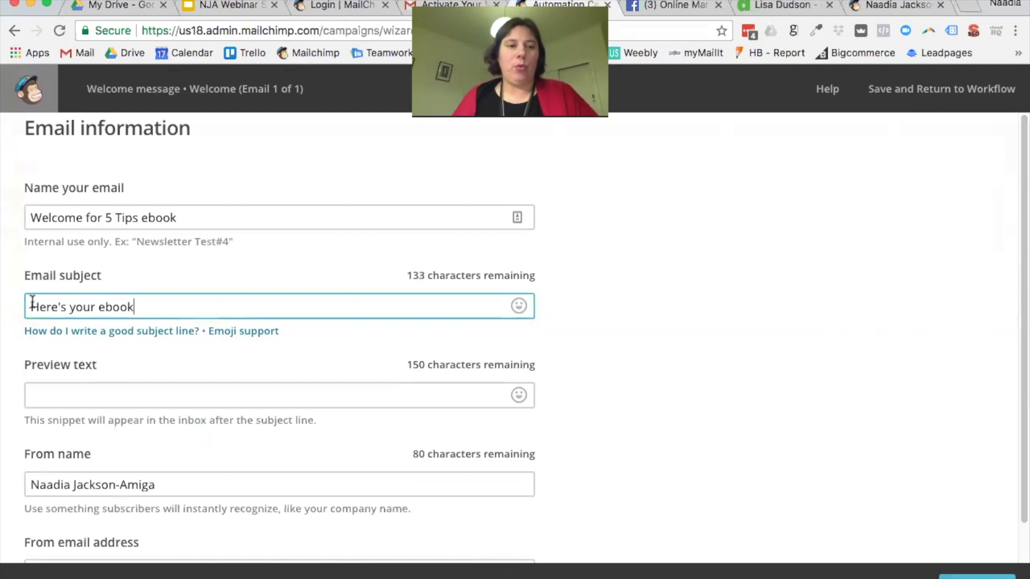
text(Welcome)
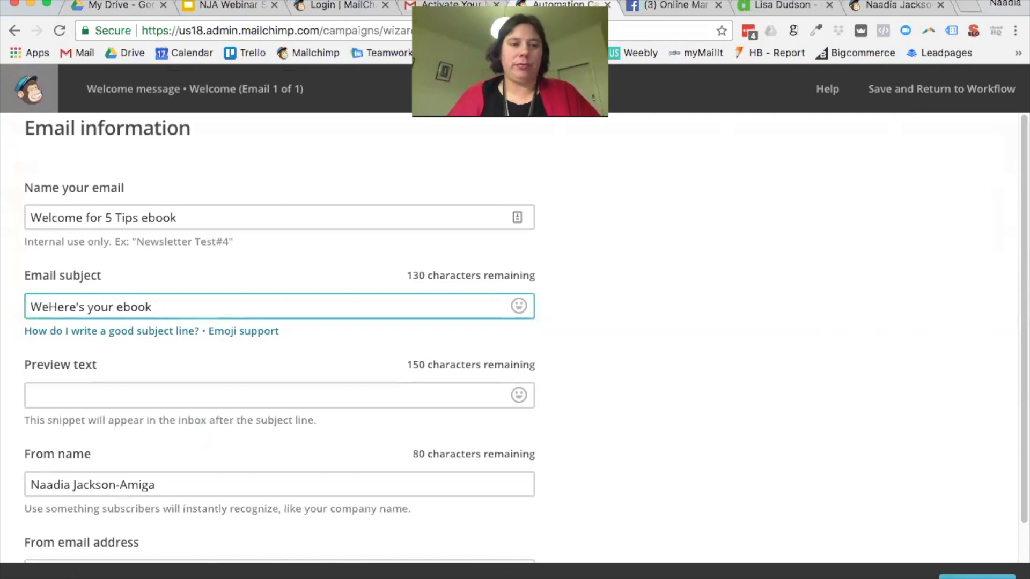
text(,)
key(Delete)
text(h)
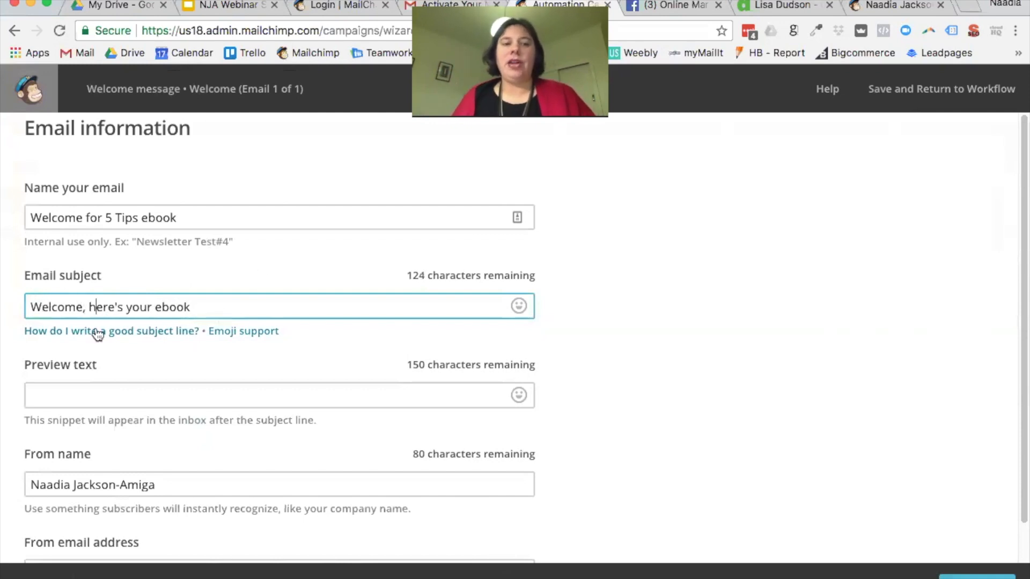
scroll(214, 319, down, 1)
click(184, 370)
scroll(271, 356, down, 1)
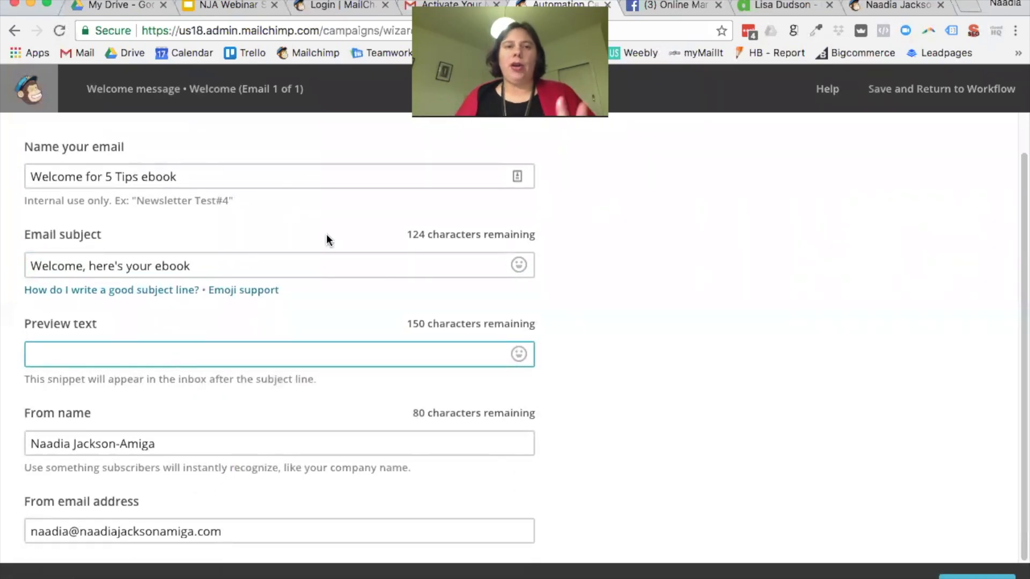
click(460, 5)
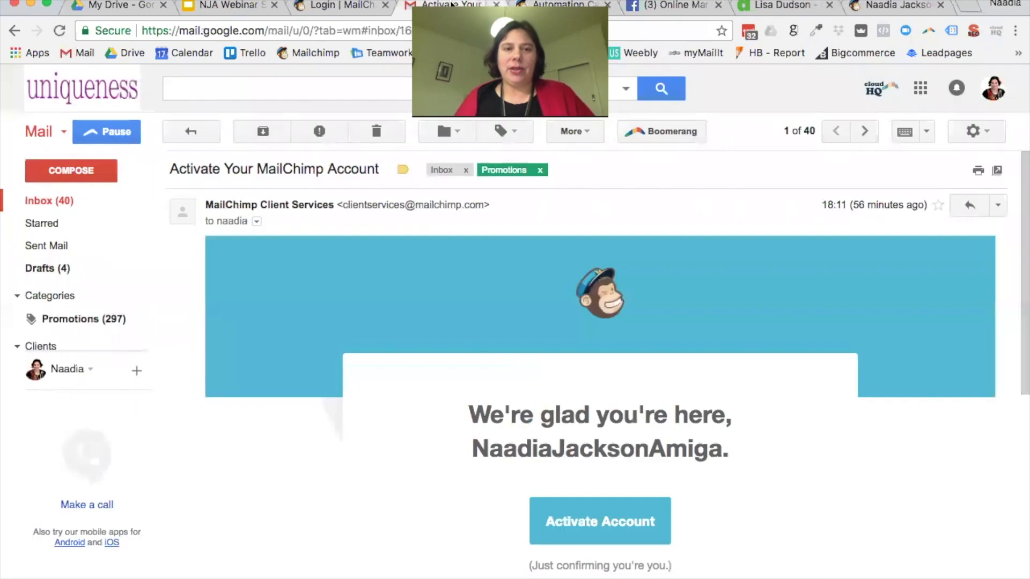
click(83, 199)
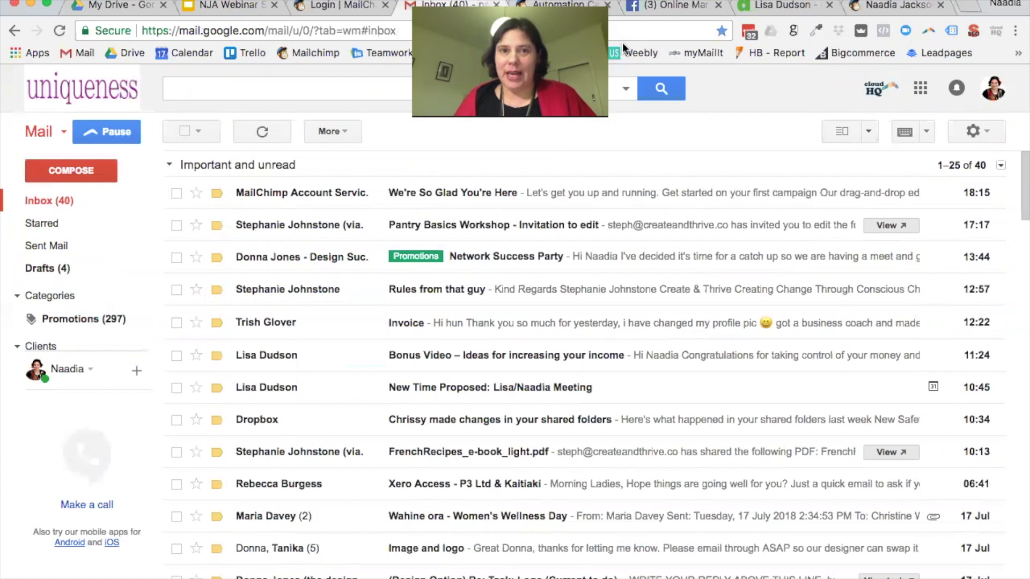
click(548, 5)
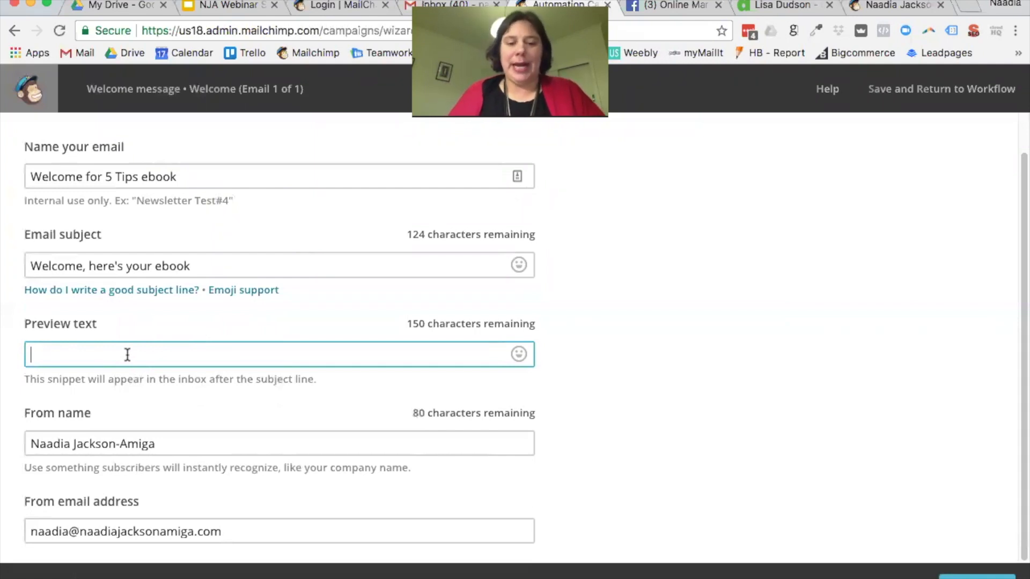
Step: Enter the preview text 'Great to see you, download your free ebook on.....' and click Next
text(Great to s)
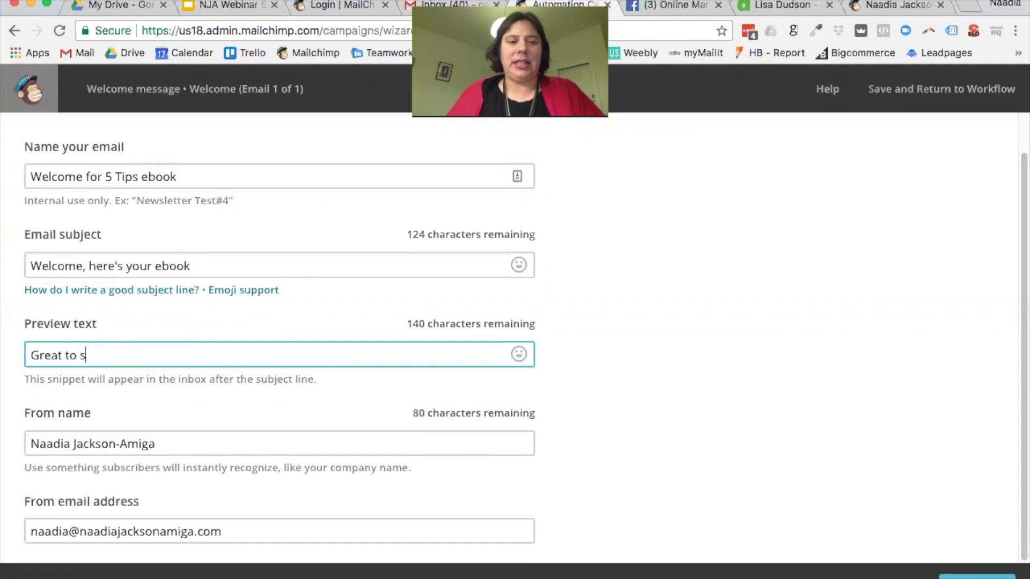
text(ee you,)
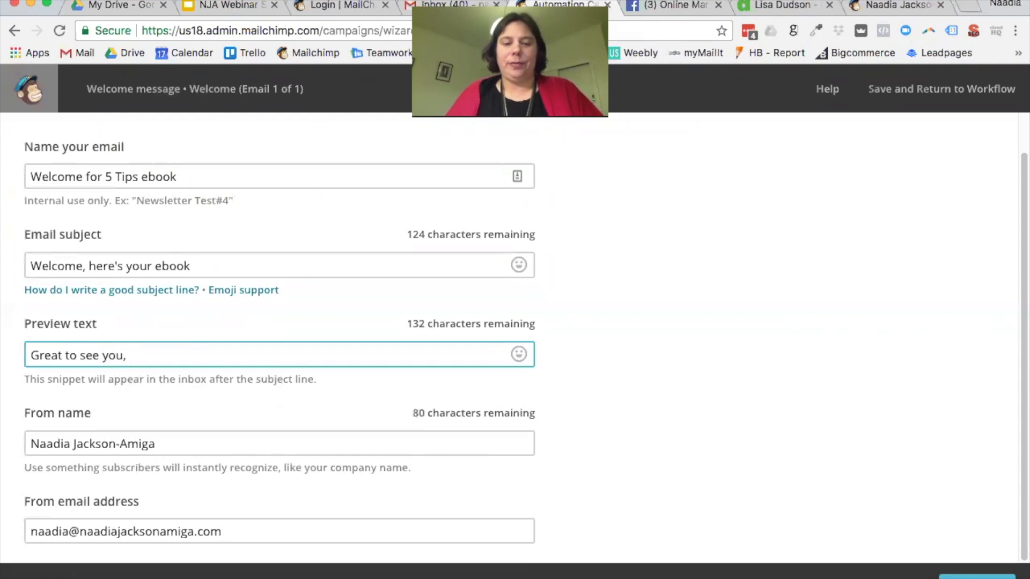
text( download your free b)
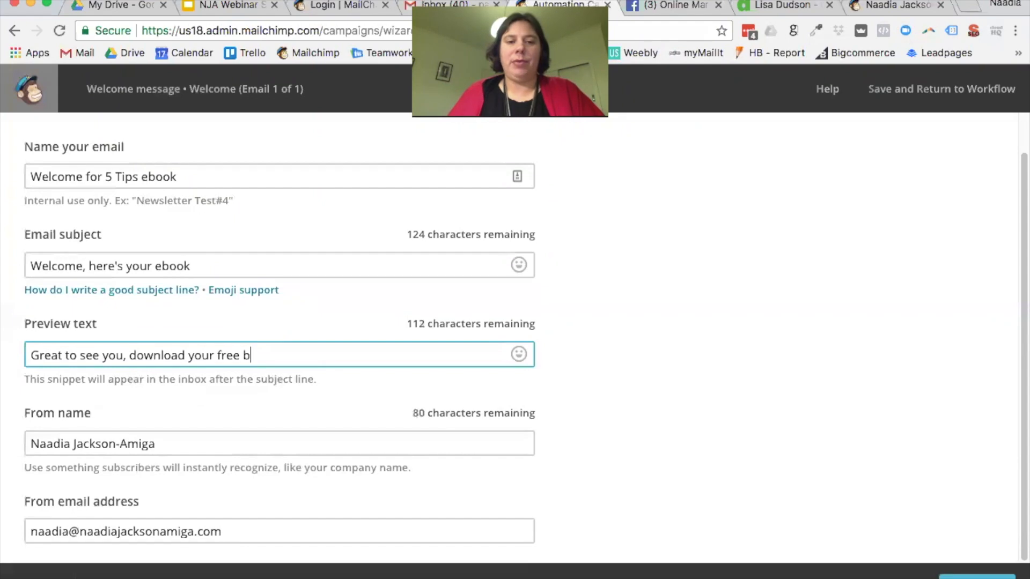
key(BackSpace)
text(ebook )
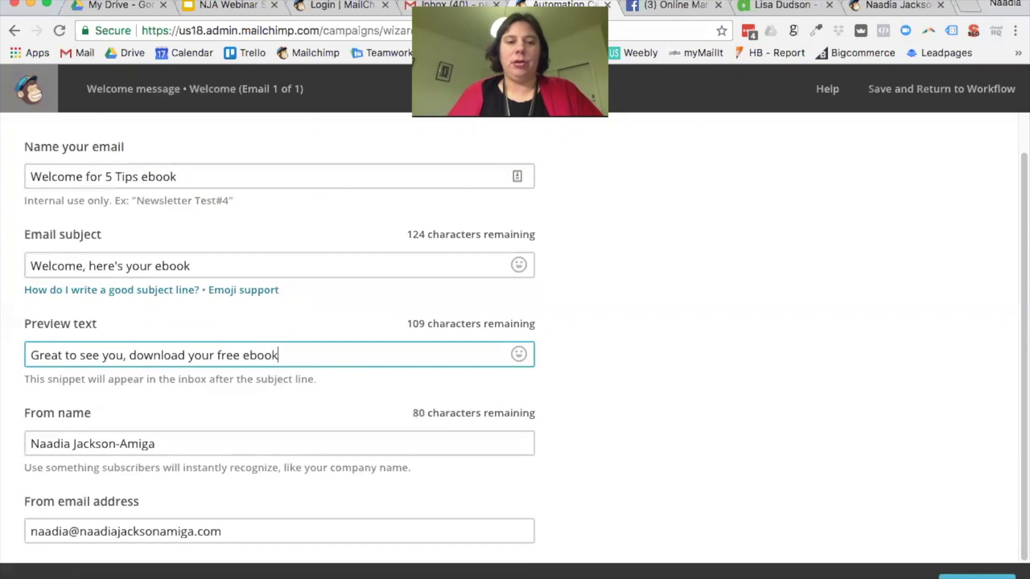
text(on.....)
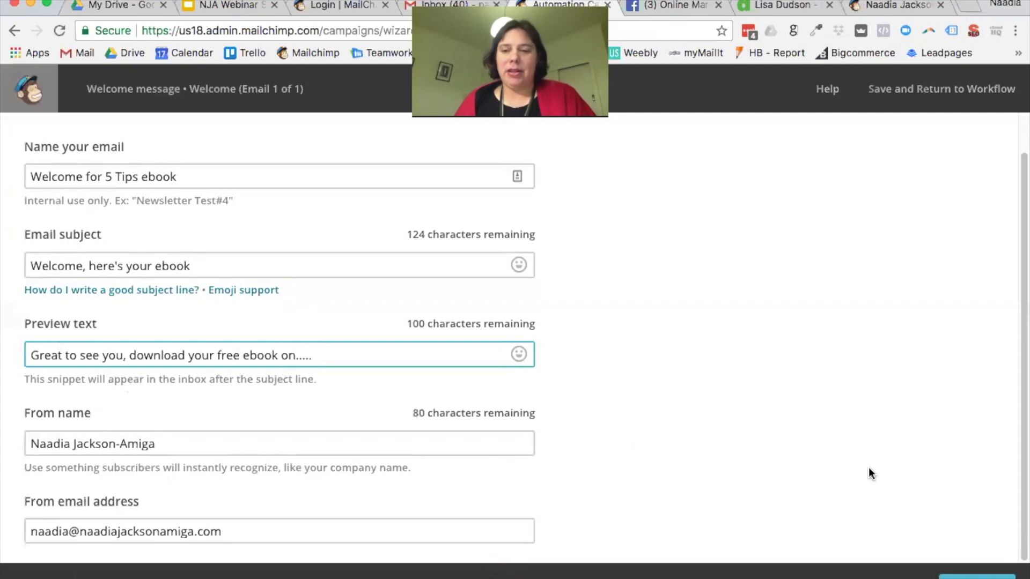
click(977, 576)
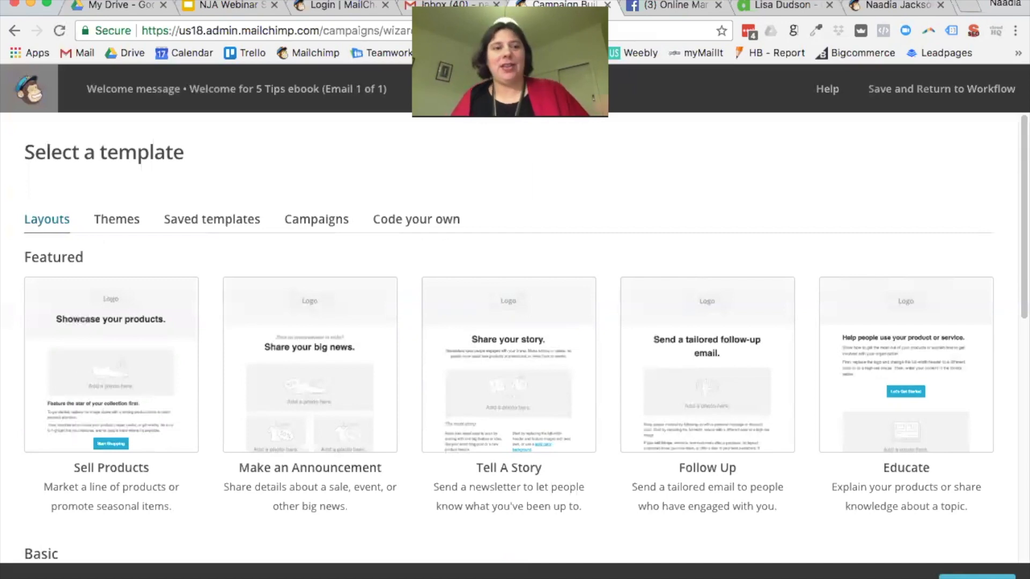
Step: Confirm no saved templates exist, then pick the Follow Up layout from Layouts
scroll(816, 211, down, 1)
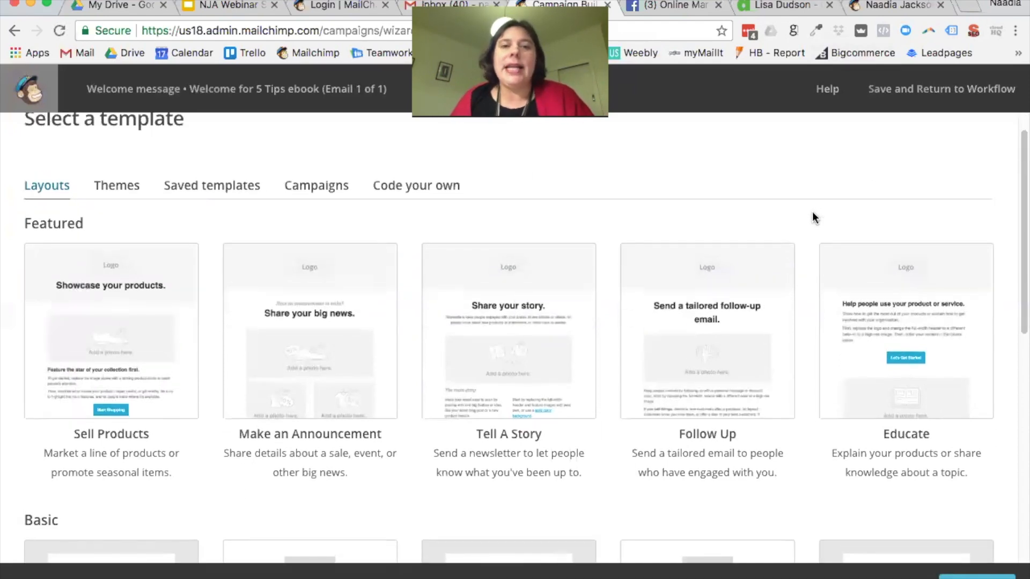
click(217, 188)
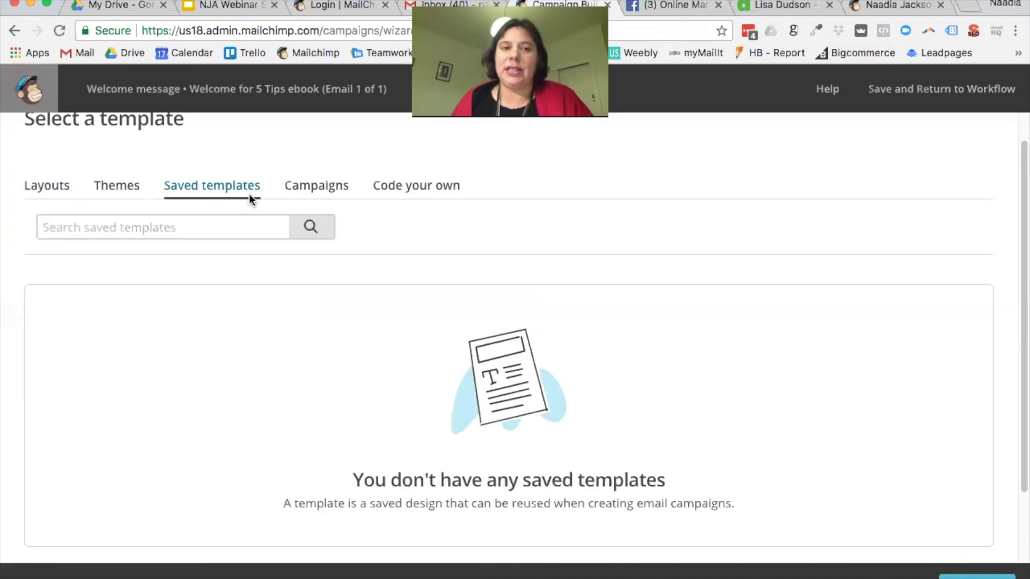
click(48, 188)
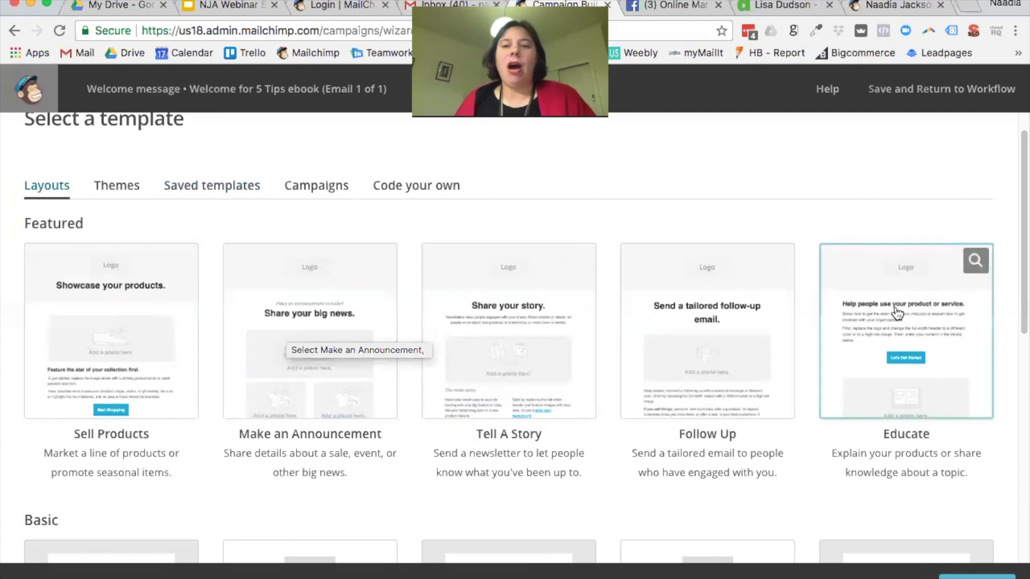
scroll(781, 375, down, 5)
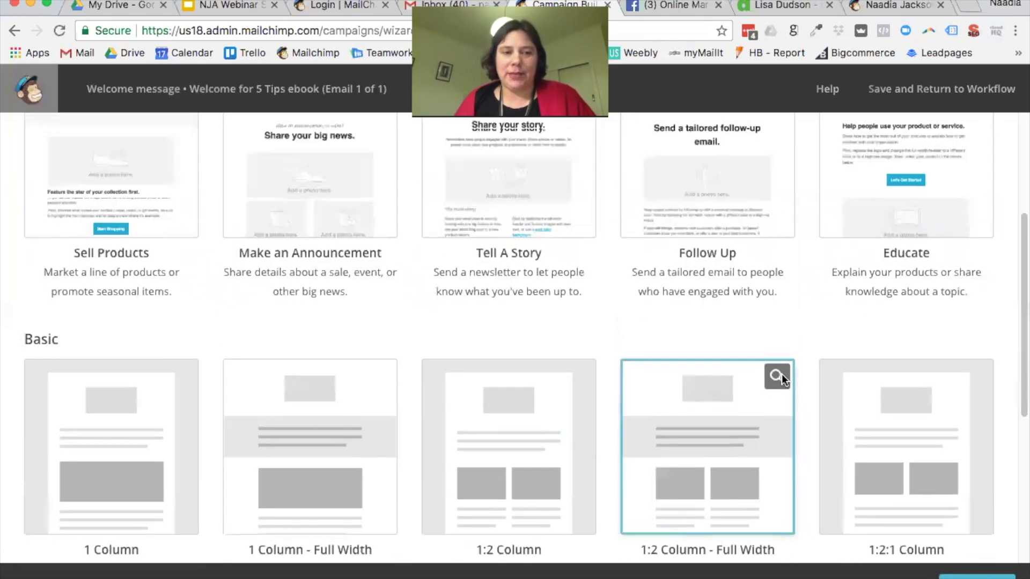
scroll(751, 365, up, 4)
scroll(751, 365, down, 3)
scroll(757, 367, down, 3)
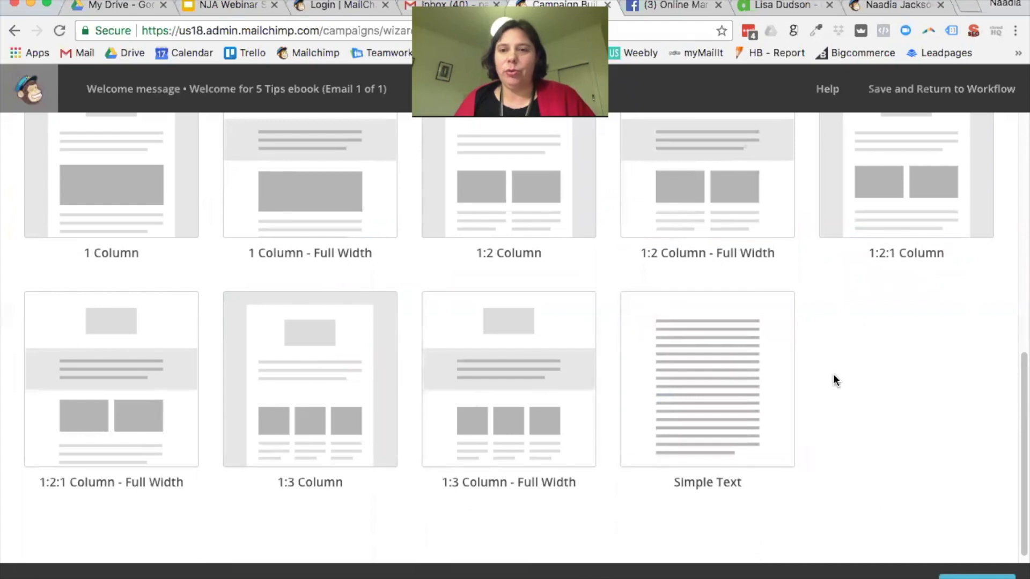
scroll(833, 375, up, 4)
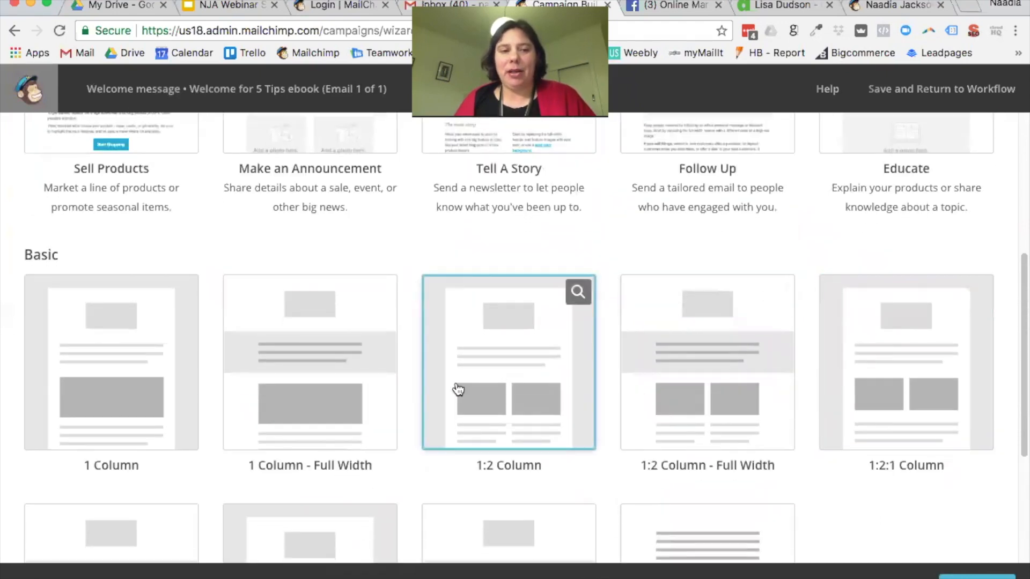
scroll(460, 389, up, 2)
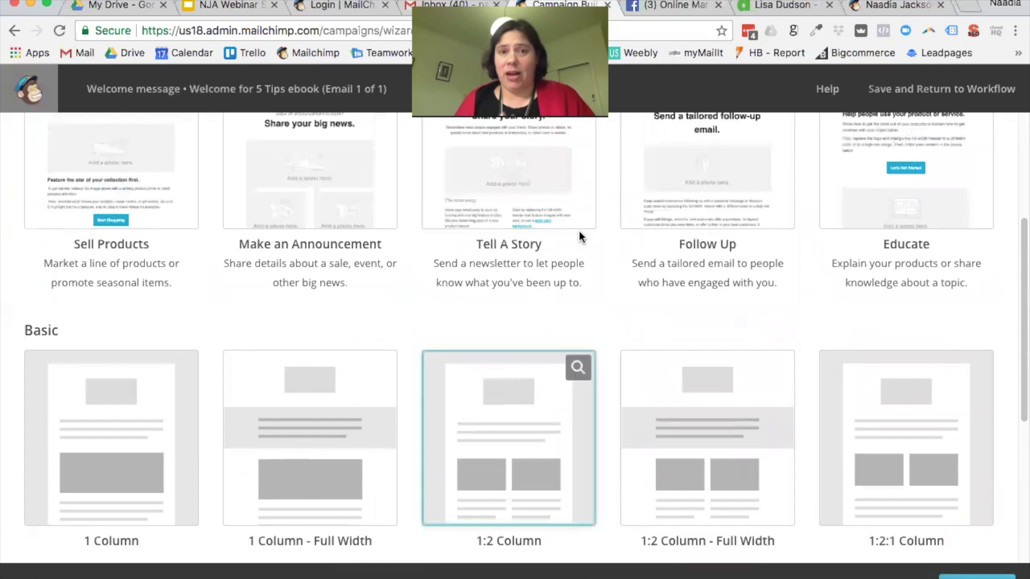
scroll(591, 354, down, 2)
scroll(592, 328, down, 1)
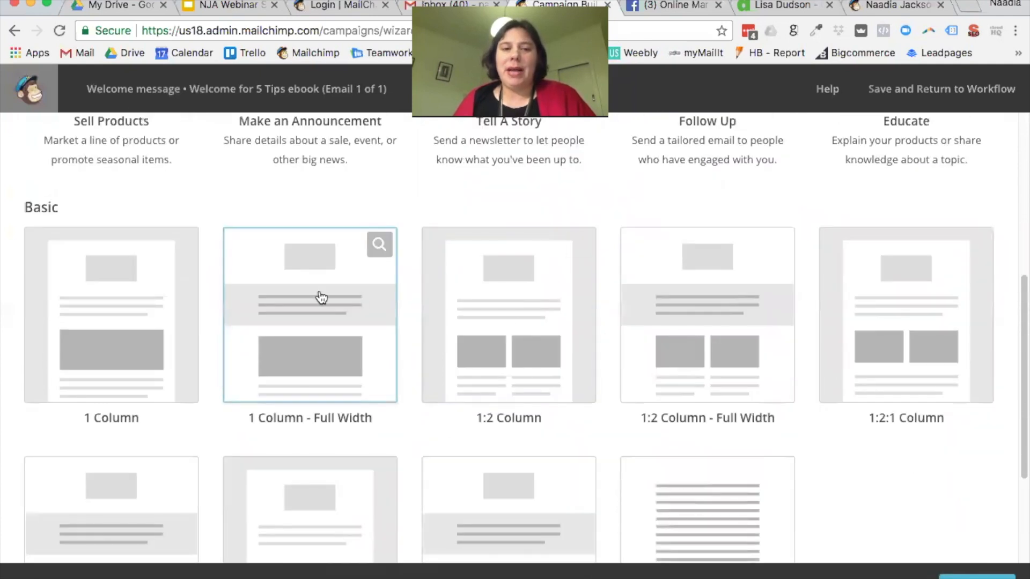
scroll(487, 326, down, 2)
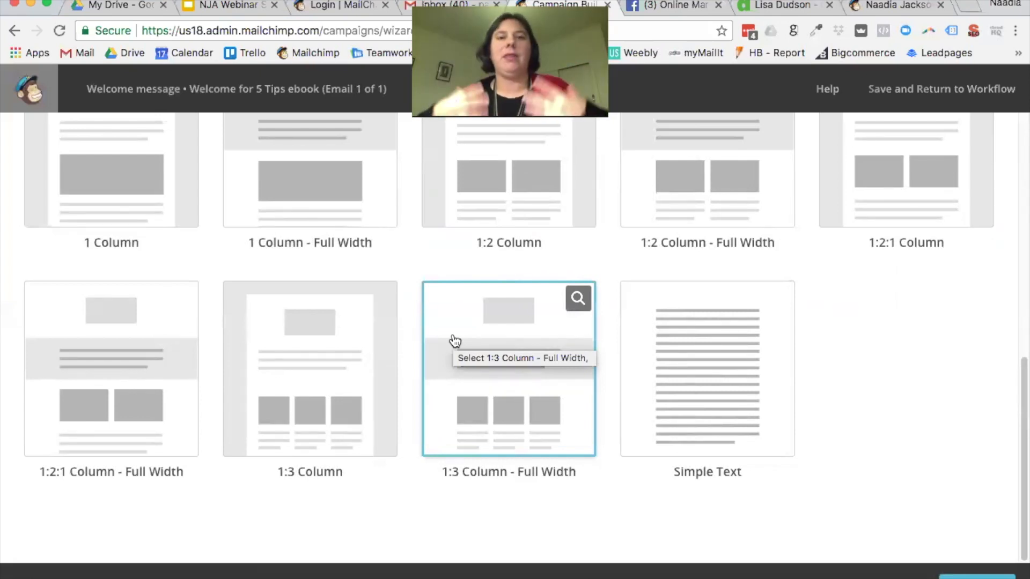
scroll(579, 327, up, 5)
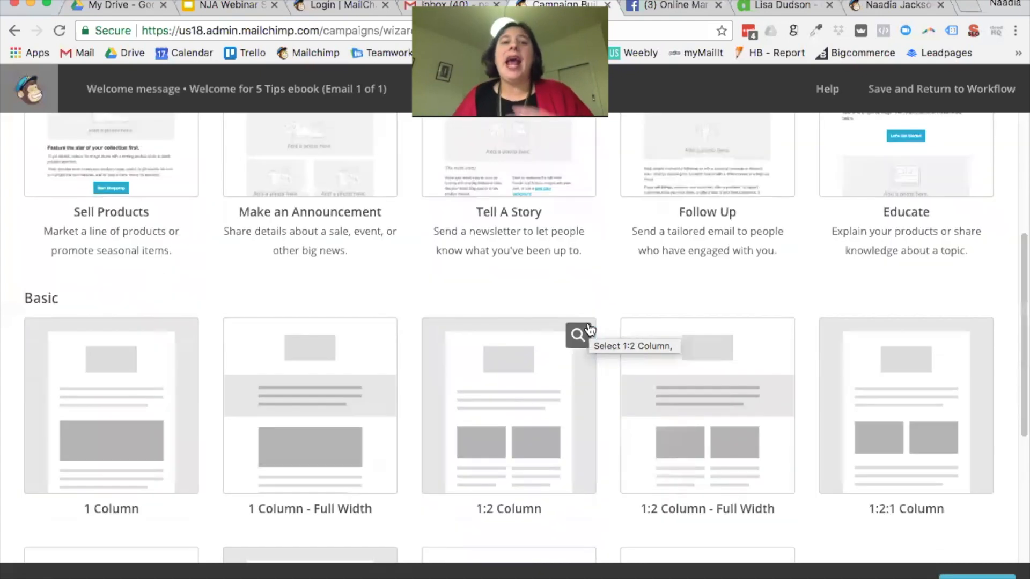
scroll(585, 324, up, 3)
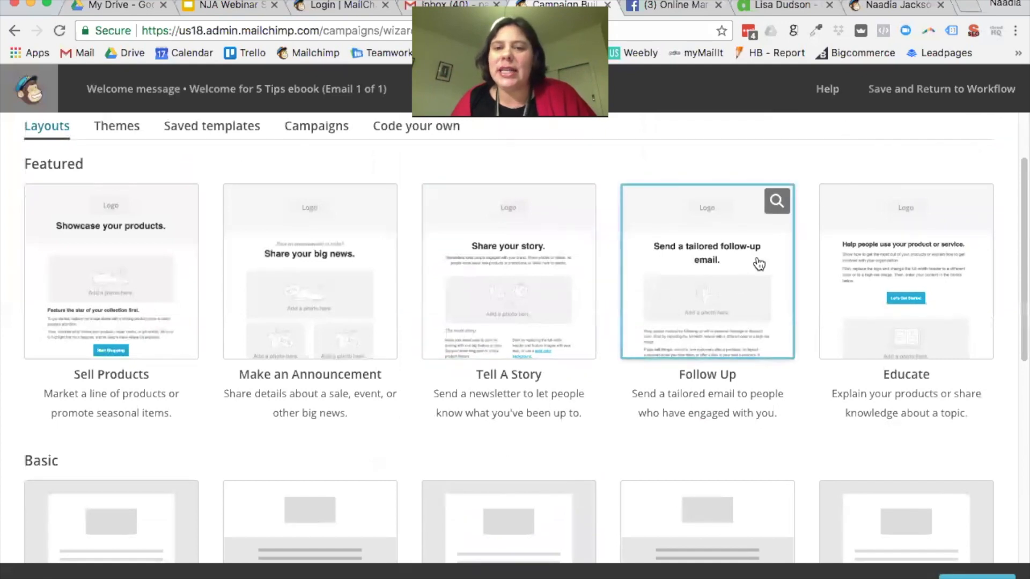
click(713, 263)
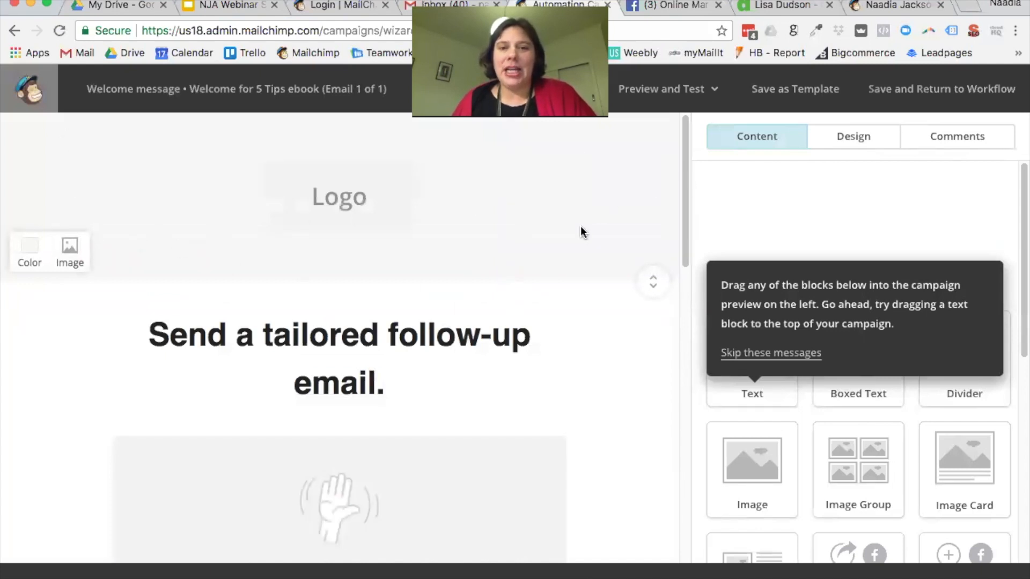
Step: Set the email header background to the notebook-and-keyboard photo
click(71, 260)
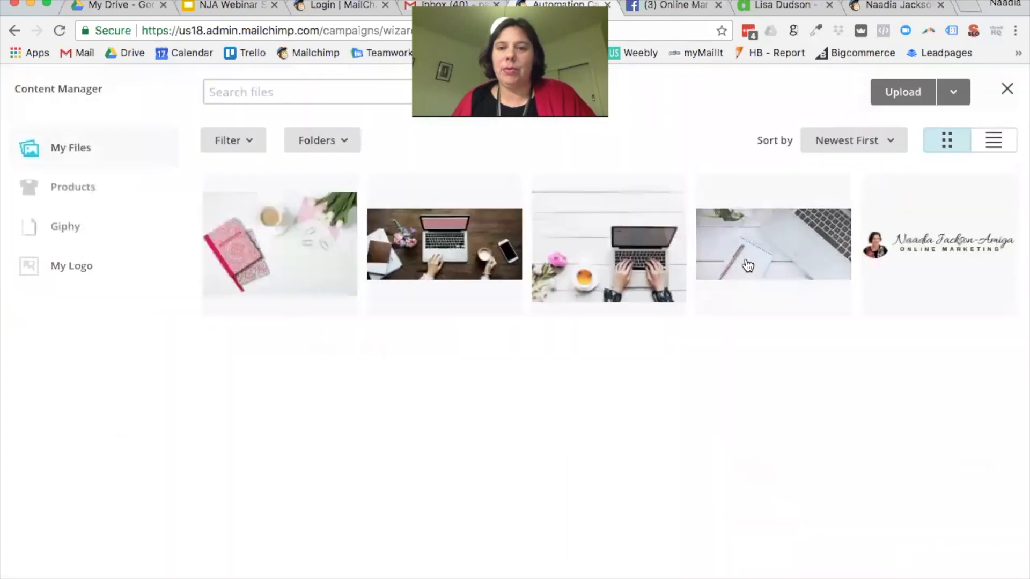
click(748, 266)
click(962, 103)
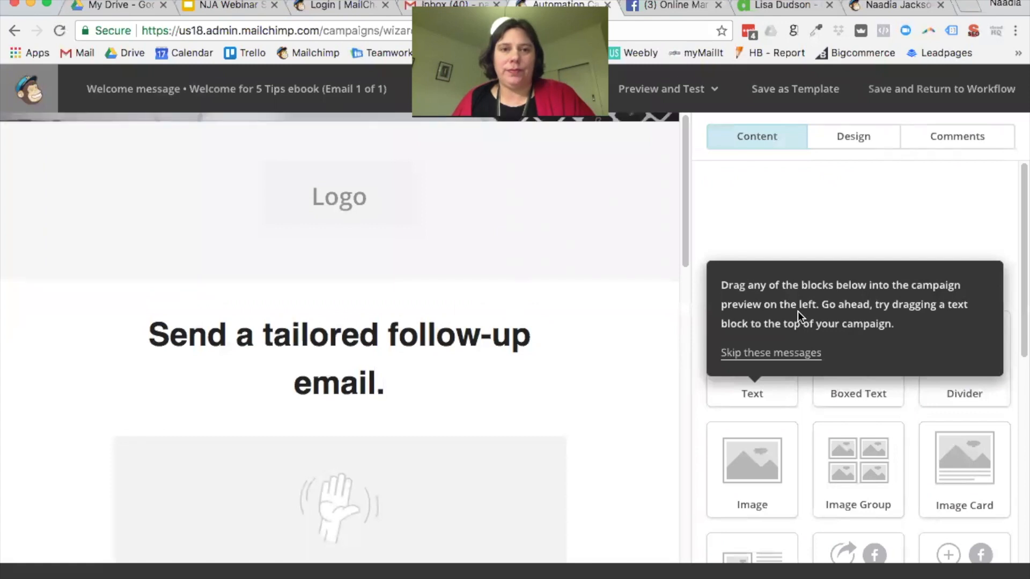
Step: Choose Replace on the logo block to open the Content Manager
click(376, 204)
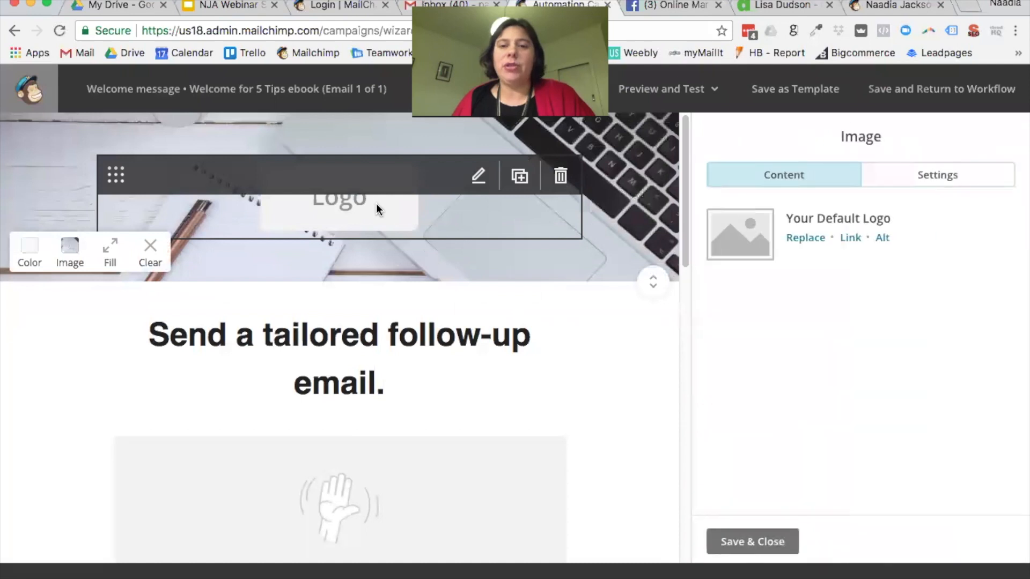
click(807, 241)
click(805, 239)
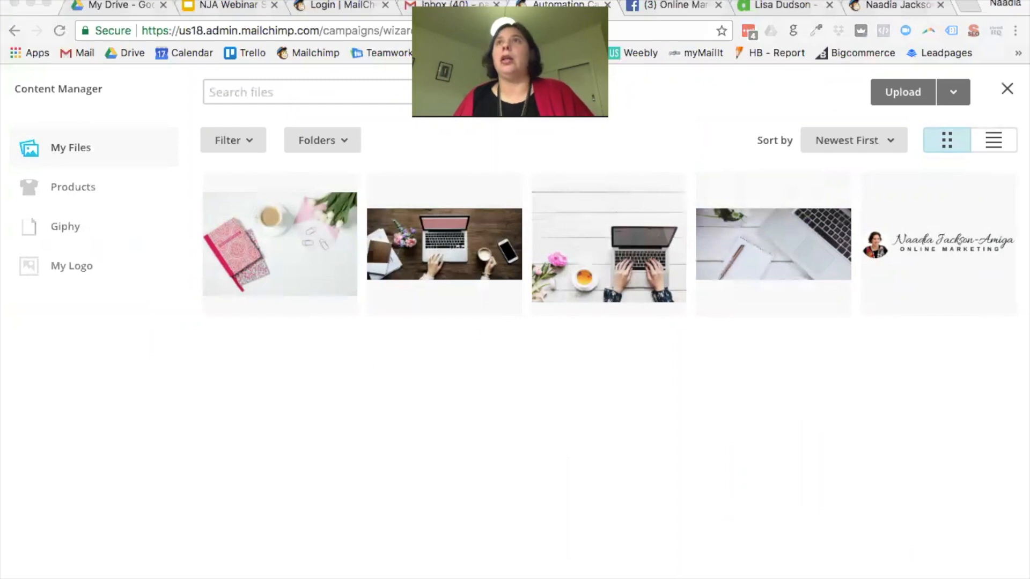
Step: Upload the two logo PNGs and insert the white logo into the email header
drag(472, 107, 471, 195)
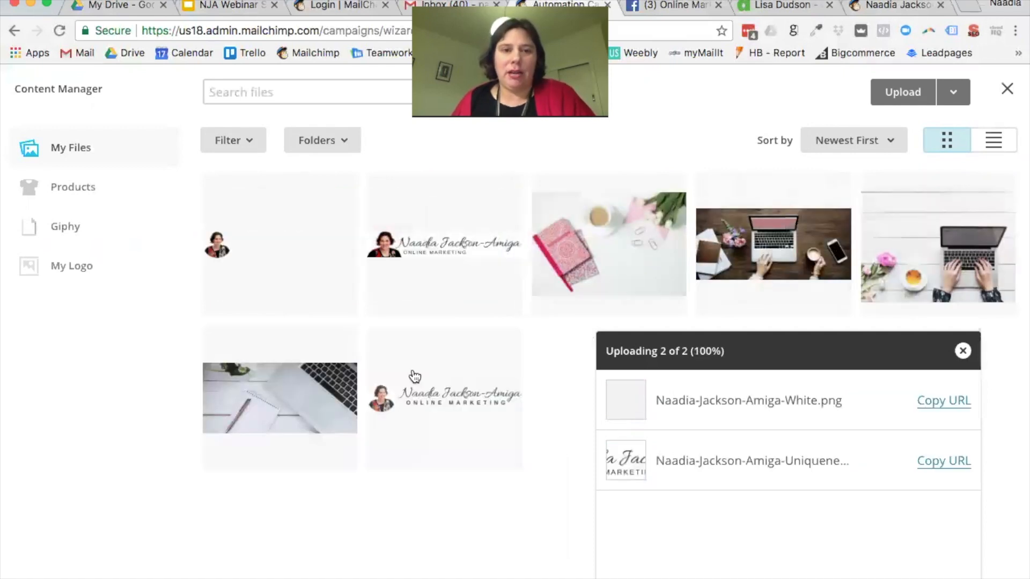
click(266, 246)
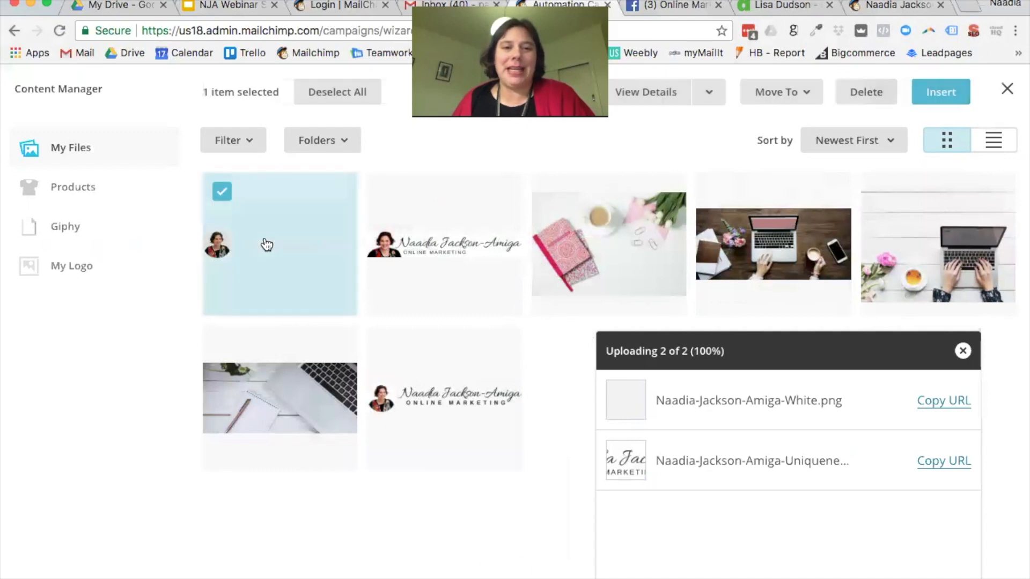
click(941, 92)
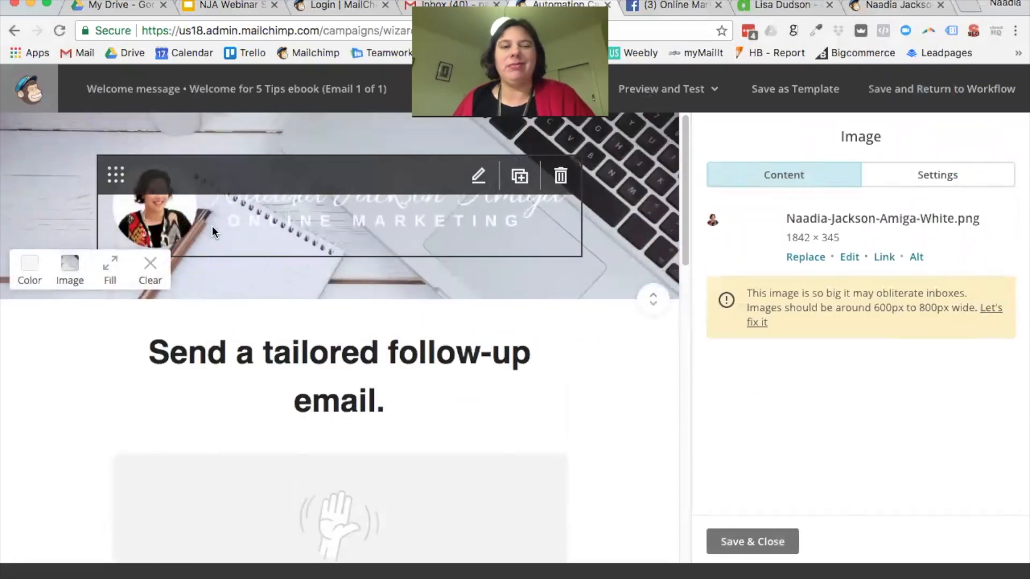
Step: Replace the header logo with the other uploaded logo file
click(806, 258)
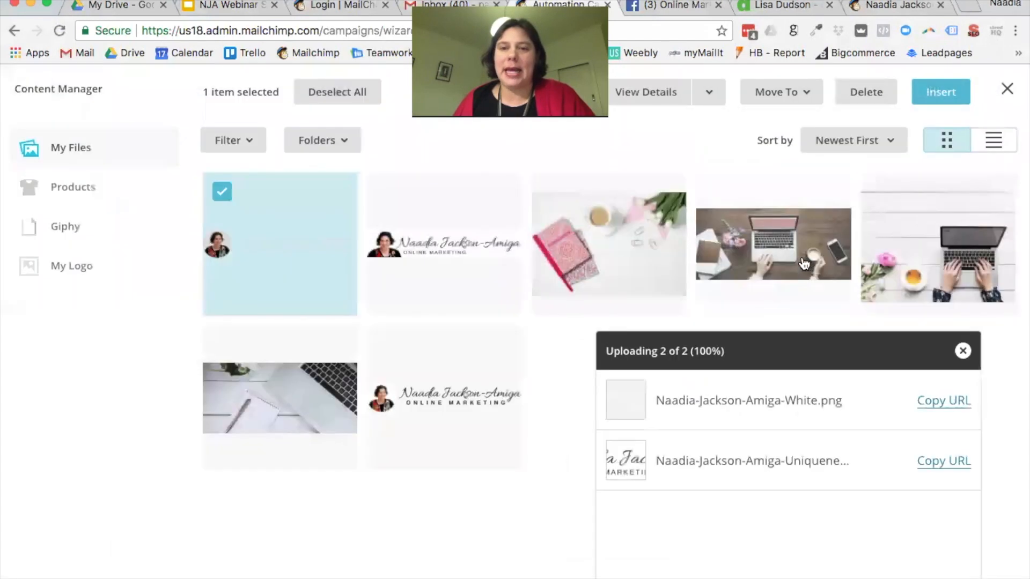
click(439, 264)
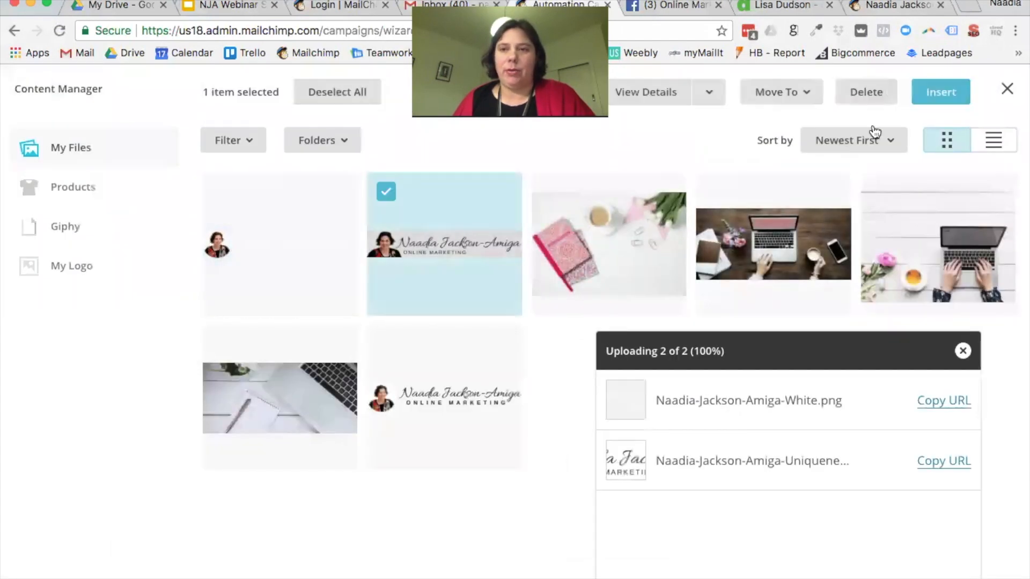
click(944, 98)
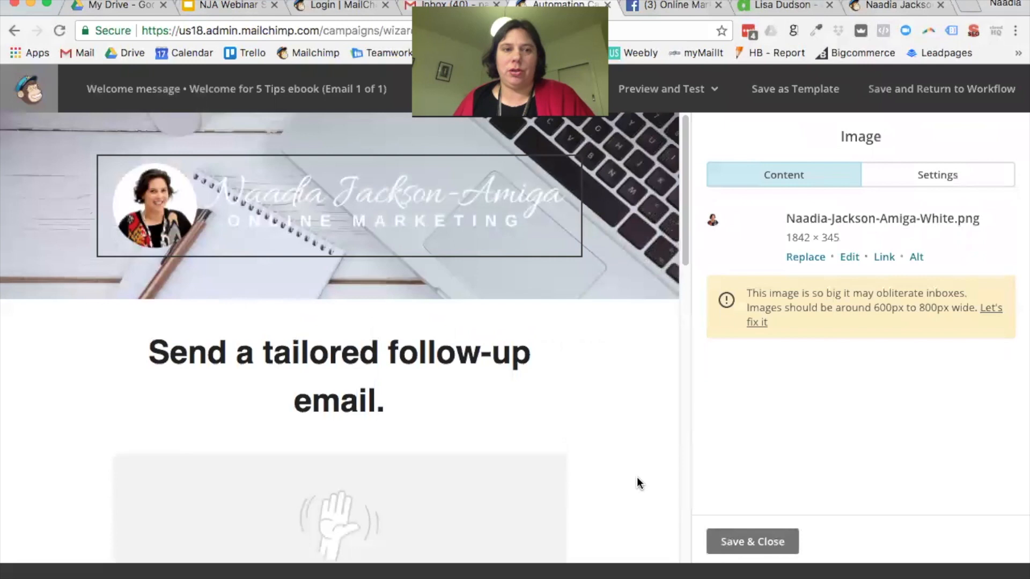
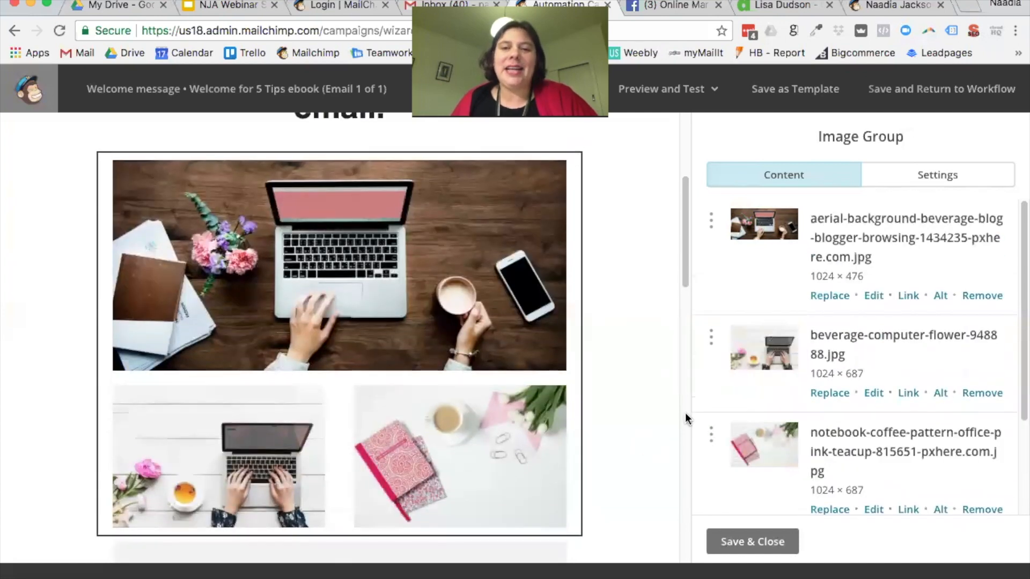
Step: In the laptop photo editor, add a white text box on the photo's right side
click(877, 297)
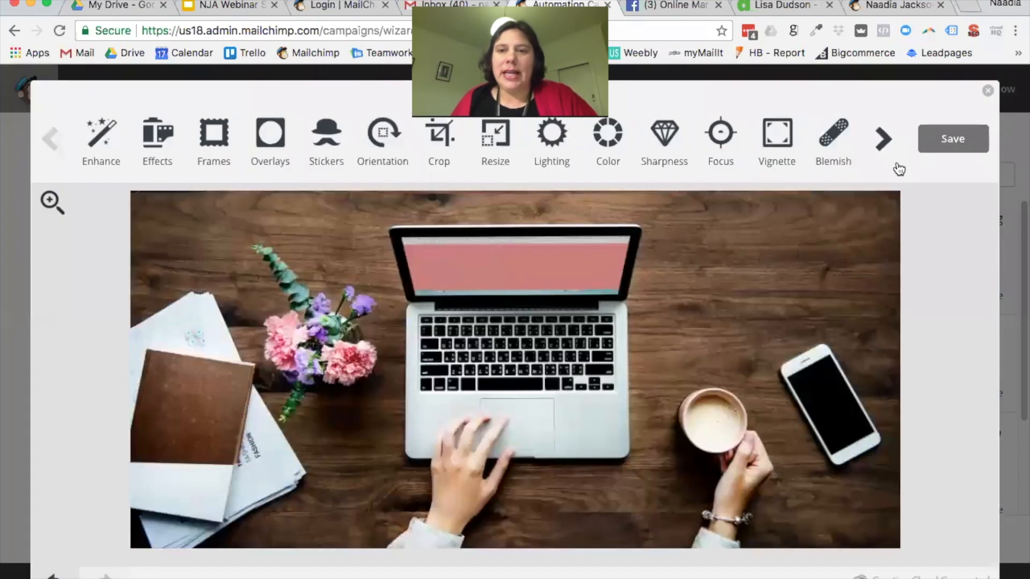
click(883, 141)
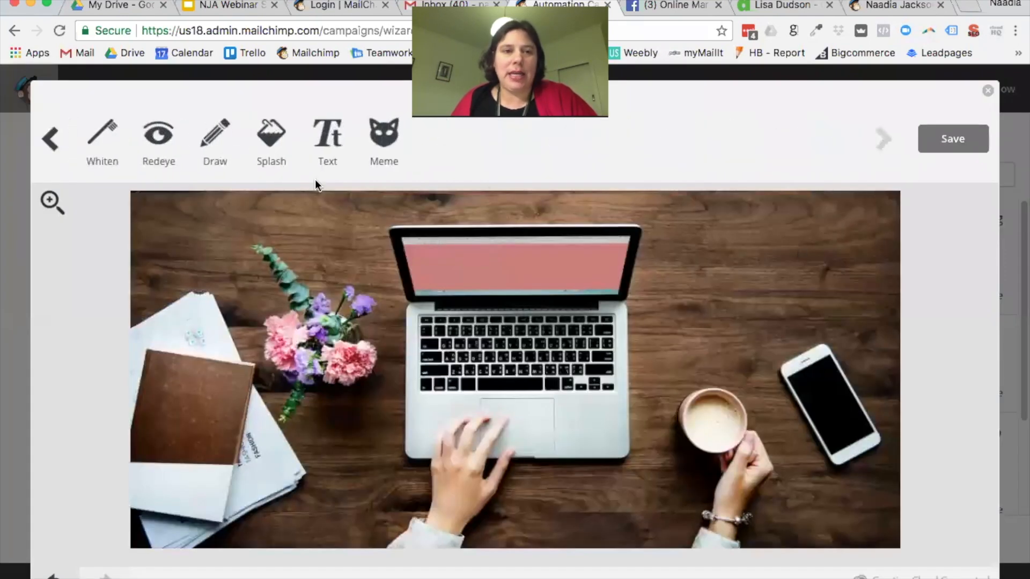
click(327, 138)
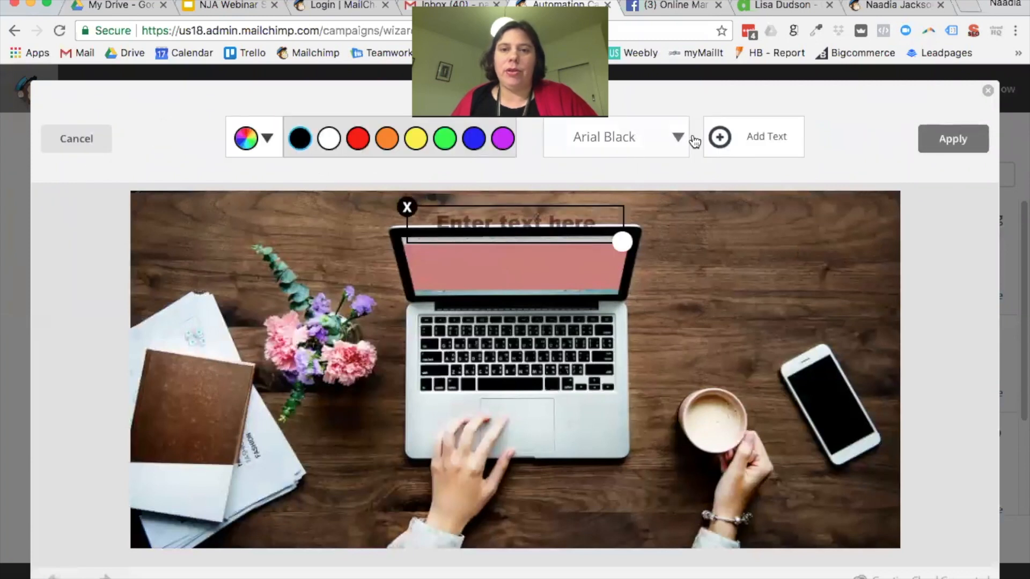
click(337, 144)
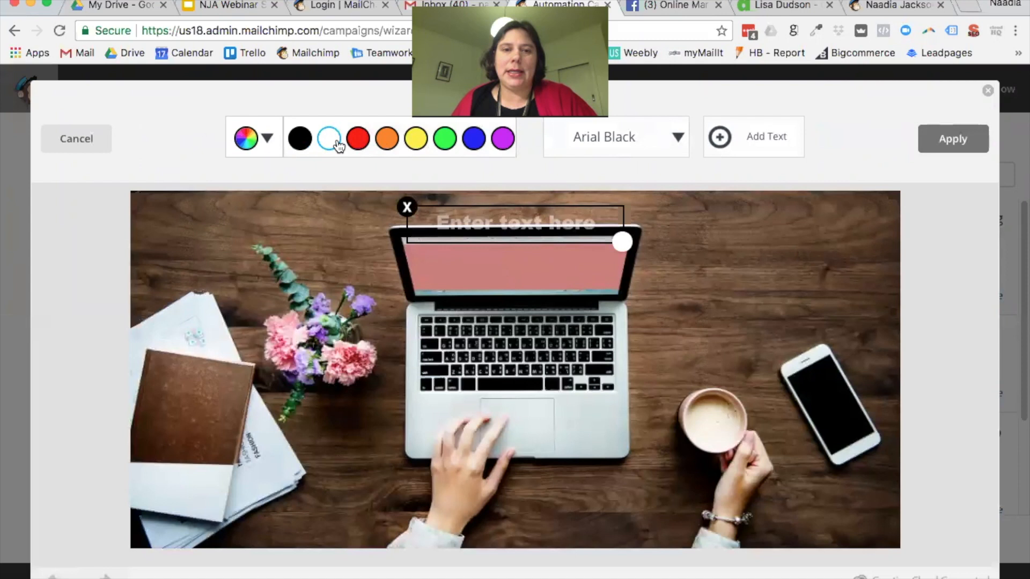
drag(510, 202, 754, 248)
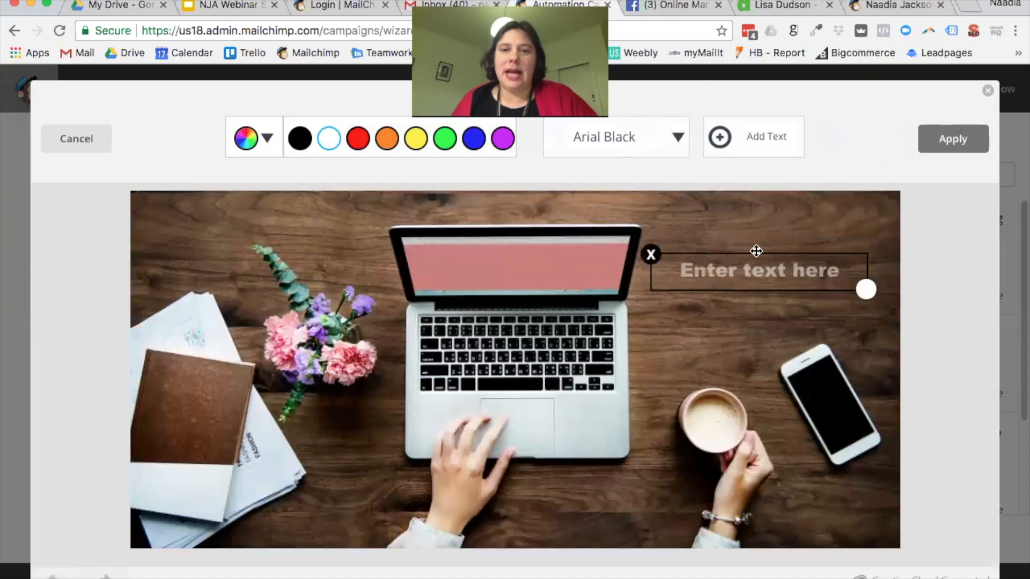
click(760, 270)
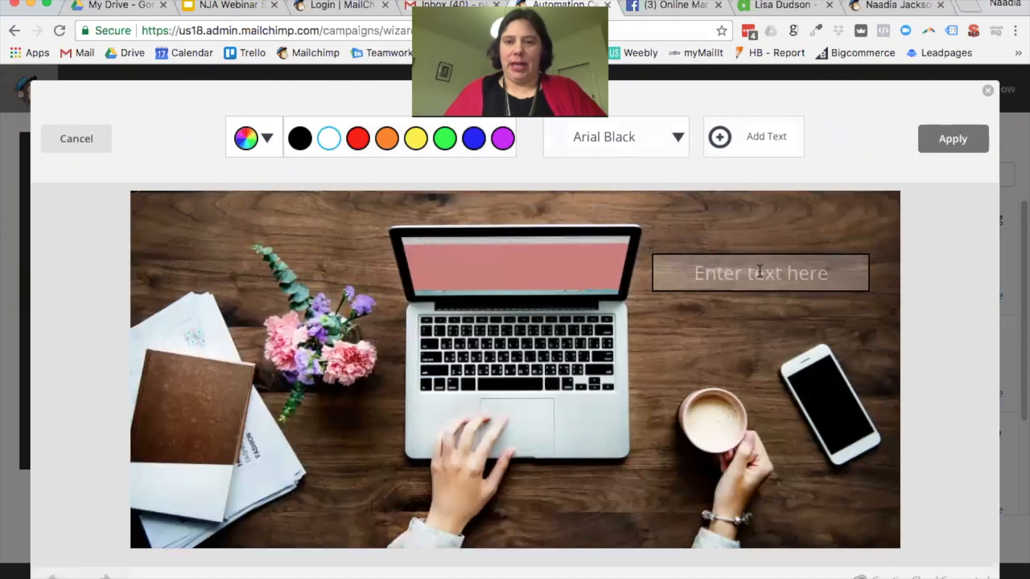
click(749, 136)
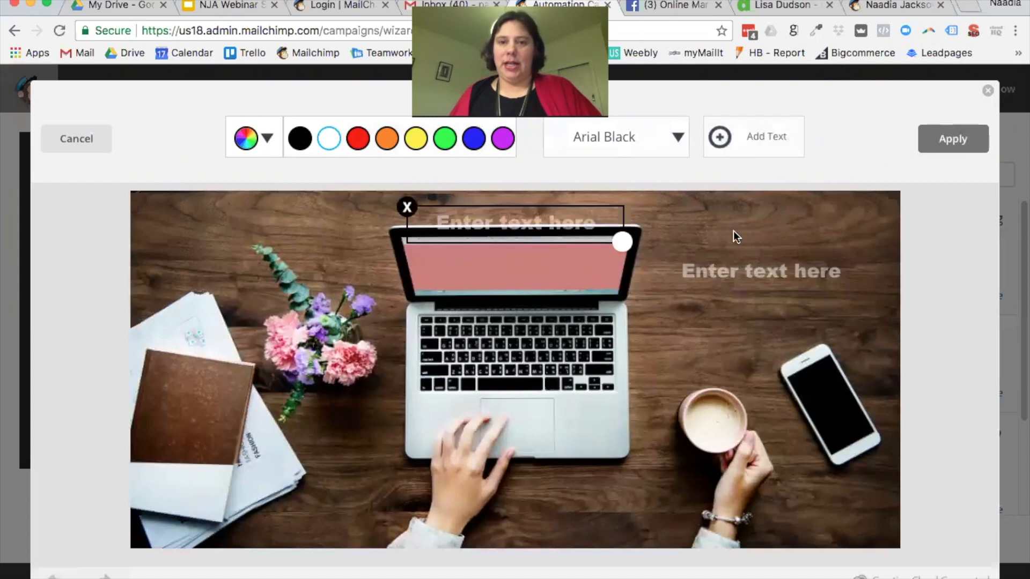
click(578, 206)
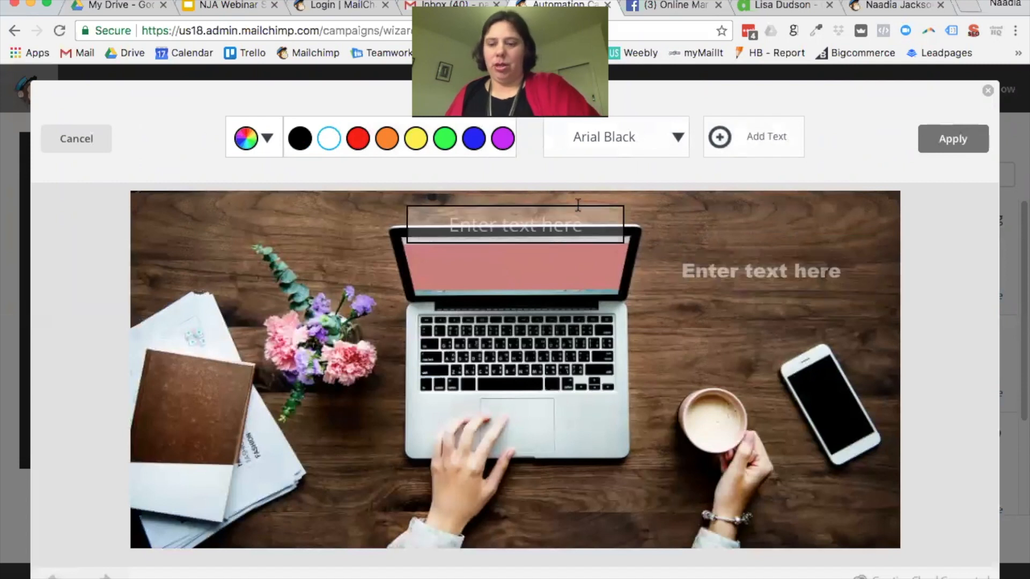
click(734, 268)
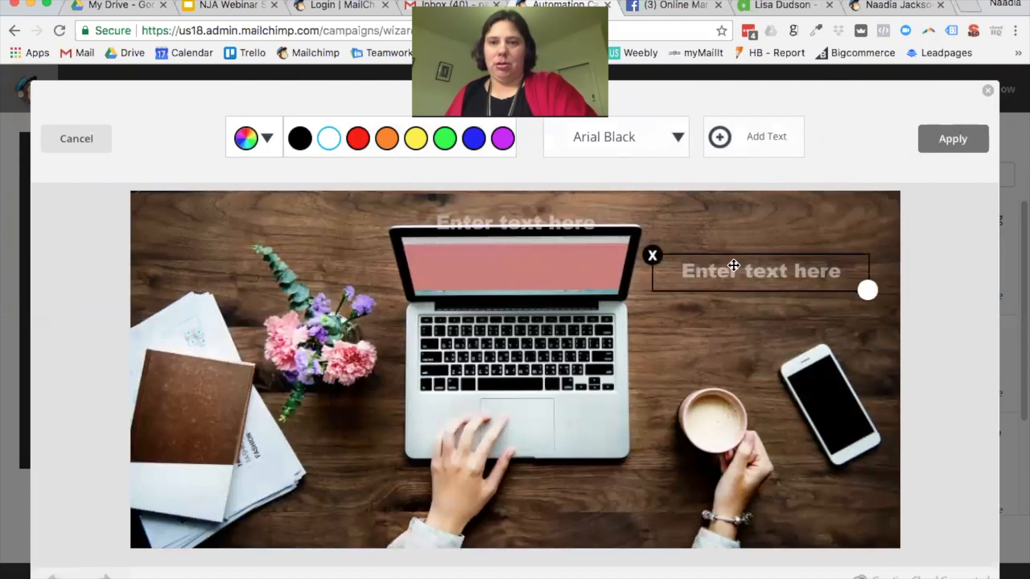
click(723, 265)
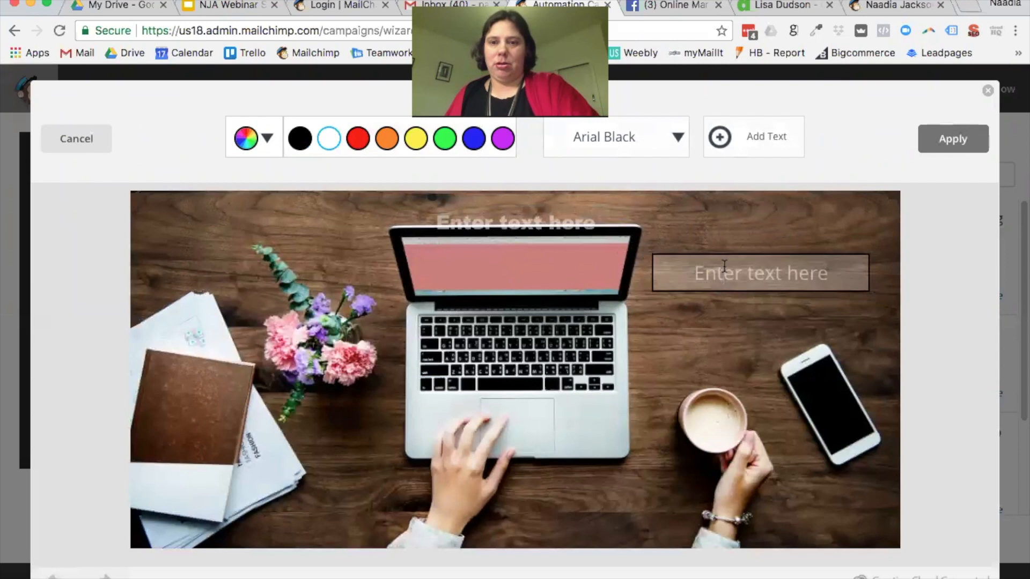
Step: Replace the placeholder with 'Hi There' and move it toward the top right
double_click(691, 275)
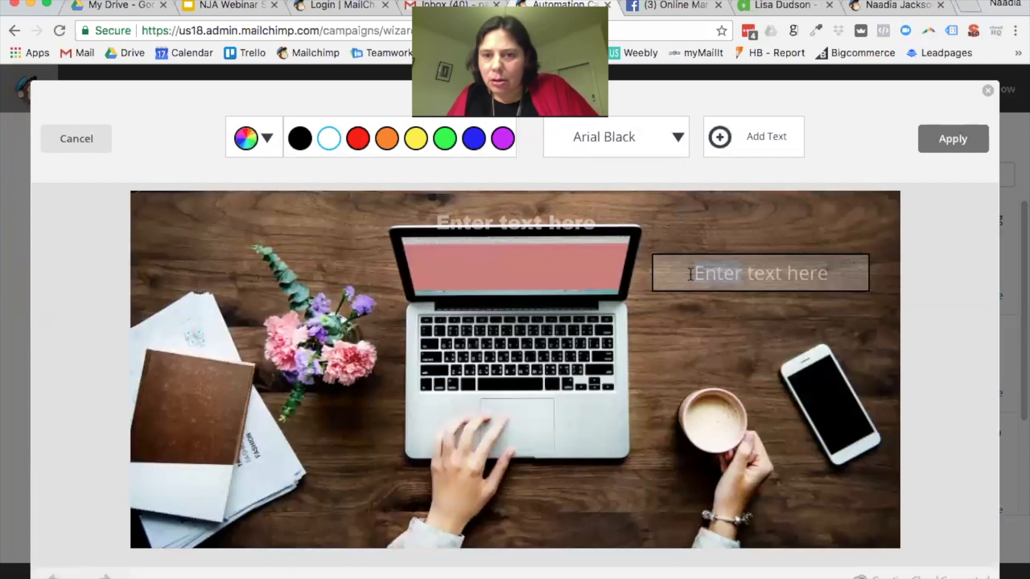
key(BackSpace)
text(T)
key(BackSpace)
text(Hi There)
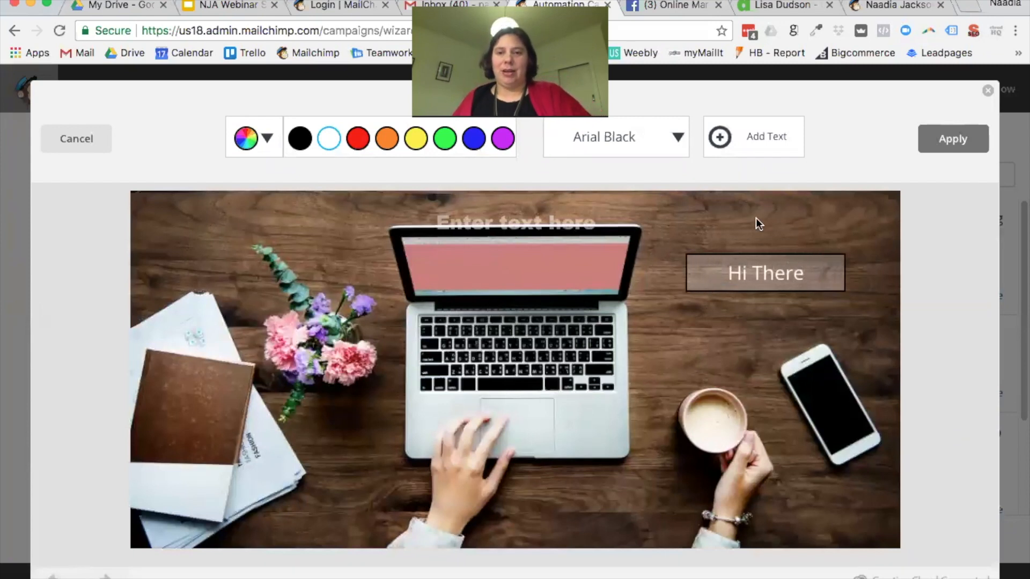
click(755, 218)
drag(844, 290, 832, 267)
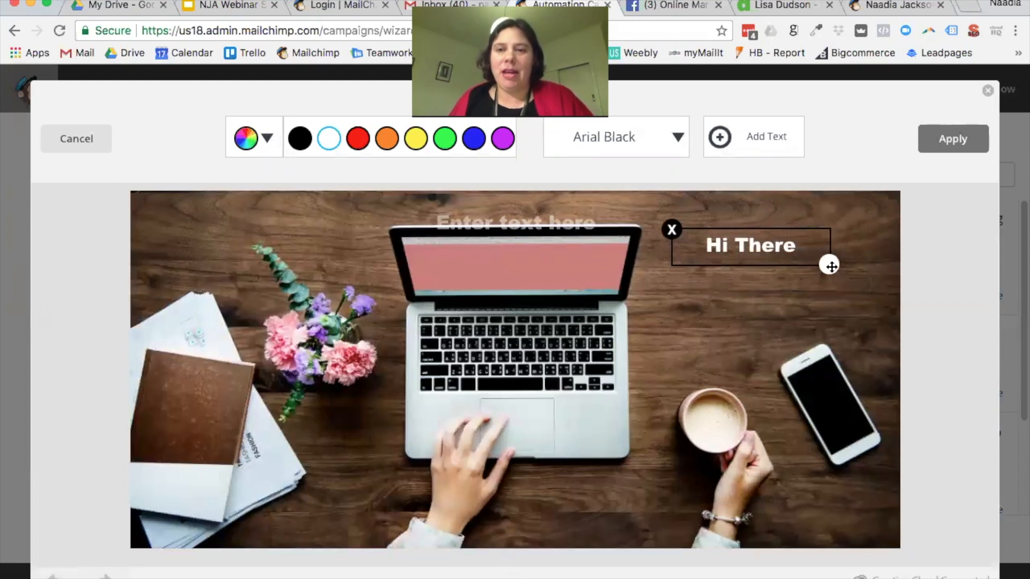
Step: Delete the unused placeholder text box, then apply and save the edited photo
click(720, 250)
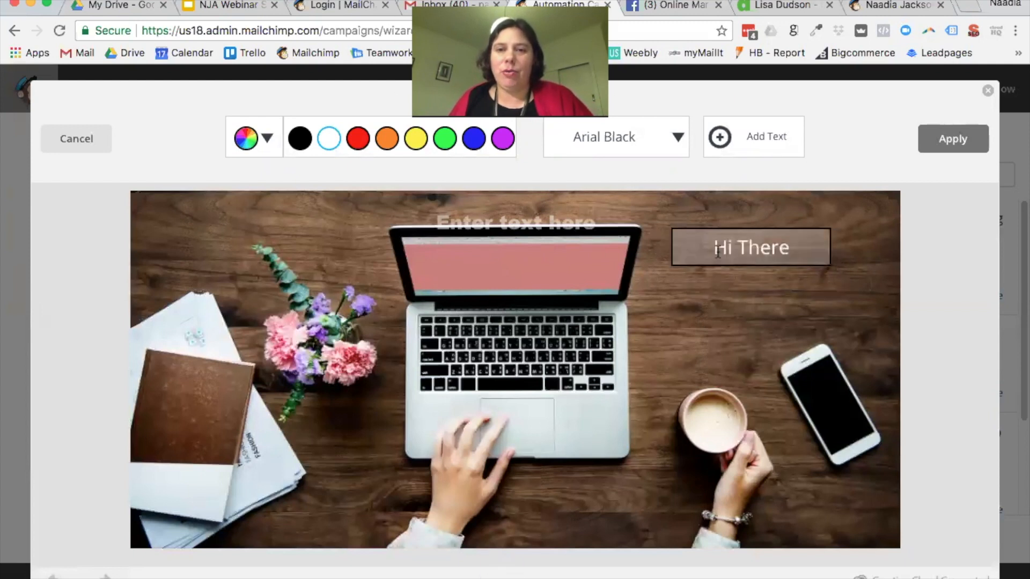
click(601, 217)
click(406, 207)
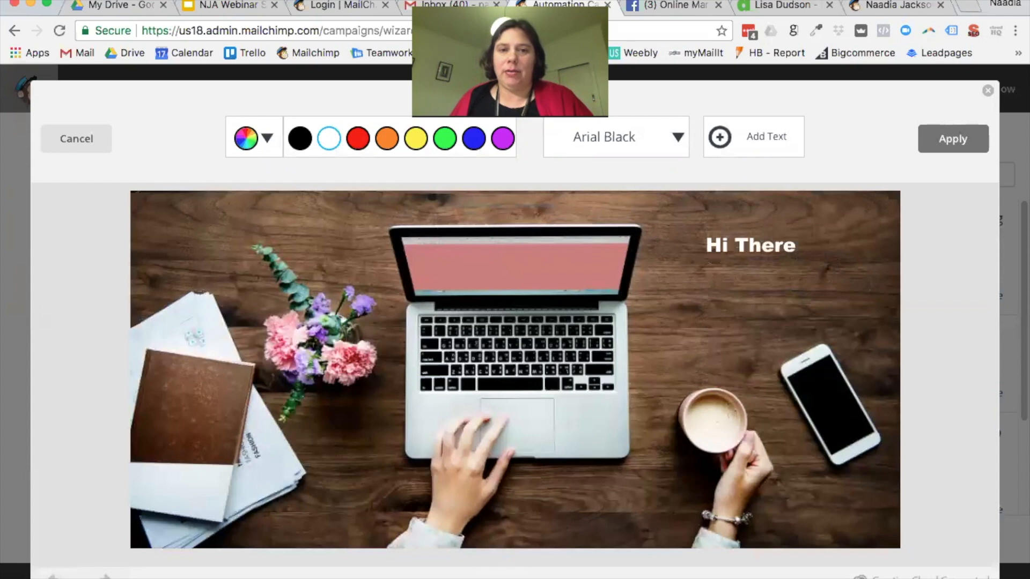
click(925, 138)
click(933, 139)
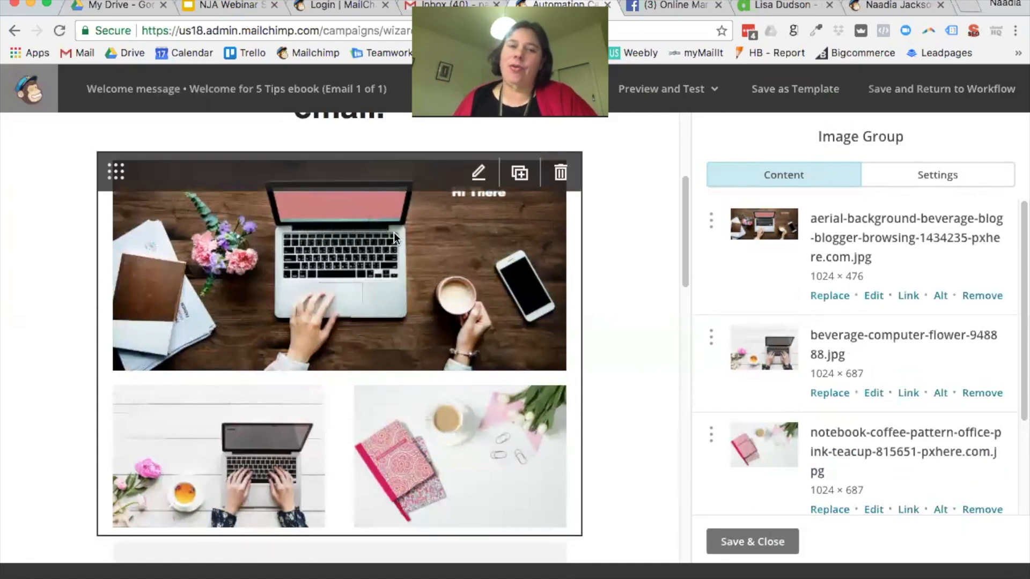
Step: Save and close the image group, then delete its block and confirm the removal
scroll(593, 247, down, 1)
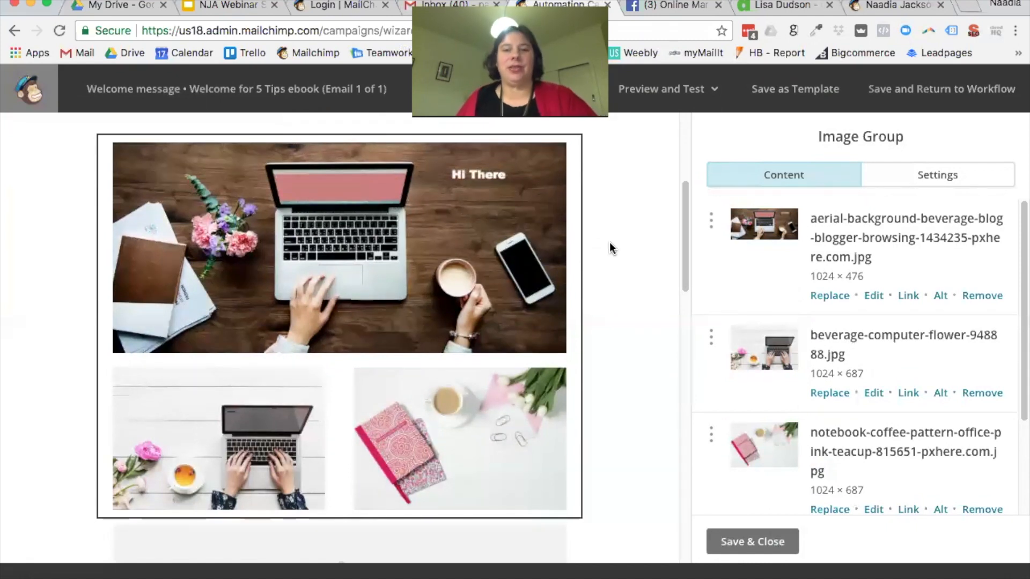
scroll(611, 243, down, 3)
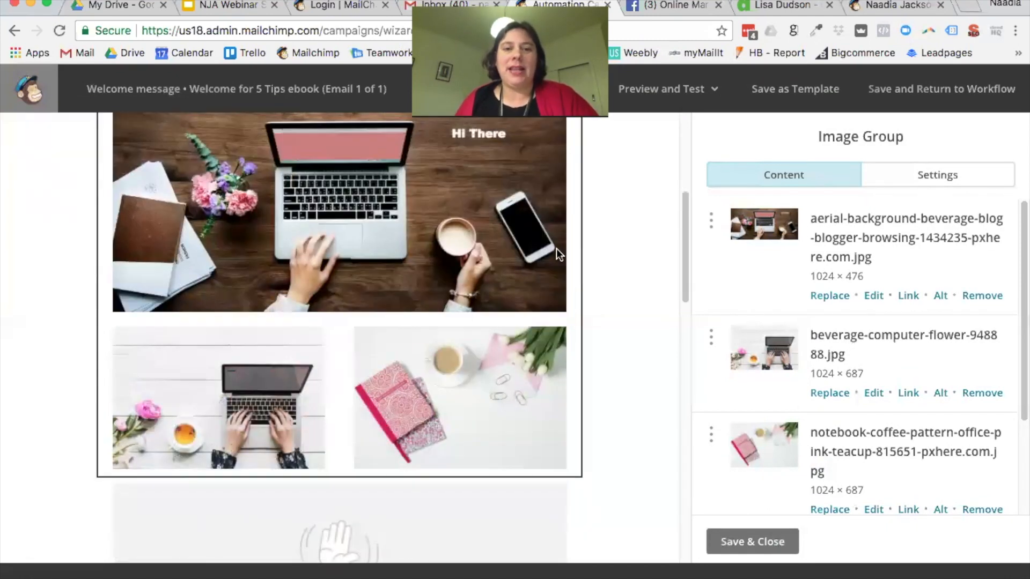
click(751, 539)
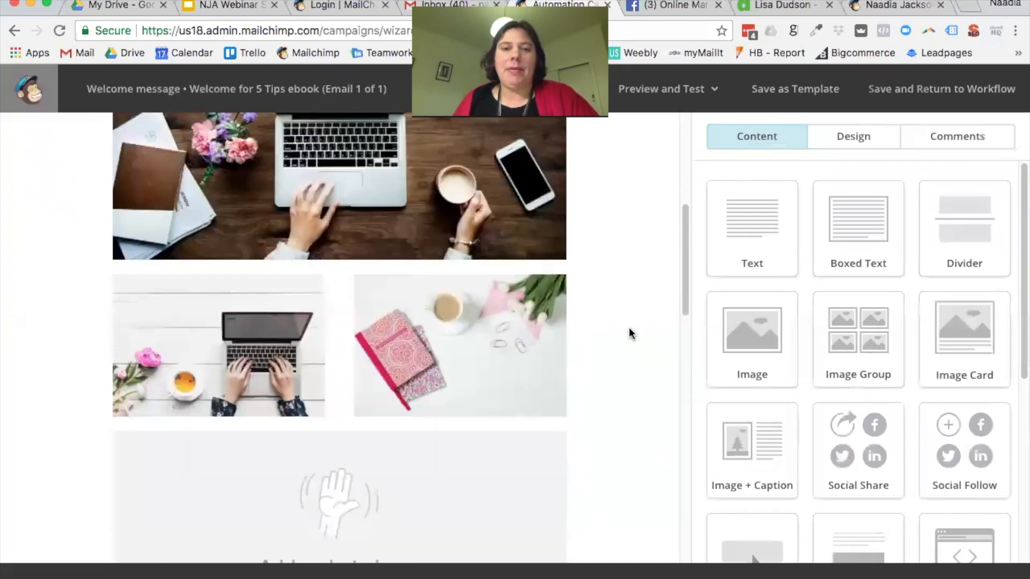
scroll(646, 328, down, 2)
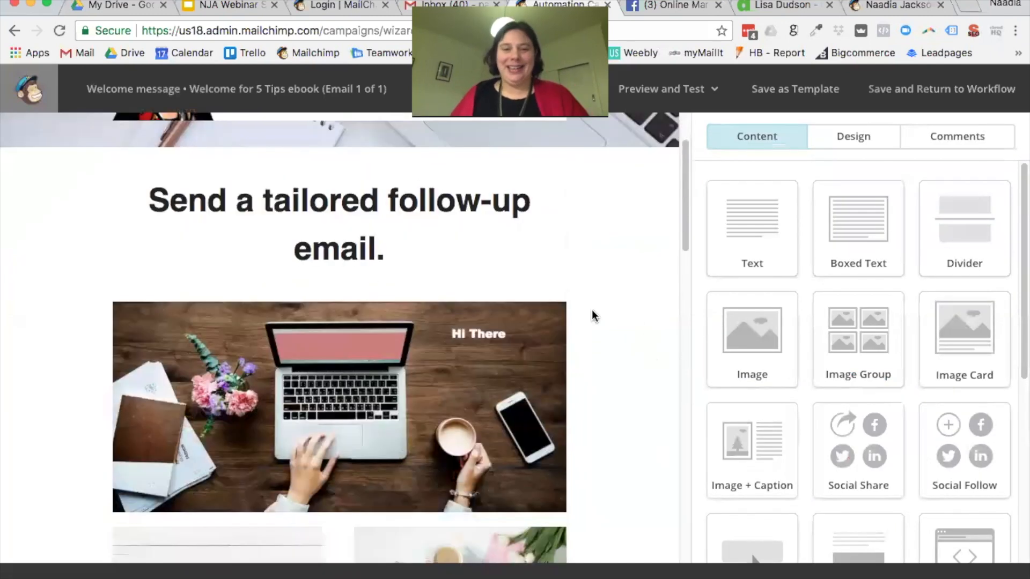
click(570, 313)
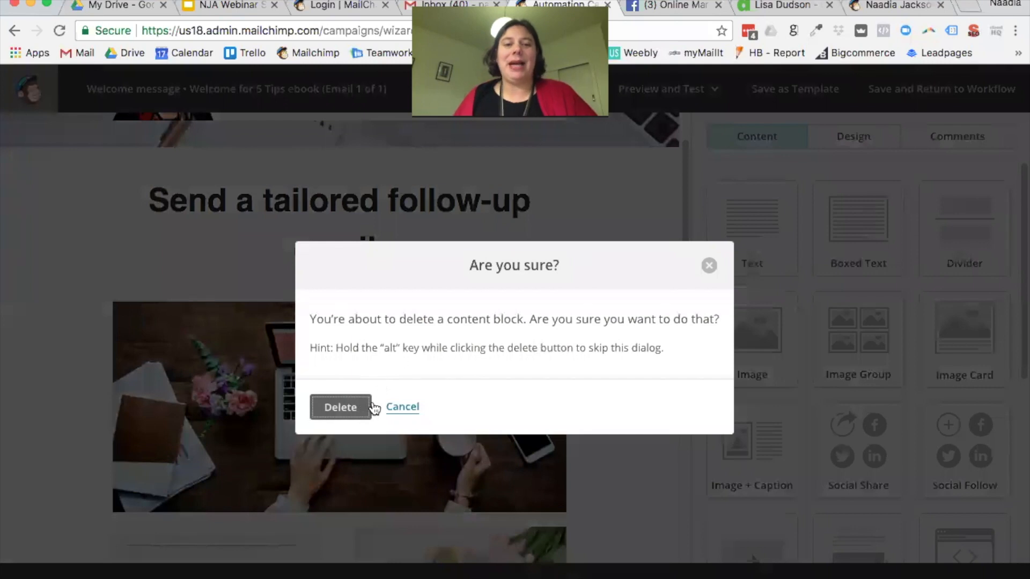
click(370, 407)
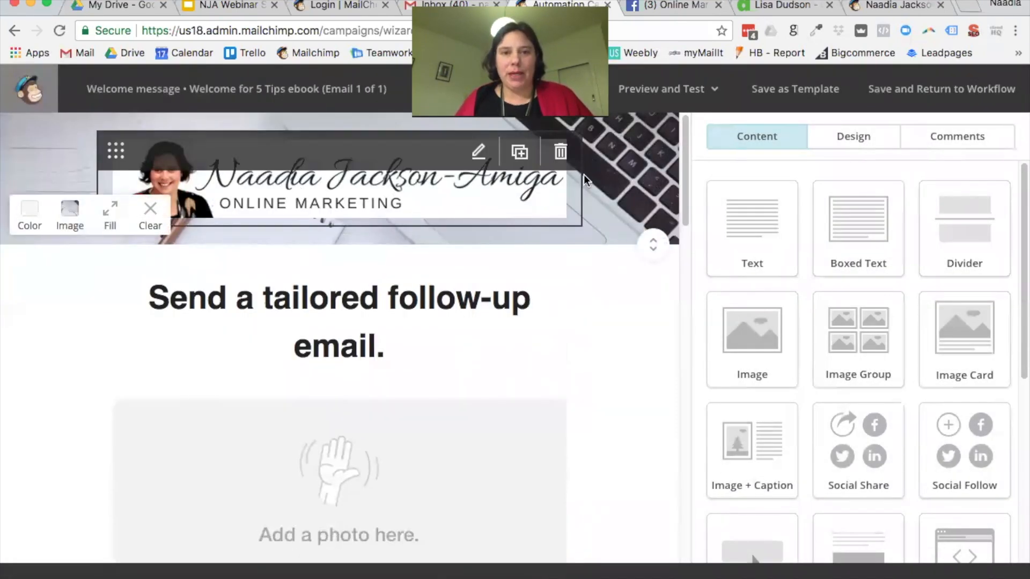
scroll(643, 411, down, 15)
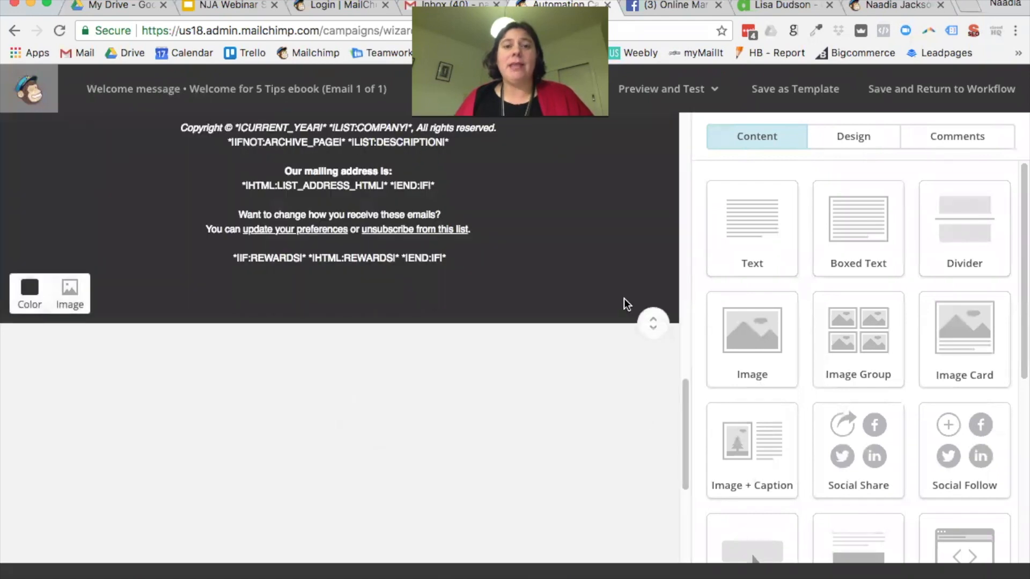
scroll(504, 276, up, 3)
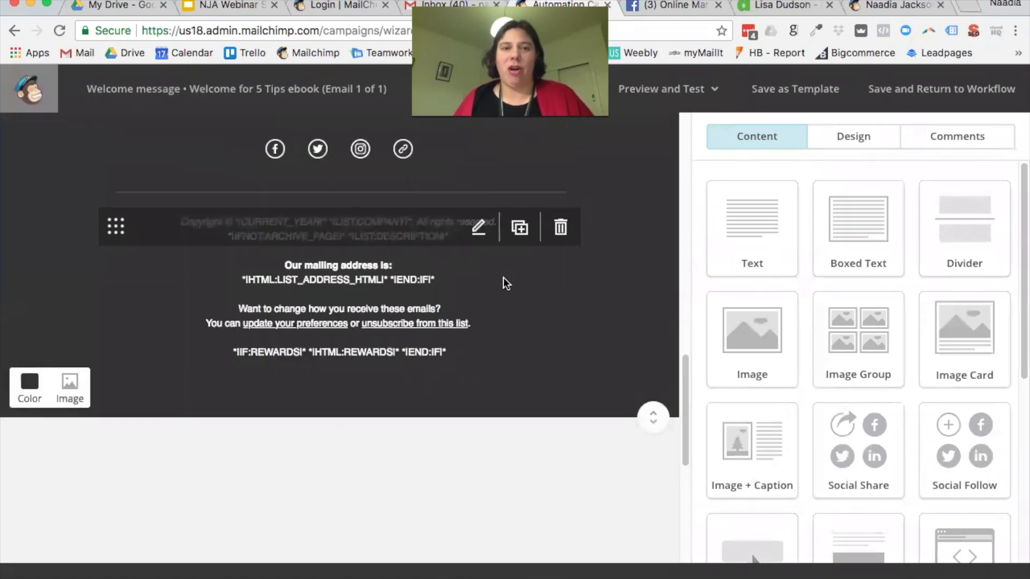
scroll(502, 277, up, 15)
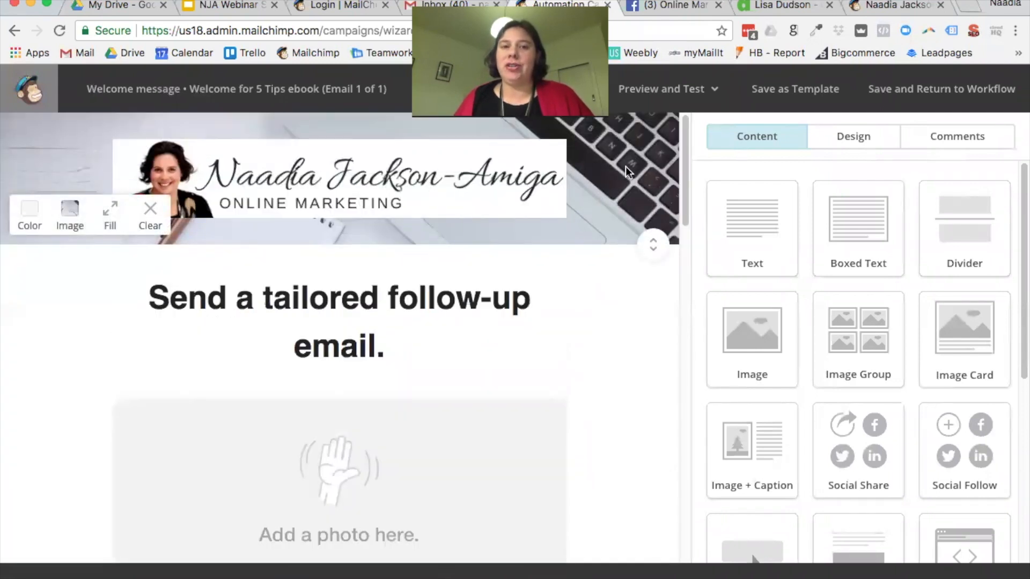
scroll(656, 291, down, 7)
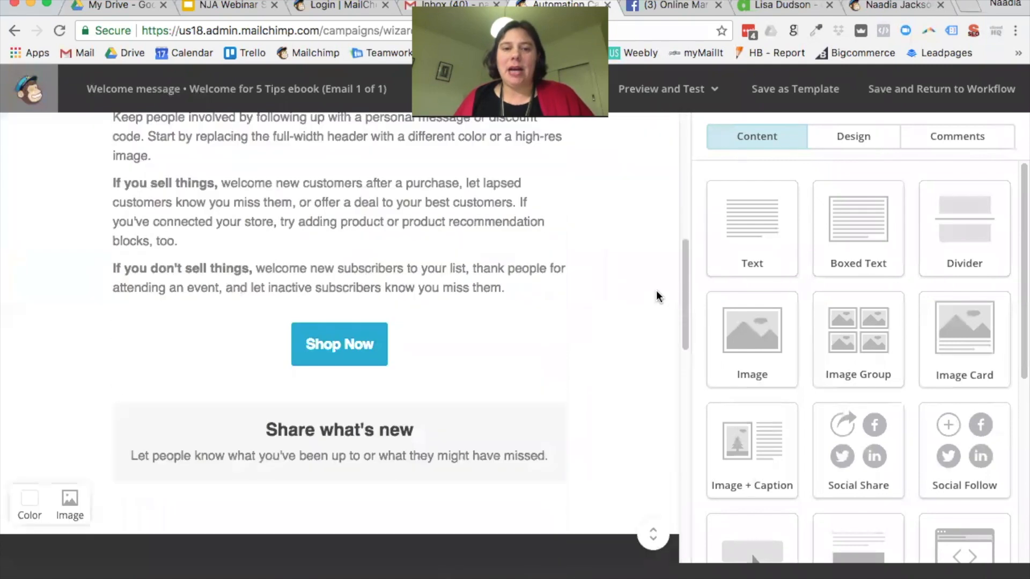
scroll(655, 291, down, 8)
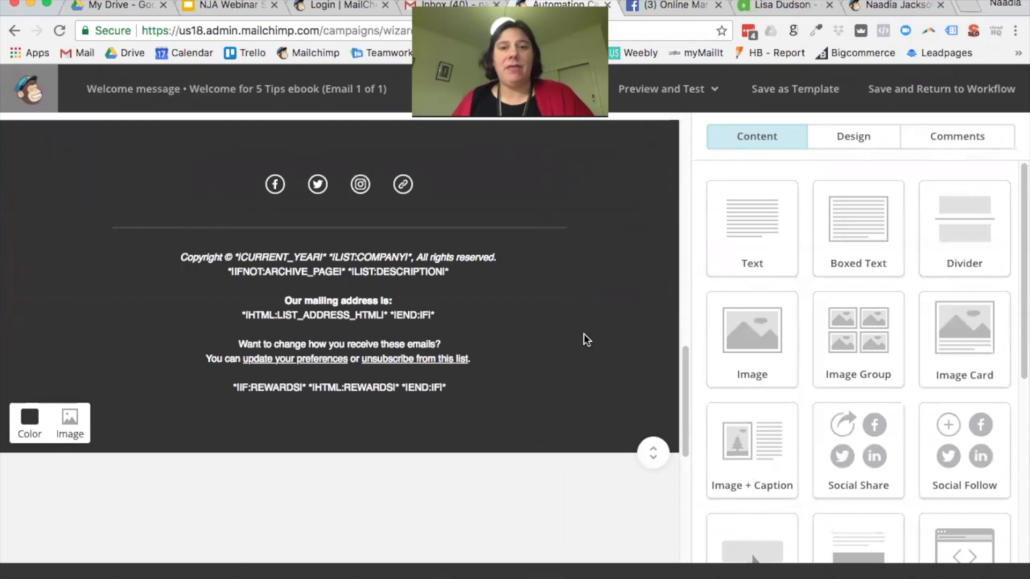
mouse_move(408, 273)
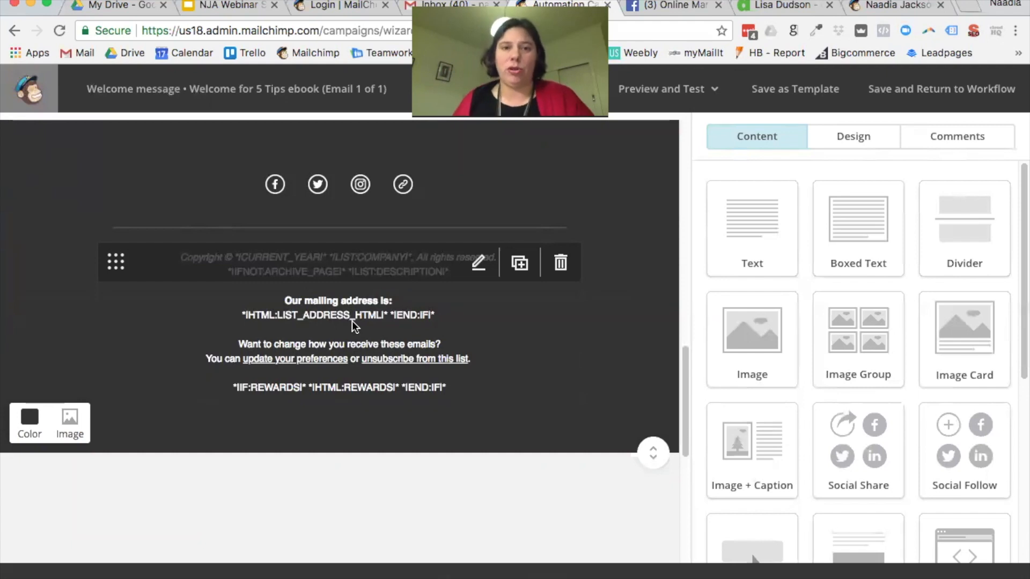
scroll(354, 322, up, 1)
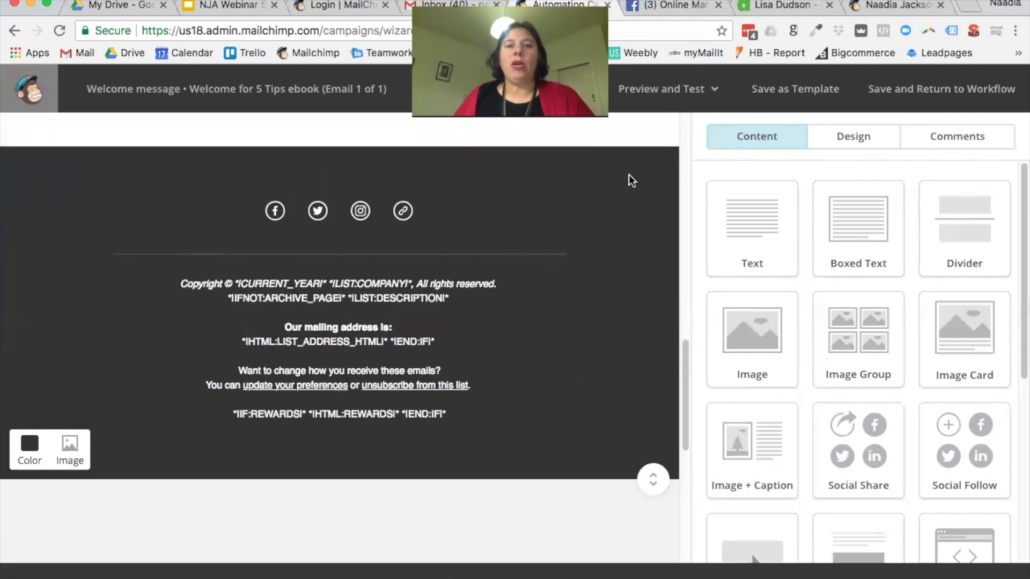
scroll(630, 180, up, 10)
scroll(630, 181, up, 7)
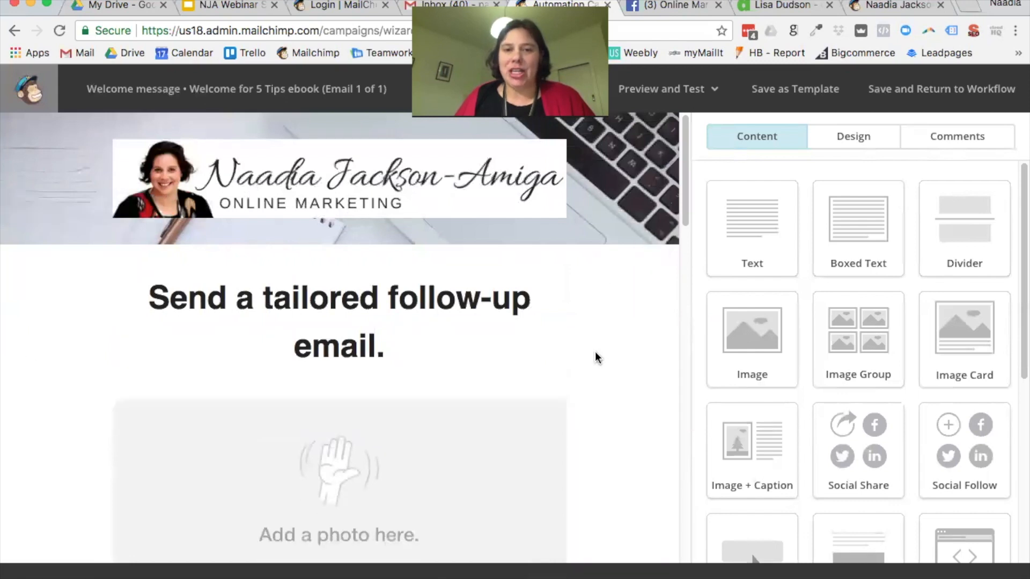
scroll(641, 408, down, 15)
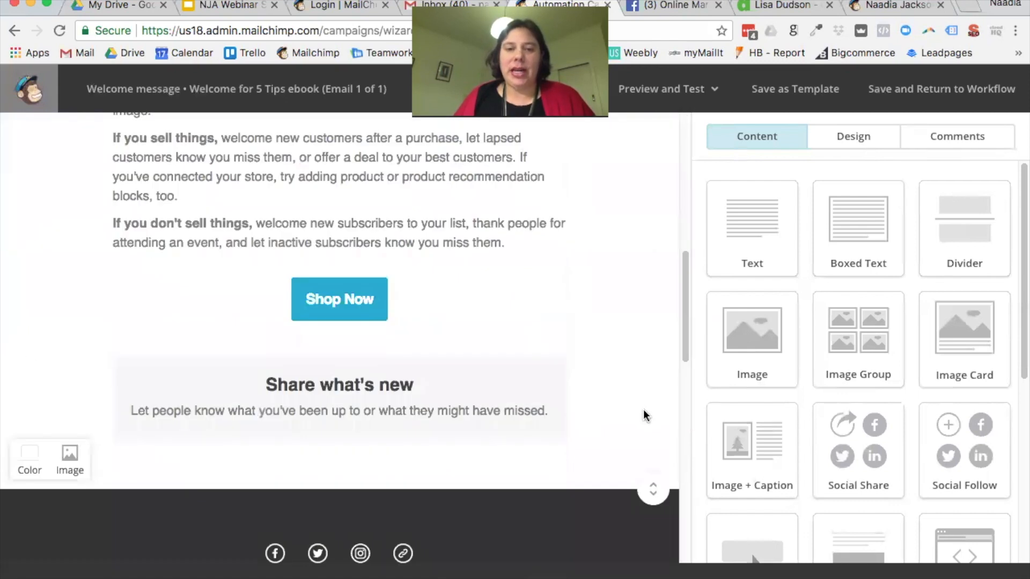
scroll(643, 409, down, 2)
scroll(642, 413, up, 5)
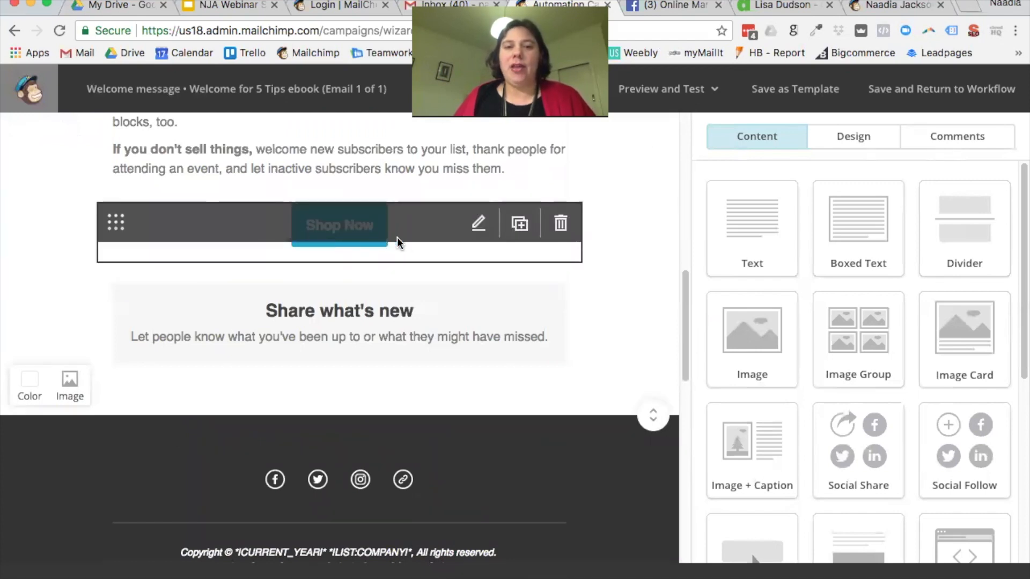
scroll(893, 480, down, 1)
scroll(893, 480, down, 4)
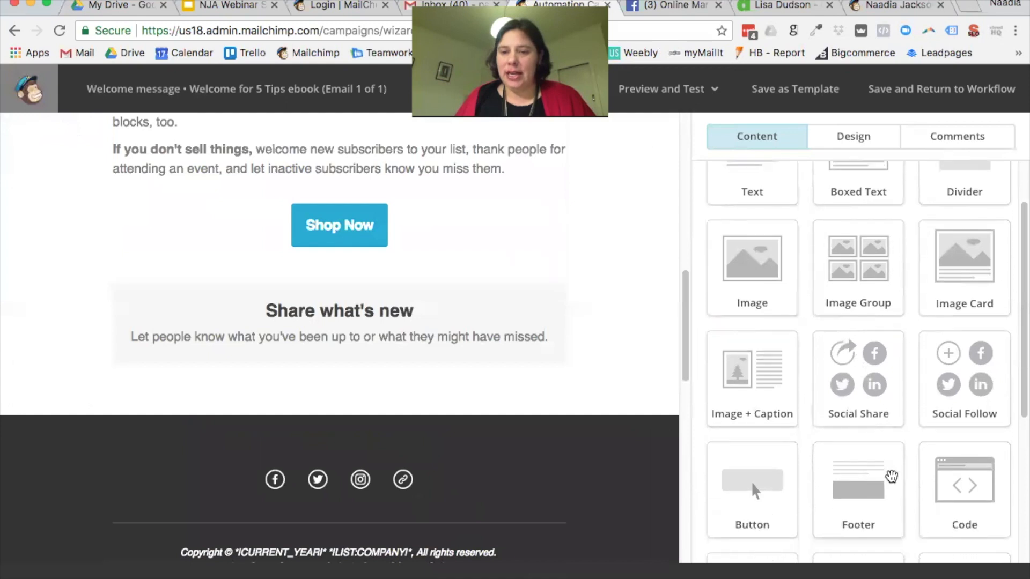
Step: Drag in a Button block, then delete the extra Buy Now block
drag(753, 432, 459, 316)
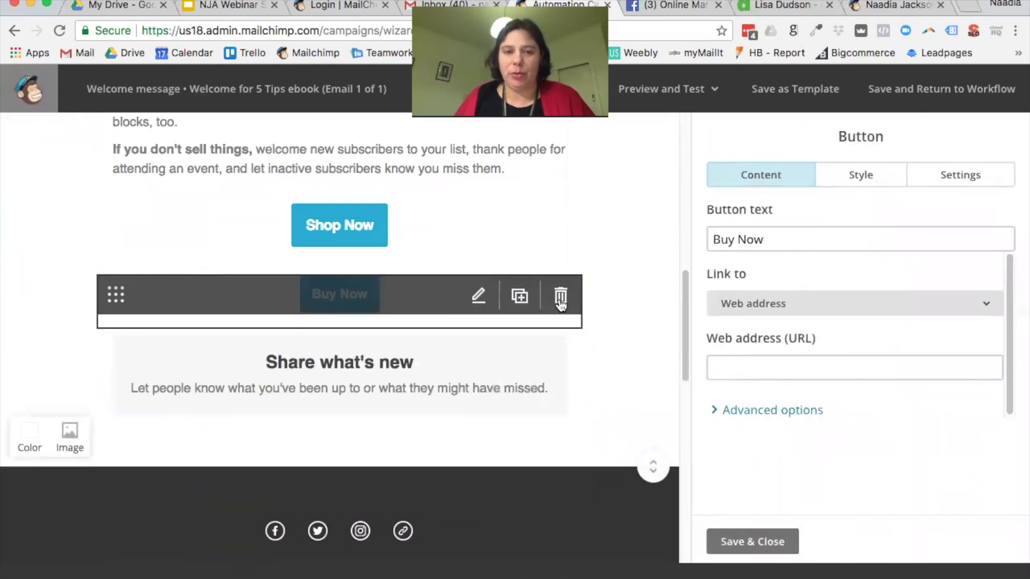
click(560, 303)
click(340, 407)
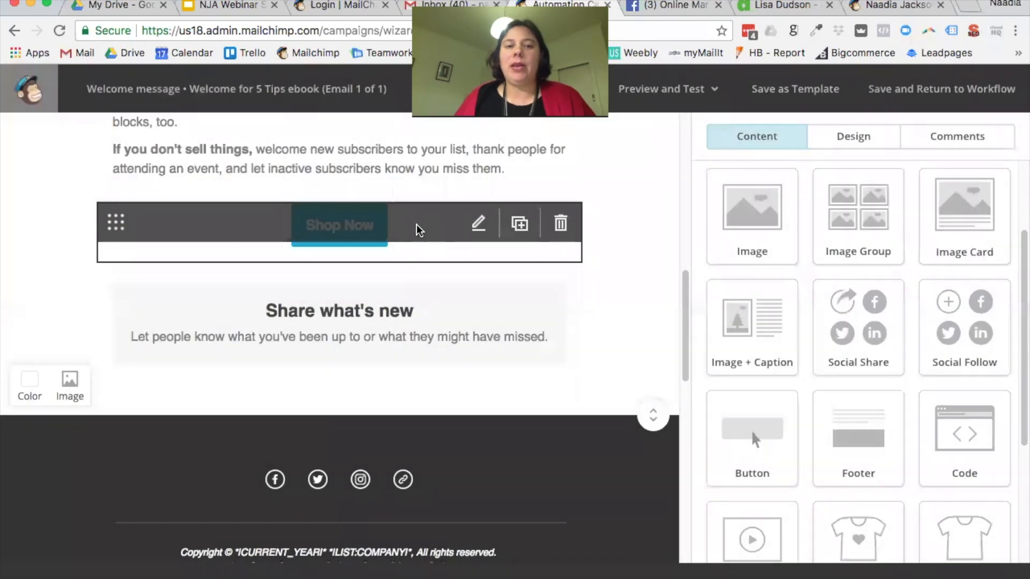
Step: Change the Shop Now button's label to 'Download Your Free eBook'
click(423, 224)
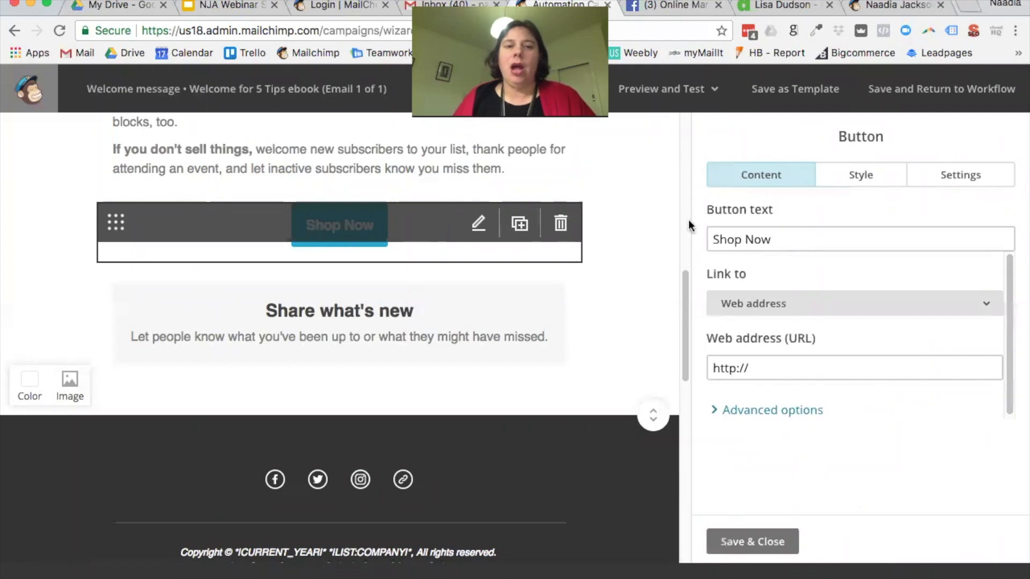
drag(798, 240, 680, 235)
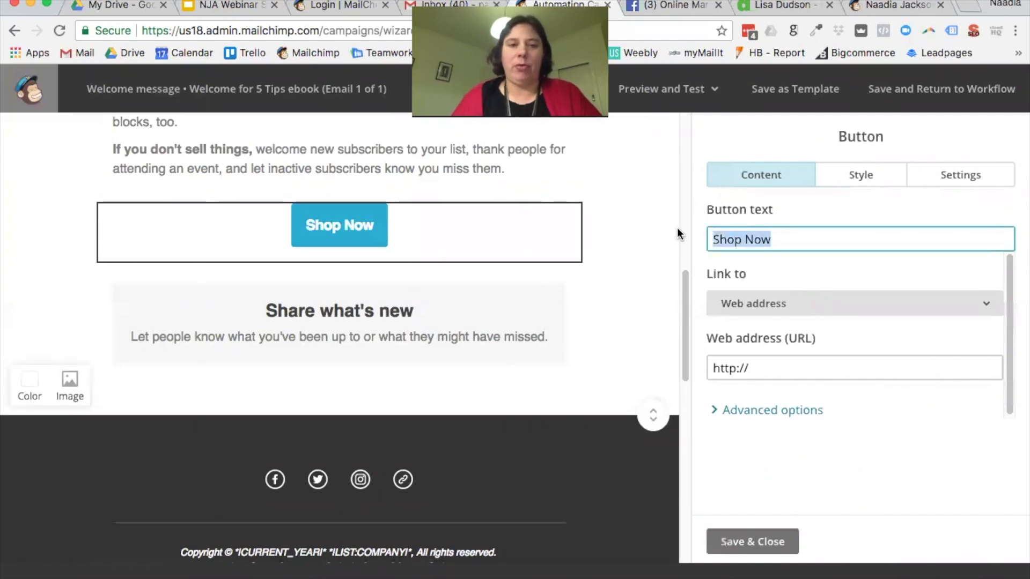
text(Get)
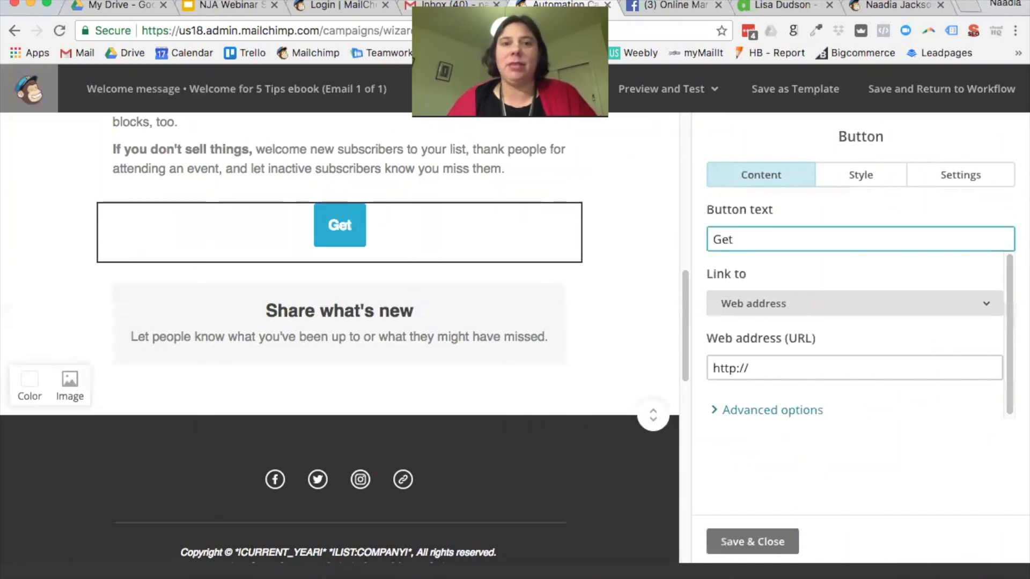
key(BackSpace)
key(BackSpace)
key(BackSpace)
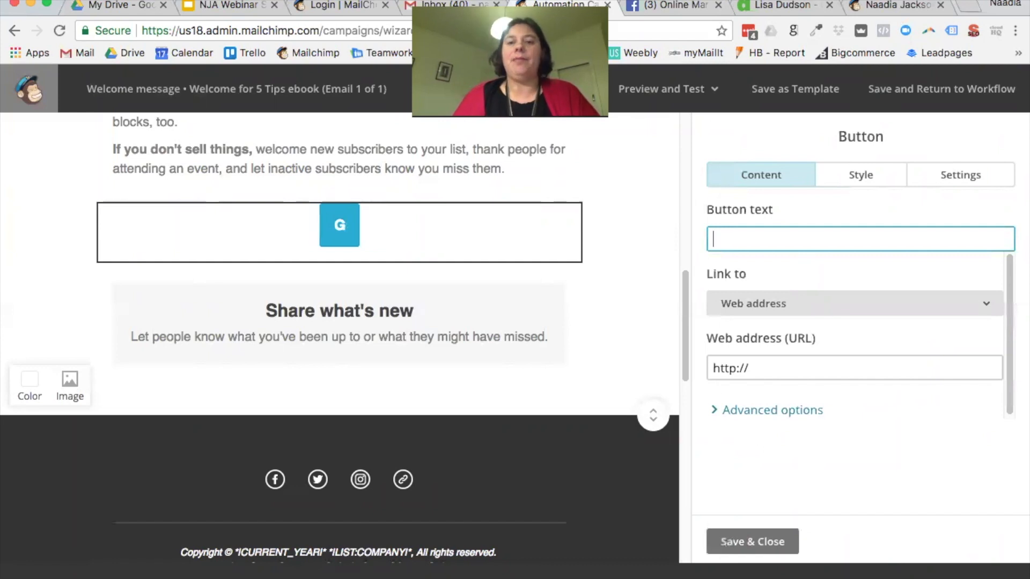
text(Download my e)
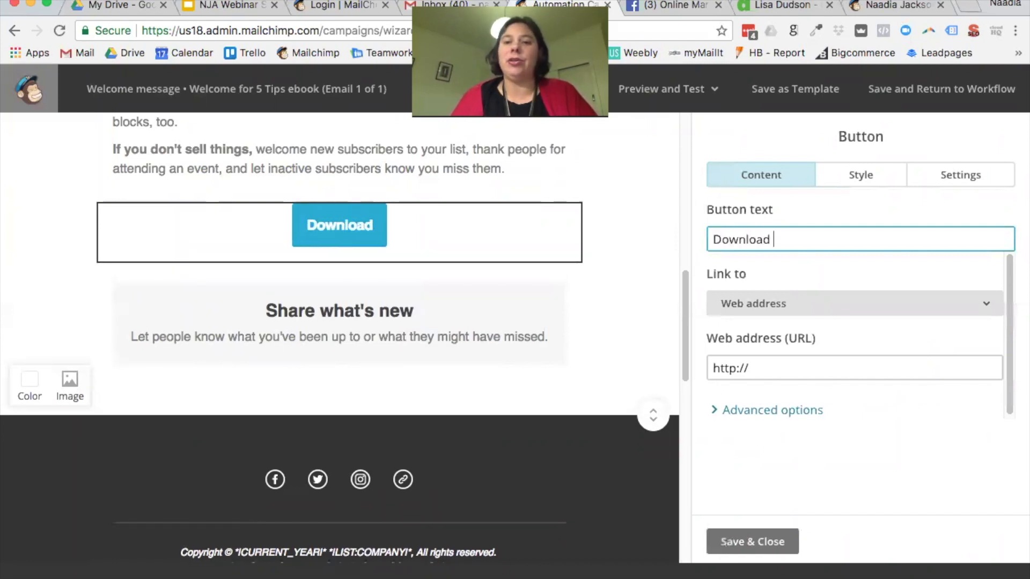
key(BackSpace)
key(BackSpace)
key(BackSpace)
key(BackSpace)
text(Your Free Ebo)
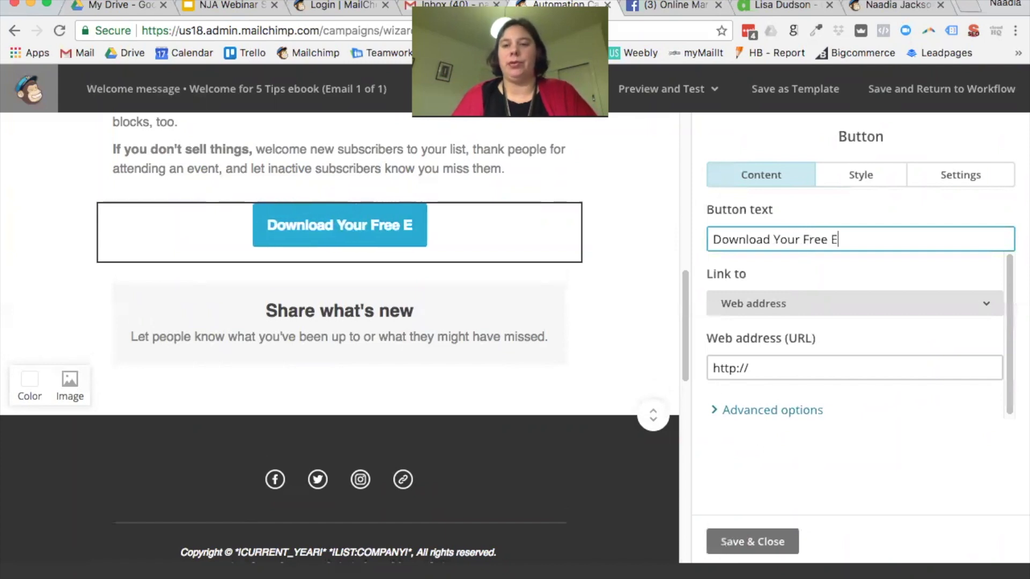
key(BackSpace)
key(BackSpace)
key(BackSpace)
text(eBook)
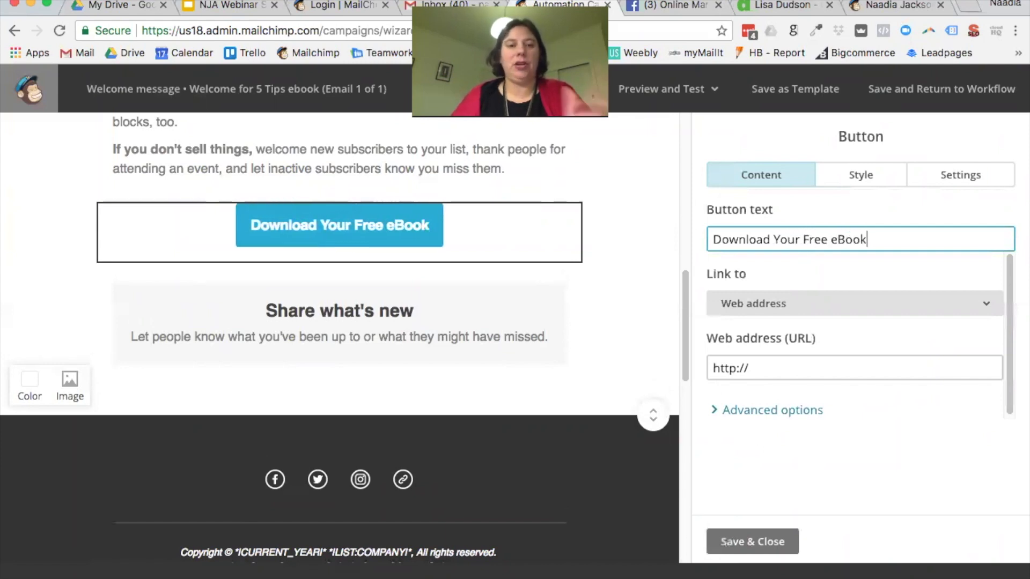
drag(788, 365, 686, 375)
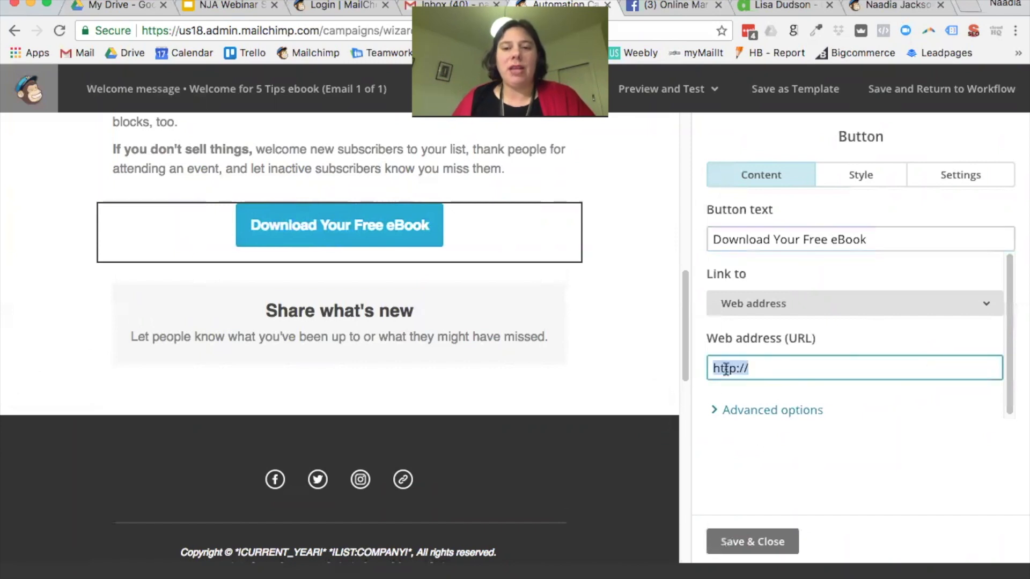
click(986, 310)
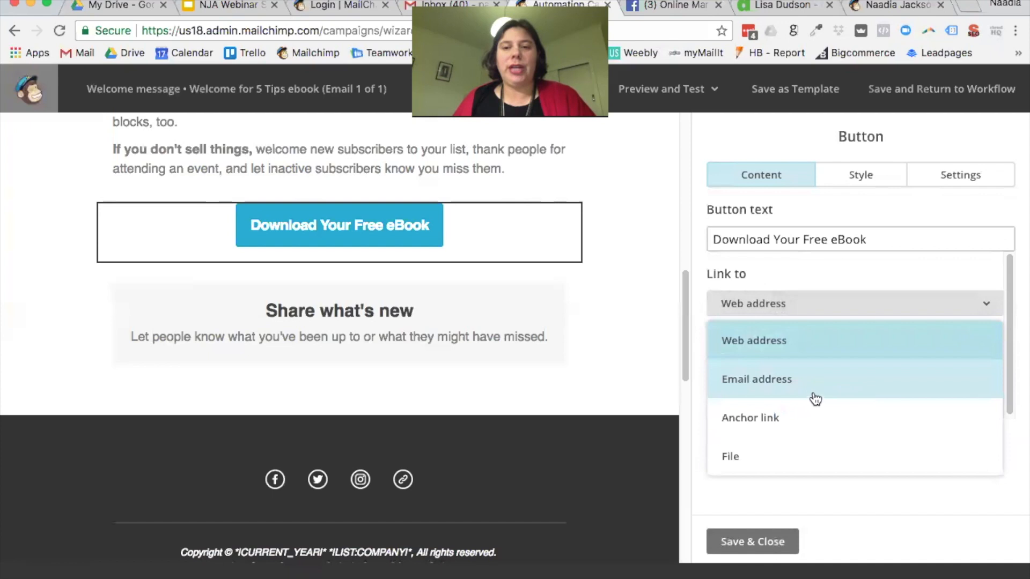
Step: Link the button to the laptop-on-desk image file from the Content Manager
click(783, 455)
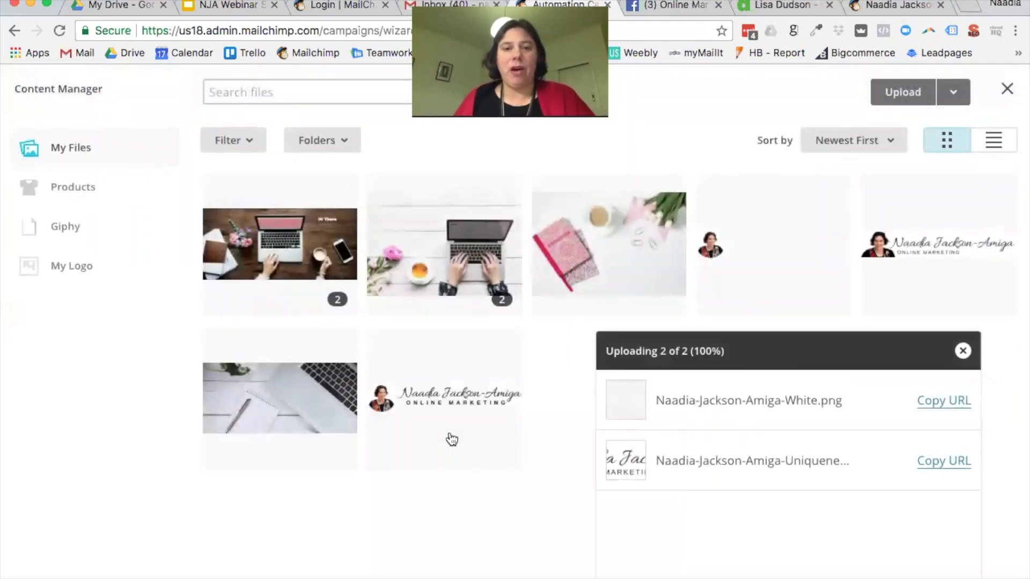
click(313, 271)
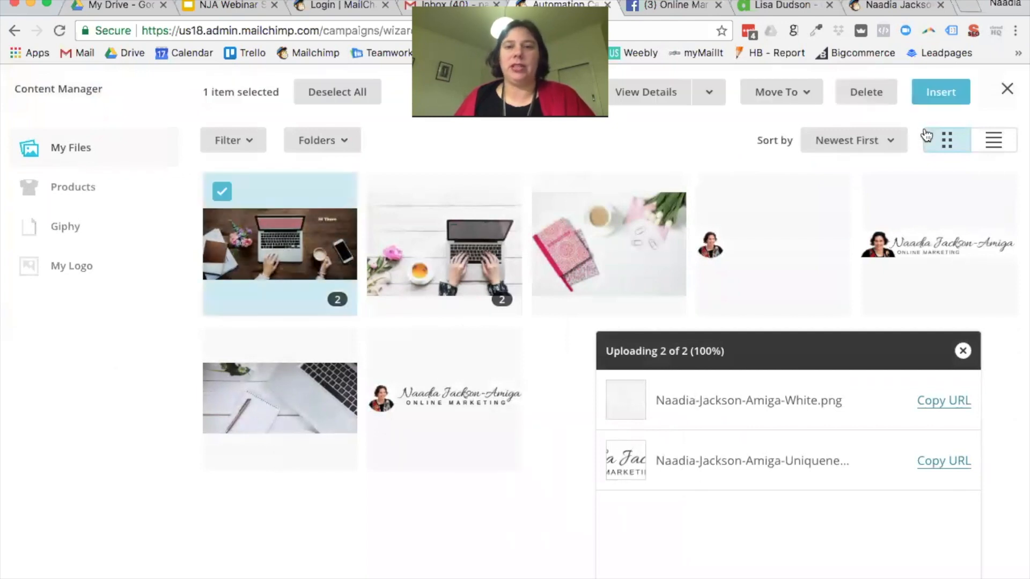
click(924, 103)
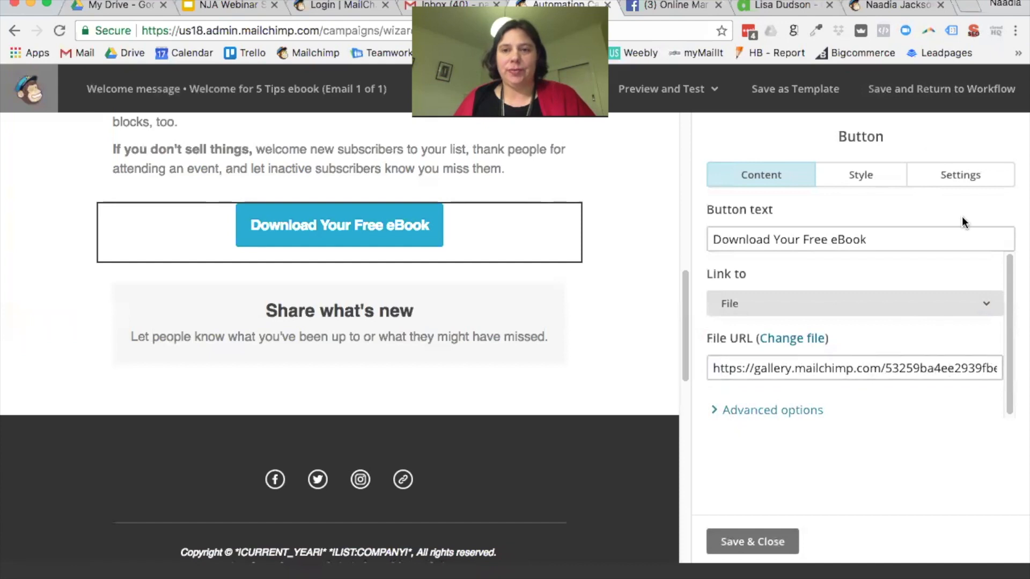
click(864, 175)
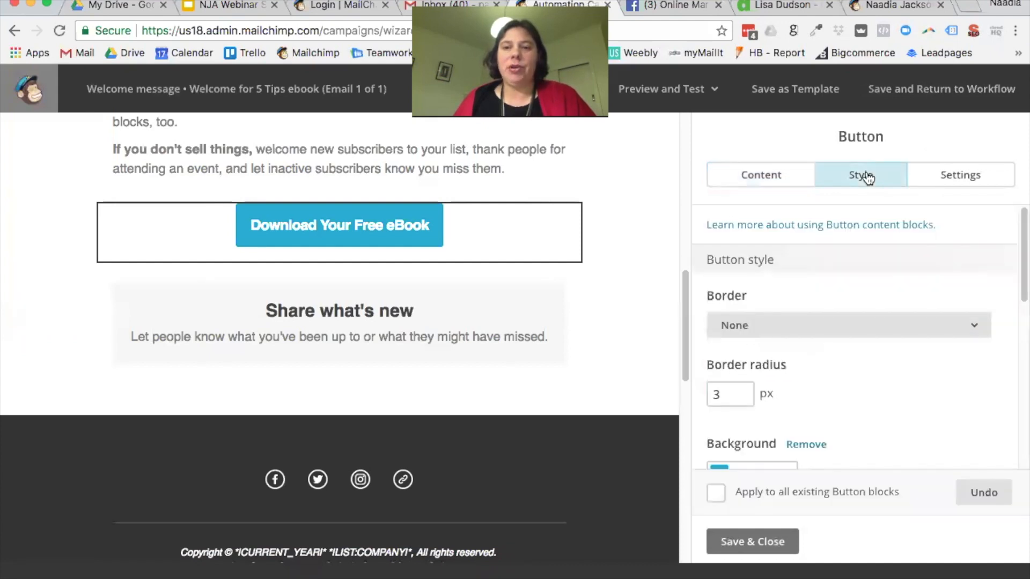
Step: Try a solid 1px red #d71515 border on the button, then remove the border
scroll(846, 304, down, 1)
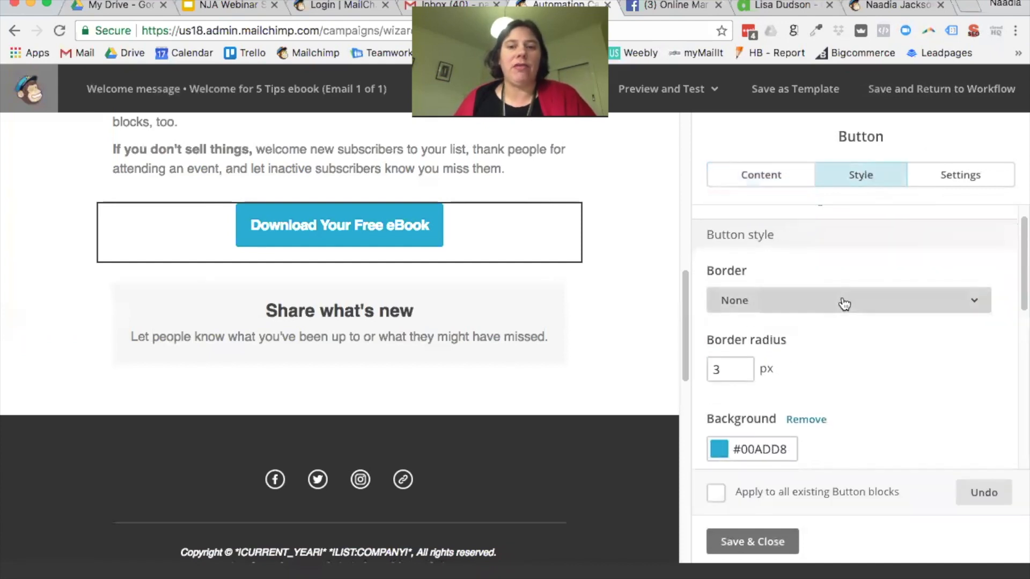
click(844, 304)
click(844, 375)
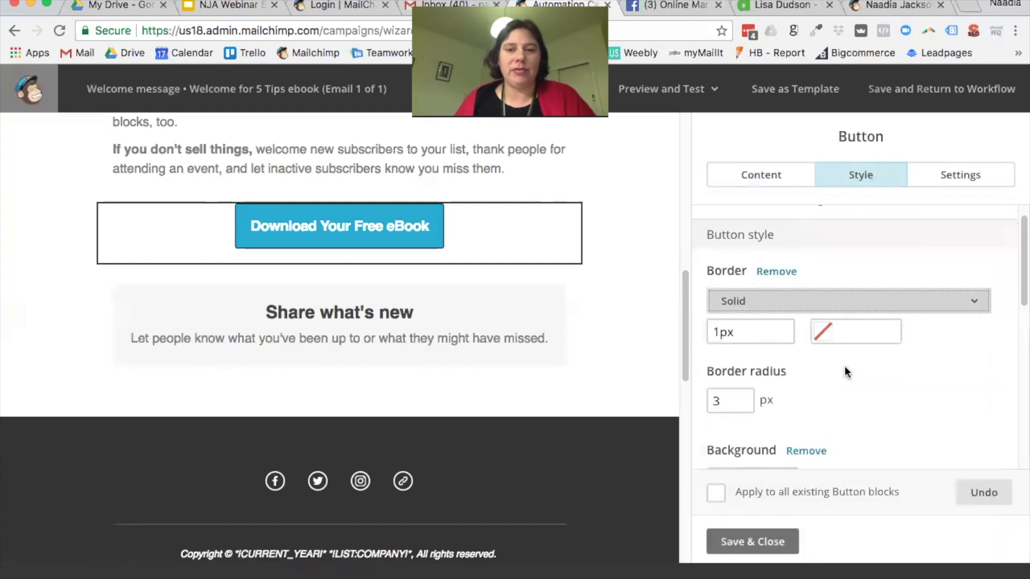
drag(724, 333, 711, 333)
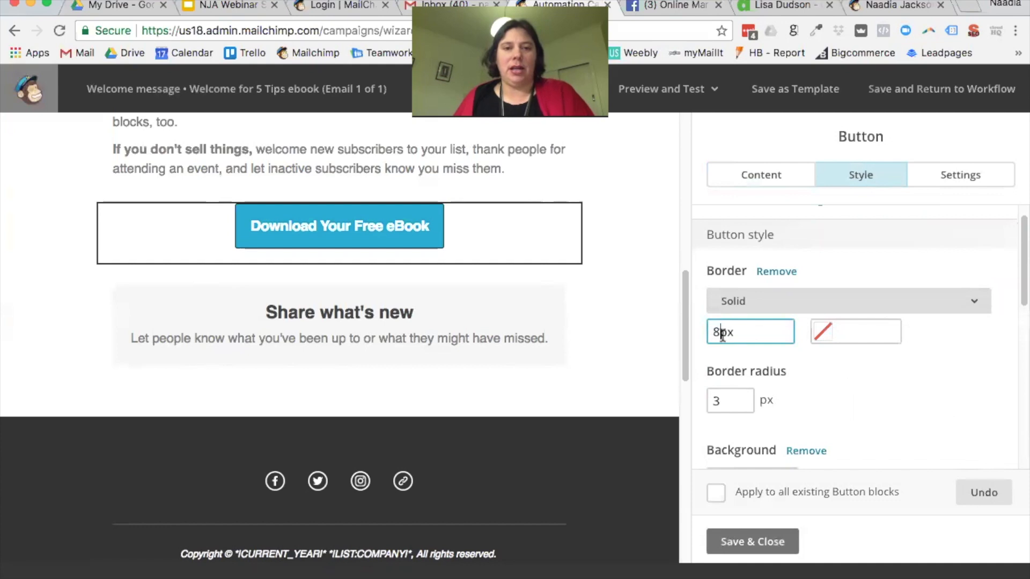
click(873, 336)
click(825, 354)
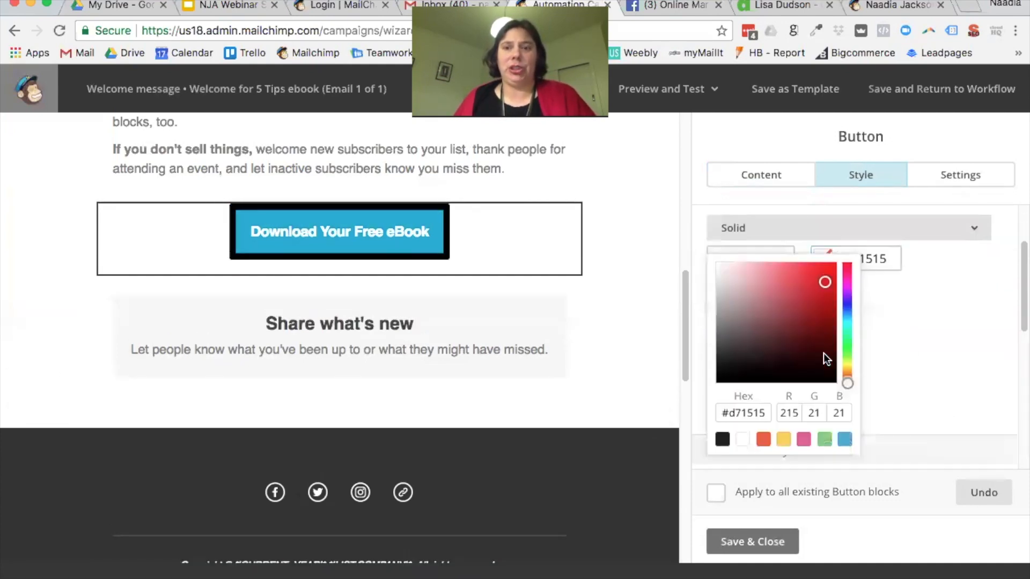
click(890, 327)
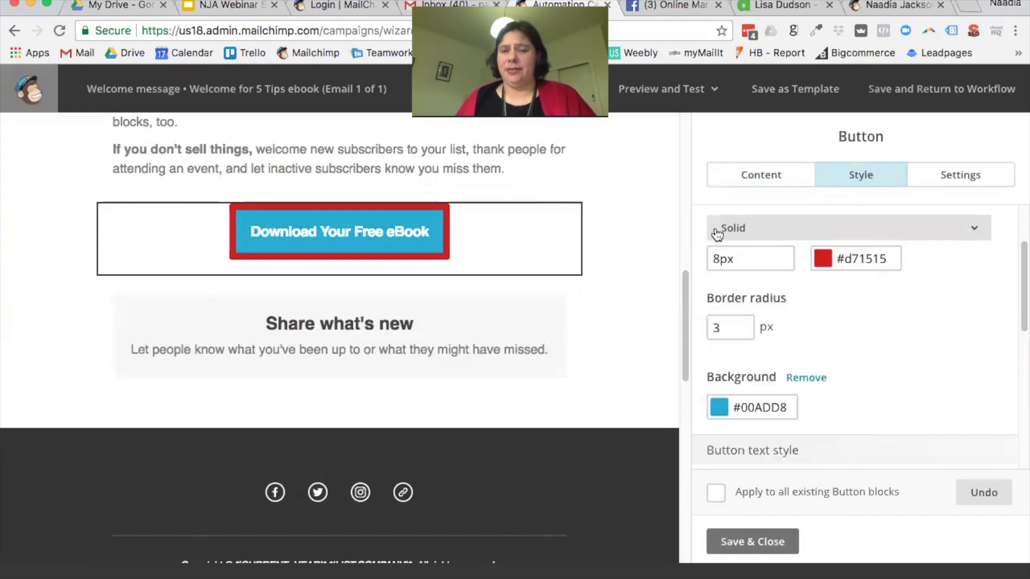
key(BackSpace)
text(1)
scroll(775, 261, up, 1)
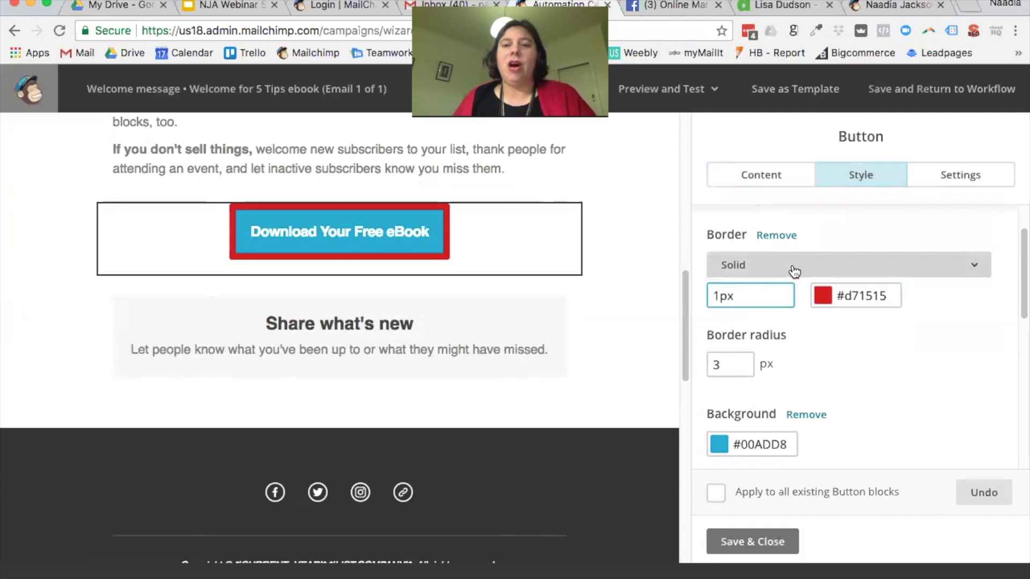
click(793, 269)
click(783, 299)
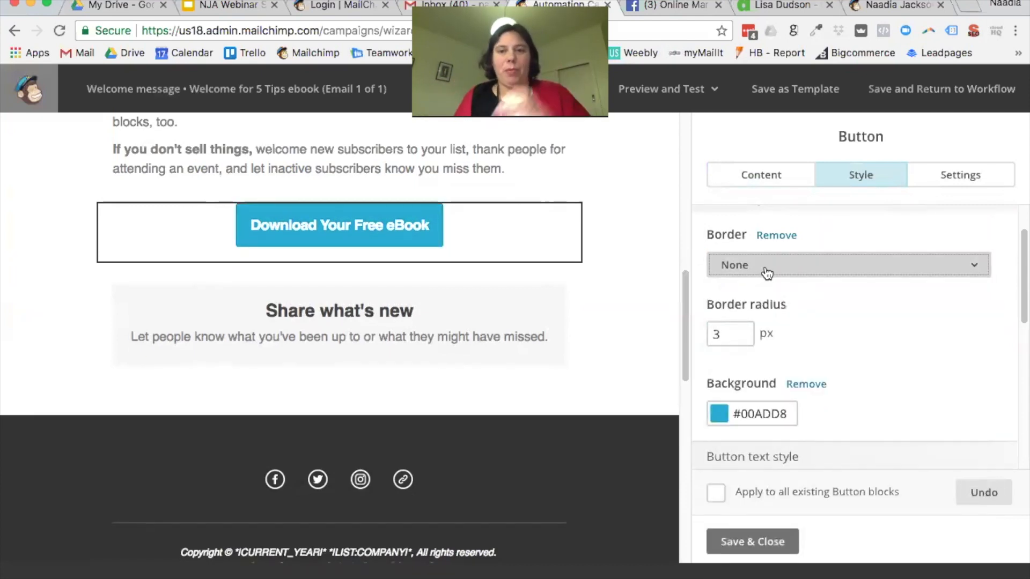
scroll(799, 310, down, 1)
scroll(799, 310, down, 1)
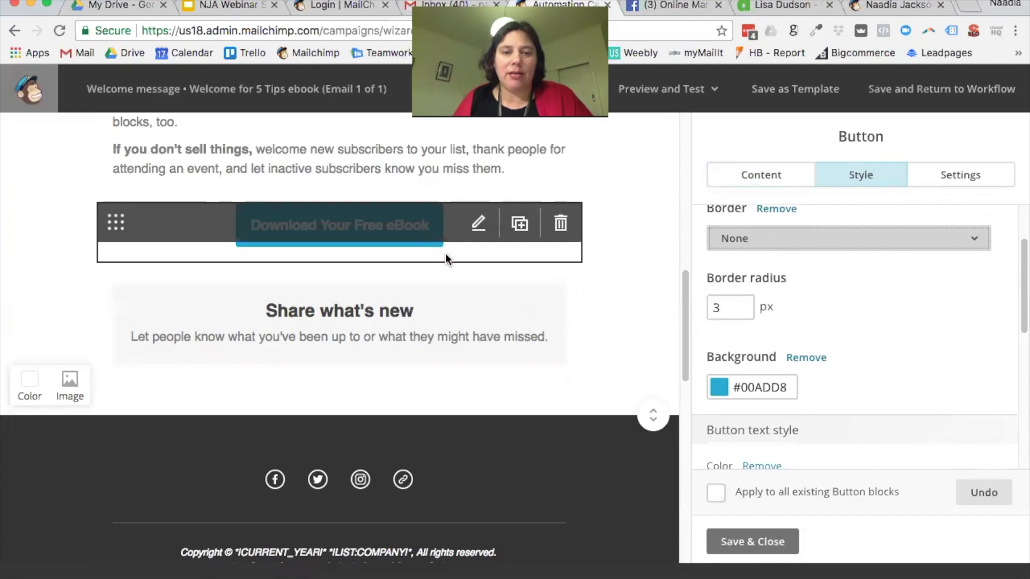
Step: Try border radius values of 50, 100 and 5 px on the button
double_click(742, 310)
text(50)
click(901, 323)
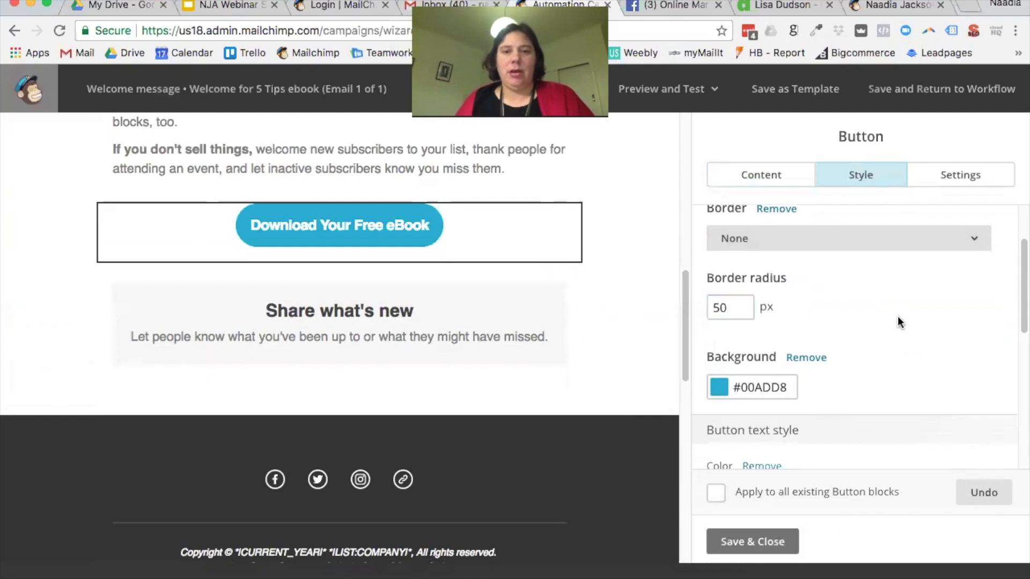
double_click(709, 305)
text(100)
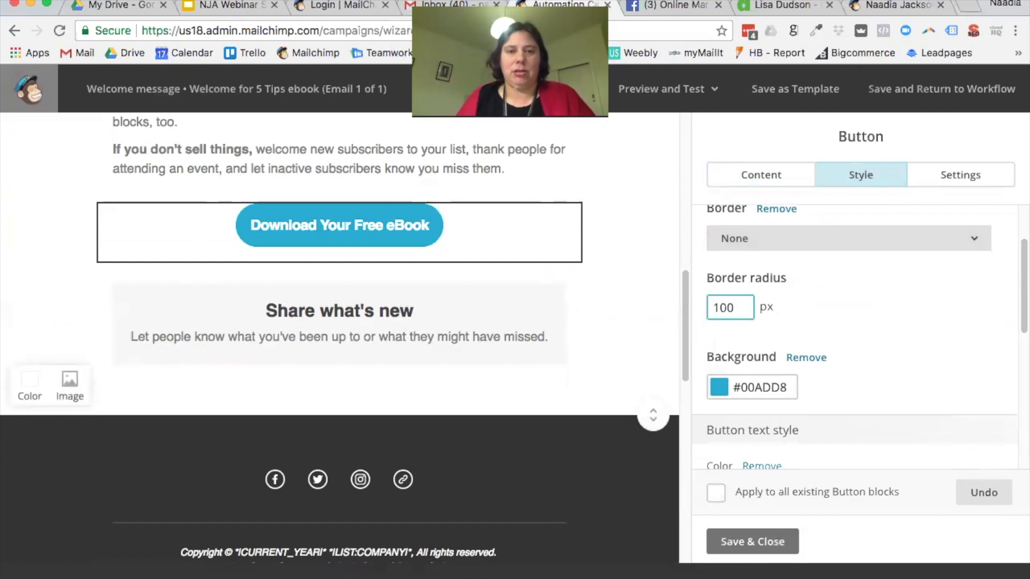
double_click(880, 330)
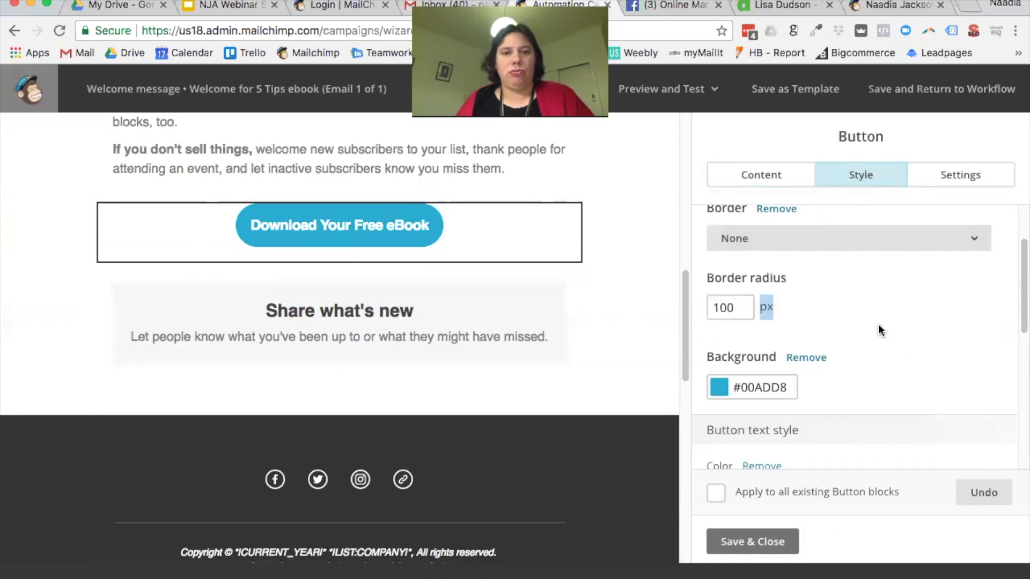
double_click(726, 307)
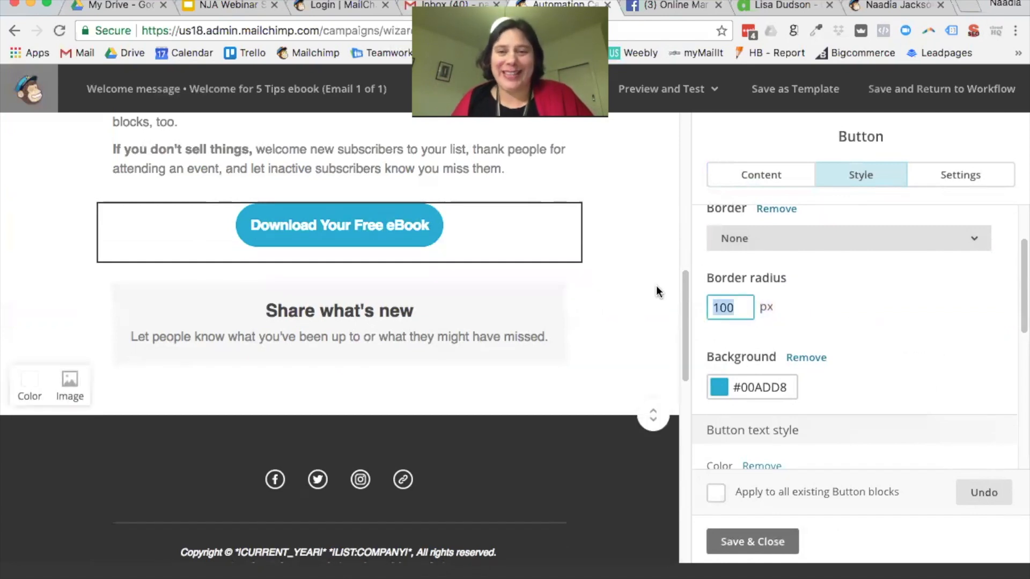
text(5)
click(842, 308)
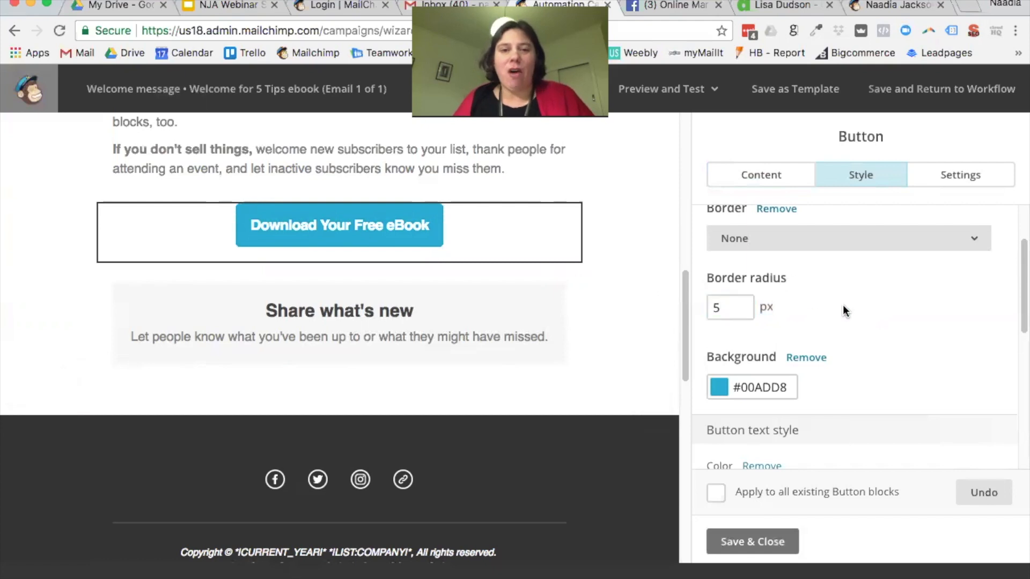
Step: Try 15 and 5 px radii, then settle the border radius at 50 px
double_click(714, 308)
text(15)
click(828, 317)
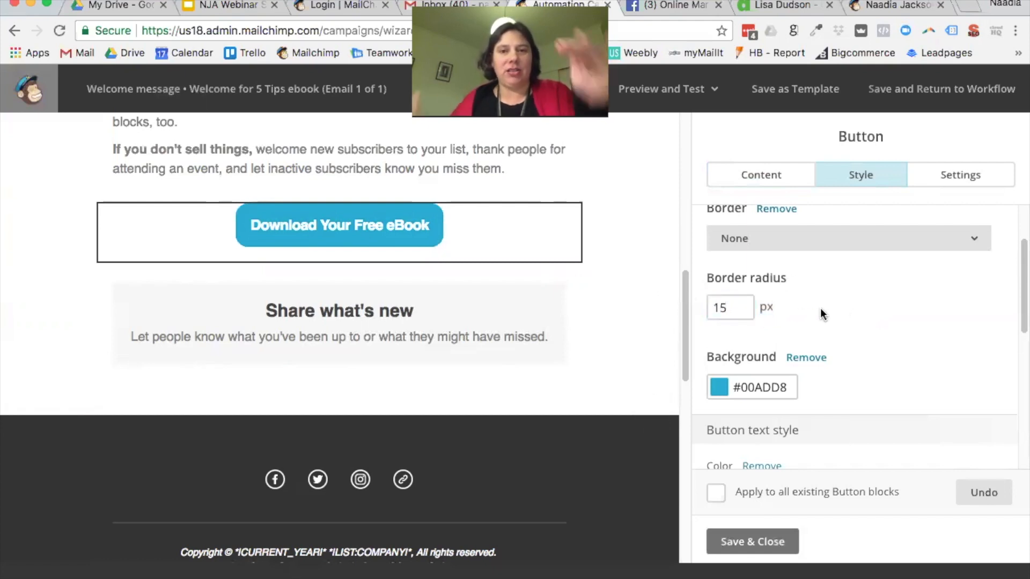
double_click(748, 311)
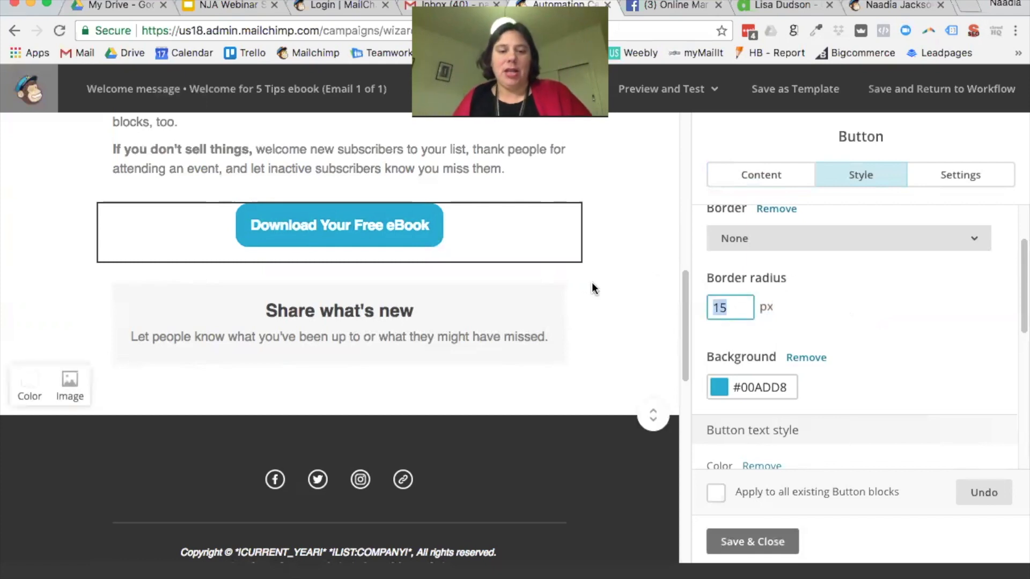
text(5)
click(842, 290)
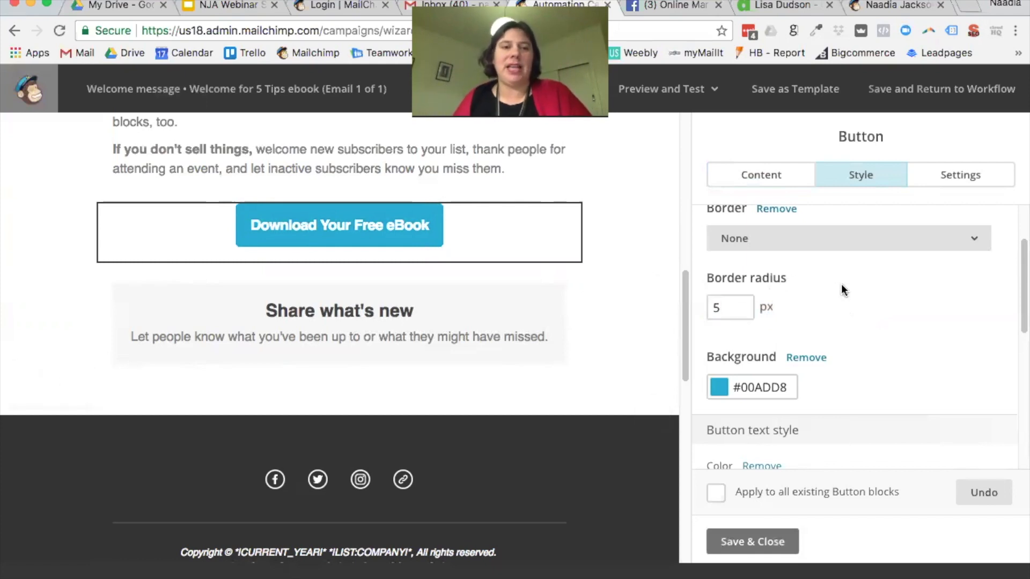
double_click(740, 304)
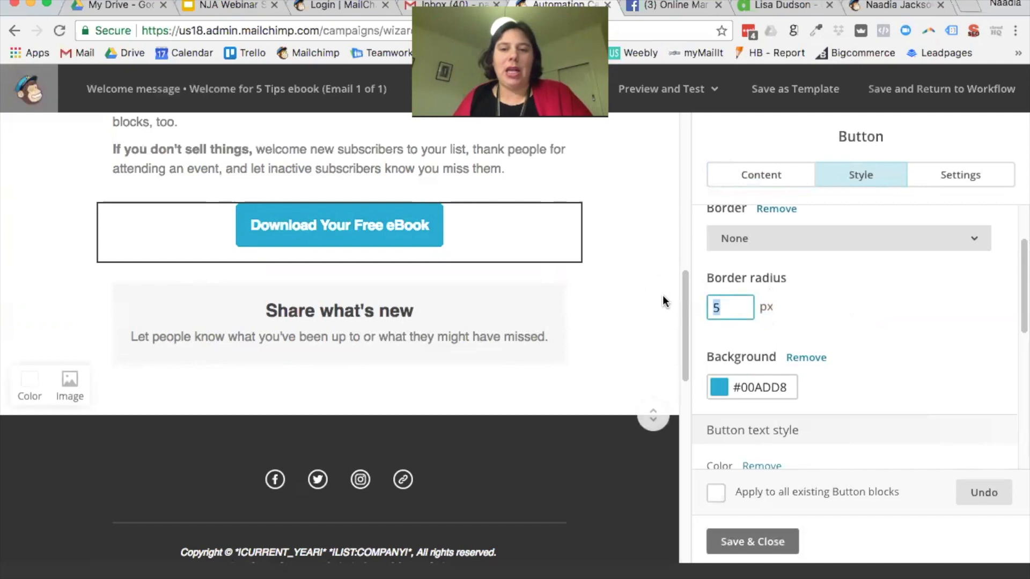
text(50)
click(861, 316)
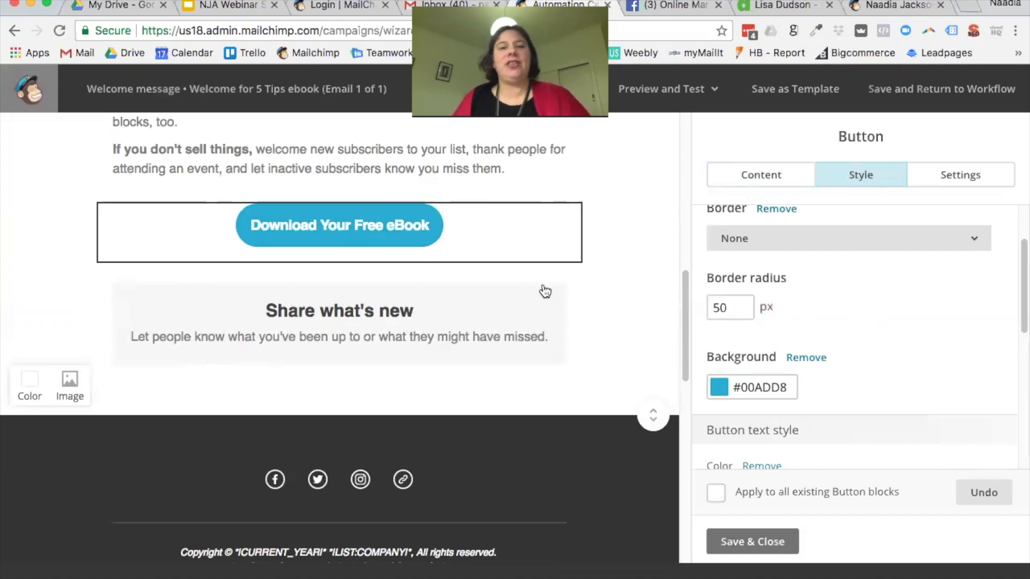
scroll(862, 301, down, 1)
Step: Set the button background colour to green #02b039
click(773, 371)
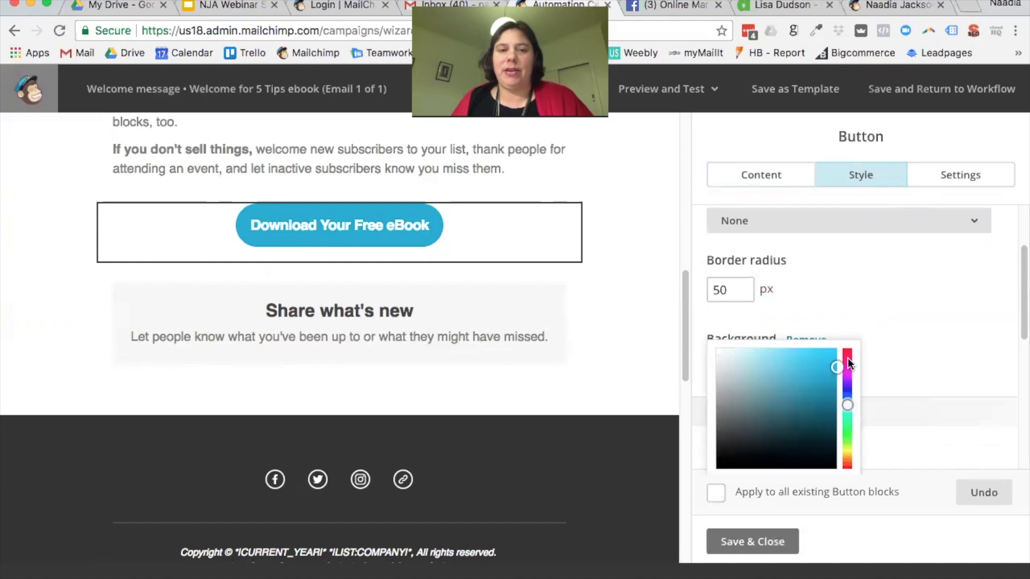
click(847, 361)
click(819, 256)
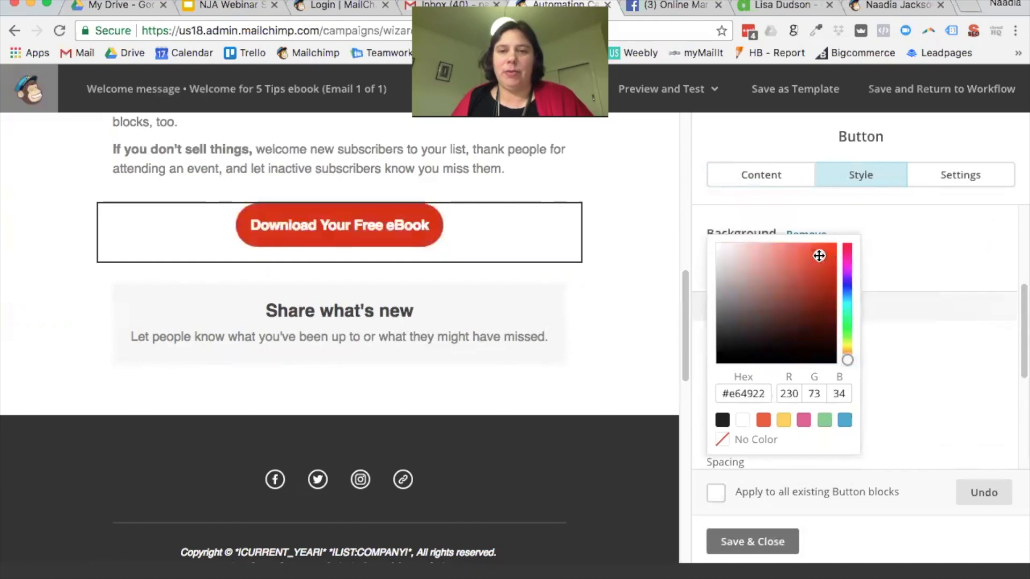
click(847, 317)
drag(821, 266, 836, 281)
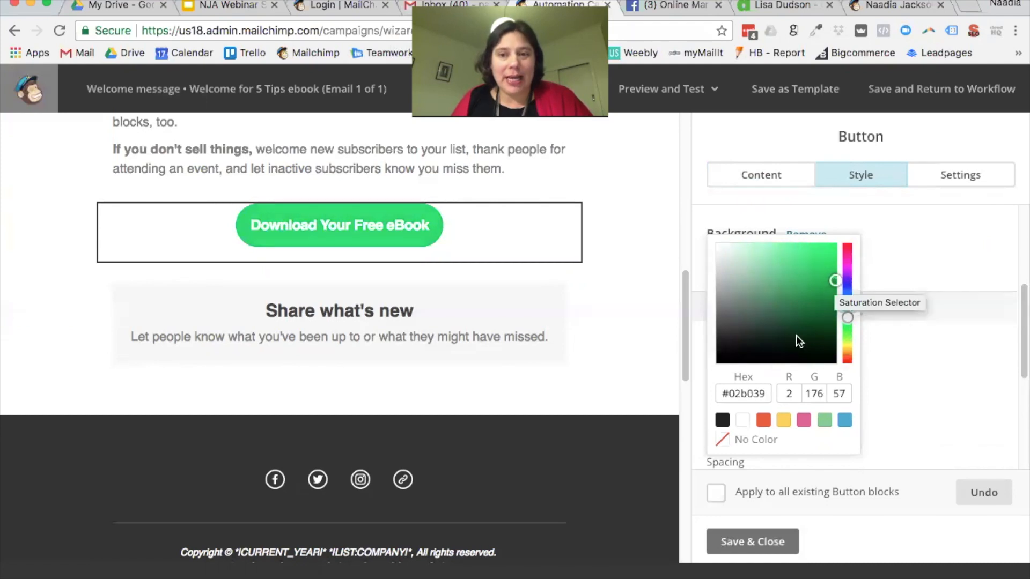
drag(767, 394, 741, 394)
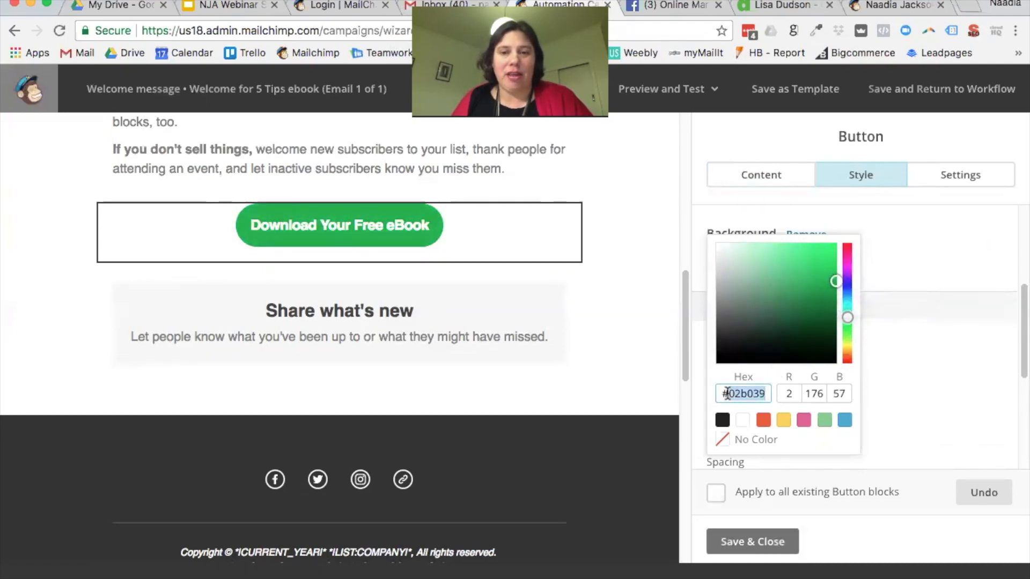
click(880, 260)
scroll(896, 263, down, 1)
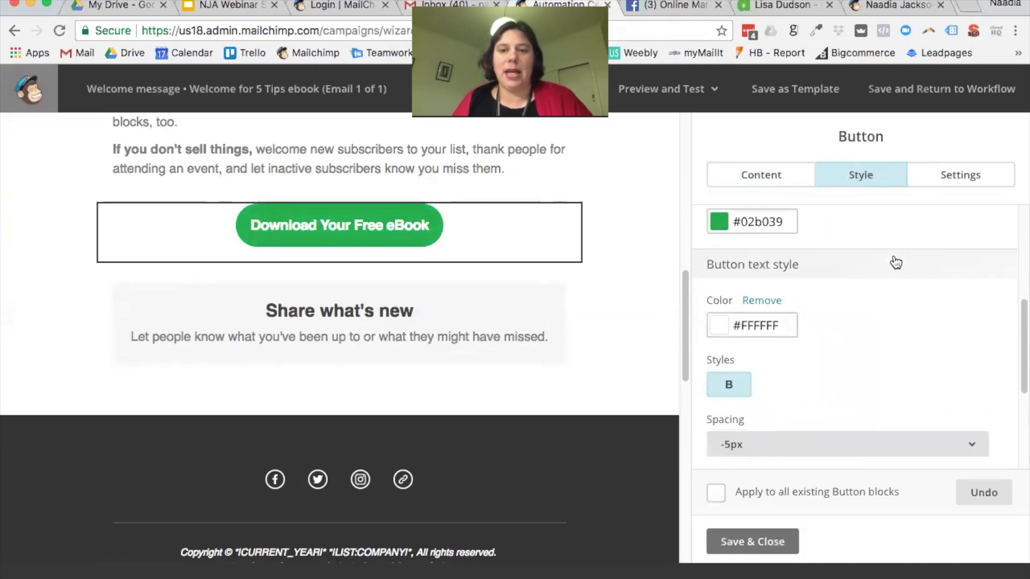
scroll(896, 263, down, 1)
scroll(894, 262, up, 1)
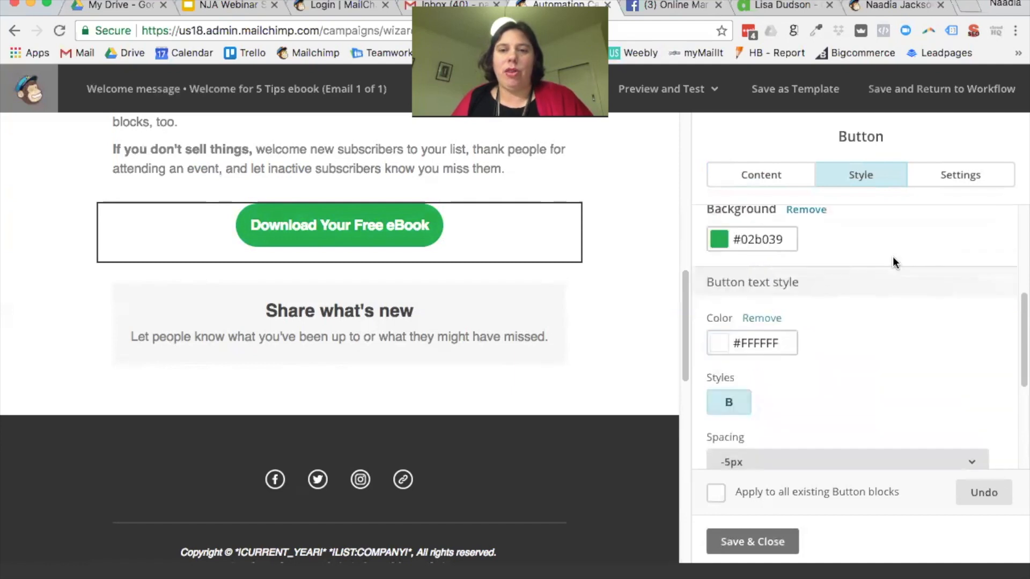
Step: Reset the button text colour to white #ffffff and turn off bold
click(766, 340)
click(723, 387)
scroll(725, 408, down, 2)
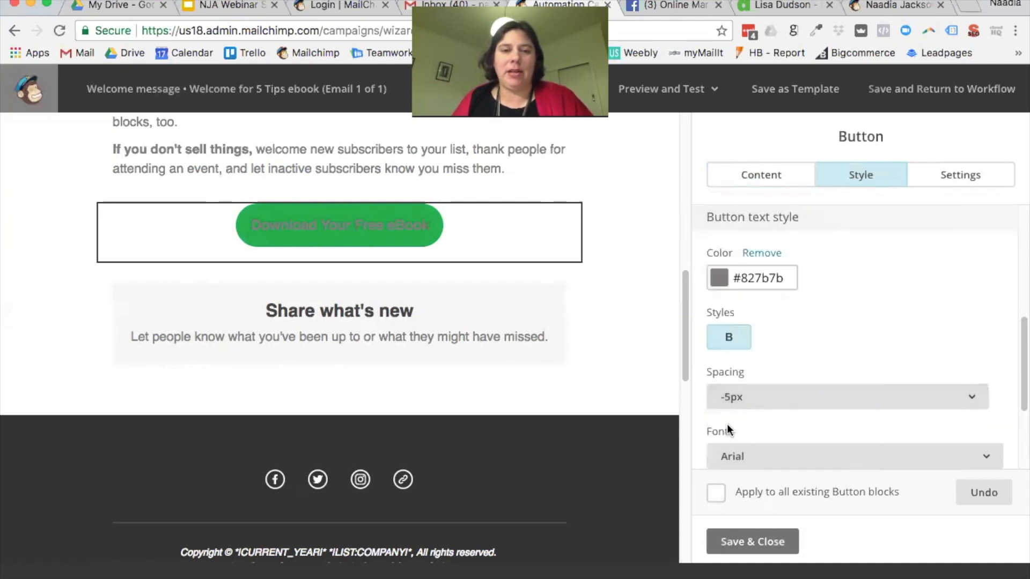
click(743, 278)
drag(717, 301, 714, 259)
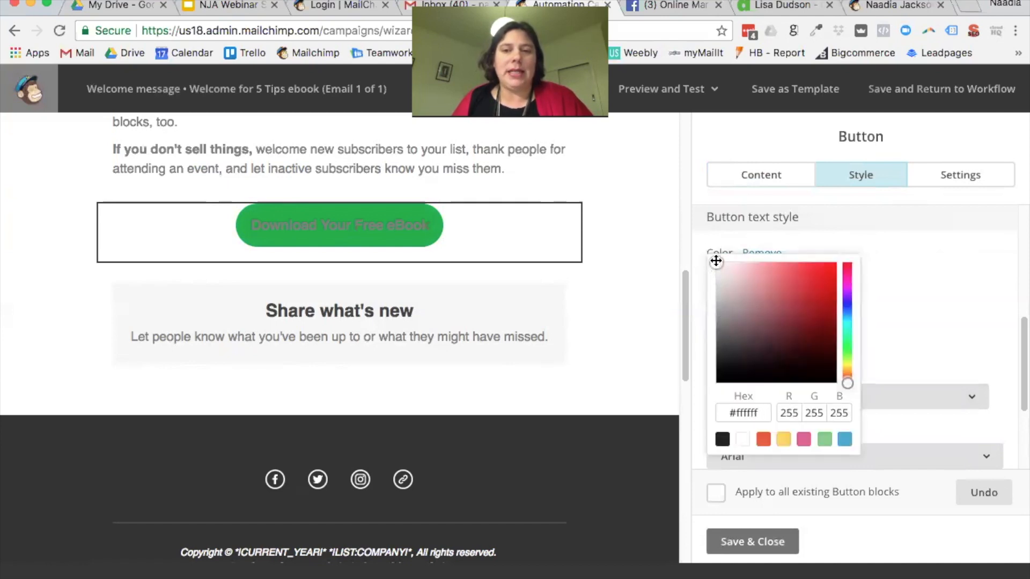
click(891, 244)
scroll(764, 357, down, 1)
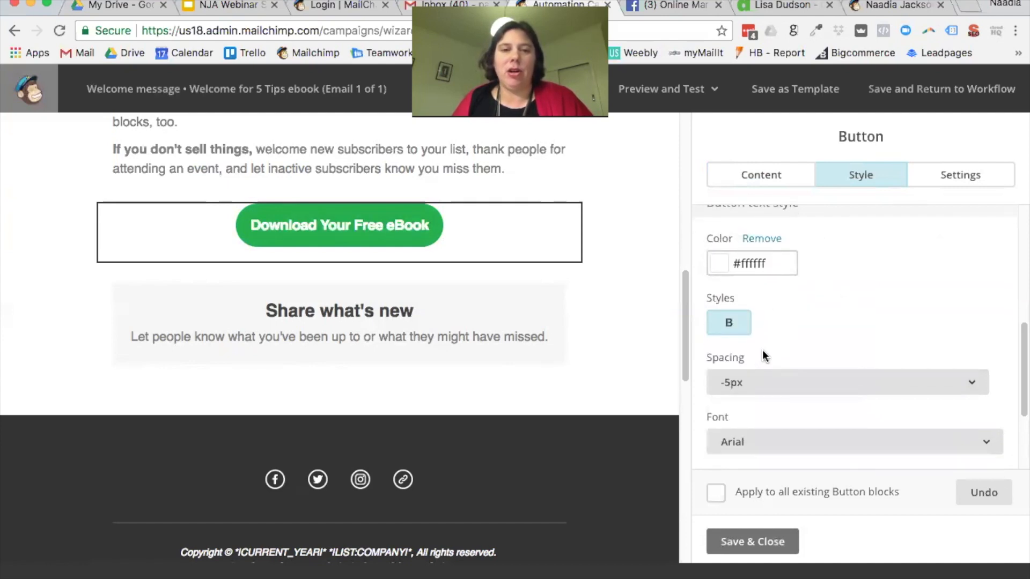
click(727, 325)
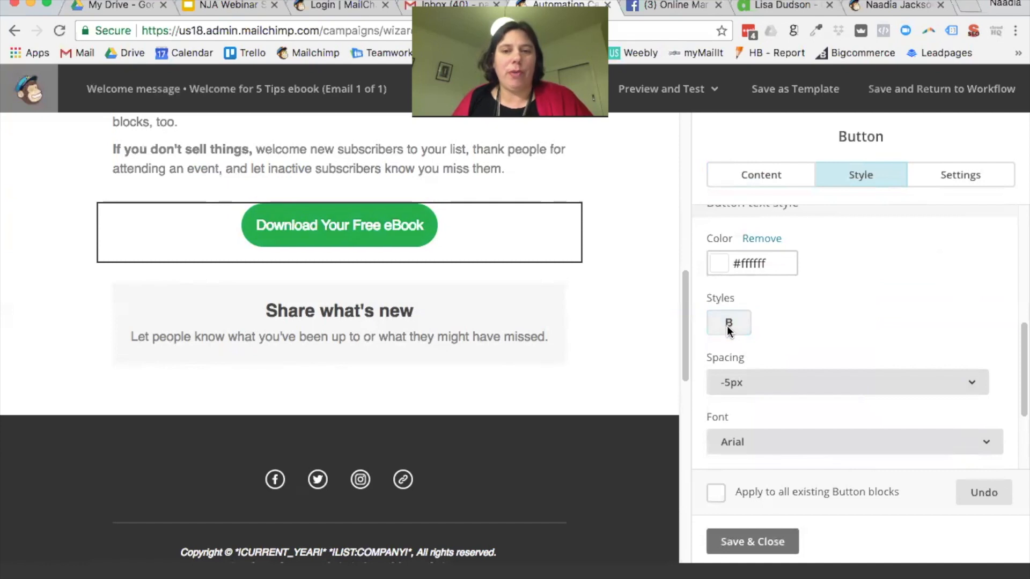
Step: Try letter spacings of 2px, 1px, -2px and -1px, then leave spacing at Normal
scroll(762, 329, down, 1)
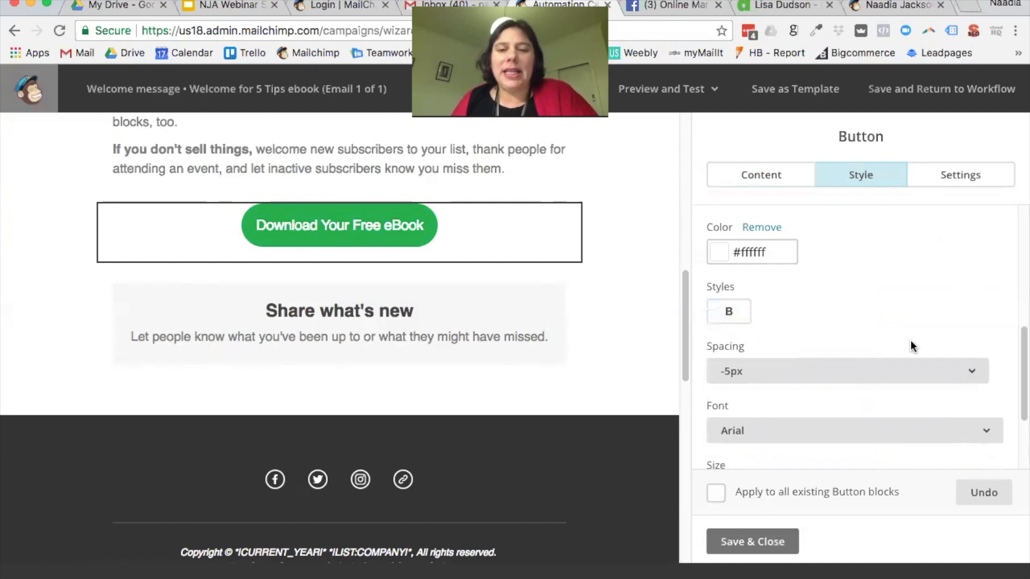
click(977, 374)
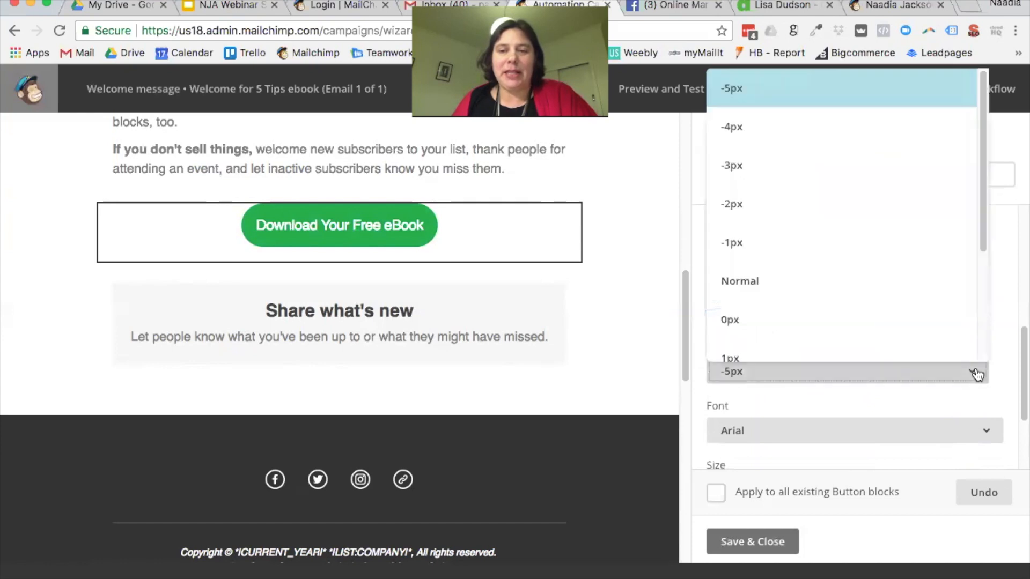
click(849, 275)
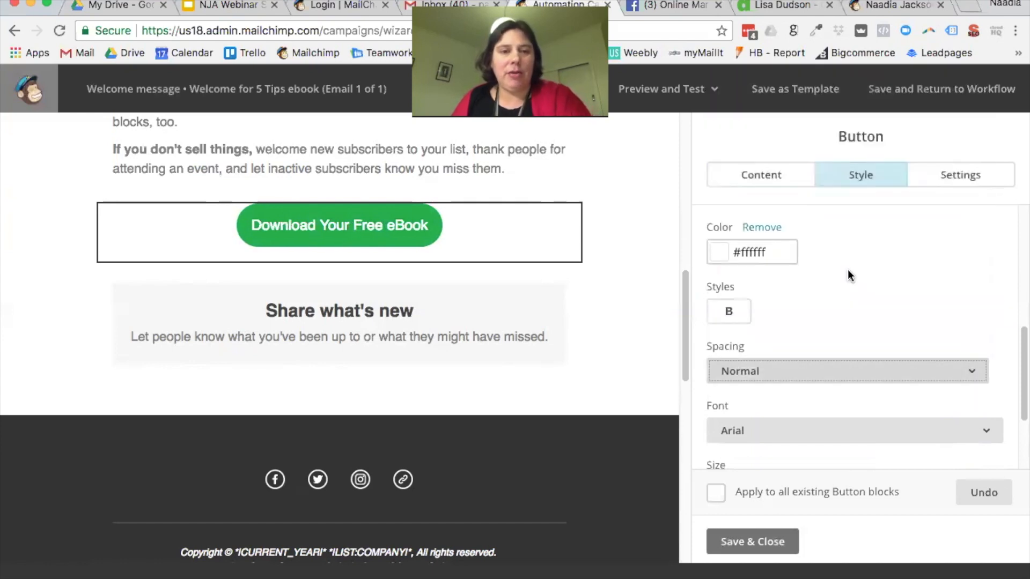
click(969, 370)
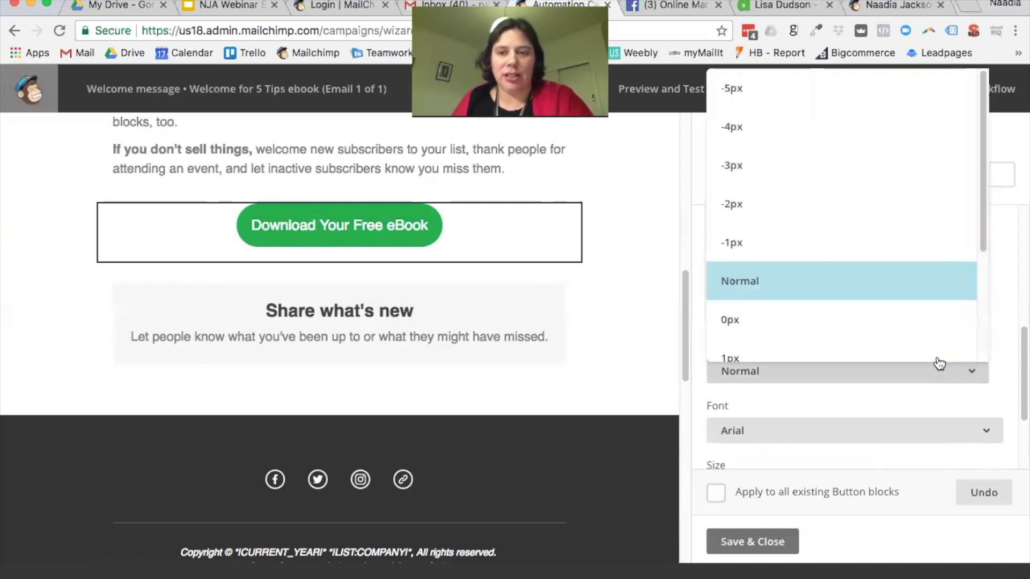
scroll(825, 333, down, 3)
click(789, 239)
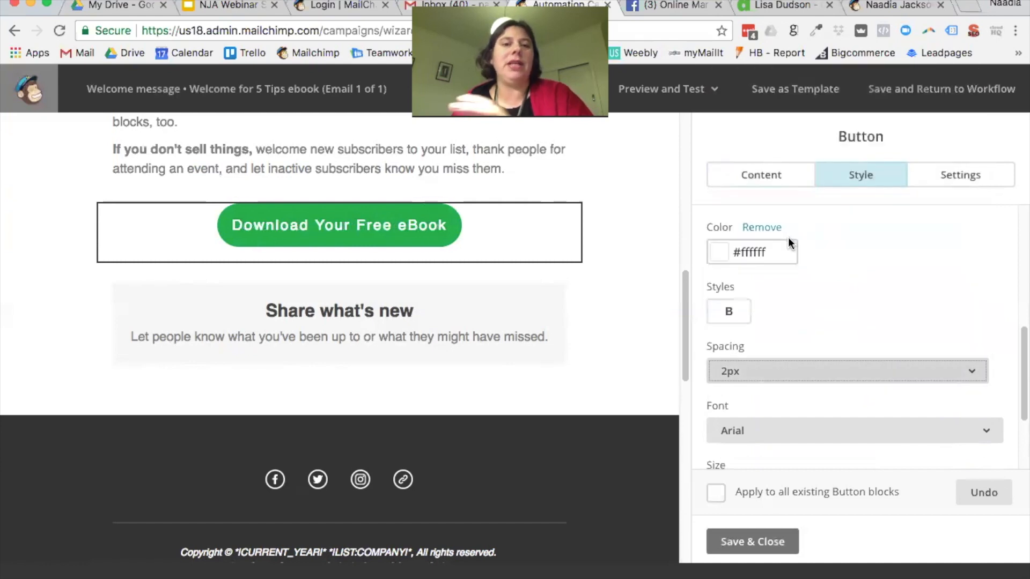
click(885, 371)
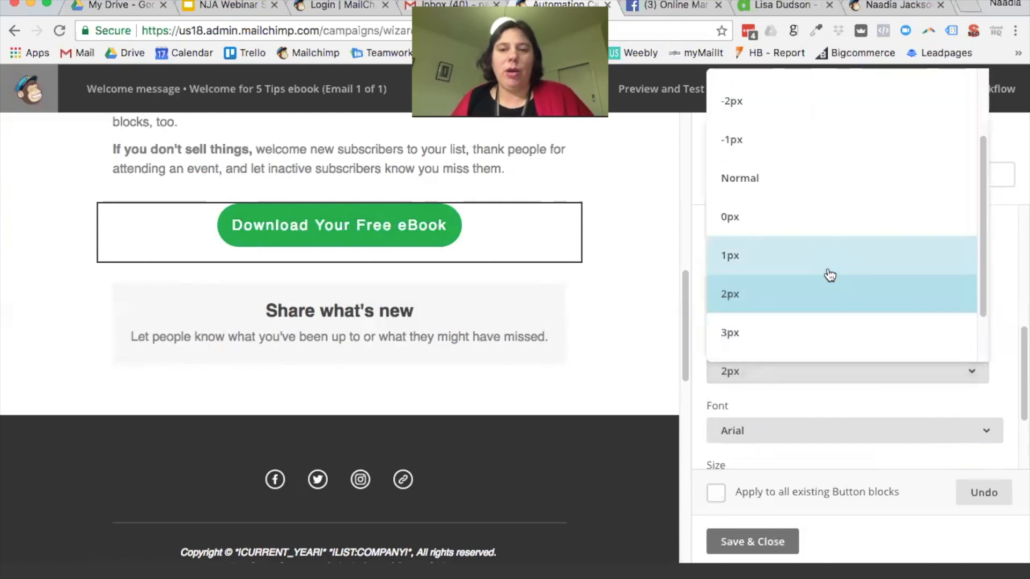
click(830, 274)
click(964, 372)
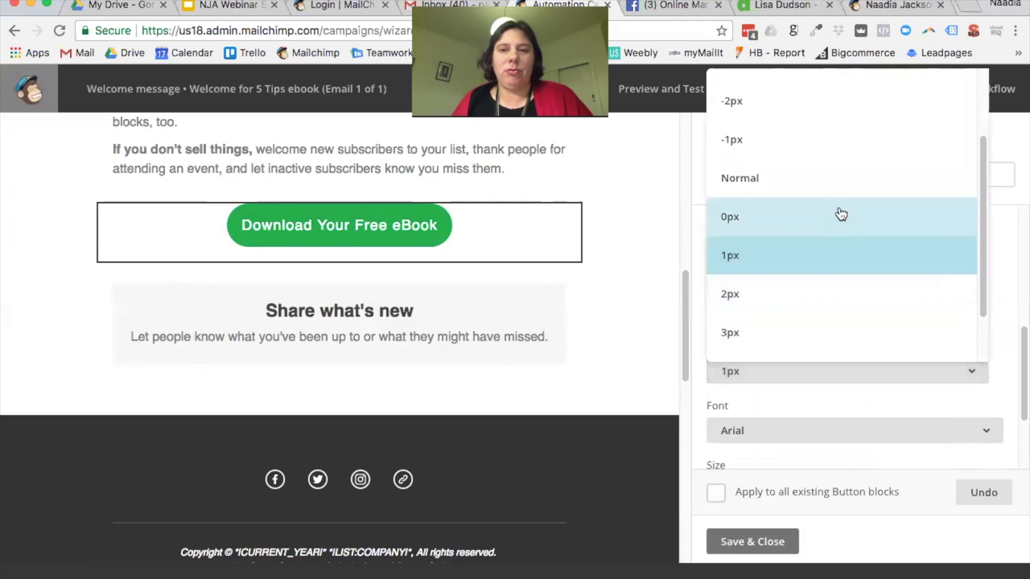
click(789, 105)
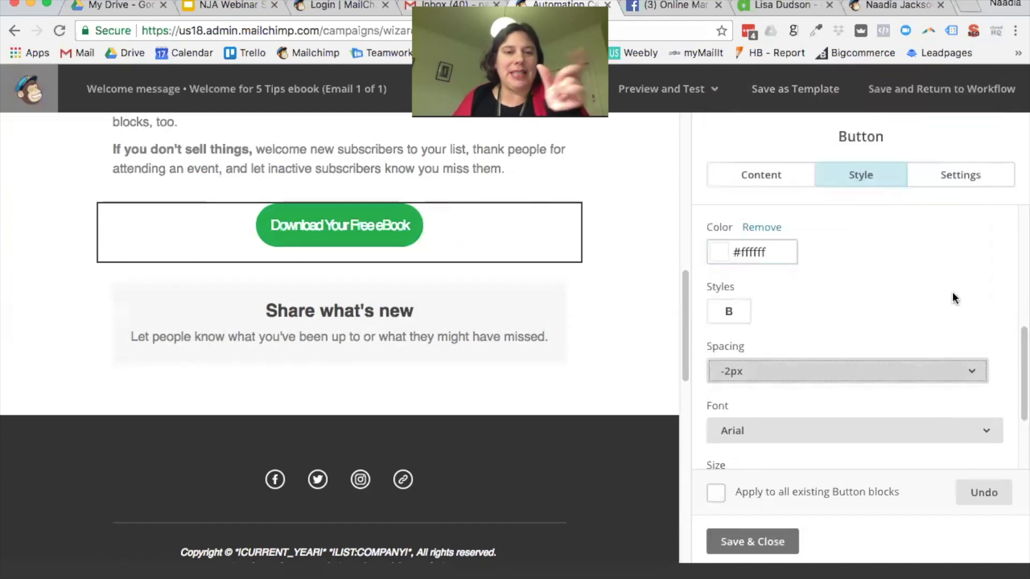
click(977, 374)
click(794, 142)
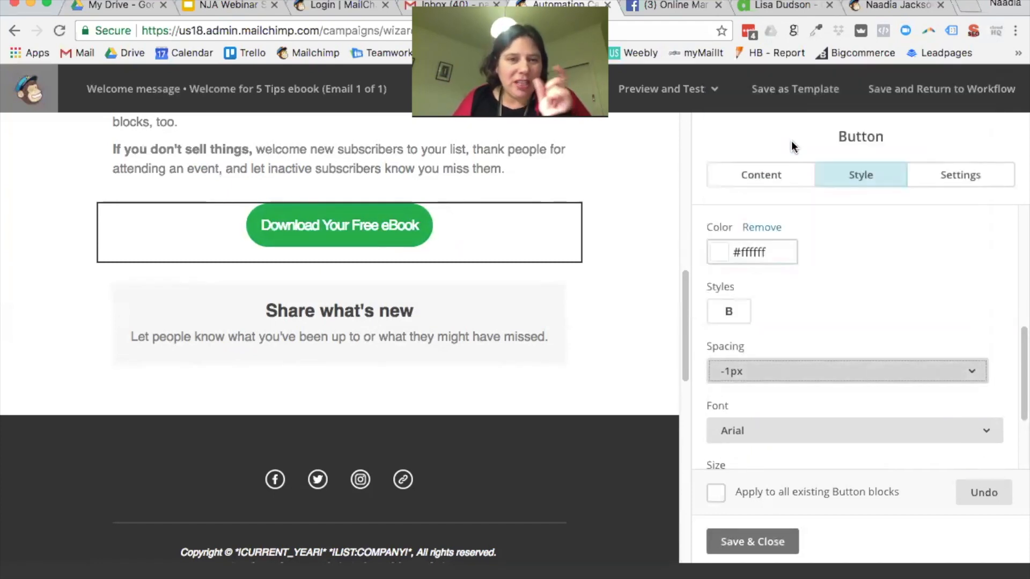
click(969, 372)
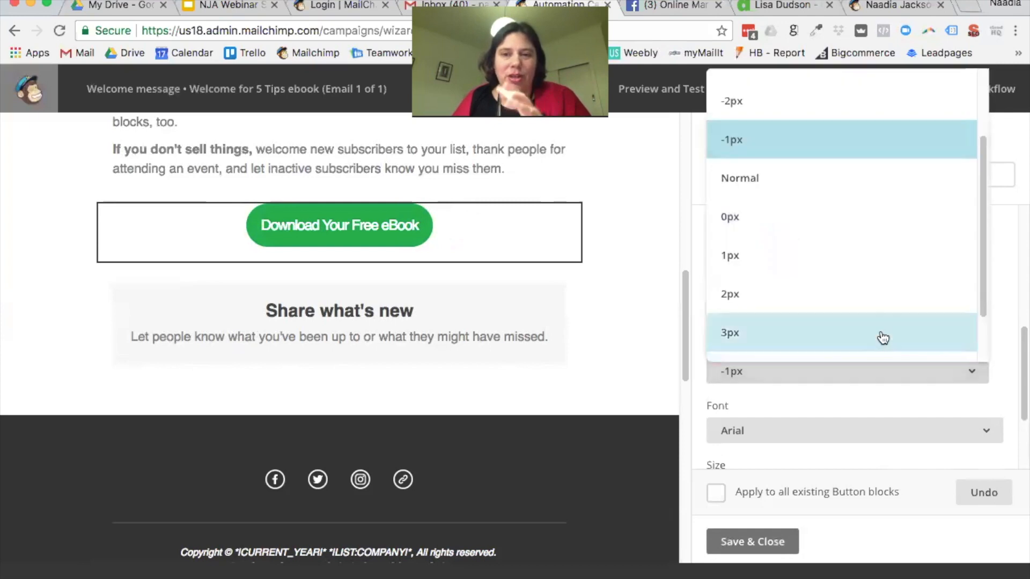
click(745, 188)
scroll(862, 292, down, 2)
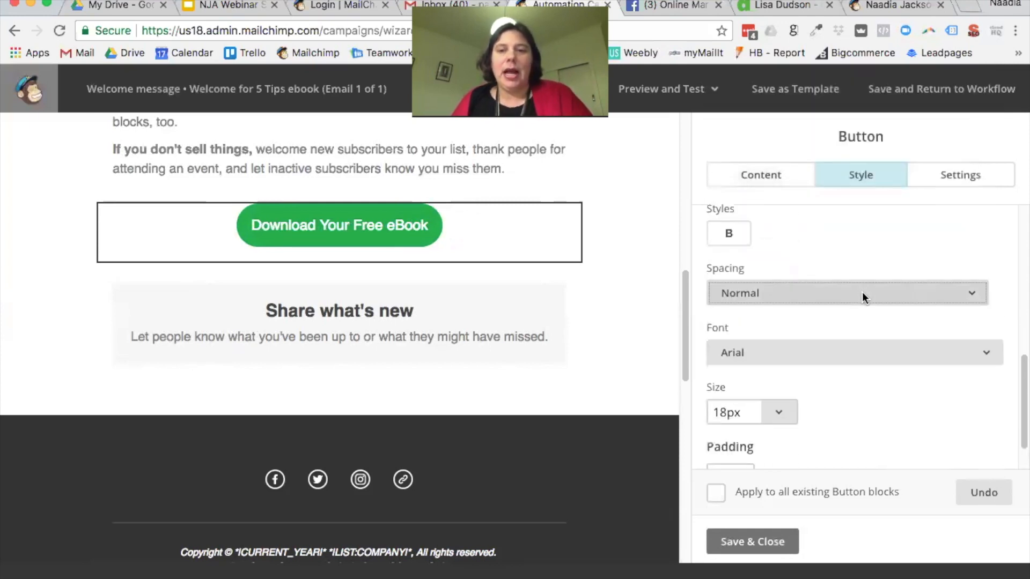
scroll(862, 292, down, 1)
Step: Set the button text font to Merriweather at 16px
click(874, 309)
scroll(858, 361, down, 5)
scroll(859, 370, down, 5)
click(859, 374)
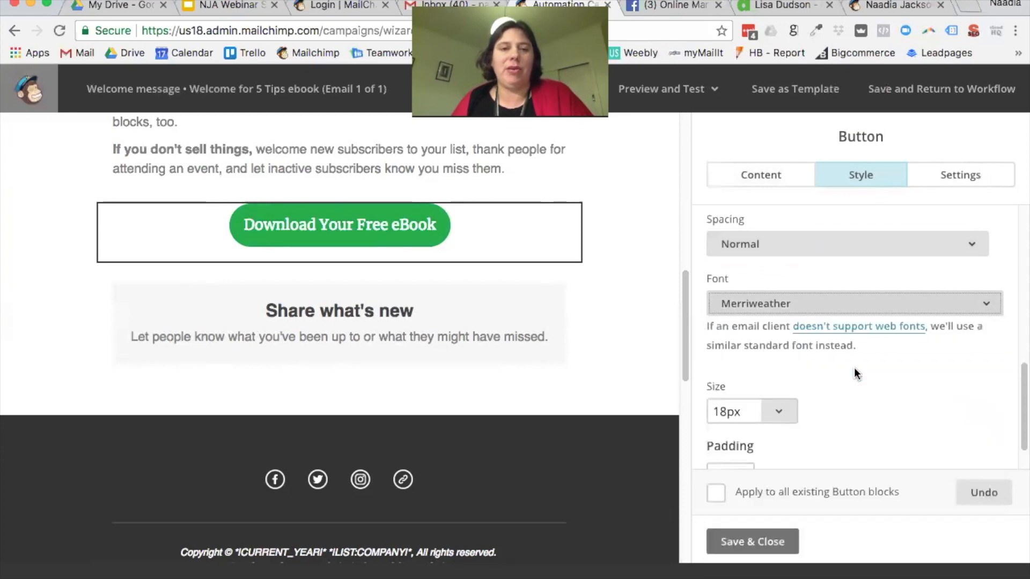
scroll(855, 366, down, 2)
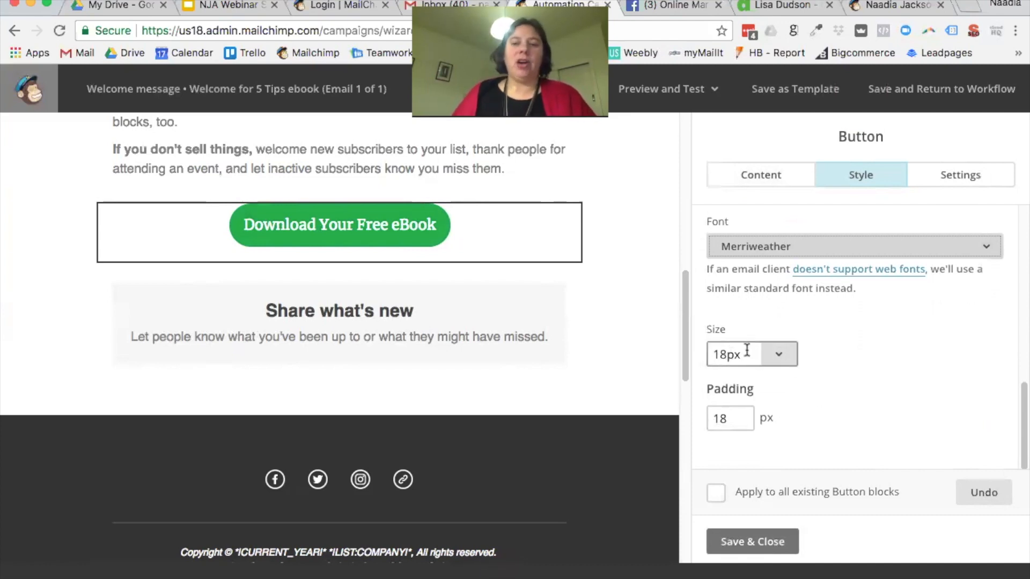
click(723, 352)
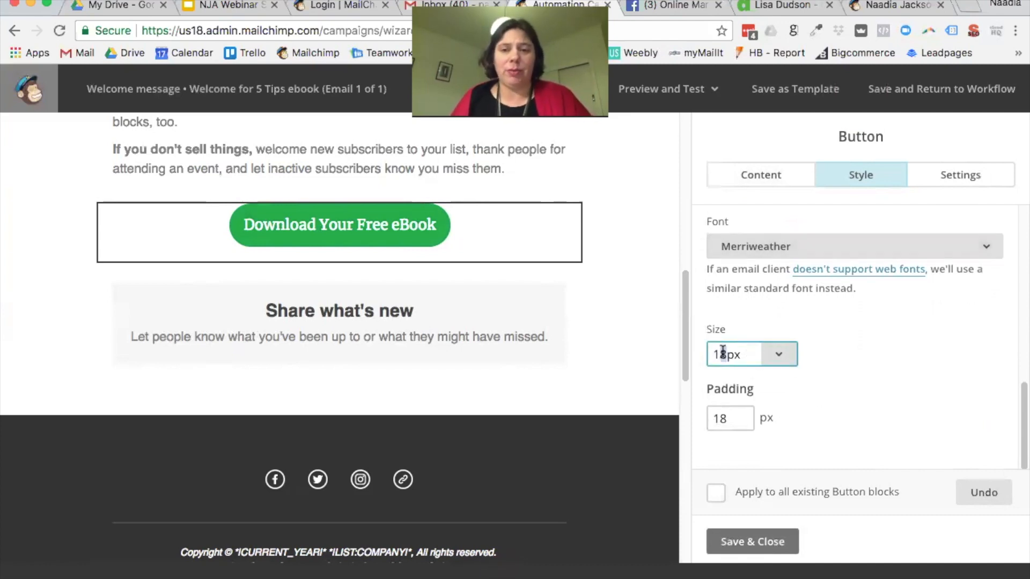
click(880, 352)
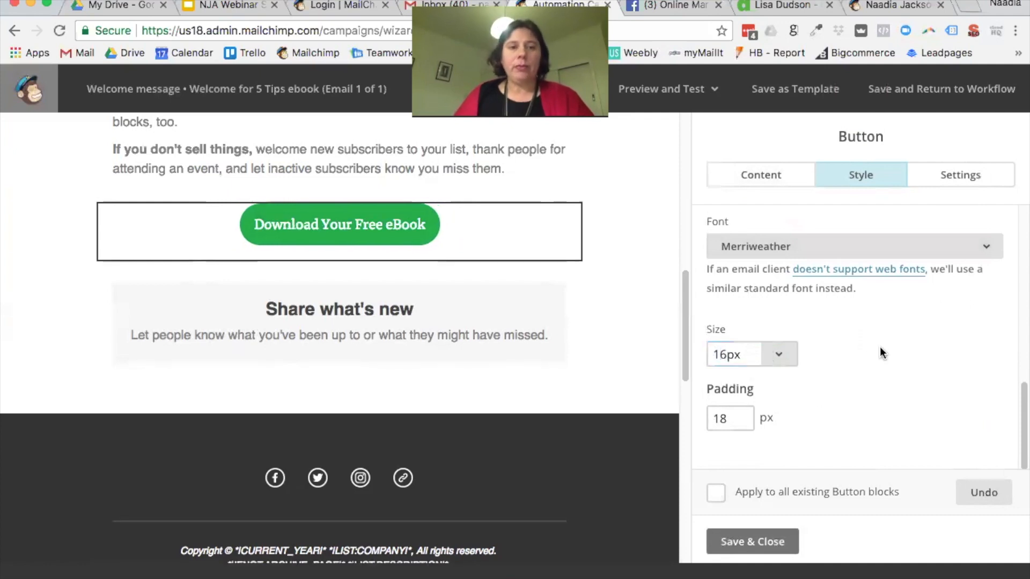
Step: Set button padding to 18px, apply the style to all Button blocks, and save
scroll(875, 354, down, 1)
drag(740, 409, 708, 409)
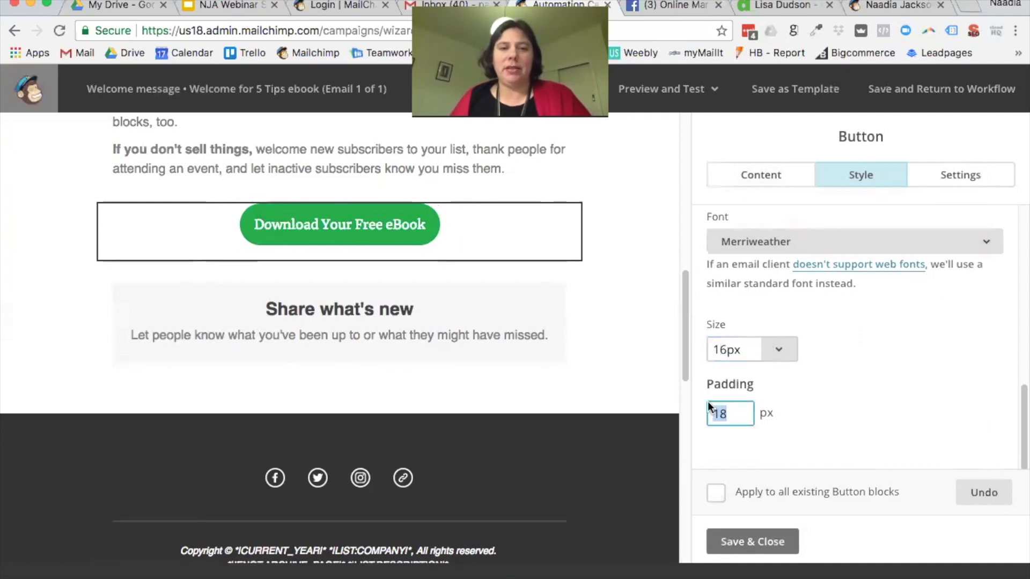
text(1)
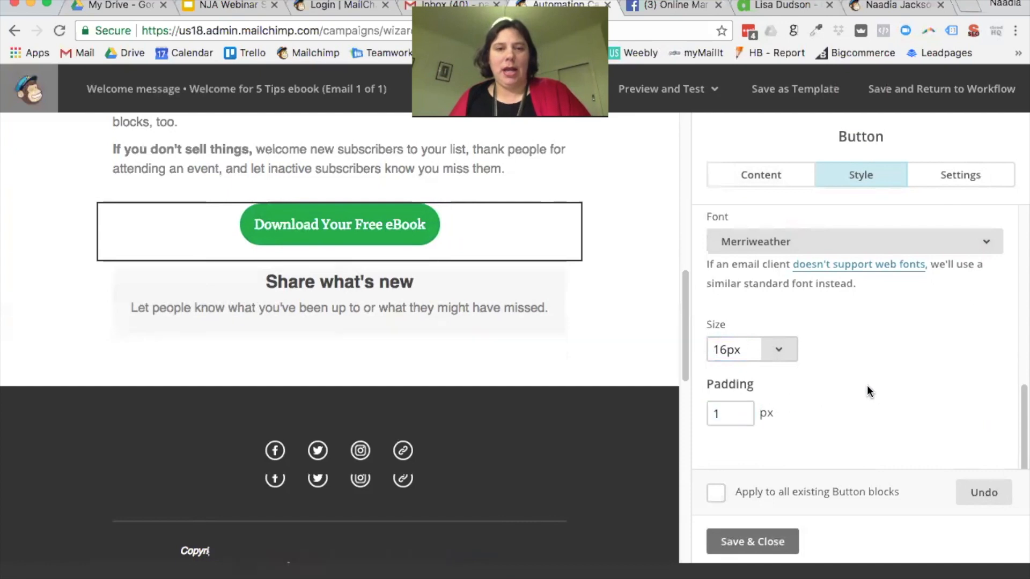
drag(743, 413, 671, 413)
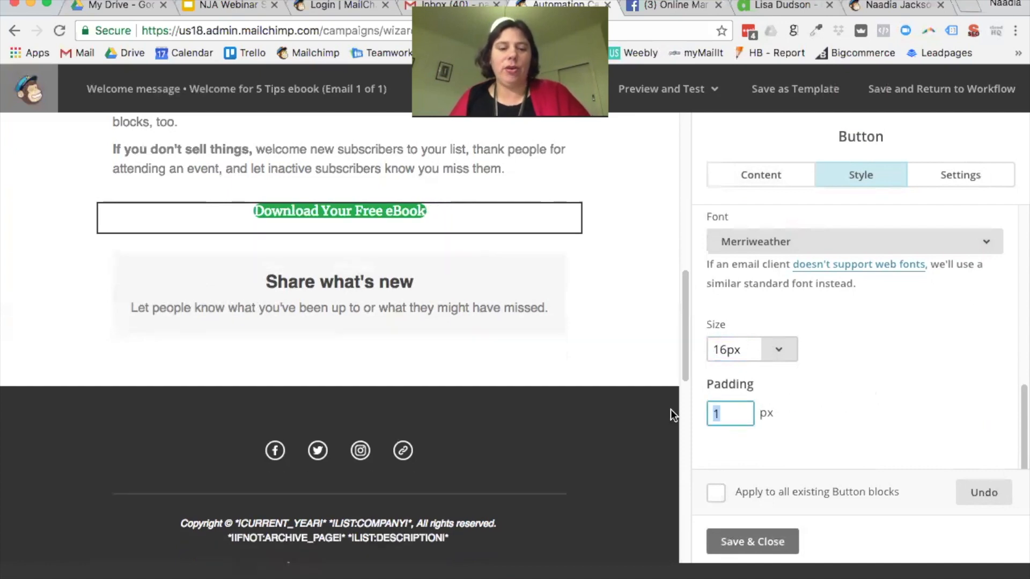
text(50)
click(829, 407)
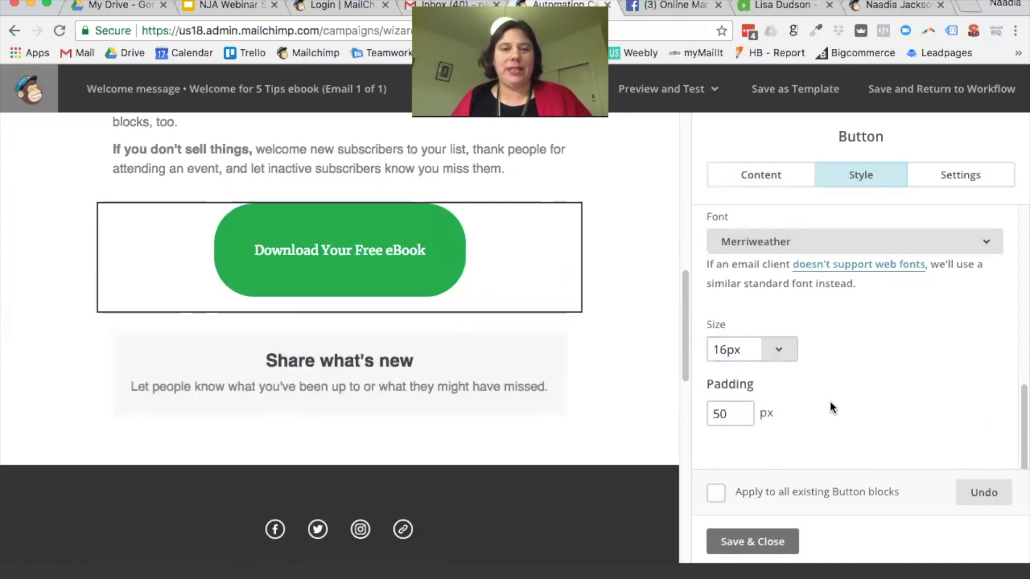
drag(743, 414, 669, 412)
text(18)
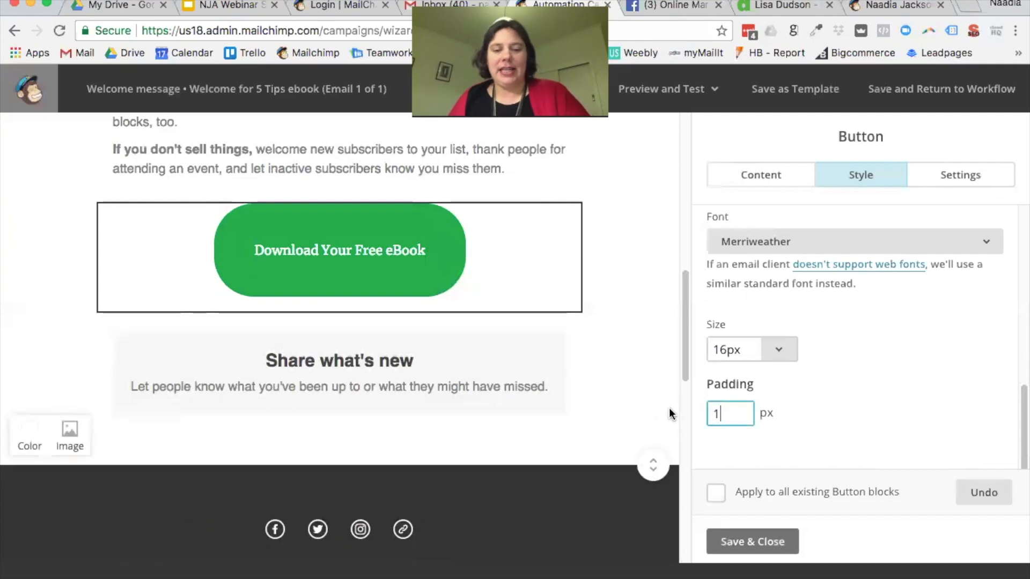
click(832, 399)
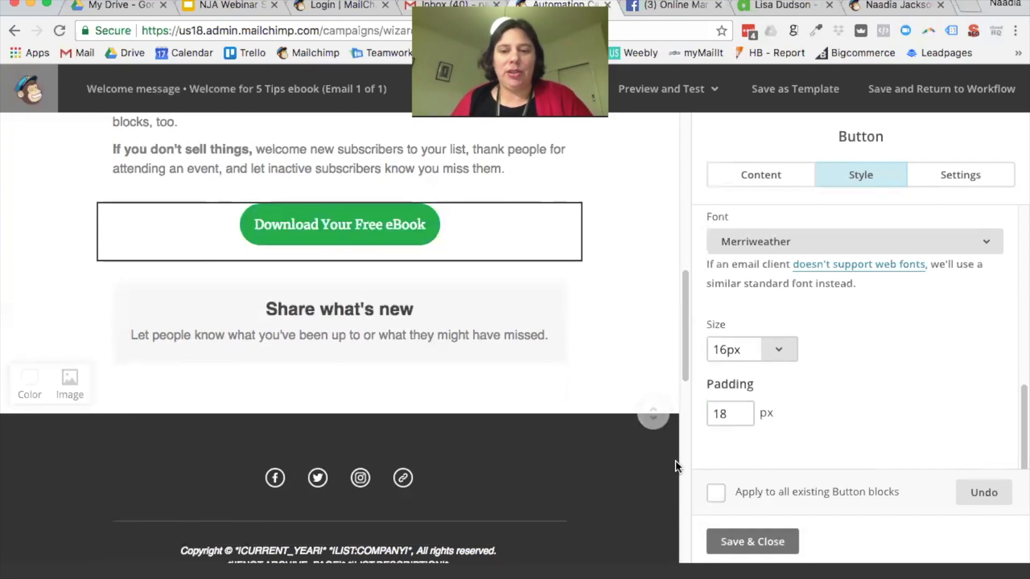
click(716, 493)
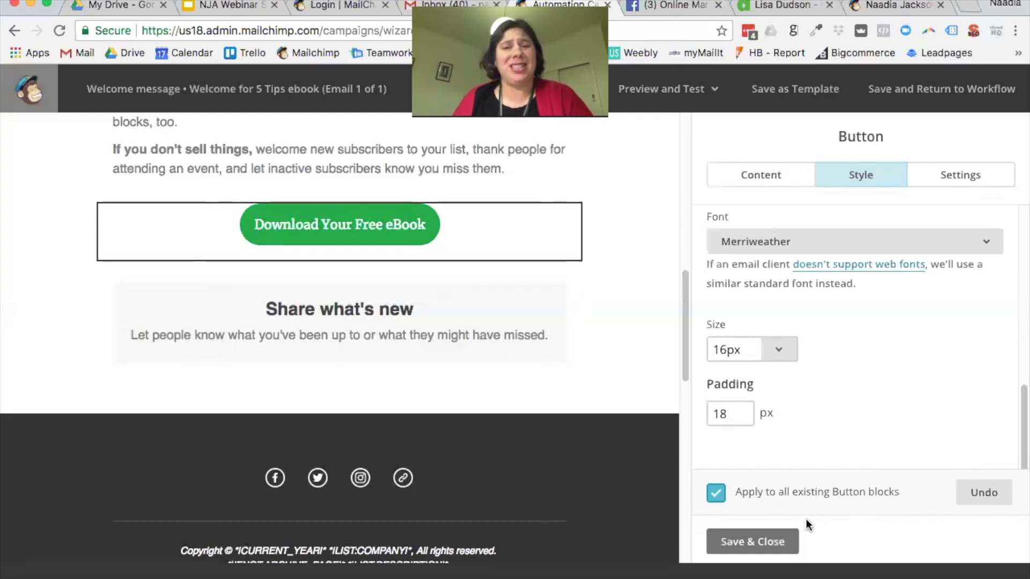
click(783, 543)
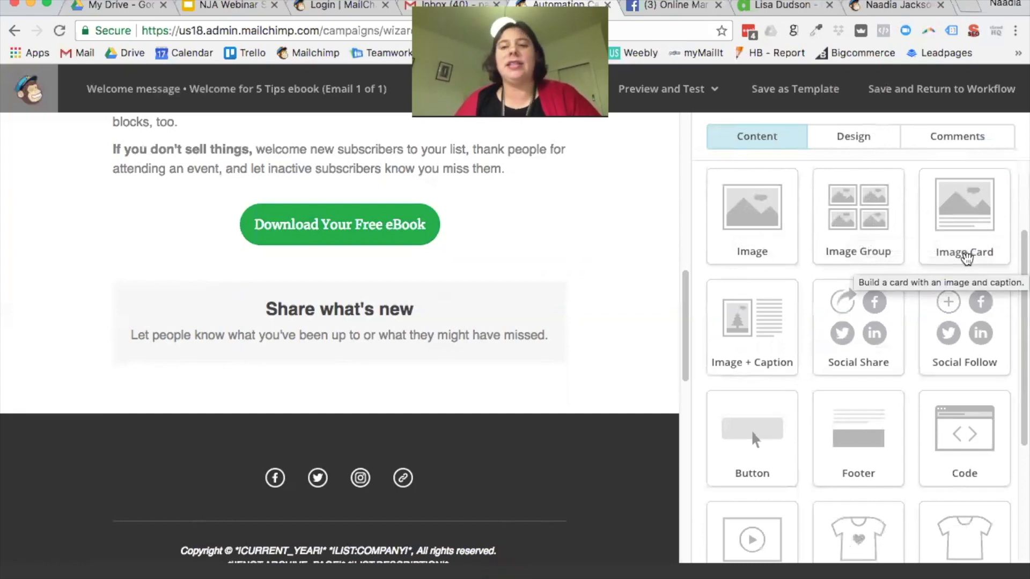
Step: Add a Product Rec block and a Product block below Share what's new, dismissing both store prompts
scroll(893, 394, down, 3)
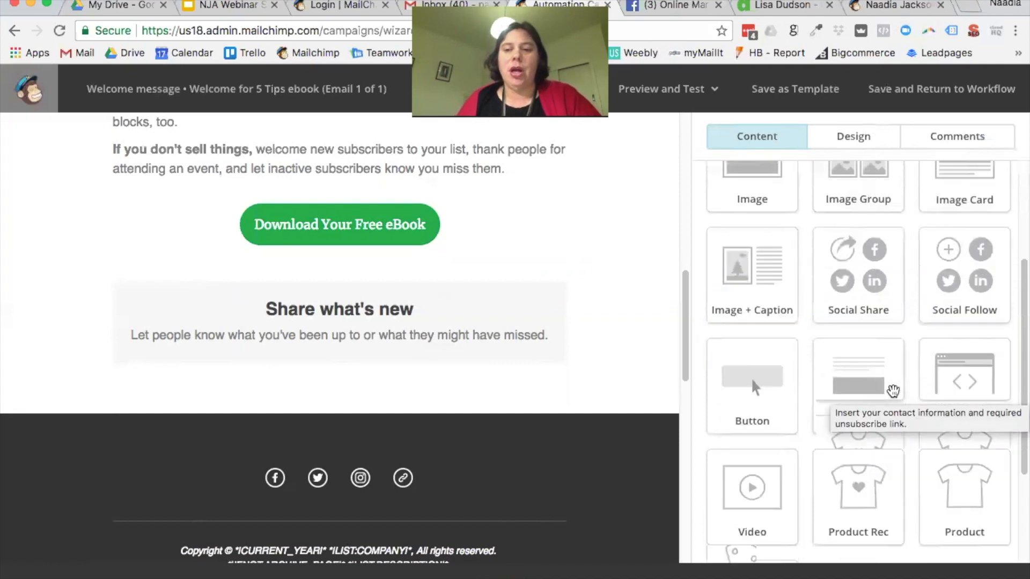
scroll(915, 413, down, 1)
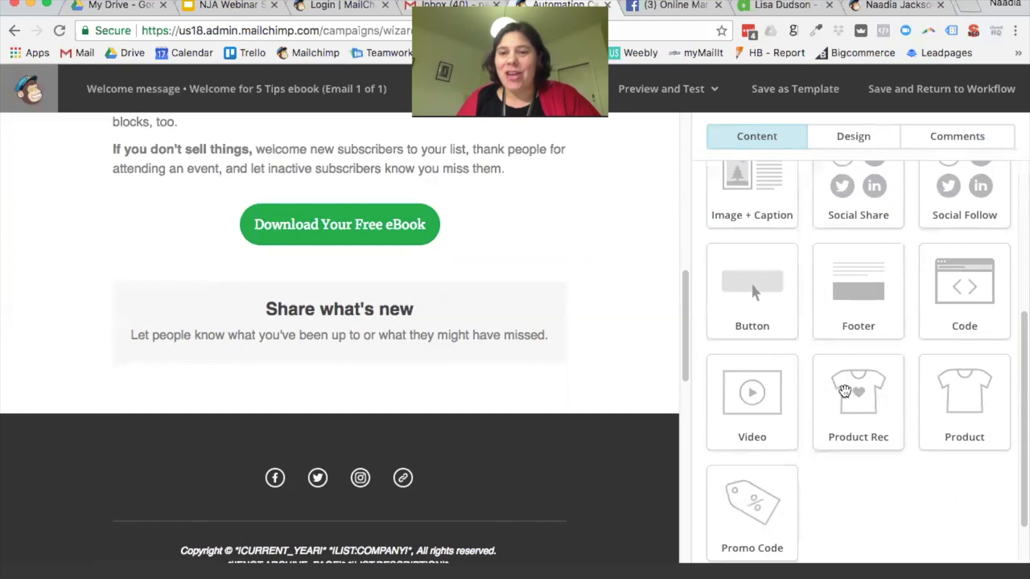
drag(845, 405, 504, 342)
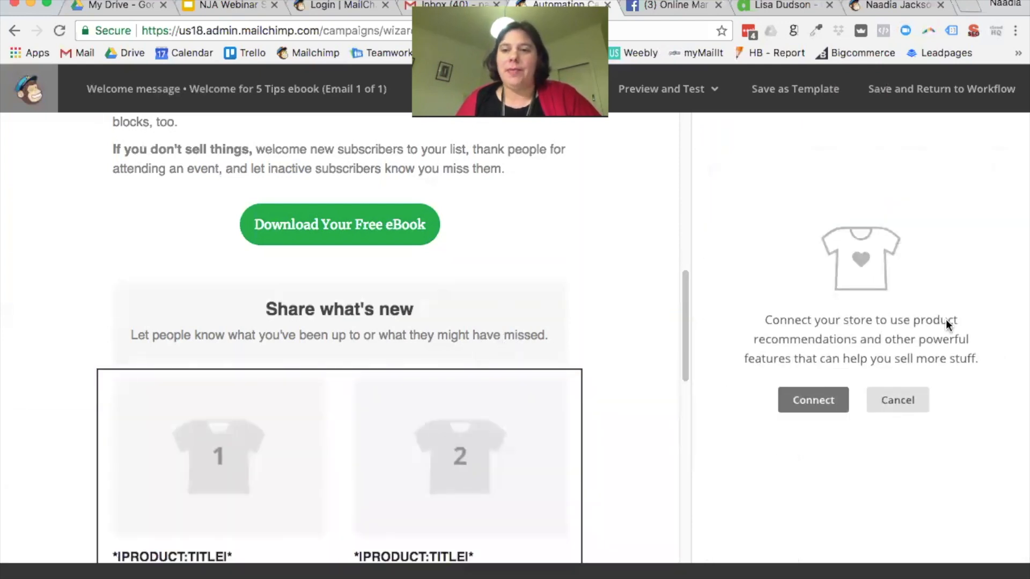
scroll(615, 364, down, 1)
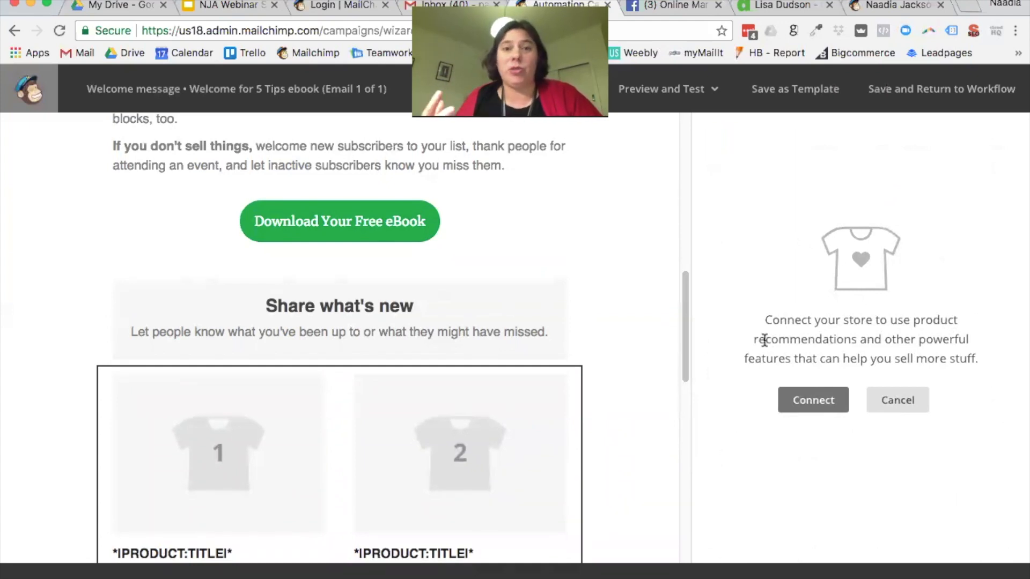
click(901, 413)
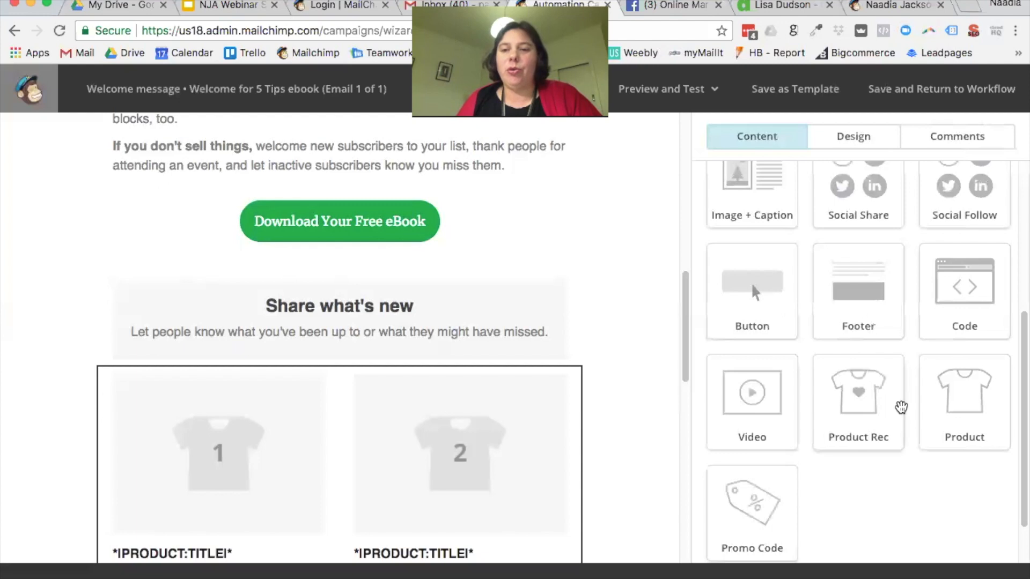
drag(986, 400, 461, 391)
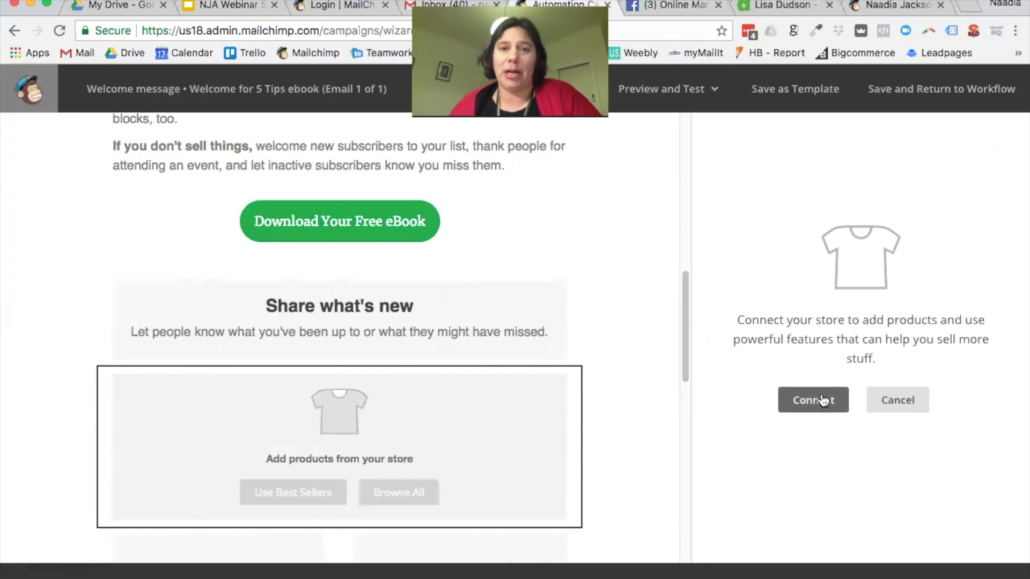
click(901, 409)
Step: Delete the product block, the Share what's new block and the product recommendation block
scroll(452, 359, down, 2)
click(559, 333)
click(360, 403)
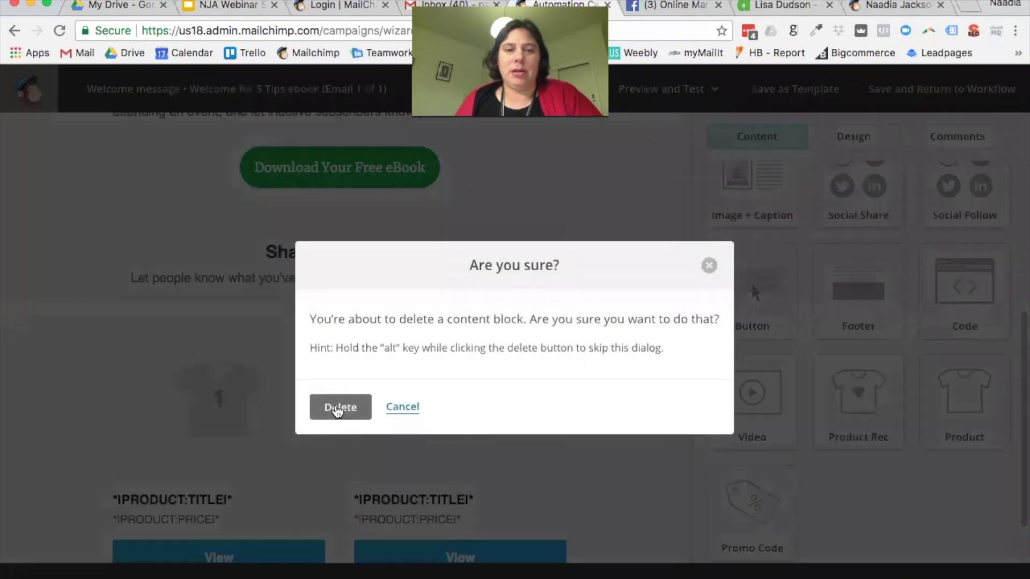
click(337, 409)
click(560, 237)
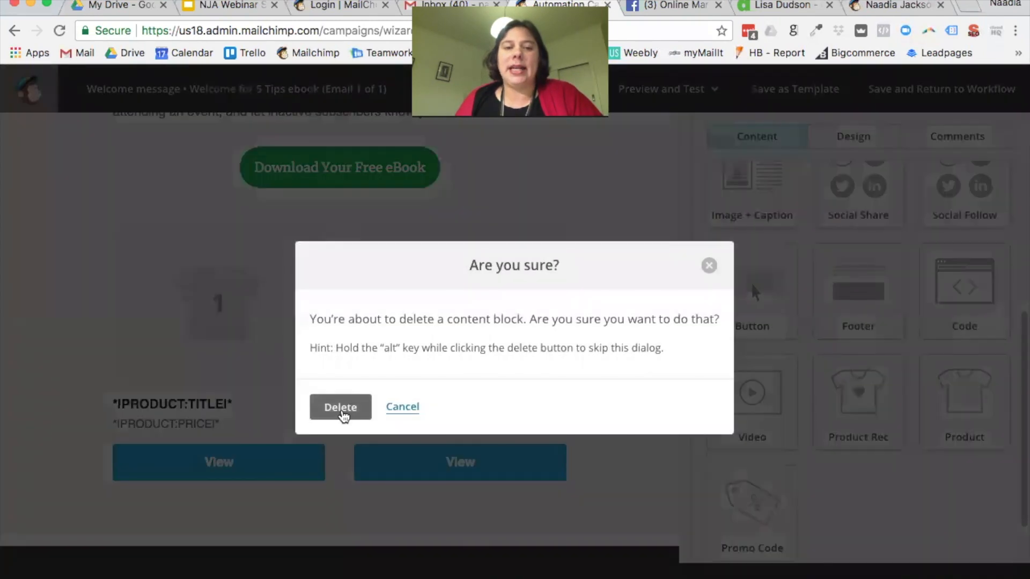
click(423, 408)
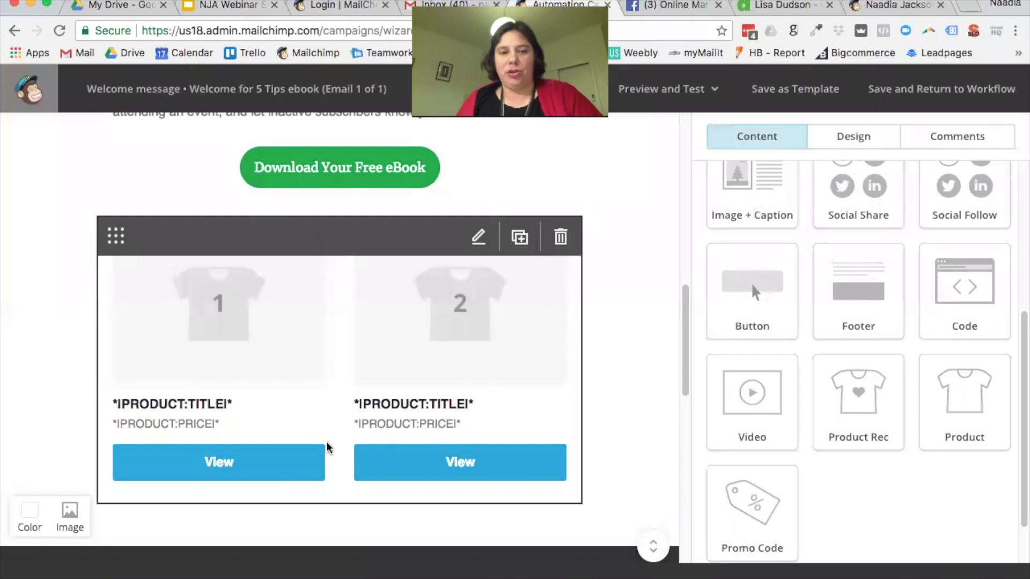
click(475, 375)
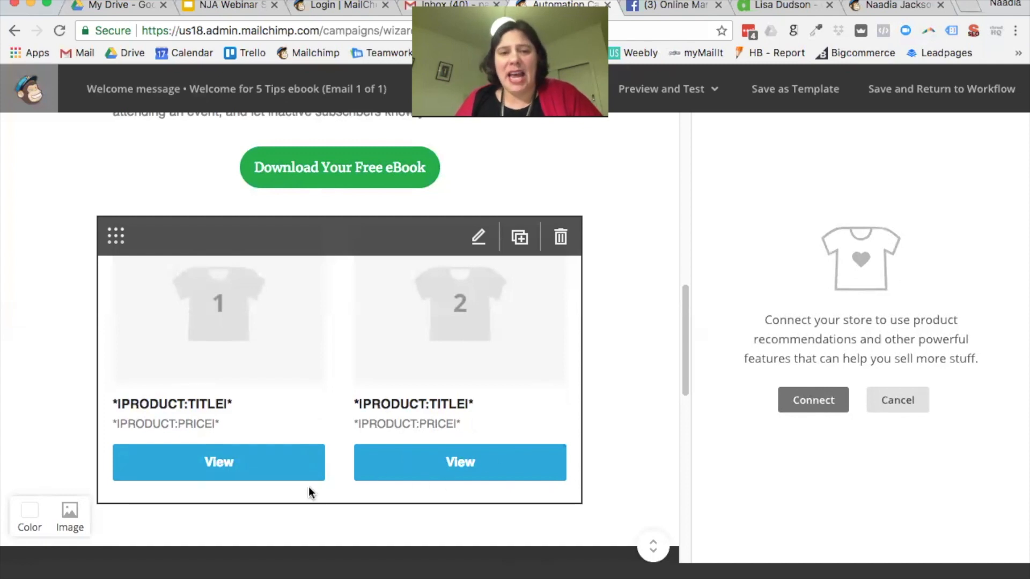
click(560, 237)
click(344, 421)
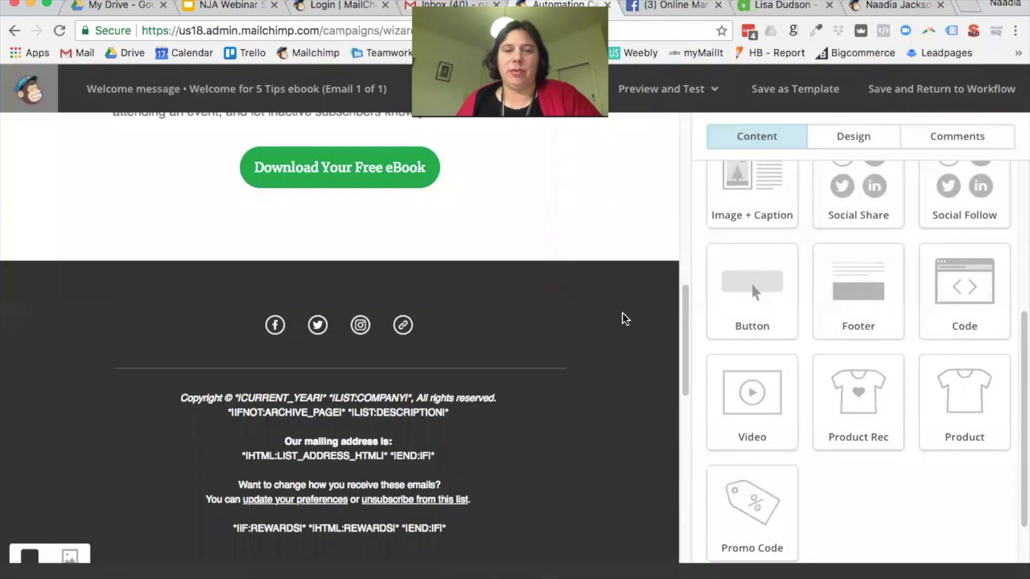
Step: Delete the follow-up email heading block and the empty Add a photo image block
scroll(629, 316, up, 5)
scroll(630, 307, up, 5)
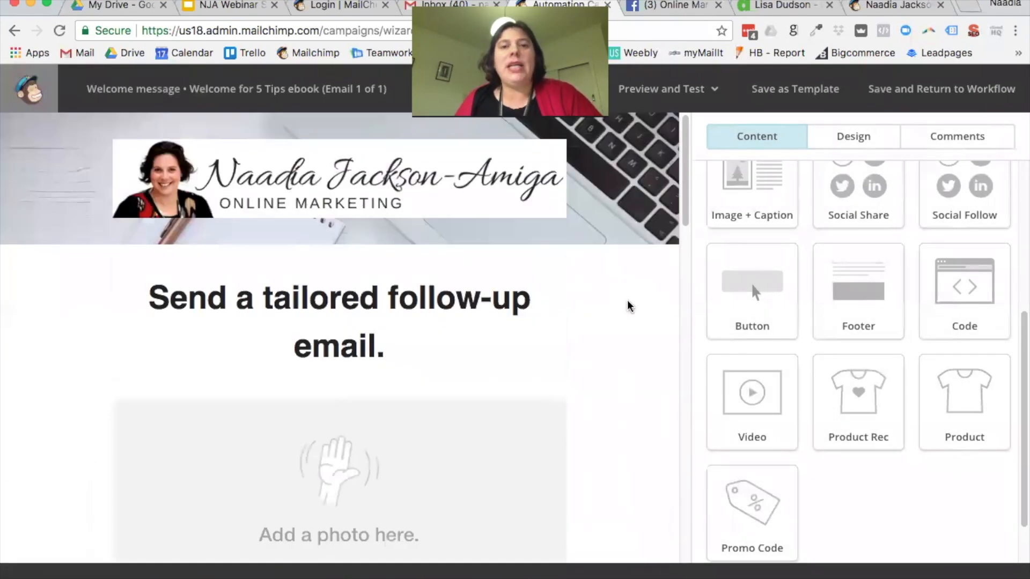
scroll(628, 306, down, 1)
scroll(628, 308, down, 2)
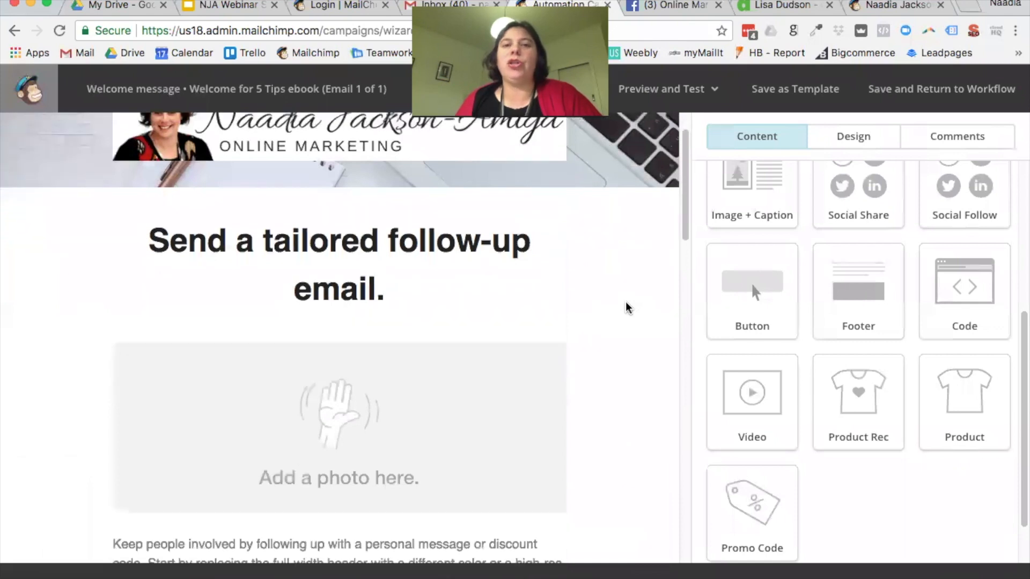
scroll(622, 307, up, 2)
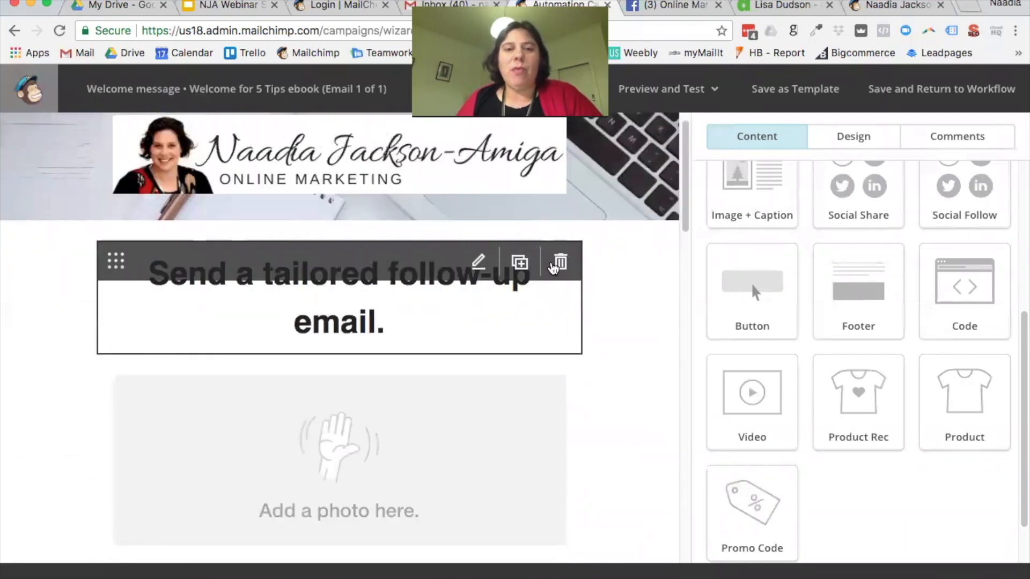
click(558, 266)
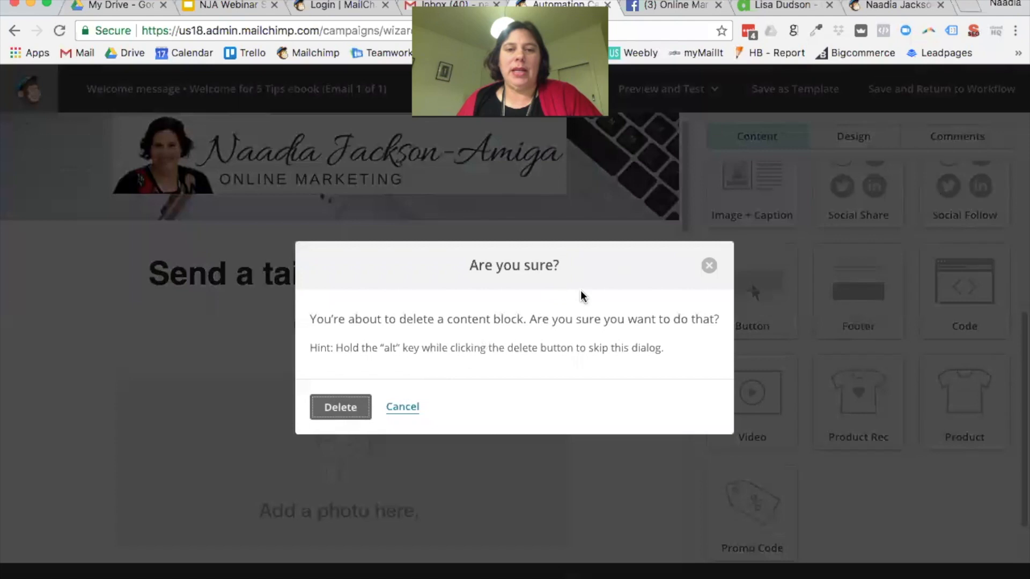
click(339, 414)
click(560, 276)
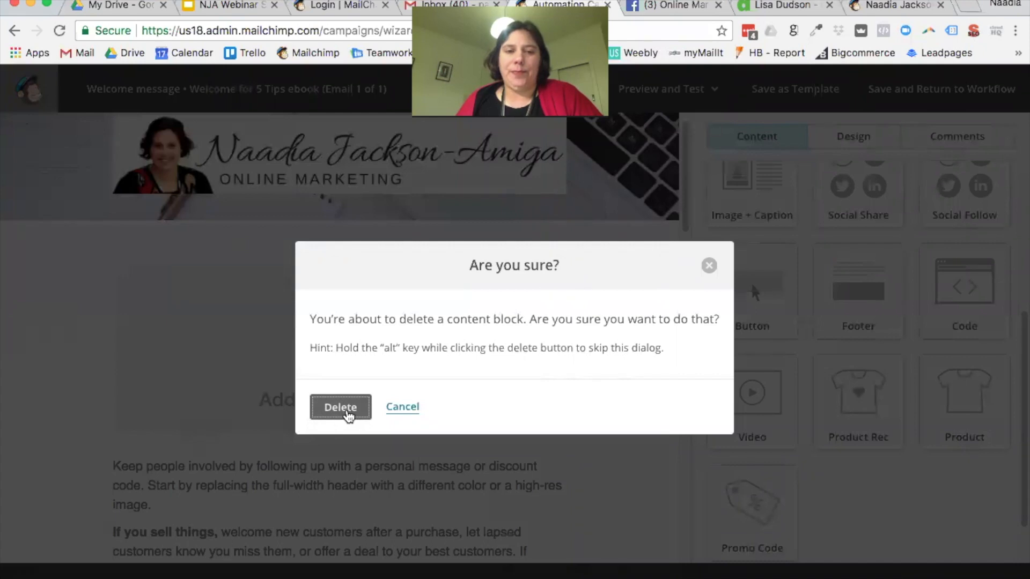
click(349, 413)
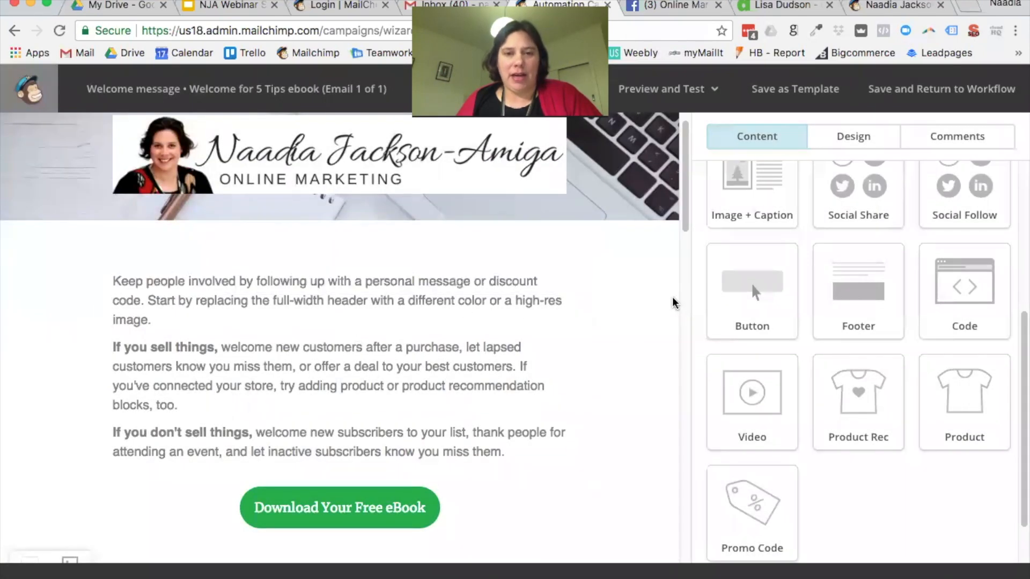
Step: Place a default Text block directly below the Download Your Free eBook button
scroll(674, 301, down, 3)
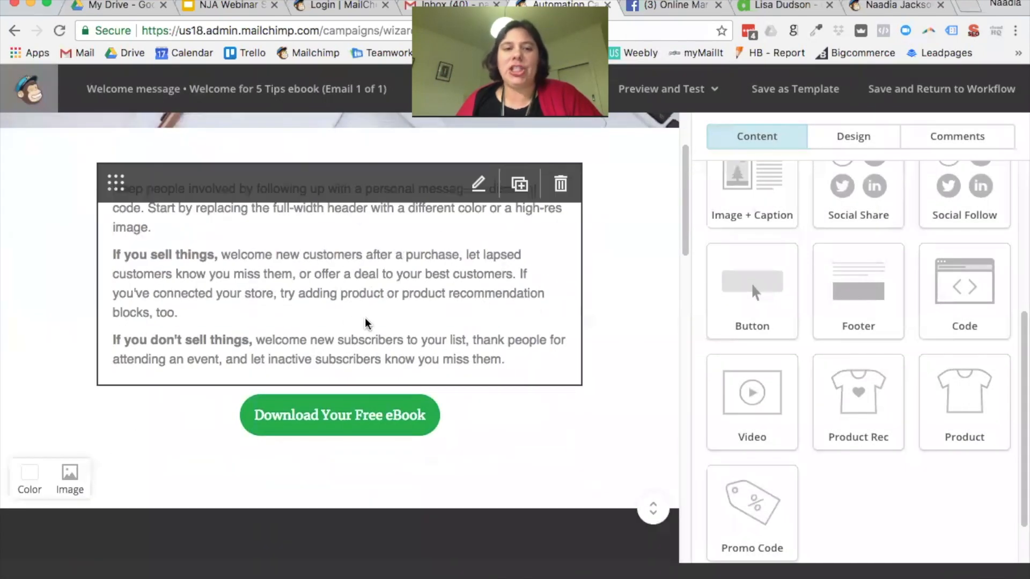
scroll(368, 322, down, 3)
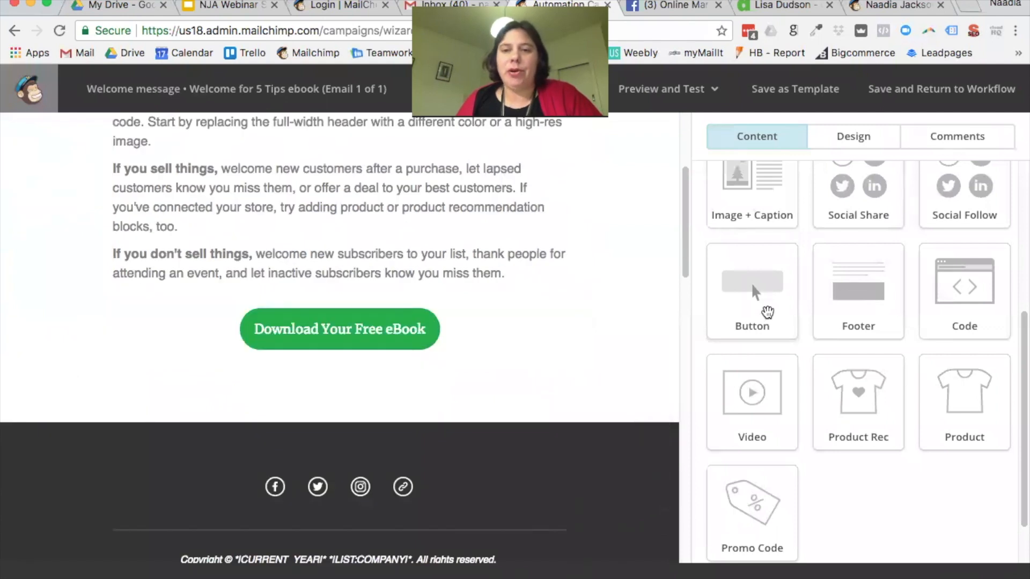
scroll(765, 292, up, 5)
drag(764, 216, 474, 388)
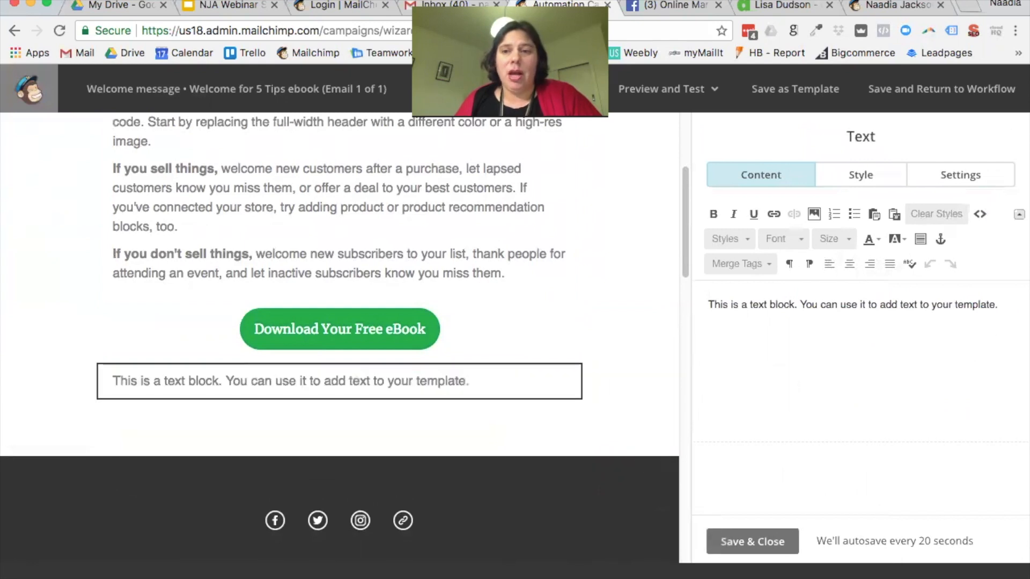
Step: Replace the placeholder text with lines for Photo, the sender's name and Online Marketing Specialist
drag(999, 304, 707, 298)
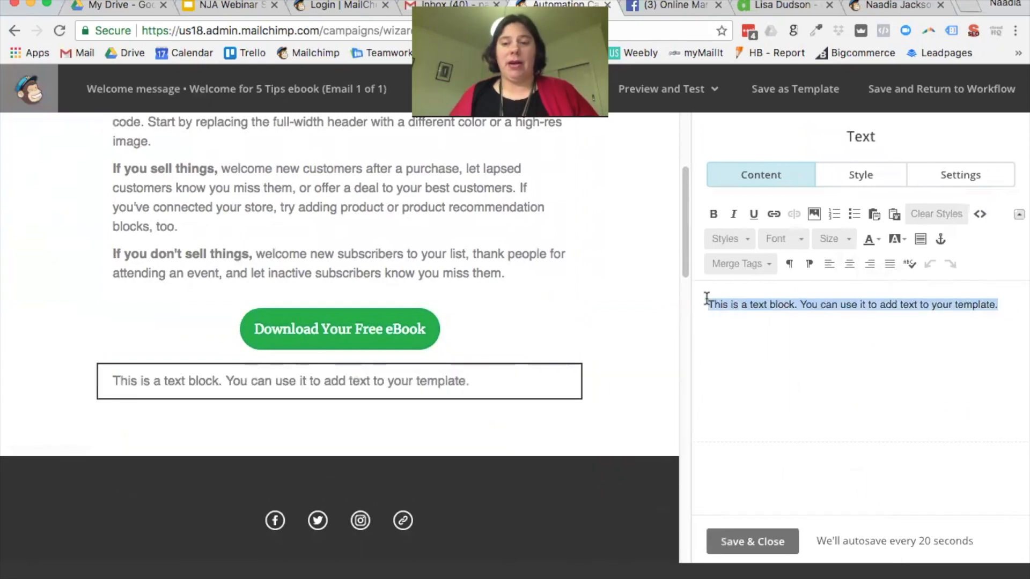
key(BackSpace)
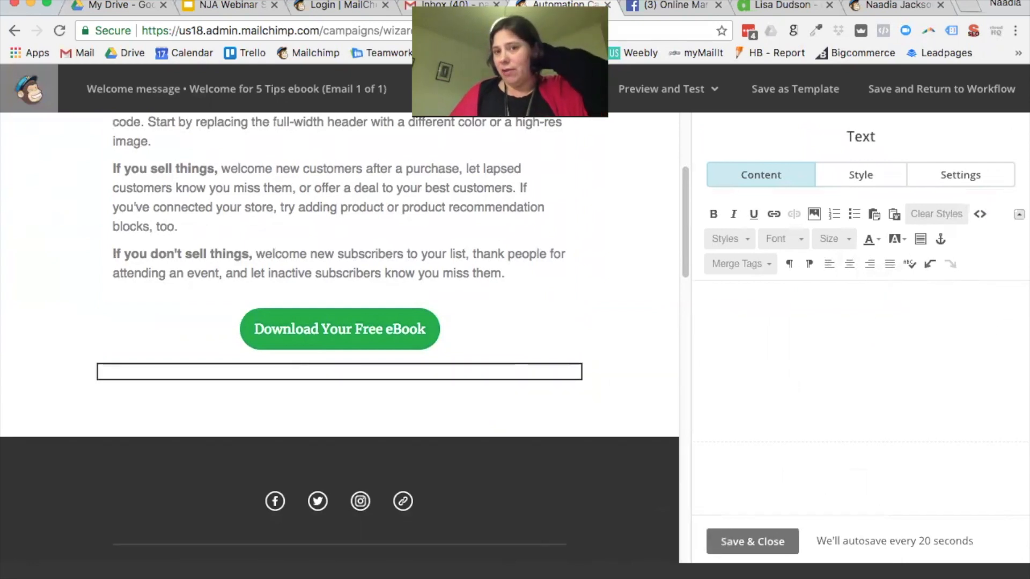
text(Photo)
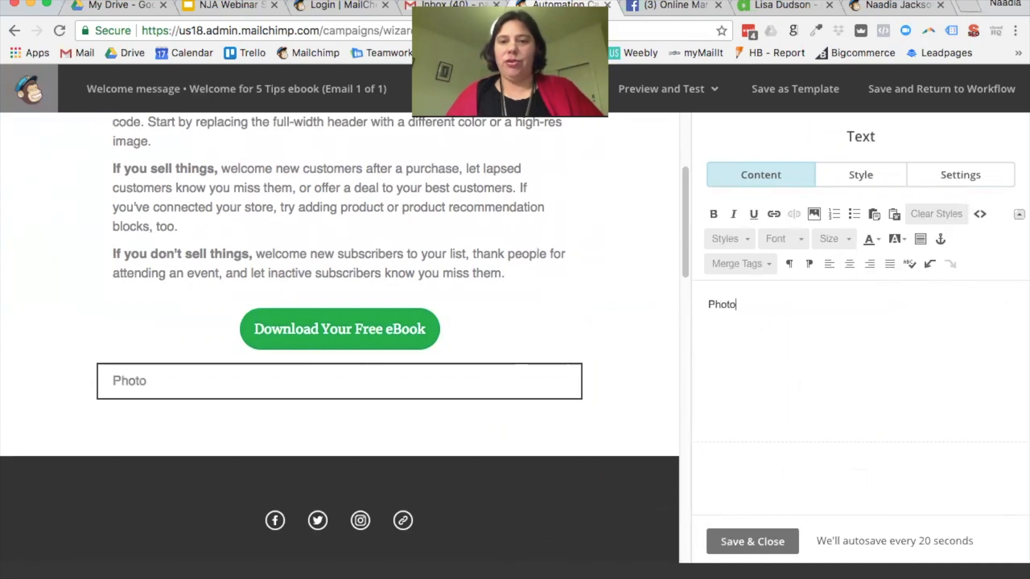
key(Return)
text(Naadia )
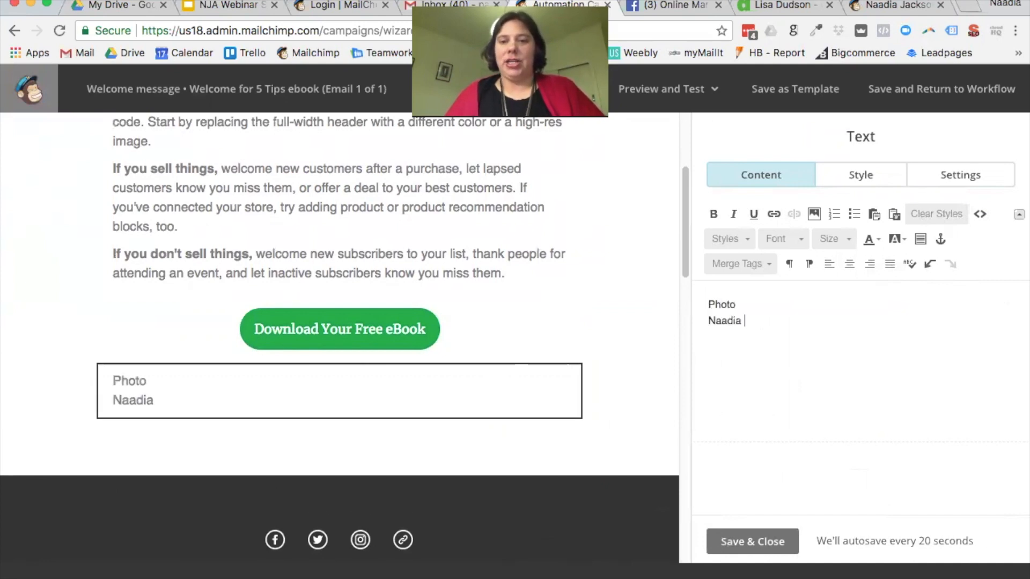
text(Jackson-Amiga)
key(Return)
text(O)
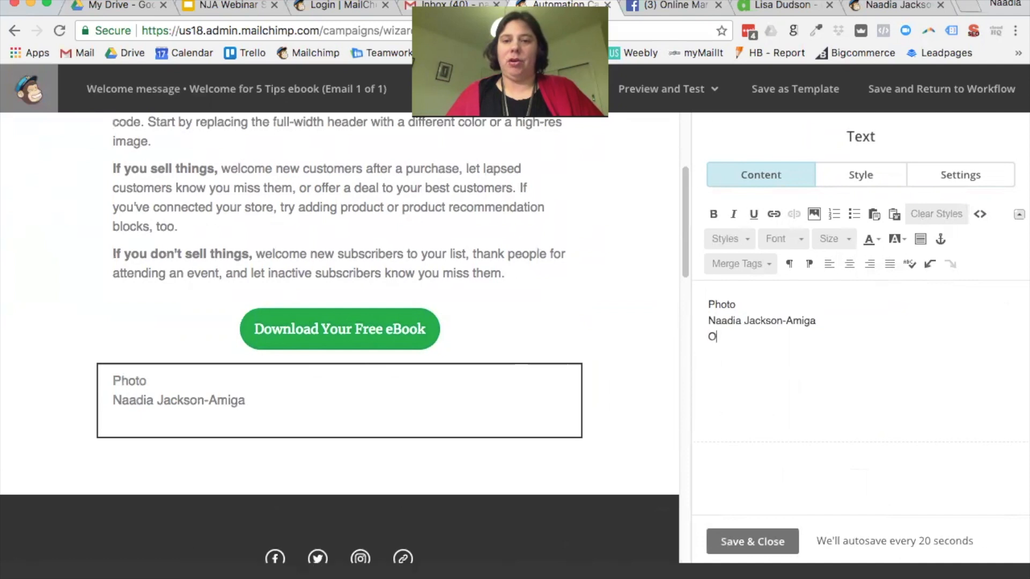
text(nline Marketing )
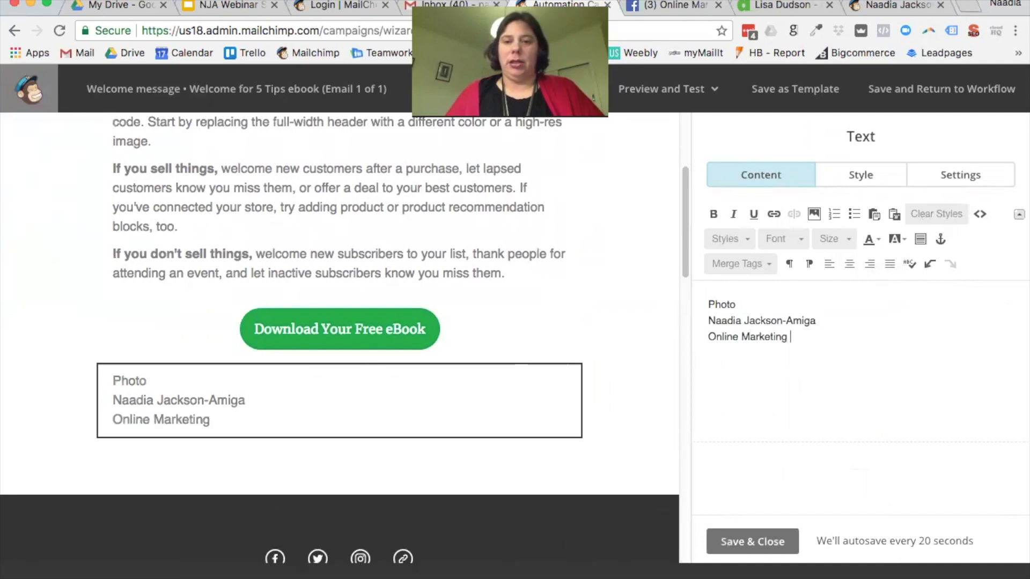
text(Specialist)
key(Return)
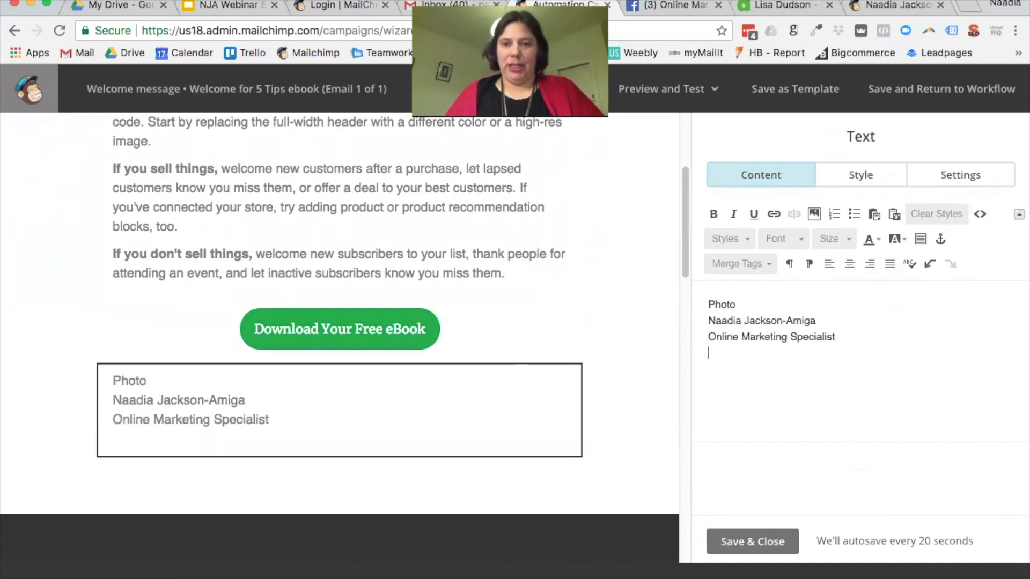
key(Return)
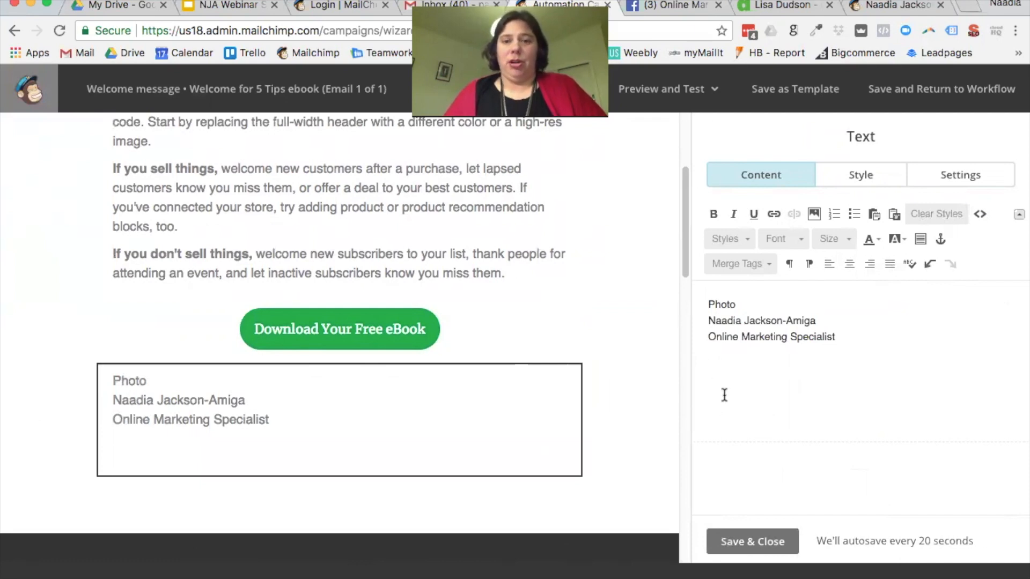
Step: Add Phone, Website and Email lines to the signature and save the text block
text(Get)
key(BackSpace)
key(BackSpace)
key(BackSpace)
text(Jon)
key(BackSpace)
key(BackSpace)
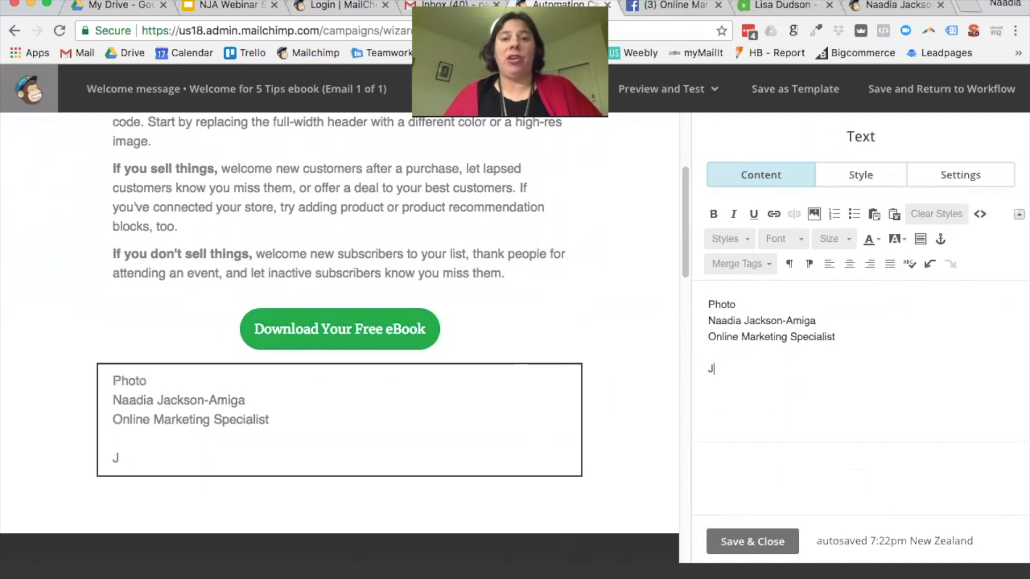
key(BackSpace)
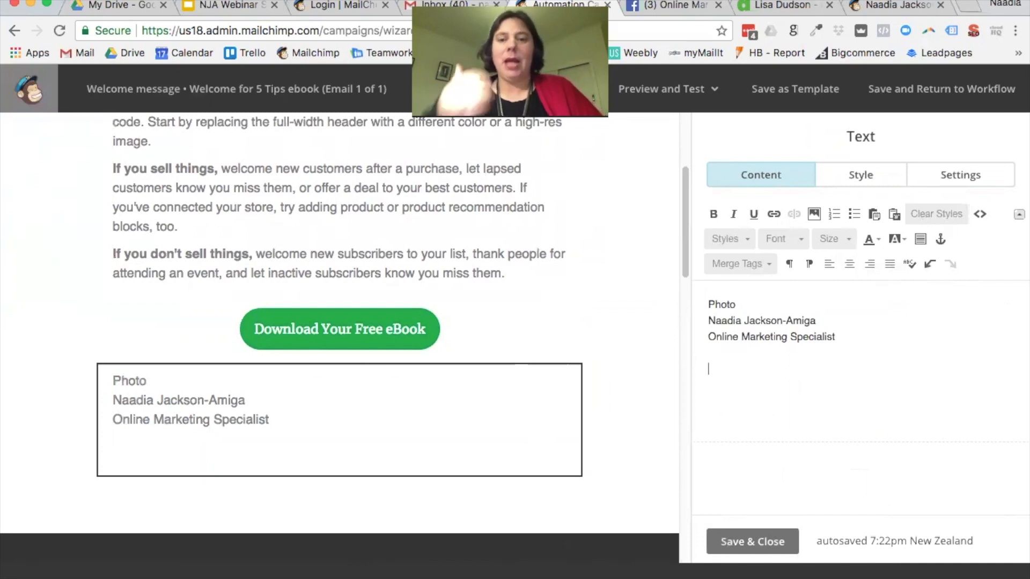
text(Face)
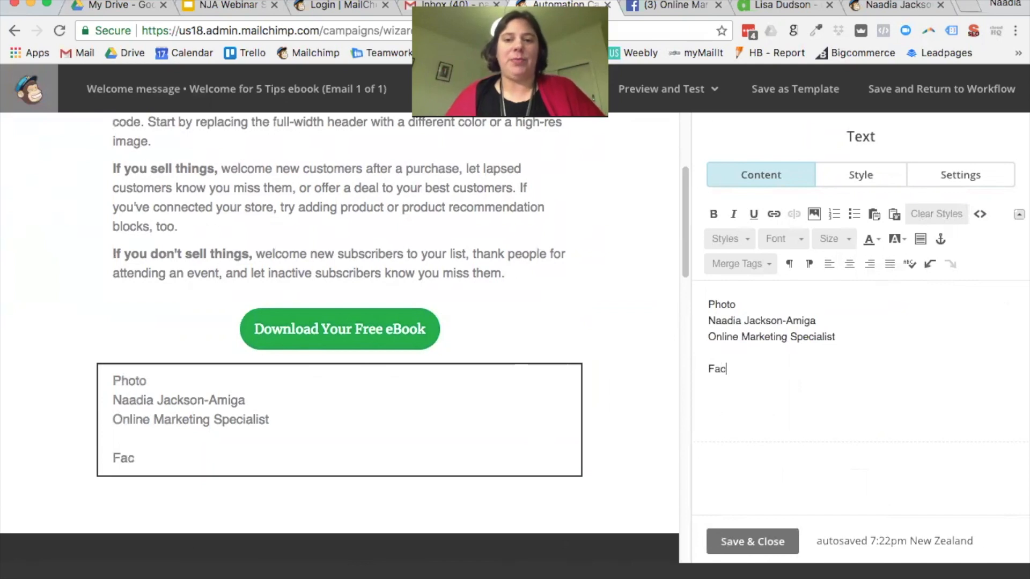
key(BackSpace)
key(BackSpace)
key(BackSpace)
key(BackSpace)
key(BackSpace)
text(Phone)
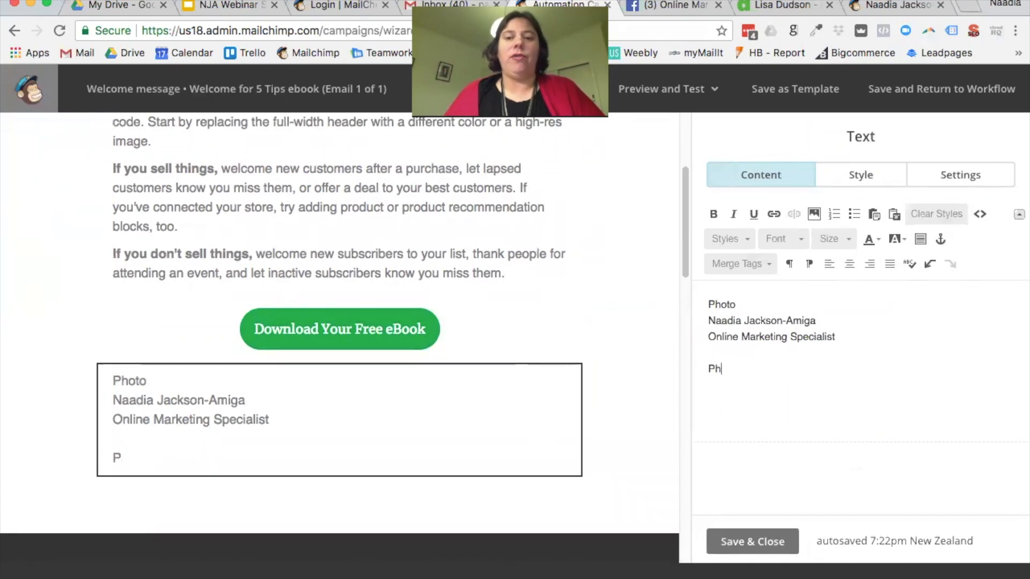
key(Return)
text(Webj)
key(BackSpace)
text(site)
key(Return)
text(Email)
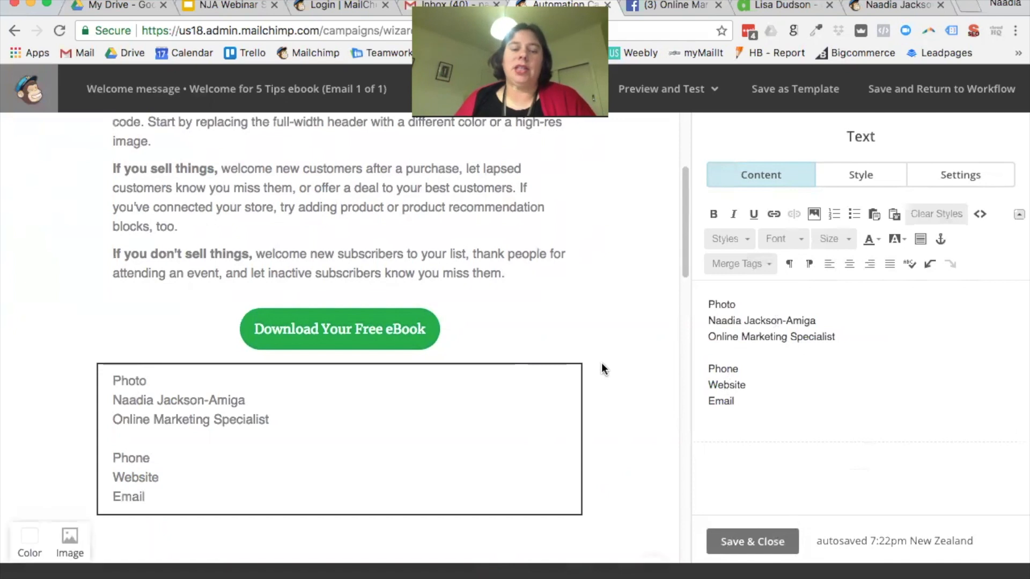
scroll(612, 366, down, 2)
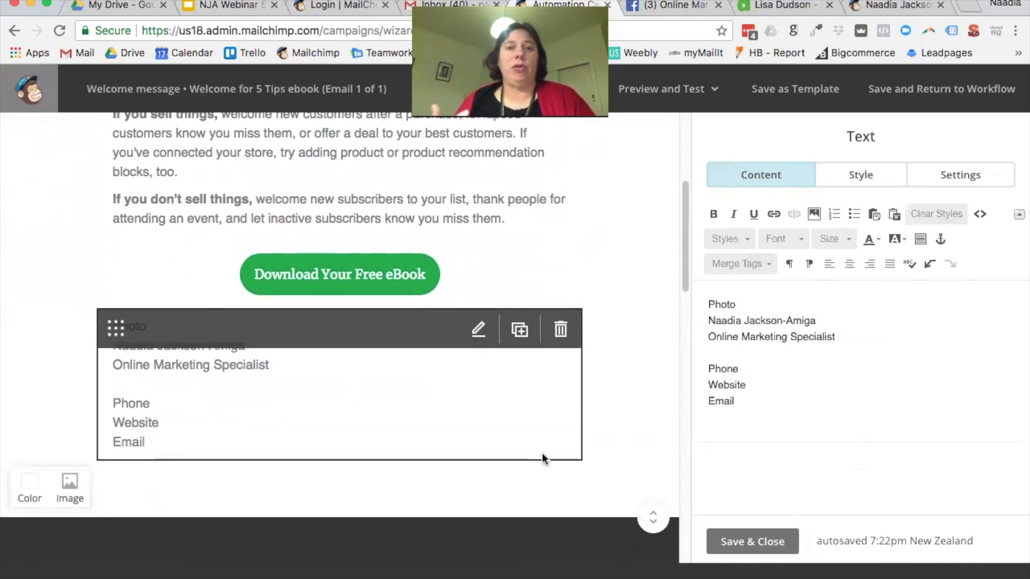
click(775, 542)
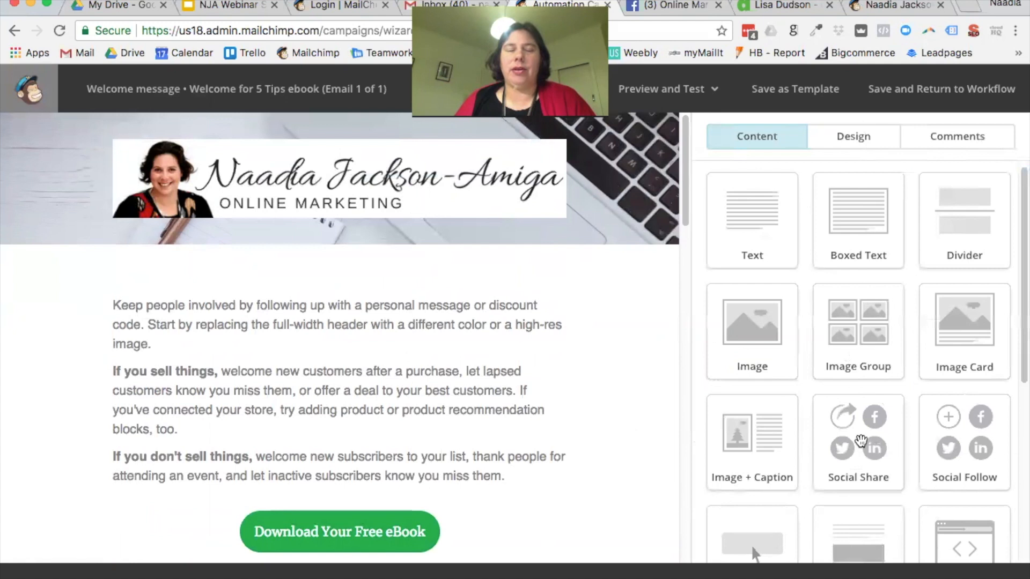
Step: Place a Social Share block above the intro text and save it with default Share, Tweet, Forward links
drag(861, 441, 591, 298)
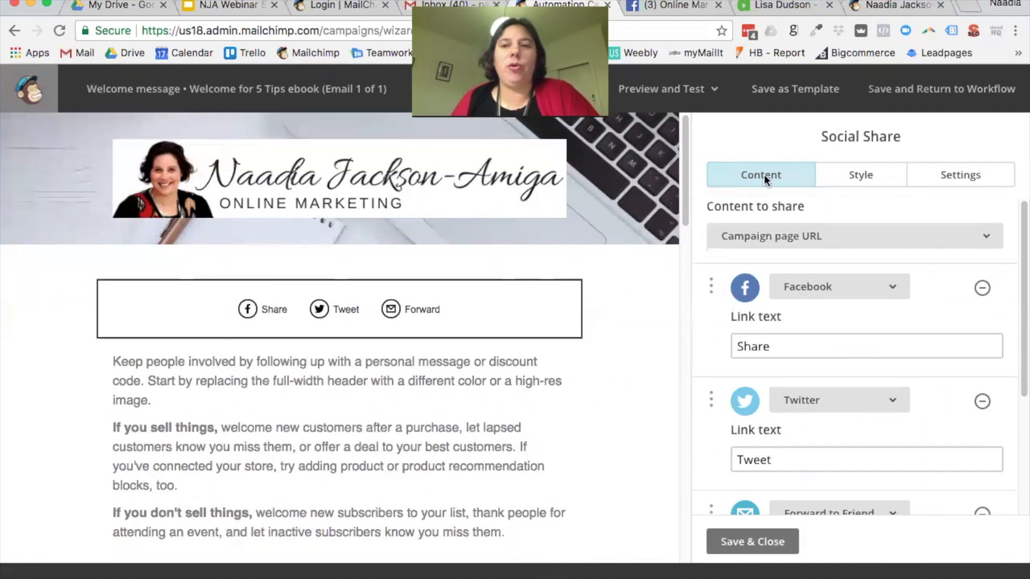
click(763, 542)
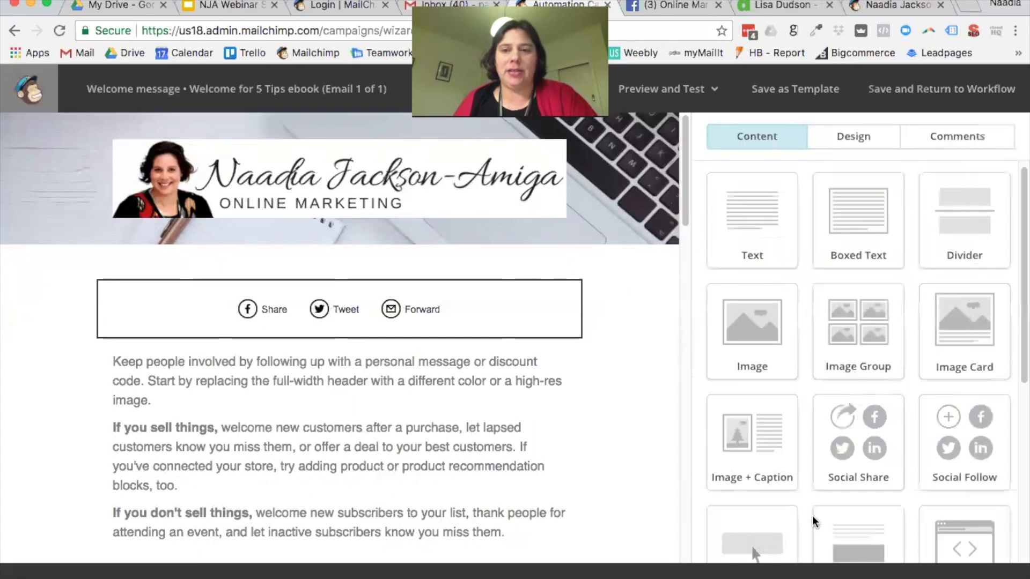
scroll(902, 365, down, 2)
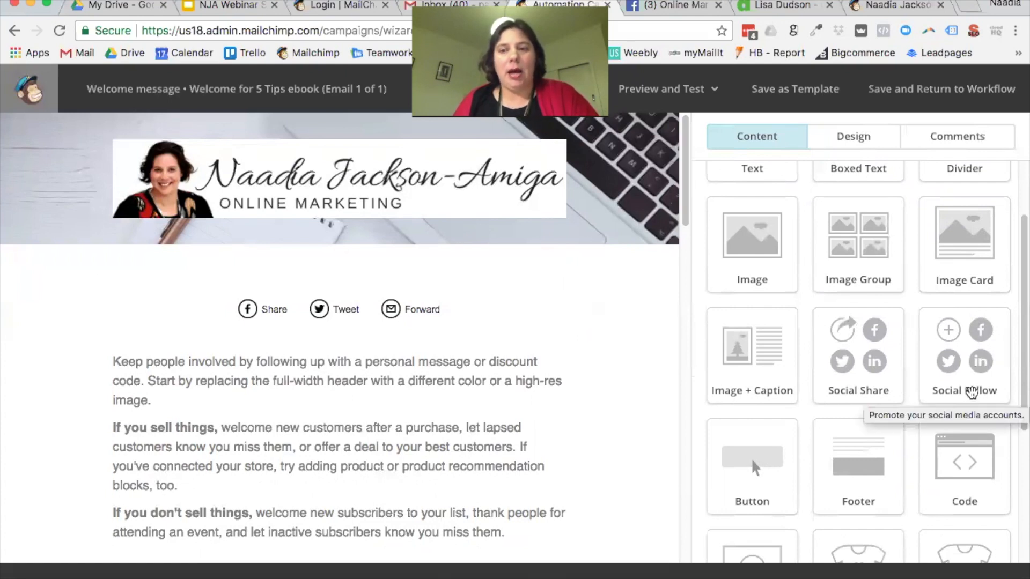
Step: Add and delete a Social Follow block, then open the Social Share block's Content to share options
drag(971, 393, 400, 358)
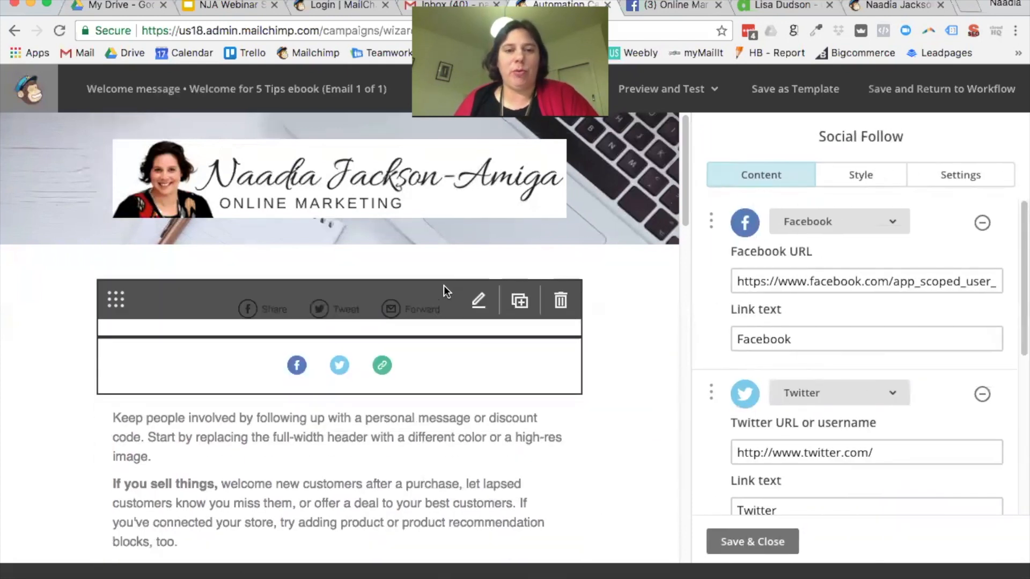
click(561, 365)
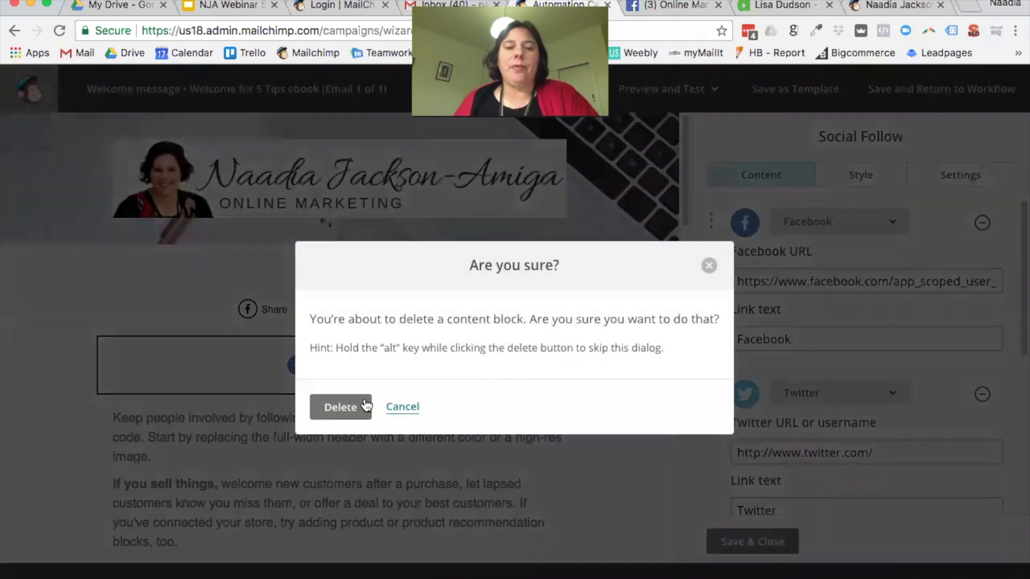
click(362, 406)
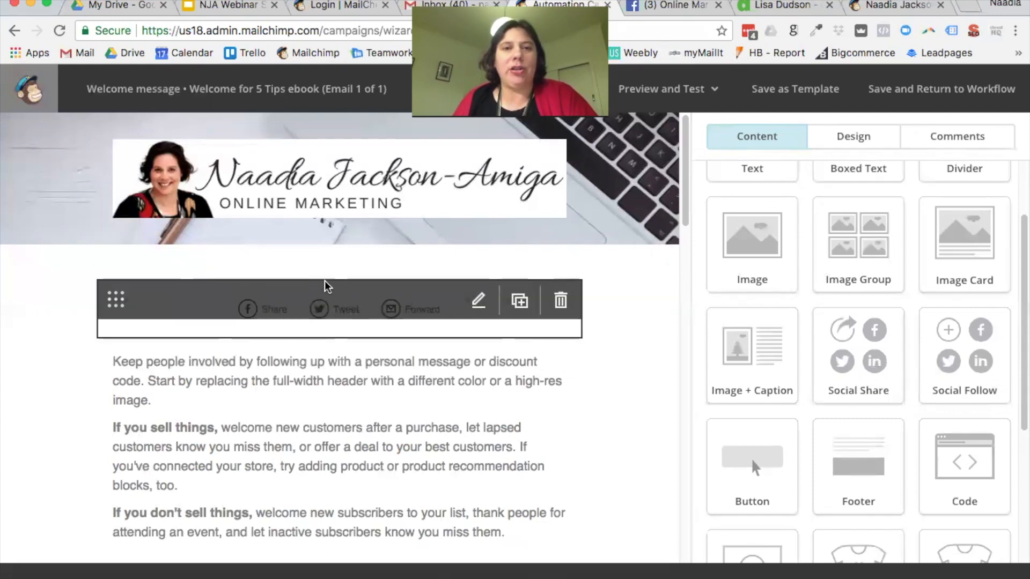
click(427, 321)
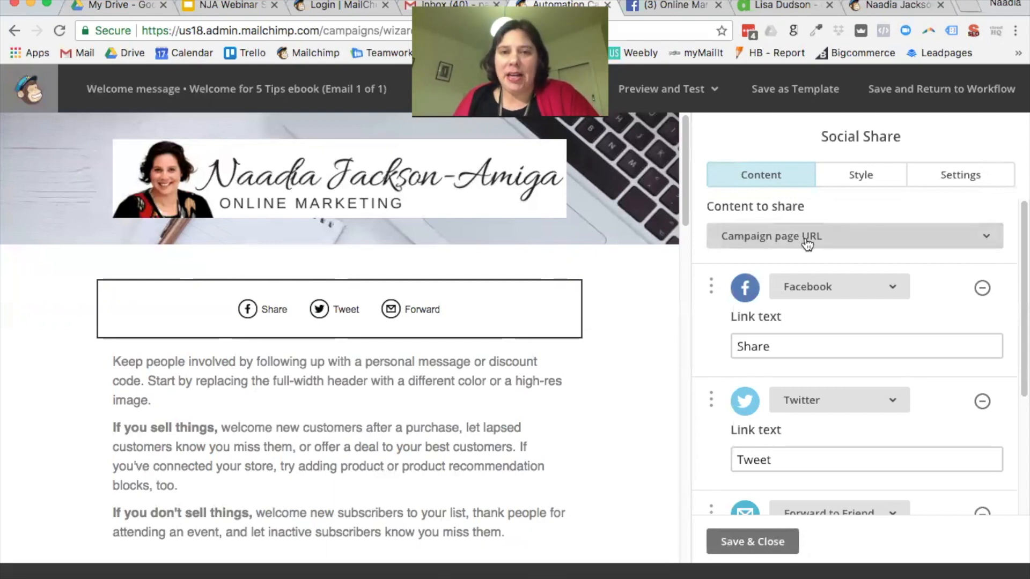
click(990, 241)
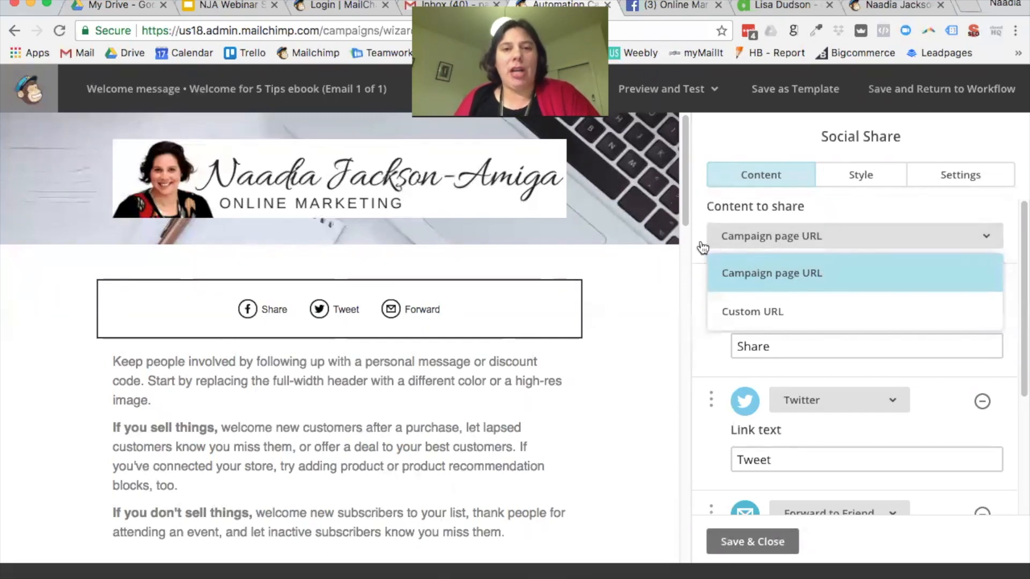
Step: Set the share block to a custom URL of the website address, described as 'Check out my website'
click(762, 310)
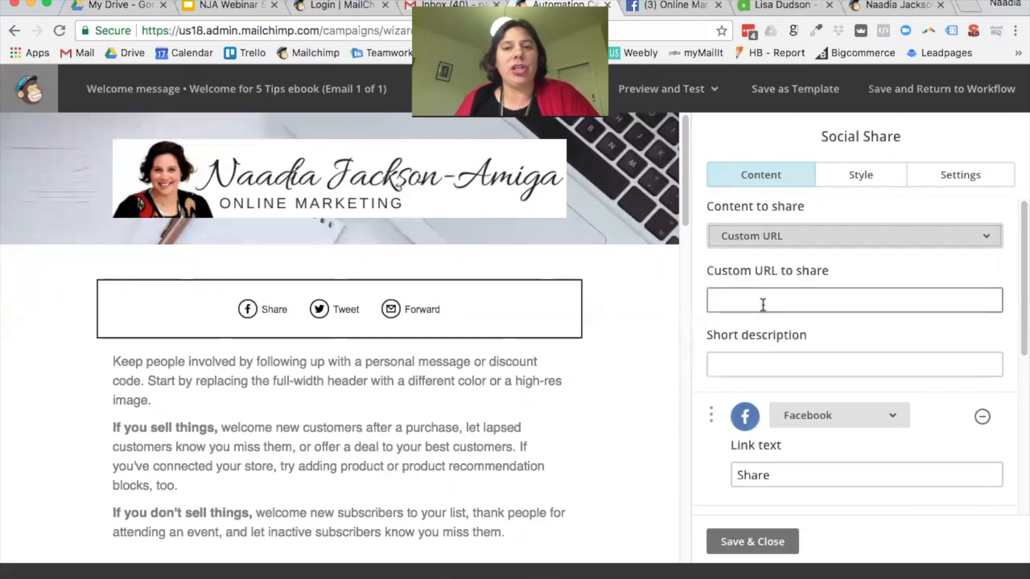
click(759, 301)
text(www.Unio)
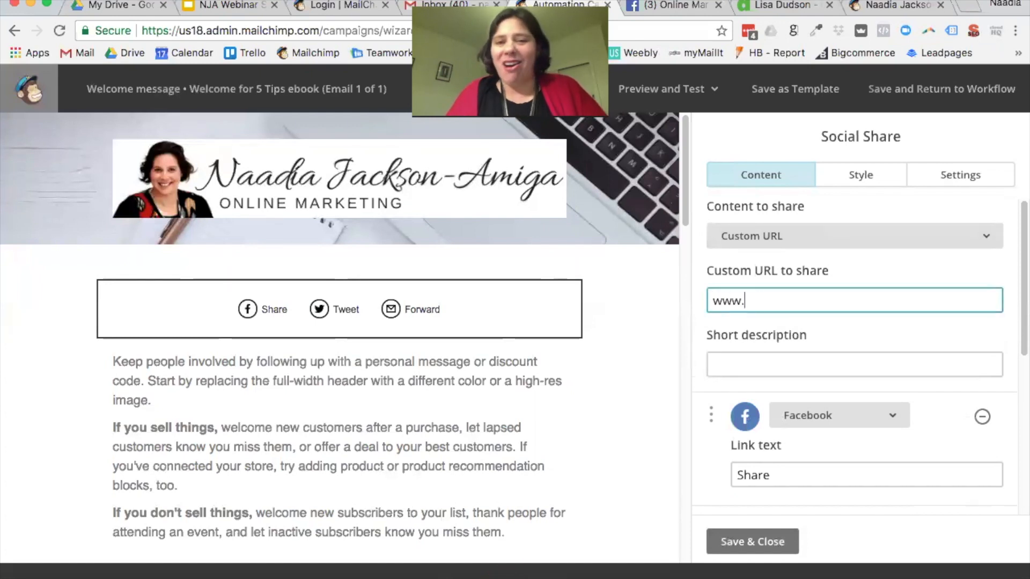
key(BackSpace)
key(BackSpace)
key(BackSpace)
key(BackSpace)
text(Na)
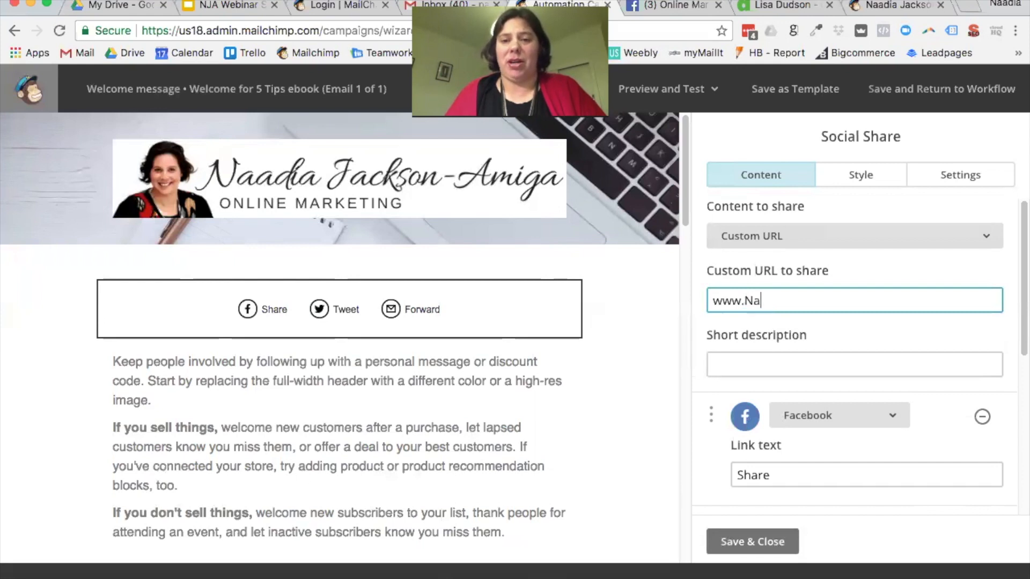
text(adiajacksona)
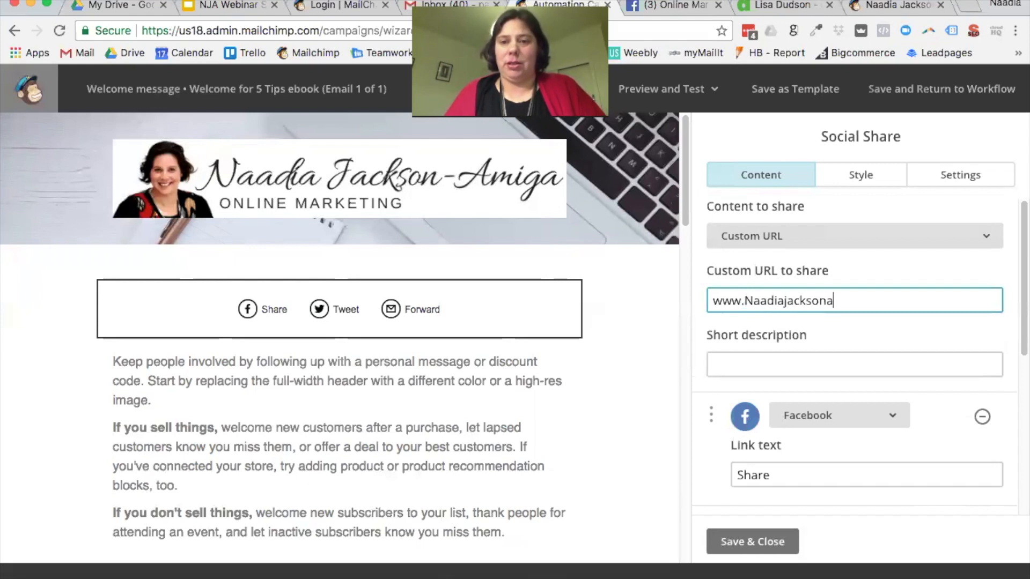
text(miga.com)
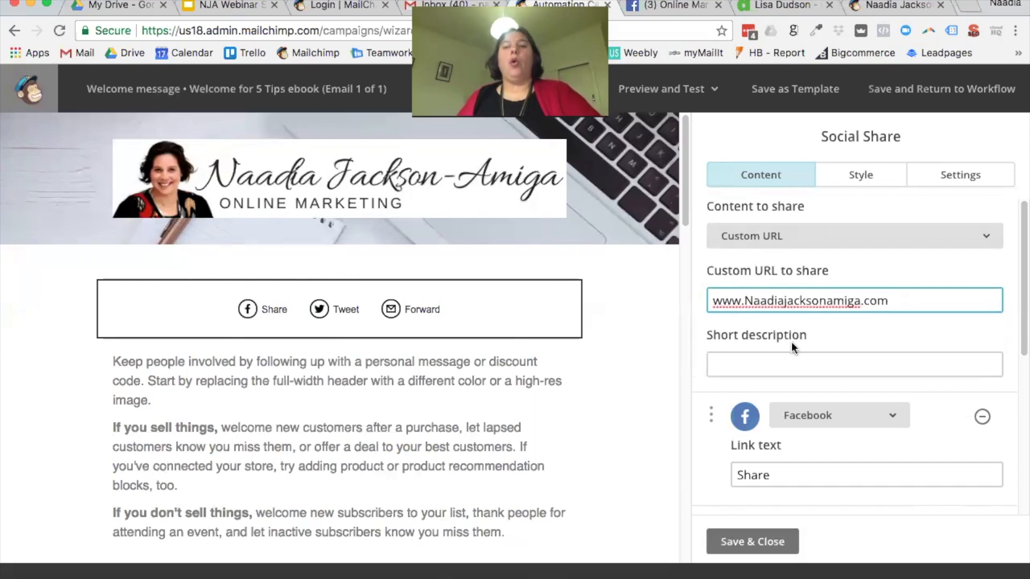
drag(902, 299, 709, 290)
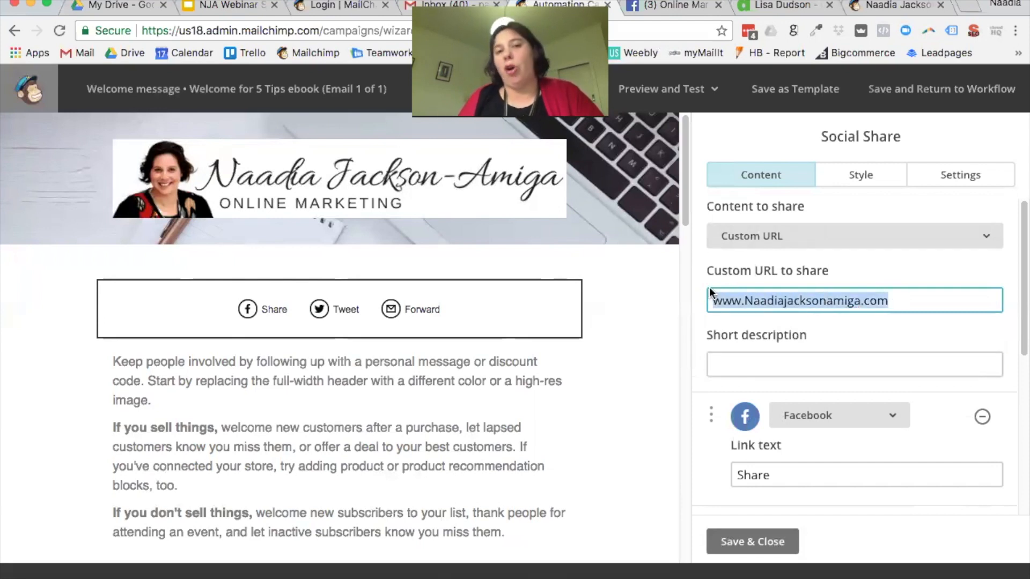
click(765, 364)
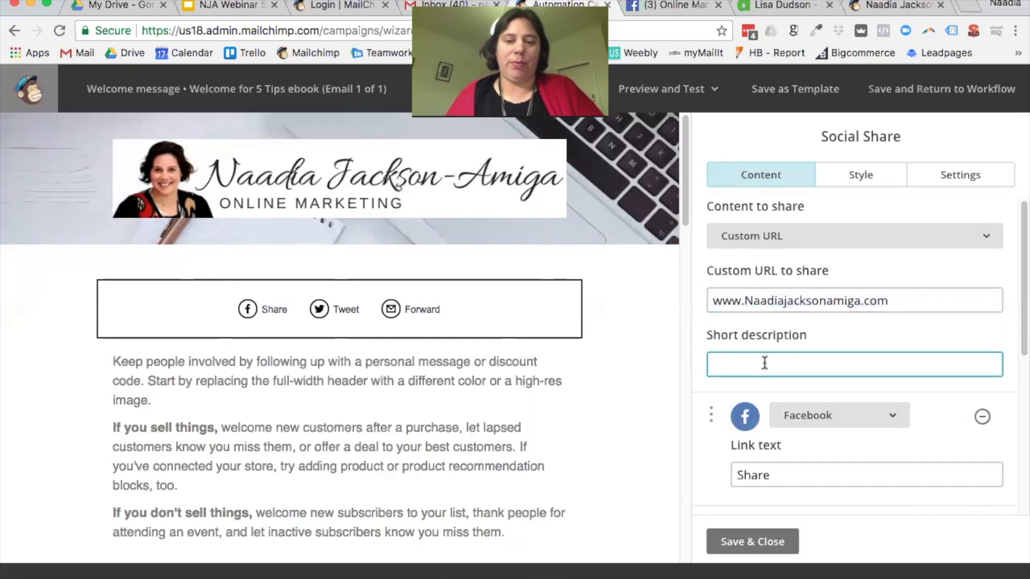
text(Check out my website)
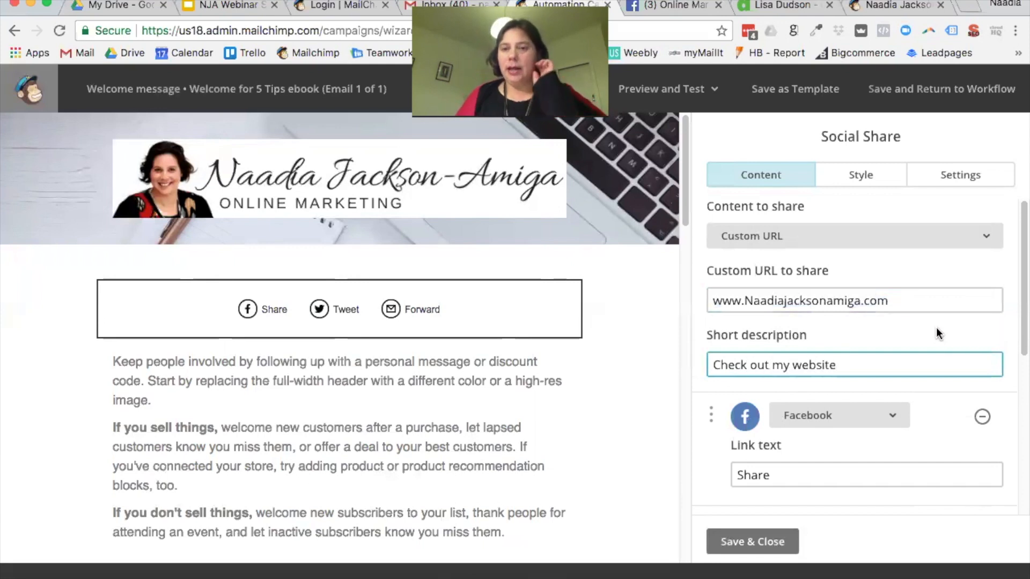
click(936, 333)
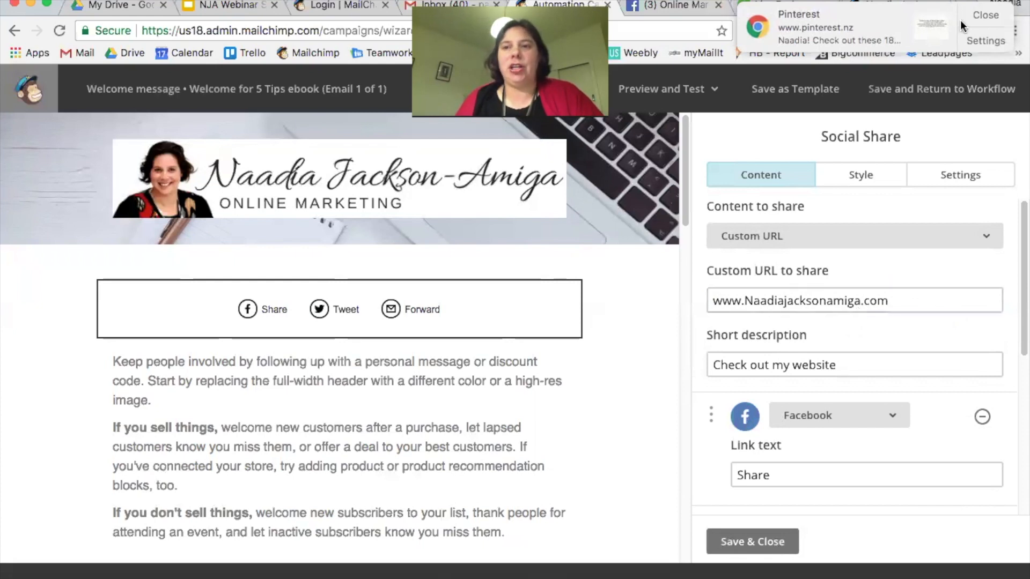
click(997, 16)
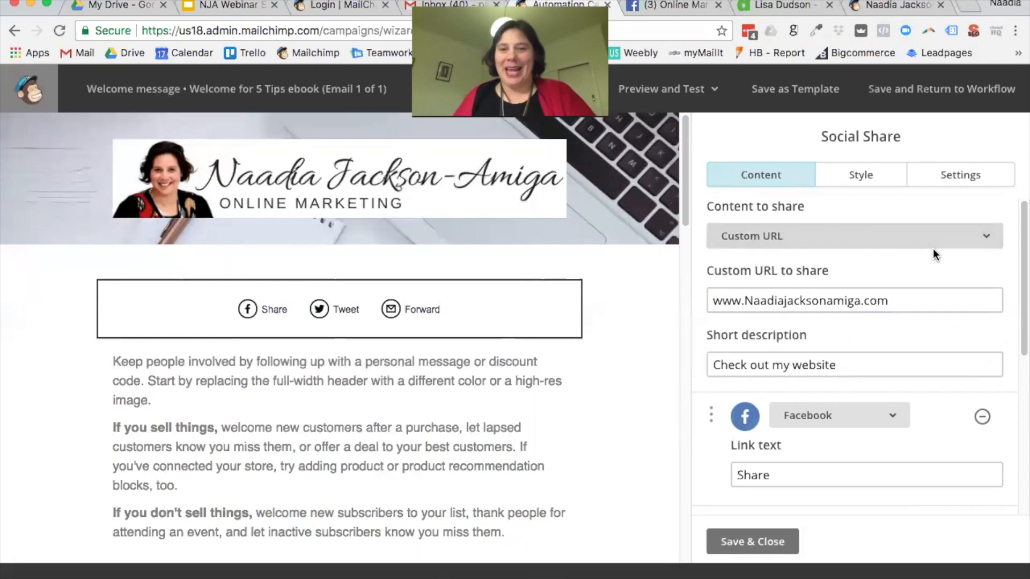
Step: Add a LinkedIn service to the share block and move it directly below Facebook
scroll(903, 417, down, 5)
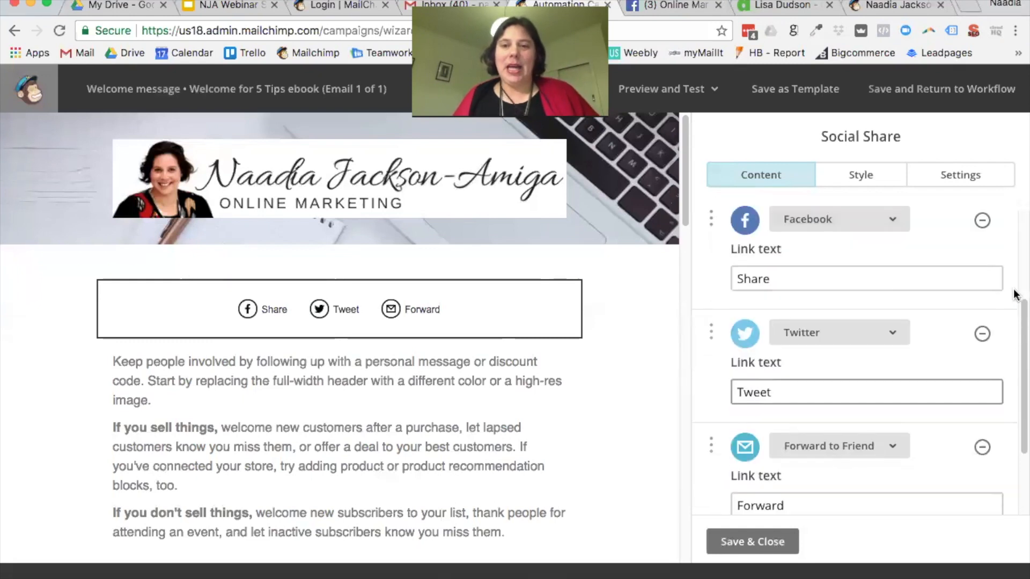
scroll(888, 348, down, 3)
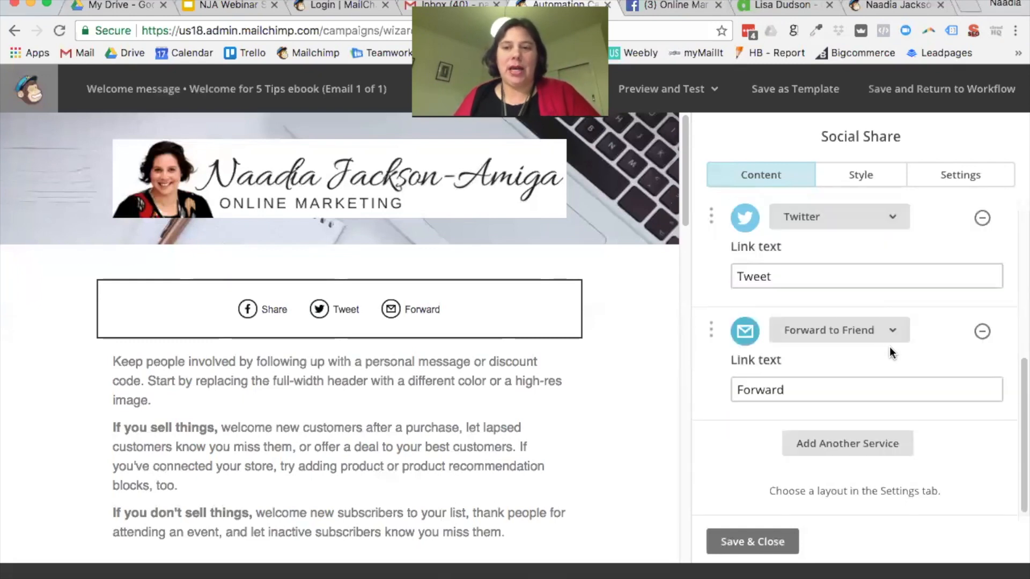
click(876, 444)
scroll(866, 432, down, 2)
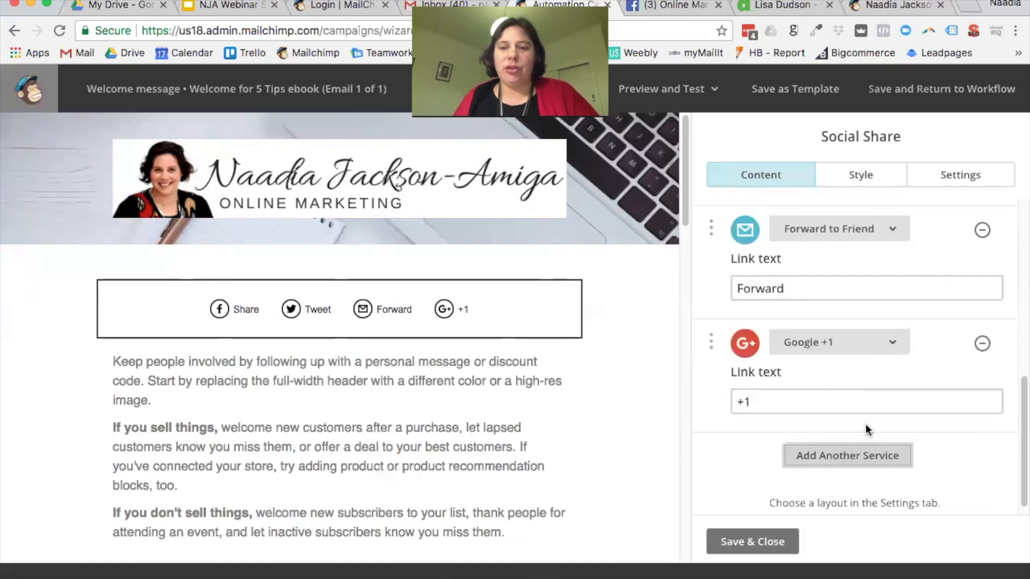
click(892, 345)
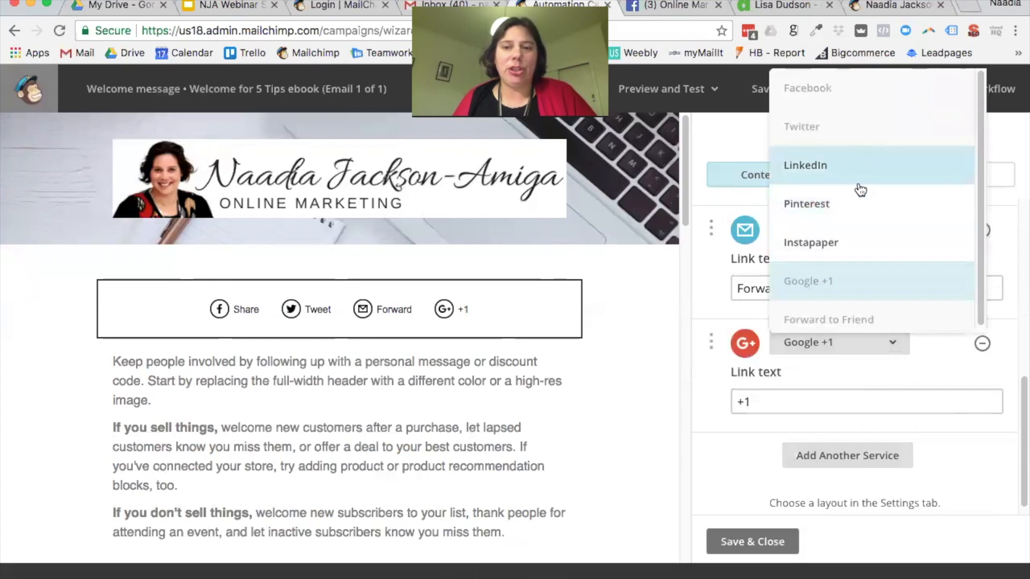
click(832, 170)
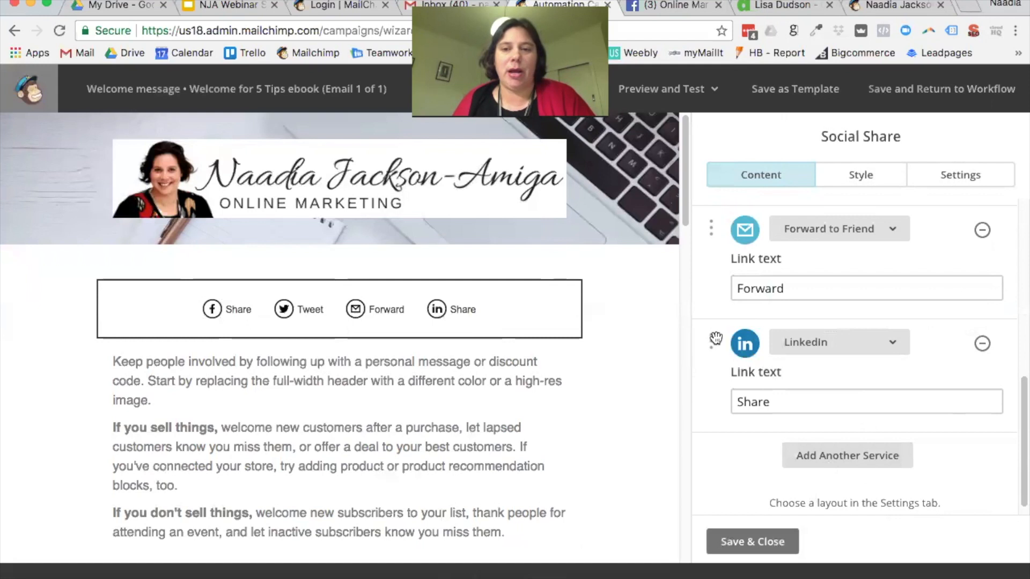
scroll(714, 343, up, 2)
drag(705, 434, 776, 382)
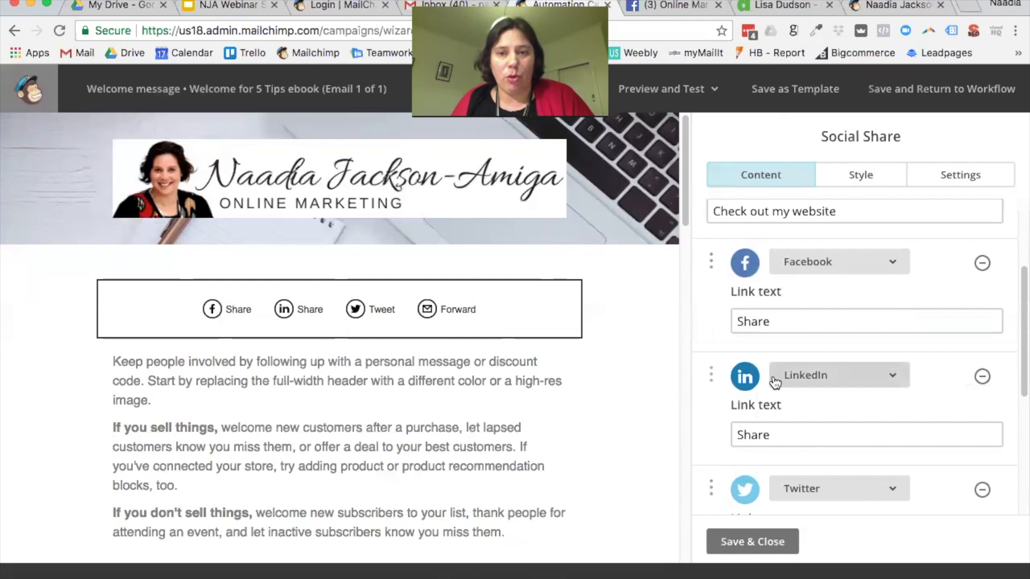
scroll(781, 382, down, 5)
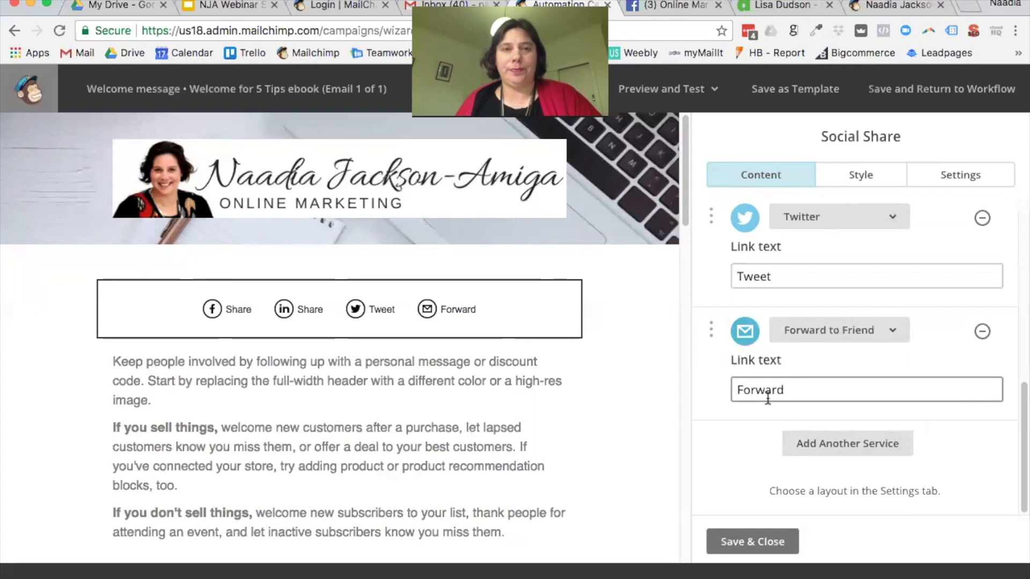
scroll(669, 385, down, 3)
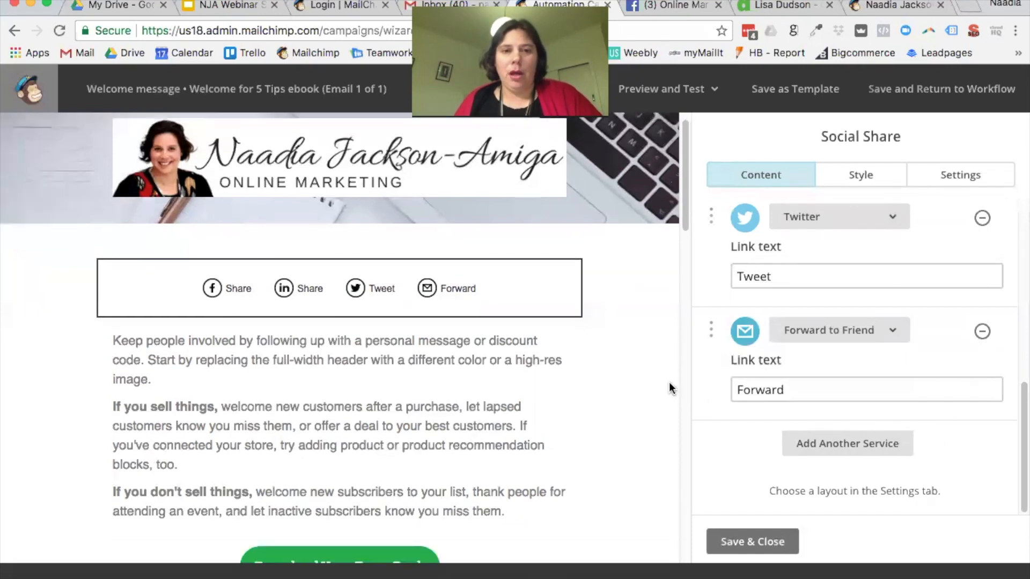
Step: Save the Social Share block and place a Social Follow block above the share links
click(756, 543)
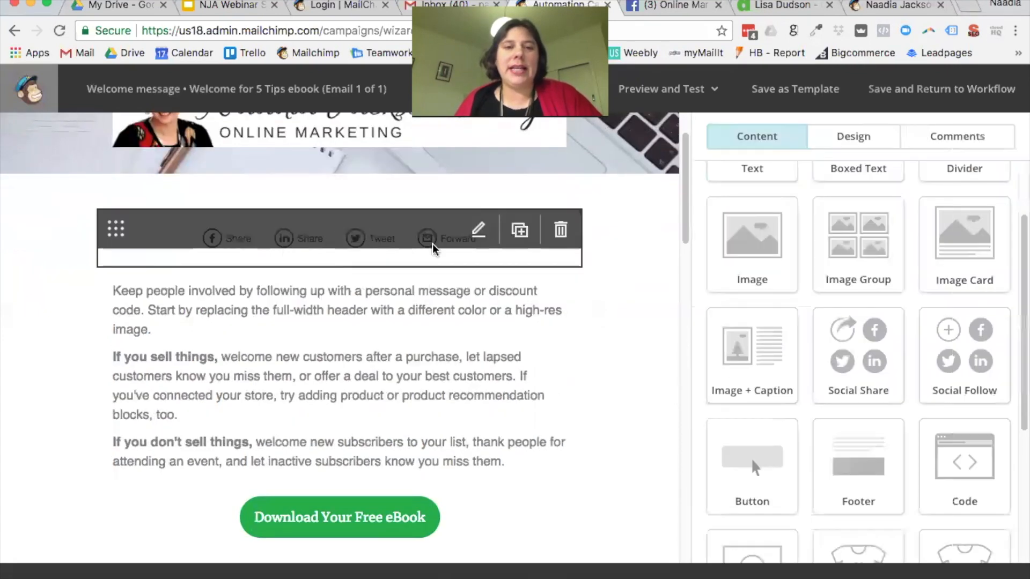
scroll(629, 302, down, 7)
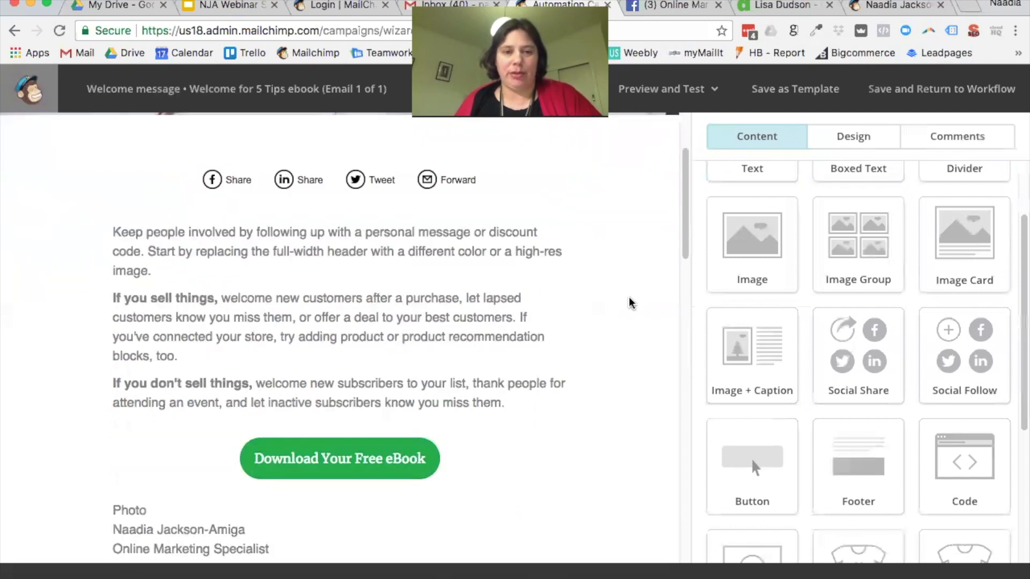
scroll(631, 298, up, 6)
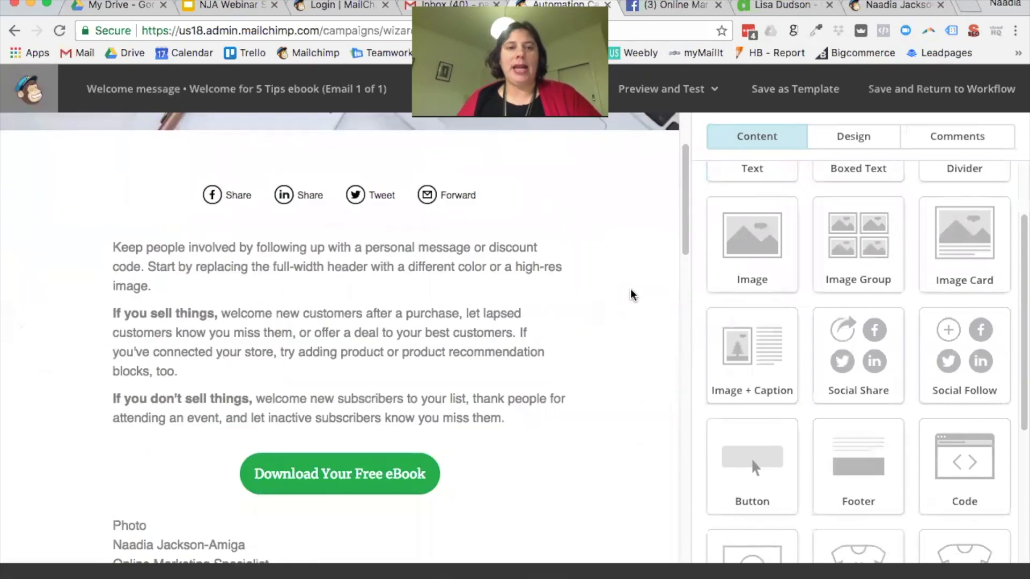
scroll(637, 287, down, 1)
scroll(638, 286, down, 1)
scroll(639, 288, up, 4)
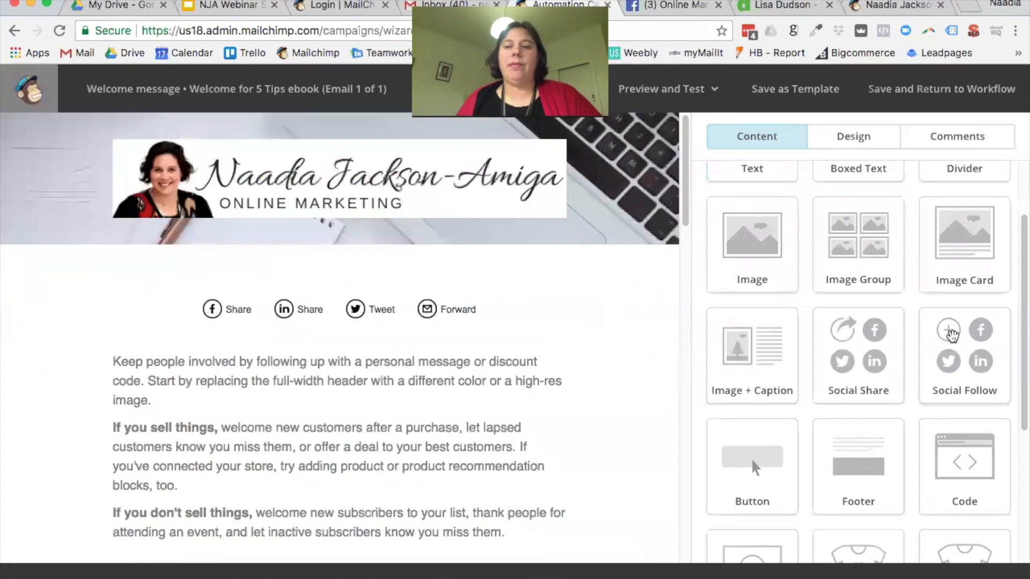
drag(965, 348, 438, 284)
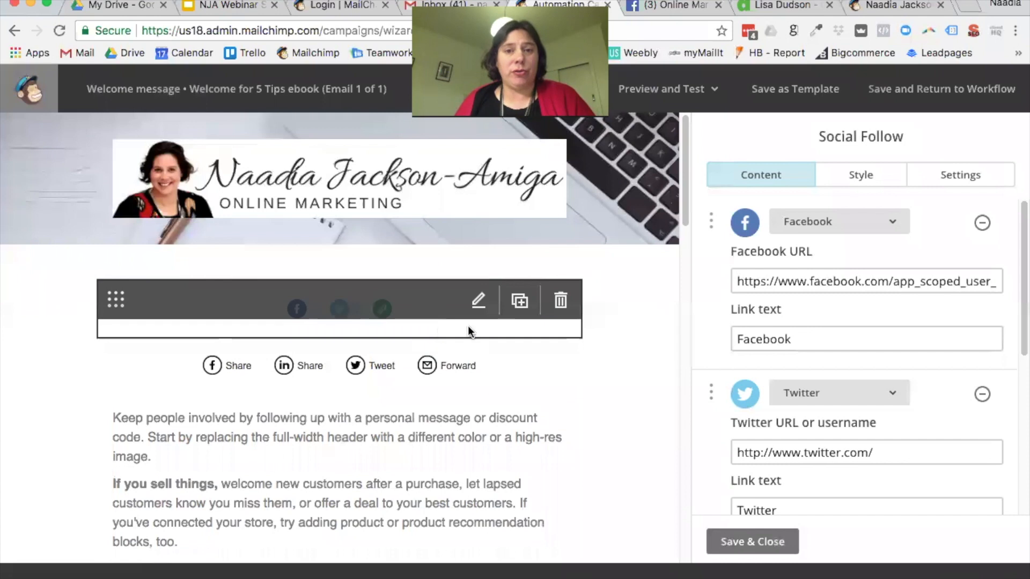
Step: Fill in the Facebook and Twitter profile addresses and add an Email service to the follow block
drag(741, 281, 1009, 279)
scroll(912, 292, down, 1)
click(777, 405)
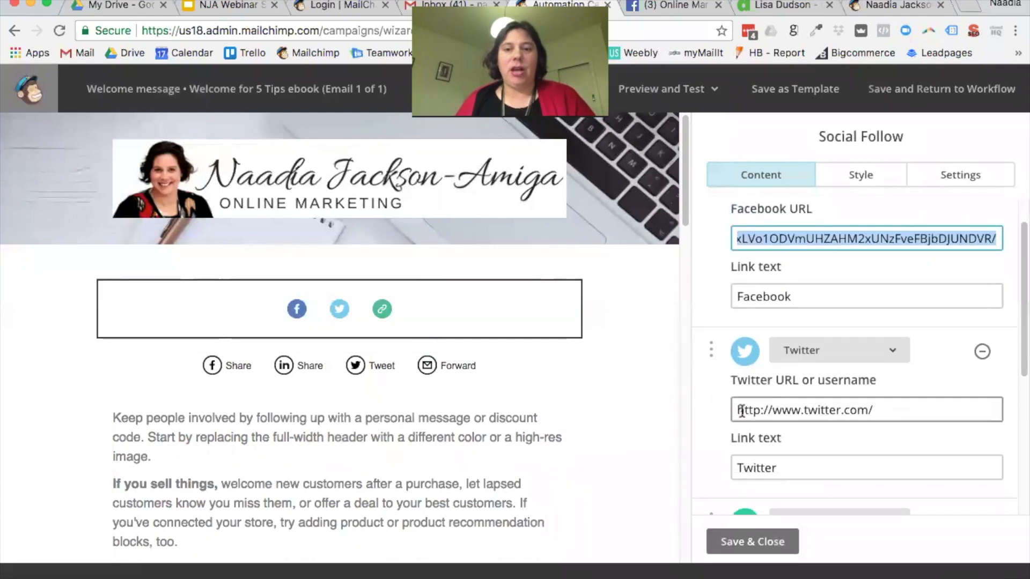
scroll(950, 379, down, 3)
scroll(947, 378, down, 2)
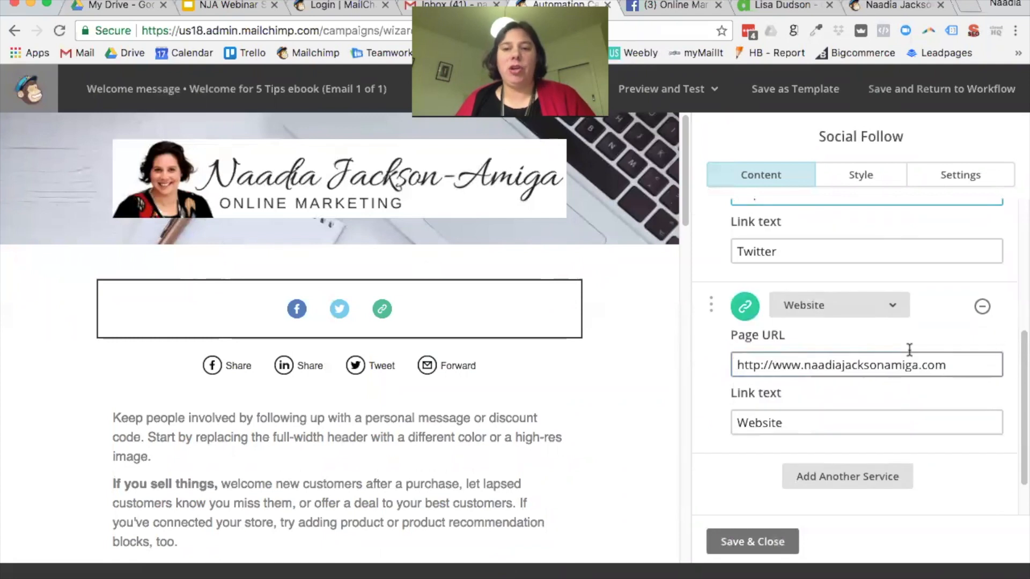
scroll(943, 287, down, 1)
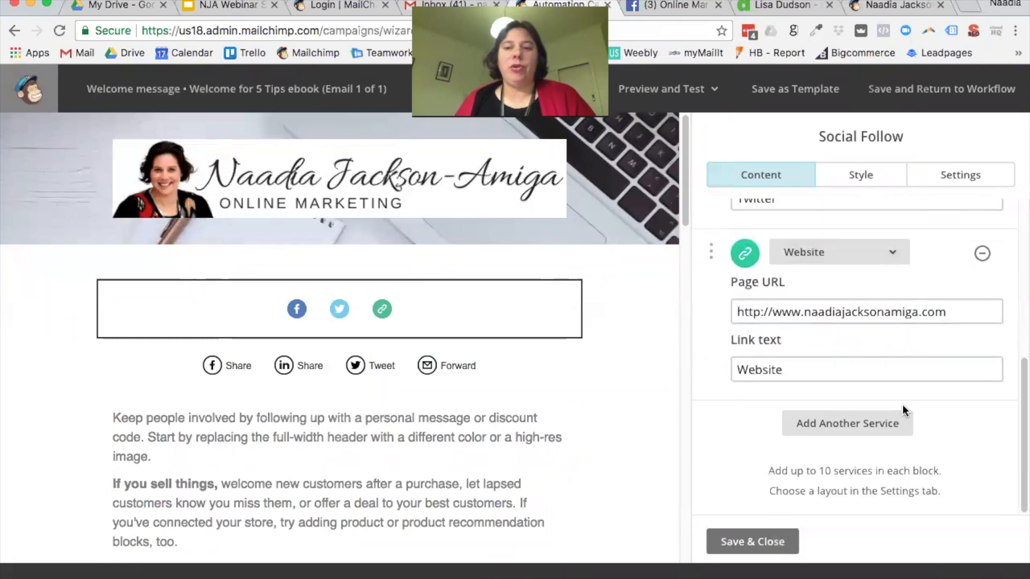
click(887, 422)
scroll(869, 408, down, 3)
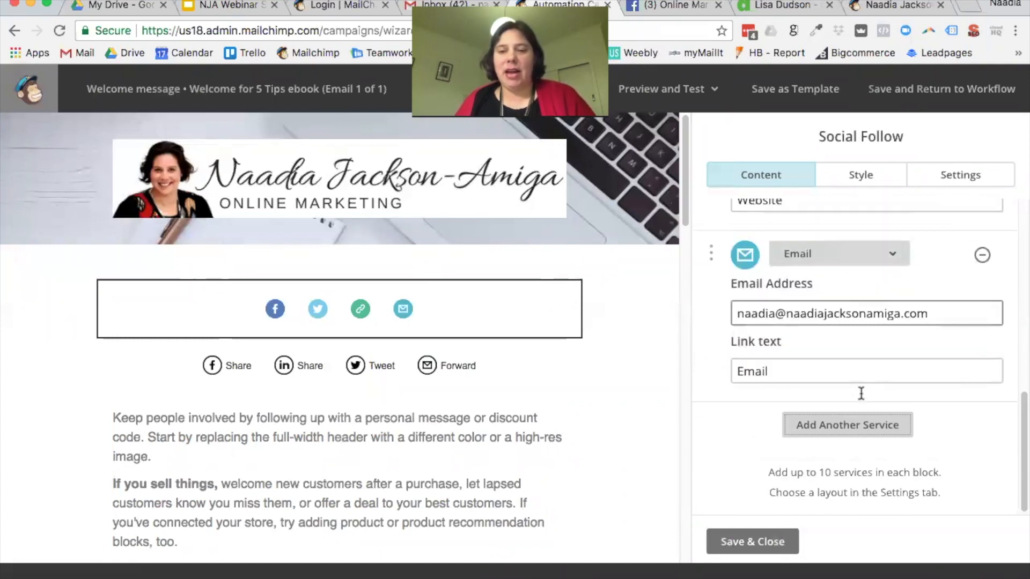
click(894, 261)
scroll(851, 400, up, 10)
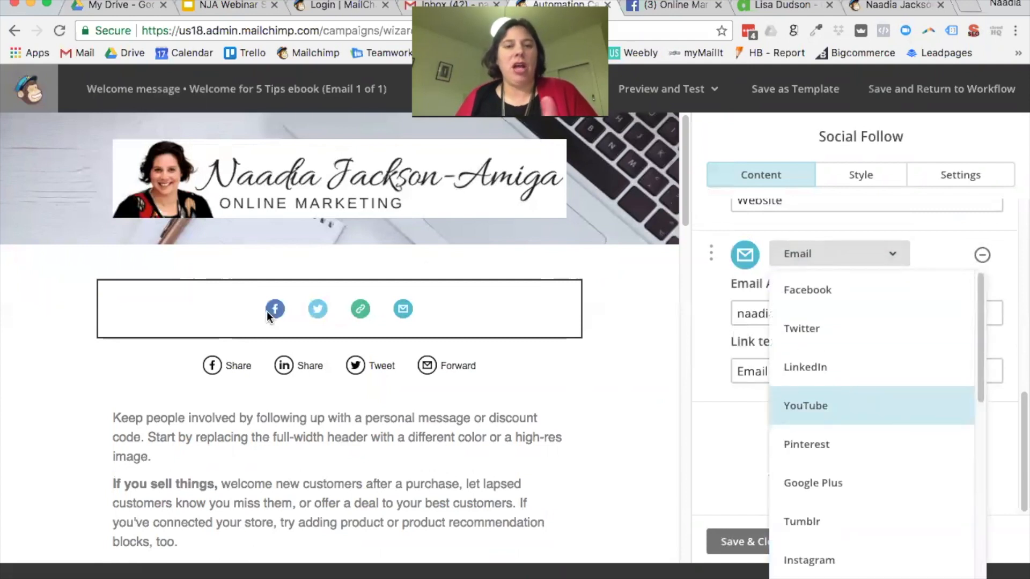
click(846, 180)
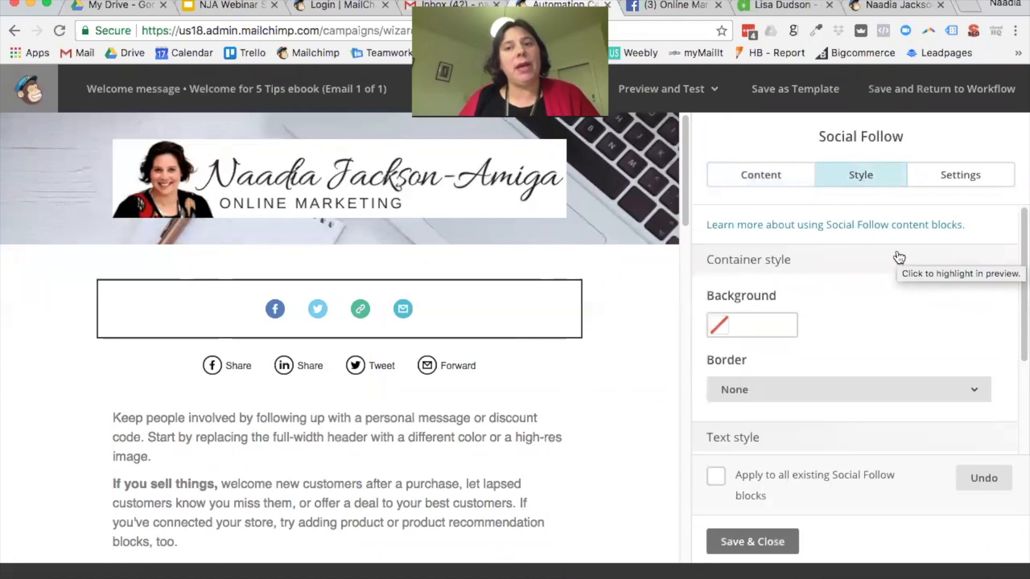
scroll(897, 268, down, 5)
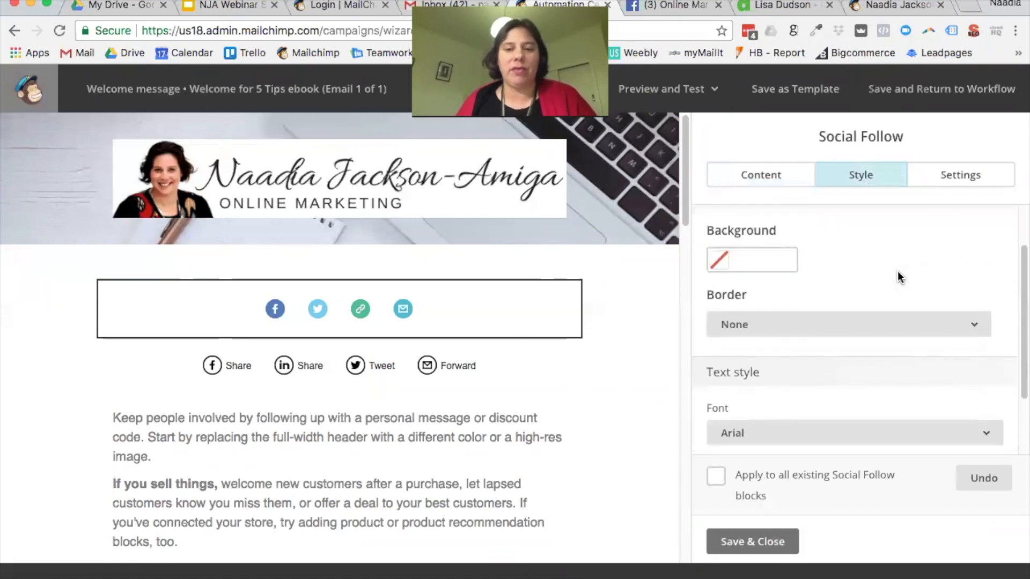
scroll(901, 278, down, 1)
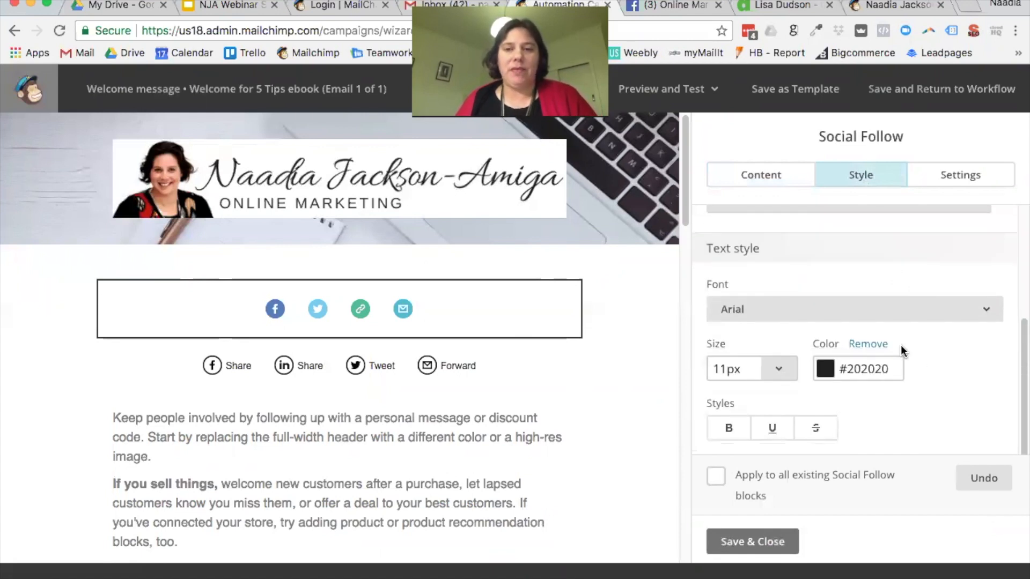
scroll(902, 346, up, 10)
Step: Set the follow links to show both icon and text, arranged side by side in one row
click(961, 179)
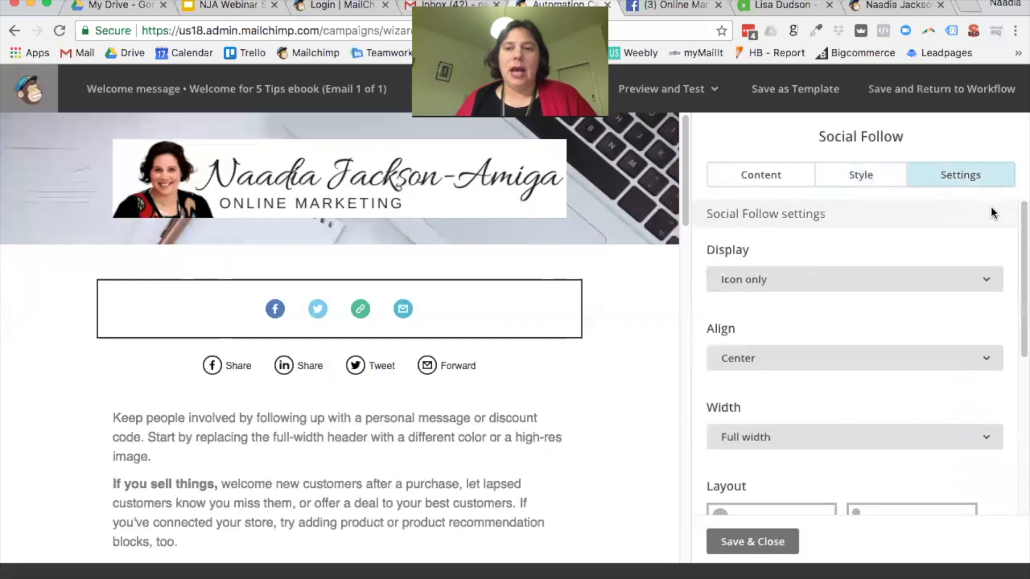
click(771, 282)
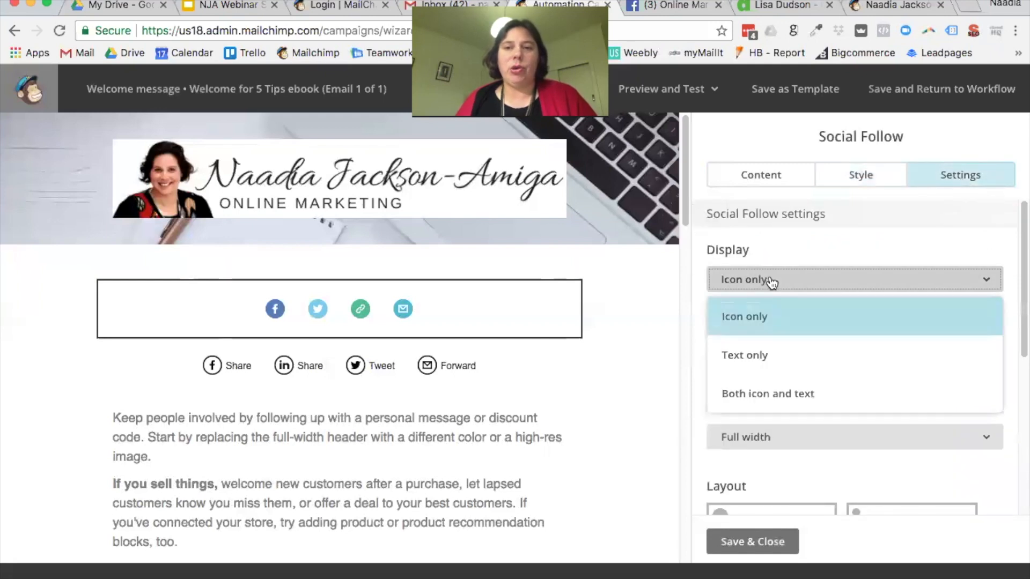
click(785, 391)
click(773, 289)
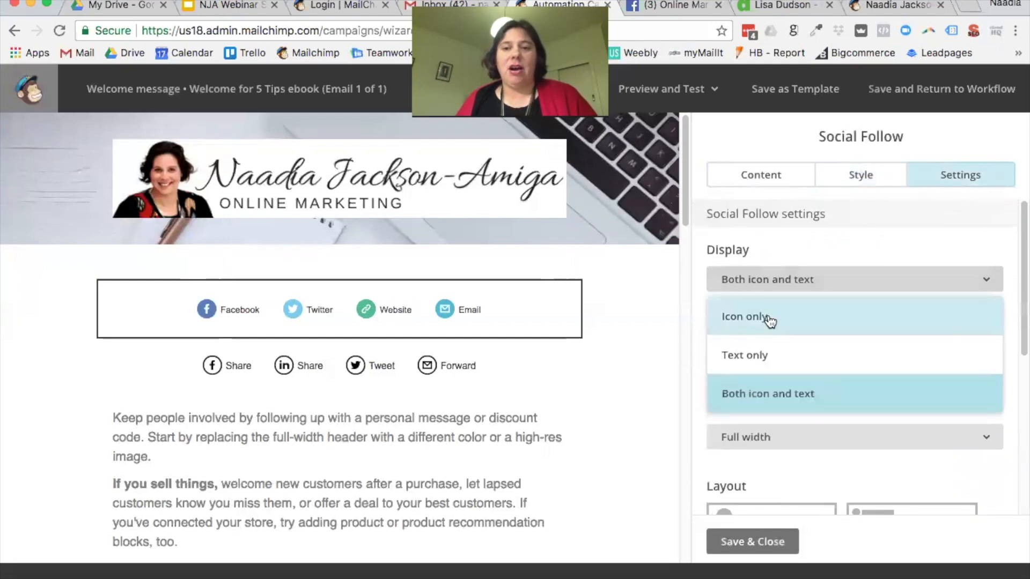
click(771, 353)
click(779, 286)
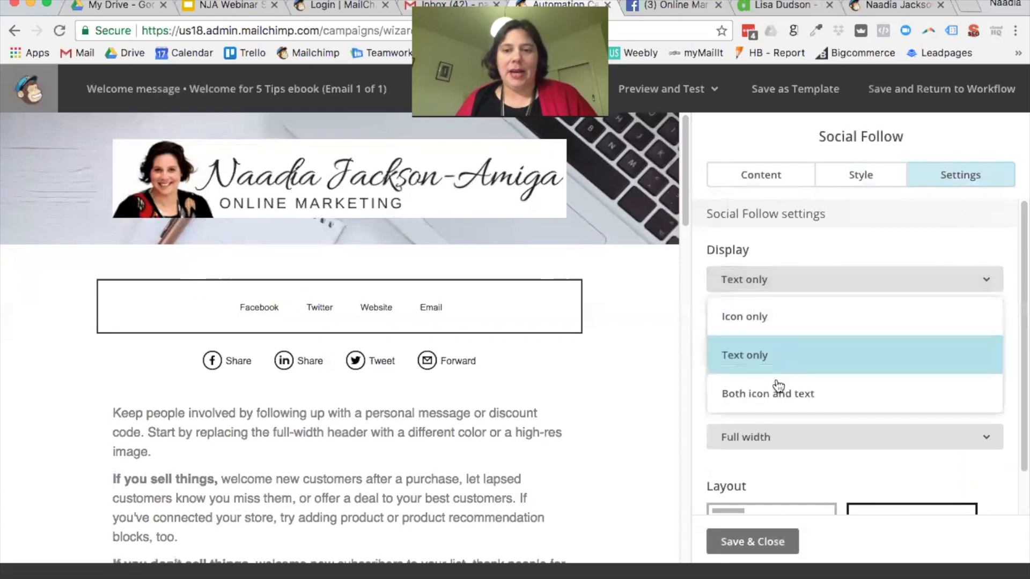
click(792, 390)
scroll(846, 365, down, 5)
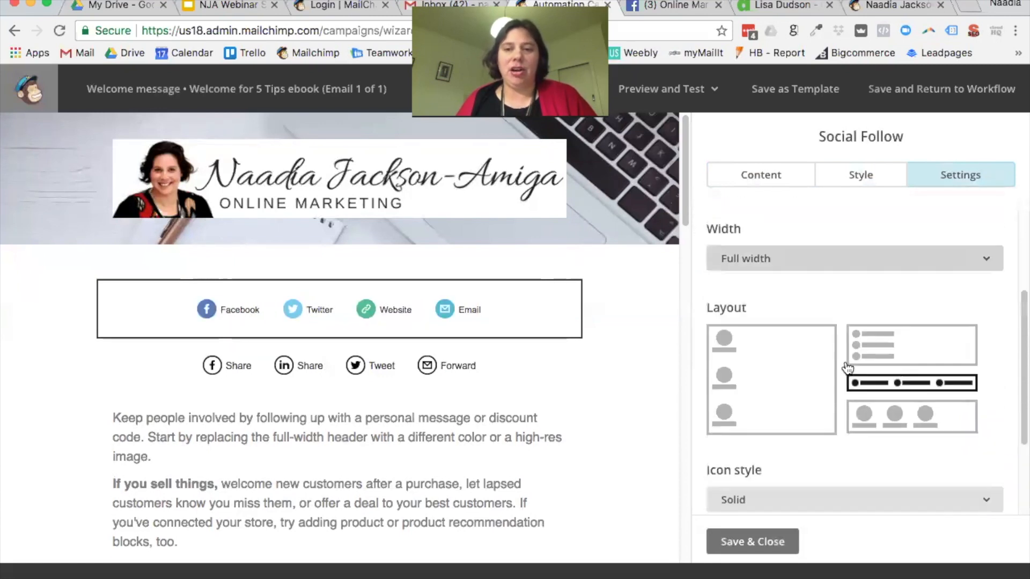
click(878, 317)
click(880, 379)
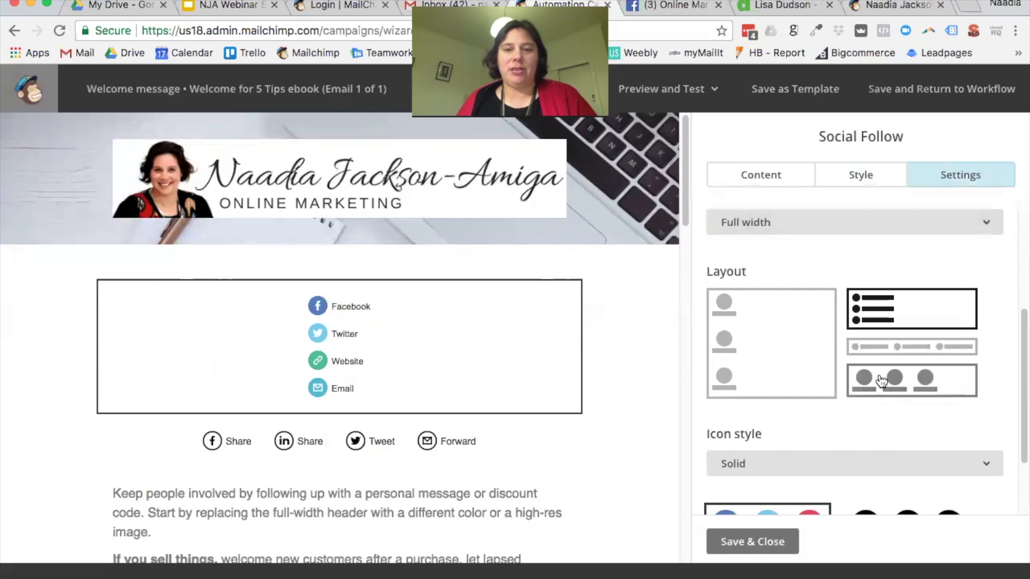
click(785, 363)
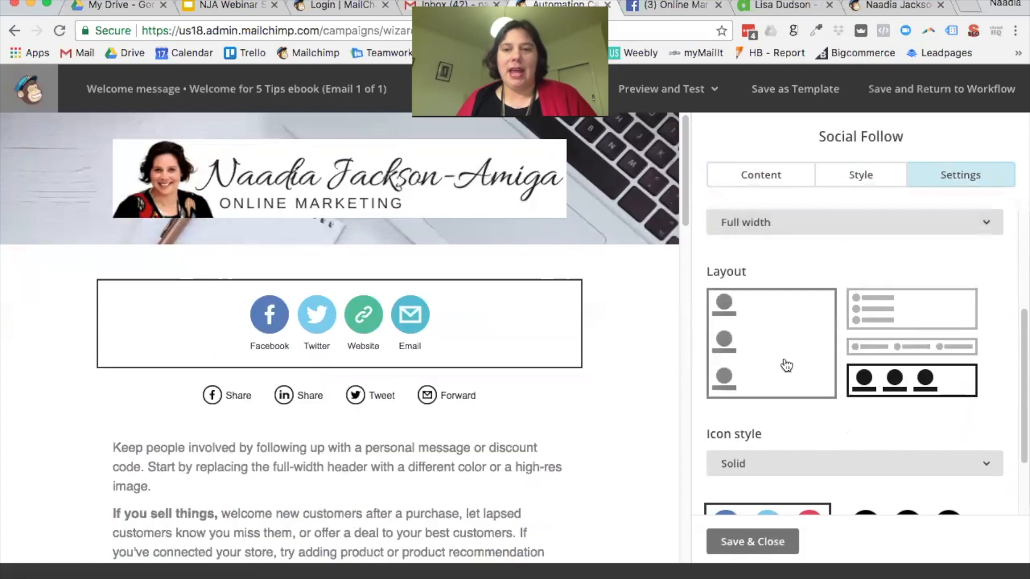
click(884, 348)
scroll(853, 359, down, 2)
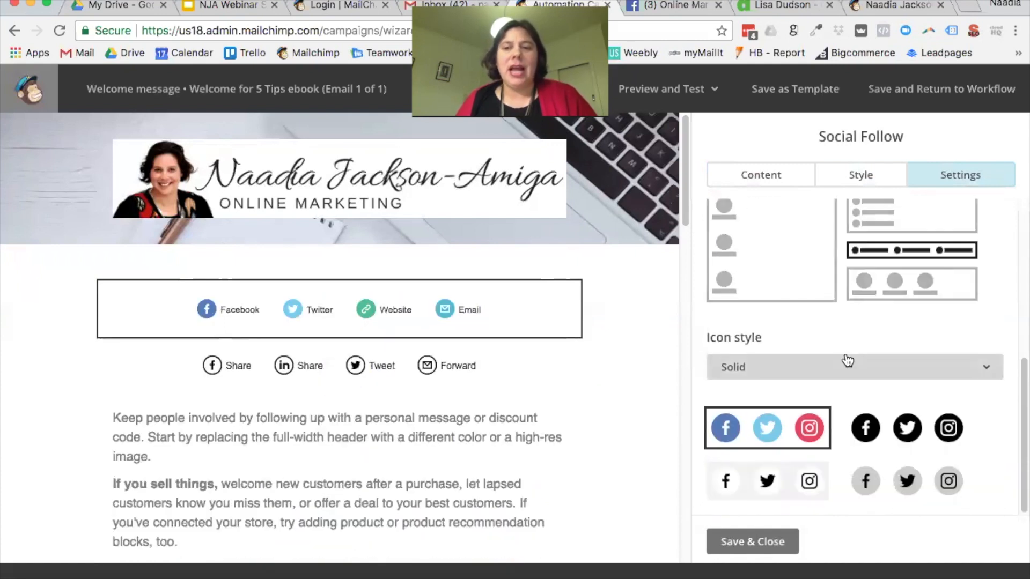
Step: Choose the coloured solid icon style for the follow links and save the block
click(915, 432)
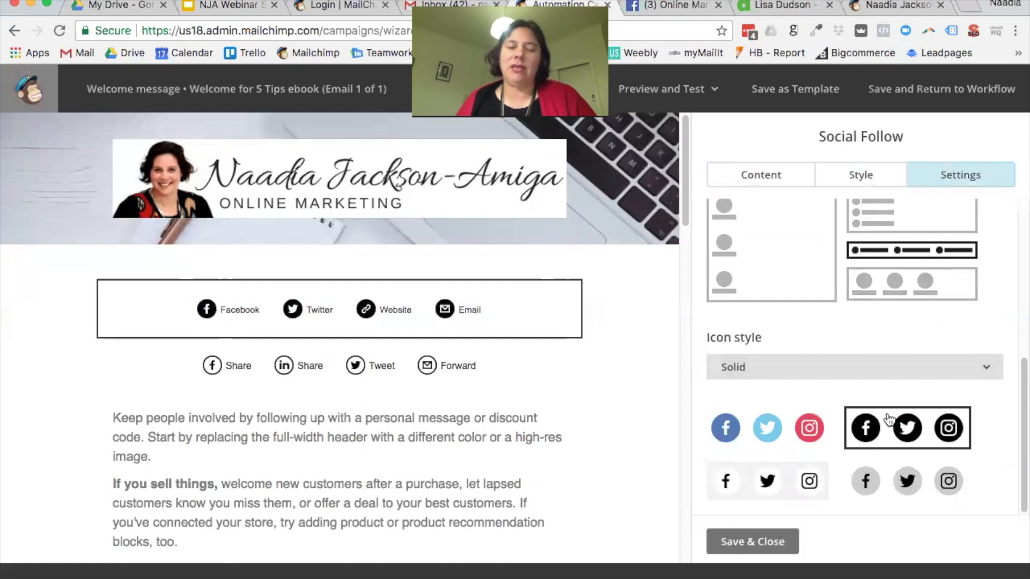
click(906, 493)
click(714, 490)
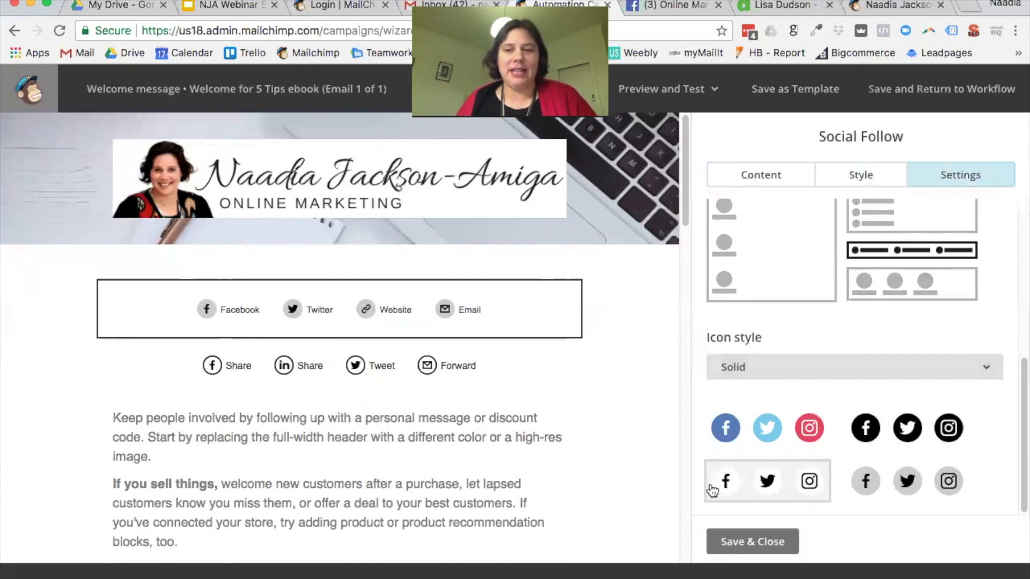
click(764, 437)
click(865, 427)
click(868, 481)
click(782, 446)
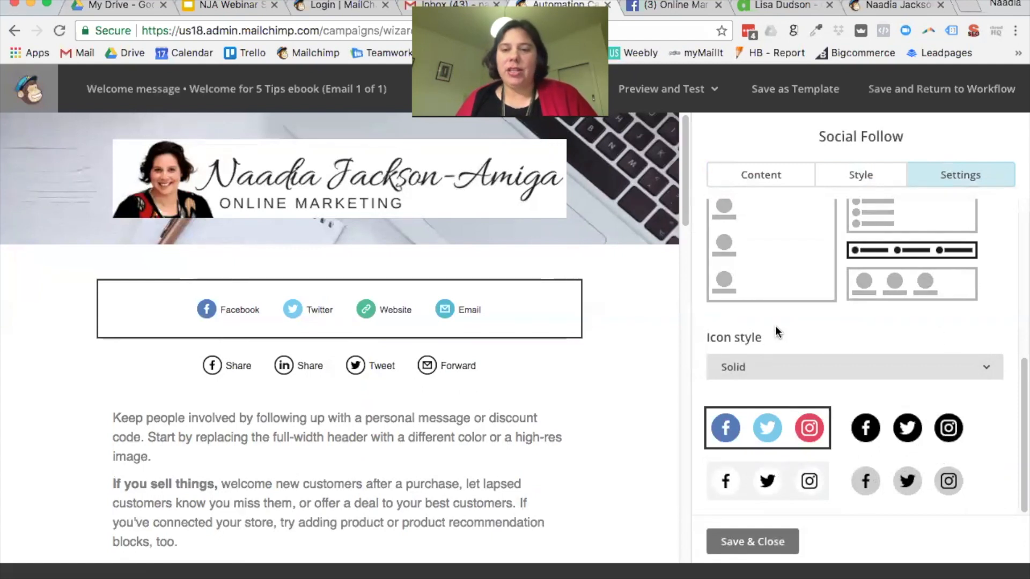
click(749, 542)
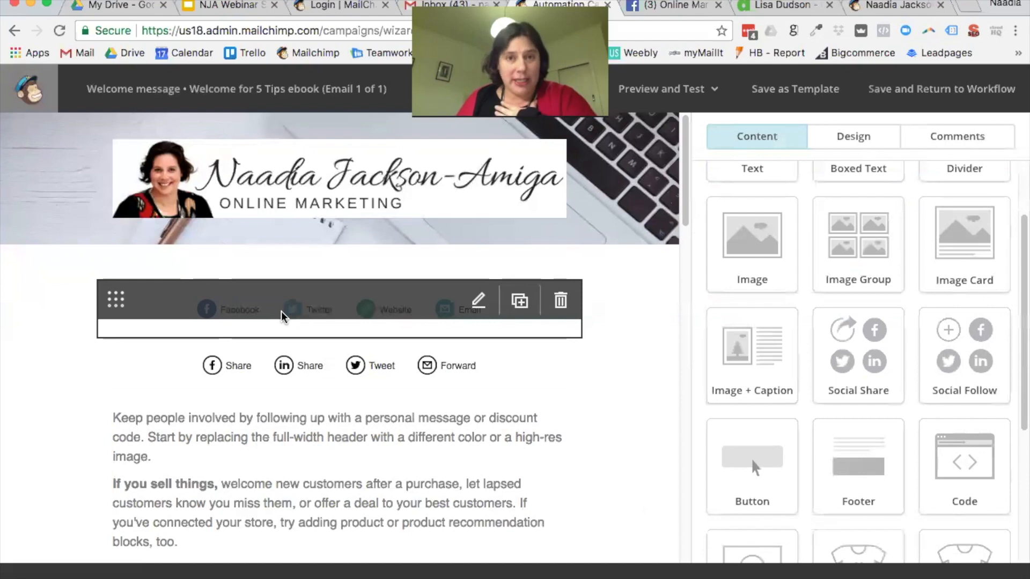
click(346, 381)
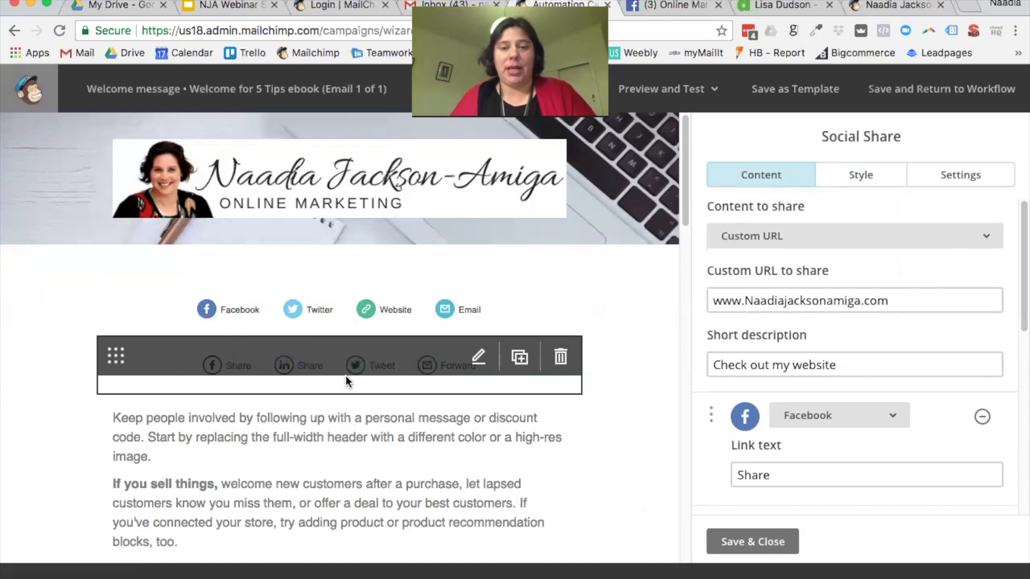
click(783, 543)
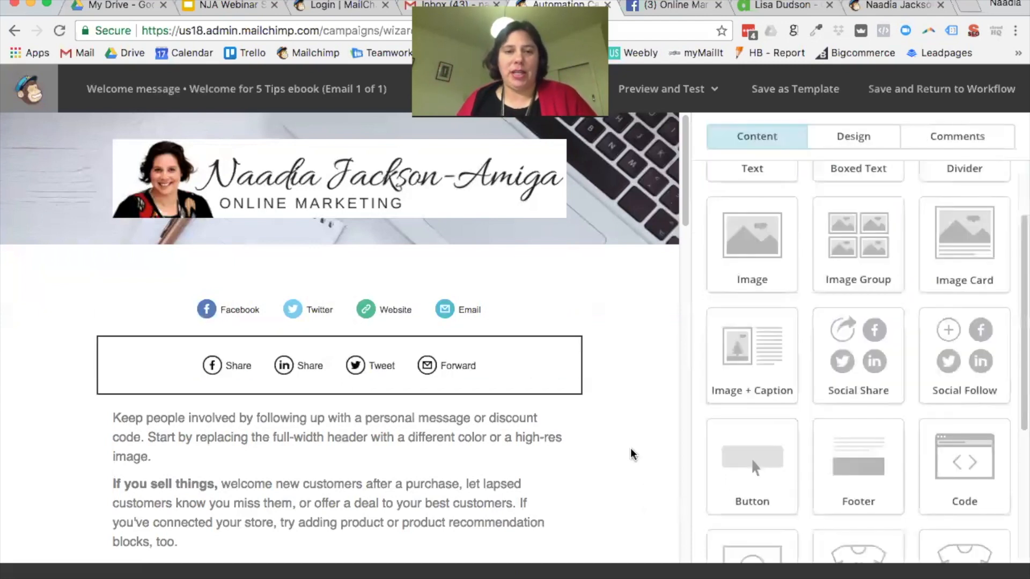
scroll(644, 408, down, 2)
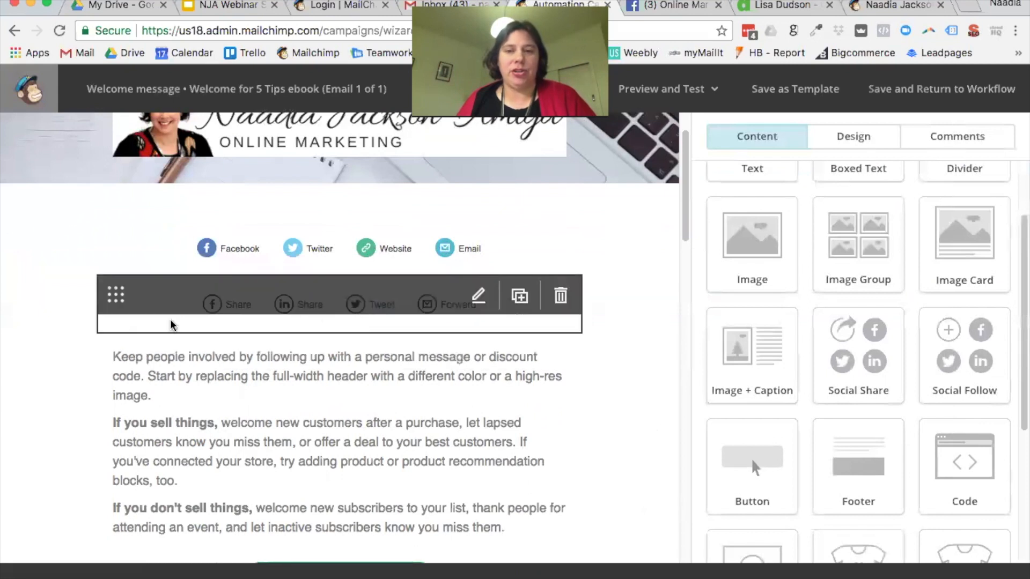
scroll(171, 325, down, 10)
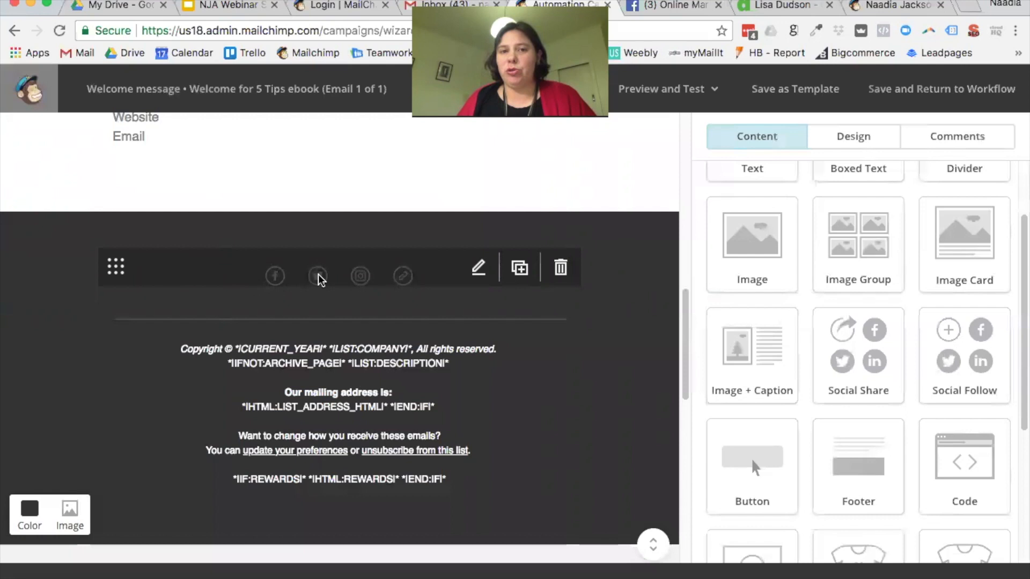
click(379, 283)
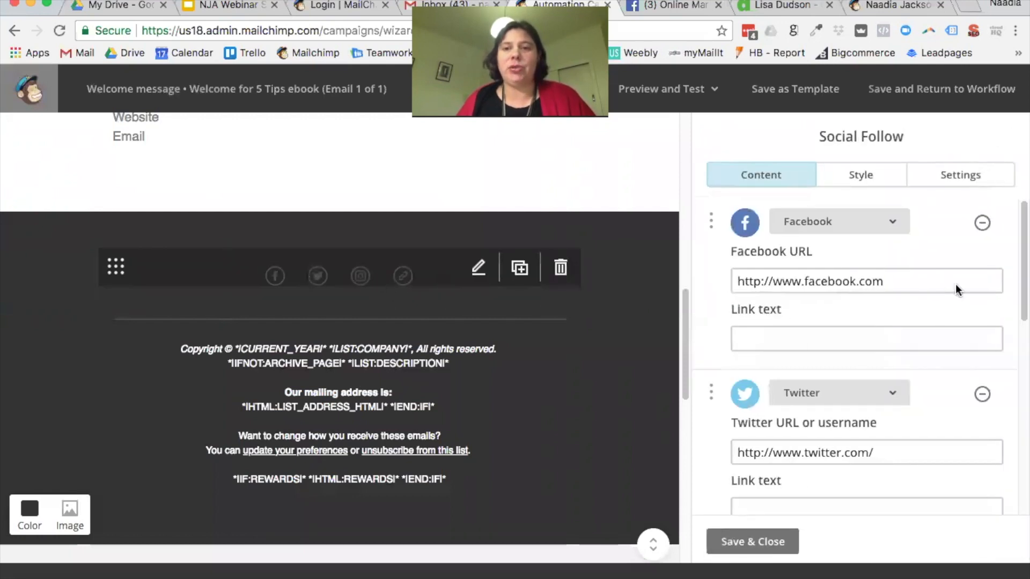
drag(903, 280, 717, 278)
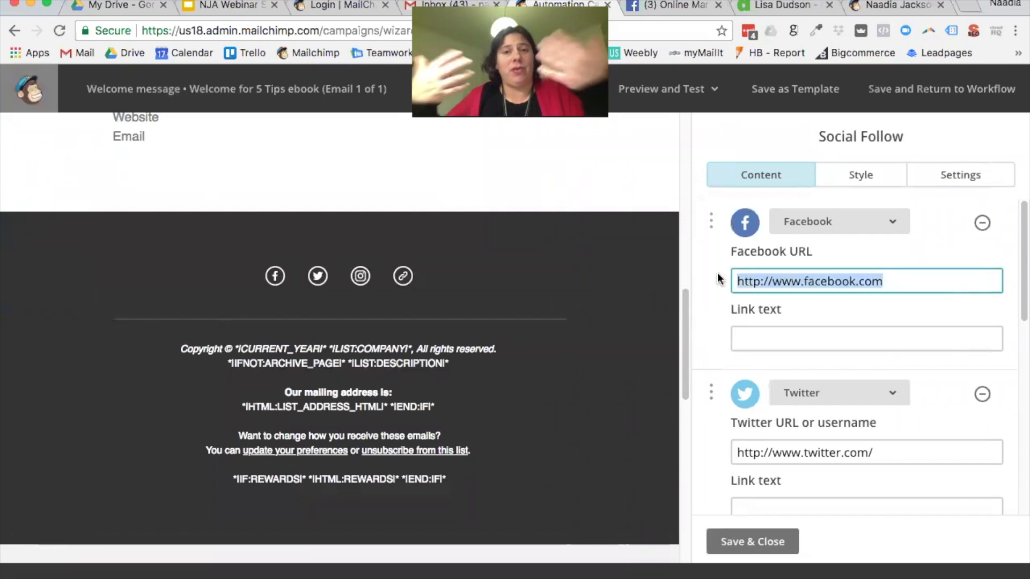
click(790, 550)
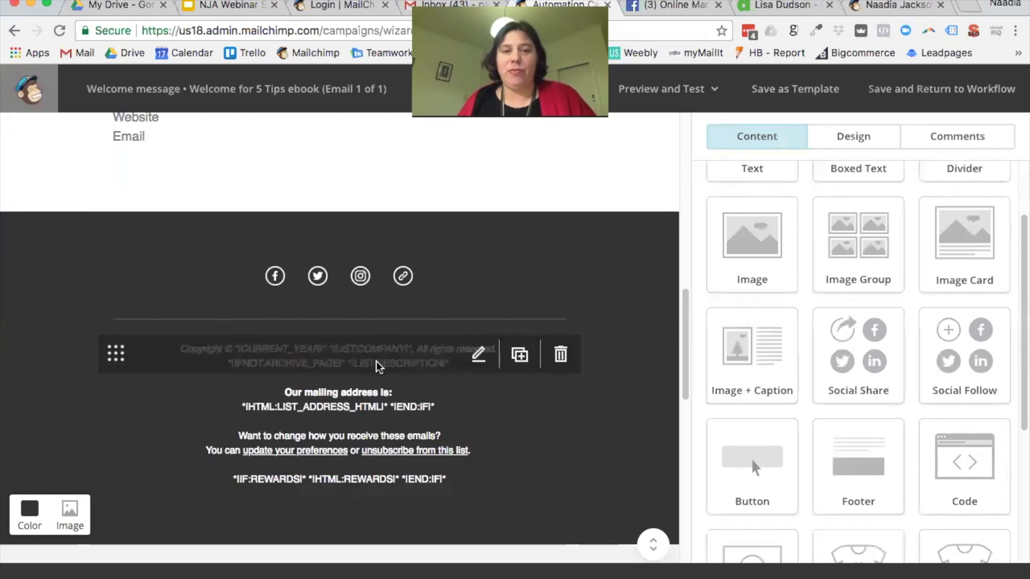
scroll(397, 360, down, 2)
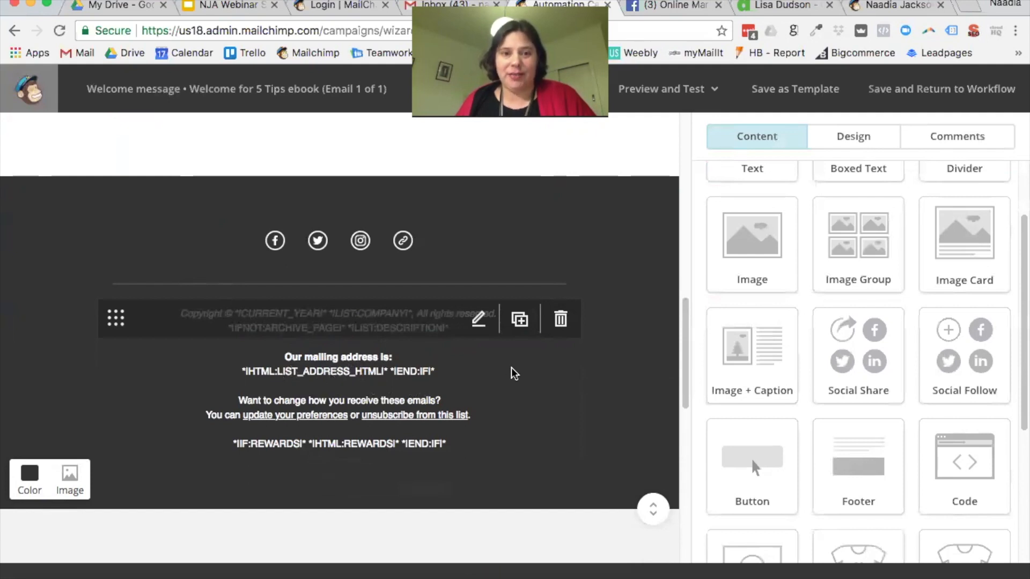
scroll(514, 374, down, 3)
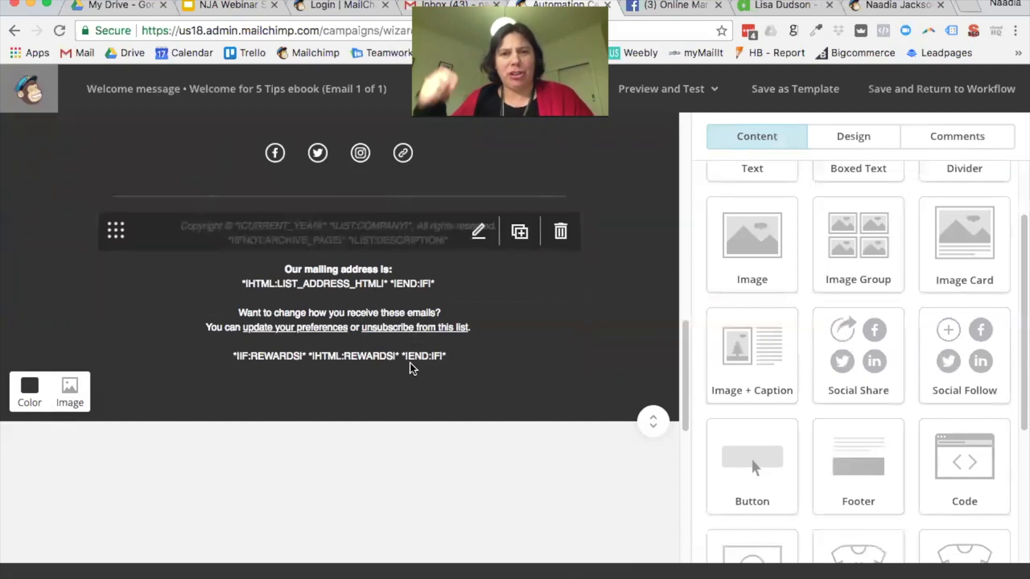
scroll(678, 264, up, 5)
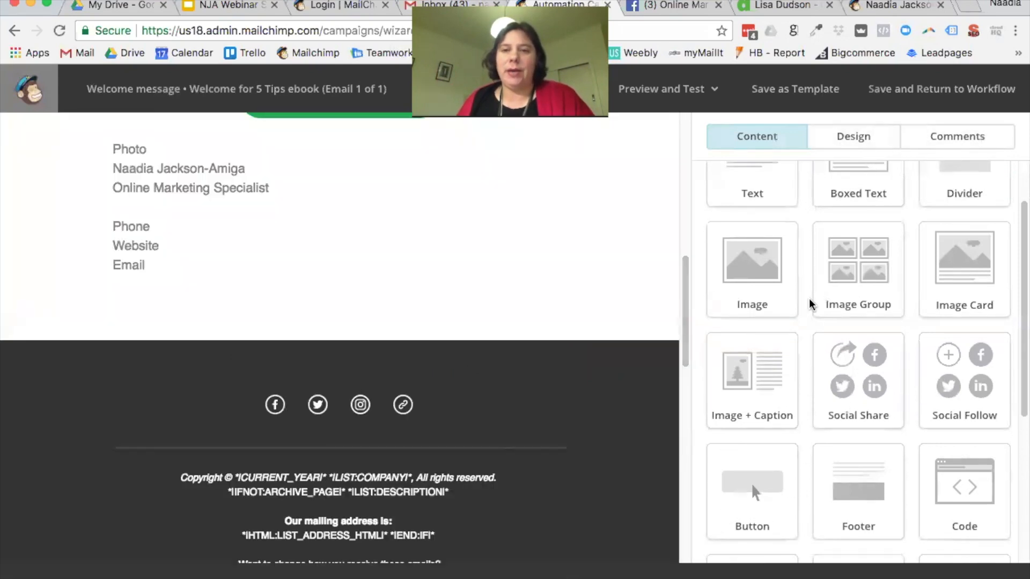
Step: Switch the MonkeyRewards badge to the plain MailChimp badge
scroll(810, 301, up, 2)
click(859, 144)
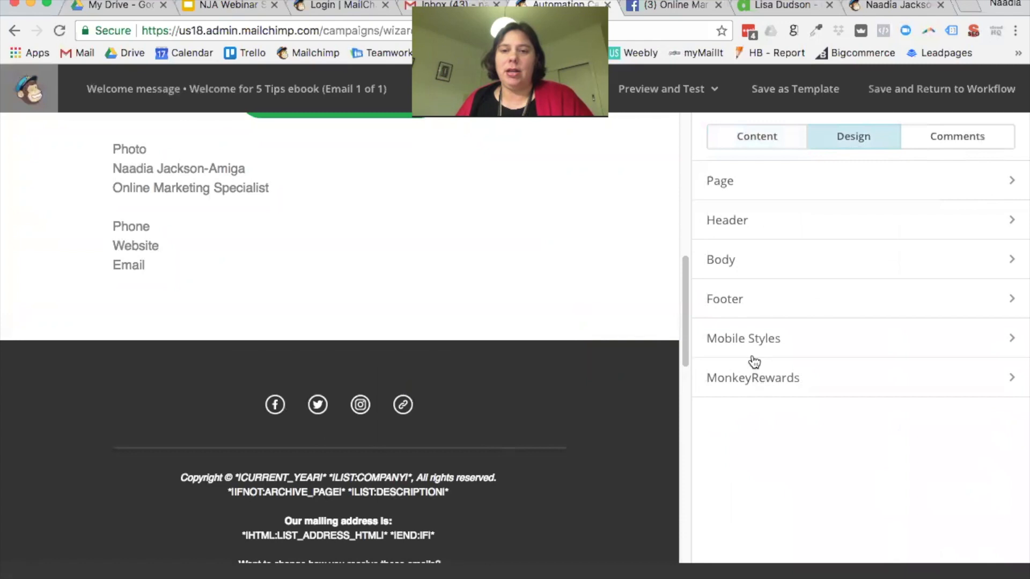
click(757, 381)
scroll(859, 346, down, 7)
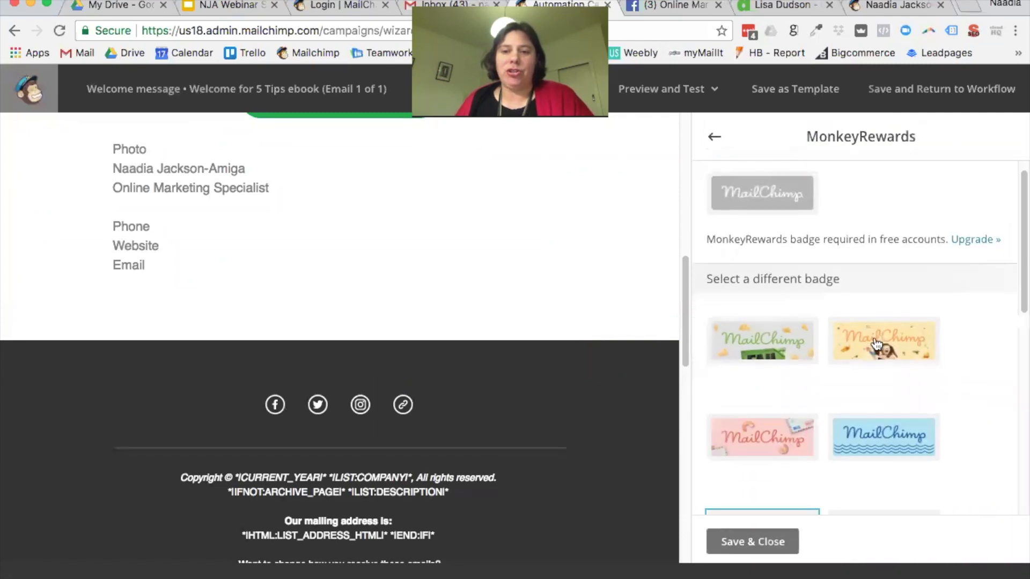
scroll(876, 344, down, 2)
click(819, 460)
click(785, 541)
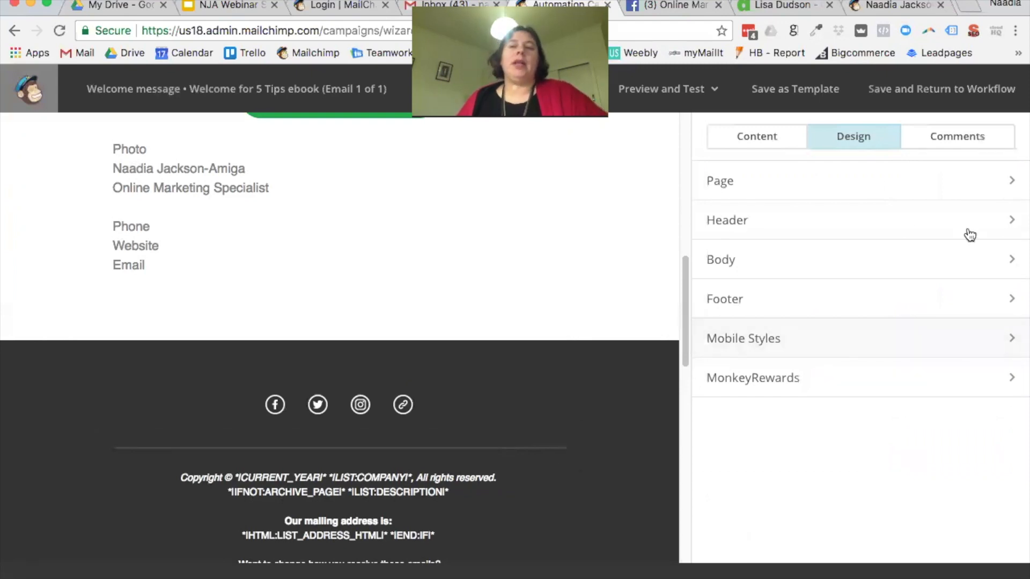
Step: In the Page design styles, set the Heading 1 font to Comic Sans
click(757, 186)
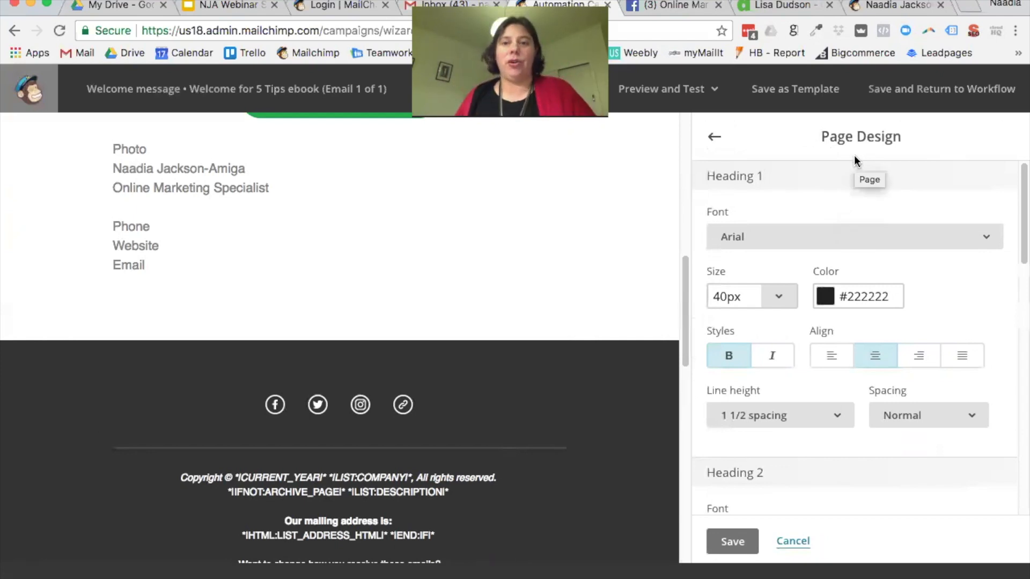
scroll(870, 197, down, 1)
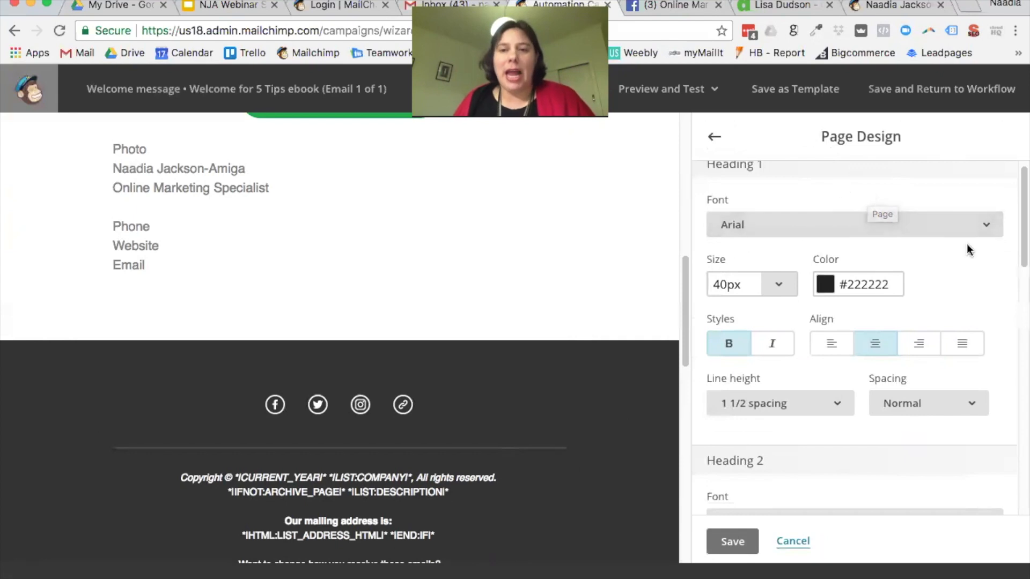
scroll(912, 251, down, 3)
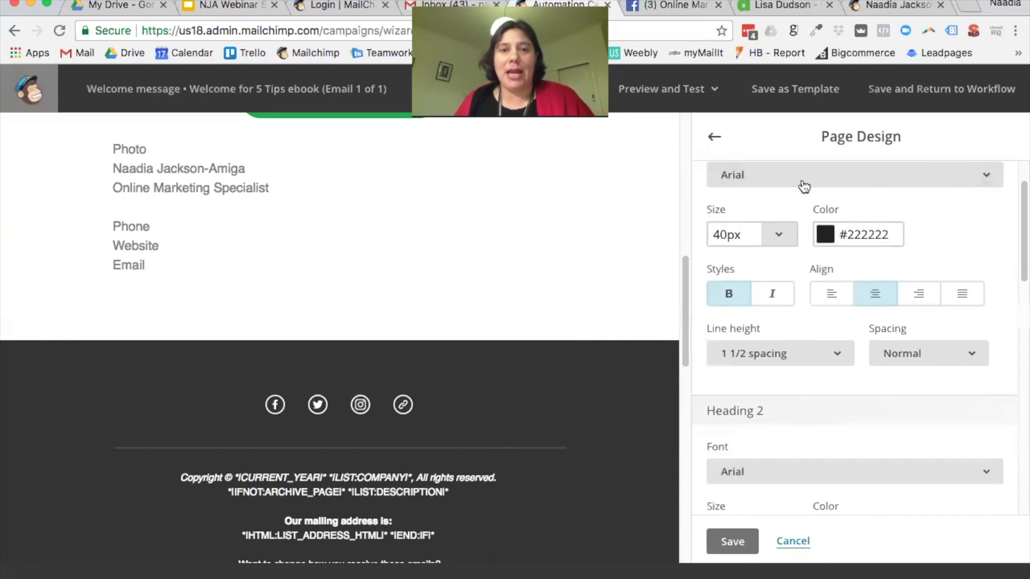
scroll(771, 290, up, 4)
click(762, 244)
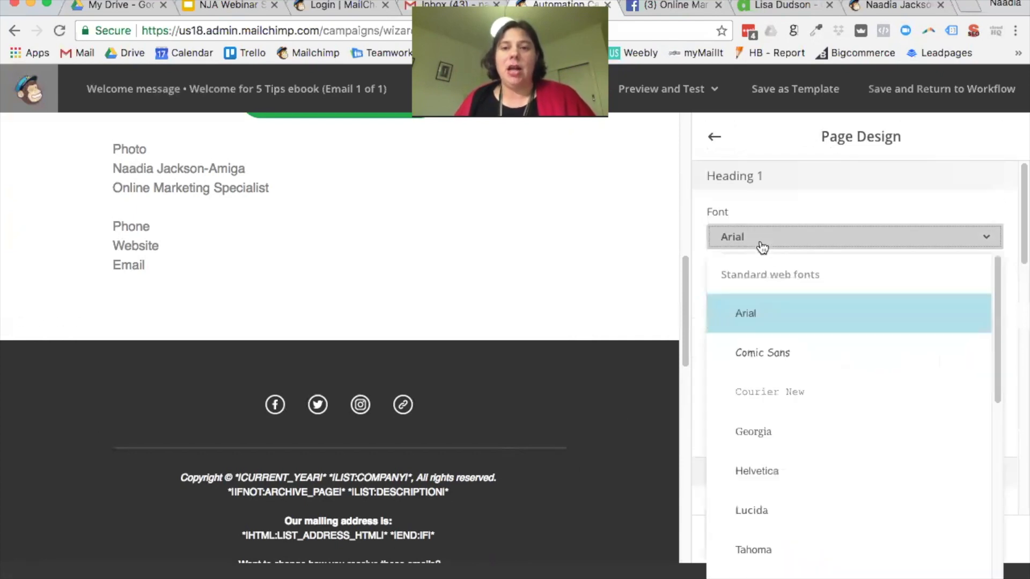
click(800, 328)
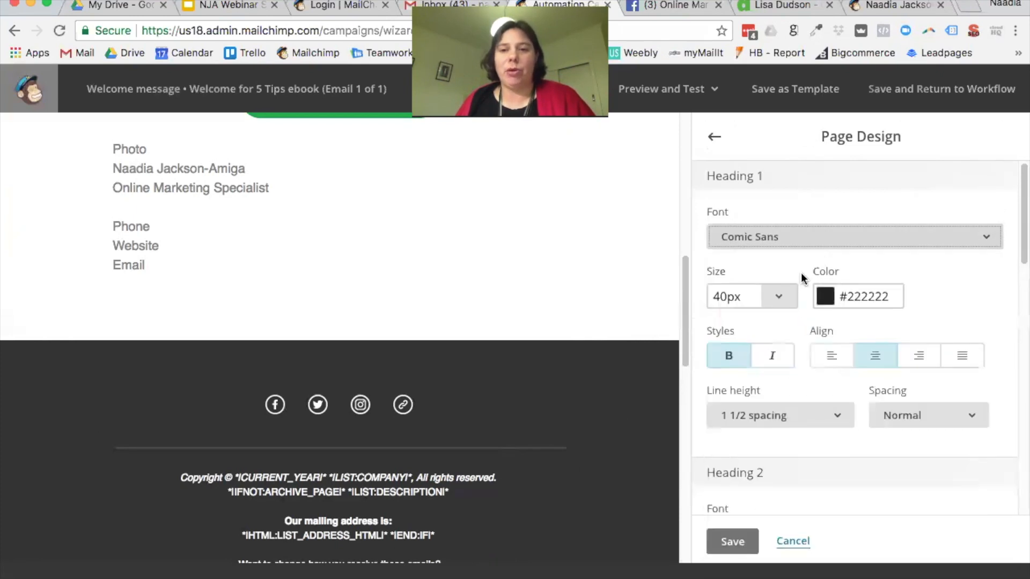
scroll(792, 278, down, 1)
scroll(591, 257, up, 10)
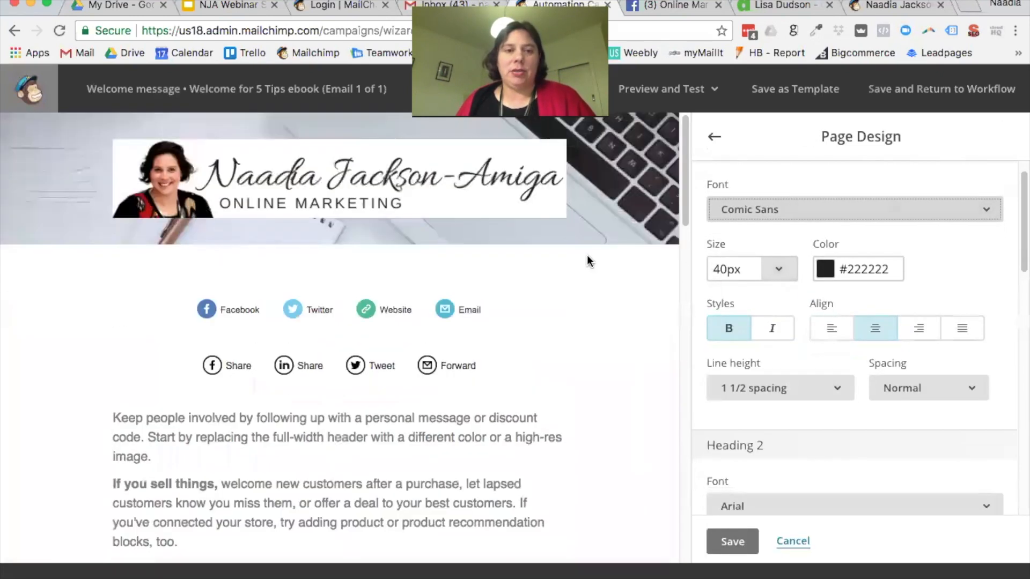
scroll(491, 315, down, 3)
Step: Add three new top lines 'Header 1', 'Header 2' and 'Header 3' to the main text block
click(491, 323)
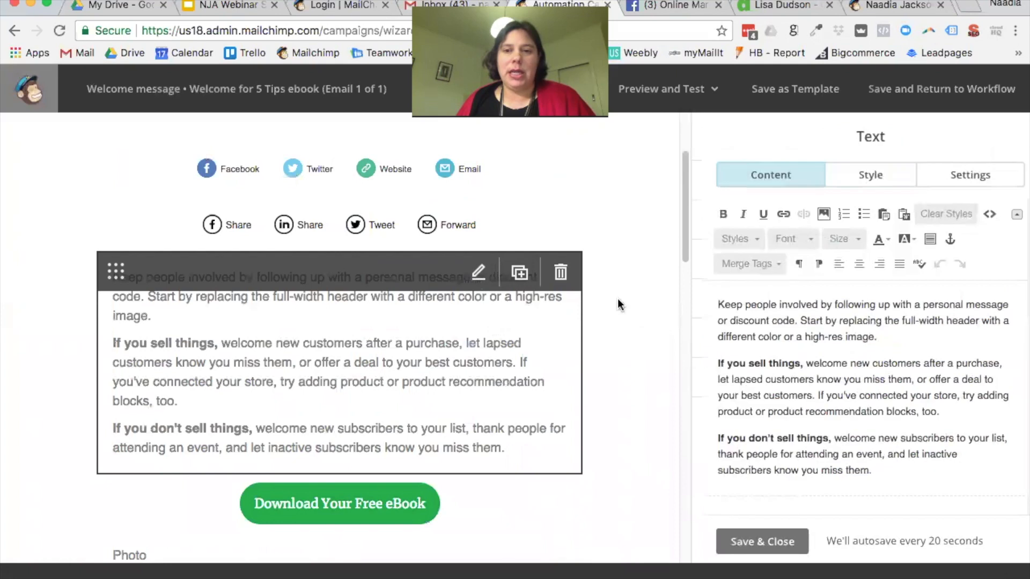
key(Return)
text(Header 1)
key(Return)
text(Header 2)
key(Return)
text(Header)
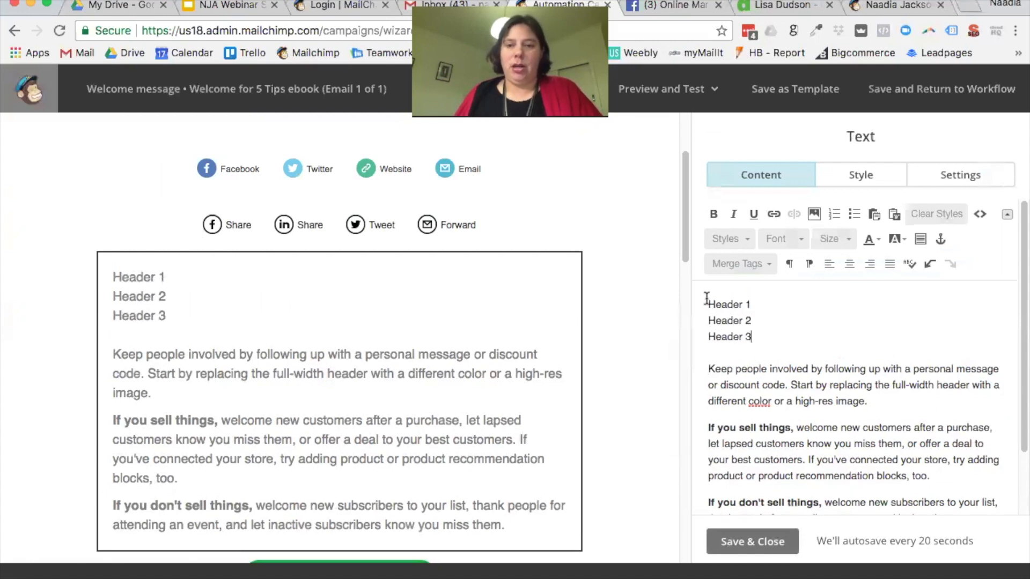
text( 3)
Step: Style the three lines as Heading 1, Heading 2 and Heading 3, then save the block
drag(756, 304, 683, 304)
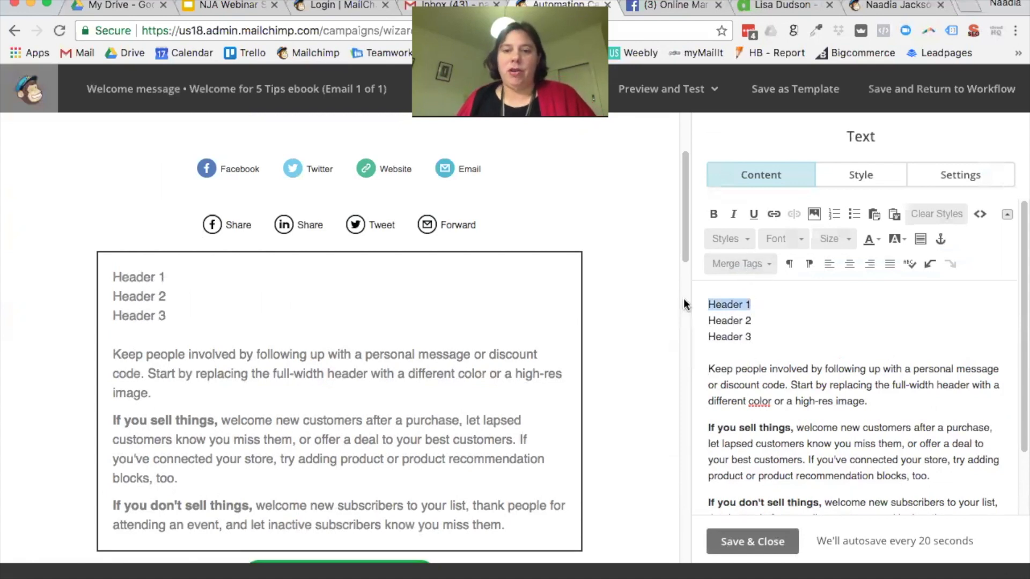
click(742, 240)
click(766, 293)
drag(759, 343, 704, 342)
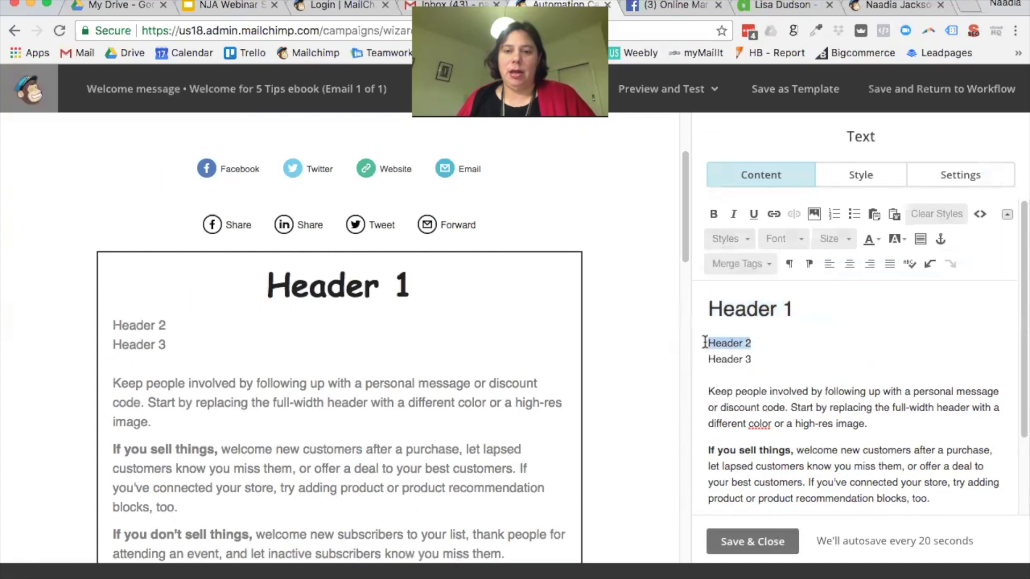
click(730, 239)
click(767, 346)
drag(763, 372, 692, 371)
click(730, 239)
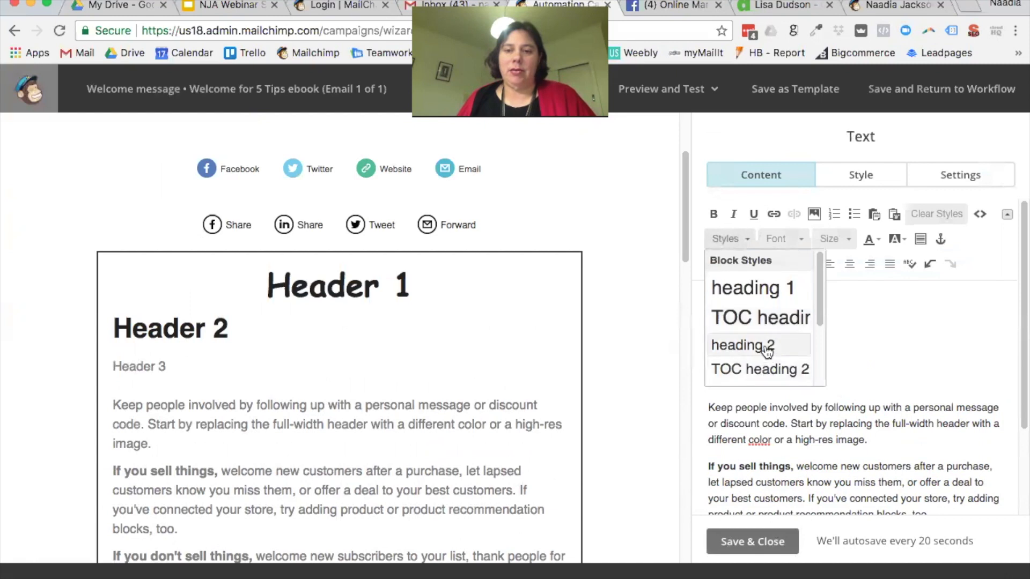
scroll(765, 351, down, 1)
click(759, 363)
click(774, 543)
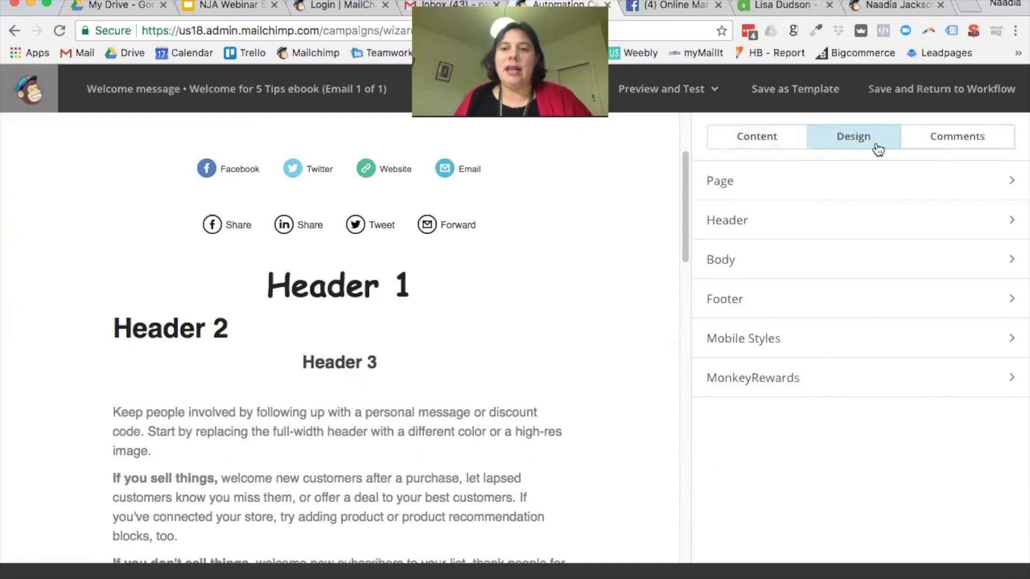
Step: In Page Design, set the Heading 1 font to Trebuchet MS and its colour to pink
click(798, 181)
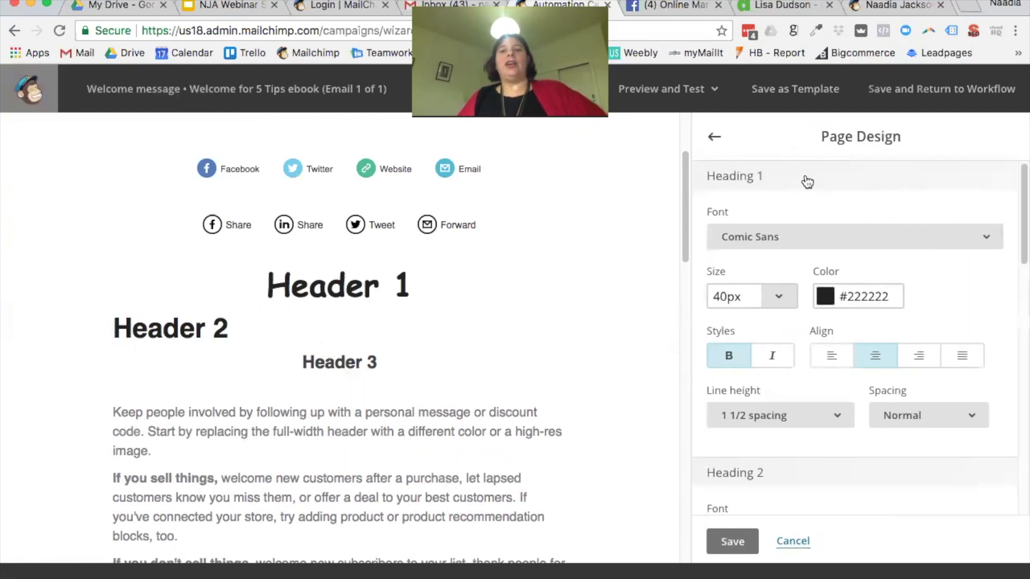
click(971, 241)
scroll(919, 317, down, 4)
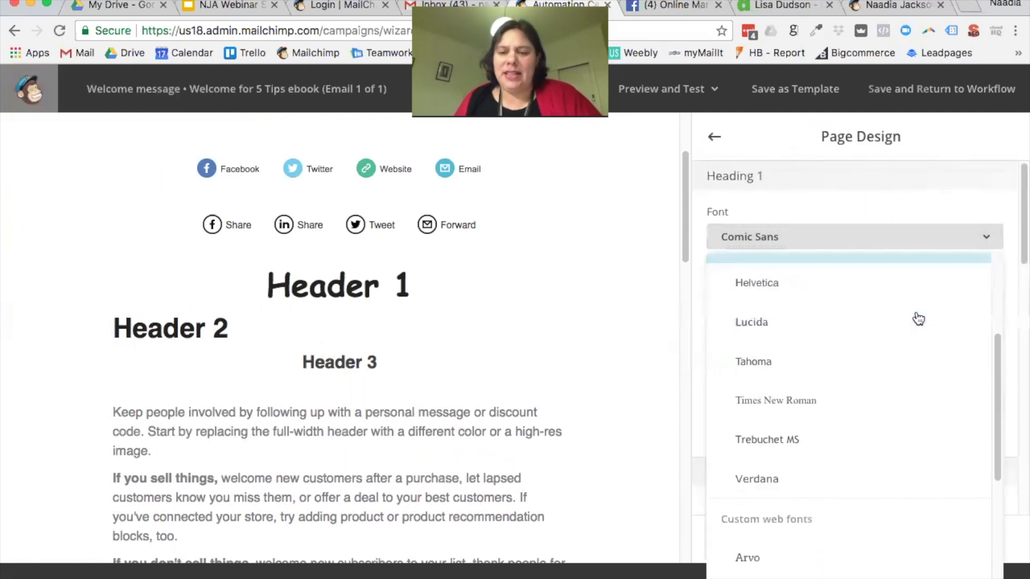
click(782, 428)
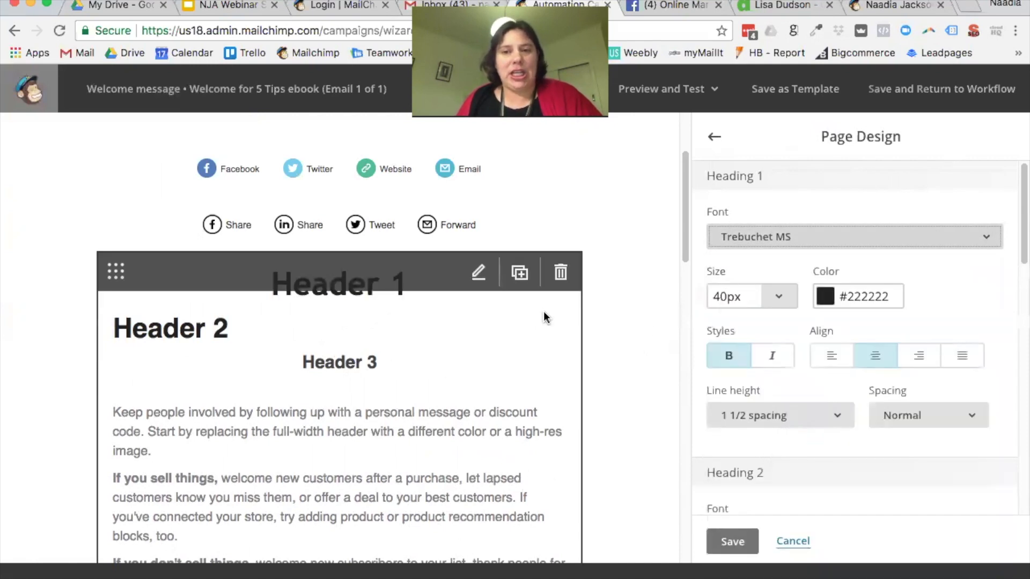
click(873, 292)
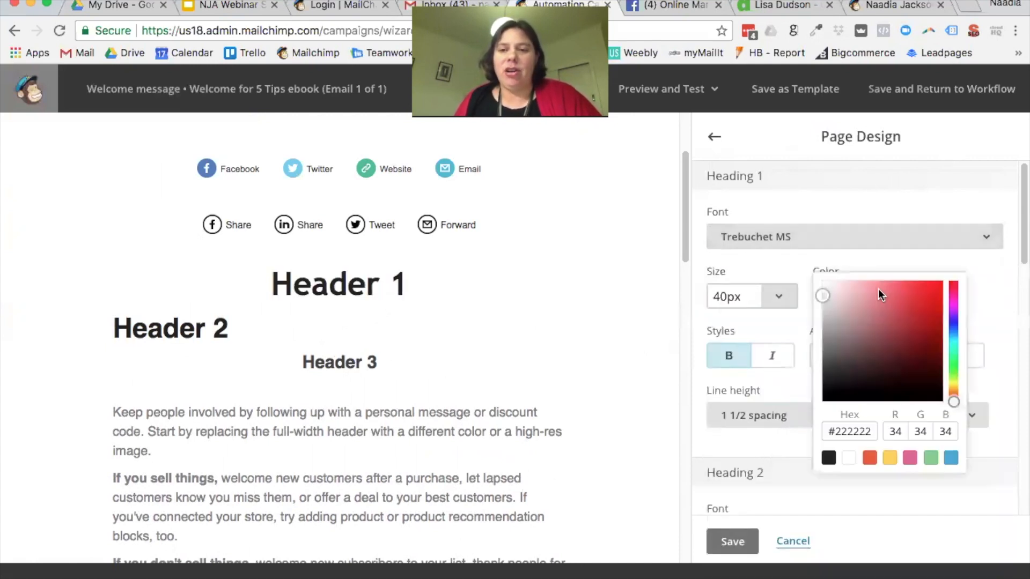
click(911, 458)
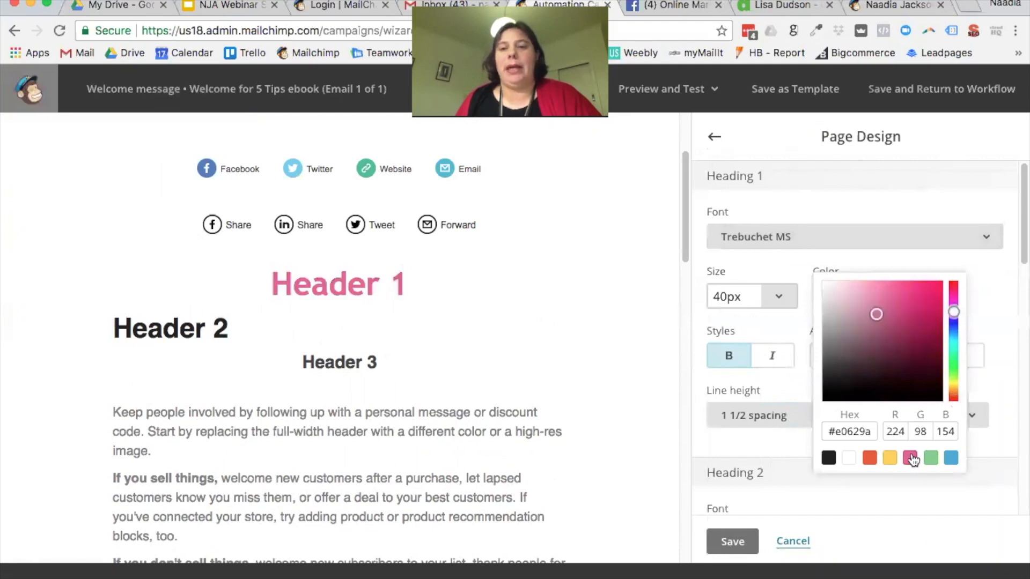
click(987, 307)
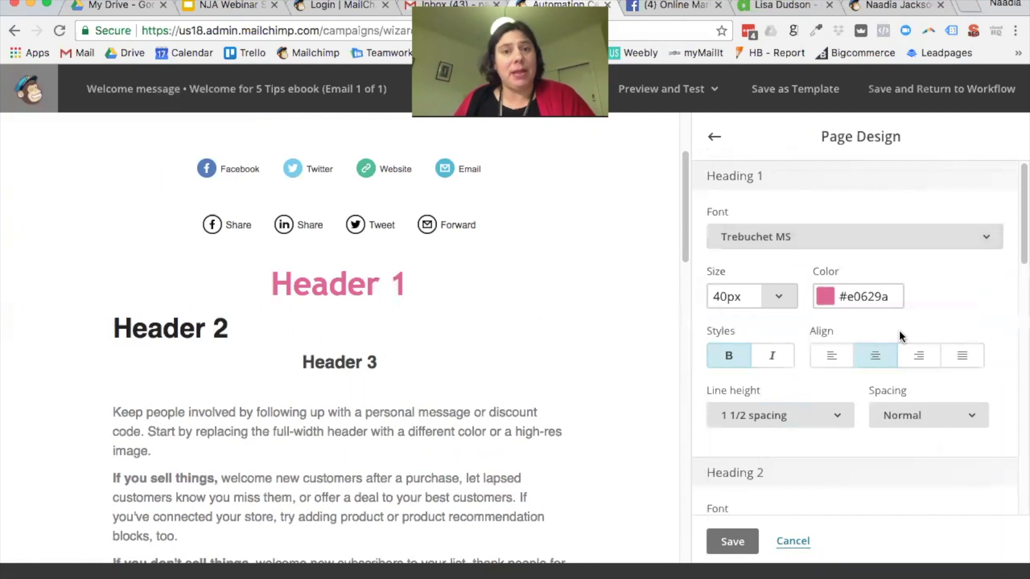
Step: Try italic and alignment options for Heading 1, leaving it bold, non-italic and centred
scroll(859, 338, down, 1)
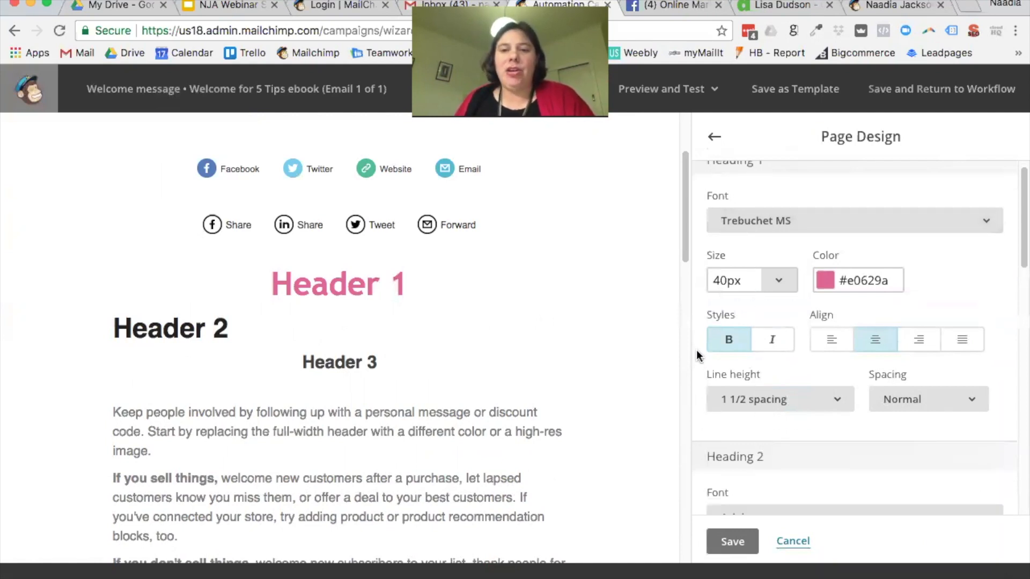
click(772, 344)
click(729, 343)
click(770, 346)
click(746, 347)
click(778, 343)
click(778, 343)
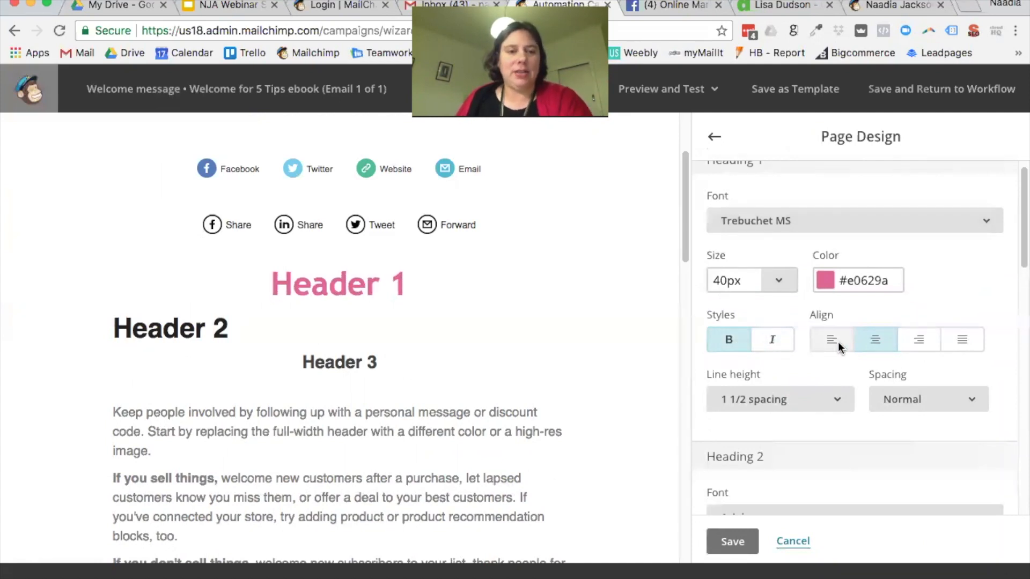
click(828, 343)
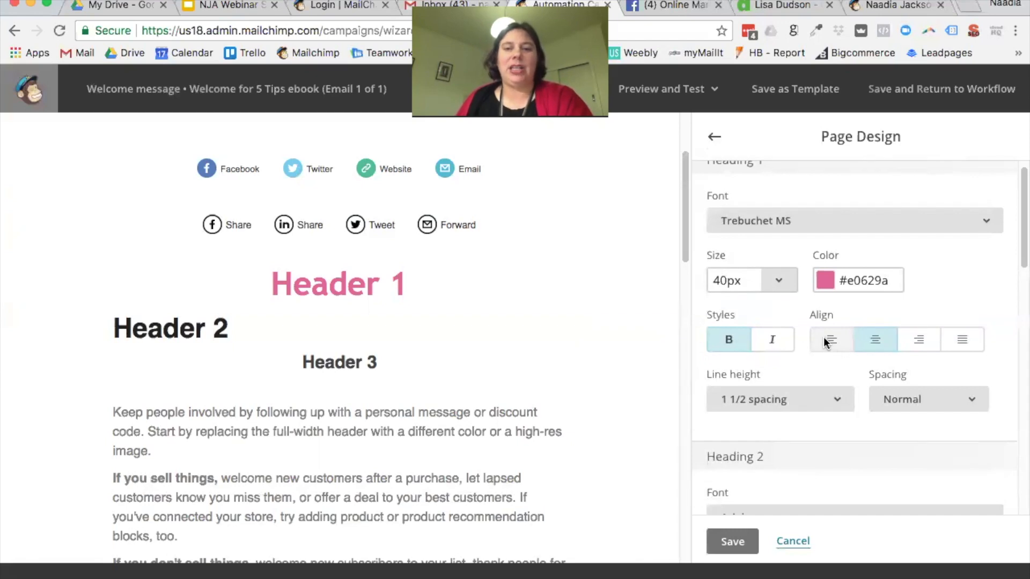
click(921, 344)
click(963, 346)
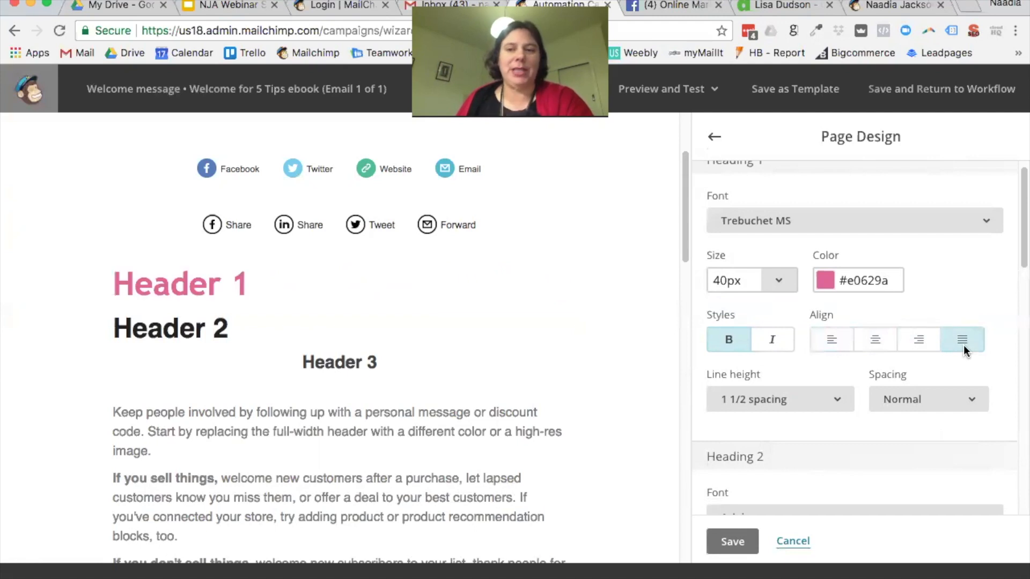
click(882, 343)
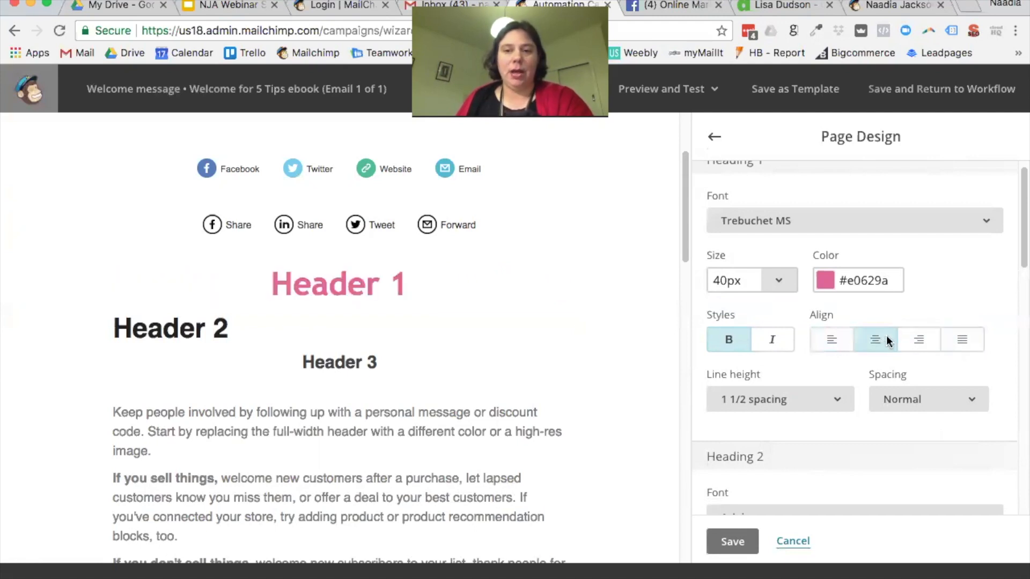
Step: Set Heading 1 letter spacing to 3px
scroll(855, 385, down, 1)
scroll(857, 385, down, 1)
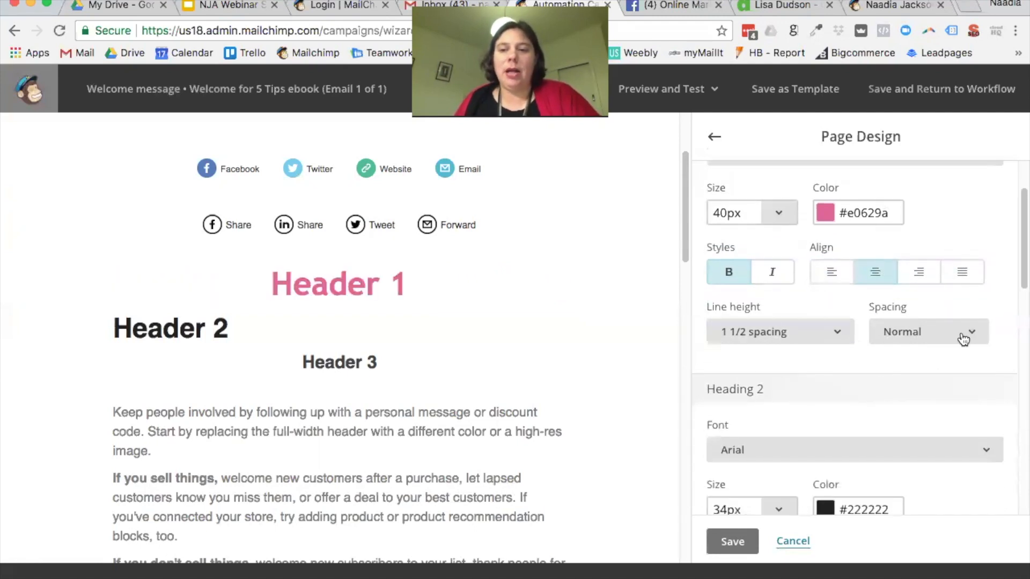
click(973, 334)
scroll(908, 420, down, 3)
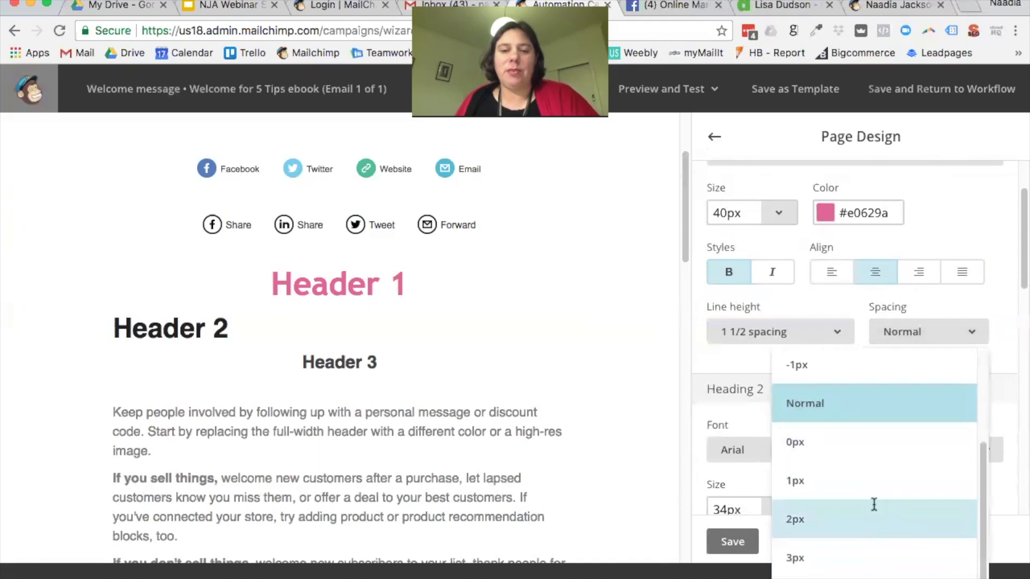
click(877, 507)
click(968, 336)
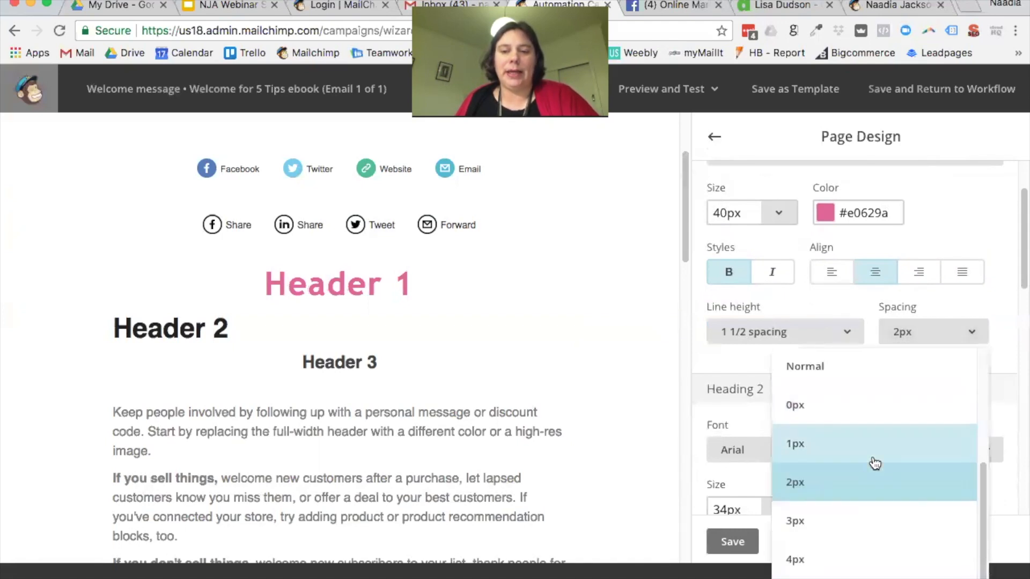
click(821, 528)
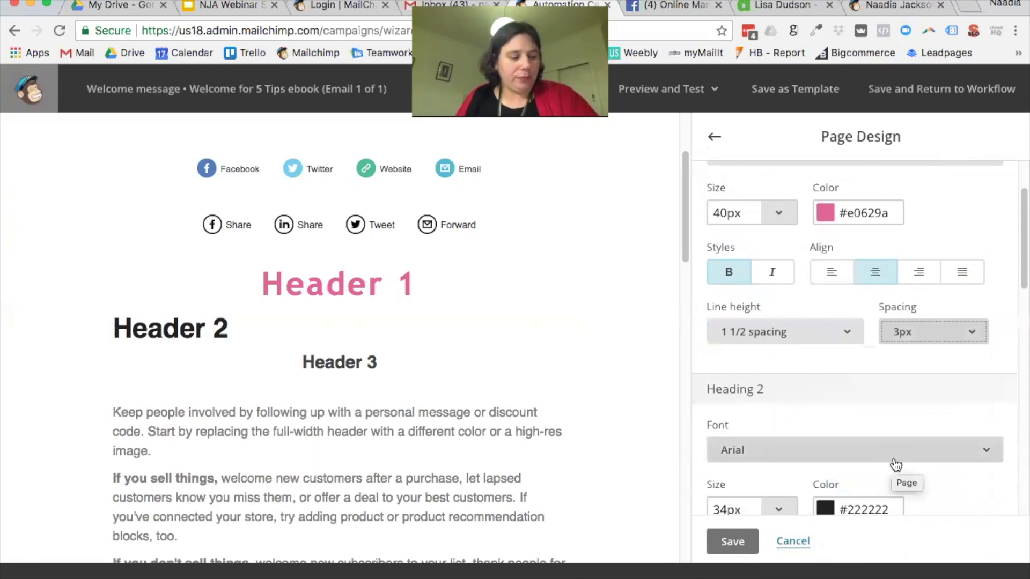
scroll(934, 378, down, 1)
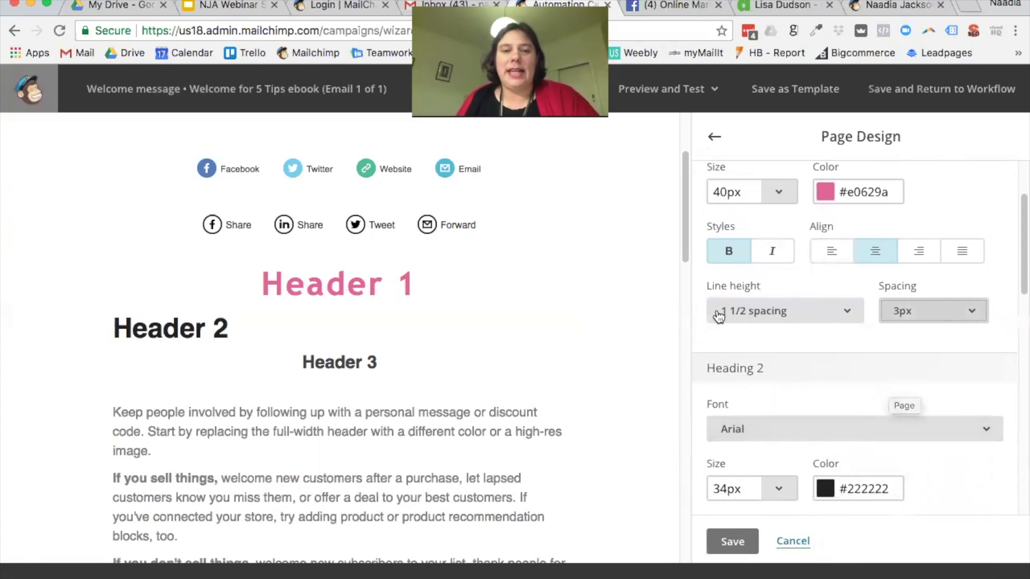
scroll(814, 382, down, 4)
Step: Pick the blue #4caad8 swatch as the Heading 2 colour and check the preview
click(872, 288)
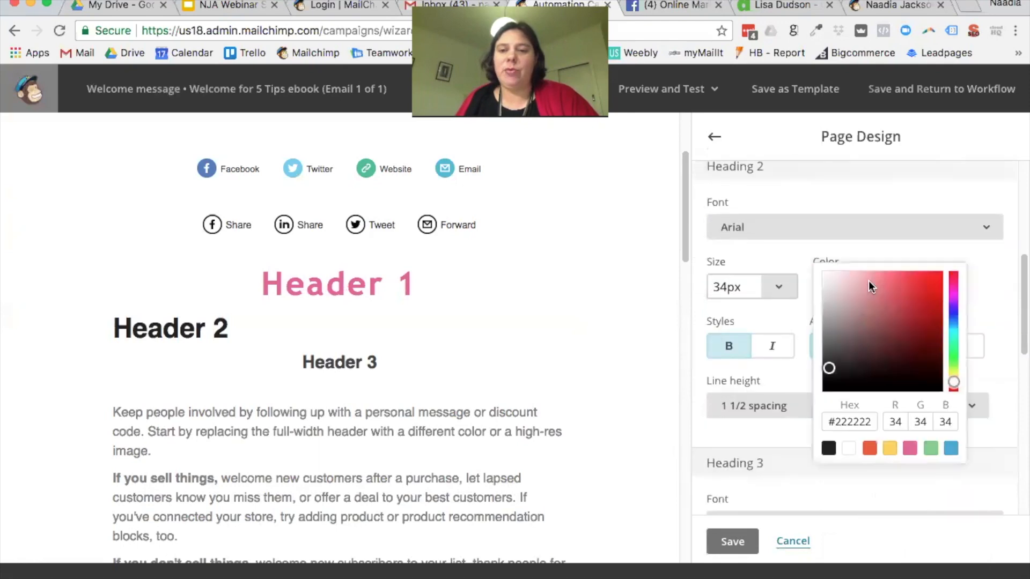
click(952, 448)
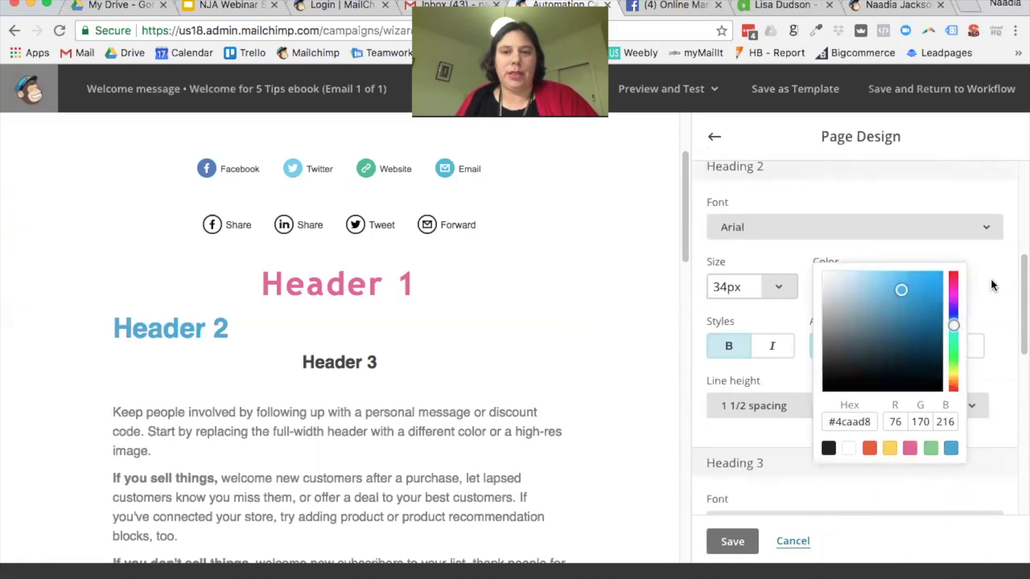
click(994, 286)
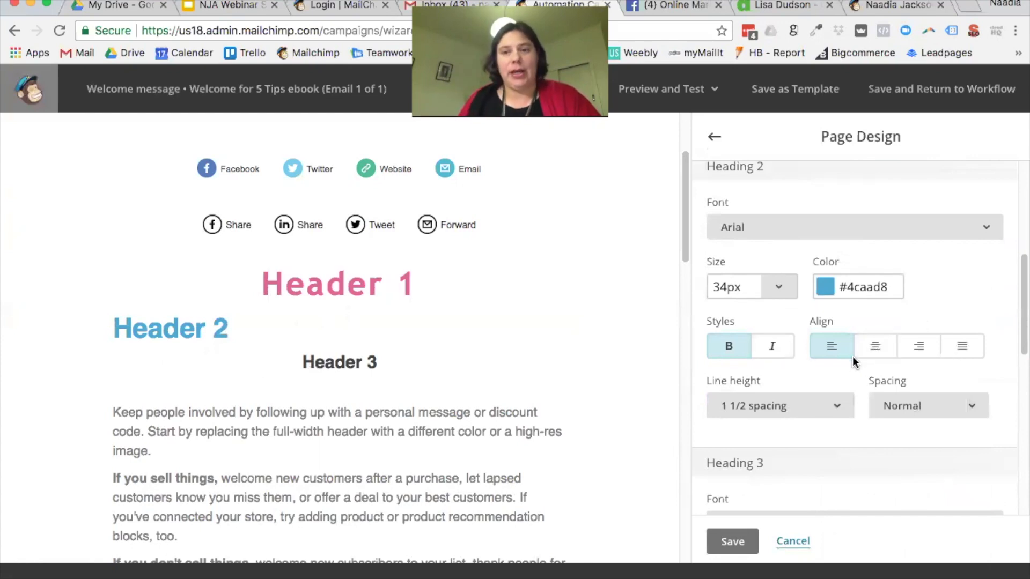
scroll(834, 285, up, 5)
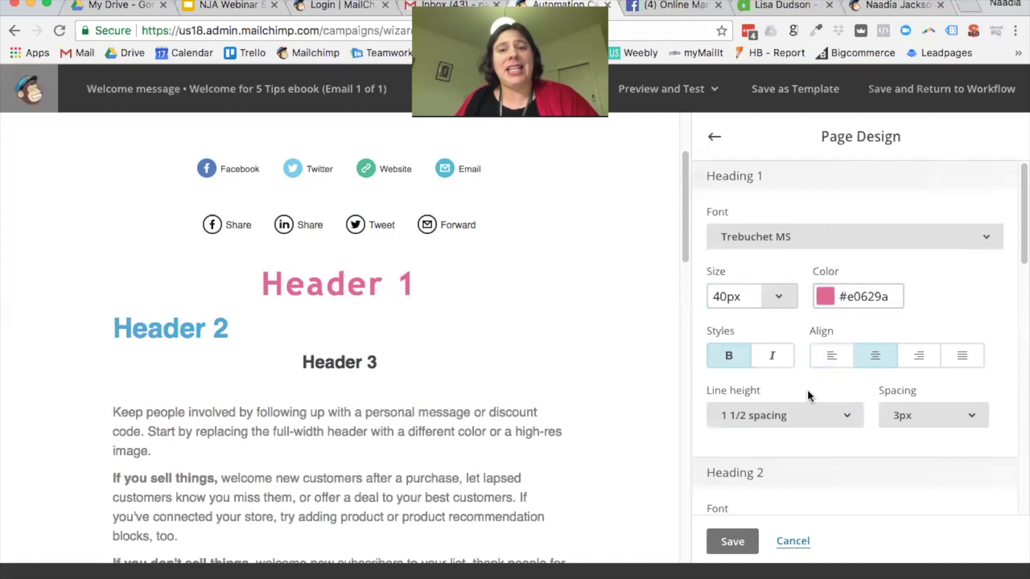
scroll(900, 430, down, 5)
scroll(899, 433, up, 4)
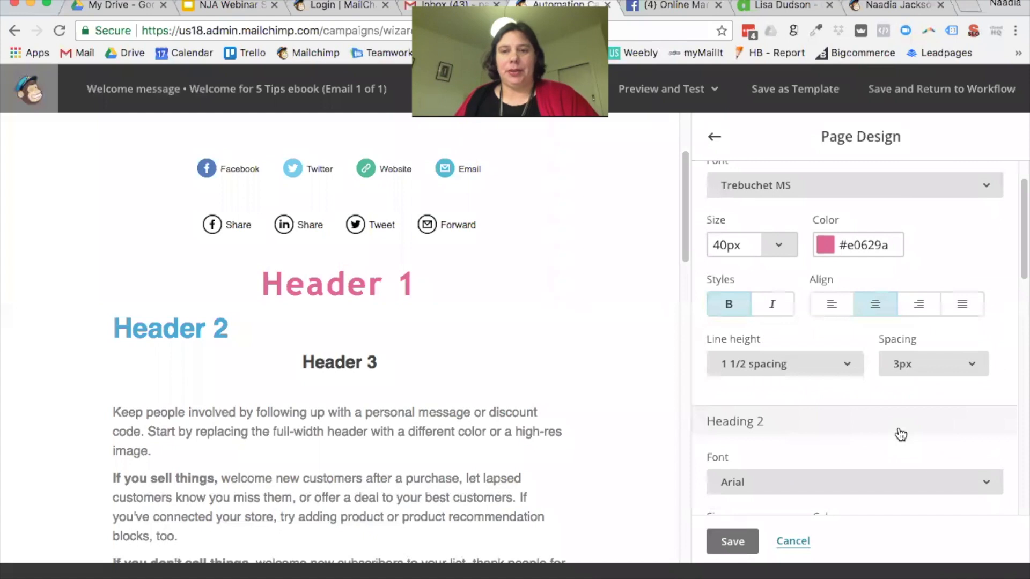
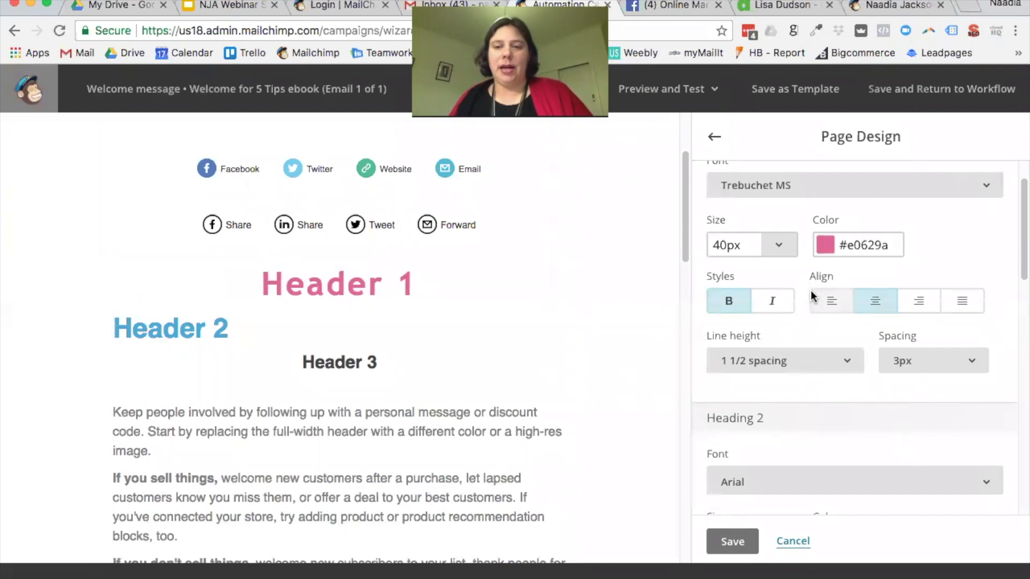
Step: Set the Heading 2 line height to Normal
scroll(811, 295, down, 4)
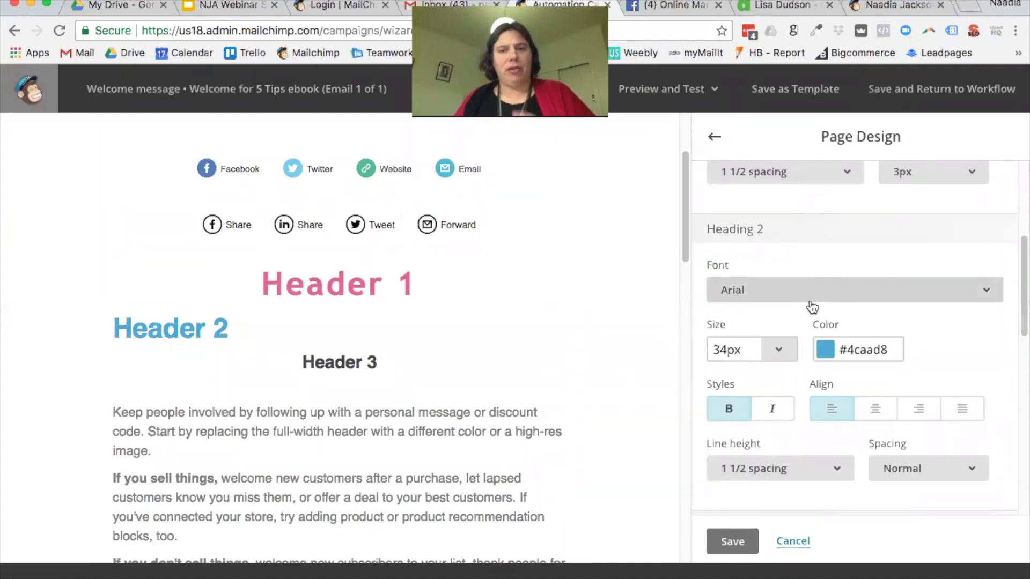
scroll(808, 306, down, 2)
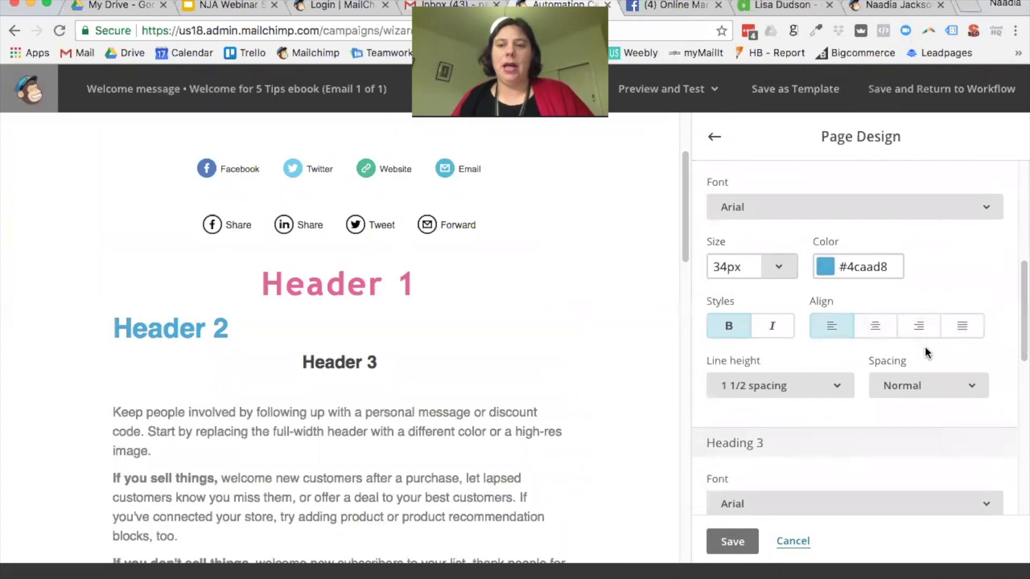
scroll(923, 357, down, 2)
click(842, 298)
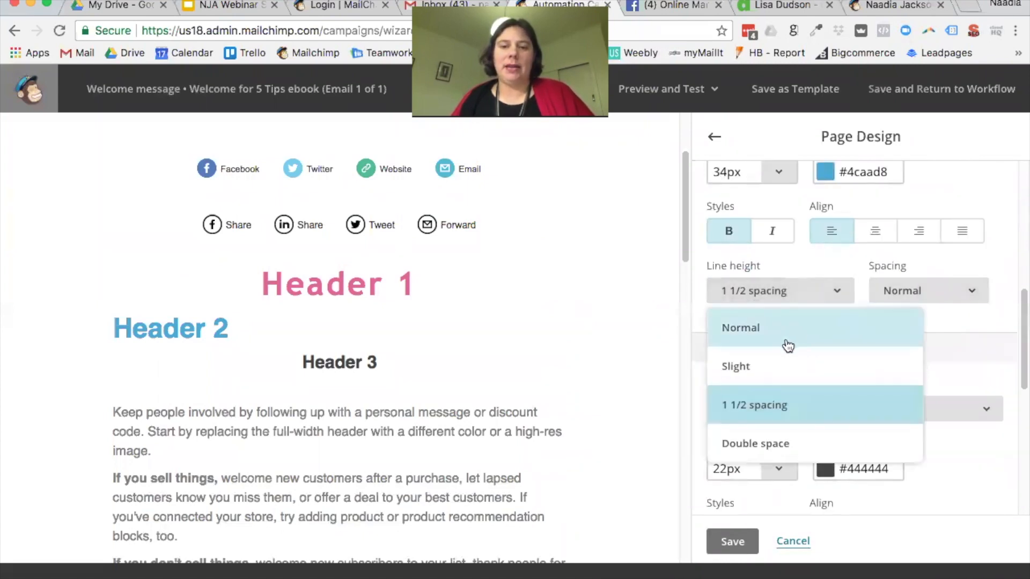
click(786, 343)
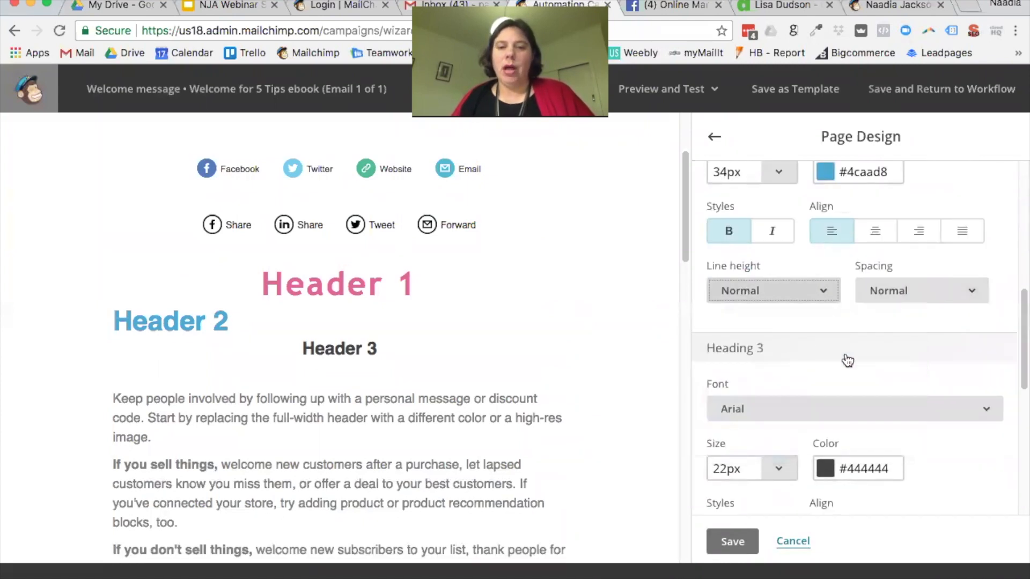
Step: Left-align the Heading 3 style
scroll(808, 380, down, 4)
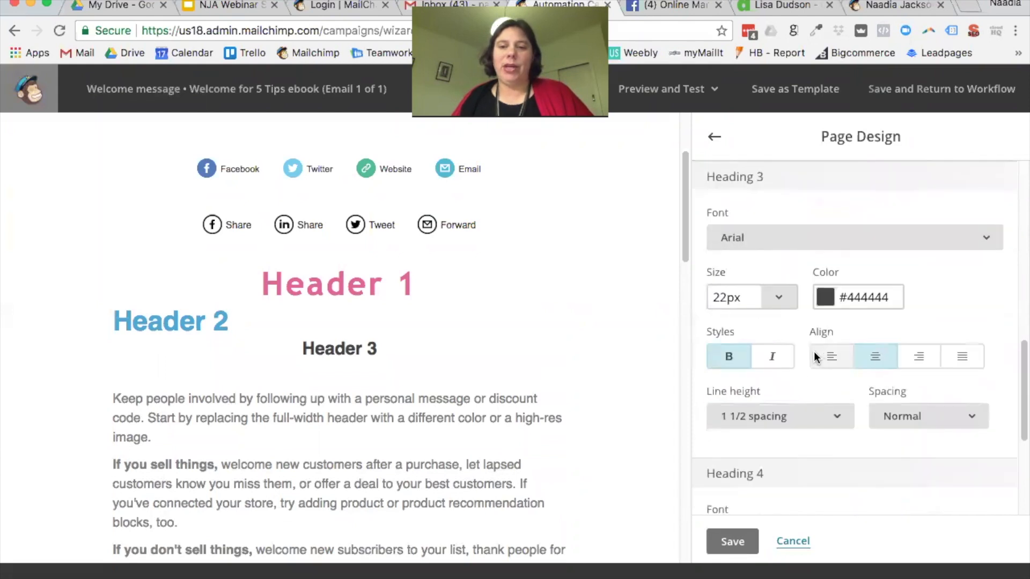
click(831, 357)
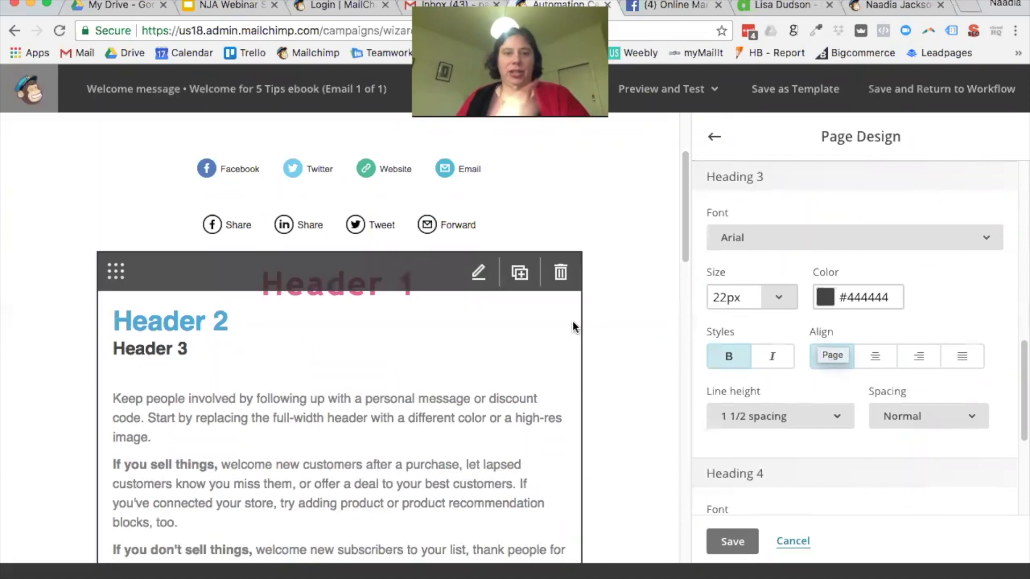
scroll(921, 391, down, 5)
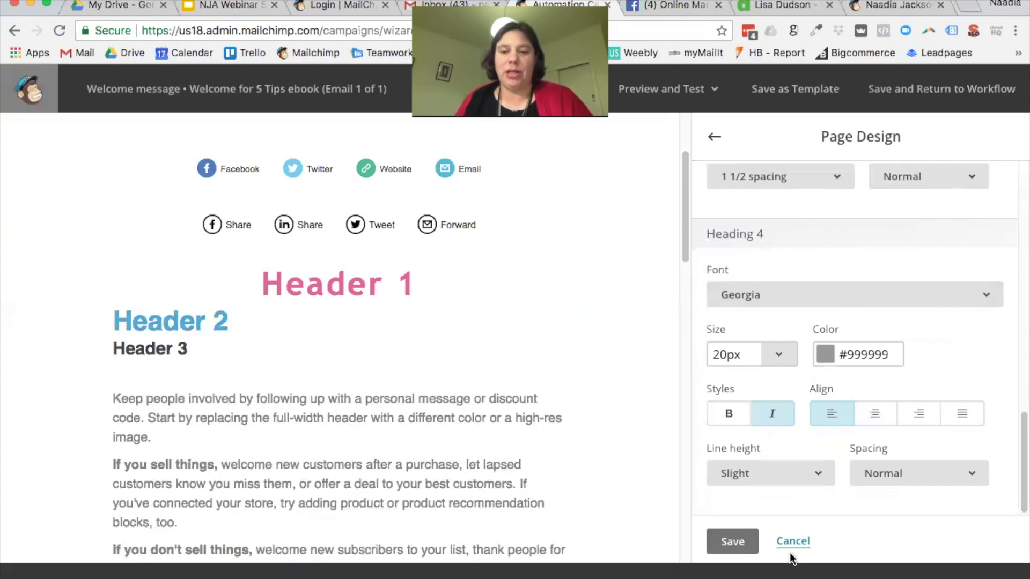
Step: Save the heading style changes and switch to the Header design settings
click(730, 542)
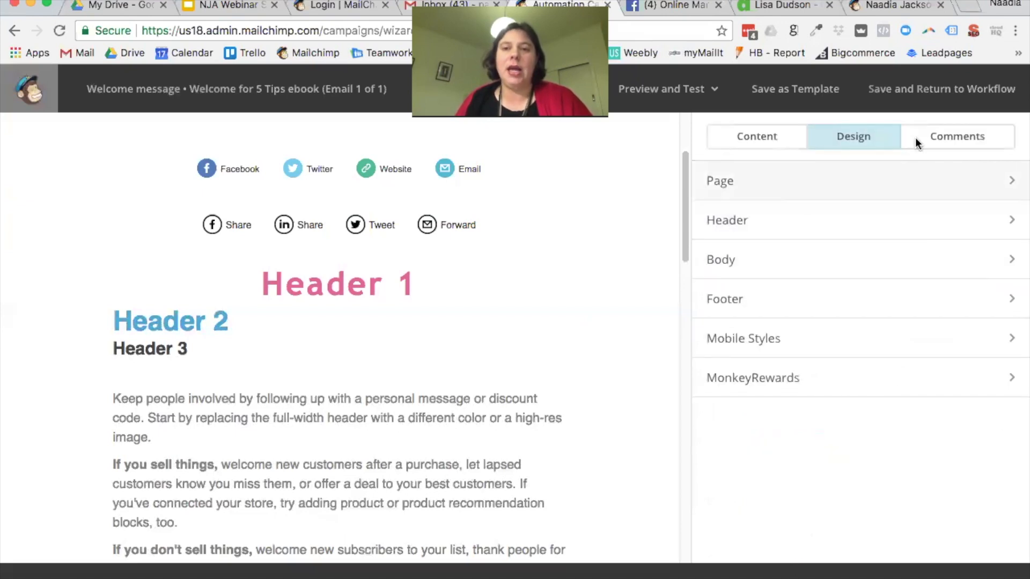
click(748, 193)
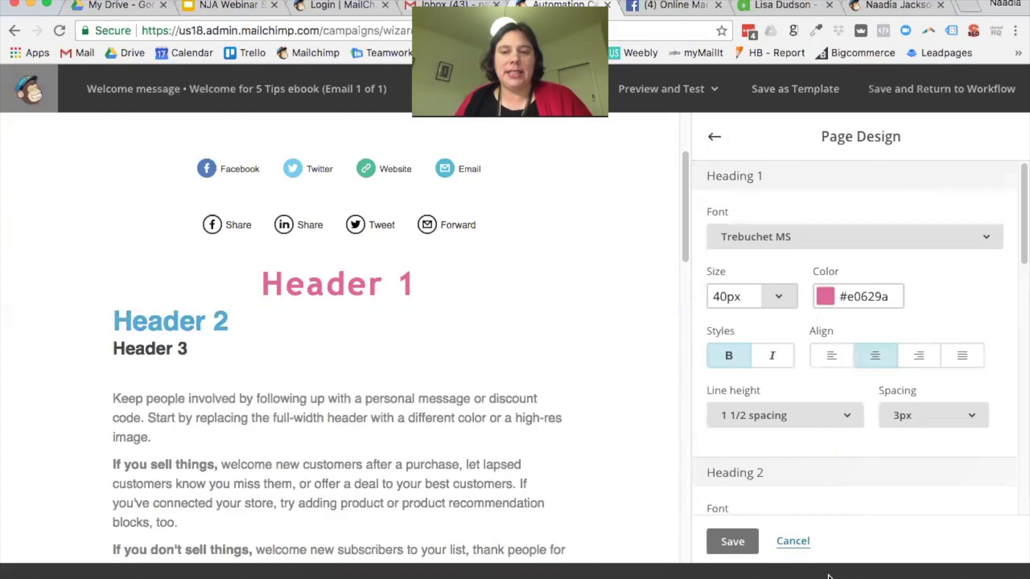
click(710, 141)
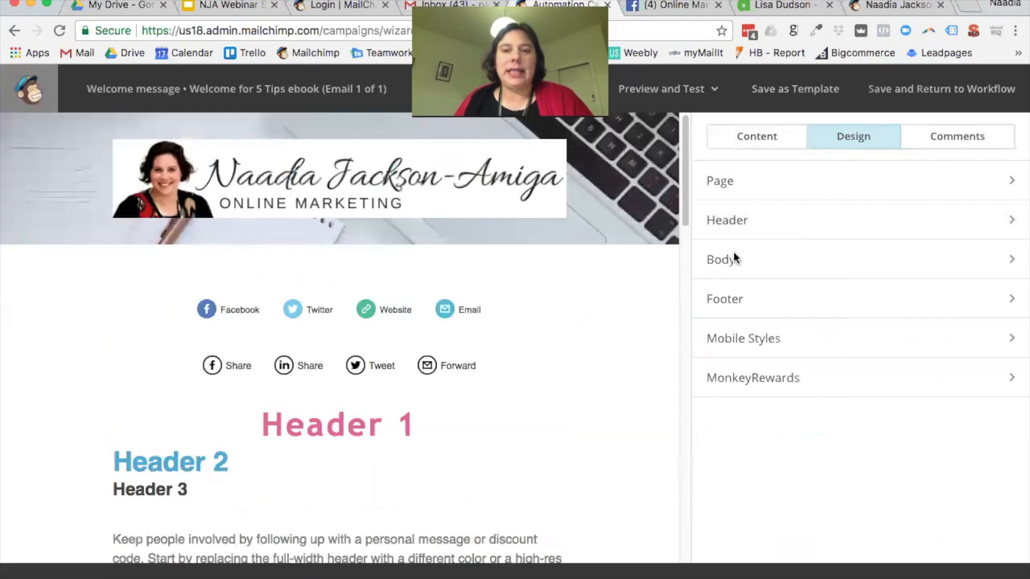
mouse_move(414, 148)
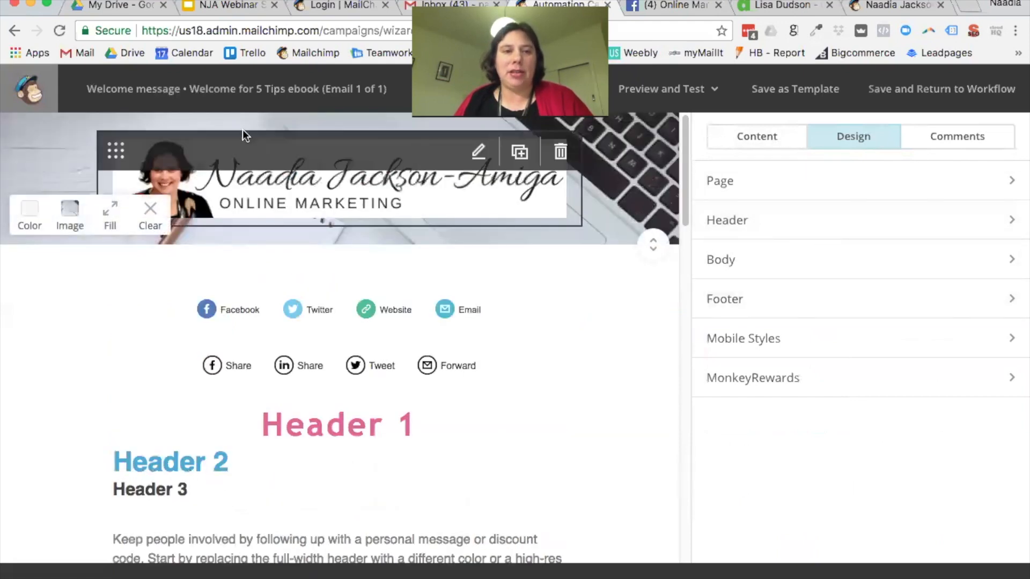
click(739, 228)
Step: Give the header a solid pink (#e0629a) top border
scroll(893, 297, down, 3)
scroll(893, 298, up, 3)
scroll(871, 303, down, 5)
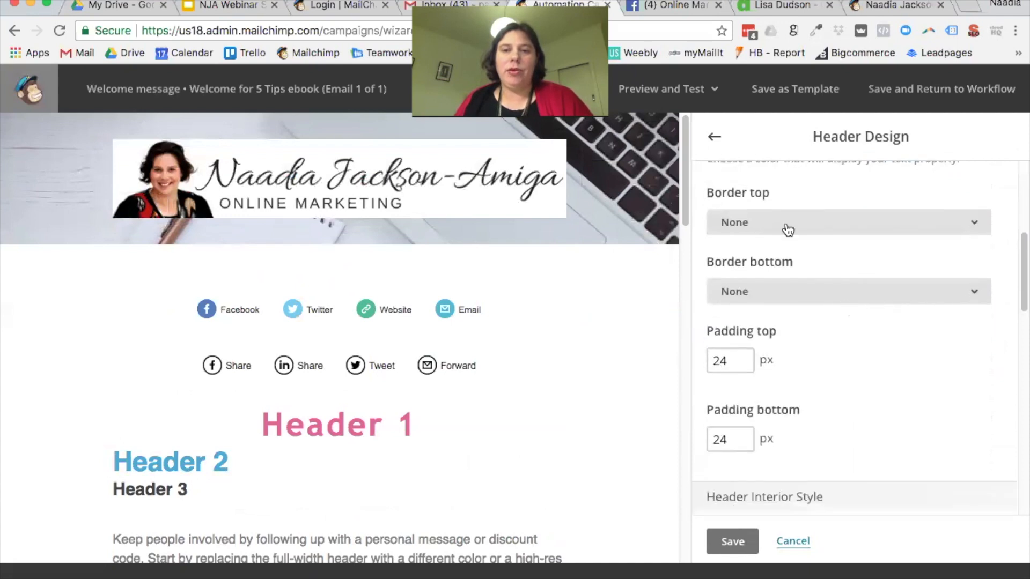
click(784, 225)
click(854, 294)
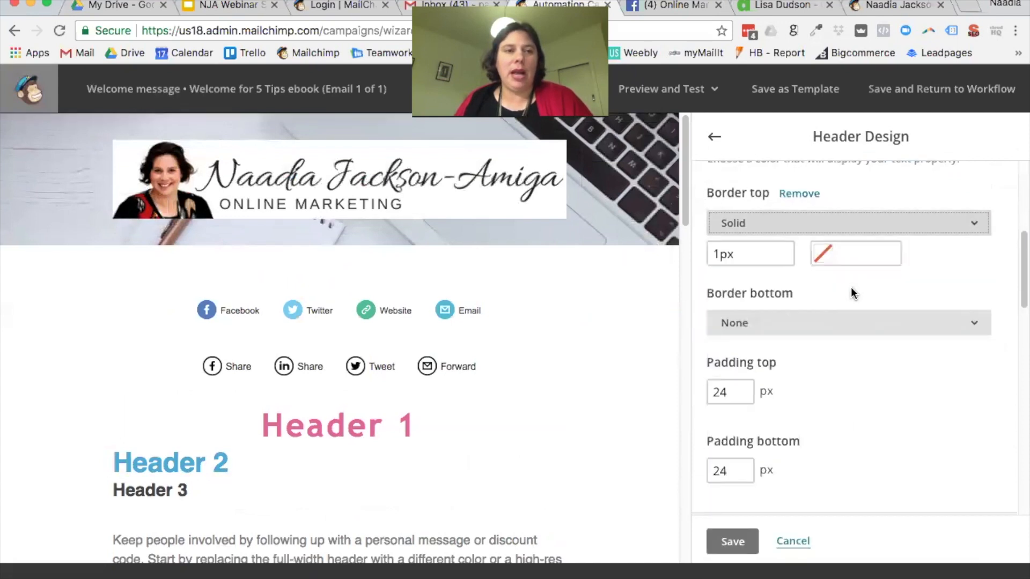
click(855, 247)
text(#ffffff)
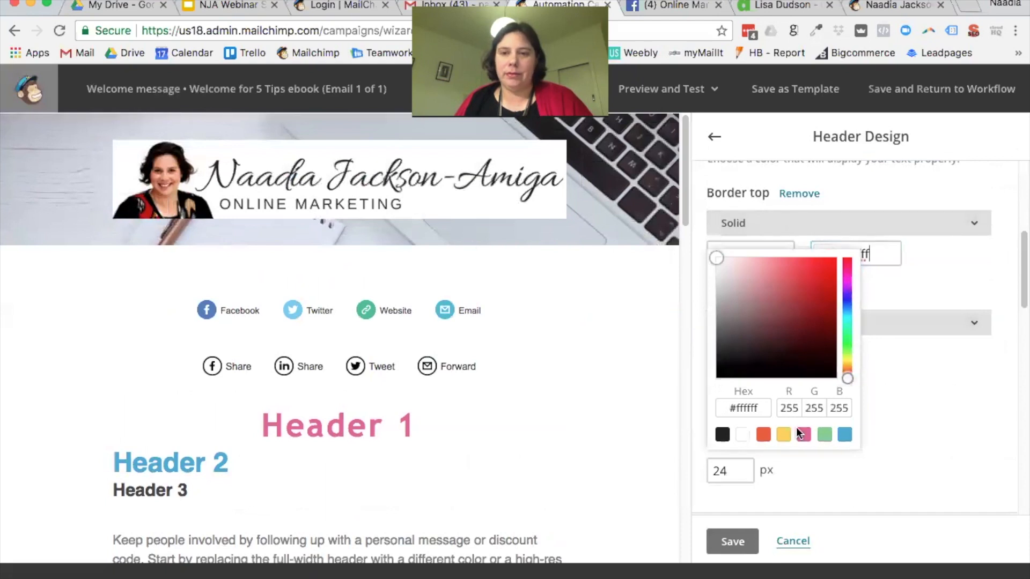
click(804, 434)
click(909, 315)
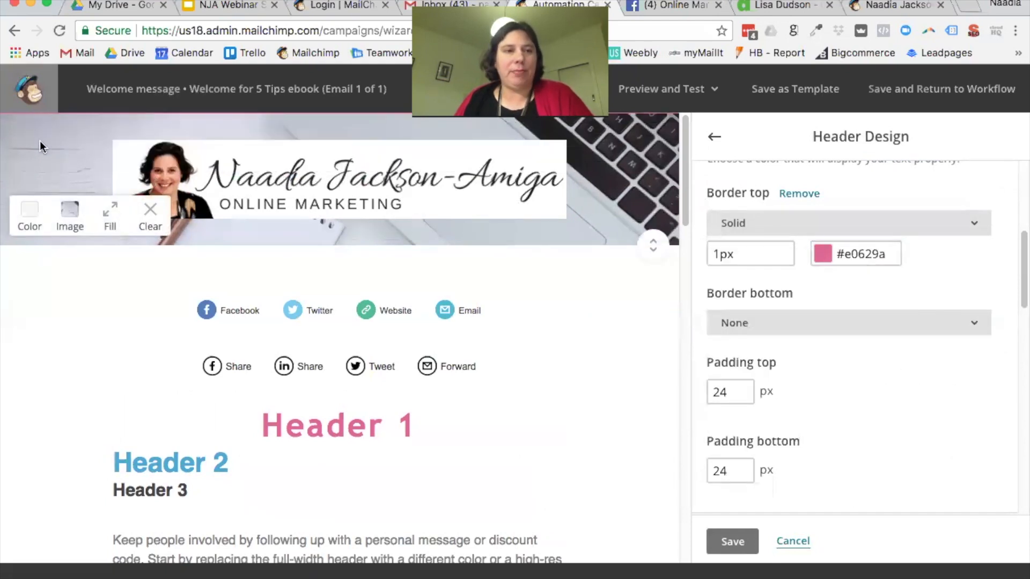
Step: Set the header top border width to 10px
drag(720, 255, 683, 252)
text(0)
click(863, 291)
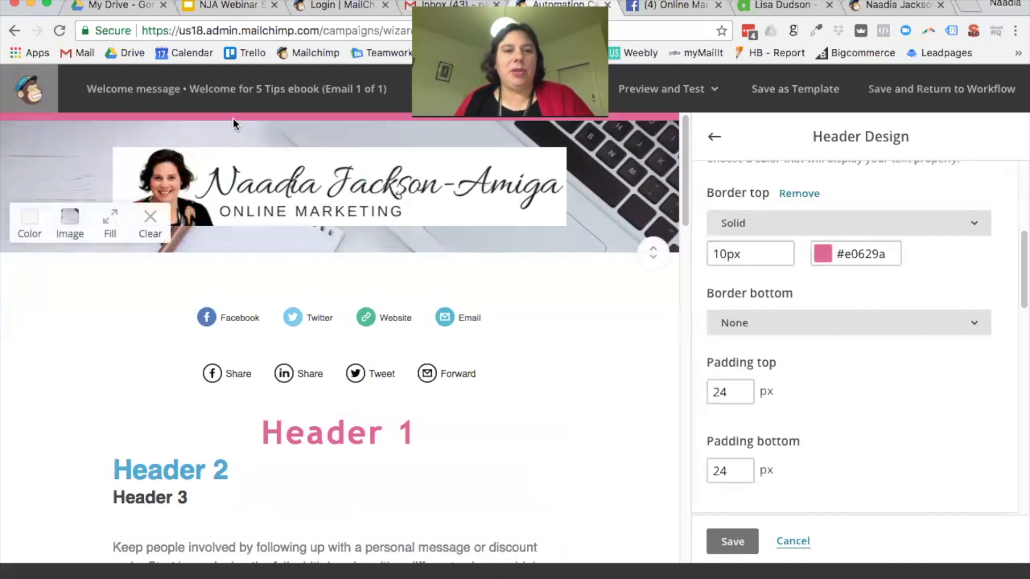
scroll(837, 333, down, 1)
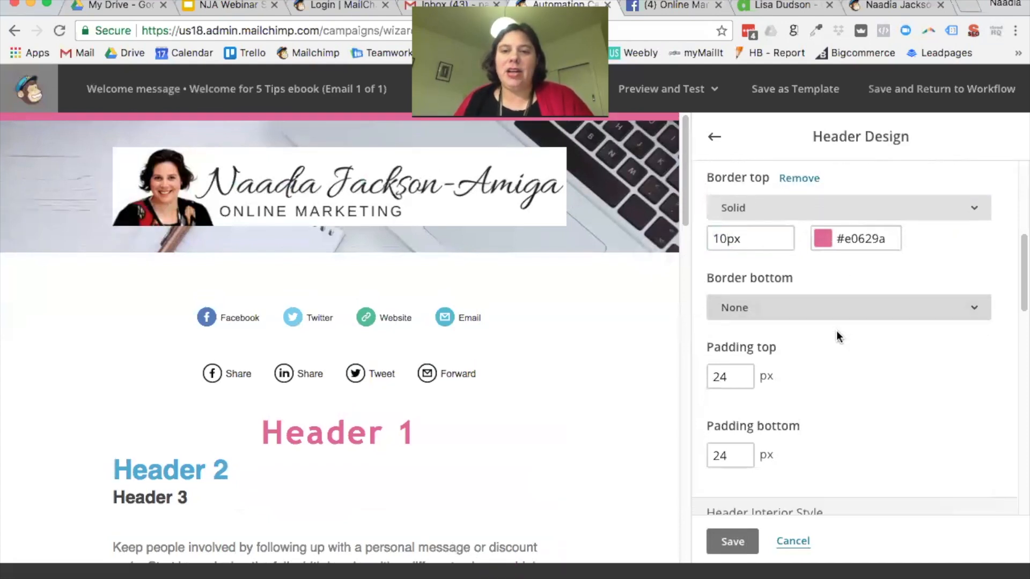
click(797, 305)
Step: Give the header a solid 10px pink bottom border
click(788, 384)
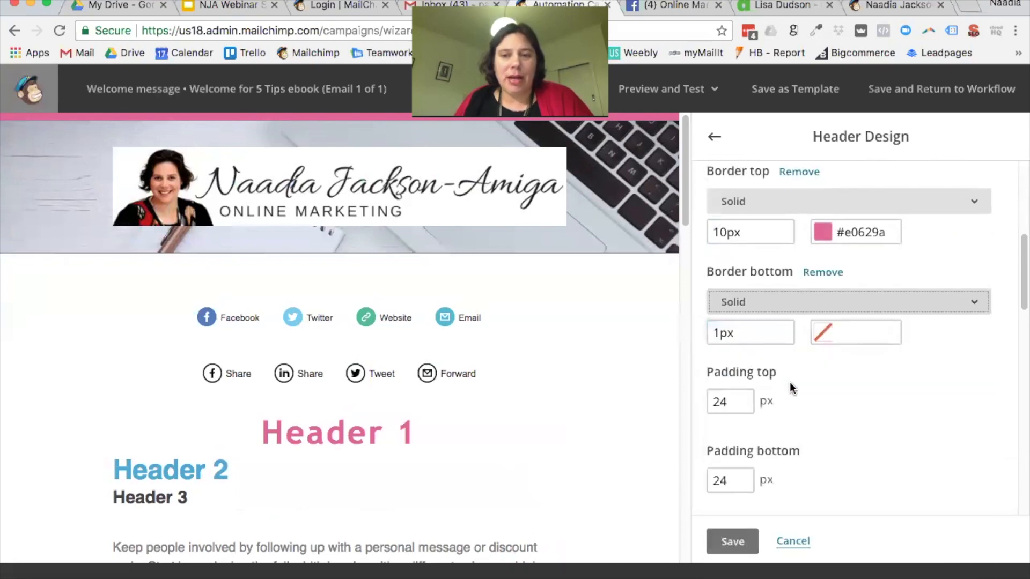
click(886, 236)
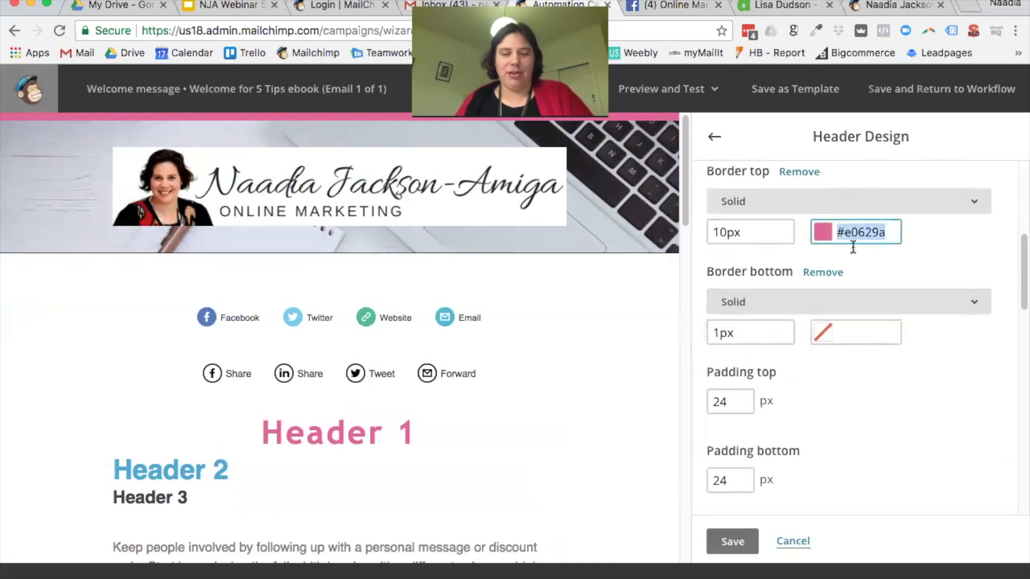
click(864, 333)
click(742, 310)
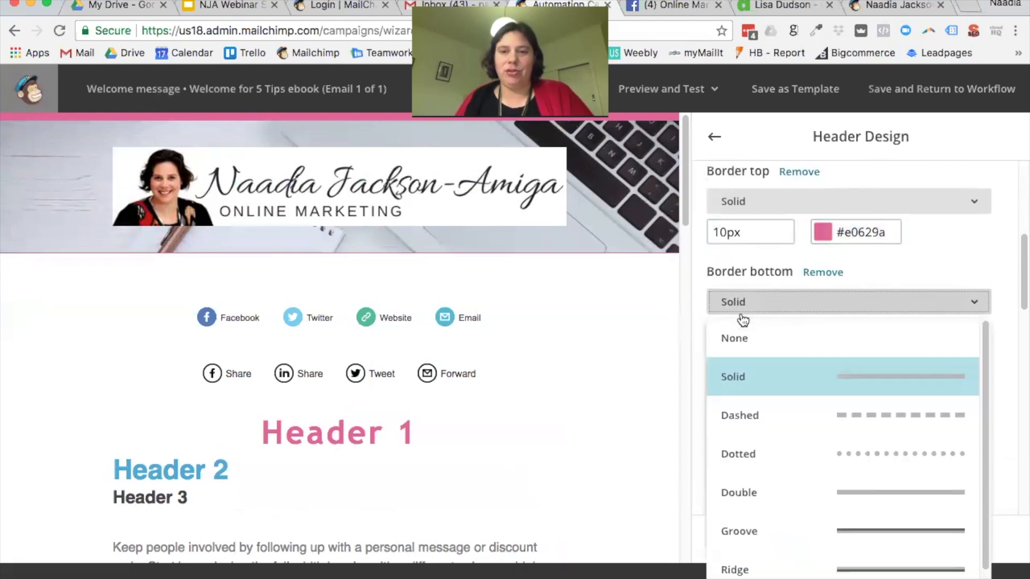
click(1017, 336)
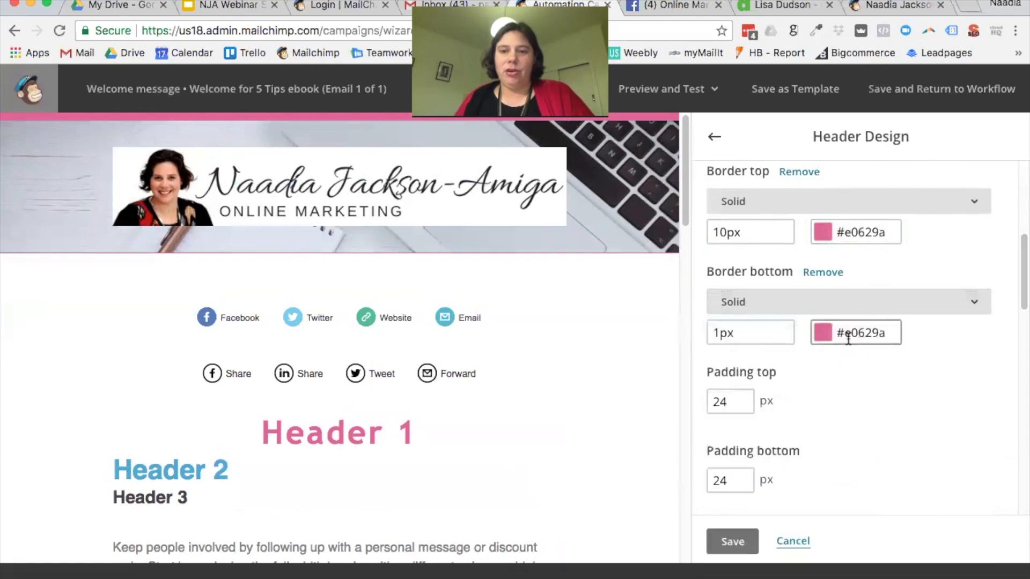
click(909, 355)
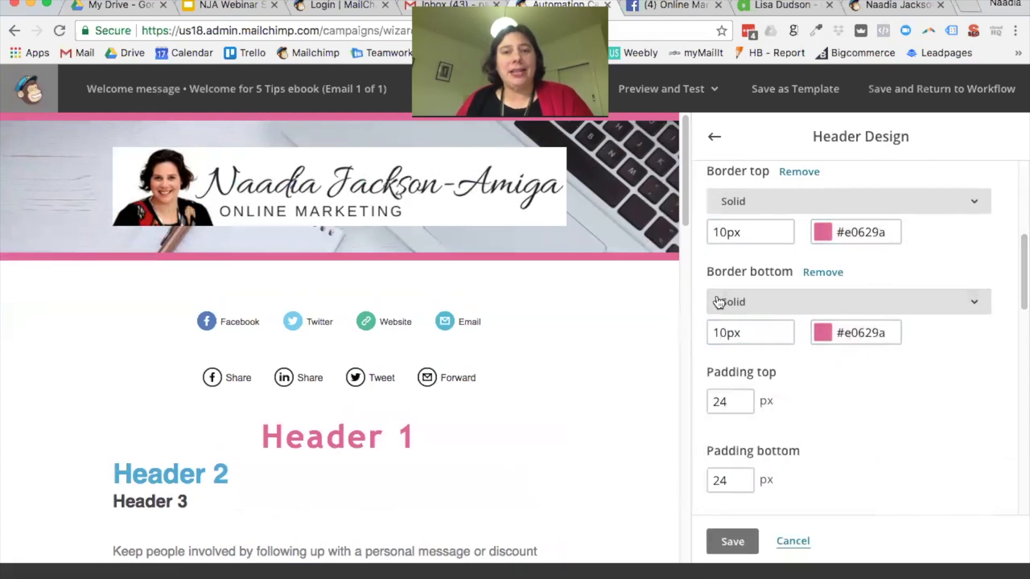
Step: Widen the settings panel and set header top and bottom padding to 5px
drag(688, 277, 614, 285)
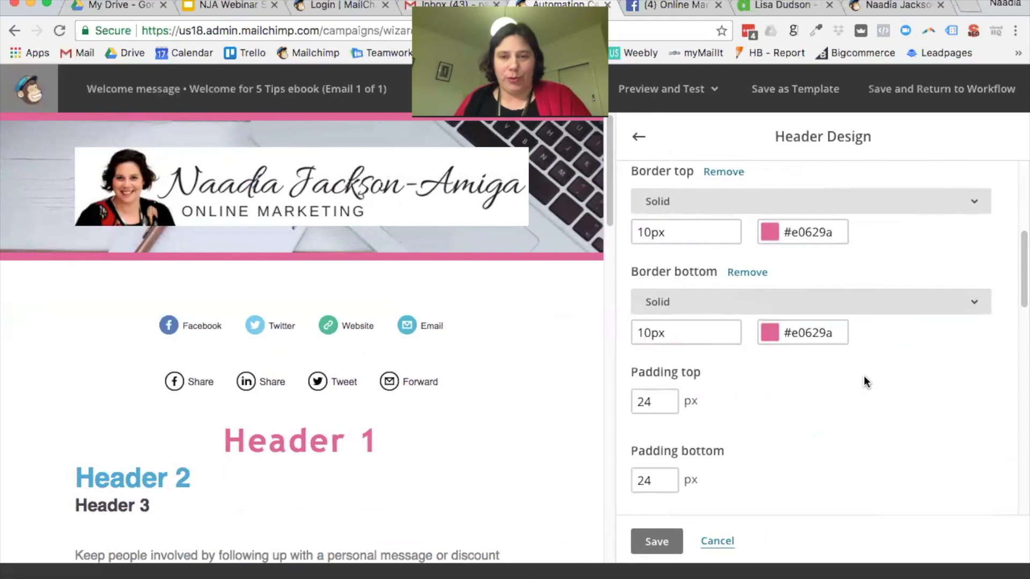
scroll(863, 383, down, 1)
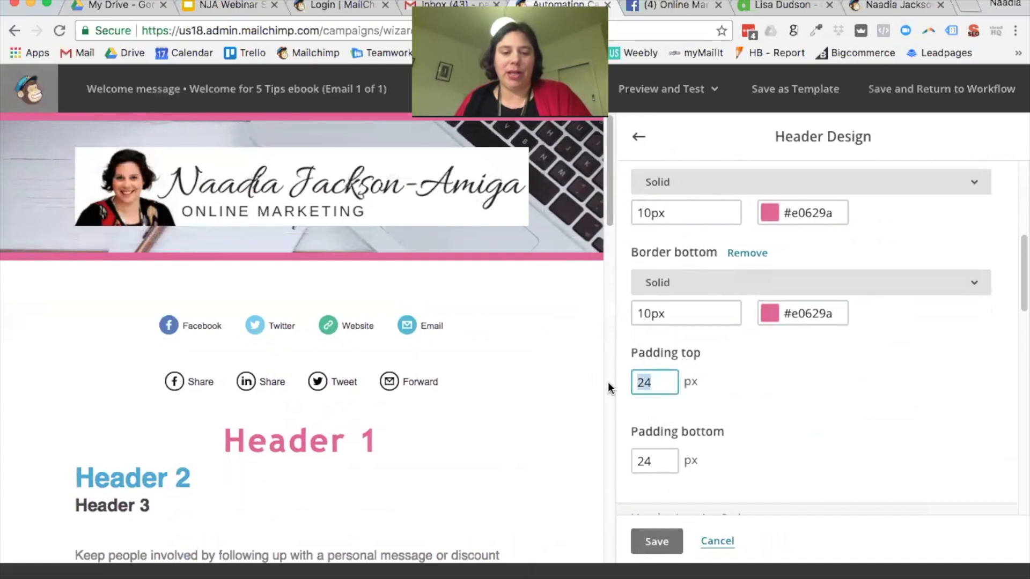
click(772, 387)
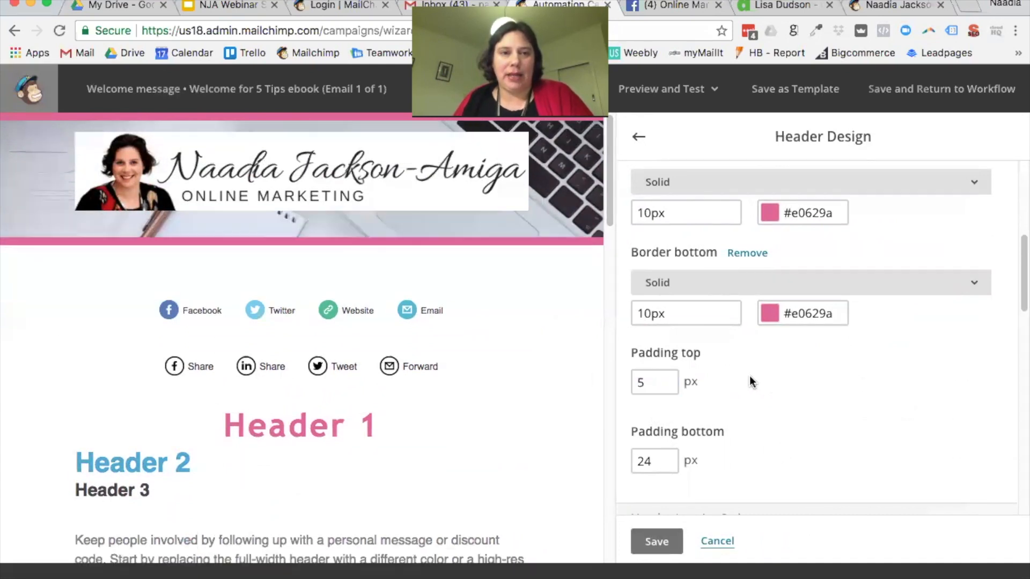
text(5)
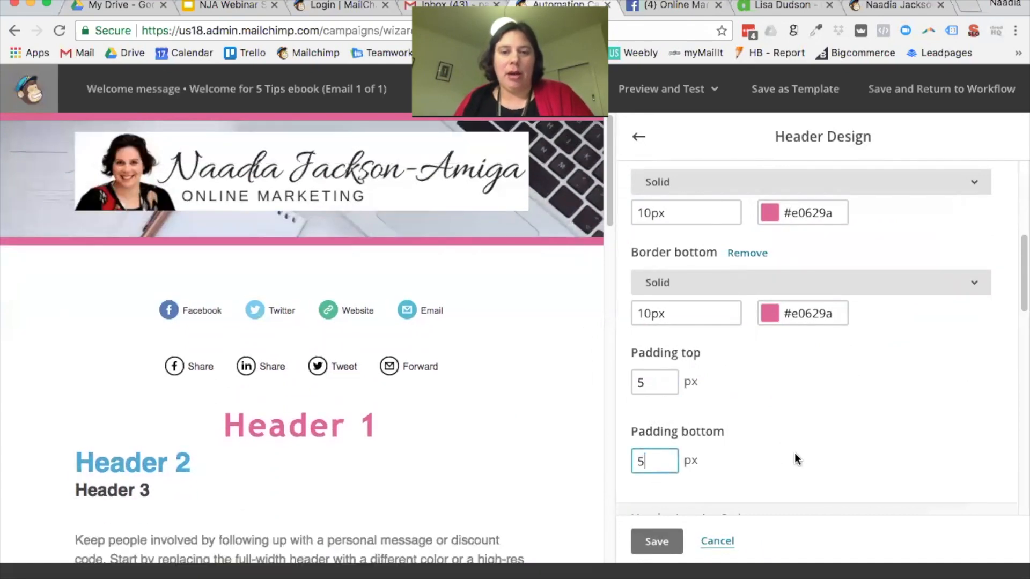
click(778, 437)
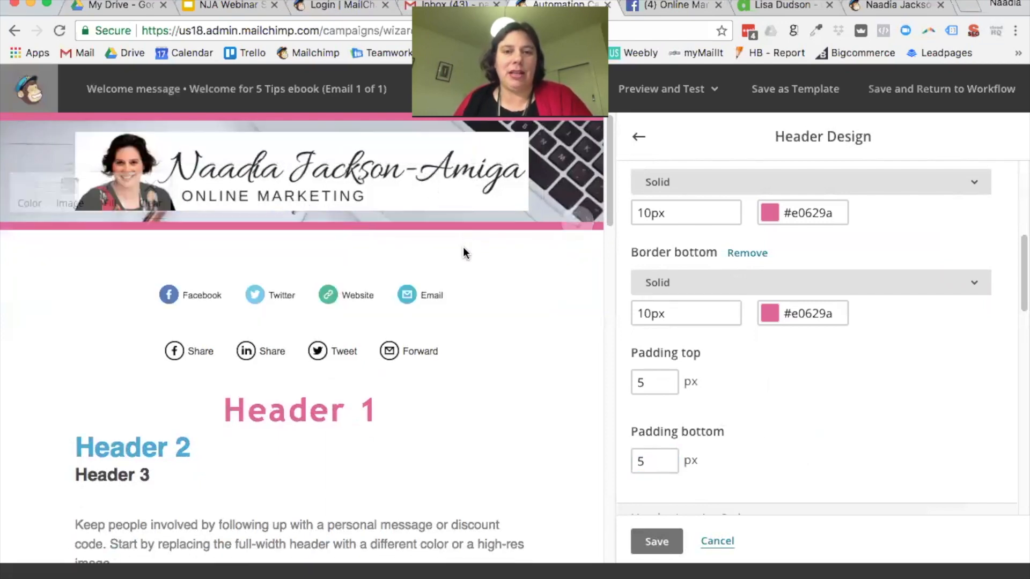
mouse_move(578, 221)
mouse_down()
mouse_move(591, 262)
mouse_move(590, 408)
mouse_move(595, 224)
mouse_up()
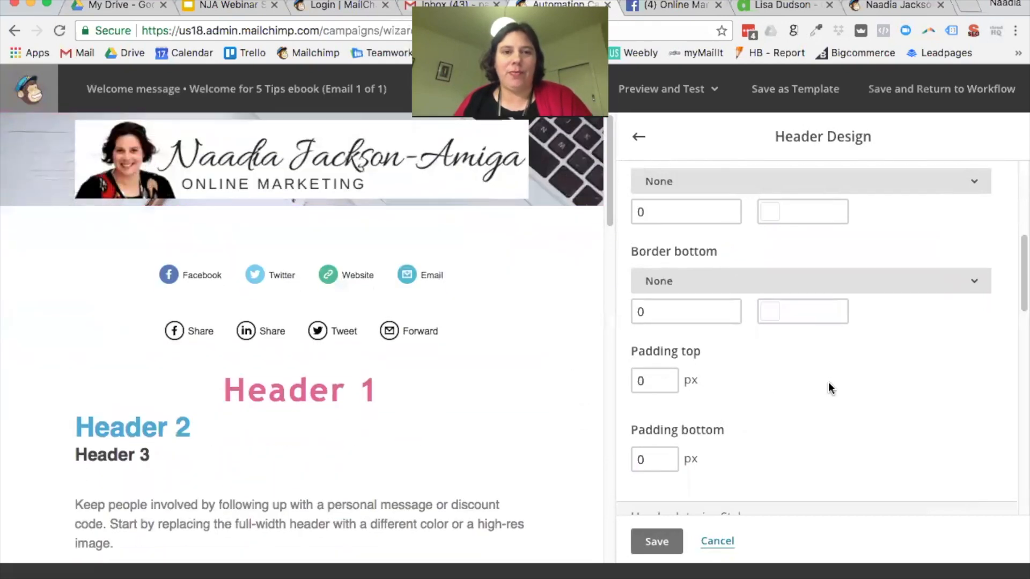
scroll(822, 231, up, 3)
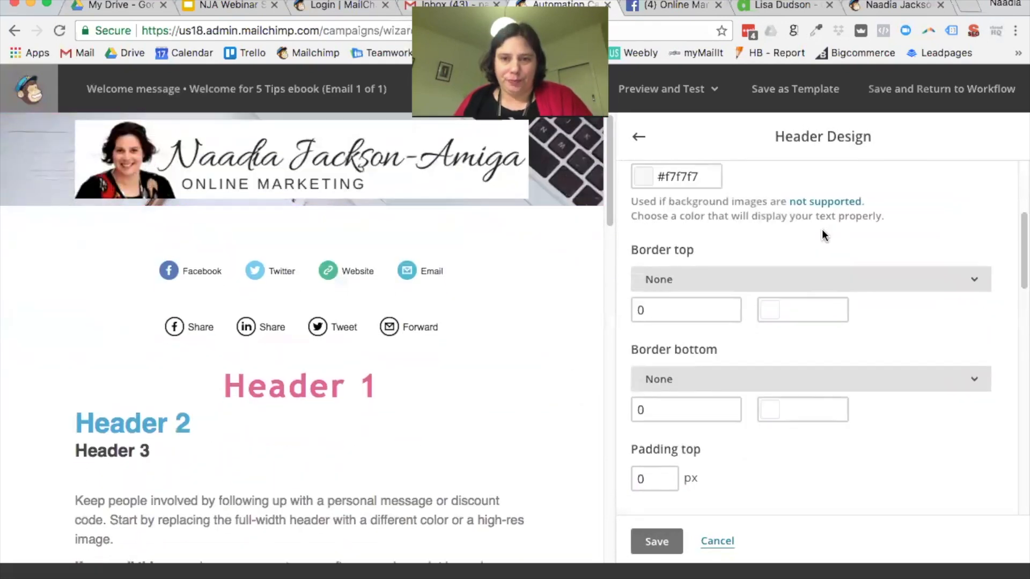
click(727, 266)
click(701, 340)
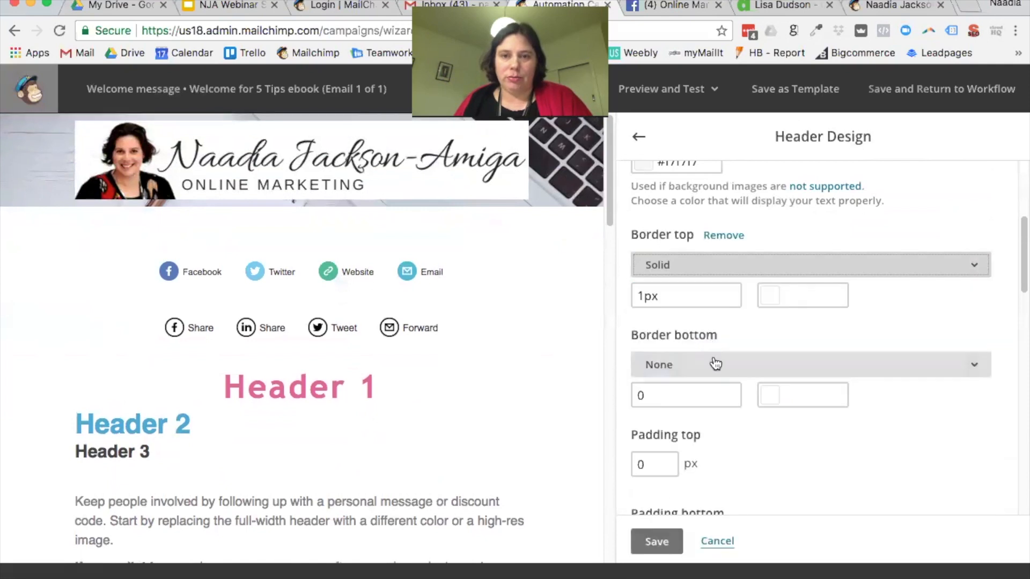
click(716, 364)
click(809, 140)
click(808, 295)
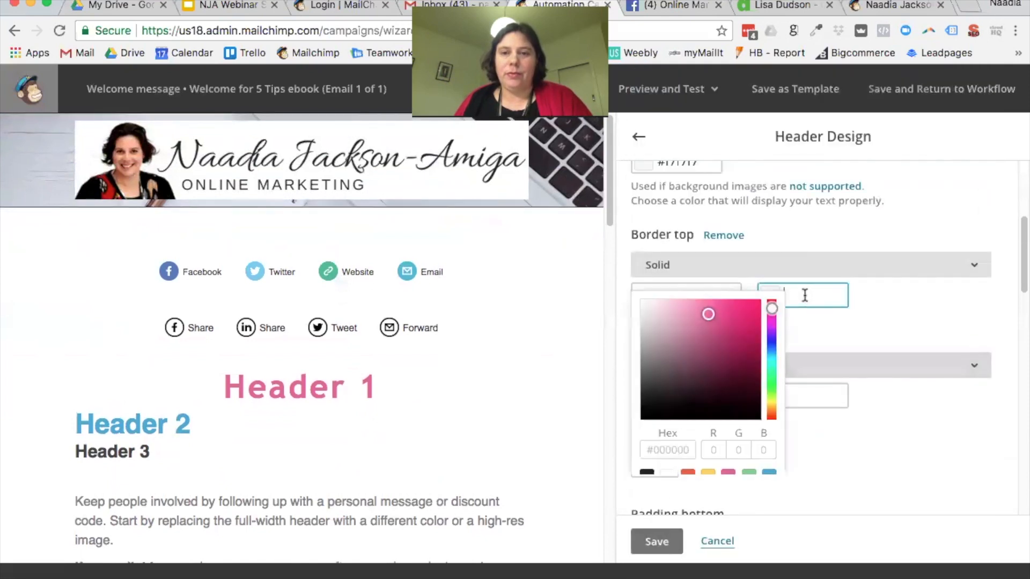
click(727, 477)
click(835, 362)
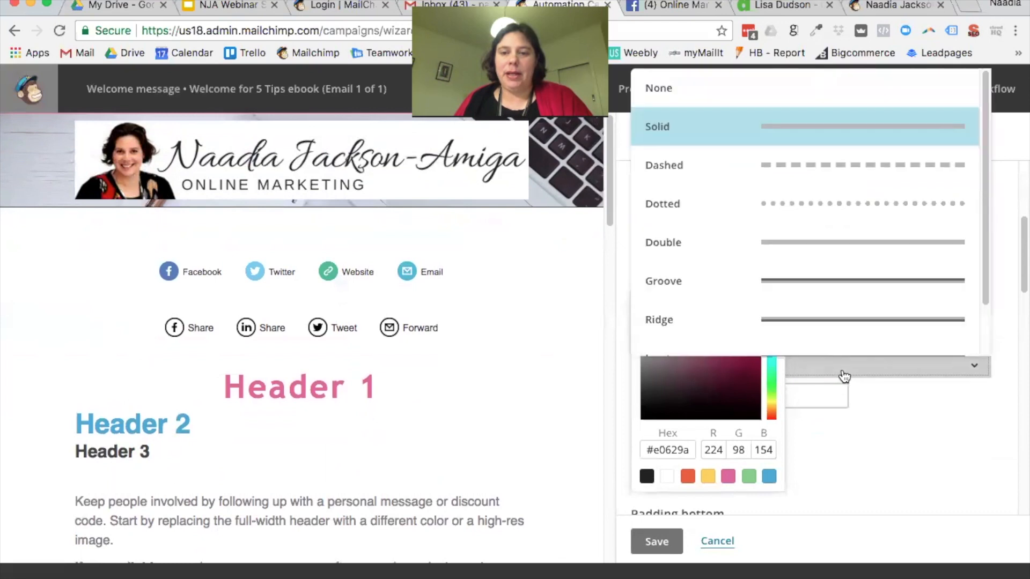
click(821, 395)
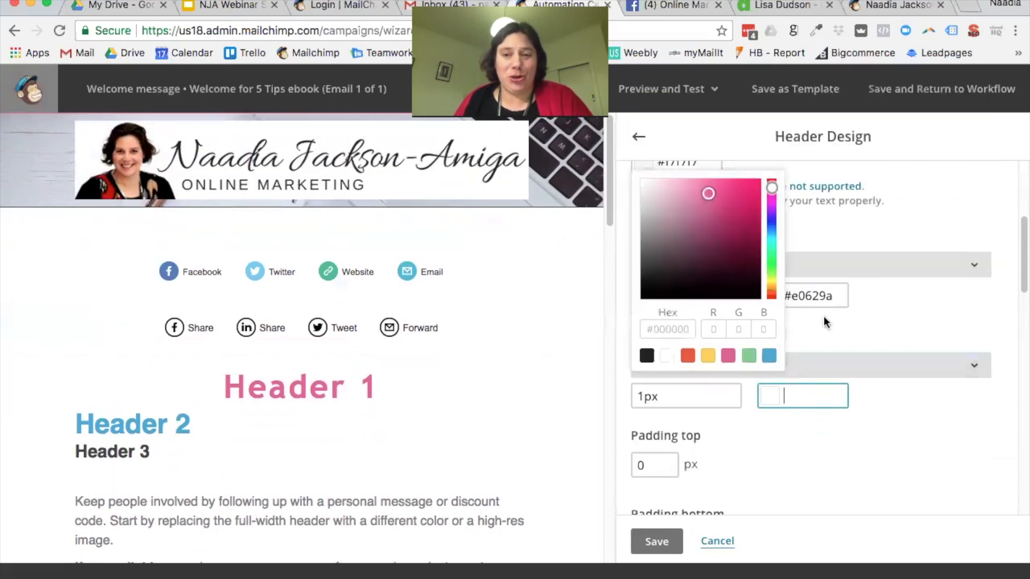
click(728, 356)
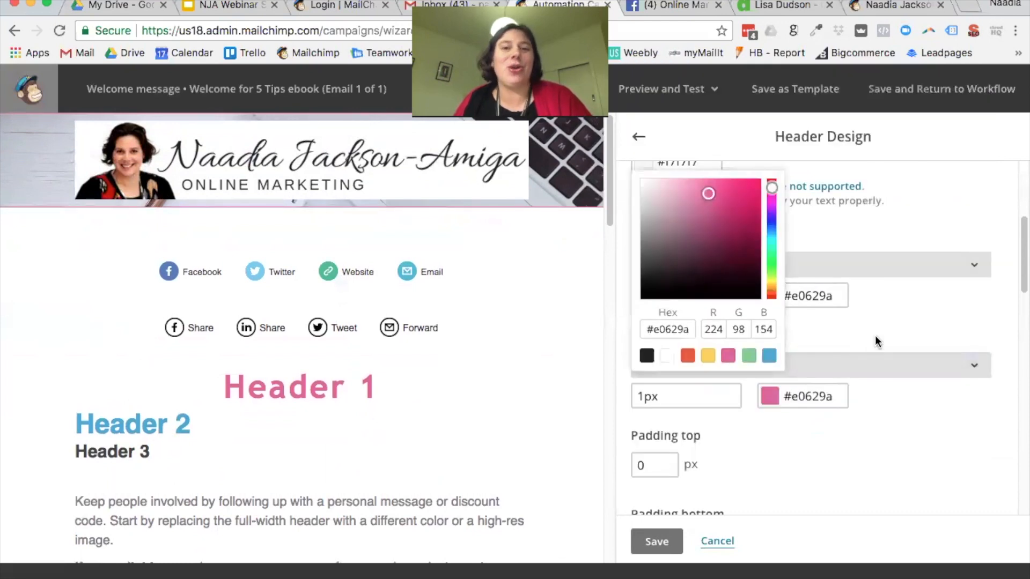
click(856, 345)
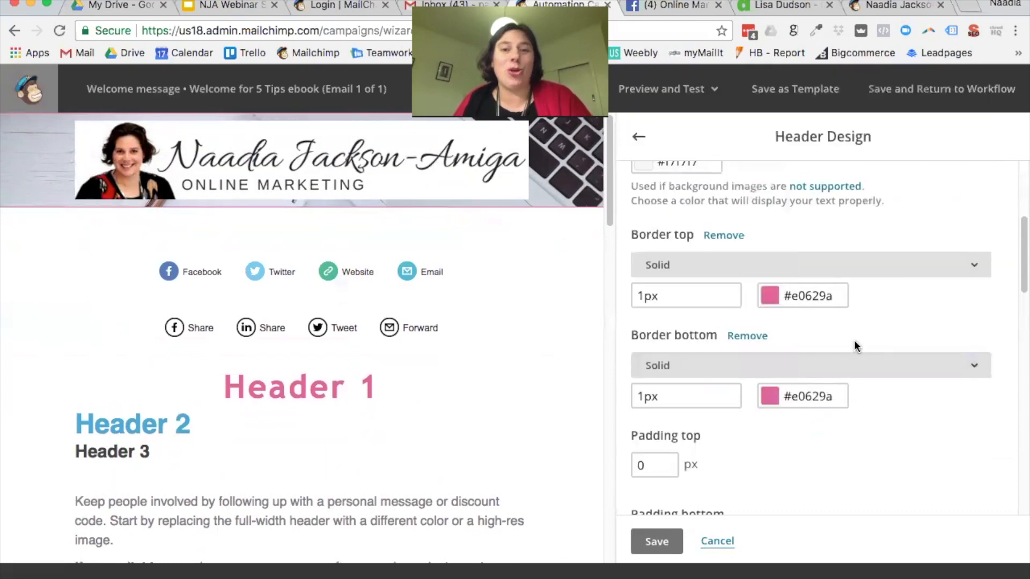
click(974, 266)
click(754, 302)
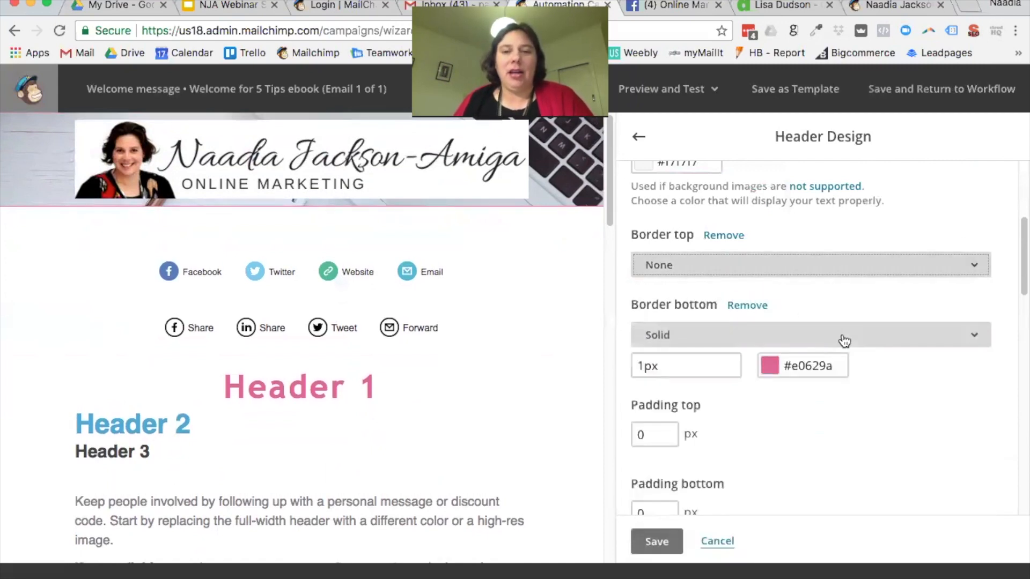
click(842, 337)
click(730, 375)
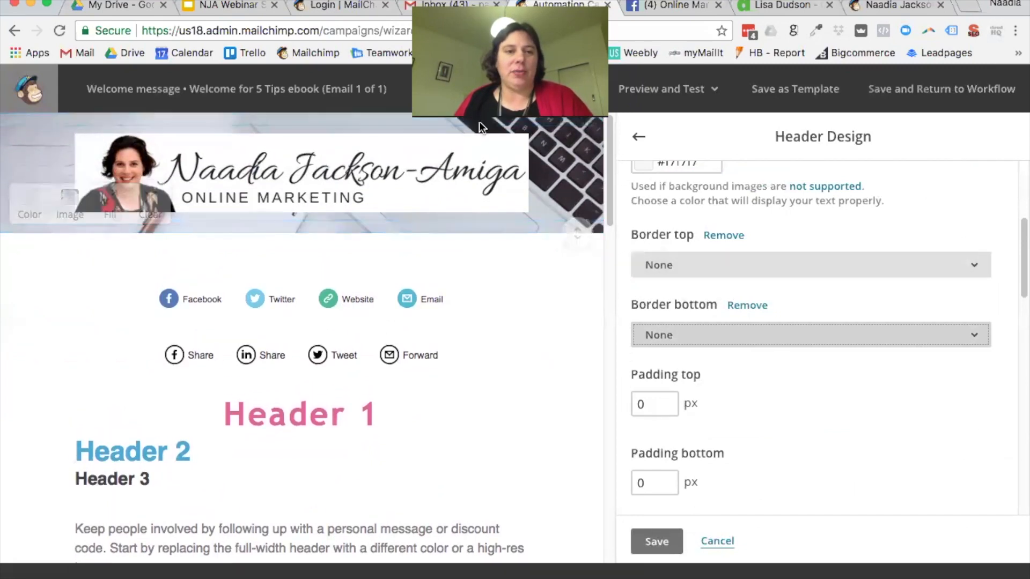
scroll(809, 280, down, 5)
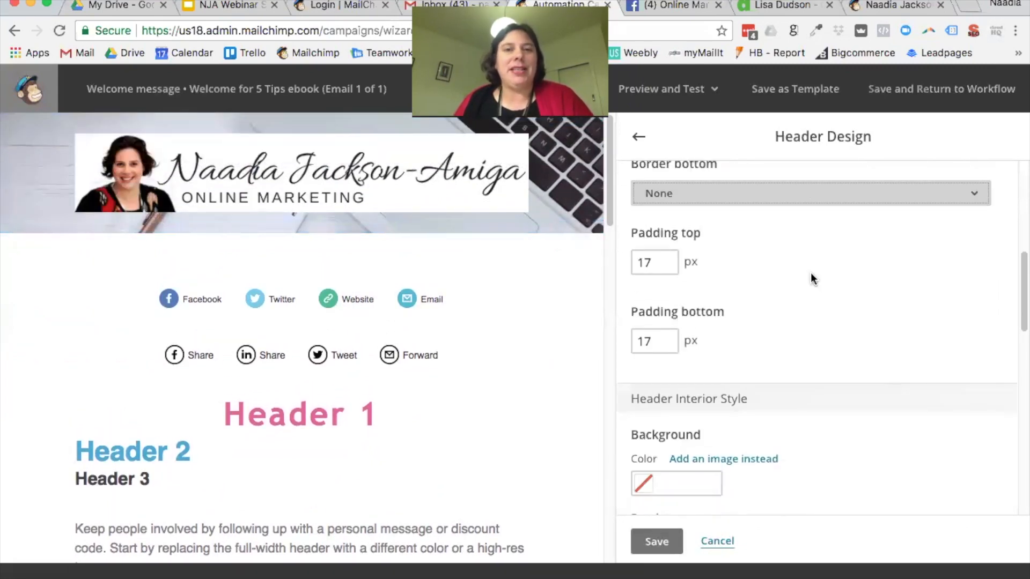
scroll(811, 278, down, 5)
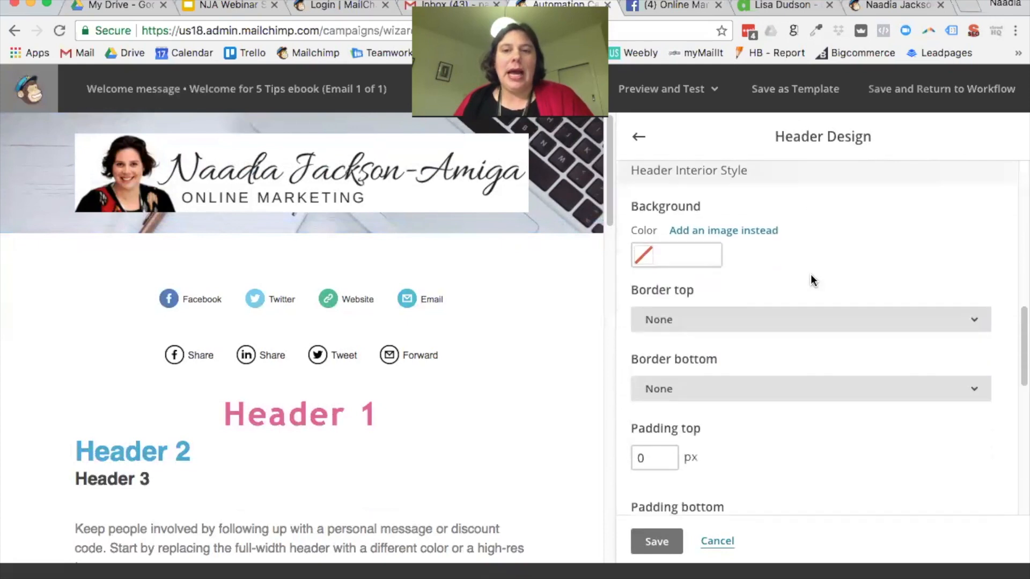
scroll(810, 274, down, 1)
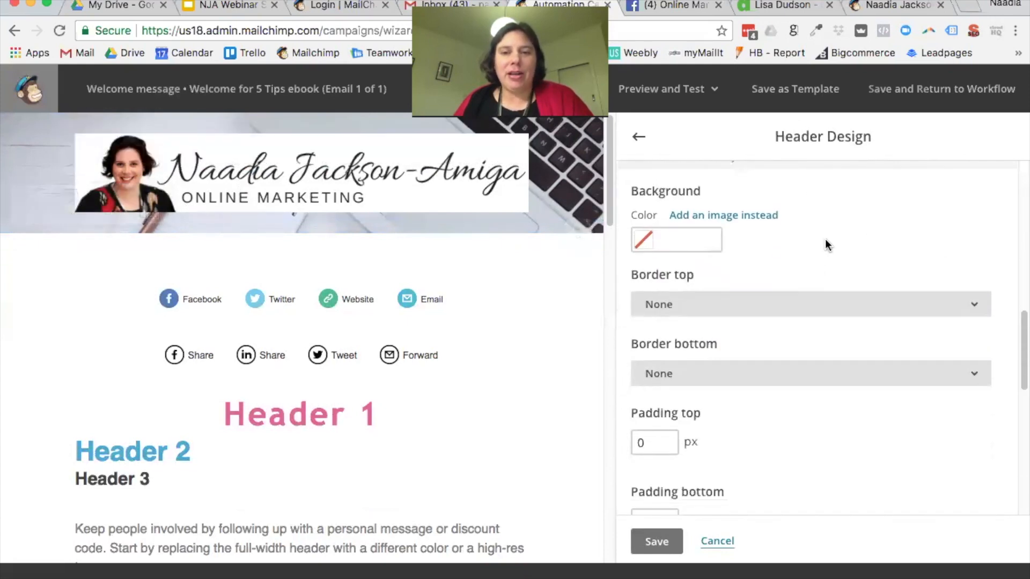
scroll(848, 289, down, 7)
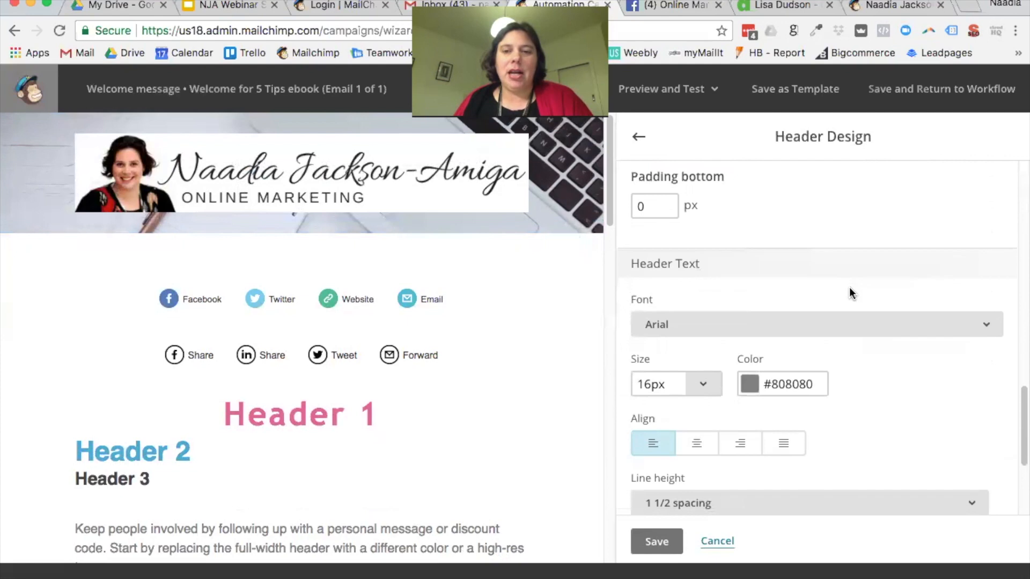
scroll(850, 293, down, 3)
mouse_move(372, 156)
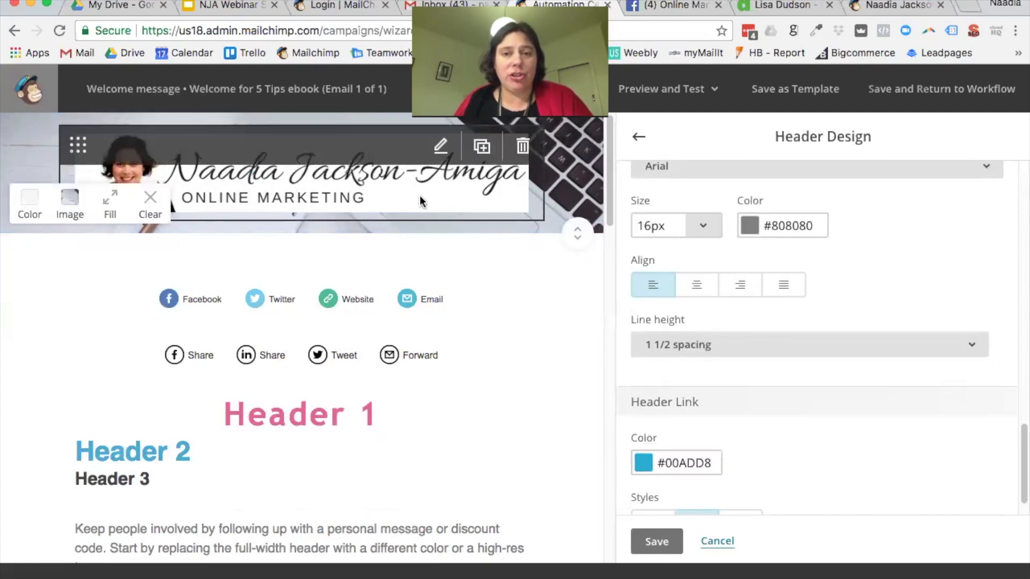
scroll(854, 308, down, 1)
scroll(854, 311, down, 1)
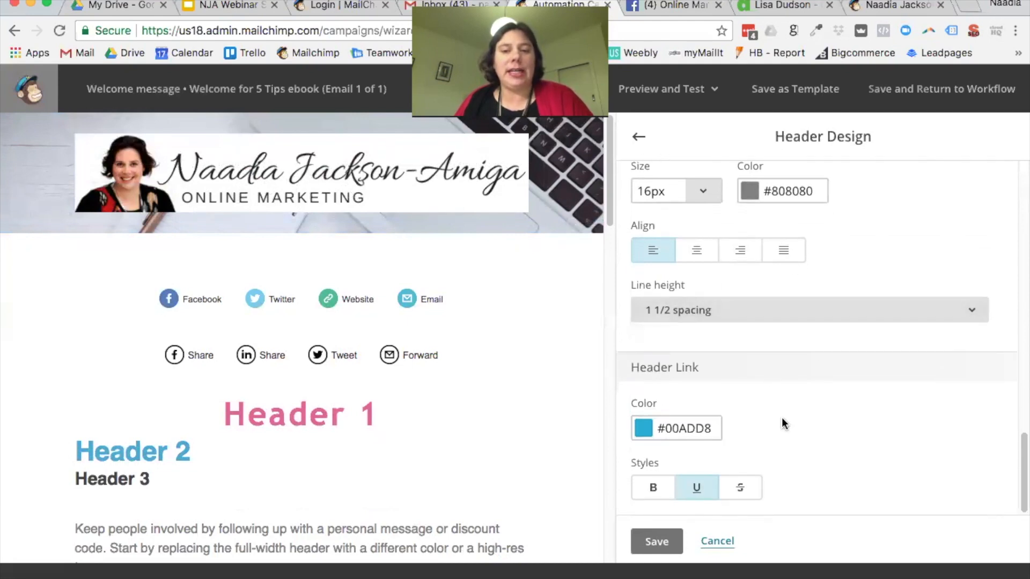
Step: Return to the design sections list and open the Body design settings
scroll(703, 392, up, 10)
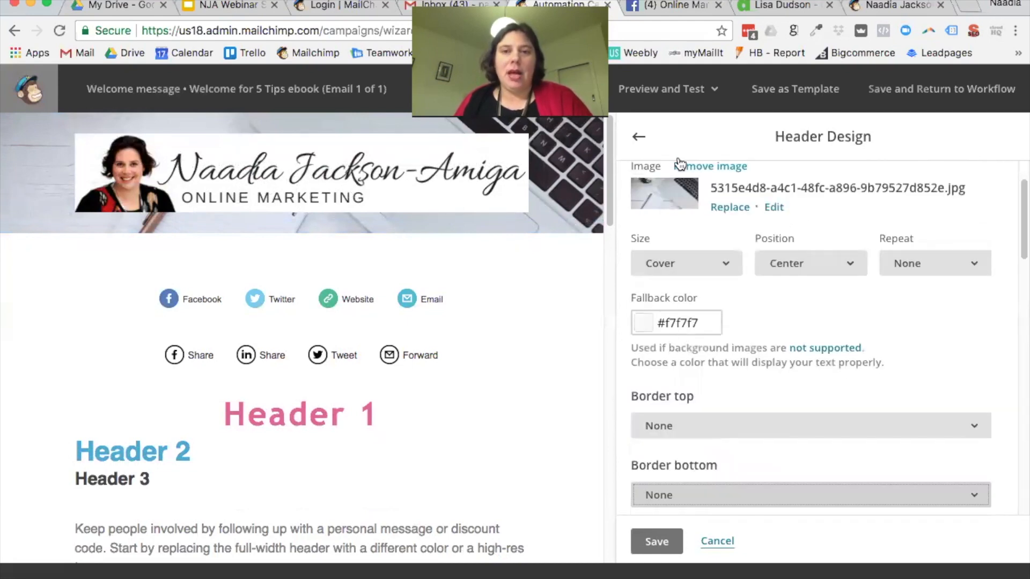
click(636, 145)
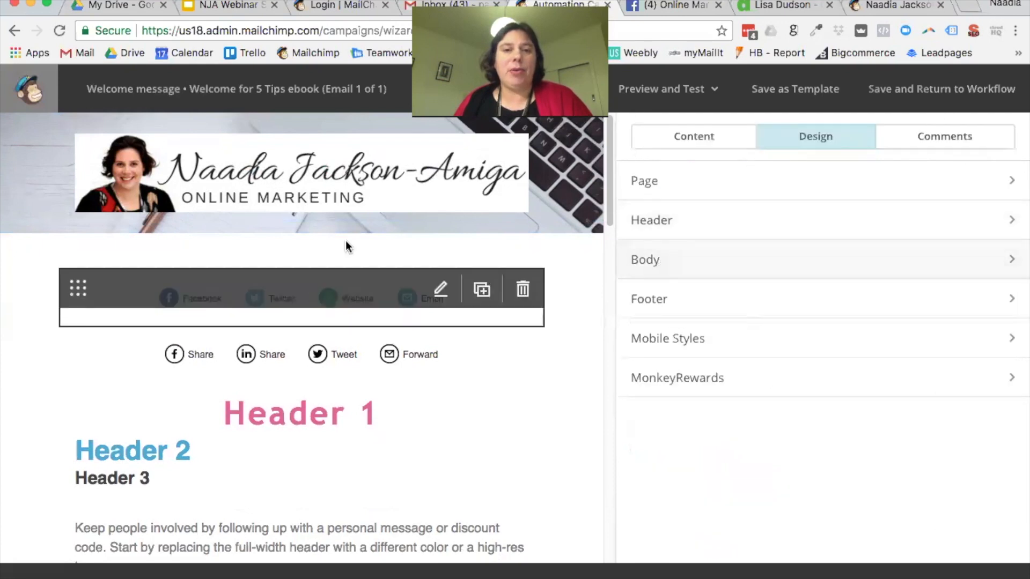
scroll(488, 259, down, 15)
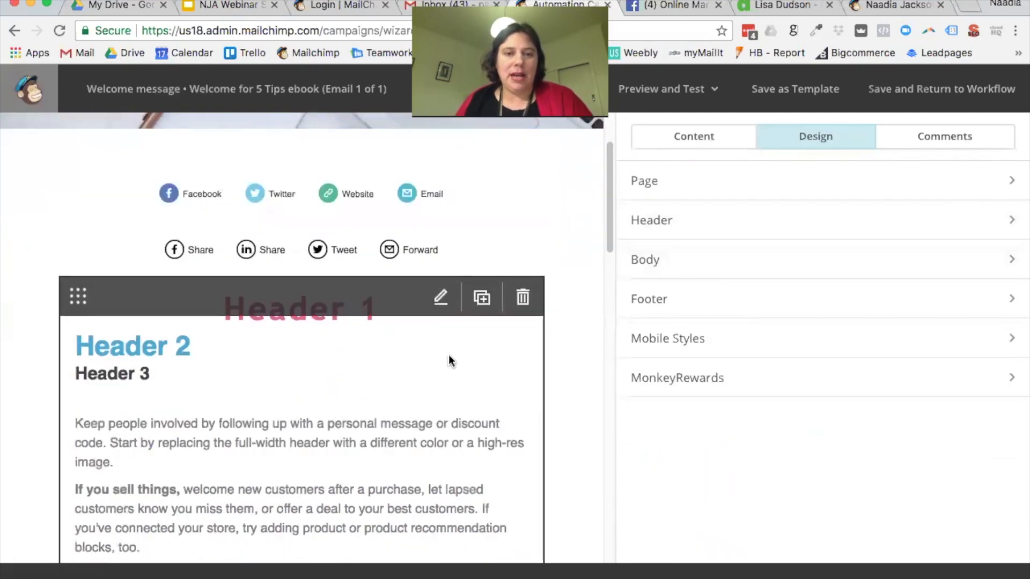
mouse_move(471, 344)
scroll(510, 365, up, 4)
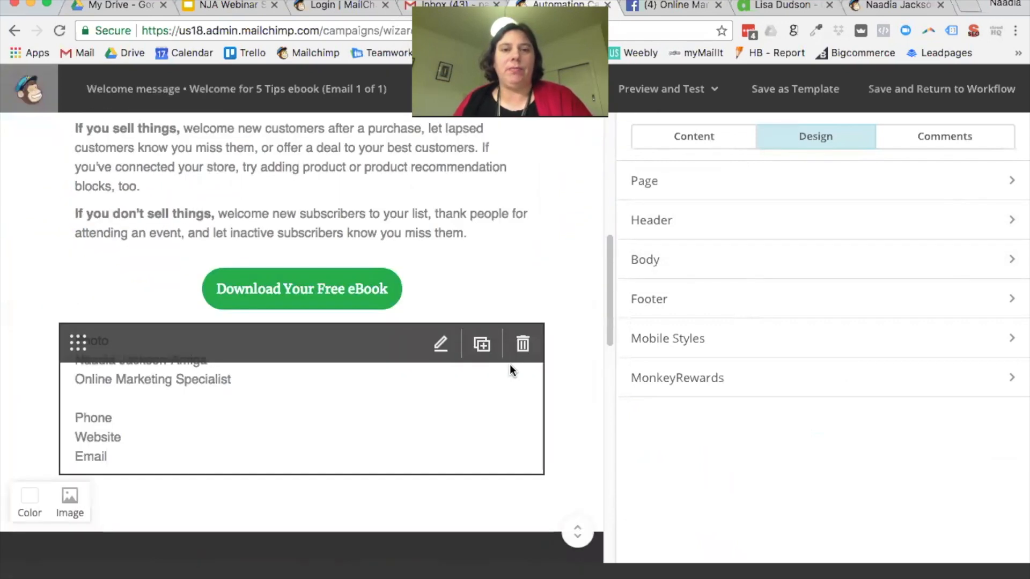
scroll(507, 361, up, 5)
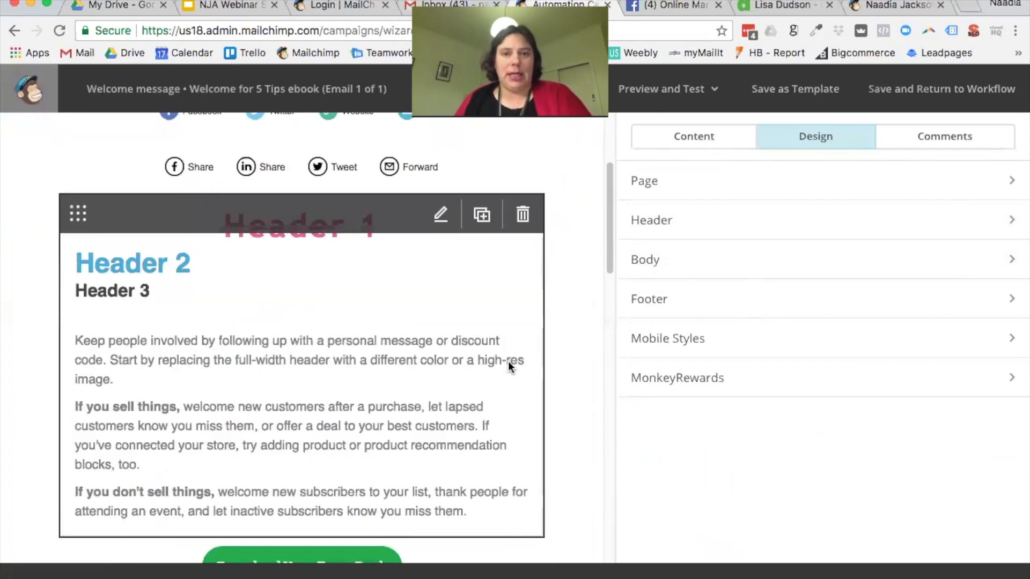
click(646, 259)
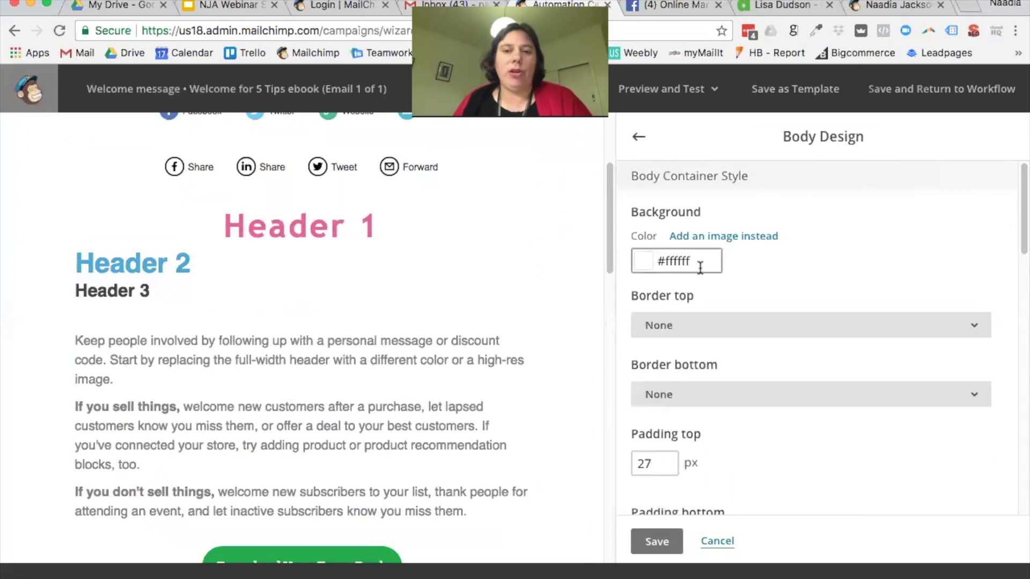
Step: Try pink, blue and black body backgrounds, then settle on light grey #d5d5d5
click(681, 261)
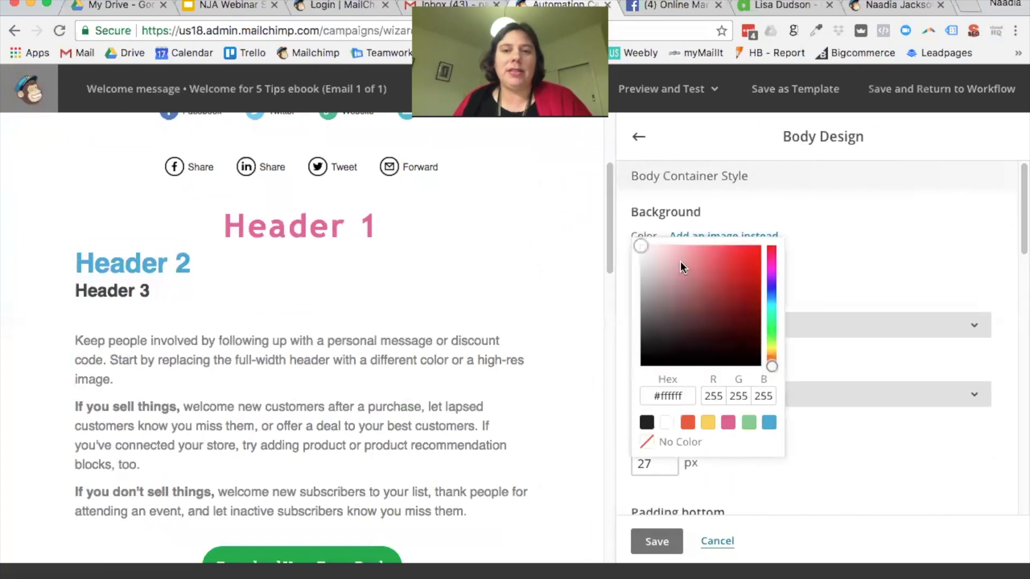
click(730, 423)
scroll(468, 374, up, 4)
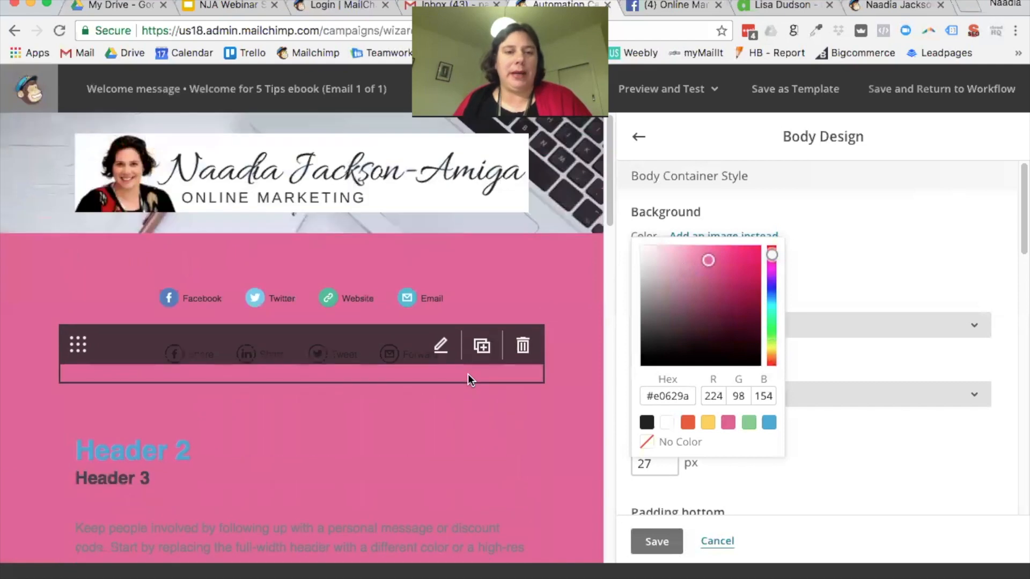
click(770, 424)
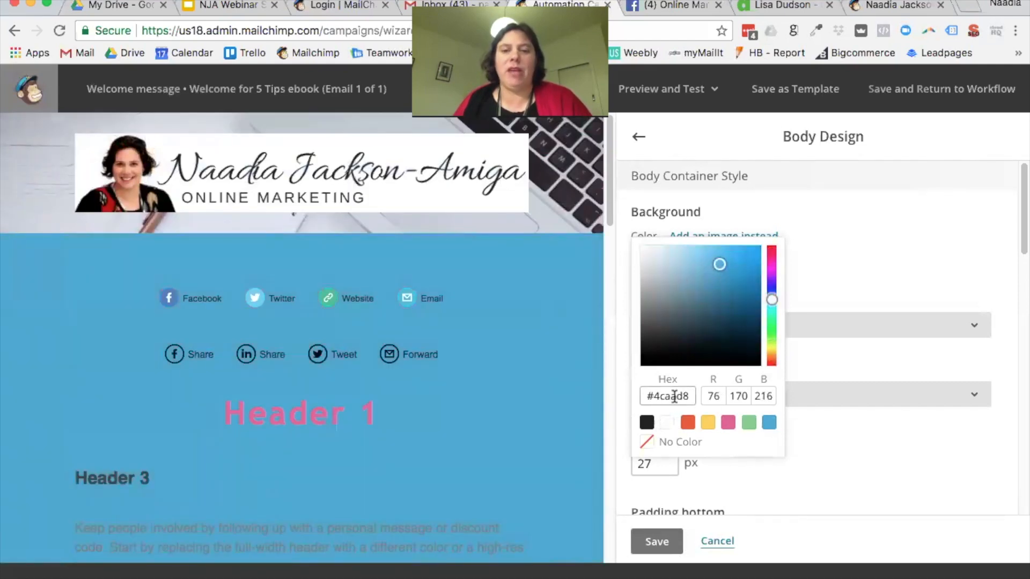
click(648, 424)
drag(641, 350, 632, 265)
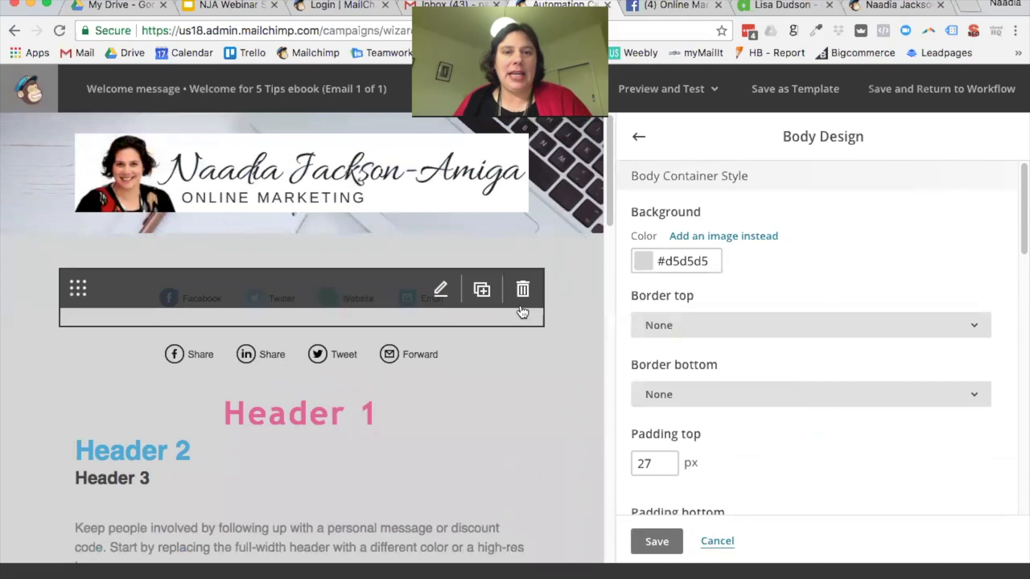
scroll(578, 400, down, 3)
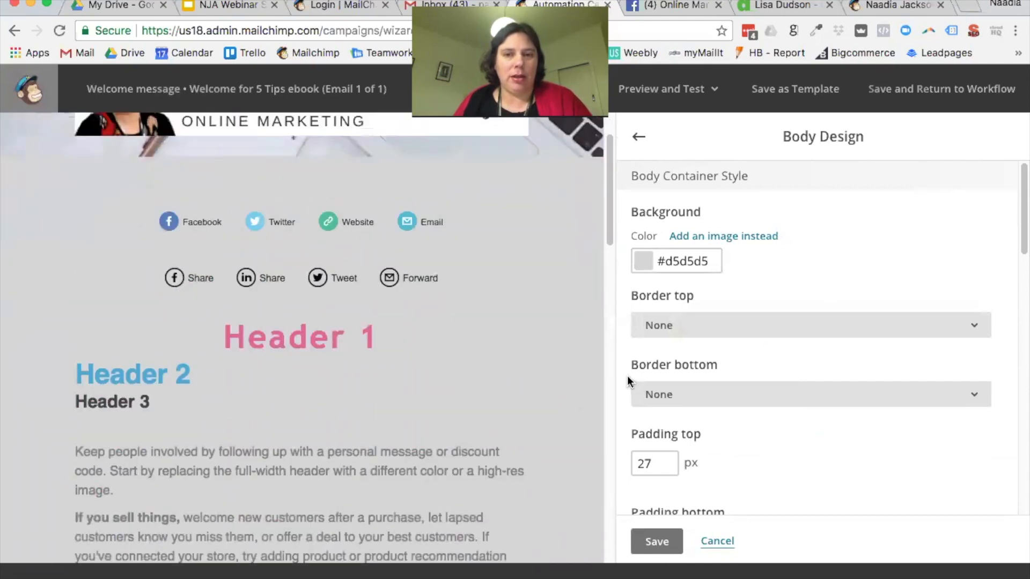
Step: Use the pink notebook photo as the body background image
click(765, 238)
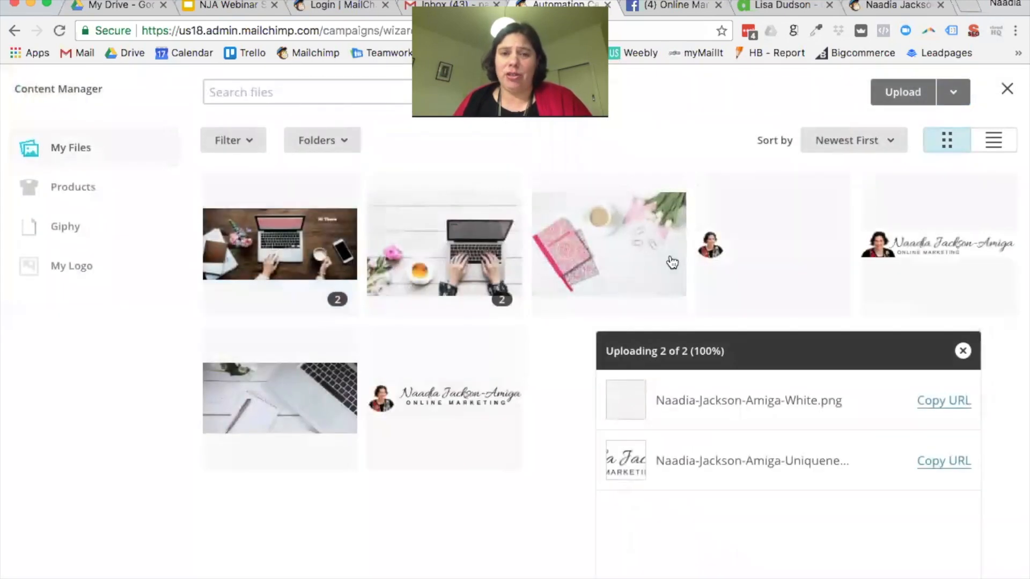
click(671, 259)
click(924, 104)
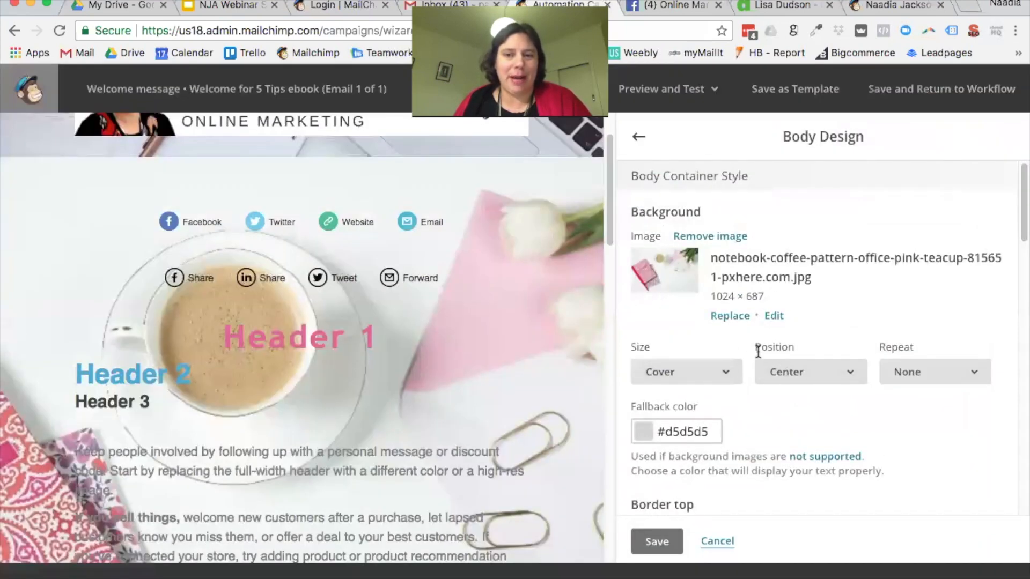
scroll(758, 351, down, 6)
scroll(758, 351, down, 2)
Step: Set the inner body background to white #ffffff and widen the email preview
scroll(757, 350, up, 3)
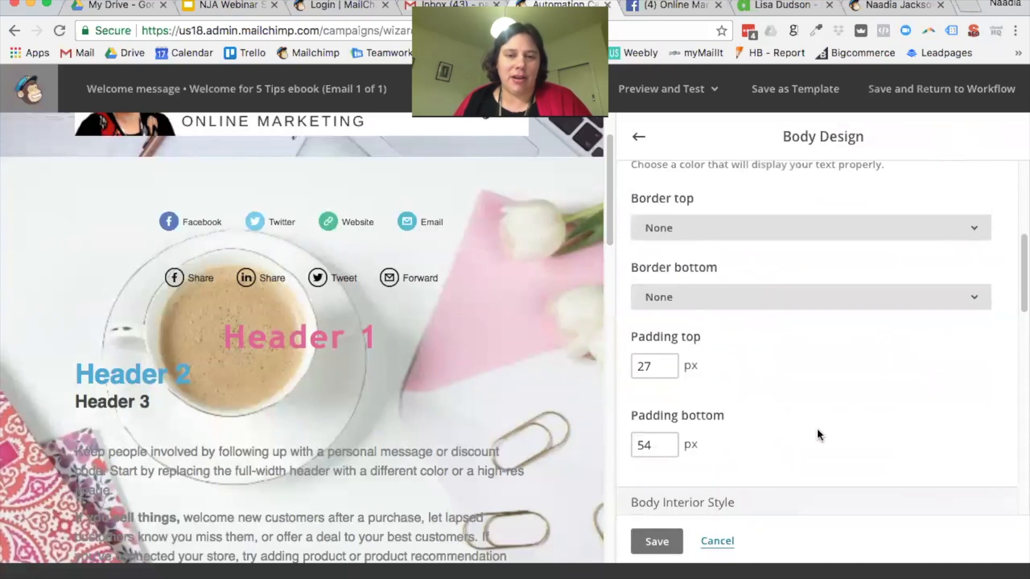
scroll(817, 429, down, 4)
click(679, 402)
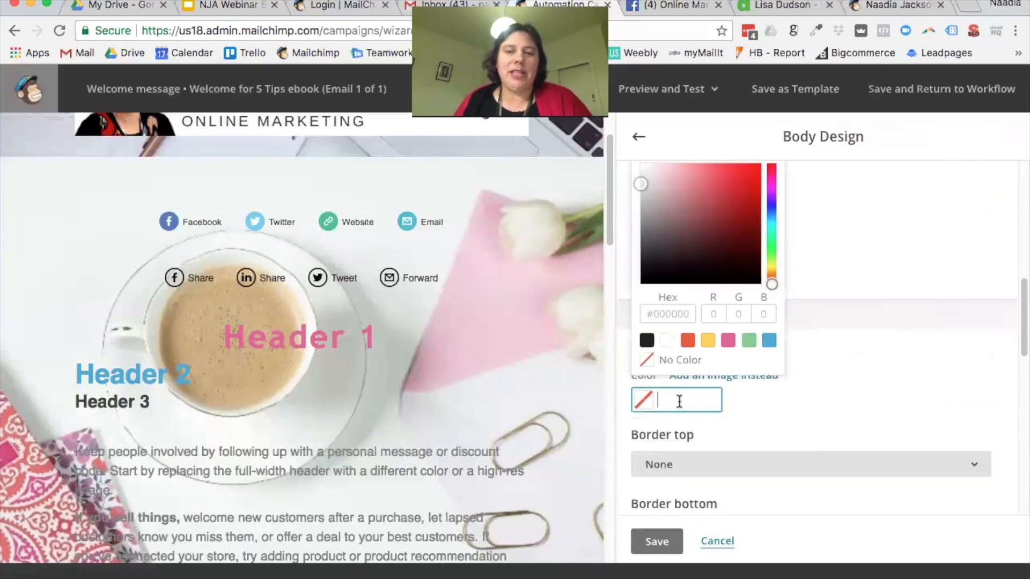
click(666, 347)
click(872, 263)
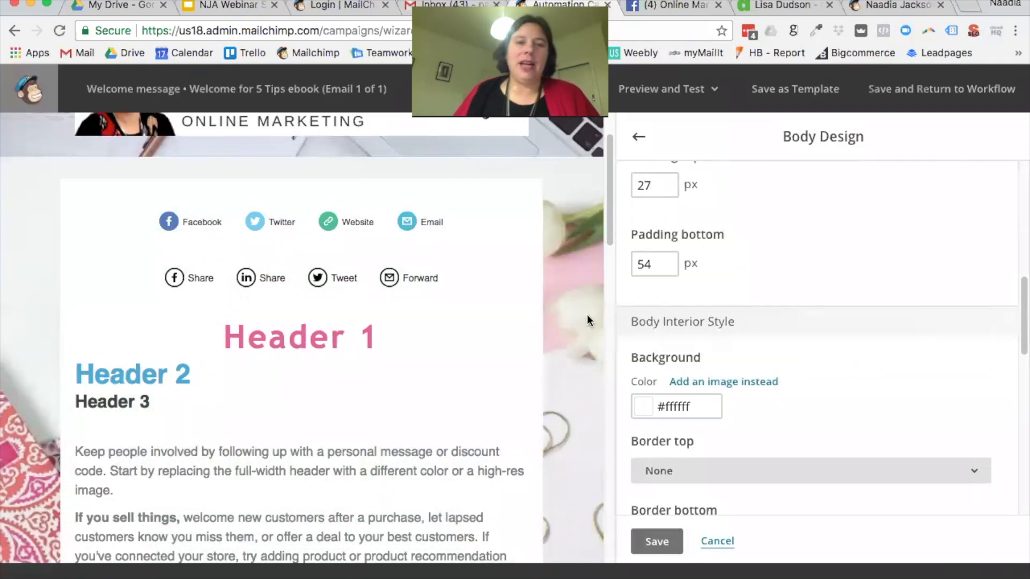
scroll(589, 322, down, 1)
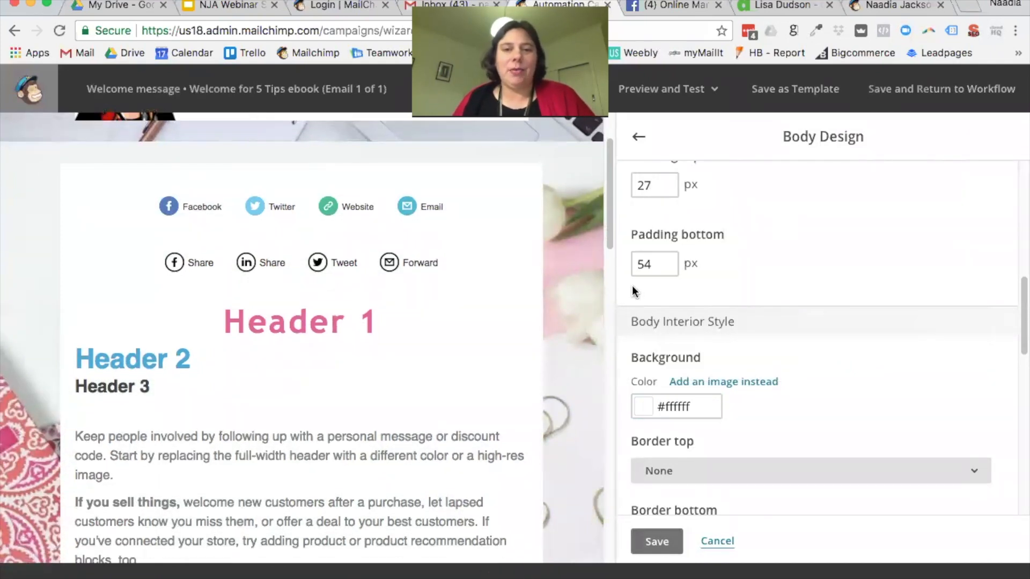
drag(616, 283, 904, 302)
drag(882, 199, 693, 124)
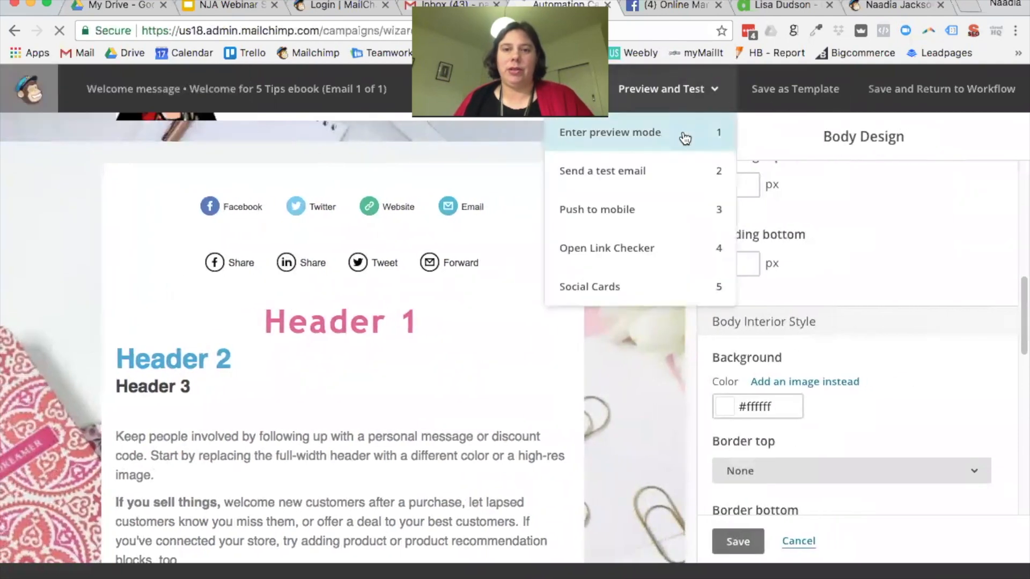
Step: Preview the welcome email with subject 'Welcome, here's your ebook' and its sender details
click(683, 130)
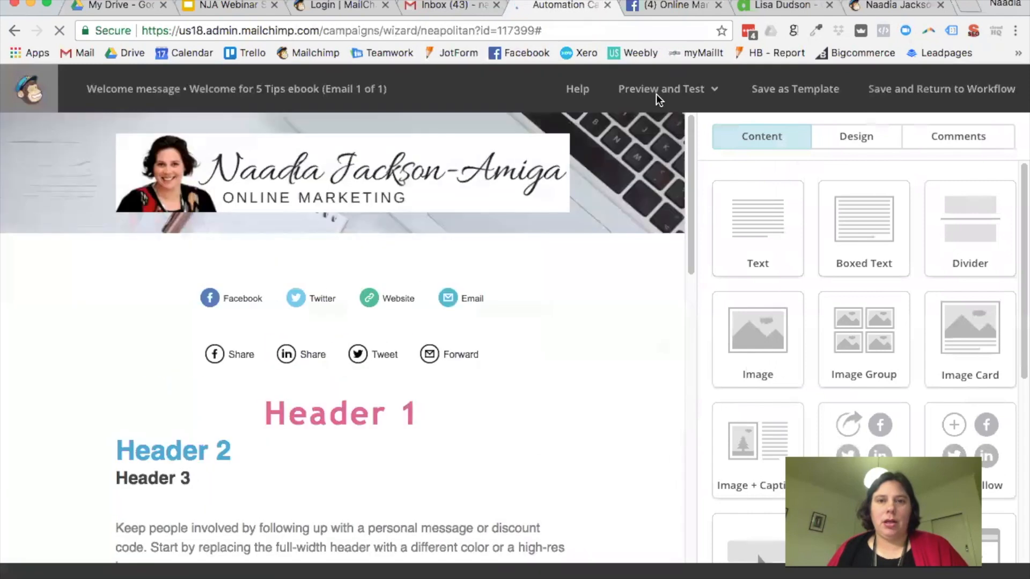
click(659, 98)
click(650, 133)
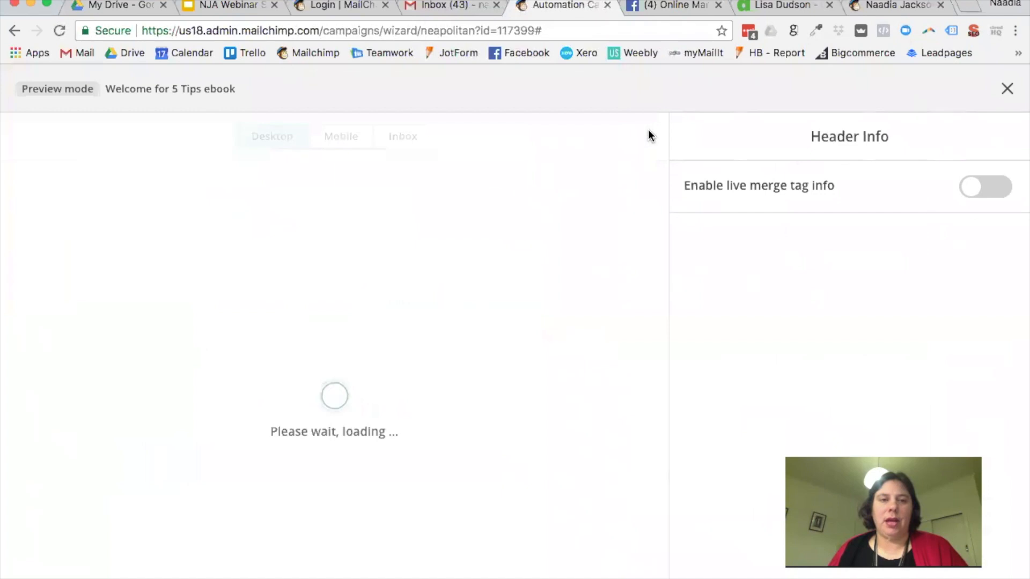
scroll(631, 197, down, 2)
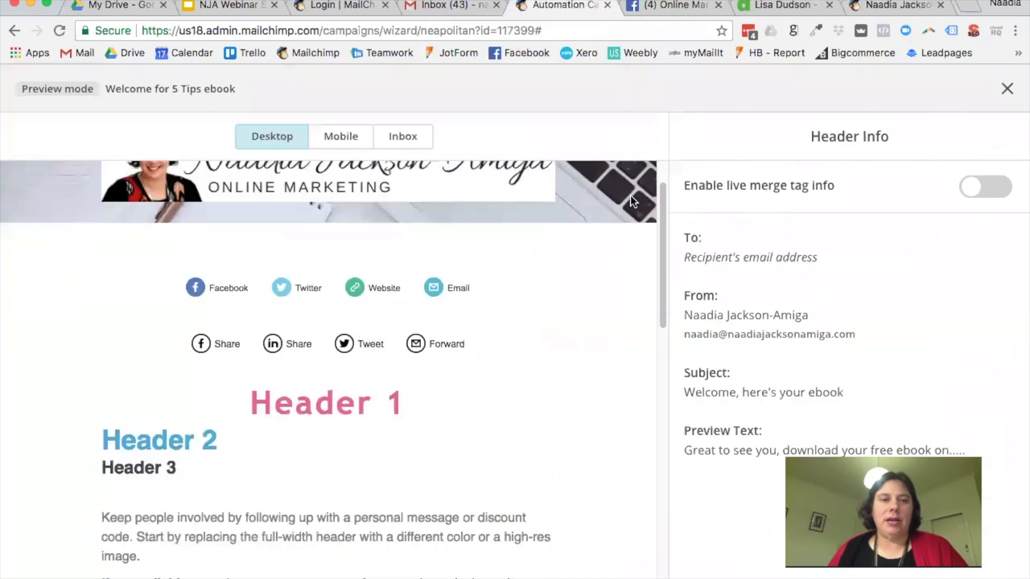
Step: Close the preview and set the pink notebook photo as the body background
click(1002, 92)
click(856, 135)
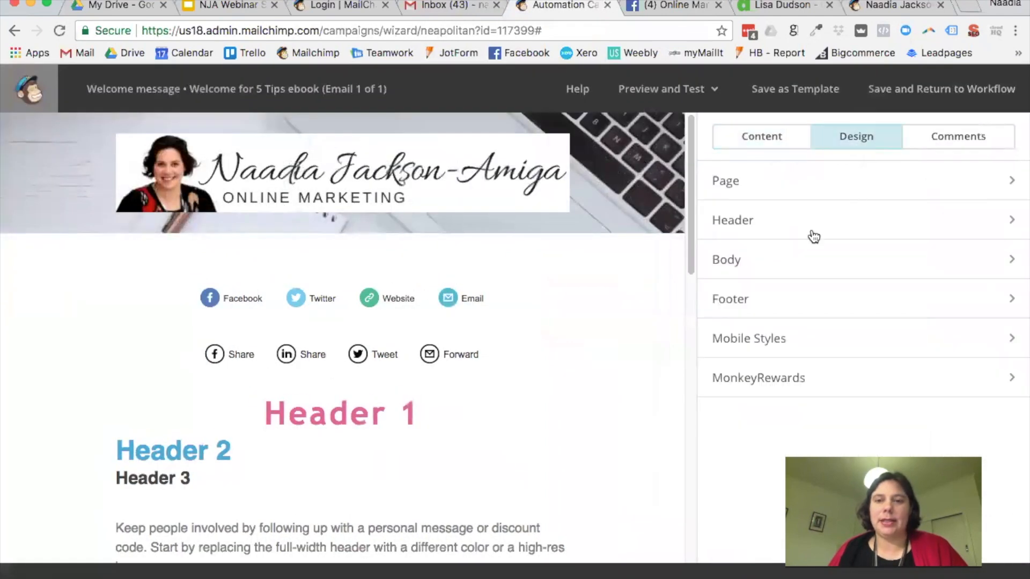
click(728, 268)
scroll(800, 293, down, 10)
scroll(822, 233, up, 2)
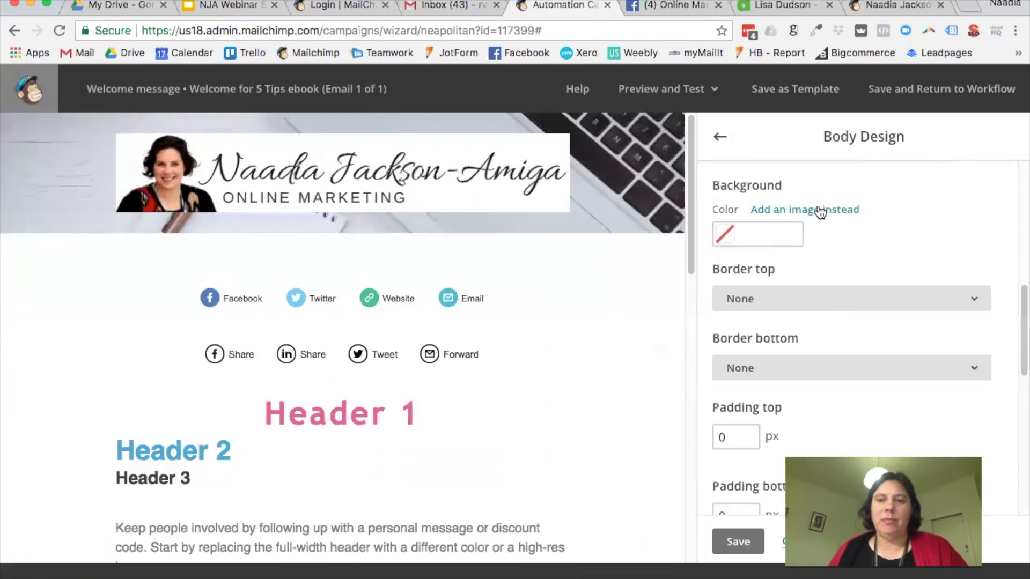
click(820, 211)
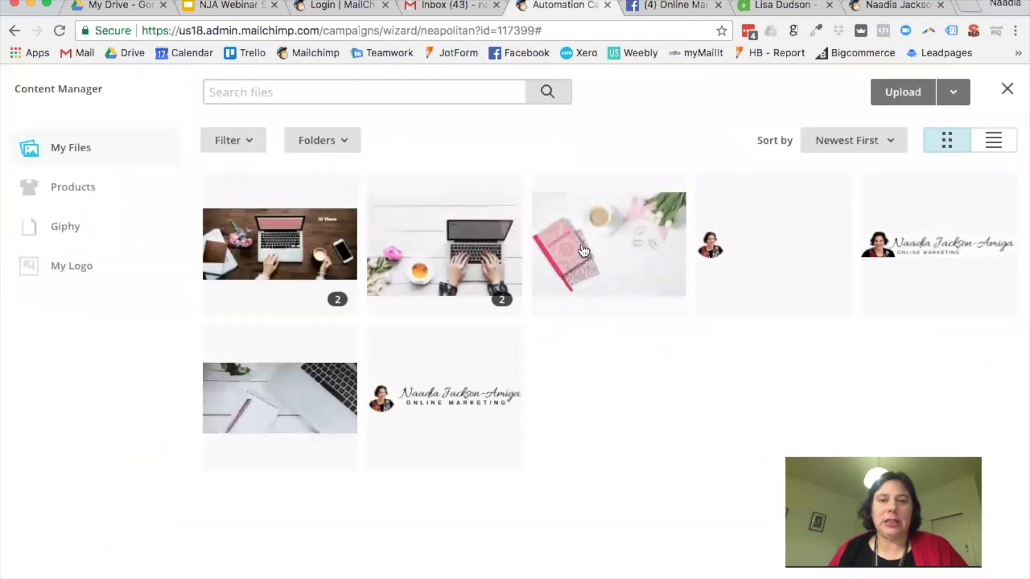
click(583, 251)
click(943, 99)
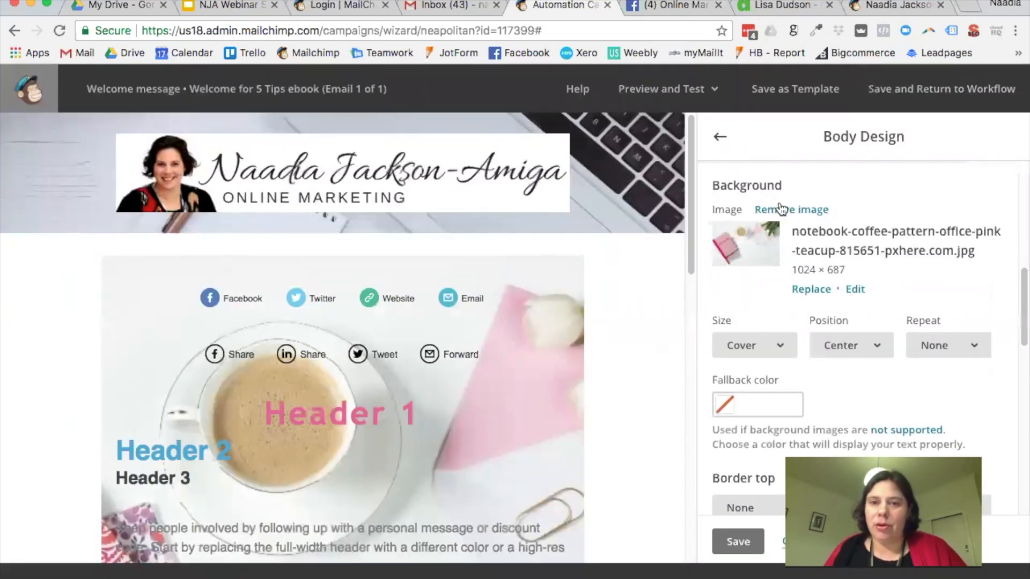
Step: Add the notebook photo as the body container background as well
scroll(781, 209, up, 10)
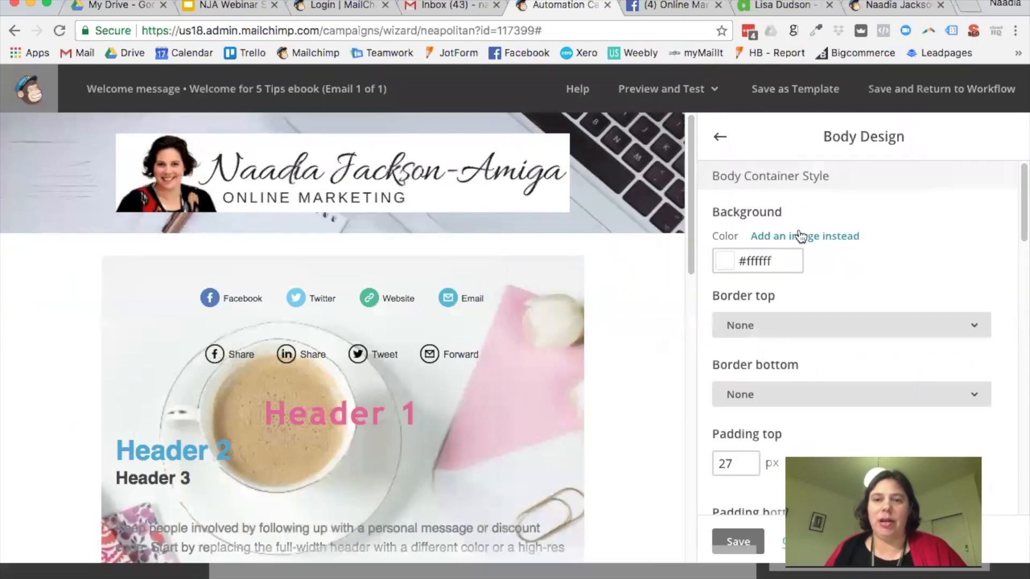
click(800, 236)
click(926, 92)
scroll(803, 263, down, 3)
scroll(804, 265, down, 10)
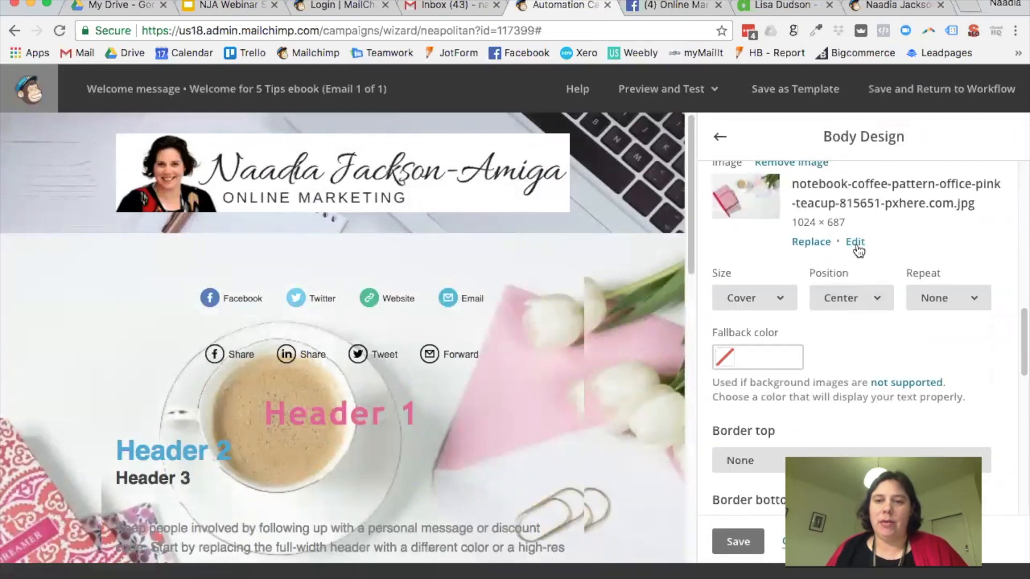
scroll(860, 249, up, 1)
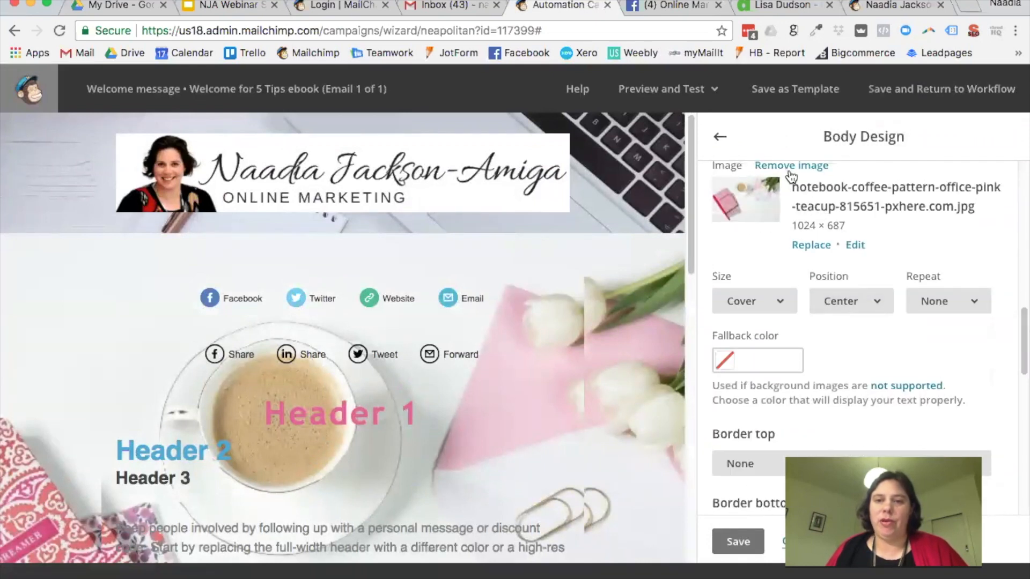
Step: Remove the inner body image, make its background white, and save the body design
click(789, 166)
click(740, 189)
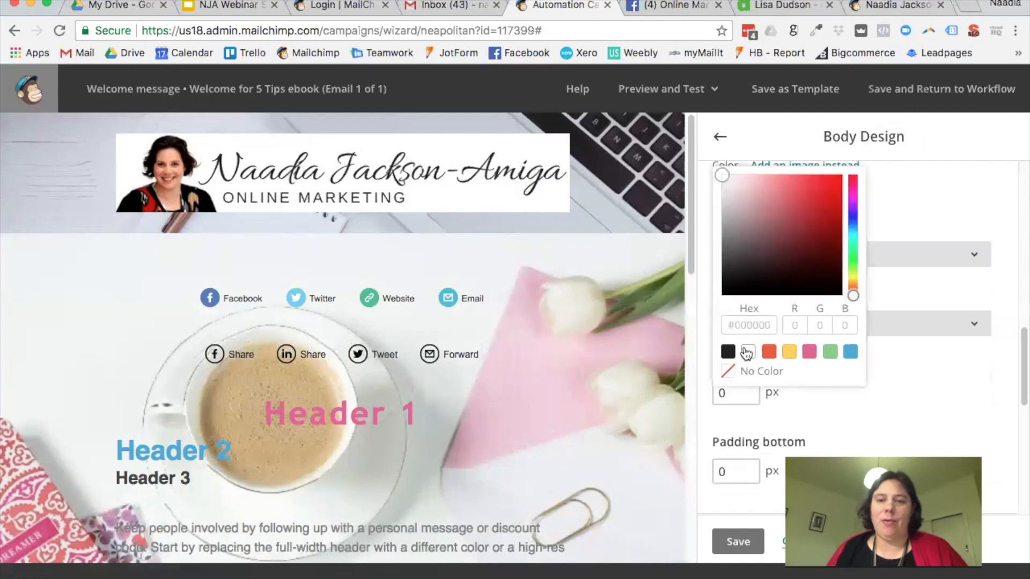
click(746, 354)
click(913, 205)
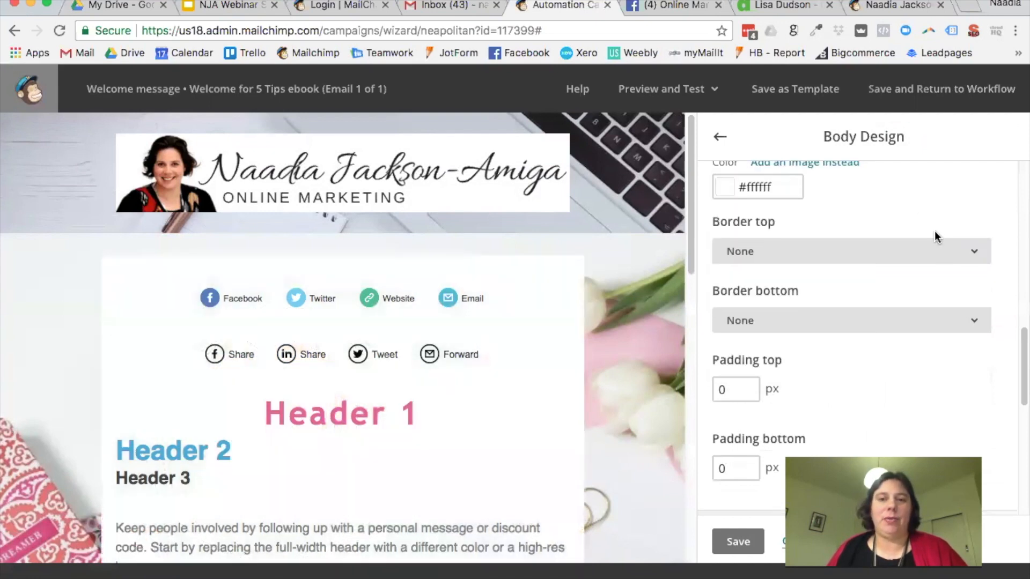
scroll(840, 261, up, 2)
scroll(639, 317, down, 4)
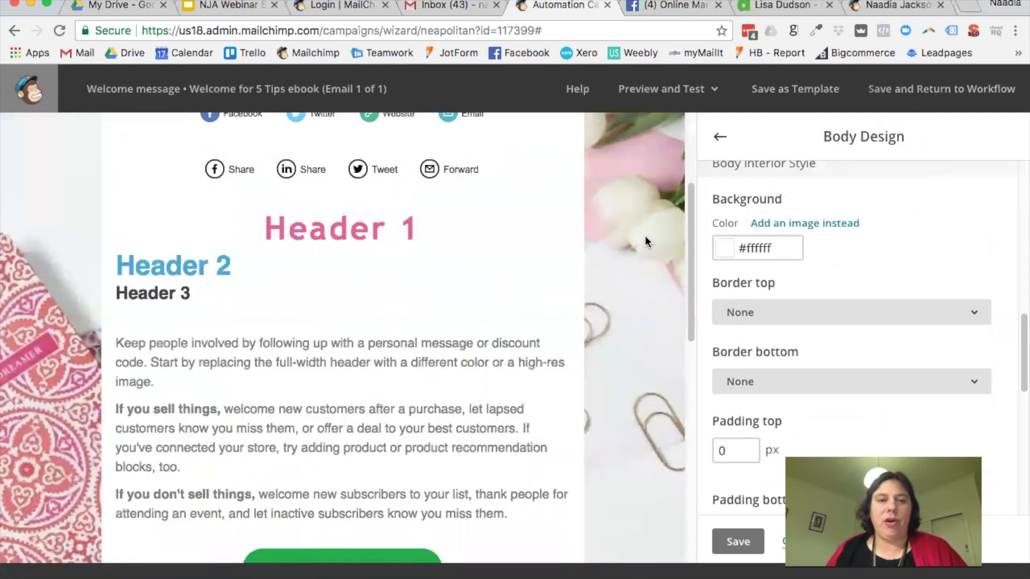
click(739, 542)
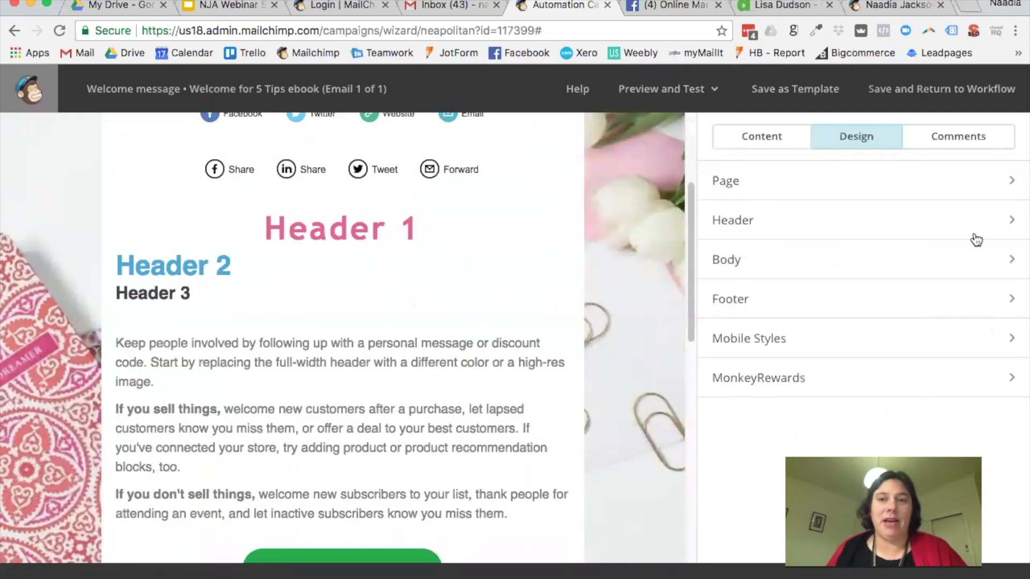
click(670, 94)
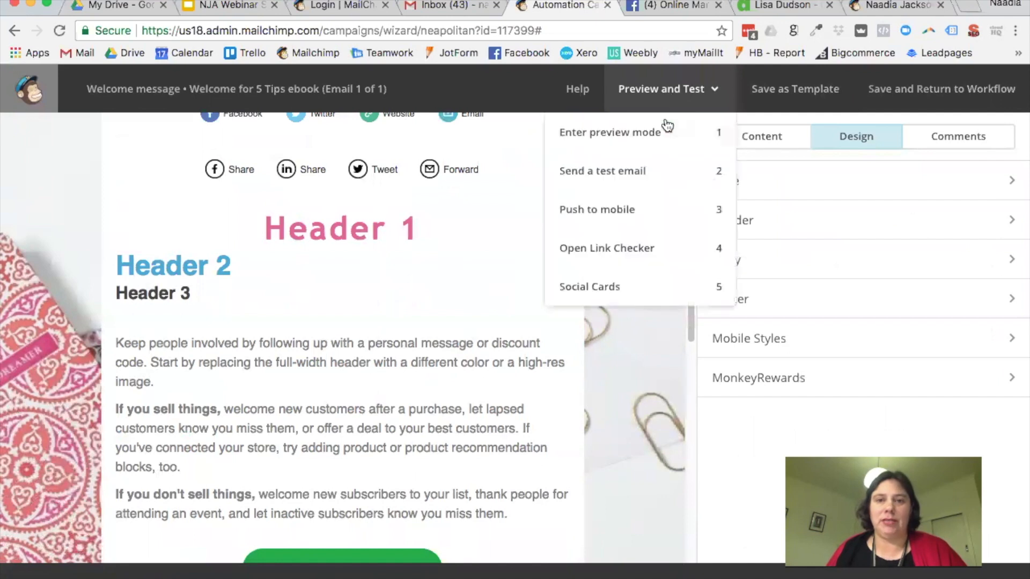
Step: Enter preview mode and scroll through the email's desktop rendering
click(633, 149)
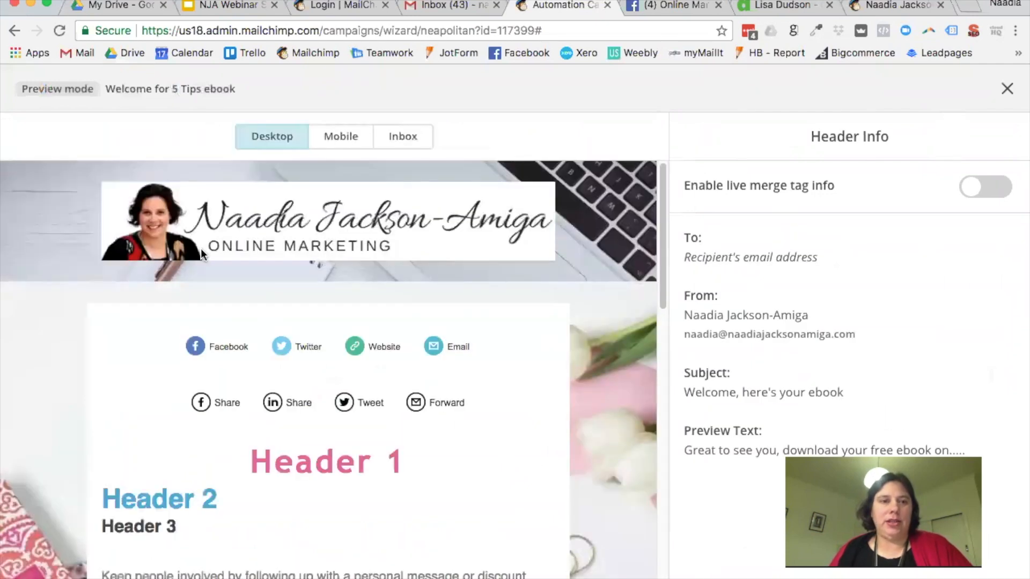
scroll(627, 271, down, 5)
scroll(626, 368, up, 5)
scroll(623, 361, down, 4)
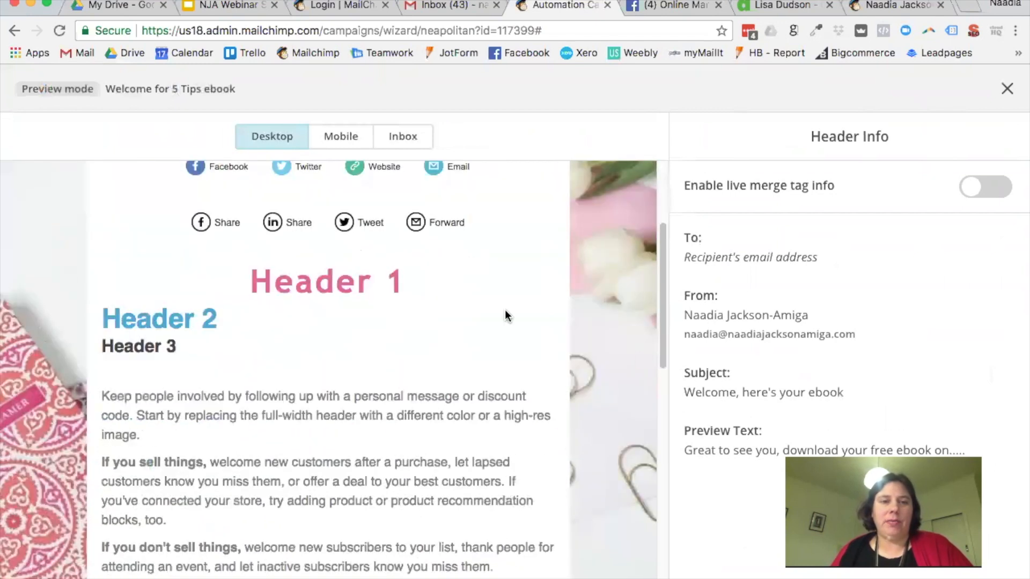
scroll(600, 302, up, 4)
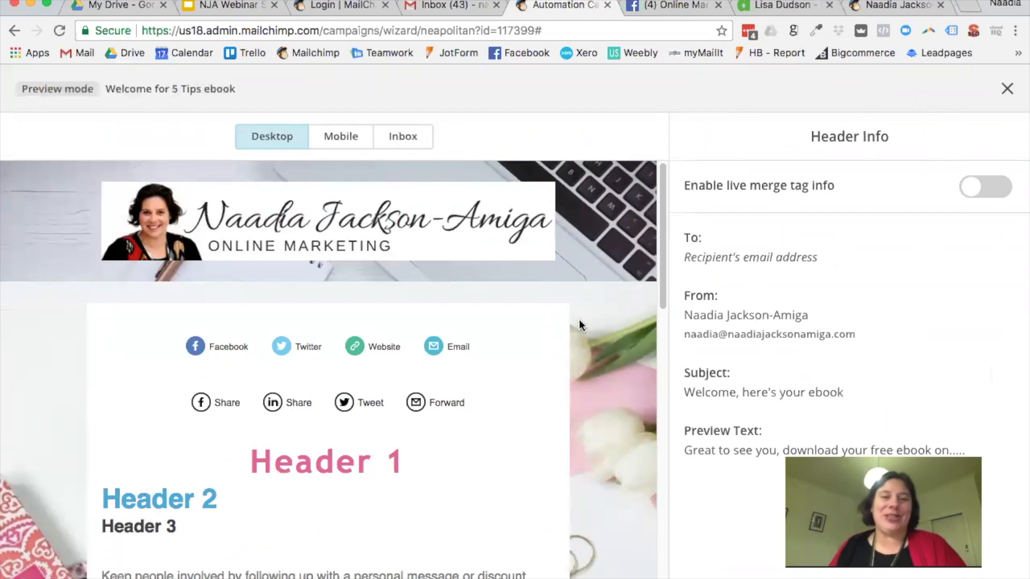
scroll(578, 320, down, 3)
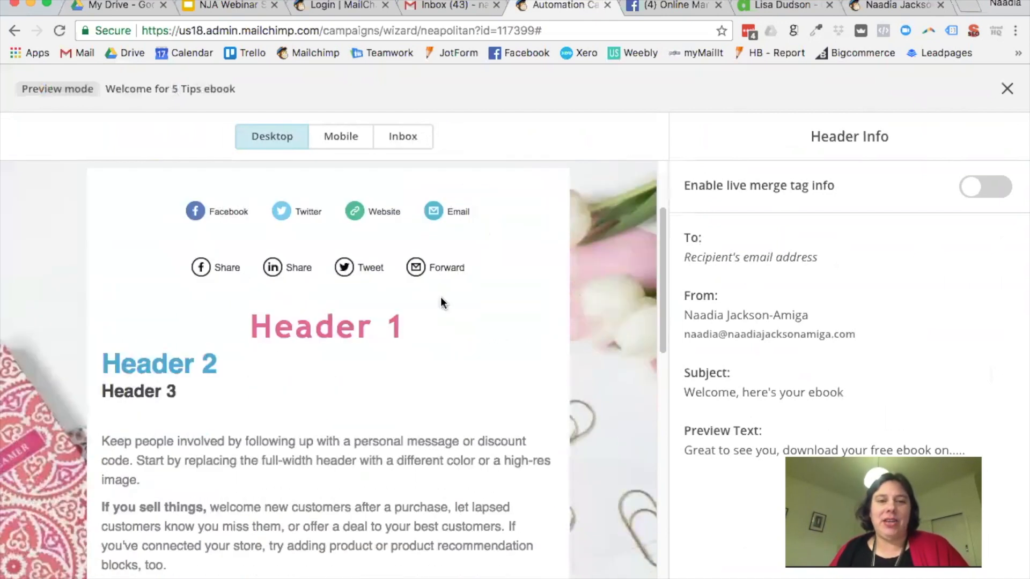
scroll(356, 400, down, 10)
scroll(354, 397, up, 11)
scroll(353, 397, up, 3)
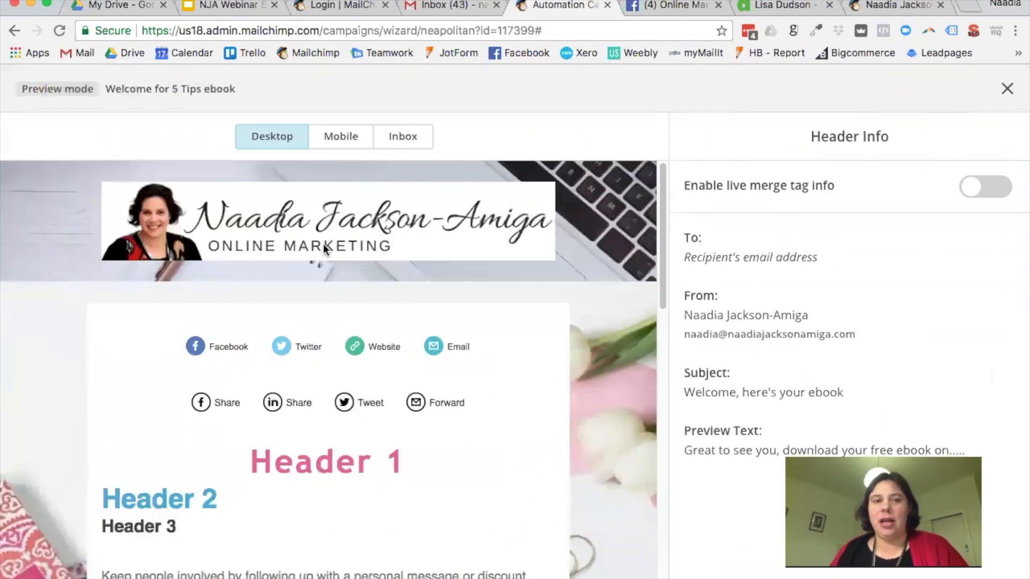
Step: Check the email's mobile preview, then close preview mode
click(341, 138)
scroll(413, 336, down, 10)
scroll(411, 337, down, 5)
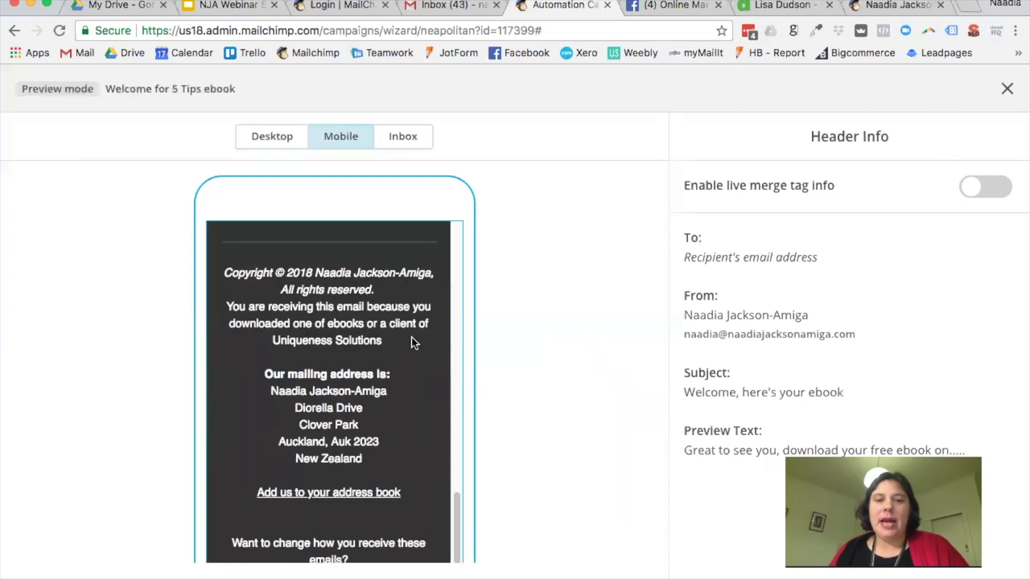
scroll(411, 337, up, 15)
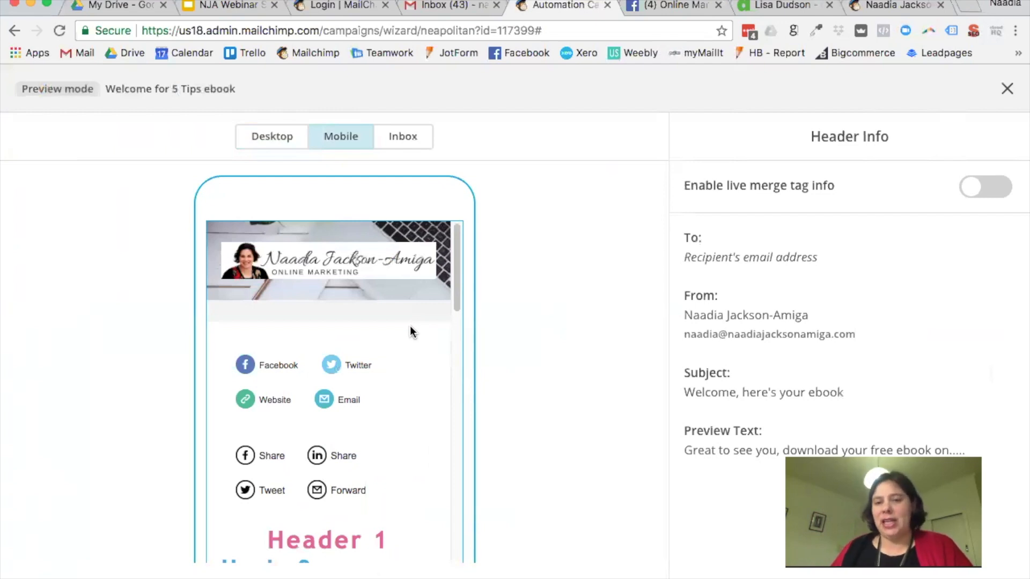
scroll(441, 327, down, 1)
scroll(441, 326, up, 1)
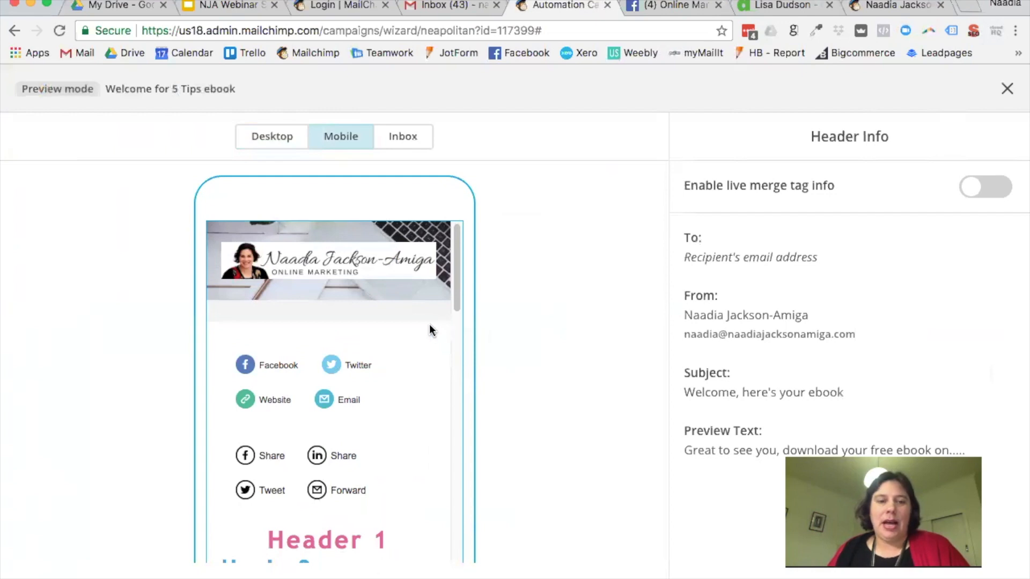
scroll(429, 325, down, 5)
click(1007, 88)
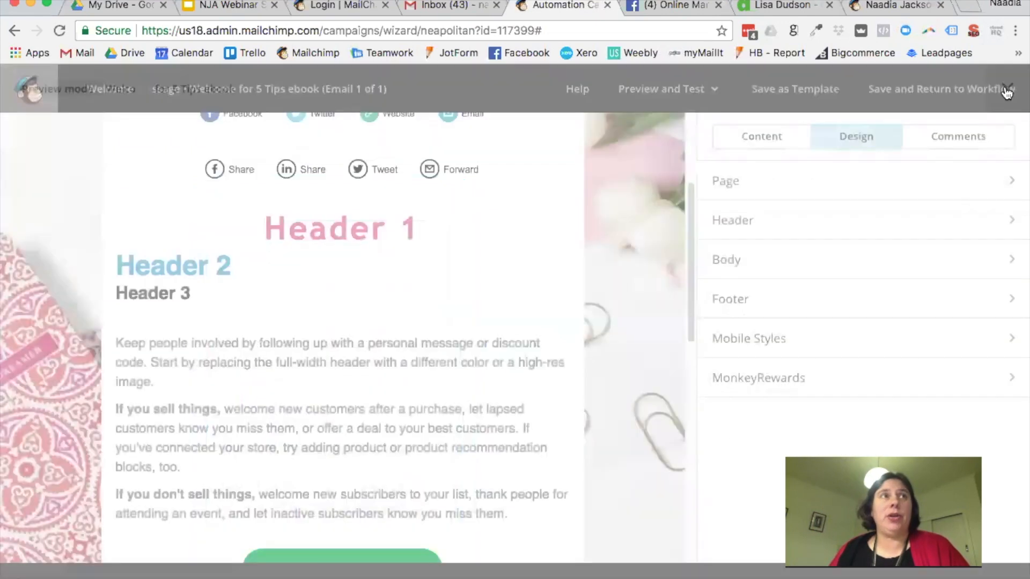
Step: Clear the keyboard photo from behind the logo header
scroll(392, 268, up, 3)
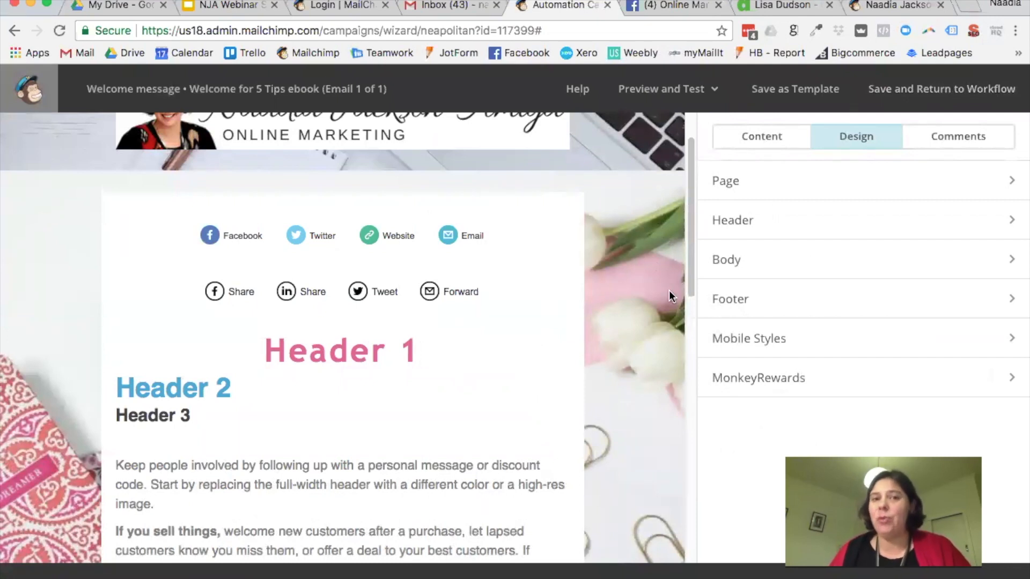
scroll(651, 269, up, 2)
mouse_move(645, 204)
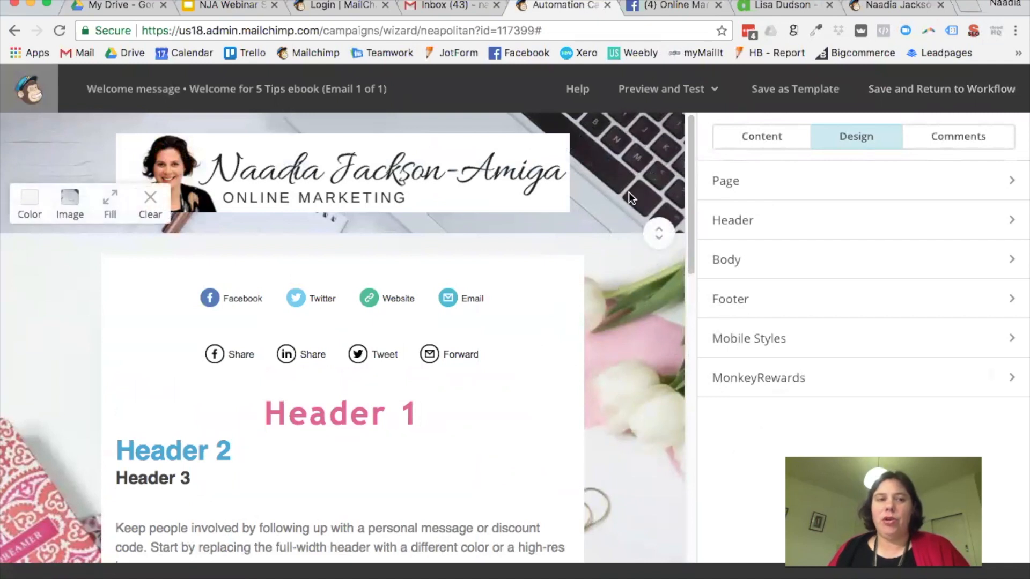
click(148, 208)
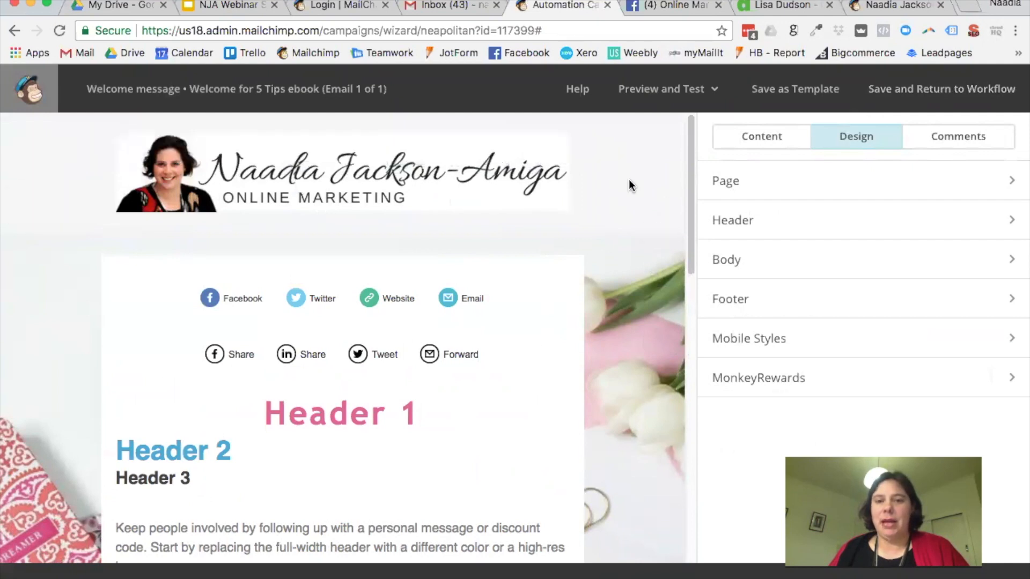
Step: Save the Footer design settings unchanged and switch to the Body settings
scroll(627, 375, down, 9)
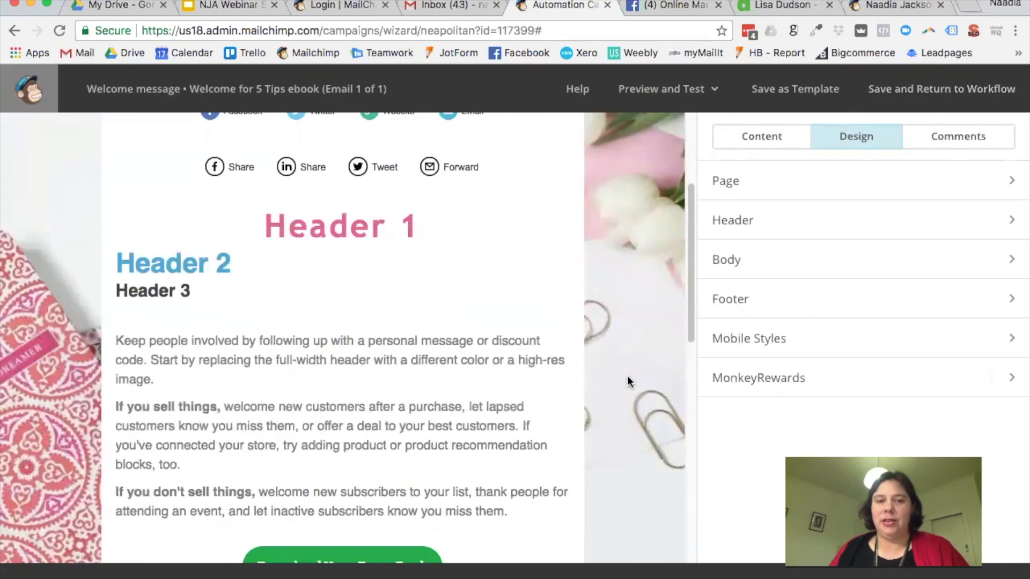
scroll(626, 376, up, 7)
scroll(626, 375, down, 7)
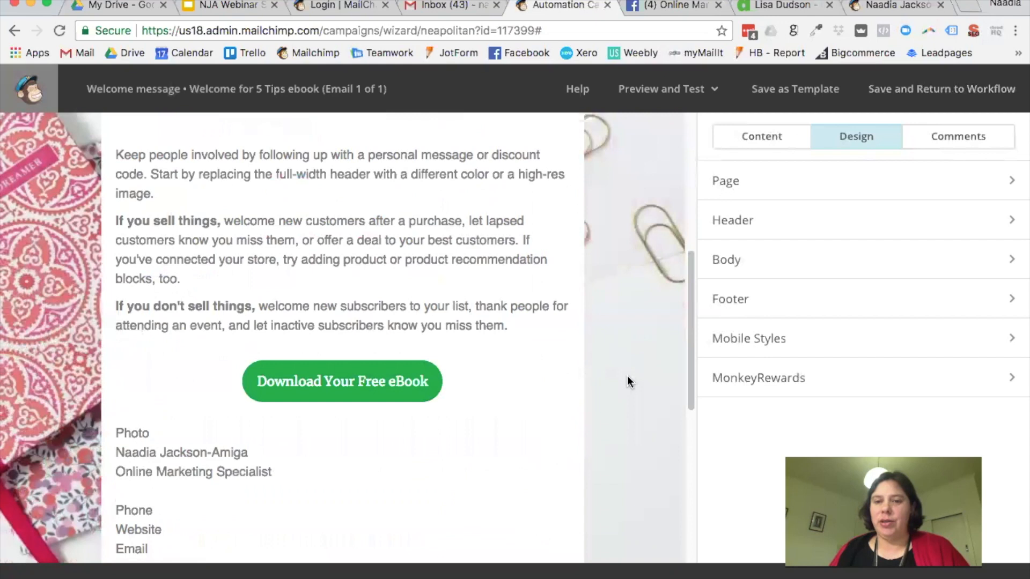
click(734, 302)
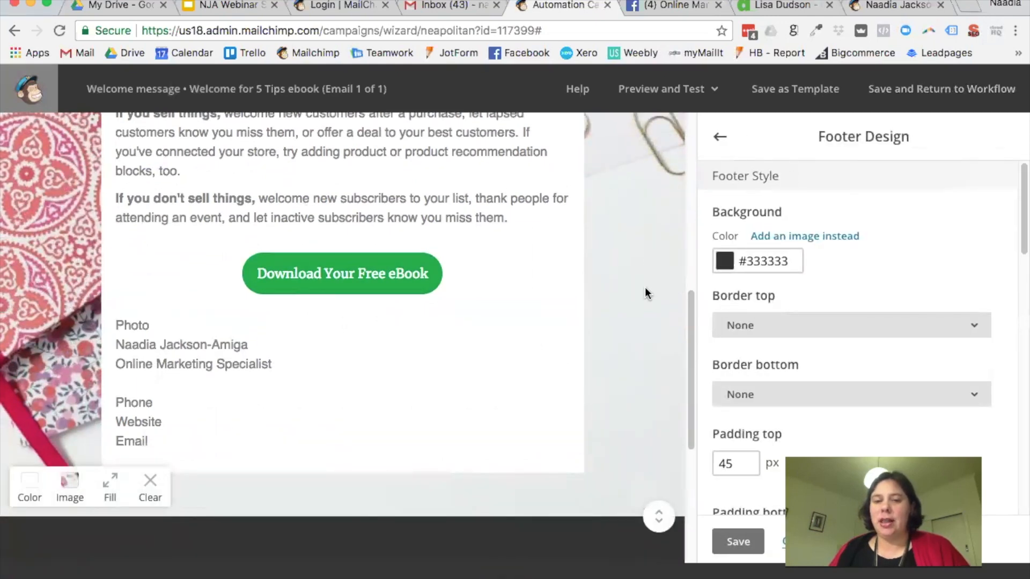
click(749, 543)
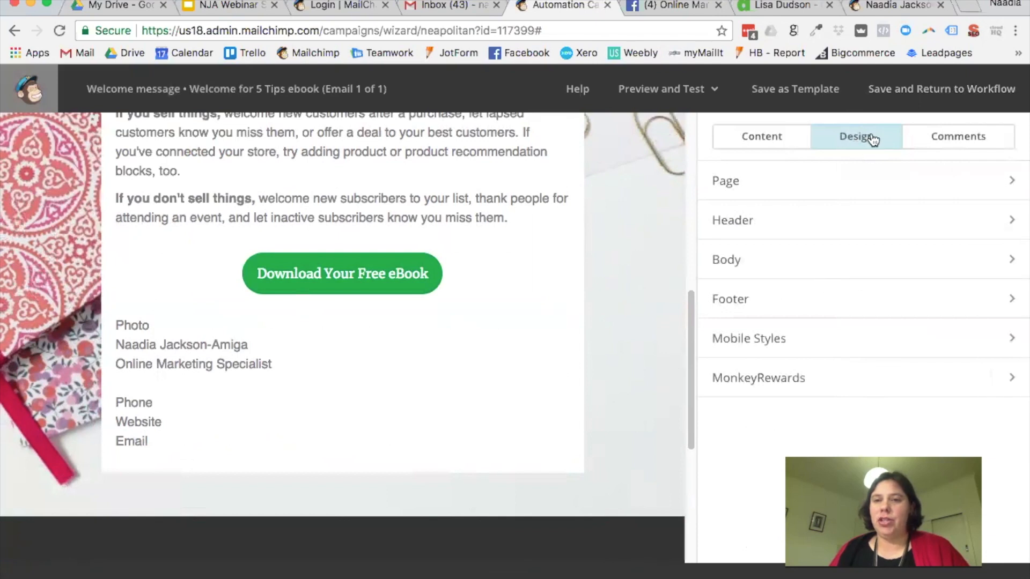
click(745, 273)
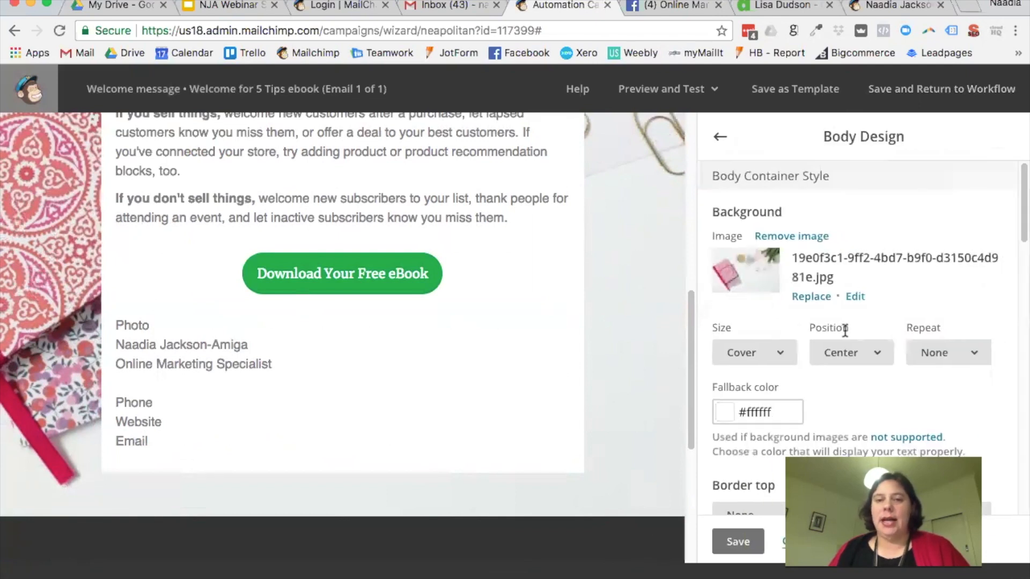
Step: Set the body link colour to red #ea5b3a
scroll(825, 329, down, 8)
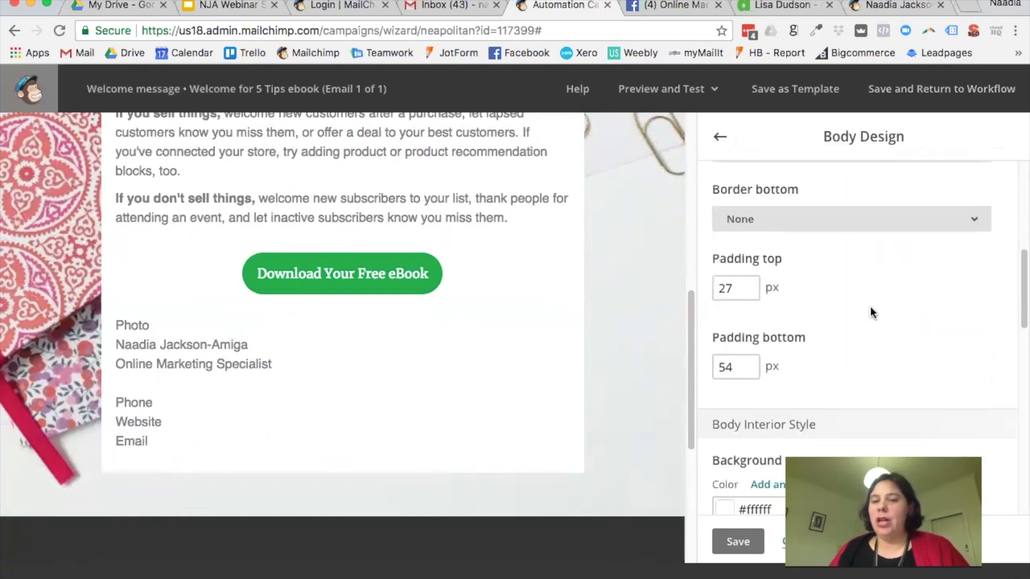
scroll(865, 332, down, 10)
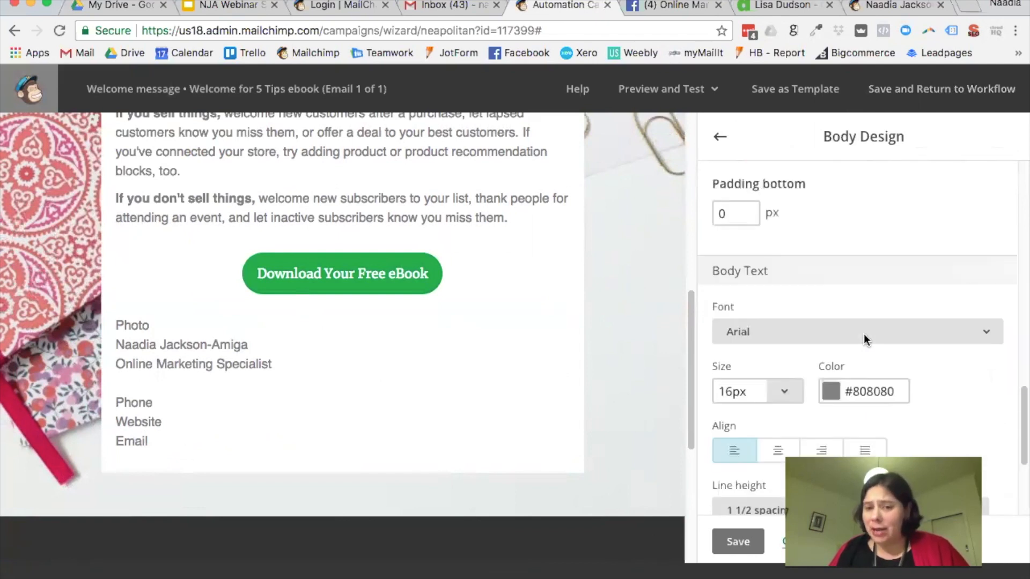
scroll(864, 333, down, 4)
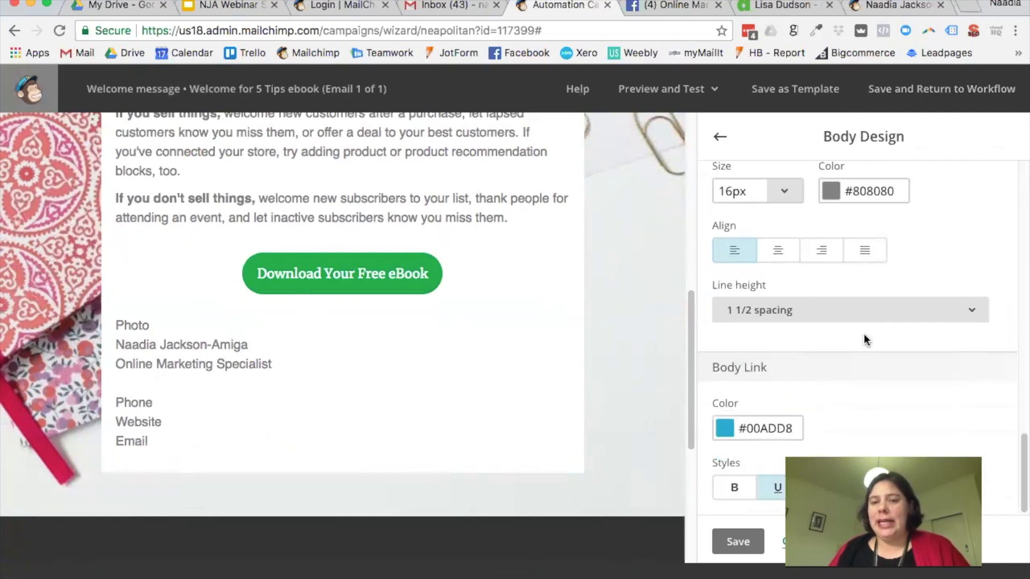
click(779, 428)
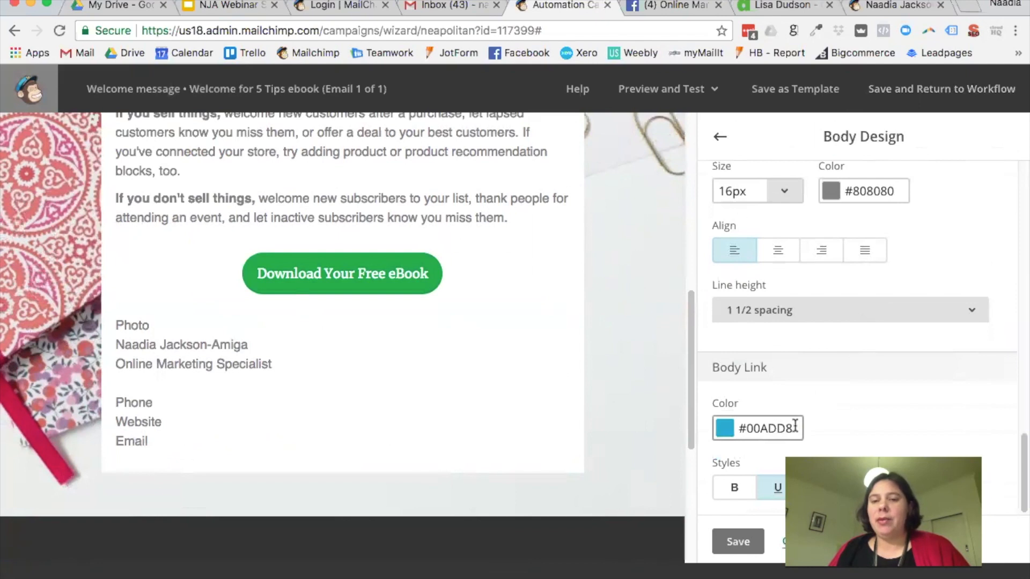
drag(796, 427, 728, 429)
click(771, 428)
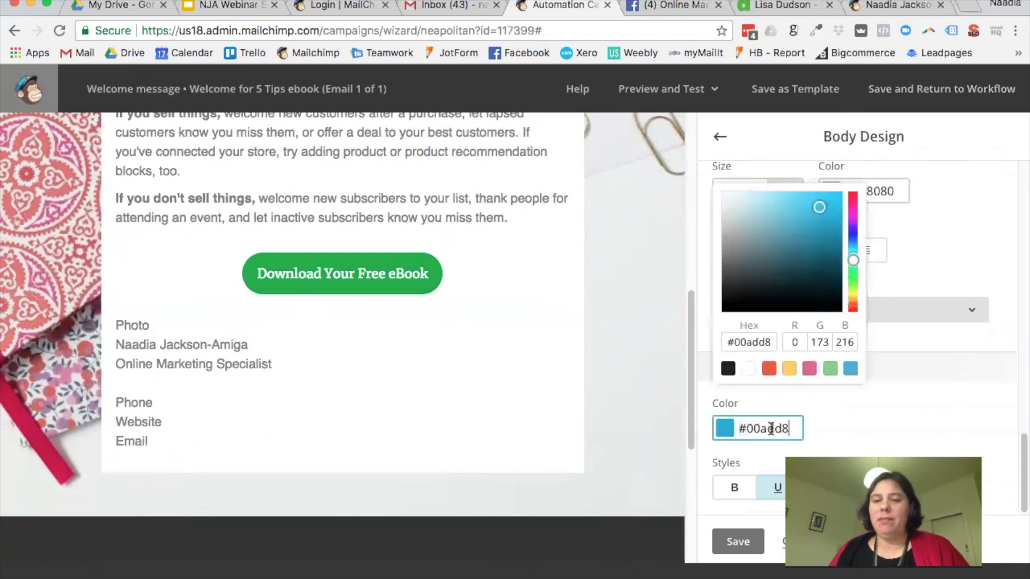
click(769, 369)
click(743, 391)
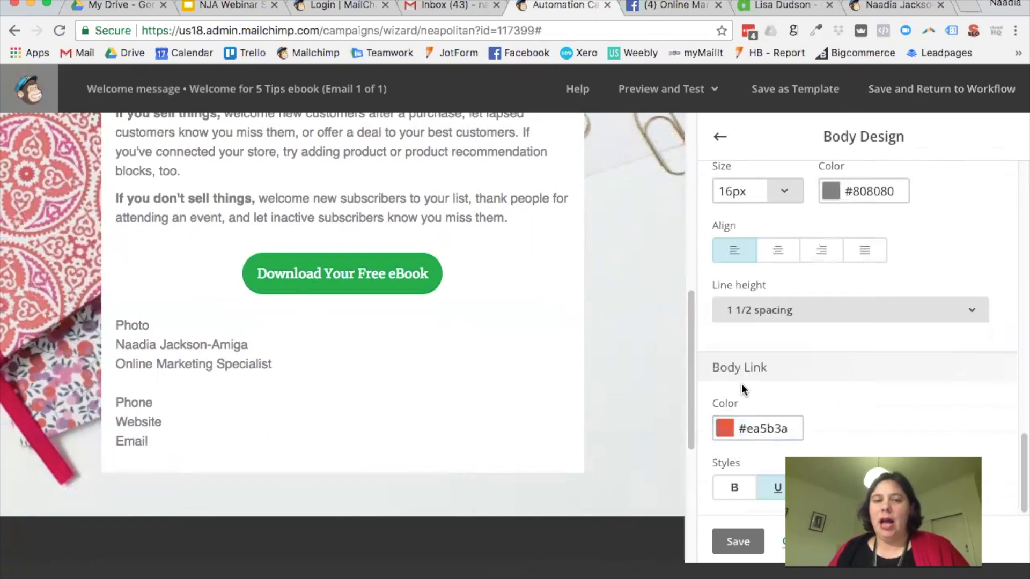
Step: Make body links bold and save the body design
scroll(483, 321, up, 3)
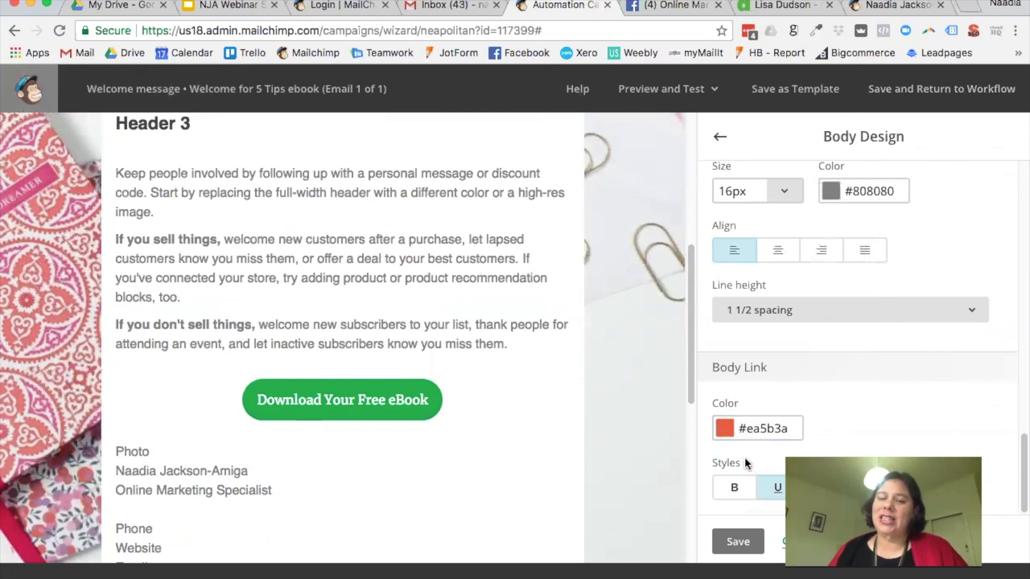
click(735, 488)
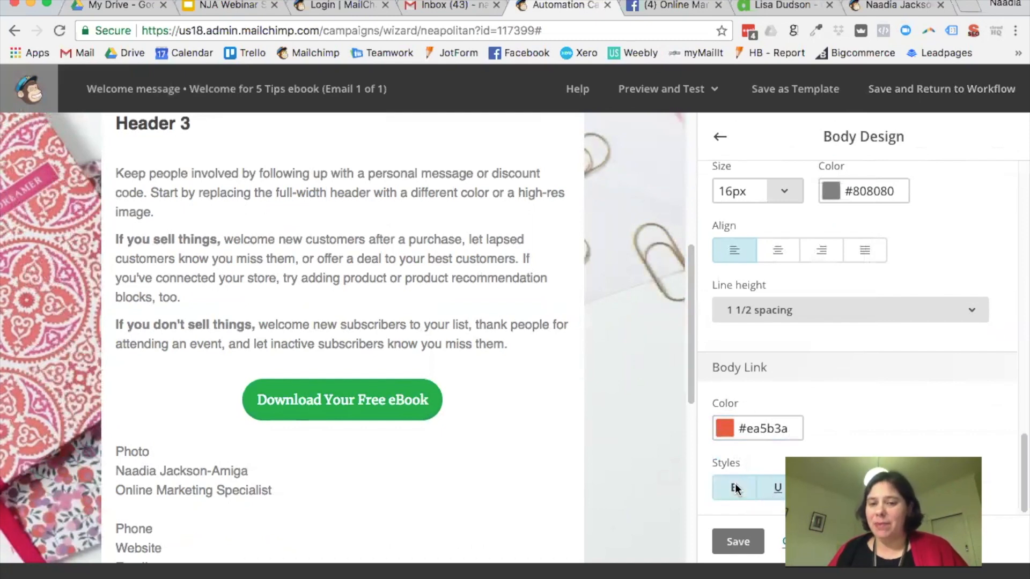
click(738, 542)
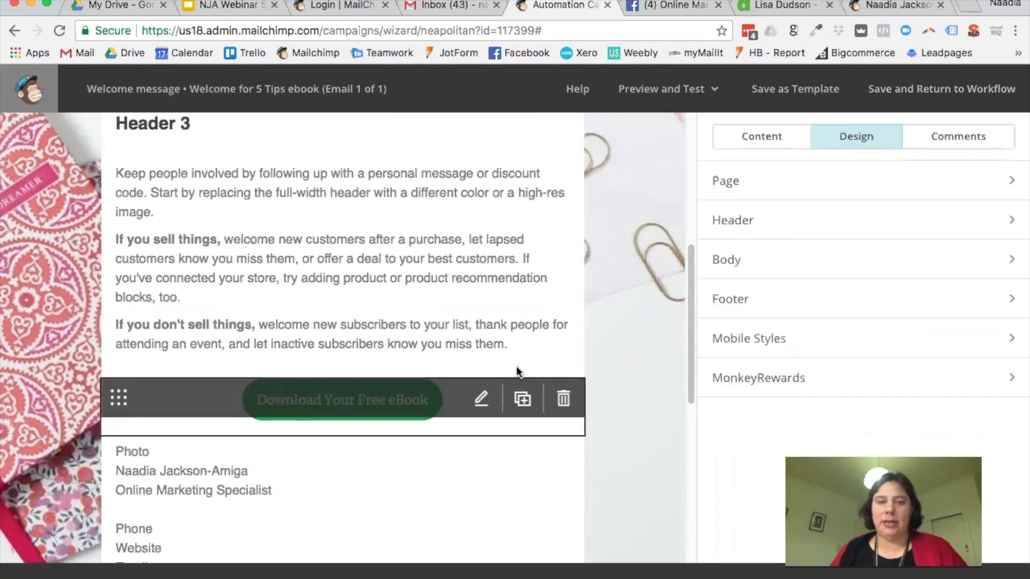
click(510, 333)
drag(800, 403, 712, 405)
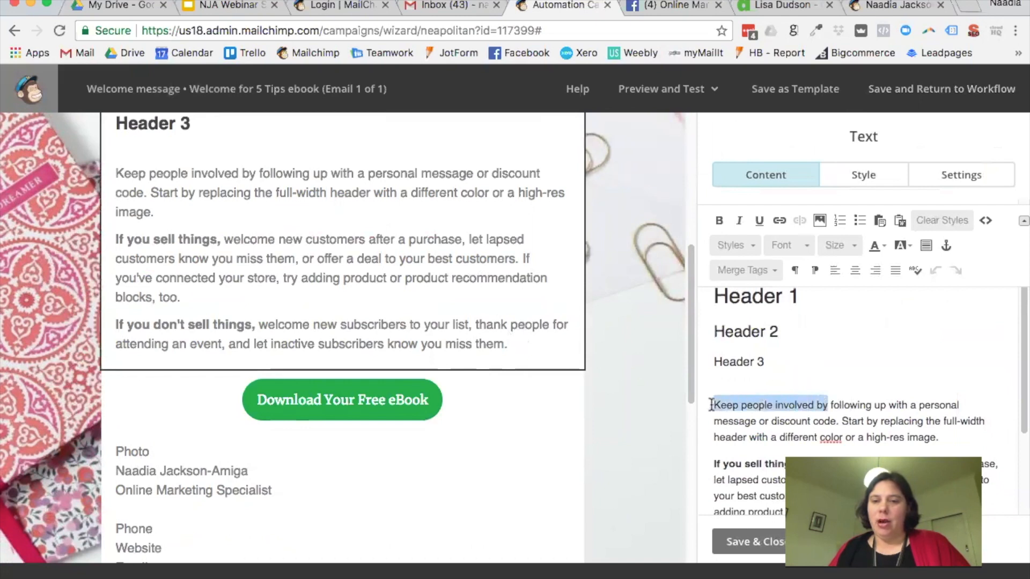
click(780, 220)
text(www.uniqueness.co.nz)
click(380, 464)
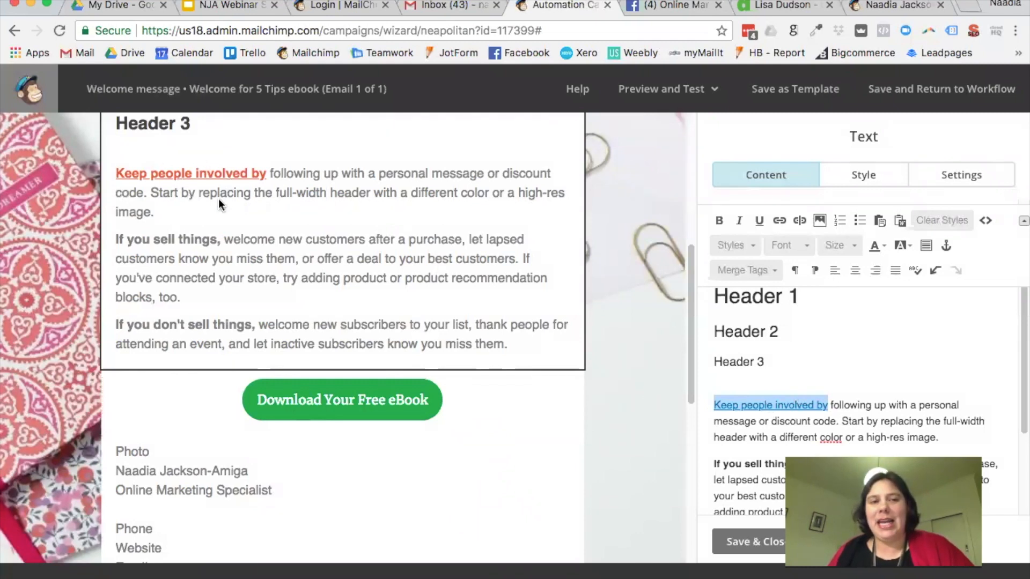
scroll(219, 202, up, 1)
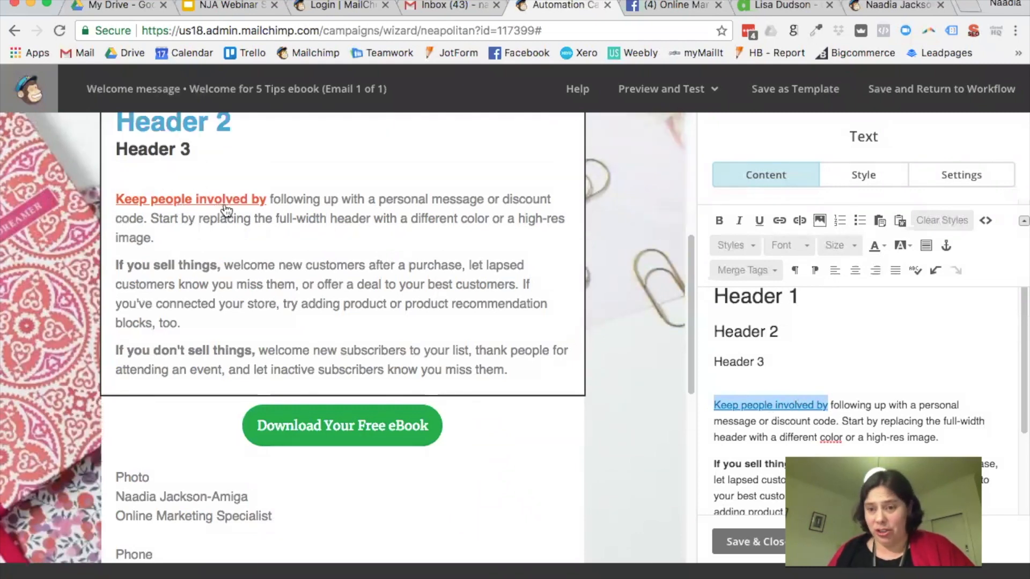
scroll(226, 209, up, 3)
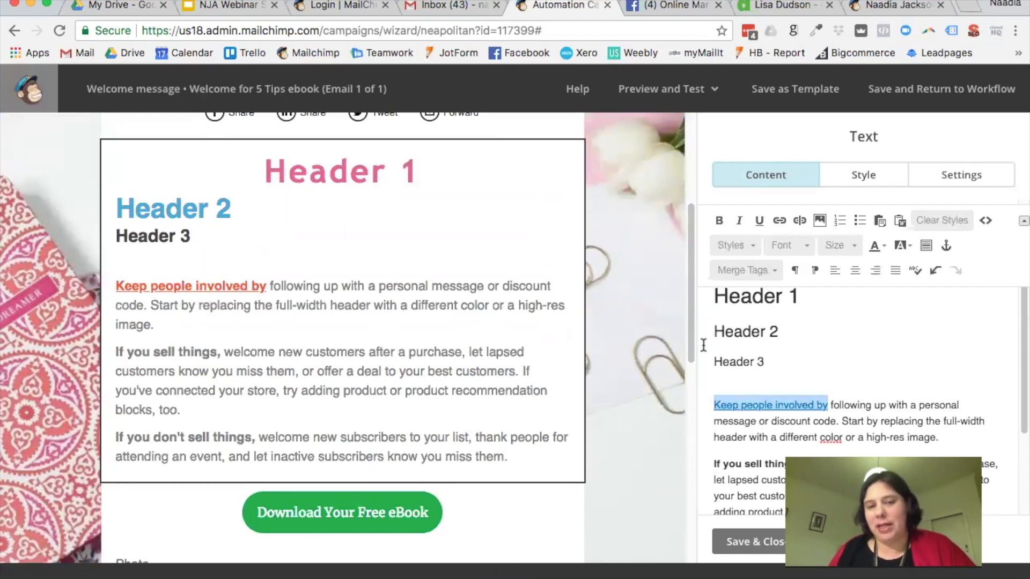
scroll(823, 394, down, 3)
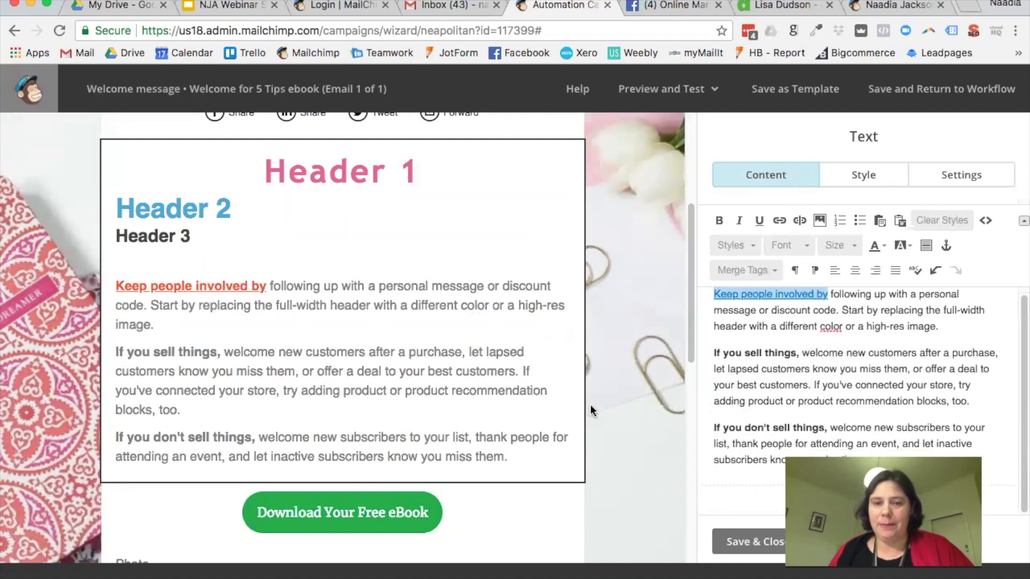
scroll(546, 395, down, 6)
scroll(546, 394, down, 3)
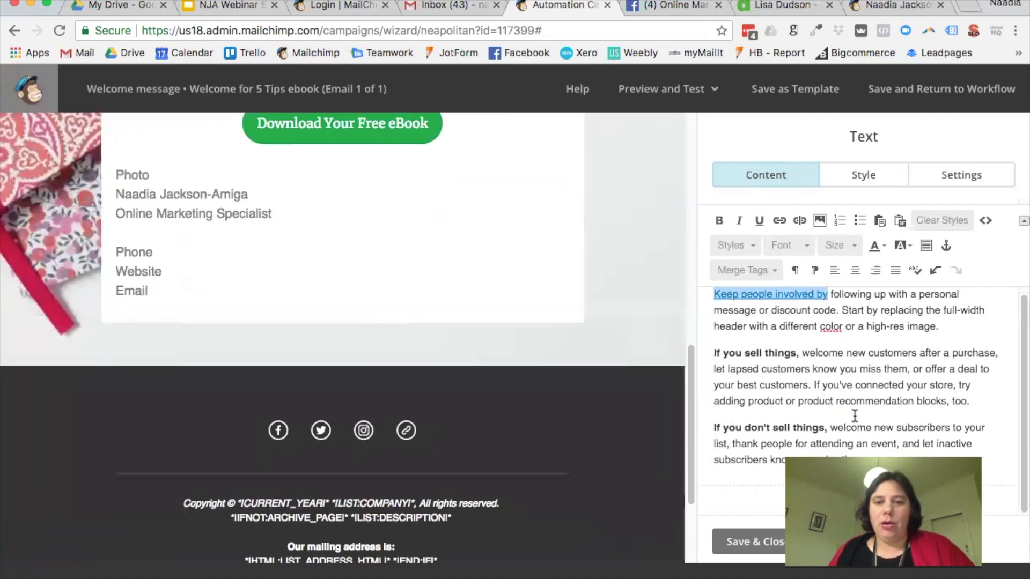
scroll(525, 357, up, 10)
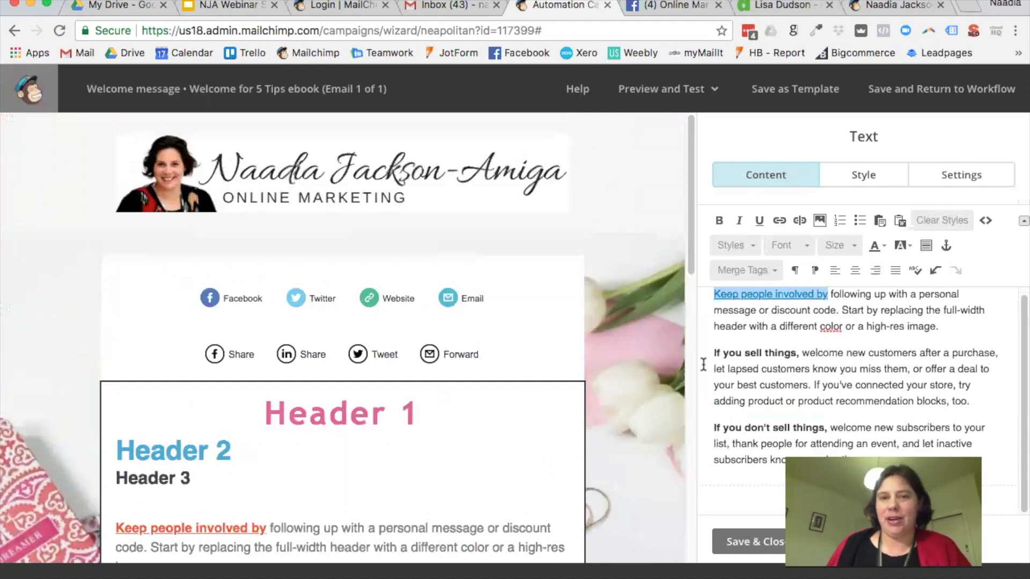
Step: Save the email design as a template named with the business owner's name, replacing 'Follow Up'
click(775, 94)
drag(435, 342, 304, 323)
key(BackSpace)
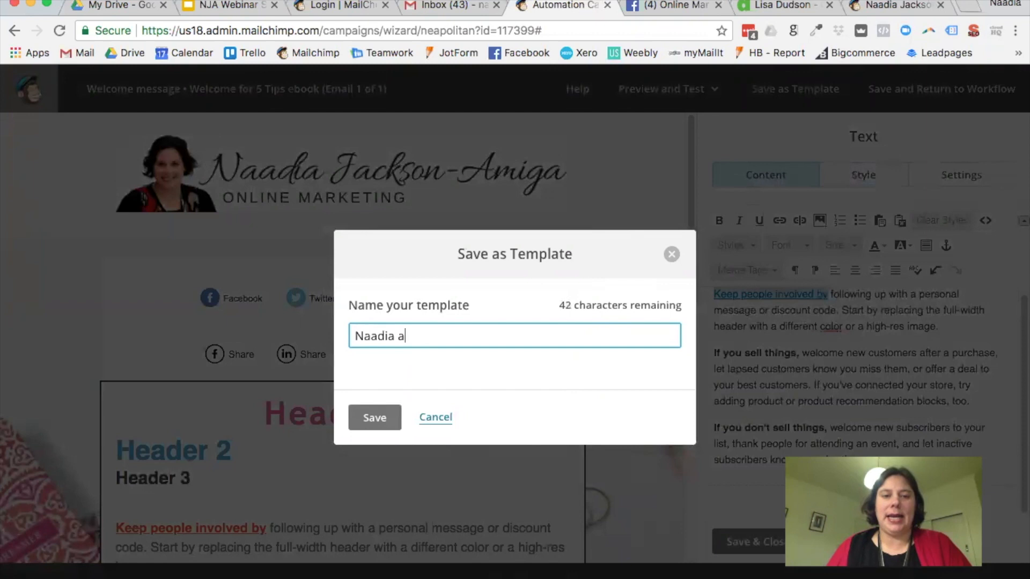
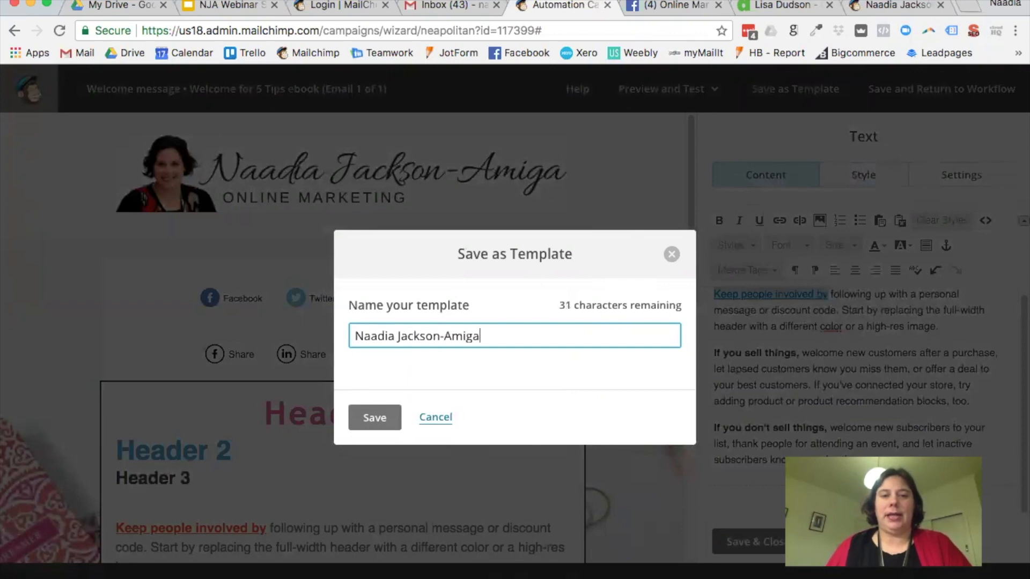
click(378, 426)
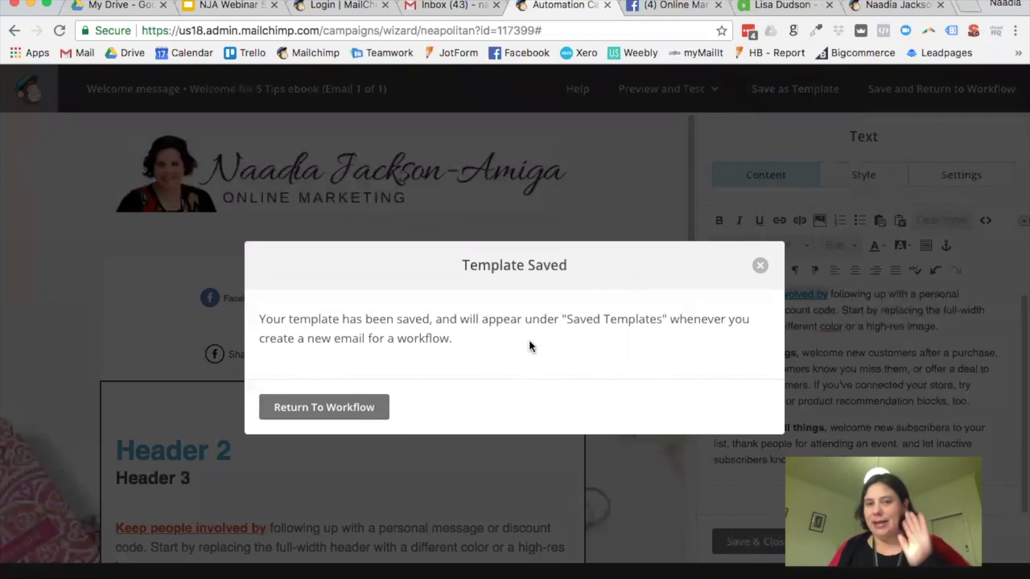
click(761, 266)
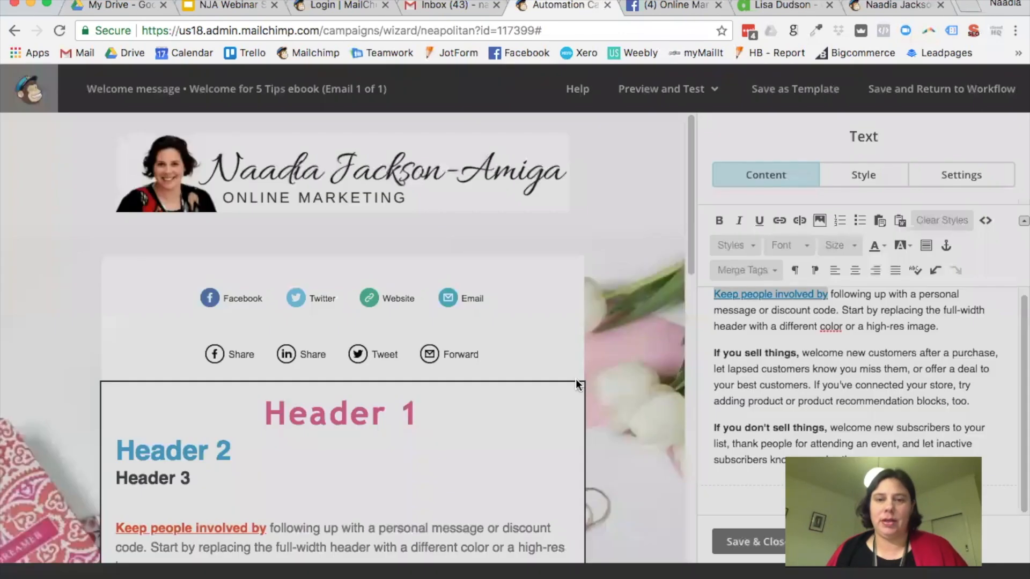
Step: Delete the Social Follow links block from the welcome email
scroll(616, 392, down, 10)
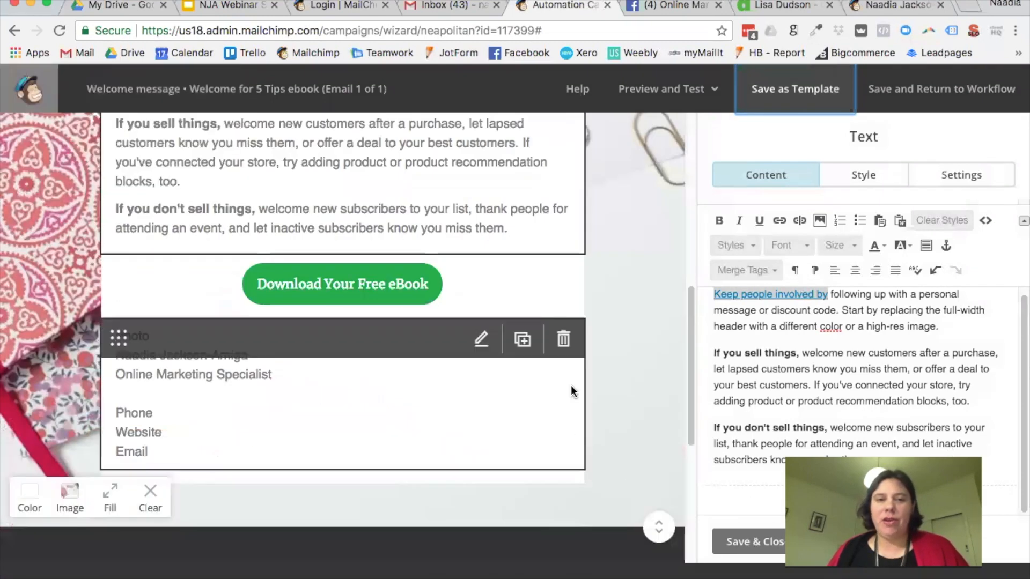
scroll(569, 390, up, 7)
scroll(567, 387, up, 3)
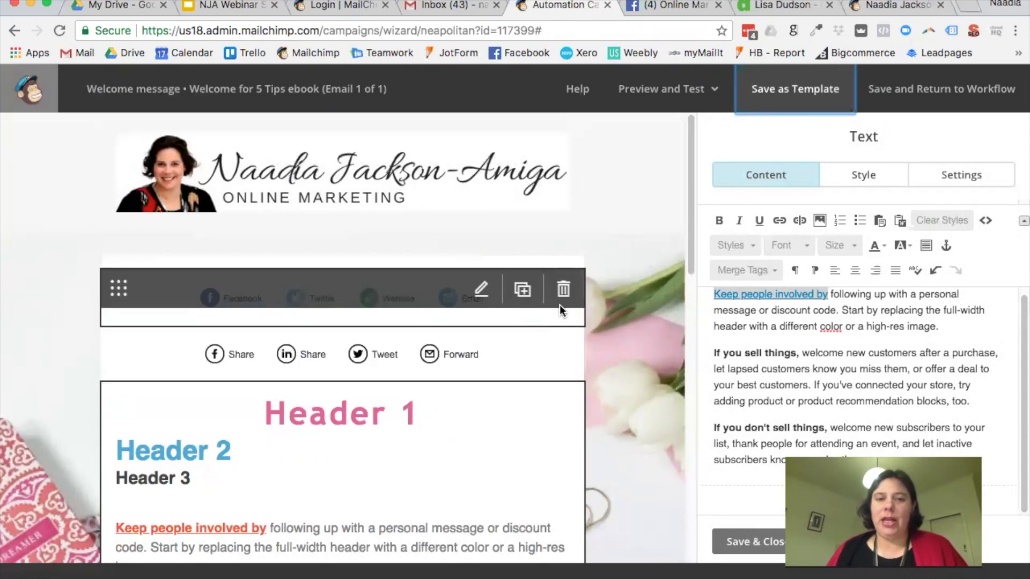
click(558, 304)
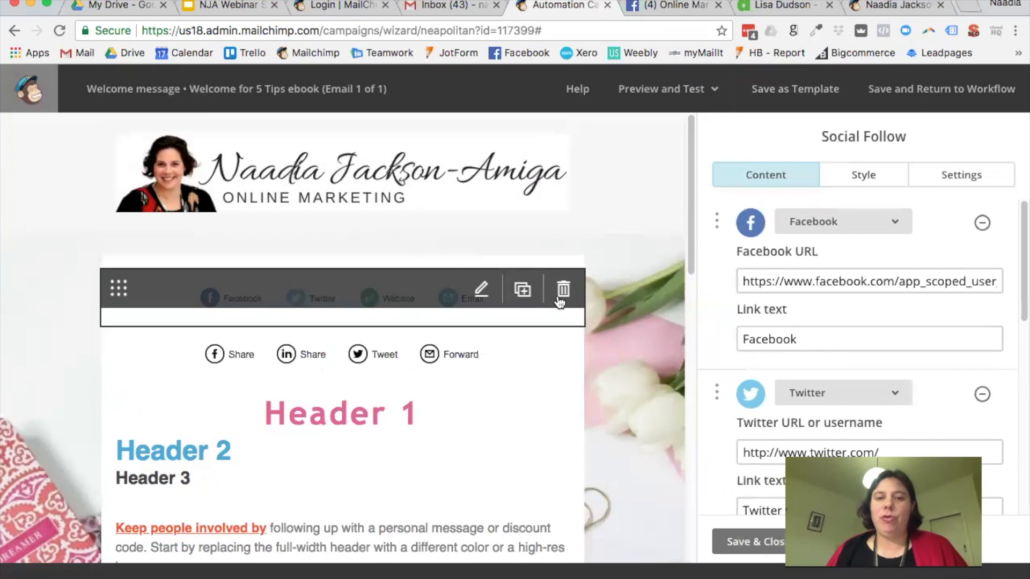
click(563, 291)
click(357, 406)
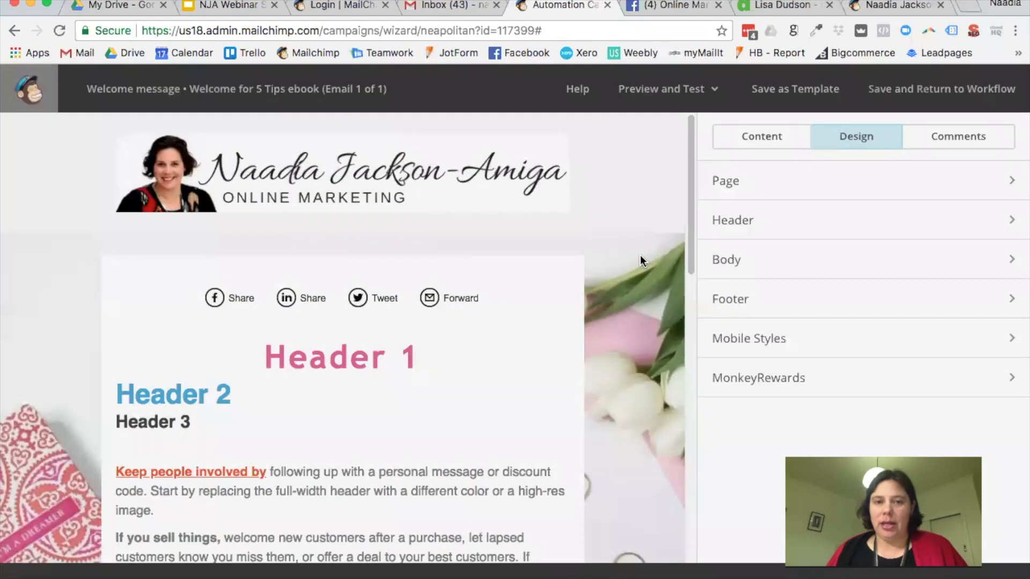
Step: Open the main text block and scroll through the finished email to review it
scroll(639, 256, down, 4)
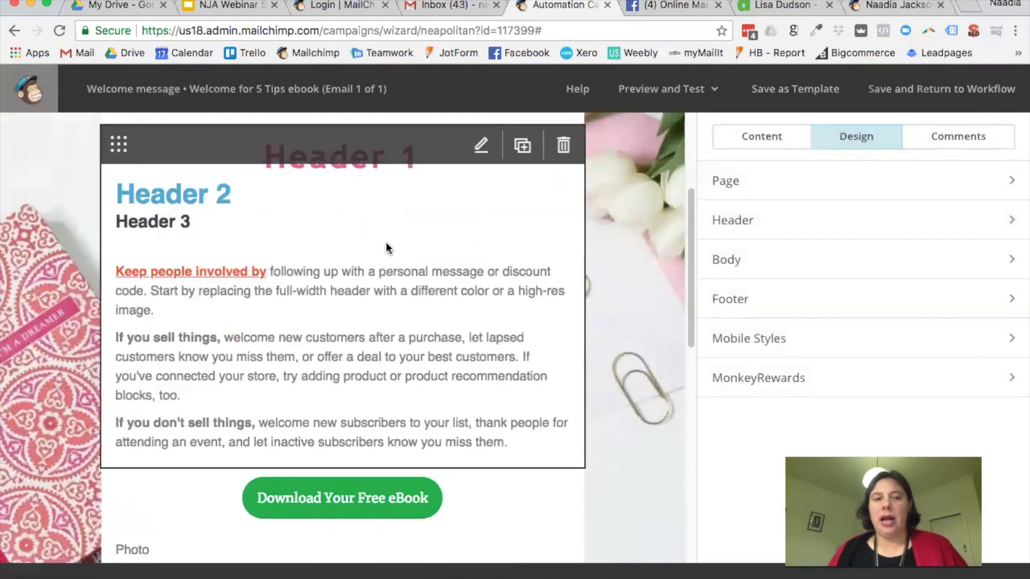
click(384, 241)
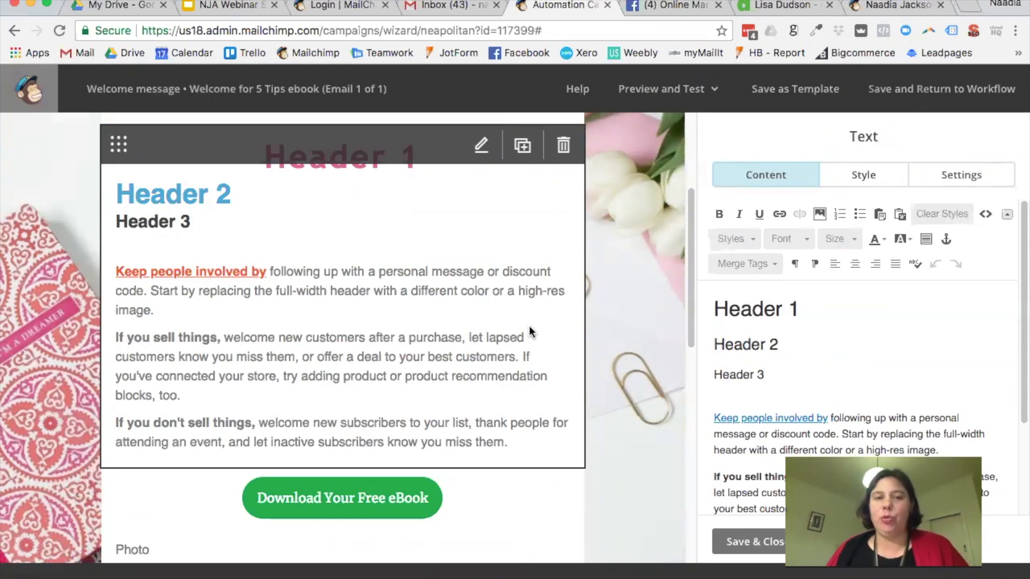
scroll(466, 383, down, 4)
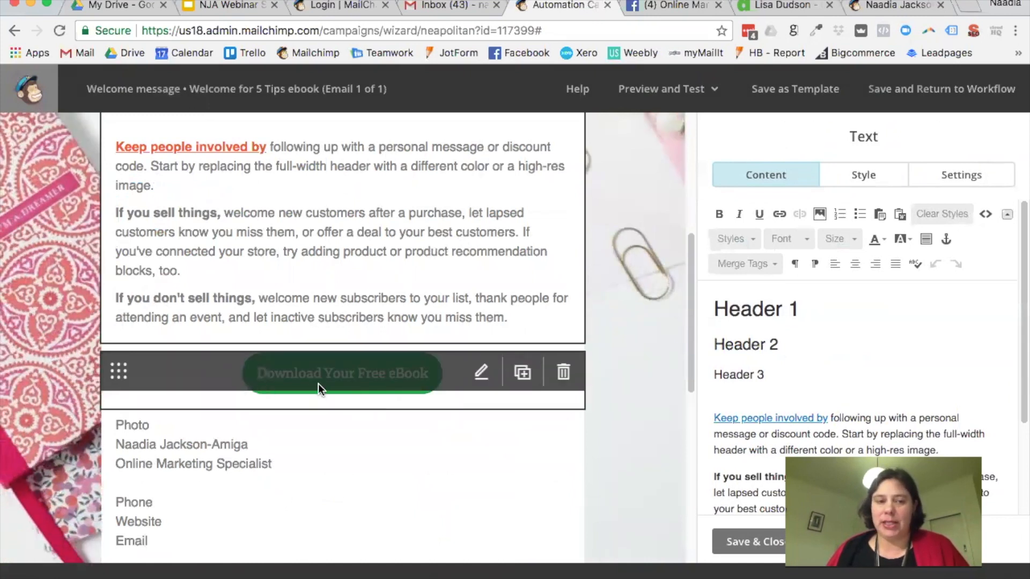
scroll(317, 384, down, 5)
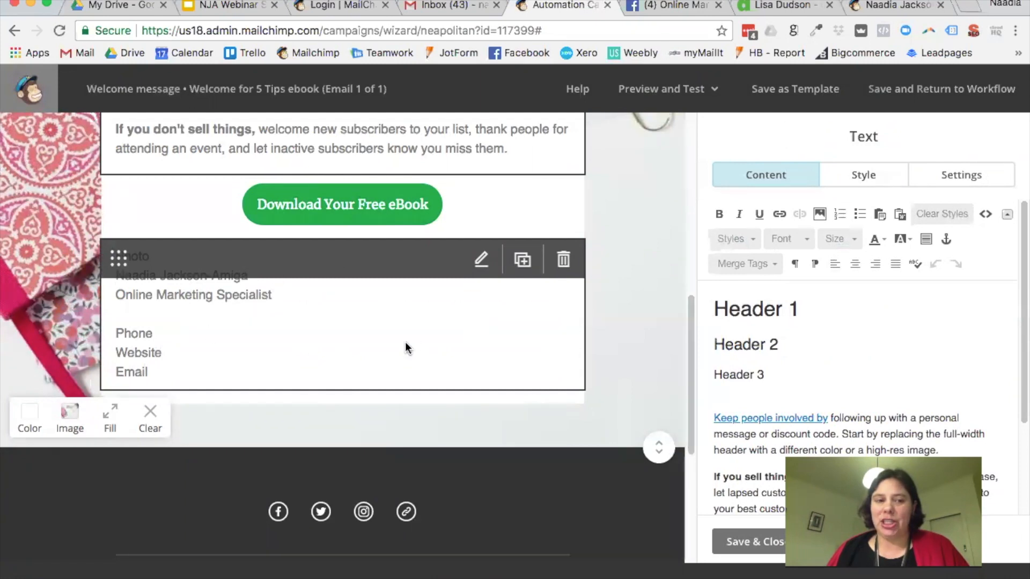
scroll(619, 358, down, 8)
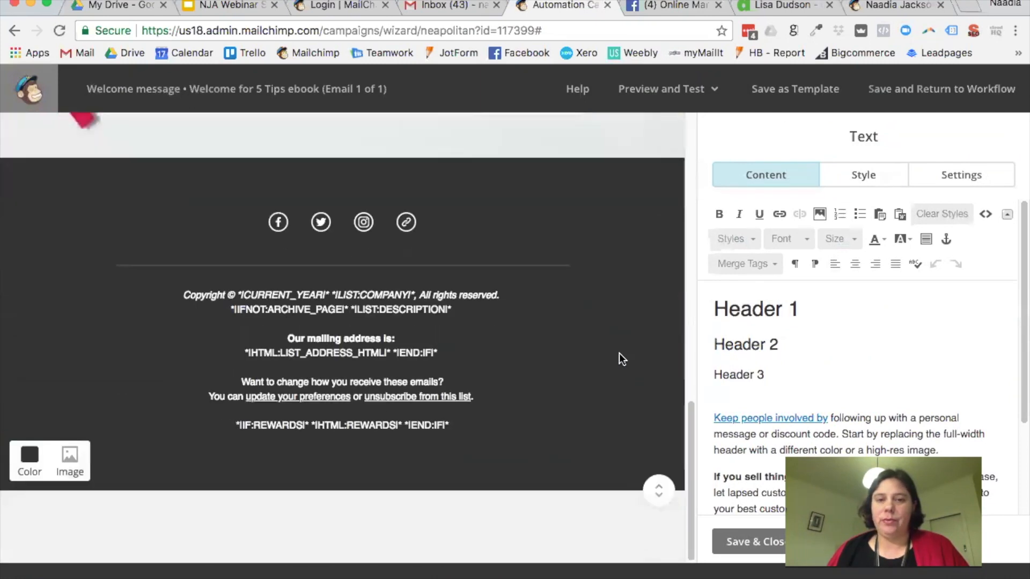
scroll(619, 353, up, 12)
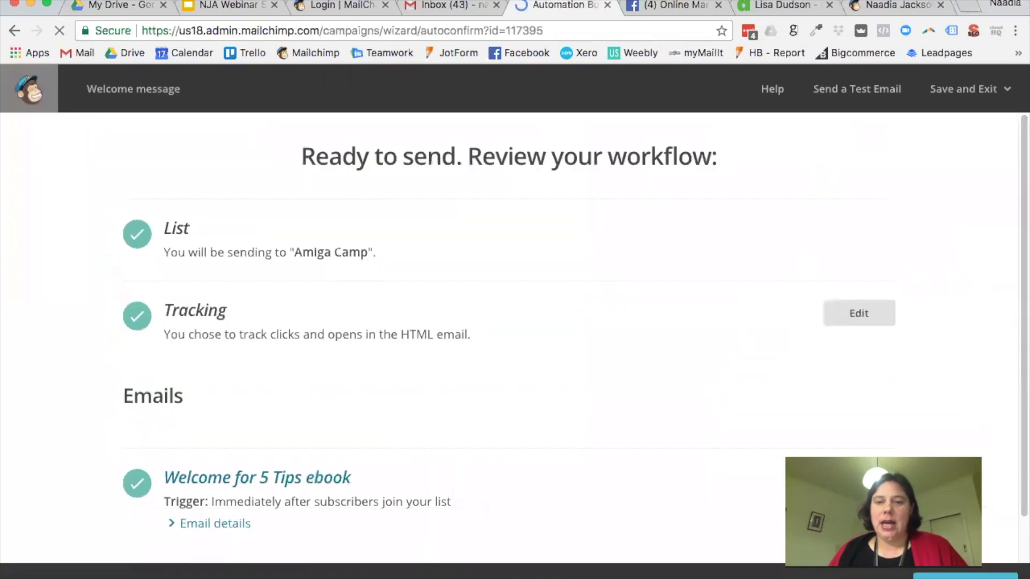
Step: Start the welcome workflow and check it is listed as Sending under Campaigns
scroll(714, 408, down, 1)
click(966, 576)
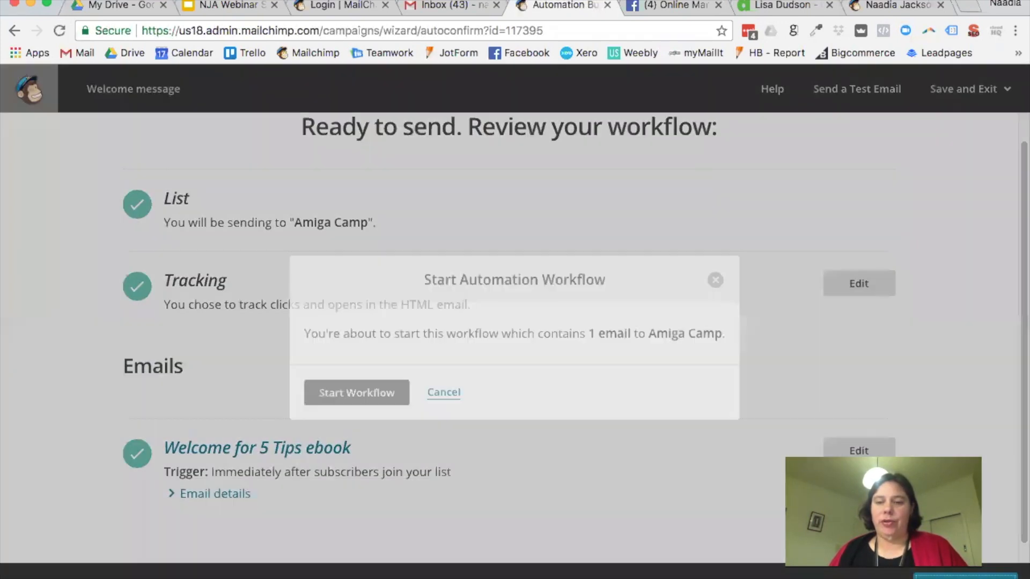
click(373, 393)
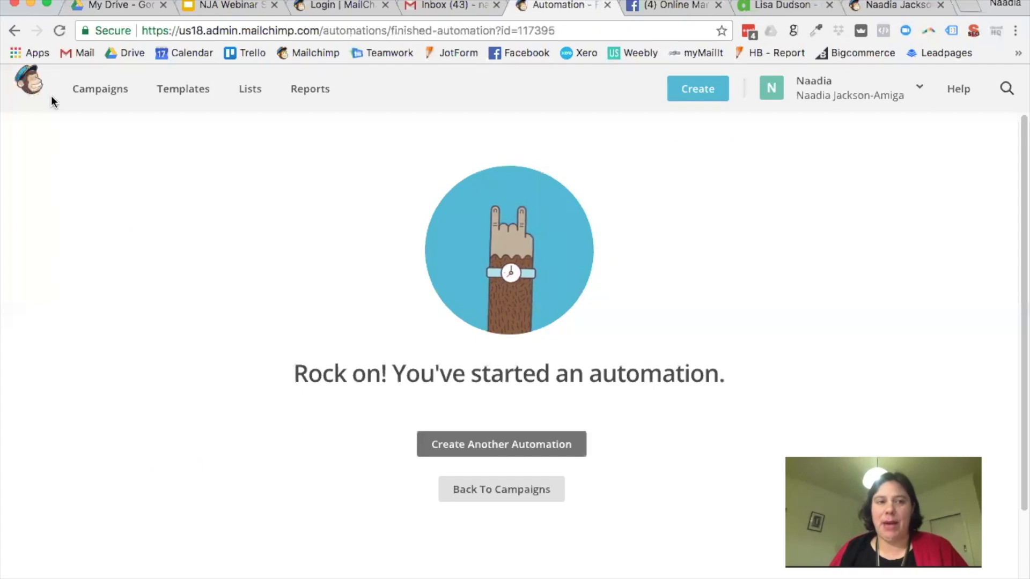
click(86, 98)
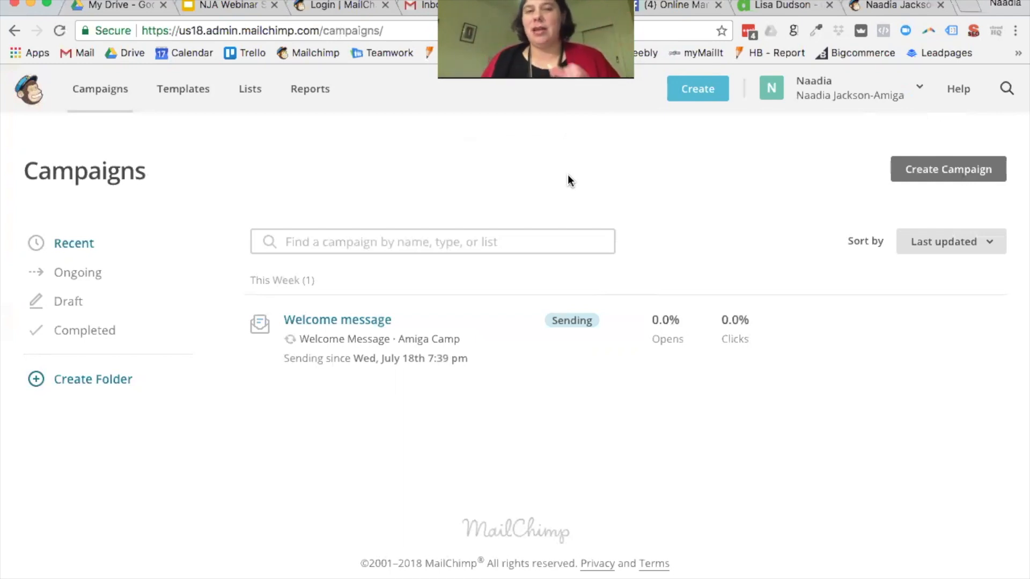
Step: Close the leftover MailChimp login tab and return to the Campaigns page
click(893, 4)
click(375, 5)
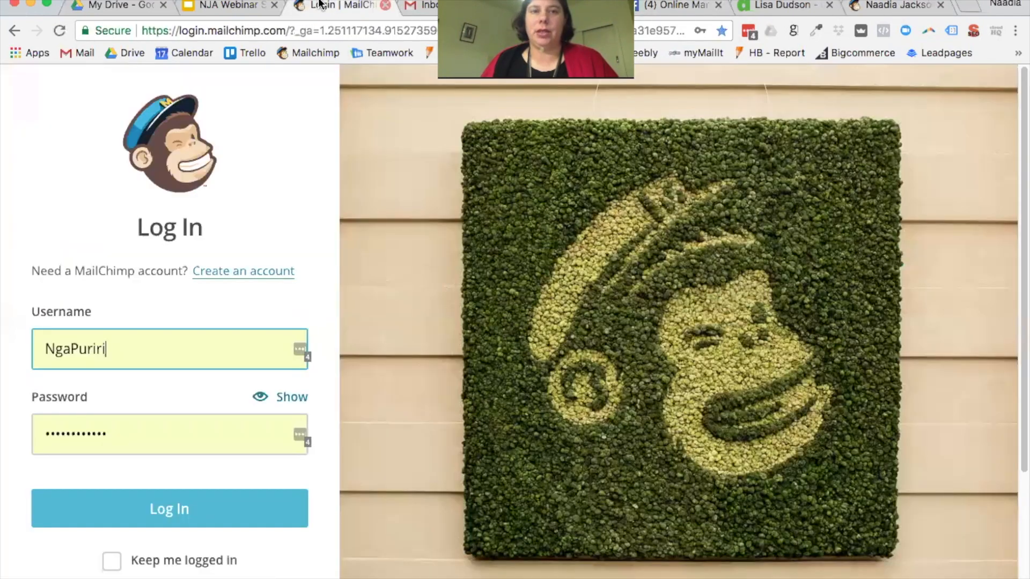
click(386, 5)
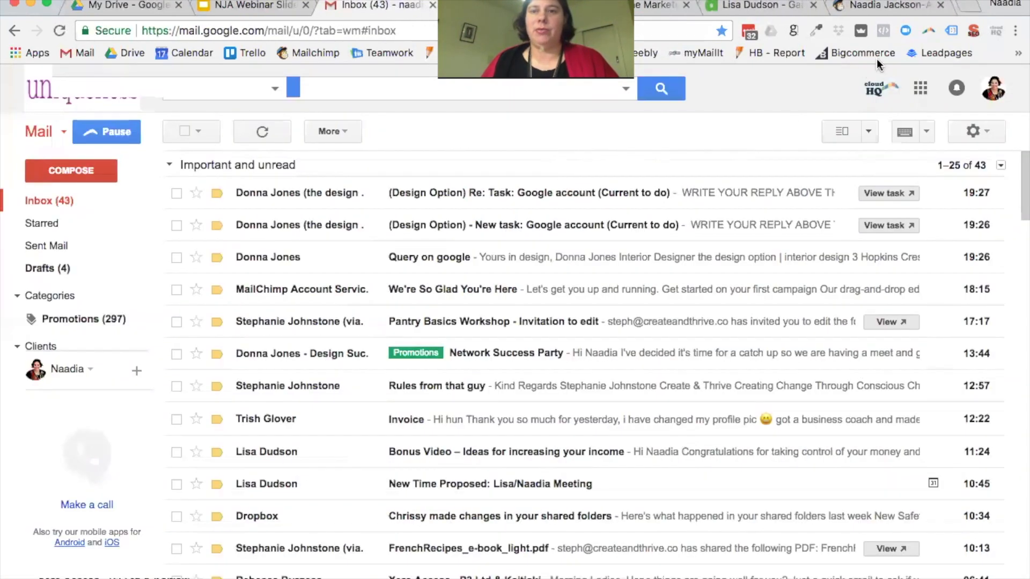
click(514, 6)
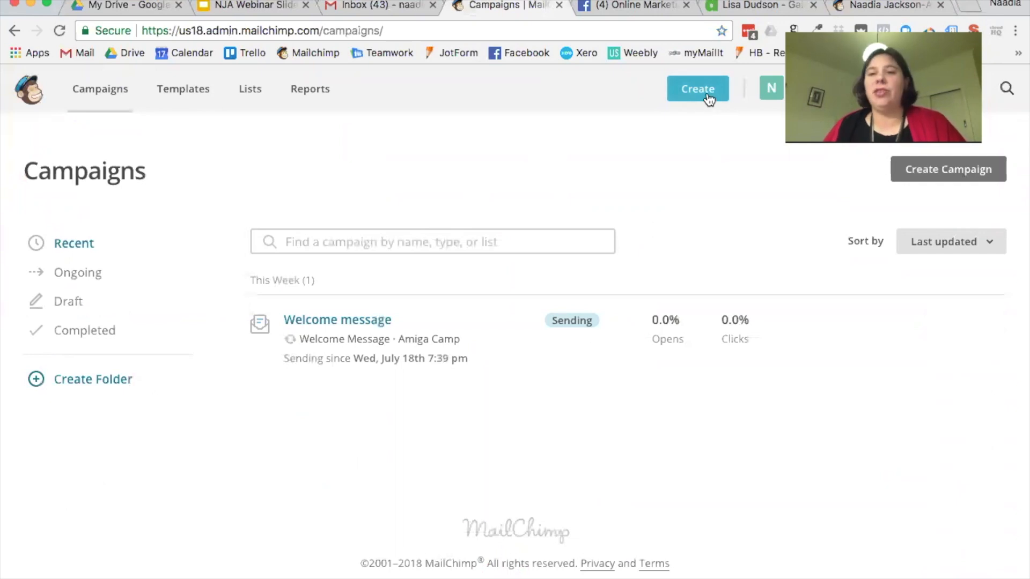
Step: Open the Welcome message workflow and pause the 'Welcome for 5 Tips ebook' email
mouse_move(551, 378)
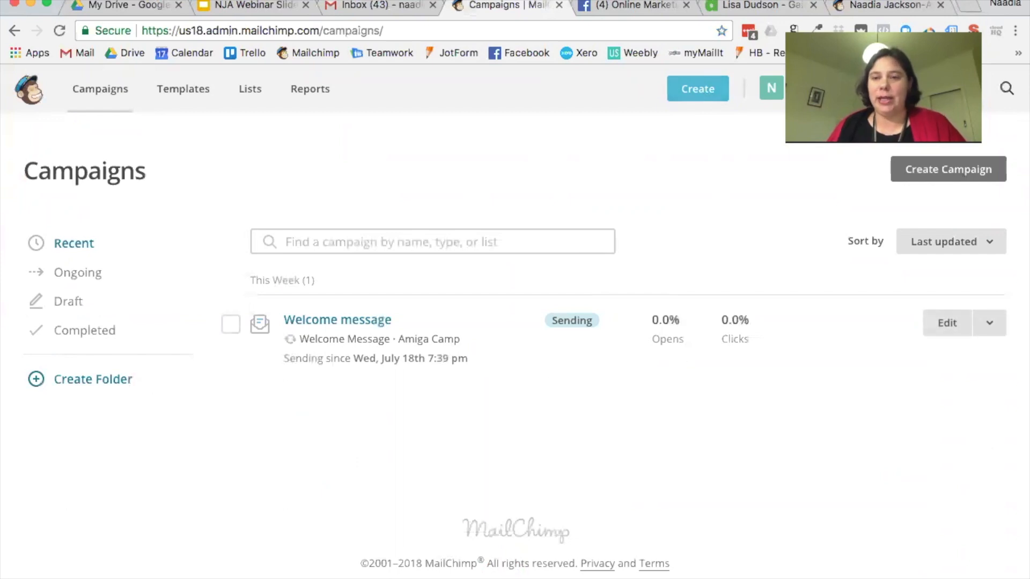
click(955, 336)
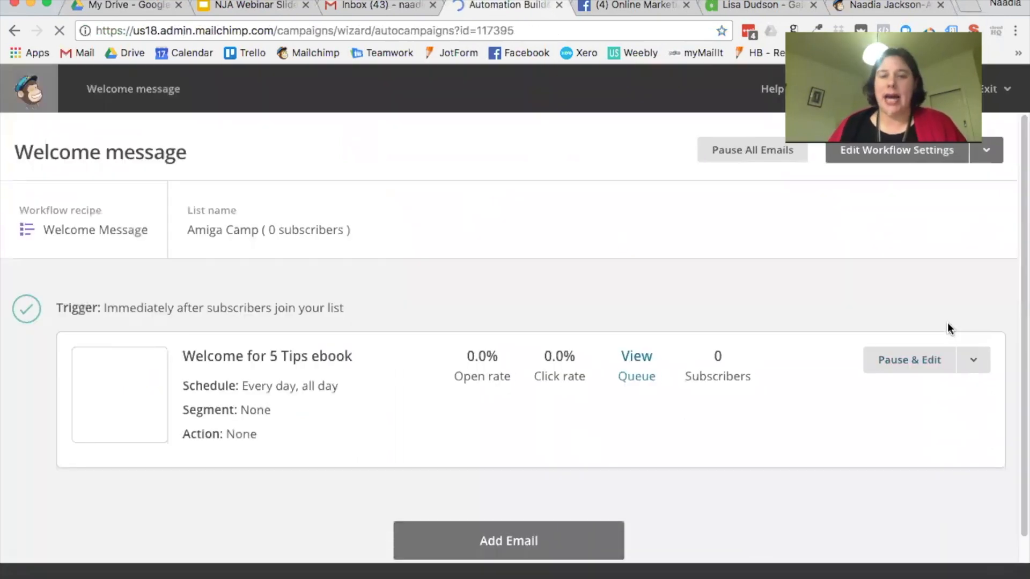
click(911, 365)
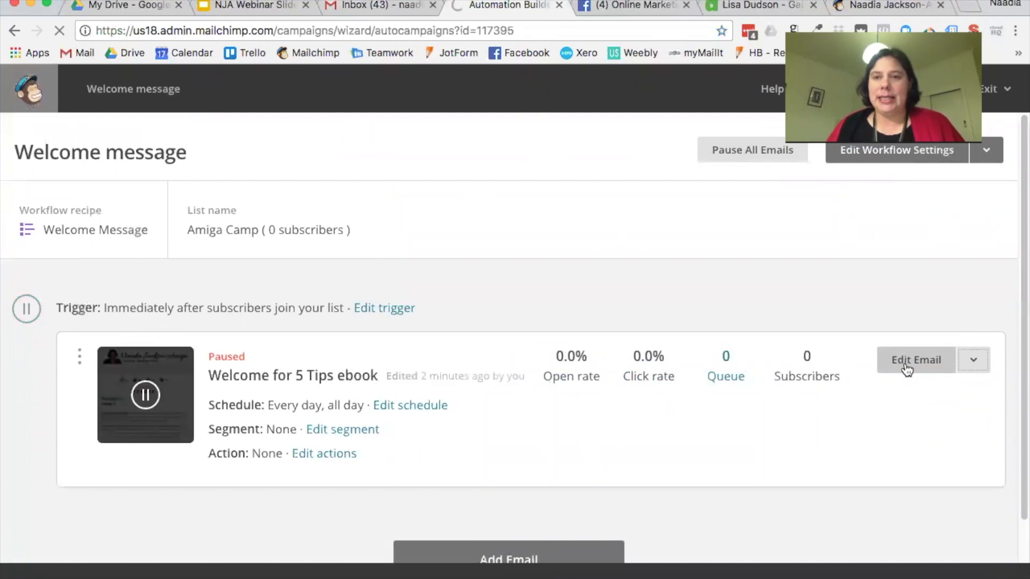
Step: Replace the Header 1–3 lines with 'Hi' followed by the First Name merge tag
click(906, 370)
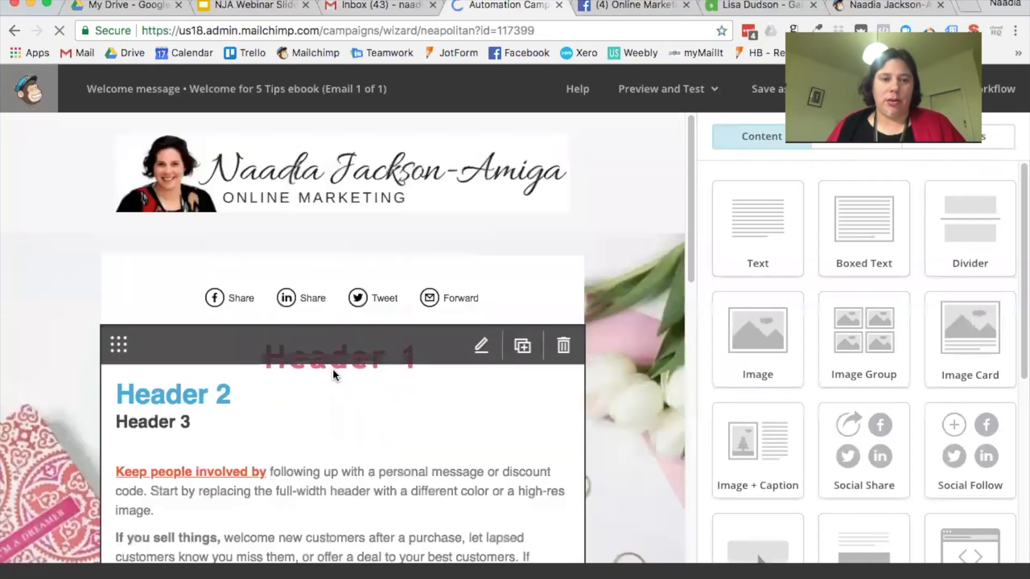
click(334, 382)
drag(855, 375, 710, 303)
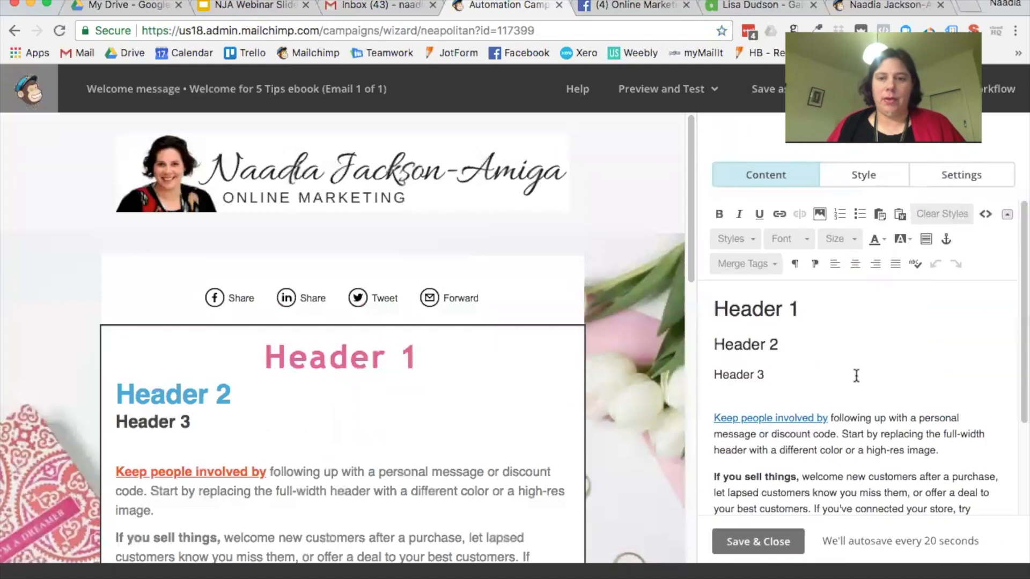
key(BackSpace)
text(Hi)
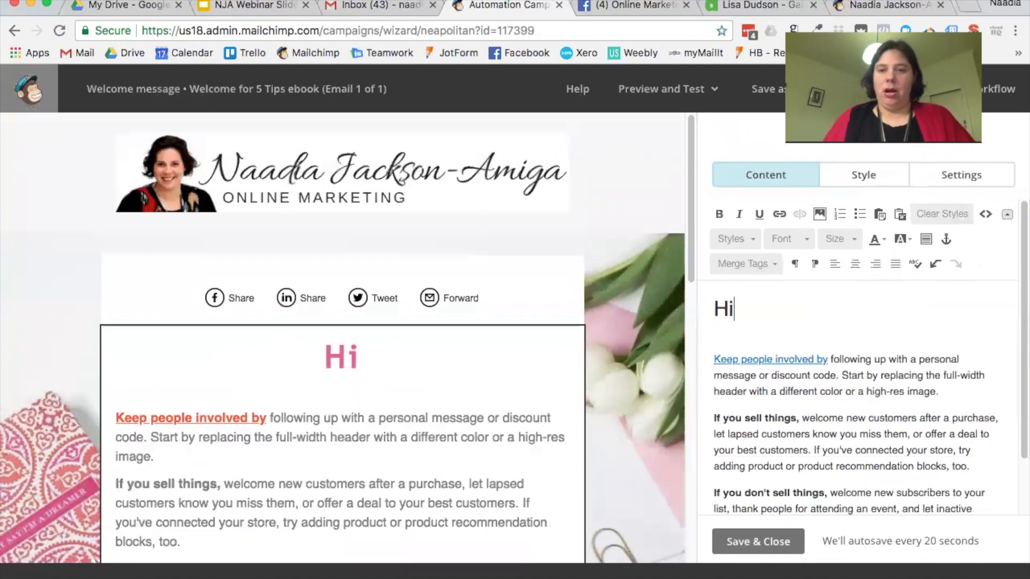
click(769, 266)
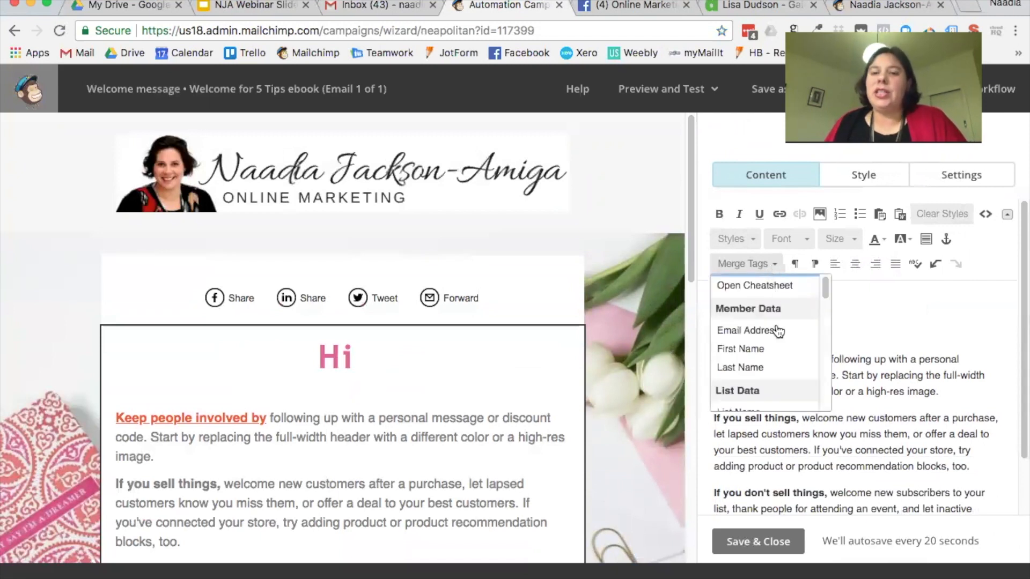
click(757, 349)
Step: Left-align the 'Hi *|FNAME|*' greeting, clear its heading style, and enter preview mode
drag(843, 305, 684, 301)
click(835, 264)
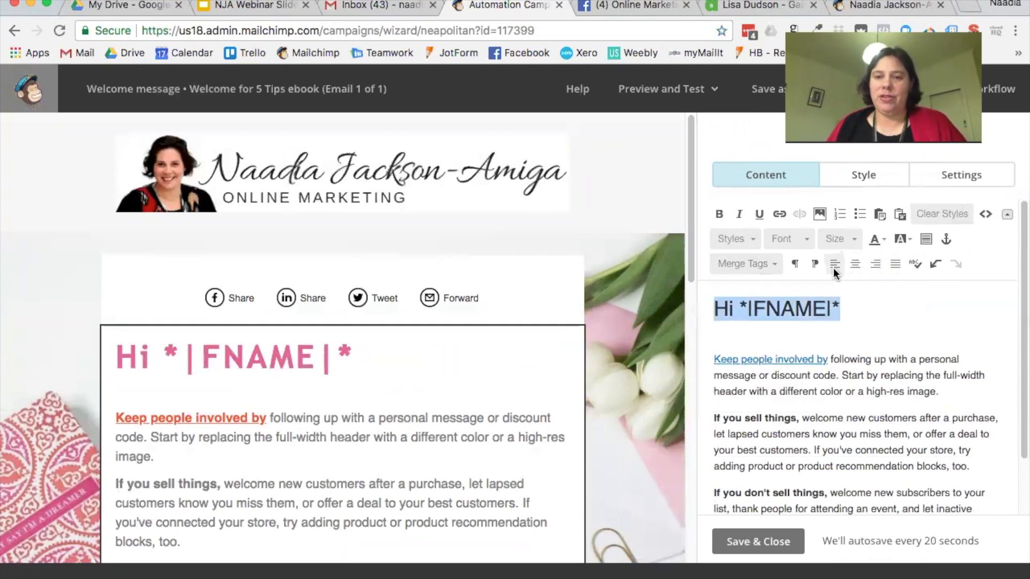
click(932, 217)
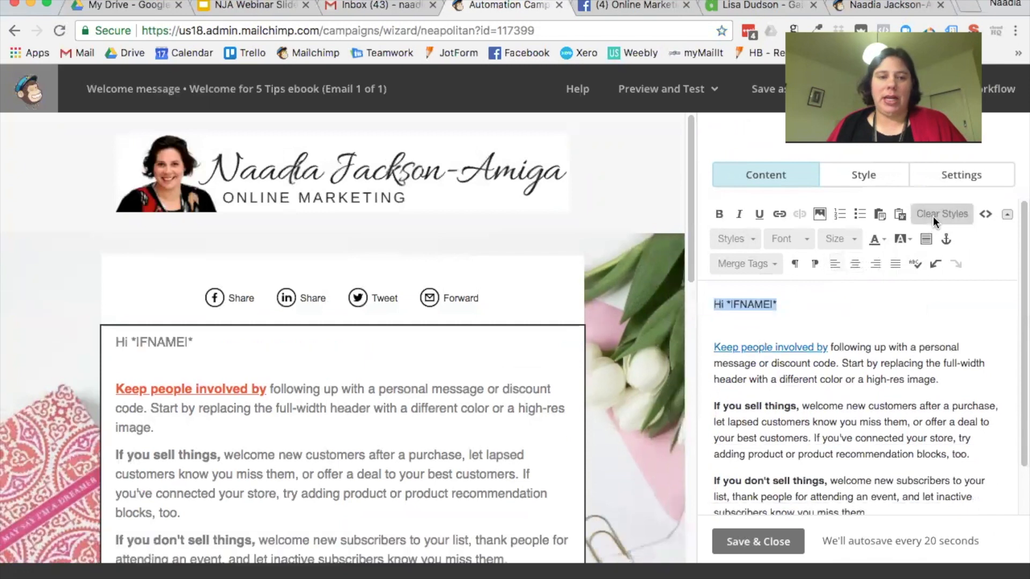
click(818, 300)
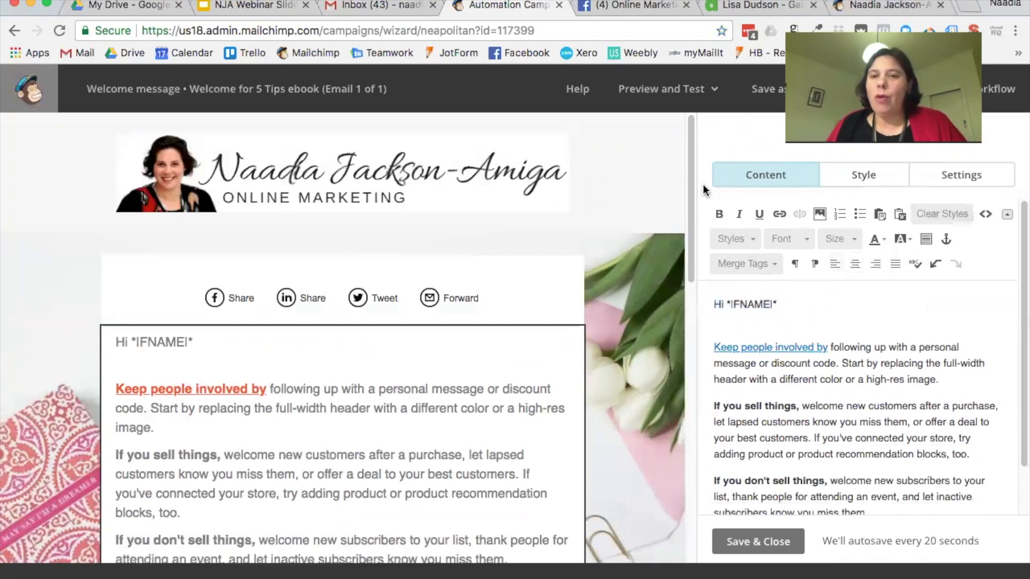
click(705, 105)
click(653, 133)
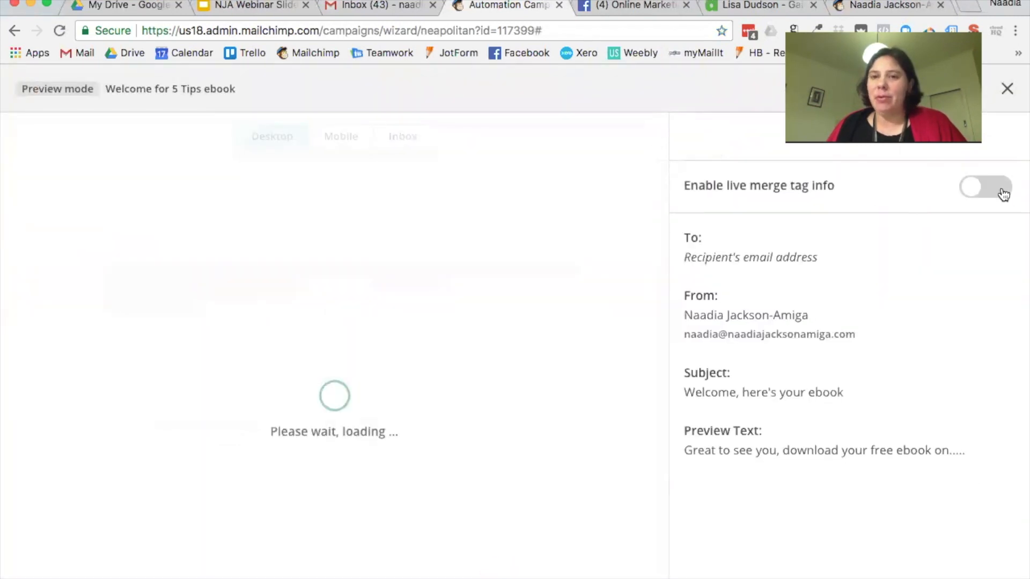
Step: Enable live merge tag info, confirm the greeting shows 'Hi << Test First Name >>', then close preview
click(1002, 191)
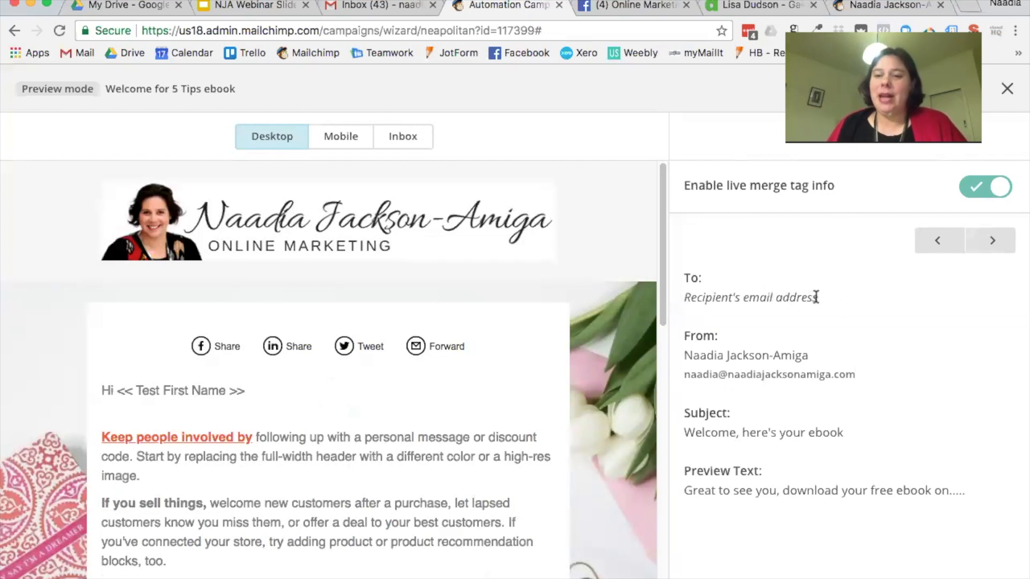
drag(813, 297, 675, 295)
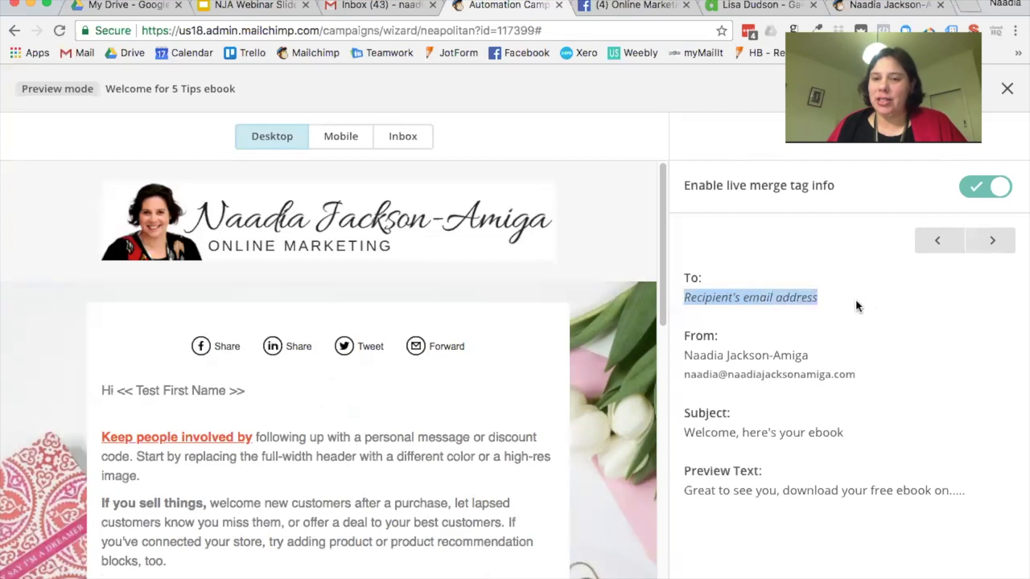
click(119, 389)
drag(119, 389, 251, 396)
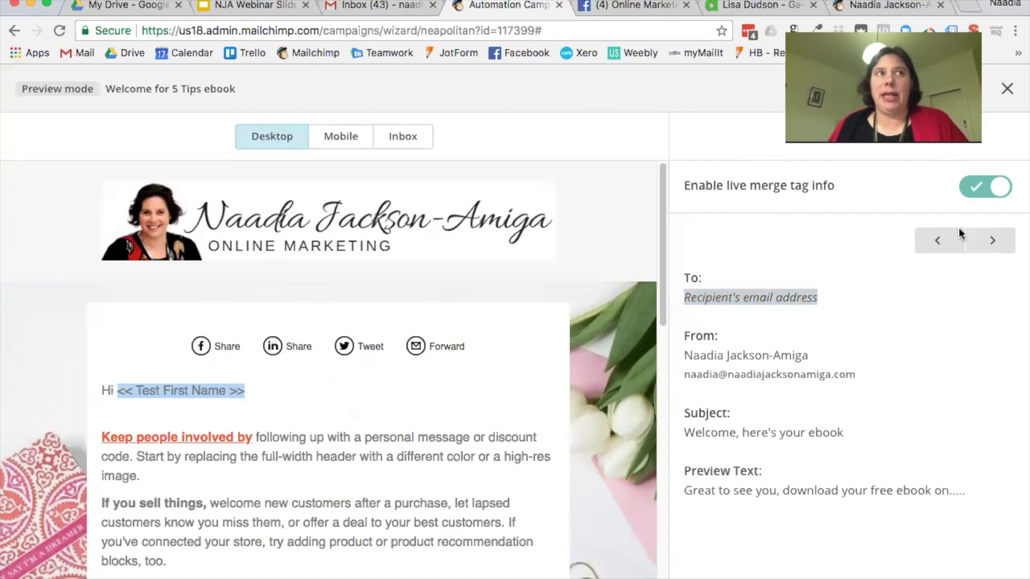
click(1007, 89)
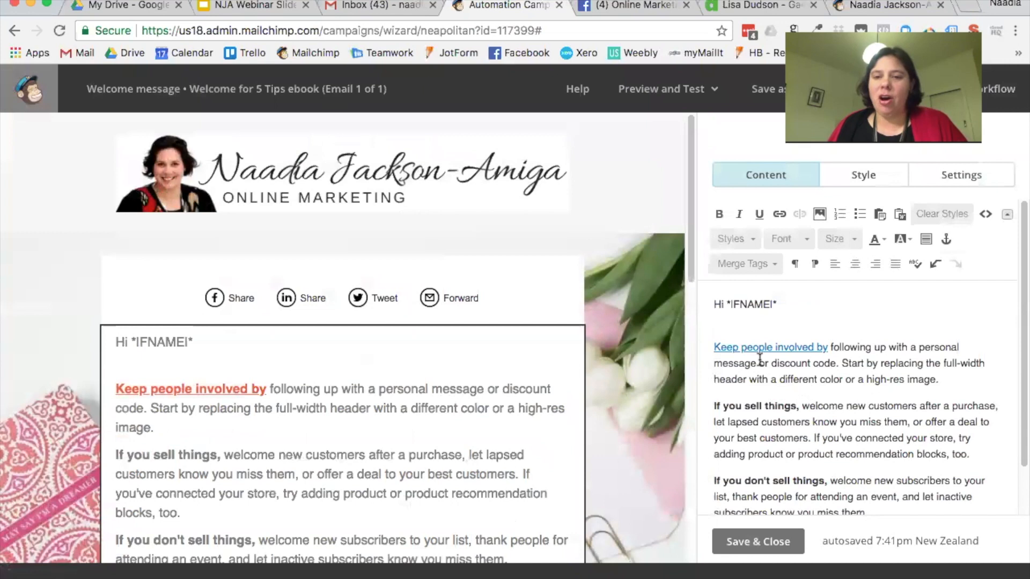
Step: Add 'So *|FNAME|* what is your biggest issue with online marketing?' below the greeting and save
scroll(809, 383, down, 2)
scroll(789, 359, up, 2)
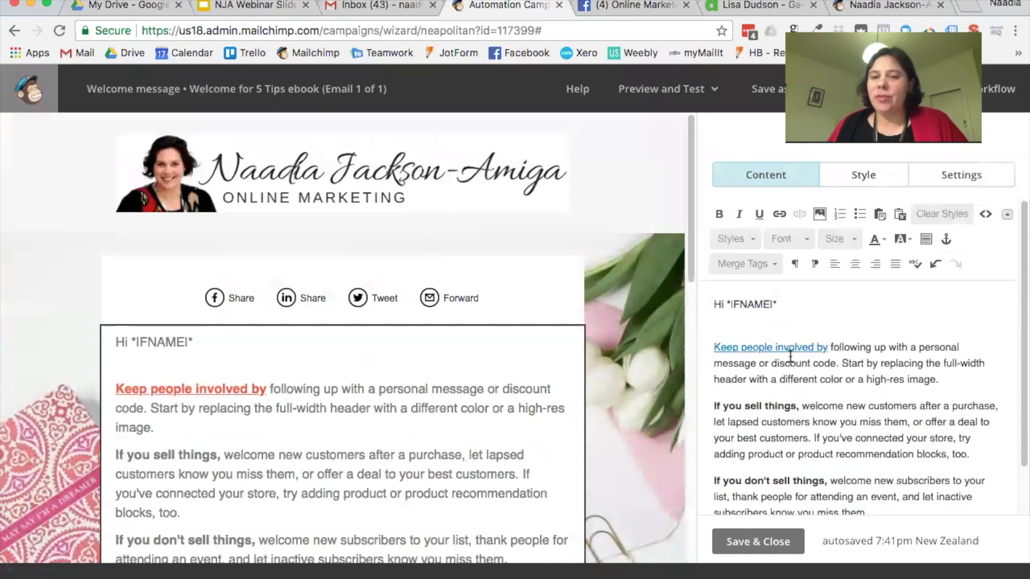
click(810, 299)
key(Return)
key(Return)
text(So)
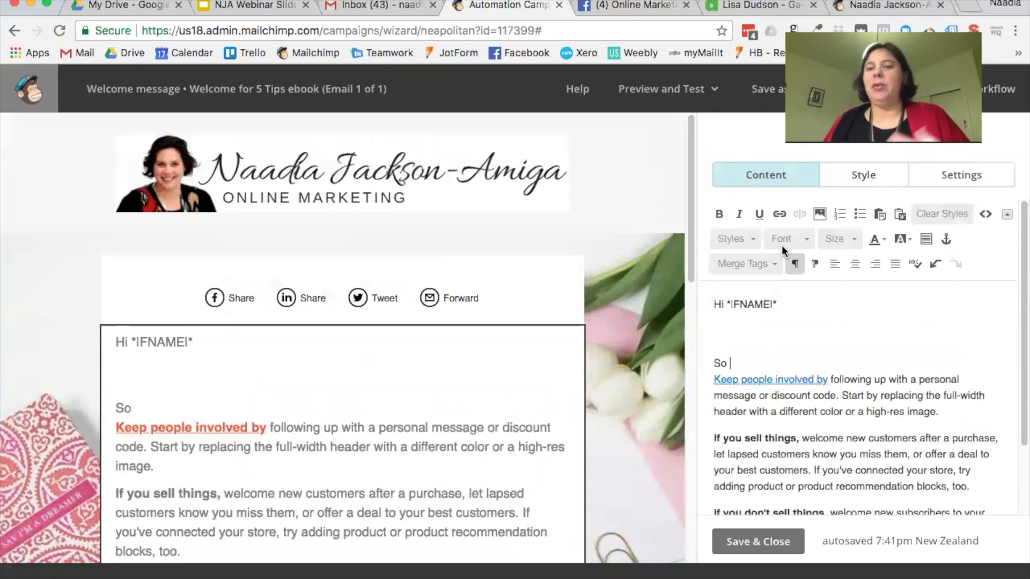
click(770, 263)
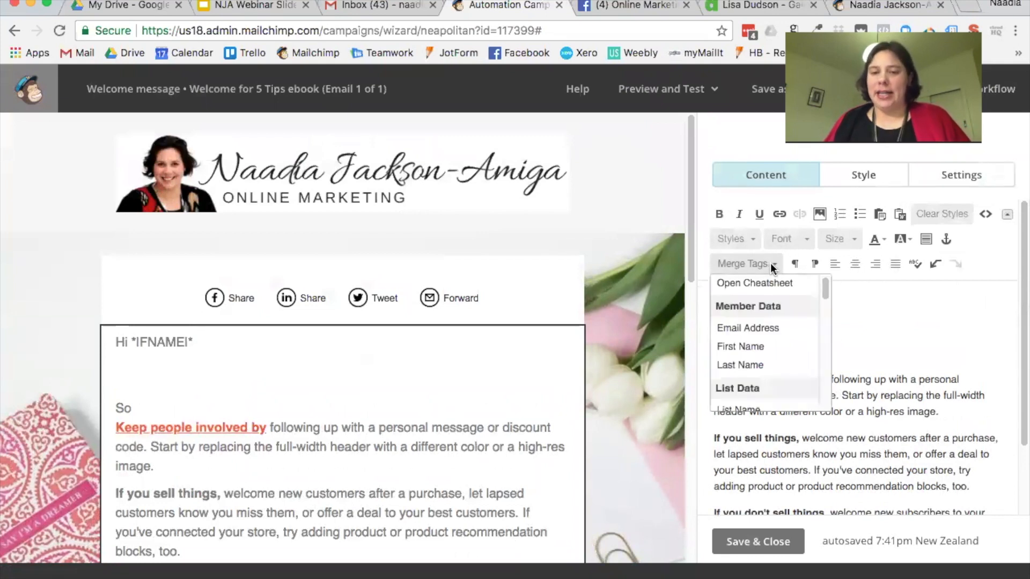
click(773, 349)
text(what is your big)
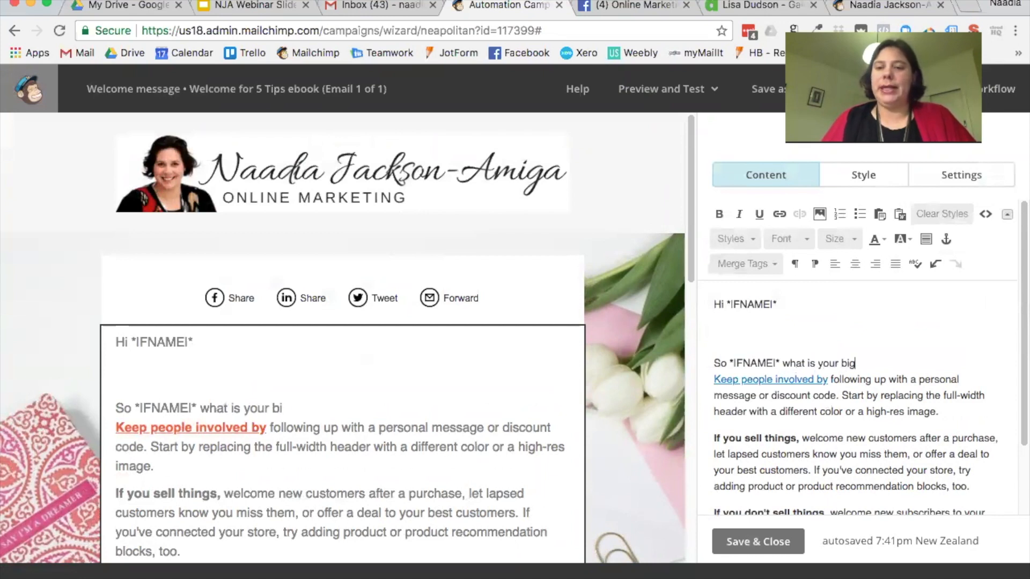
text(gest)
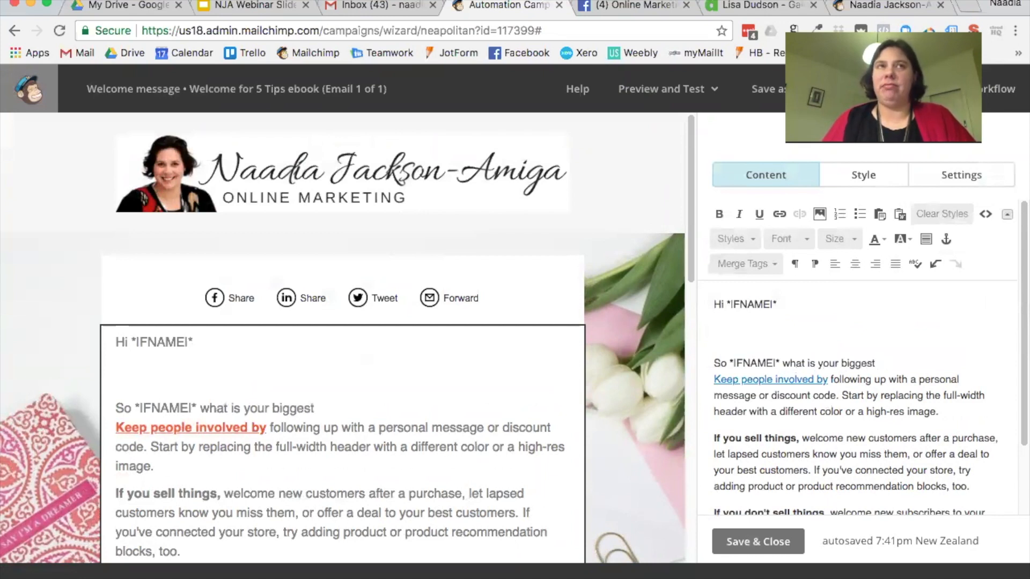
text( mssue)
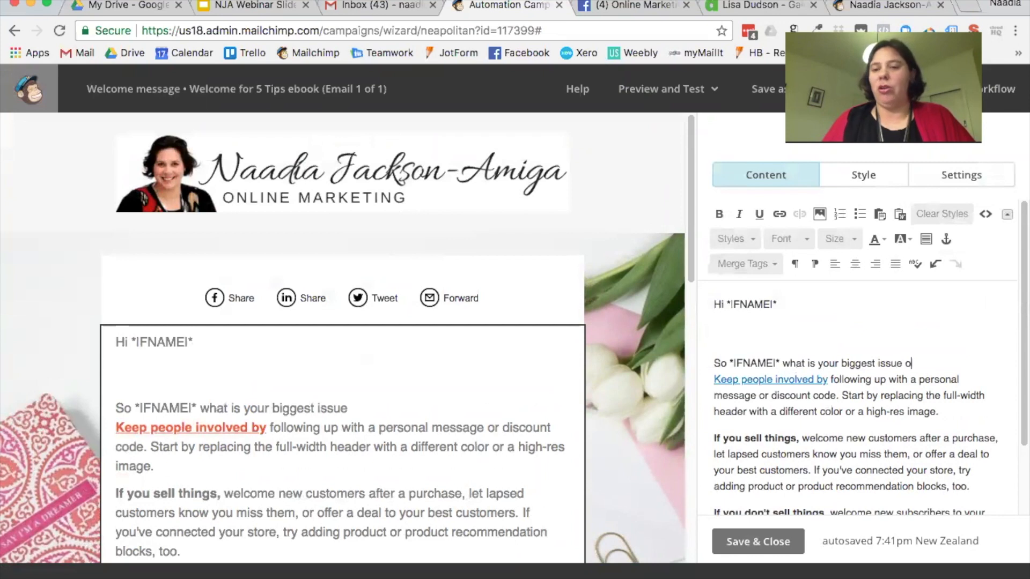
text( with online marketing)
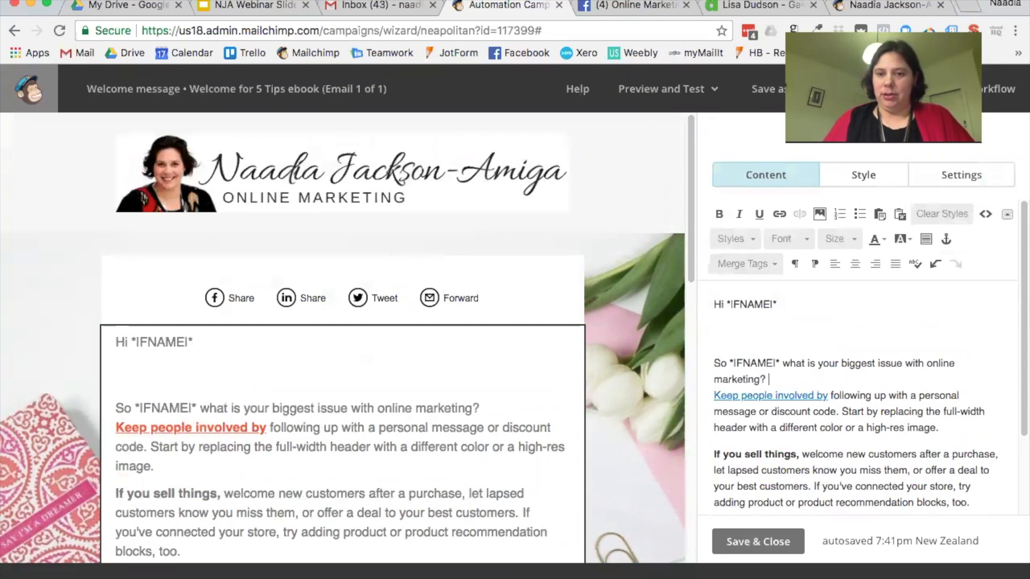
text(?)
key(Return)
key(Return)
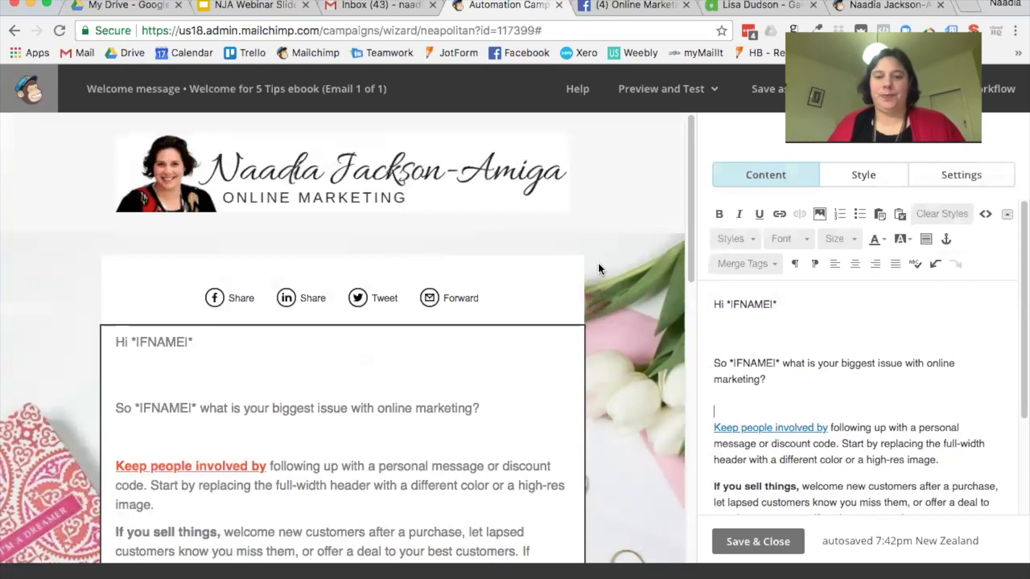
click(778, 543)
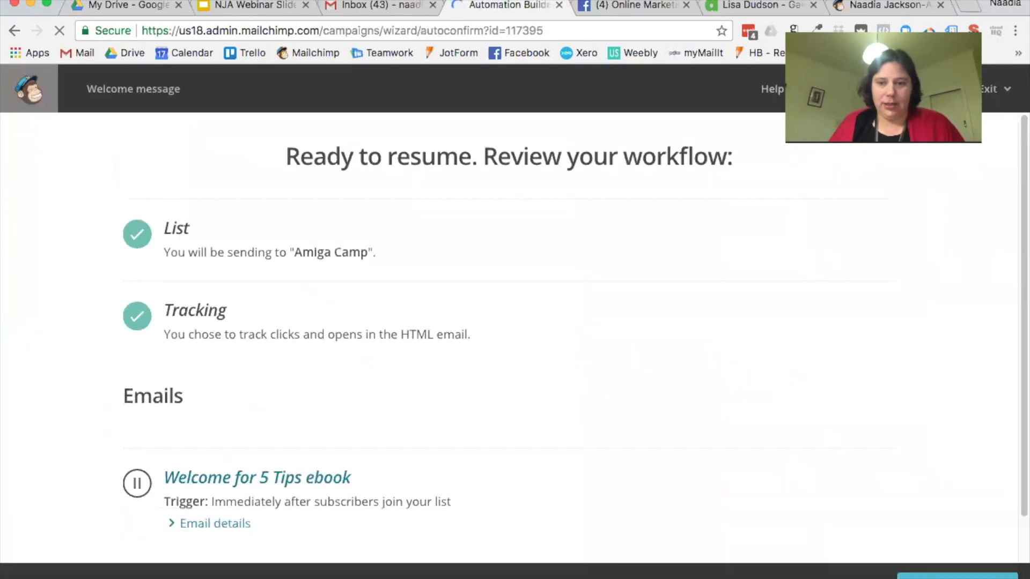
Step: Resume the ebook workflow, go back to Campaigns, and bring up the Create Campaign chooser
click(985, 576)
click(410, 390)
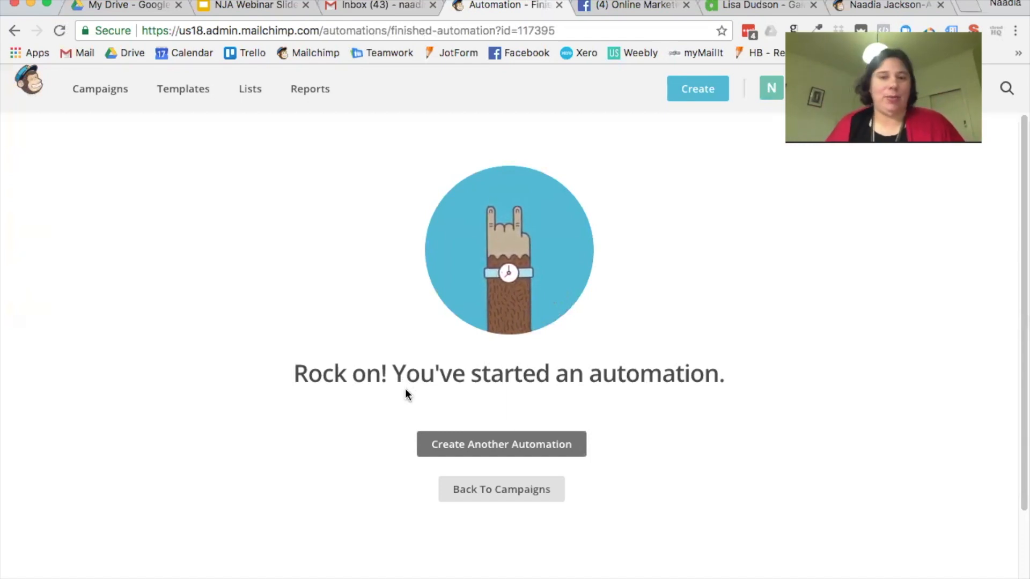
click(517, 489)
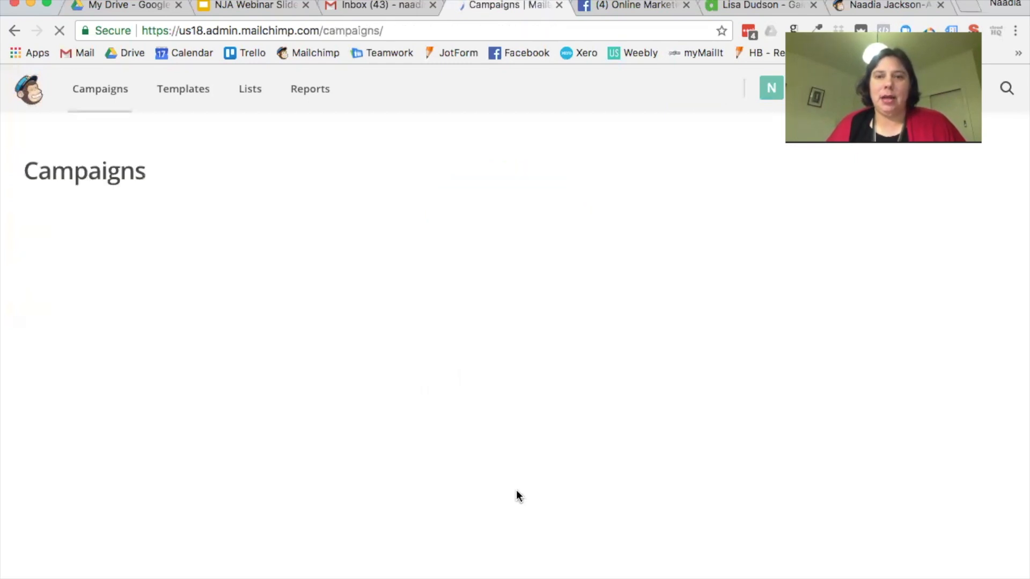
click(954, 172)
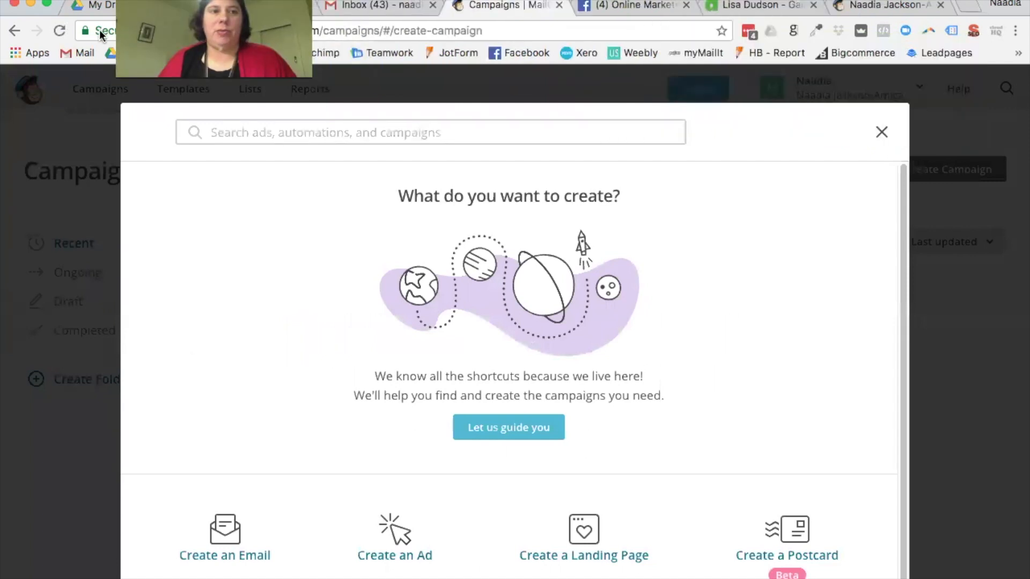
Step: Choose Create a Landing Page and keep the Signup landing page type selected
click(882, 133)
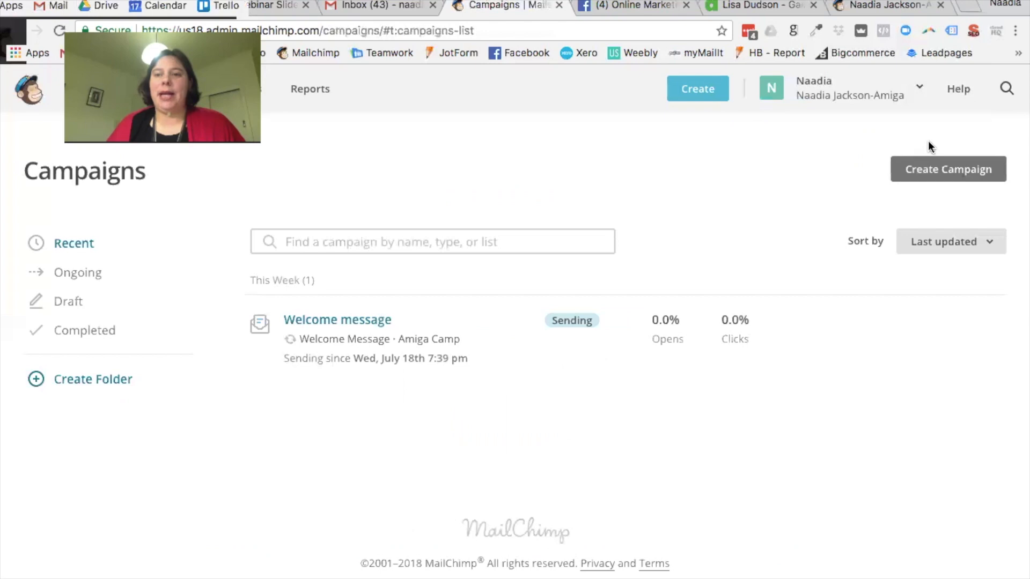
click(968, 170)
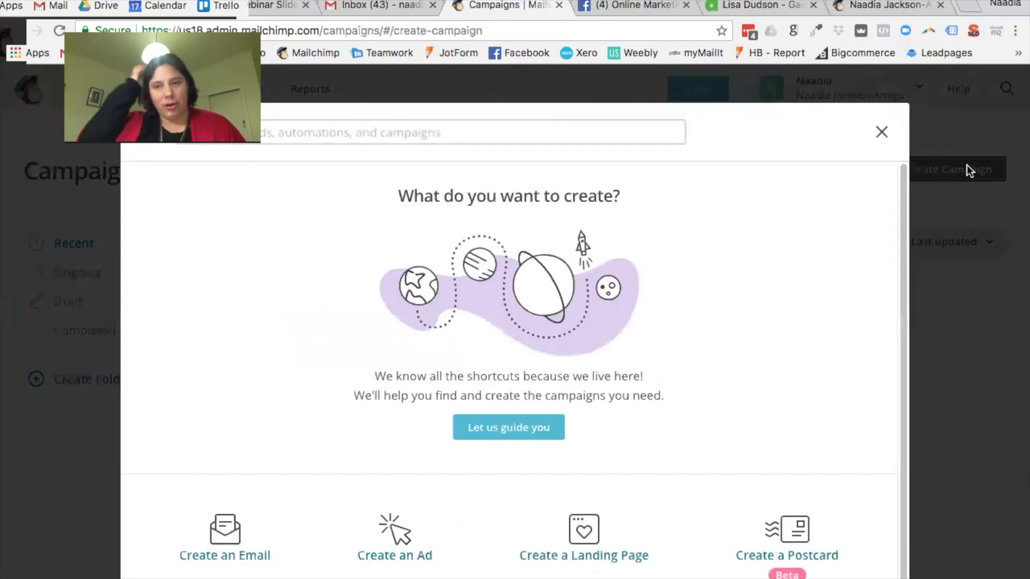
scroll(731, 230, down, 1)
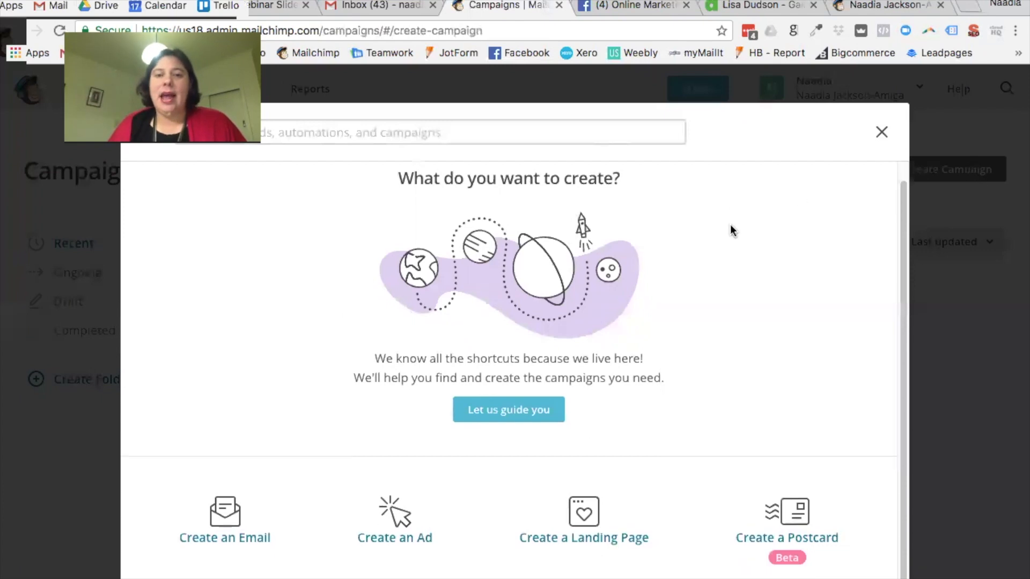
click(584, 523)
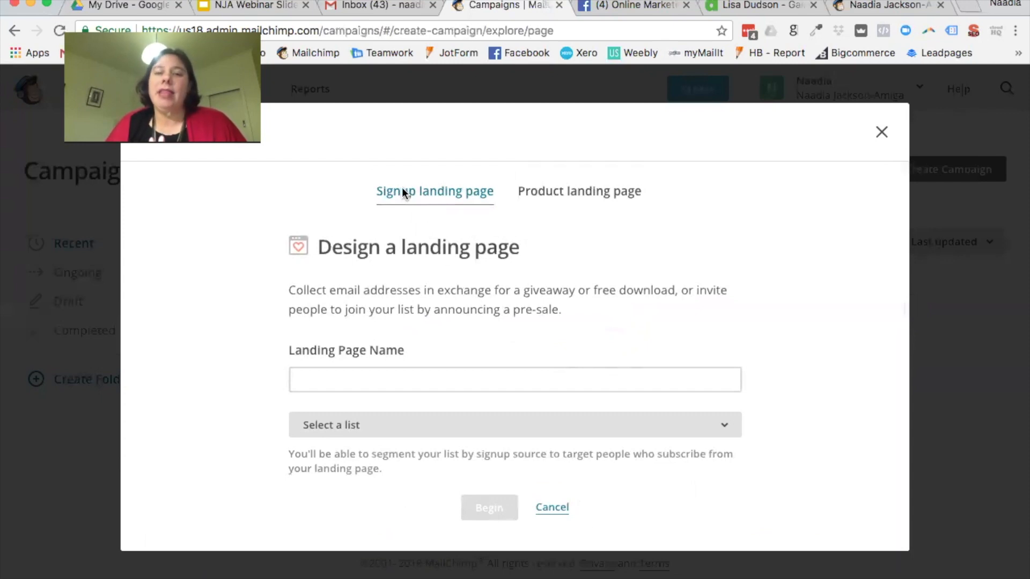
click(585, 191)
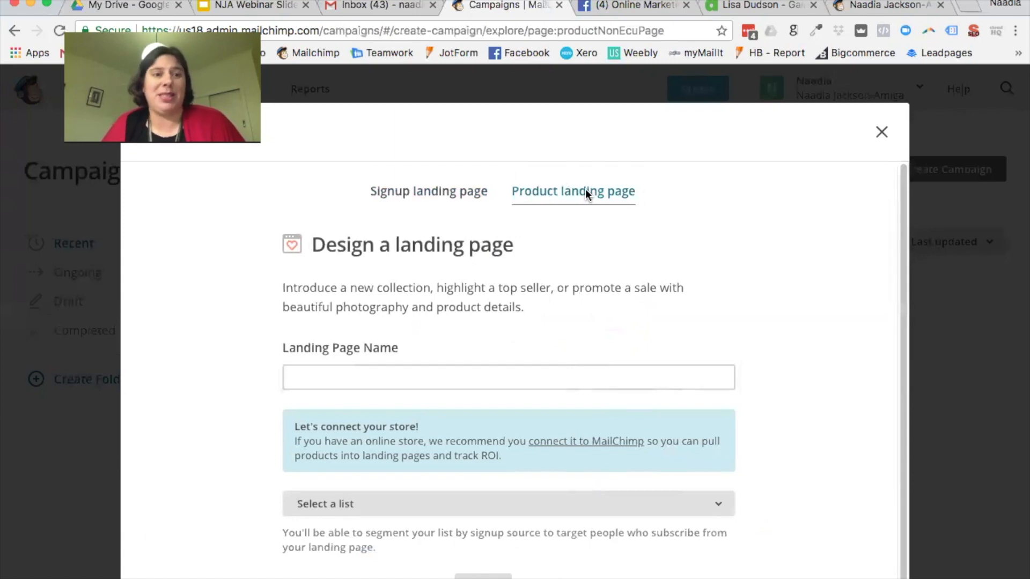
click(443, 193)
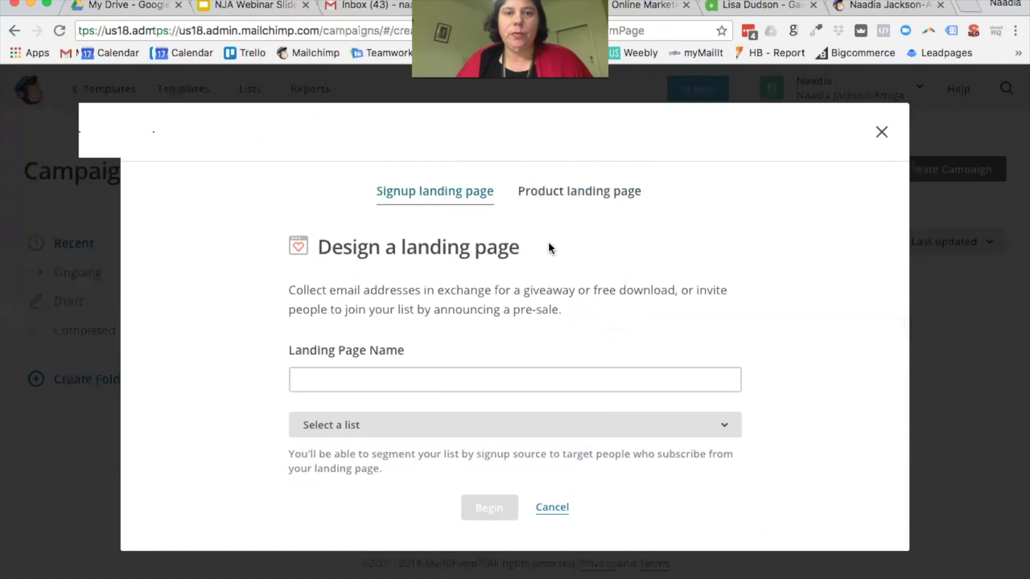
Step: Name it '5 Tips for Interior Designers: Charge What You Are Worth', select the owner's list, and begin
click(412, 372)
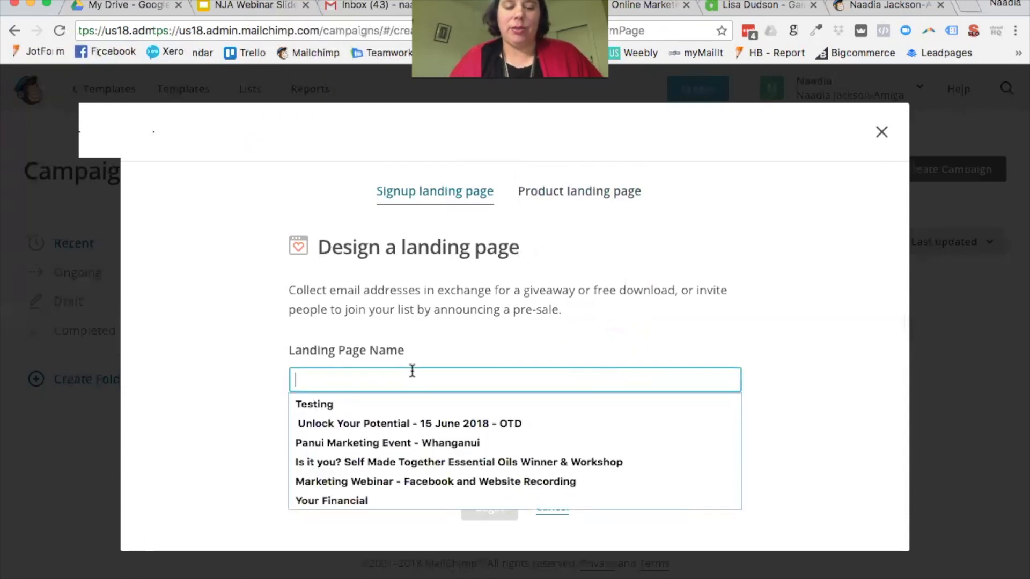
text(5 Tip)
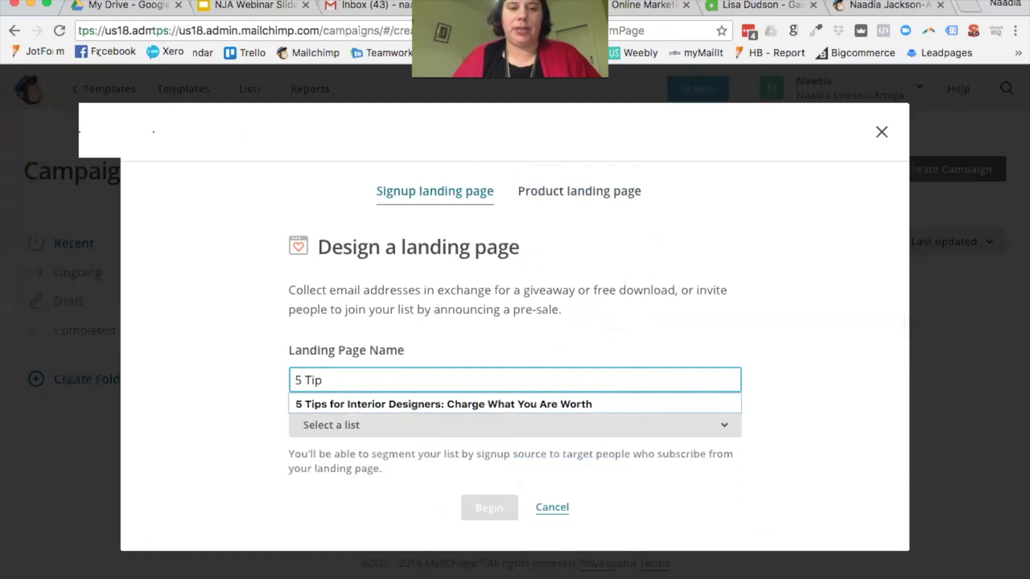
text(s)
key(Down)
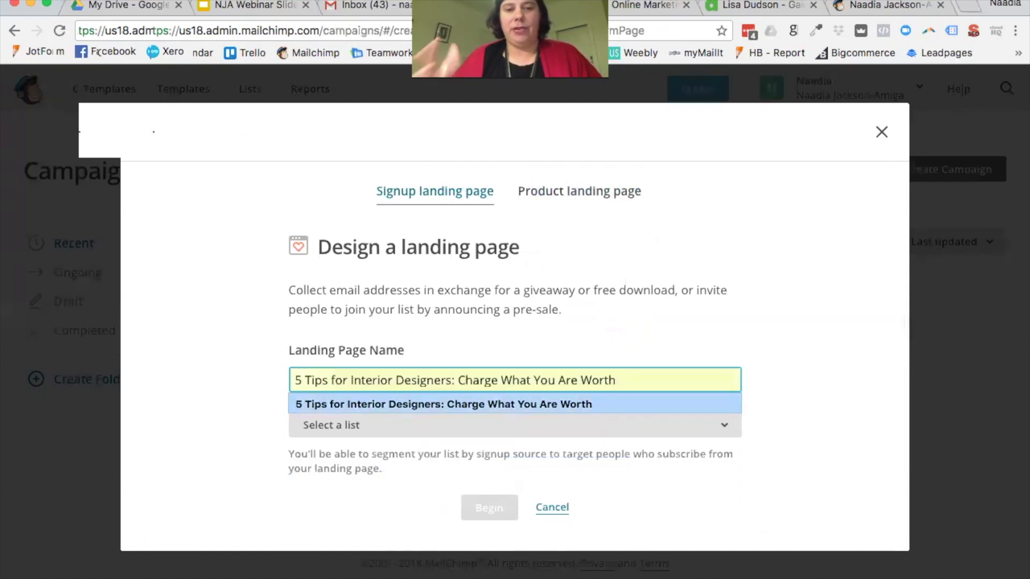
key(Return)
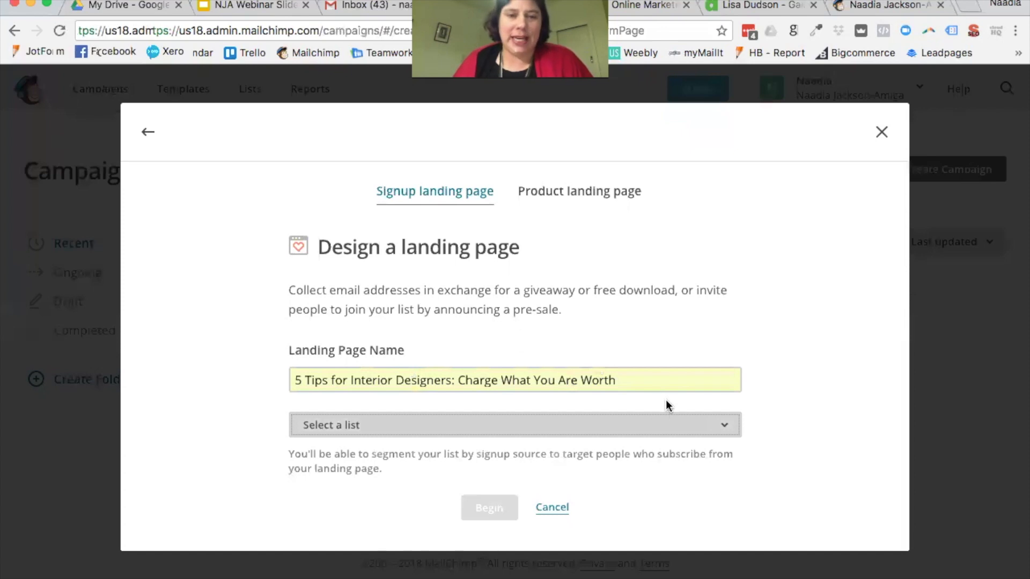
click(725, 429)
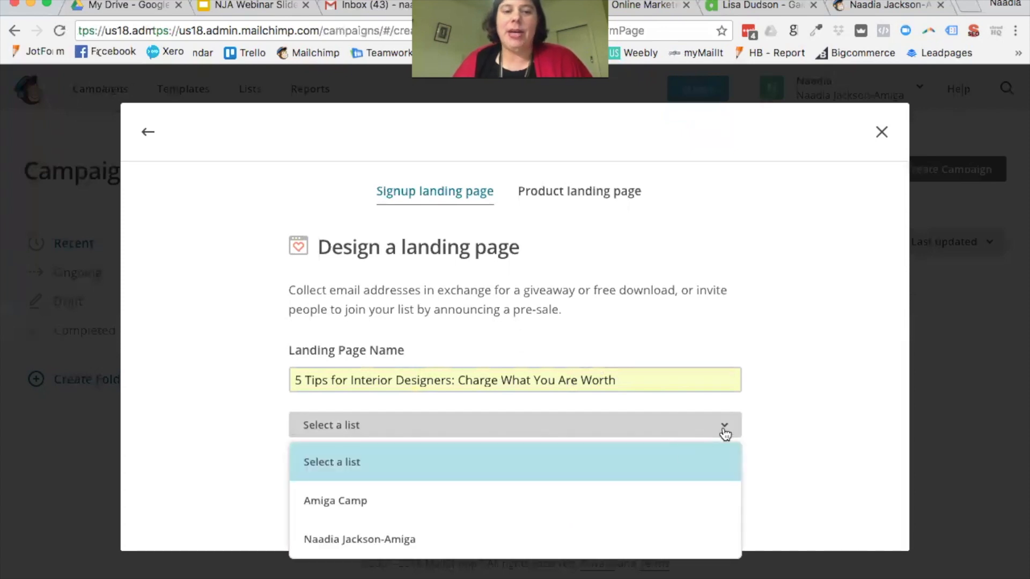
click(392, 536)
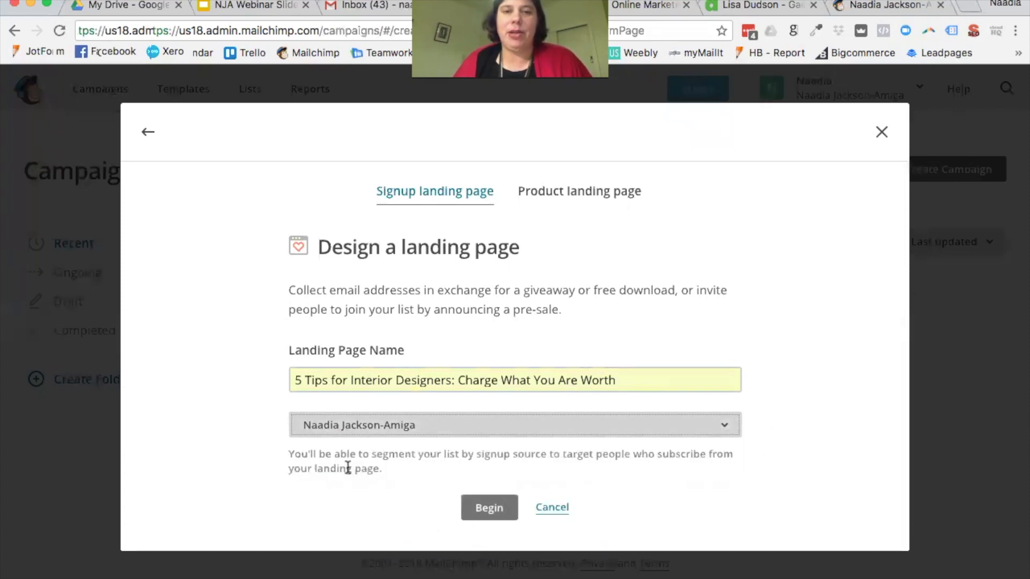
click(500, 513)
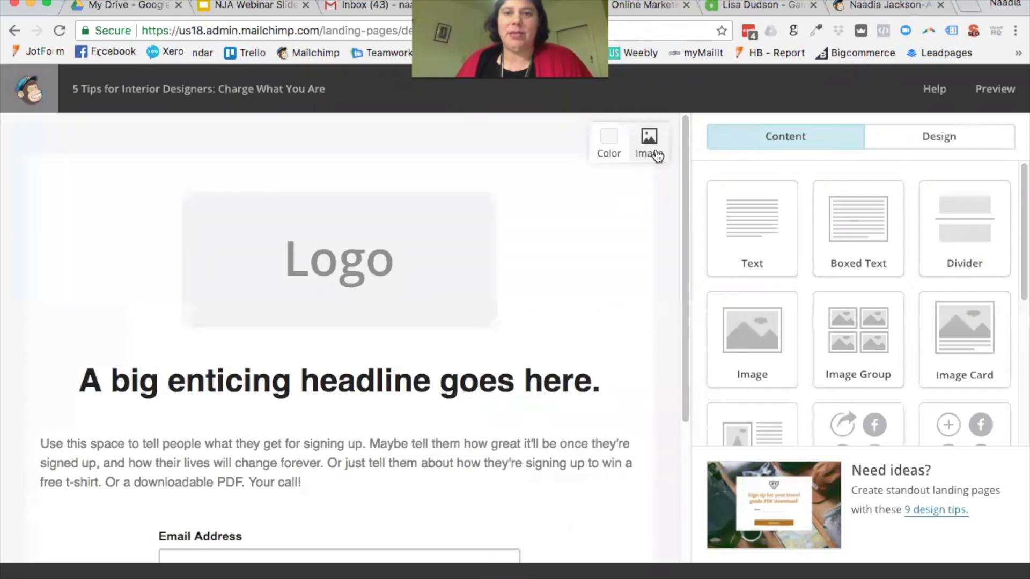
Step: Set the pink notebook photo as the landing page background
click(656, 151)
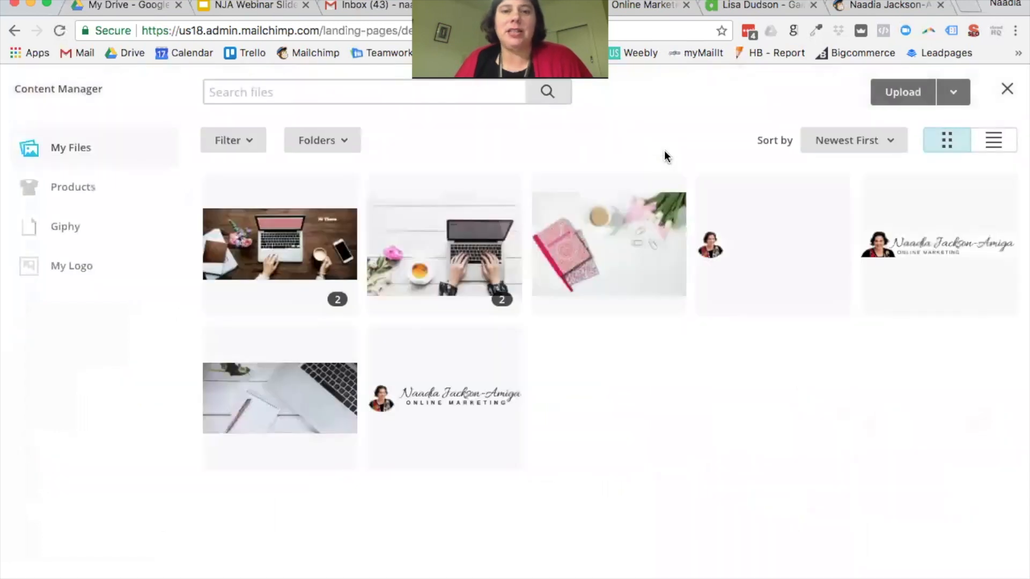
click(605, 240)
click(943, 94)
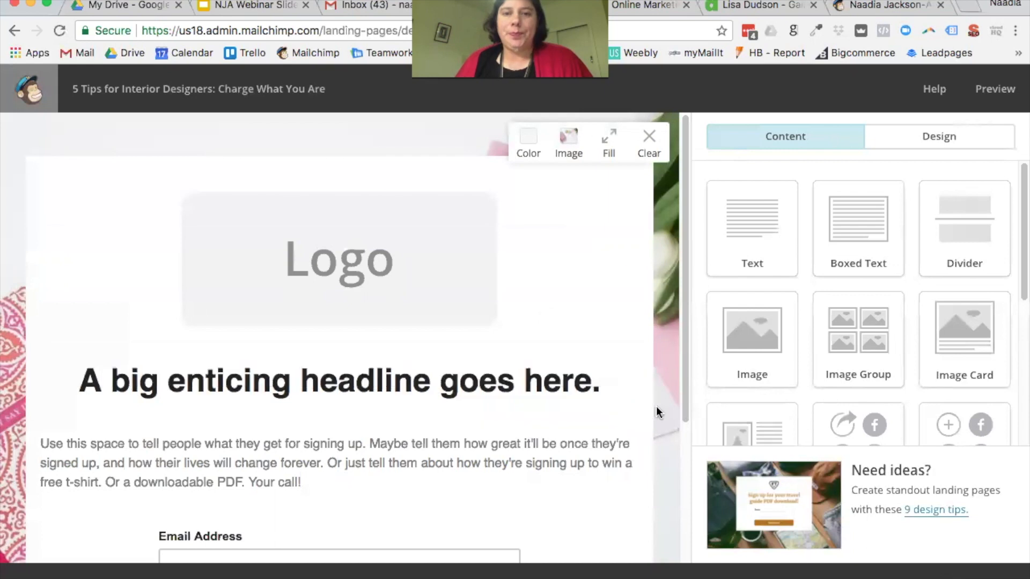
scroll(656, 407, down, 5)
scroll(656, 408, up, 5)
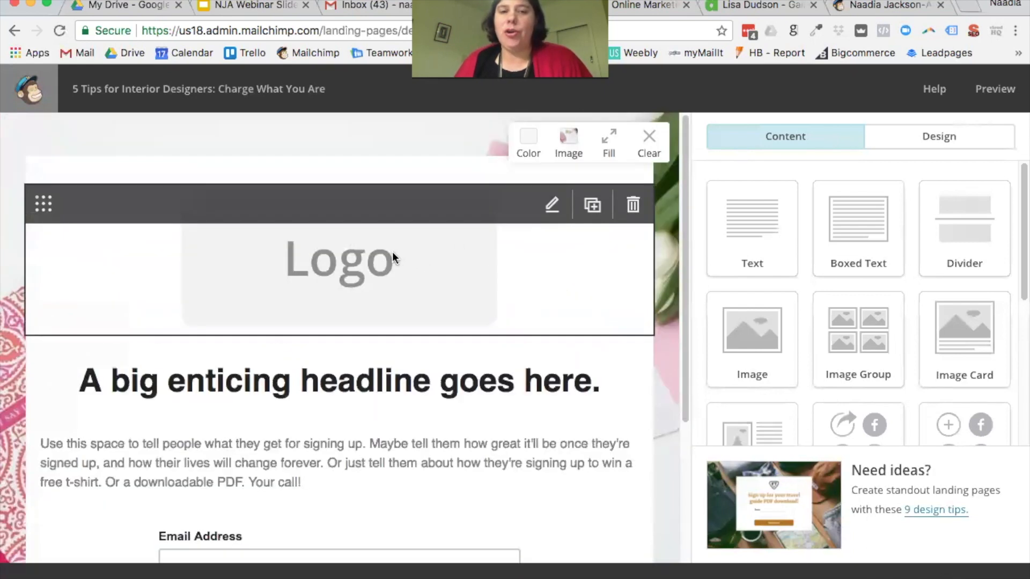
Step: Replace the placeholder logo with the business logo and open it in the Photo Editor's Resize tool
click(393, 256)
click(799, 239)
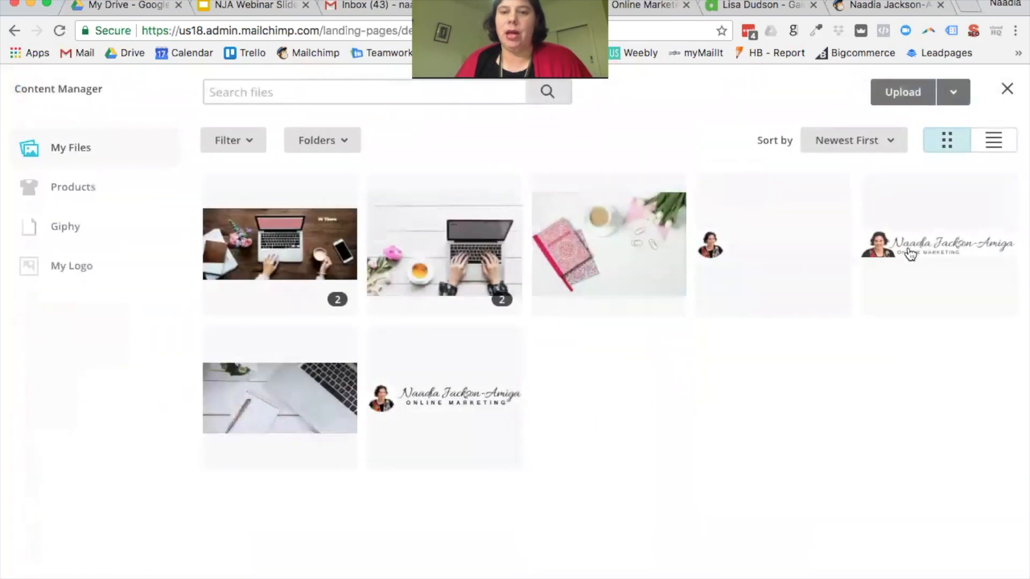
click(439, 423)
click(944, 95)
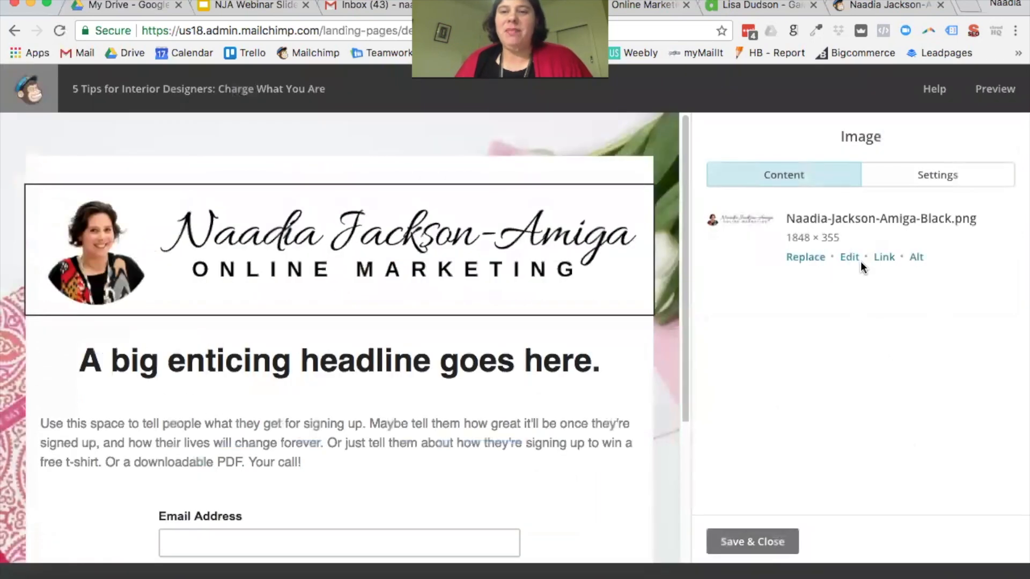
click(867, 258)
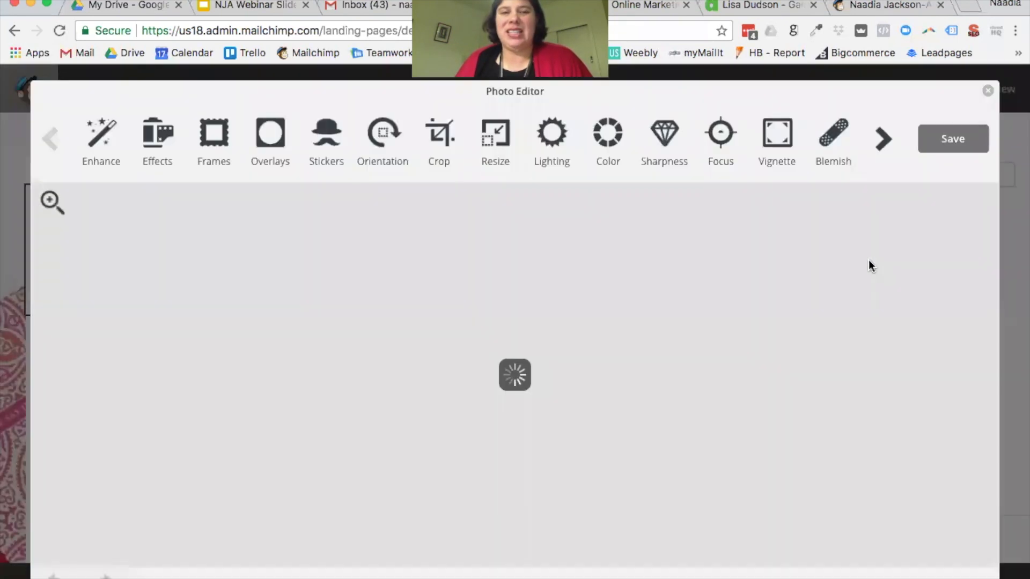
click(494, 156)
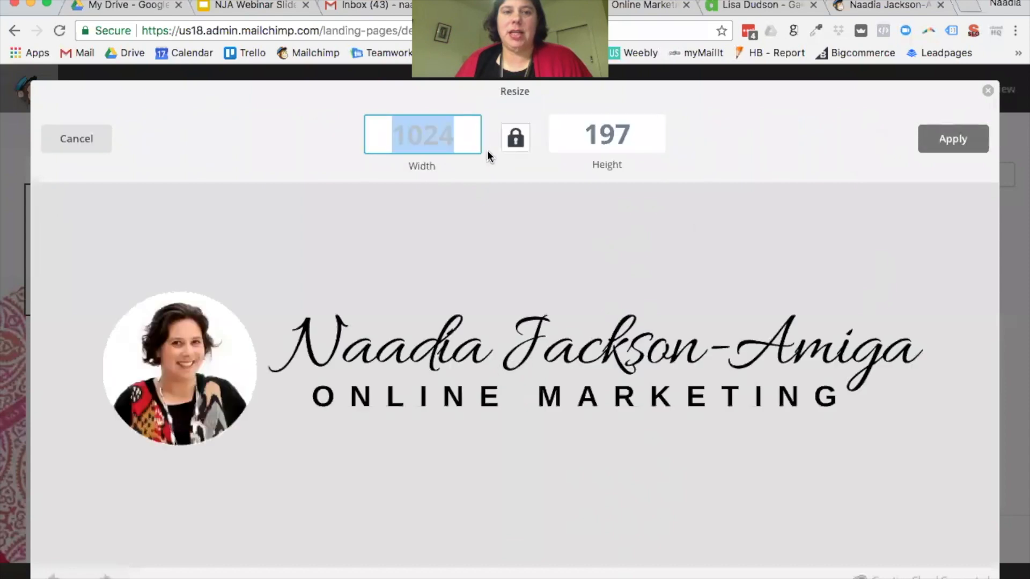
Step: Resize the logo to 400 px wide (400 × 76) and save it back to the page
text(400)
key(Tab)
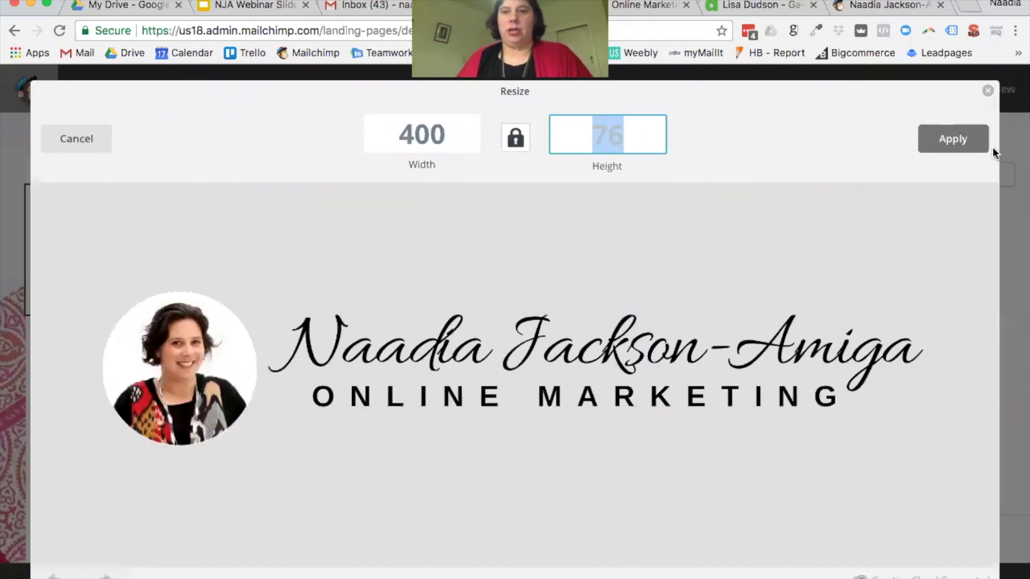
click(956, 148)
click(955, 147)
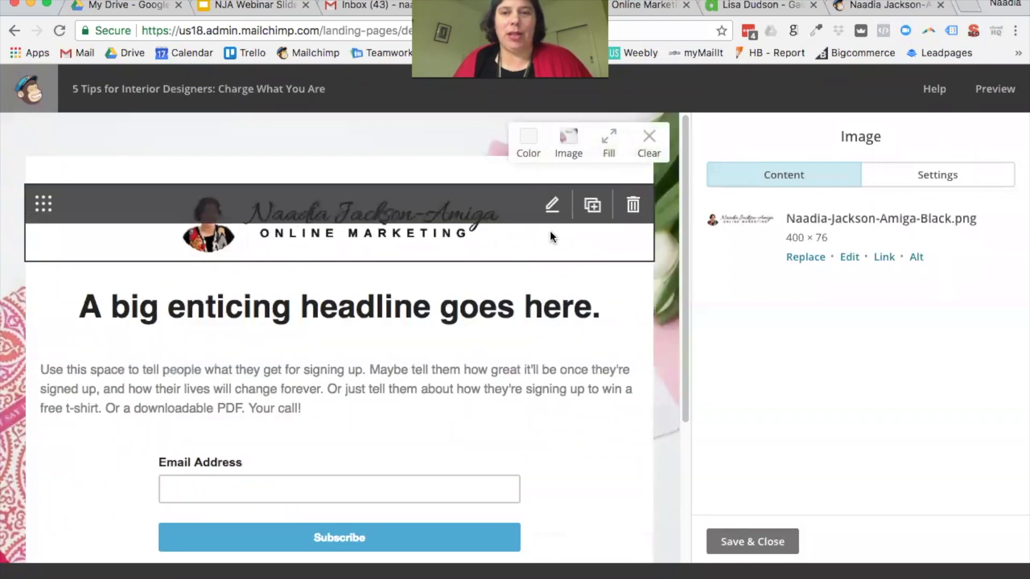
scroll(659, 343, down, 1)
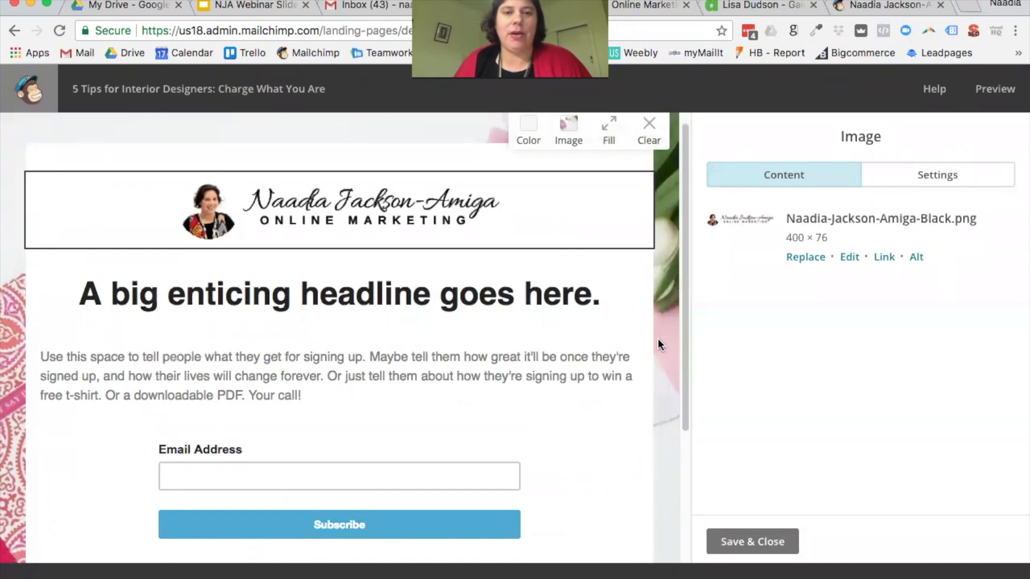
Step: Replace the placeholder headline text with 'Get Your Free eBook' and save it
click(503, 305)
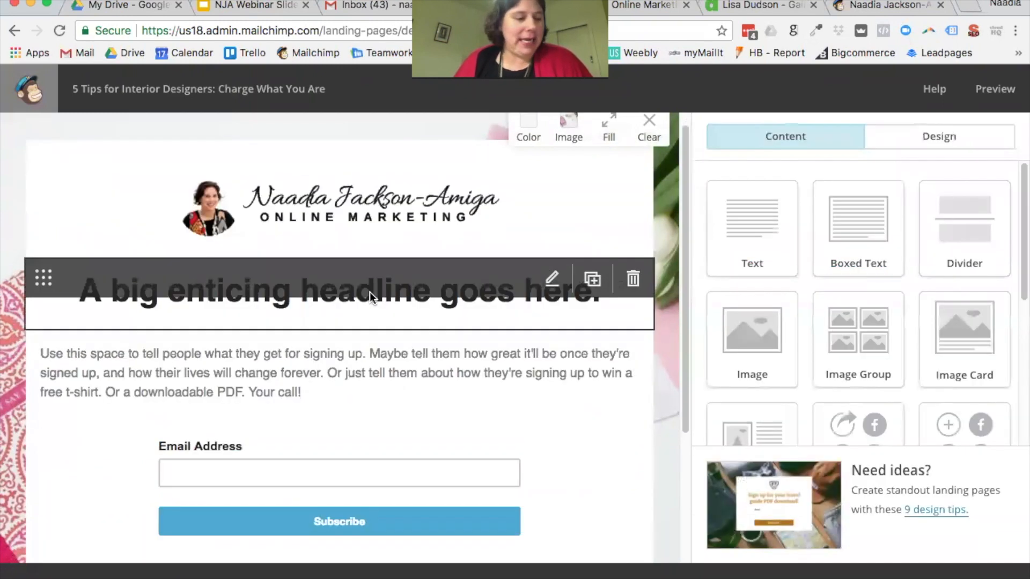
click(369, 292)
drag(819, 350, 676, 300)
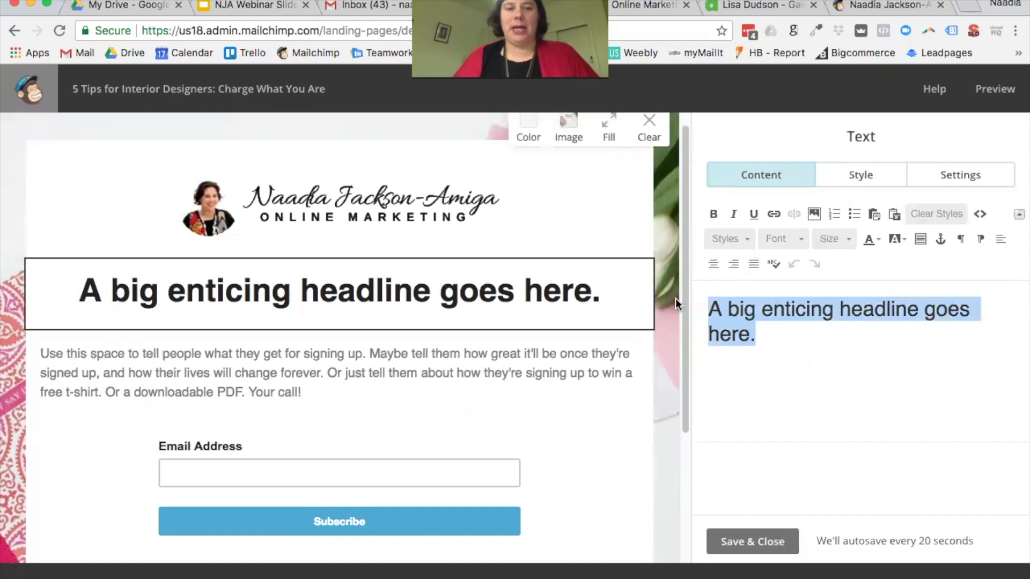
text(Download)
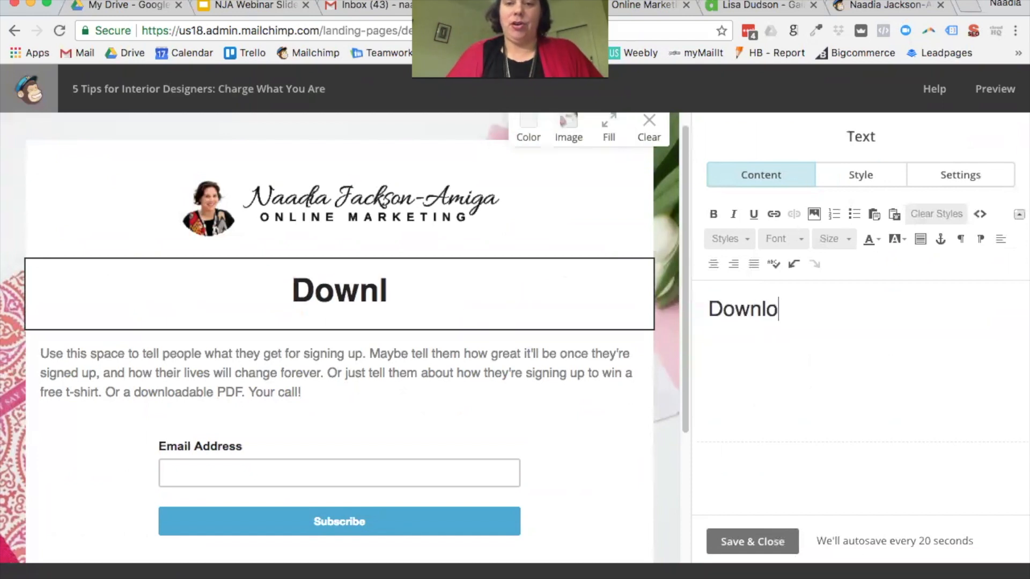
key(BackSpace)
key(BackSpace)
key(BackSpace)
key(BackSpace)
key(BackSpace)
key(BackSpace)
key(BackSpace)
key(BackSpace)
key(BackSpace)
text(Free Ebo)
key(BackSpace)
key(BackSpace)
key(BackSpace)
text(eBook)
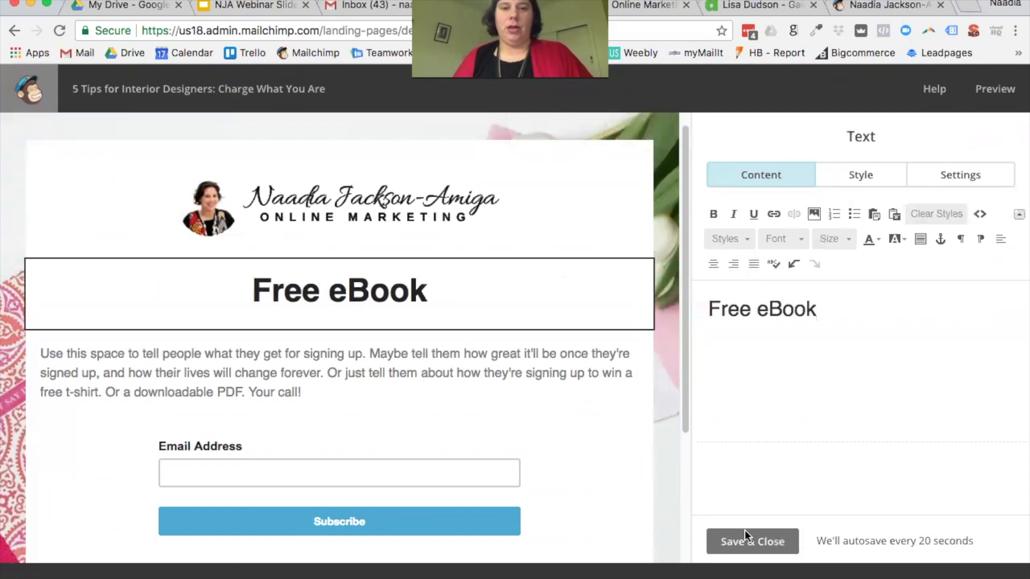
text(ge)
key(BackSpace)
key(BackSpace)
text(Get Your)
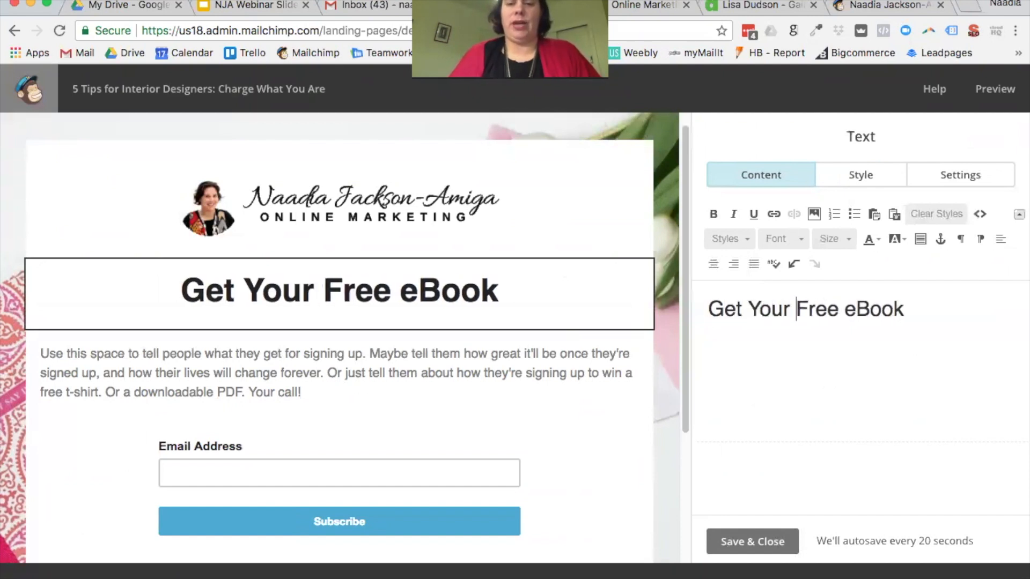
click(719, 542)
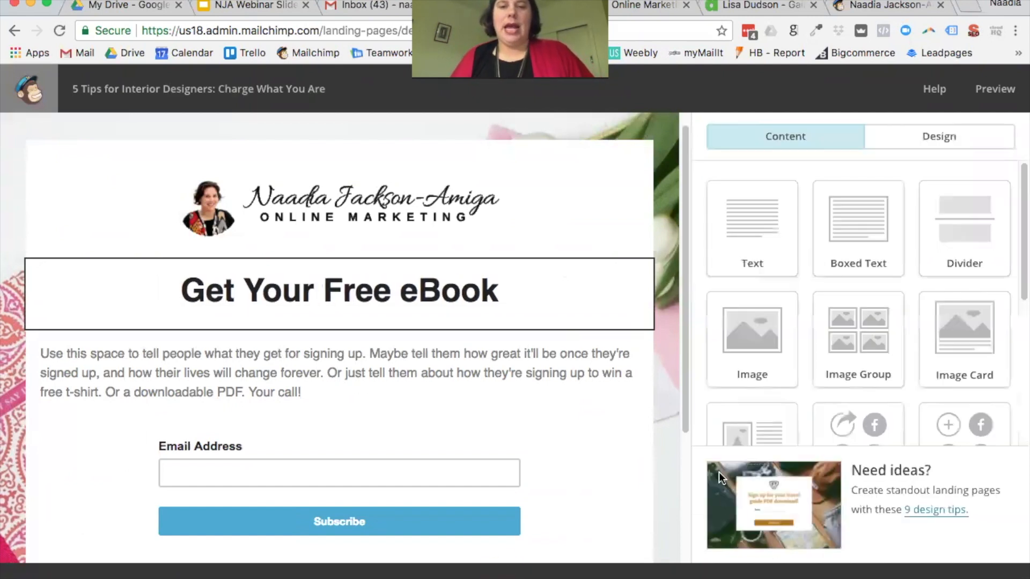
Step: Replace the placeholder paragraph with the free ebook invitation about getting your message online and marketing tips
click(378, 365)
drag(1016, 352, 697, 298)
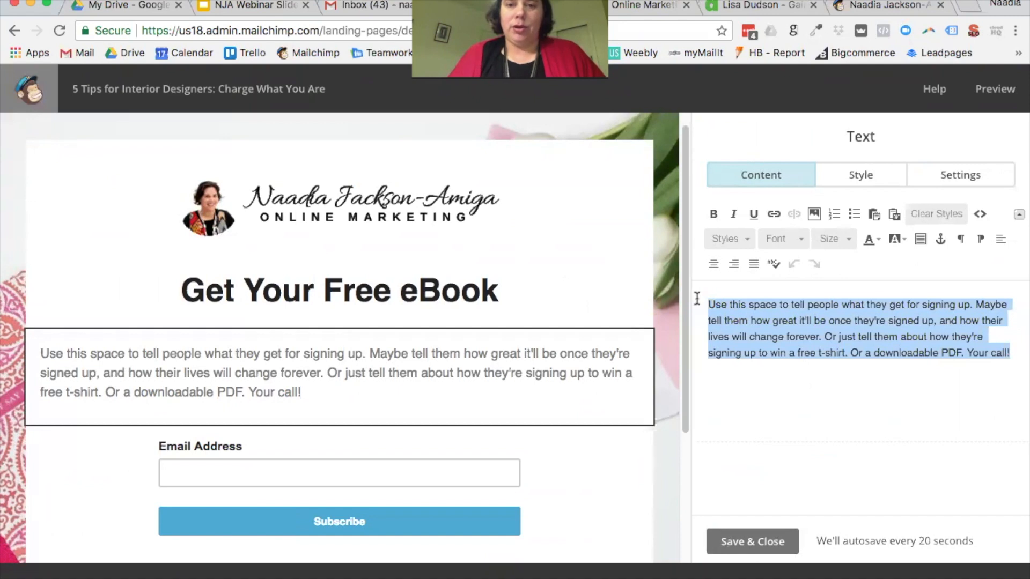
text(Enter your det)
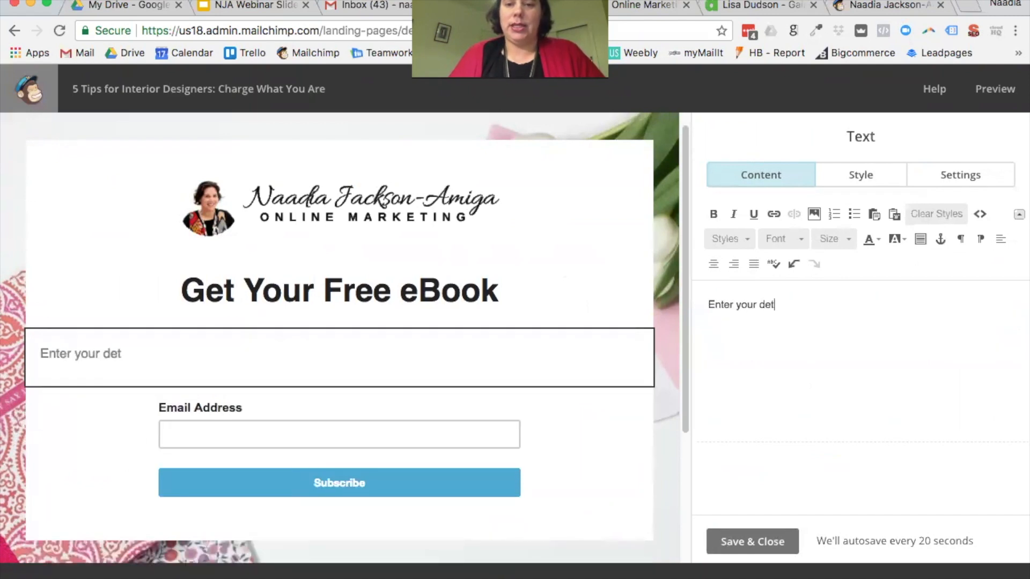
text(ails below to g)
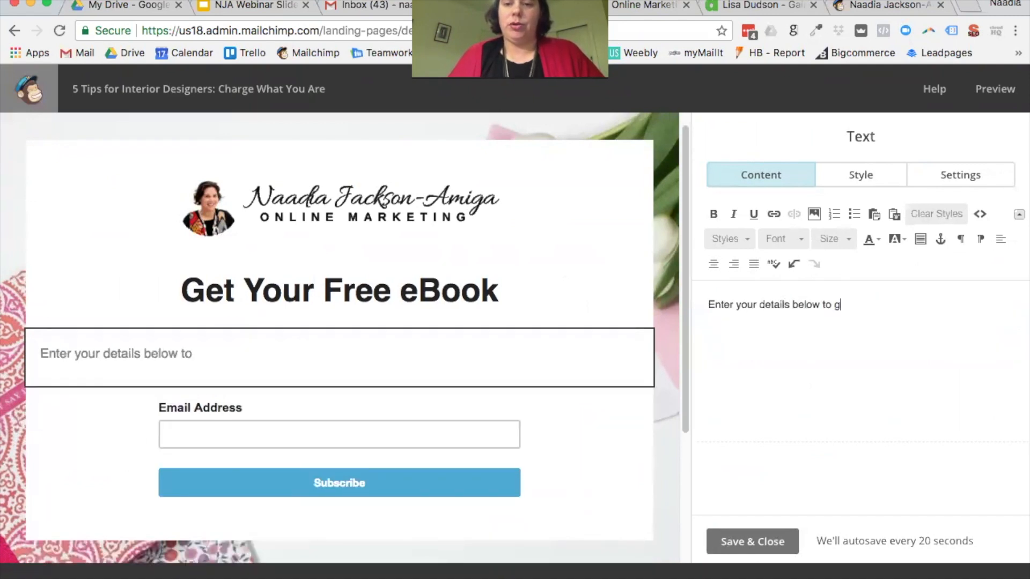
text(et your )
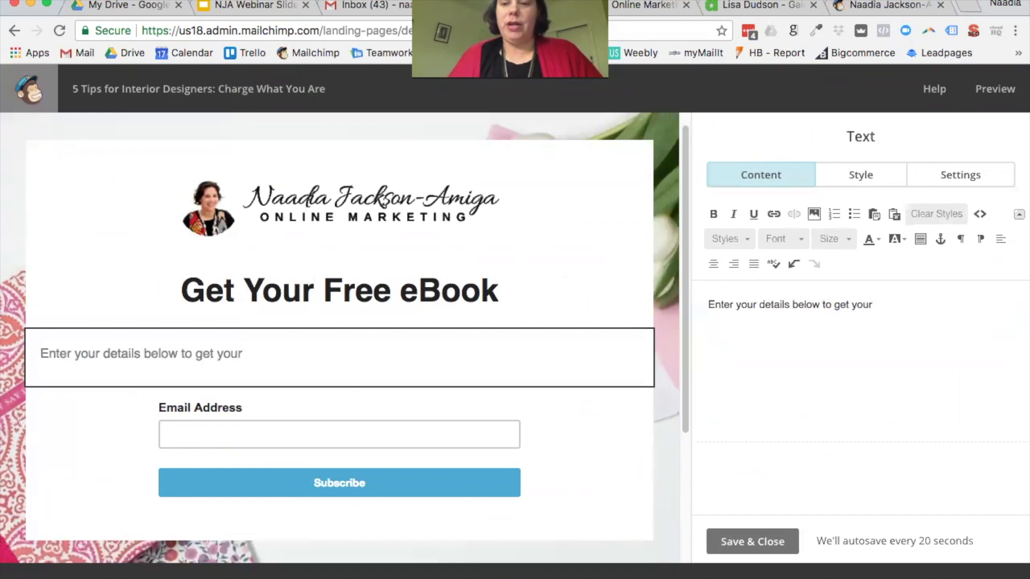
text(free ebook - 5 ways tos.f.s.df.a)
key(BackSpace)
key(BackSpace)
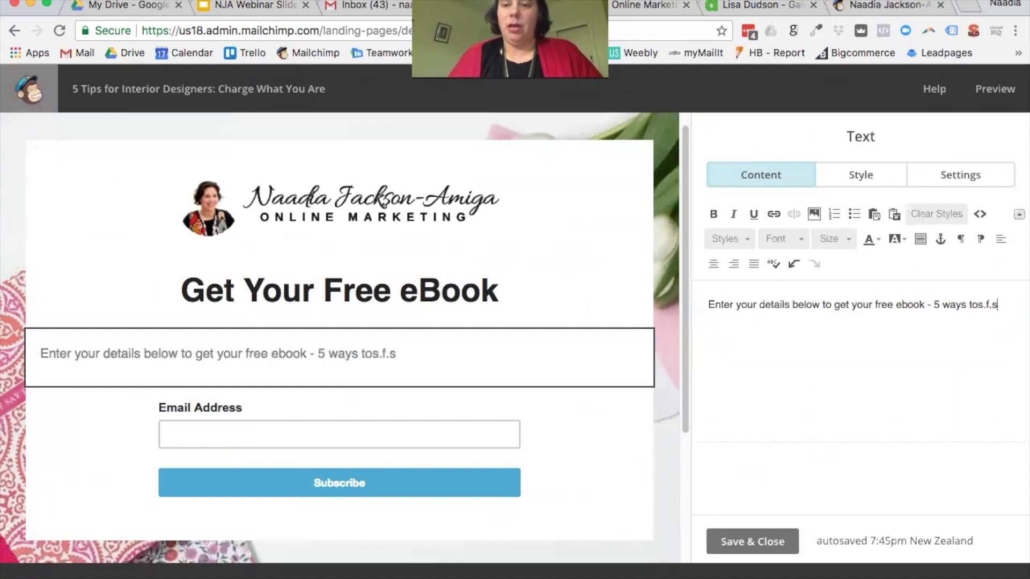
text(get )
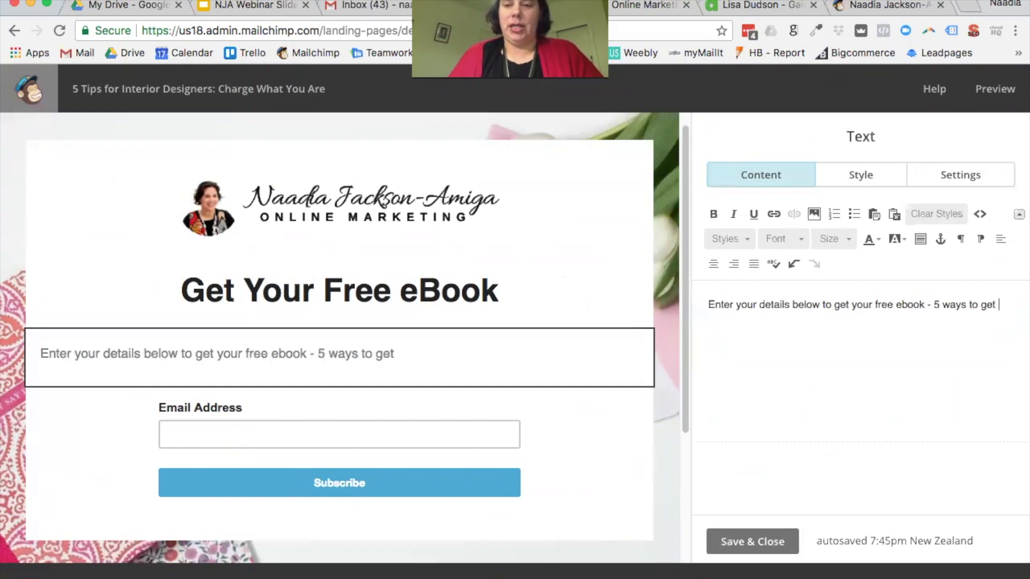
text(your message onl)
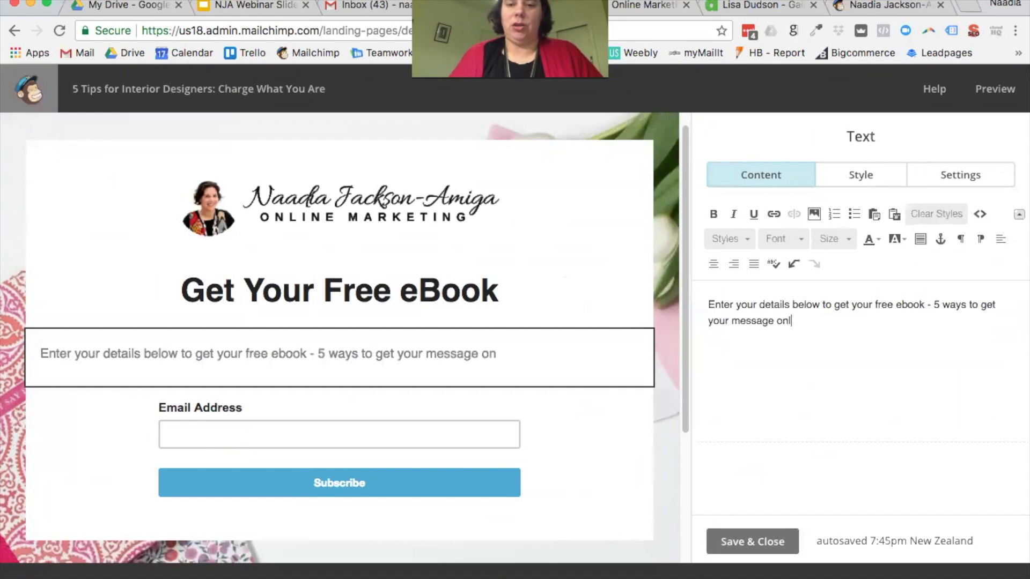
text(ine, and get)
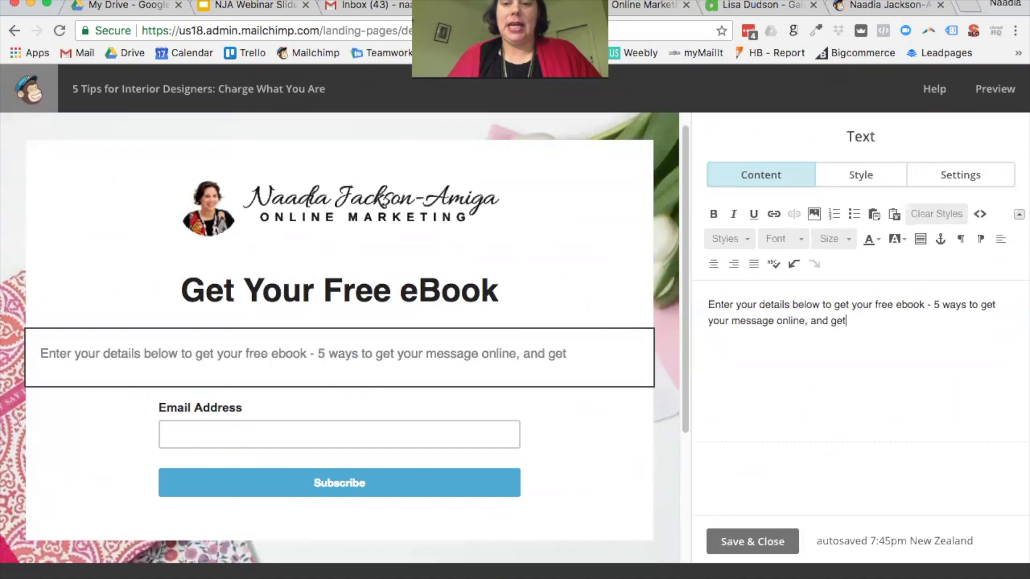
text( tips and tr)
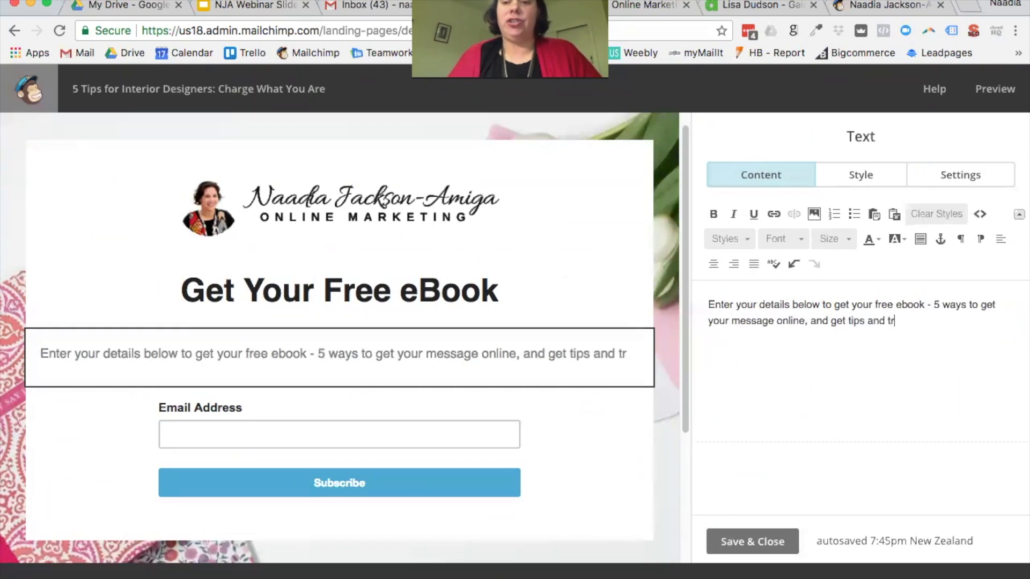
text(icks on your)
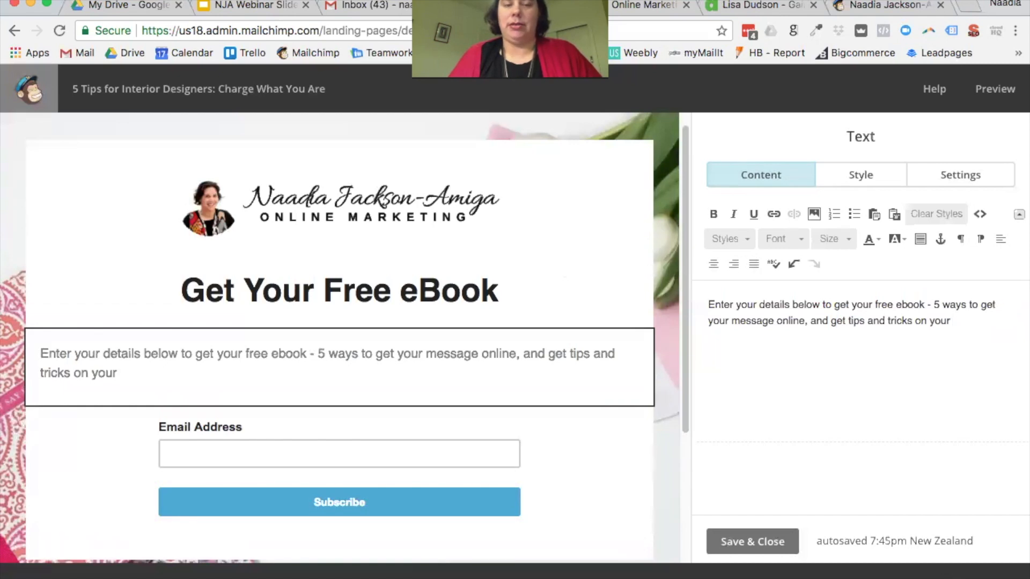
key(BackSpace)
key(BackSpace)
key(BackSpace)
key(BackSpace)
text(acce)
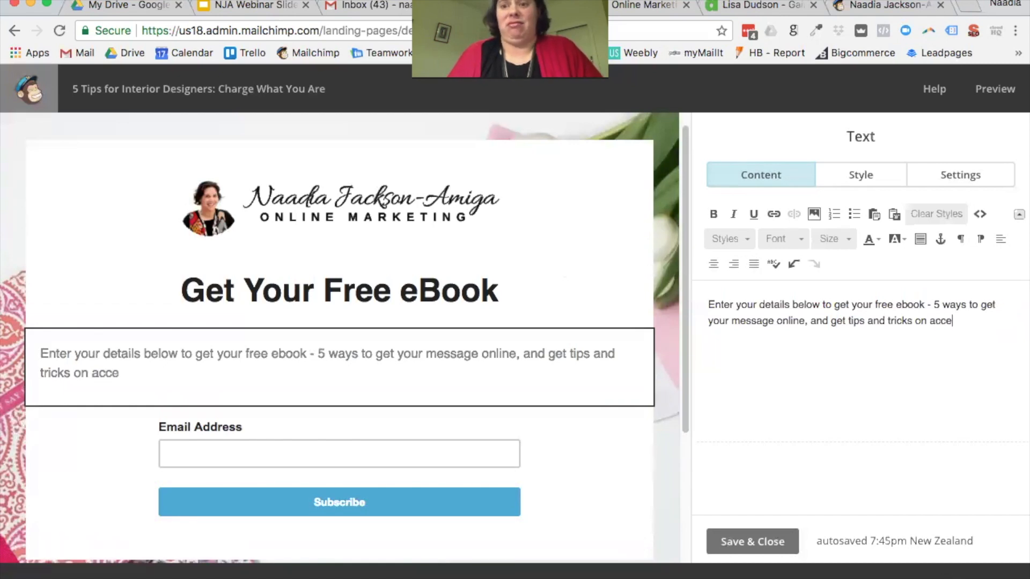
text(lerating y)
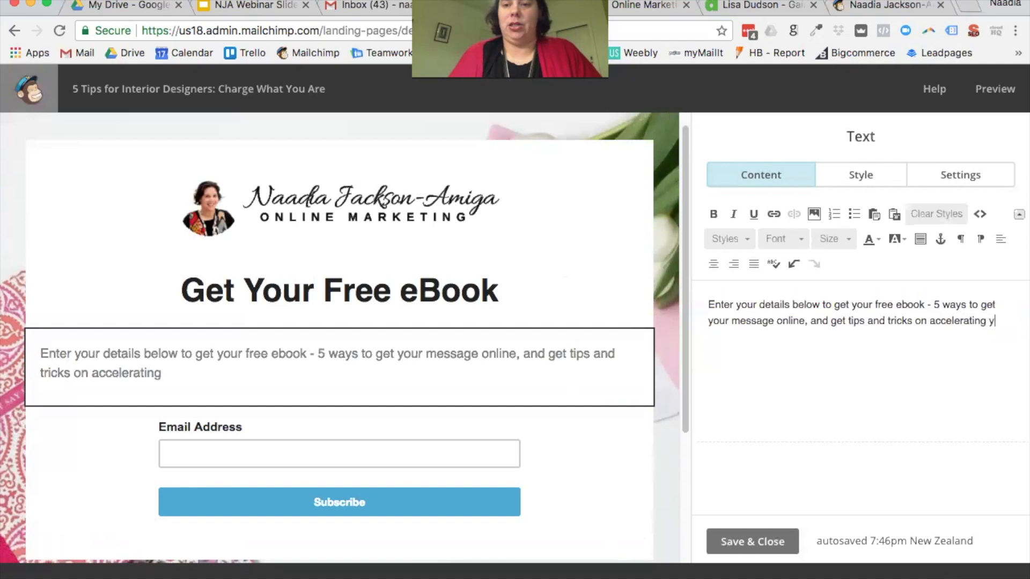
text(our online marke)
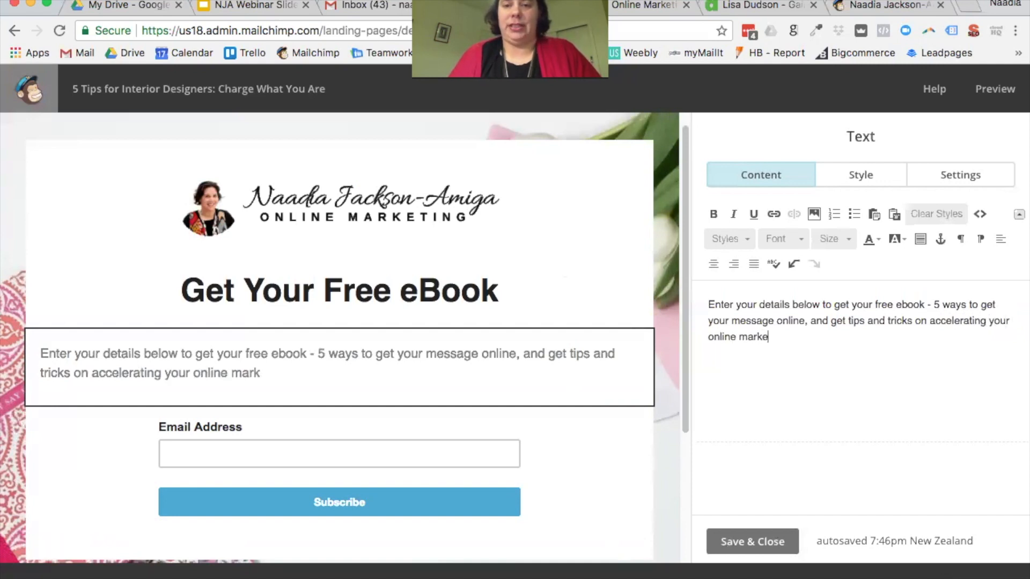
text(ting.)
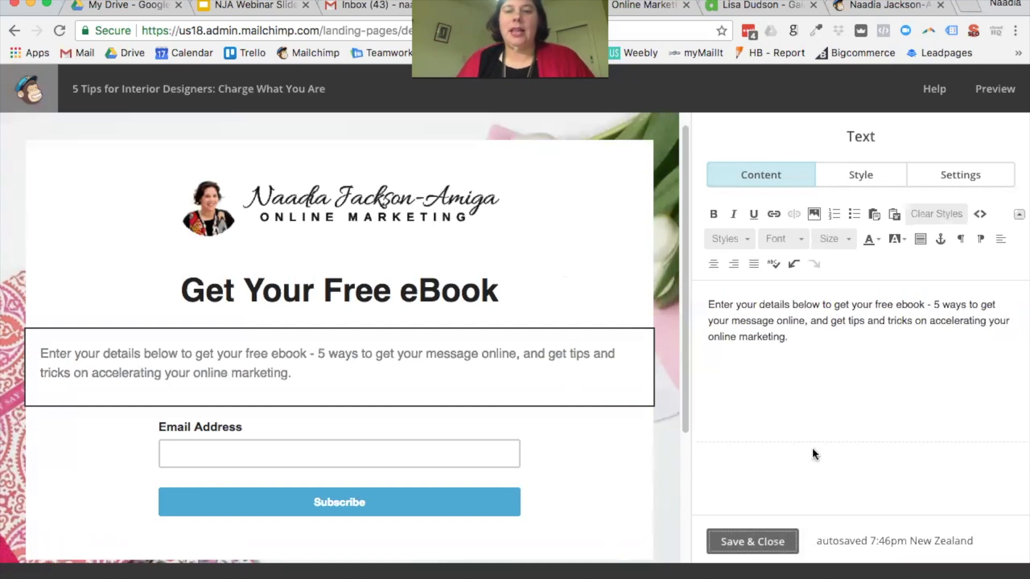
click(760, 543)
Step: Add a text block under the headline reading '5 Ways to Get Your Message Online'
drag(744, 235, 433, 316)
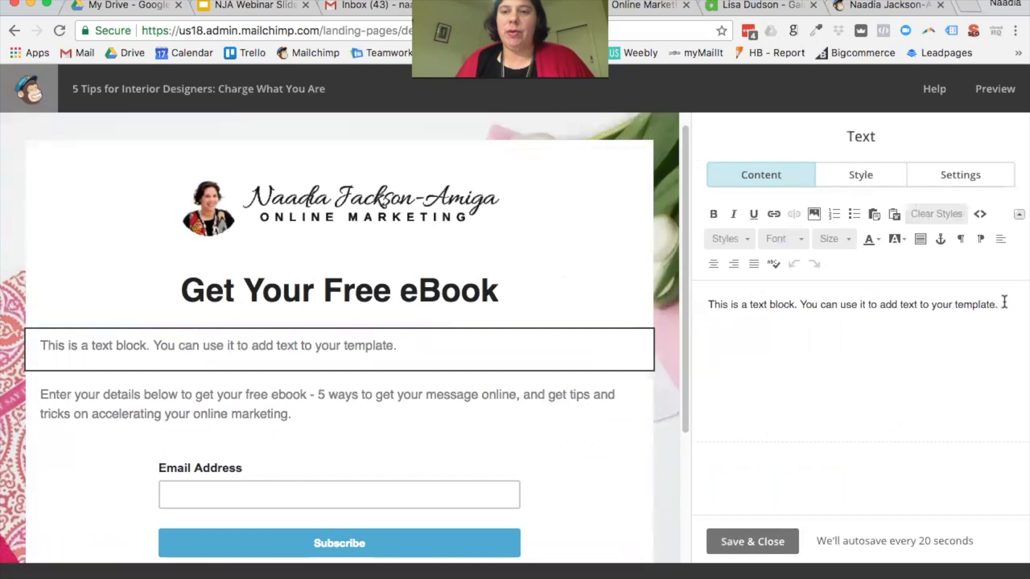
drag(1005, 302, 698, 304)
text(5 Tips)
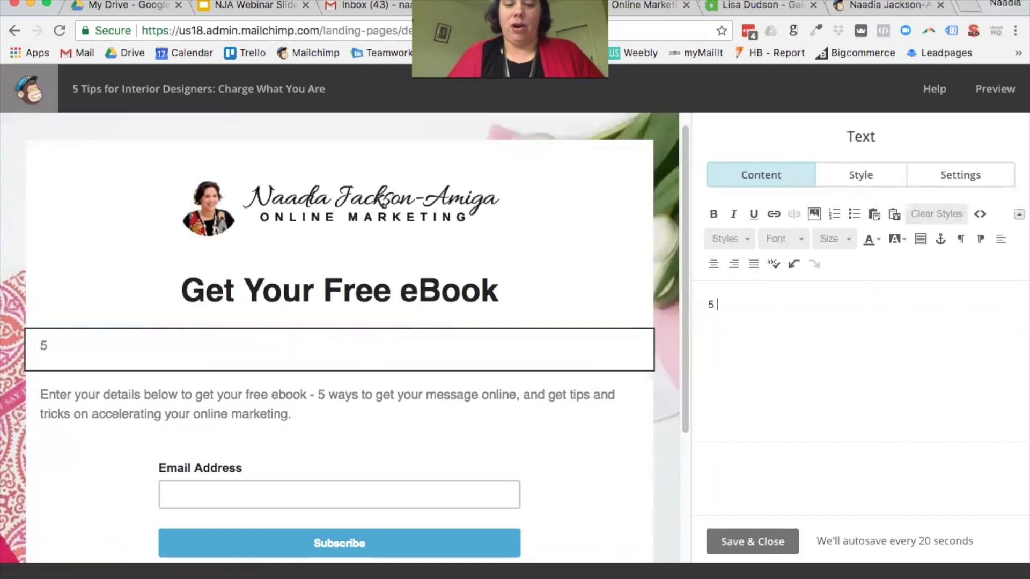
key(BackSpace)
key(BackSpace)
key(BackSpace)
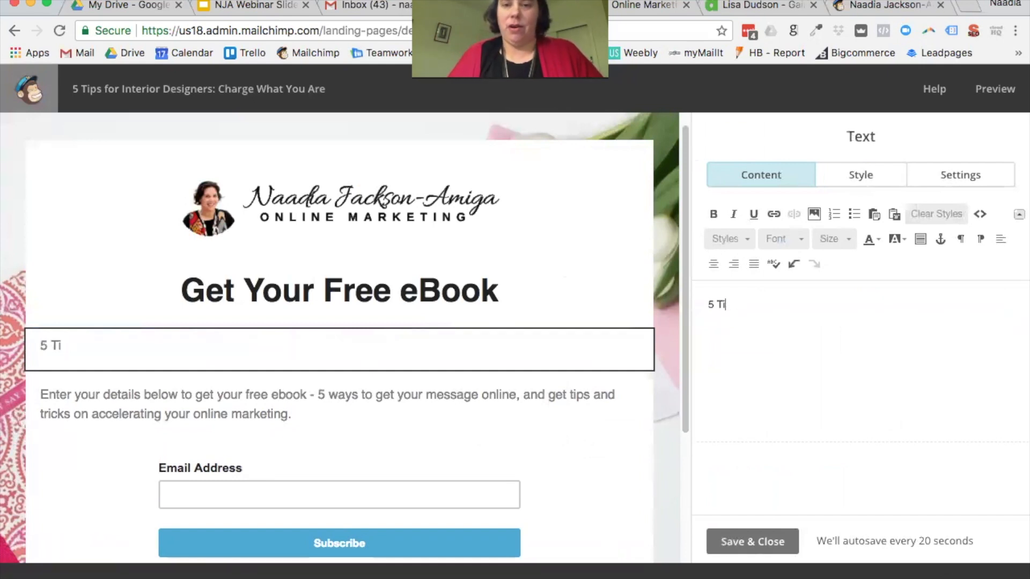
text(Ways to )
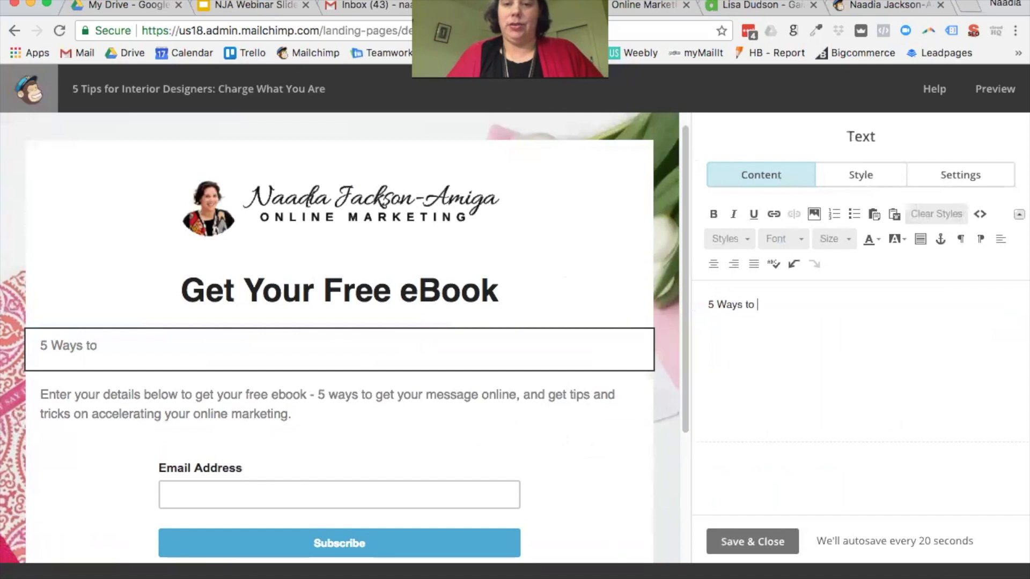
text(Get Your Message Online)
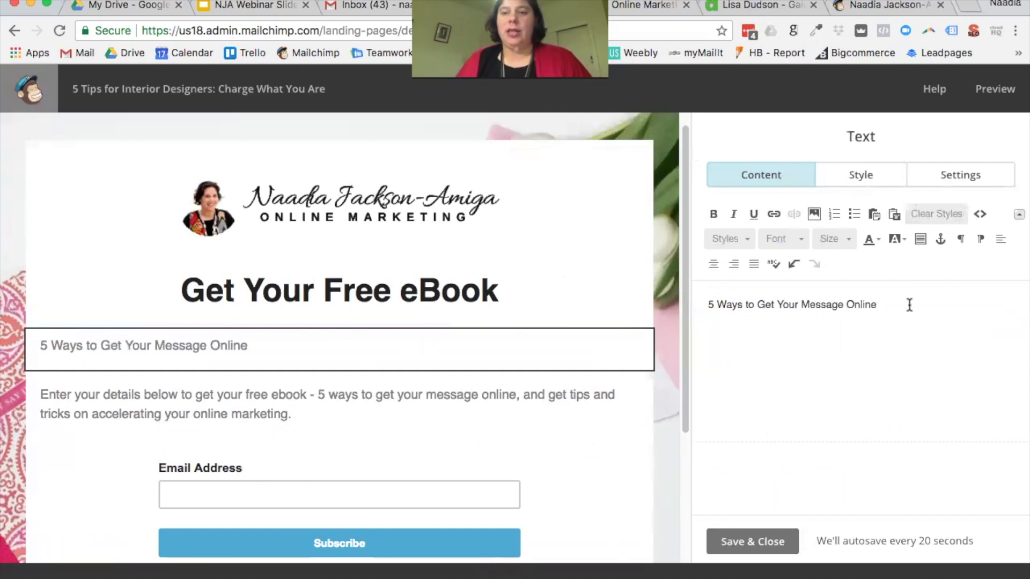
Step: Style the line as a heading 3 subheading and save it
drag(910, 304, 676, 295)
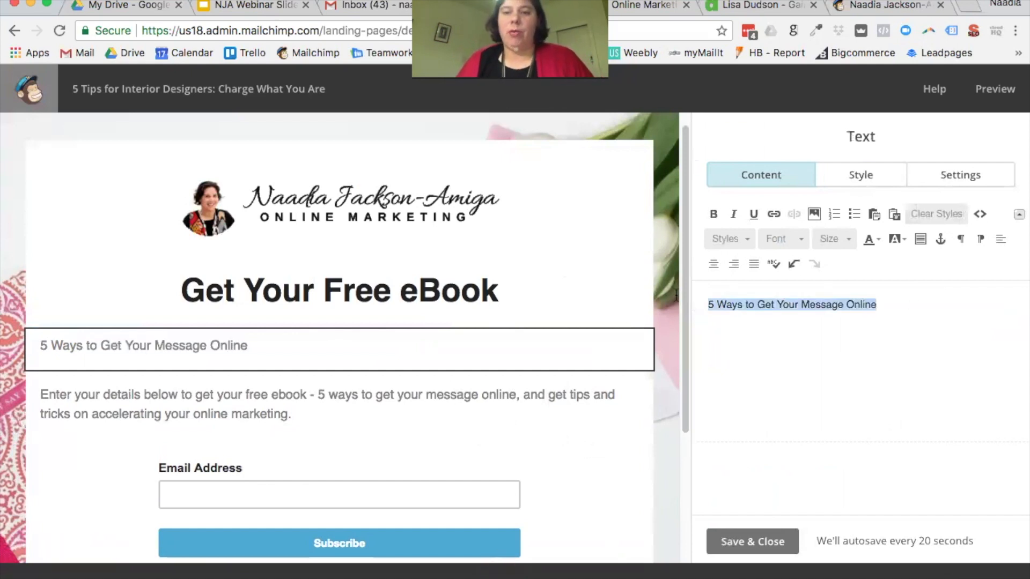
click(748, 239)
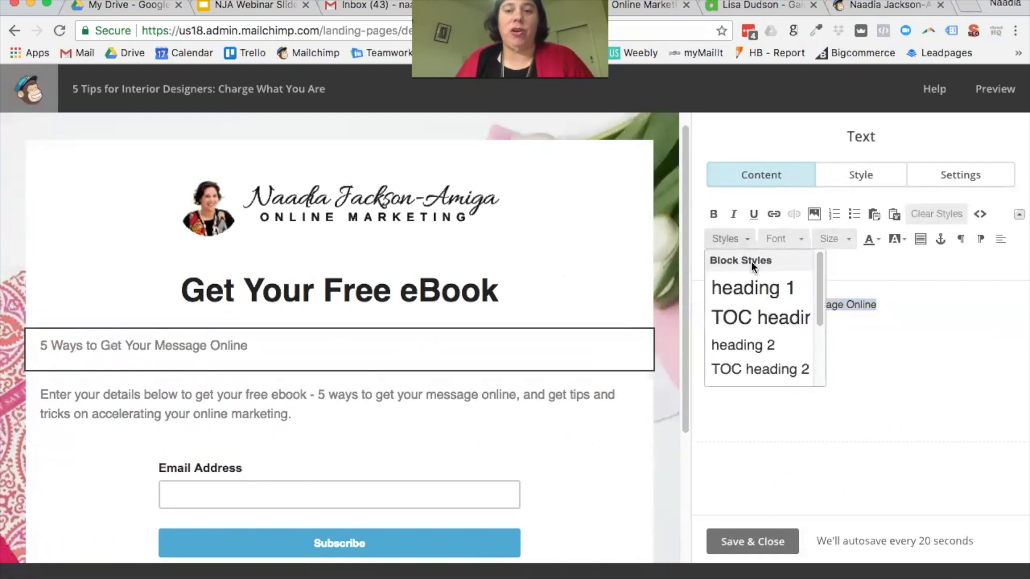
click(778, 344)
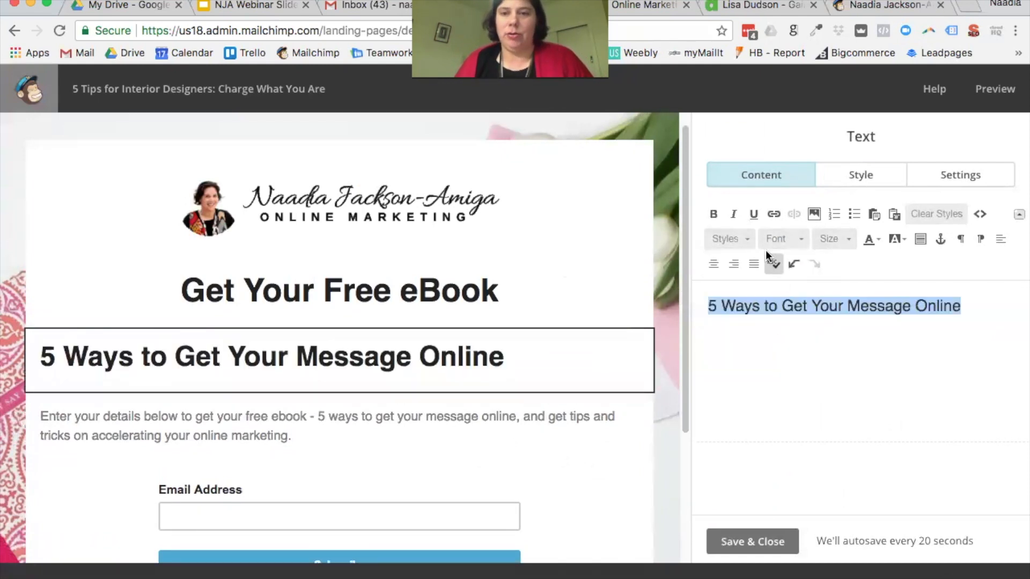
click(749, 240)
scroll(759, 360, down, 1)
click(761, 351)
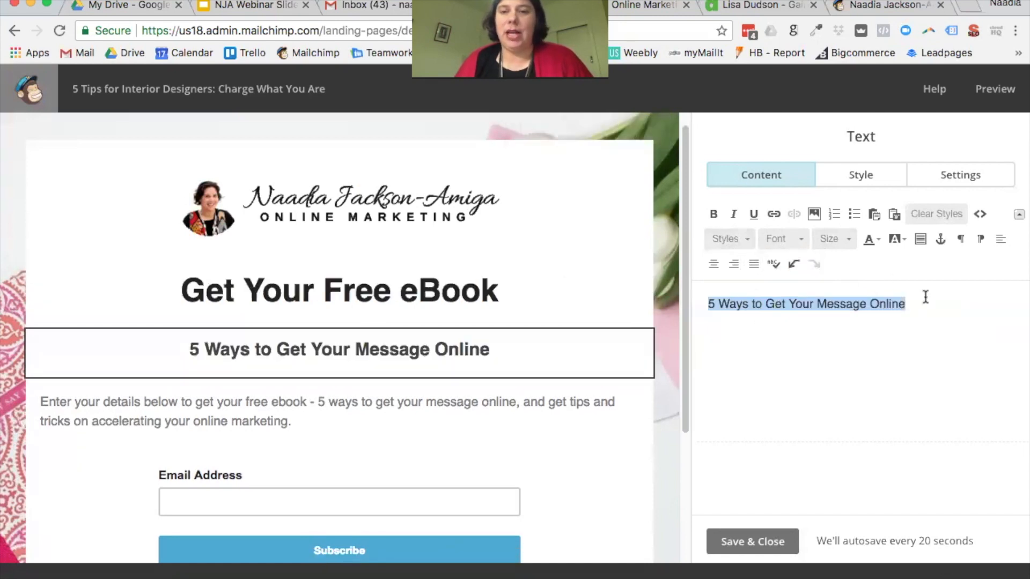
click(786, 543)
click(516, 423)
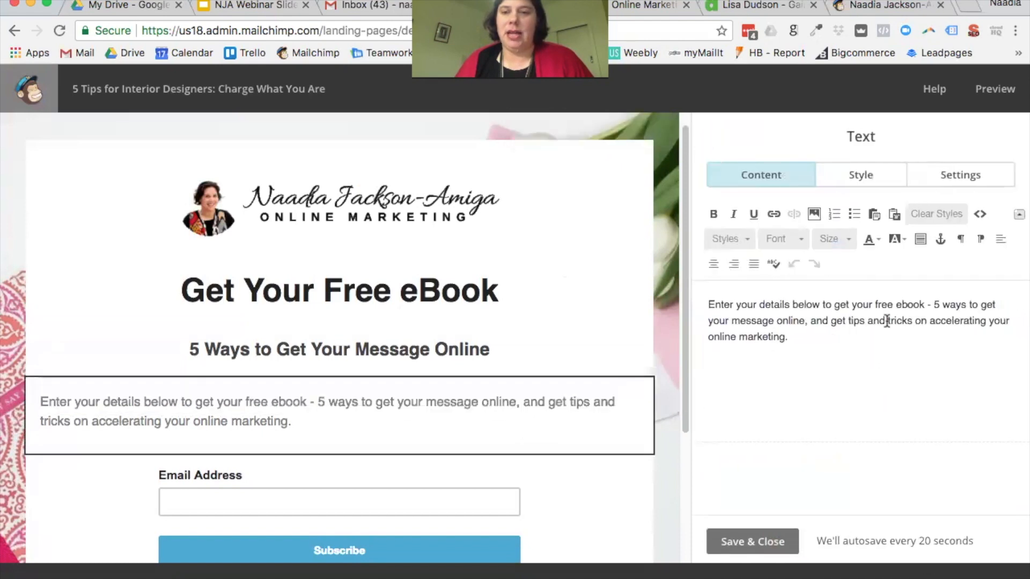
Step: Centre-align the whole description paragraph and save the change
key(ctrl+a)
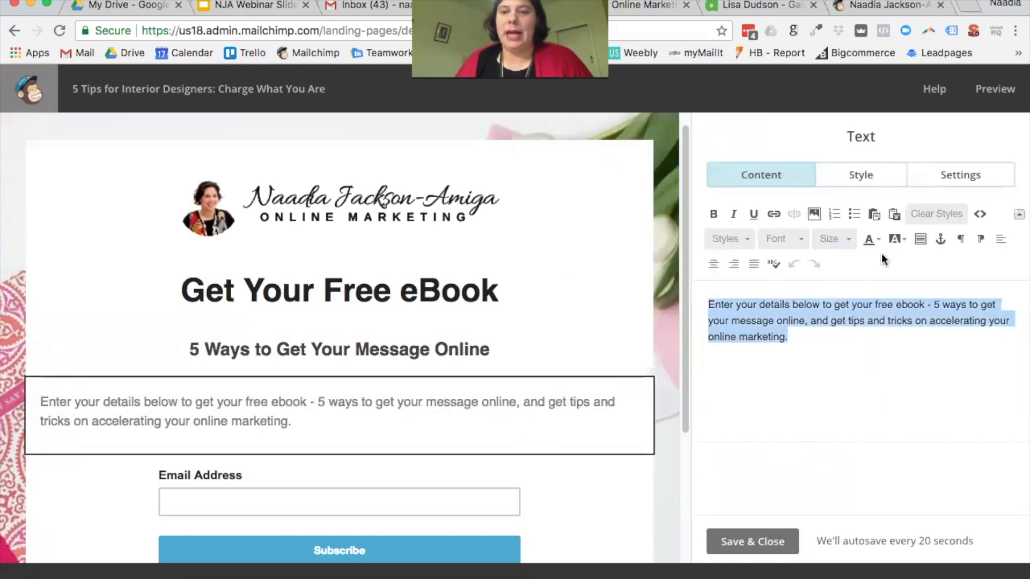
click(714, 264)
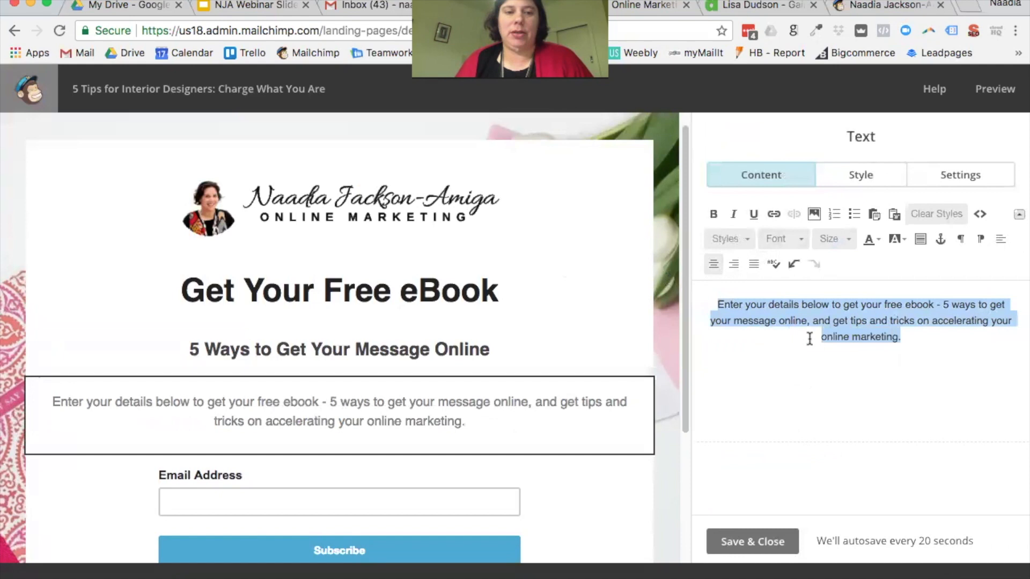
click(812, 404)
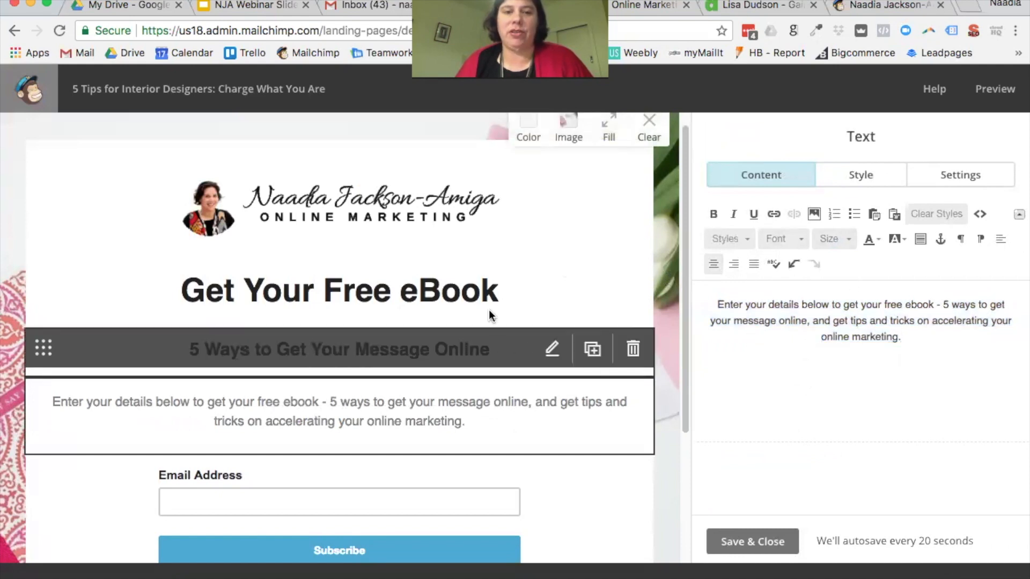
scroll(510, 287, down, 2)
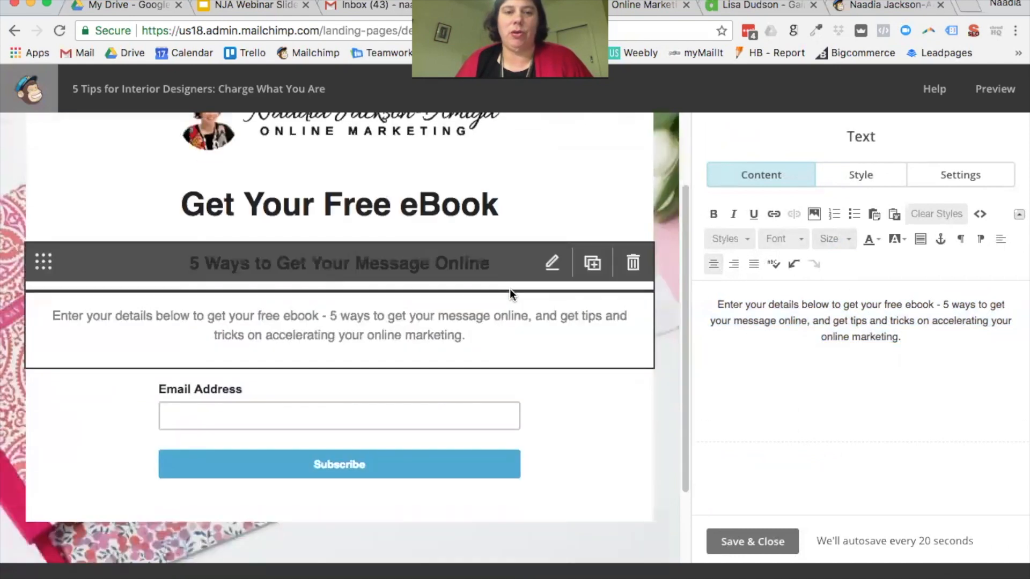
click(781, 542)
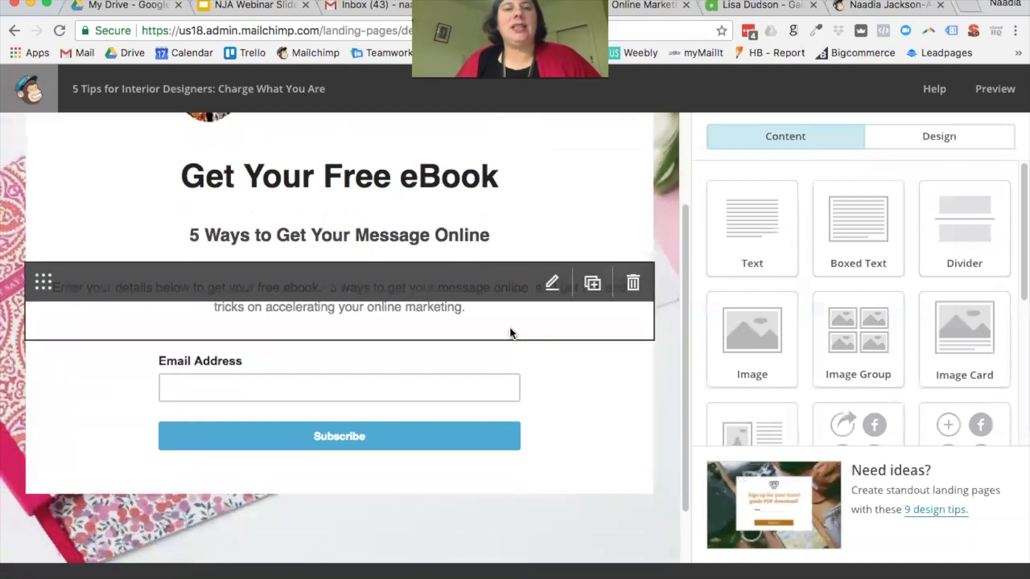
scroll(510, 328, up, 2)
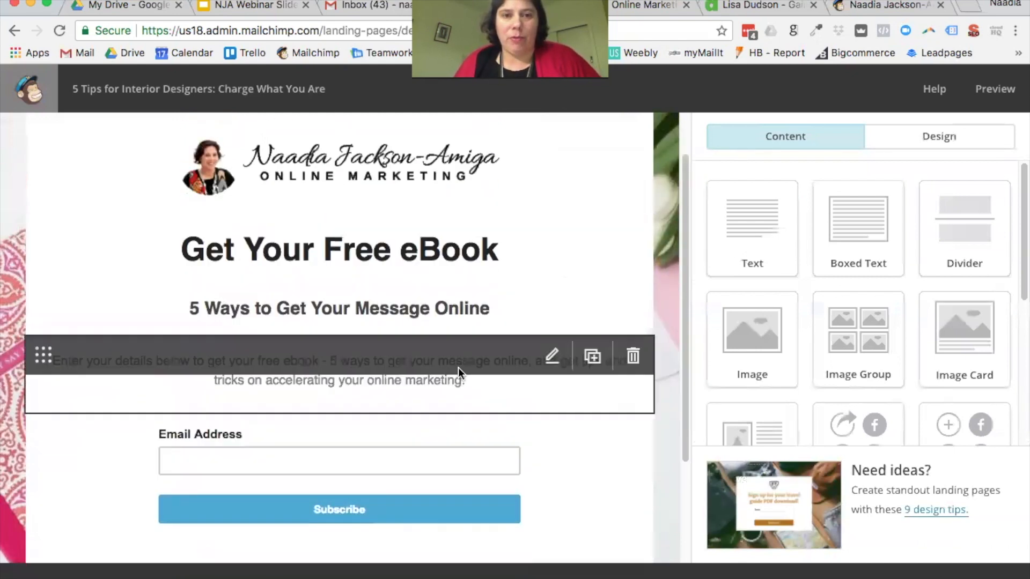
scroll(459, 365, down, 1)
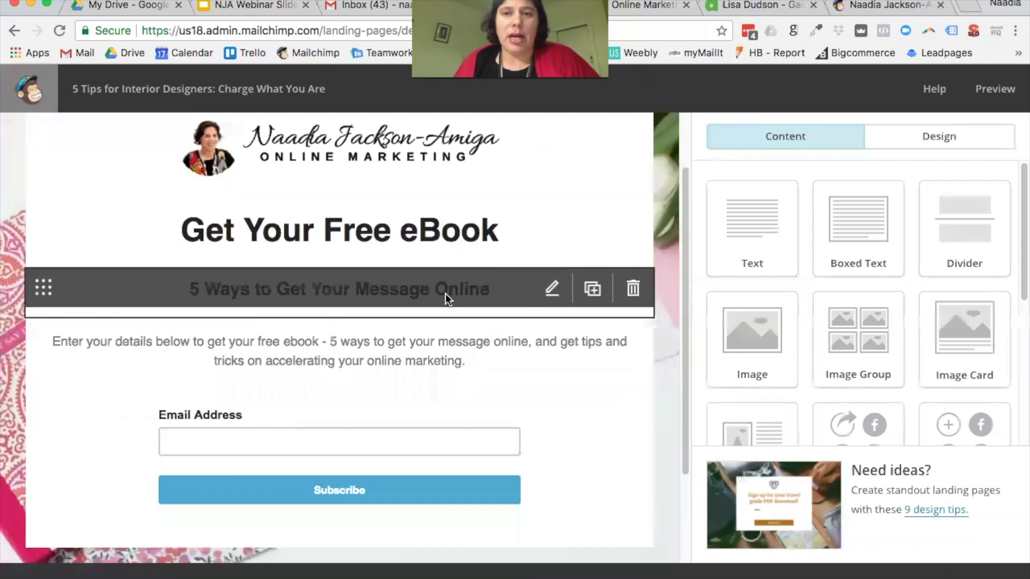
scroll(444, 294, down, 2)
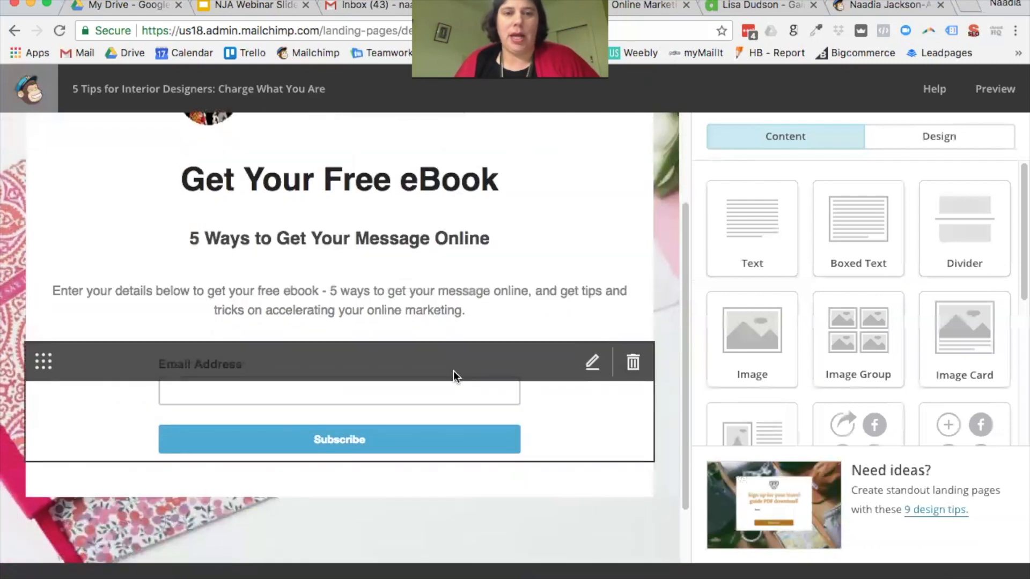
Step: Add the First Name field to the signup form, leaving Online Marketing Interests unticked
click(923, 143)
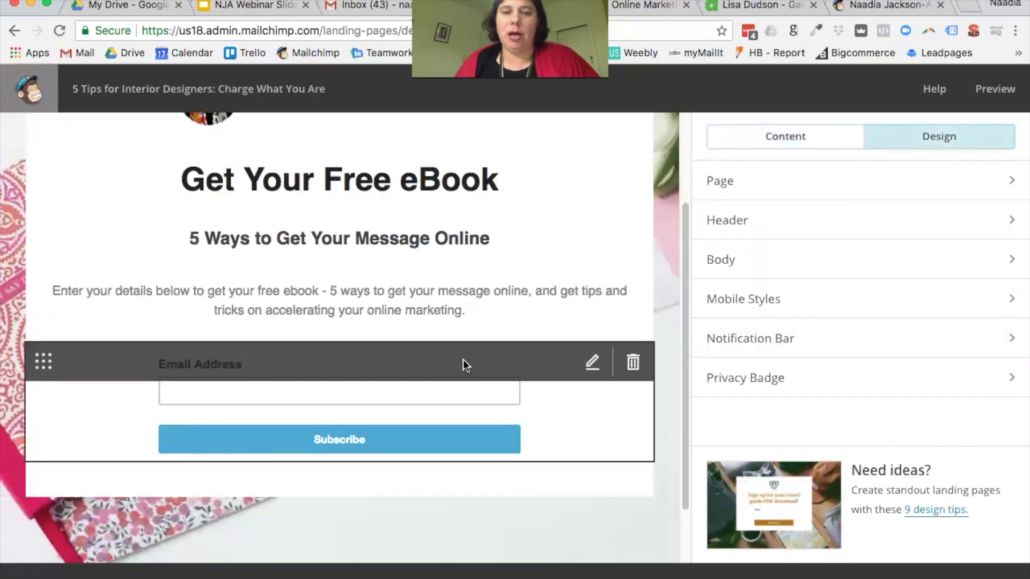
click(462, 360)
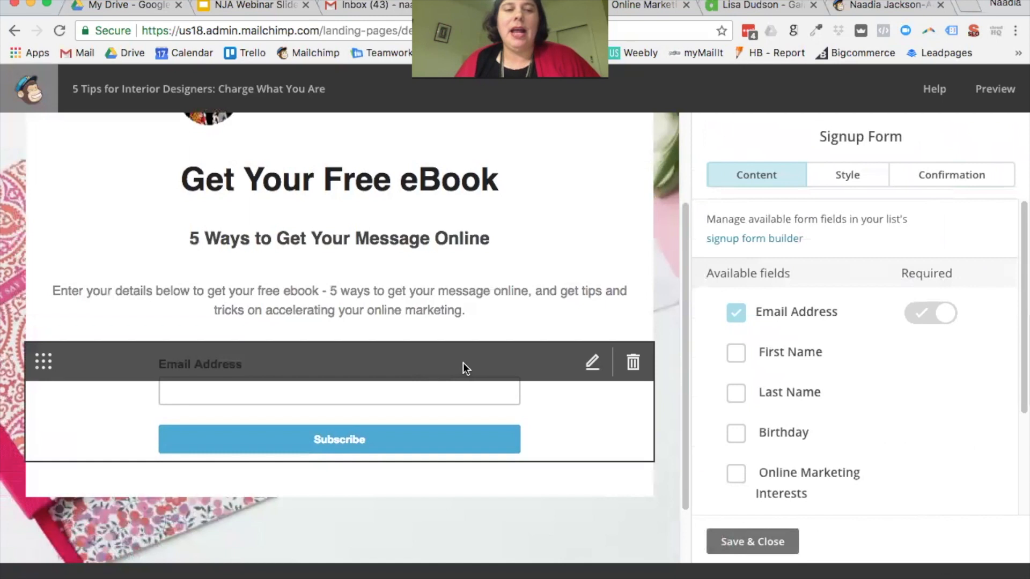
click(736, 354)
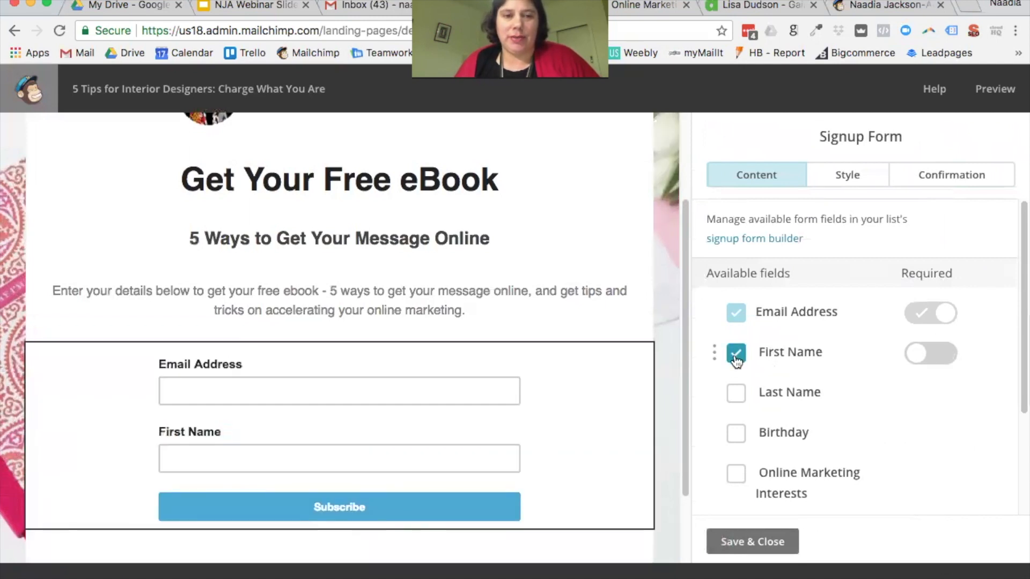
click(736, 474)
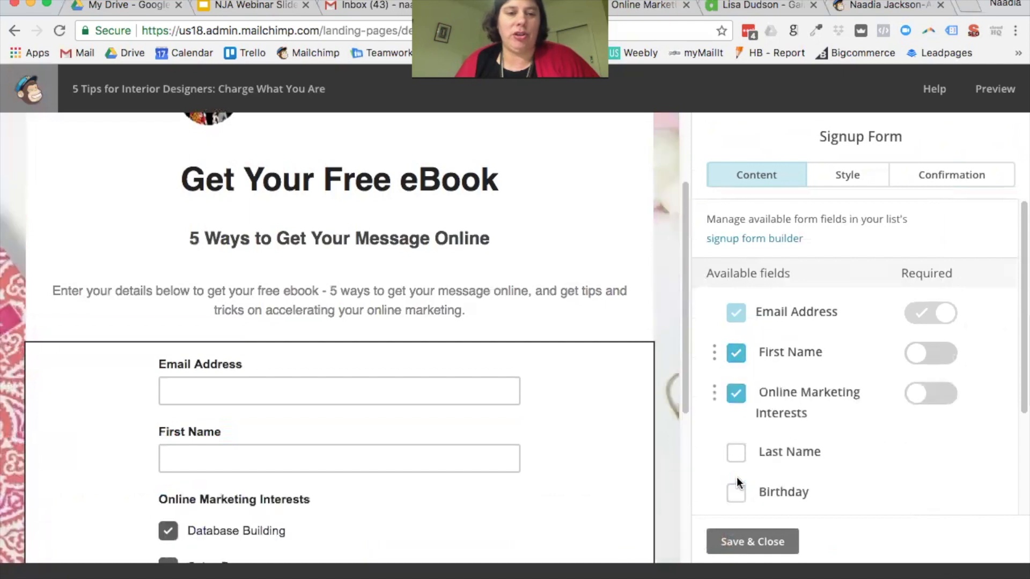
scroll(585, 438, down, 5)
scroll(778, 483, down, 3)
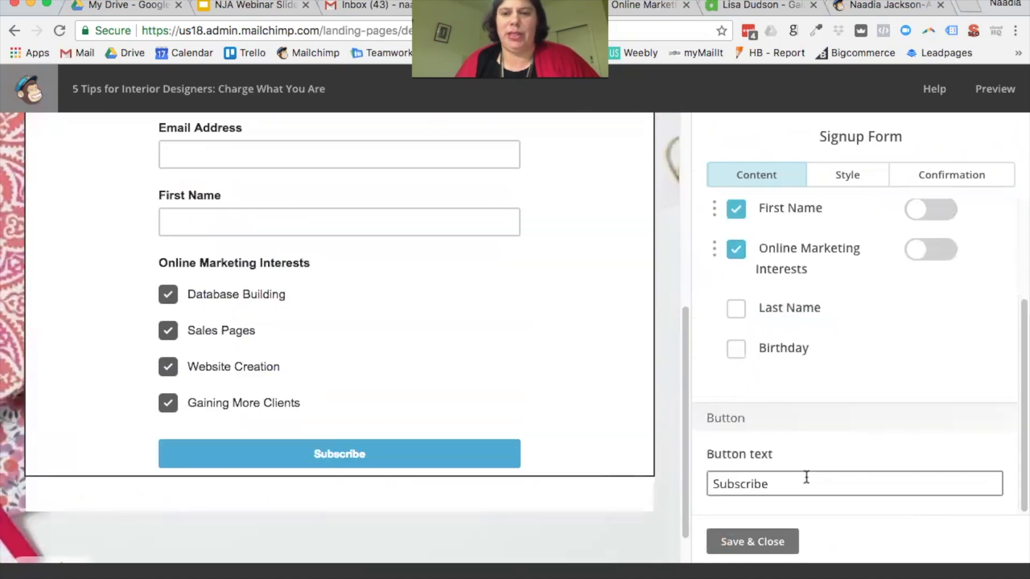
click(736, 249)
scroll(850, 320, up, 3)
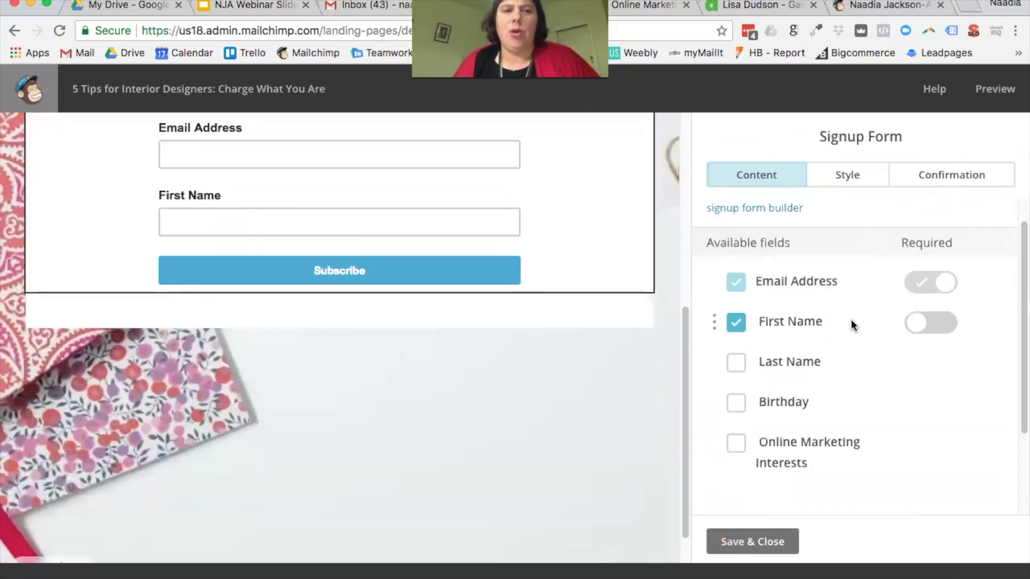
scroll(479, 296, up, 5)
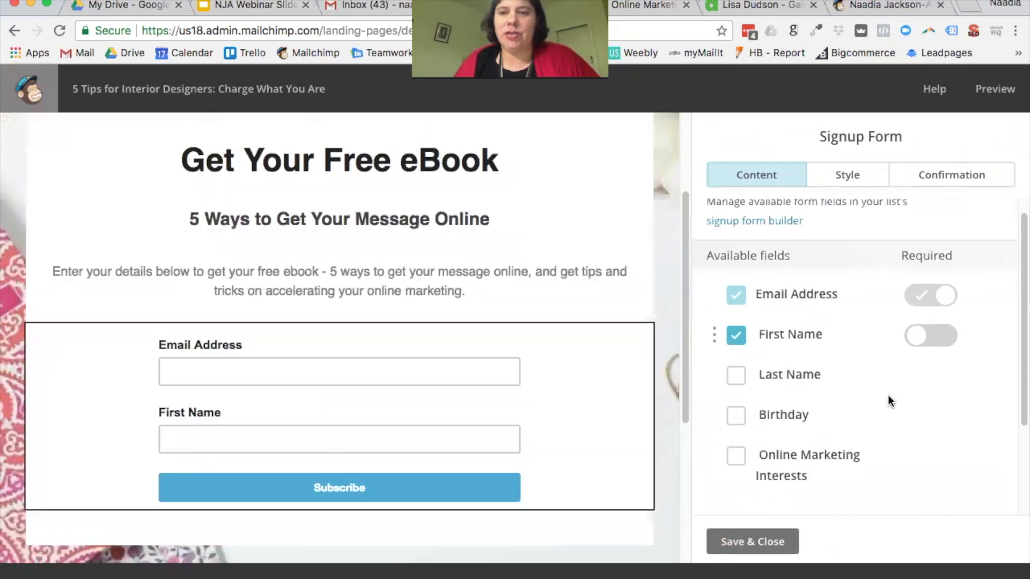
scroll(906, 411, down, 3)
Step: Change the signup button text from Subscribe to 'Get Access Now'
double_click(789, 485)
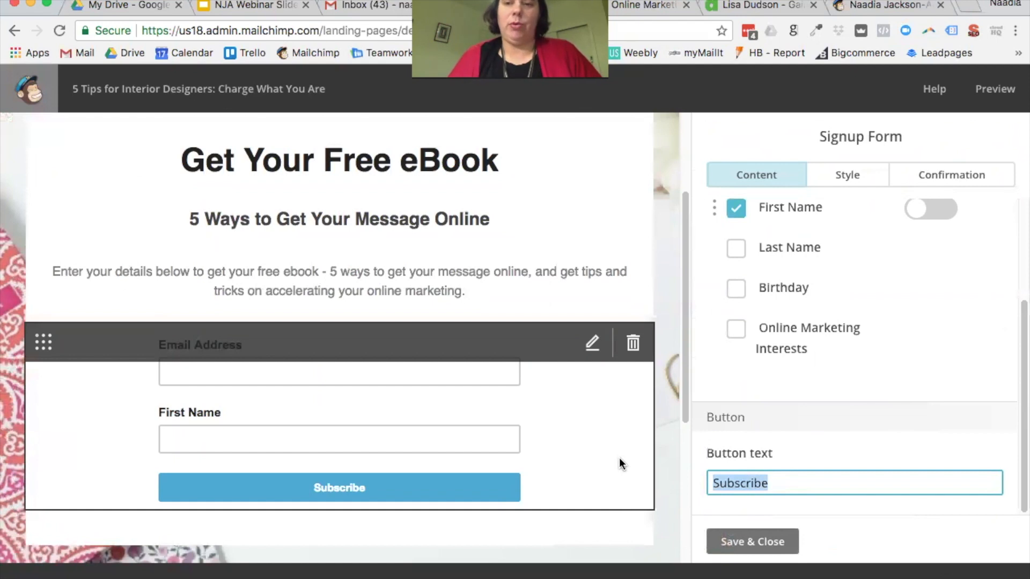
text(Get Access Now)
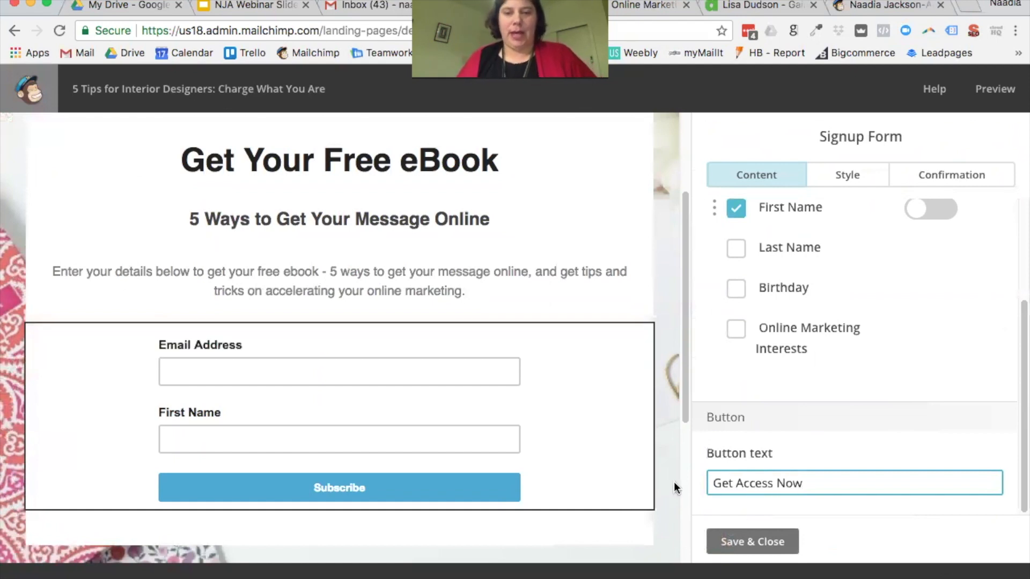
click(788, 543)
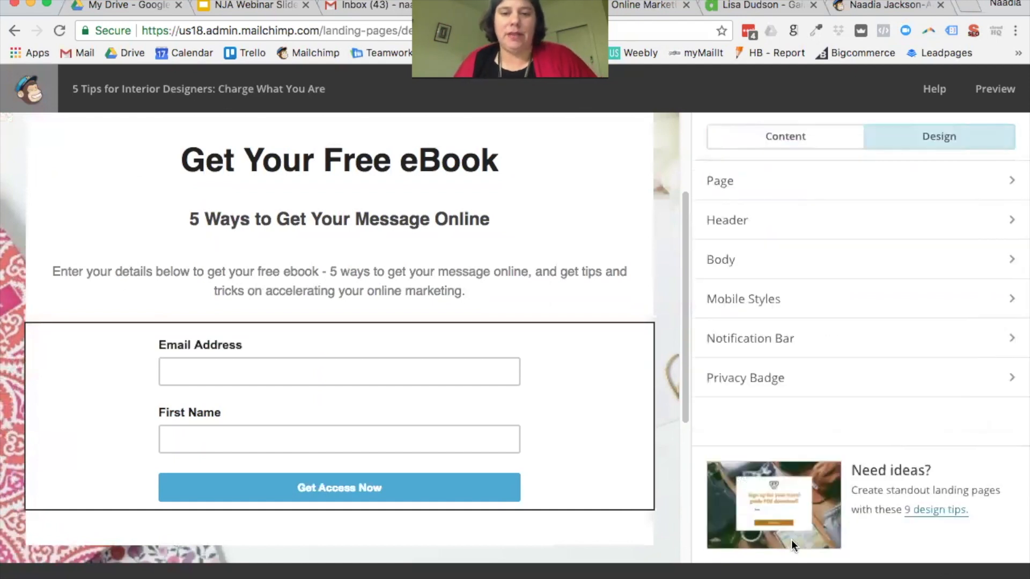
click(465, 485)
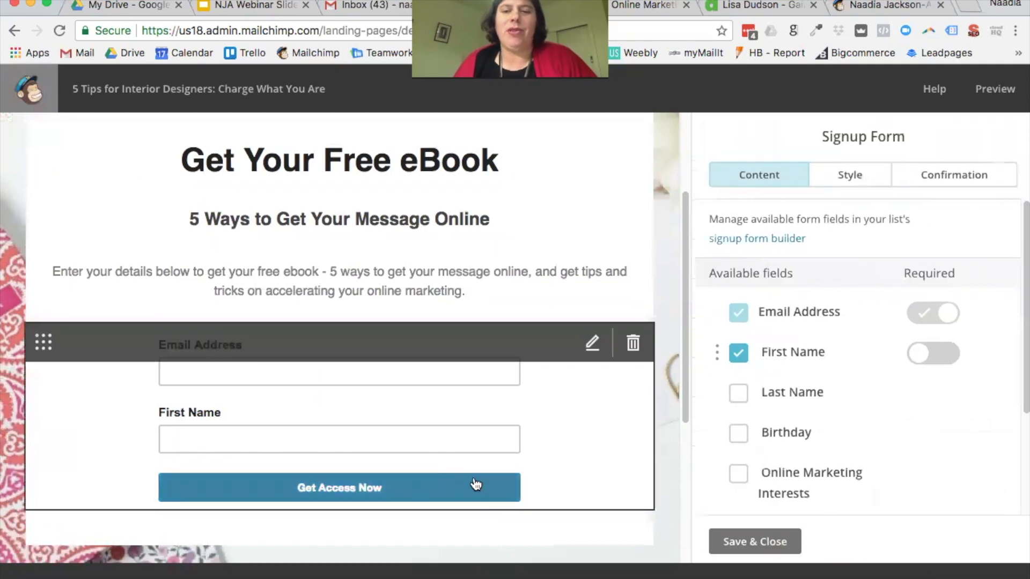
Step: Give the button a green background and a blue #4caad8 hover colour
click(852, 180)
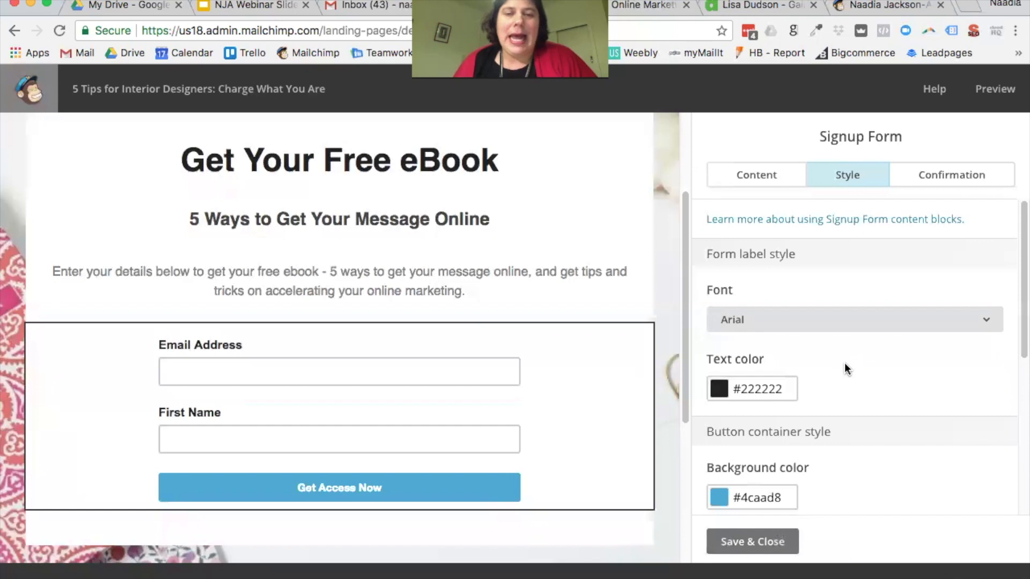
scroll(844, 363, down, 2)
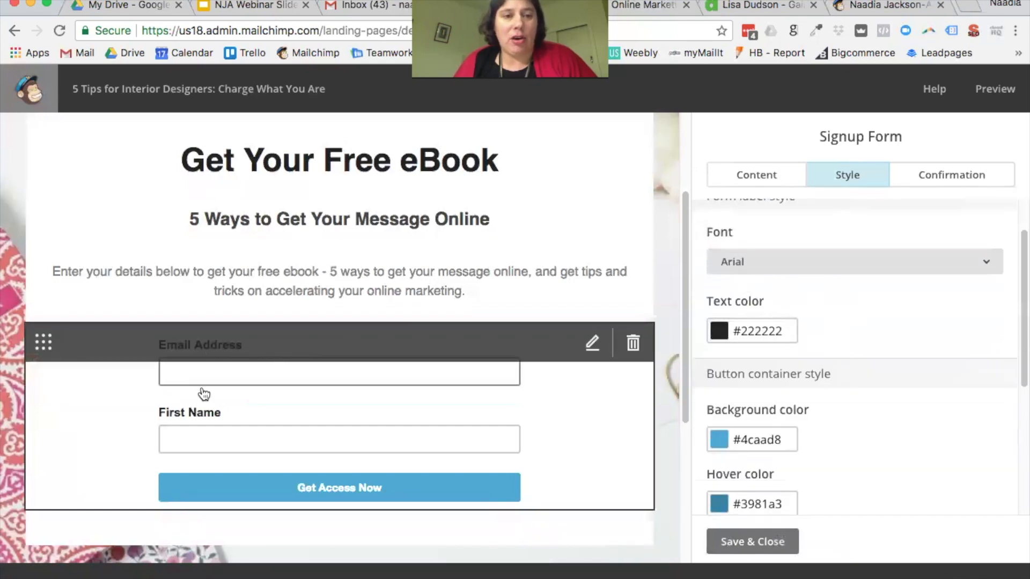
scroll(833, 372, down, 6)
click(788, 259)
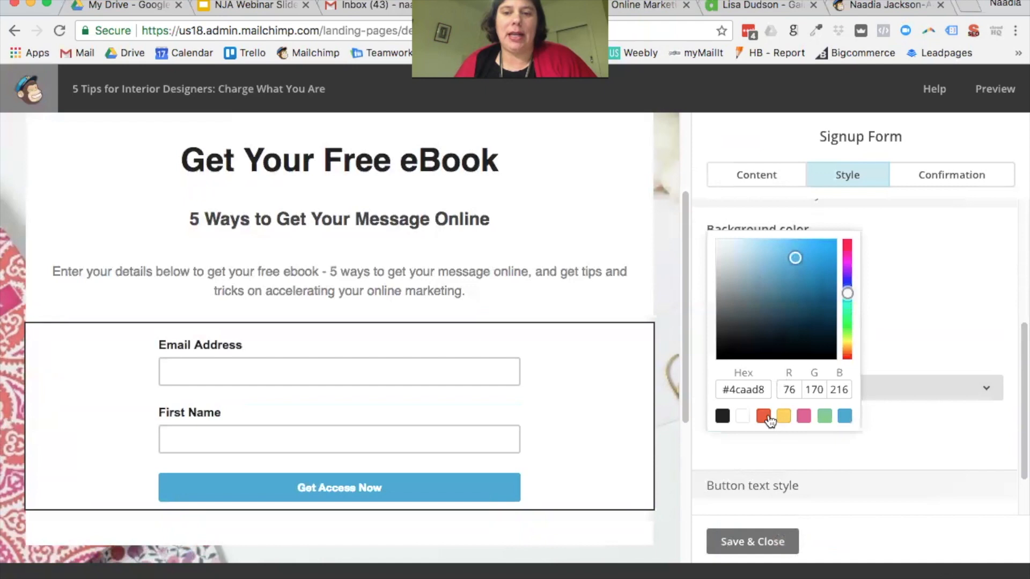
click(825, 417)
click(758, 324)
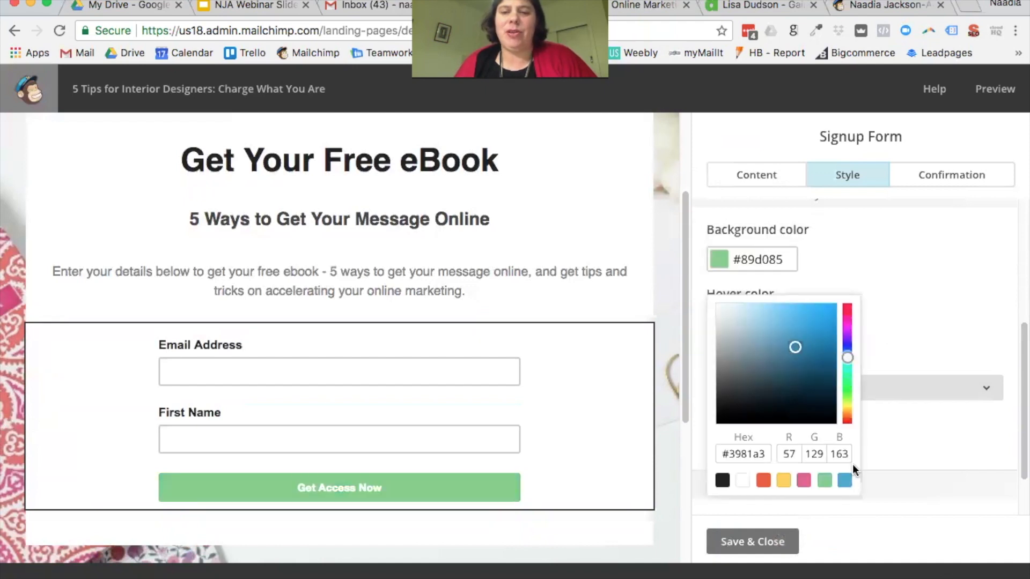
click(846, 481)
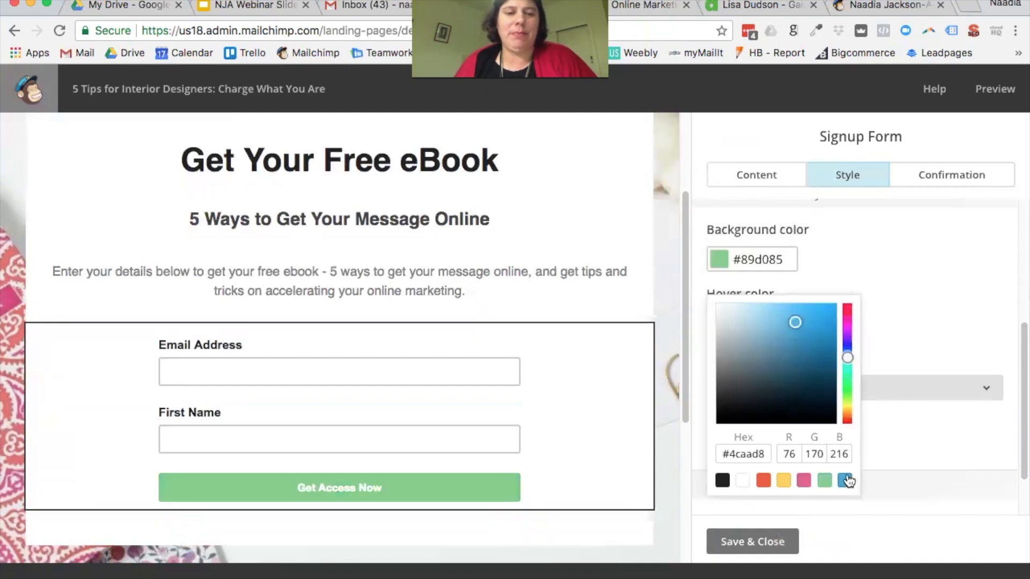
click(899, 334)
Step: Try centre, left and right button alignment, settling on right with Full width re-enabled
scroll(736, 391, down, 1)
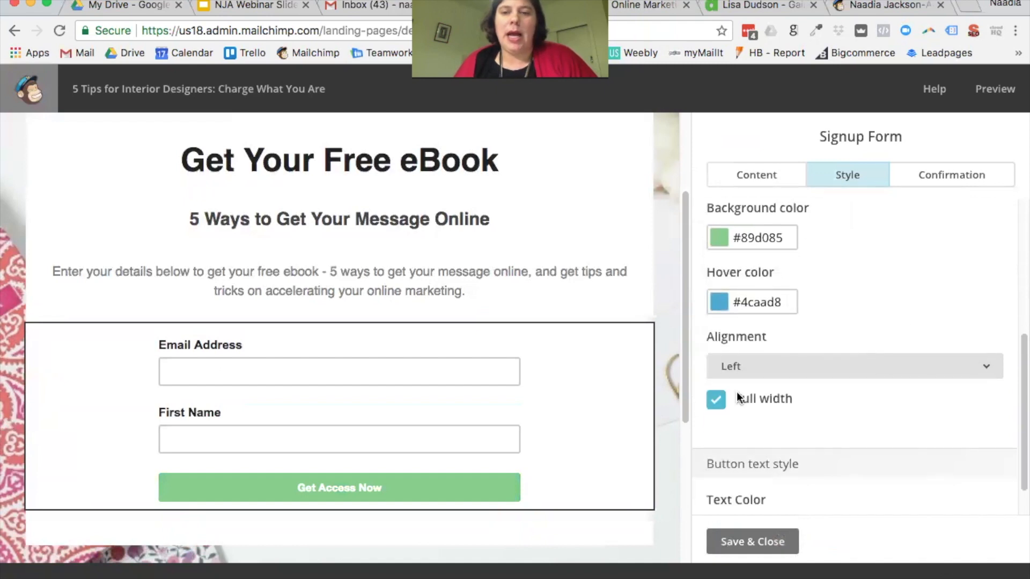
click(736, 370)
click(763, 441)
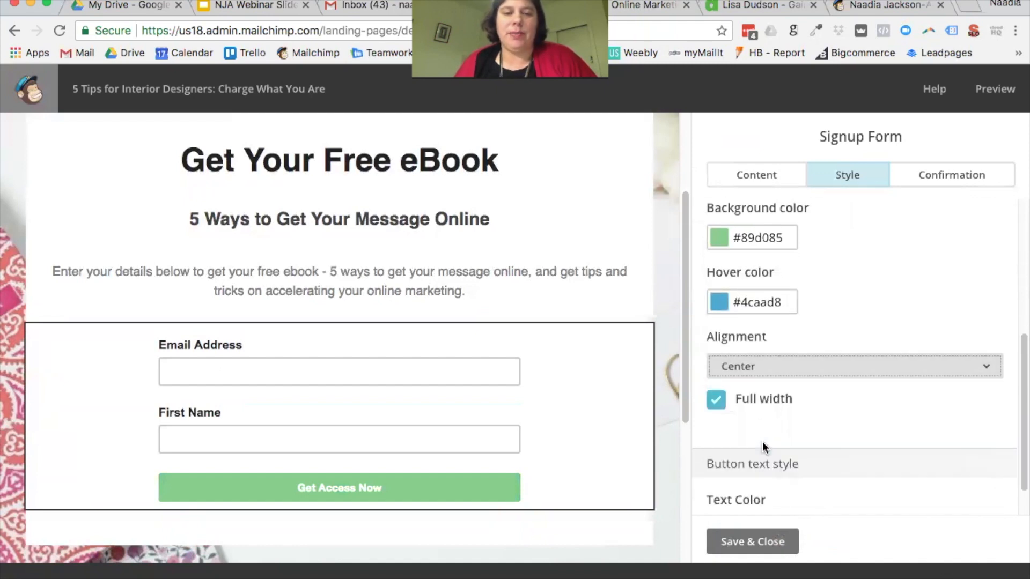
click(735, 407)
click(768, 366)
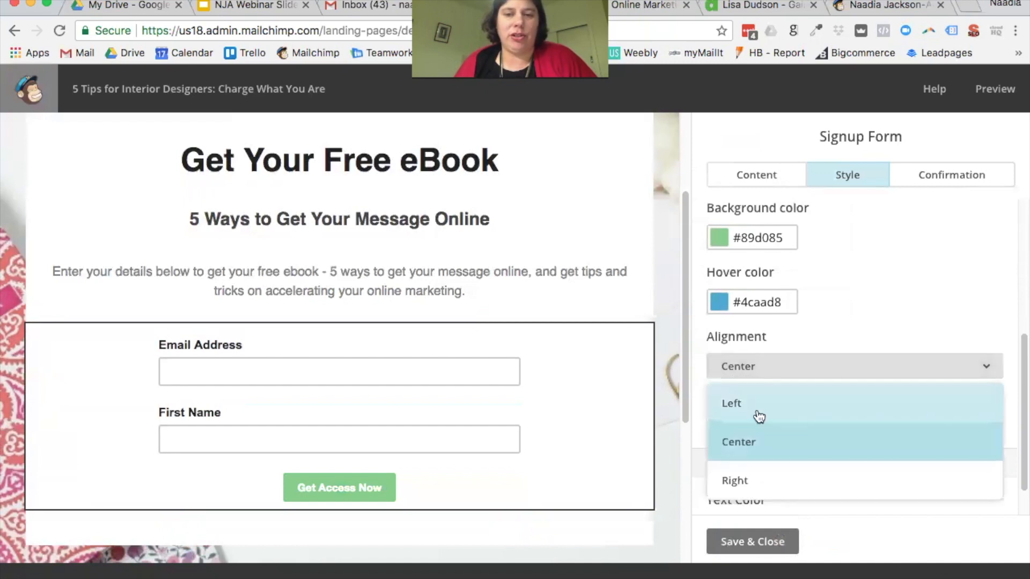
click(759, 417)
click(776, 370)
click(767, 479)
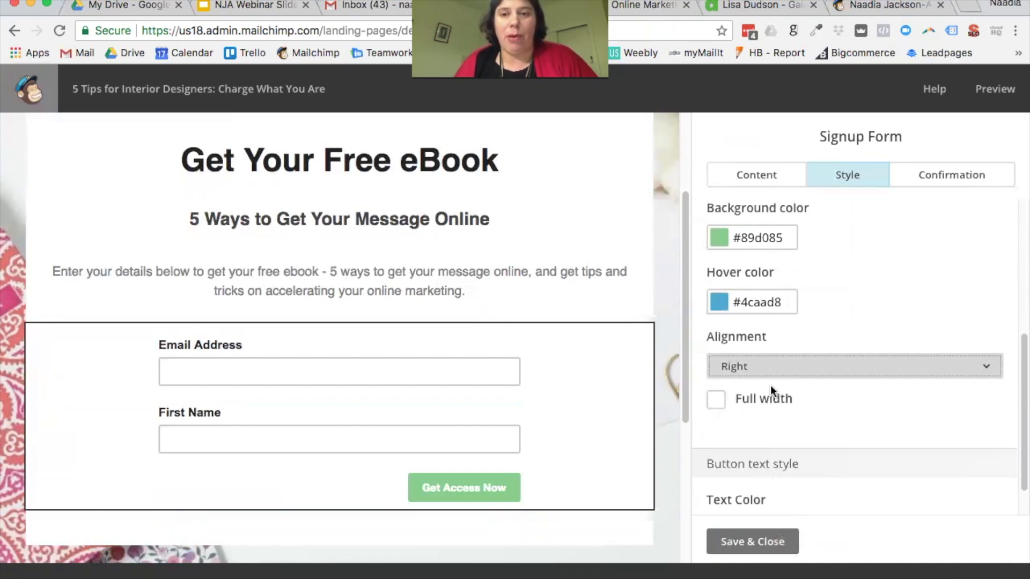
click(767, 370)
click(816, 330)
click(736, 399)
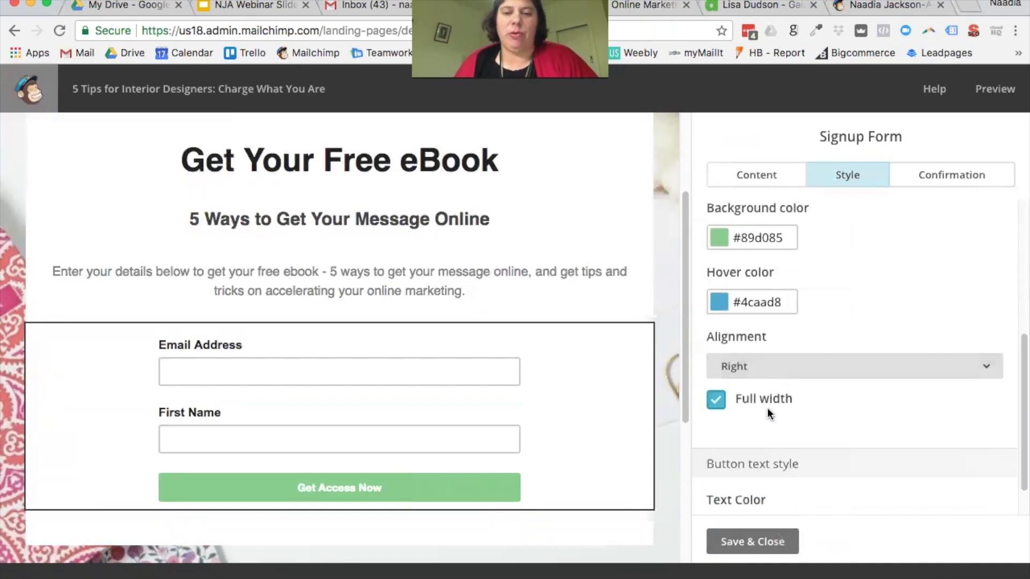
Step: Try pink and yellow button text, then keep it white
scroll(845, 367, down, 2)
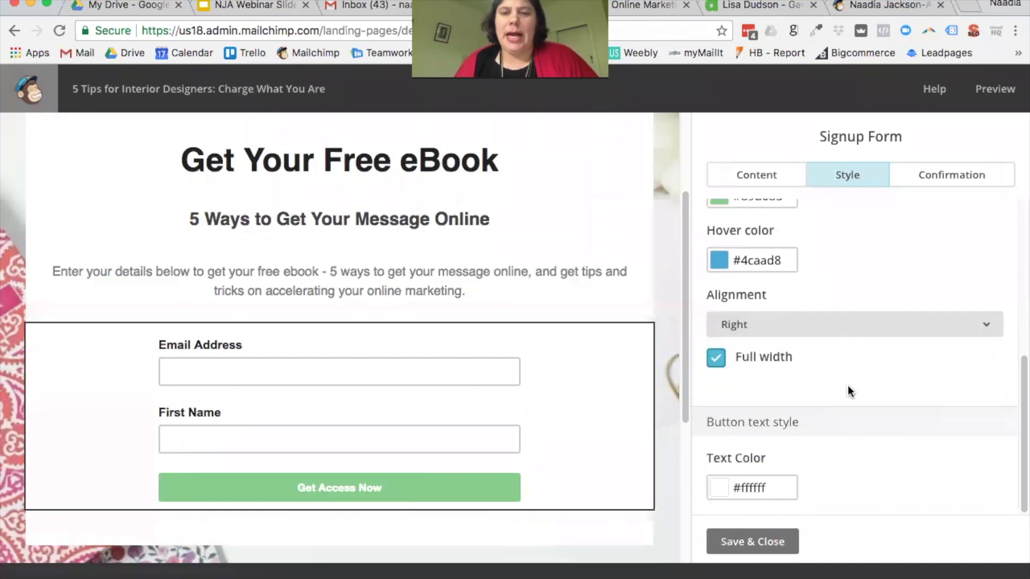
click(773, 488)
click(803, 423)
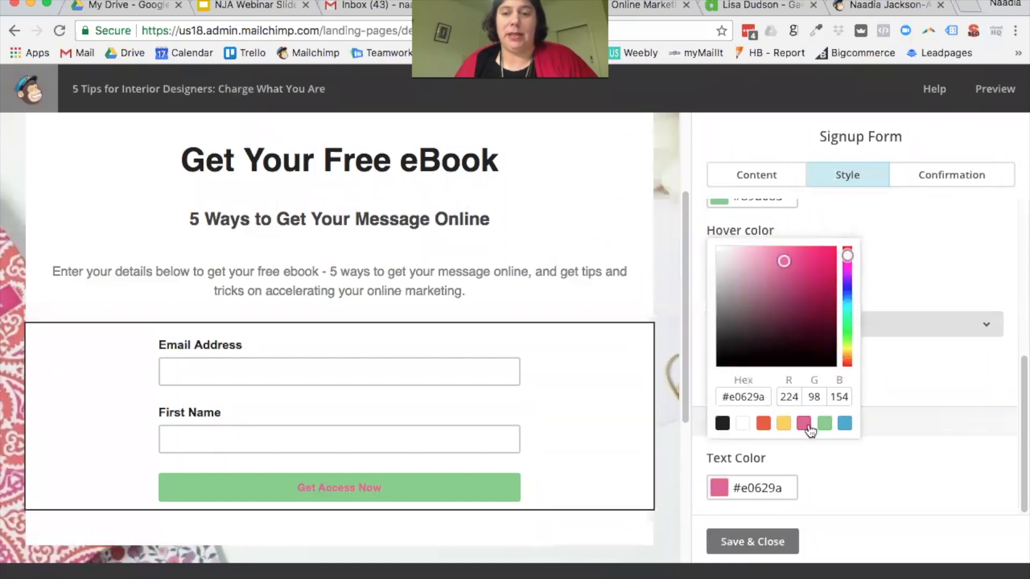
click(783, 424)
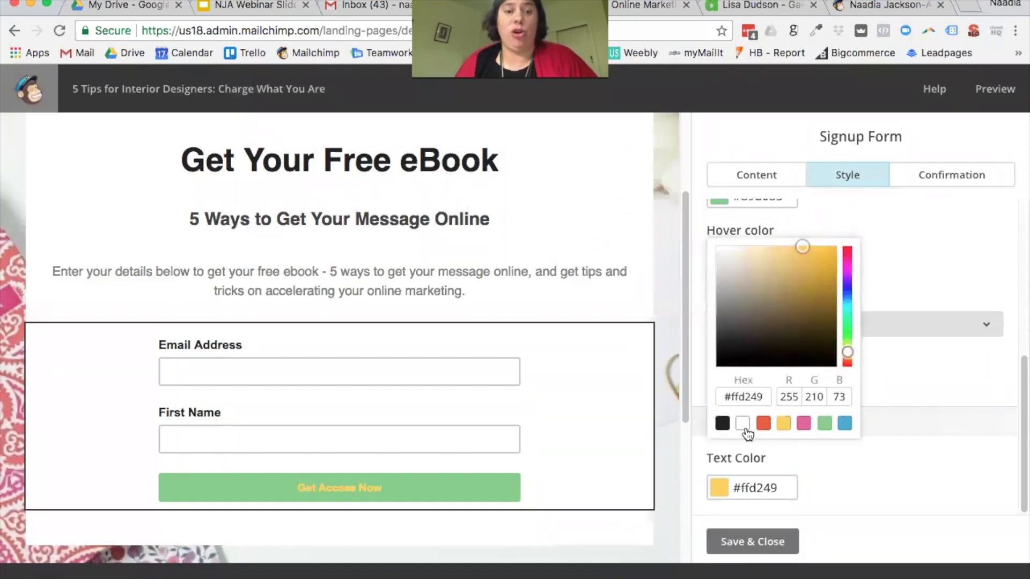
click(744, 424)
click(911, 441)
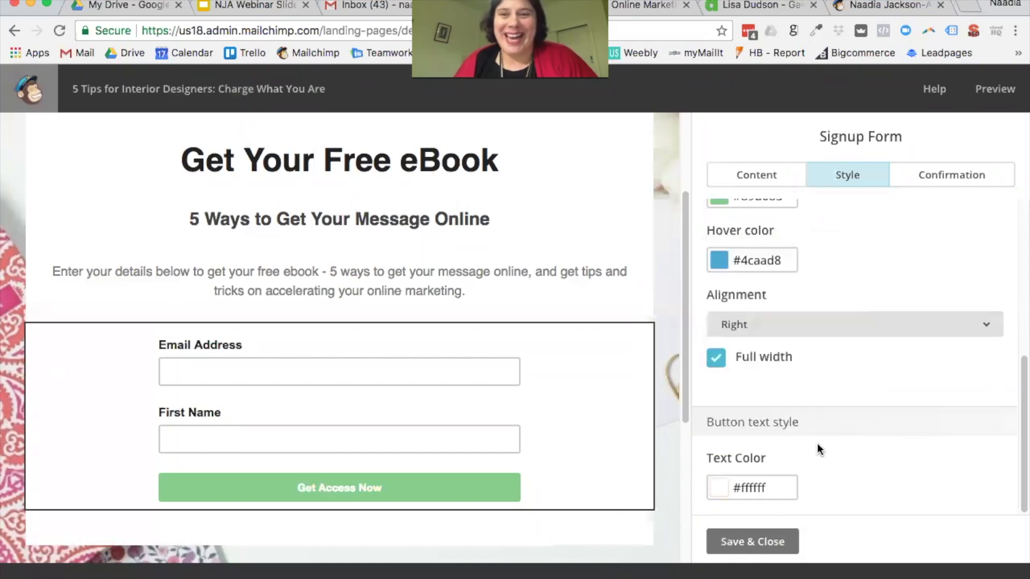
scroll(822, 463, up, 10)
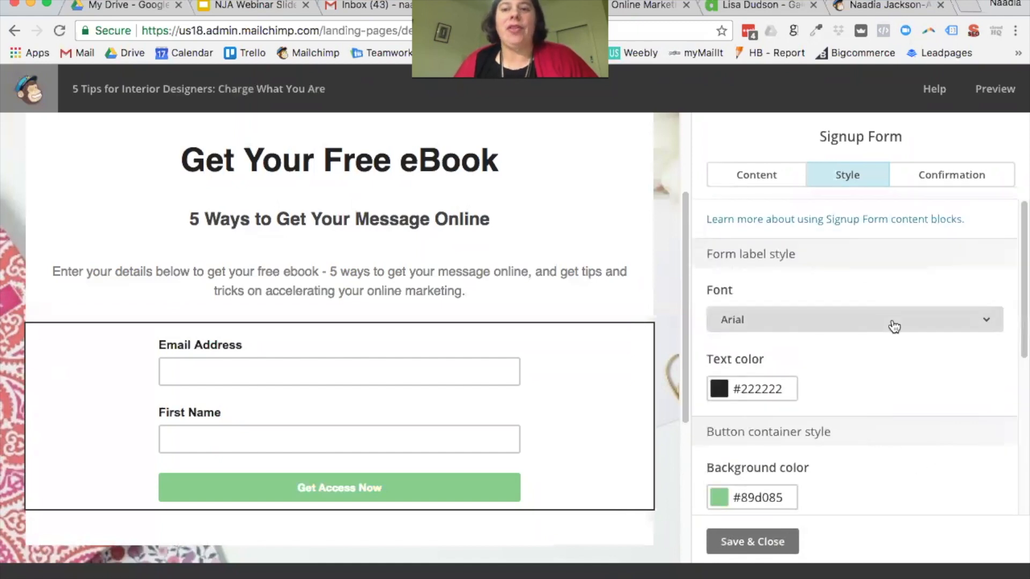
Step: Preview the 'Success! You've been added to the list.' confirmation and select its message text
click(936, 174)
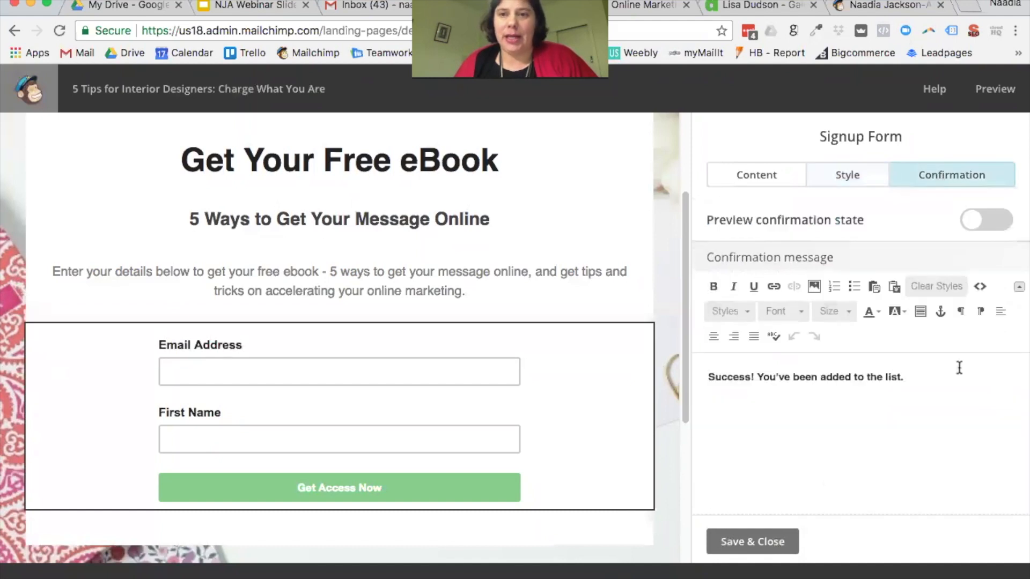
click(998, 226)
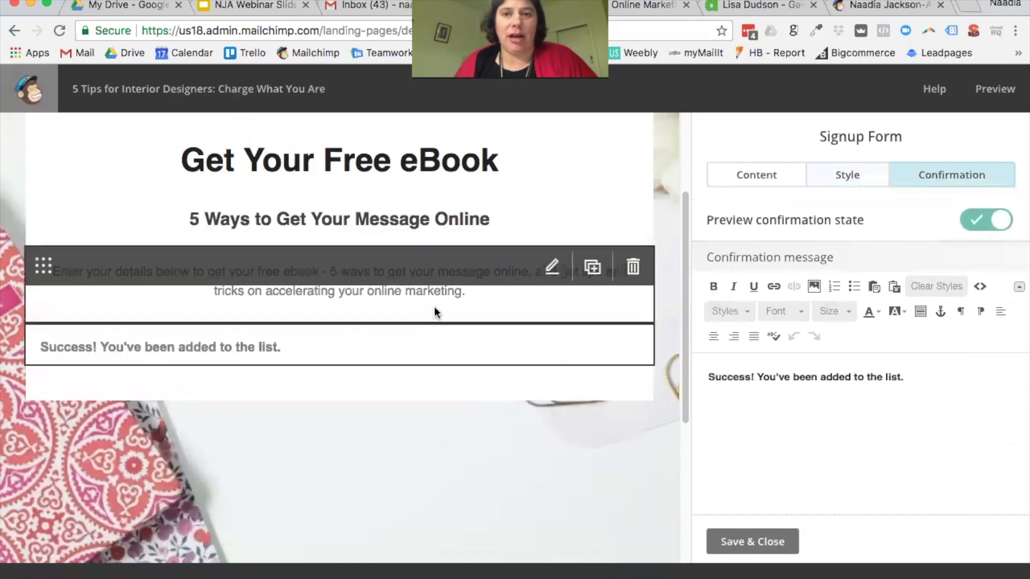
click(976, 231)
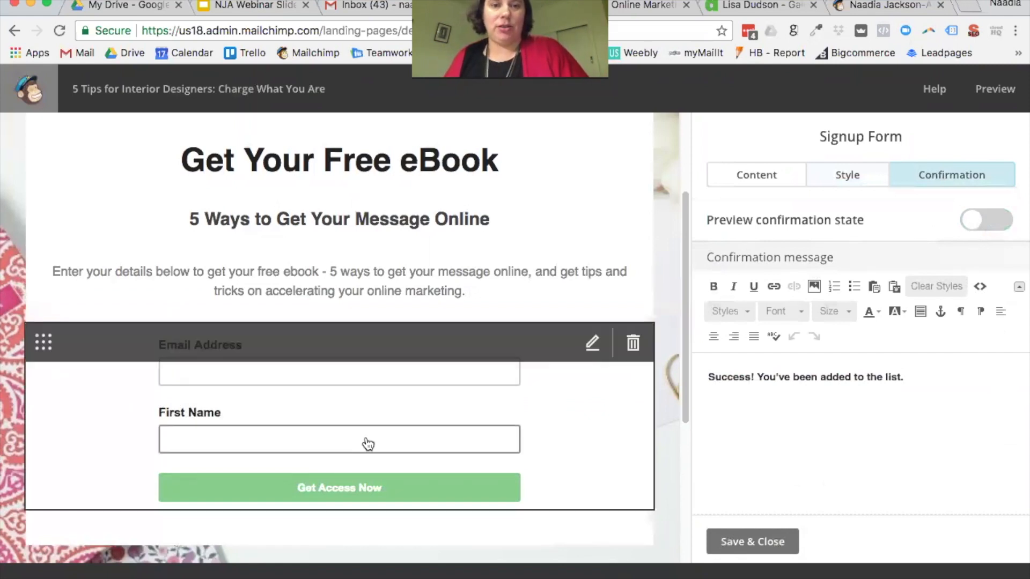
click(1000, 227)
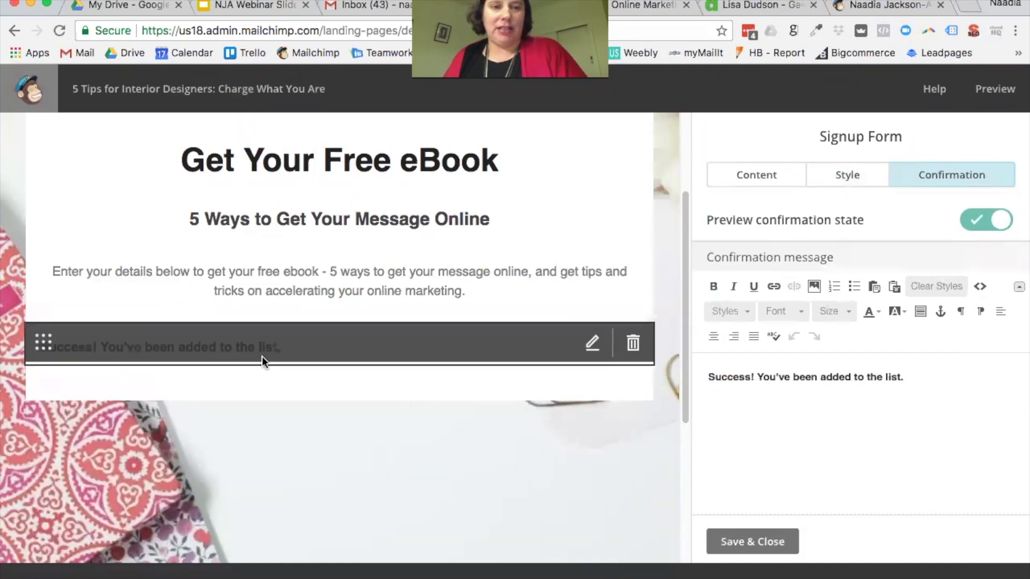
drag(927, 376, 695, 366)
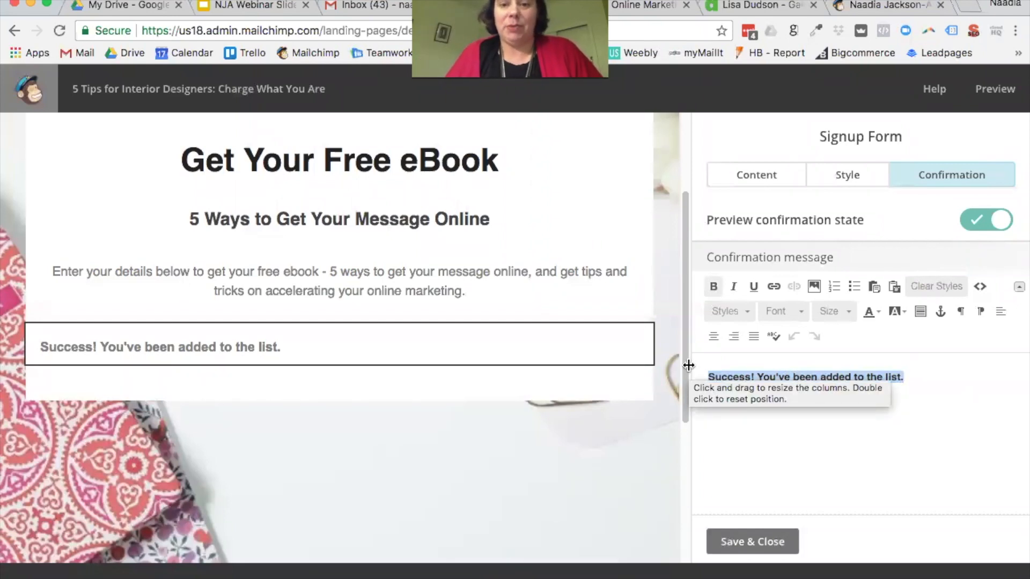
Step: Replace the confirmation message with 'Welcome! Please check your inbox to download your ebook.', correcting typos
text(Welcome!  Please check your invo)
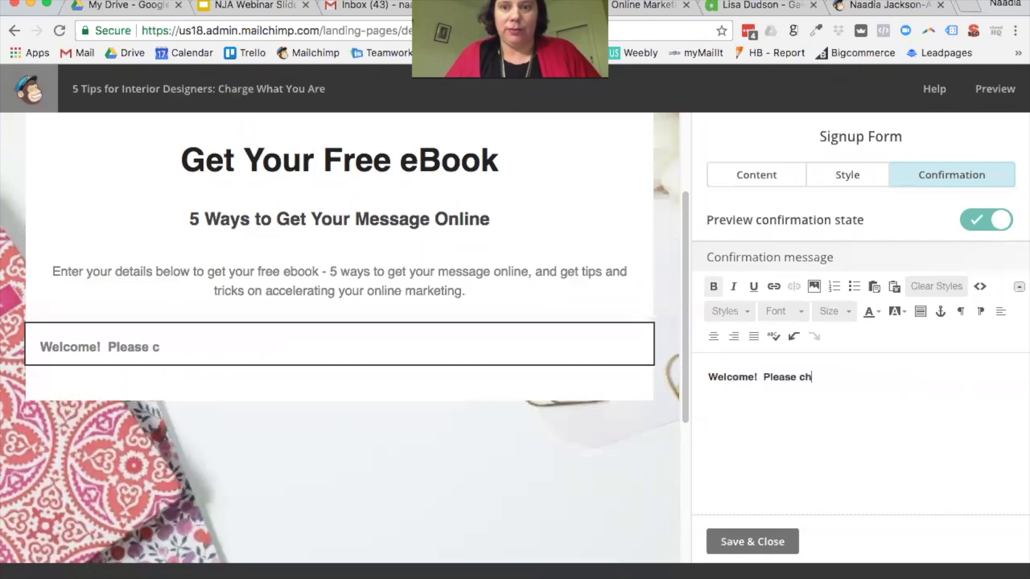
key(BackSpace)
key(BackSpace)
text(bo )
text(fo)
key(BackSpace)
key(BackSpace)
text(to download y)
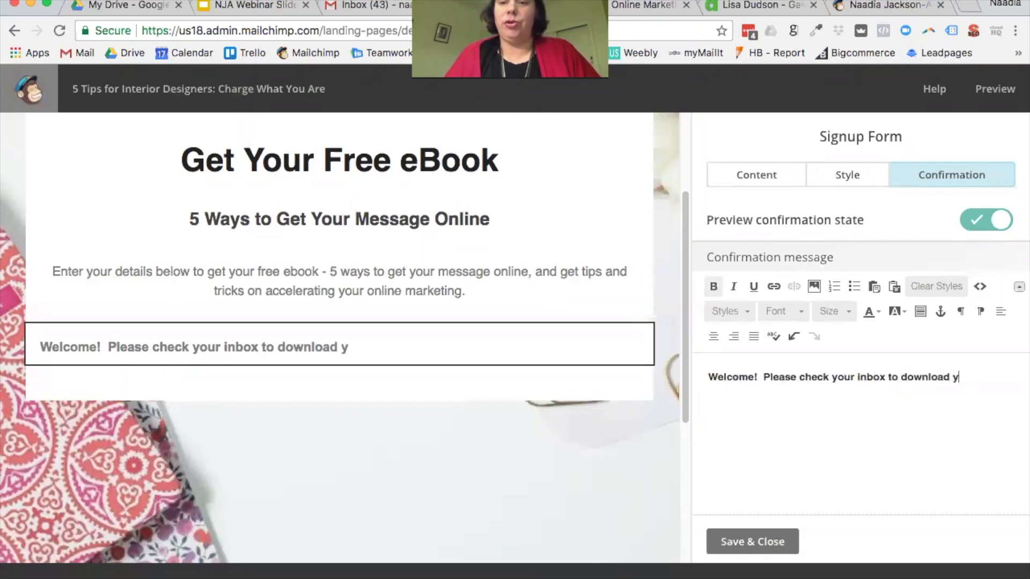
text(our ebook.)
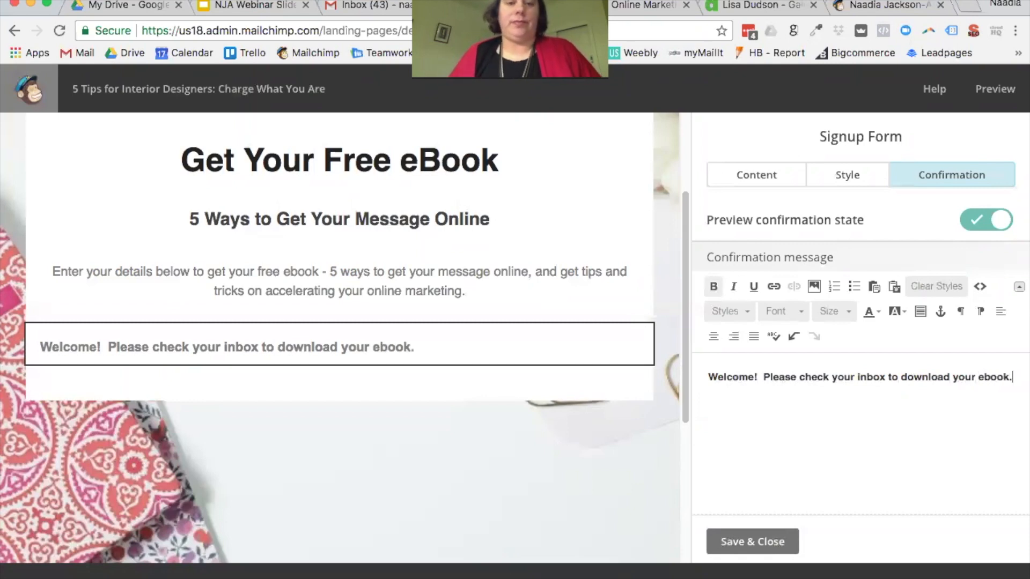
shift+click(710, 375)
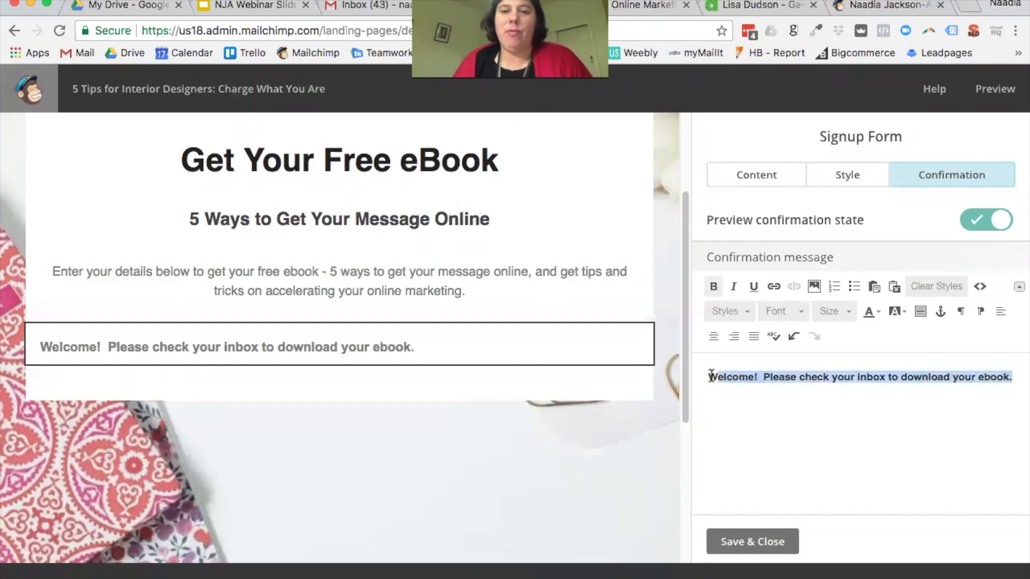
Step: Make the confirmation message dark green, centre it, and set its font to Comic Sans MS
click(877, 314)
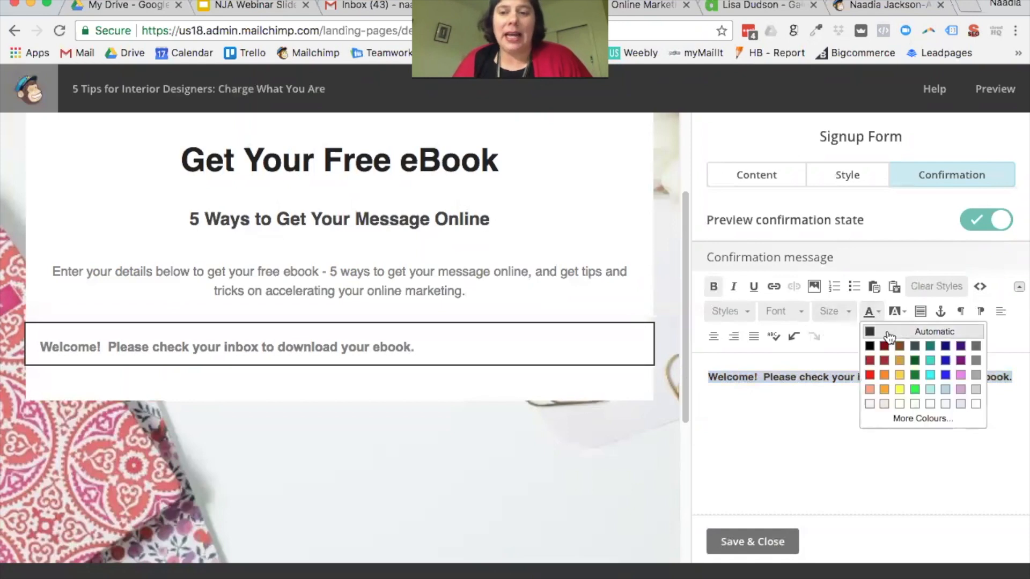
click(915, 361)
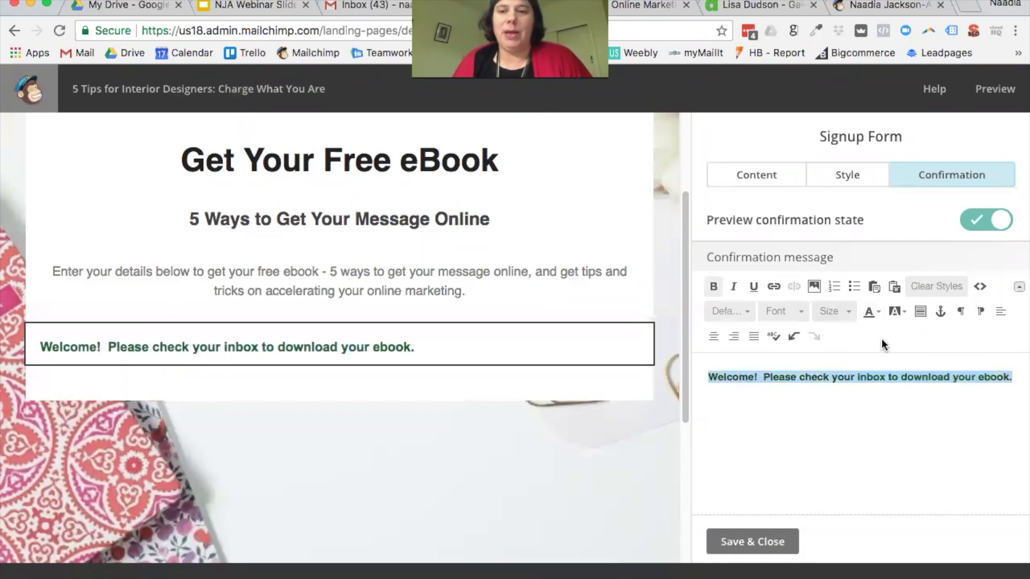
click(716, 337)
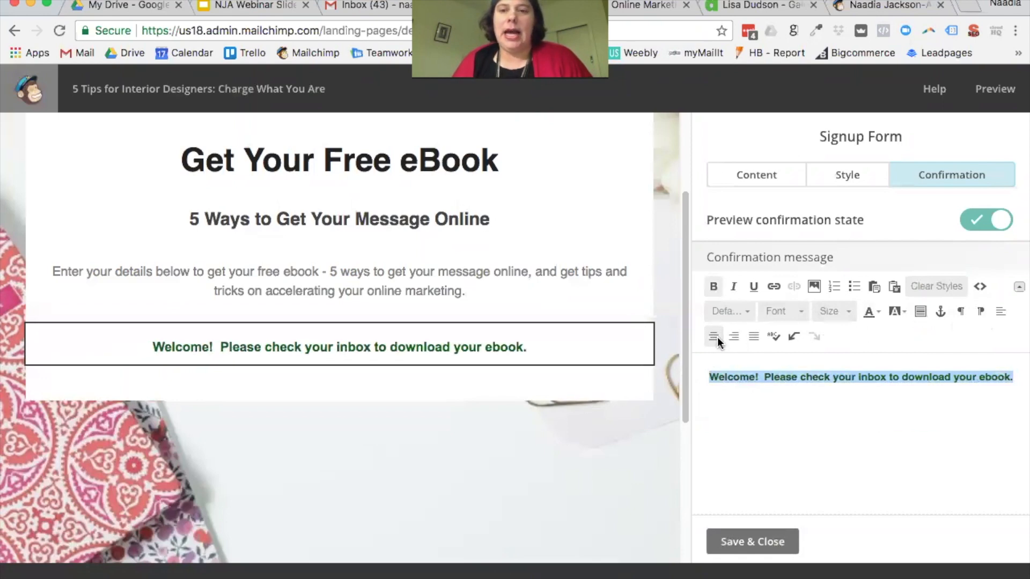
click(800, 314)
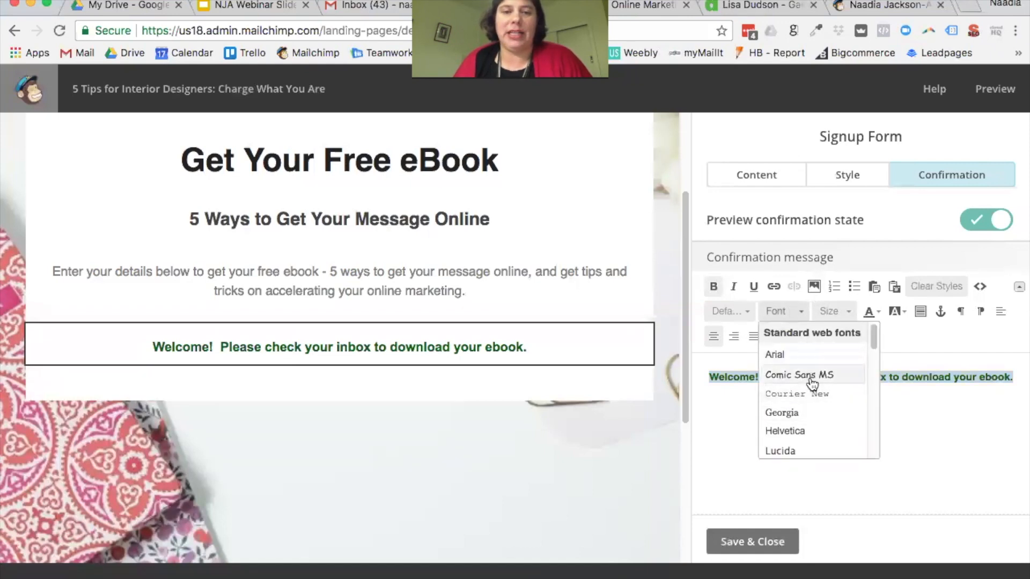
click(811, 376)
Step: Set the confirmation message font size to 30
click(837, 311)
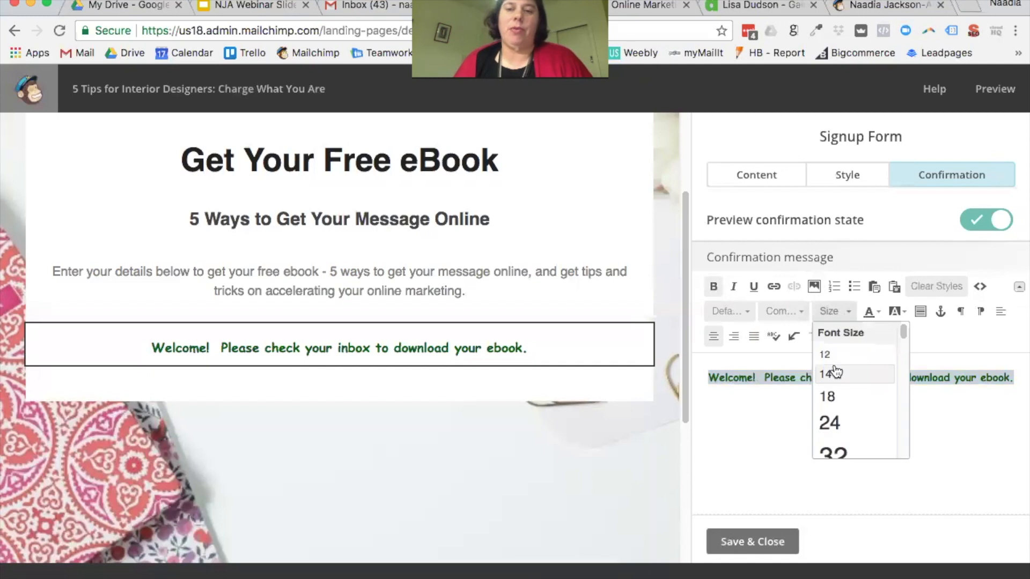
scroll(832, 368, down, 3)
click(849, 387)
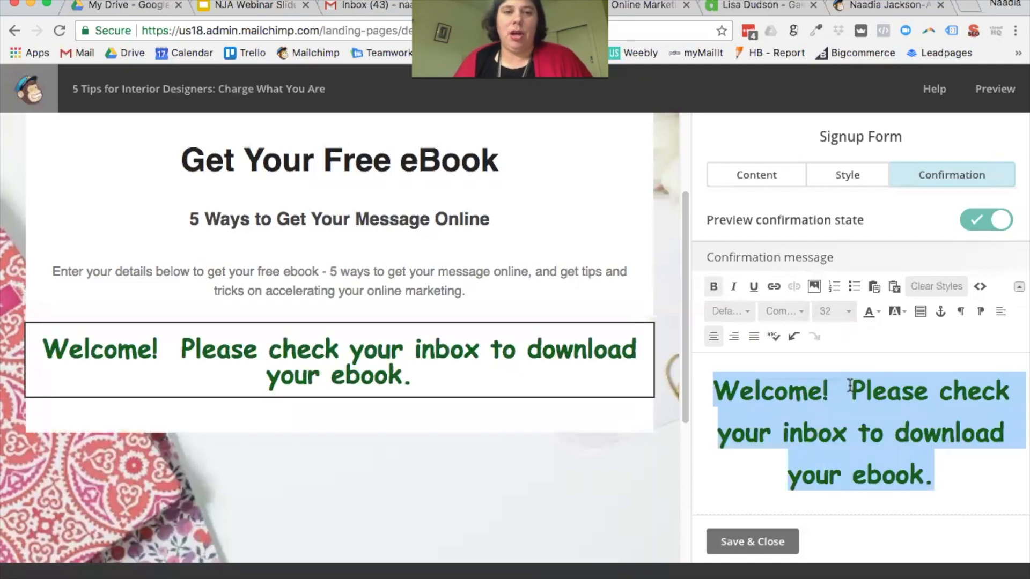
click(840, 310)
scroll(843, 357, up, 1)
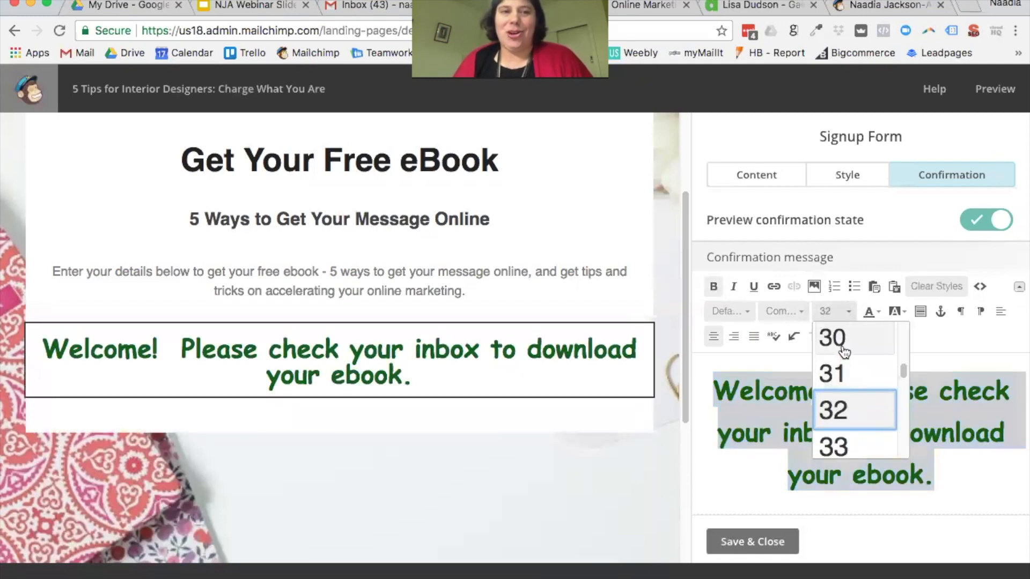
click(844, 348)
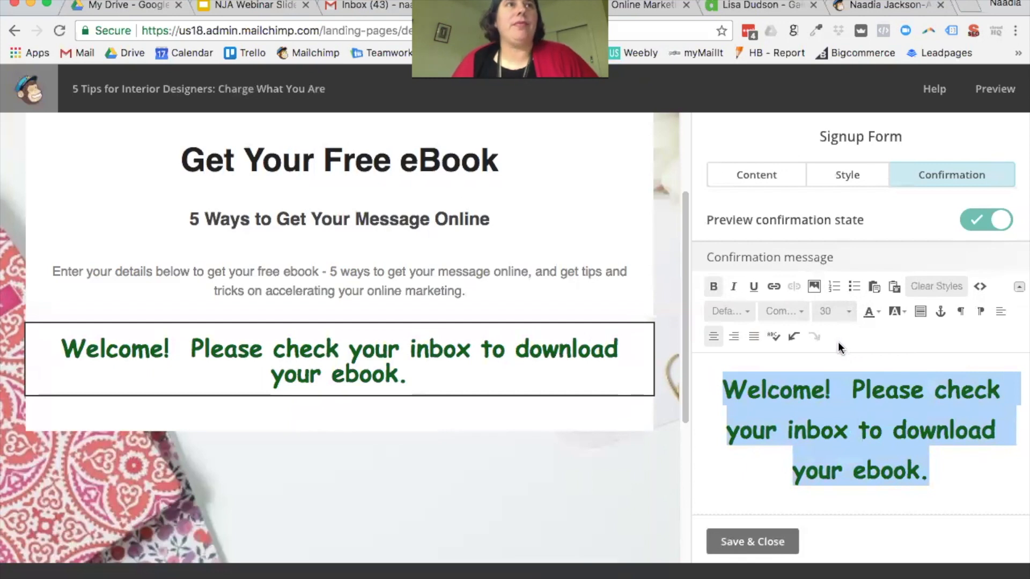
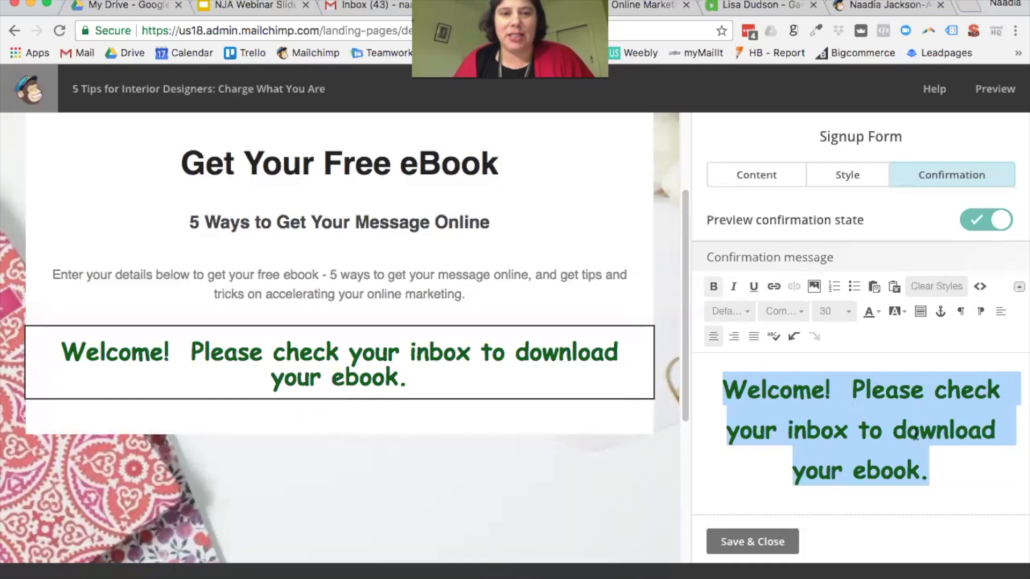
Step: Shrink the confirmation message to font size 25 and change its colour to red
click(849, 313)
scroll(858, 381, up, 2)
click(858, 375)
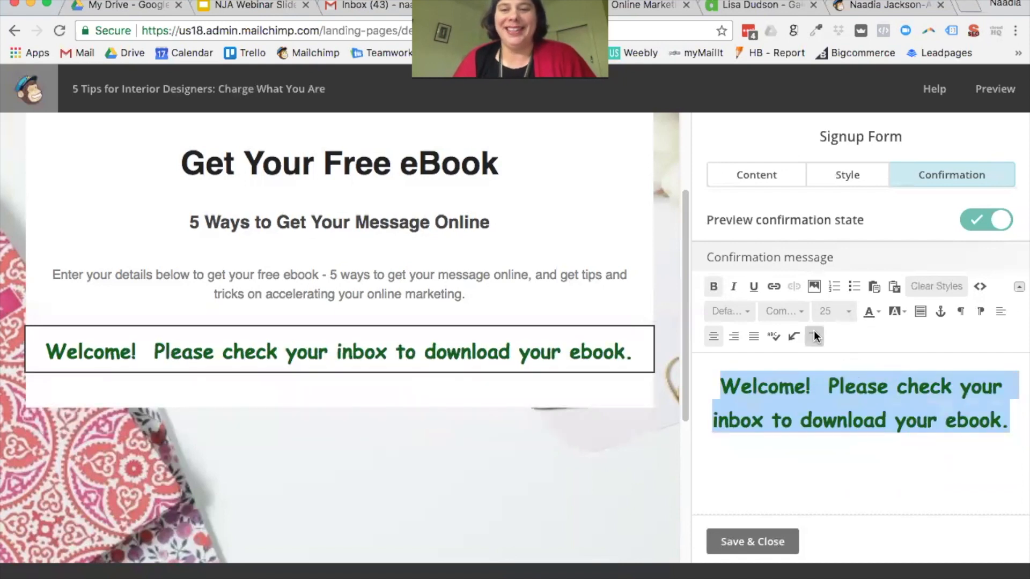
click(877, 314)
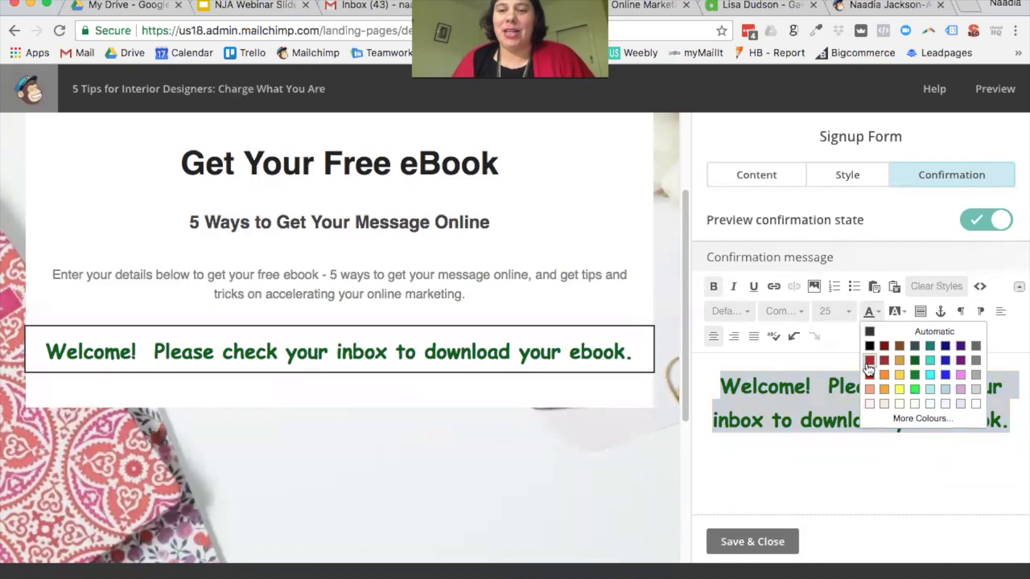
click(868, 360)
click(867, 461)
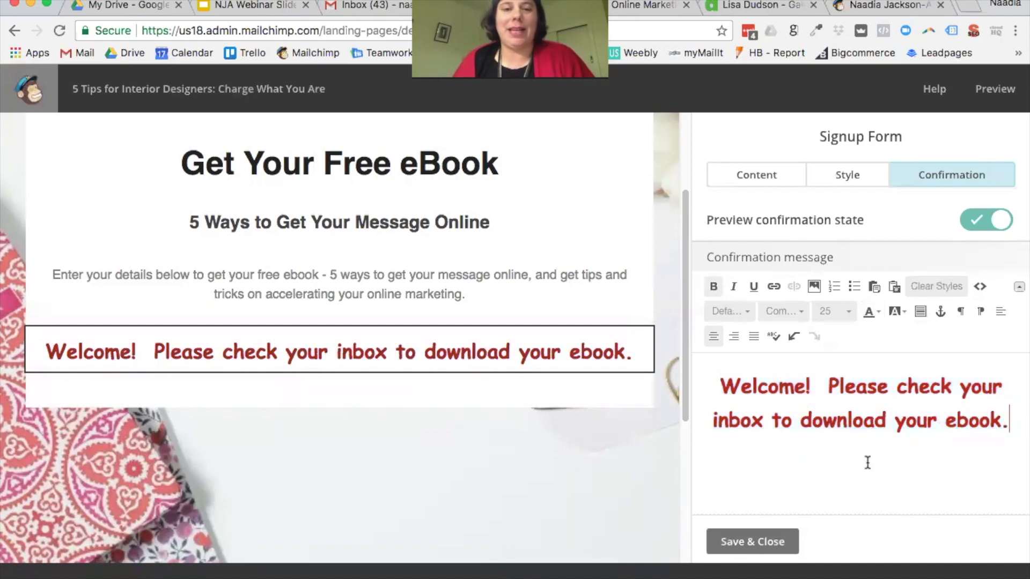
scroll(588, 379, up, 3)
Step: Save and close the signup form settings
click(779, 543)
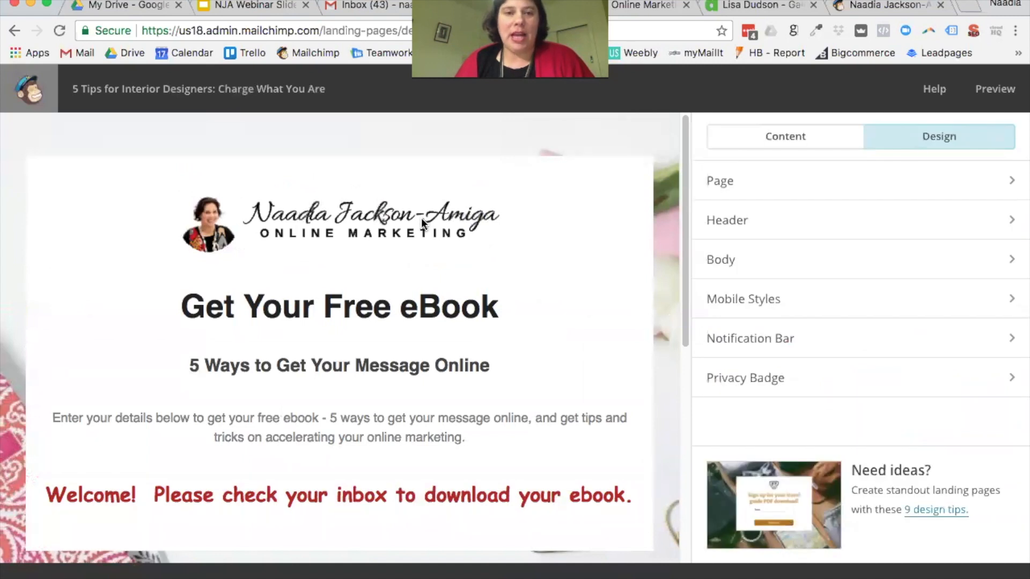
scroll(407, 268, down, 1)
scroll(362, 384, down, 2)
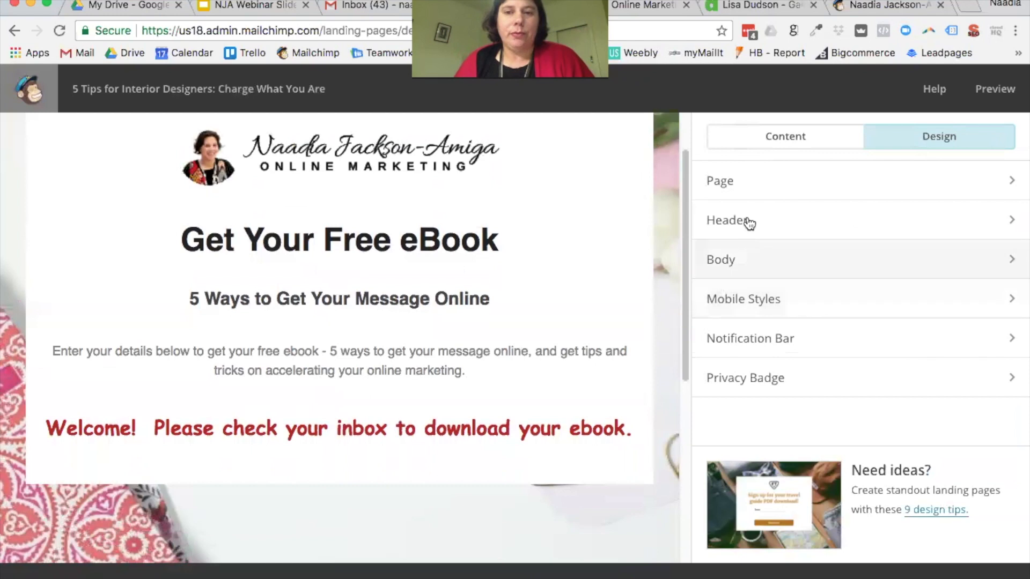
Step: In Page design, set Heading 1, 2 and 3 line heights to Normal and save
click(854, 178)
scroll(914, 342, down, 10)
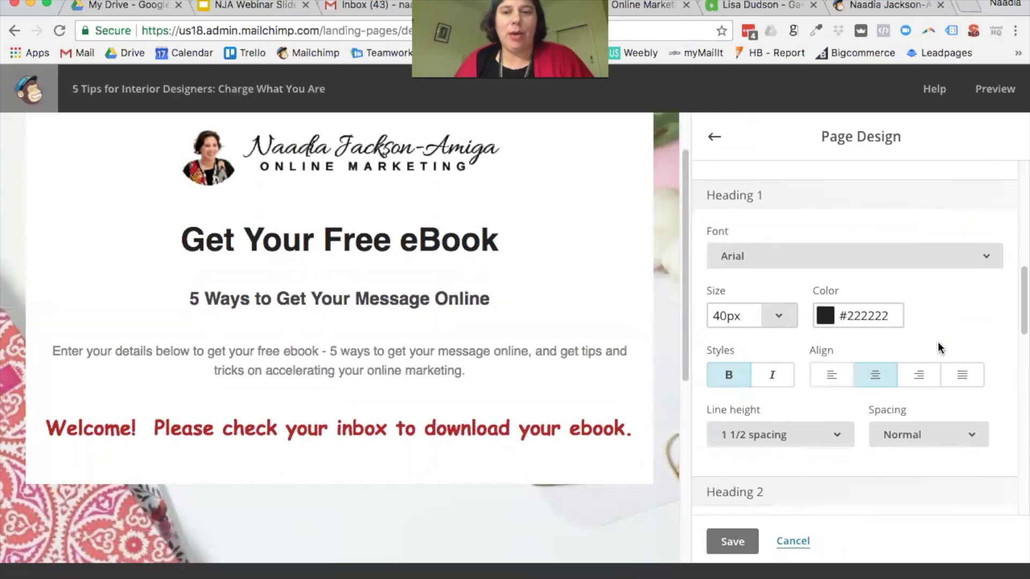
scroll(938, 344, down, 3)
click(837, 363)
click(803, 399)
scroll(815, 388, down, 5)
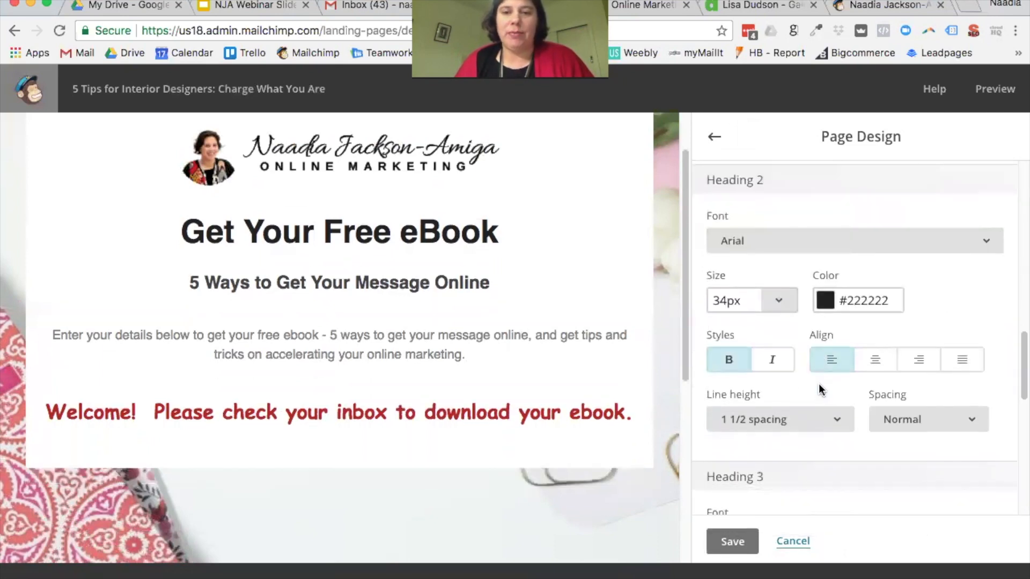
click(837, 420)
click(793, 460)
scroll(832, 453, down, 5)
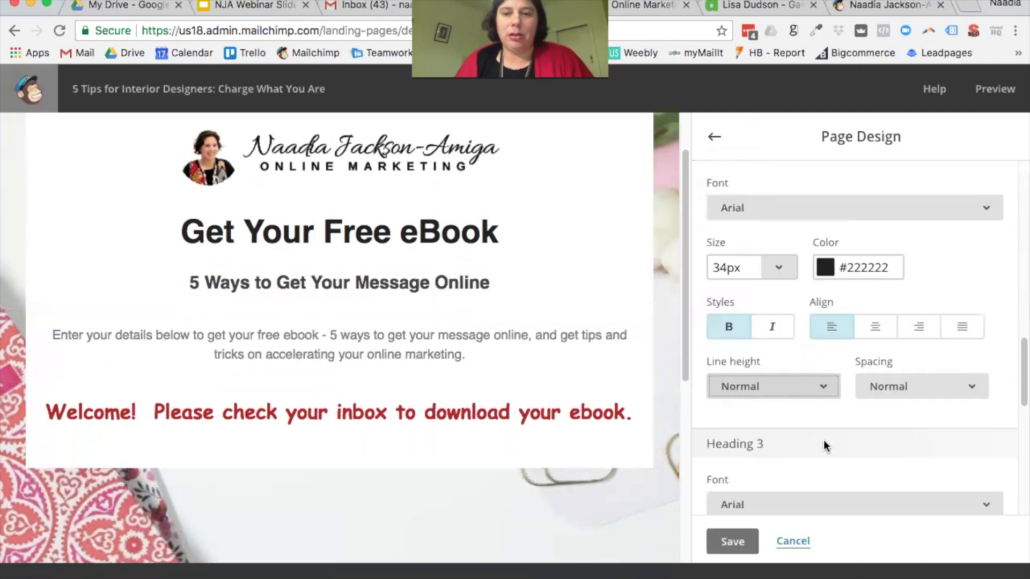
click(837, 440)
click(797, 472)
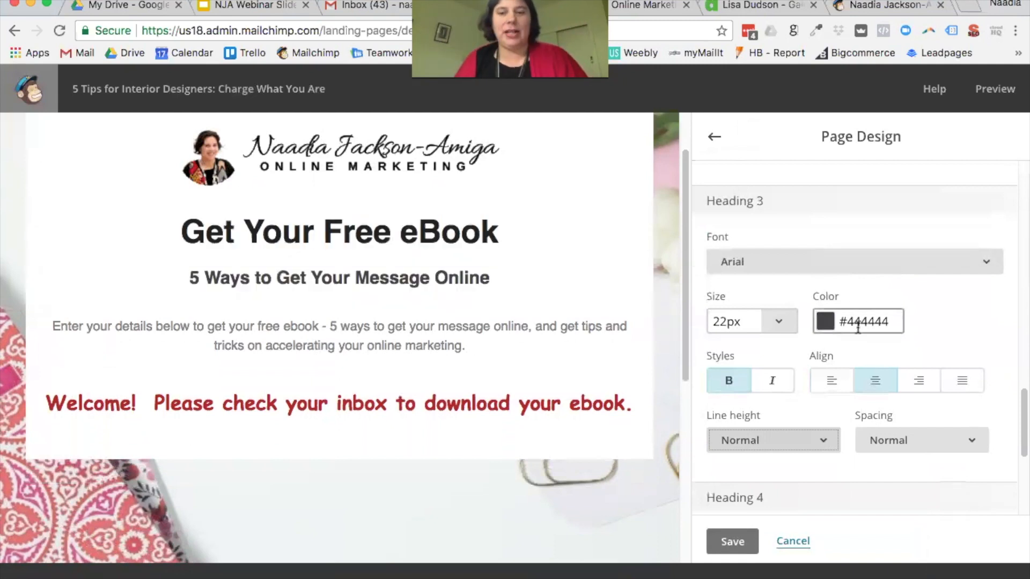
scroll(862, 334, down, 5)
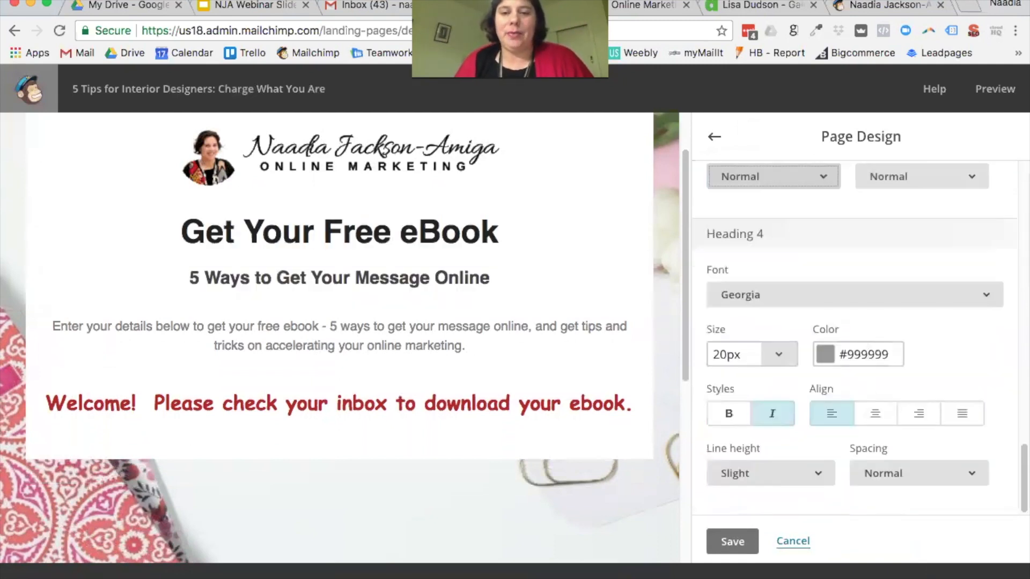
click(733, 541)
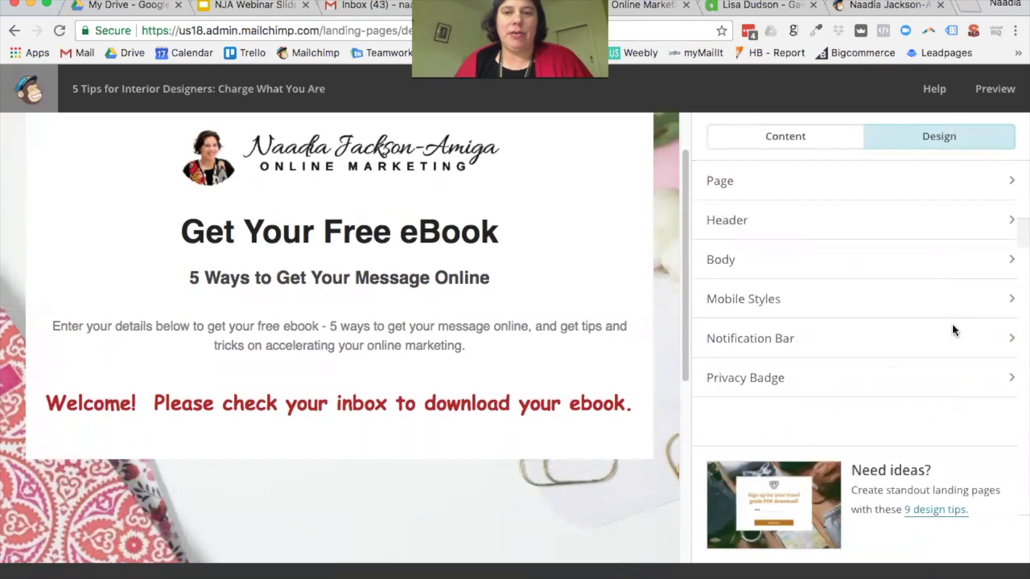
click(781, 218)
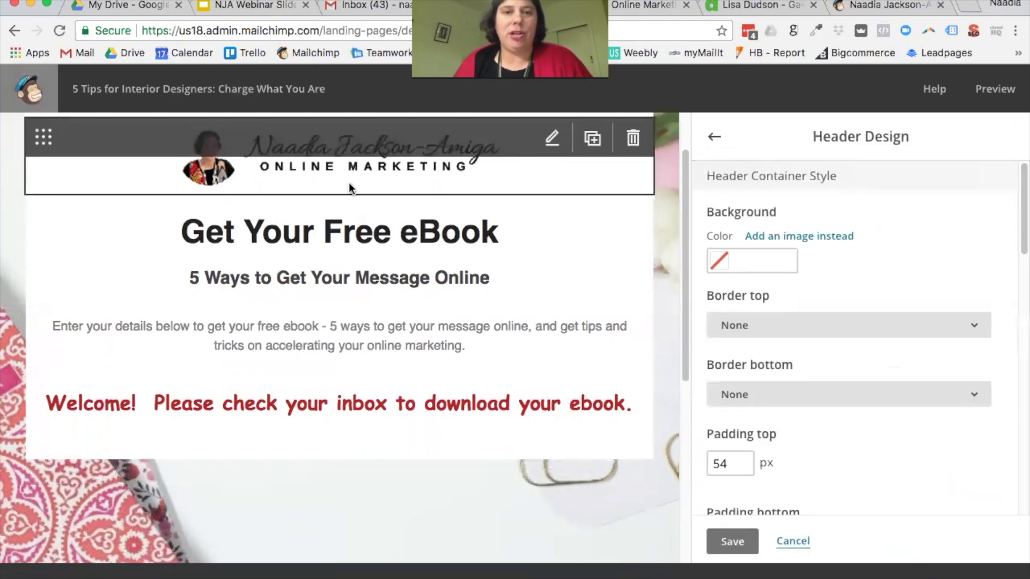
click(778, 237)
click(472, 255)
click(940, 97)
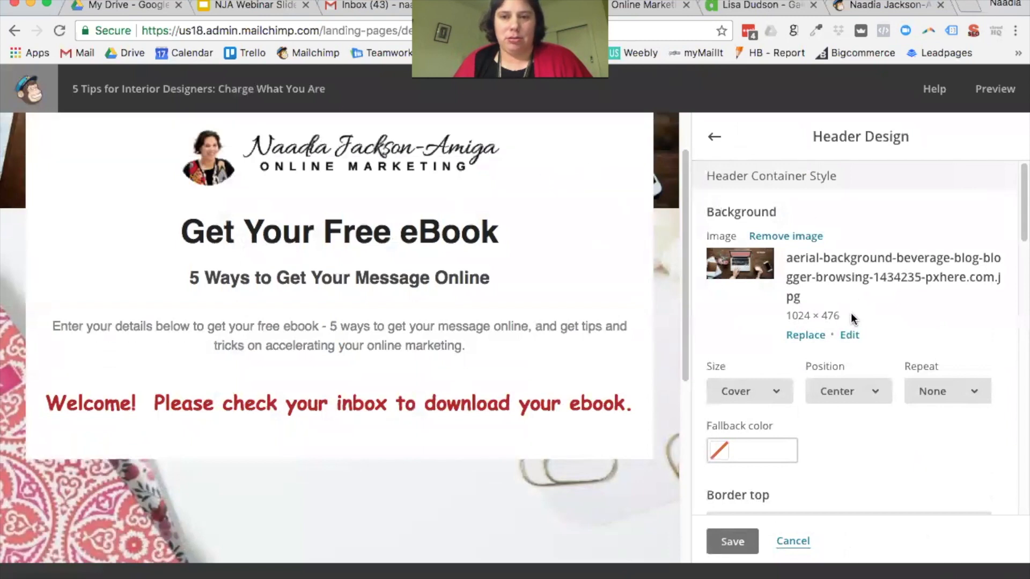
scroll(820, 327, down, 1)
scroll(622, 276, up, 2)
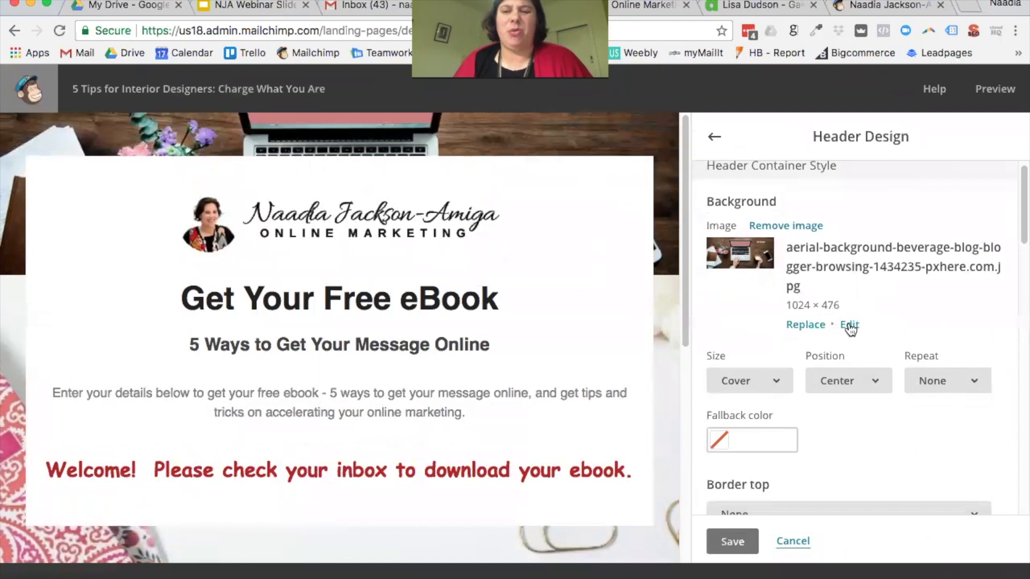
click(787, 230)
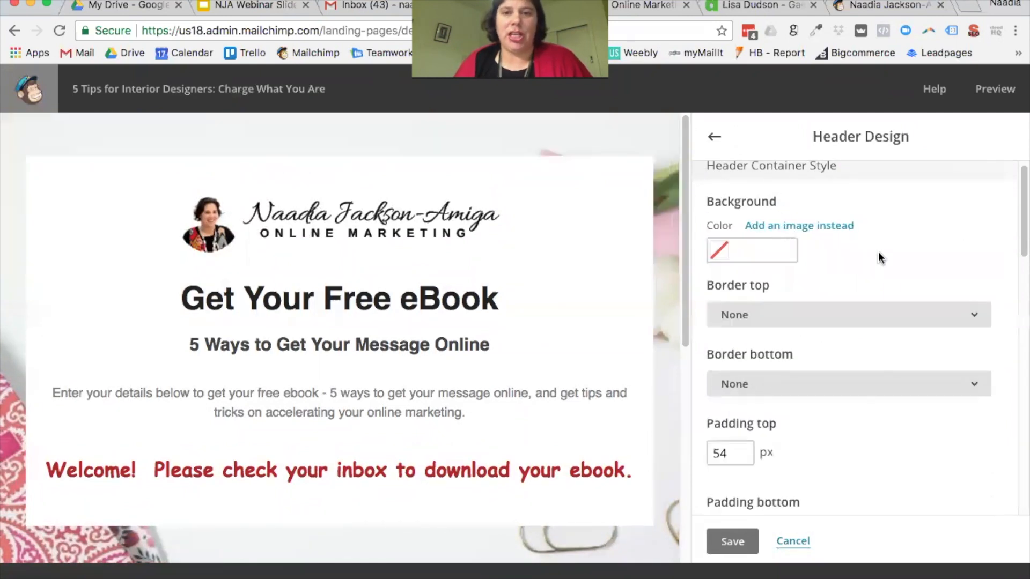
scroll(888, 287, down, 5)
scroll(887, 284, down, 3)
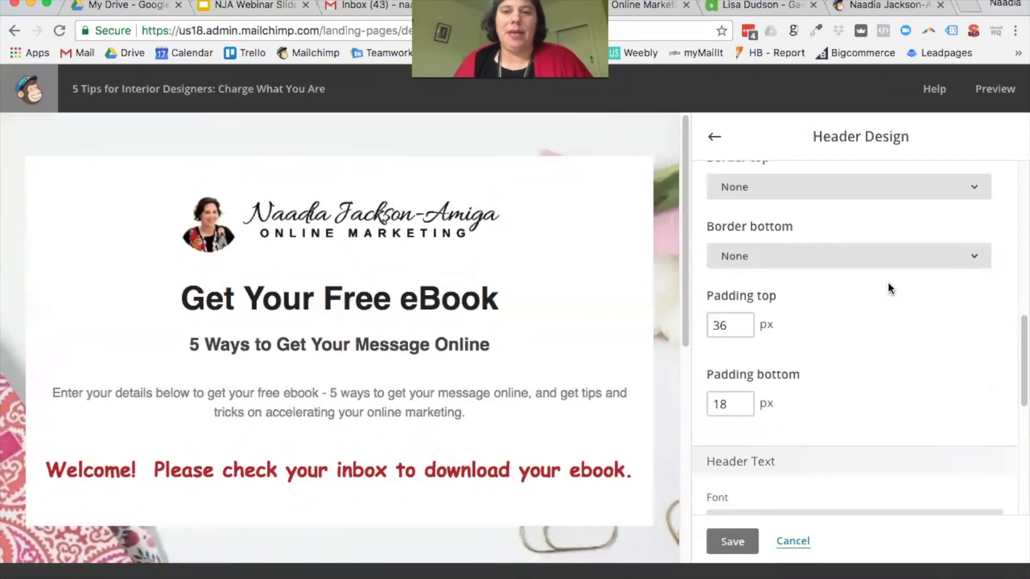
scroll(888, 285, up, 10)
click(709, 136)
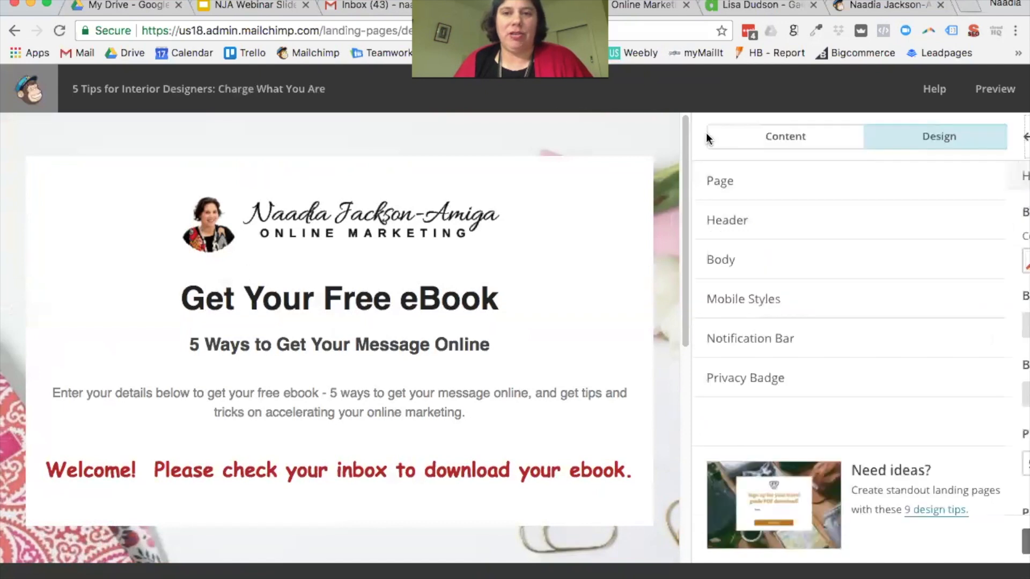
Step: Try the laptop-on-wooden-desk photo as the body background, then remove it
click(735, 259)
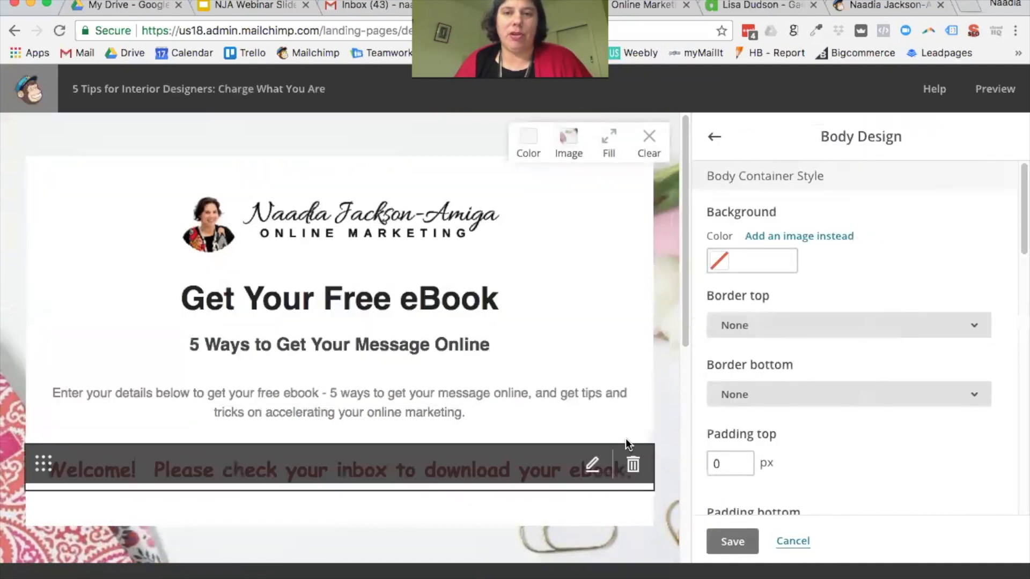
scroll(885, 272, down, 1)
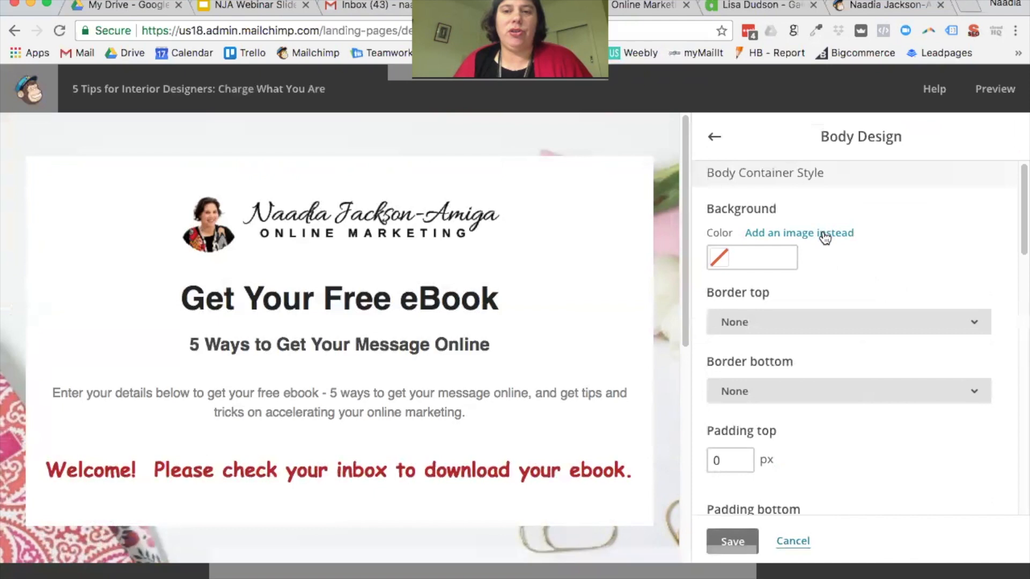
click(823, 233)
click(460, 255)
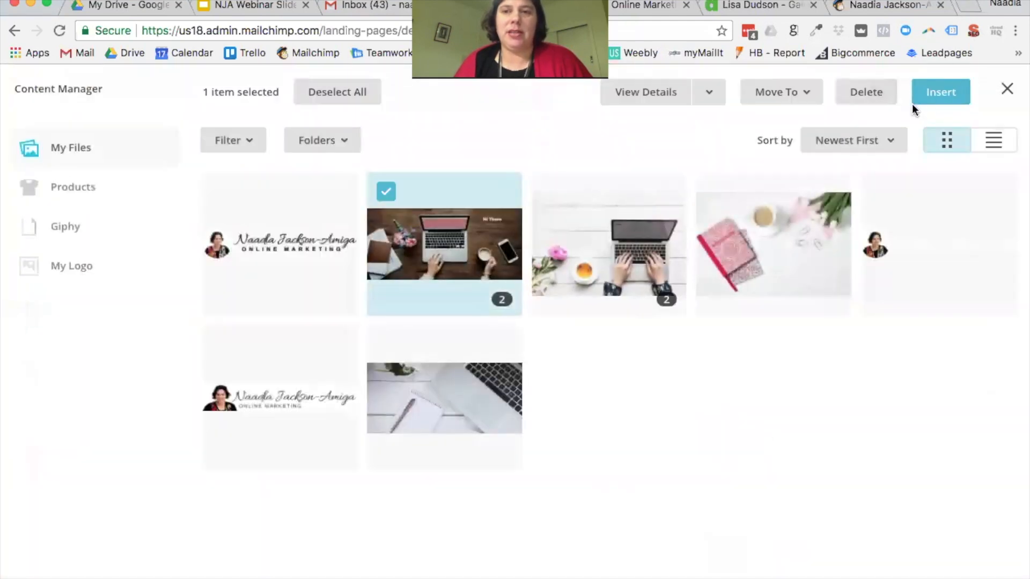
click(936, 99)
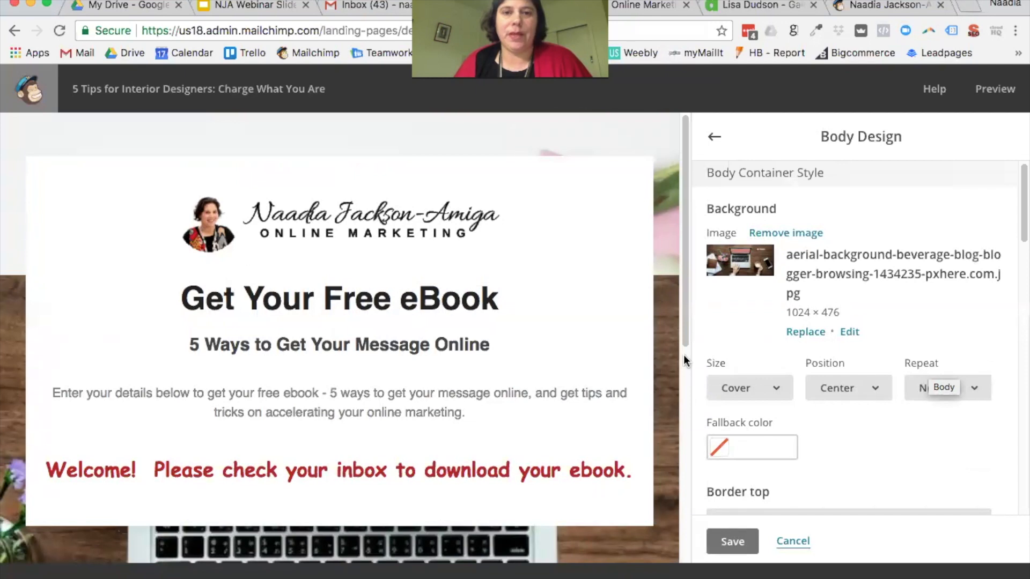
scroll(654, 426, down, 1)
mouse_move(665, 236)
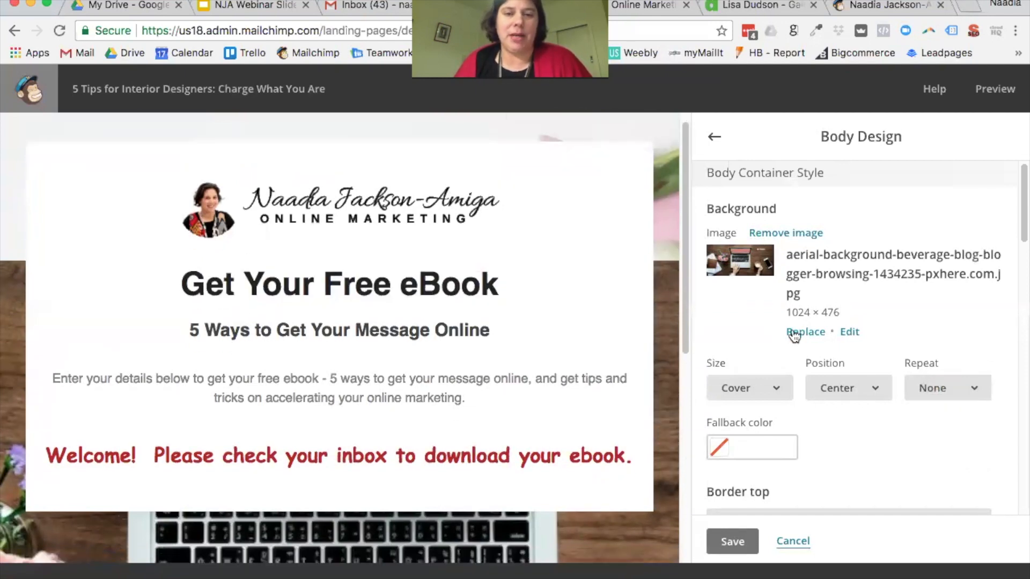
scroll(875, 388, up, 1)
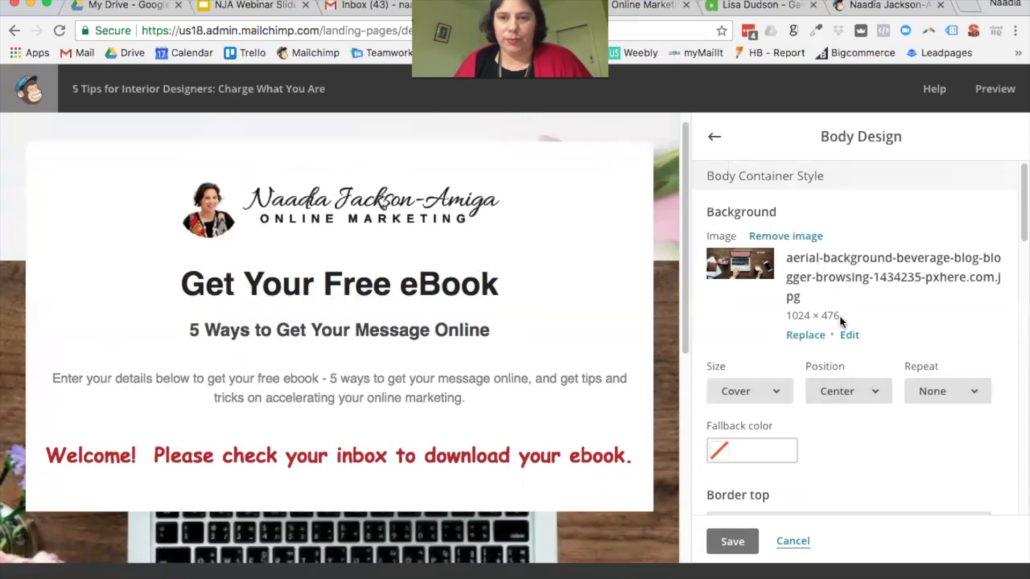
click(808, 236)
scroll(865, 272, down, 8)
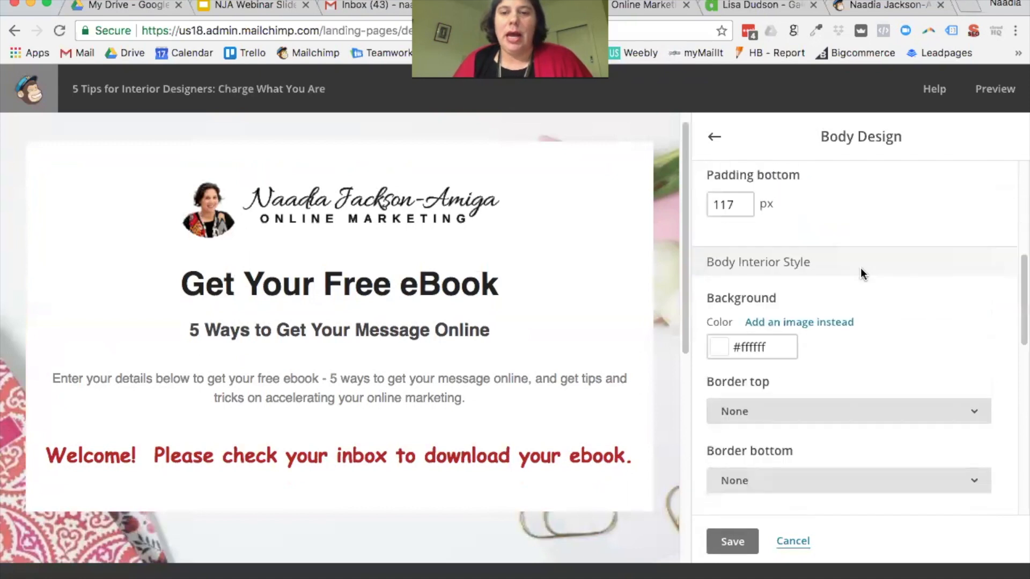
scroll(862, 275, up, 1)
scroll(861, 277, down, 1)
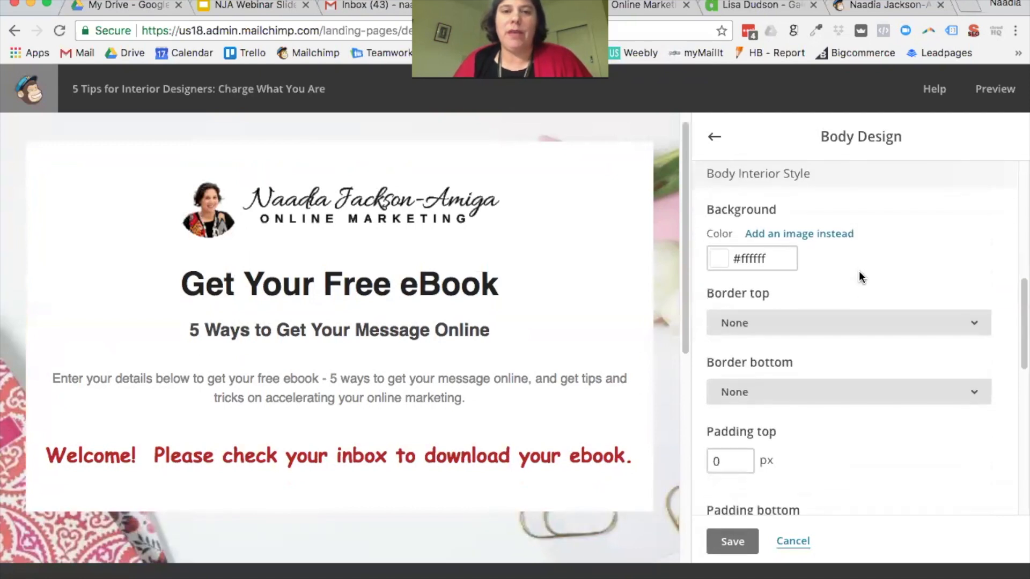
Step: Try the laptop-on-white-desk photo as interior background, remove it, and save the body design
click(754, 266)
click(859, 232)
click(823, 237)
click(639, 252)
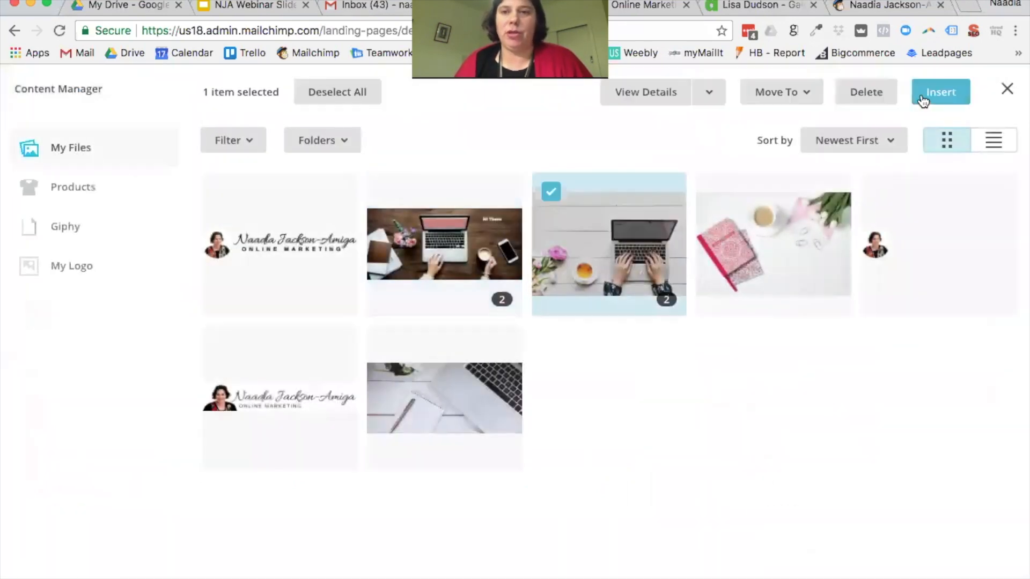
click(918, 98)
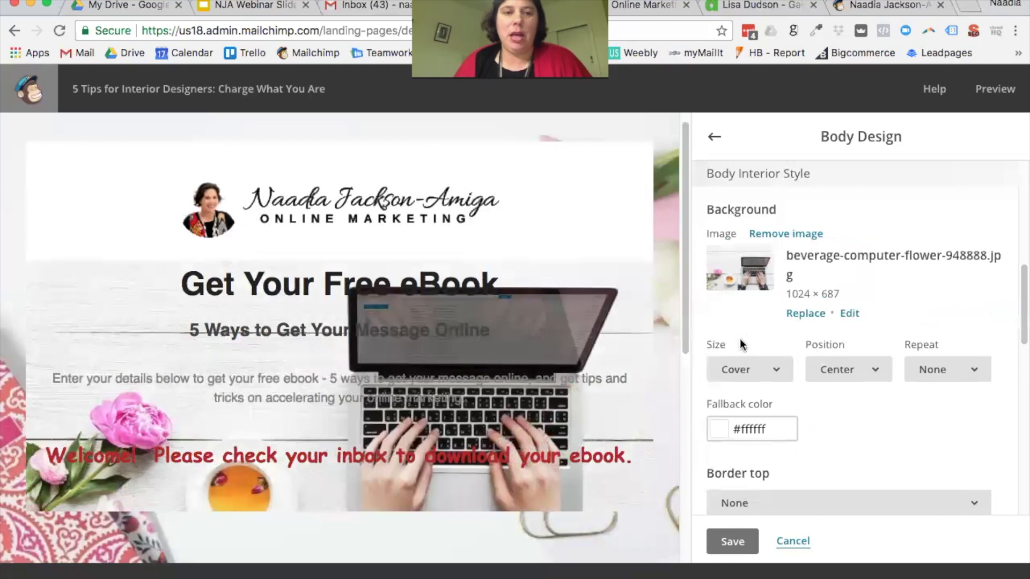
scroll(475, 259, down, 1)
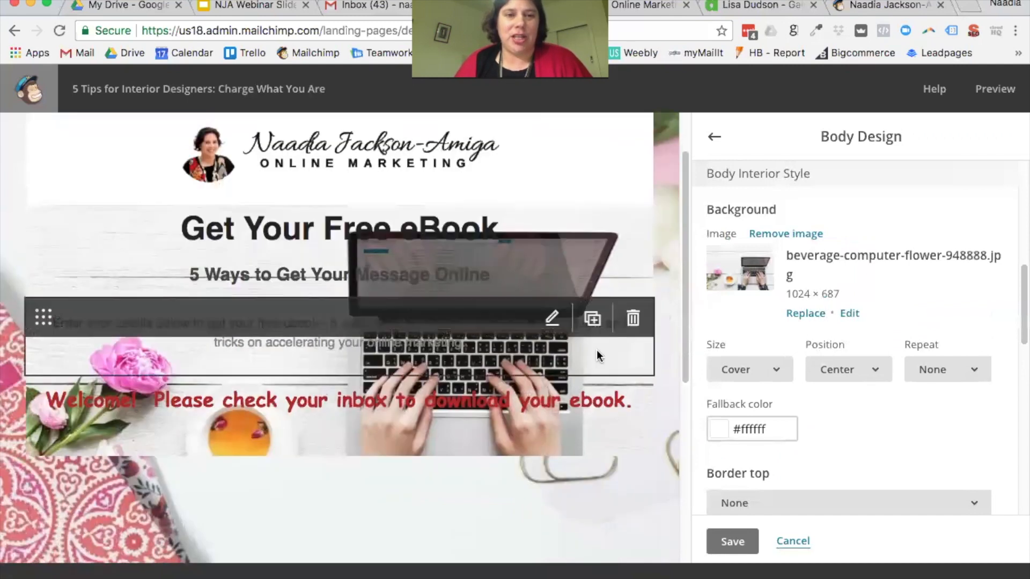
scroll(939, 323, down, 4)
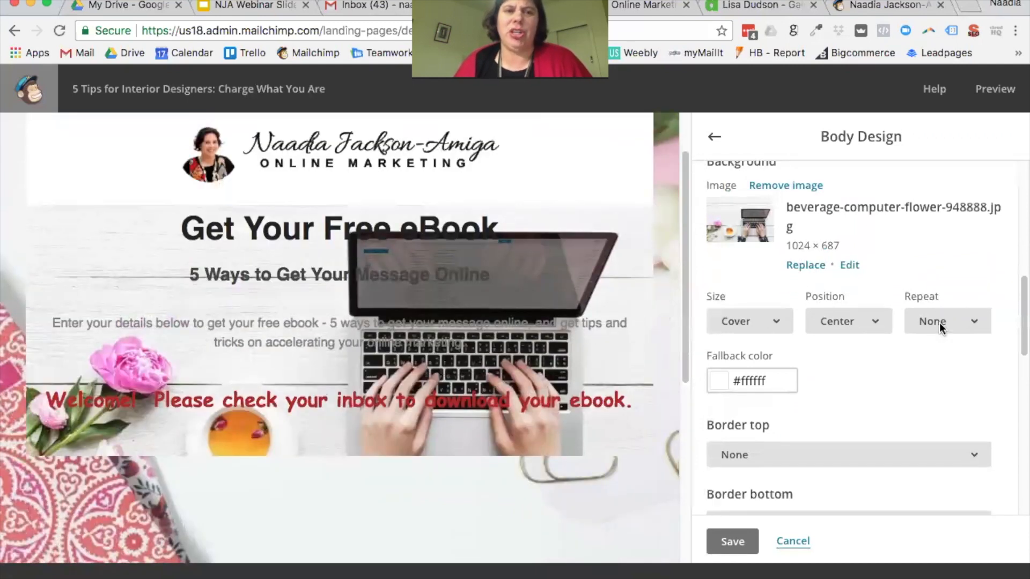
scroll(939, 323, up, 3)
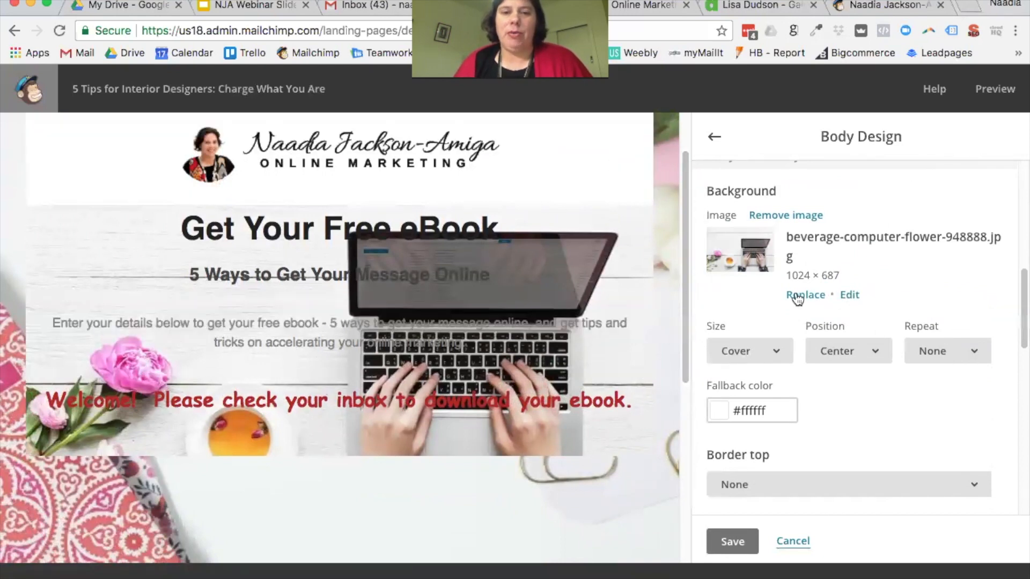
click(807, 217)
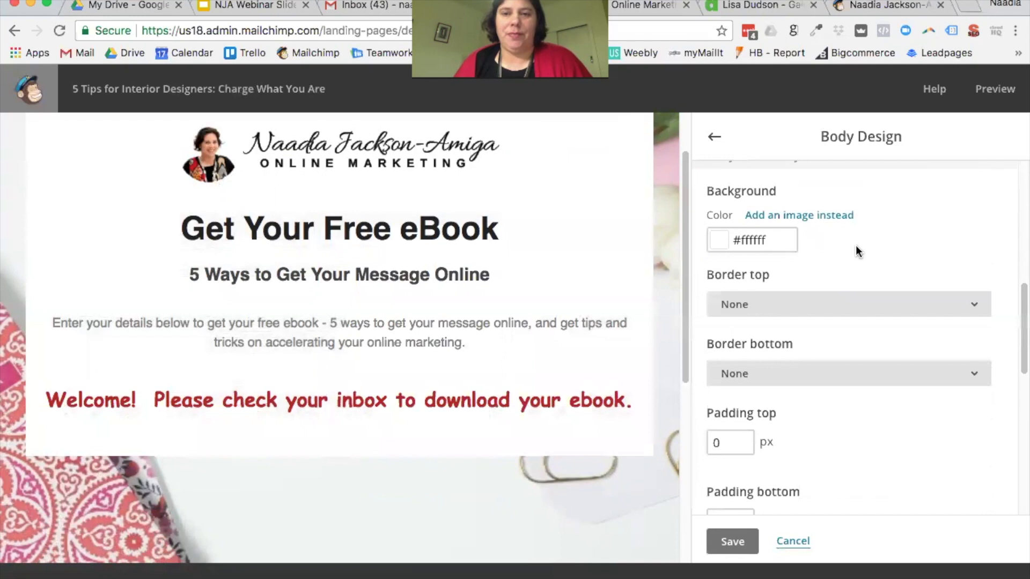
scroll(853, 247, down, 2)
scroll(856, 248, down, 7)
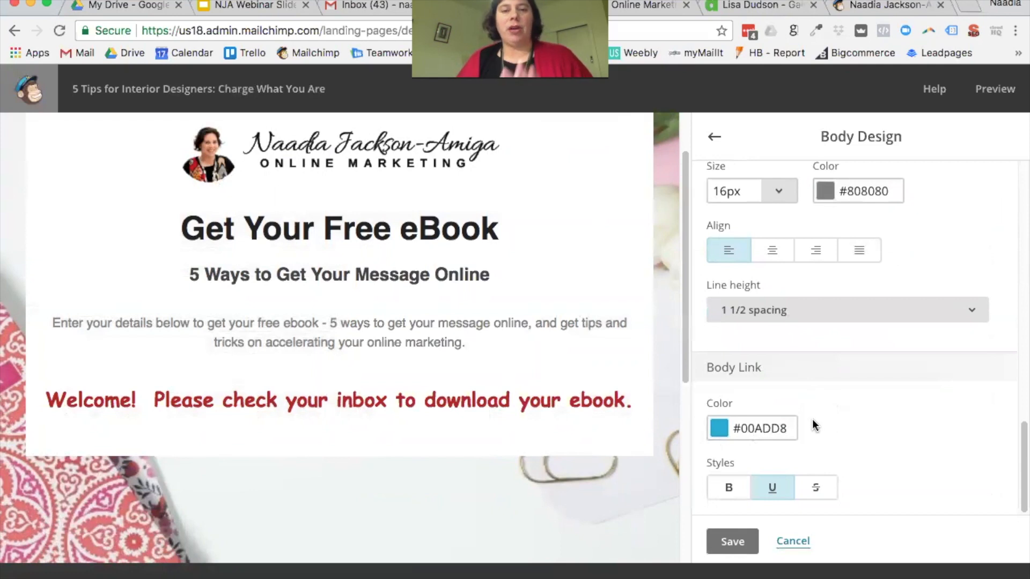
click(747, 538)
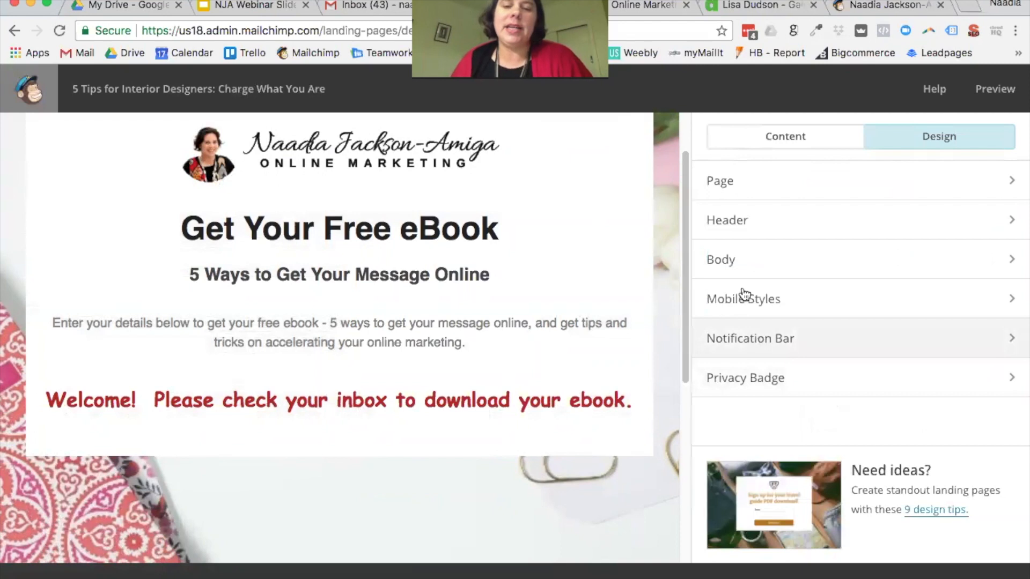
Step: Review the mobile heading sizes in Mobile Styles, then go to the Notification Bar settings
click(767, 310)
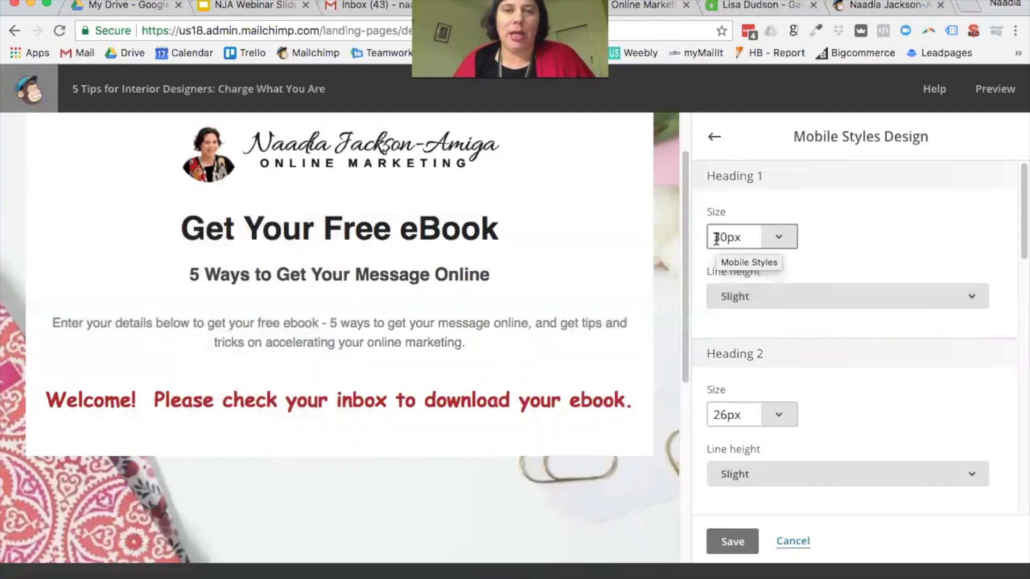
scroll(816, 270, down, 10)
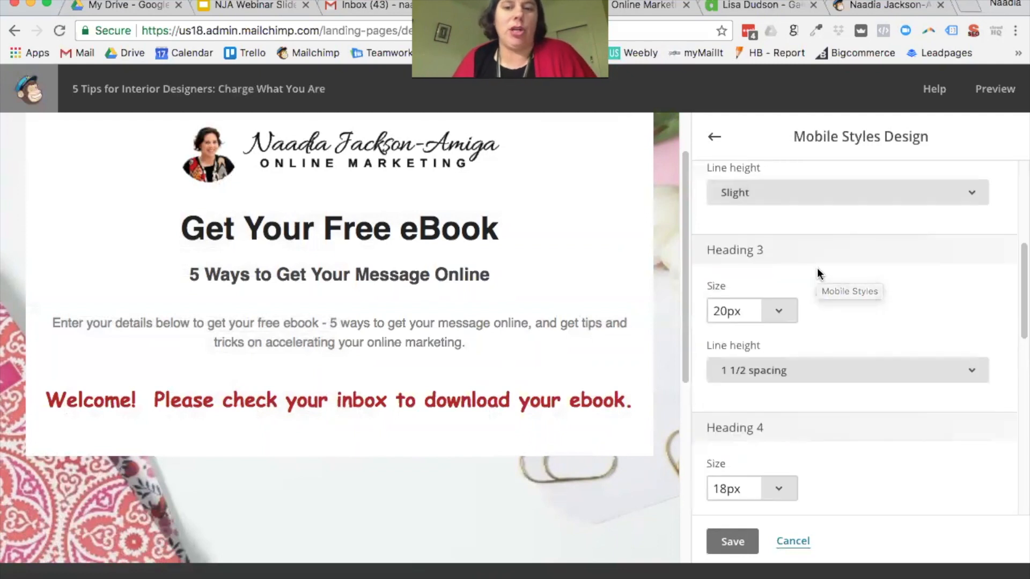
scroll(817, 271, up, 4)
scroll(816, 272, up, 5)
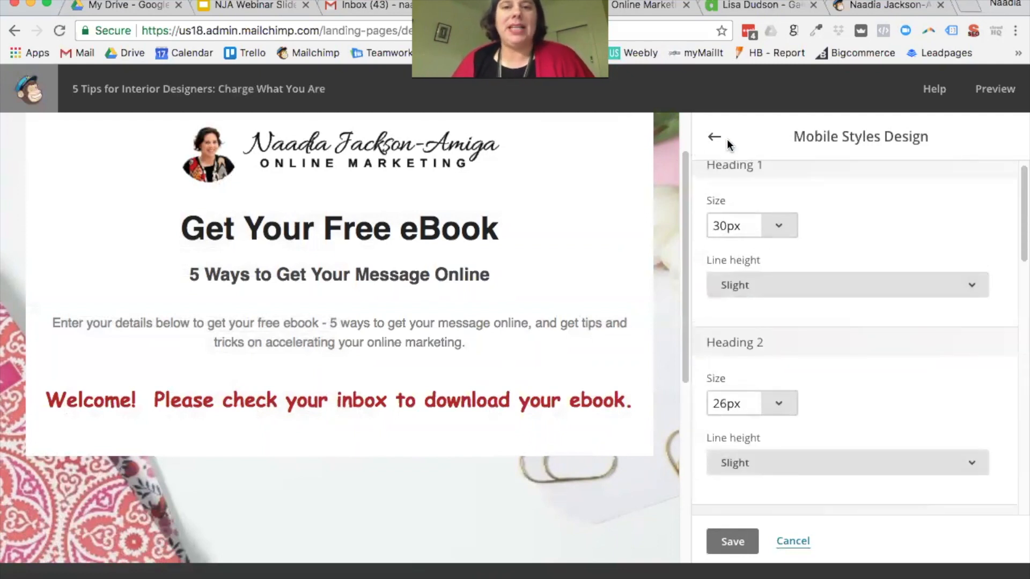
click(713, 139)
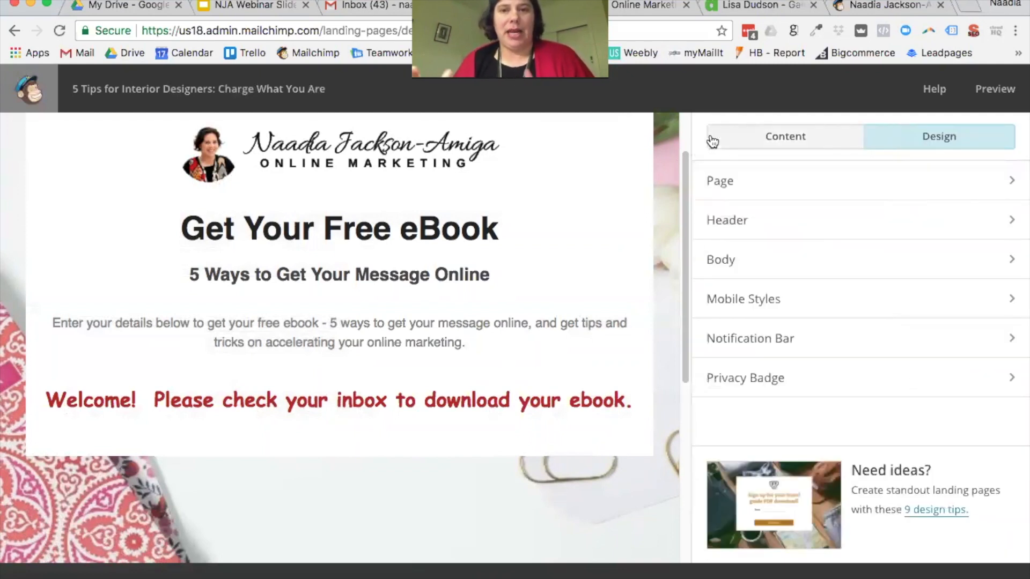
click(754, 343)
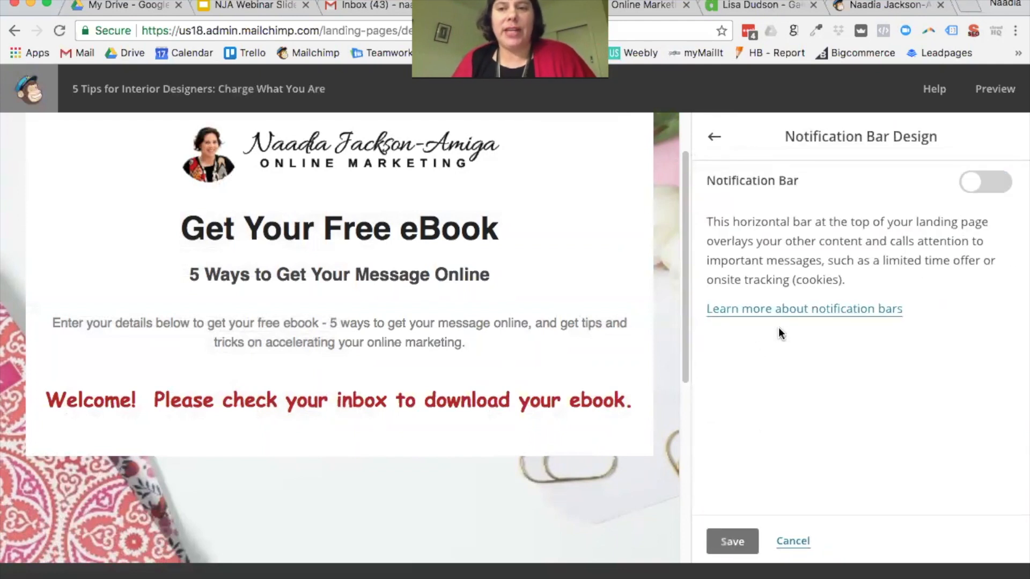
Step: Turn on the notification bar with the text 'SPECIAL ONLY AVAILABLE UNTIL TOMORROW' and save
click(997, 185)
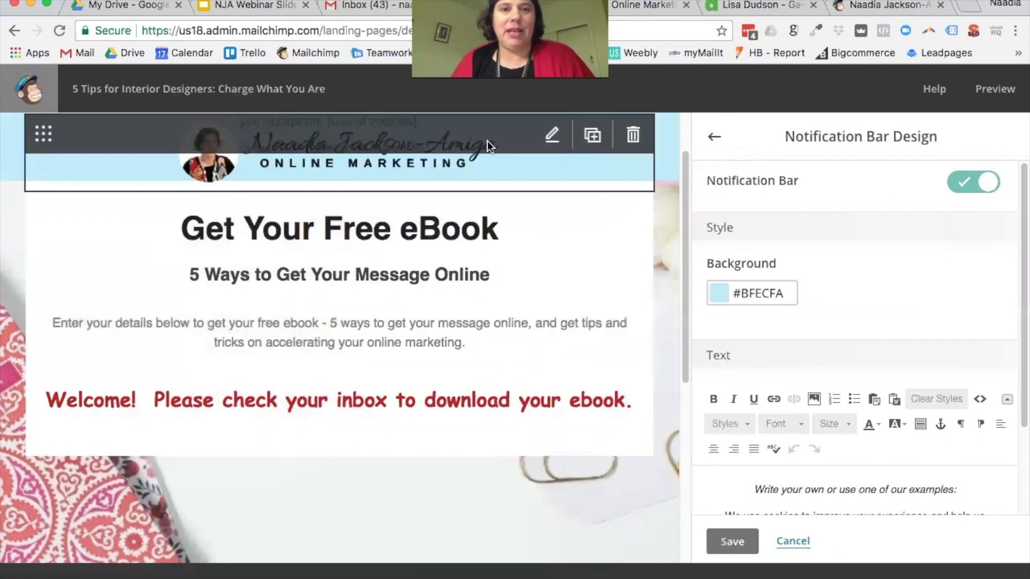
scroll(875, 302, down, 2)
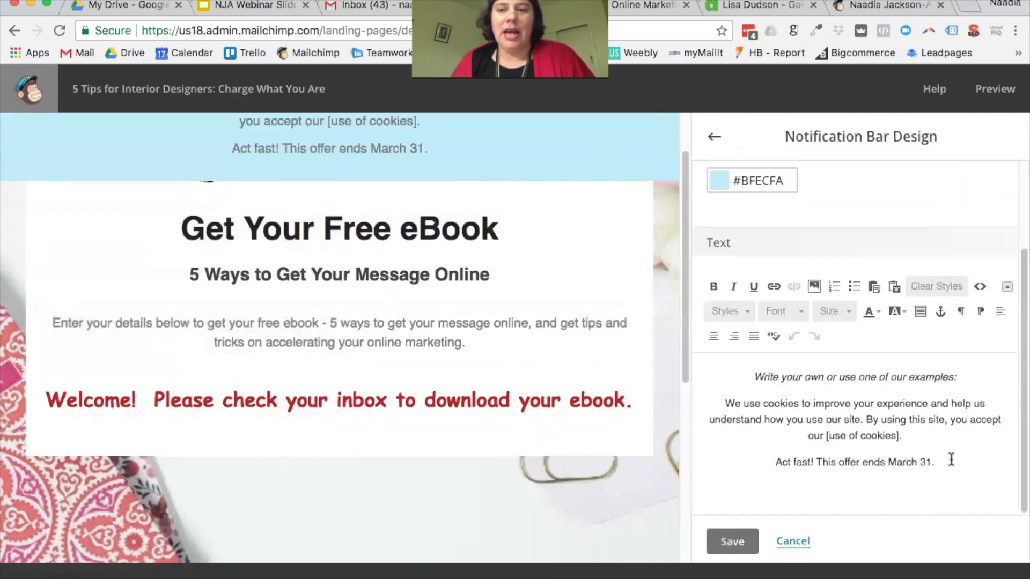
drag(943, 460, 718, 366)
key(BackSpace)
text(SP)
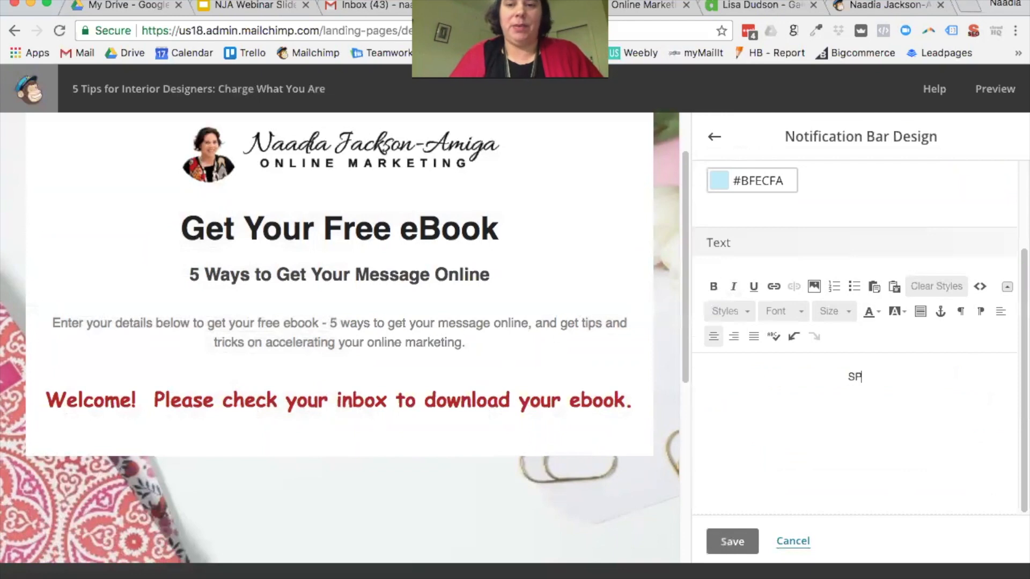
text(ECIAL ONLY A)
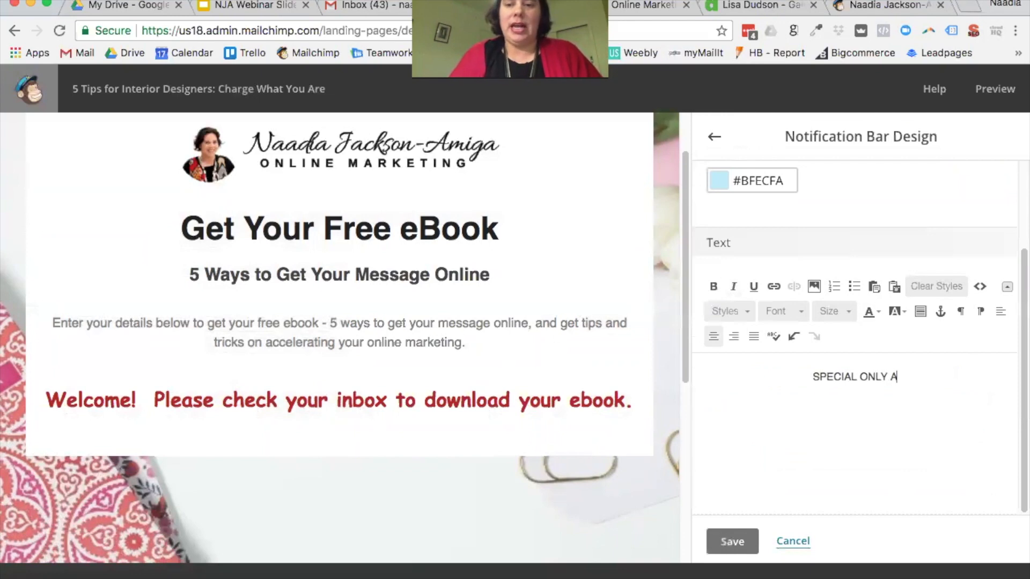
text(VAILABLE )
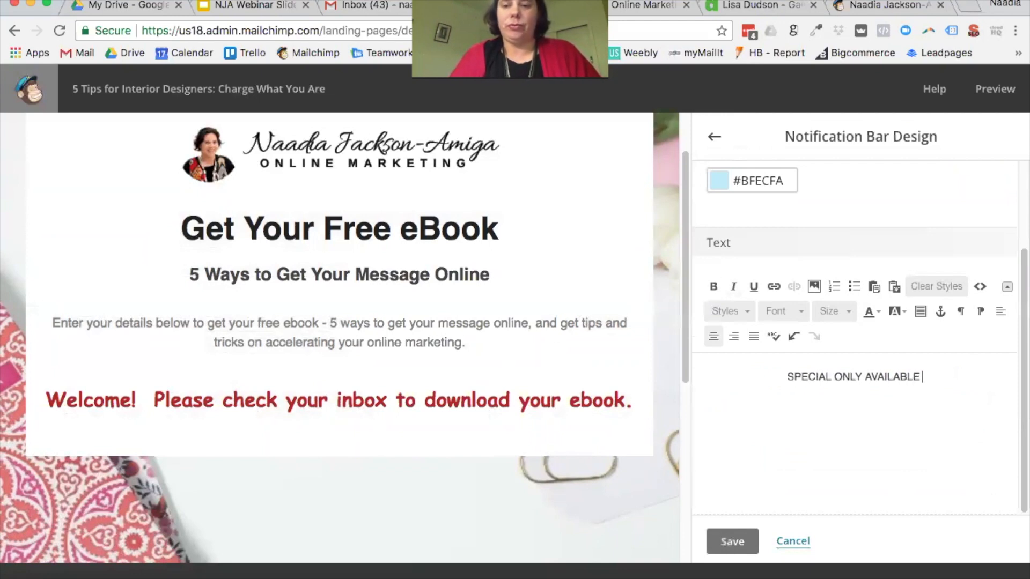
text(F)
key(BackSpace)
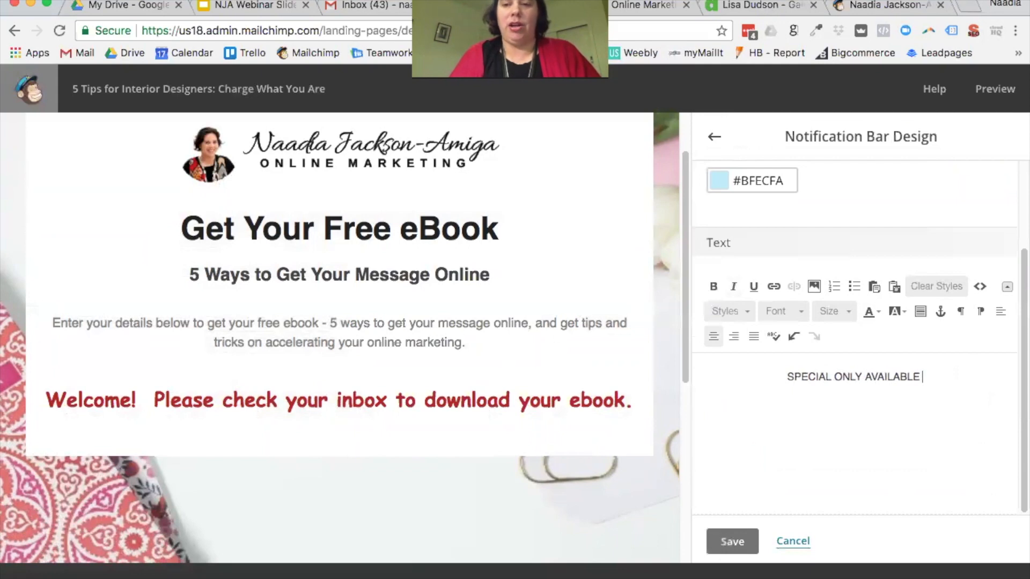
text(UNTIL TOMRR)
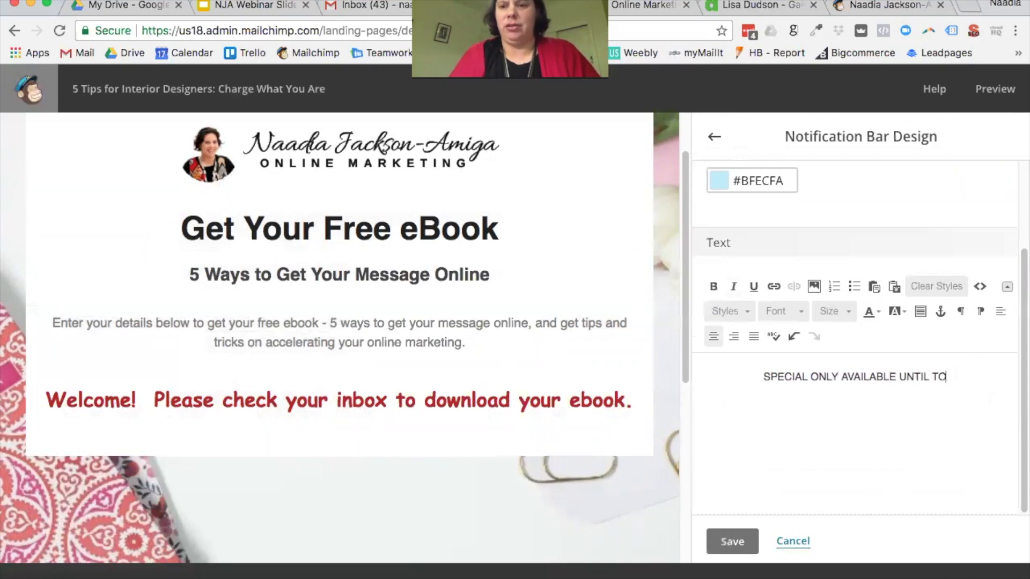
key(BackSpace)
key(BackSpace)
text(ORROW)
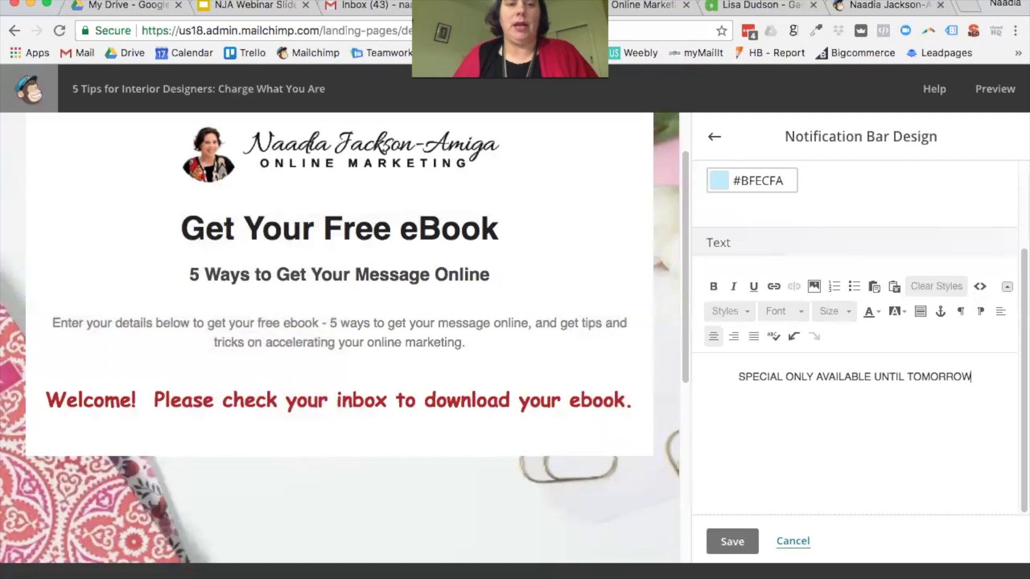
click(730, 542)
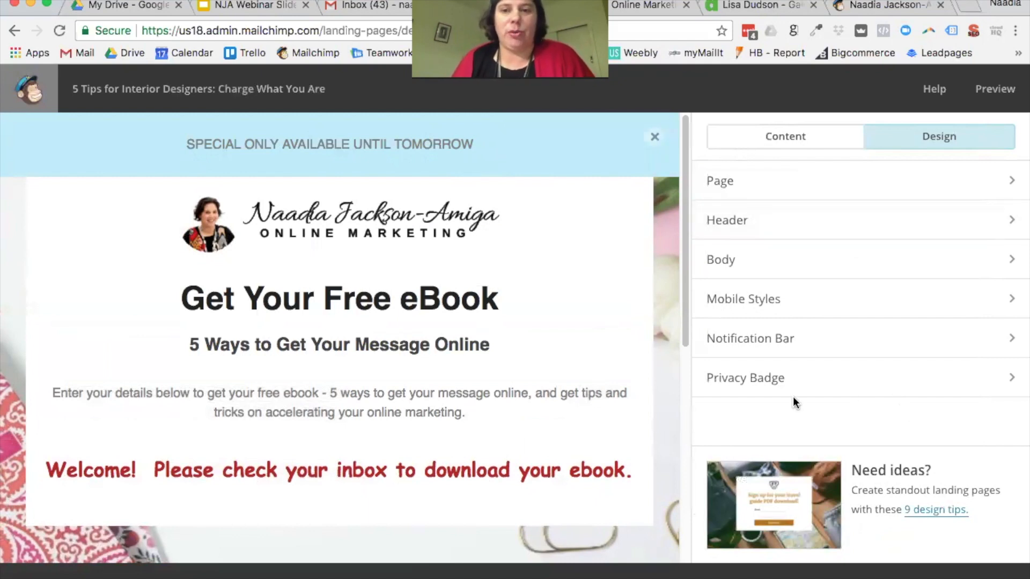
Step: Keep the light privacy badge style, save it, and preview the landing page
click(754, 386)
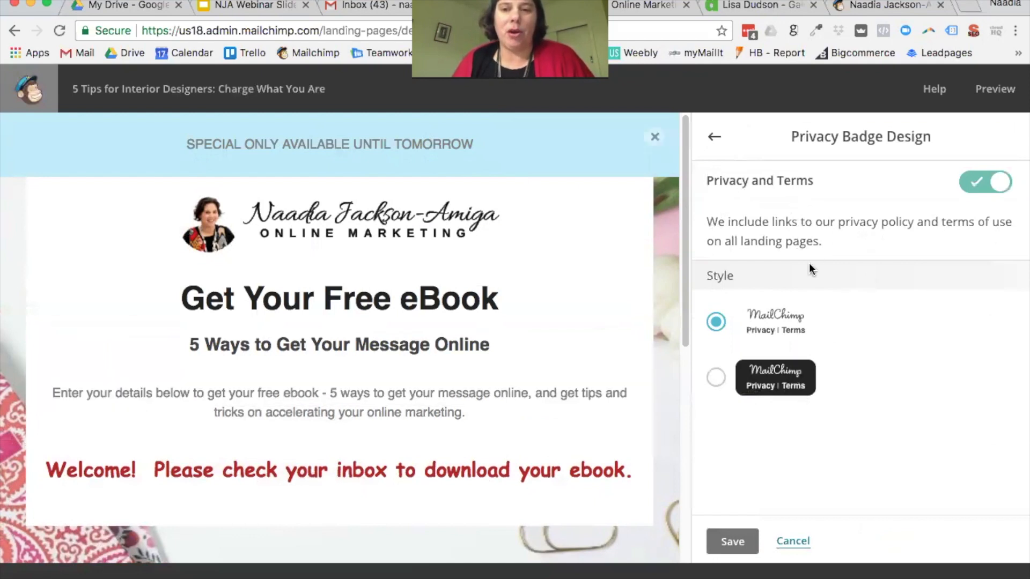
click(715, 380)
click(719, 321)
click(734, 542)
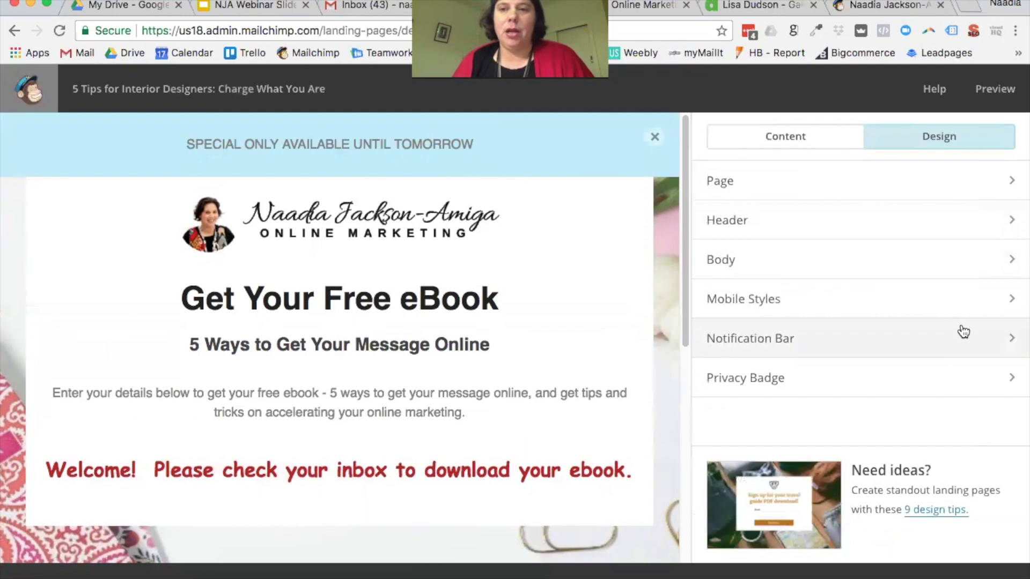
click(1000, 98)
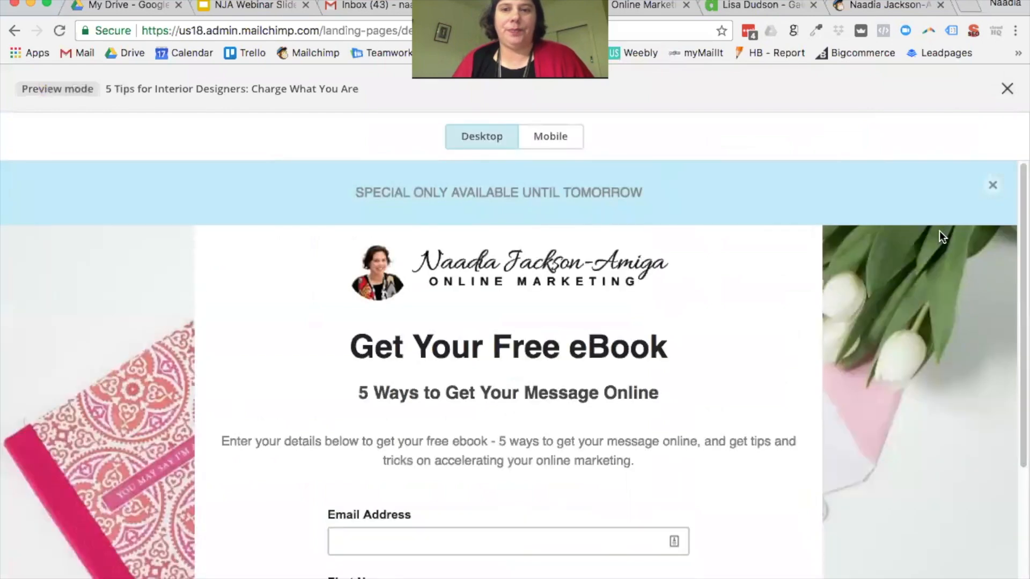
Step: Check the page in the mobile preview, switch back to desktop, and close the preview
scroll(950, 310, down, 2)
scroll(949, 311, up, 2)
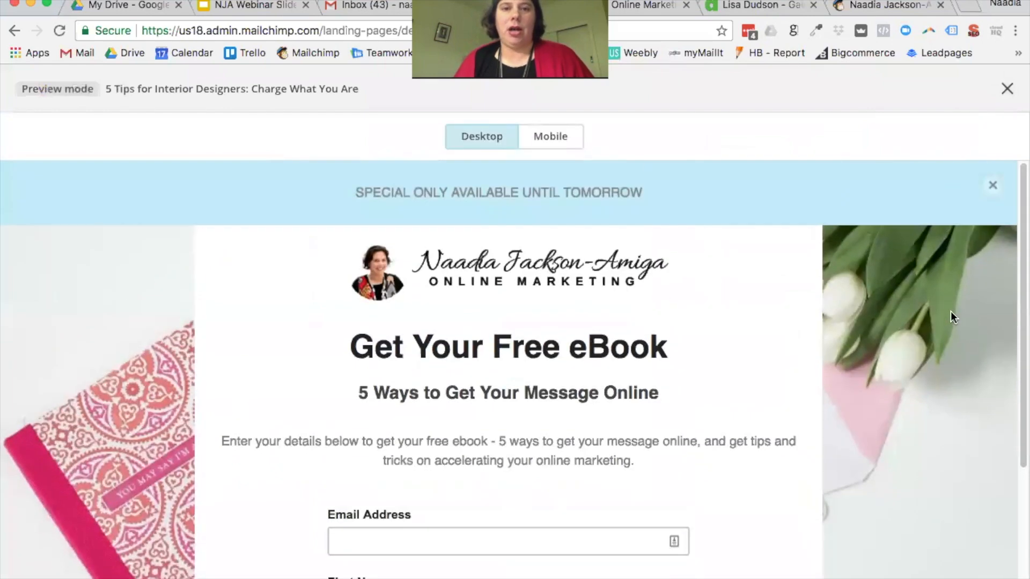
scroll(917, 325, down, 5)
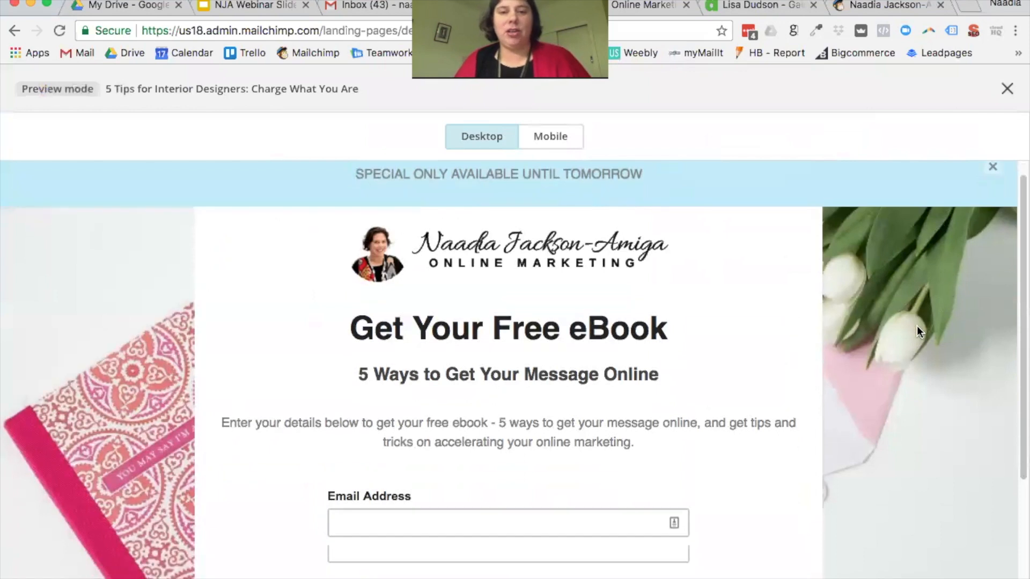
scroll(923, 326, up, 5)
click(543, 141)
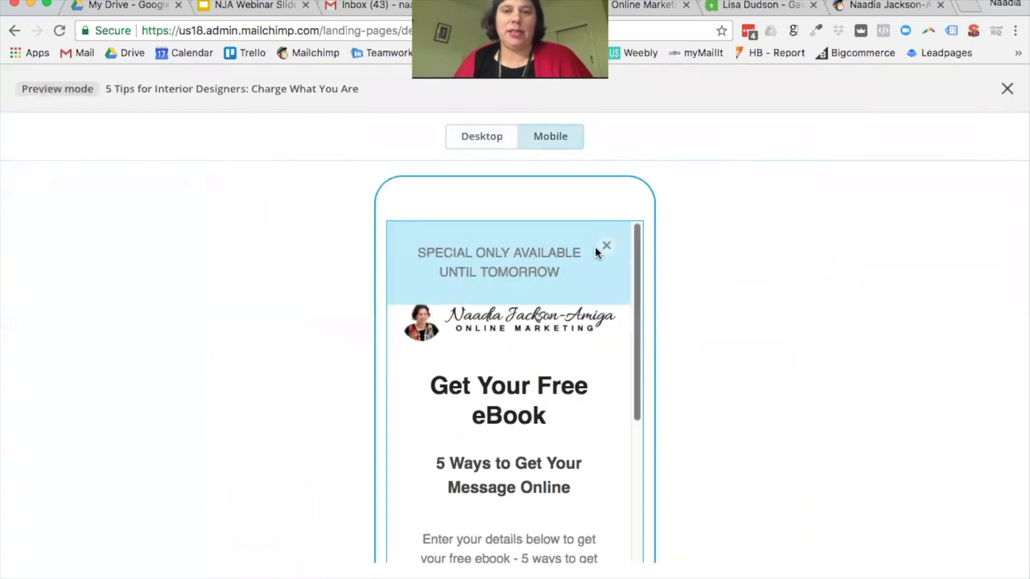
drag(637, 274, 662, 241)
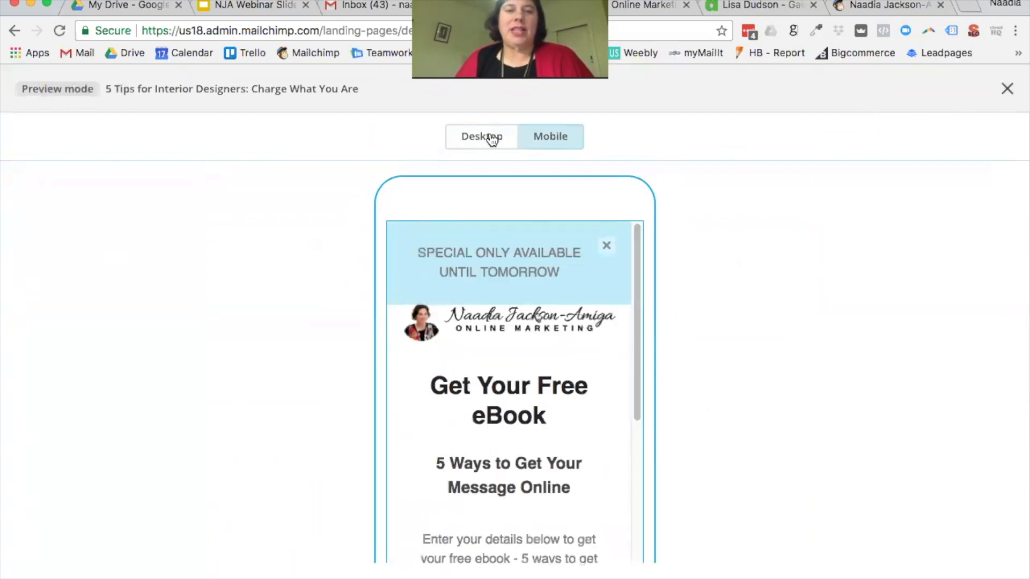
click(488, 137)
click(1007, 89)
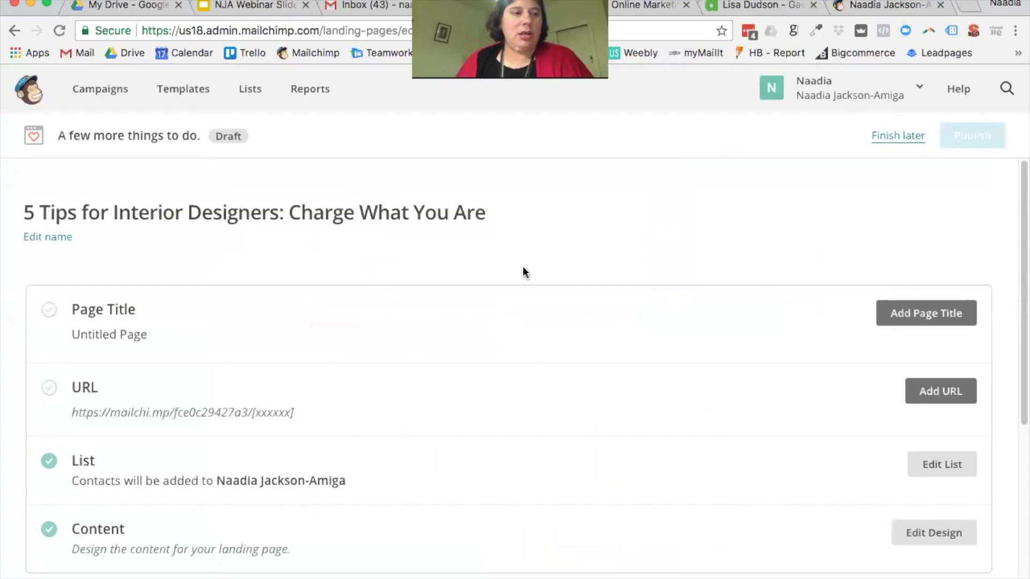
Step: Replace 'Untitled Page' with the title '5 Tips for Interior Designers', fixing typos, and save
click(915, 315)
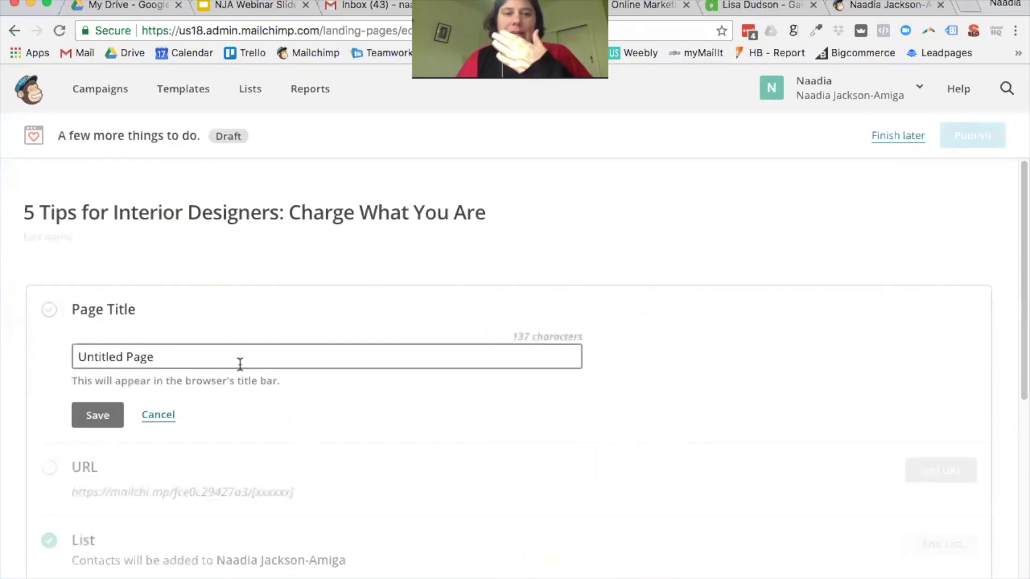
key(BackSpace)
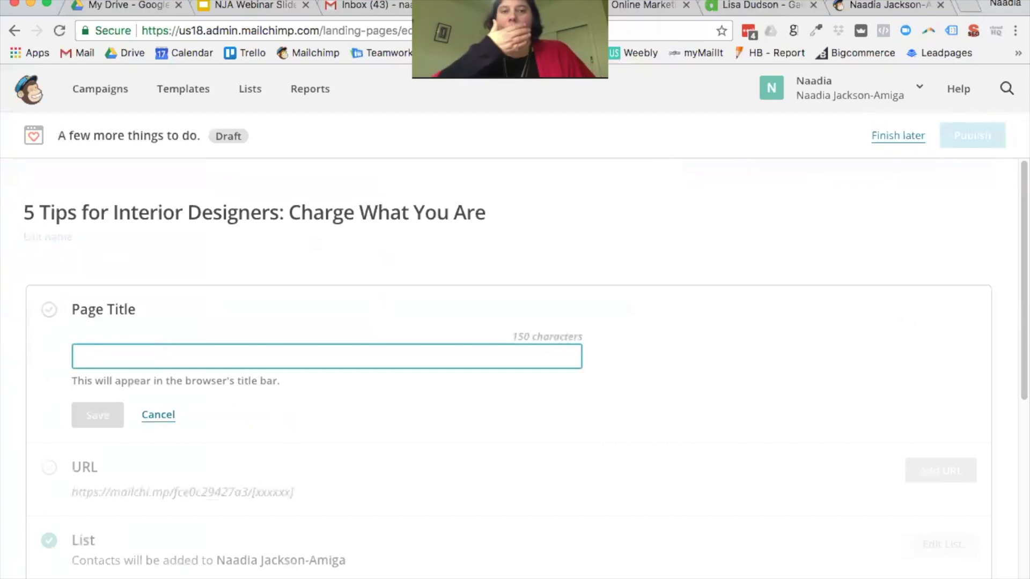
text(T TIps)
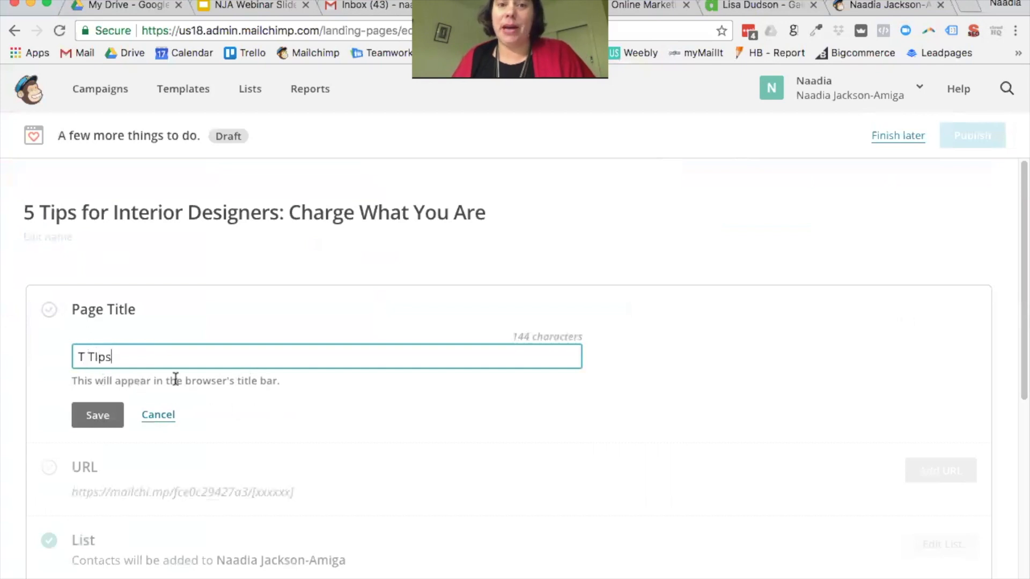
drag(154, 359, 45, 355)
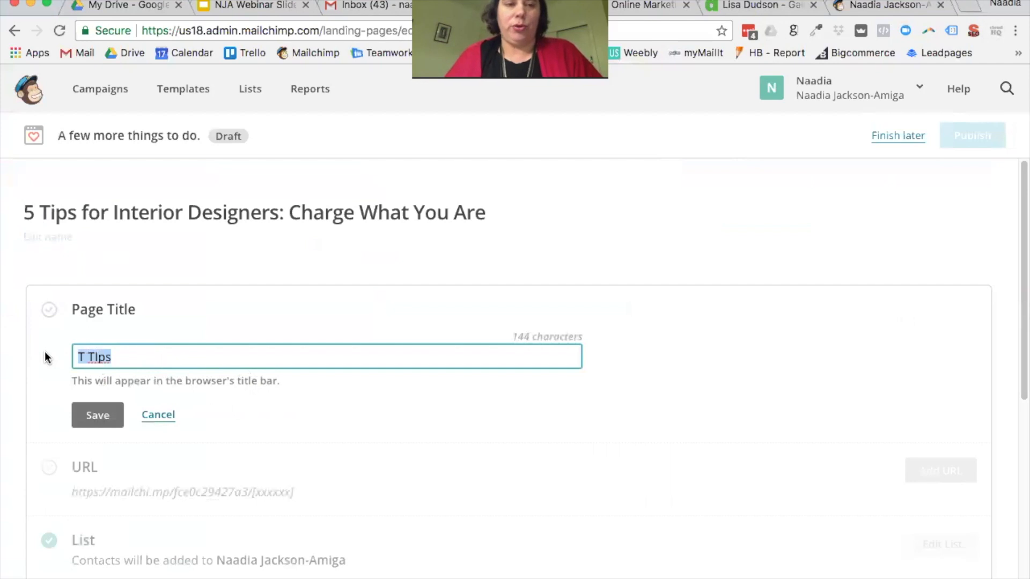
text(5 Tips for Ine)
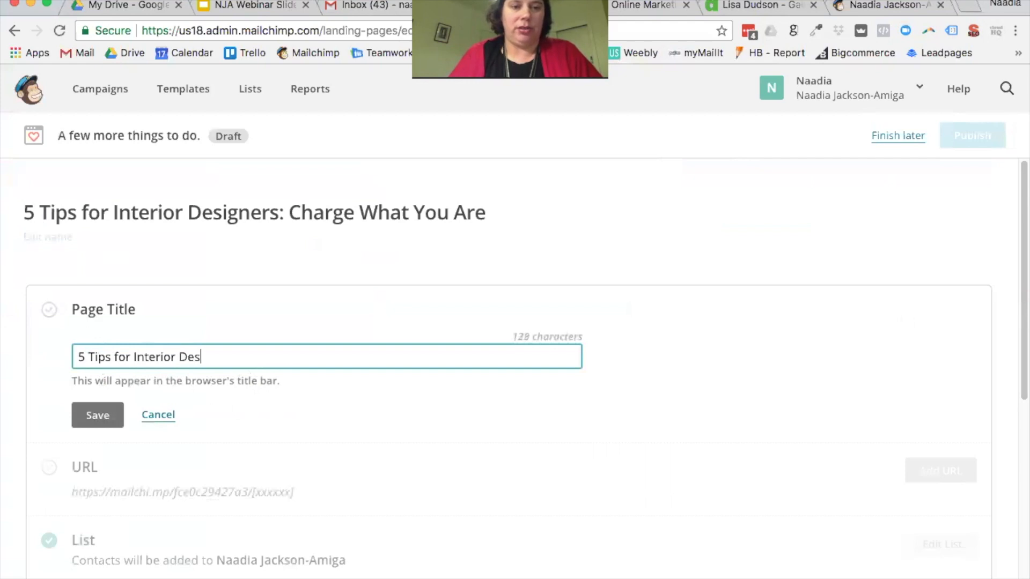
click(77, 407)
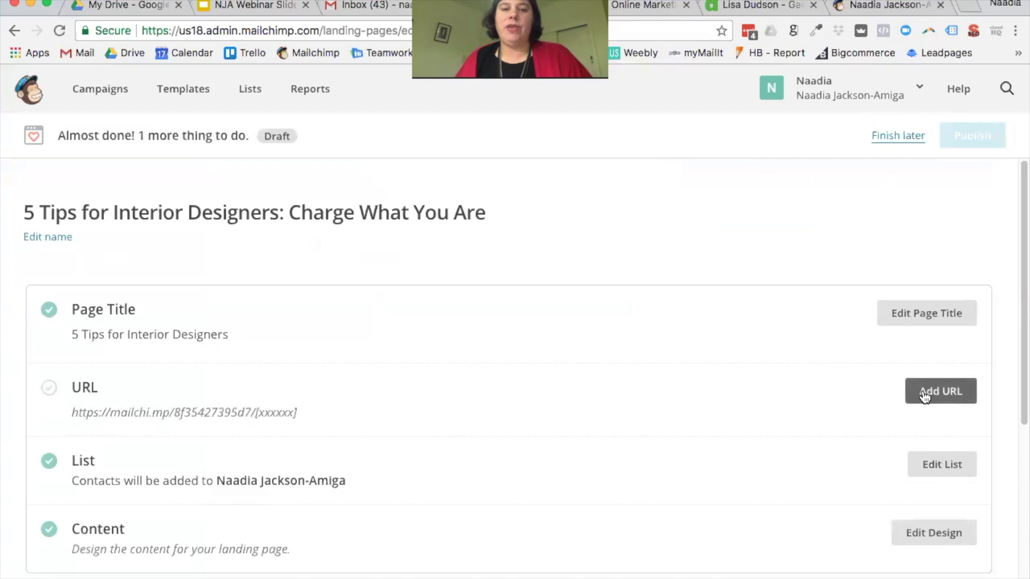
Step: Set the page URL ending to 5-tips-for-interior-designers and save it
click(933, 394)
scroll(445, 400, down, 2)
click(381, 402)
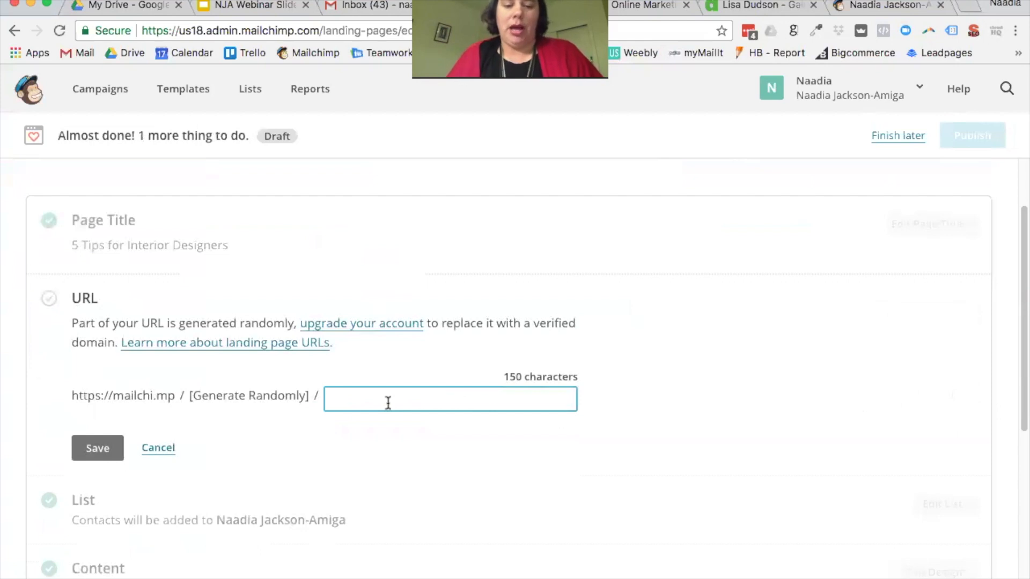
text(5-tips-for-interior-designers)
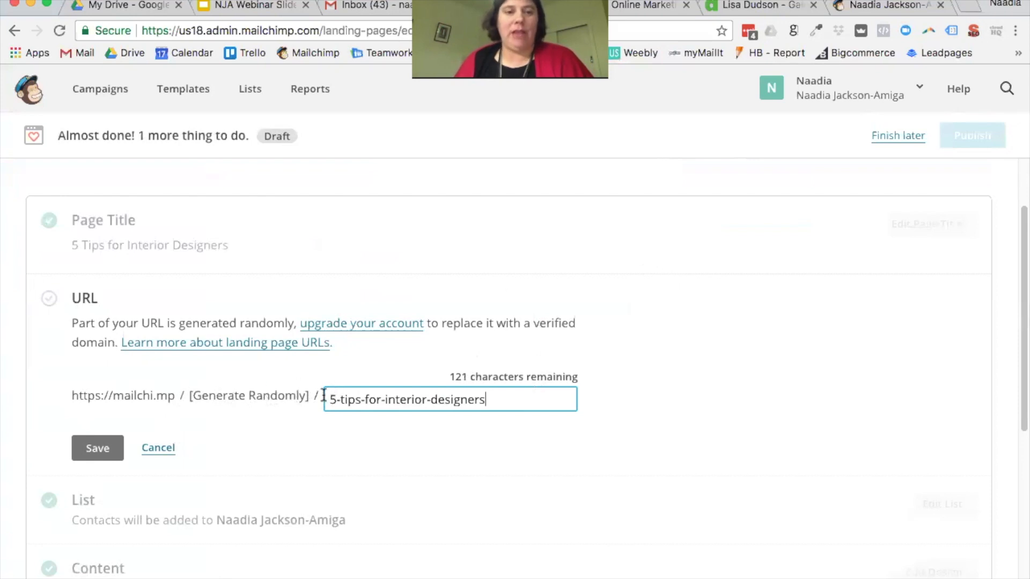
click(101, 455)
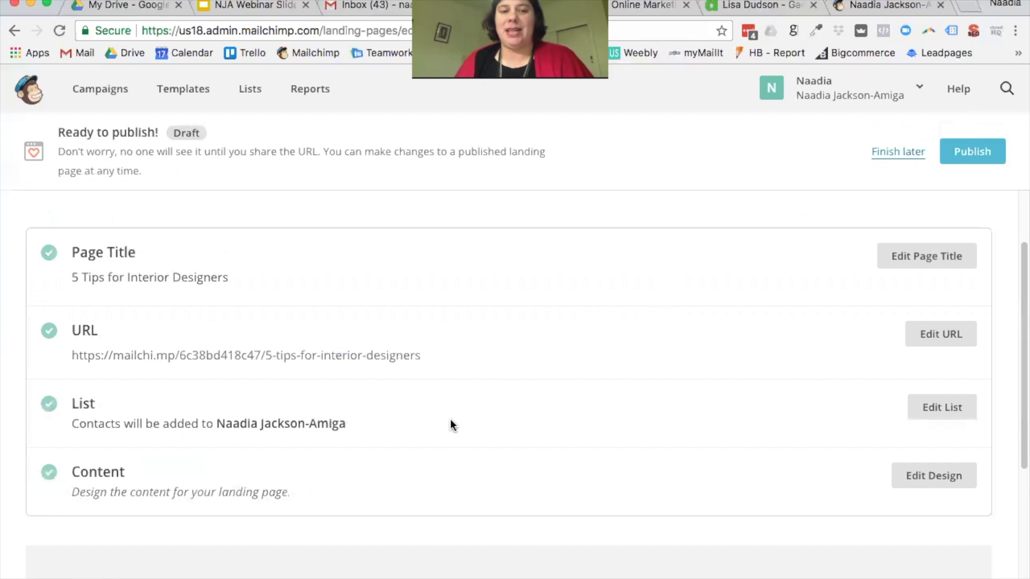
Step: Copy the draft landing page URL and load it in a new browser tab
scroll(411, 376, down, 1)
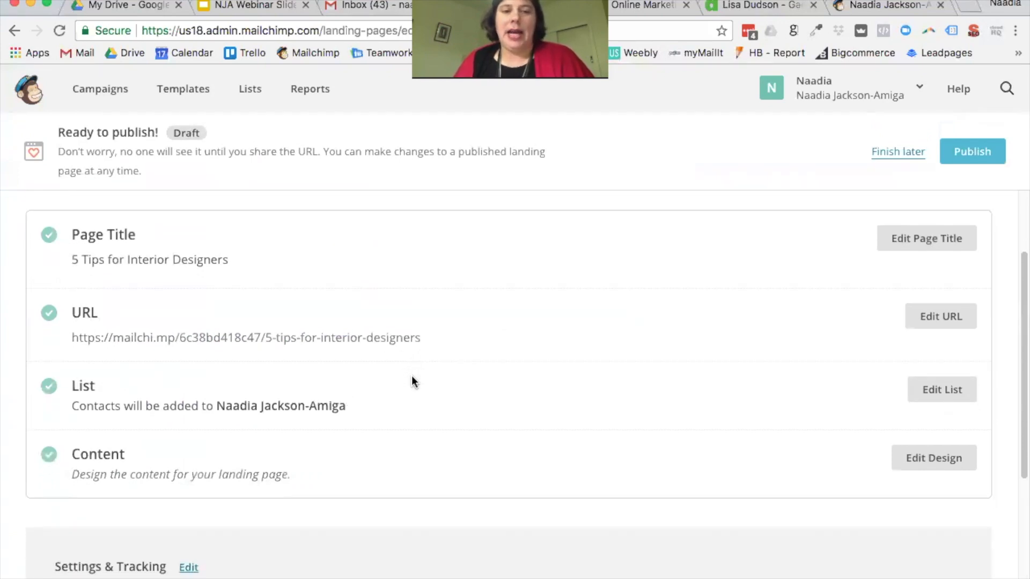
scroll(412, 378, down, 1)
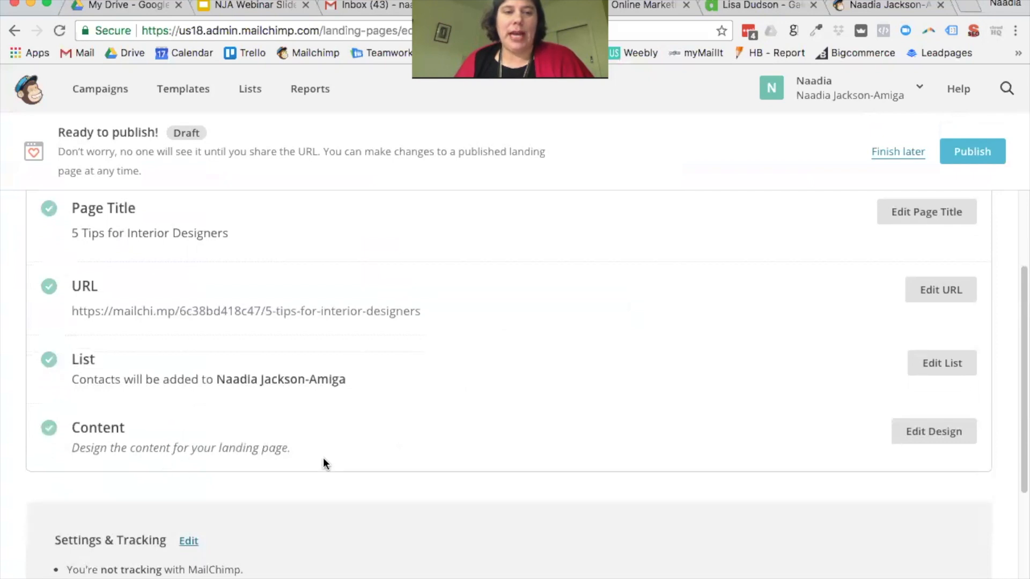
scroll(323, 458, down, 4)
scroll(501, 311, up, 2)
drag(484, 257, 62, 250)
key(ctrl+c)
key(ctrl+t)
key(ctrl+v)
key(Return)
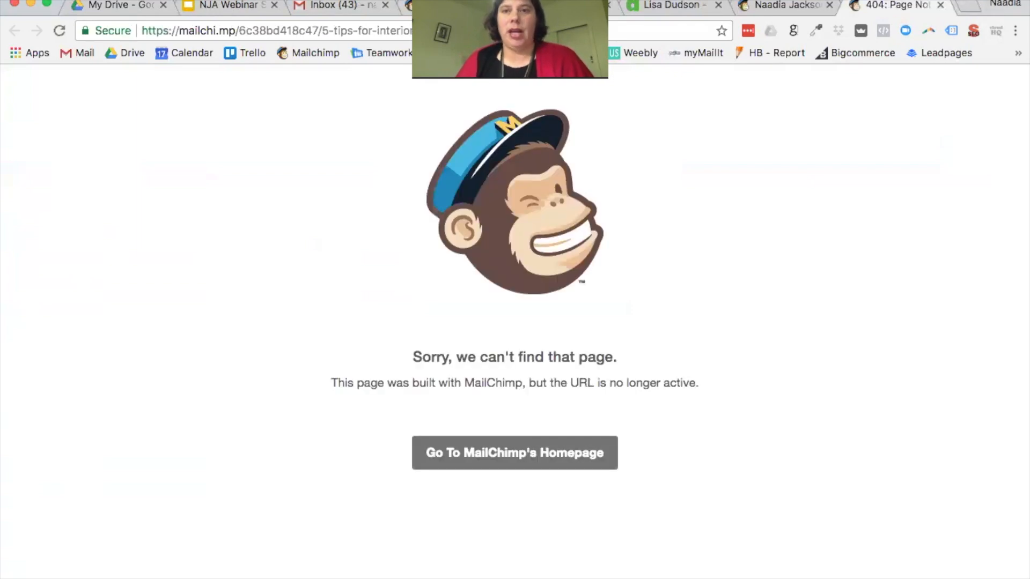
Step: Return from the test tab to the landing page settings checklist
click(768, 6)
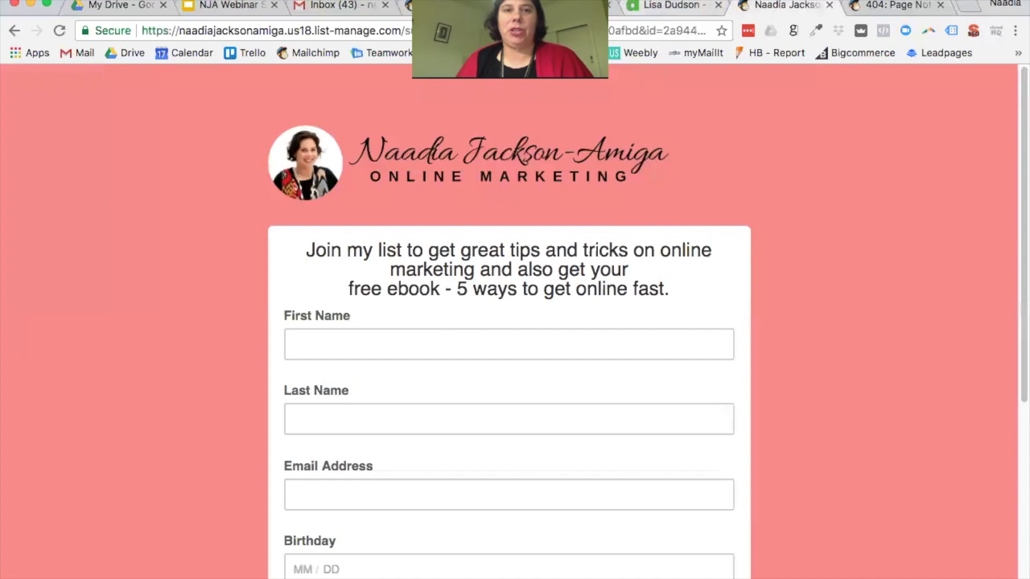
click(454, 5)
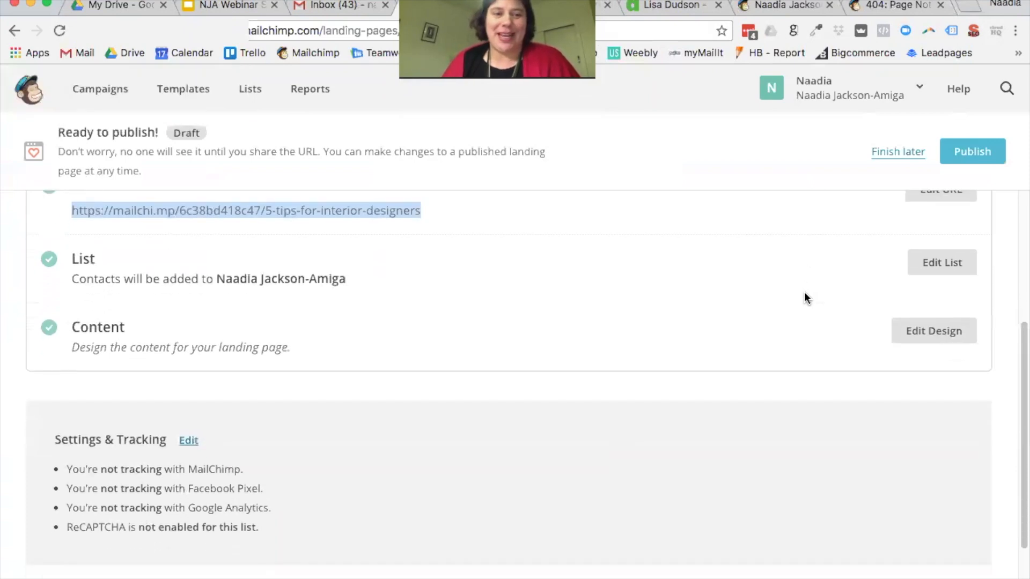
scroll(804, 291, up, 1)
scroll(812, 283, up, 3)
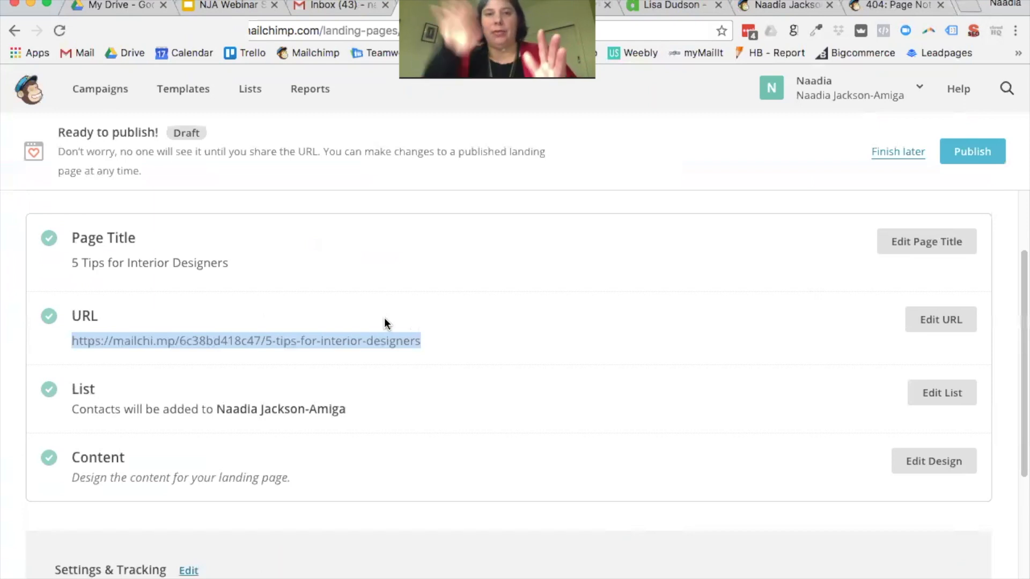
scroll(647, 385, down, 5)
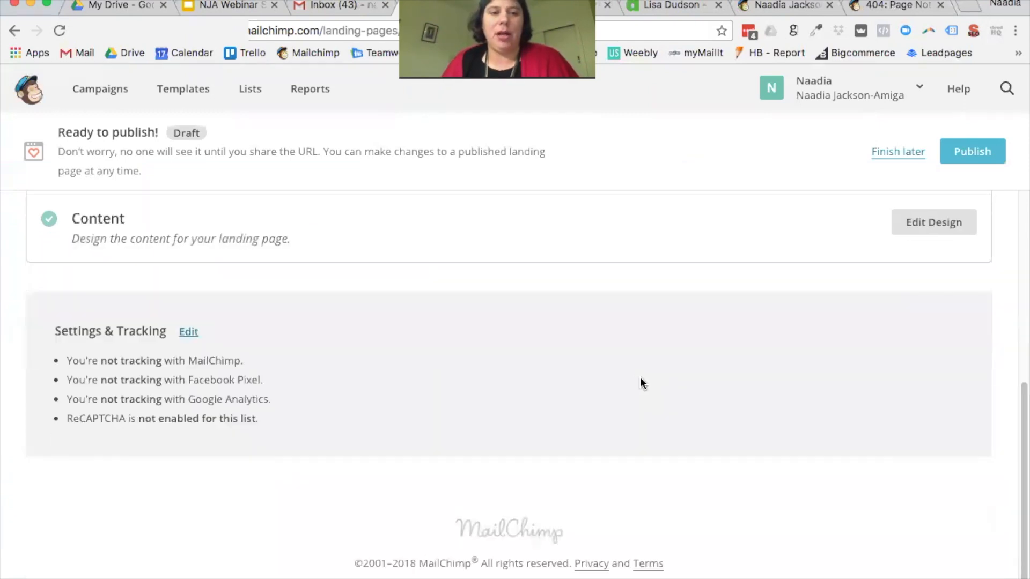
Step: Review the MailChimp, Facebook Pixel and Google Analytics tracking options under Settings & Tracking, leaving them unchecked
click(188, 333)
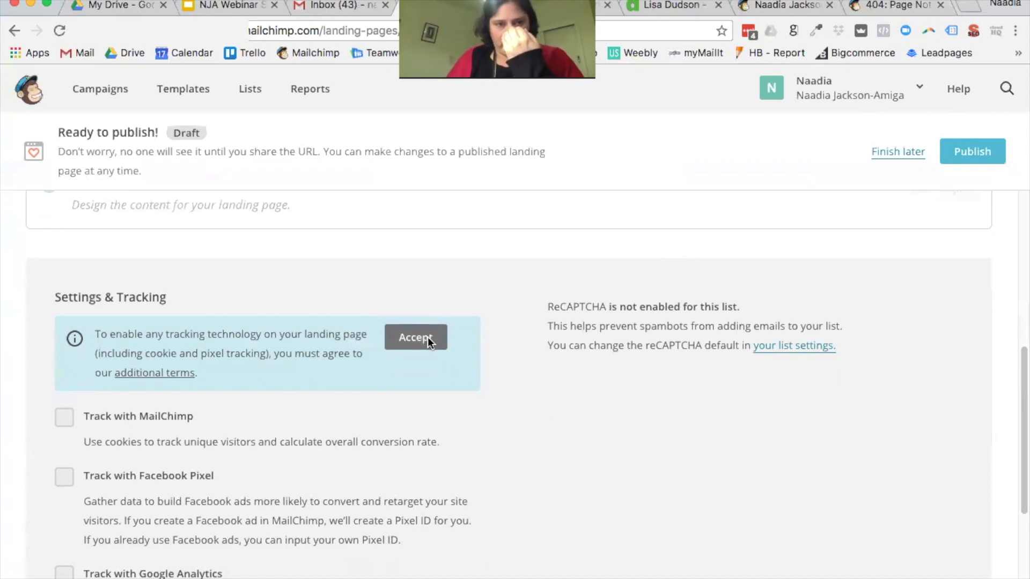
scroll(587, 315, down, 1)
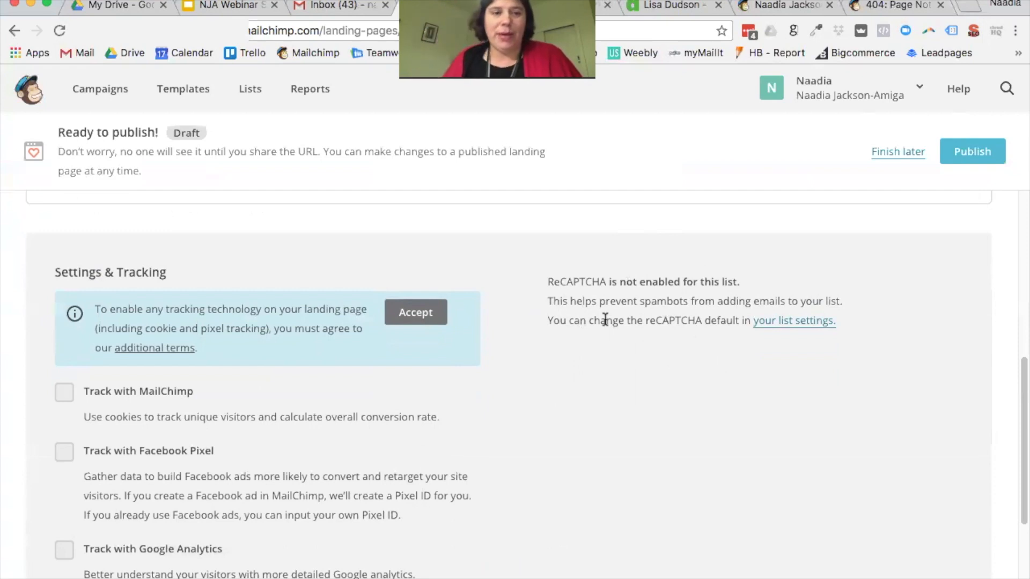
scroll(588, 339, down, 3)
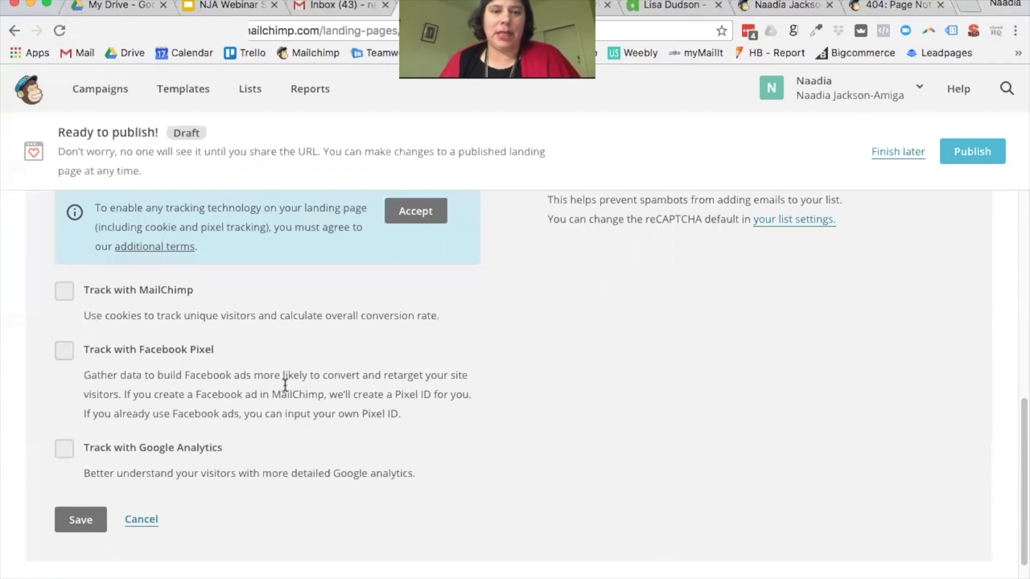
scroll(196, 291, up, 1)
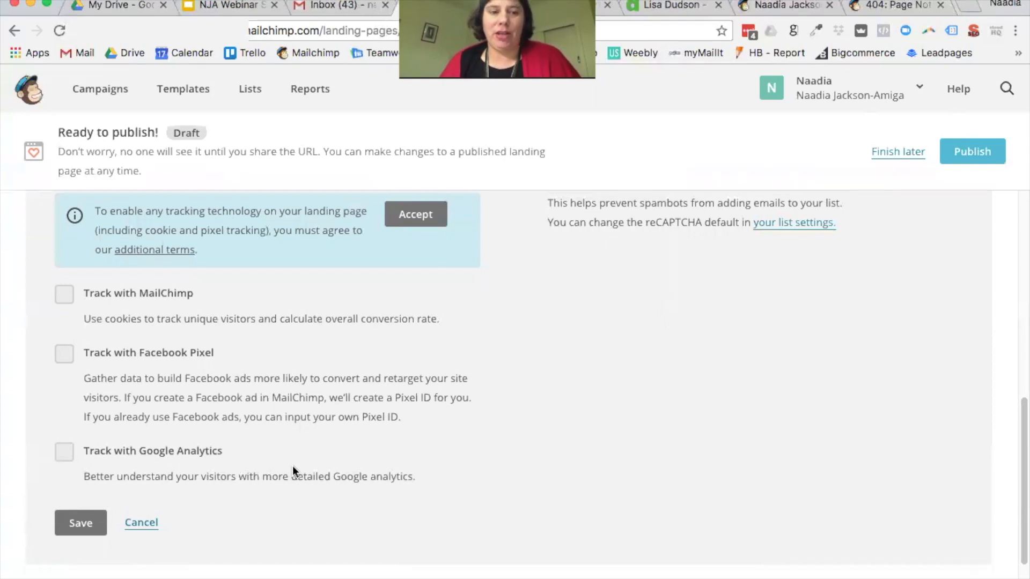
scroll(322, 445, up, 7)
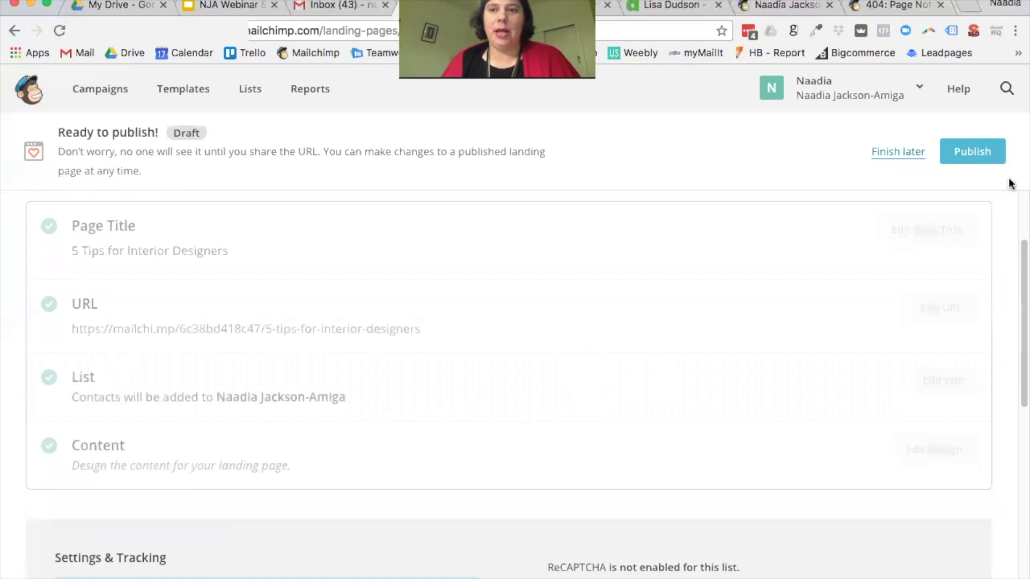
Step: Publish the landing page live at the 5-tips-for-interior-designers address and close the stale 404 tab
click(982, 156)
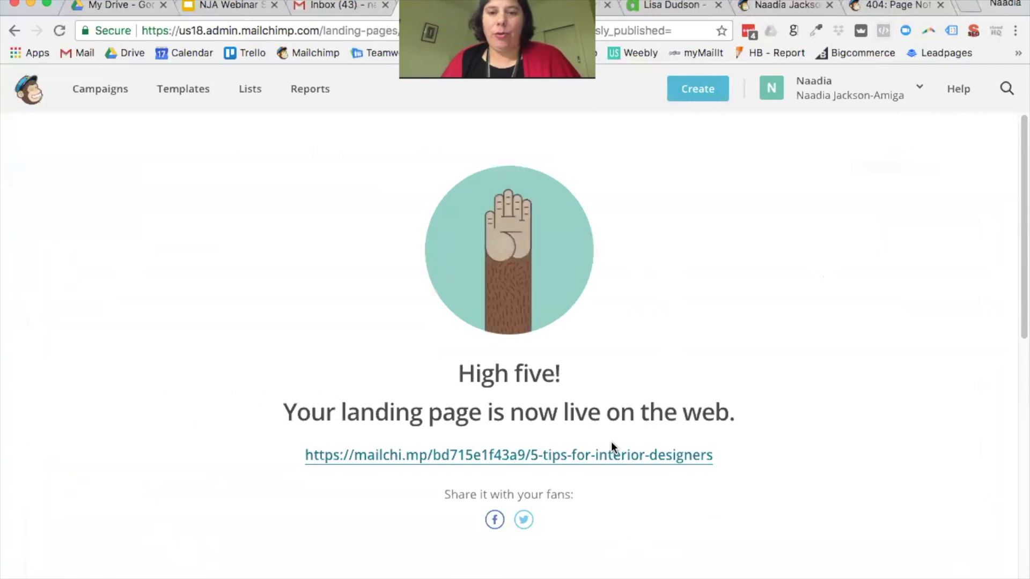
click(900, 13)
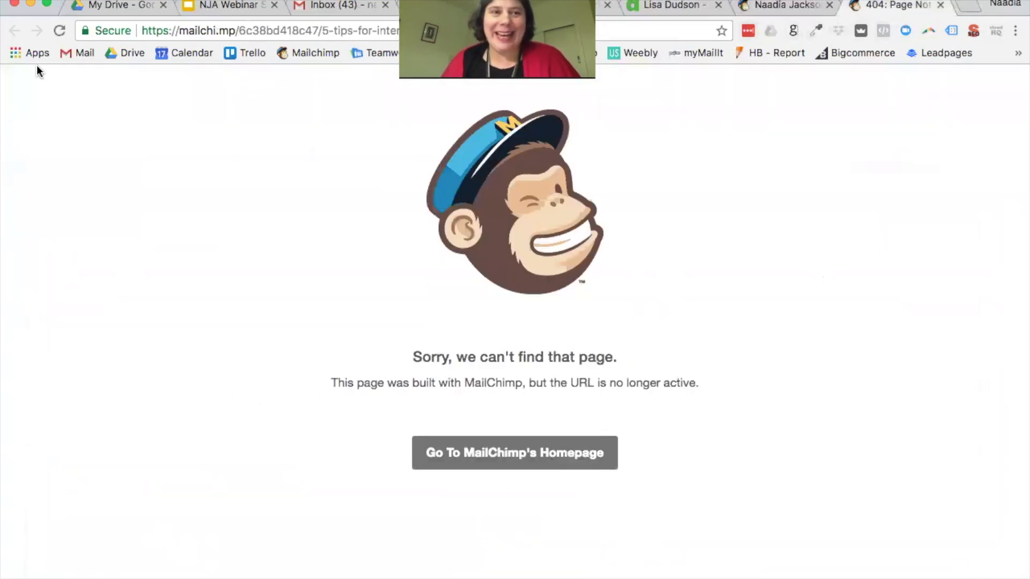
click(59, 31)
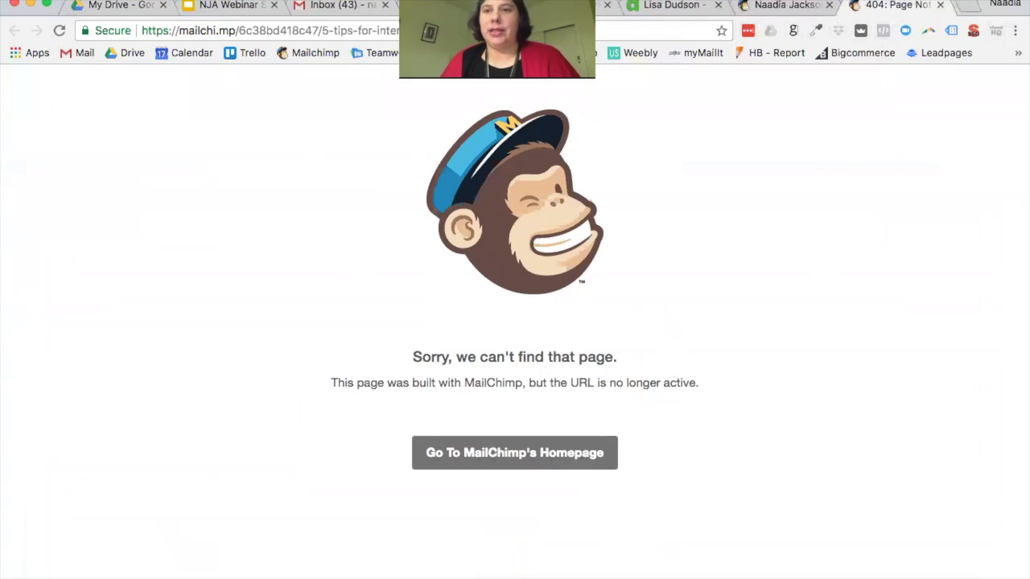
click(941, 4)
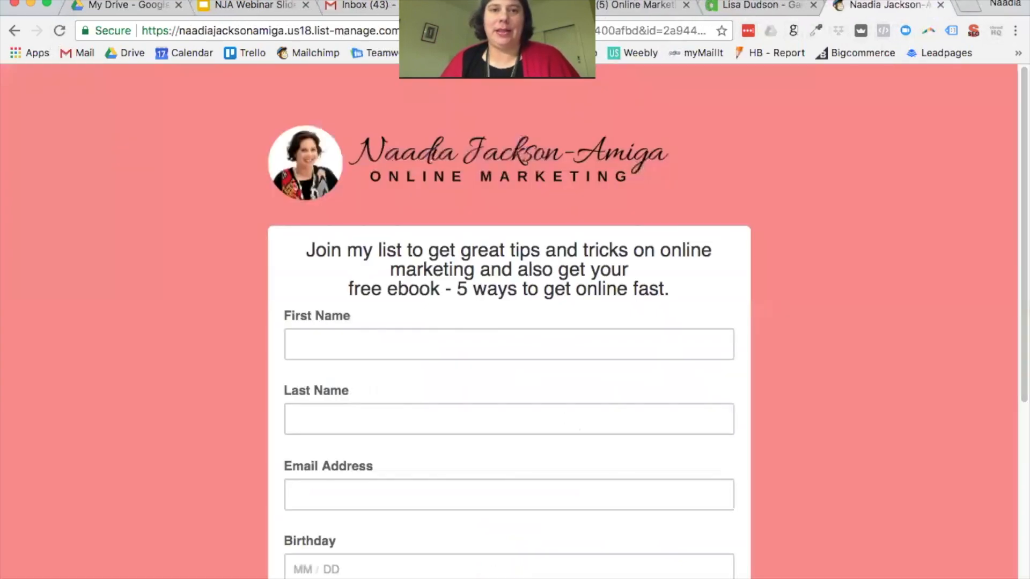
drag(497, 39, 510, 103)
click(487, 6)
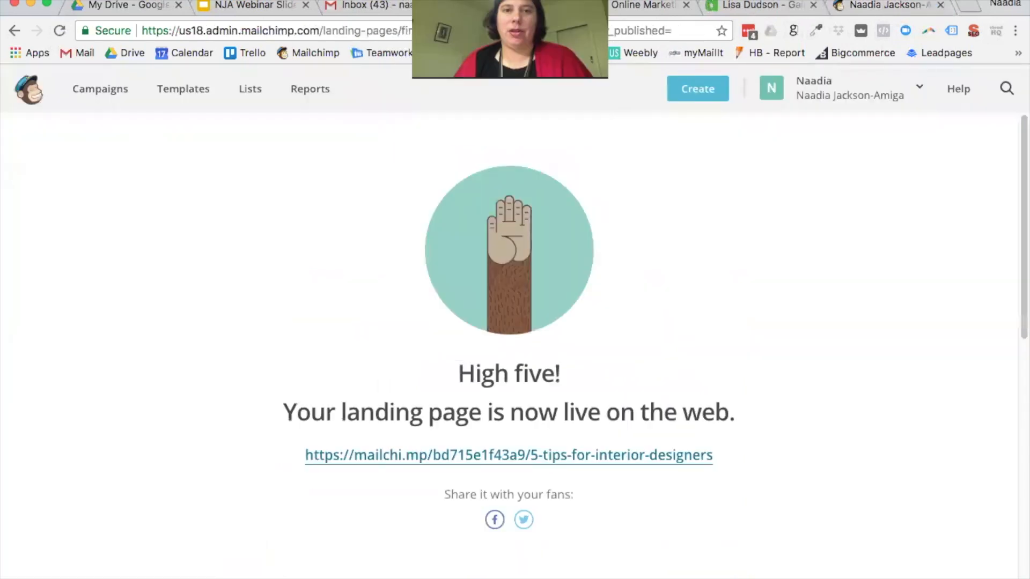
Step: Open the live mailchi.mp landing page and dismiss its special-offer notification bar
click(639, 456)
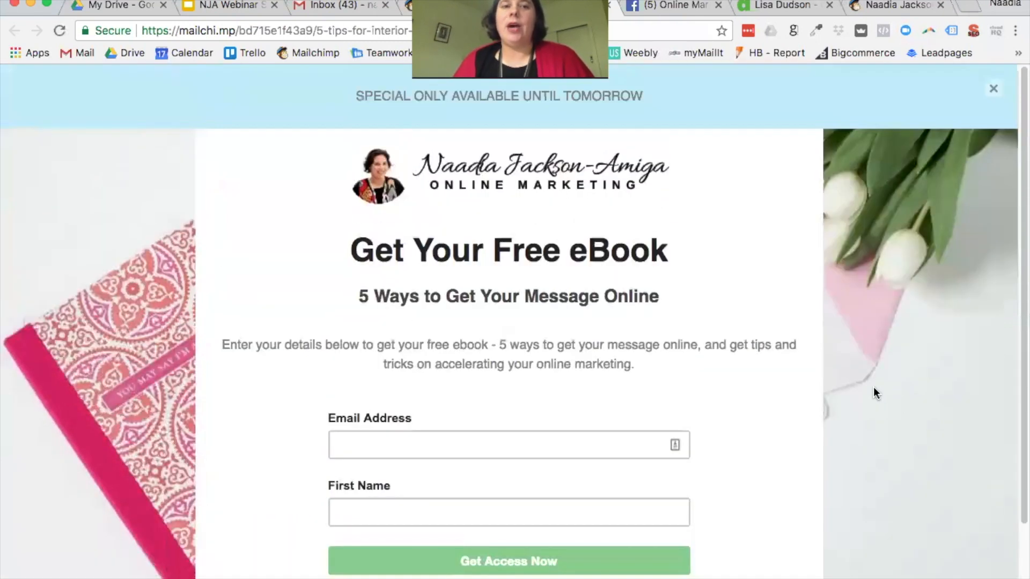
scroll(476, 370, down, 2)
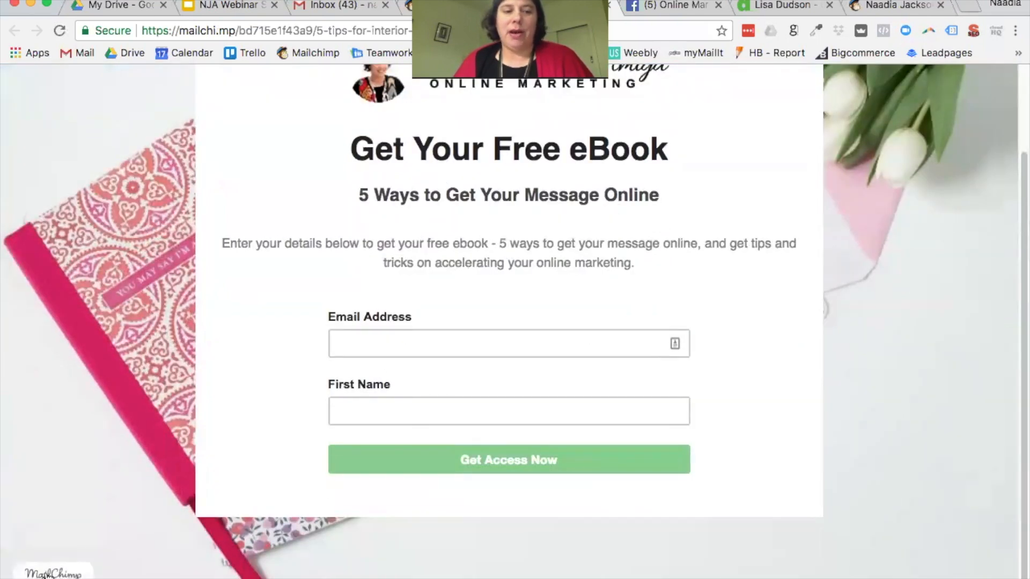
scroll(108, 503, up, 2)
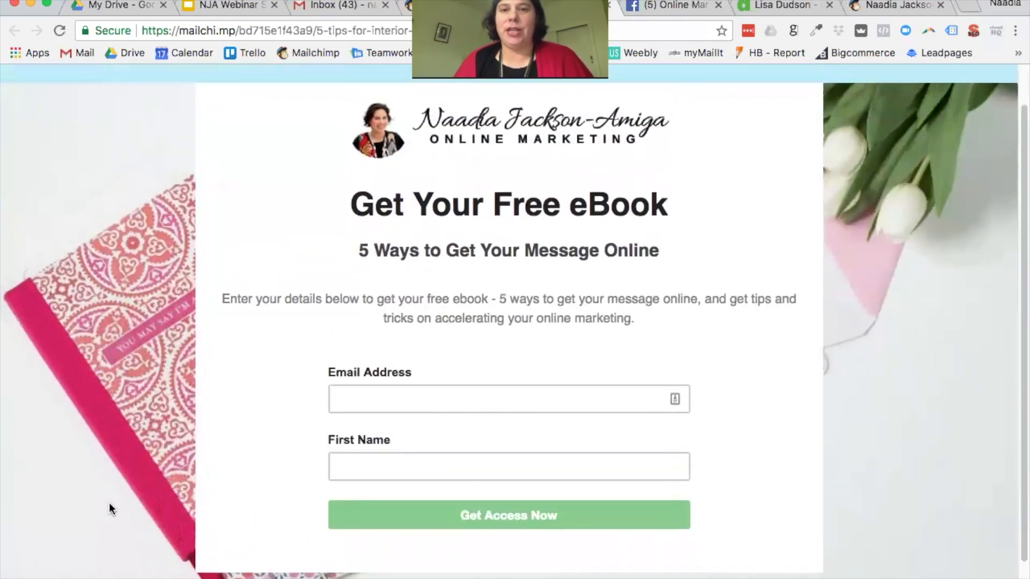
scroll(108, 503, up, 2)
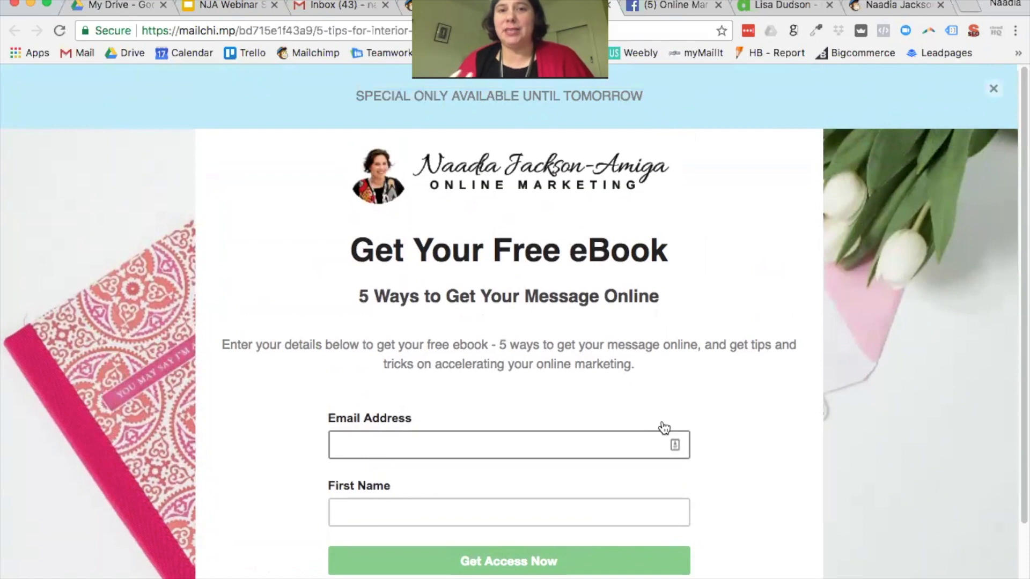
click(994, 89)
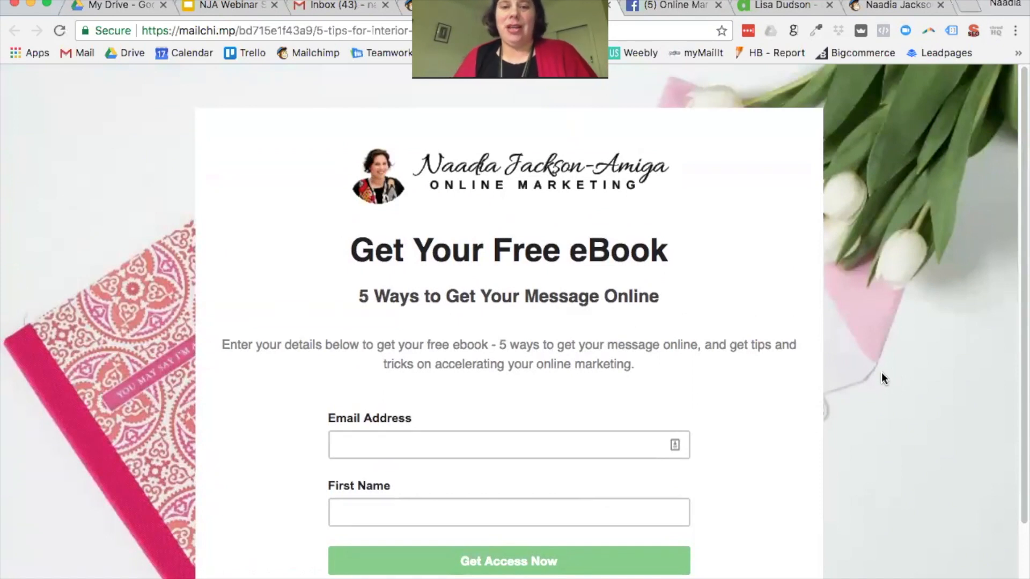
Step: Fill the signup form's email address and first name from the saved browser autofill entry
scroll(893, 369, down, 1)
click(415, 418)
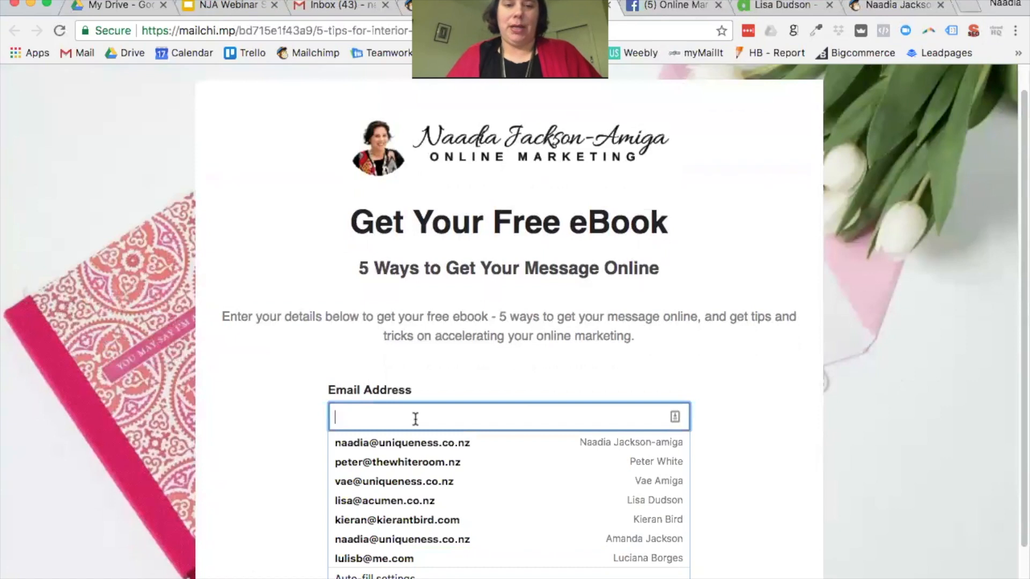
key(Down)
key(Return)
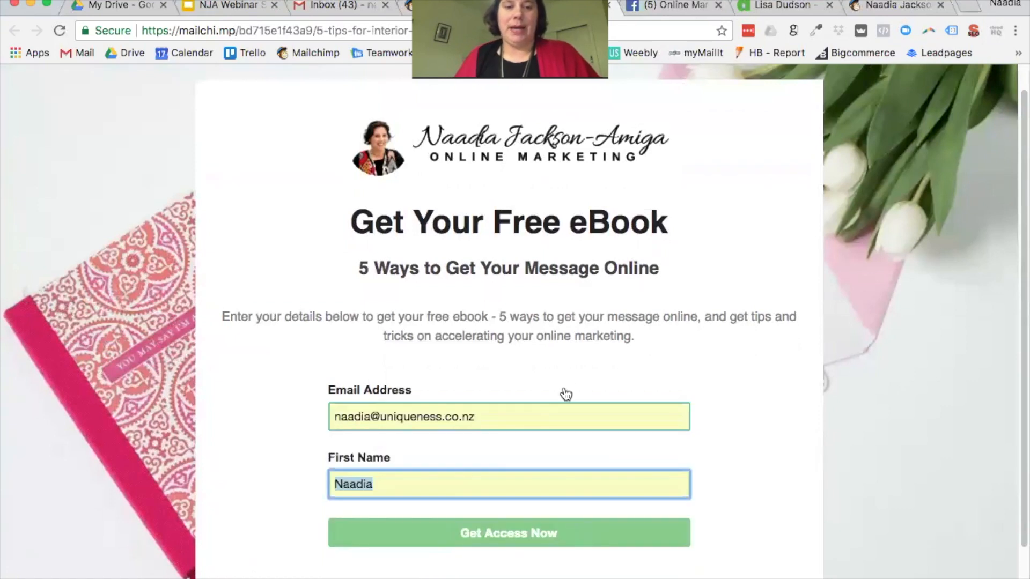
scroll(558, 387, down, 3)
Step: Submit the free-ebook signup with Get Access Now and check the Gmail inbox for the ebook
click(515, 462)
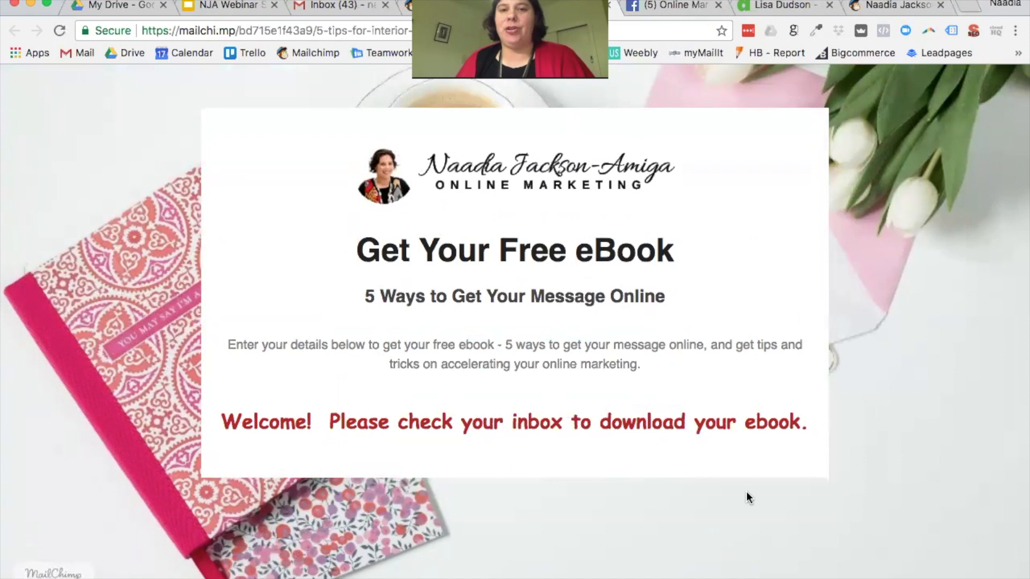
click(336, 5)
click(276, 136)
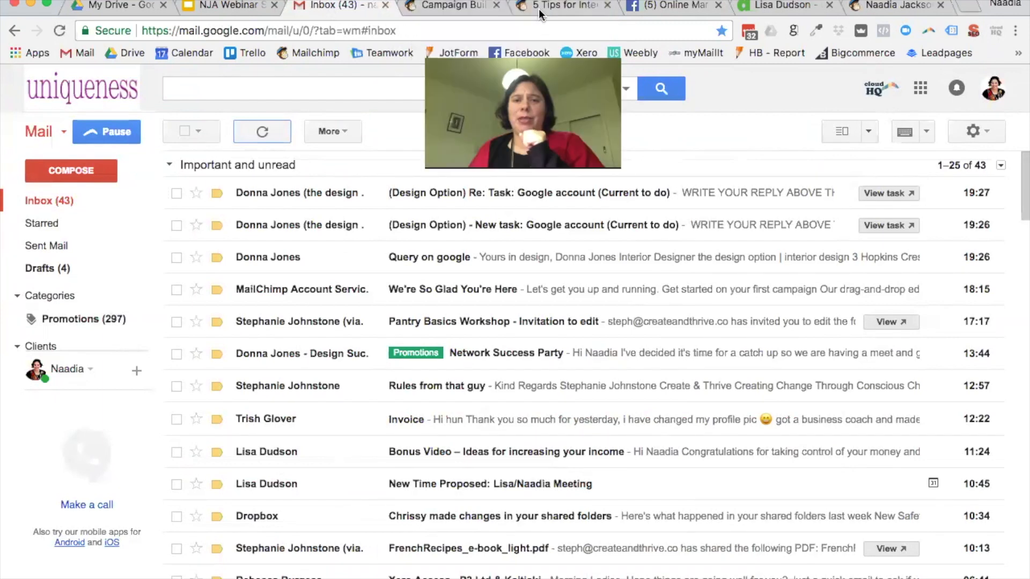
click(553, 6)
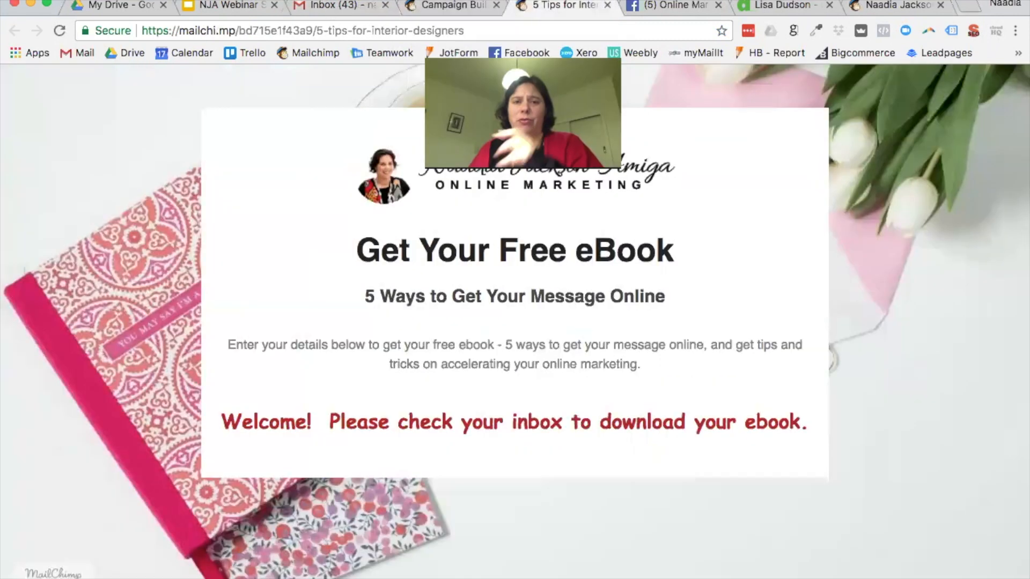
Step: View the Campaigns list showing the landing page Published with 1 visit and 1 subscribe
click(455, 6)
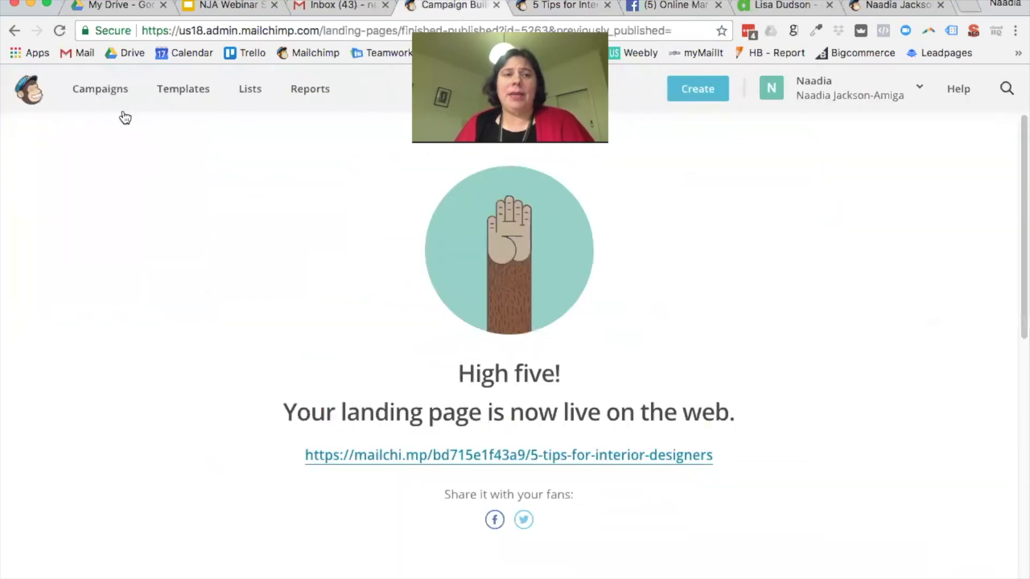
click(107, 97)
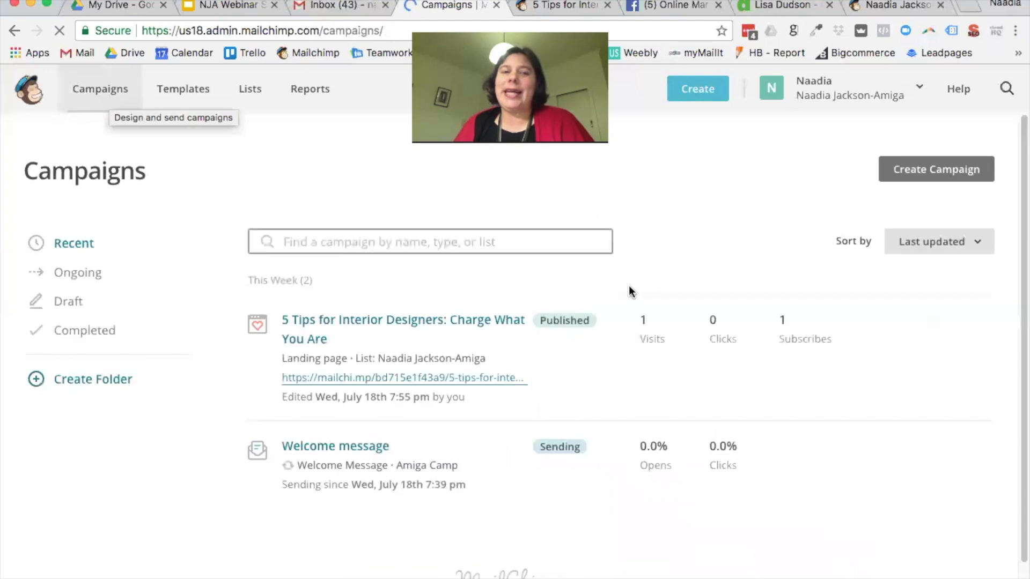
scroll(627, 287, down, 1)
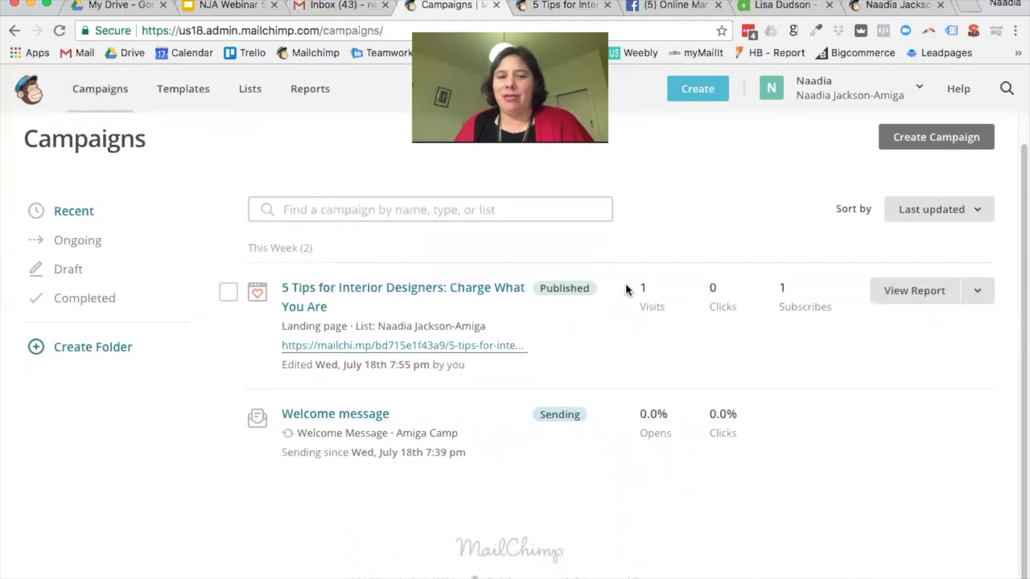